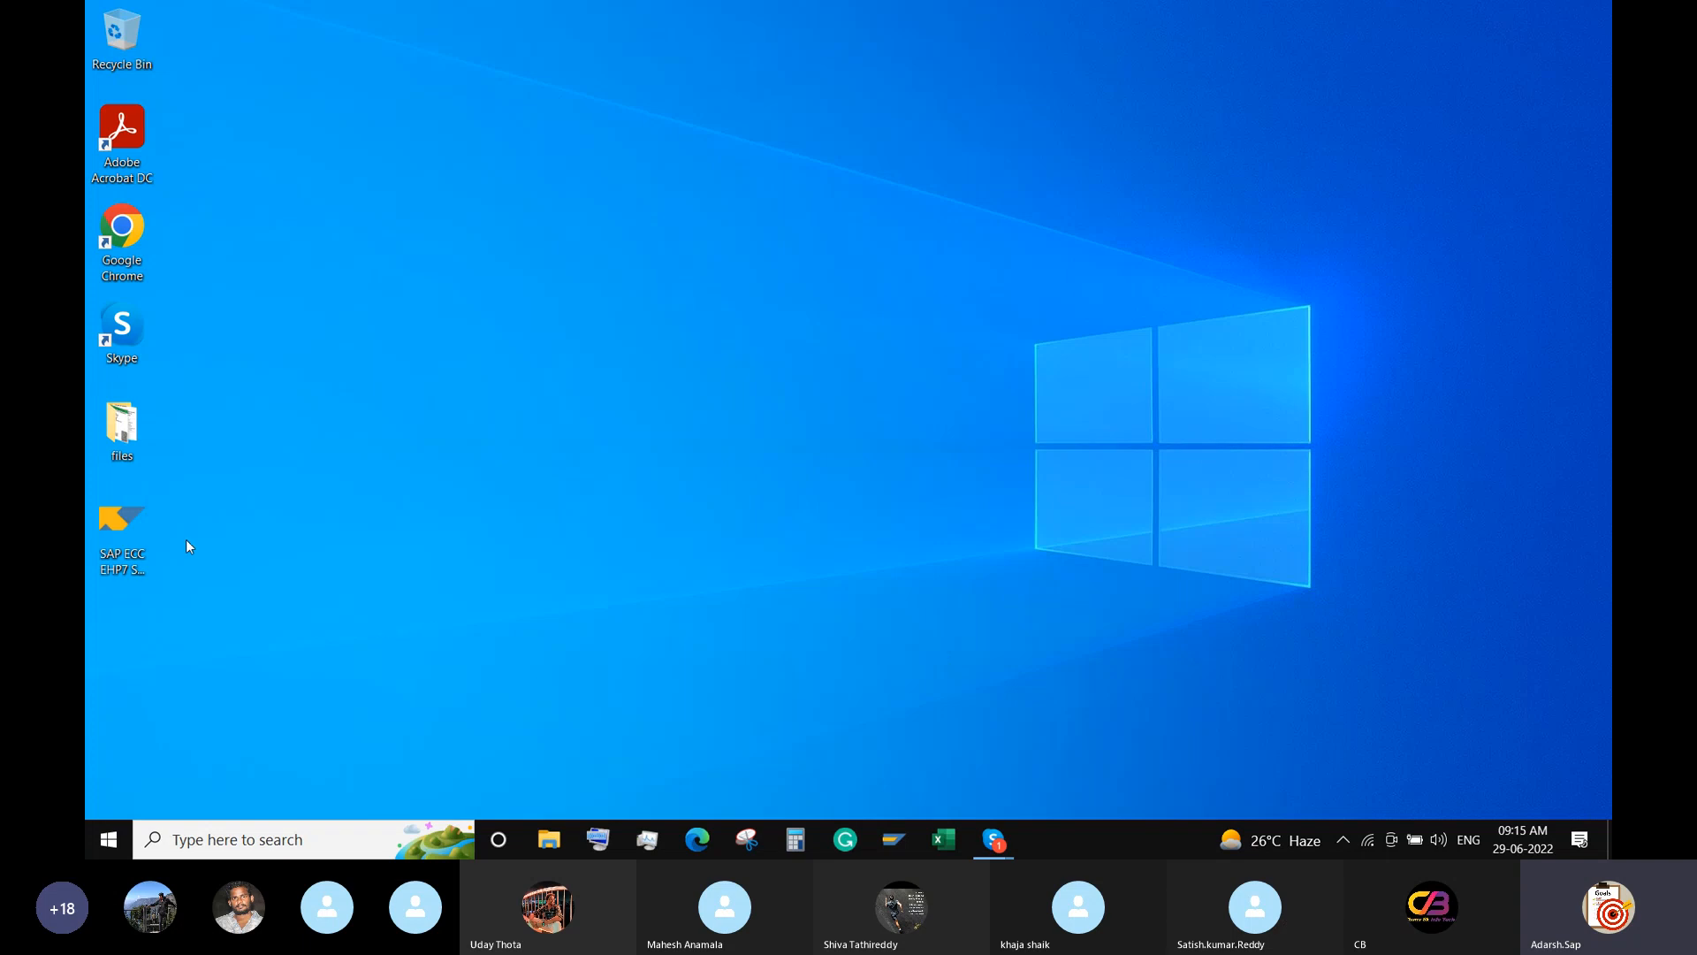
Launch the SAP ECC EHP7 shortcut and log on to system NVD client 800 with the password.
left_click(104, 516)
double_click(104, 516)
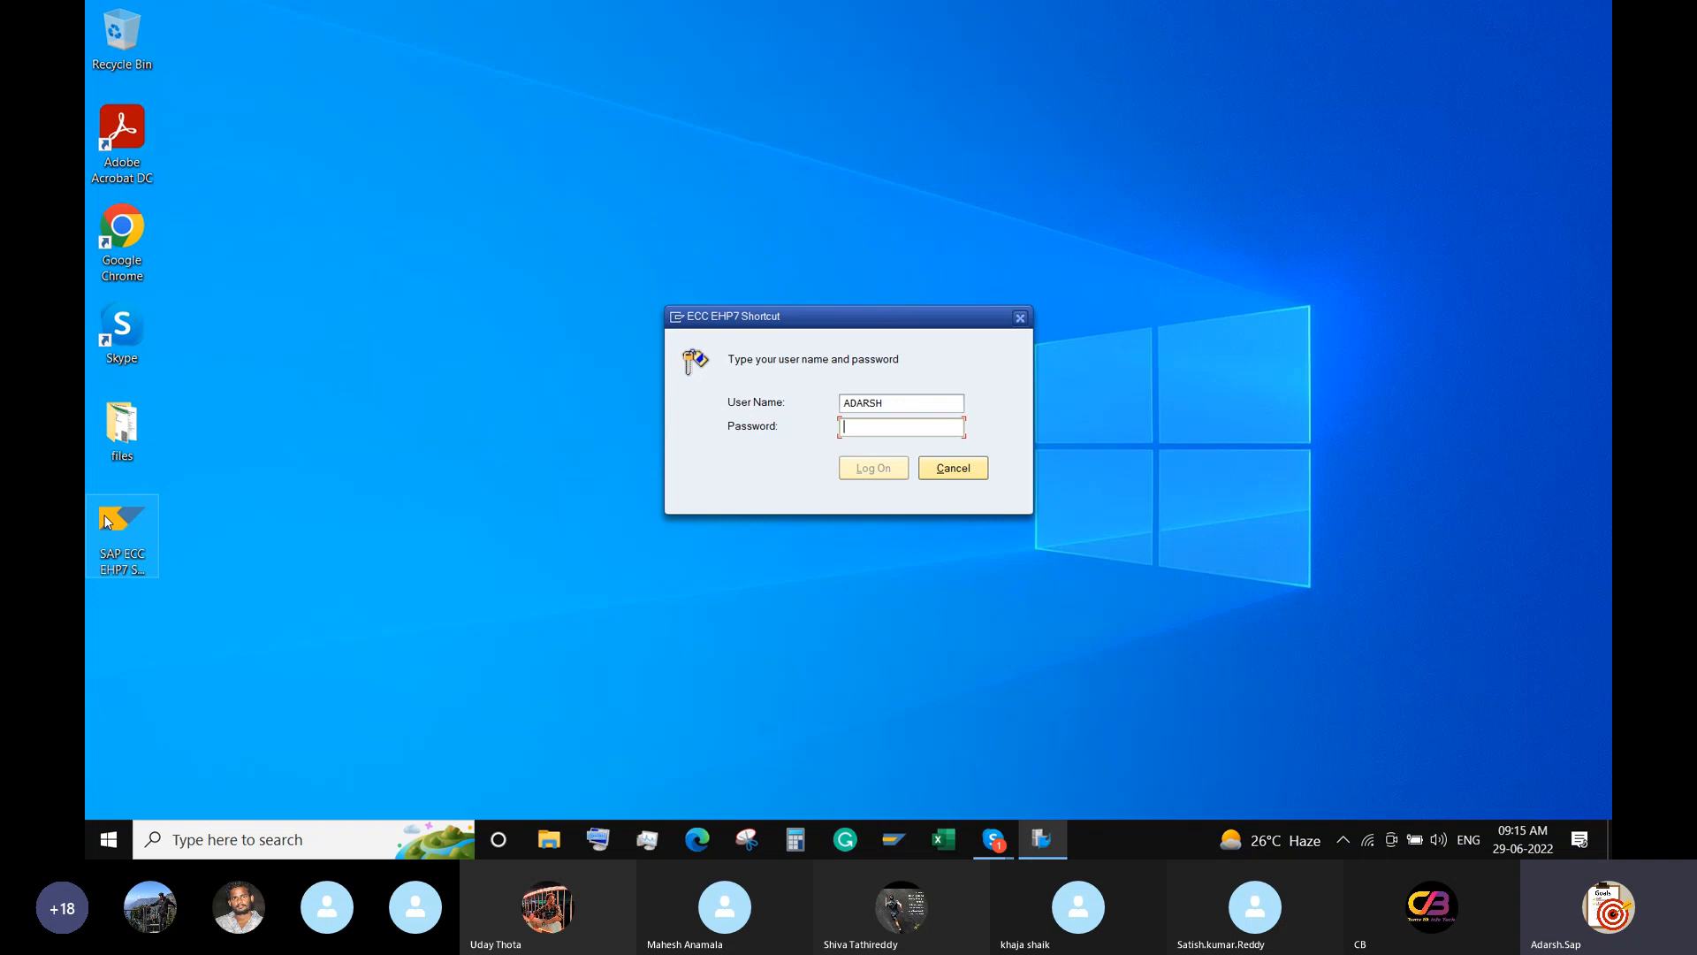
type("•••••••••")
key("Return")
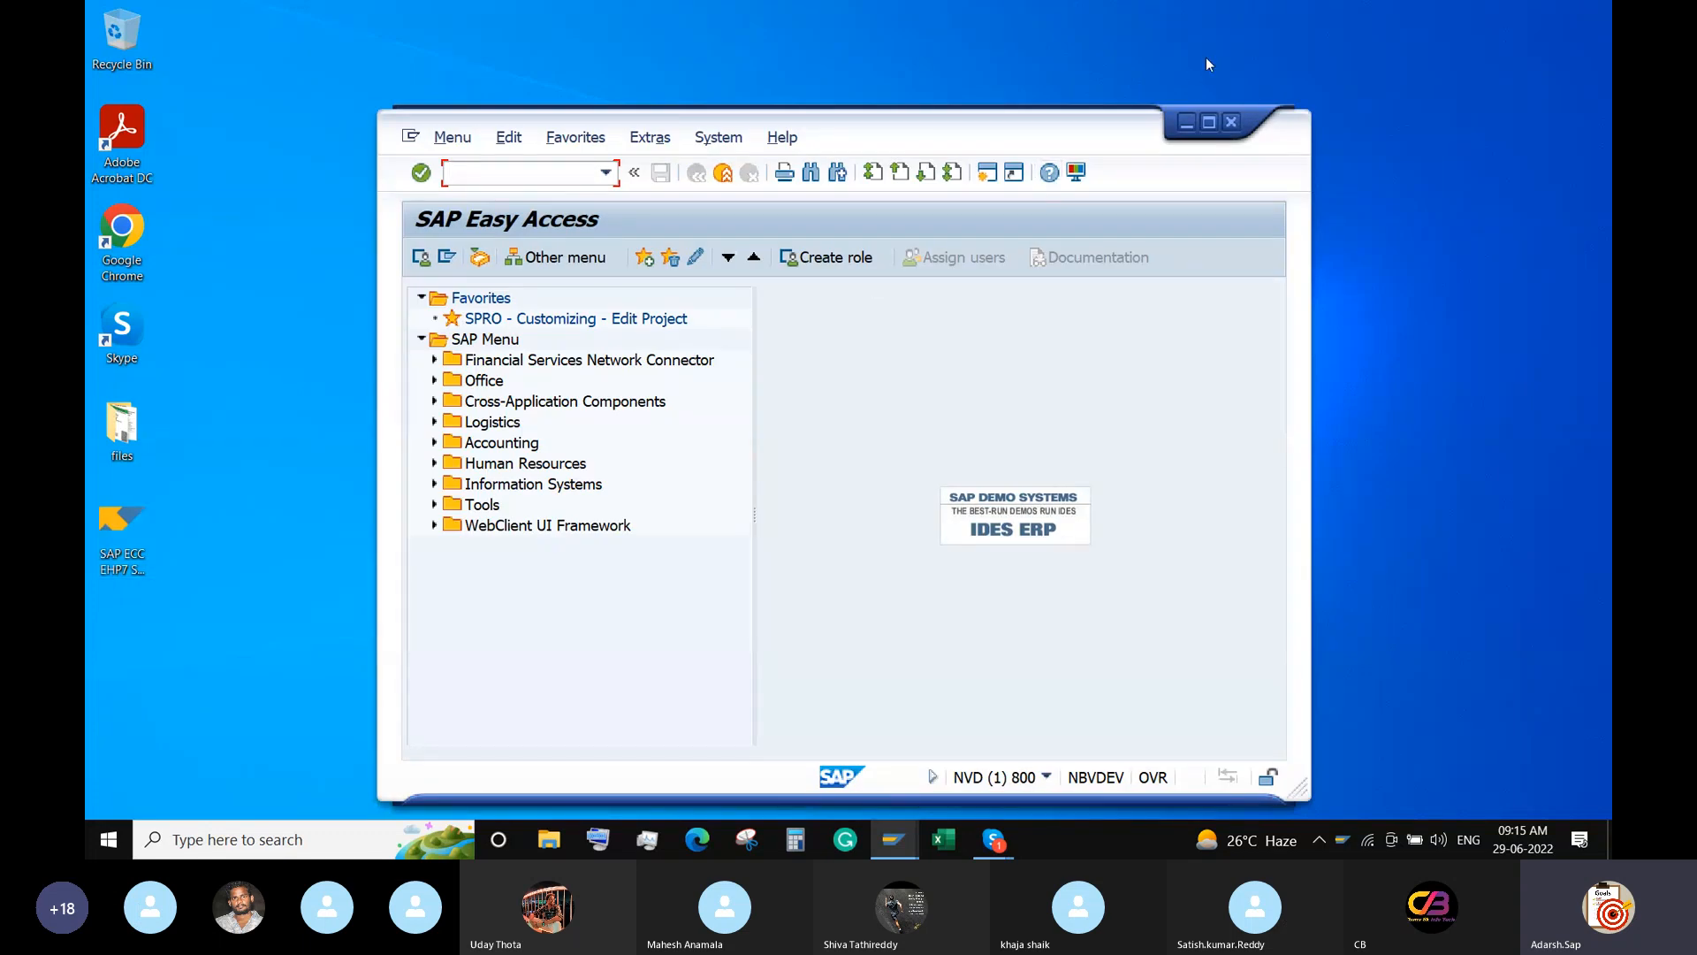
Maximize the SAP Easy Access window and change the Courier New font size from 14 to 16.
left_click(1208, 124)
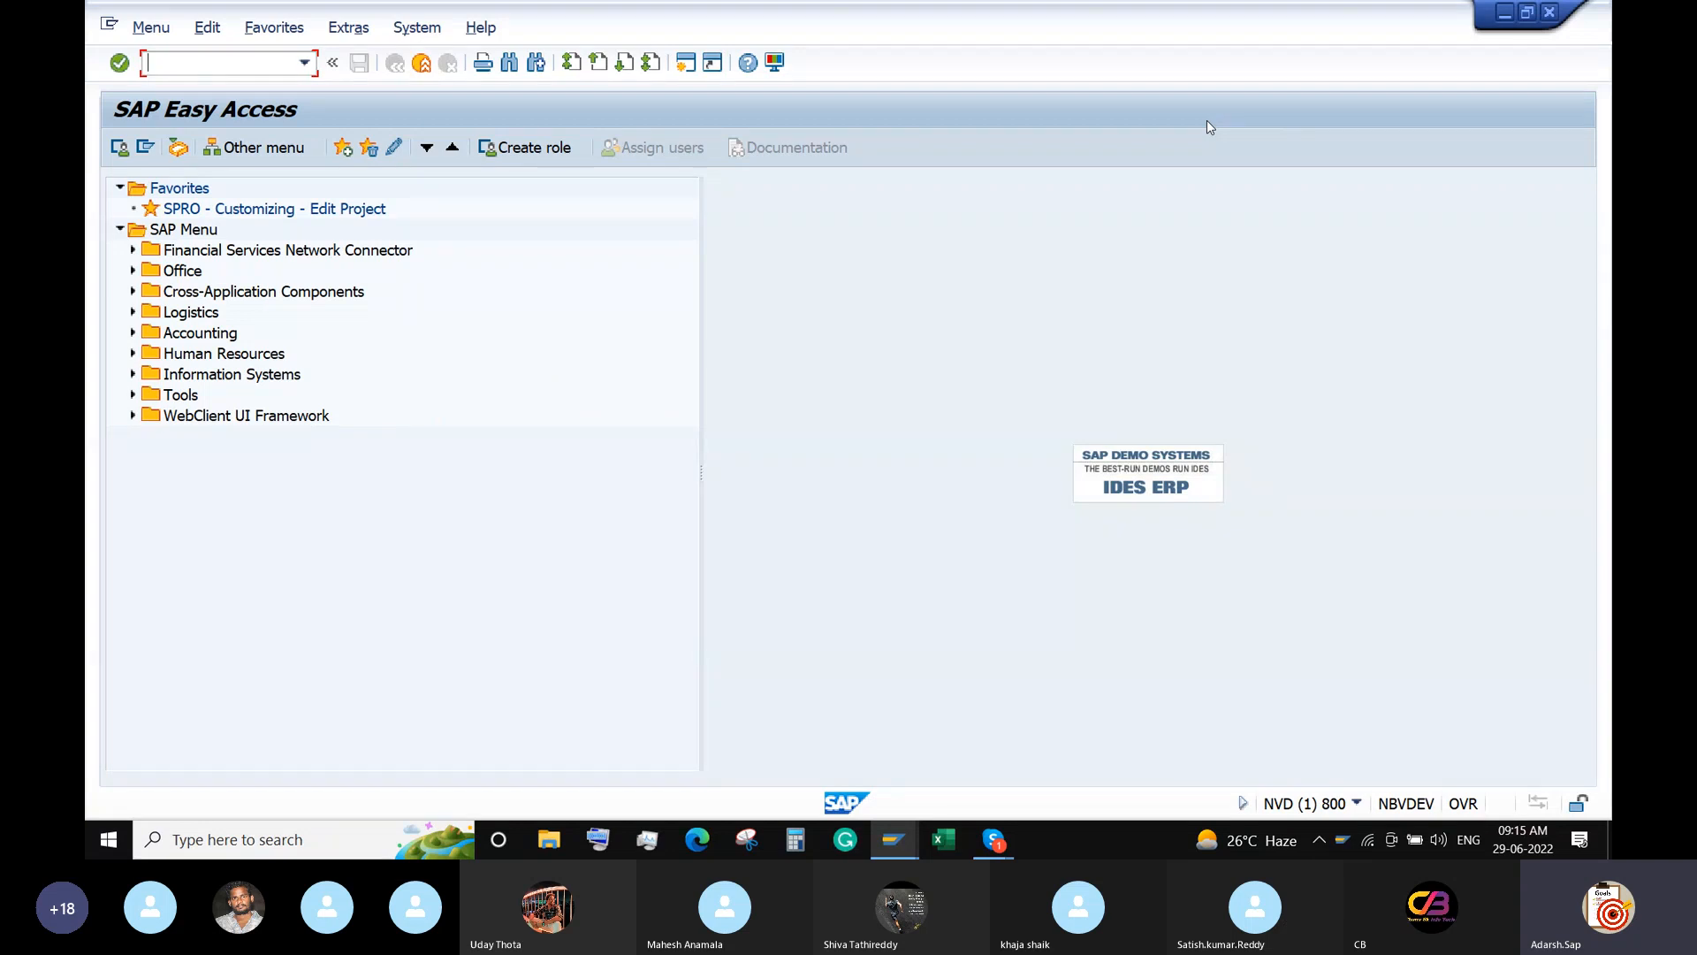
left_click(774, 62)
left_click(822, 93)
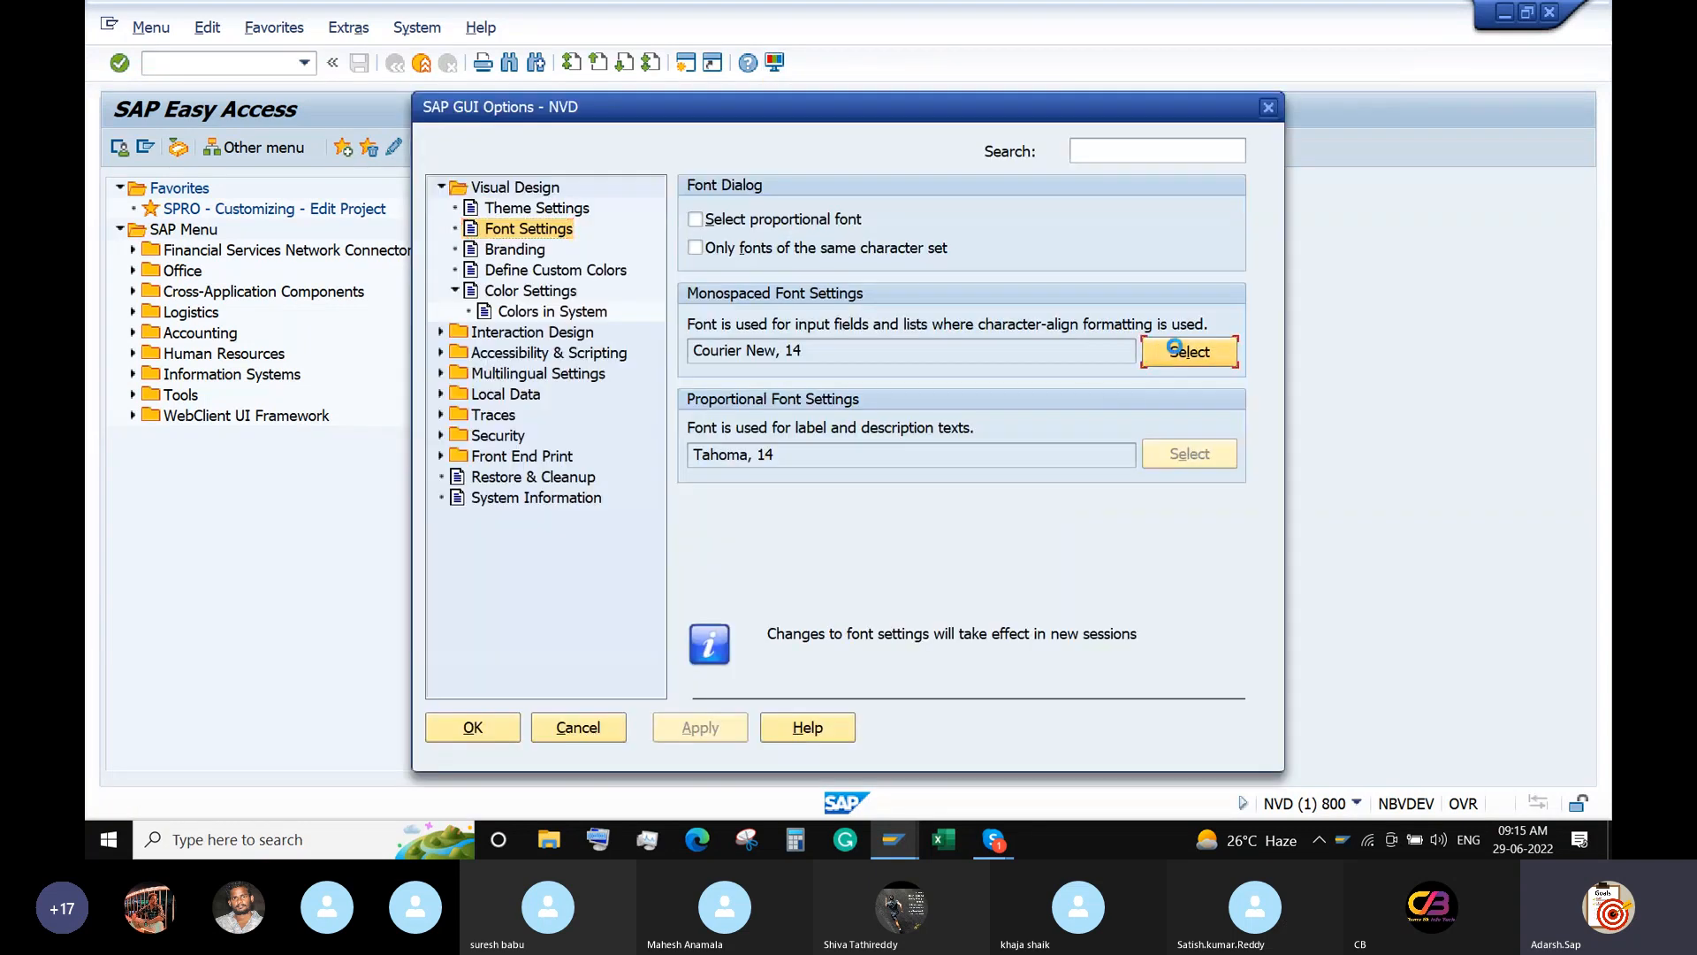
left_click(1189, 351)
left_click(936, 394)
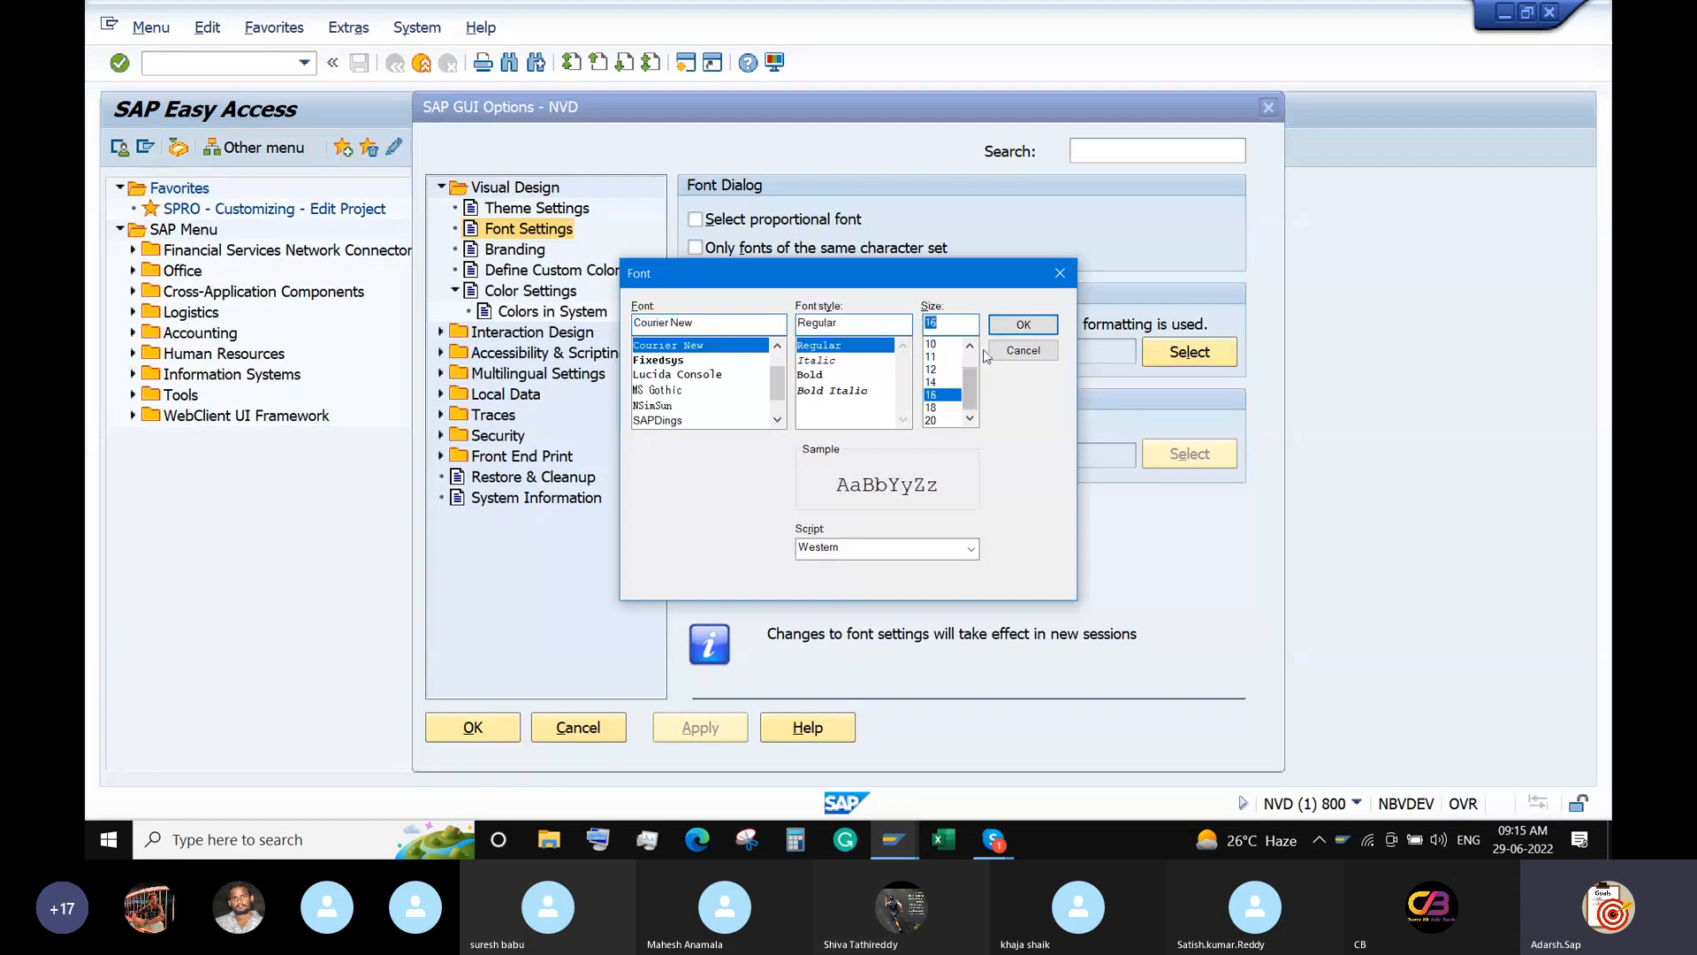
left_click(1023, 325)
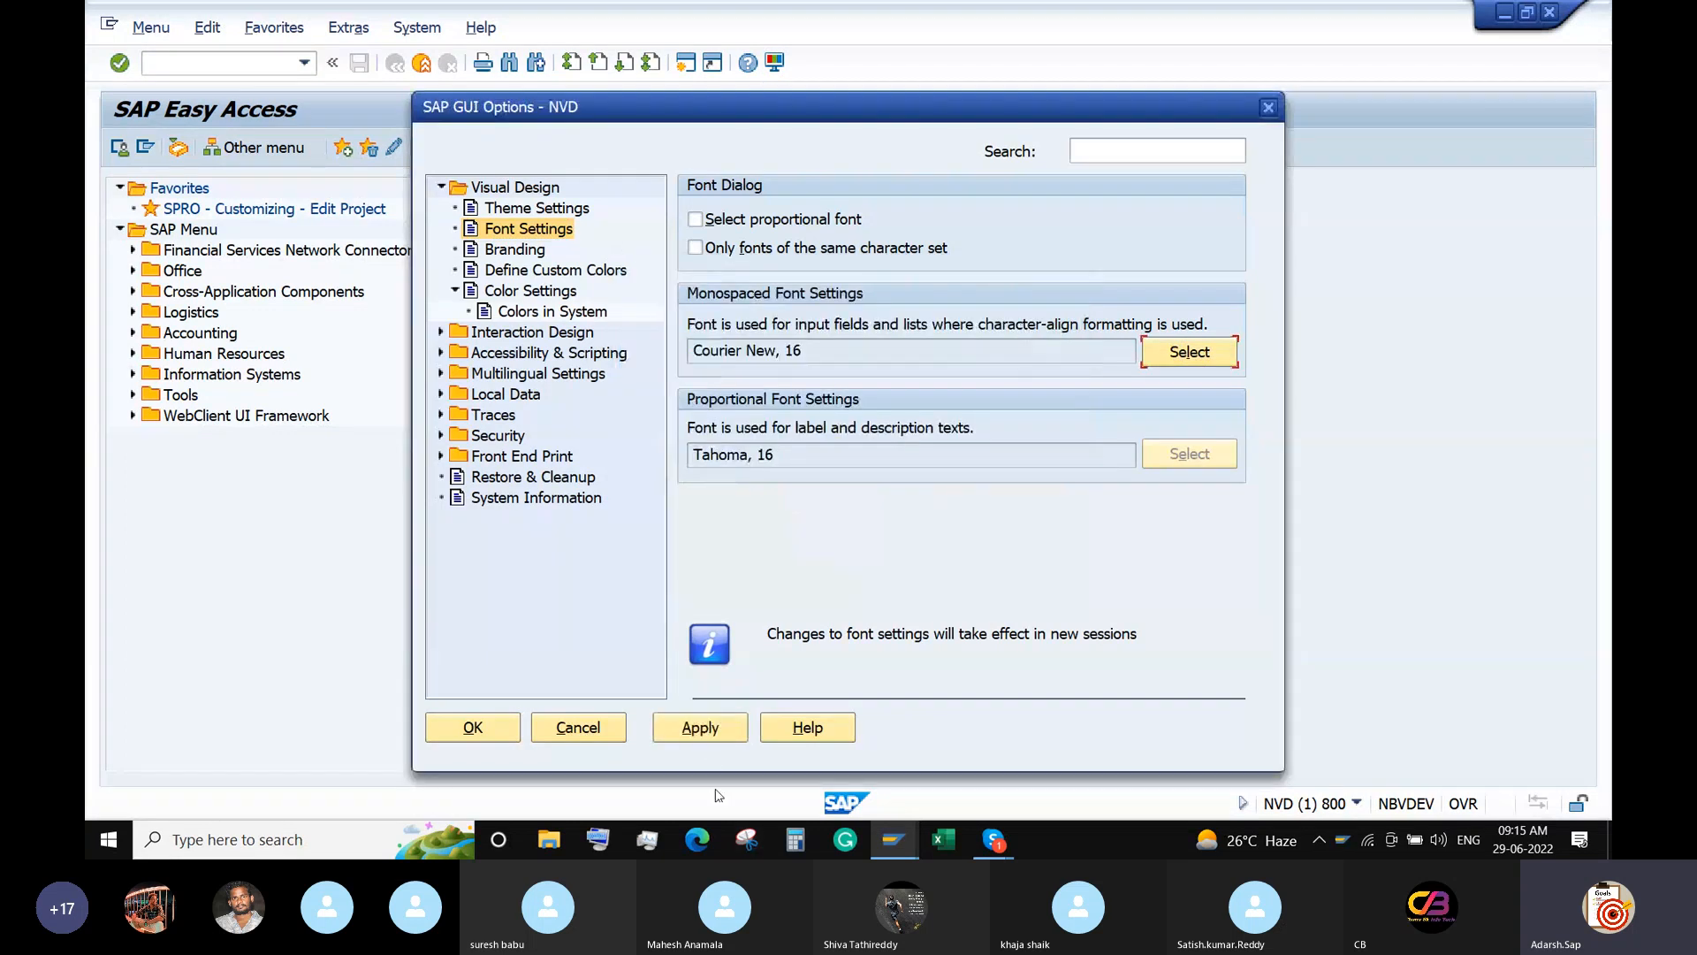
left_click(698, 728)
left_click(473, 726)
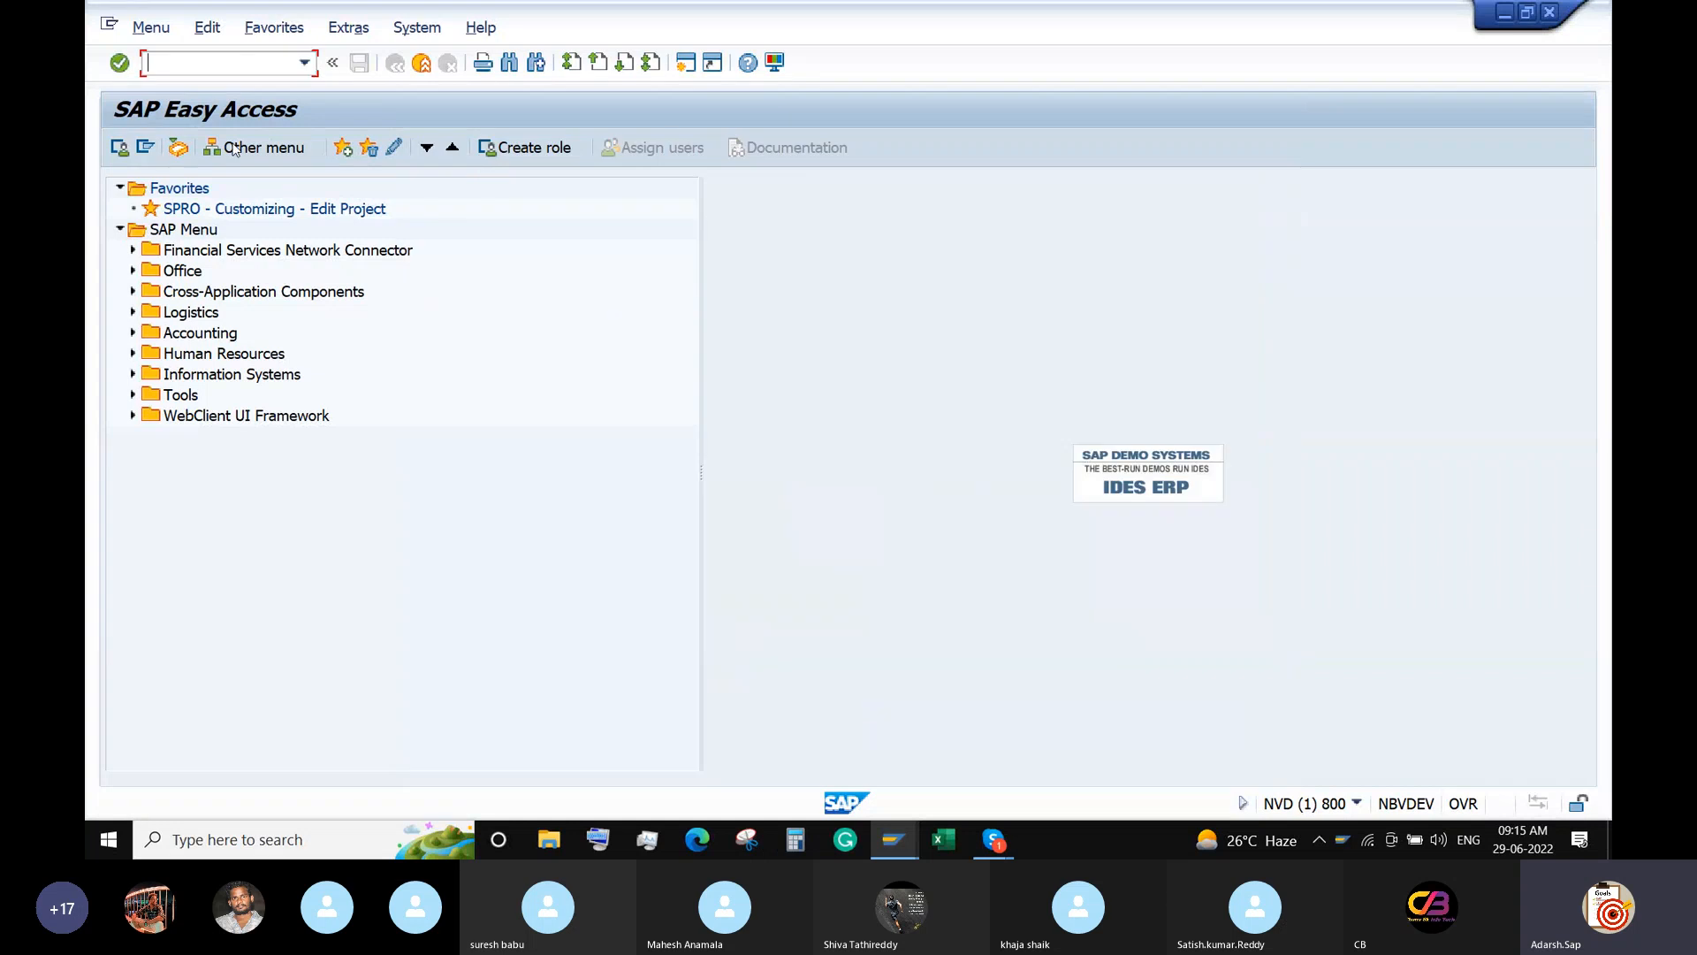
Log off with /nex and log back on to SAP ECC with the password.
type("/nex")
key("Return")
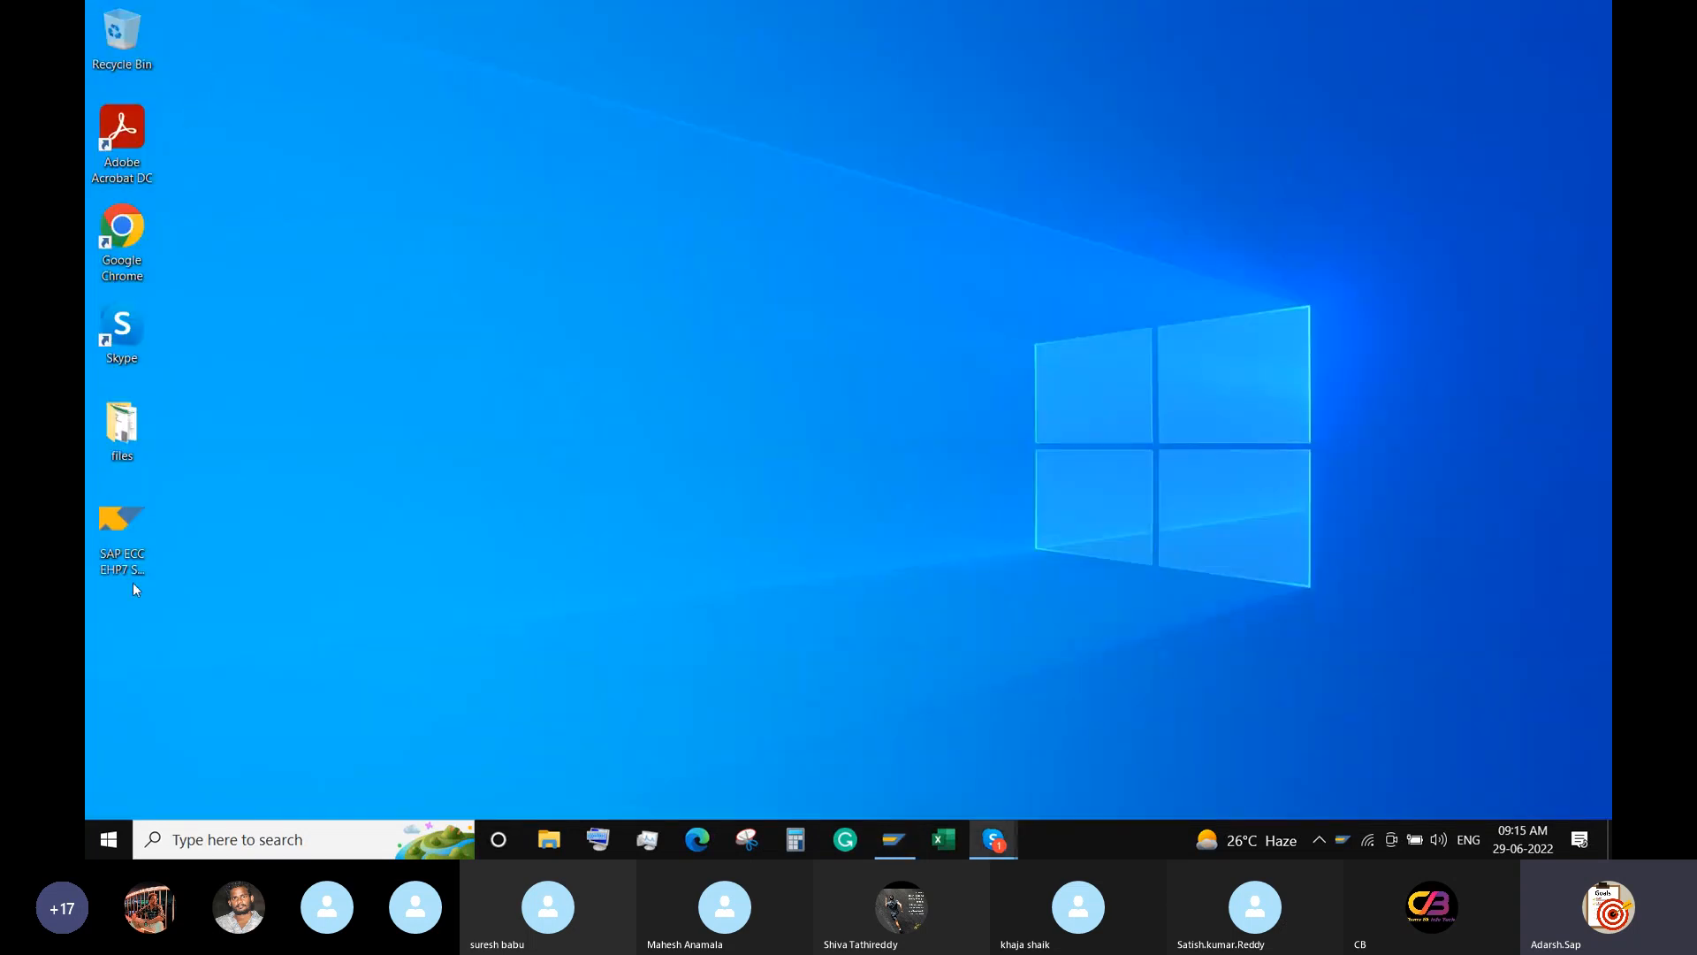
double_click(121, 529)
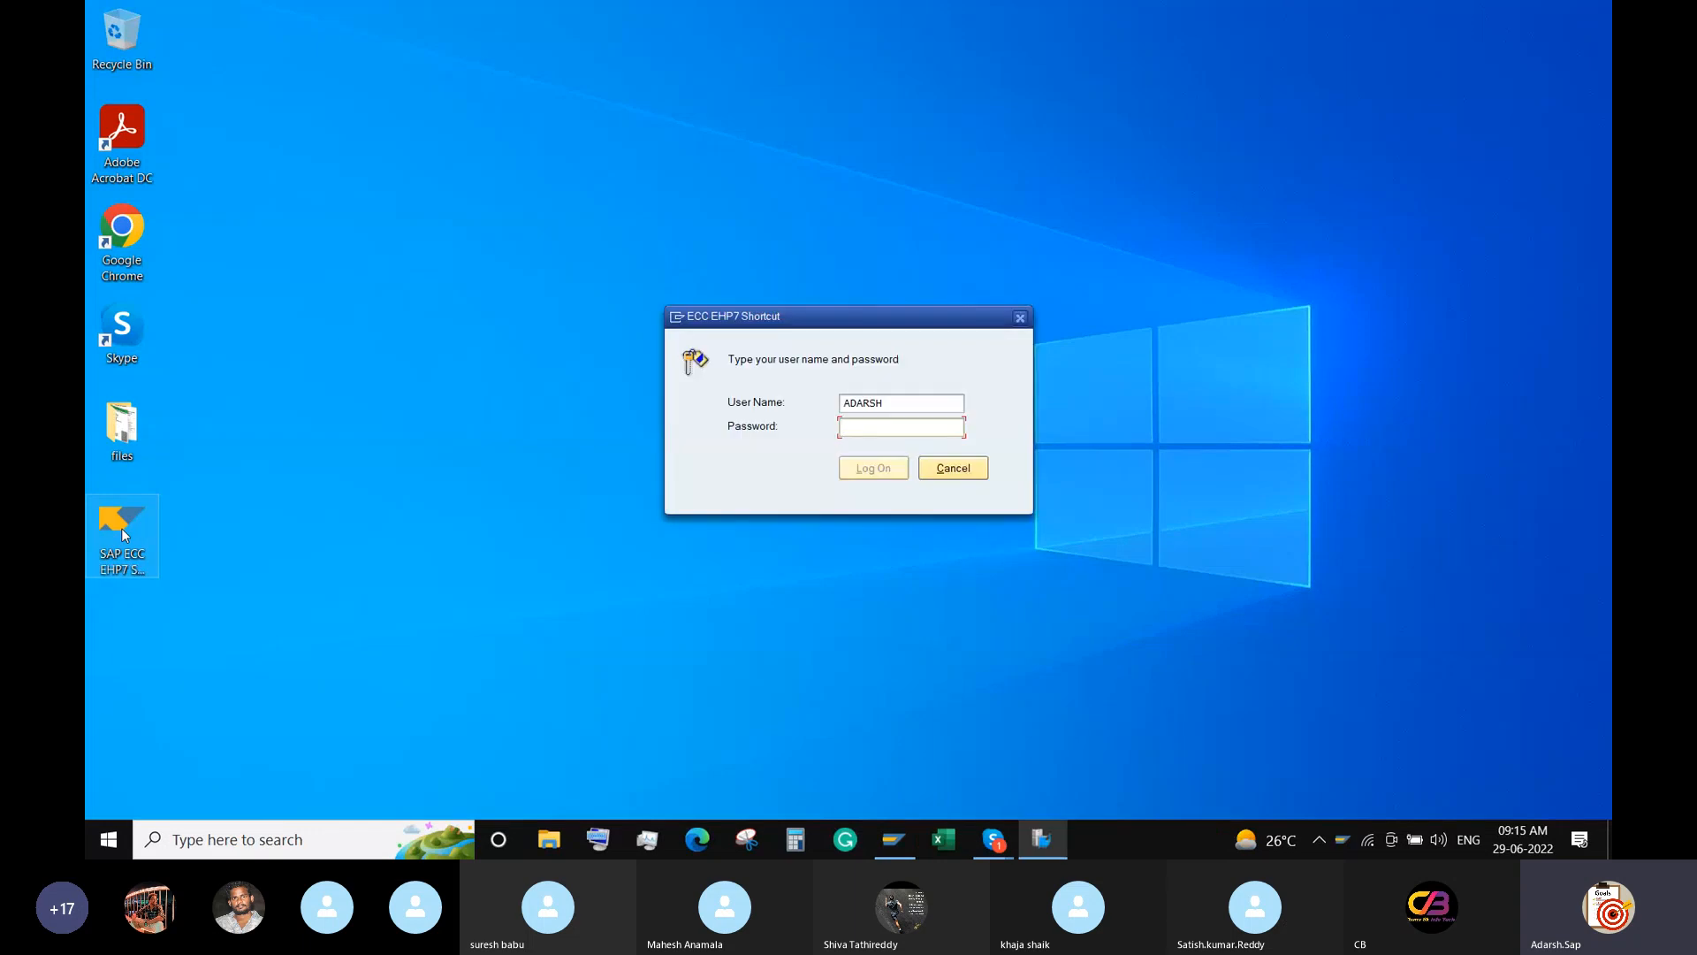
type("•••••••")
key("Return")
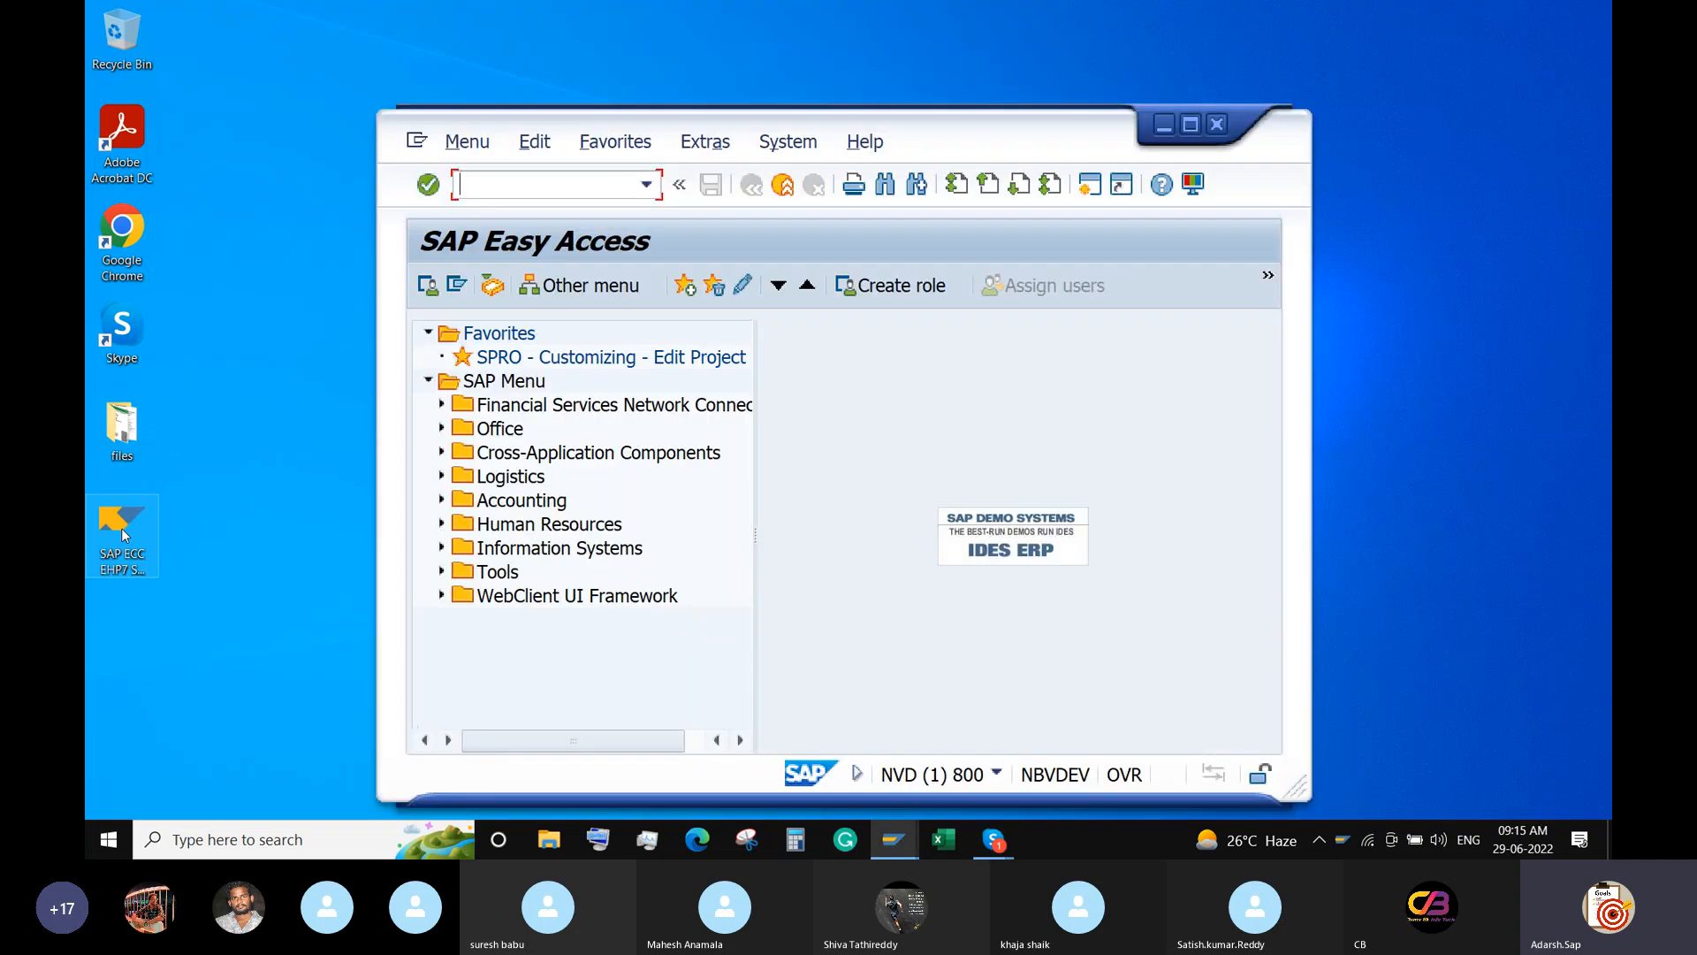
Maximize the SAP window and start entering transaction OX02.
left_click(1190, 127)
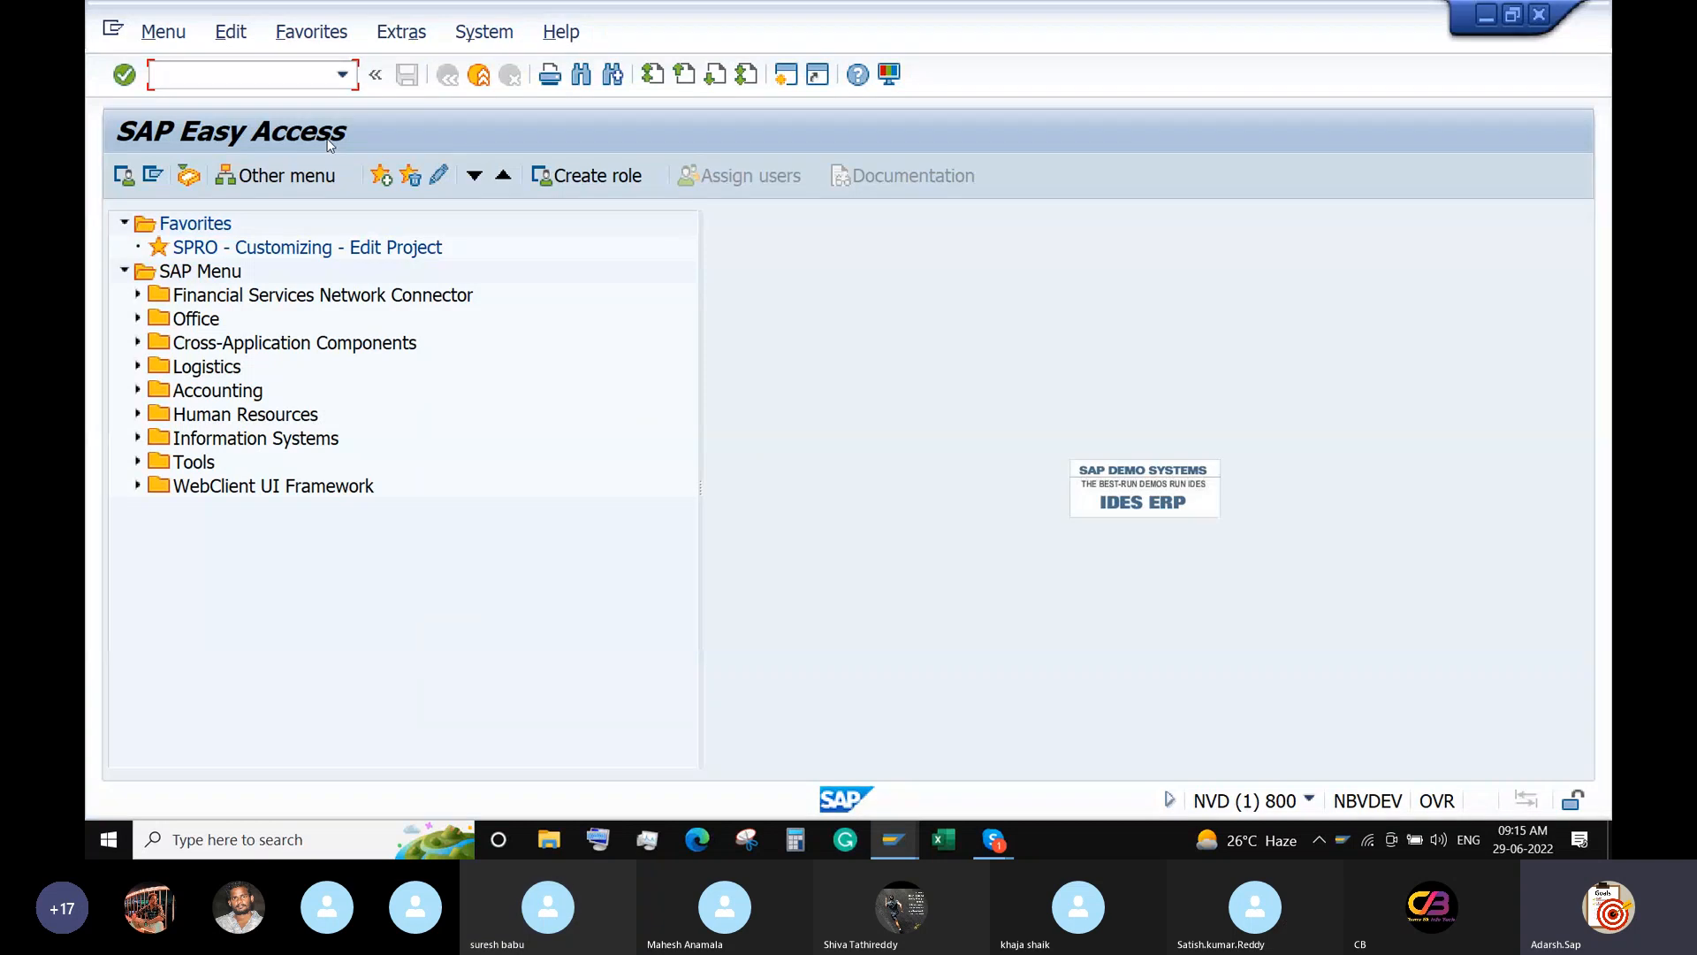
type("OX2")
key("BackSpace")
Run OX02 and add new company code 6688 named ABC Solutions Ltd.
type("02")
key("Return")
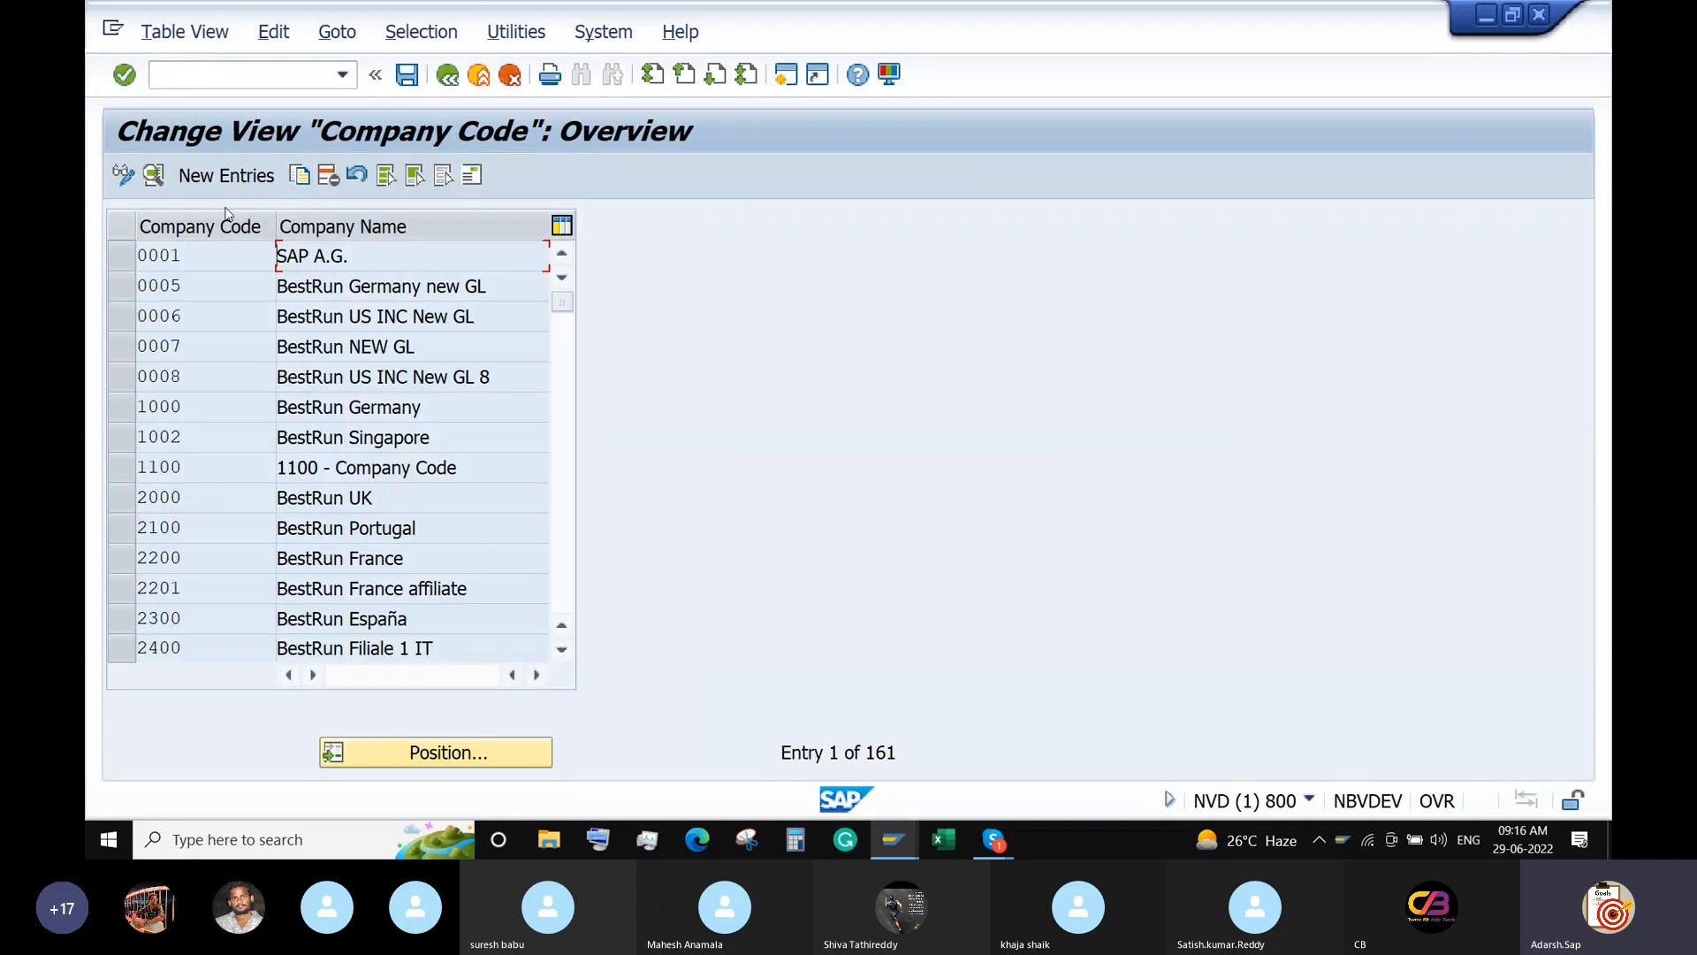
left_click(235, 176)
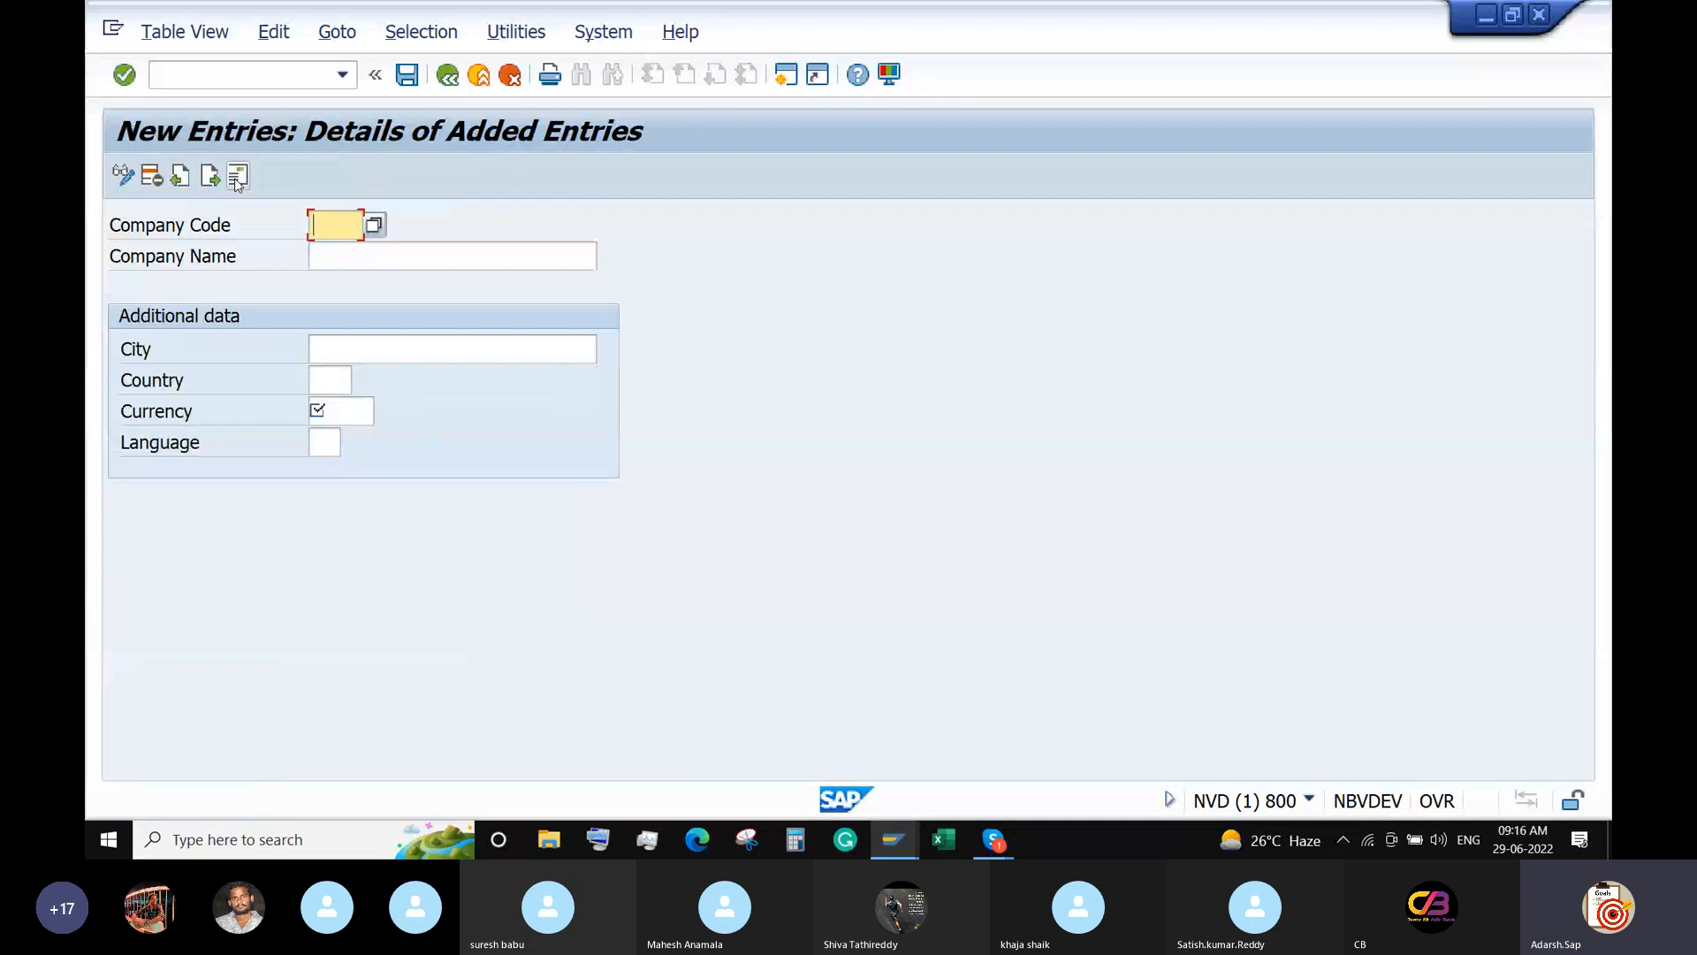
type("6688")
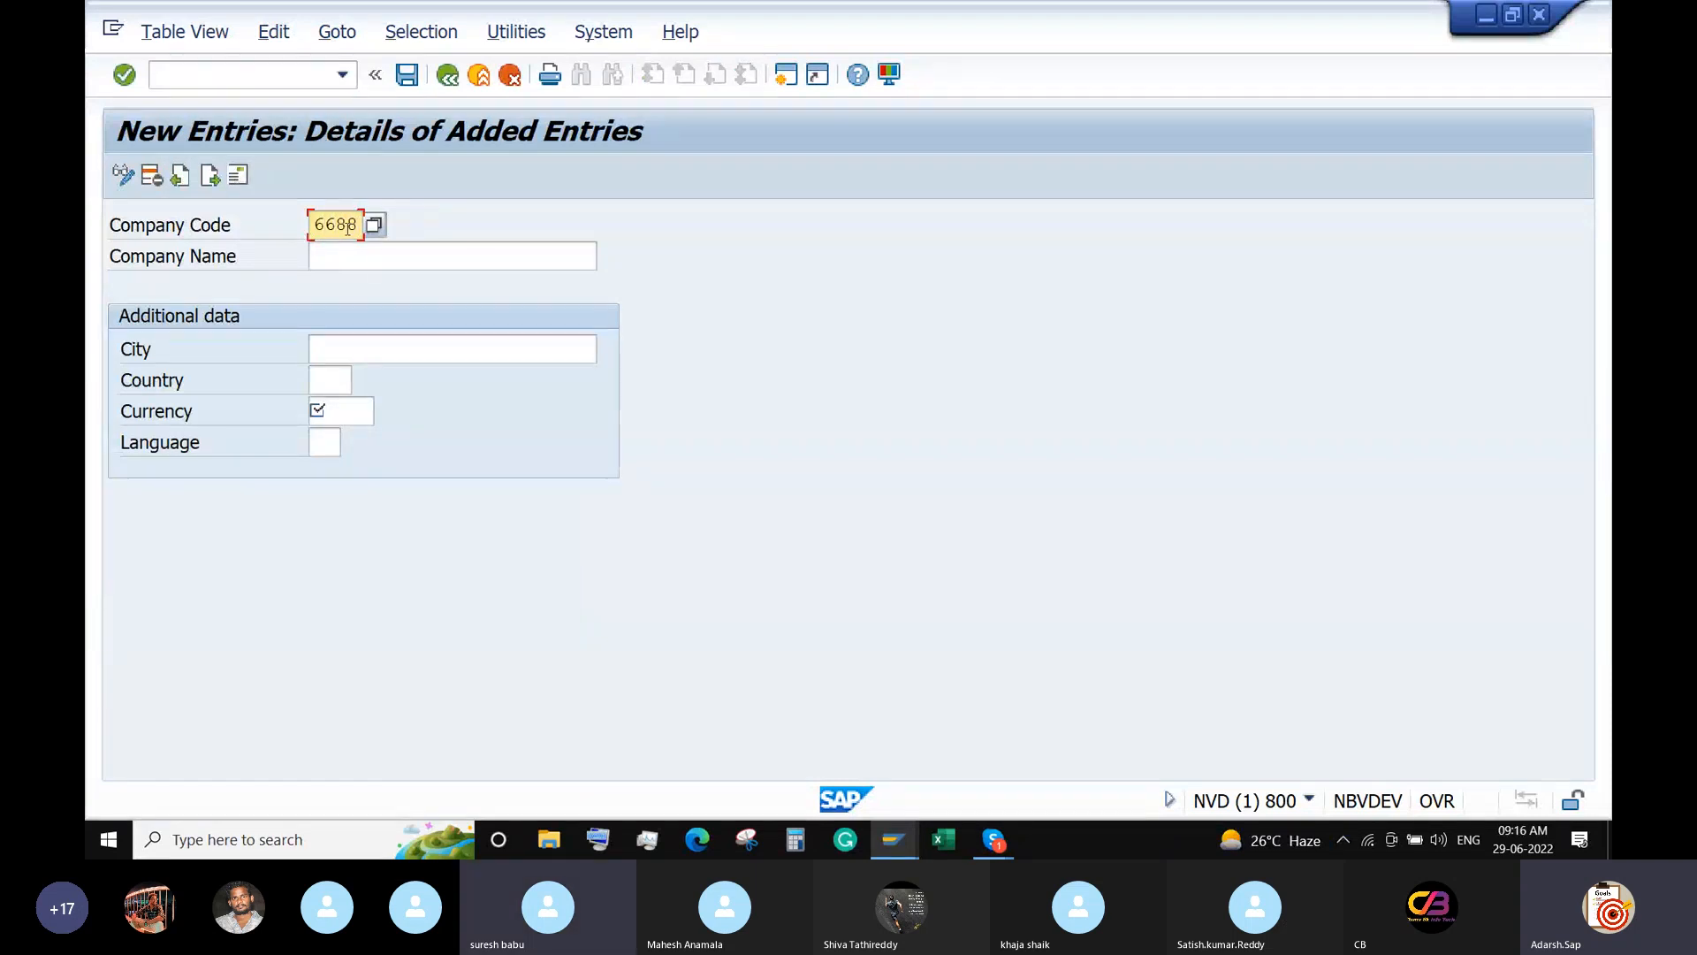
left_click(417, 253)
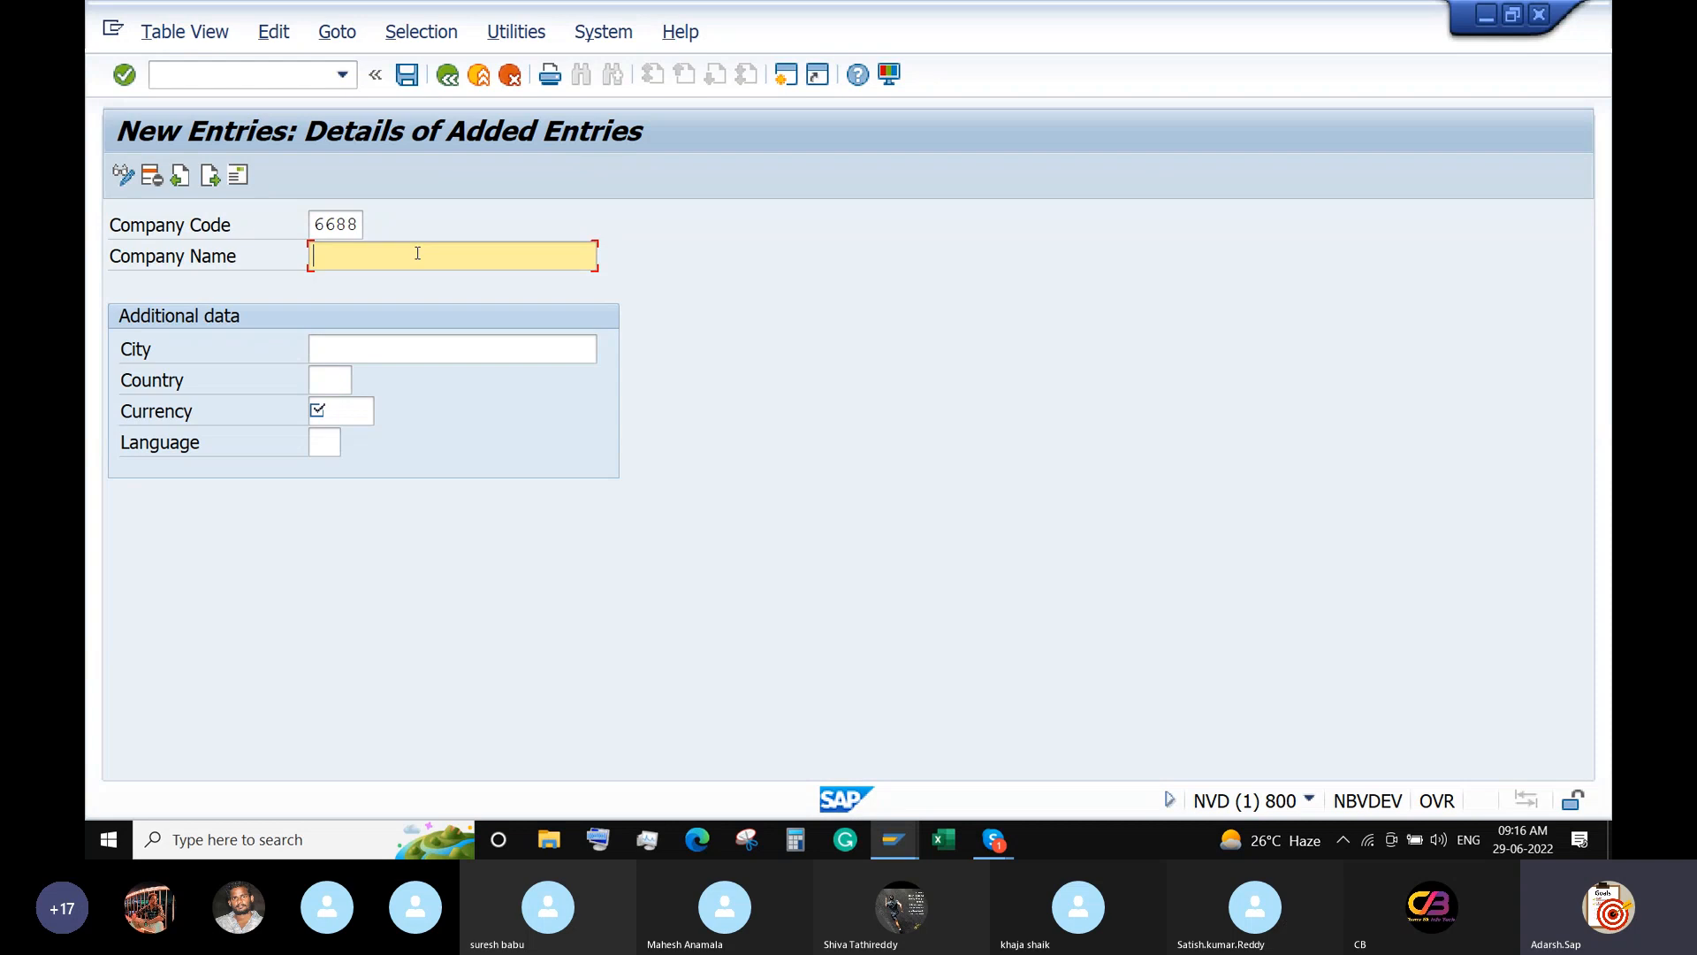
type("ABC")
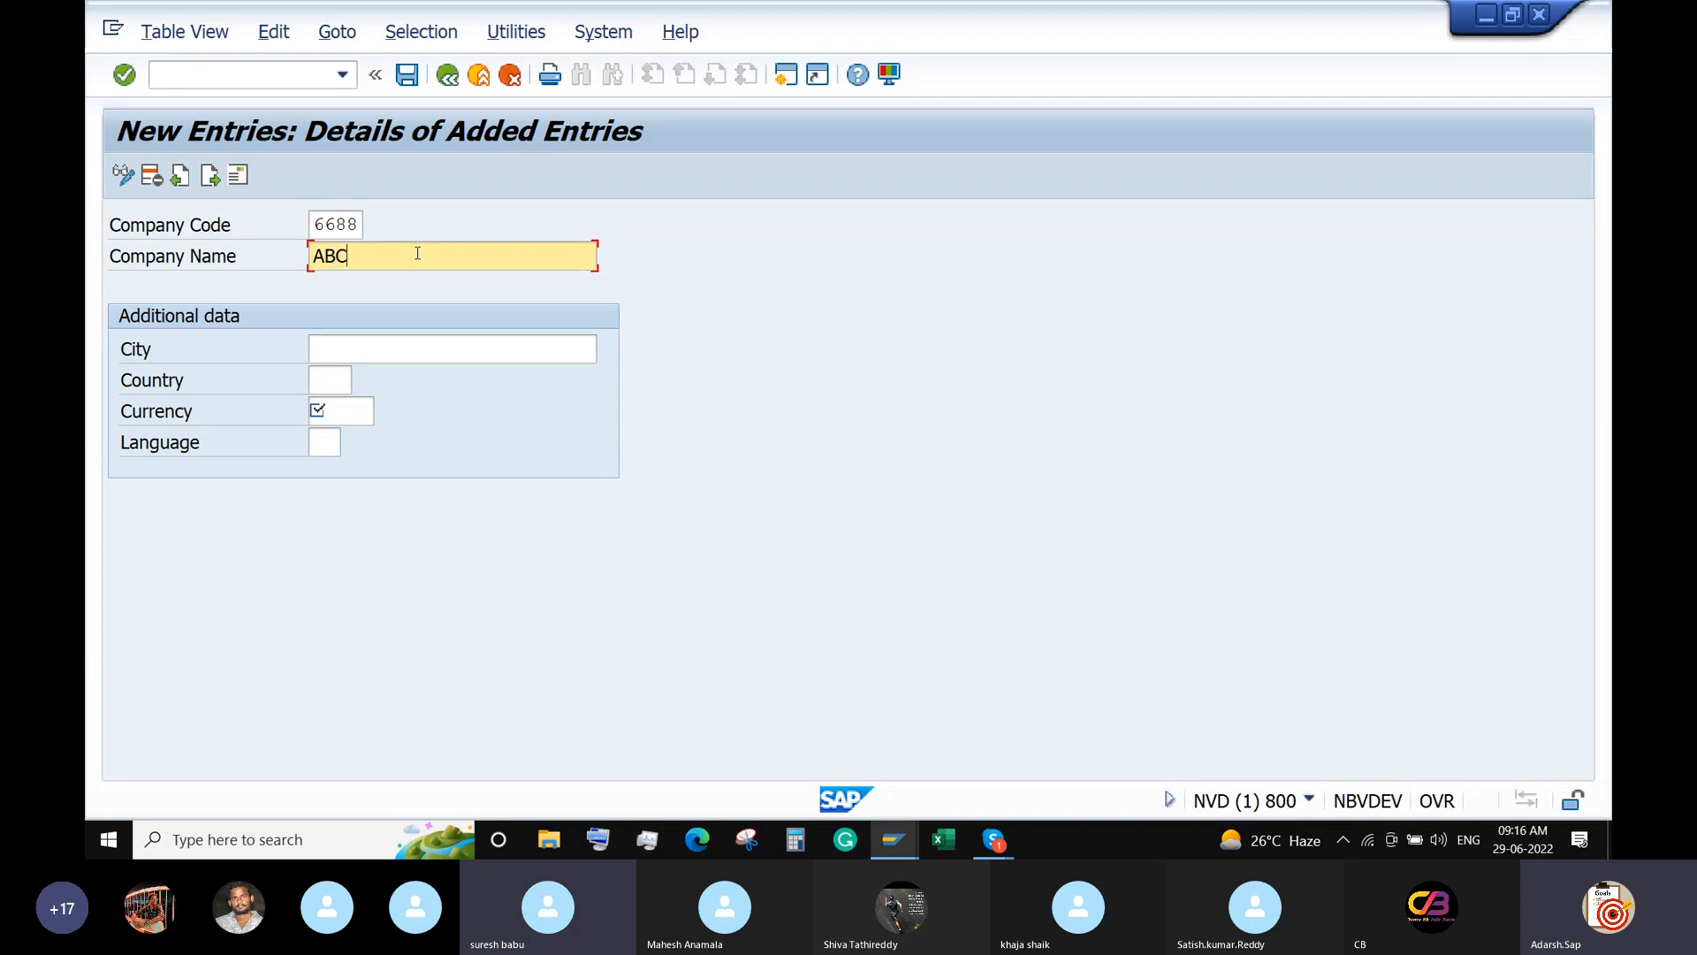
type(" Solution")
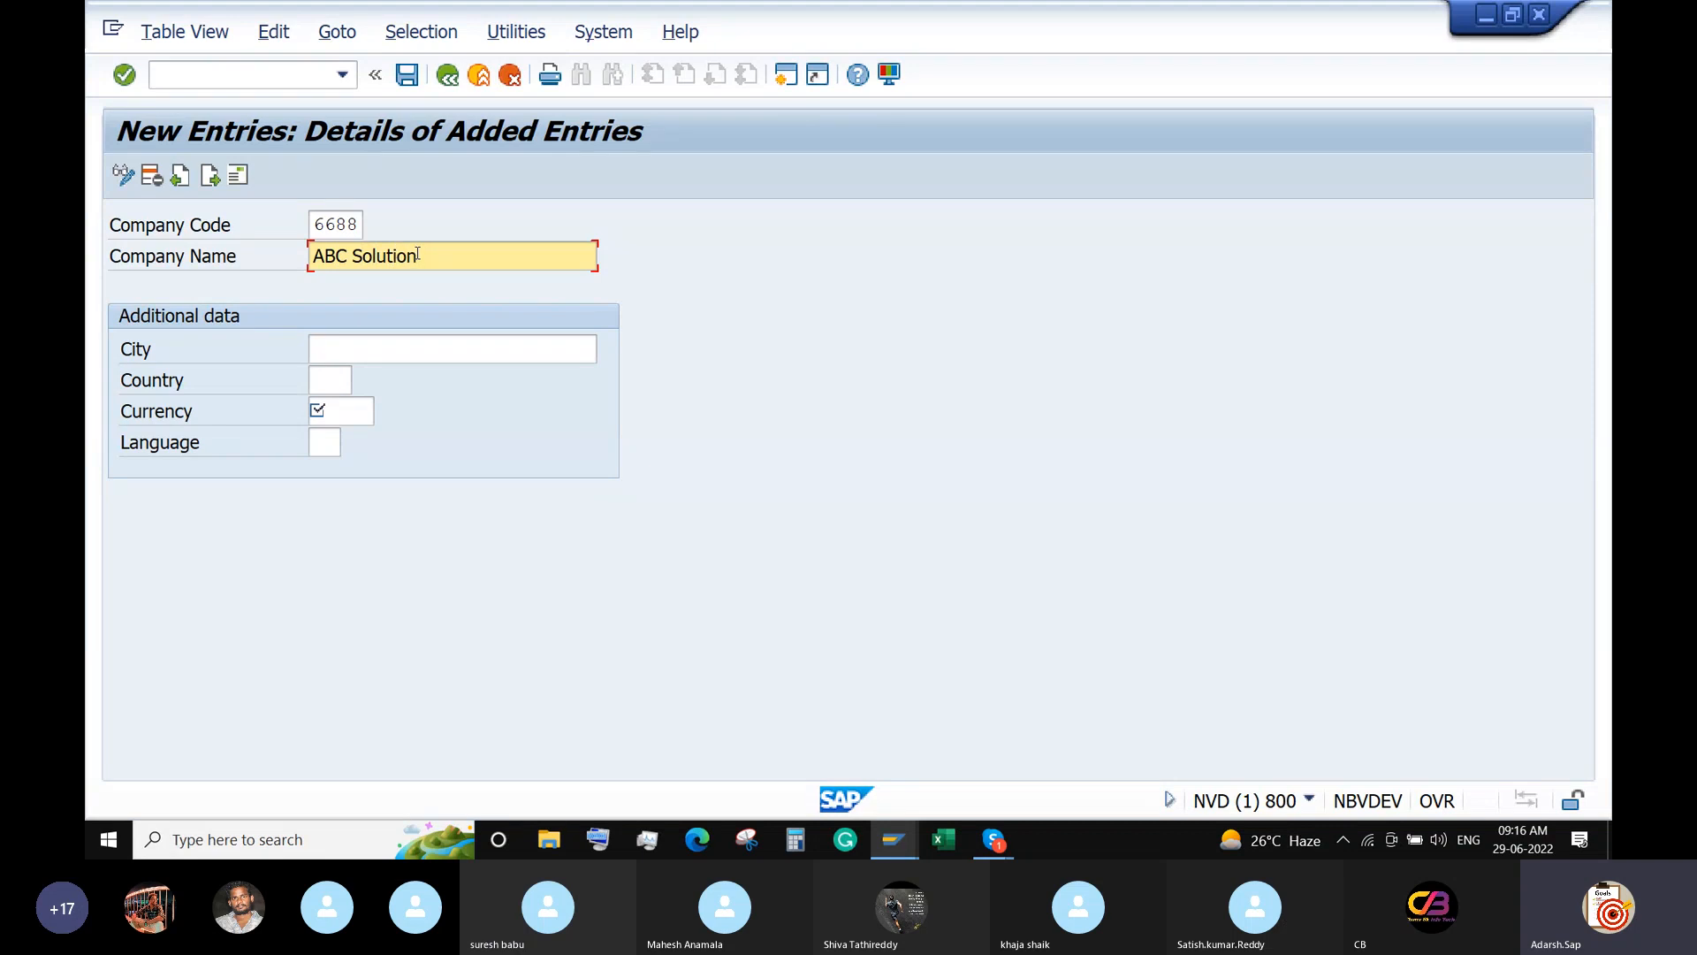
type("s Ltd")
Enter city Hyderabad, country IN, currency INR and language EN for 6688.
left_click(433, 352)
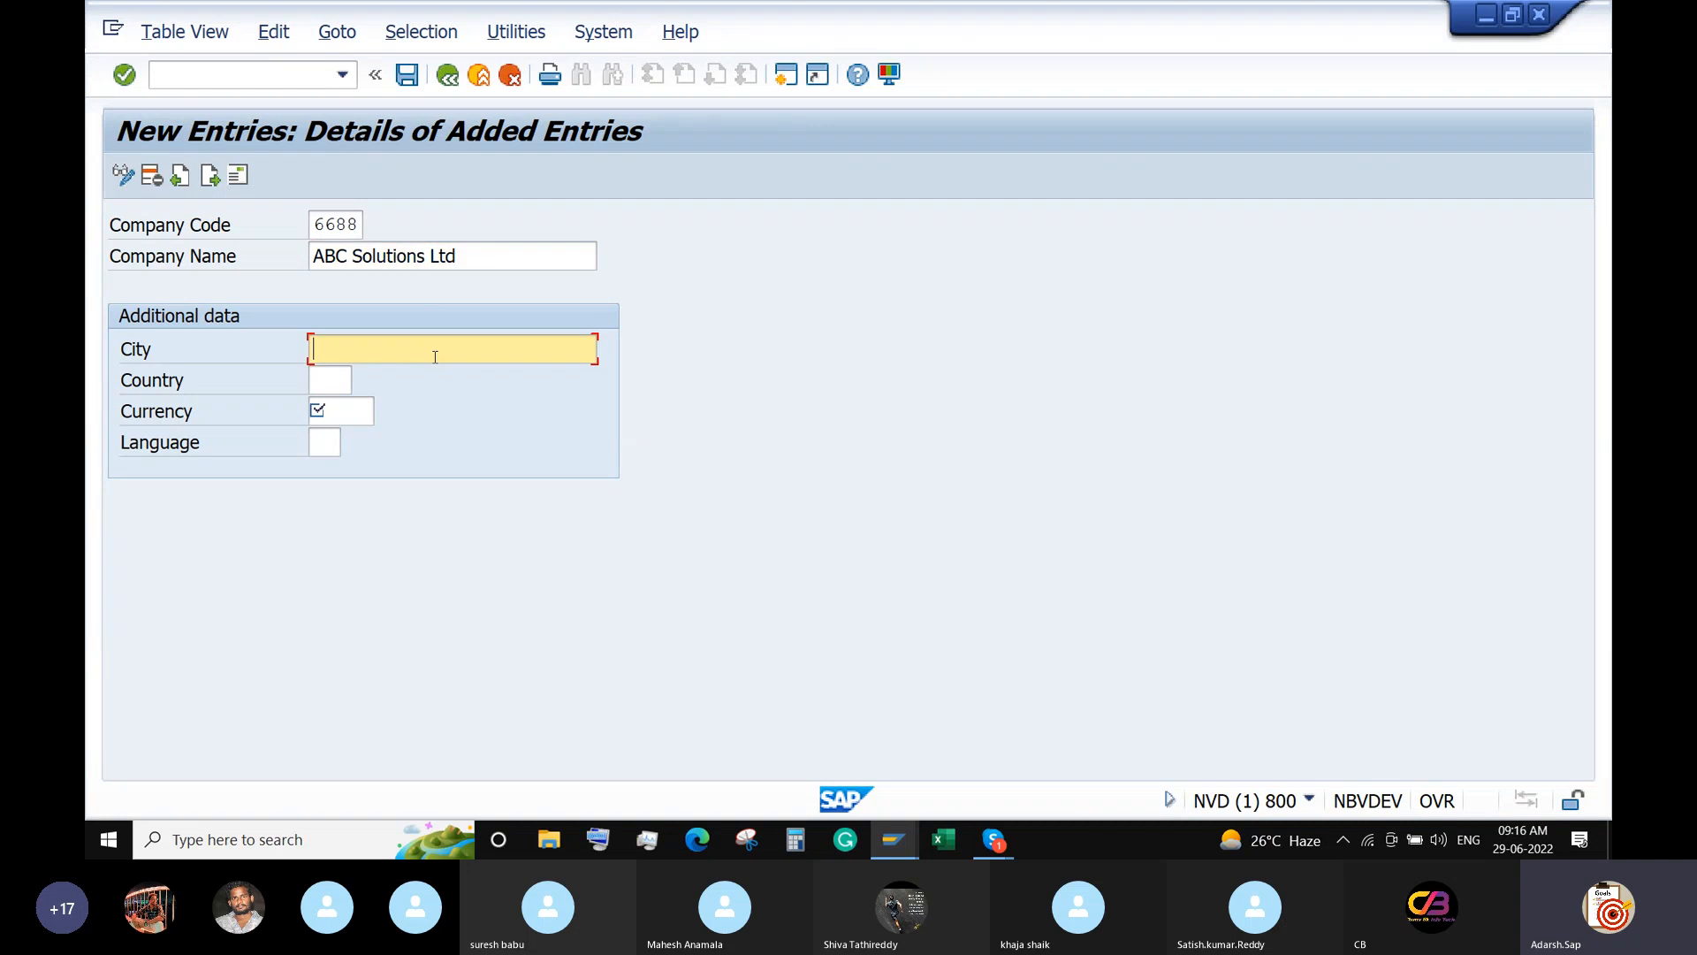
type("Hyderabad")
key("Tab")
type("IN")
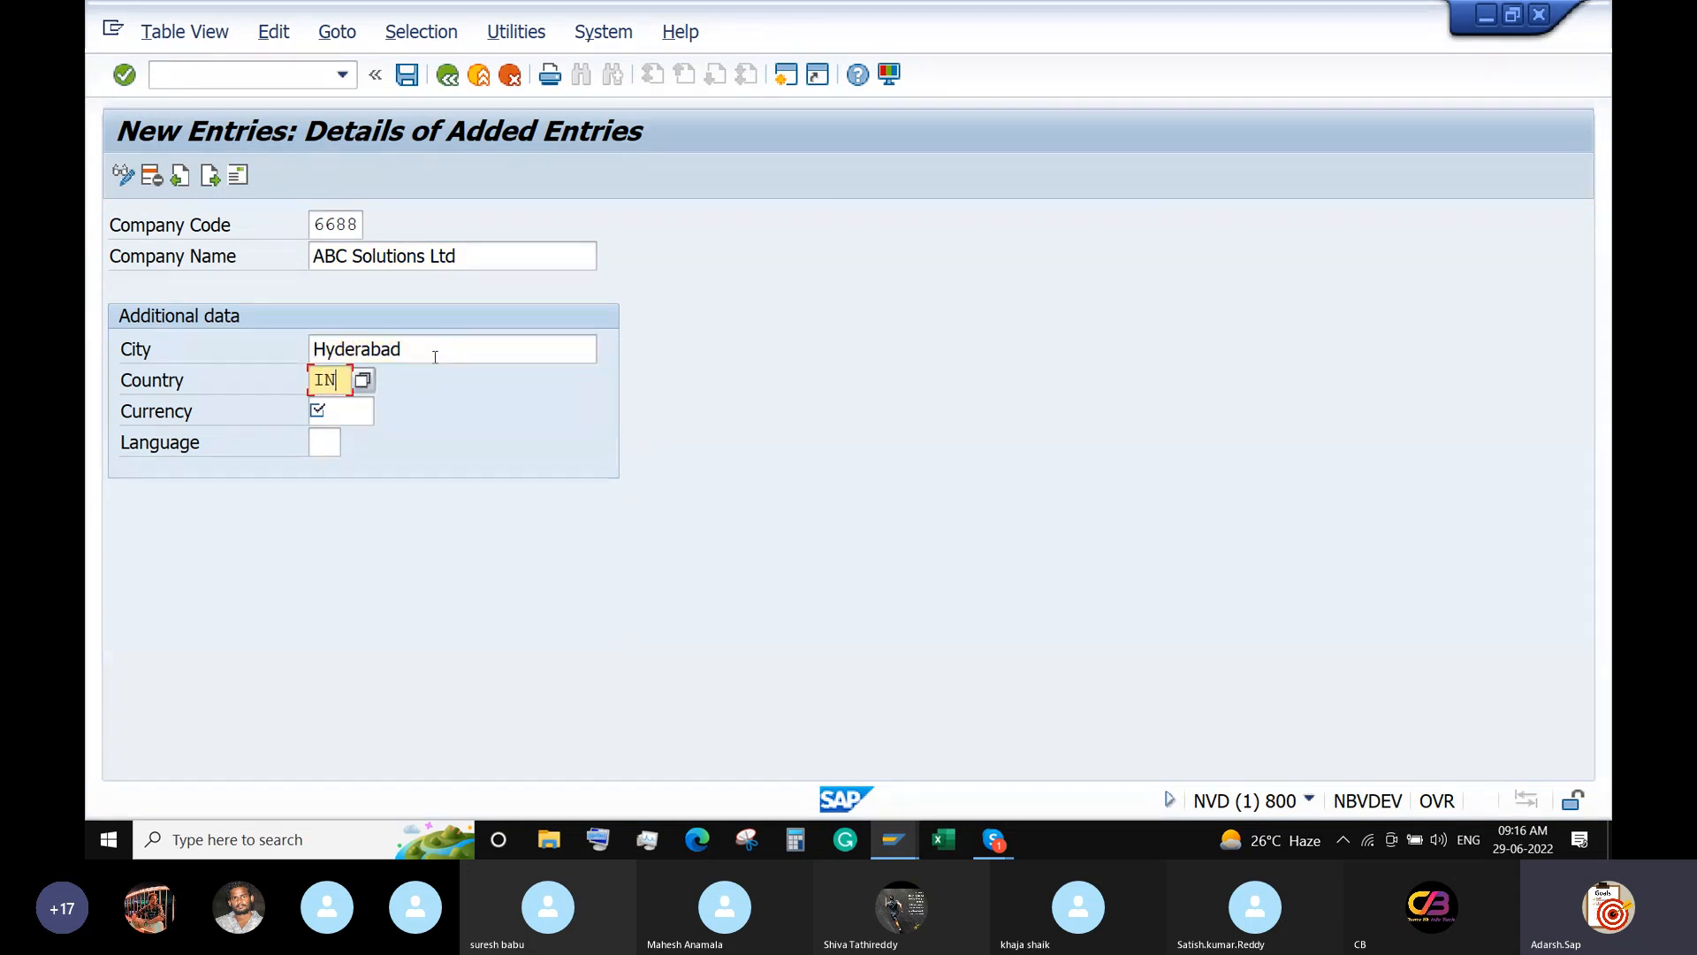
key("Tab")
type("INR")
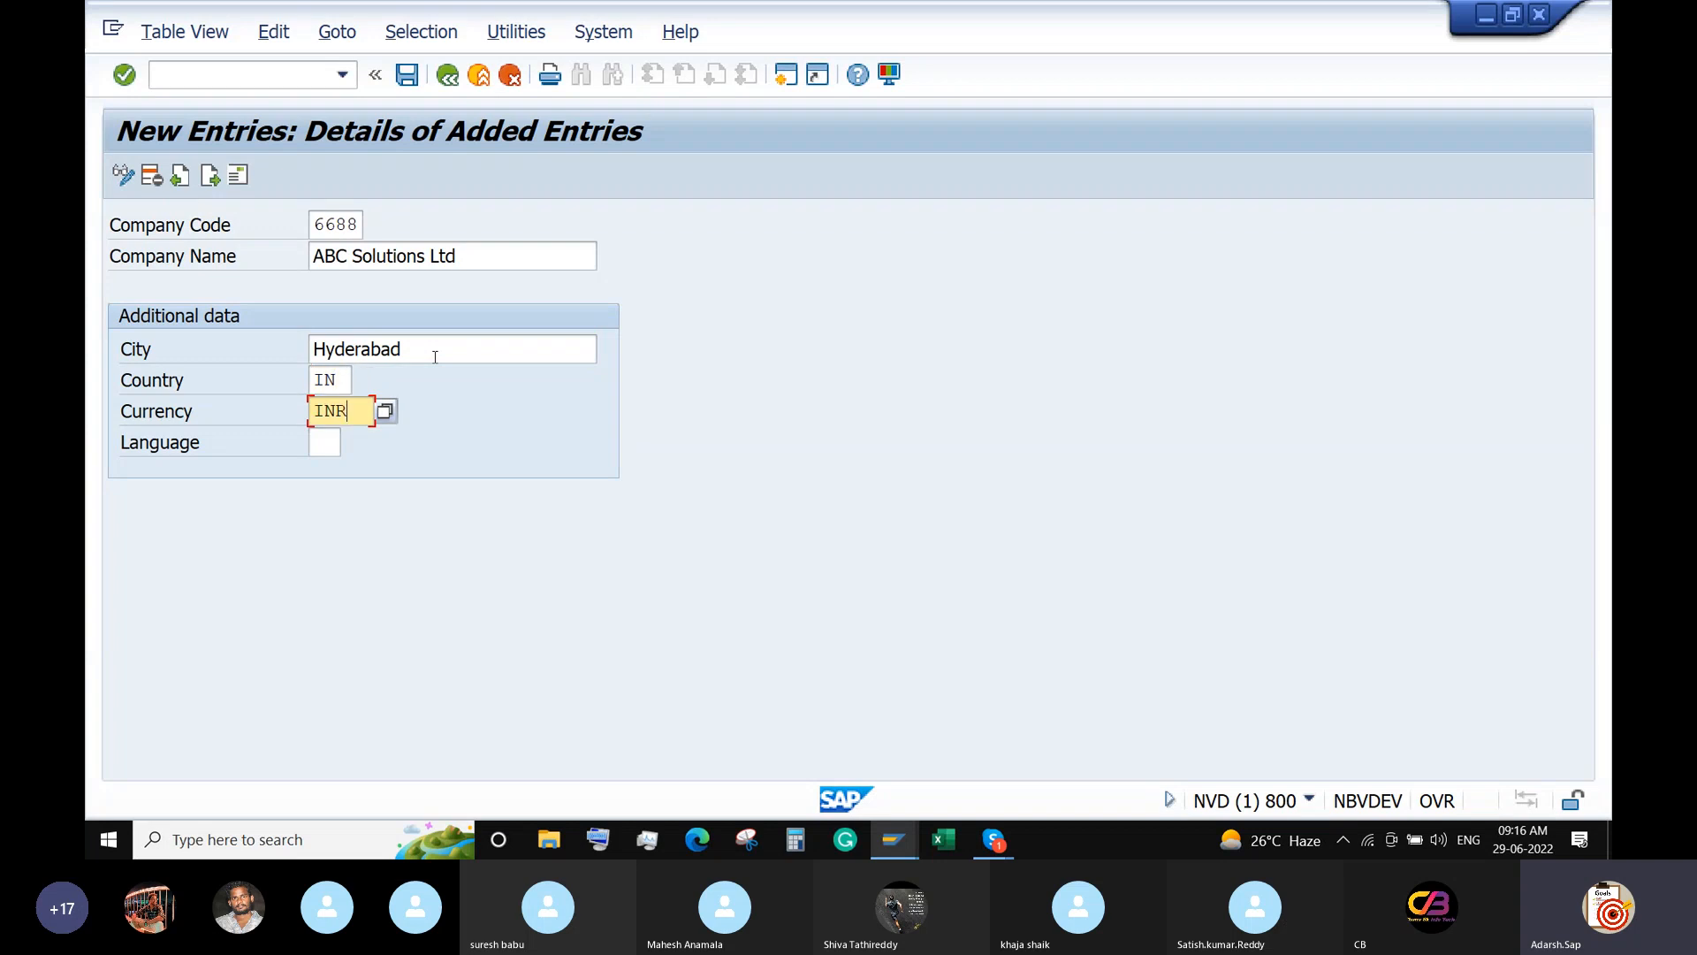
key("Tab")
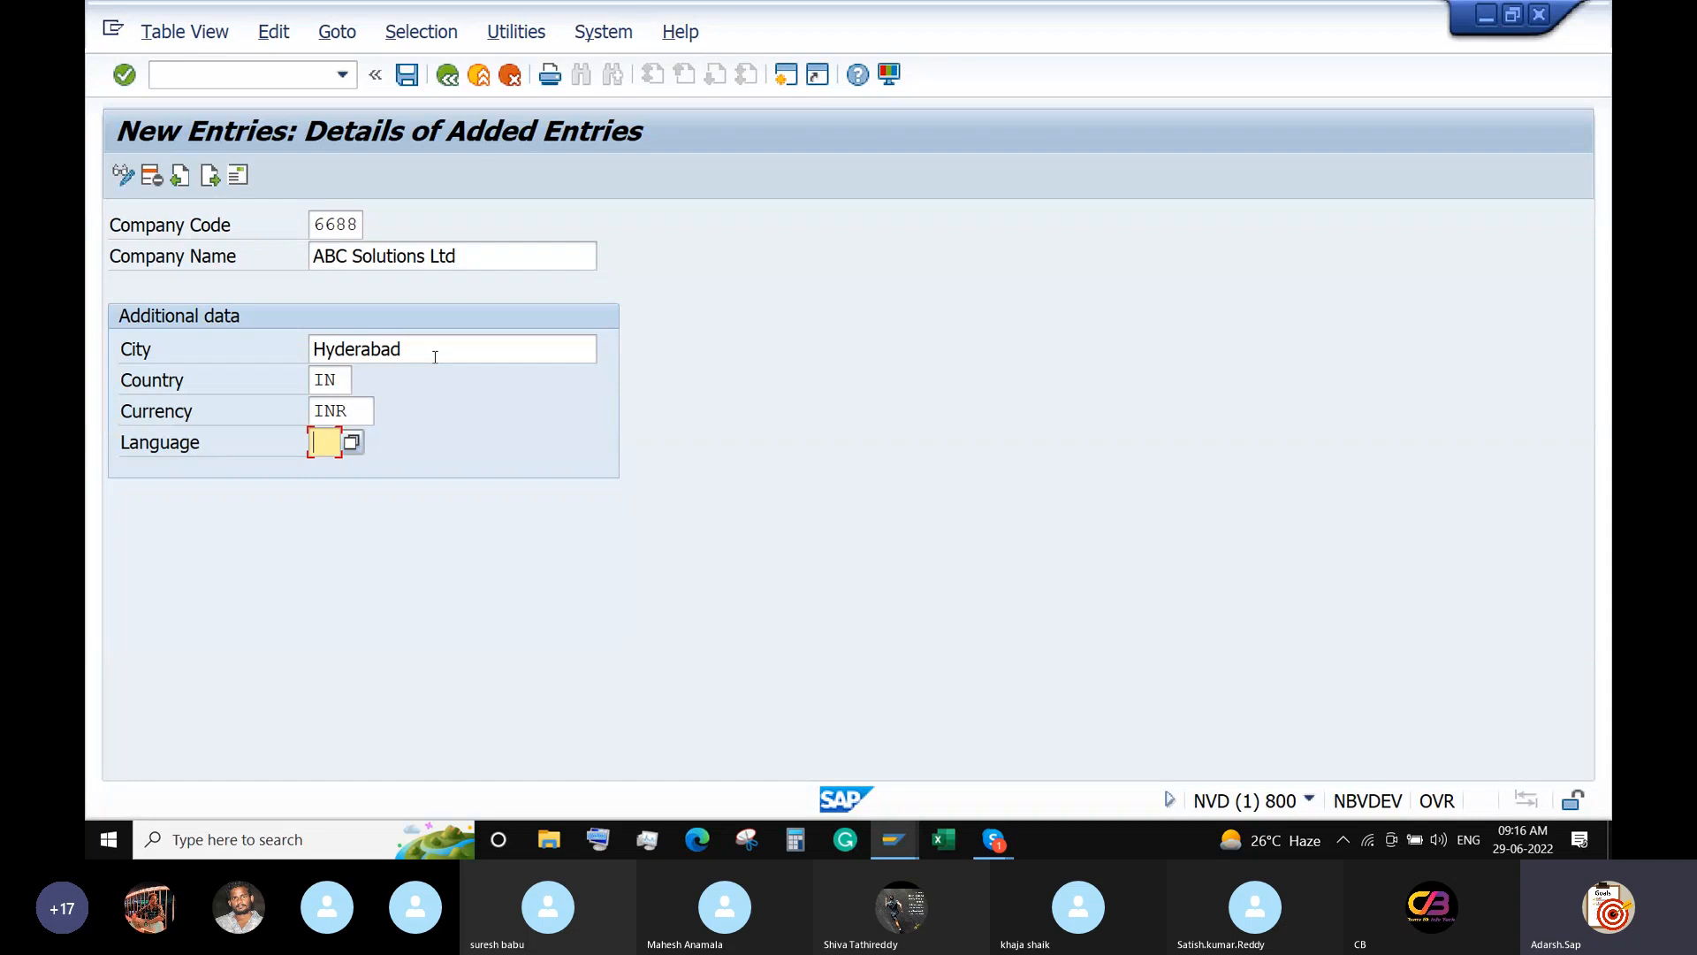
type("EN")
key("Return")
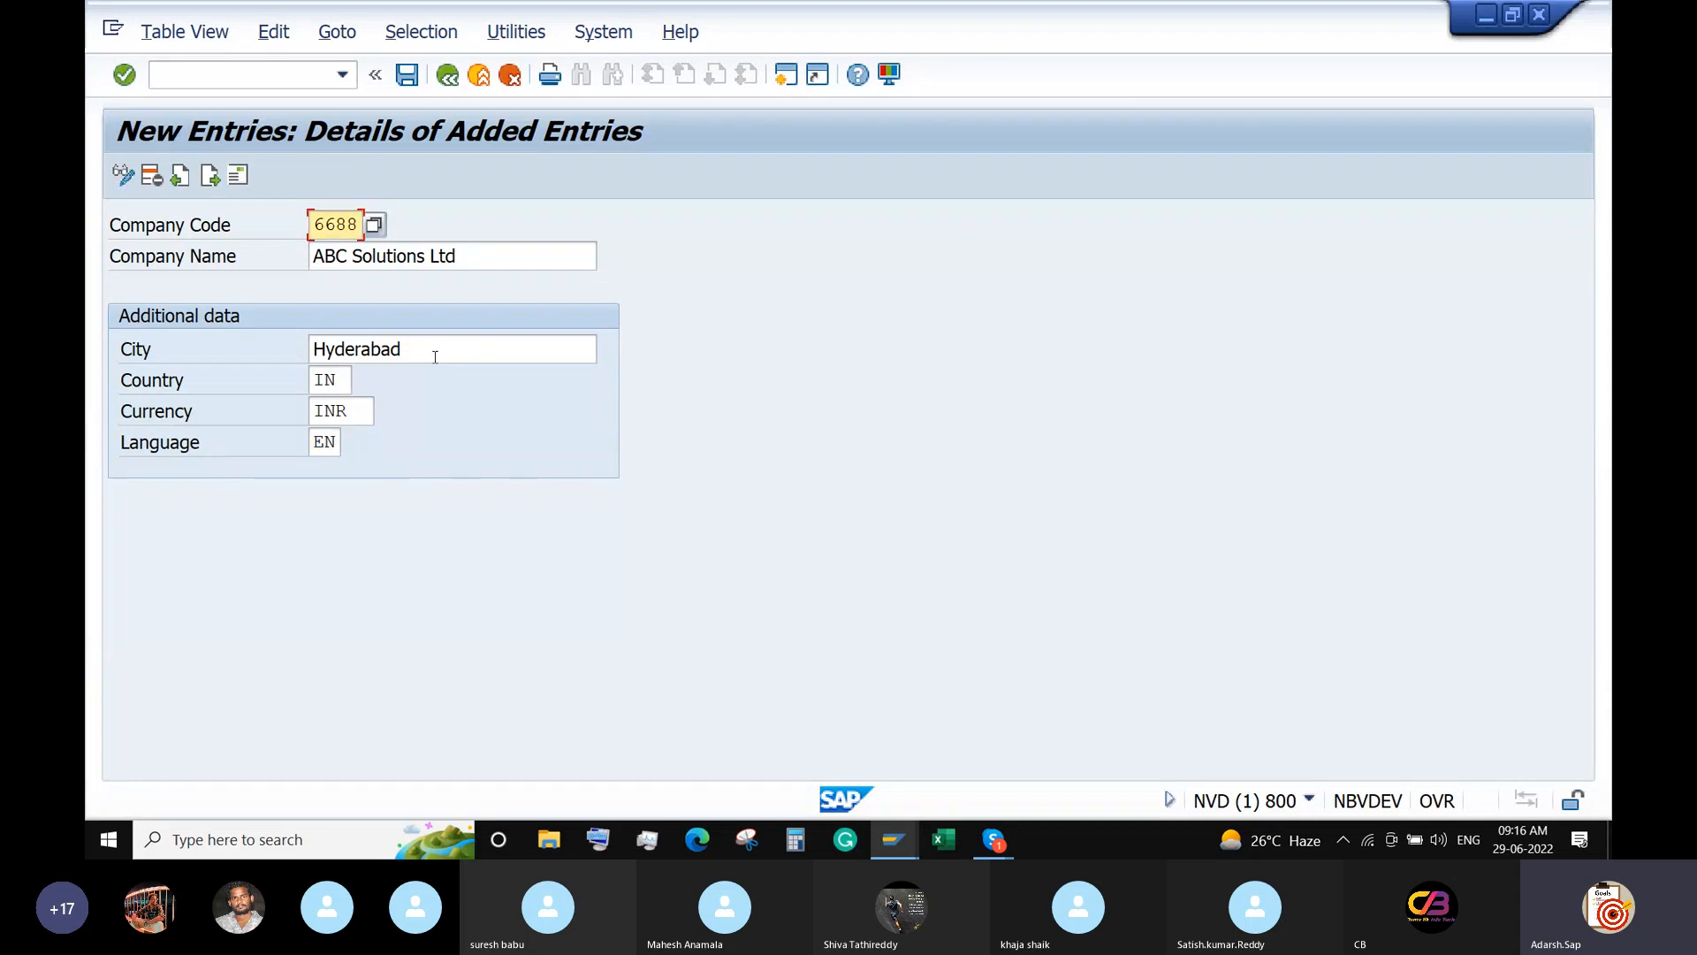
In company 6688's address, set title Company and name ABC Solutions Ltd.
left_click(237, 175)
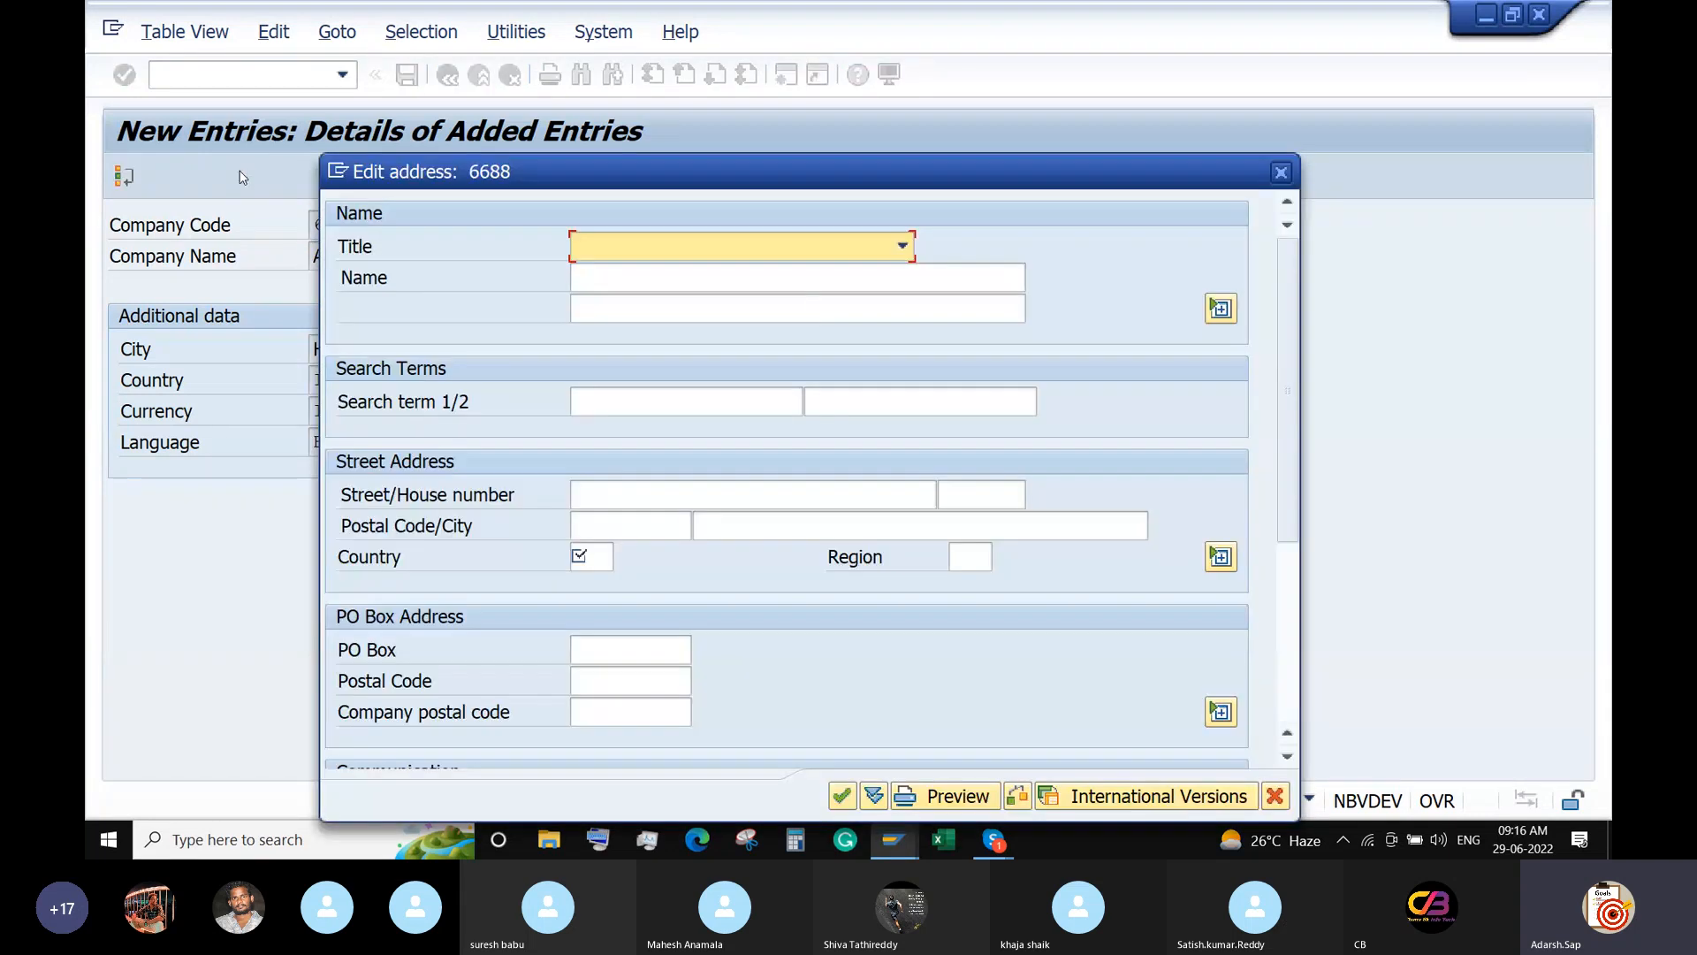
left_click(902, 246)
left_click(853, 270)
left_click(813, 276)
type("ABC ")
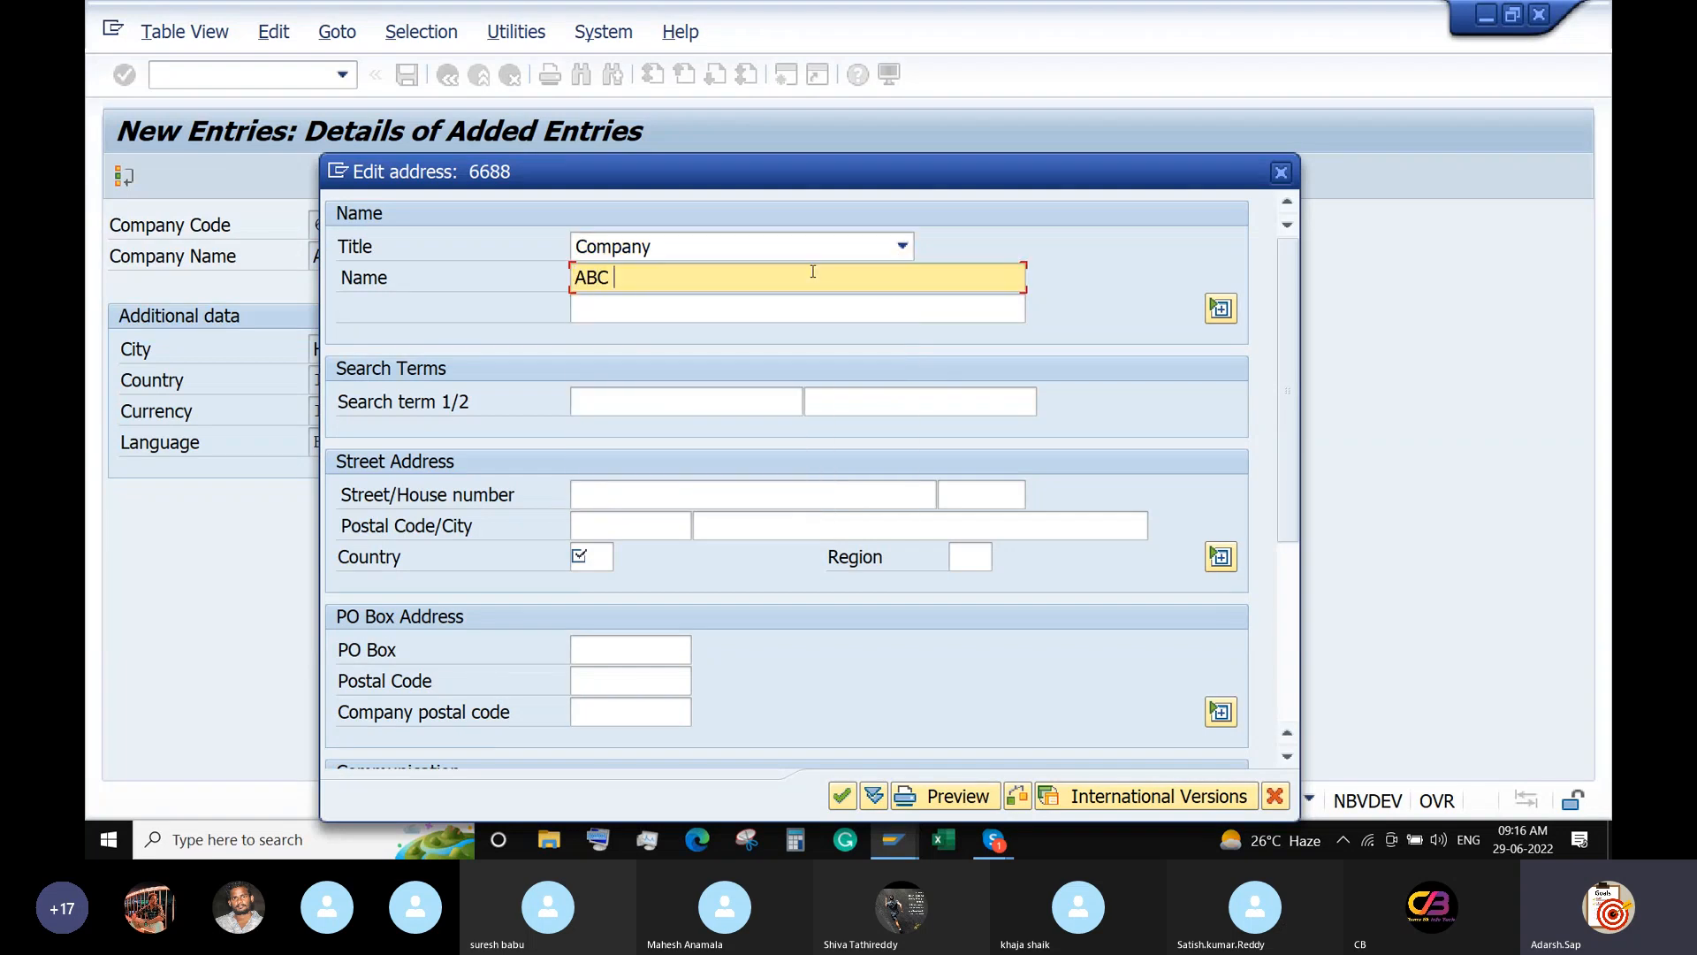
type("Solutions Ltd")
left_click(641, 414)
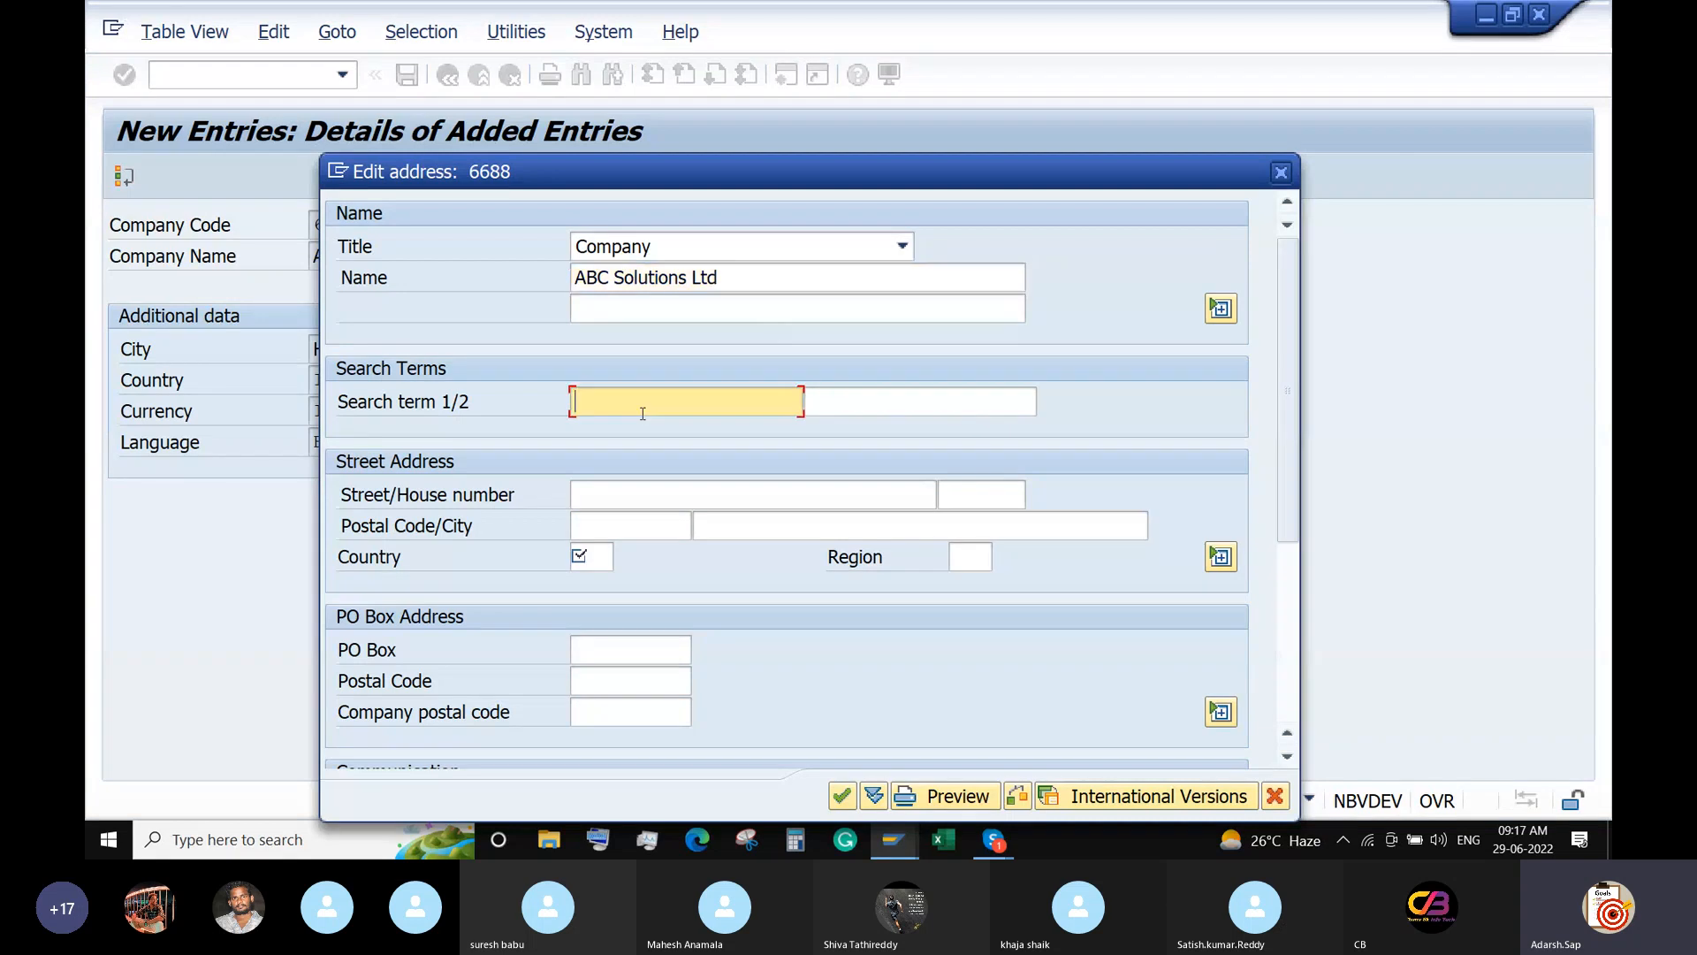
type("ABC")
left_click(634, 496)
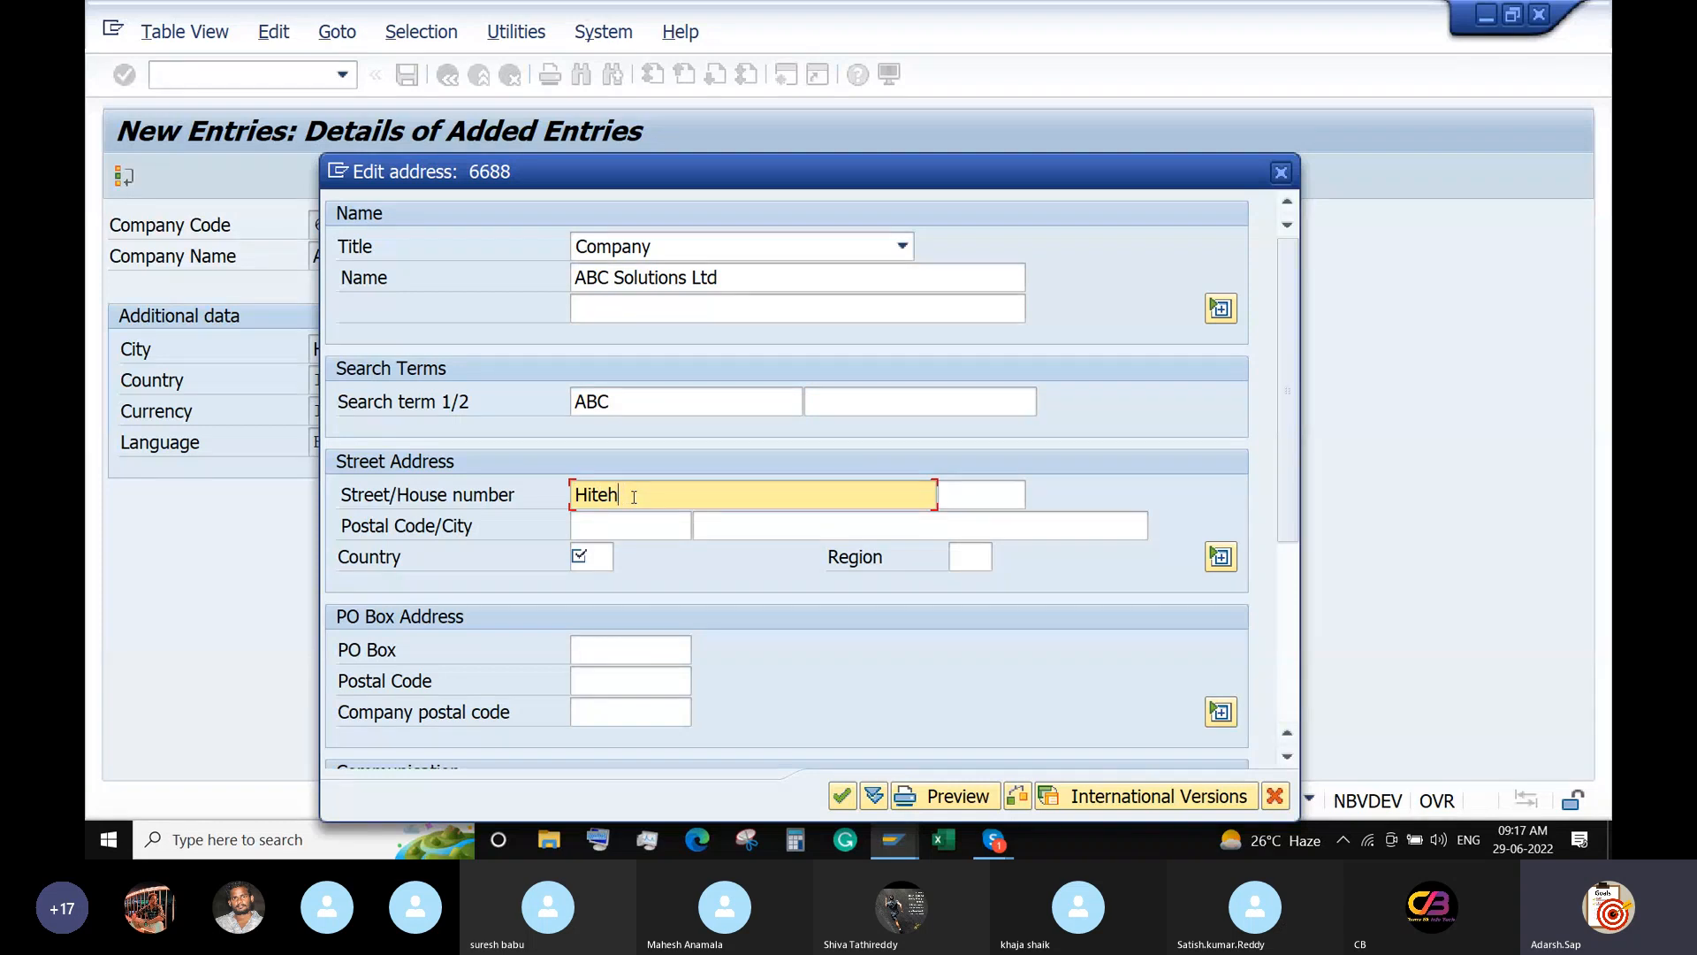
left_click(970, 502)
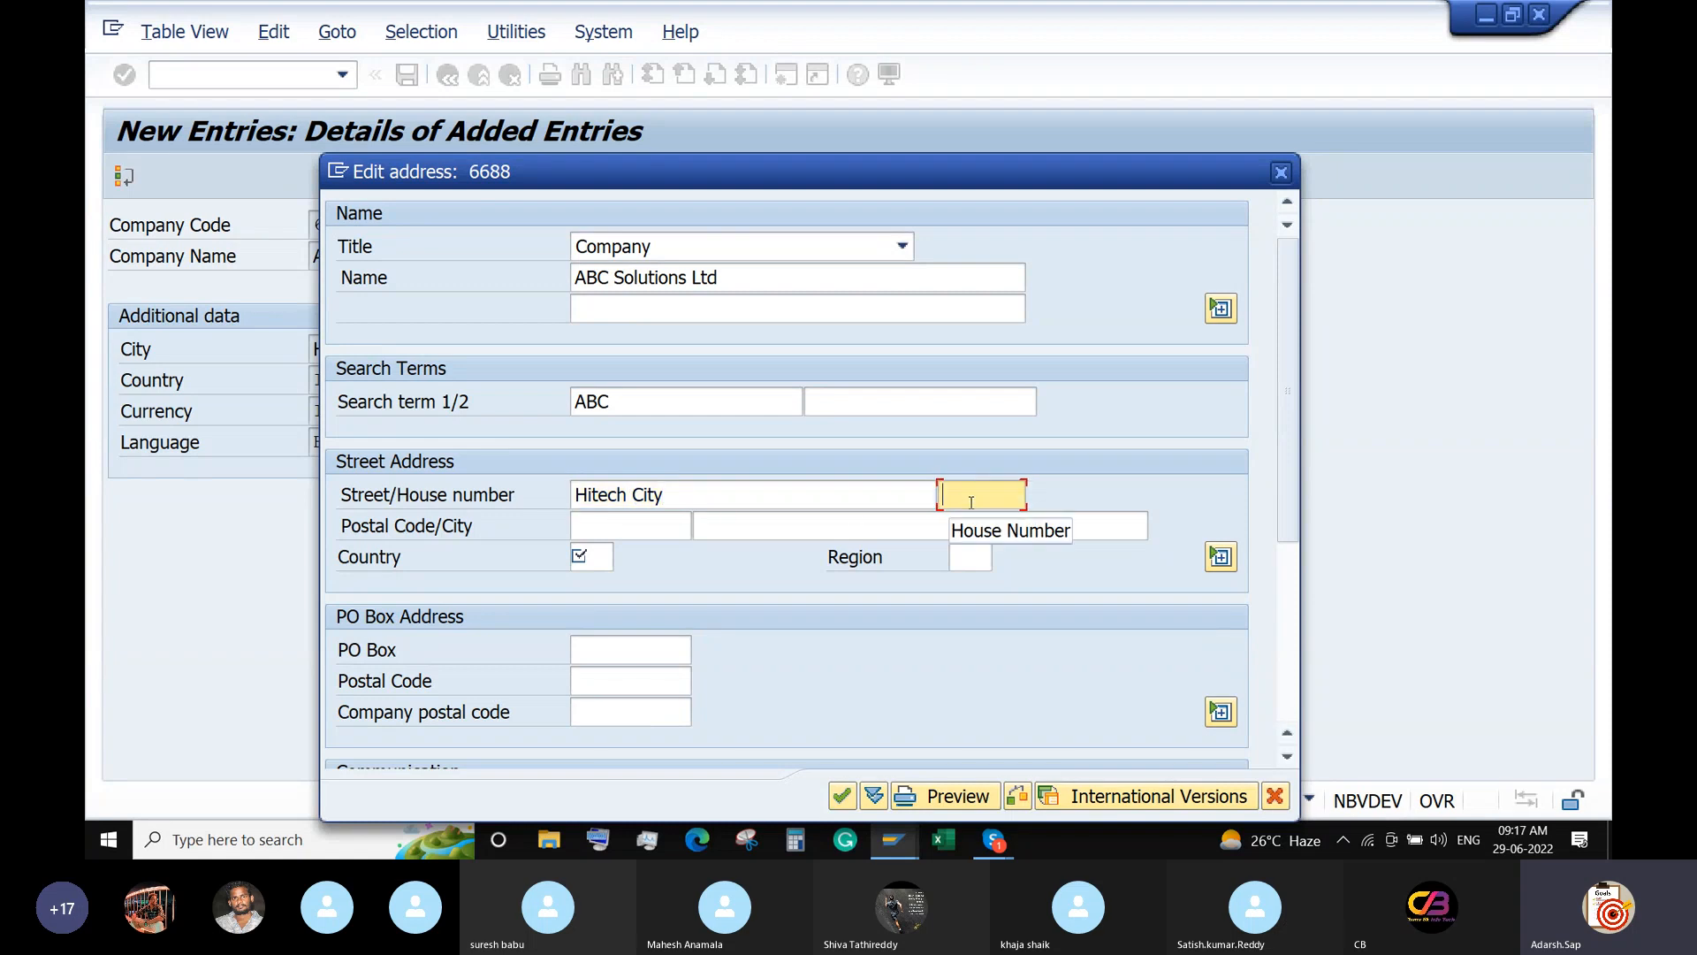
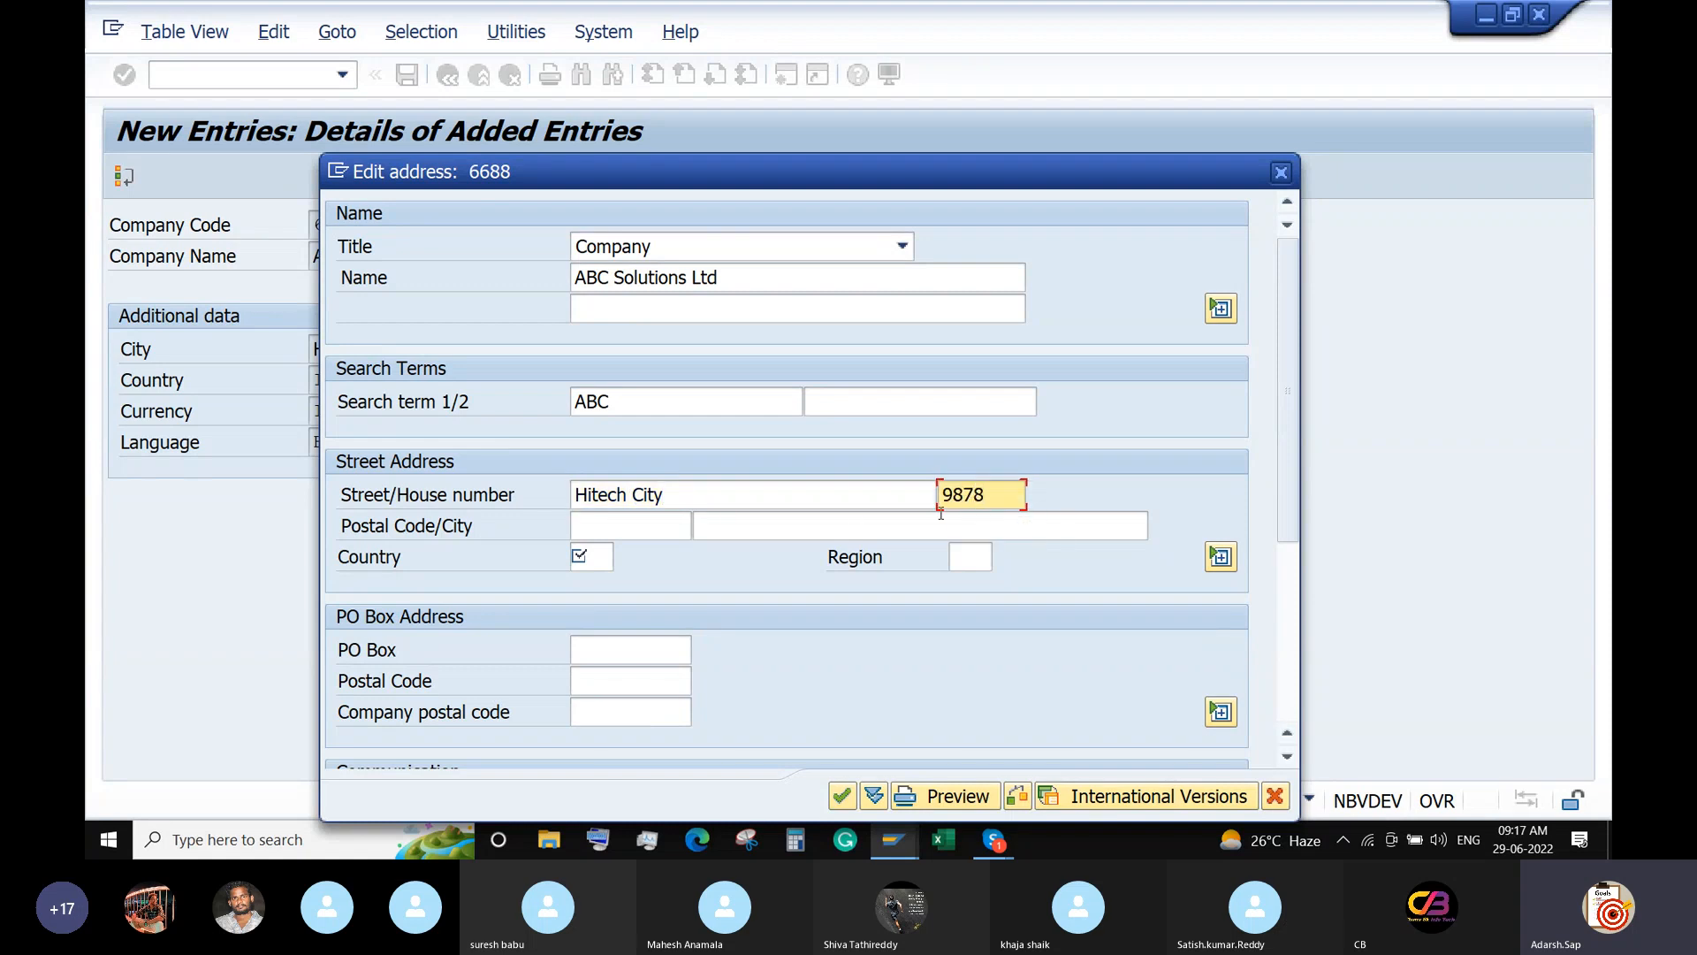
left_click(646, 528)
type("500")
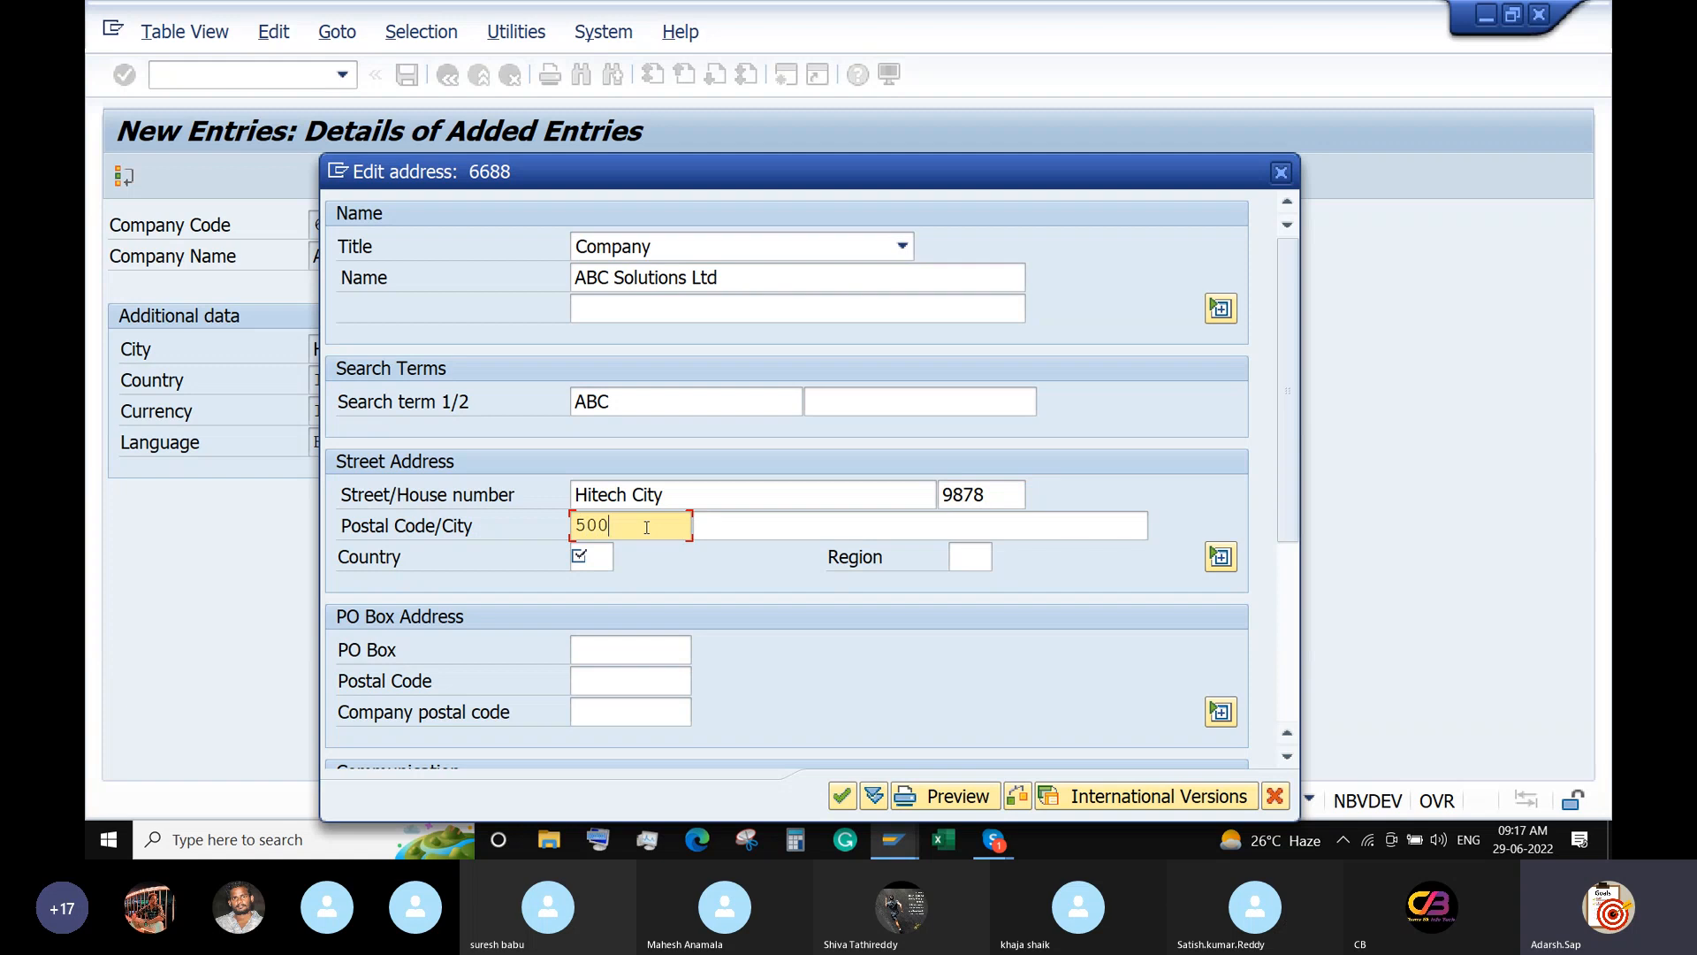
type("015")
key("Tab")
type("Hyderabad")
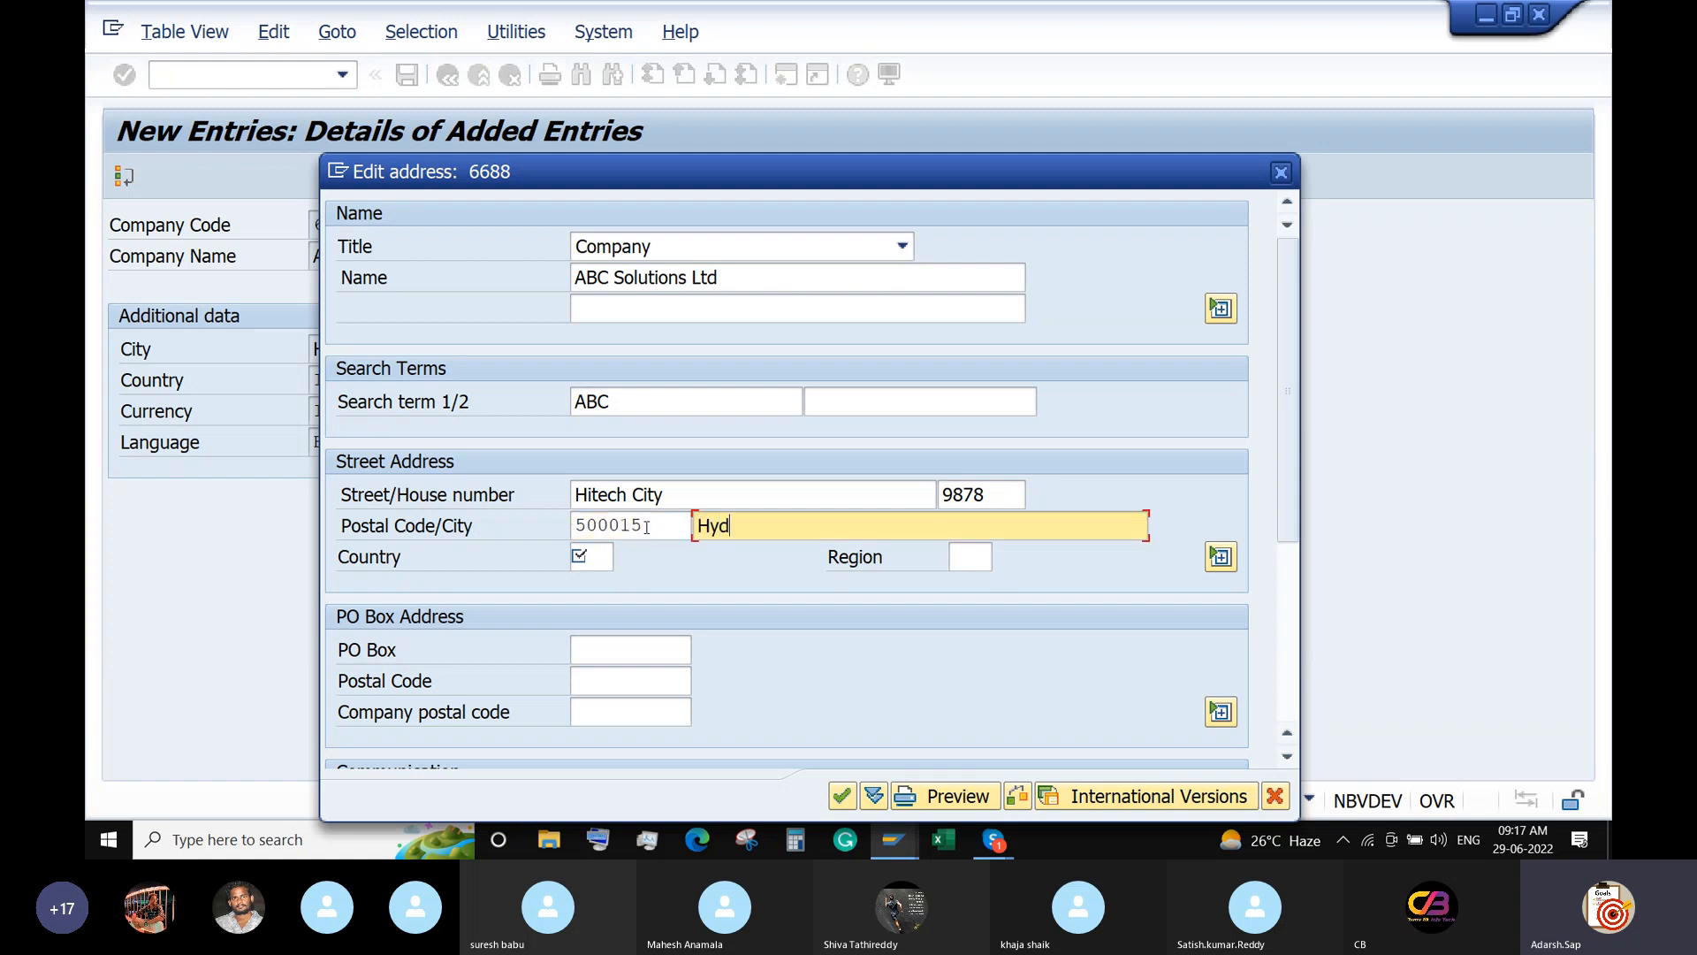
Add country IN, region 01 and PO box 500015, confirm the address and save.
left_click(589, 560)
type("IN")
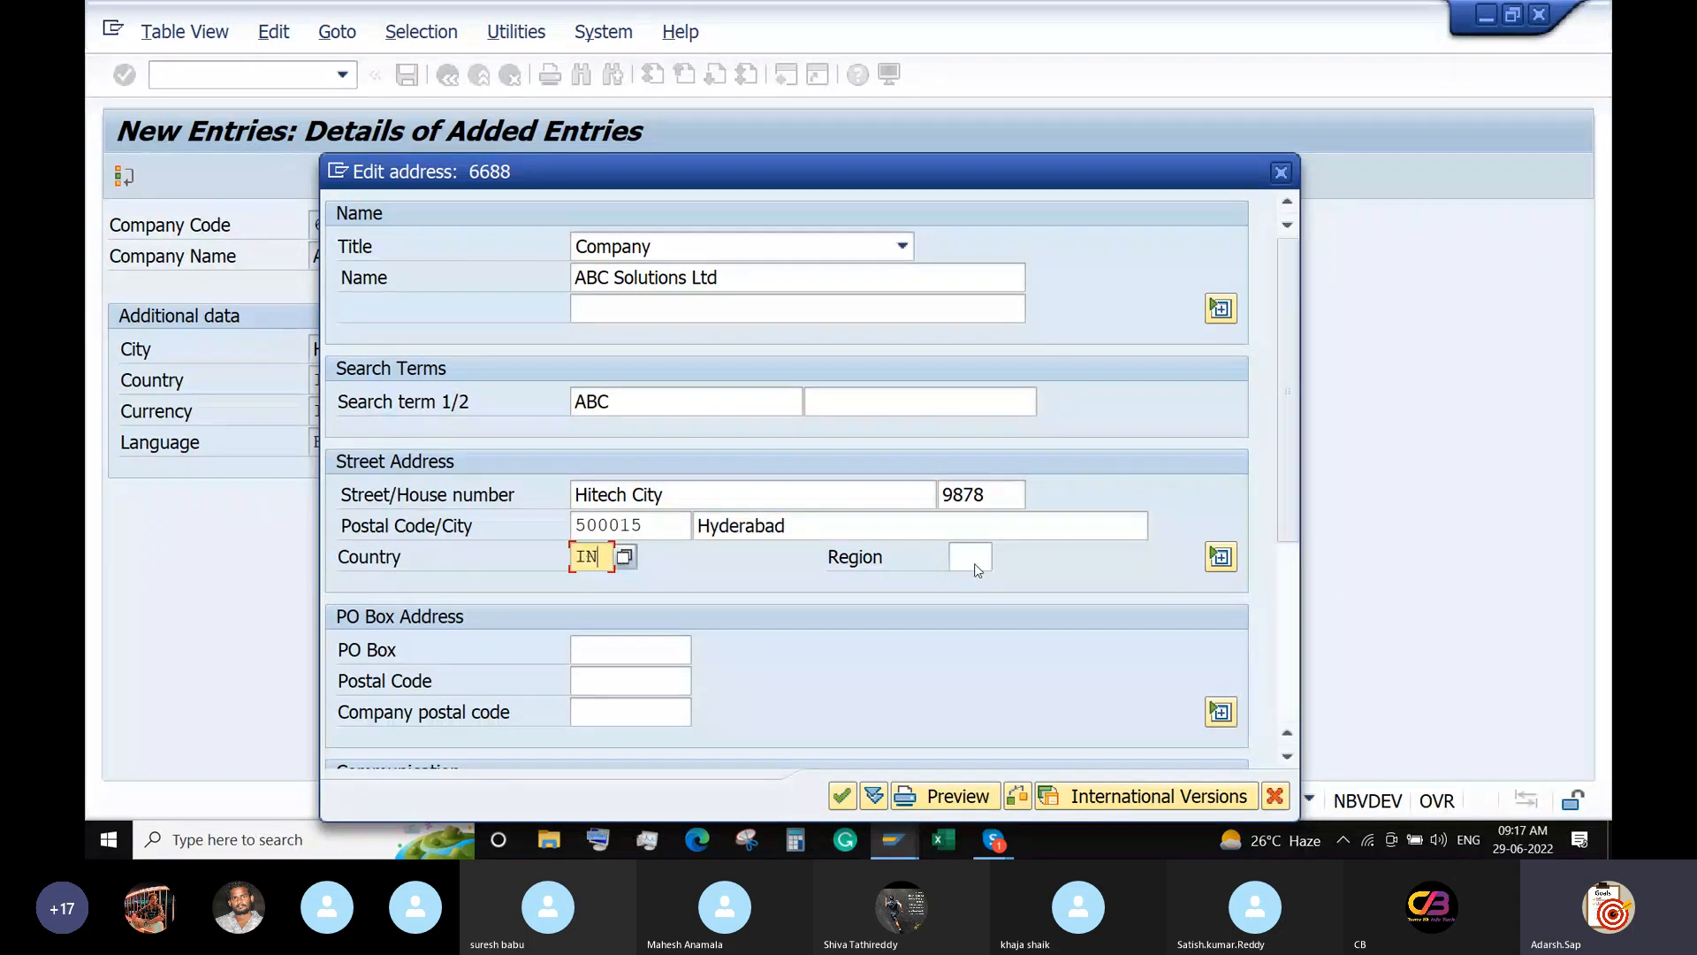
left_click(978, 562)
type("01")
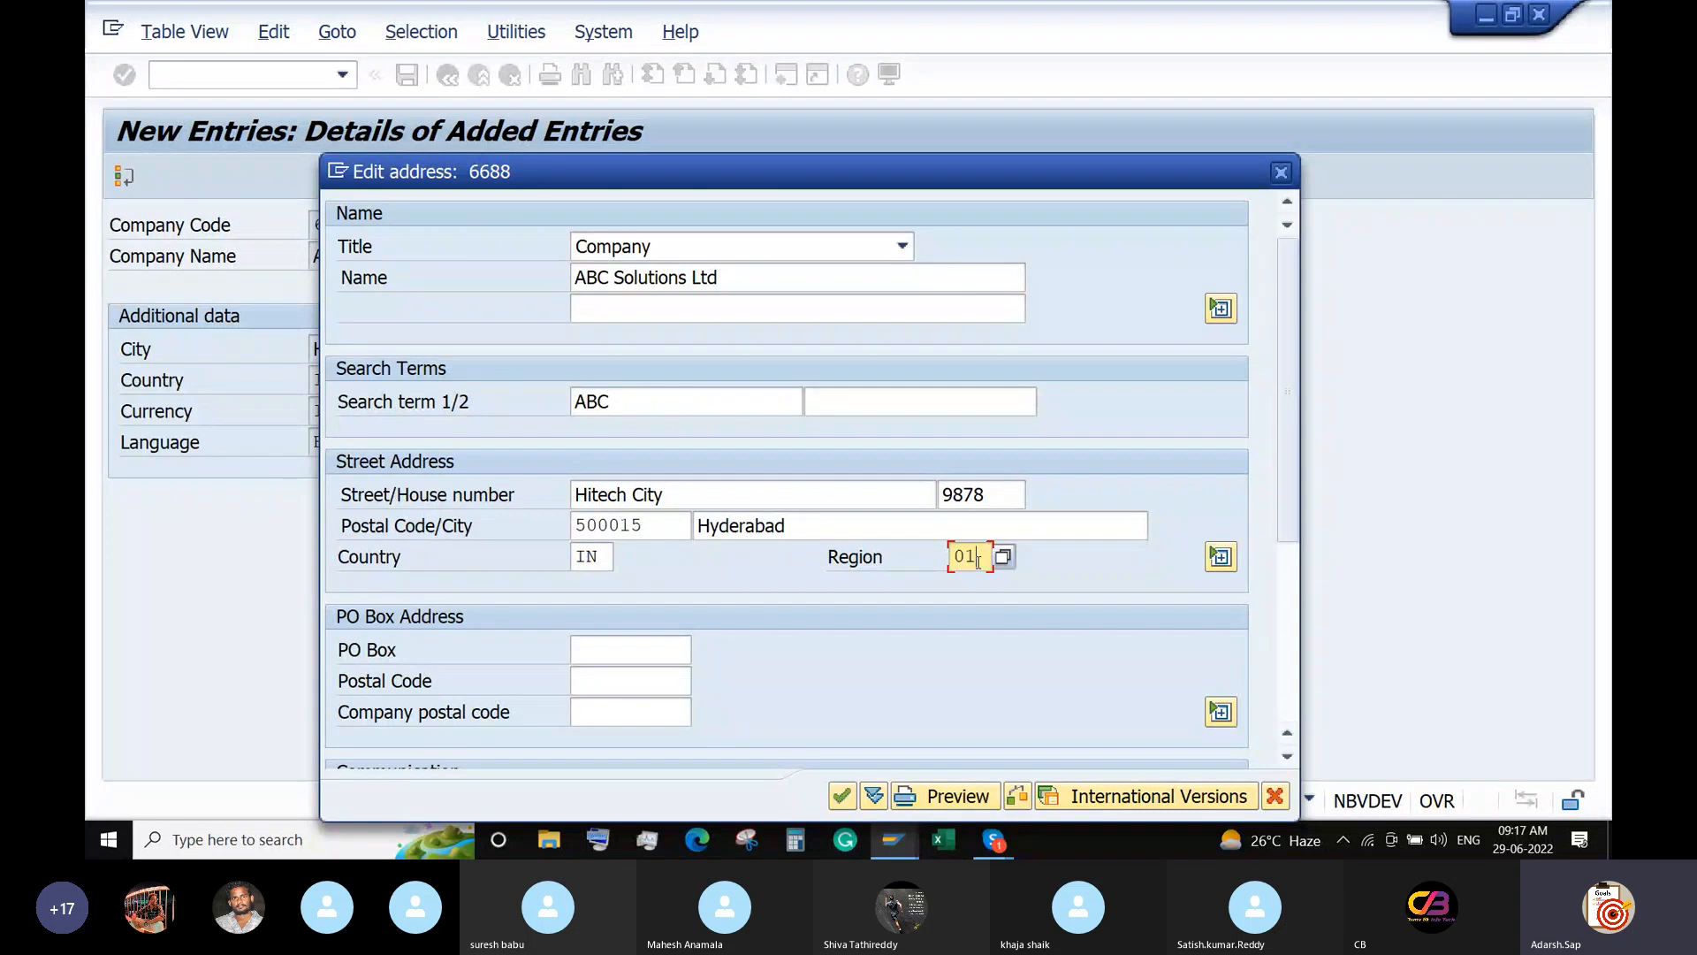
left_click(608, 653)
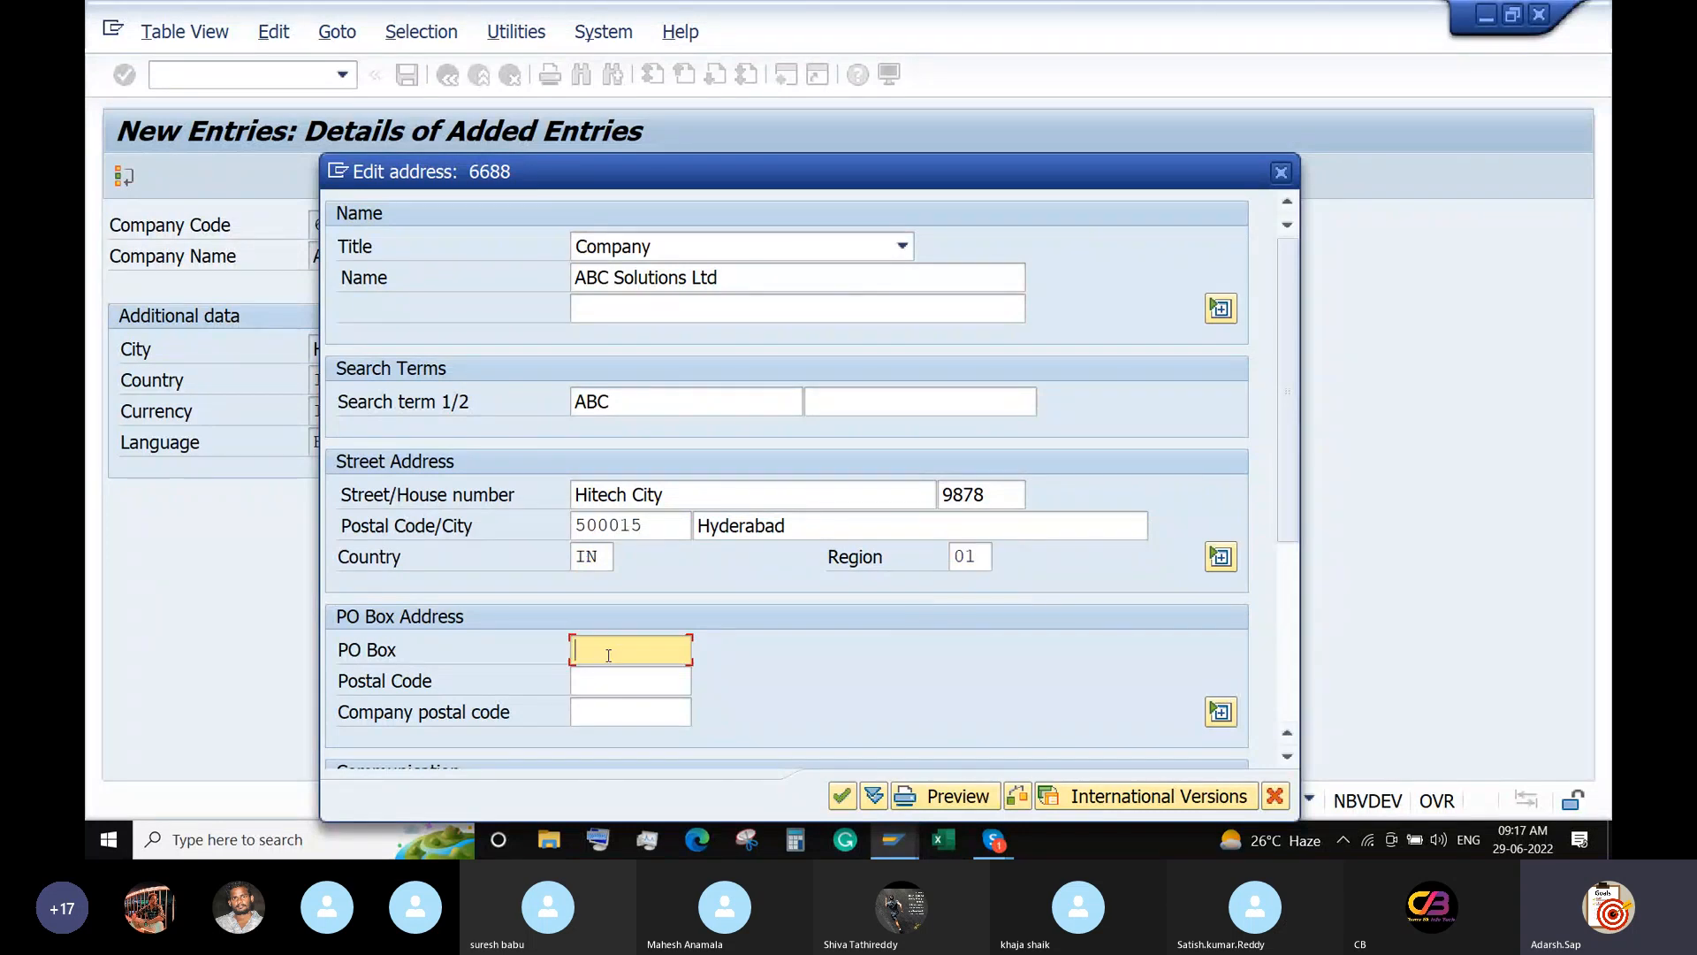
type("500015")
left_click(608, 689)
type("500015")
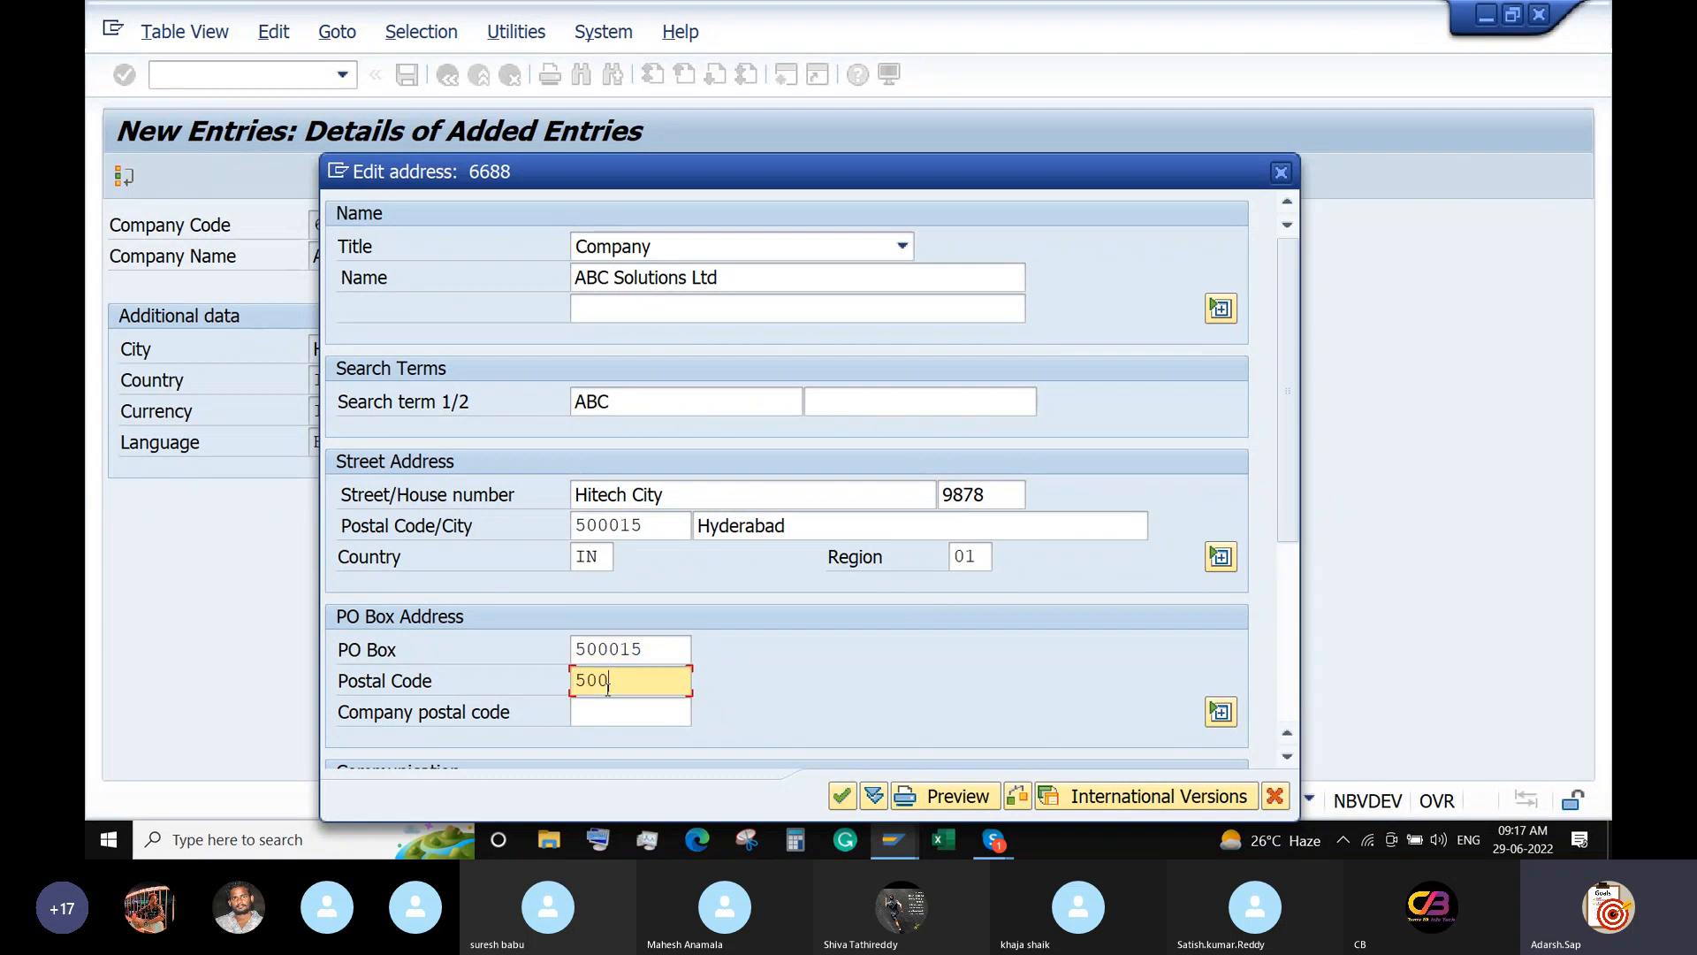
left_click(842, 796)
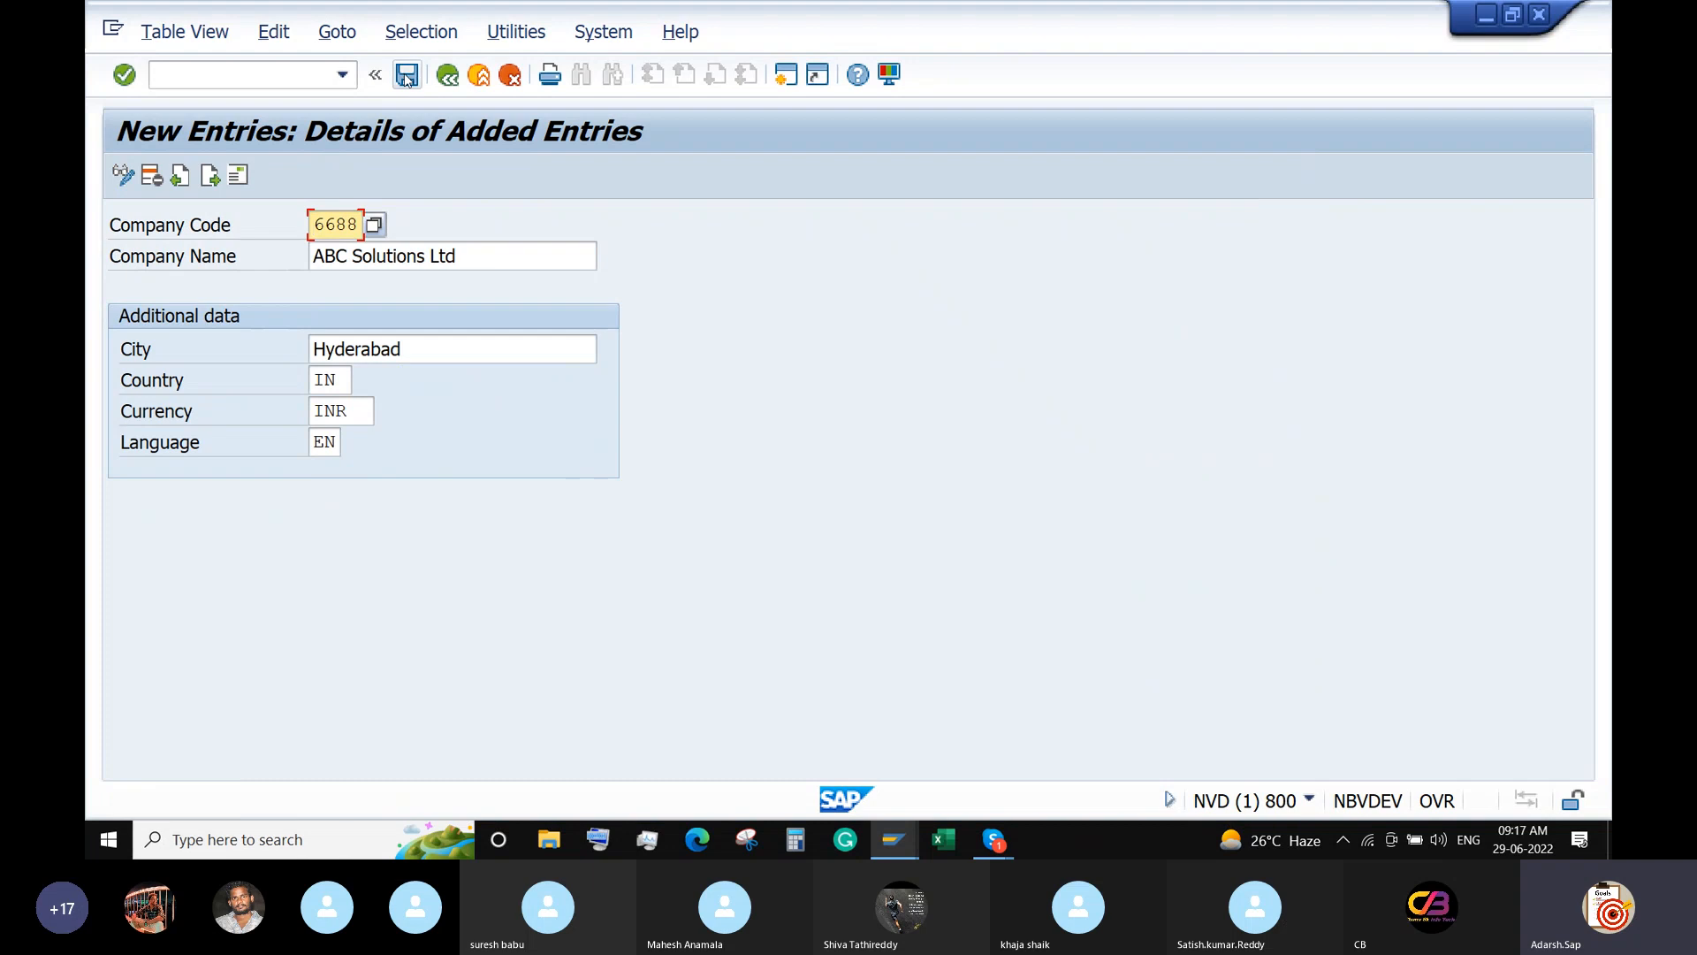
left_click(407, 74)
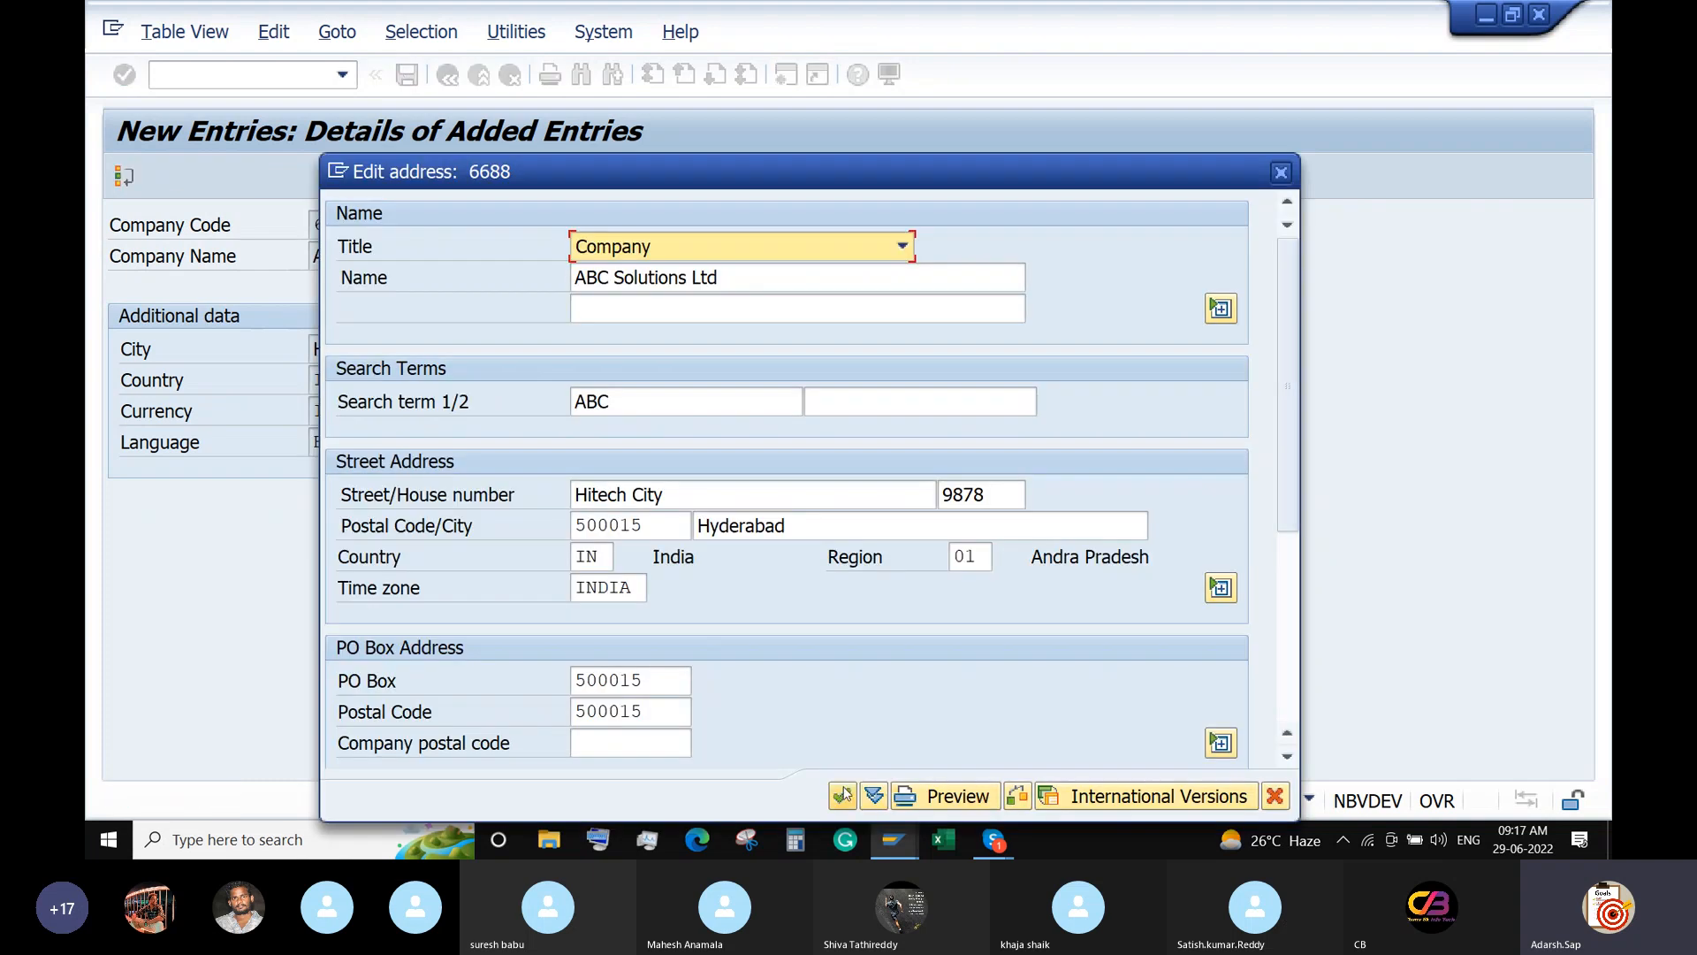
left_click(841, 796)
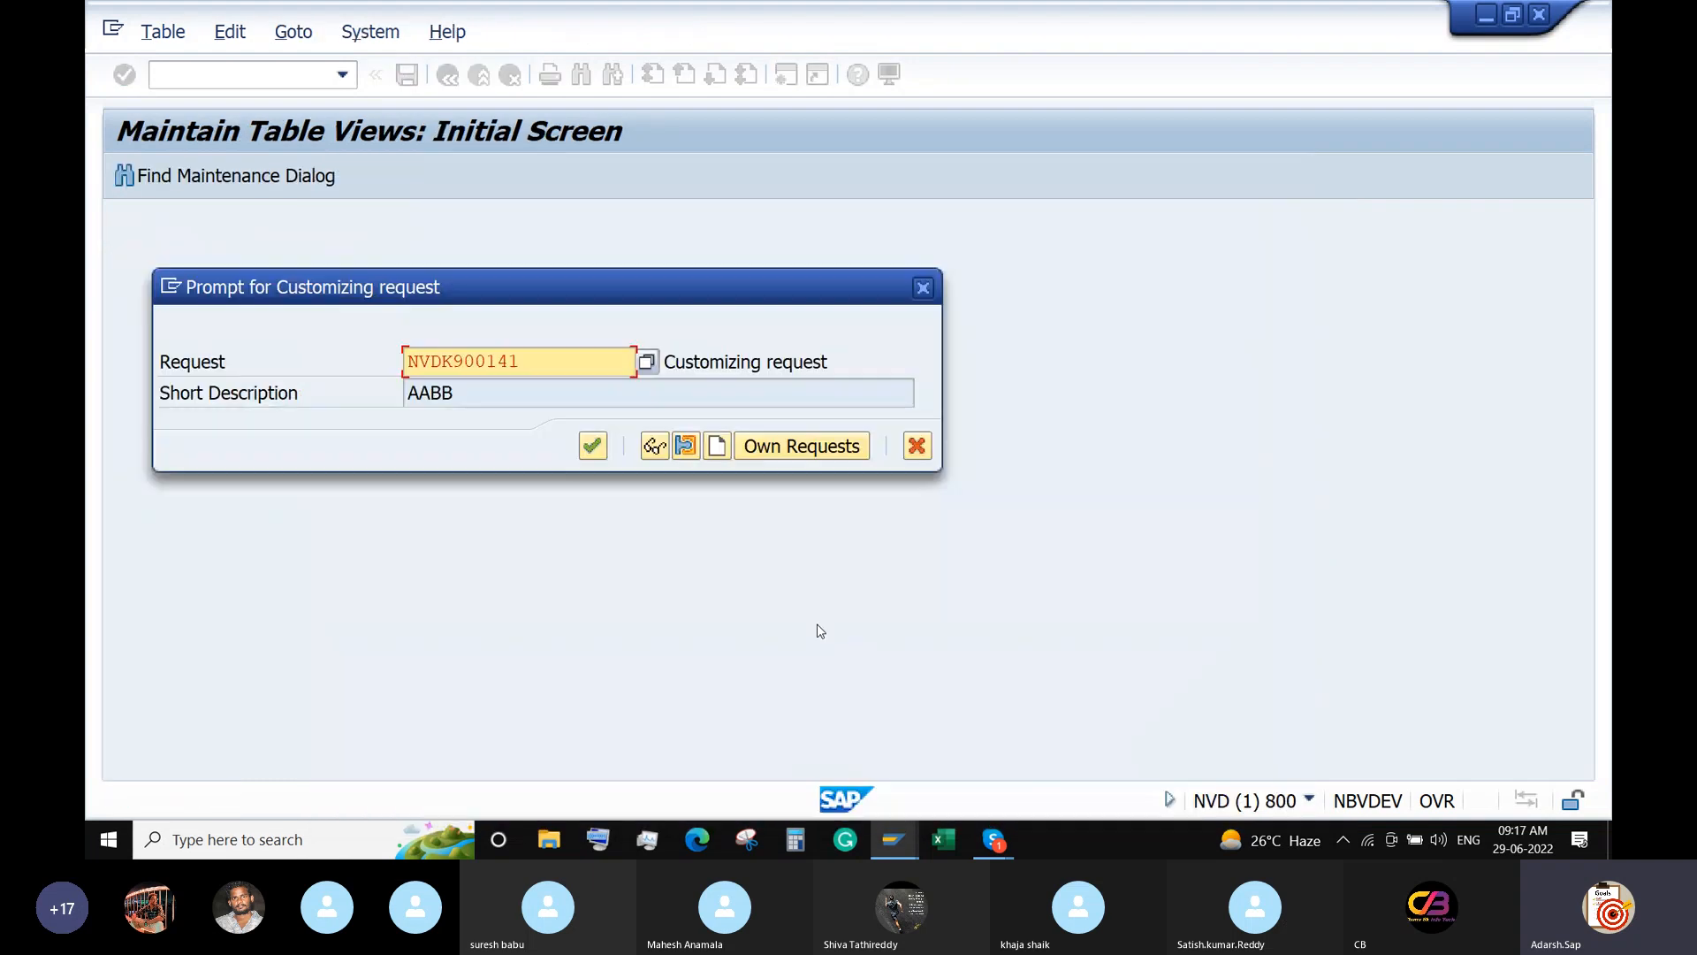
Create customizing request '6688 - ABC Solutions' and save company code 6688 under it.
left_click(717, 449)
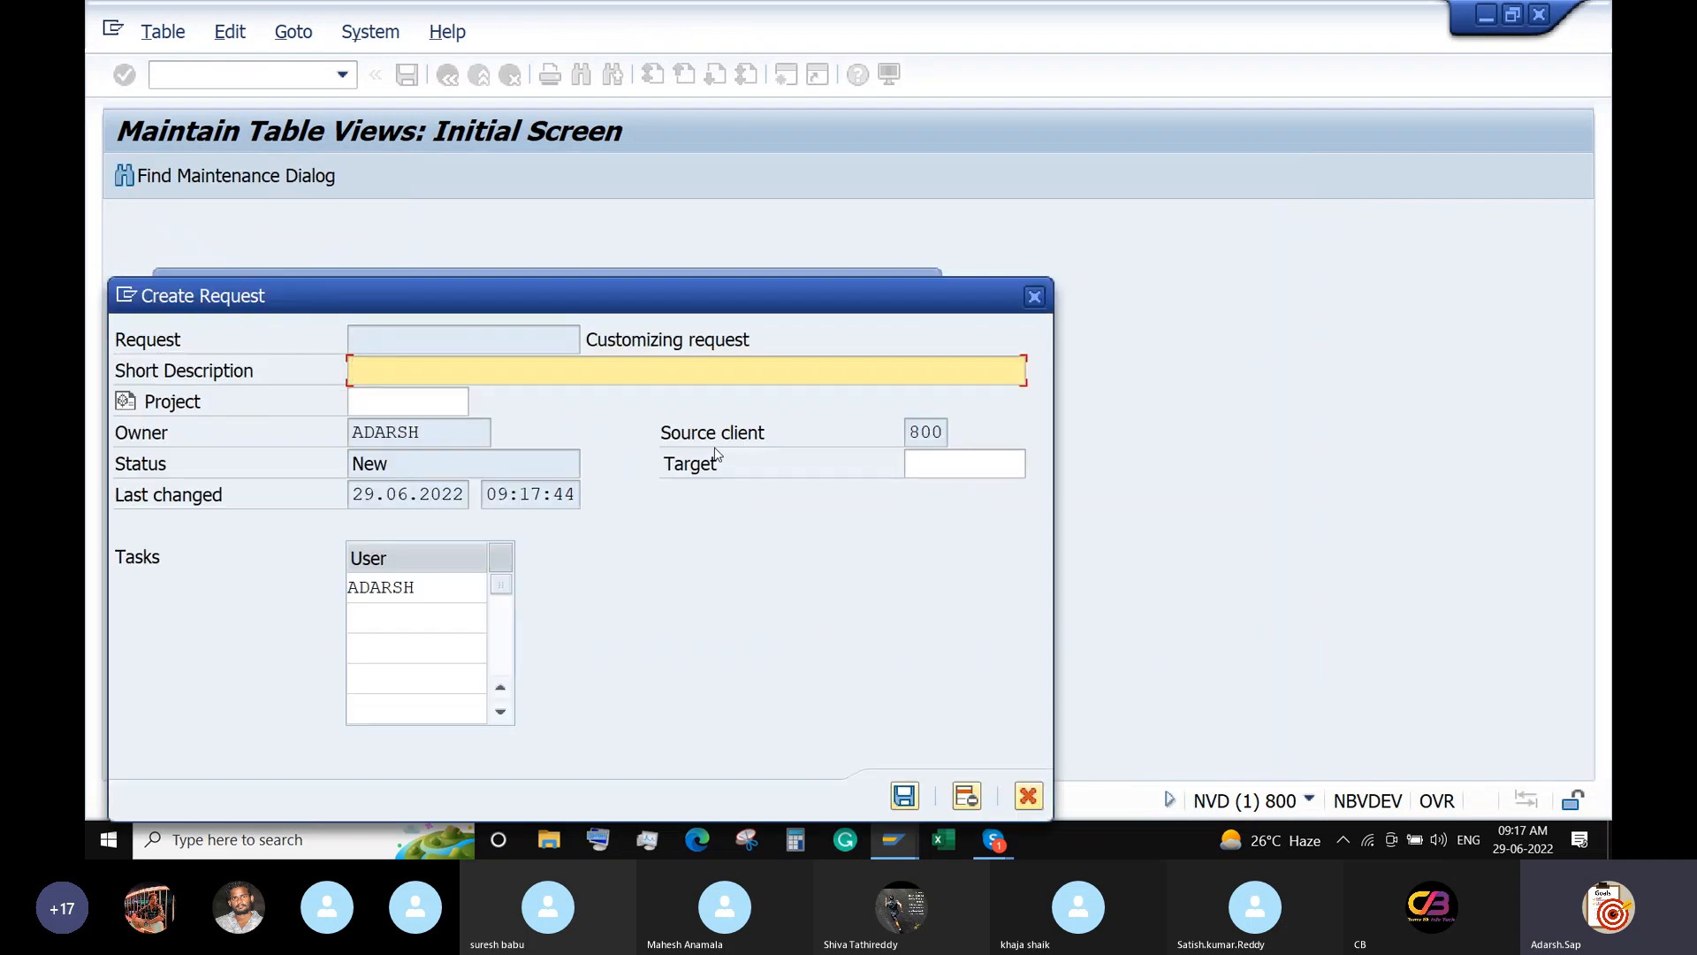
type("6688 - ABC Solutions")
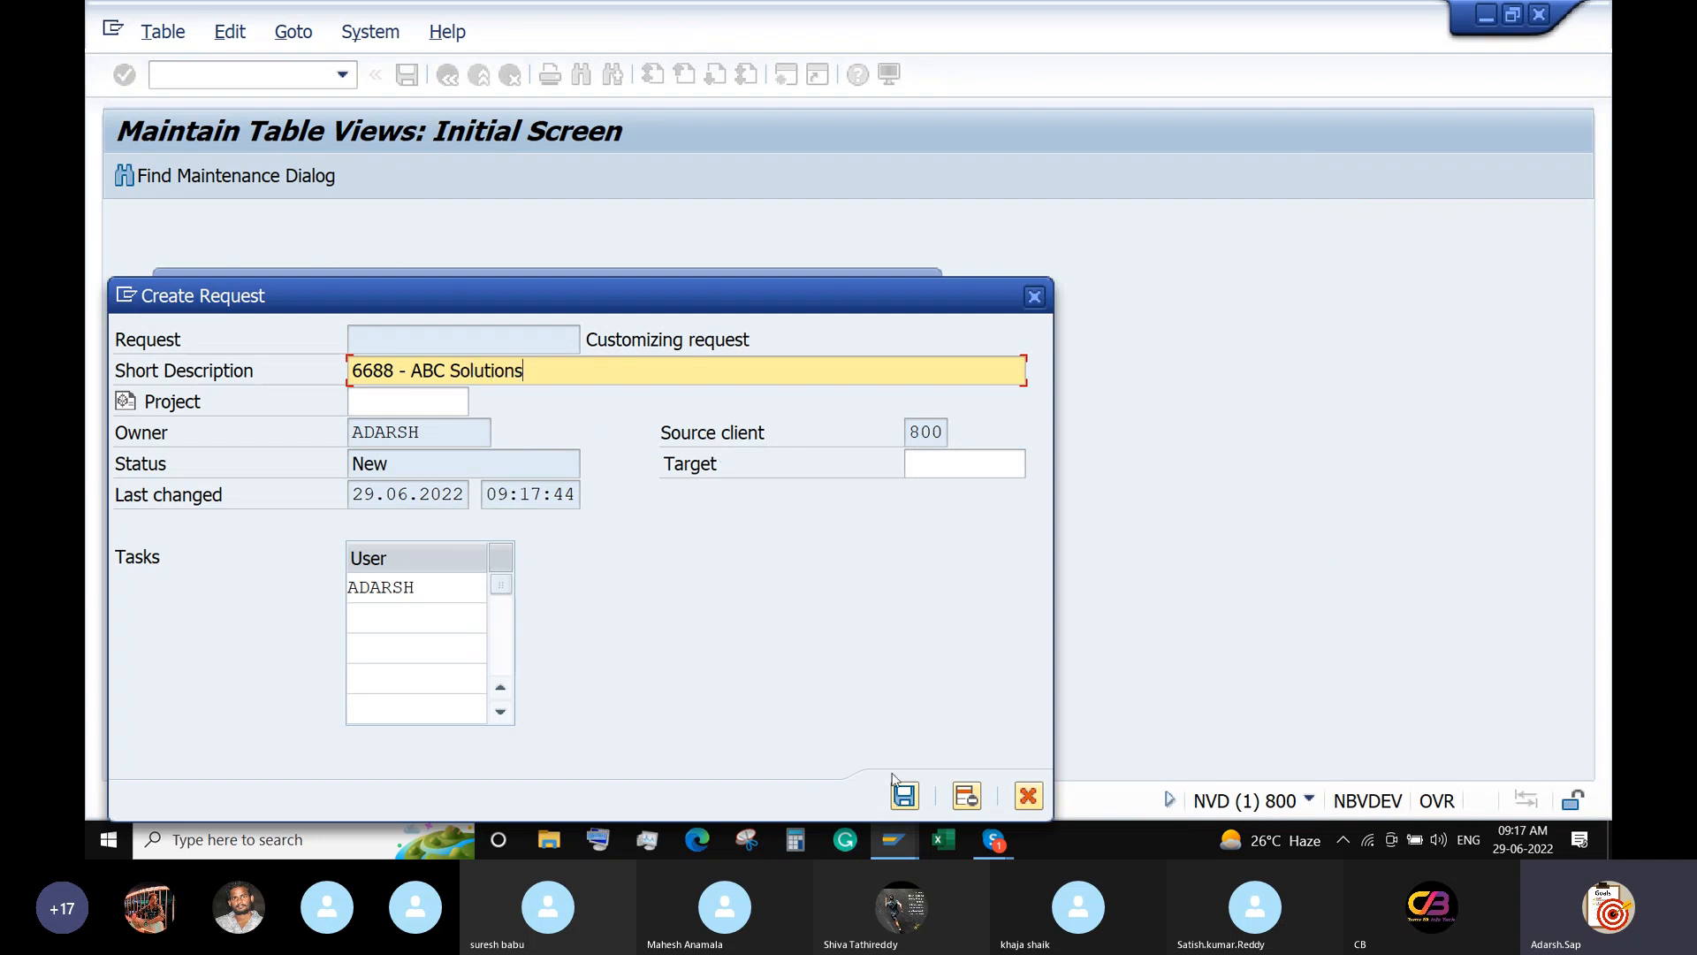
left_click(902, 792)
left_click(596, 449)
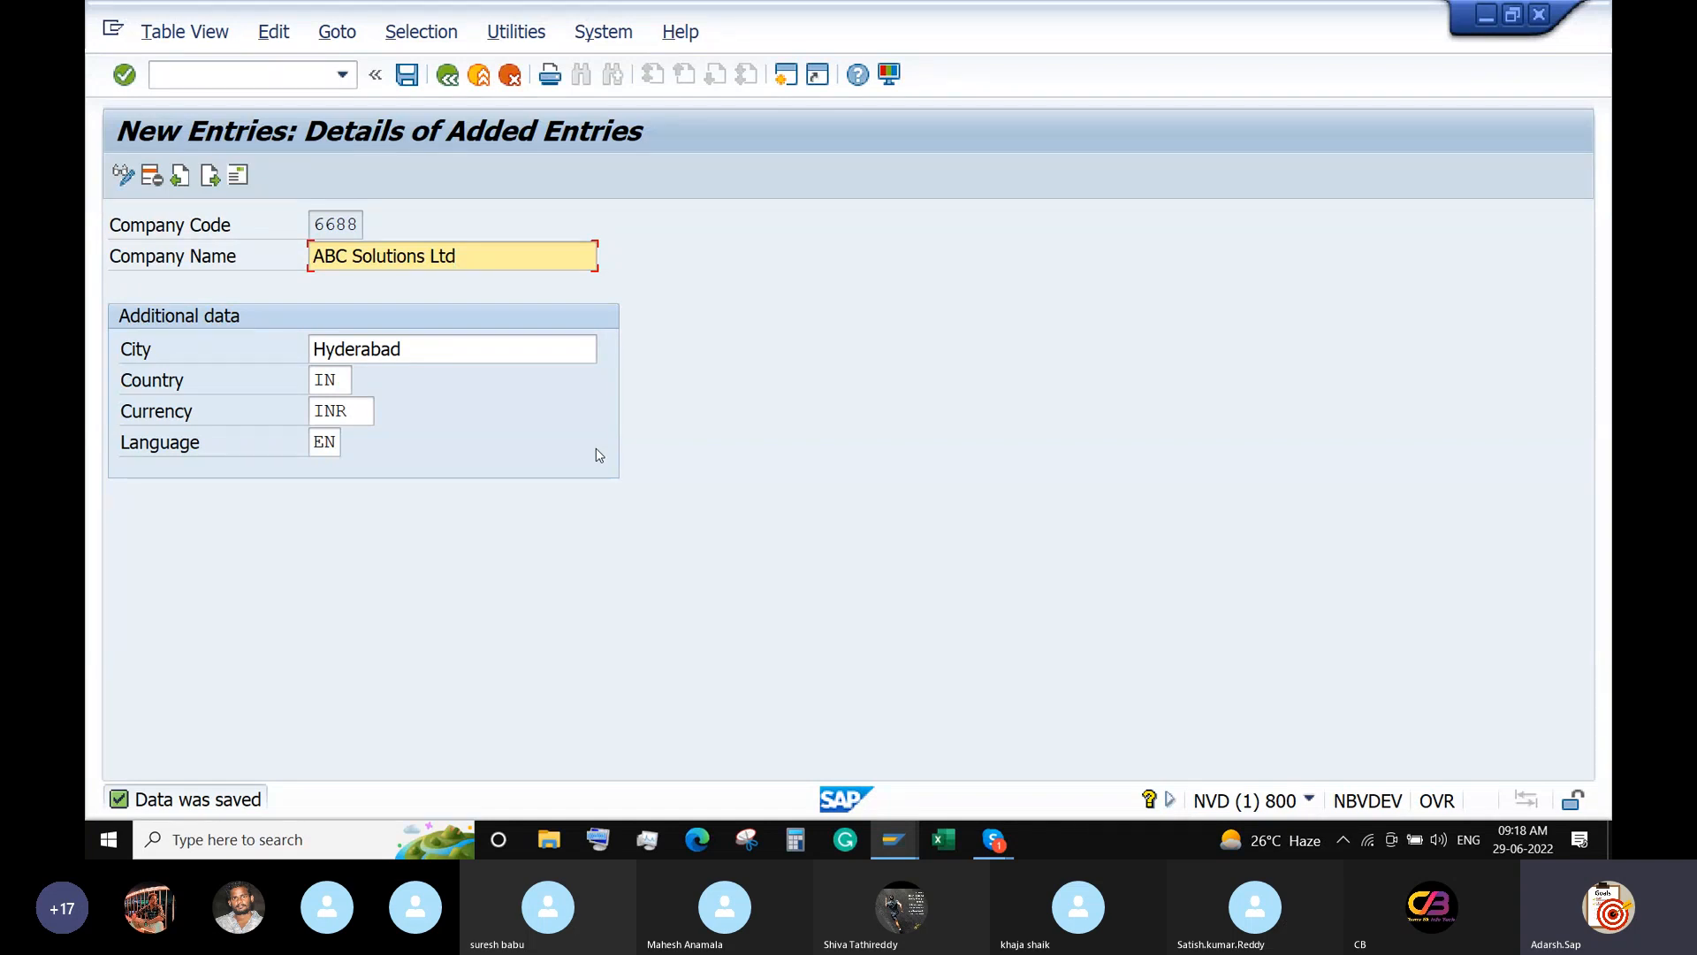
Enter /nOBY6 in the command field.
left_click(245, 79)
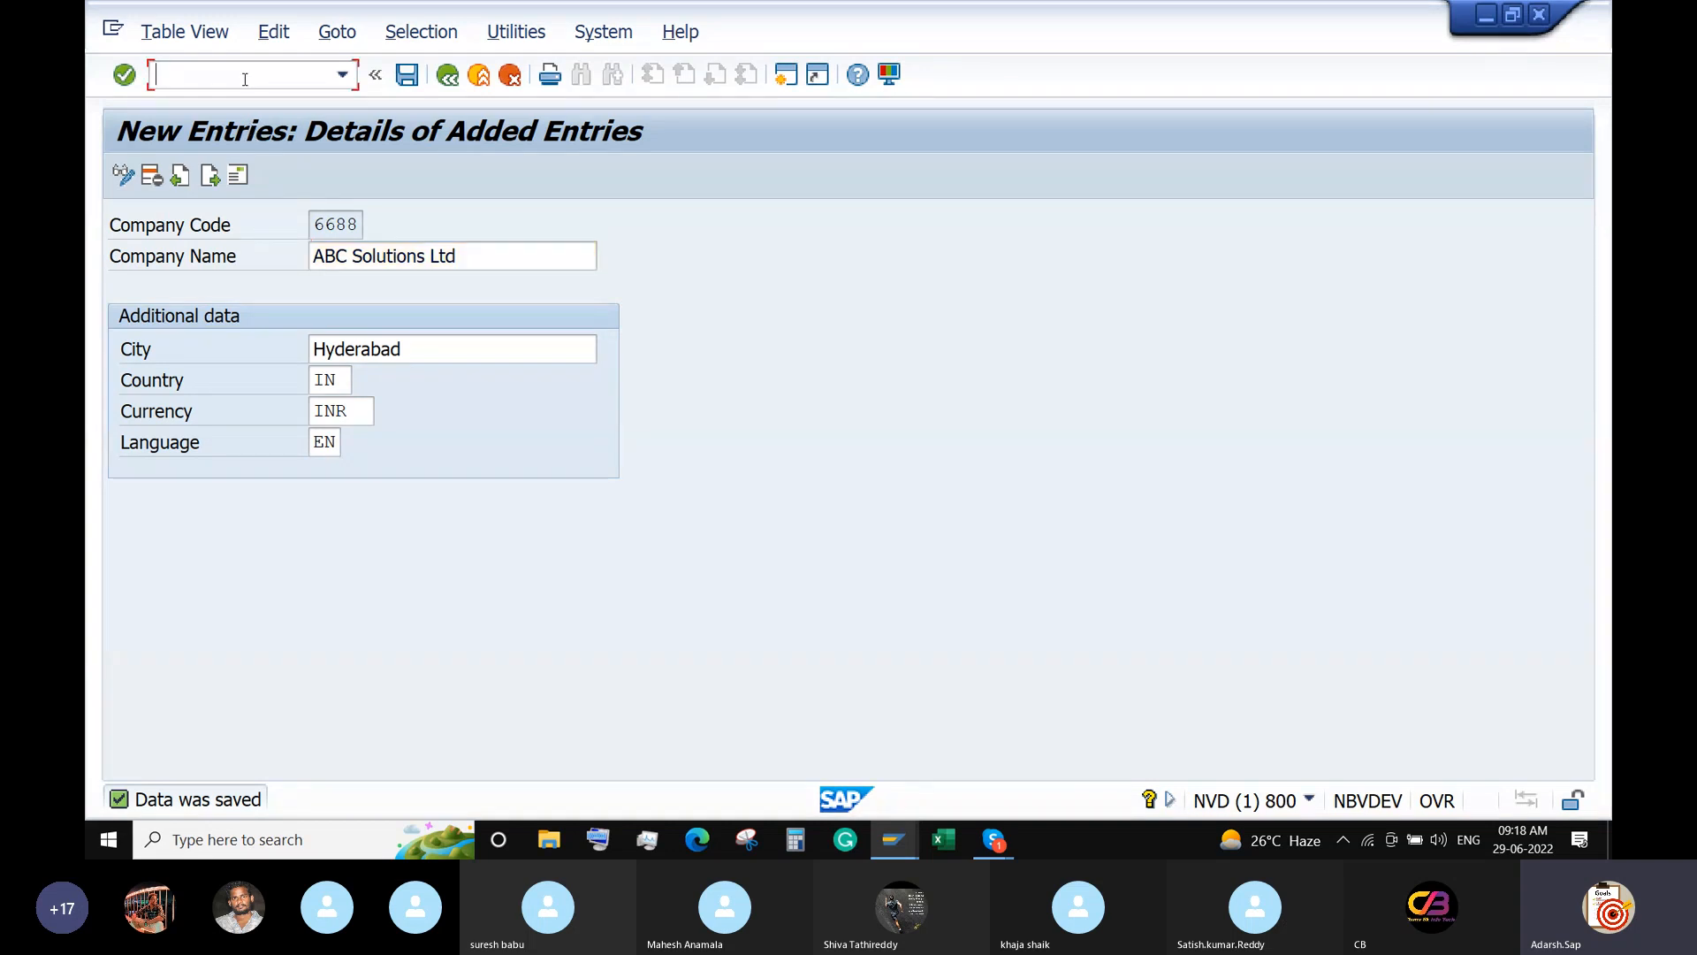
type("/n")
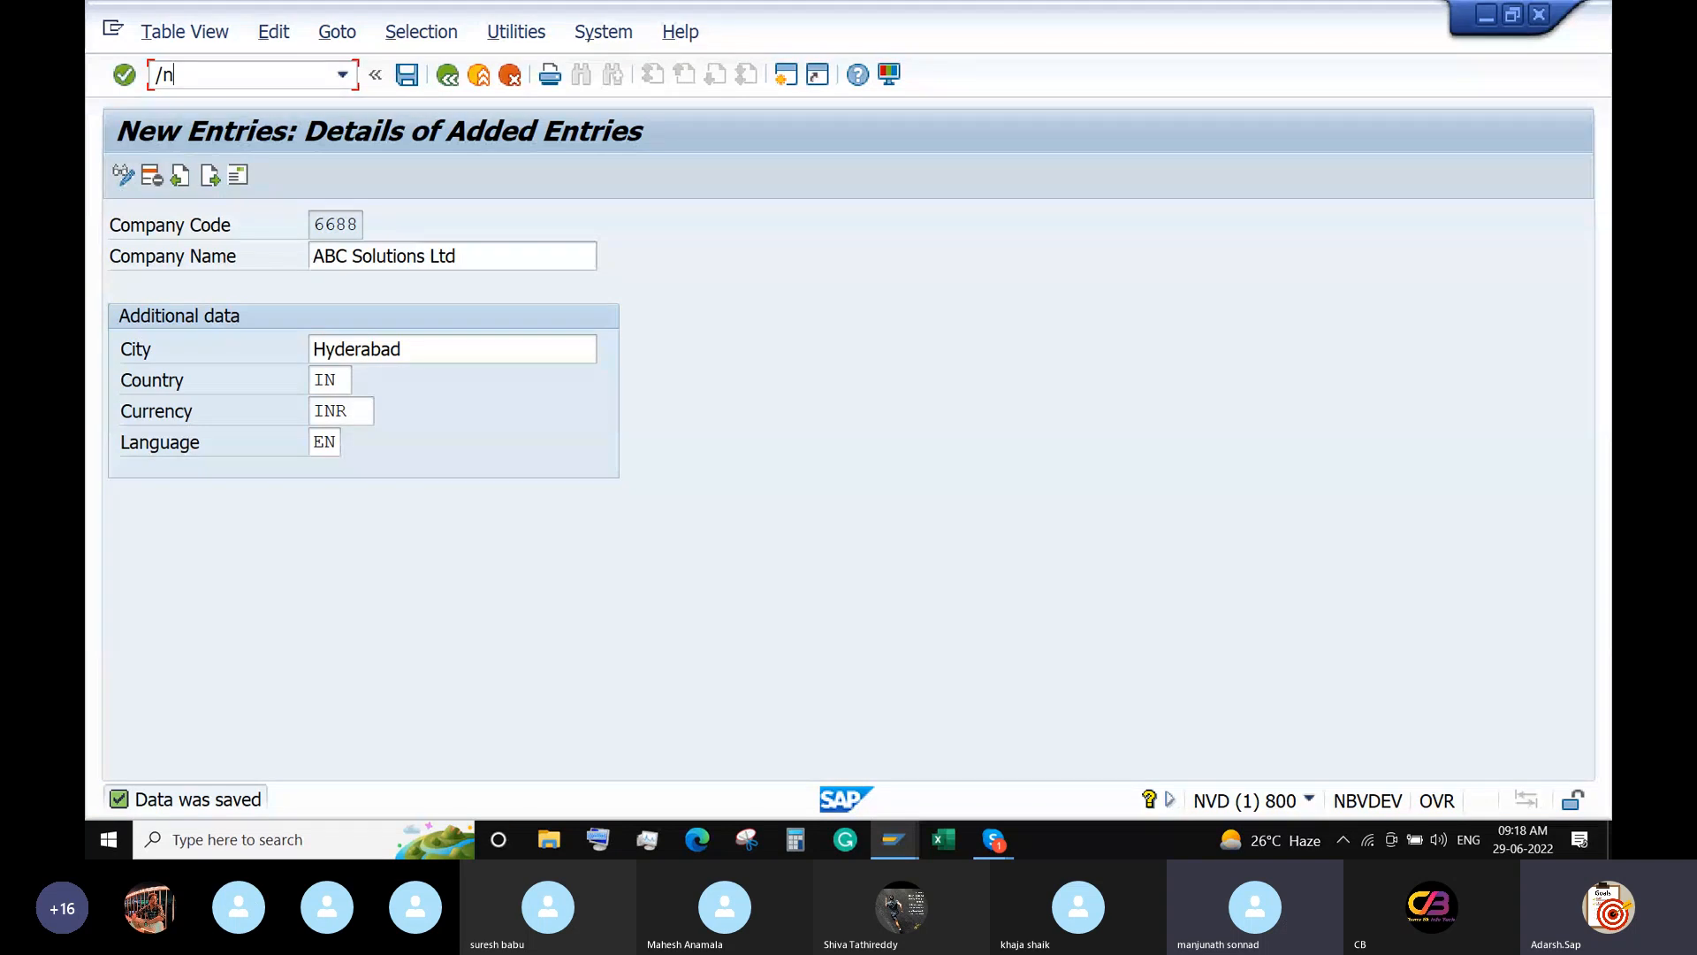
type("OBY5")
key("BackSpace")
type("6")
Run OBY6, position the list on company code 6688 and open its global data details.
key("Return")
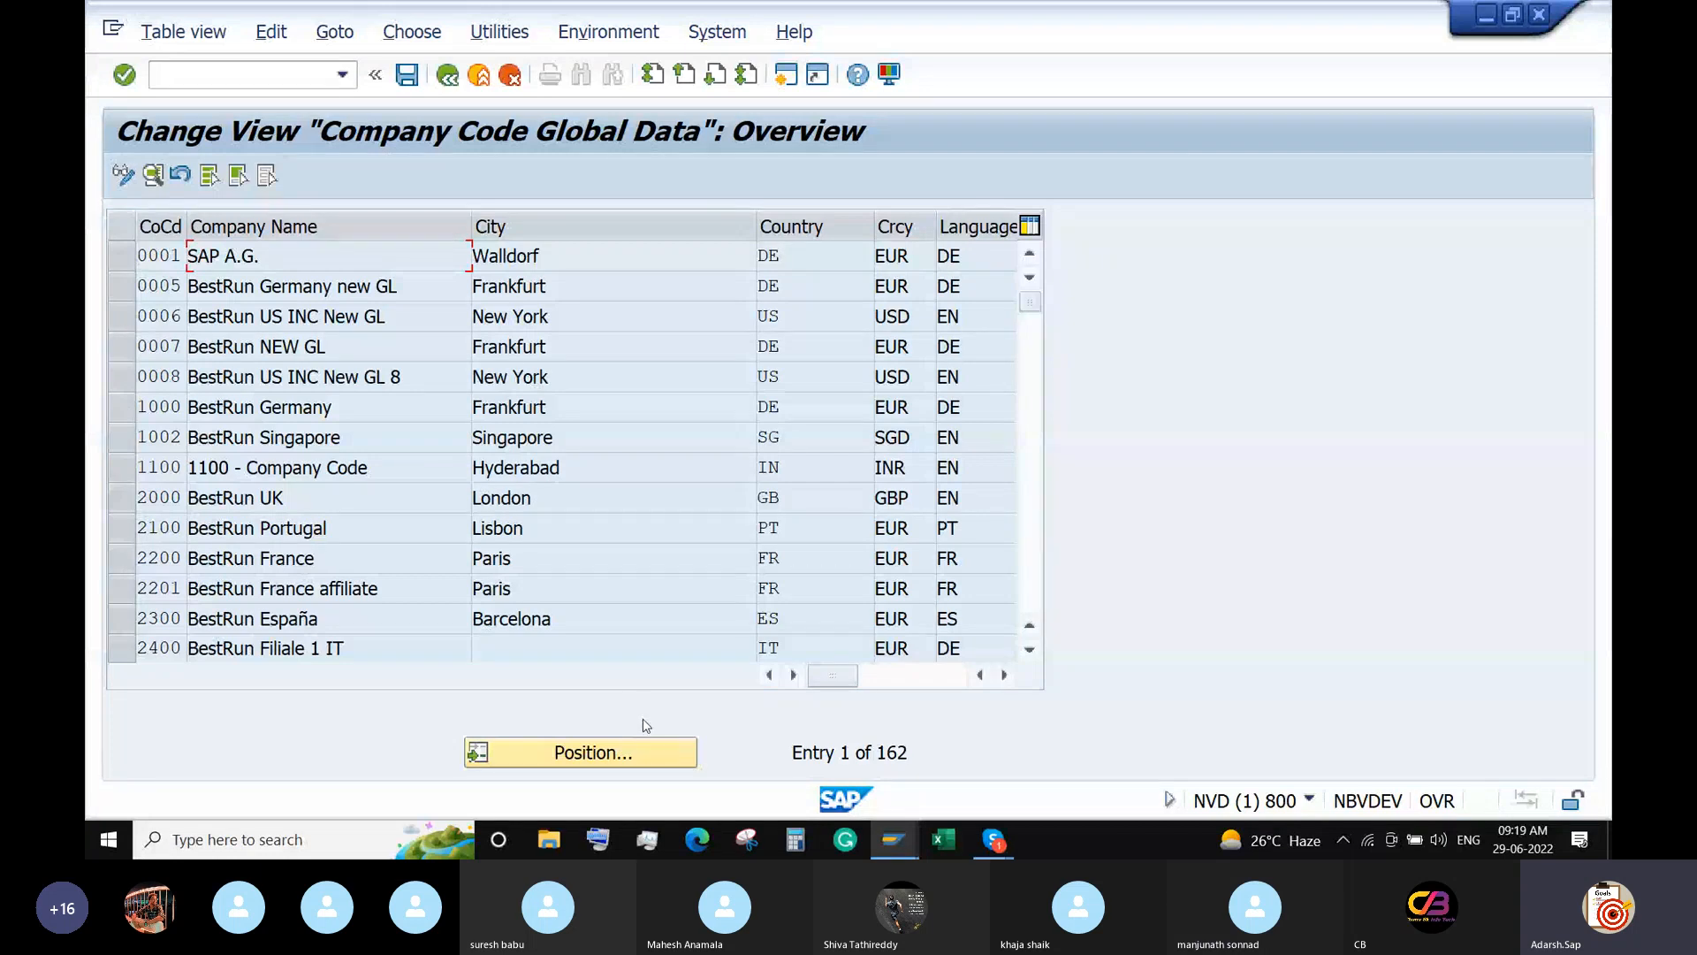
left_click(632, 753)
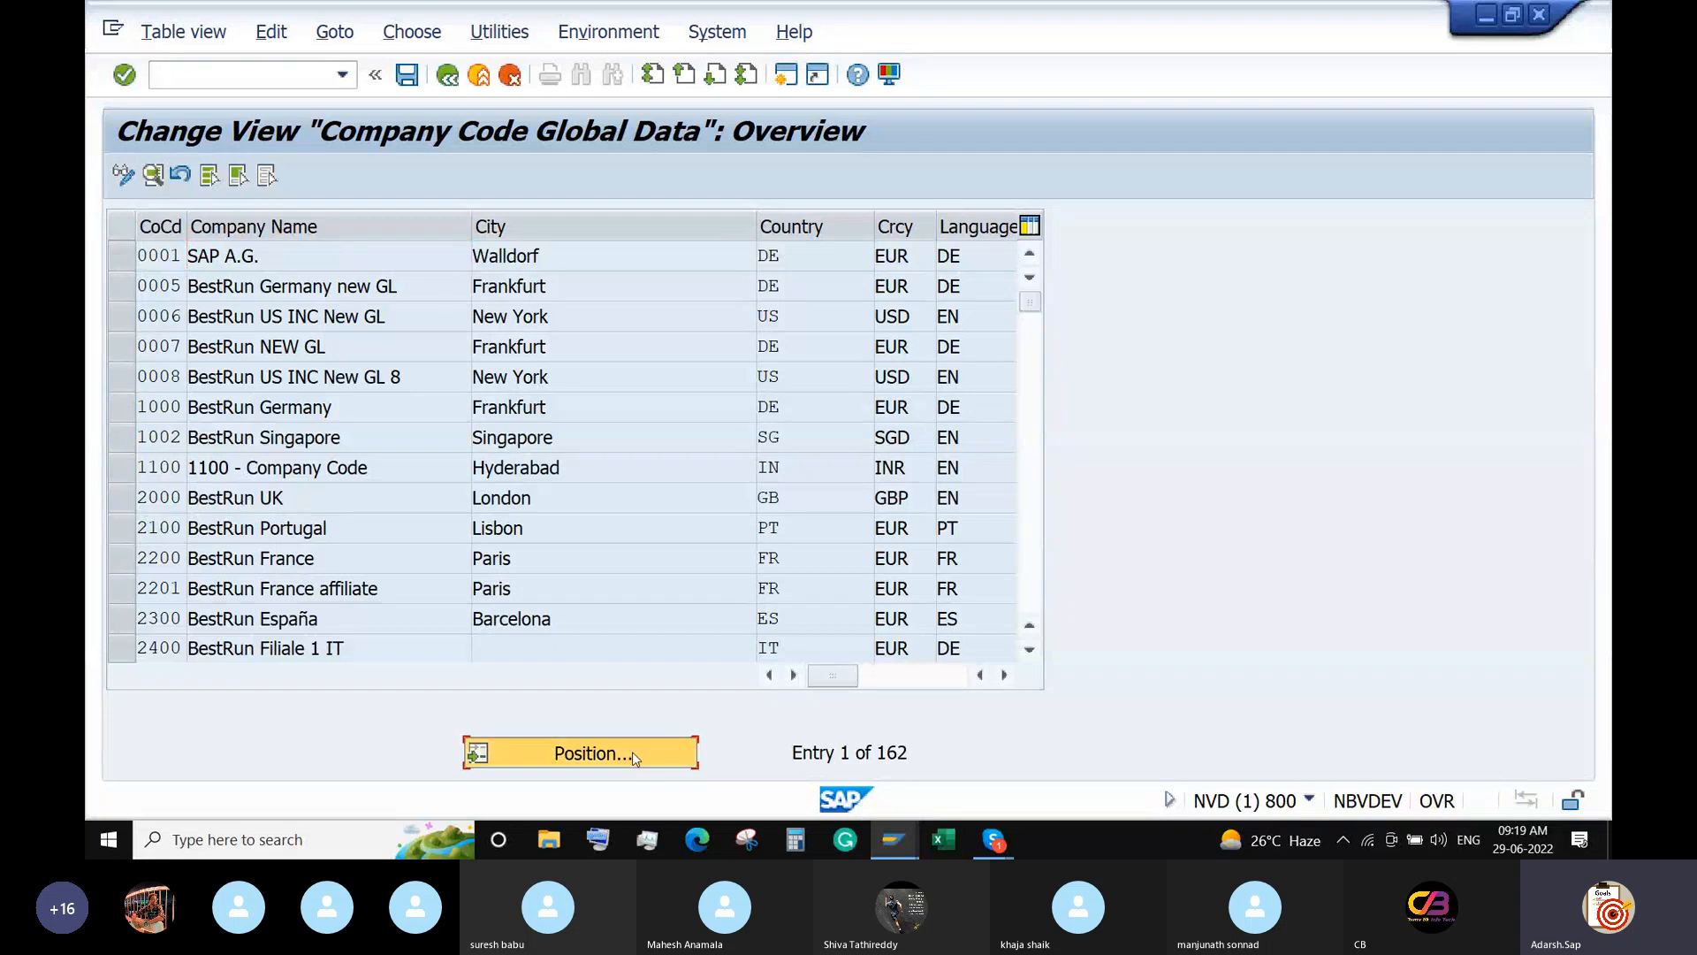
type("4400")
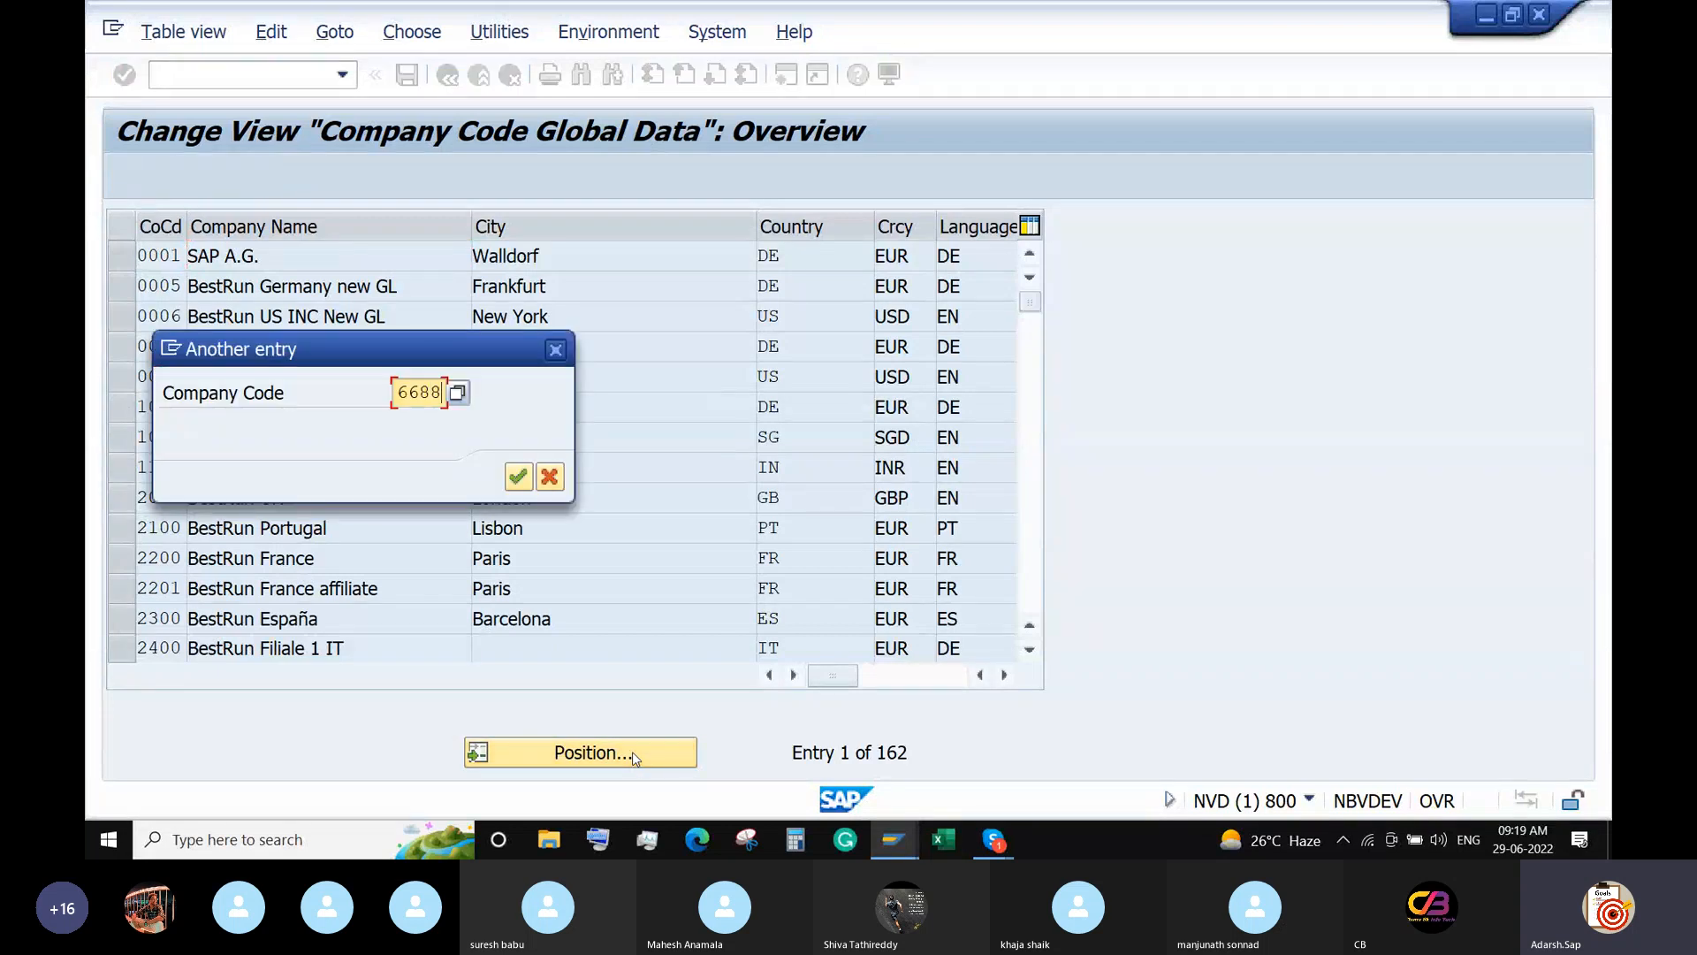
key("Return")
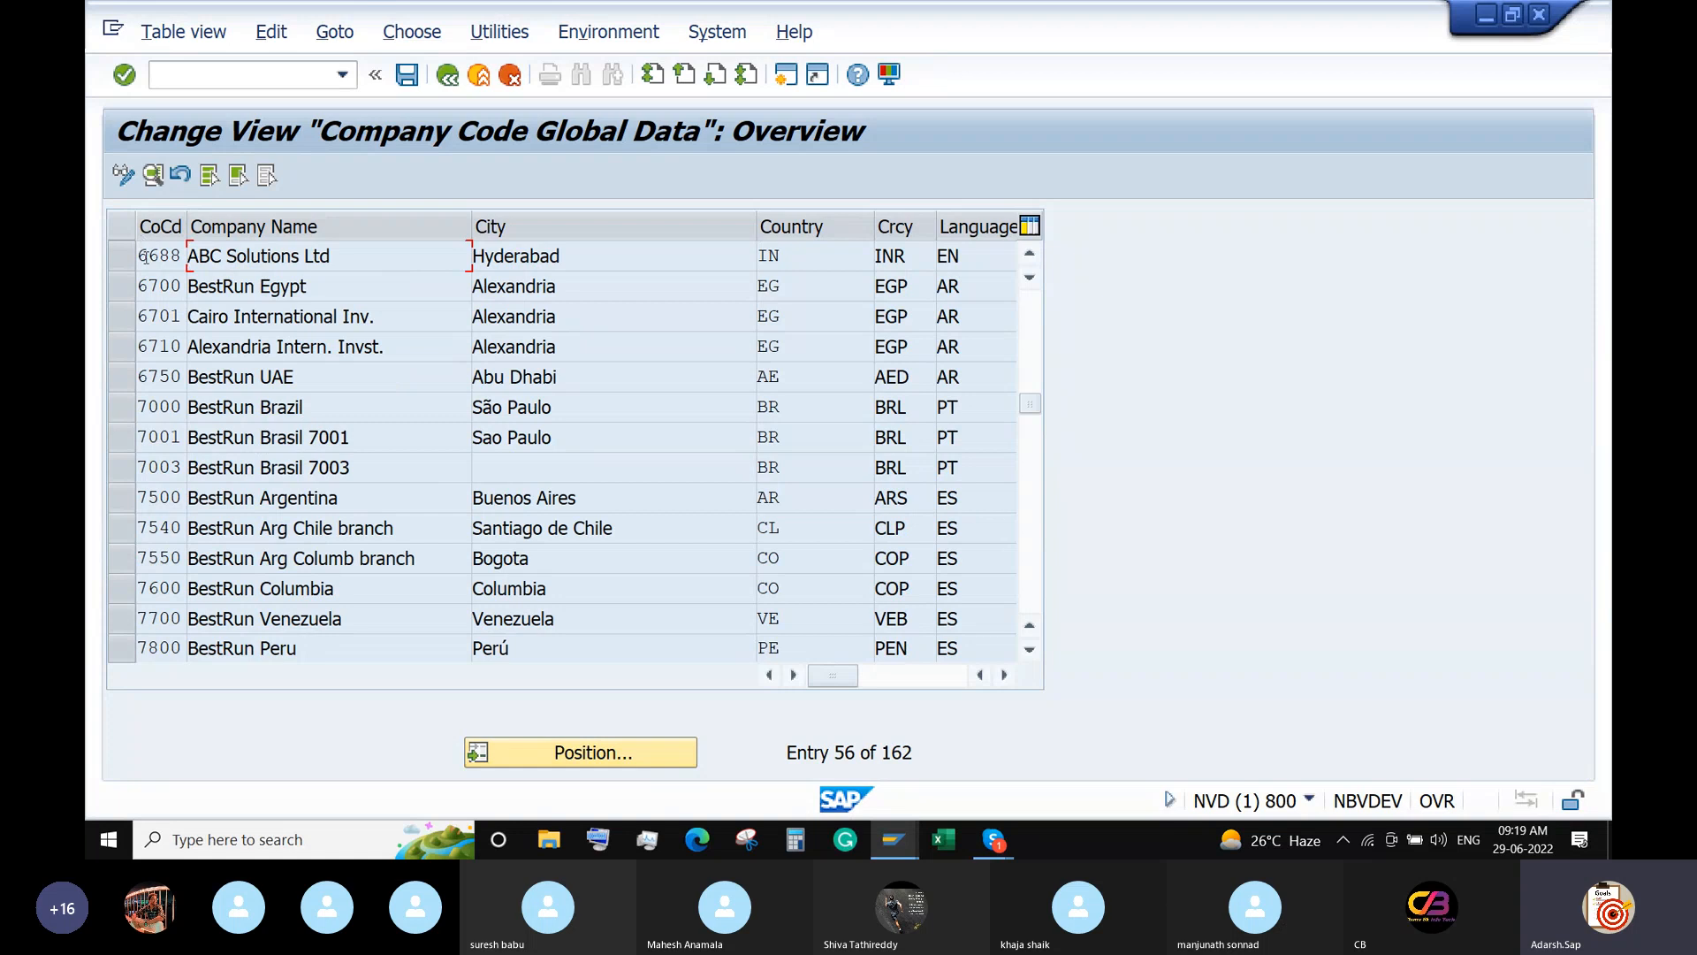
double_click(149, 256)
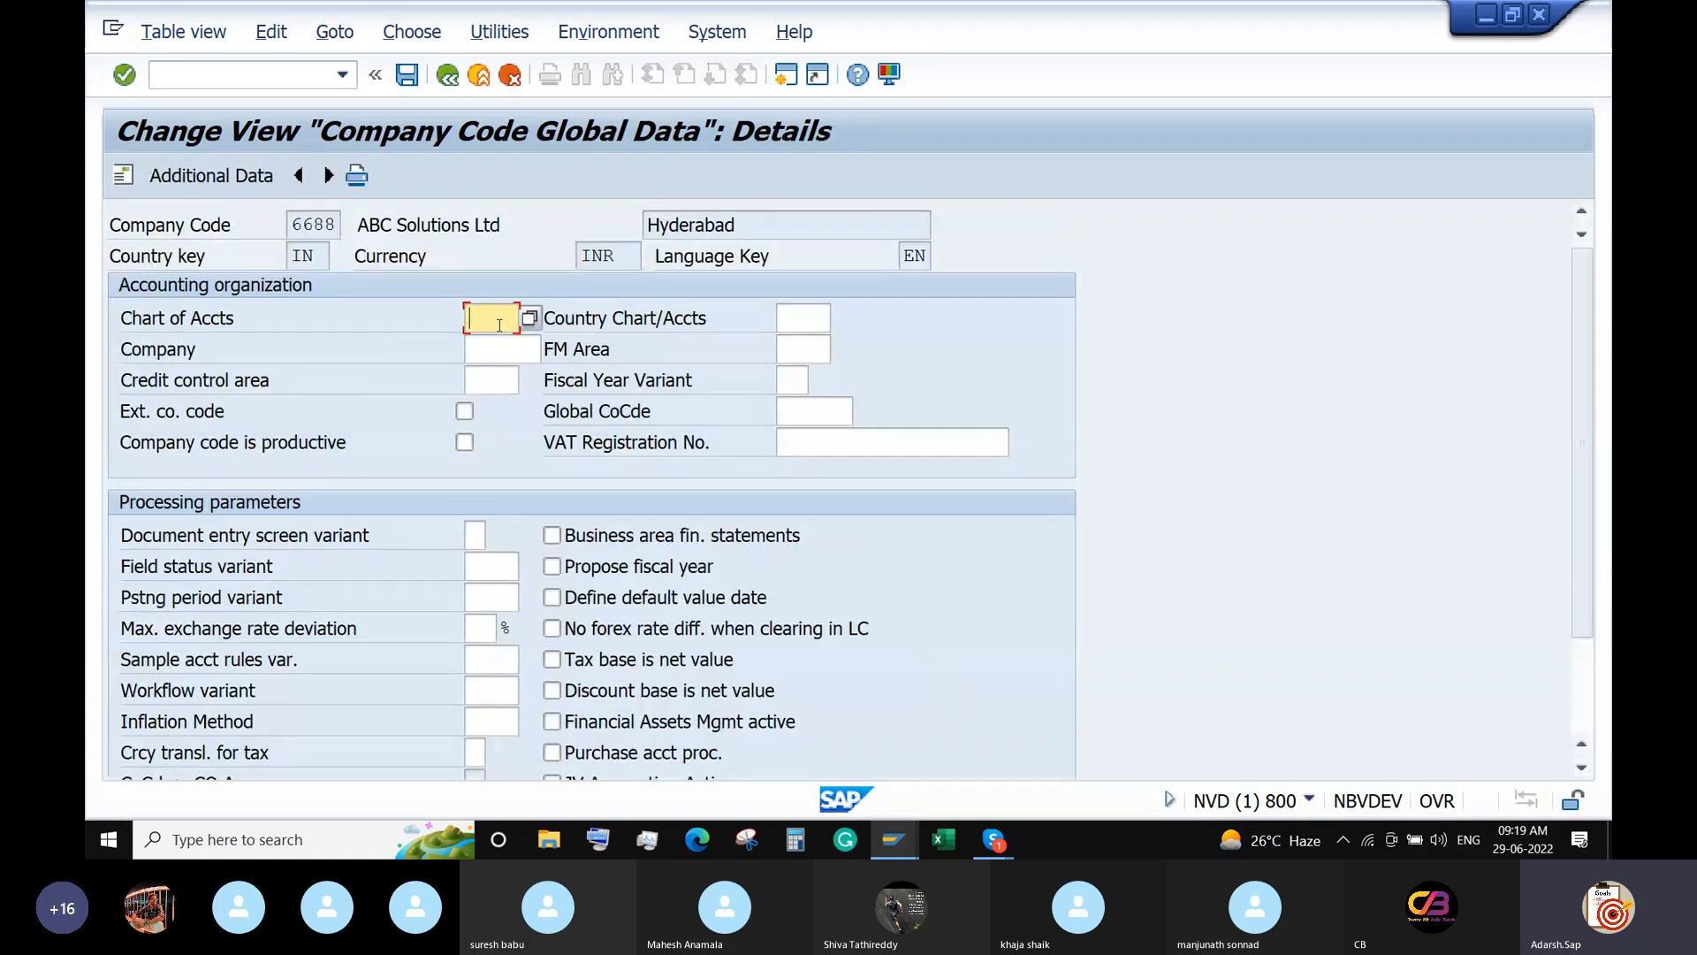
Set chart of accounts ABCD, fiscal year variant A3, field status and posting period variants ABCD, then save.
type("ABCD")
left_click(795, 381)
type("A")
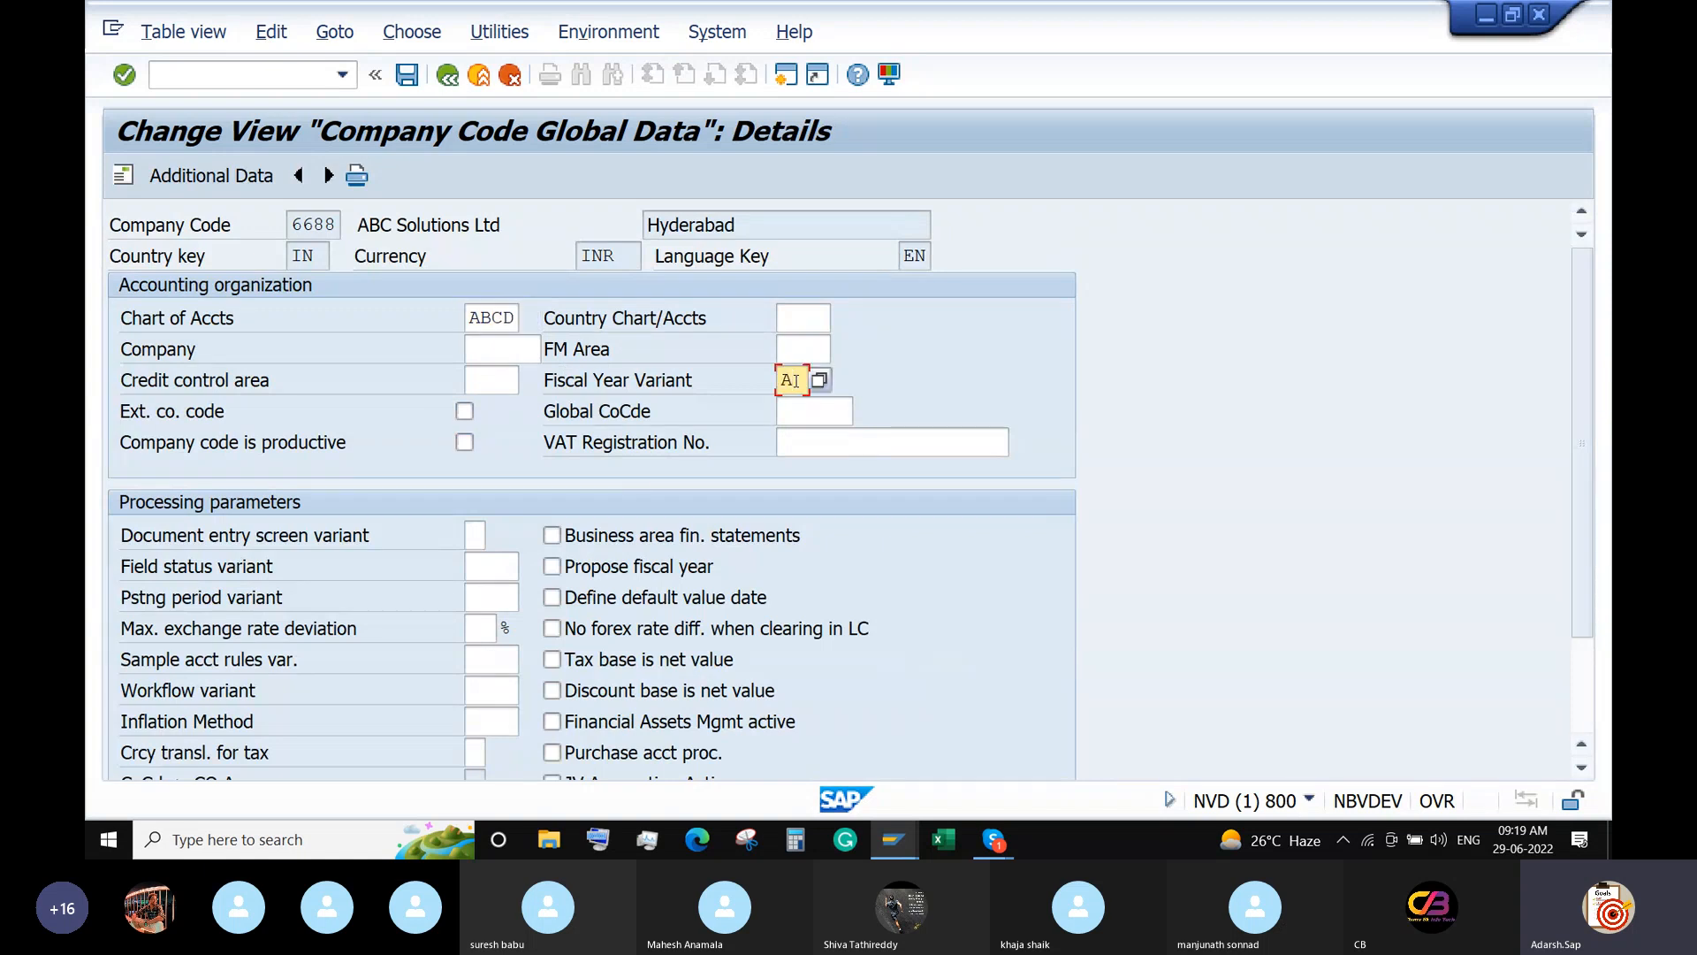
type("3")
left_click(480, 561)
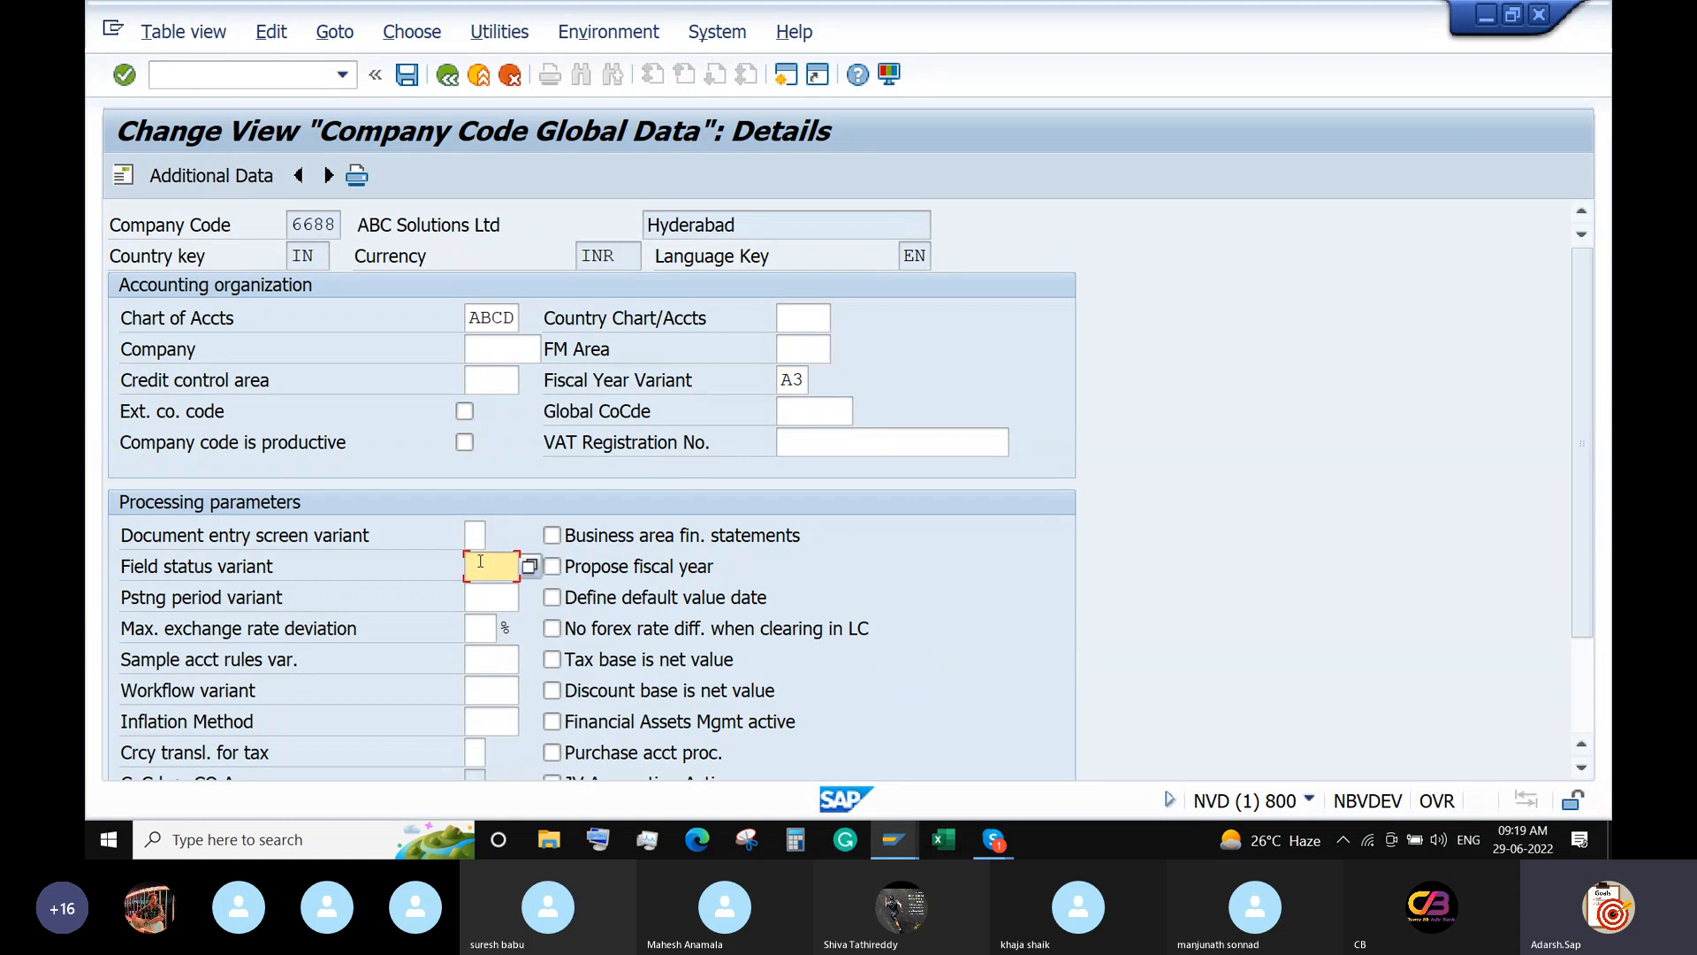
type("ABCD")
left_click(475, 596)
type("ABCD")
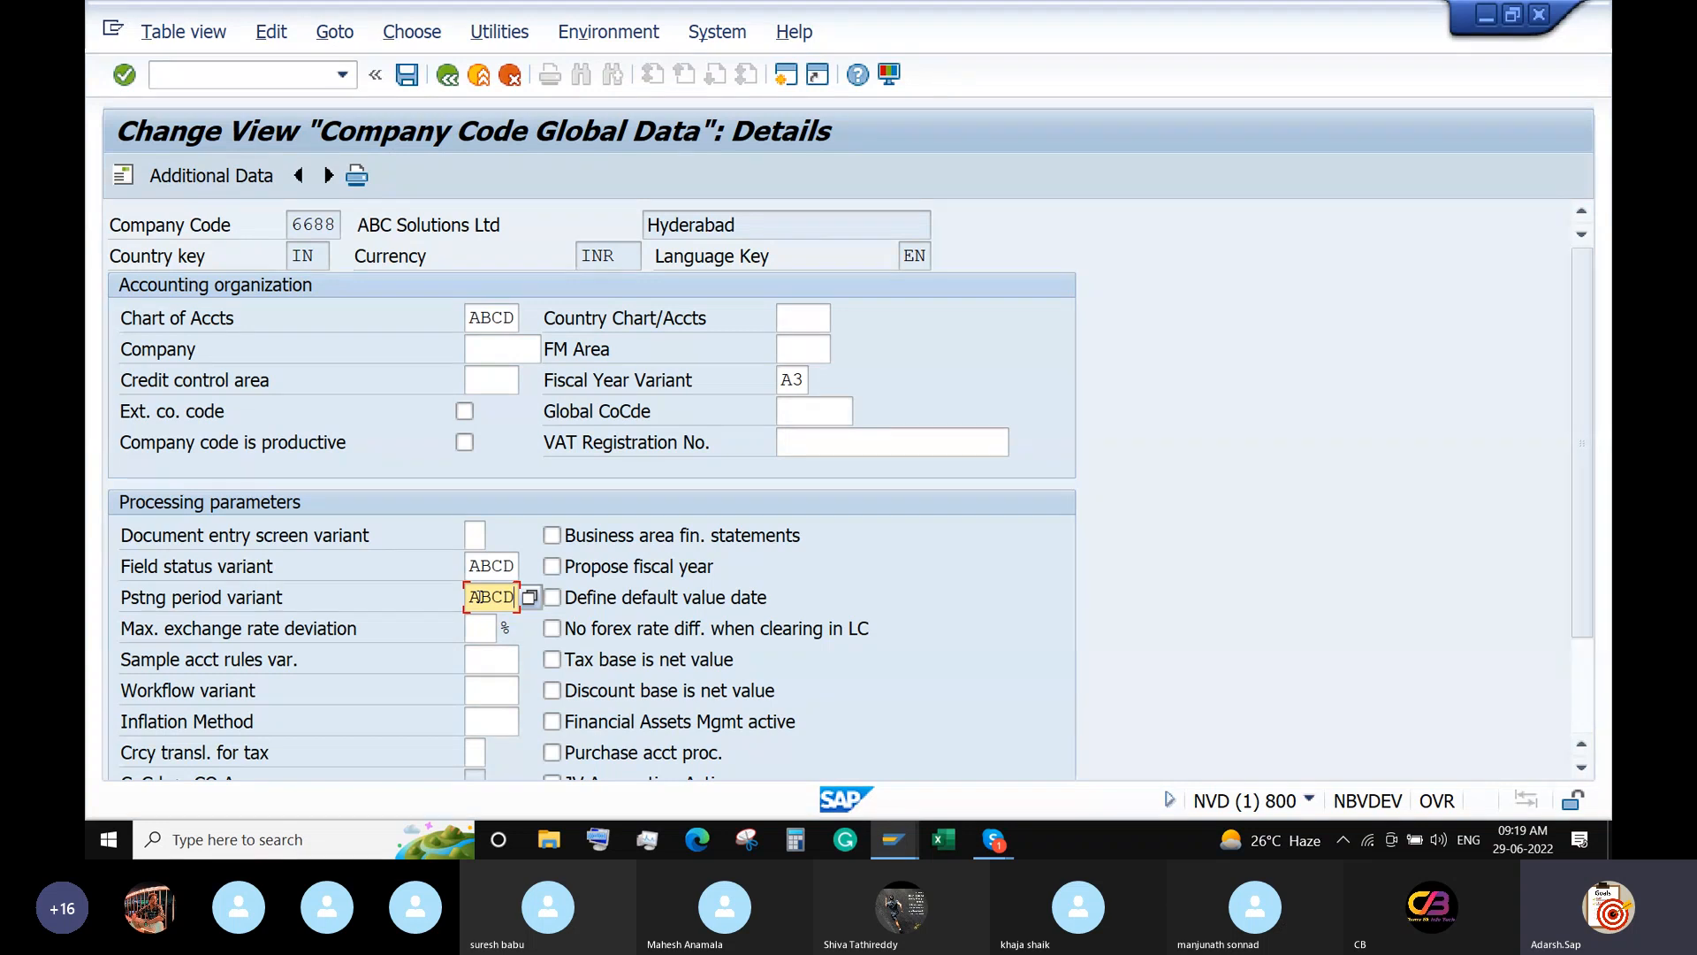
left_click(406, 74)
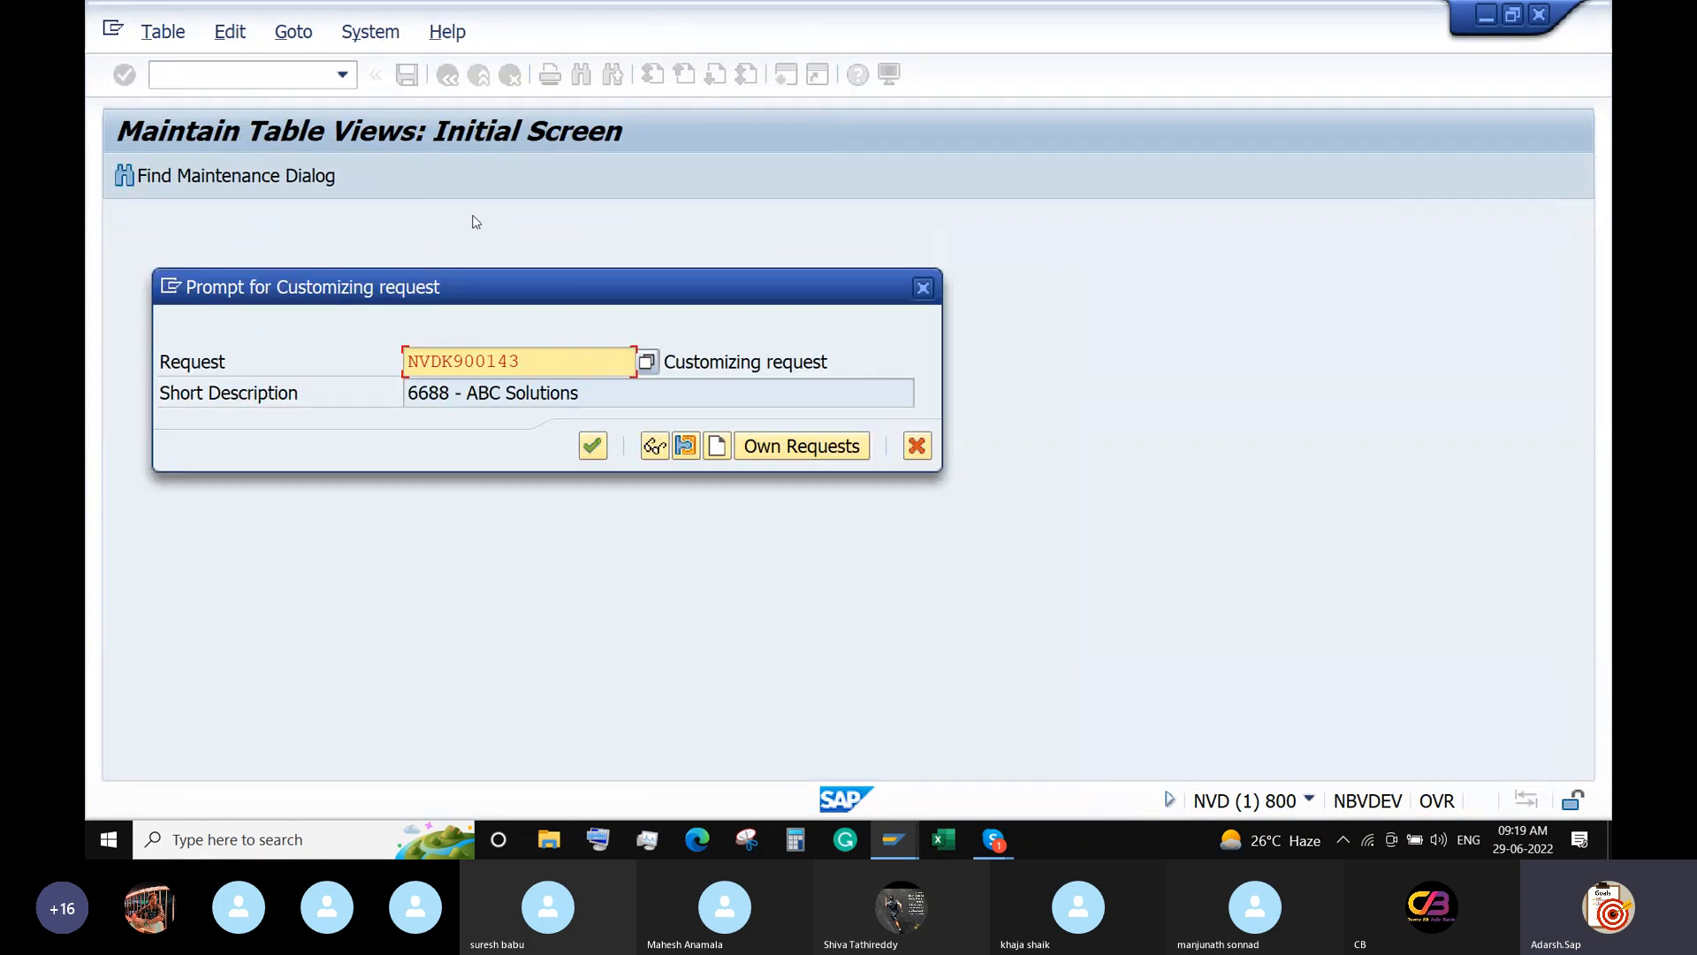
left_click(586, 452)
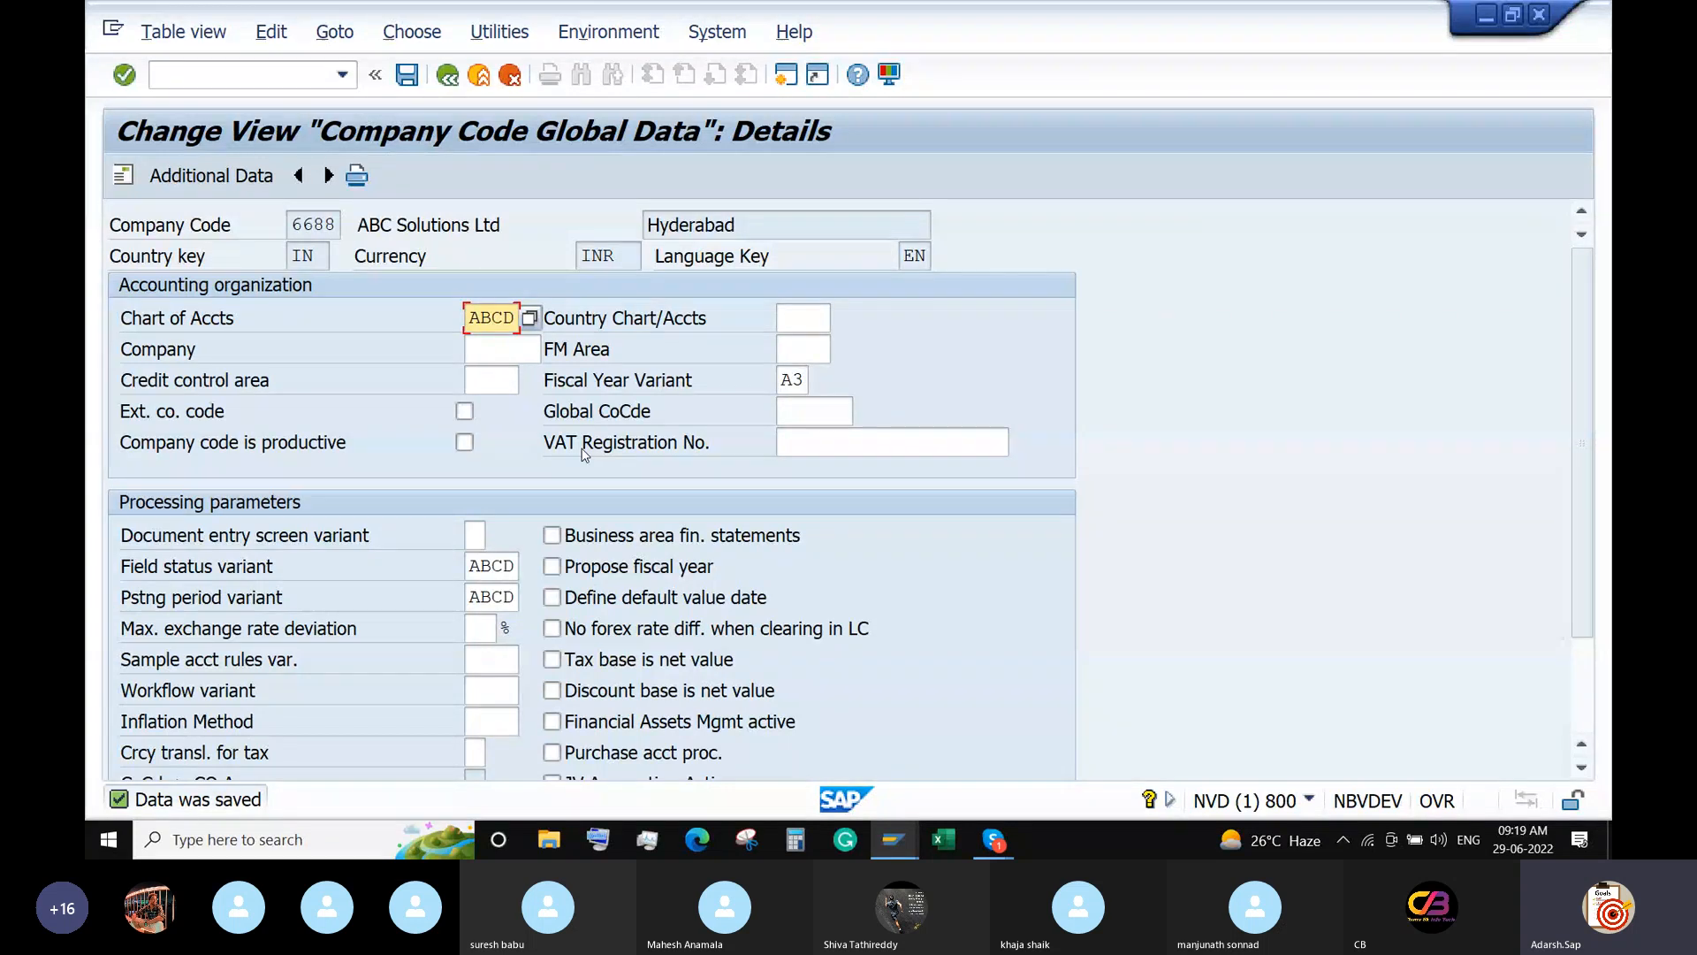
left_click(266, 67)
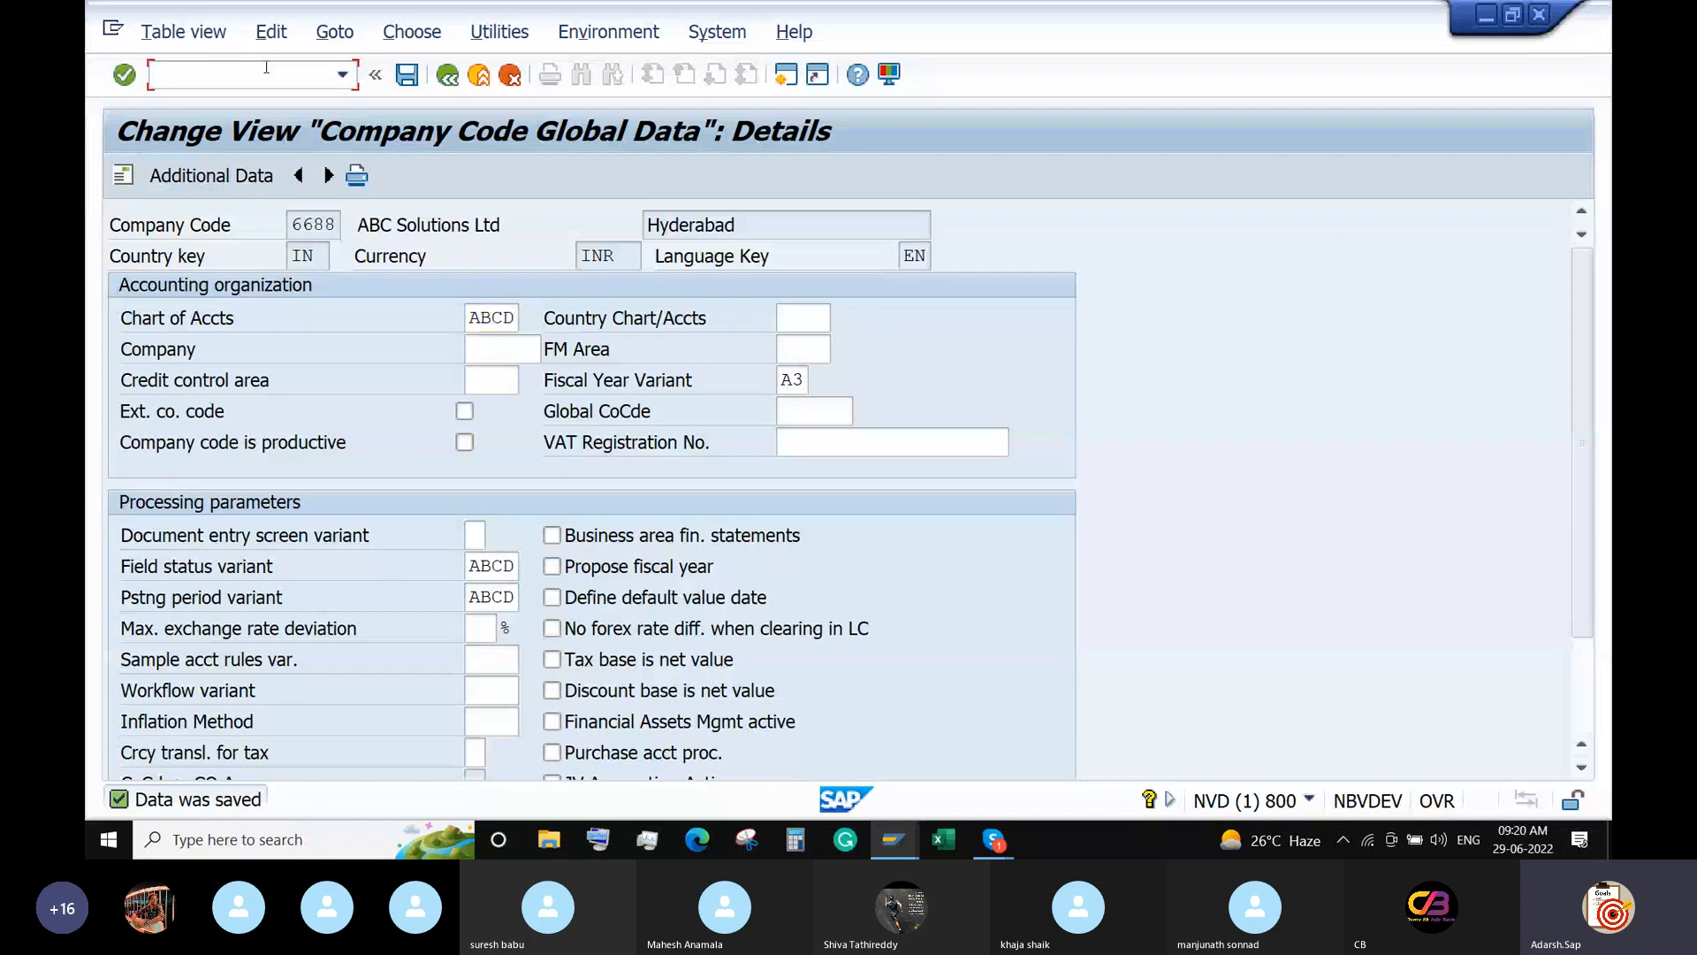
Run SPRO and expand Financial Accounting (New) > General Ledger Accounting (New) in the IMG.
type("/nspro")
key("Return")
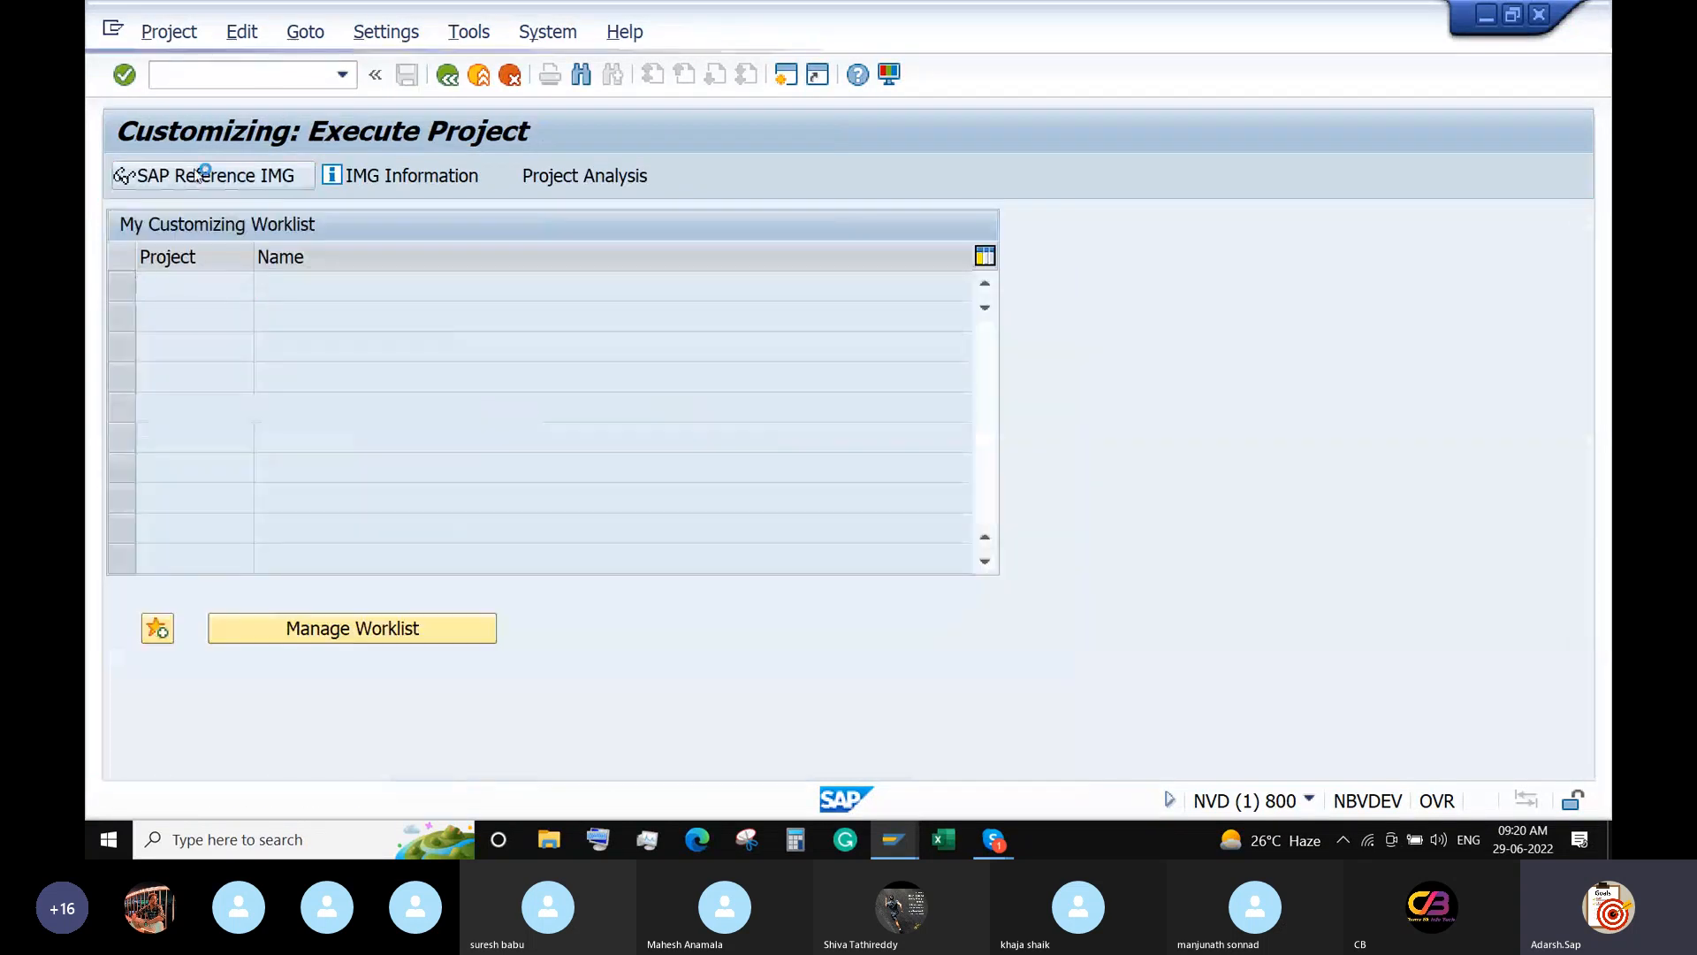
left_click(202, 174)
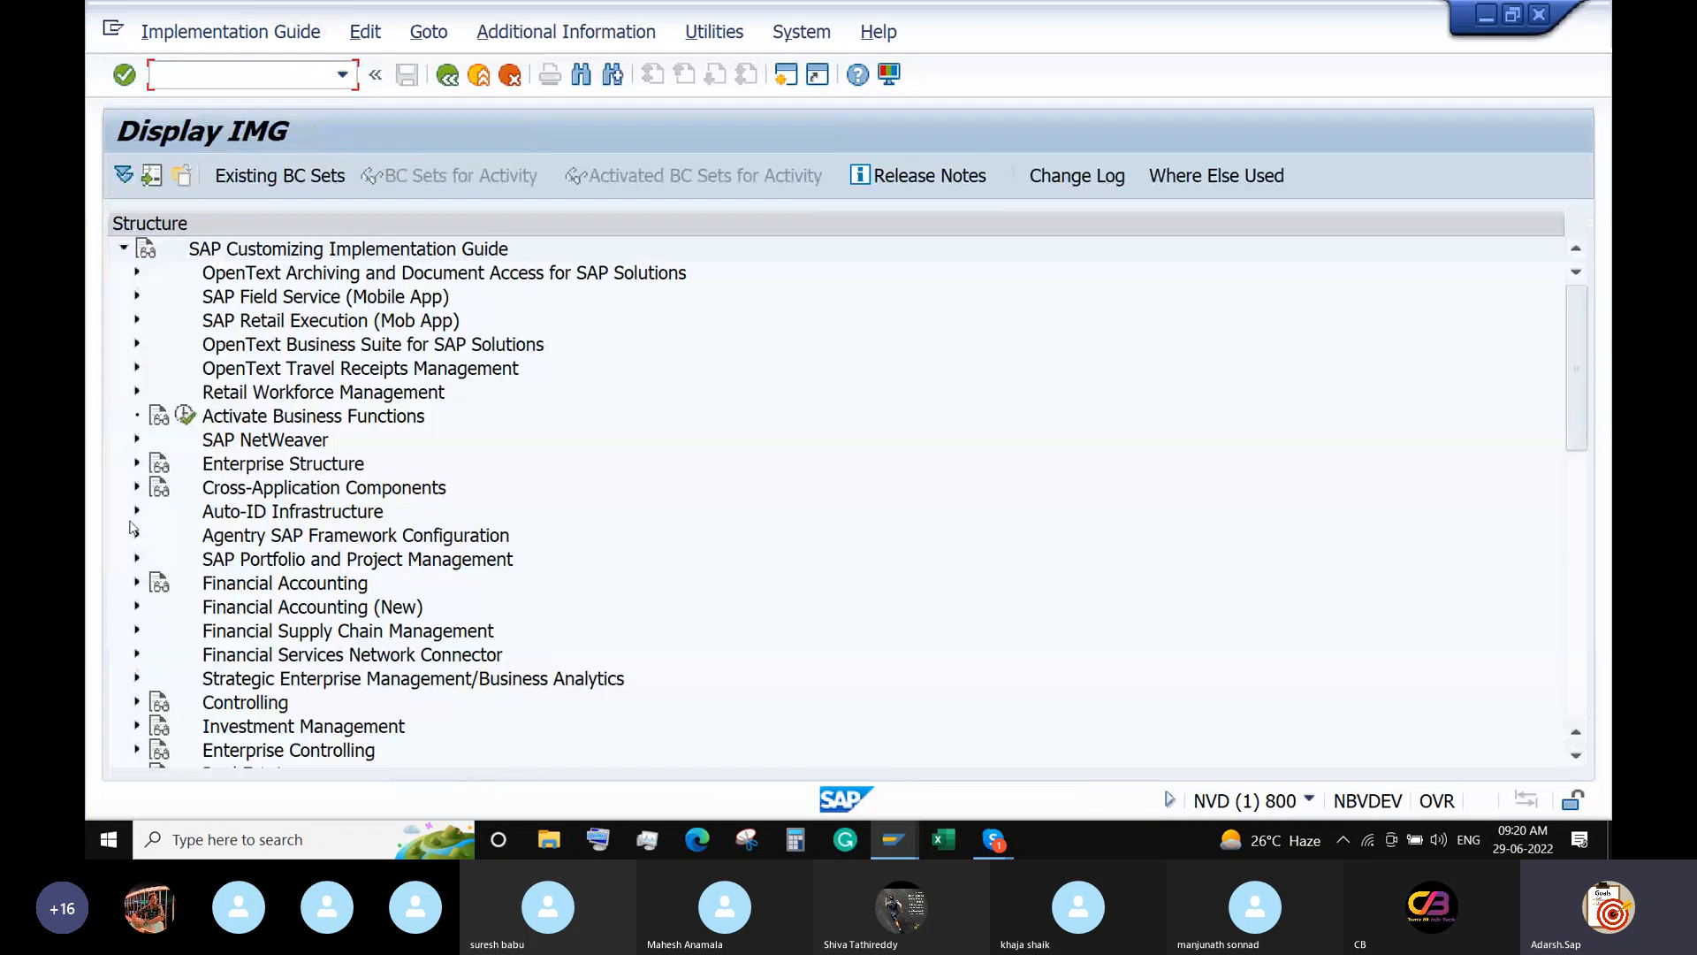
scroll(130, 528, "down", 2)
left_click(137, 464)
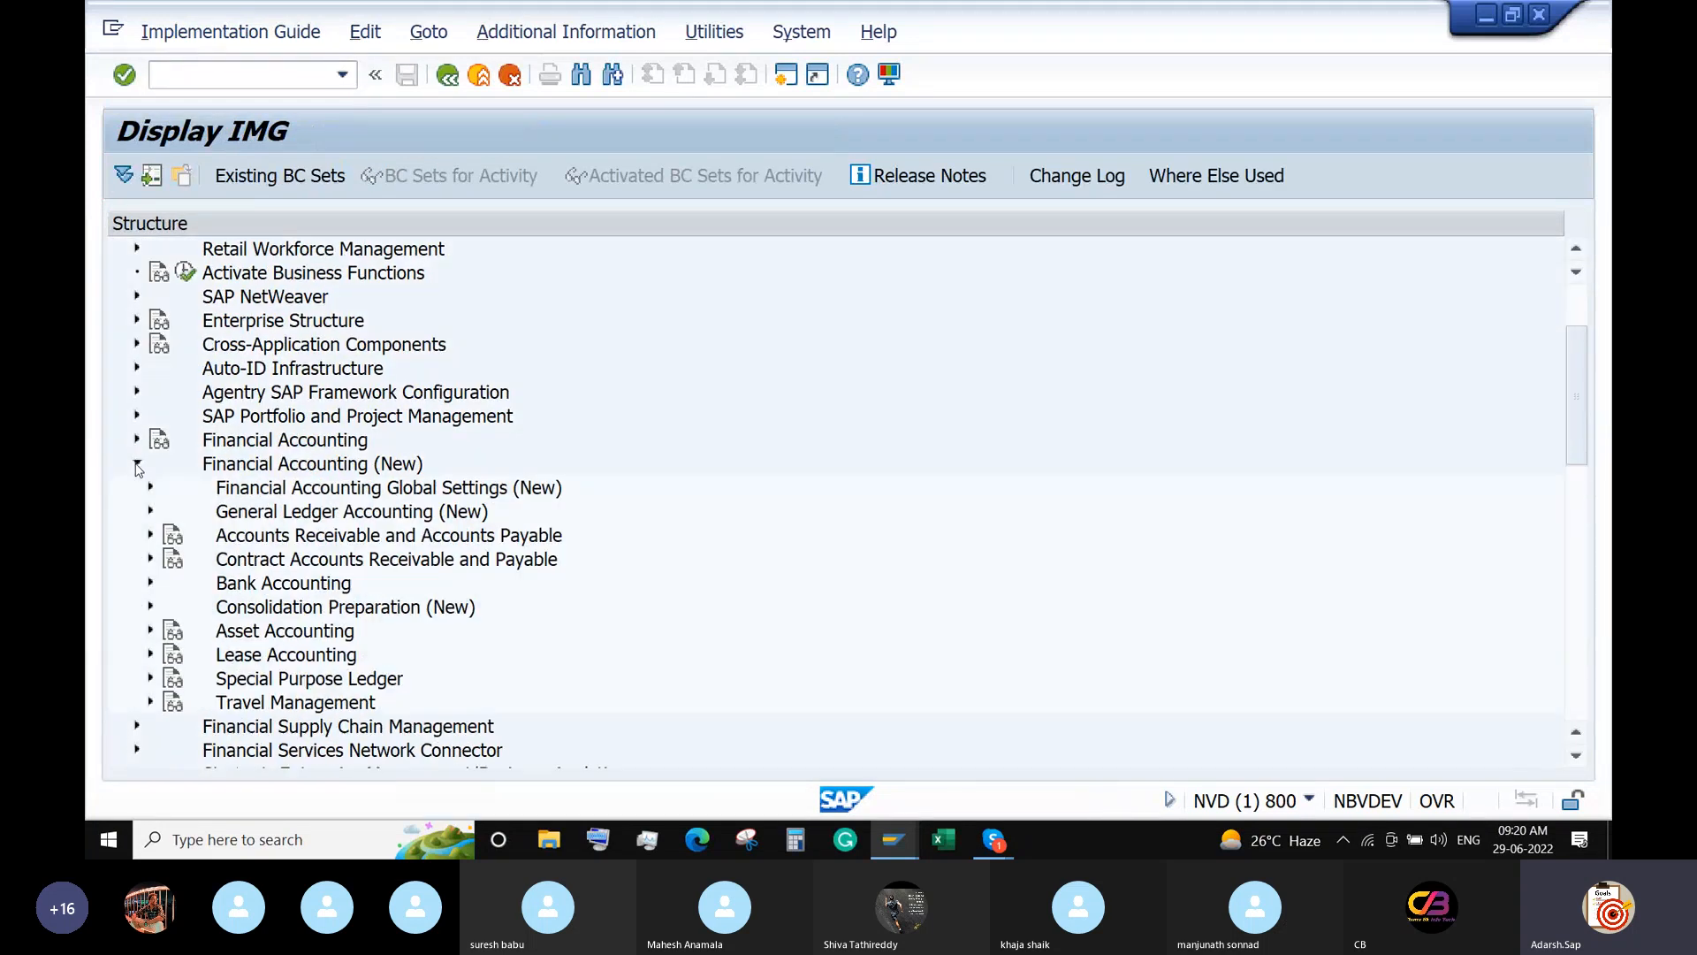
scroll(137, 469, "down", 4)
scroll(219, 512, "up", 3)
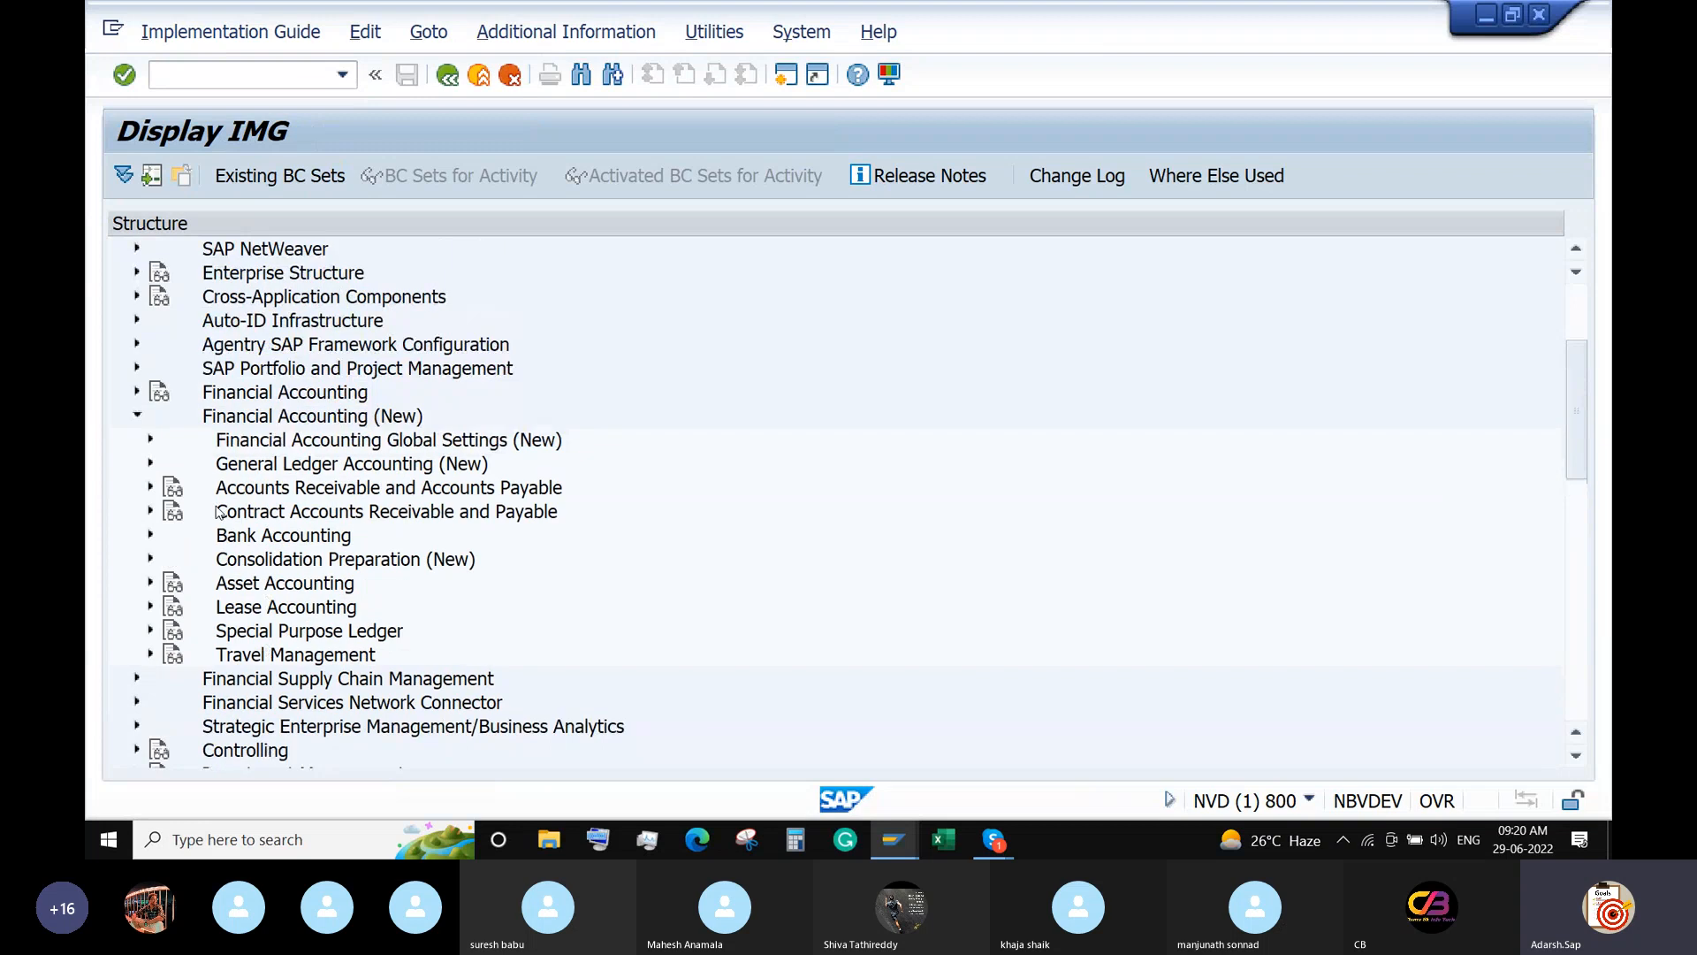
left_click(151, 464)
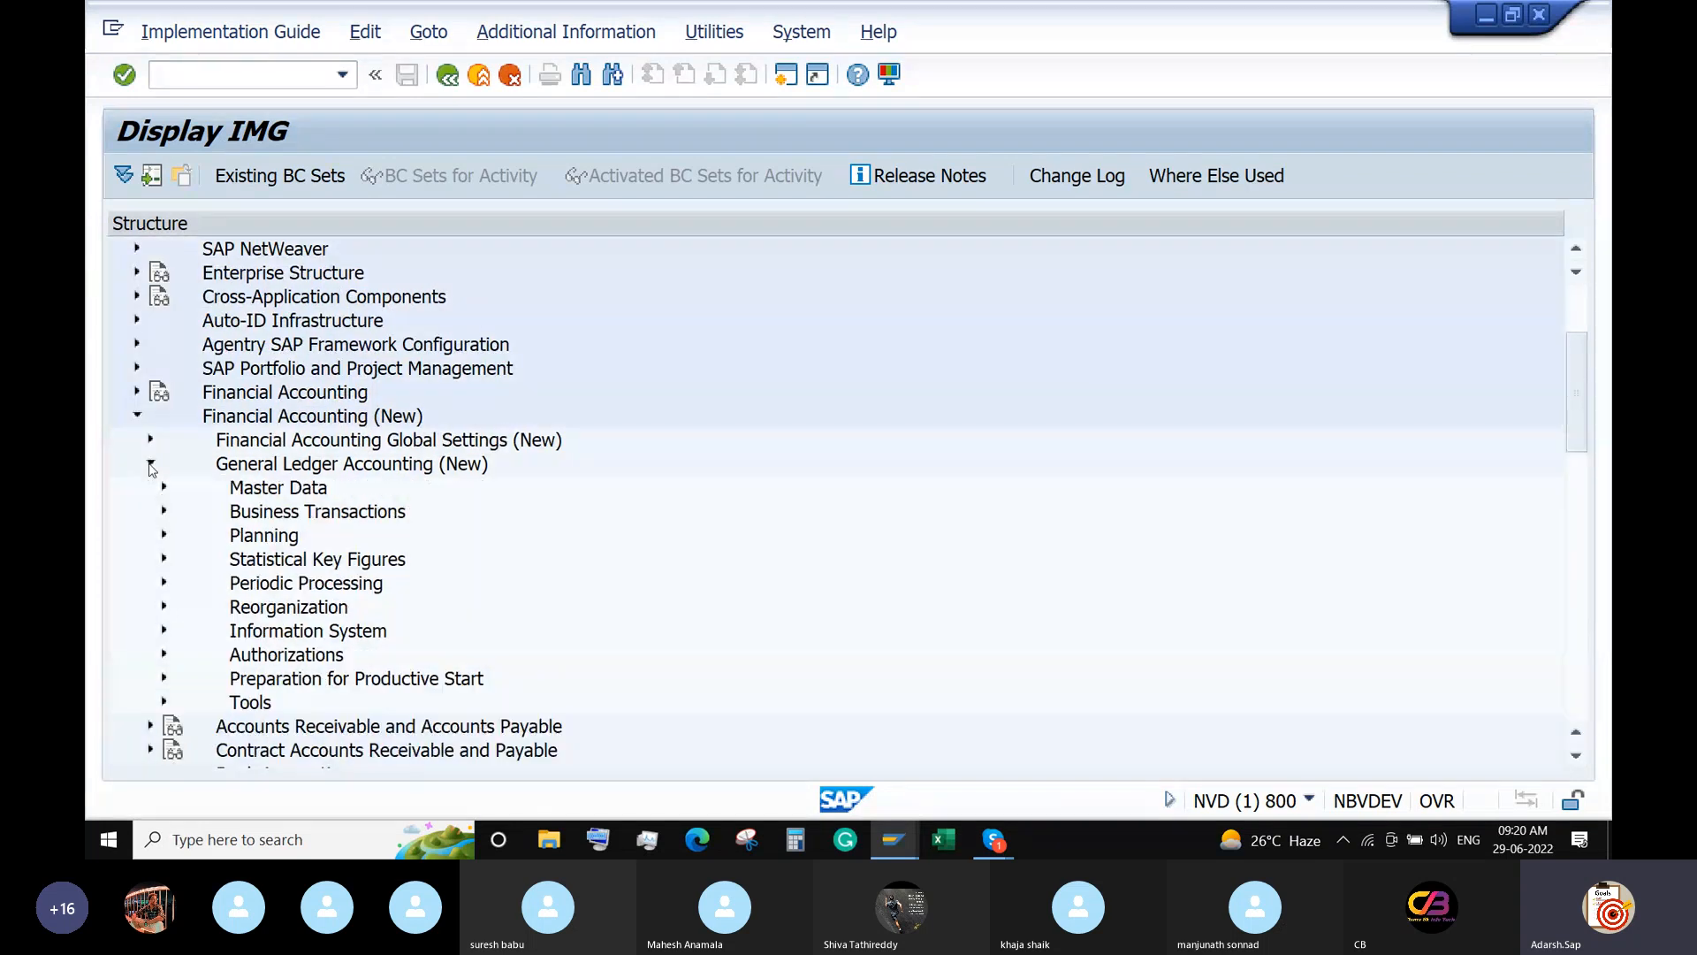
Expand Business Transactions > Open Item Clearing > Clearing Differences and execute Define Tolerance Groups for G/L Accounts.
left_click(164, 511)
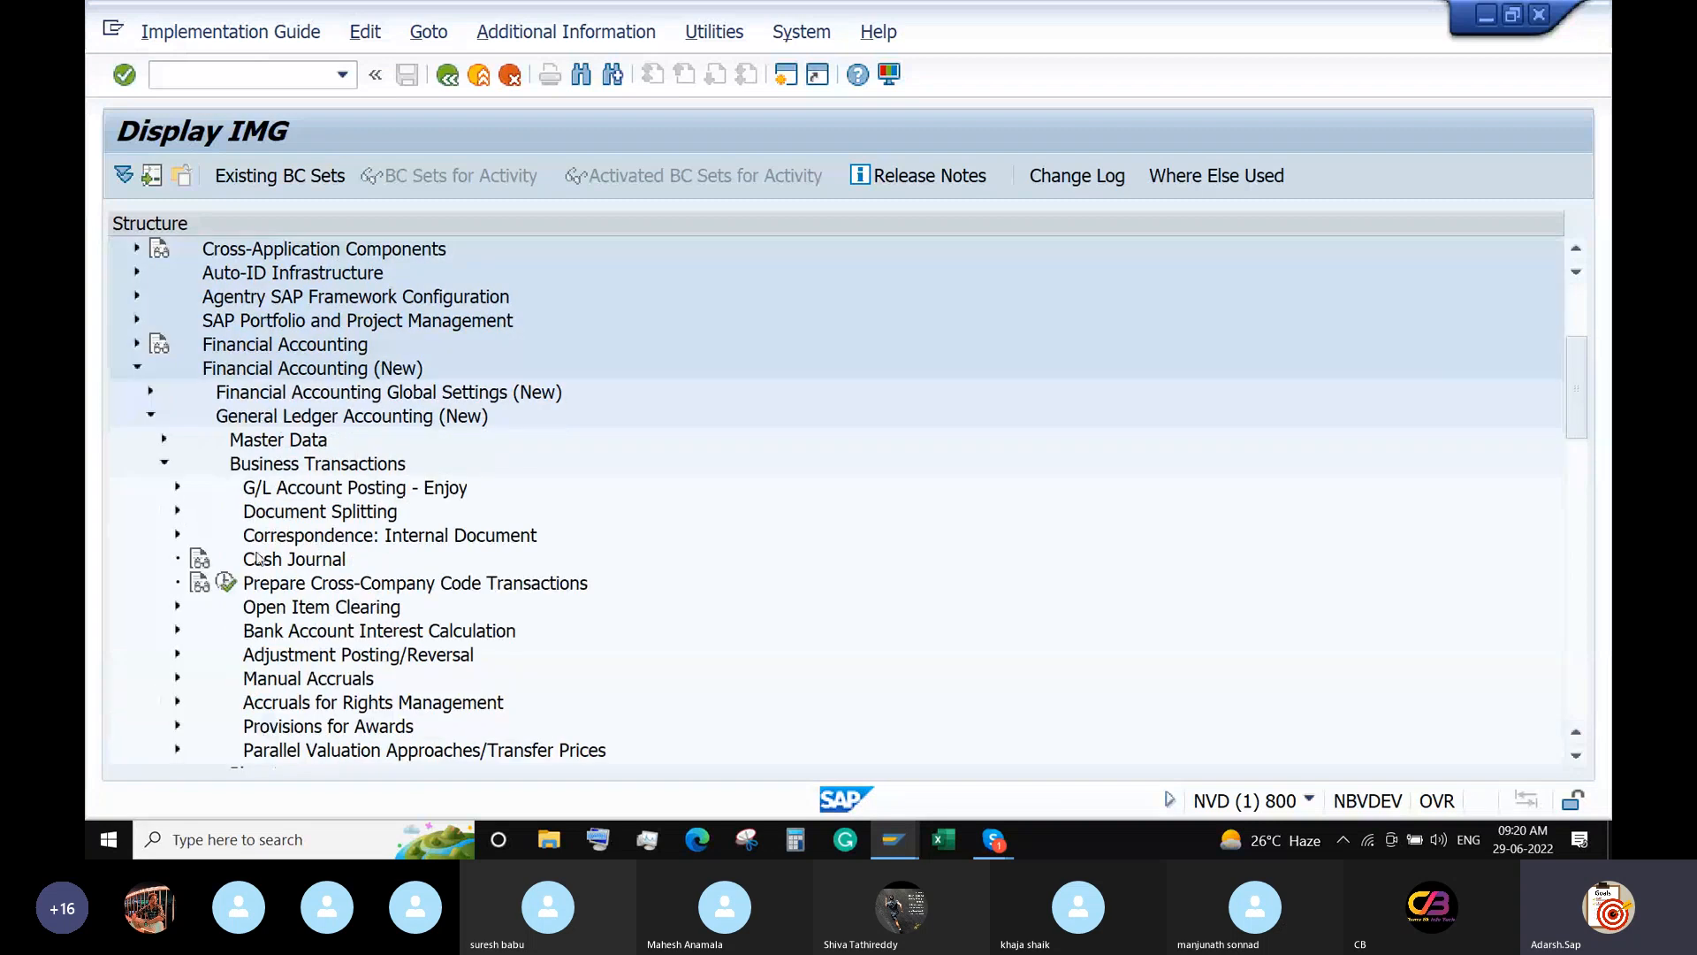
scroll(258, 556, "down", 4)
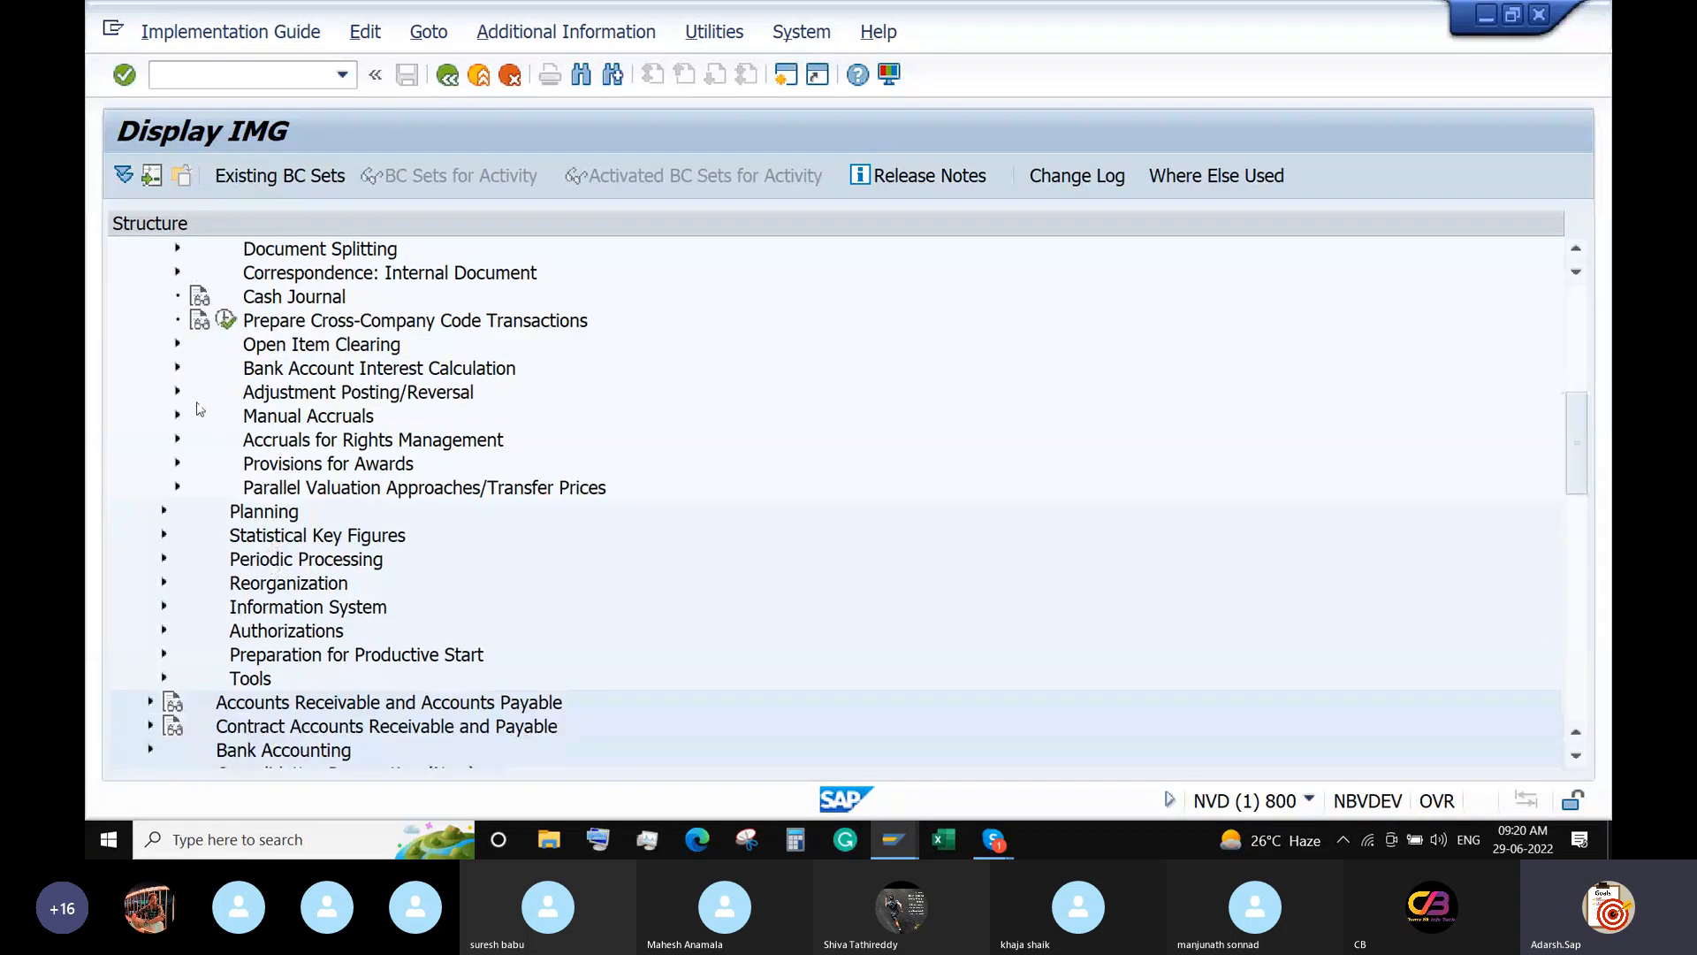
left_click(177, 344)
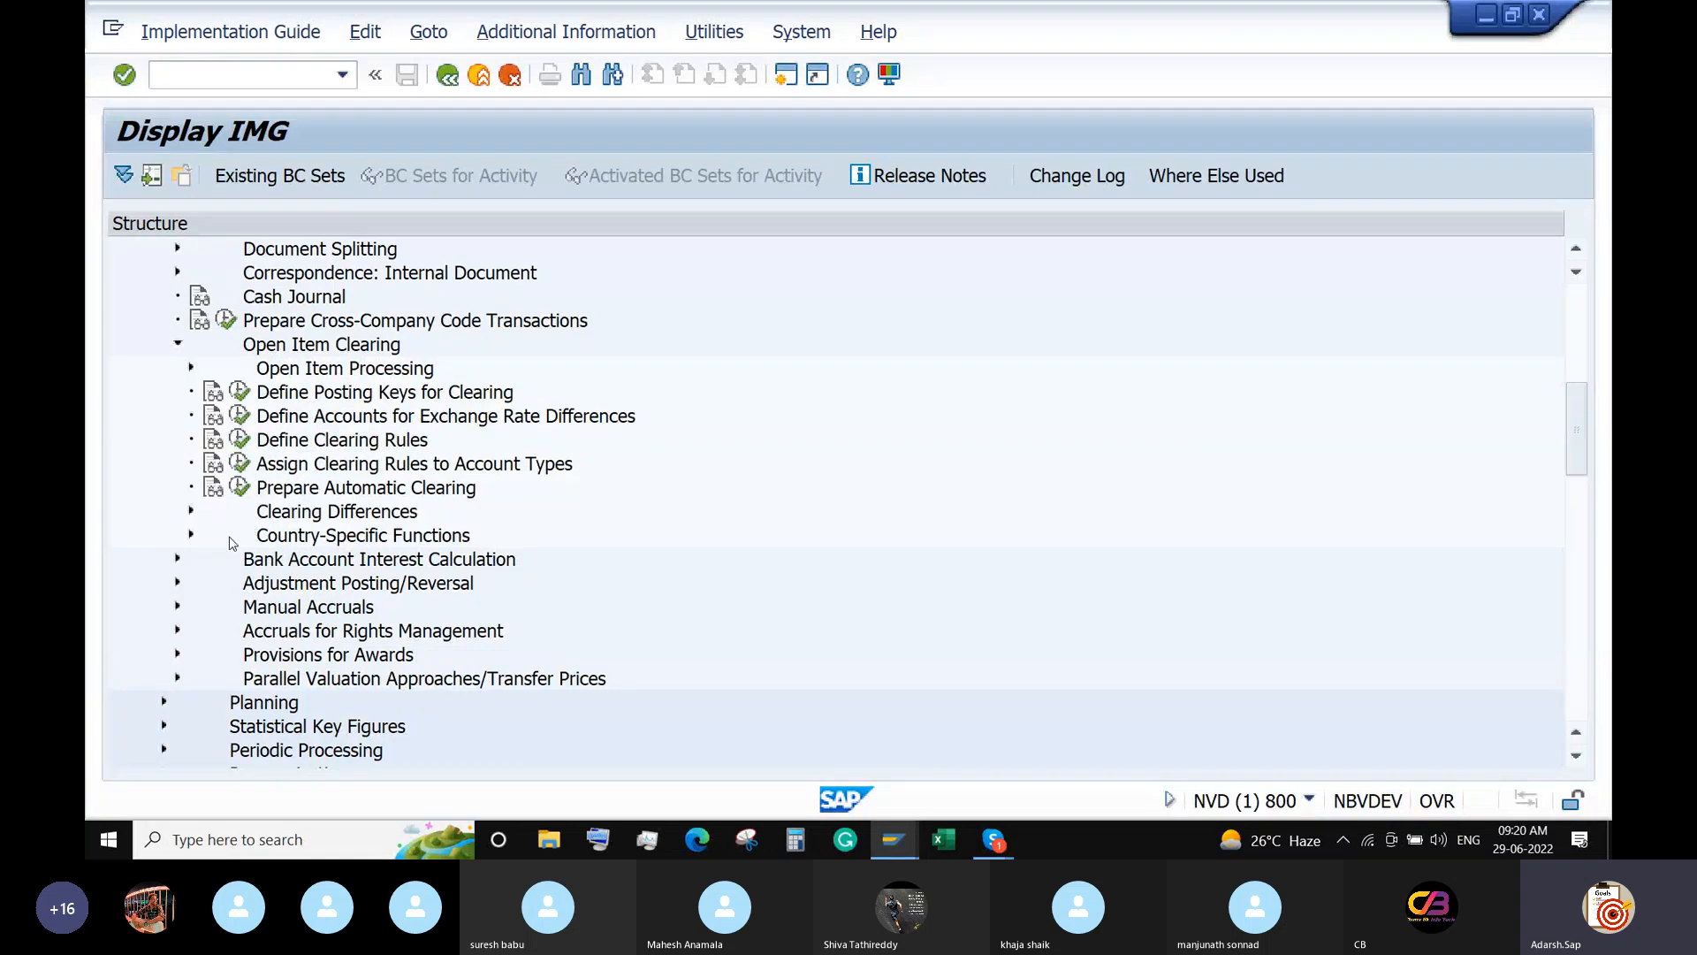
left_click(191, 511)
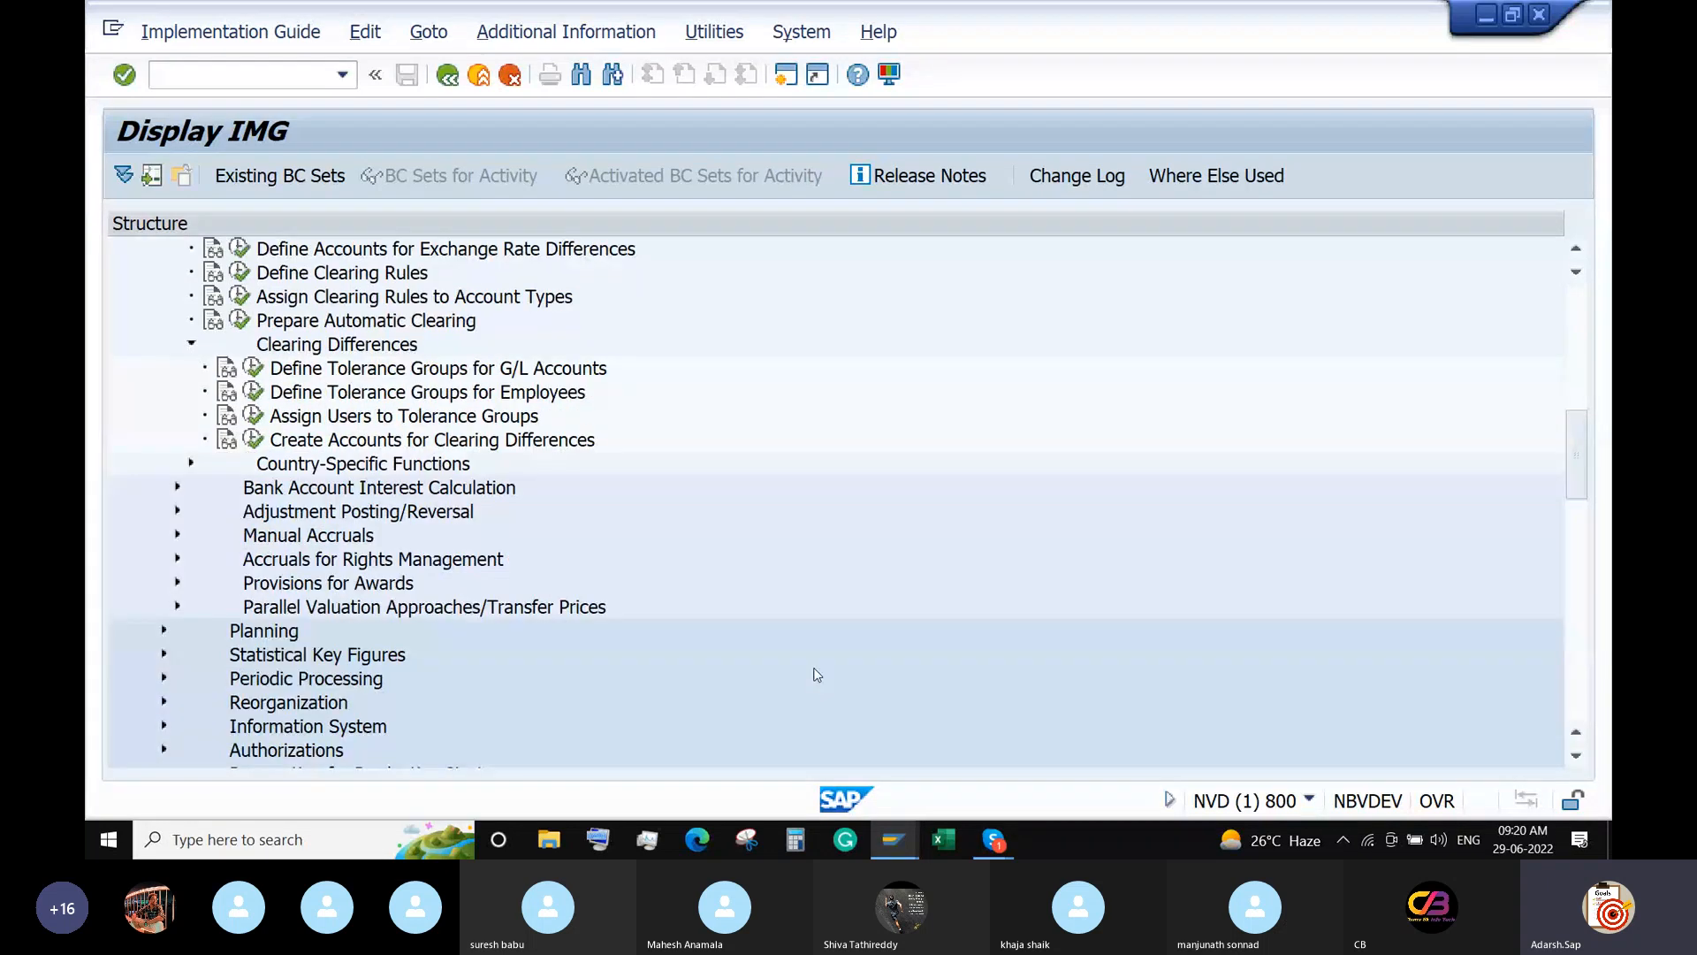
left_click(252, 368)
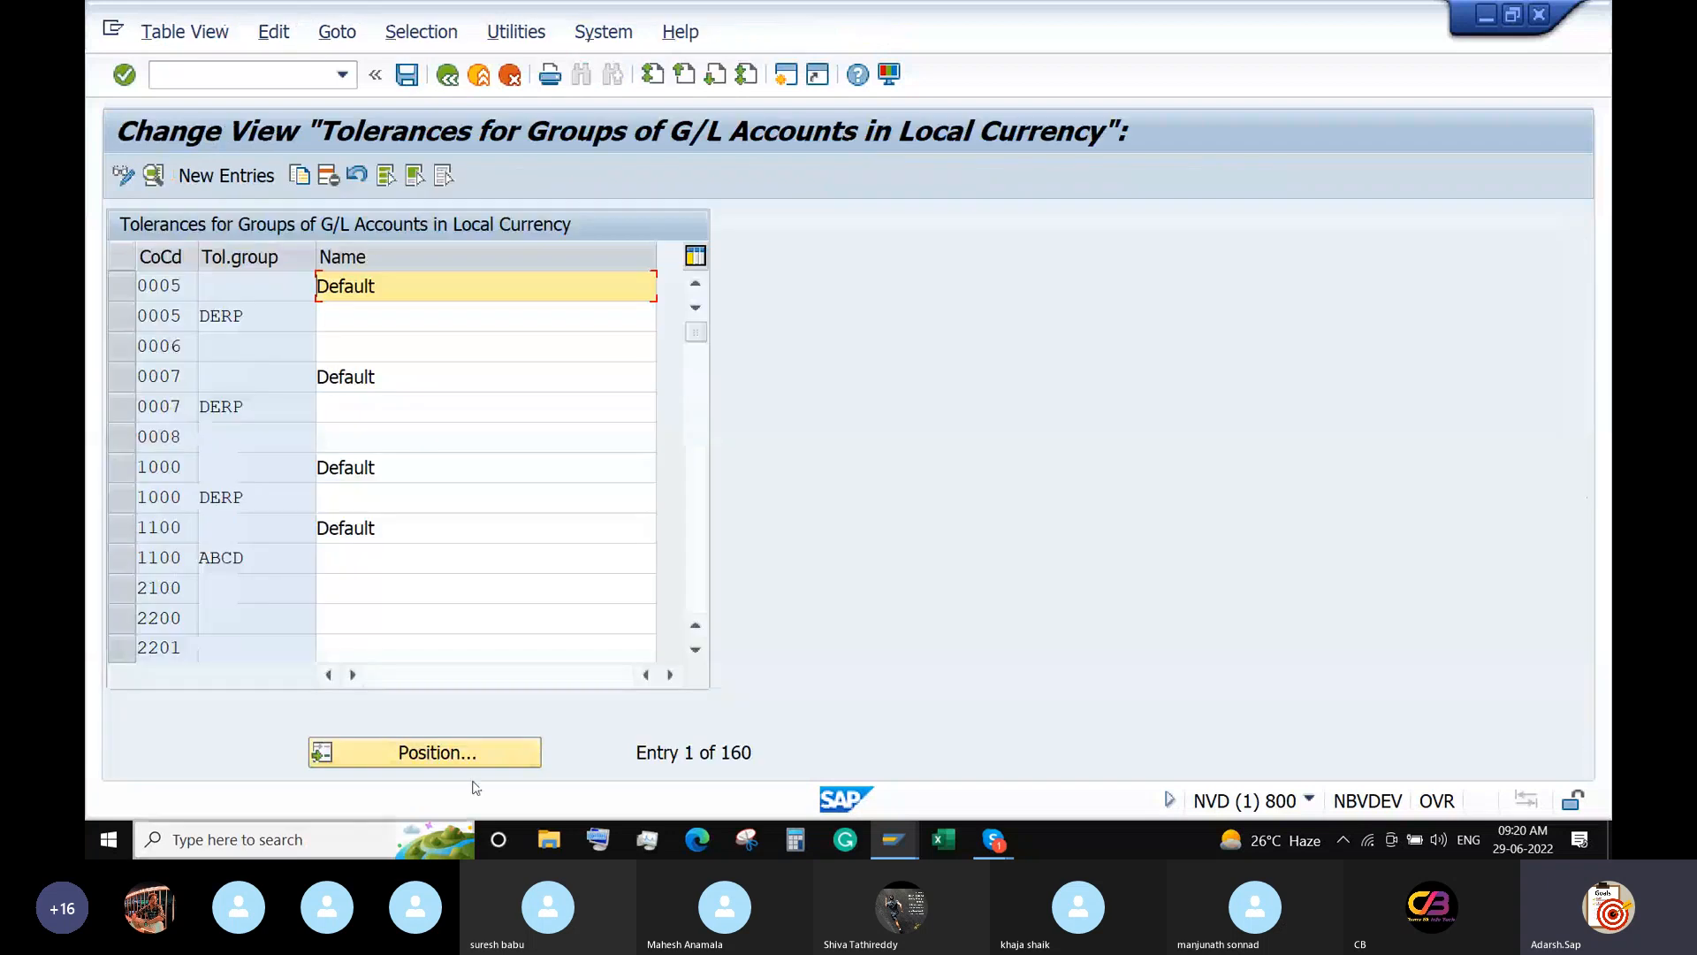
Locate company code ABCD's two G/L tolerance group entries and copy them.
left_click(472, 750)
type("ABCD")
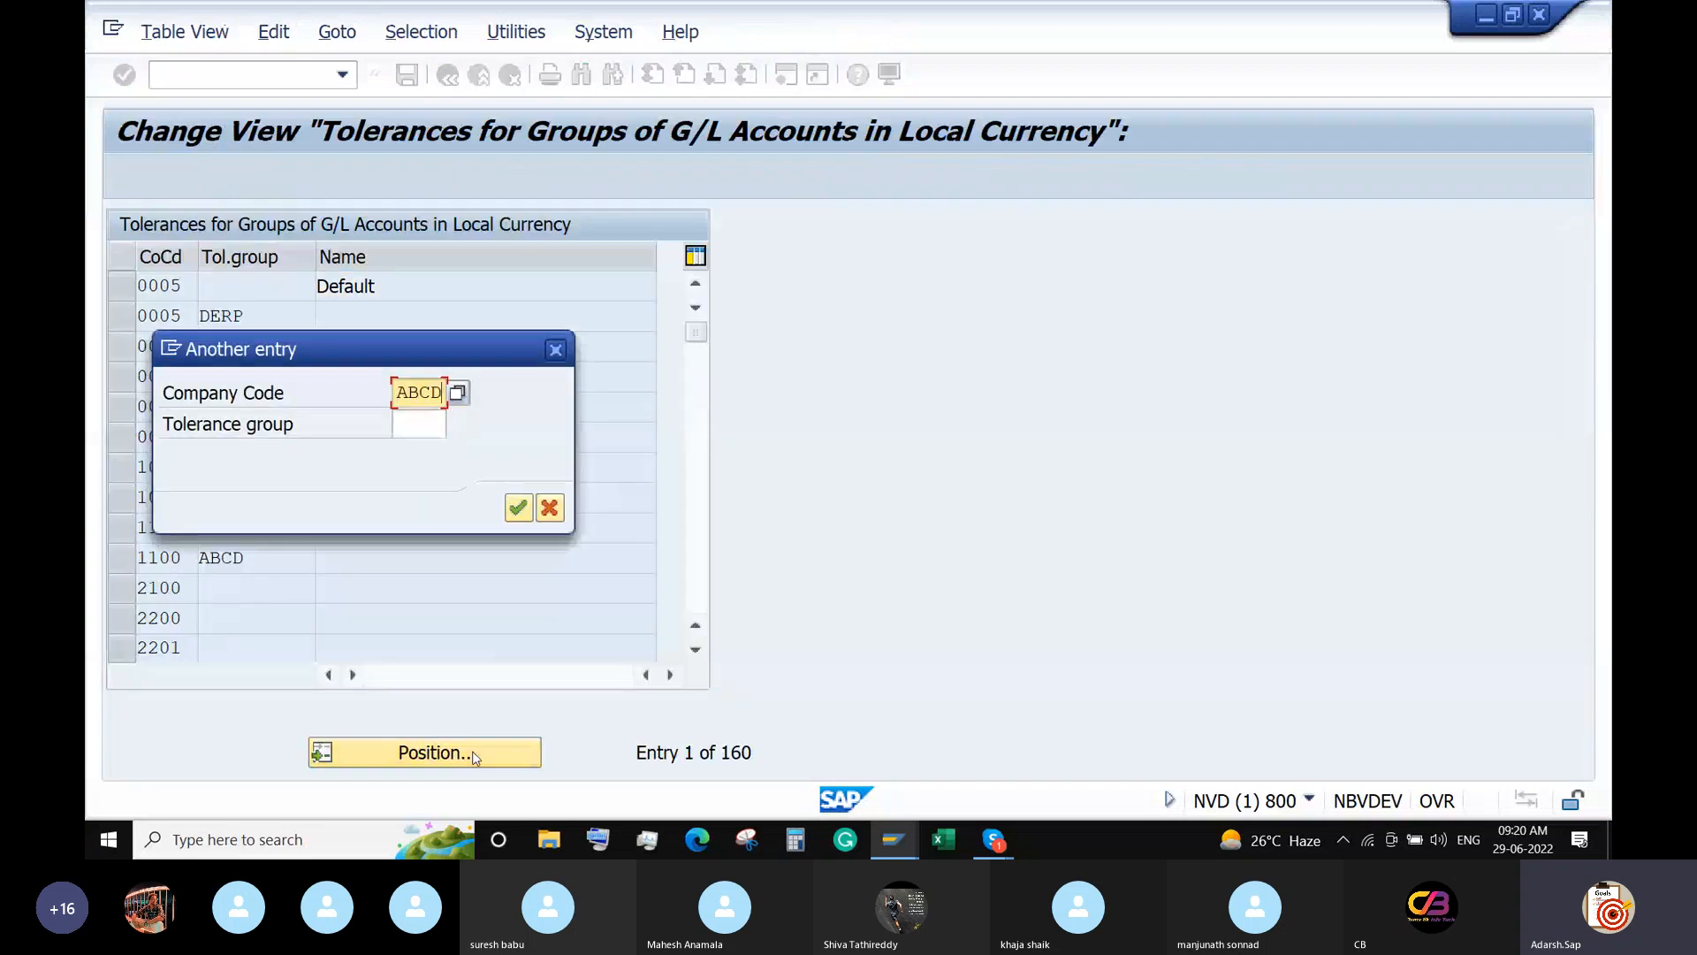
key("Return")
left_click(122, 285)
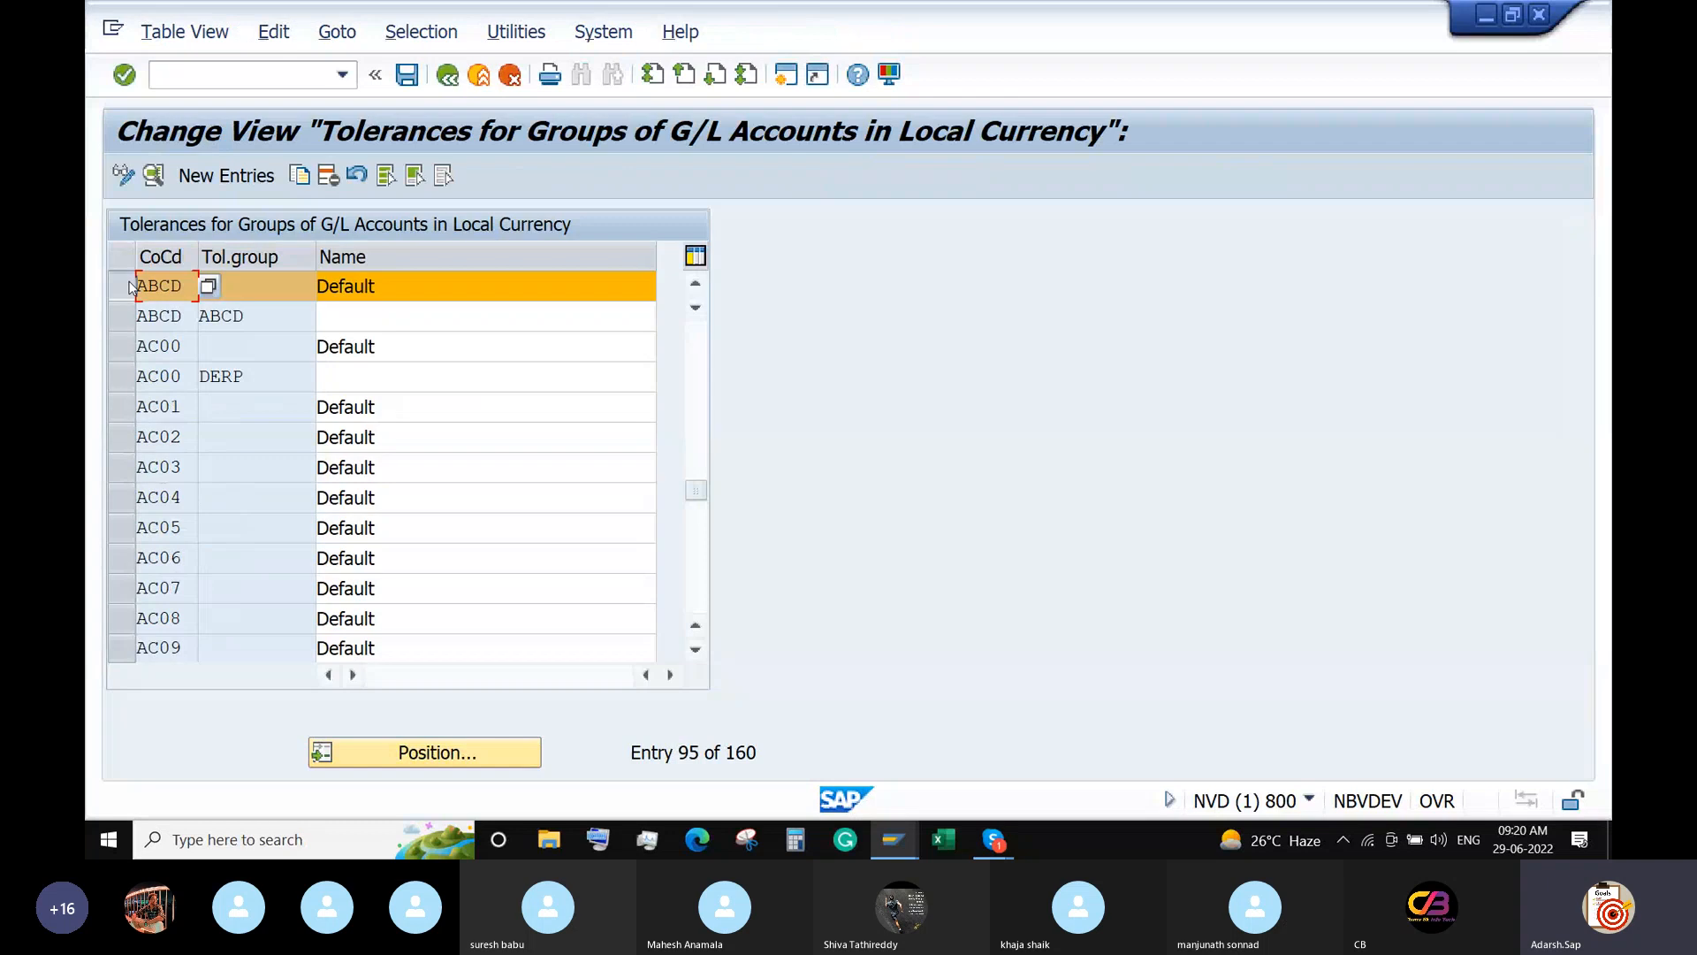
left_click(122, 316)
left_click(299, 175)
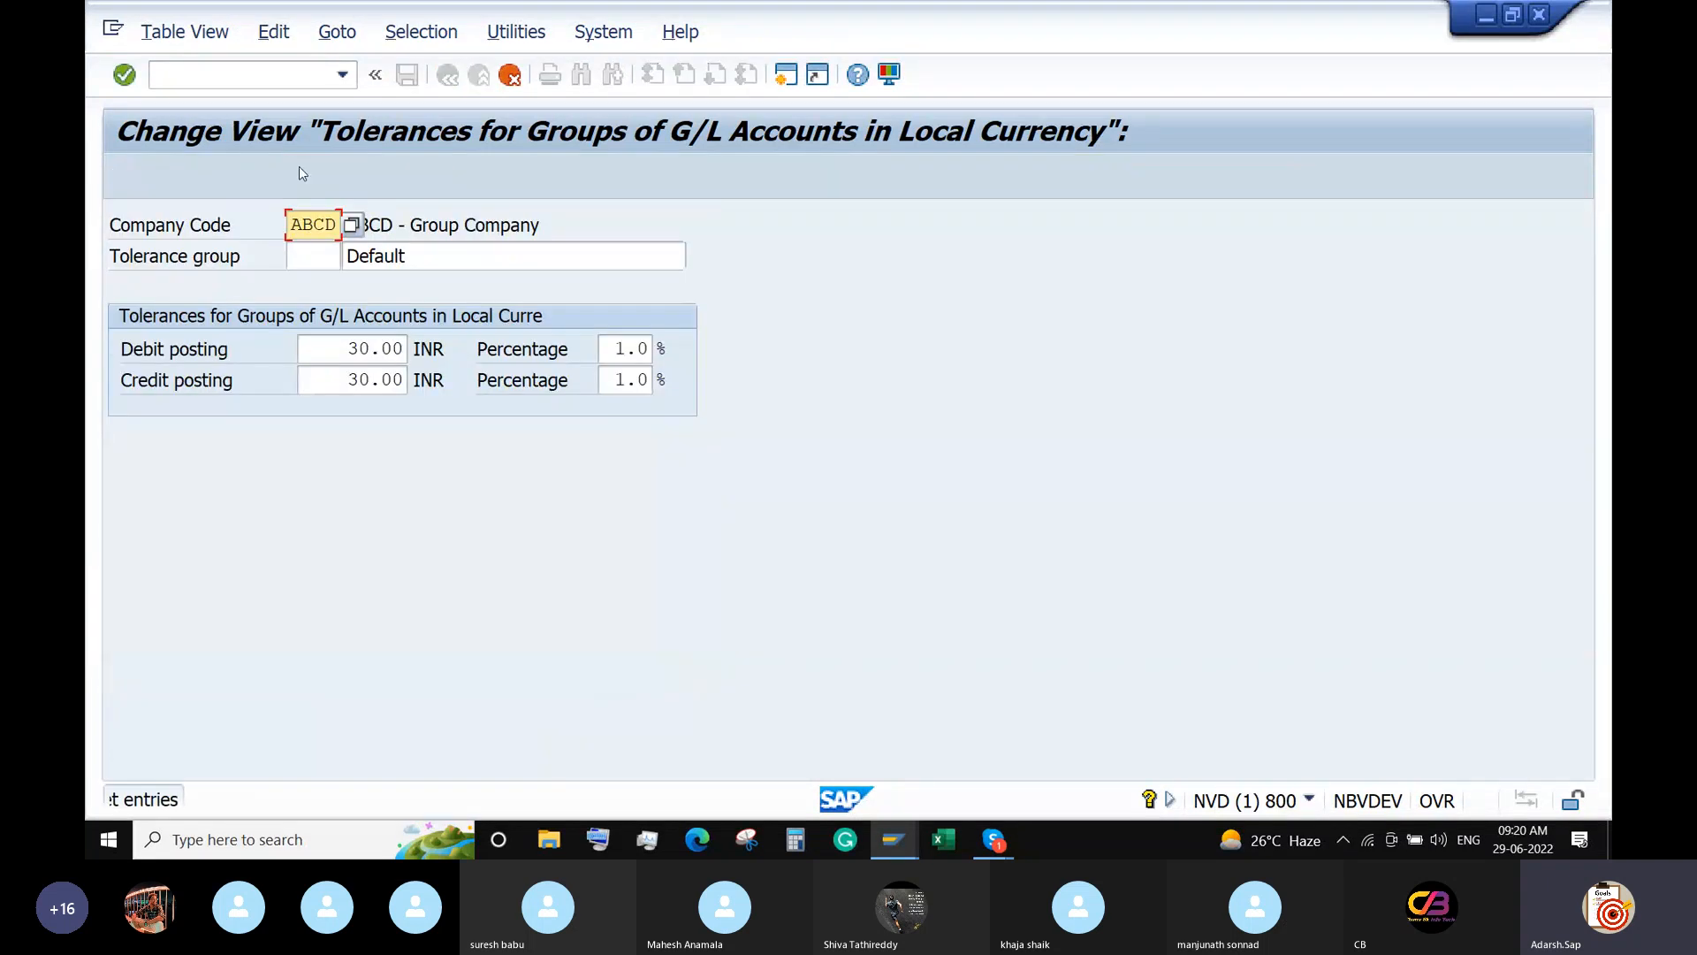
Change the company code of both copied entries to 6688.
key("ctrl+a")
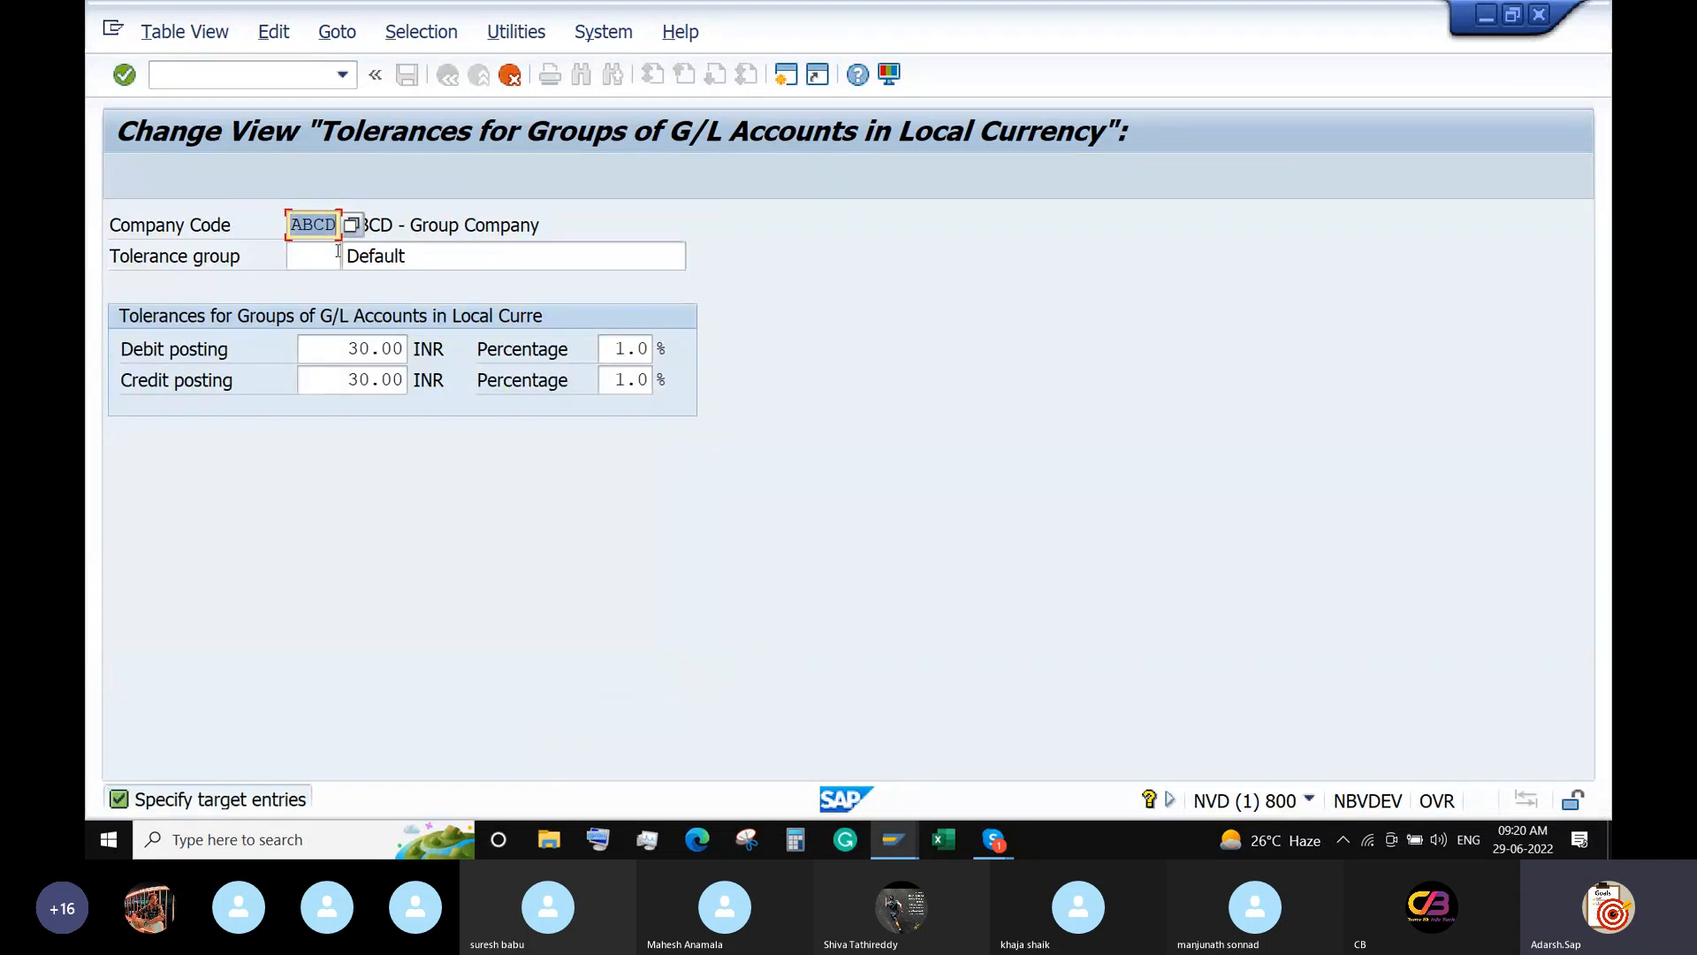
type("6688")
key("Return")
key("ctrl+a")
type("6")
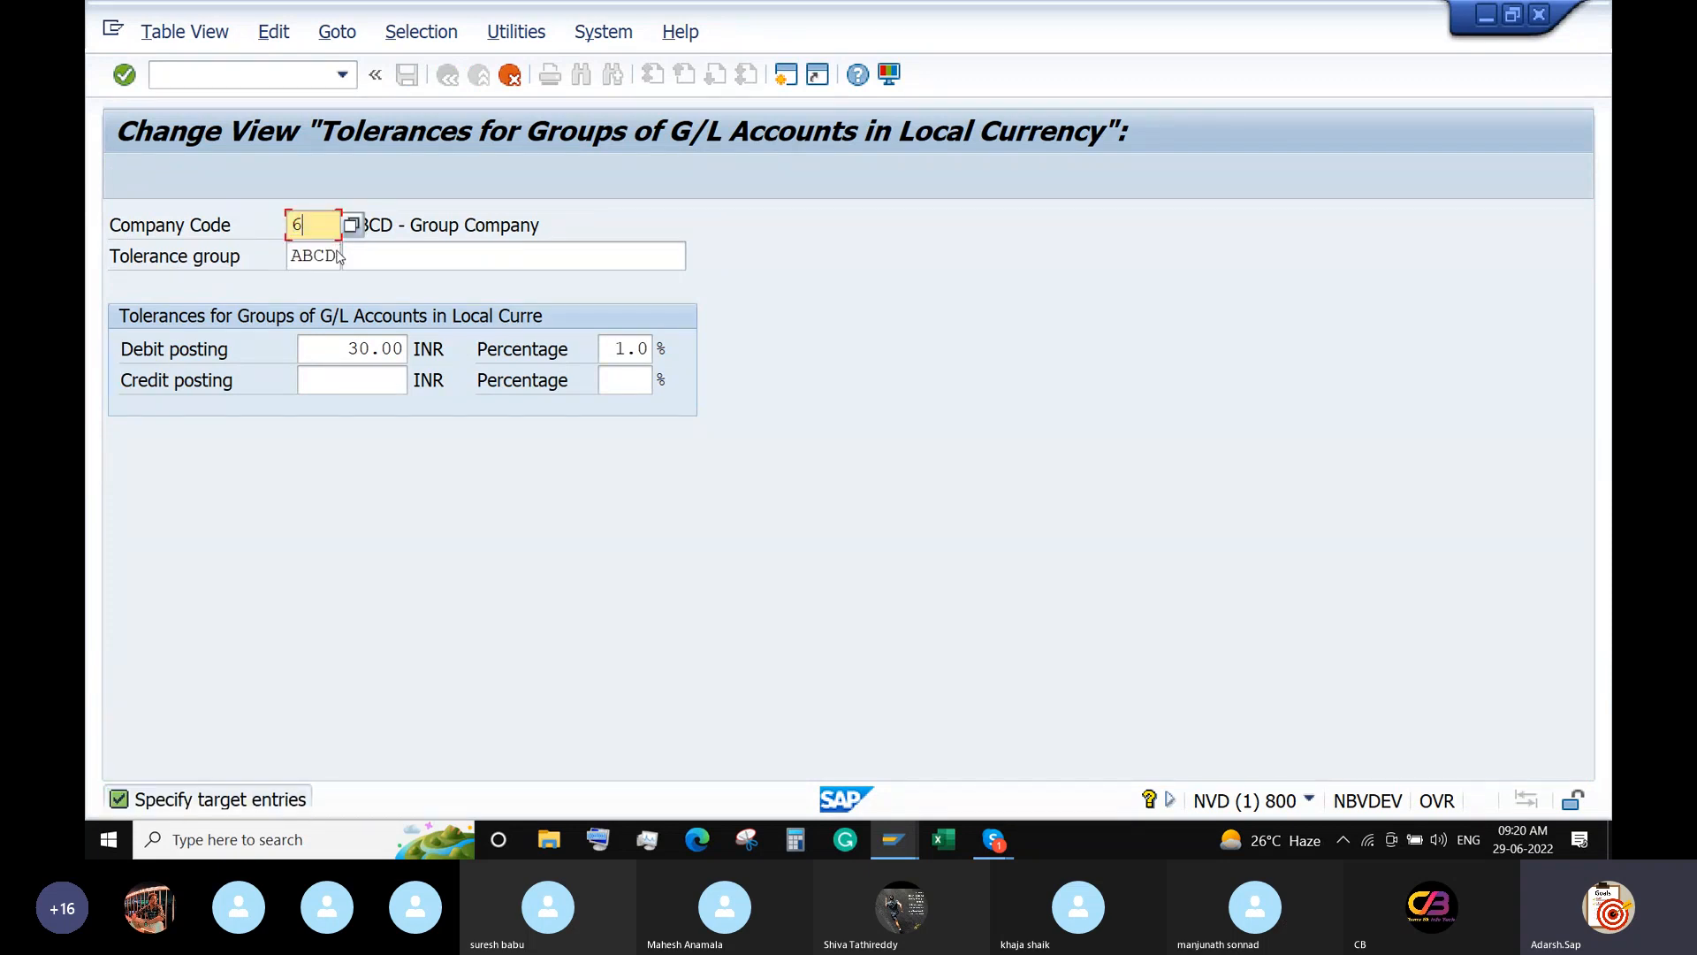
type("688")
key("Return")
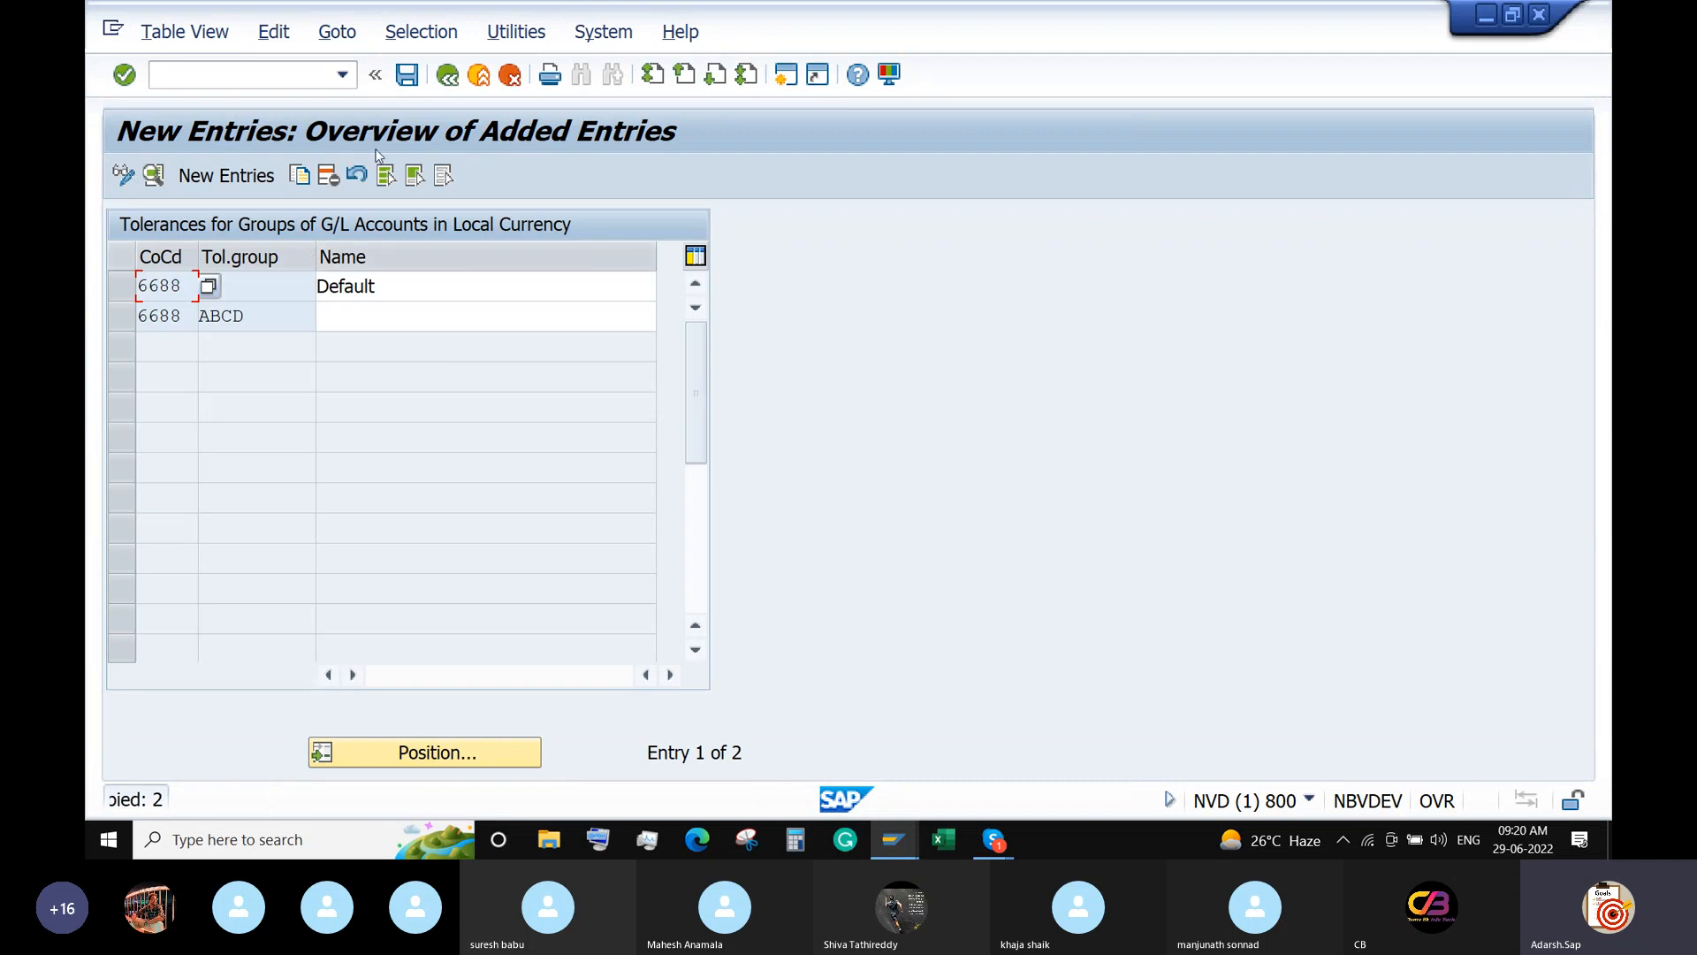
Save the copies under the customizing request and return to the IMG structure.
left_click(412, 75)
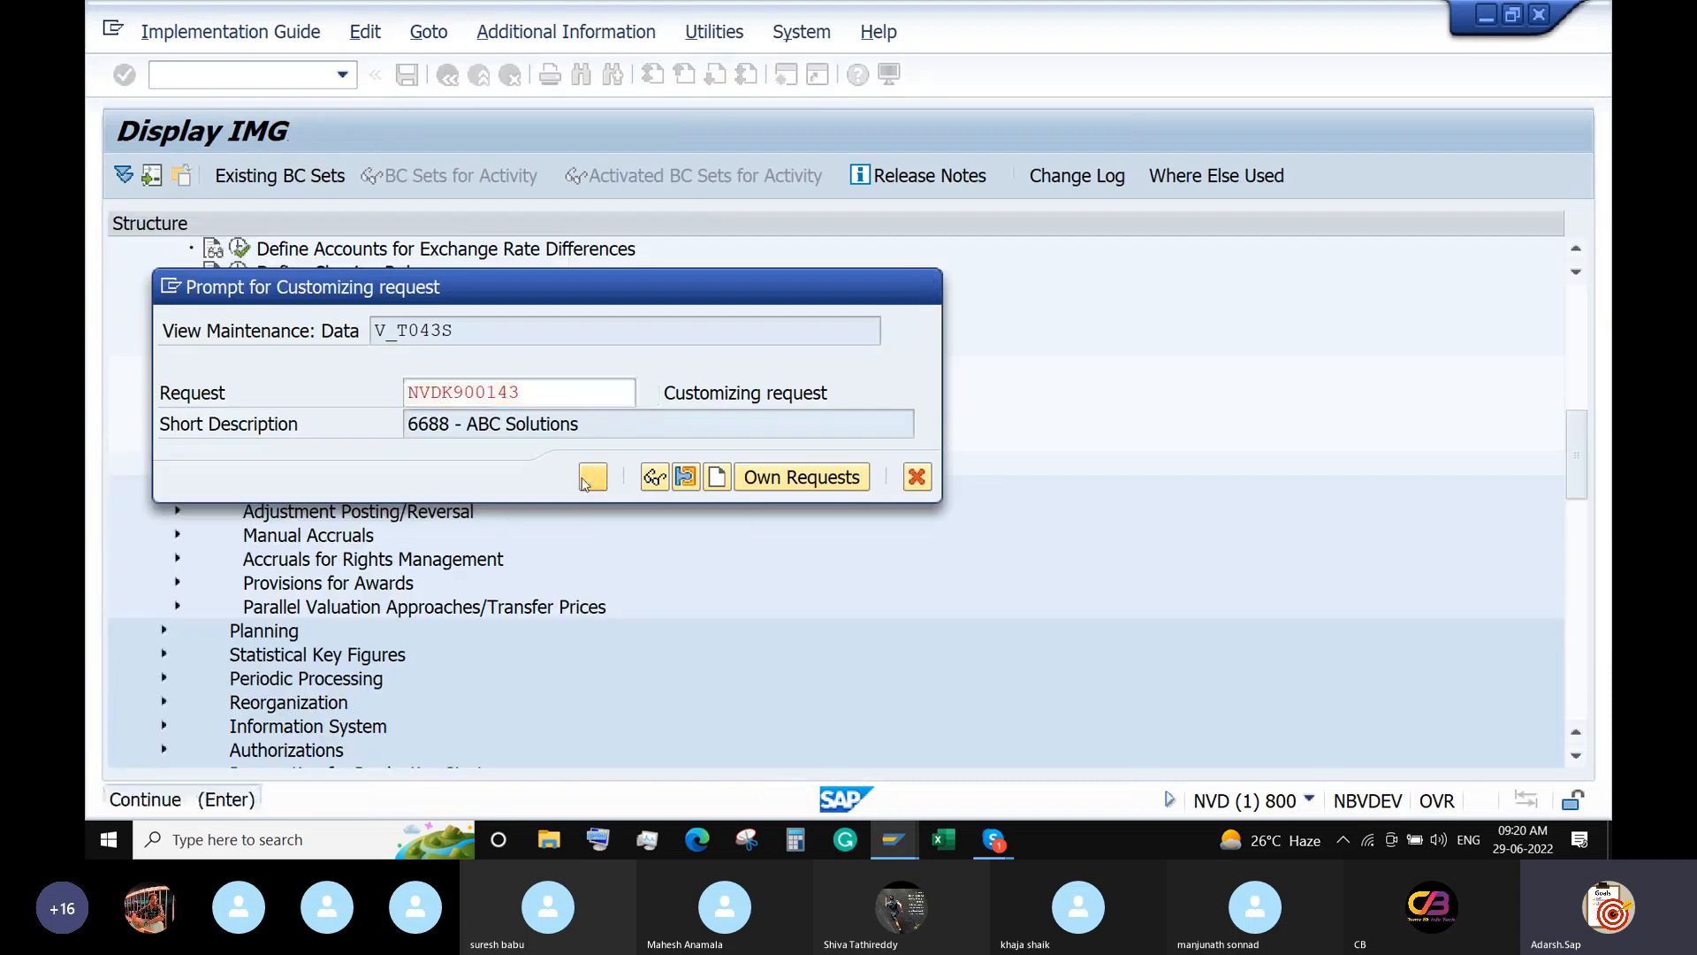
left_click(590, 477)
left_click(448, 76)
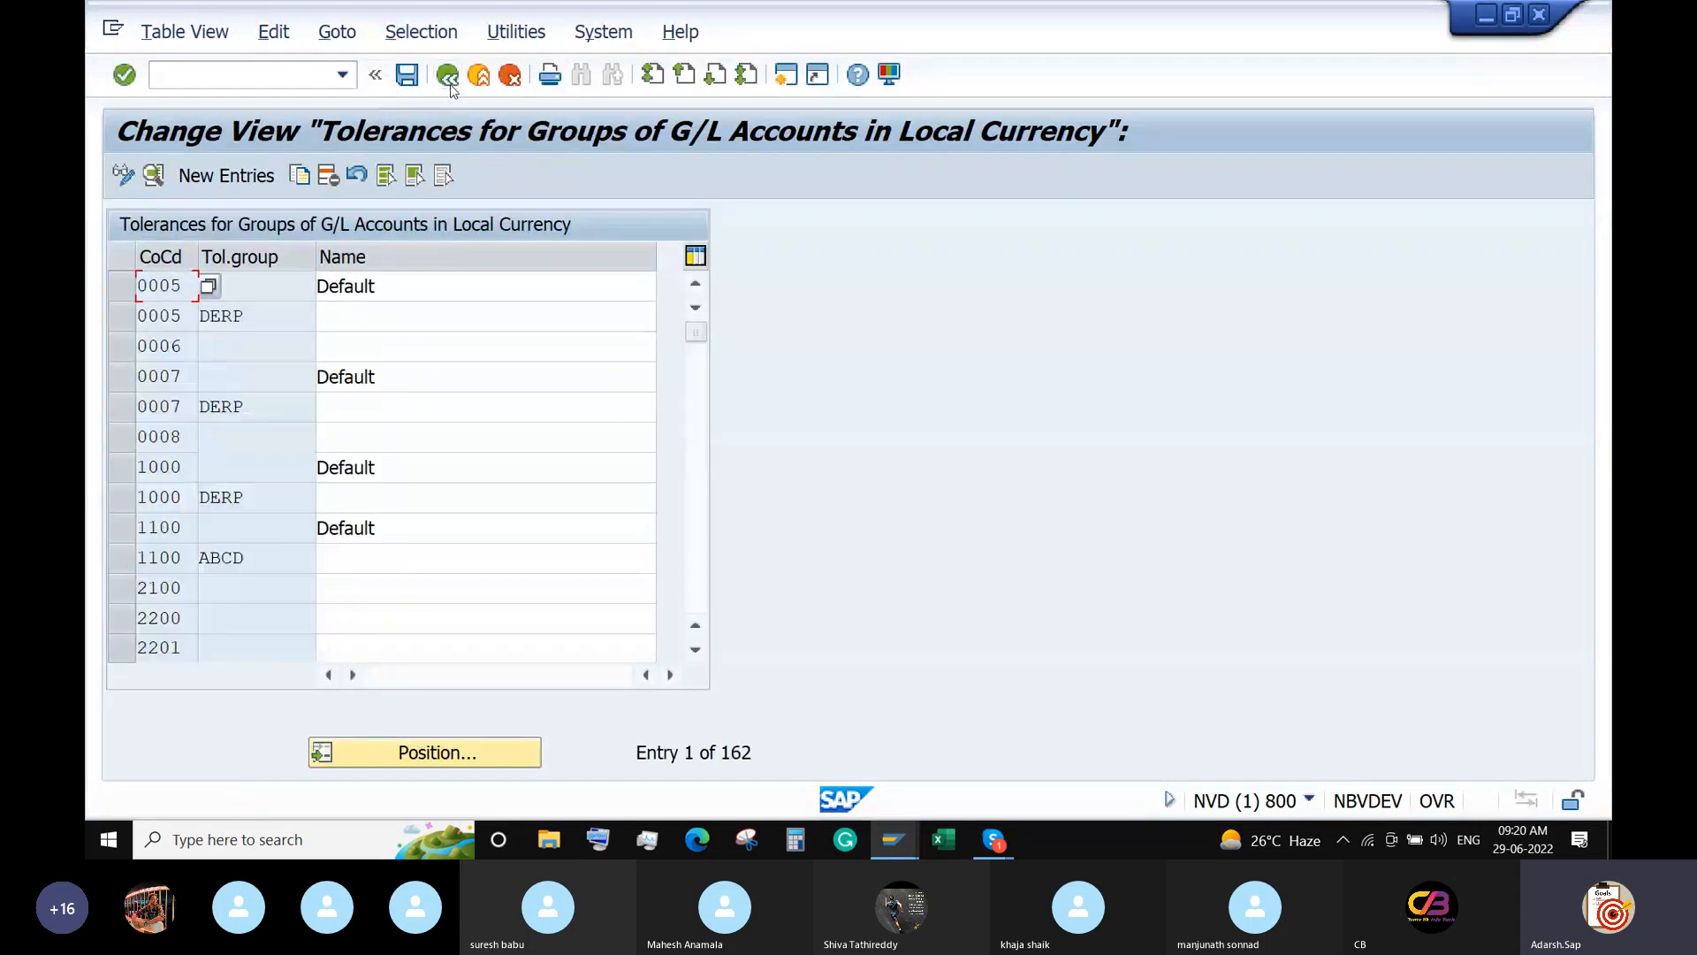
left_click(447, 75)
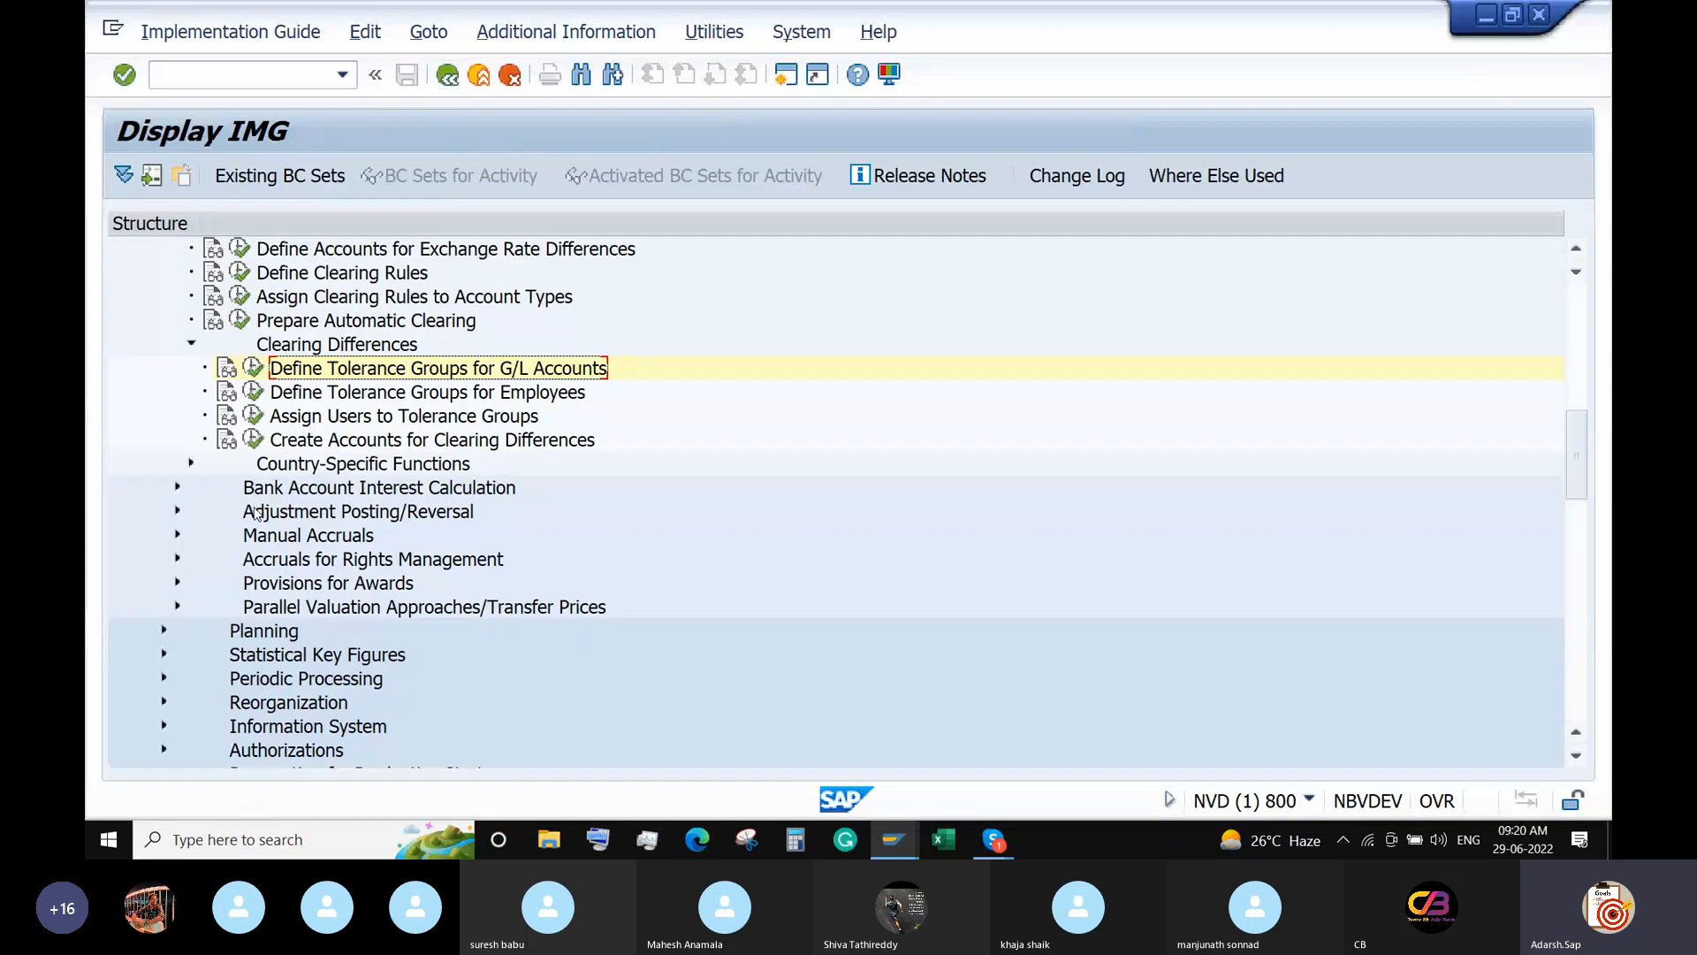
In Define Tolerance Groups for Employees, copy the ABCD / ABCD entry.
left_click(253, 415)
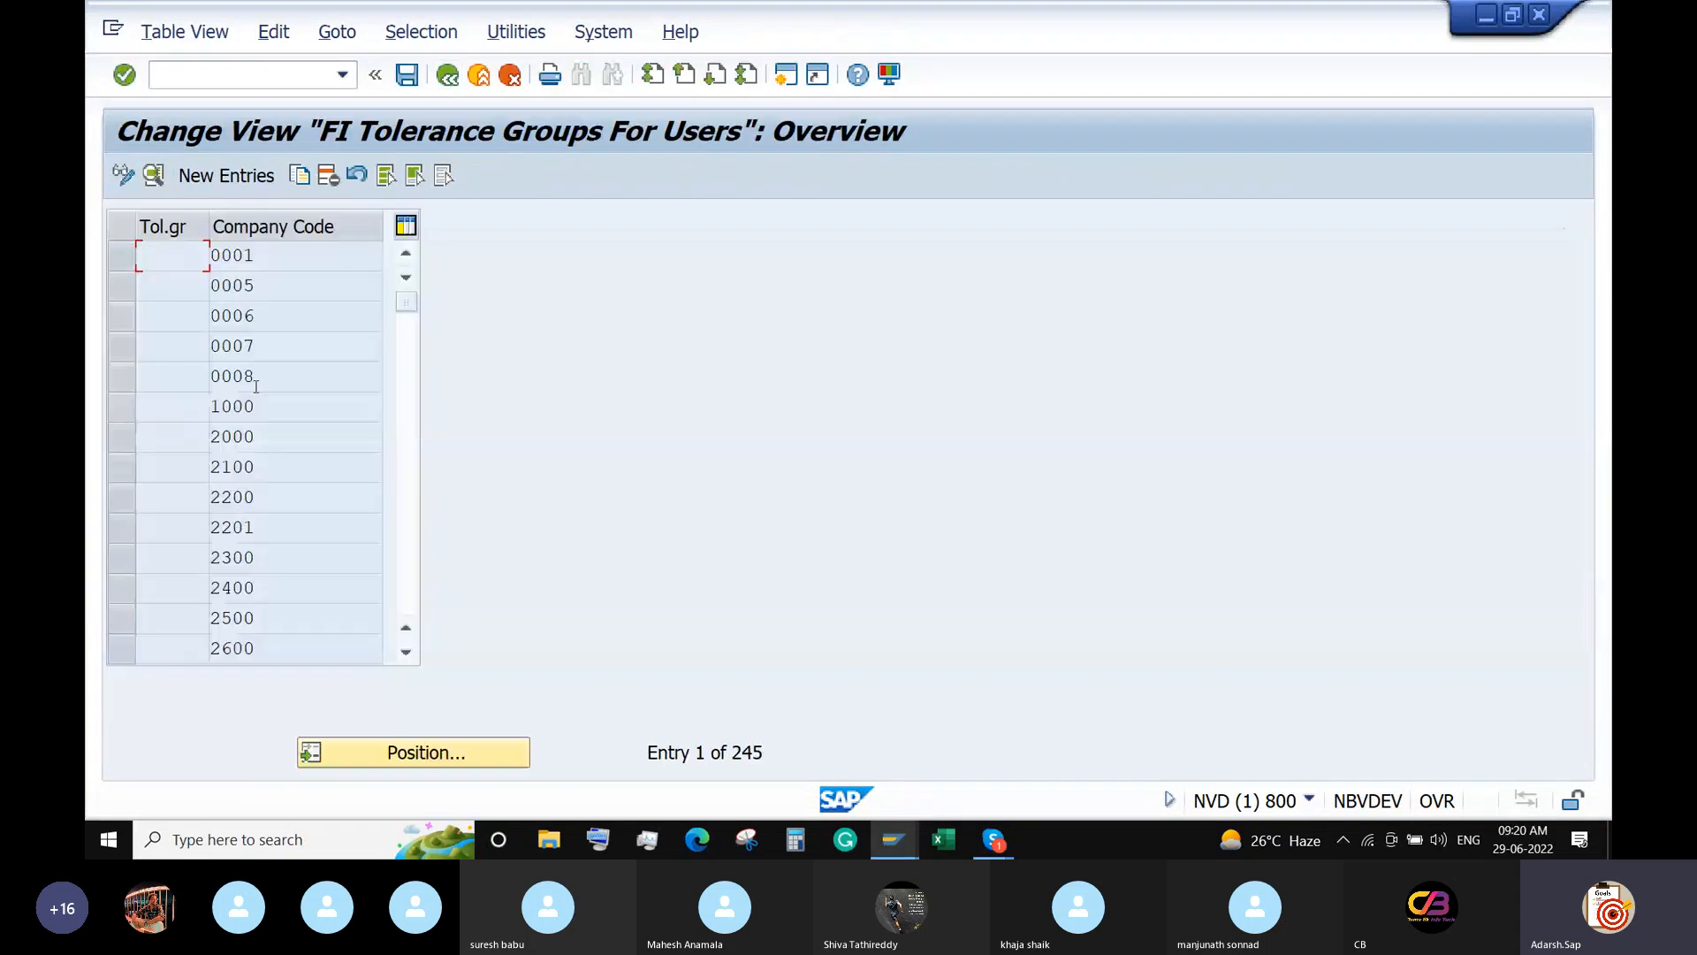
left_click(444, 762)
type("ABCD")
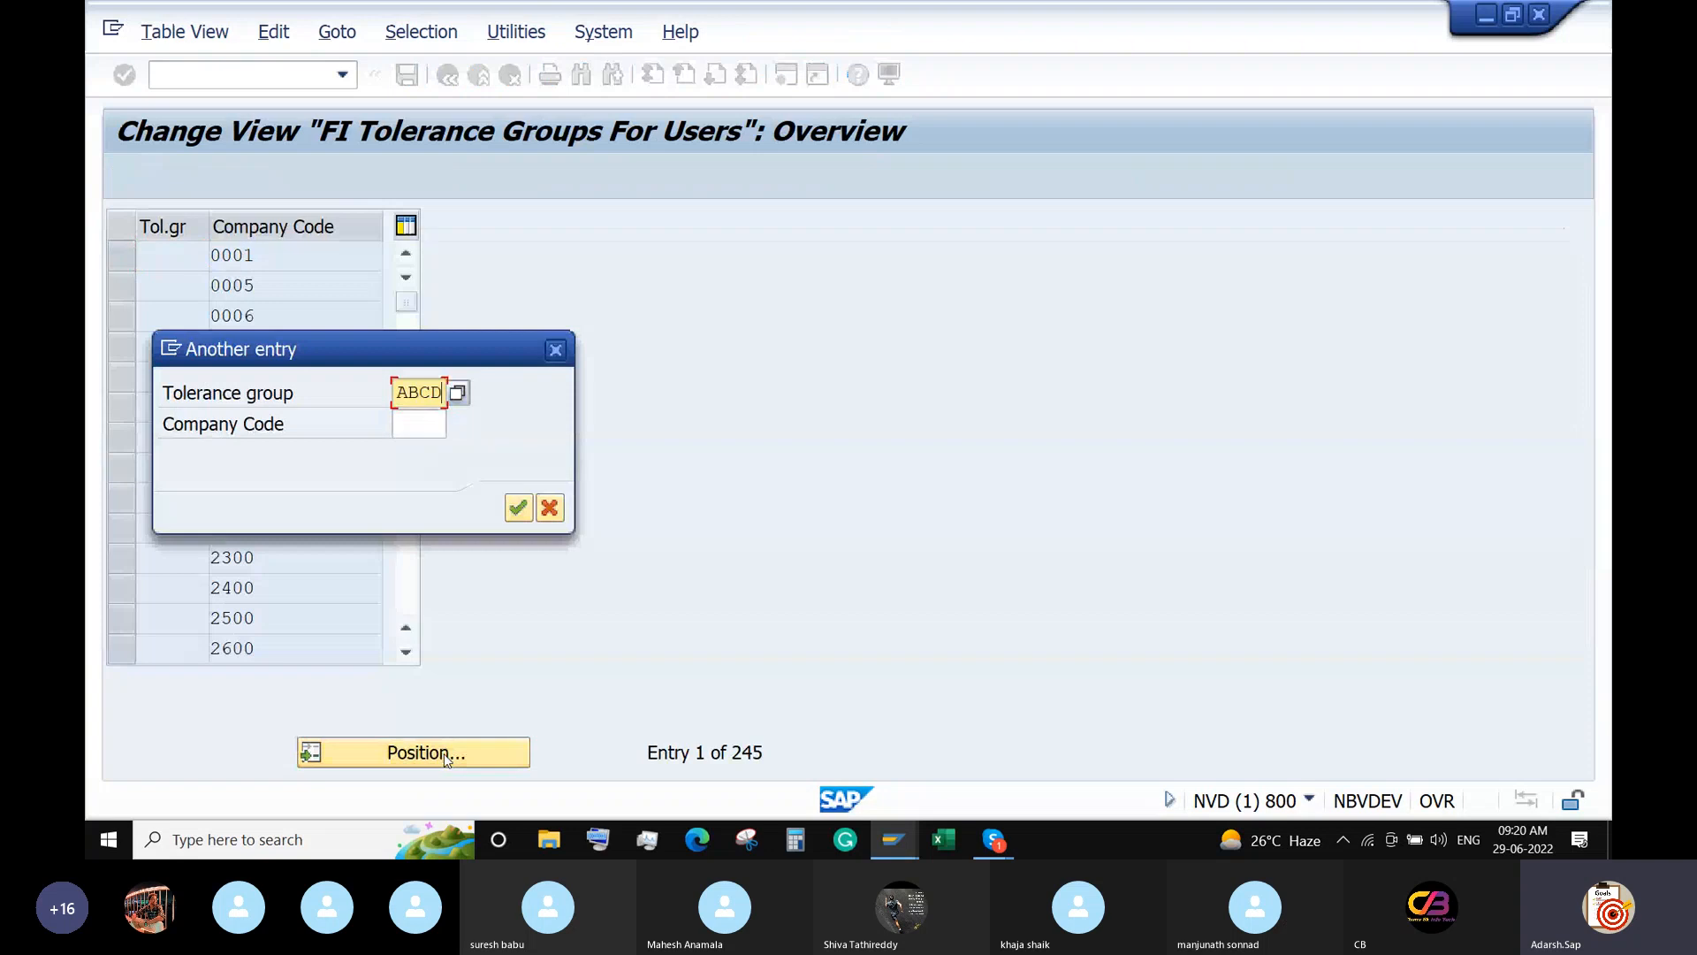
key("Return")
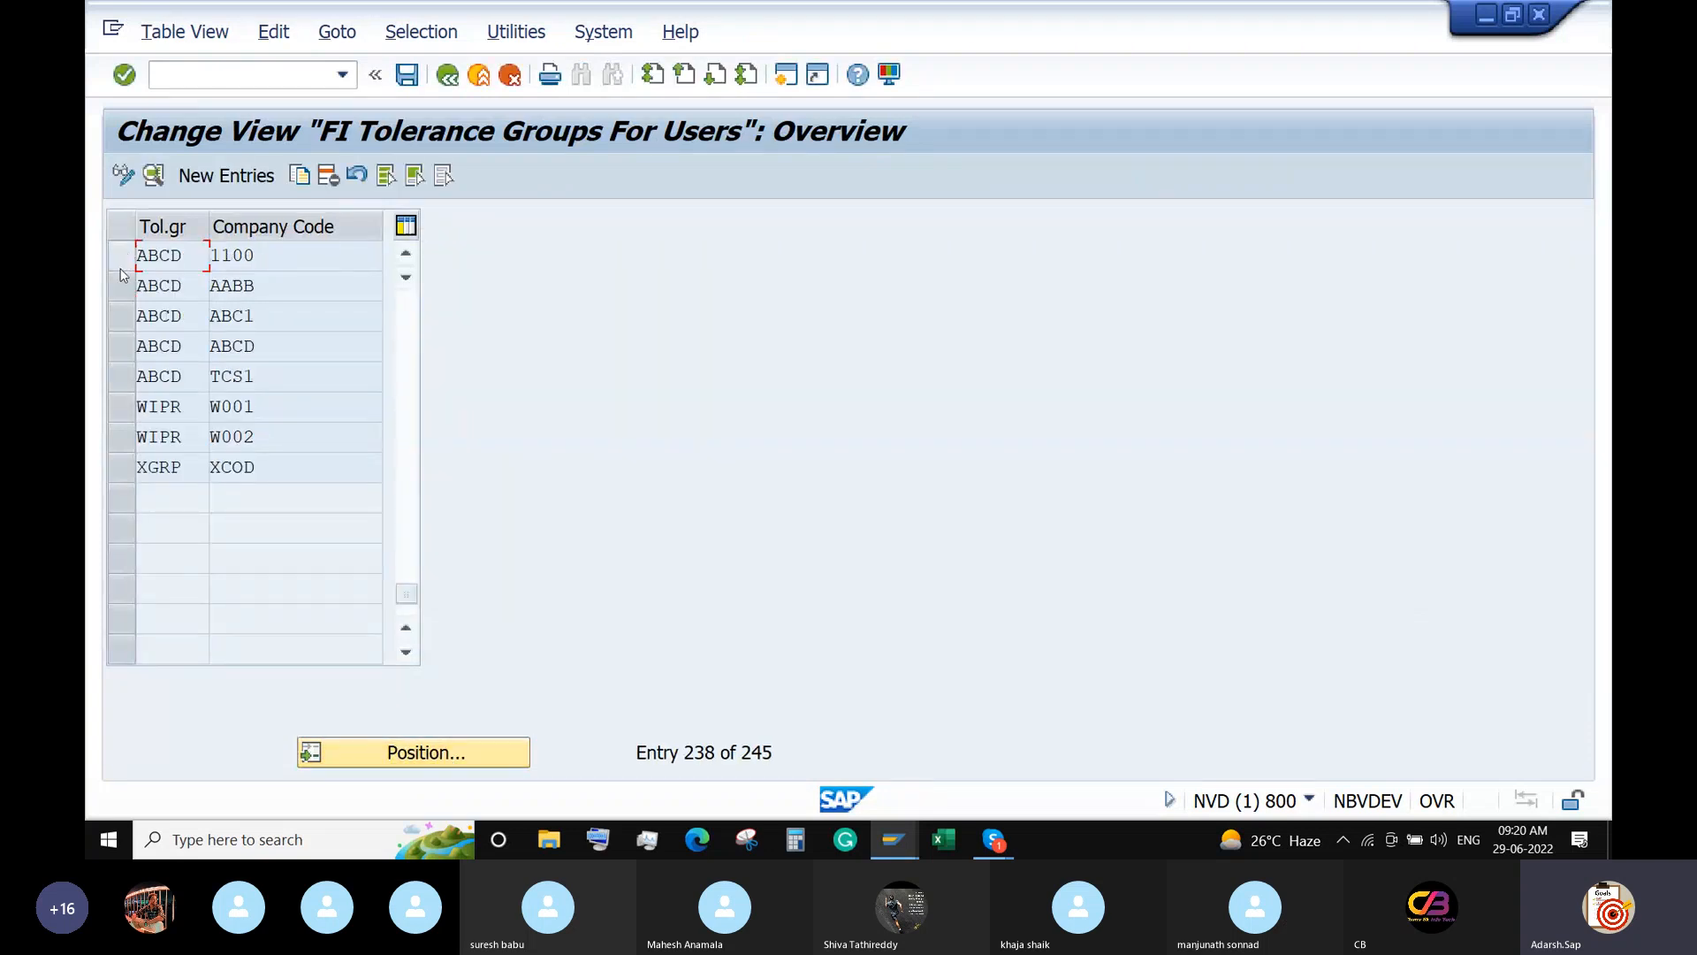
left_click(119, 286)
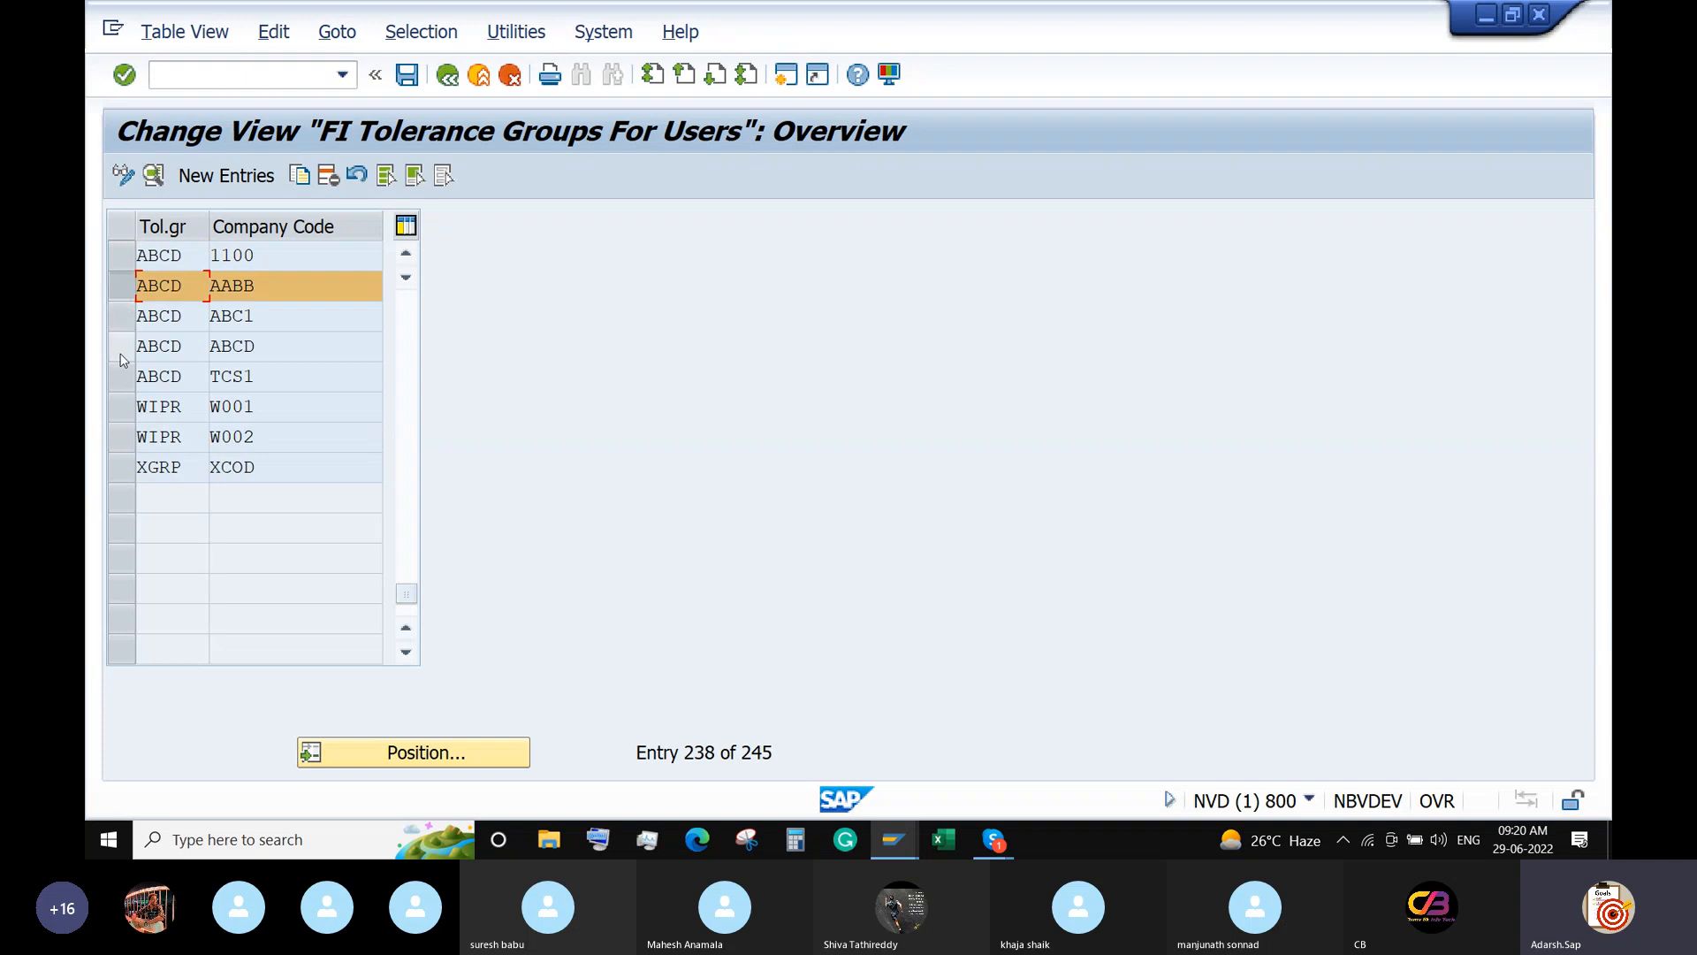
left_click(122, 347)
left_click(130, 288)
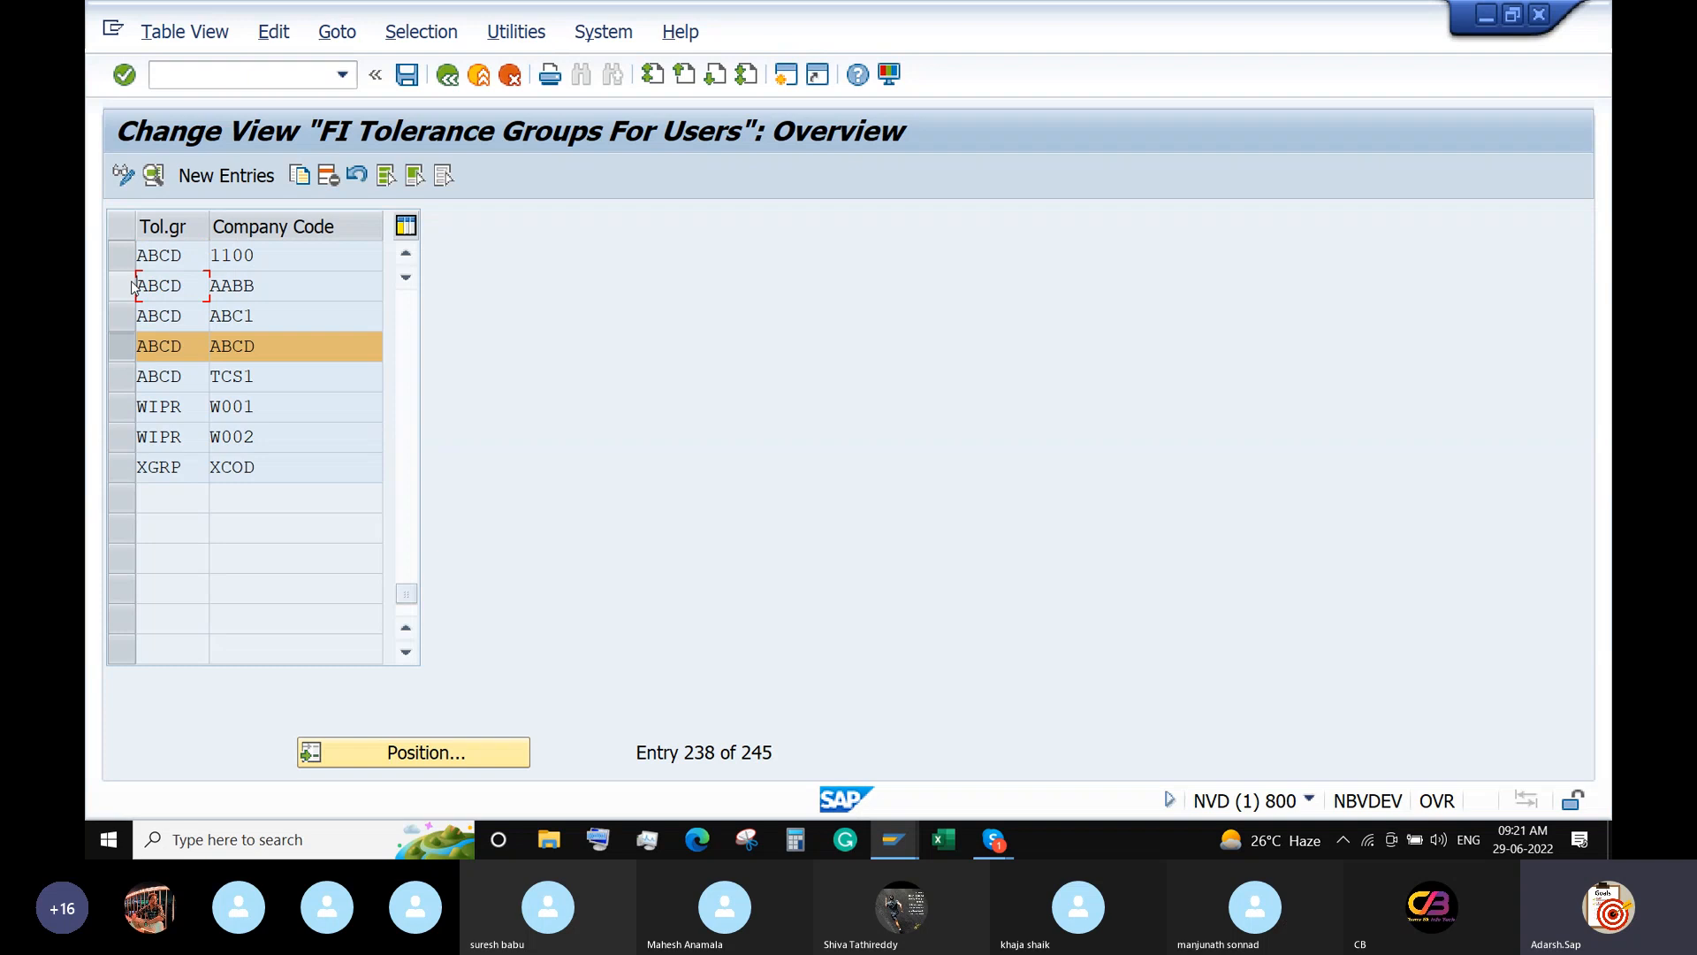
left_click(301, 174)
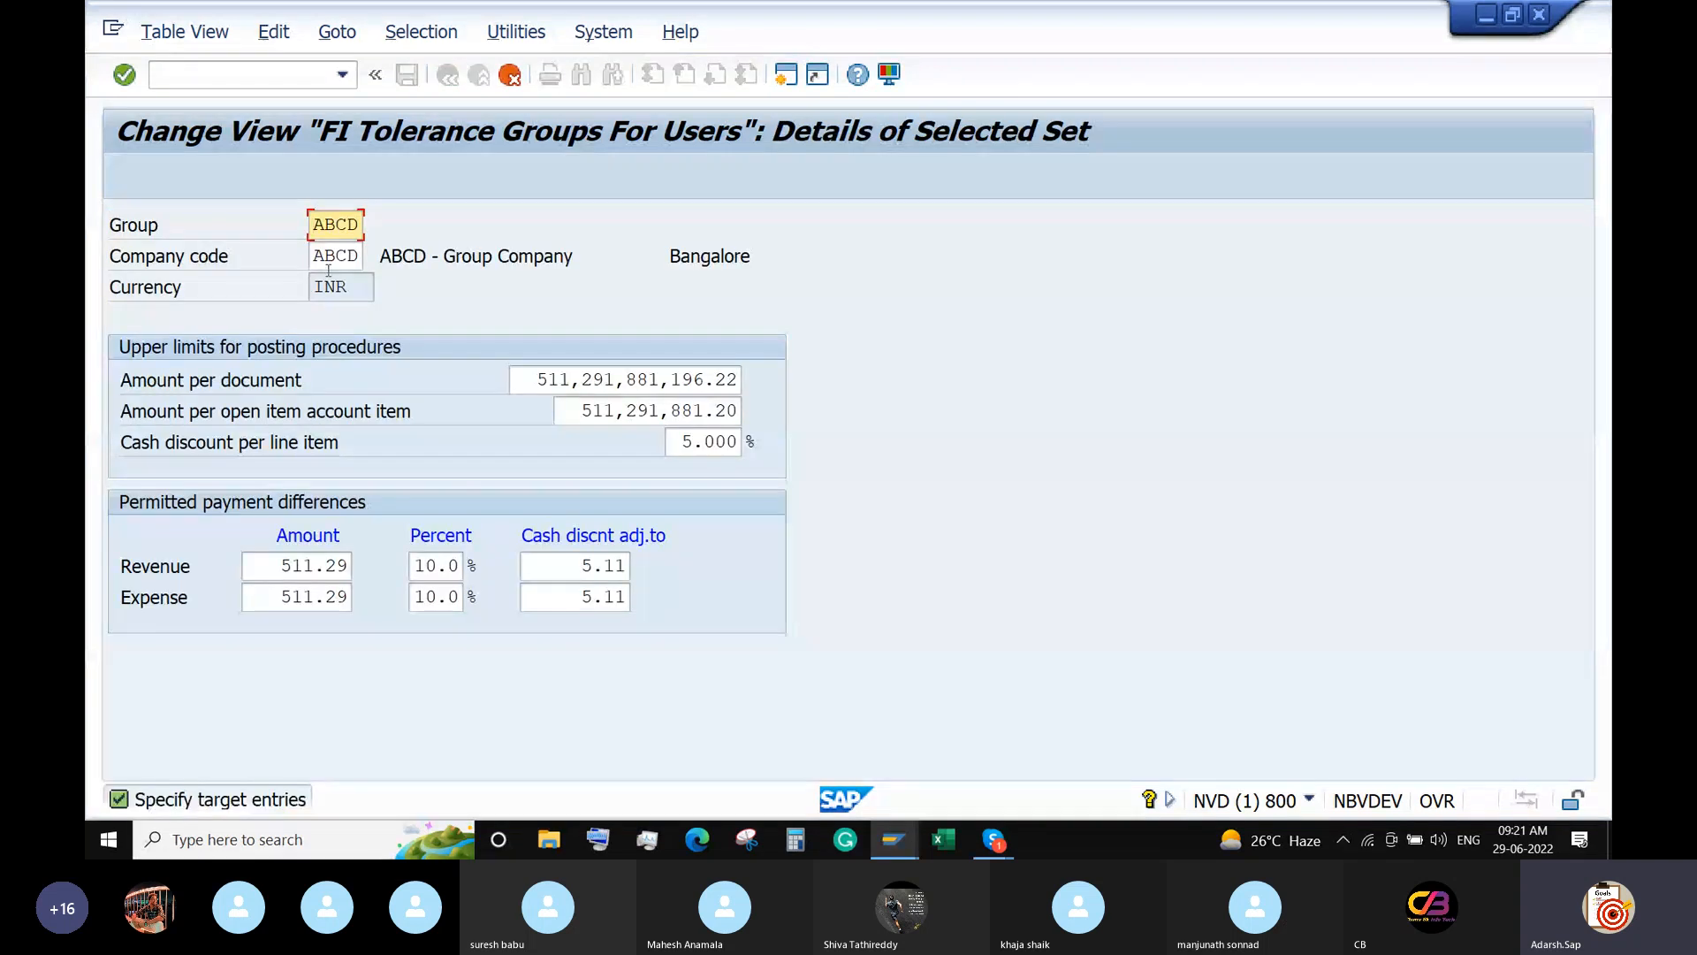
Set the copy's company code to 6688, save it with the customizing request, and return to the IMG.
left_click(340, 257)
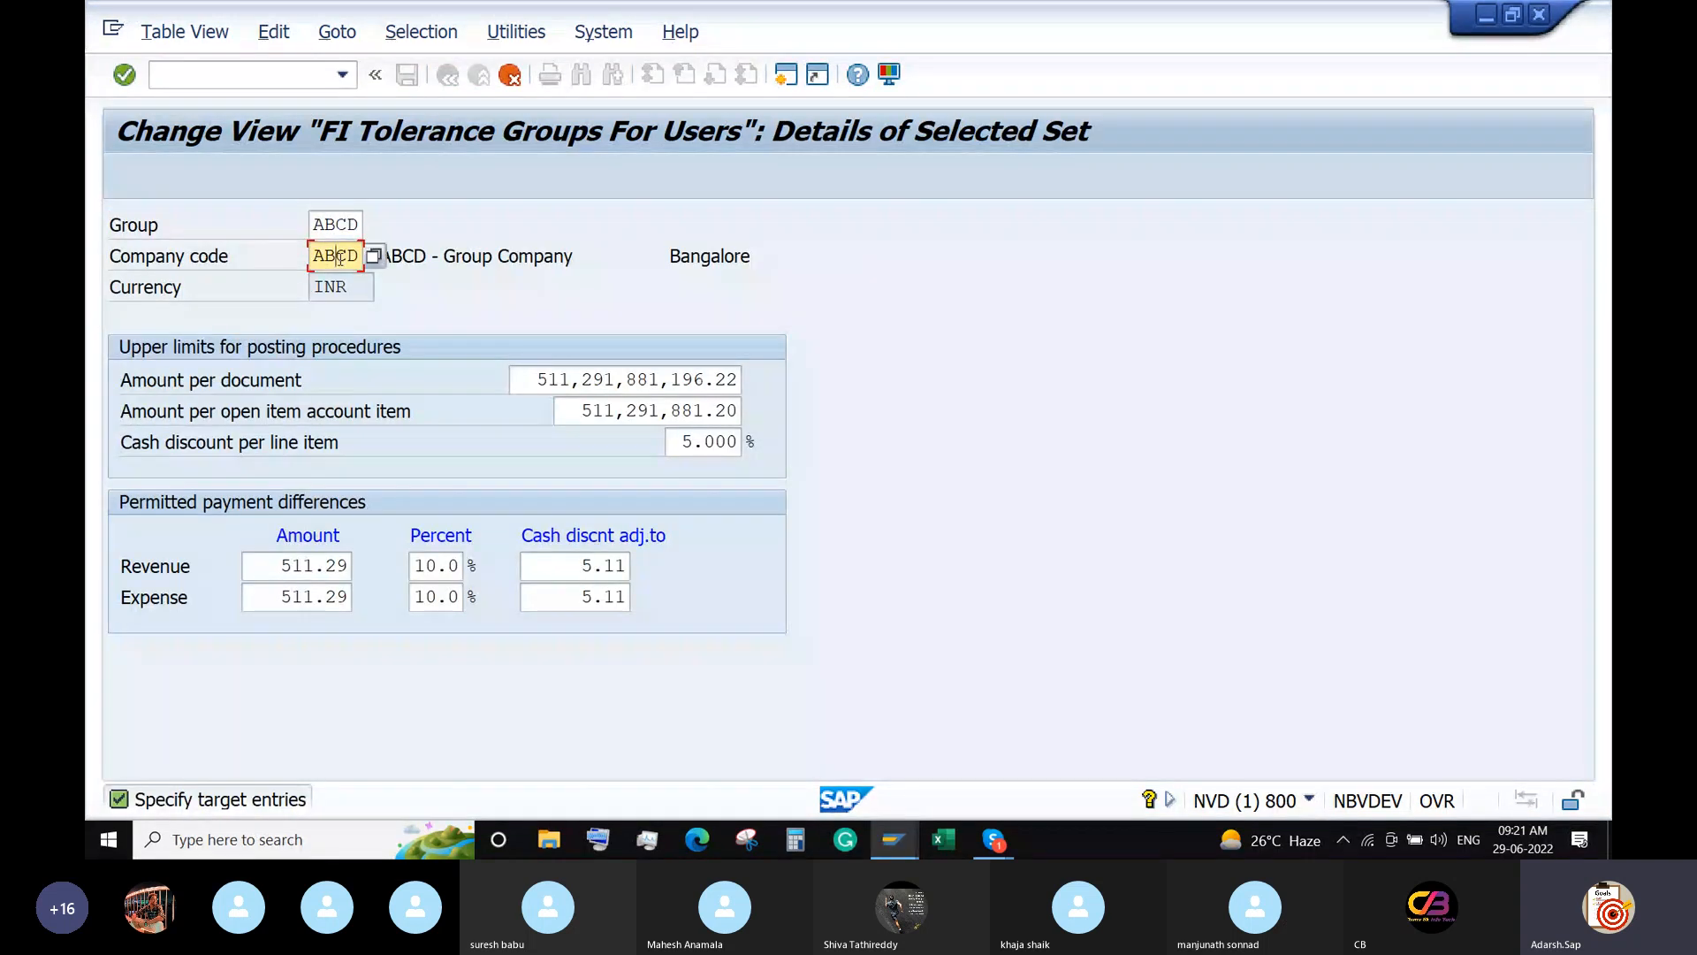
type("6688")
key("Return")
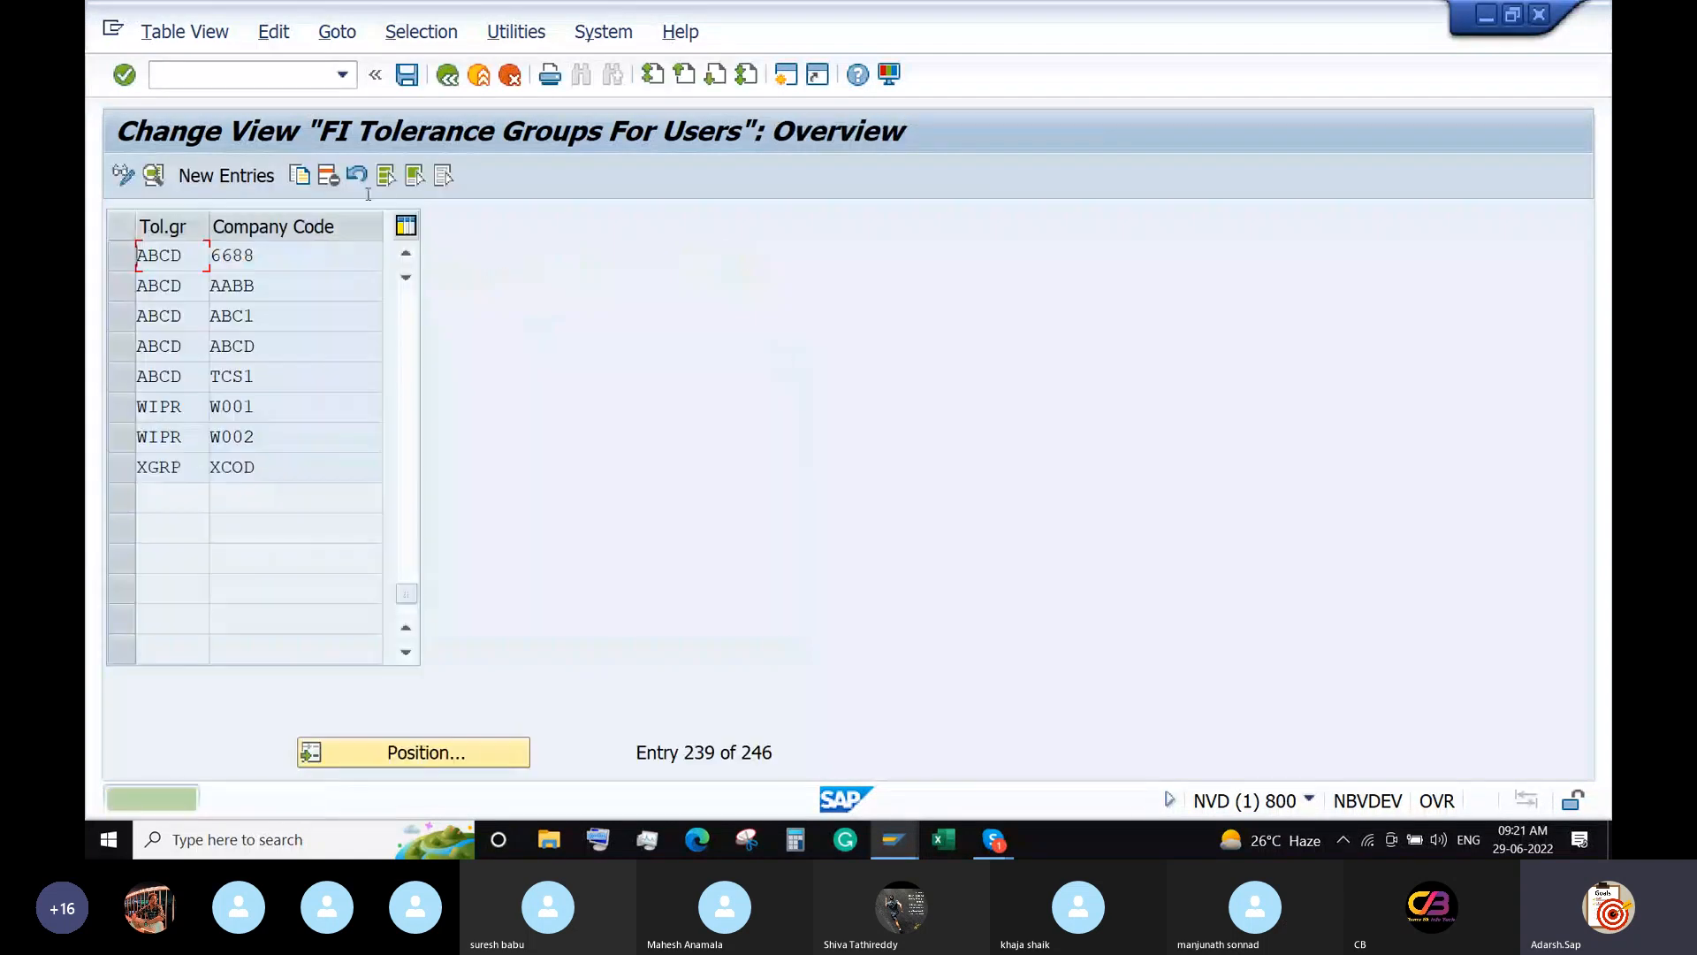
key("ctrl+s")
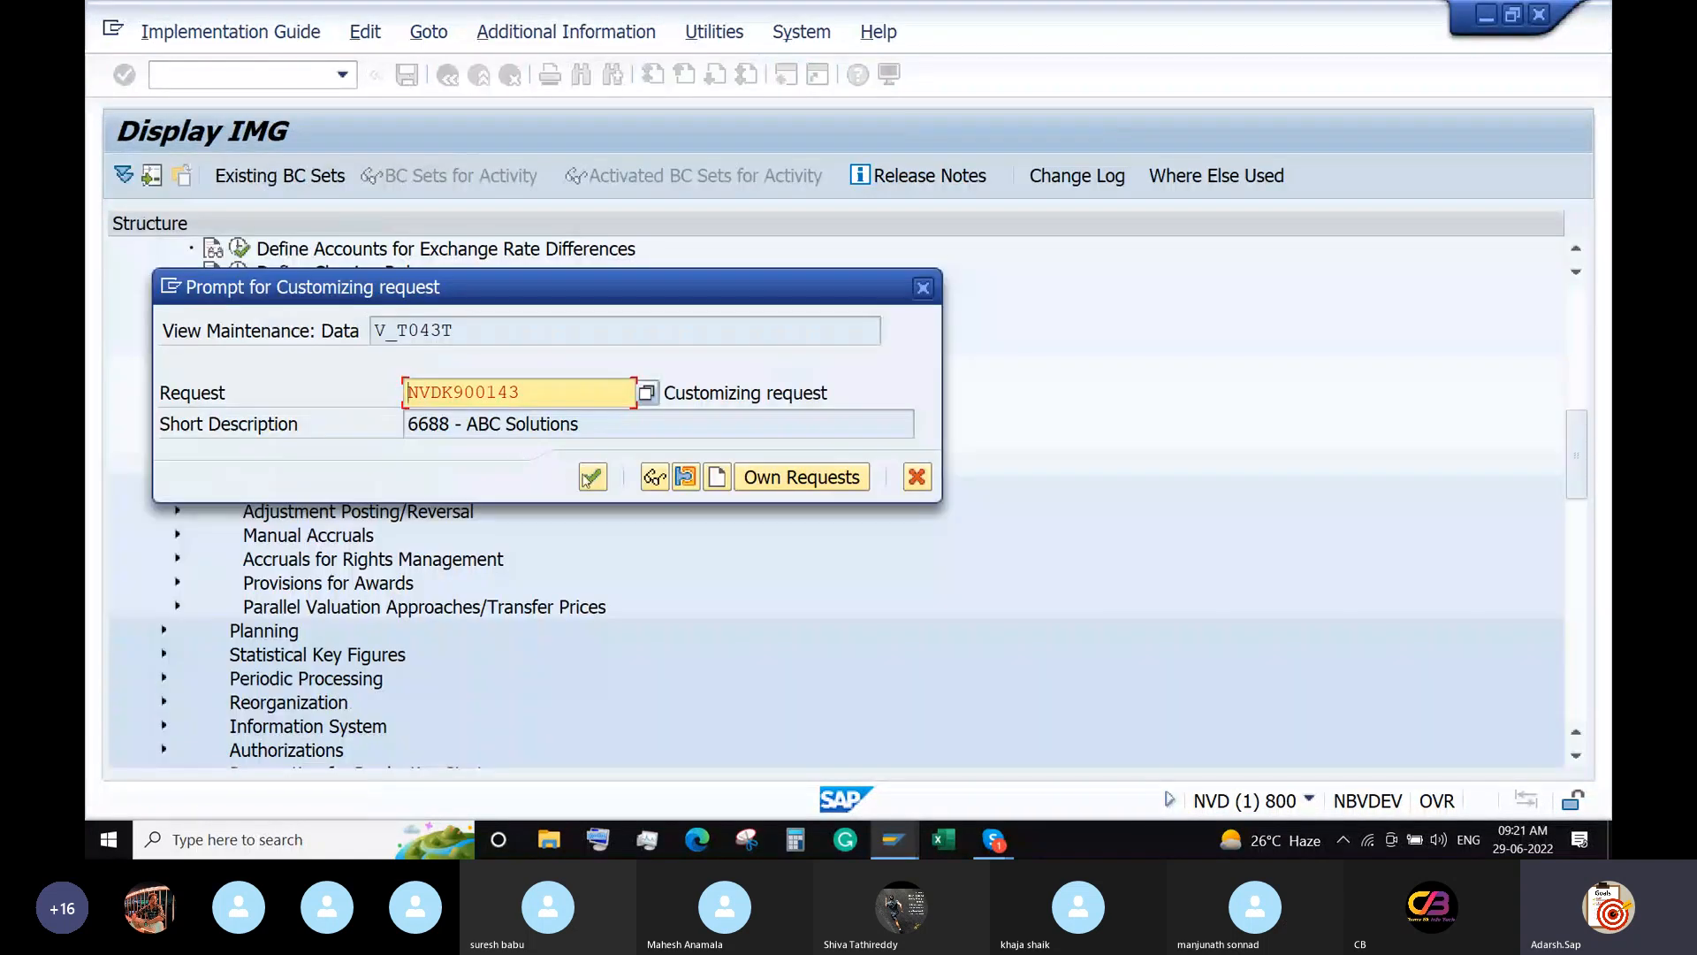
left_click(592, 477)
left_click(447, 74)
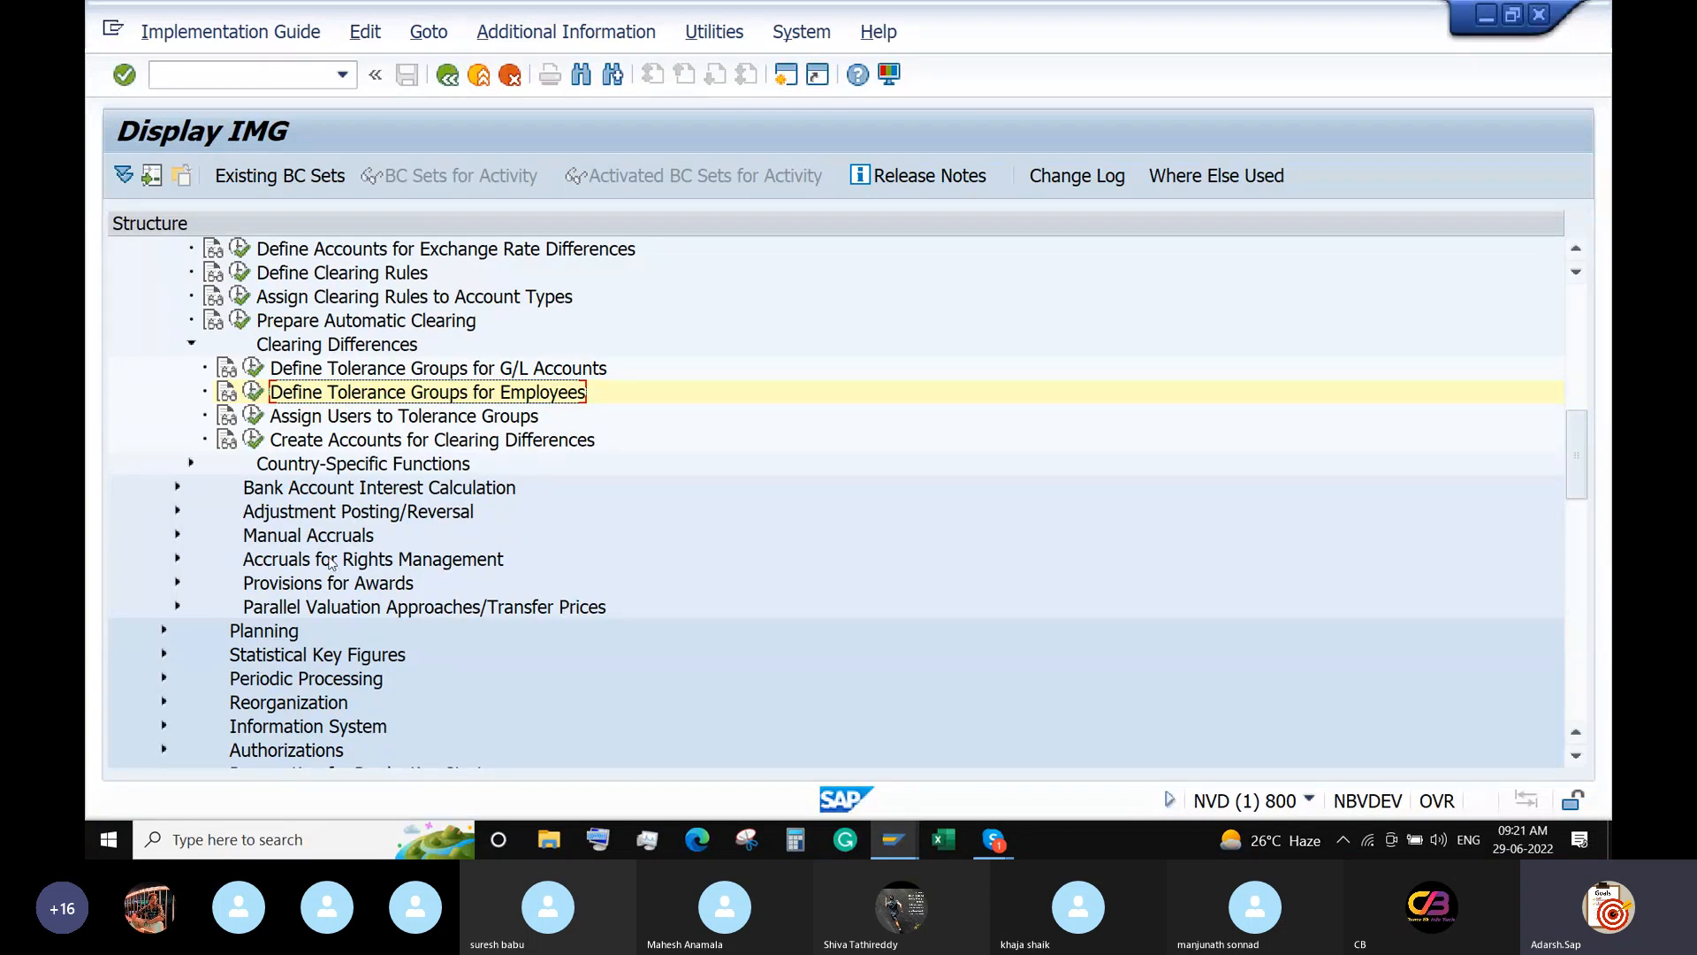
Open Assign Users to Tolerance Groups and check the first user's ABCD tolerance group.
left_click(252, 417)
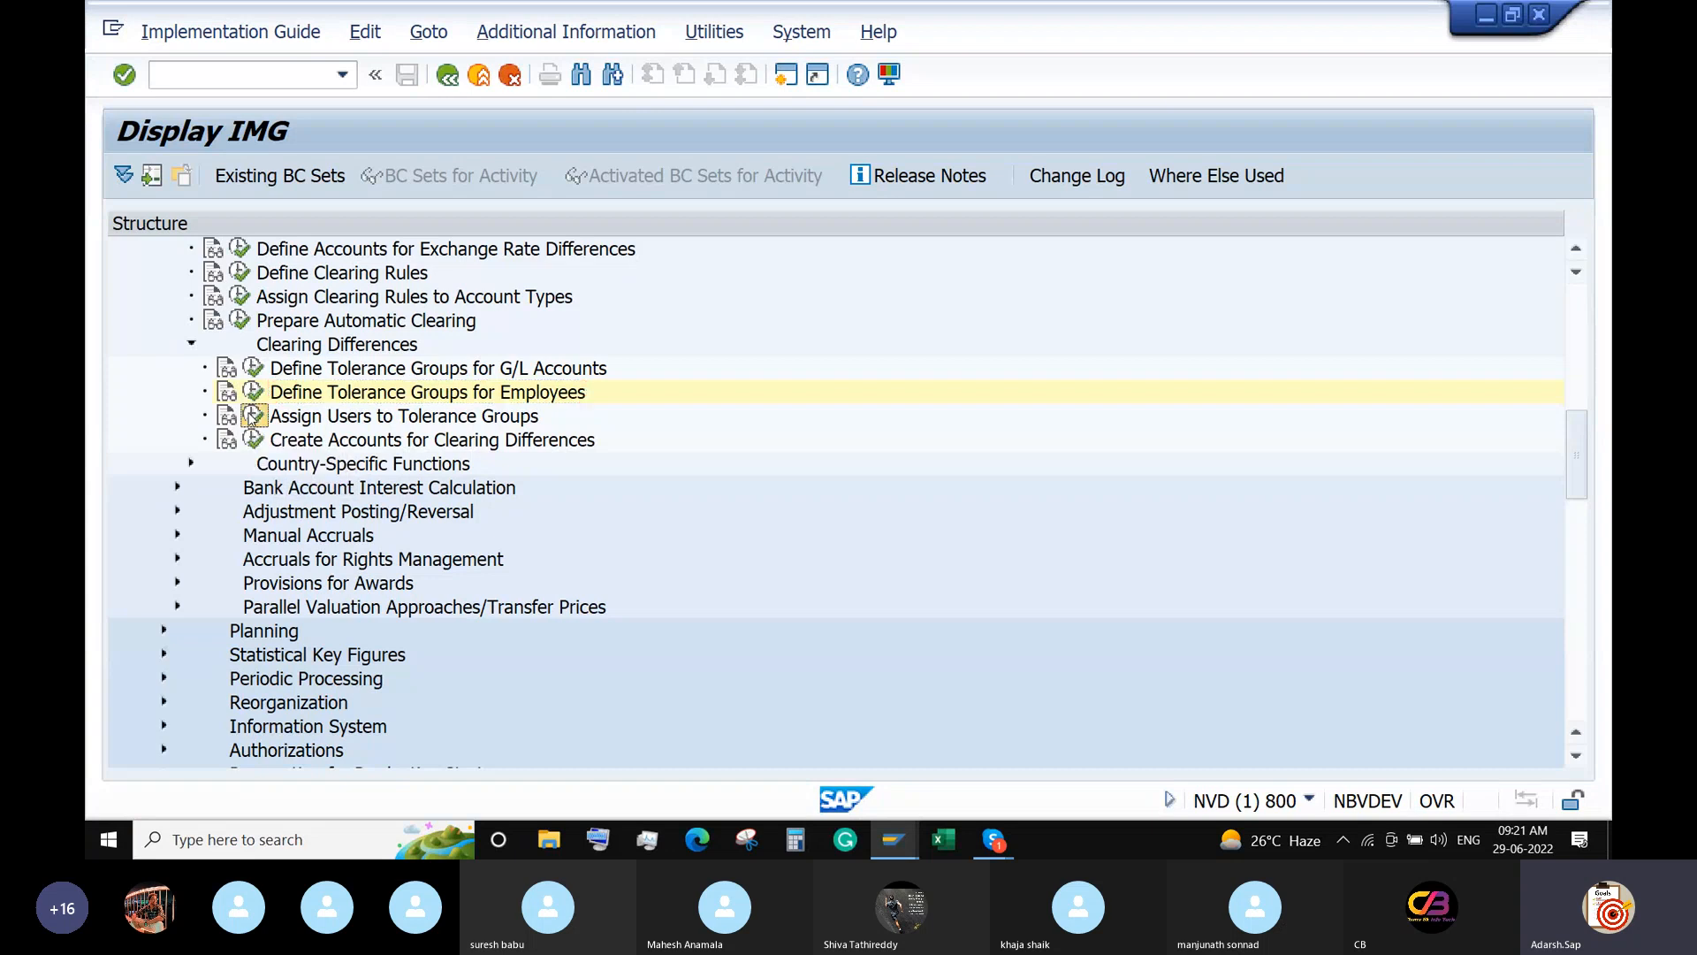
left_click_drag(455, 265, 99, 268)
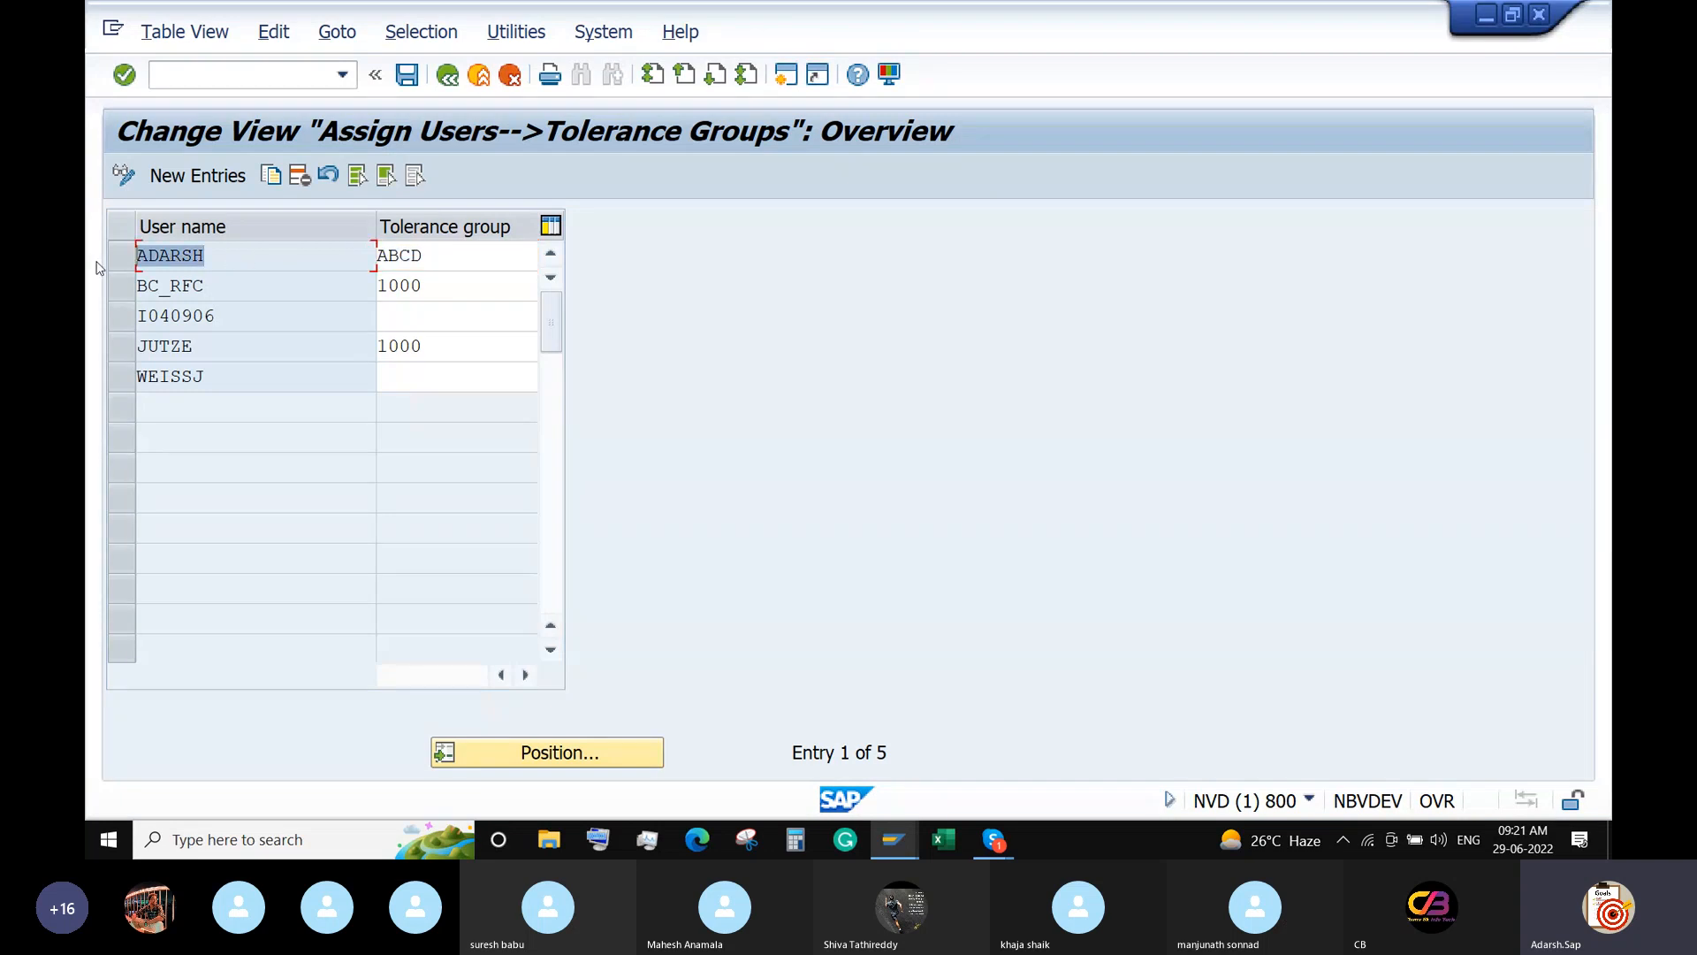
Back out to the main menu and run transaction OBA3 for customer/vendor tolerances.
double_click(436, 265)
left_click(446, 78)
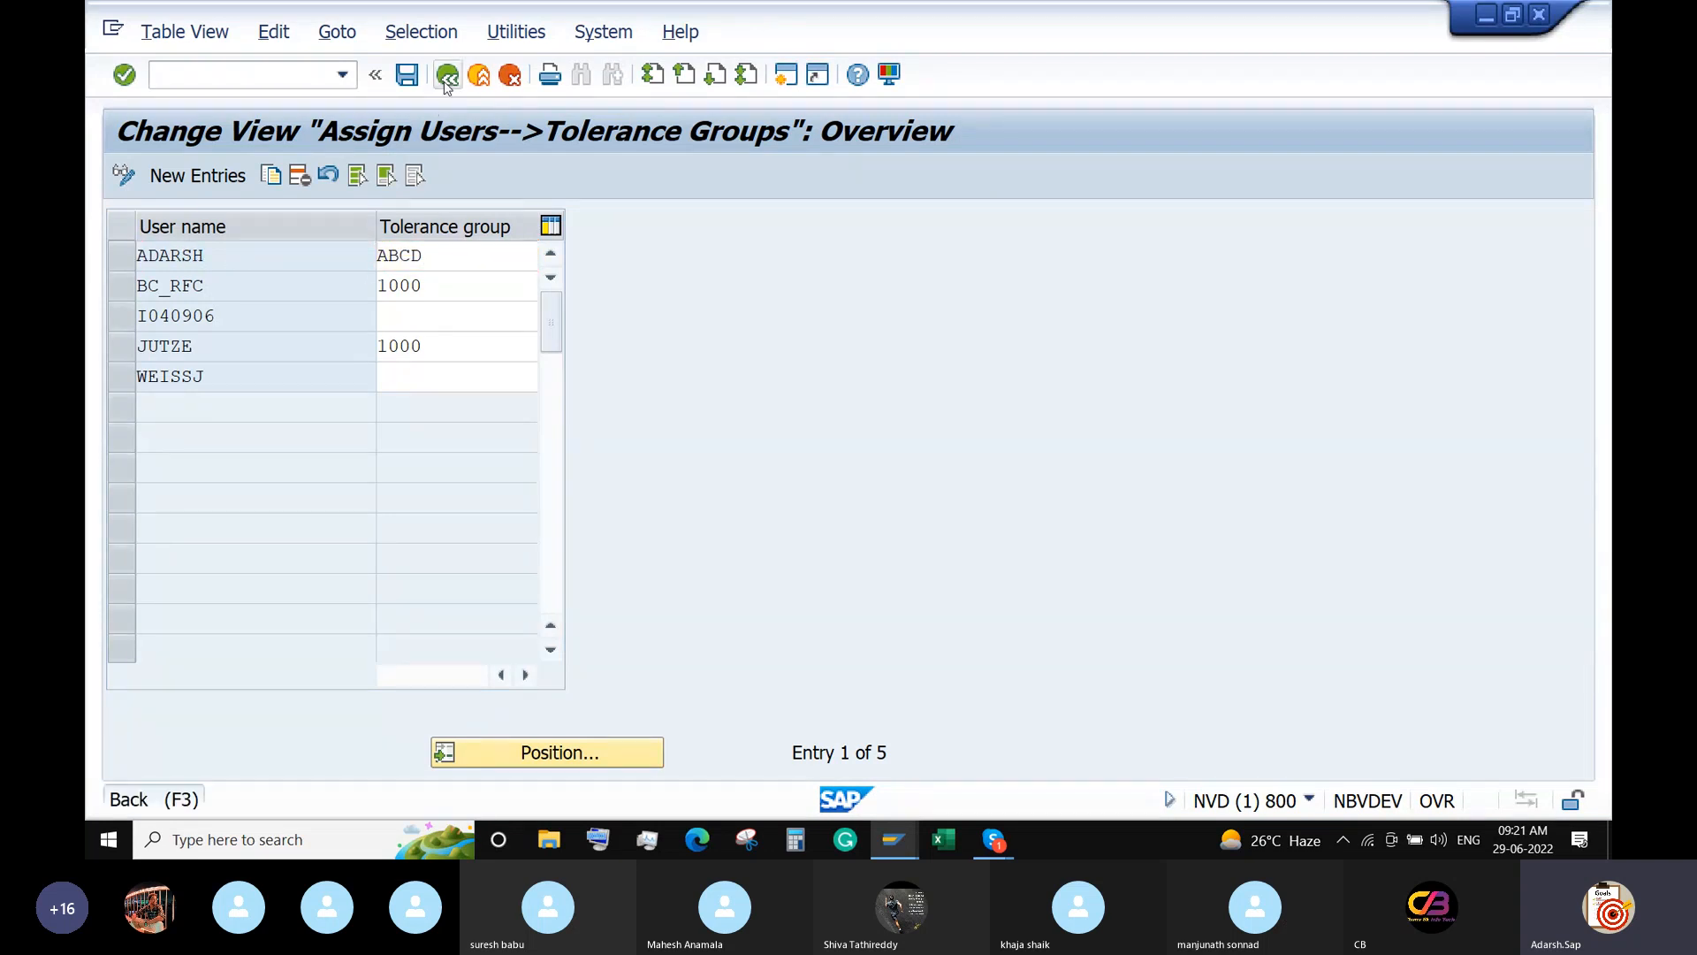
left_click(446, 78)
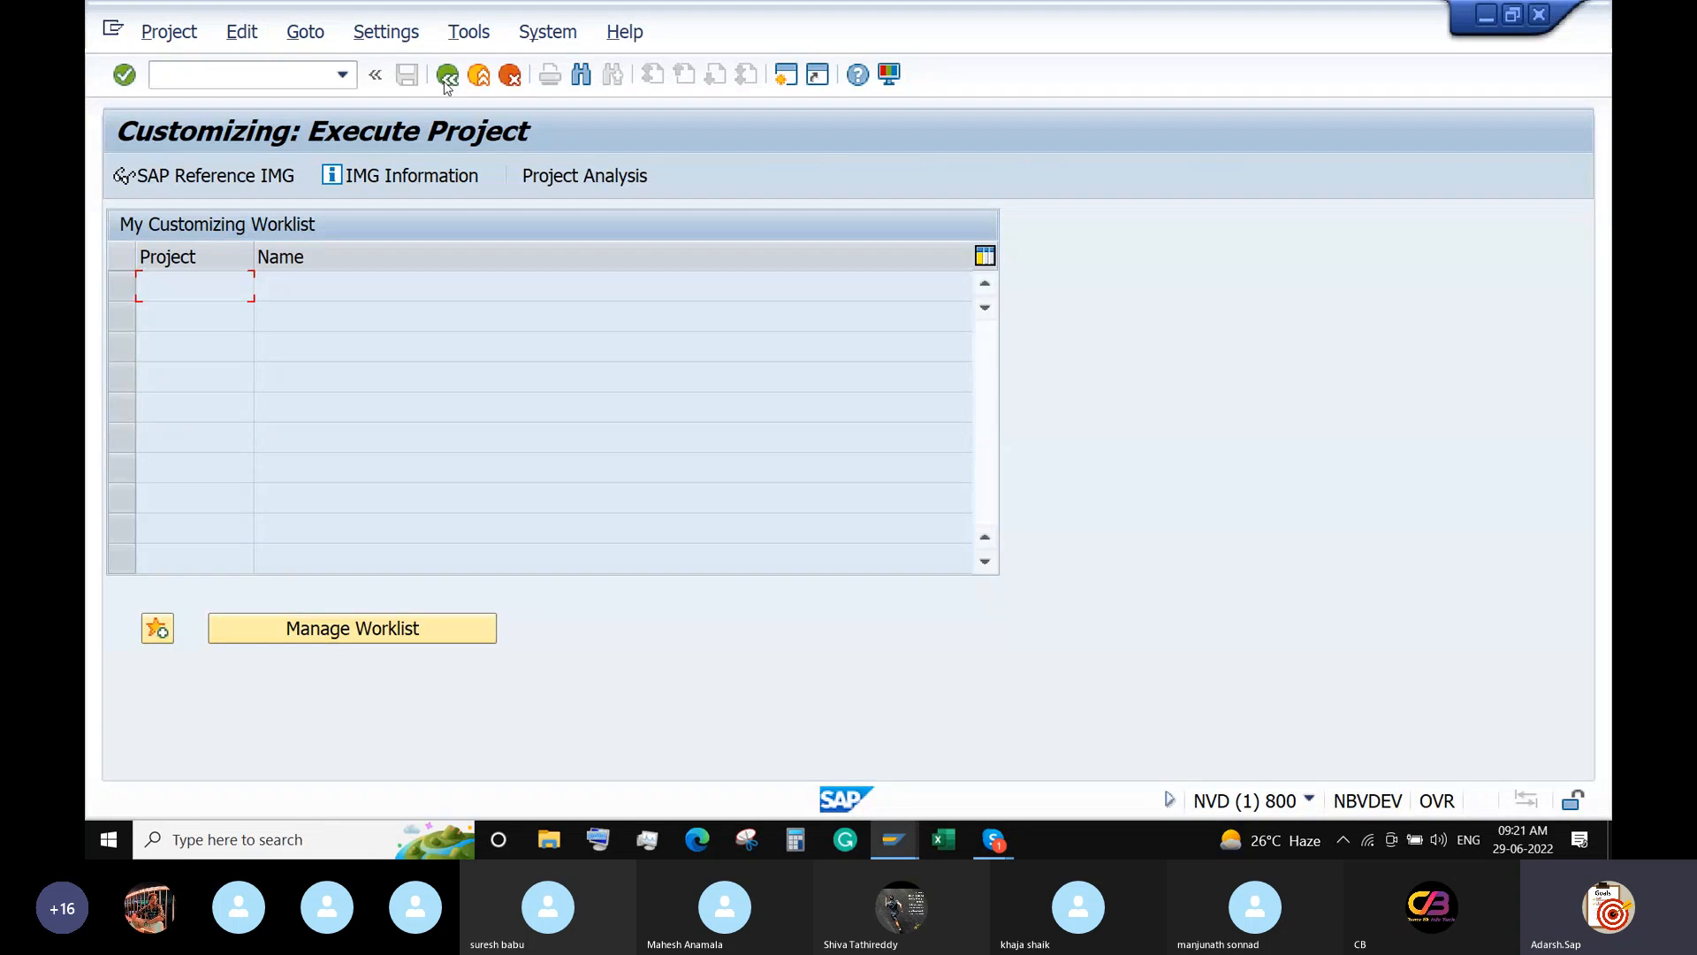
left_click(445, 80)
type("OBA3")
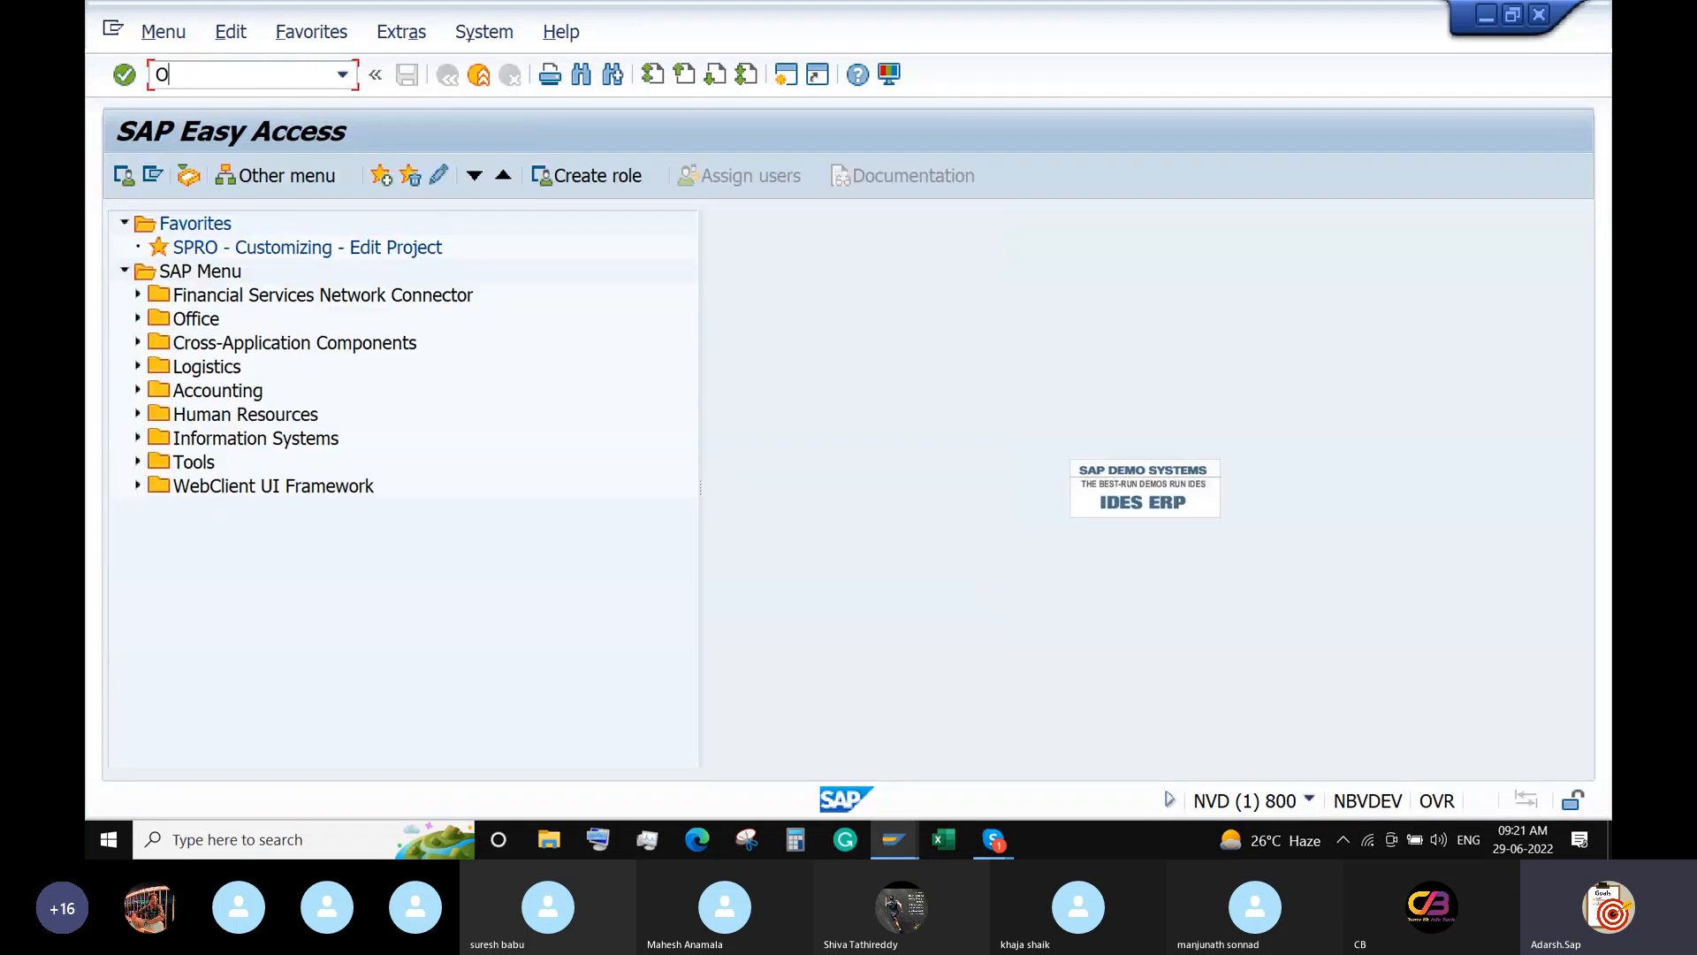
key("Return")
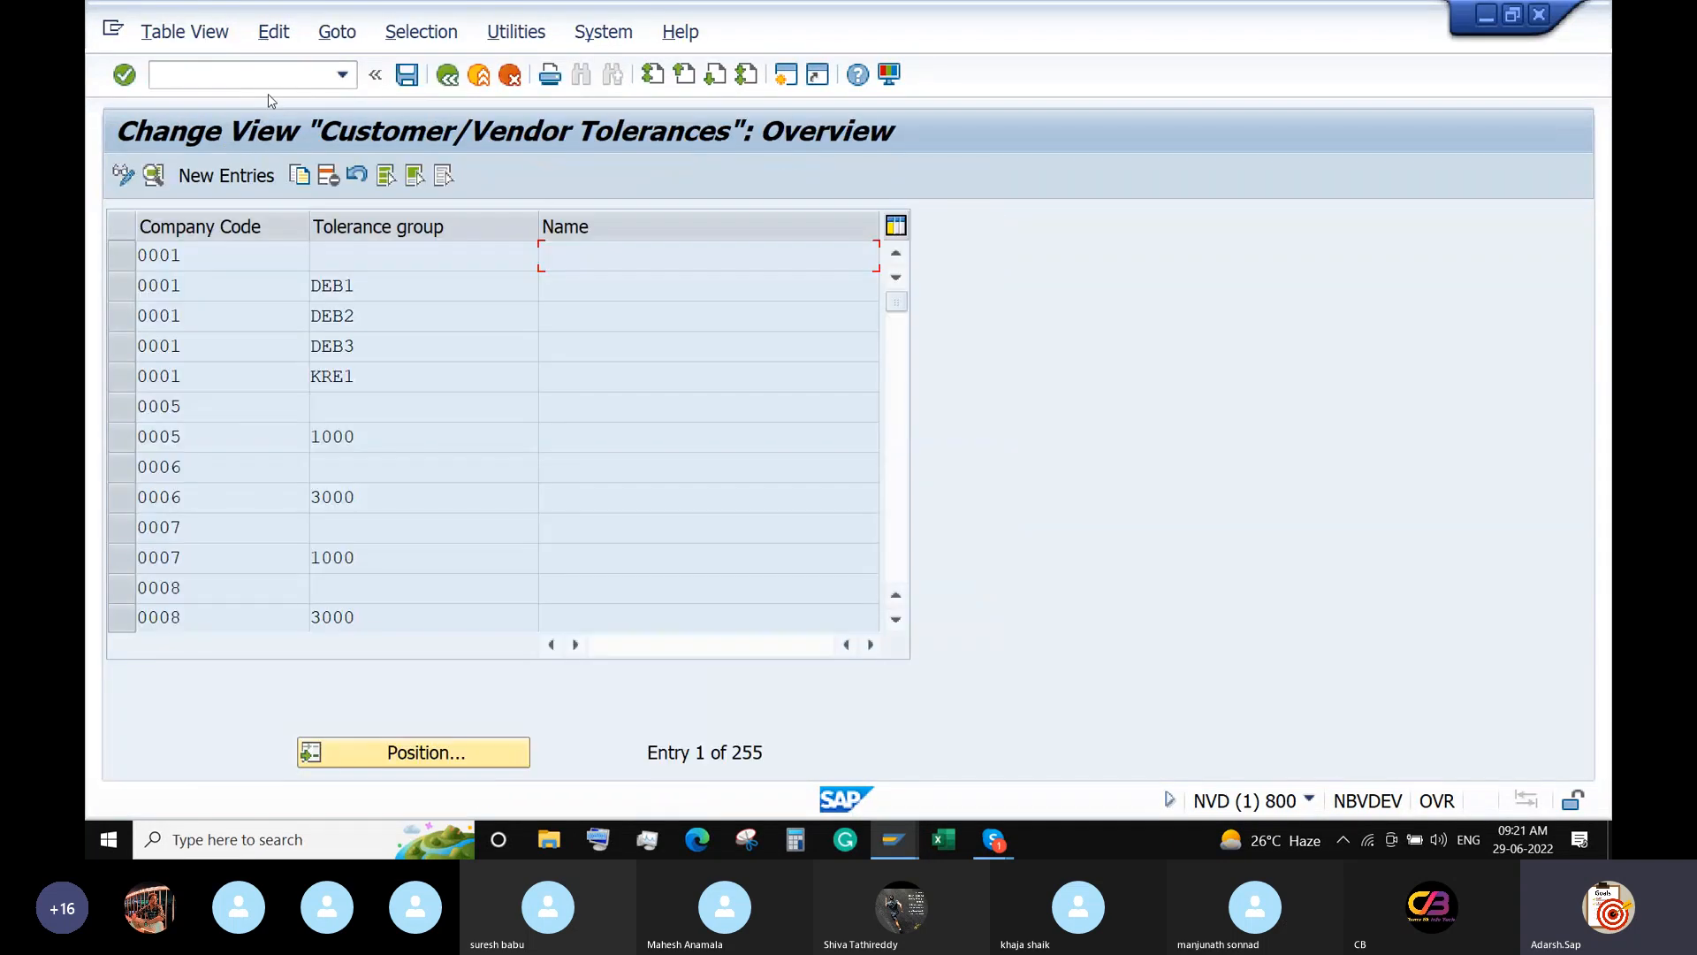
Find company code ABCD's two customer/vendor tolerance entries and copy them.
left_click(460, 753)
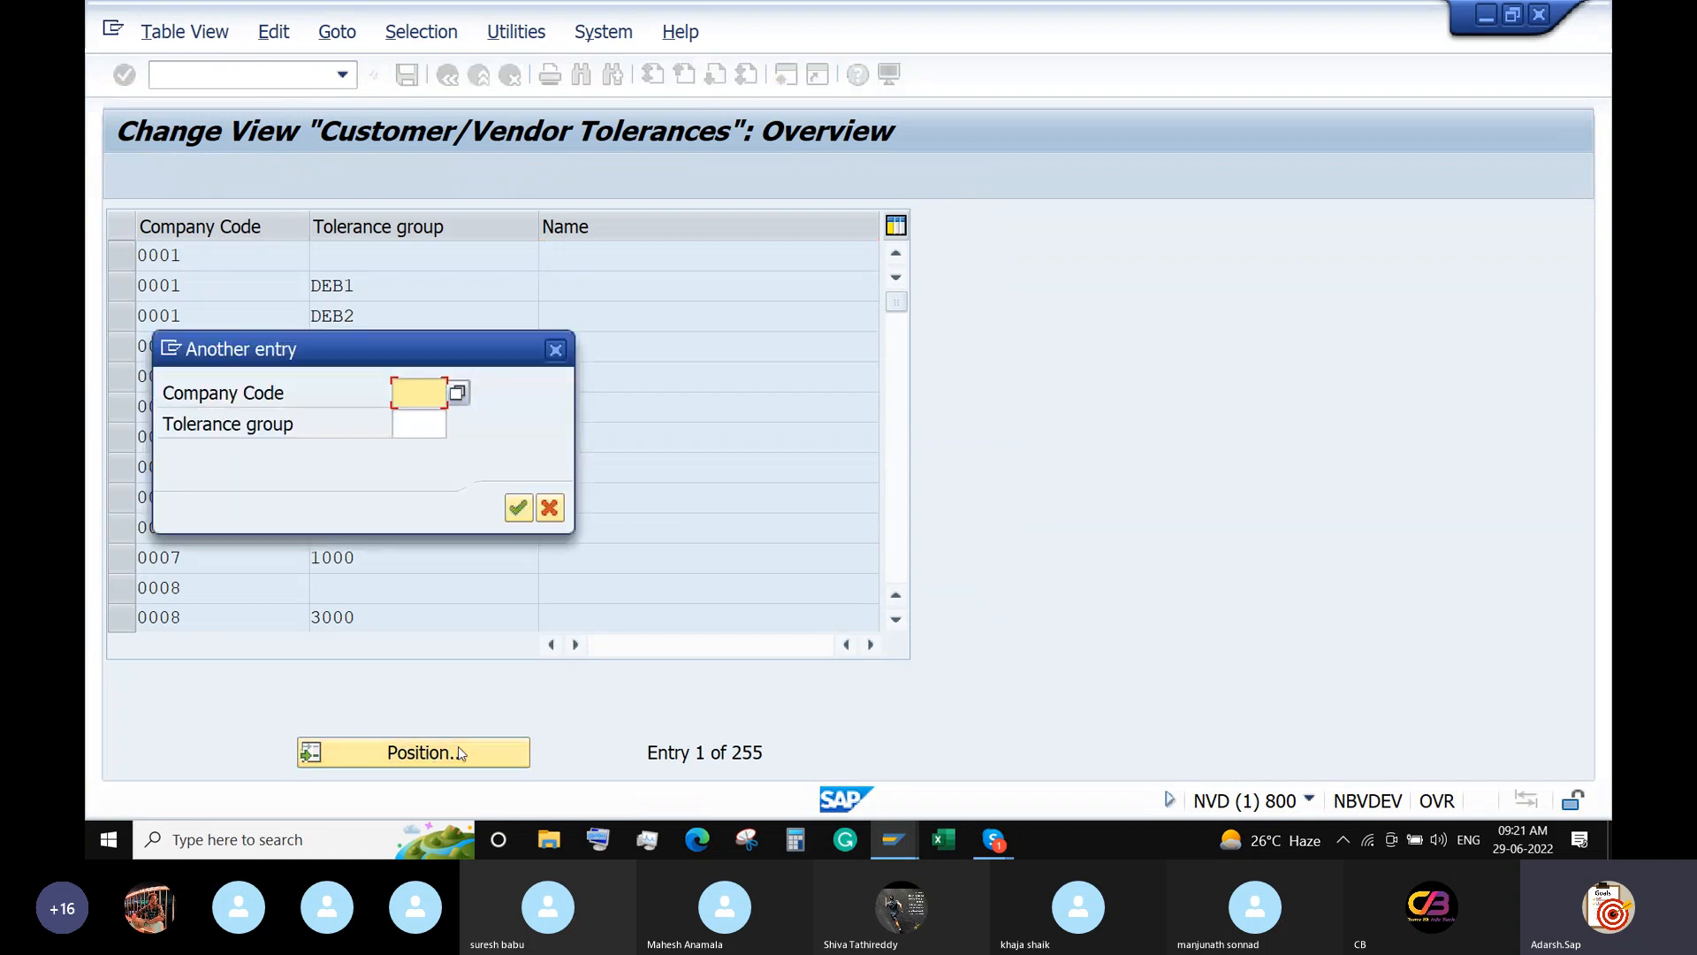
type("ABCD")
key("Return")
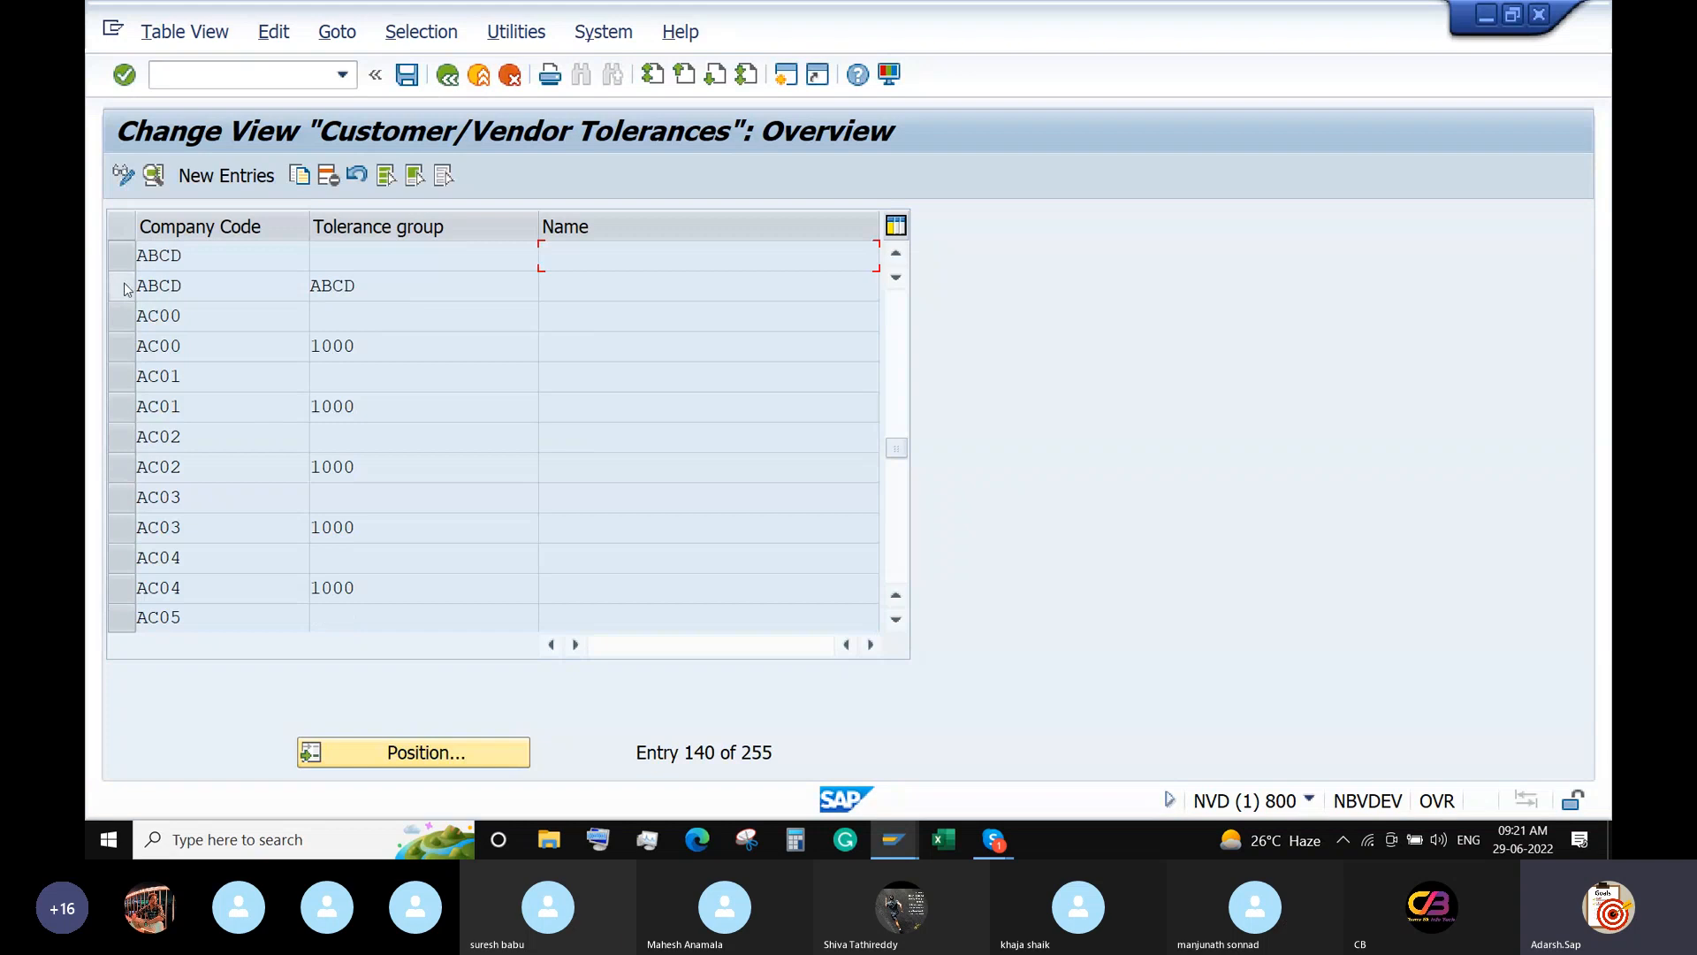
left_click_drag(121, 285, 121, 255)
left_click(299, 175)
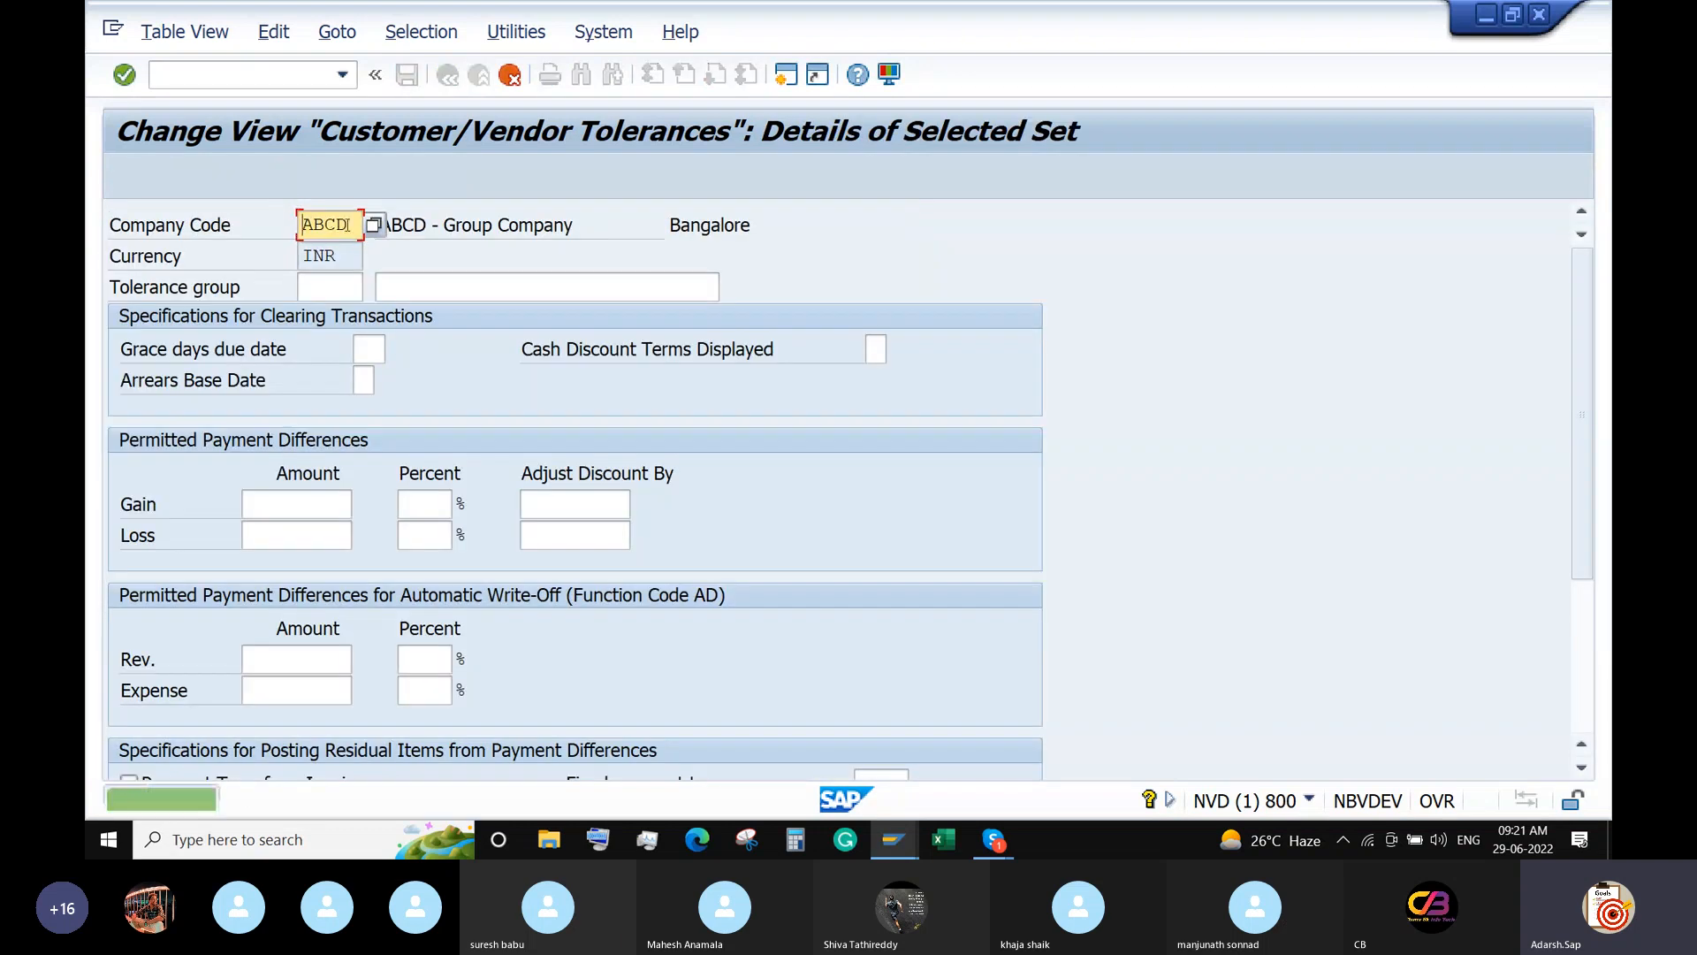
Set company code 6688 on both copies and save under the customizing request.
left_click_drag(355, 225, 265, 224)
type("66")
type("6688")
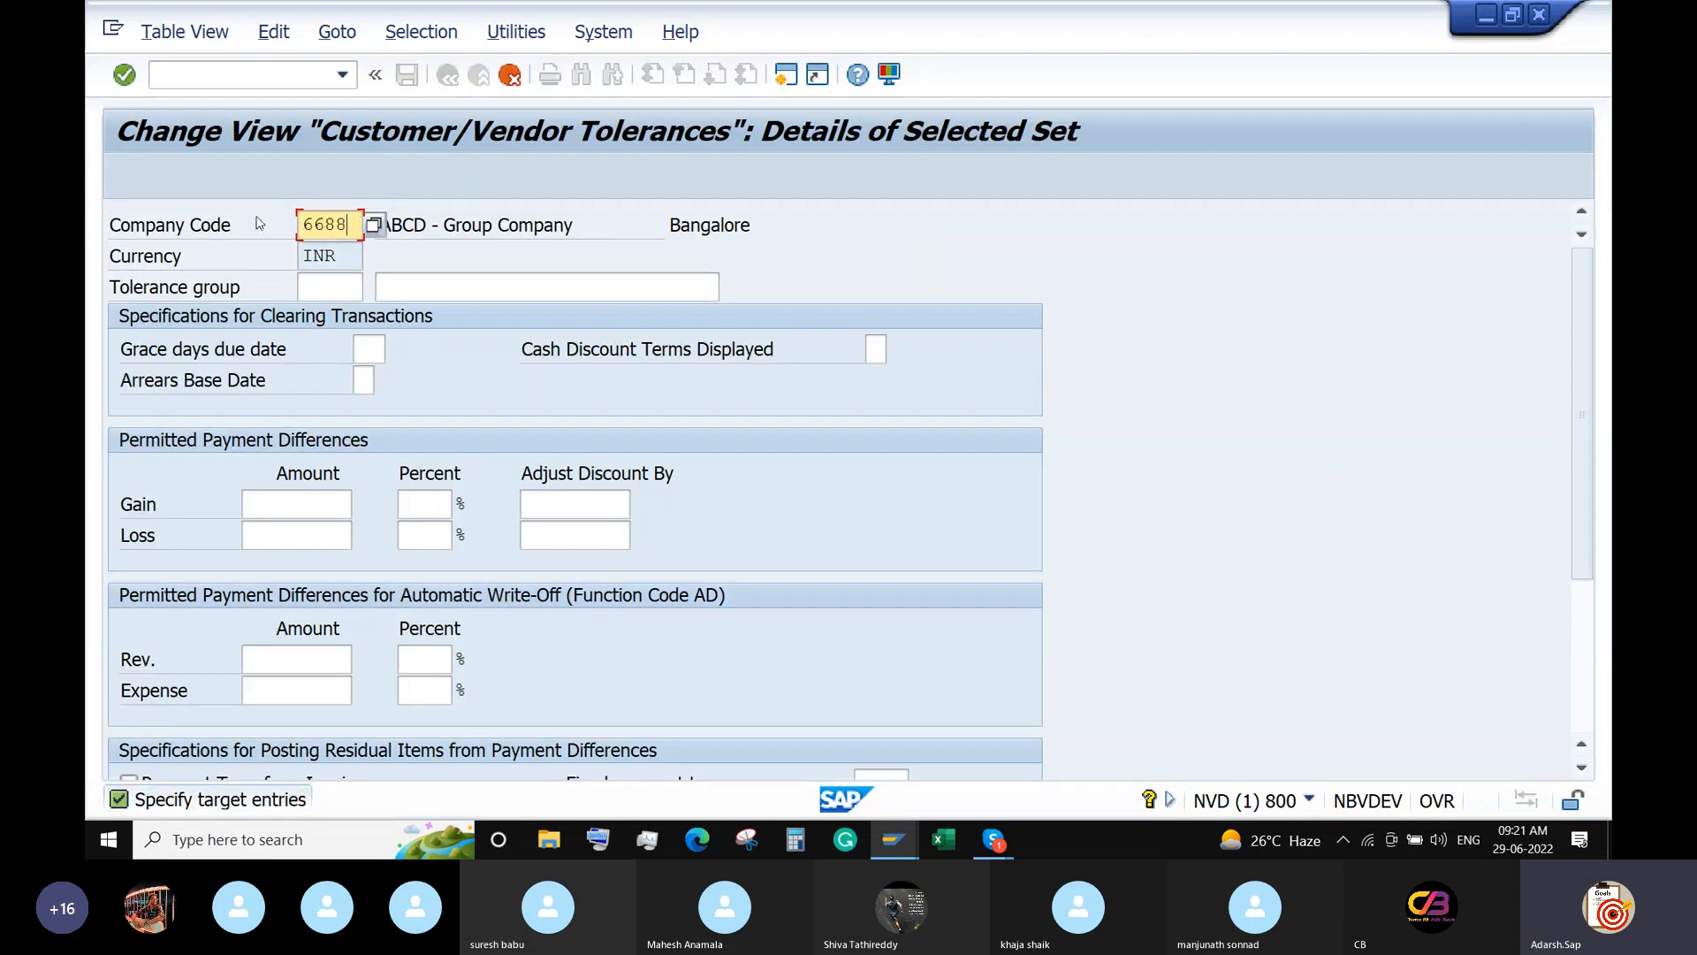
key("Return")
left_click_drag(350, 226, 250, 233)
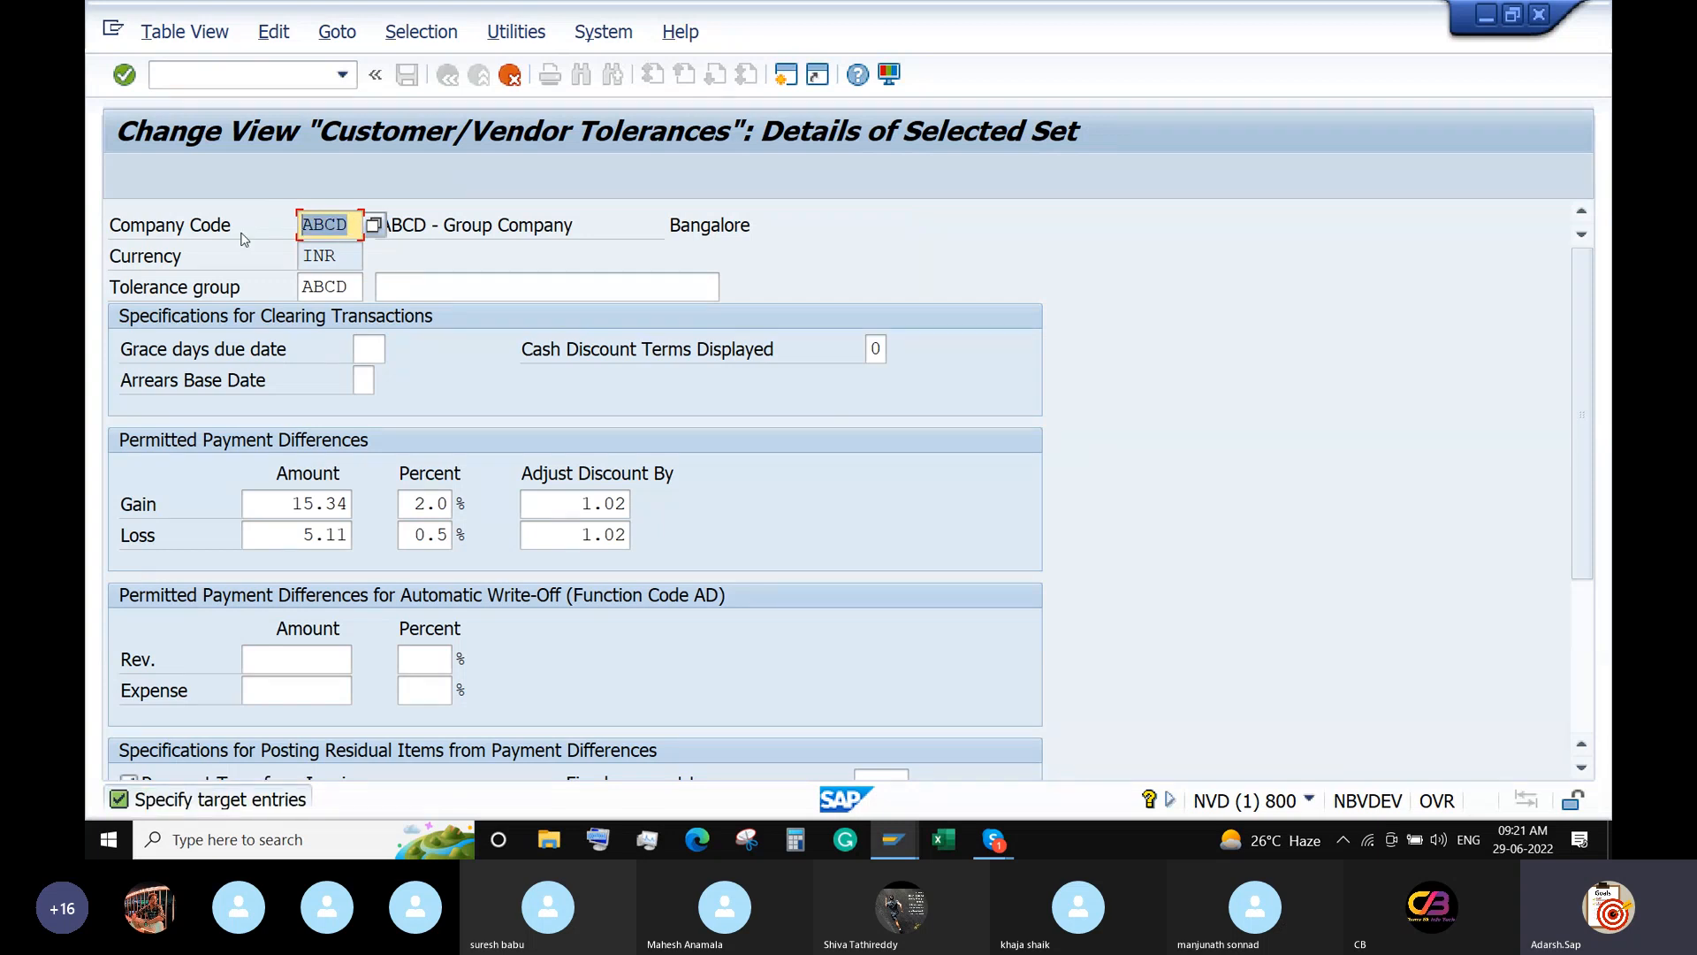
type("6688")
key("Return")
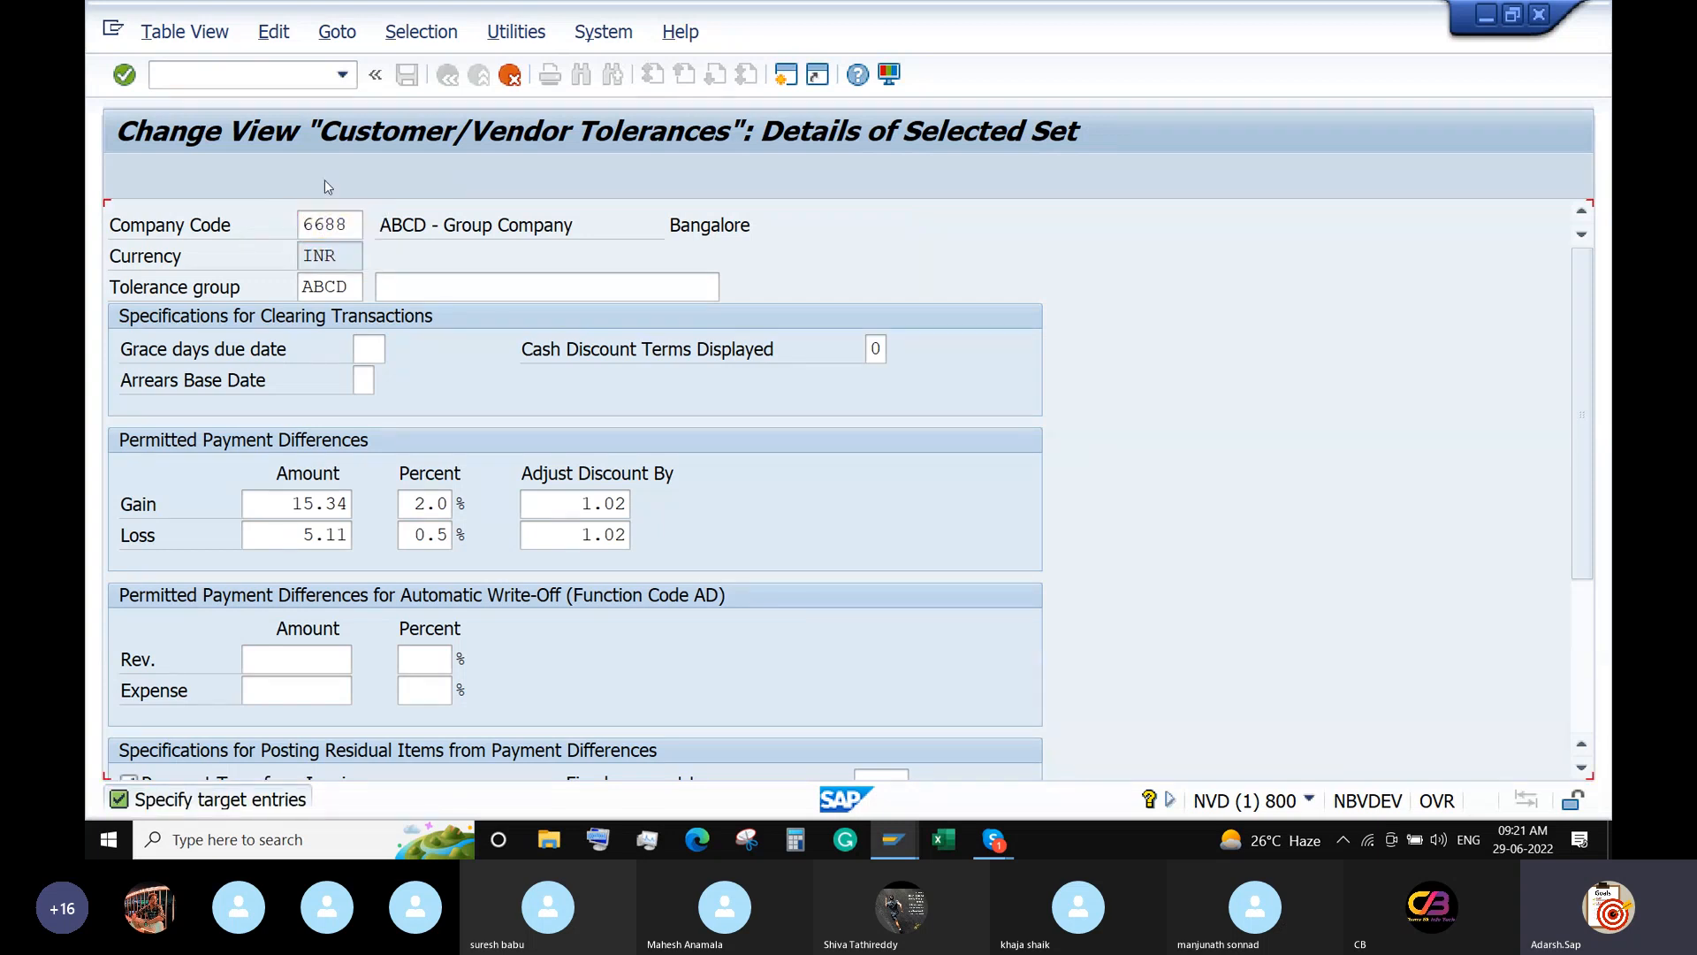
left_click(407, 75)
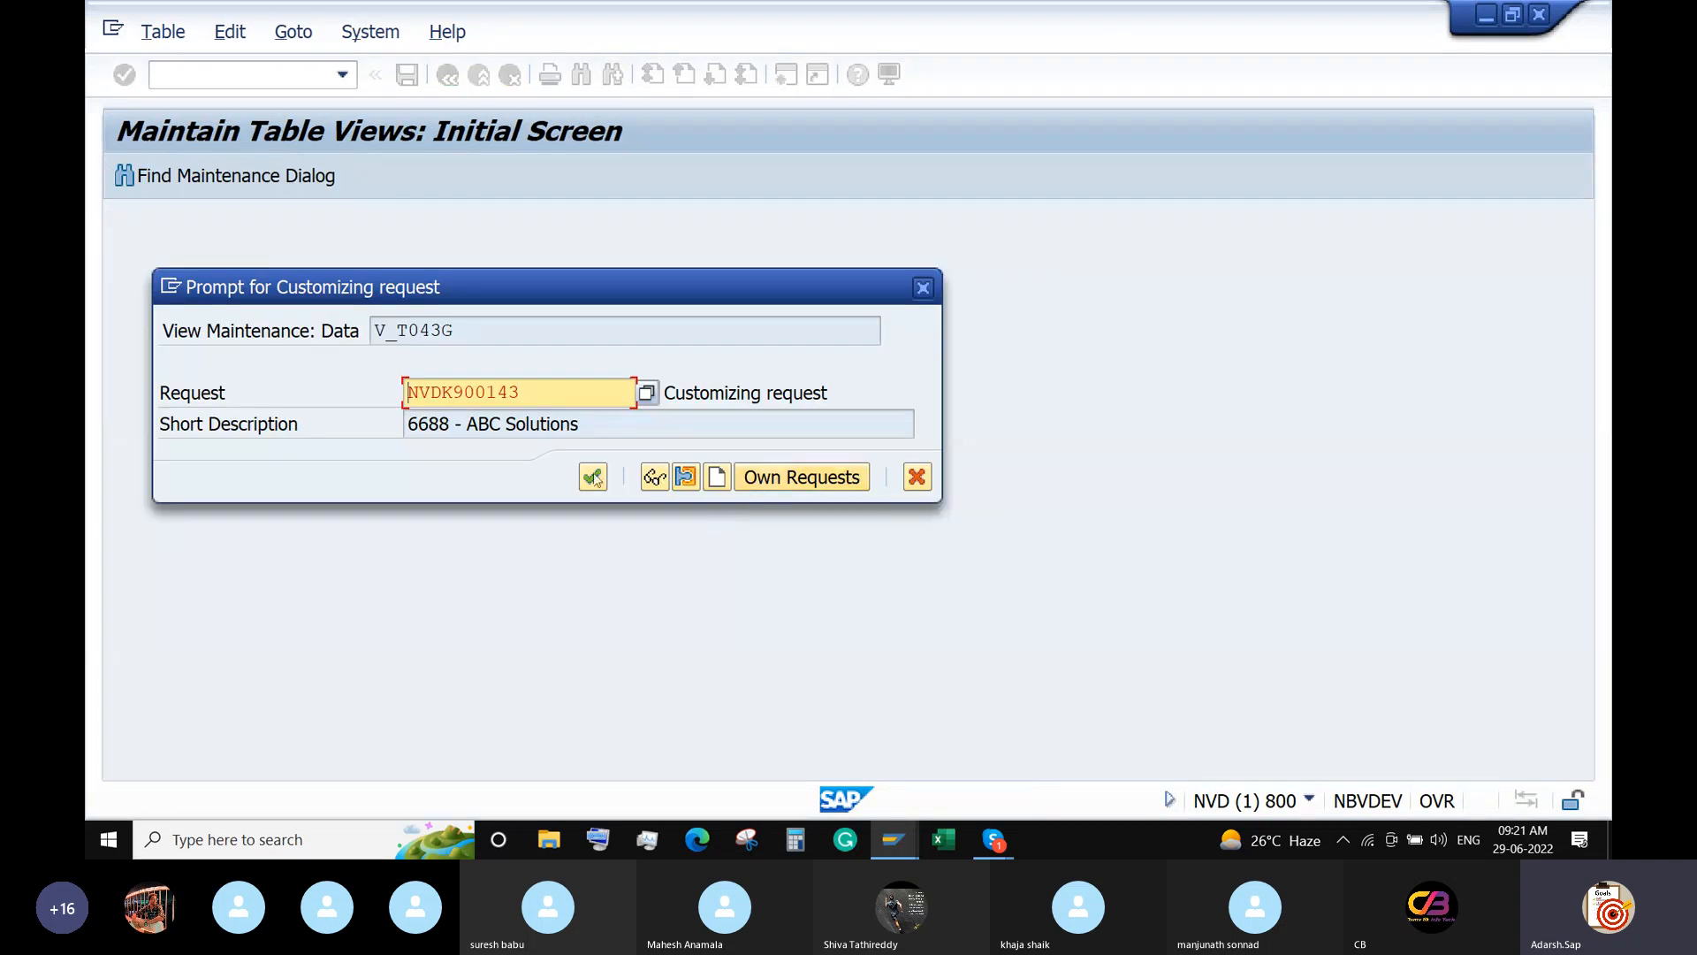
left_click(592, 478)
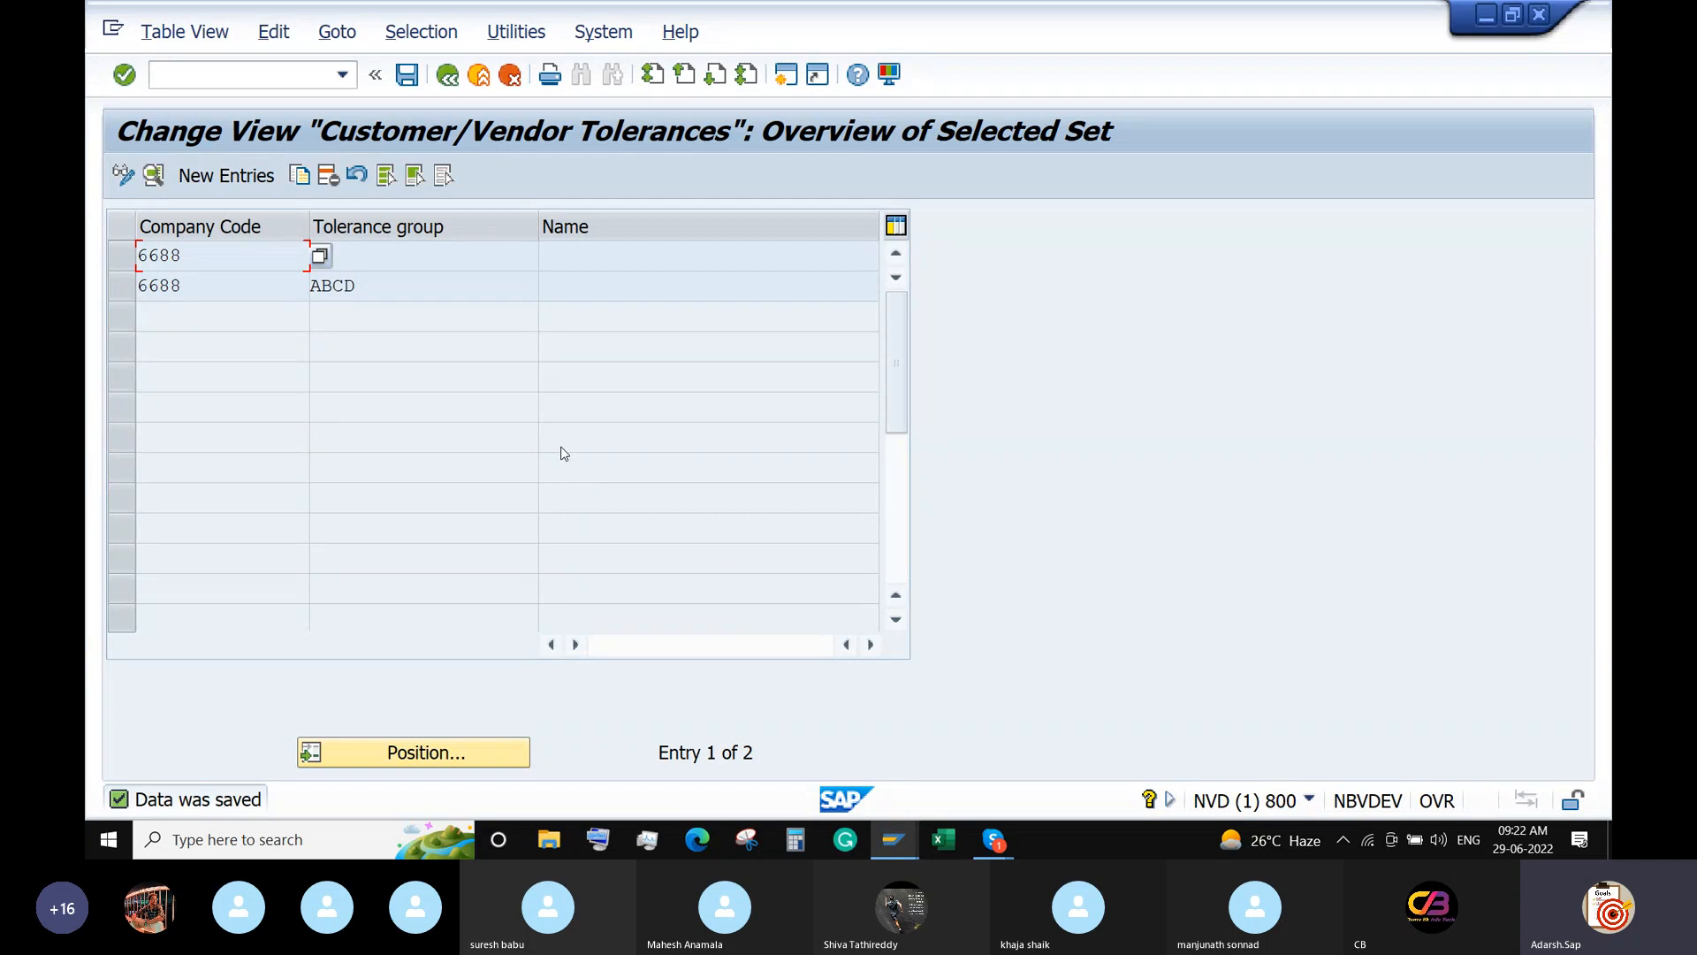
Return to the main menu with /n and run FS00 for central G/L account maintenance.
left_click(259, 78)
type("/n")
key("Return")
type("FS")
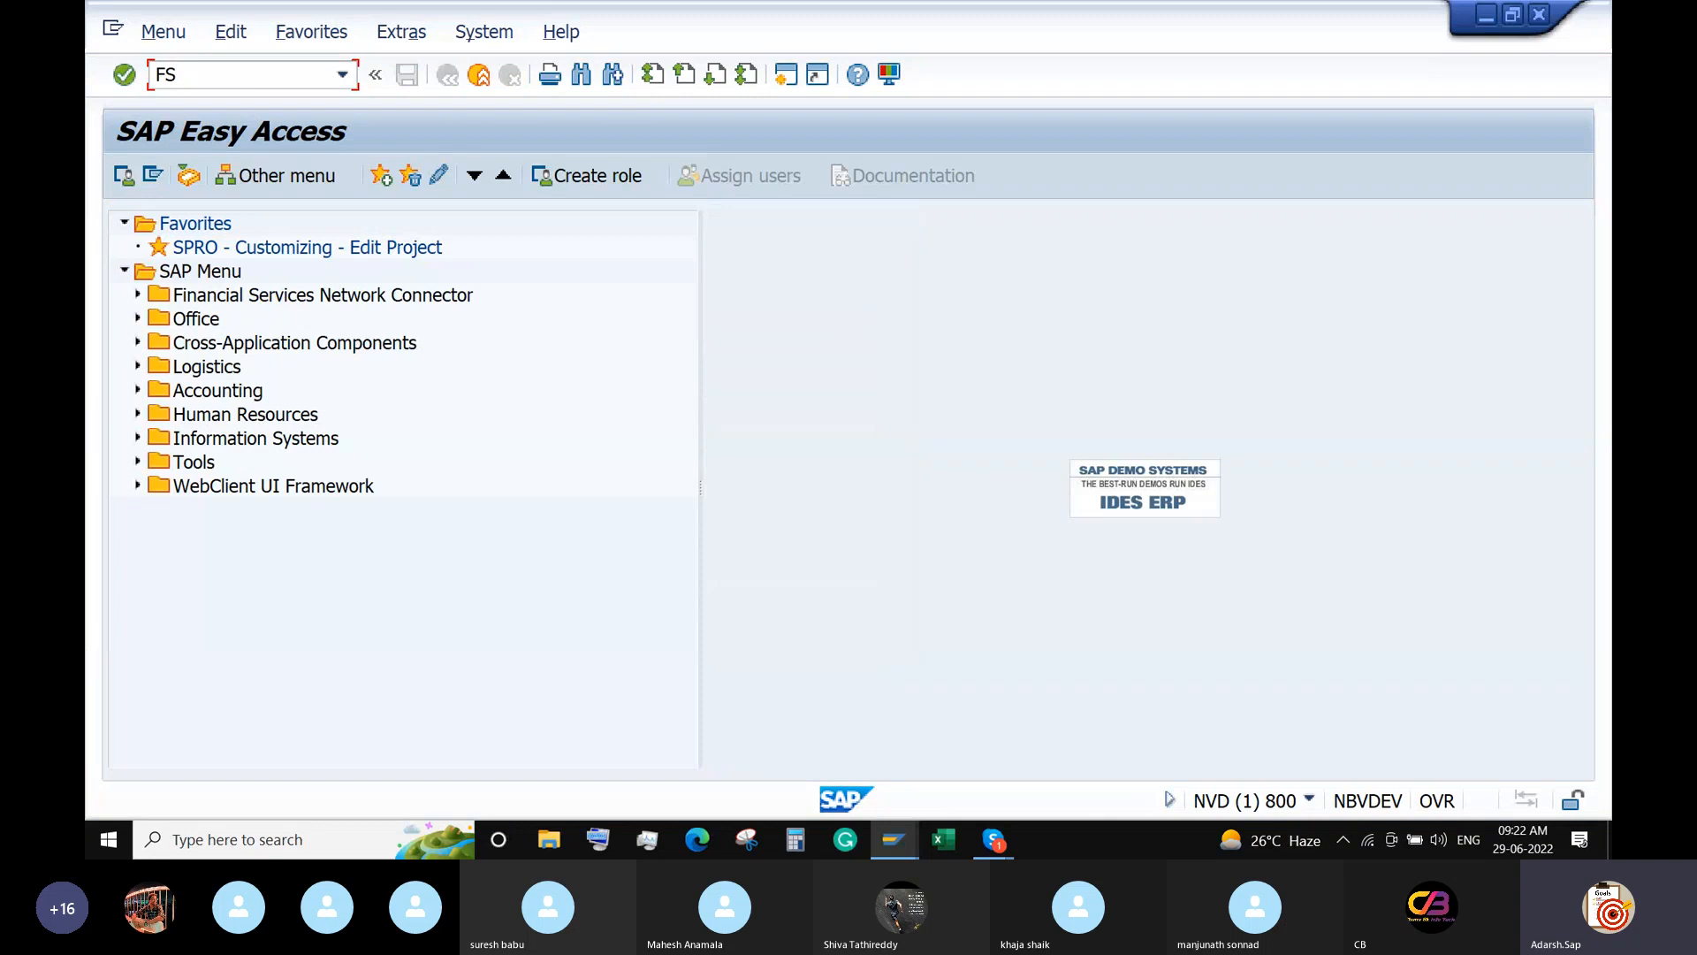
type("00")
key("Return")
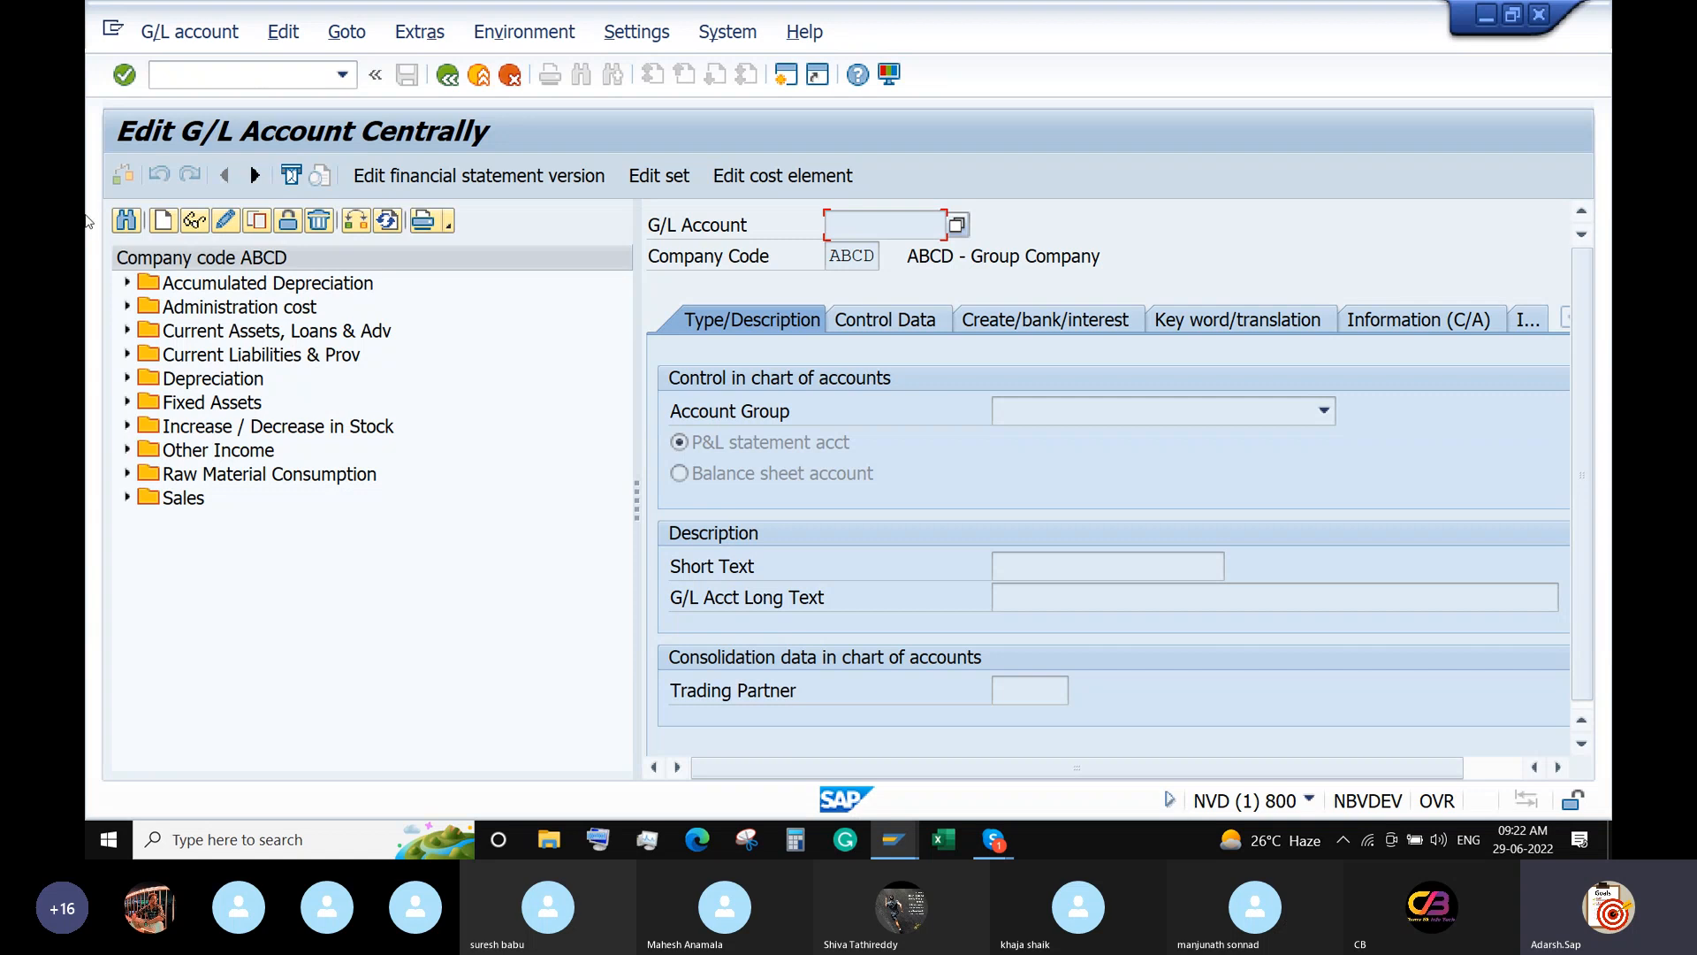
Copy Domestic Vendors account 100501 to new account 100520 in company code 6688.
left_click(129, 355)
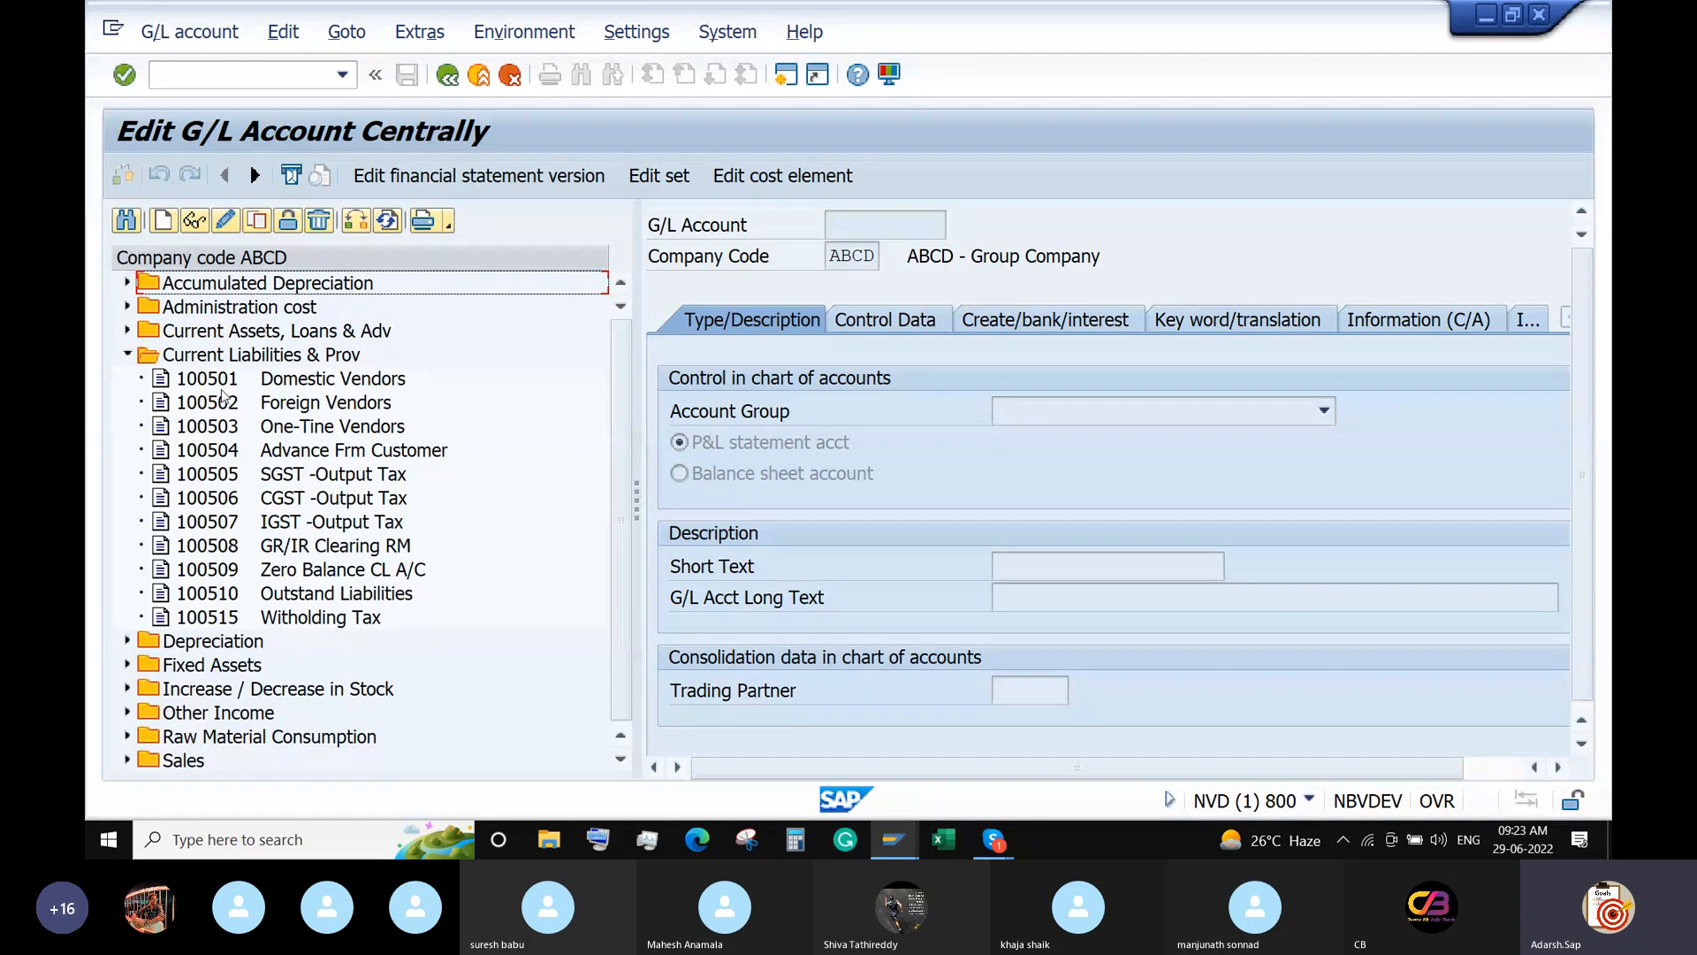
left_click(220, 380)
left_click(258, 221)
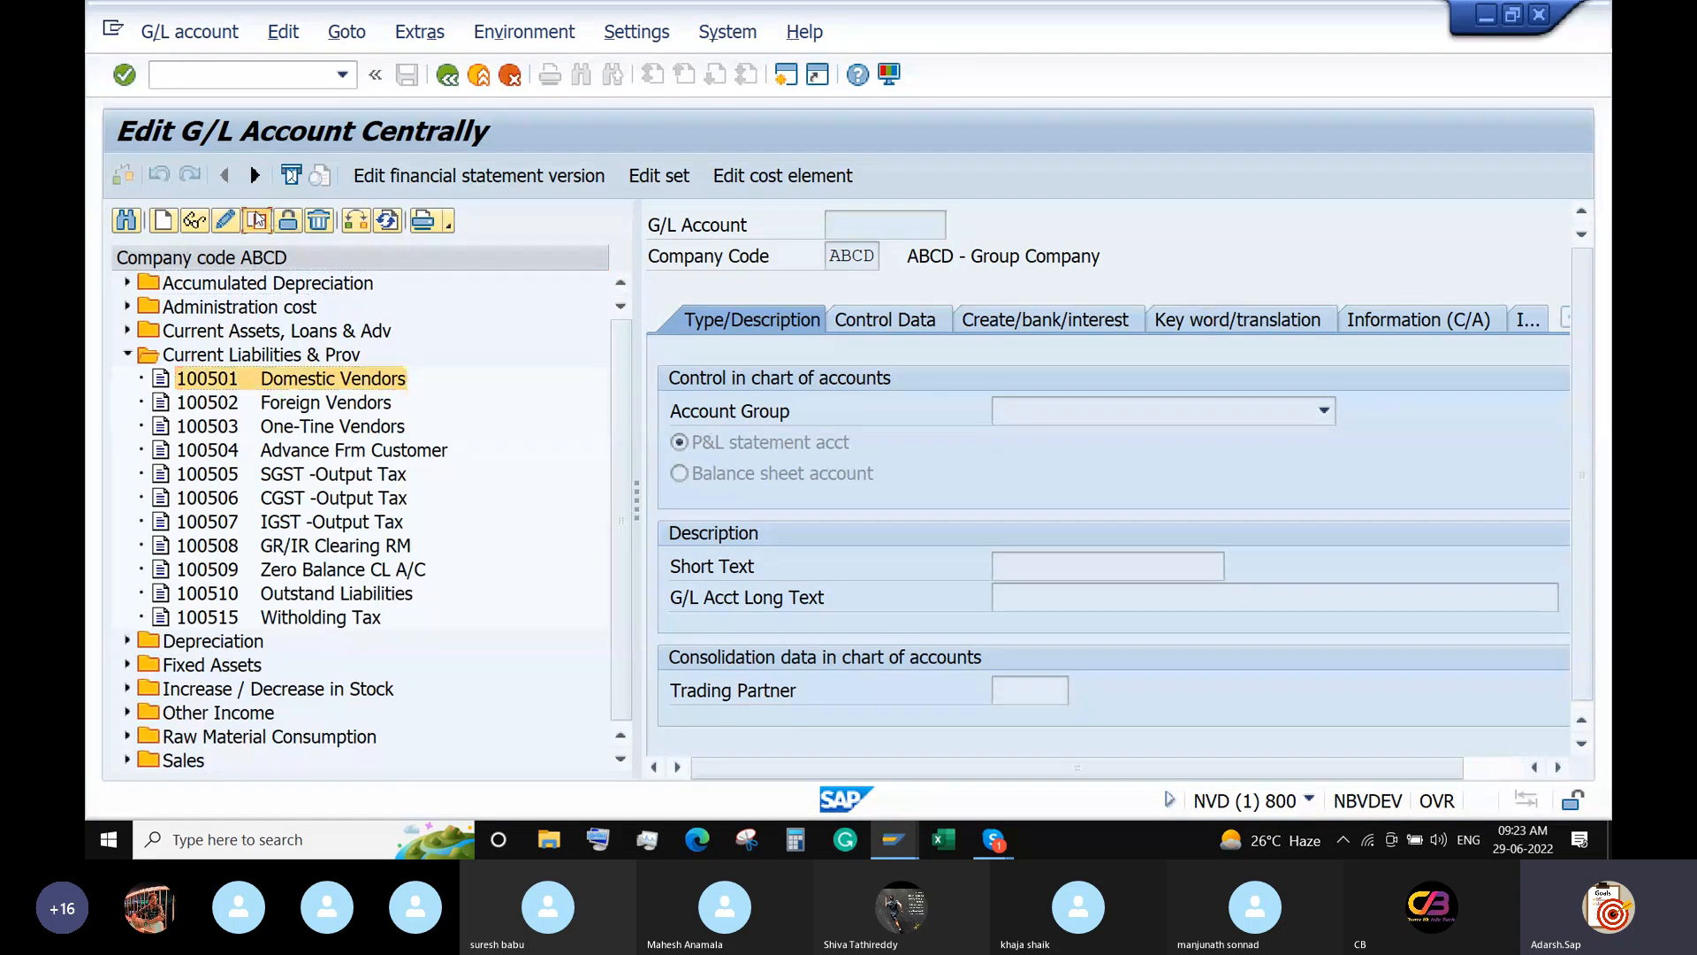
left_click(428, 485)
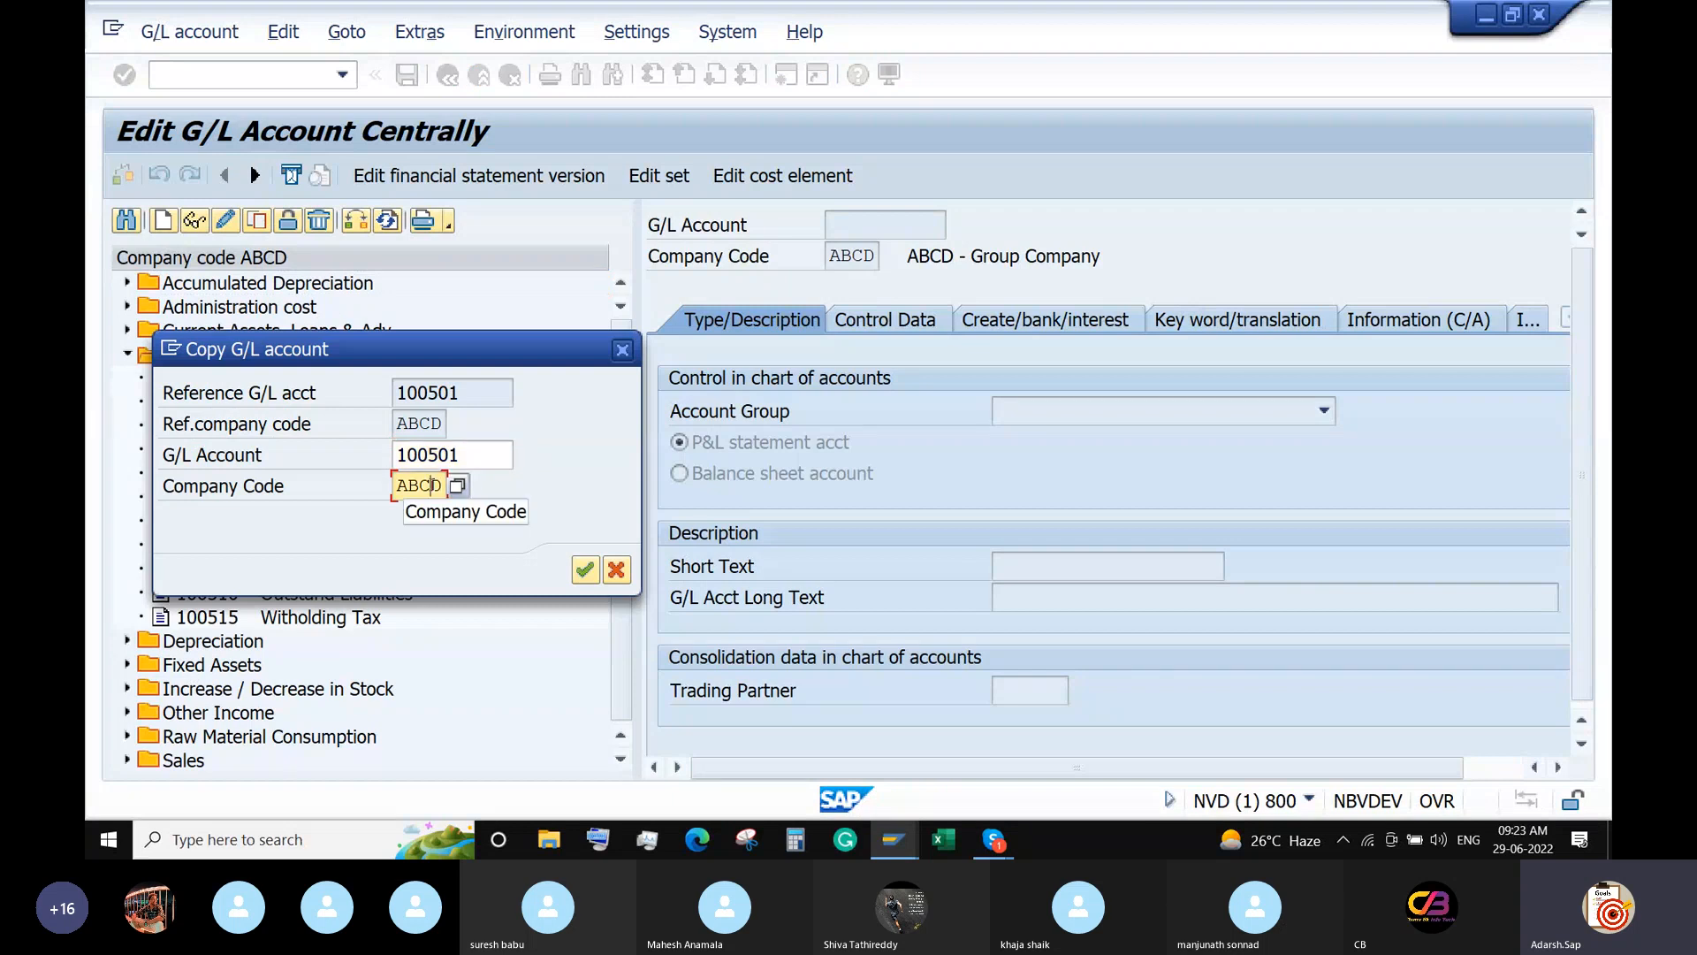
double_click(421, 485)
type("6680")
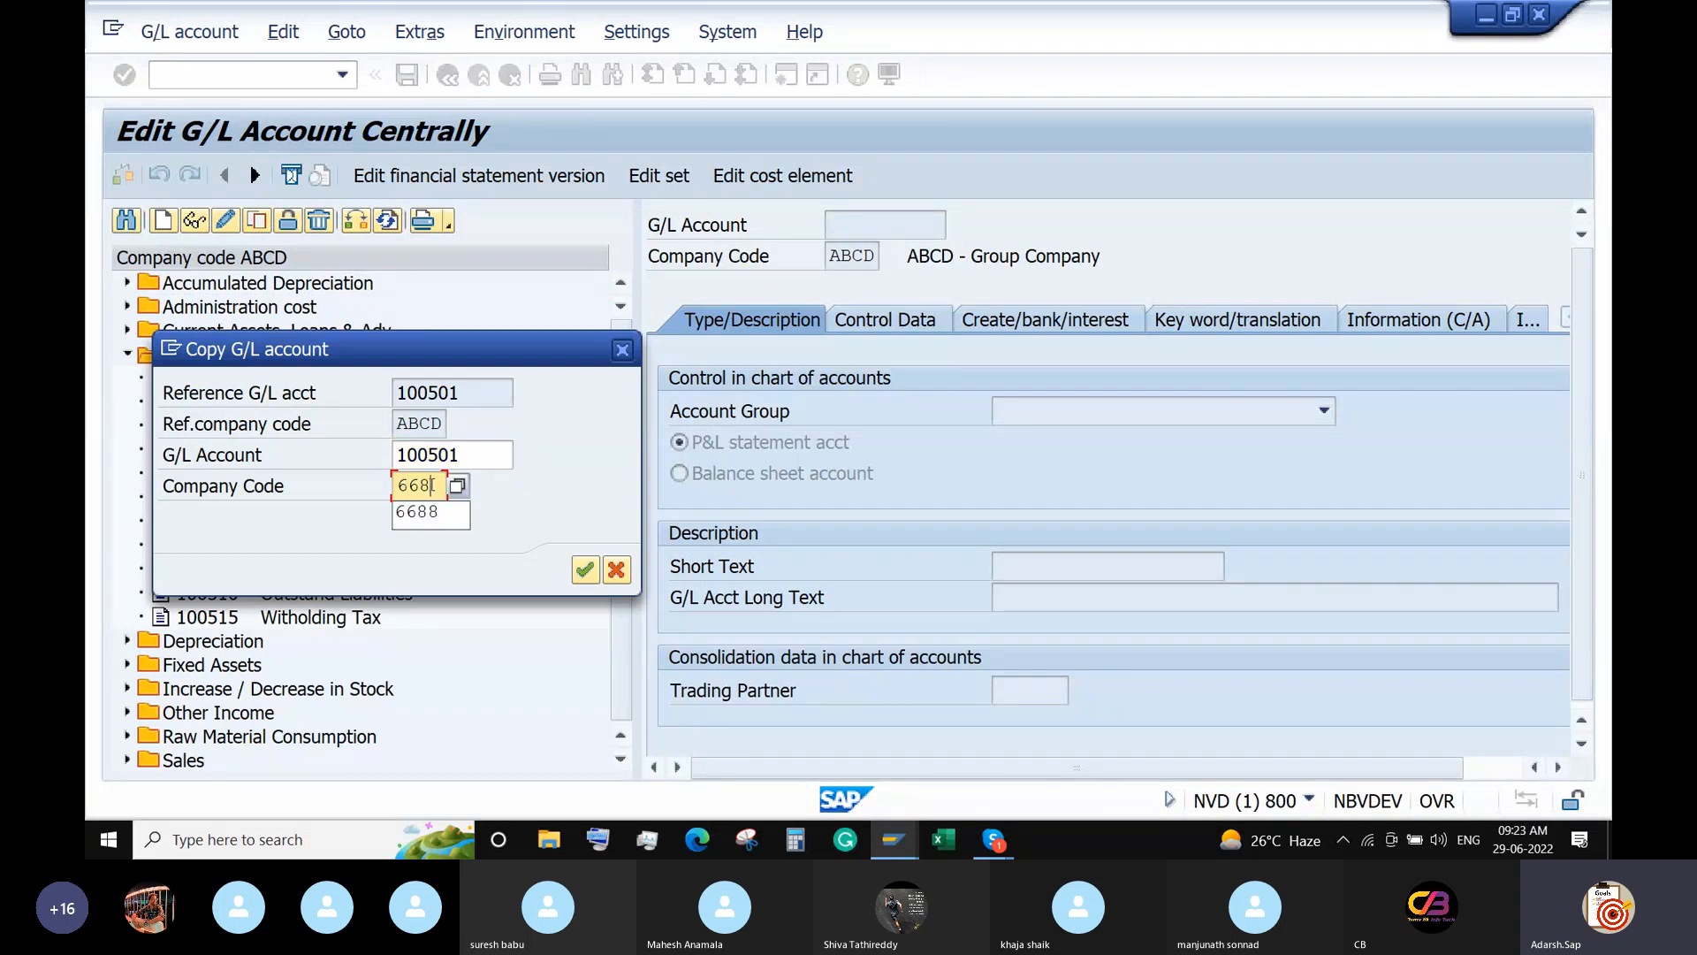
left_click(488, 447)
key("BackSpace")
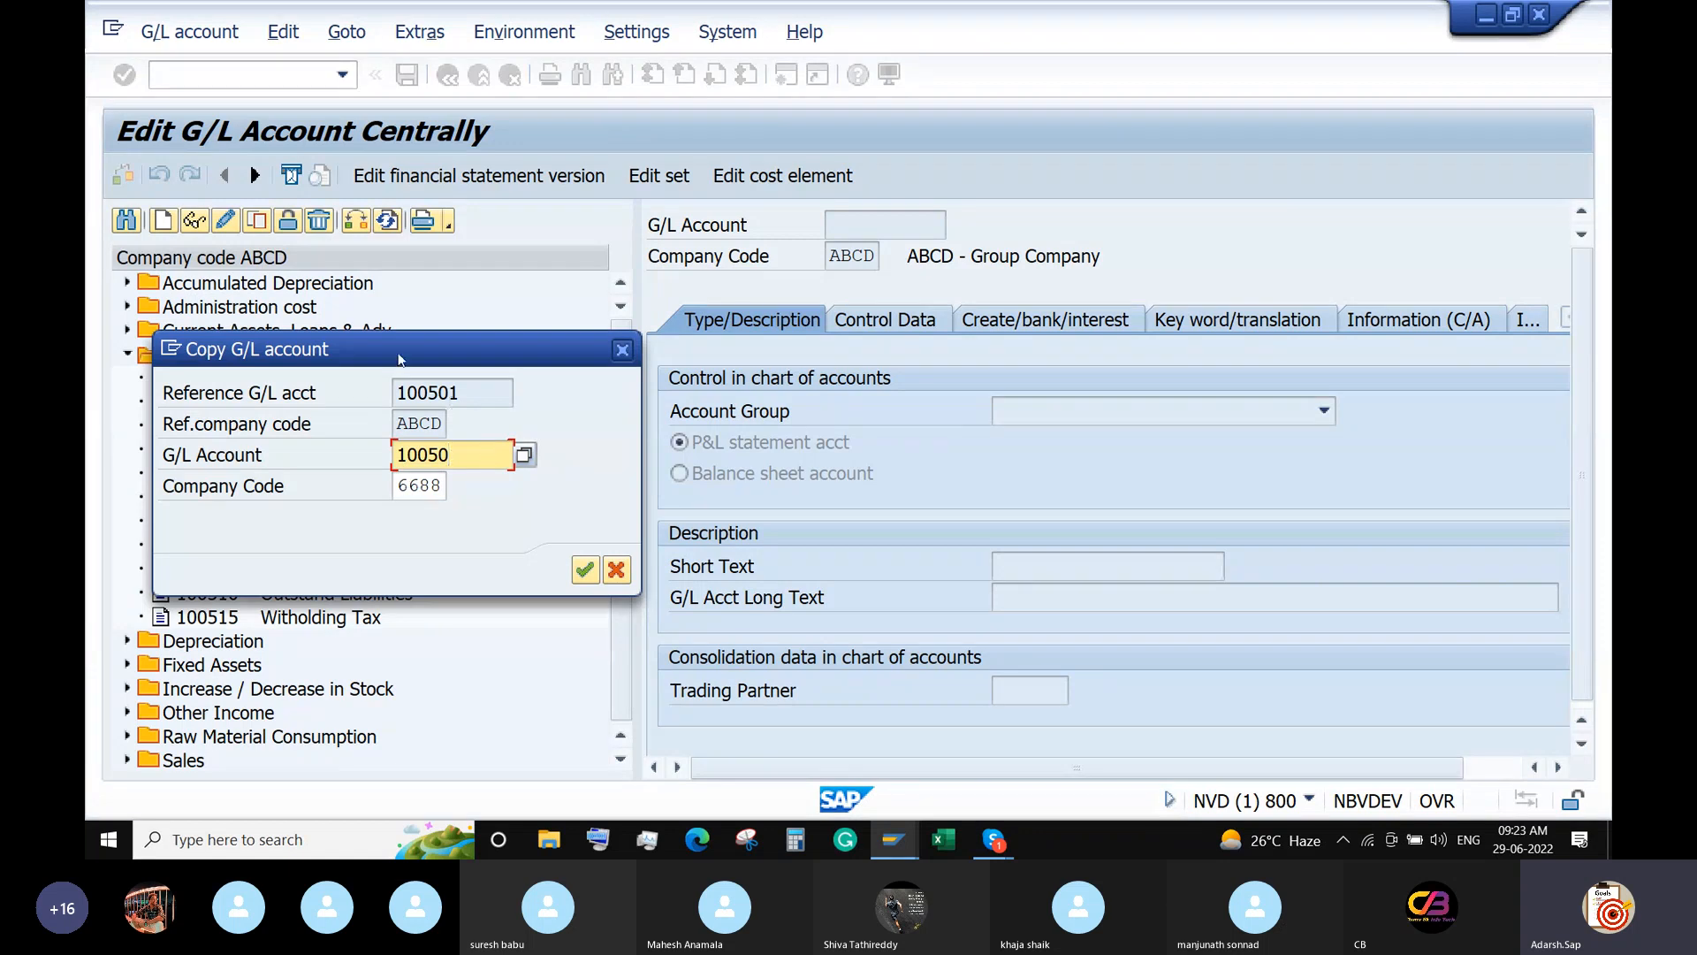
left_click_drag(382, 345, 633, 19)
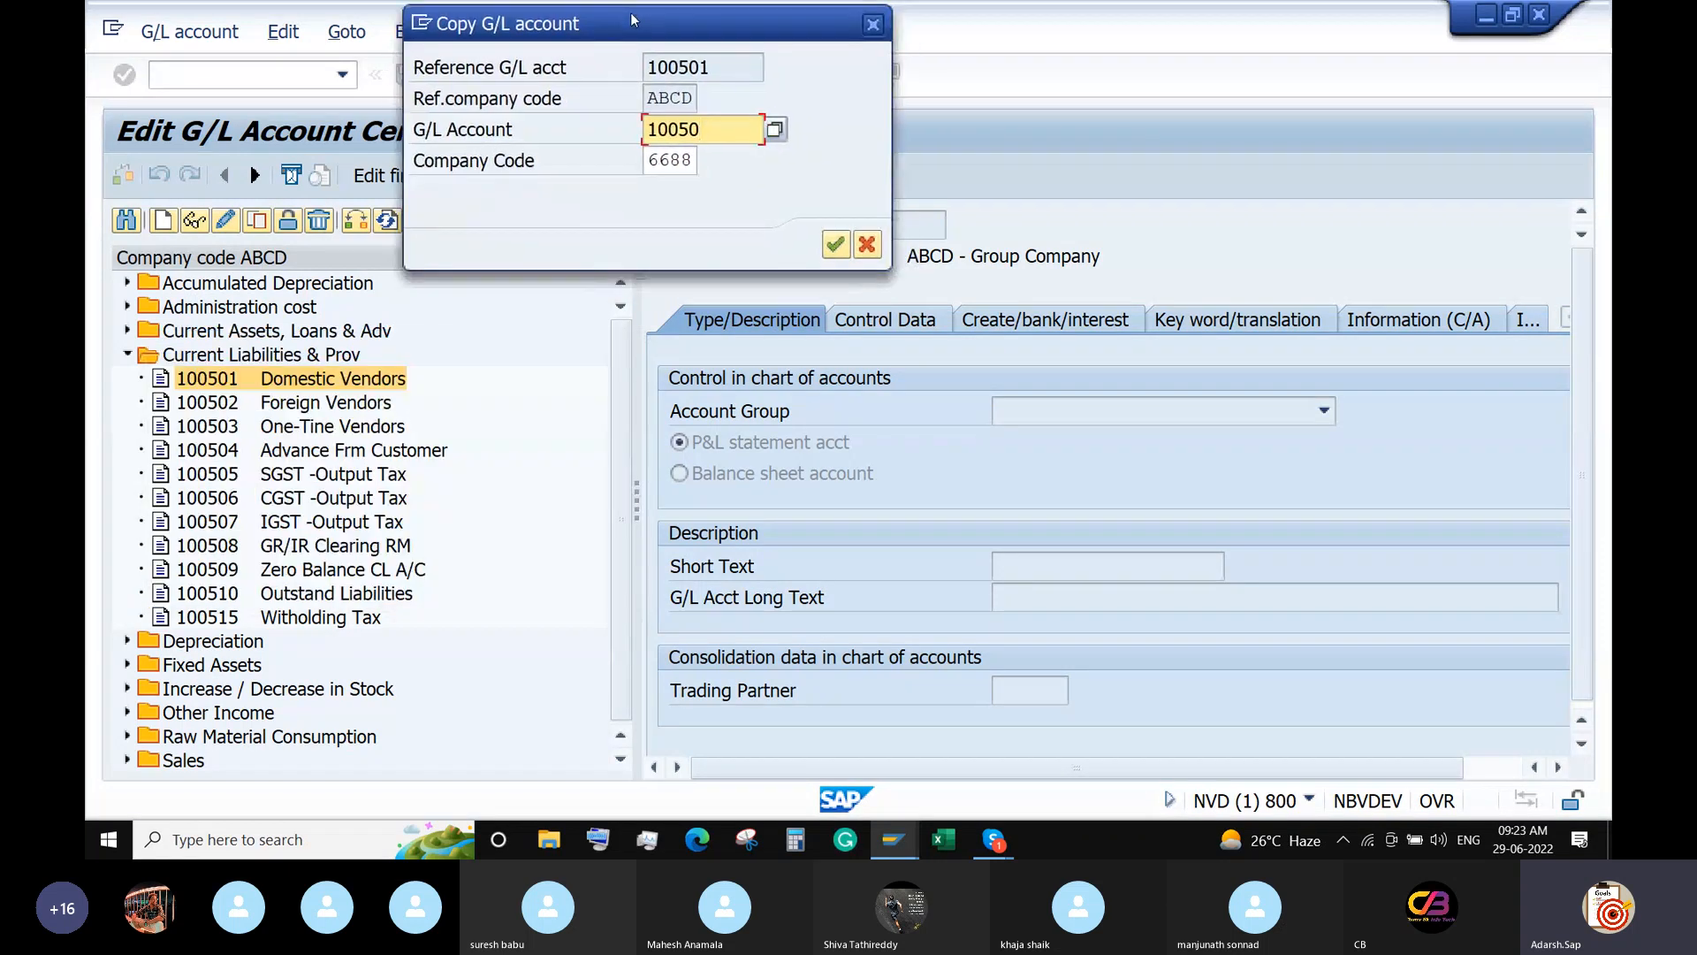
key("BackSpace")
type("20")
left_click(834, 245)
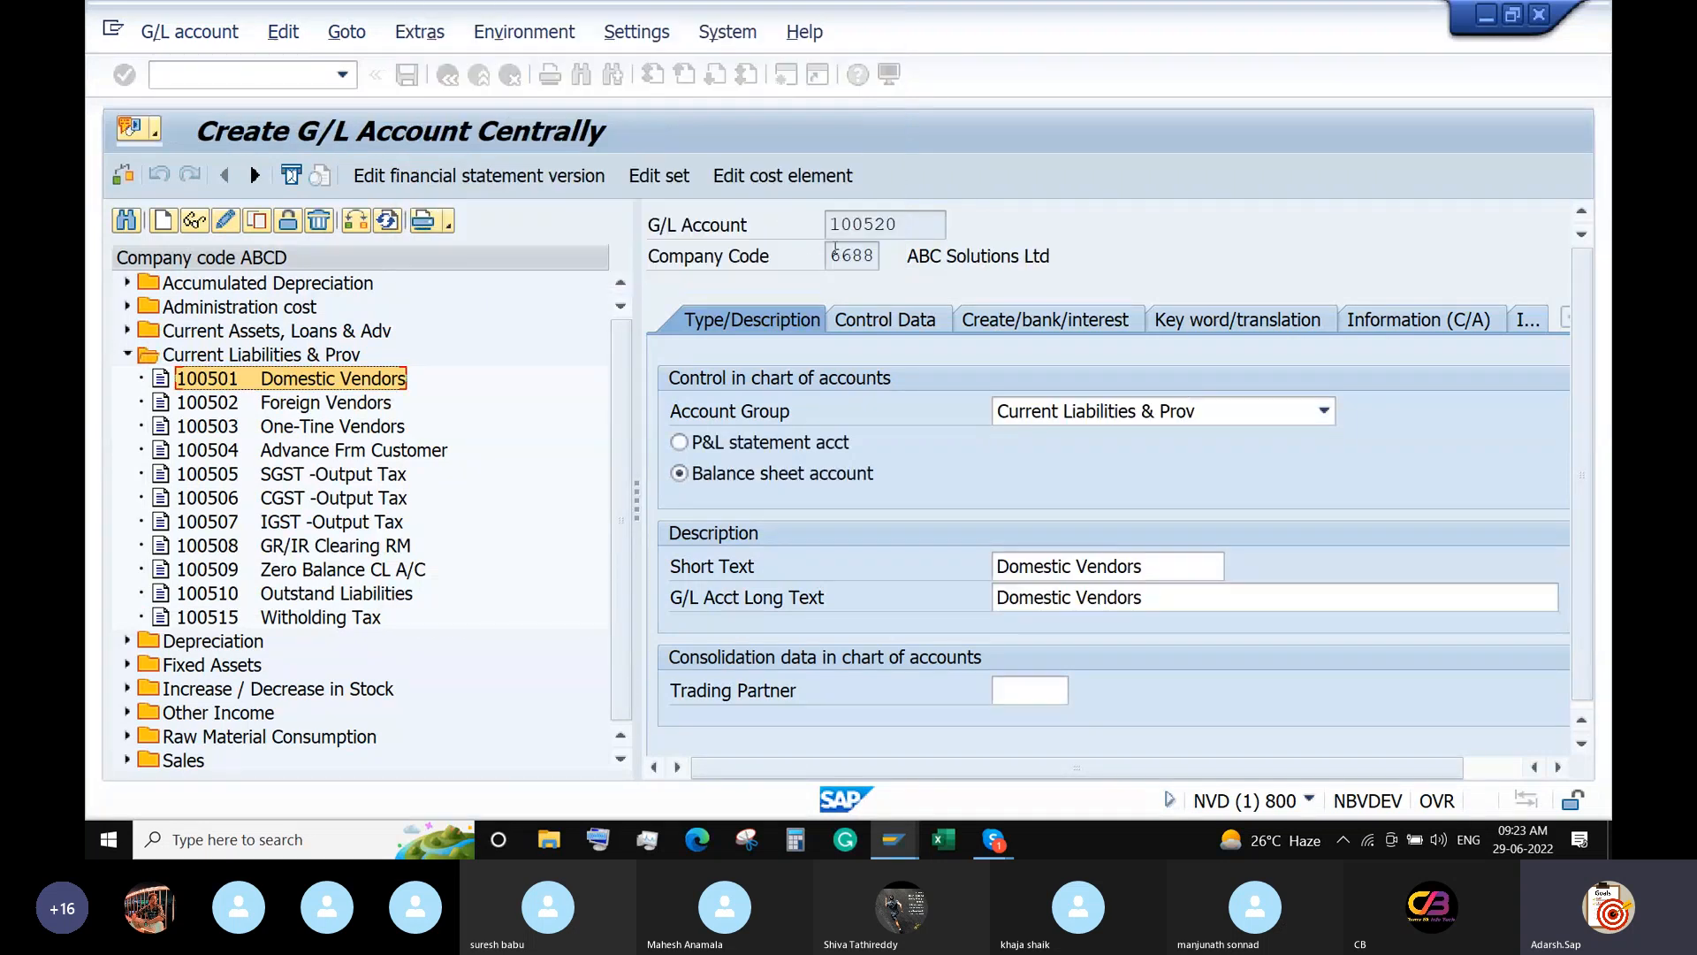
Review the bank/interest and control data, then save account 100520.
left_click(1024, 329)
left_click(915, 325)
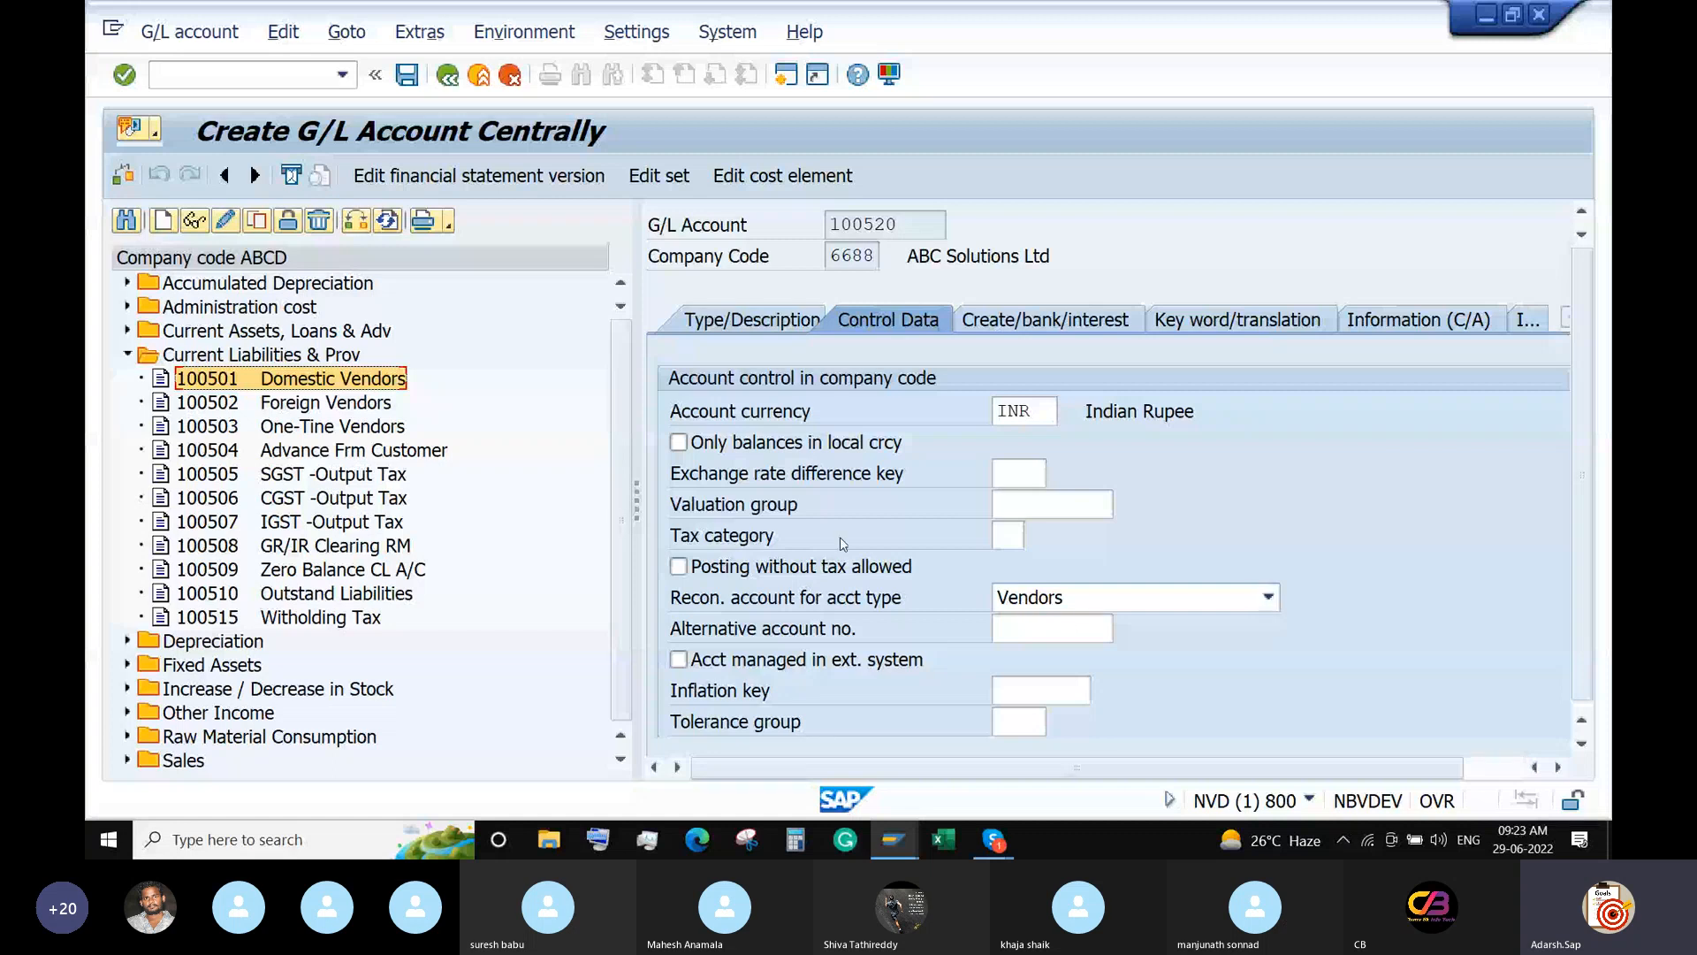
left_click(407, 75)
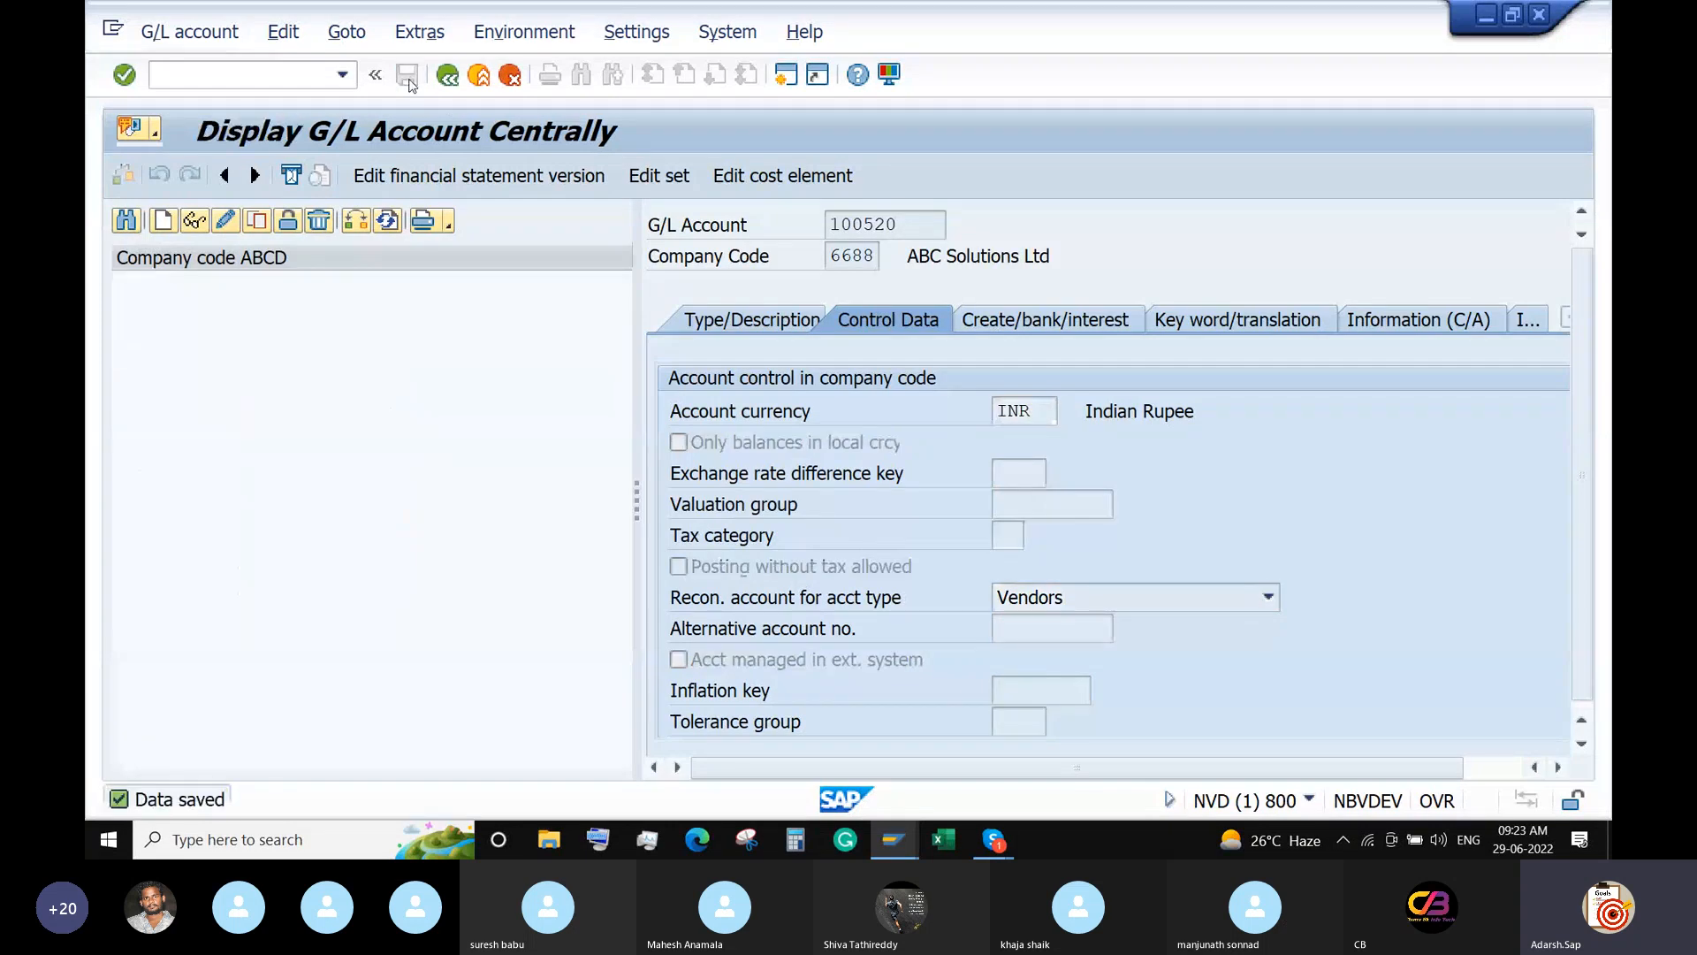
Return to the main menu with /n and start vendor creation with XK01.
left_click(280, 78)
type("/n")
key("Return")
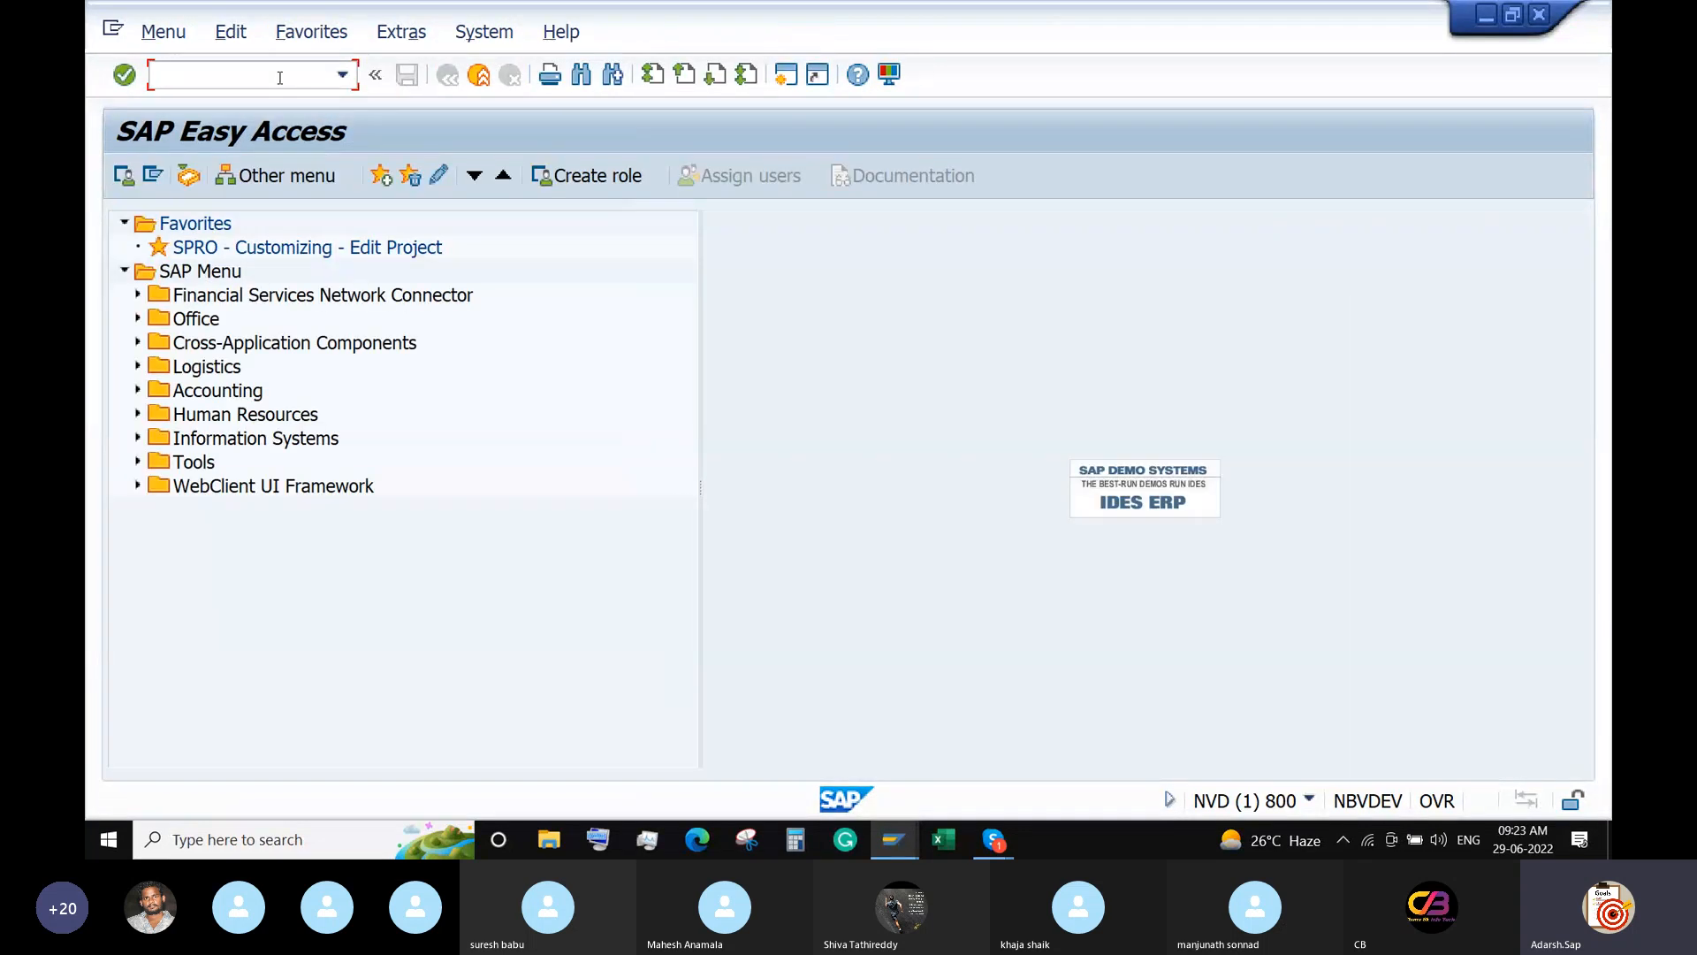
type("XK01")
key("Return")
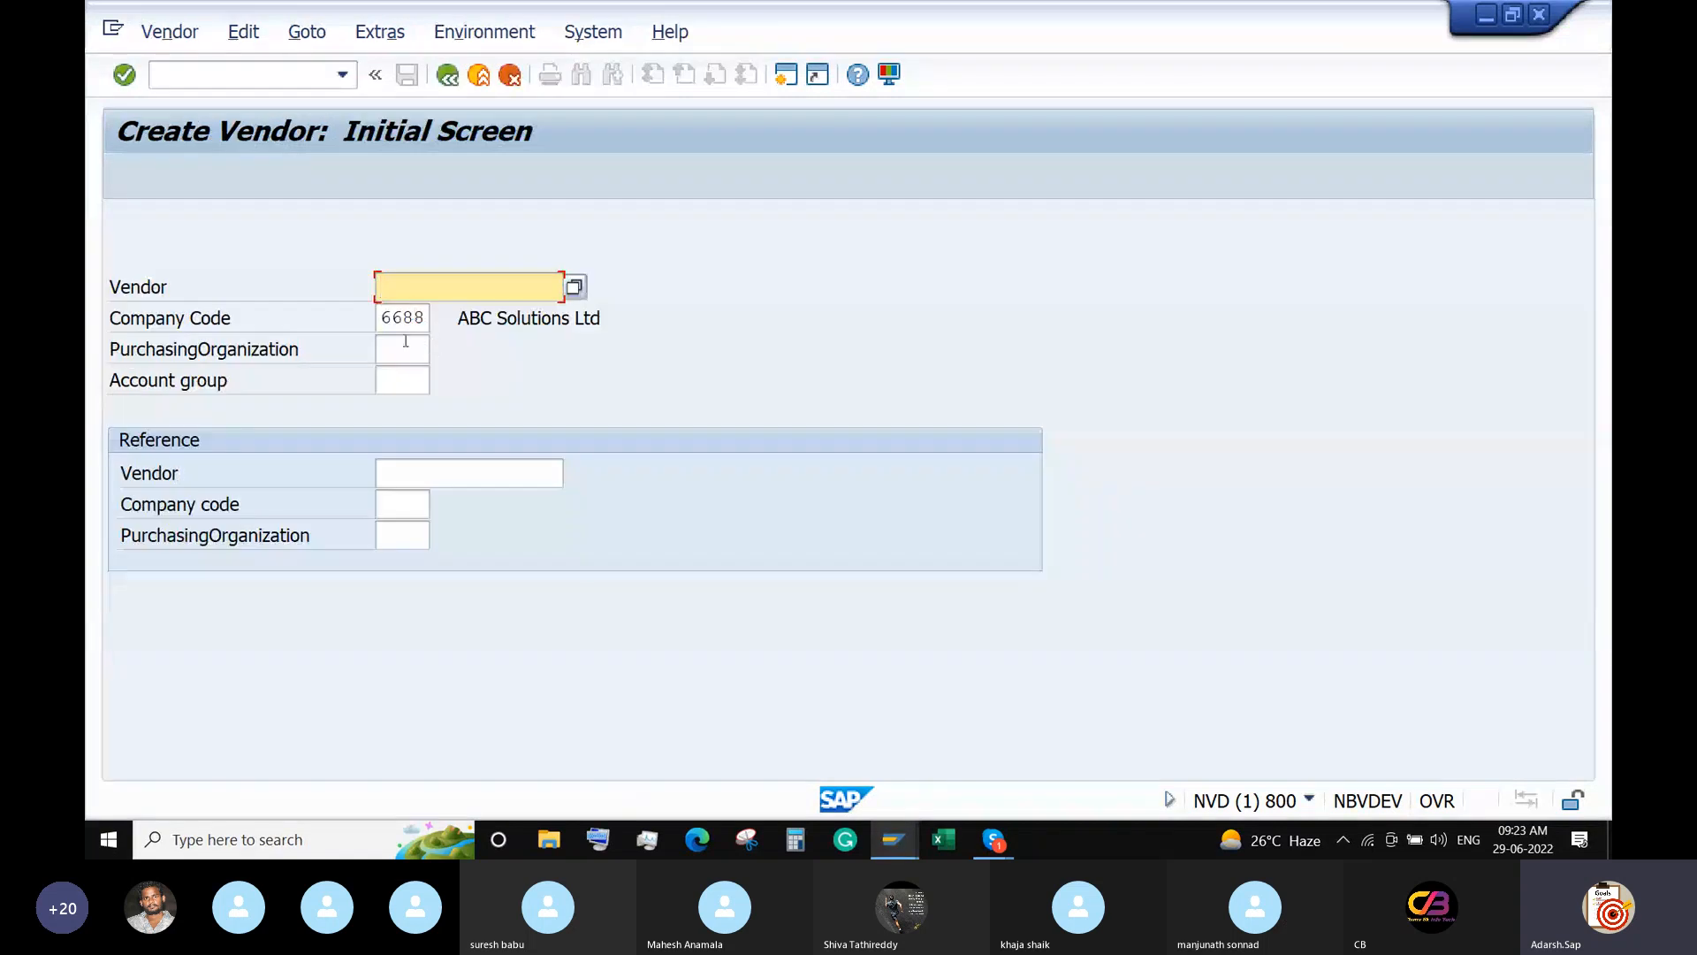
Choose vendor account group ABC1 and continue to the address screen.
left_click(402, 380)
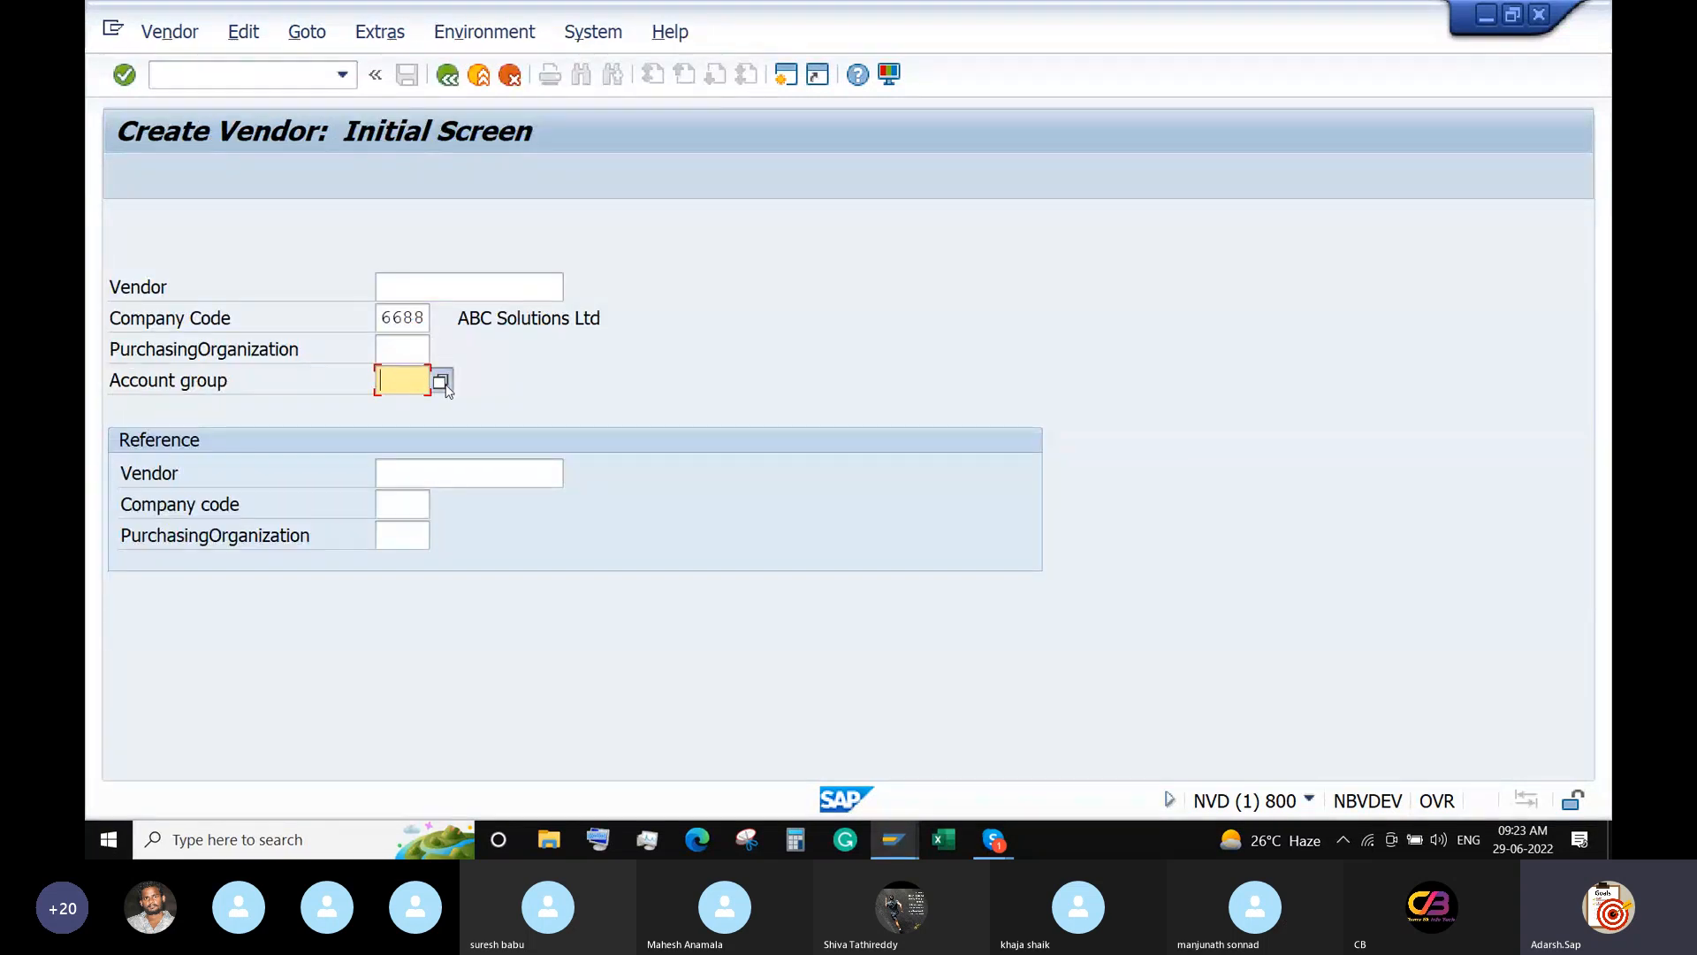
left_click(441, 382)
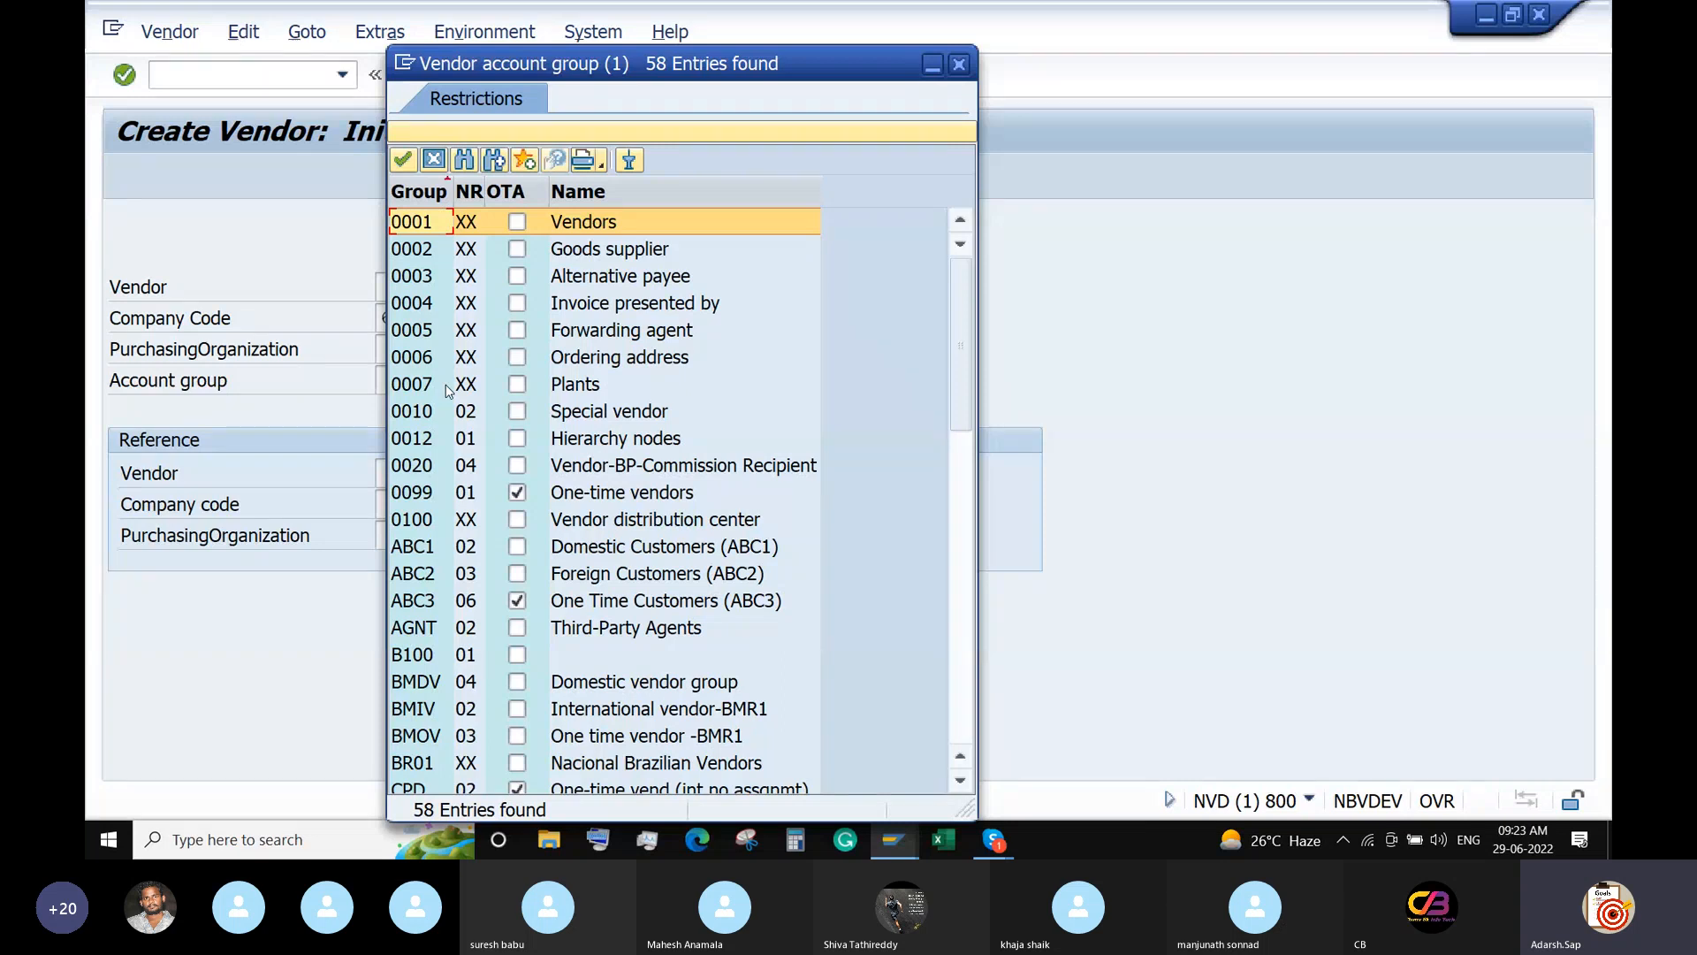
double_click(423, 546)
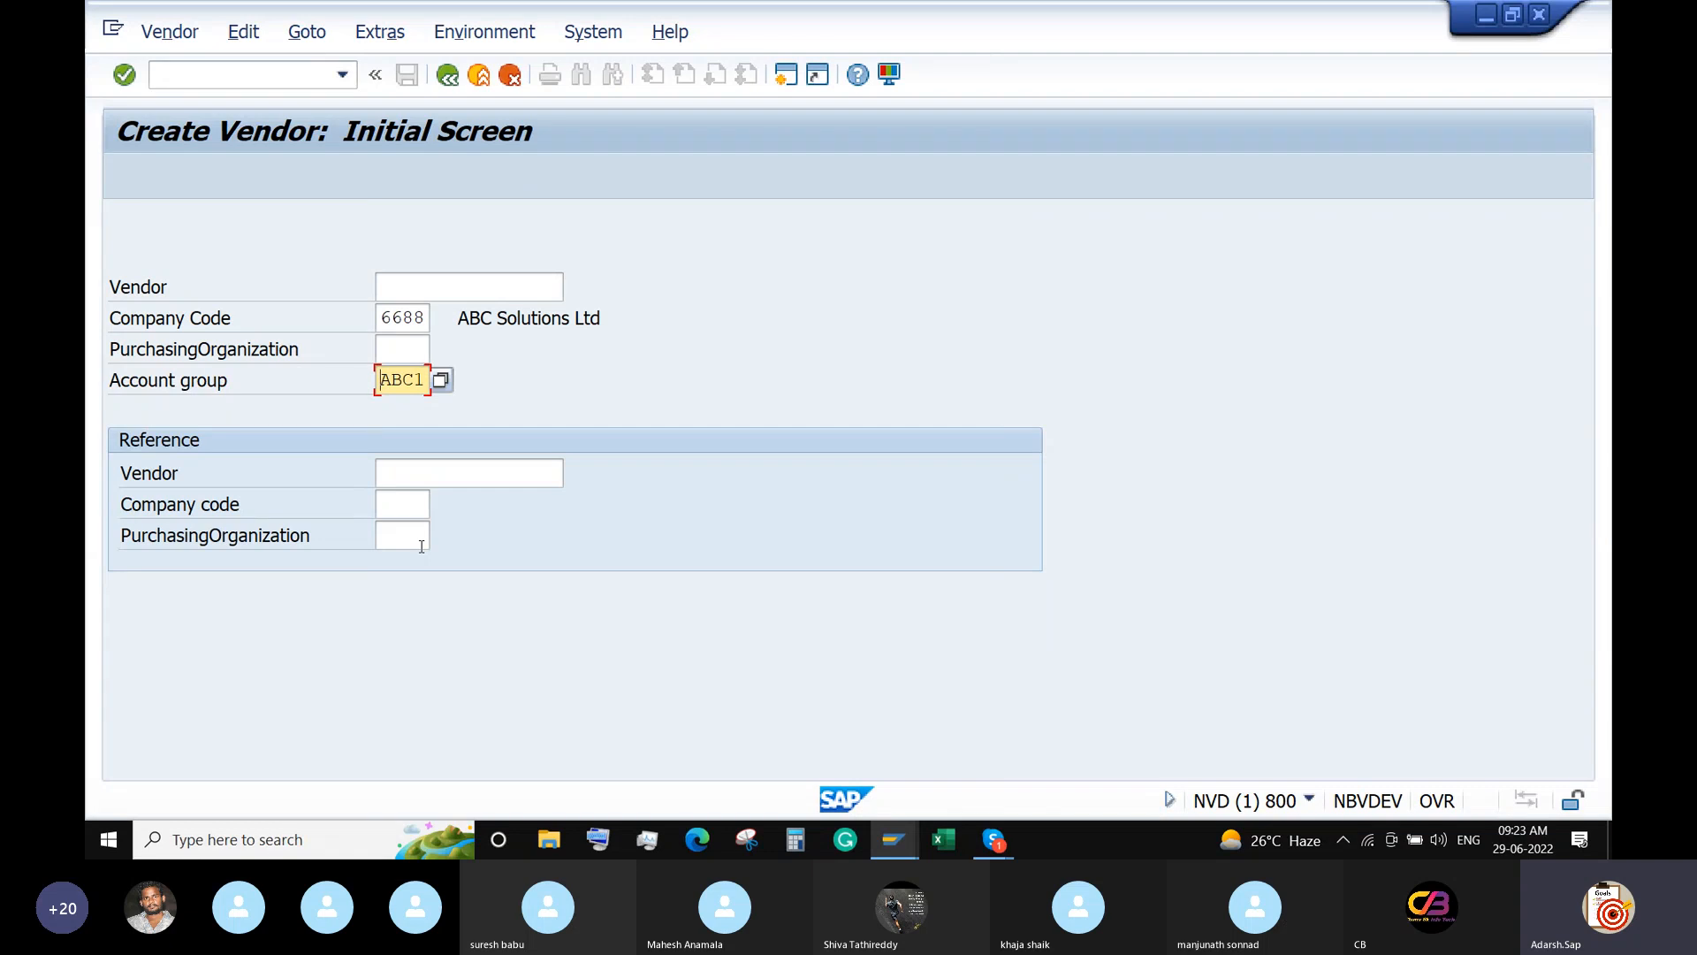
key("Return")
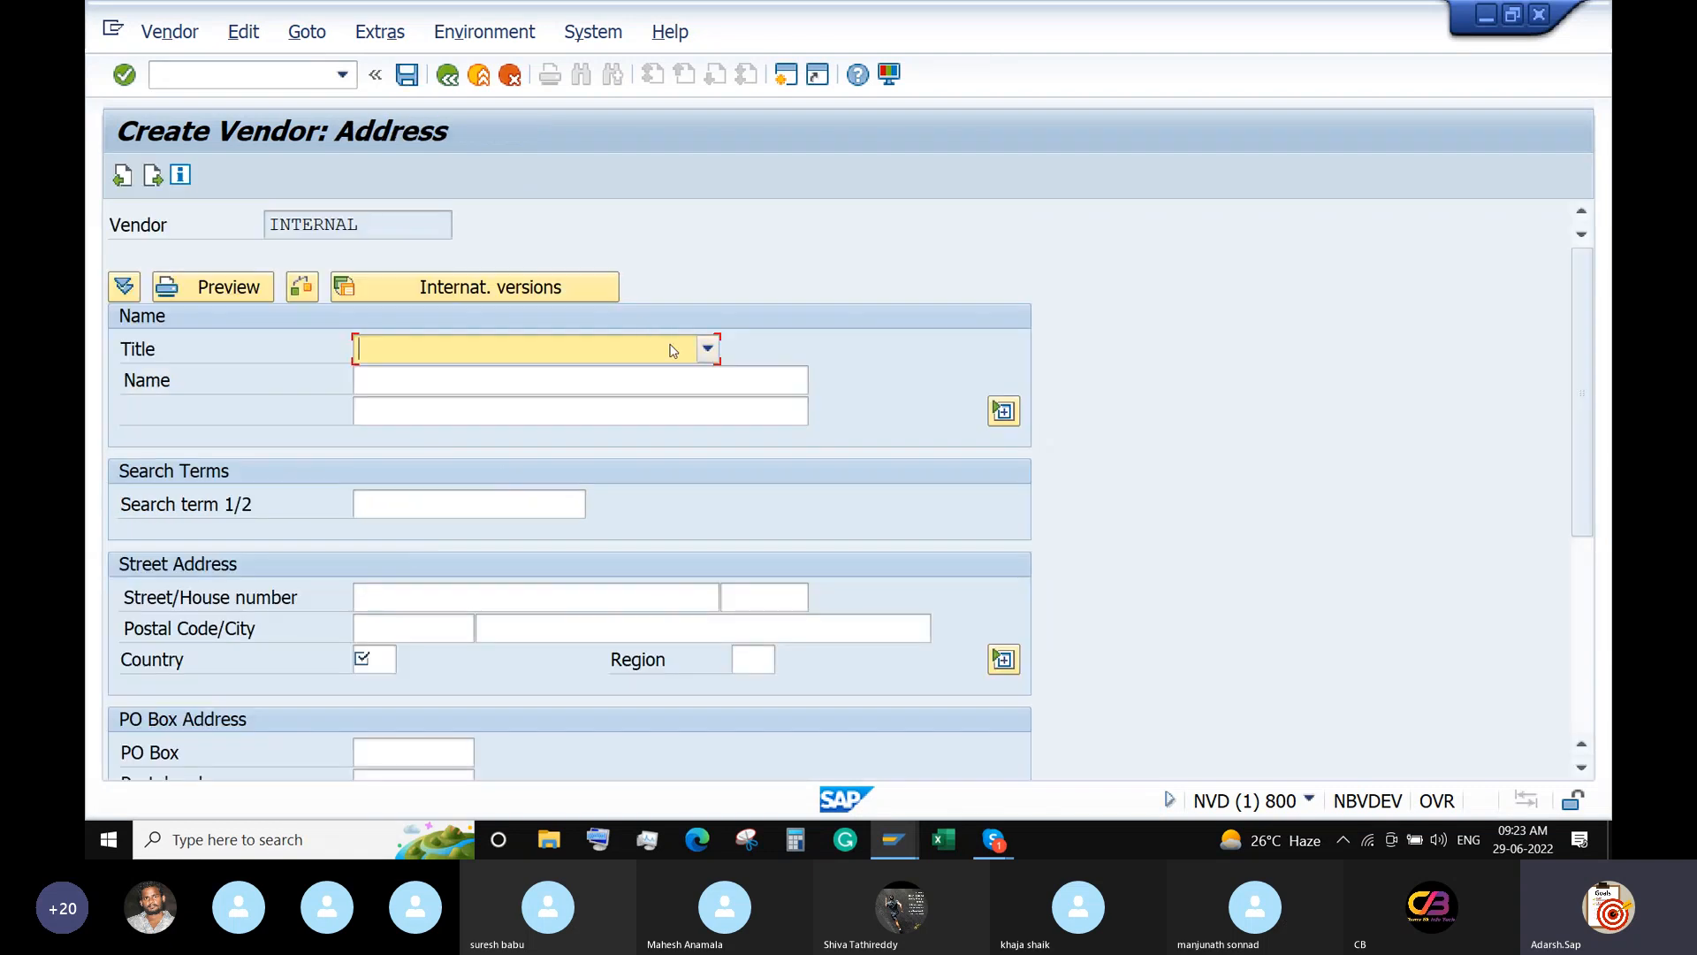
Set title Company, name 'TSSPDCL - Telangana State Power Dist. Lt' and search term TSSPDCL.
left_click(706, 350)
left_click(663, 370)
left_click(615, 372)
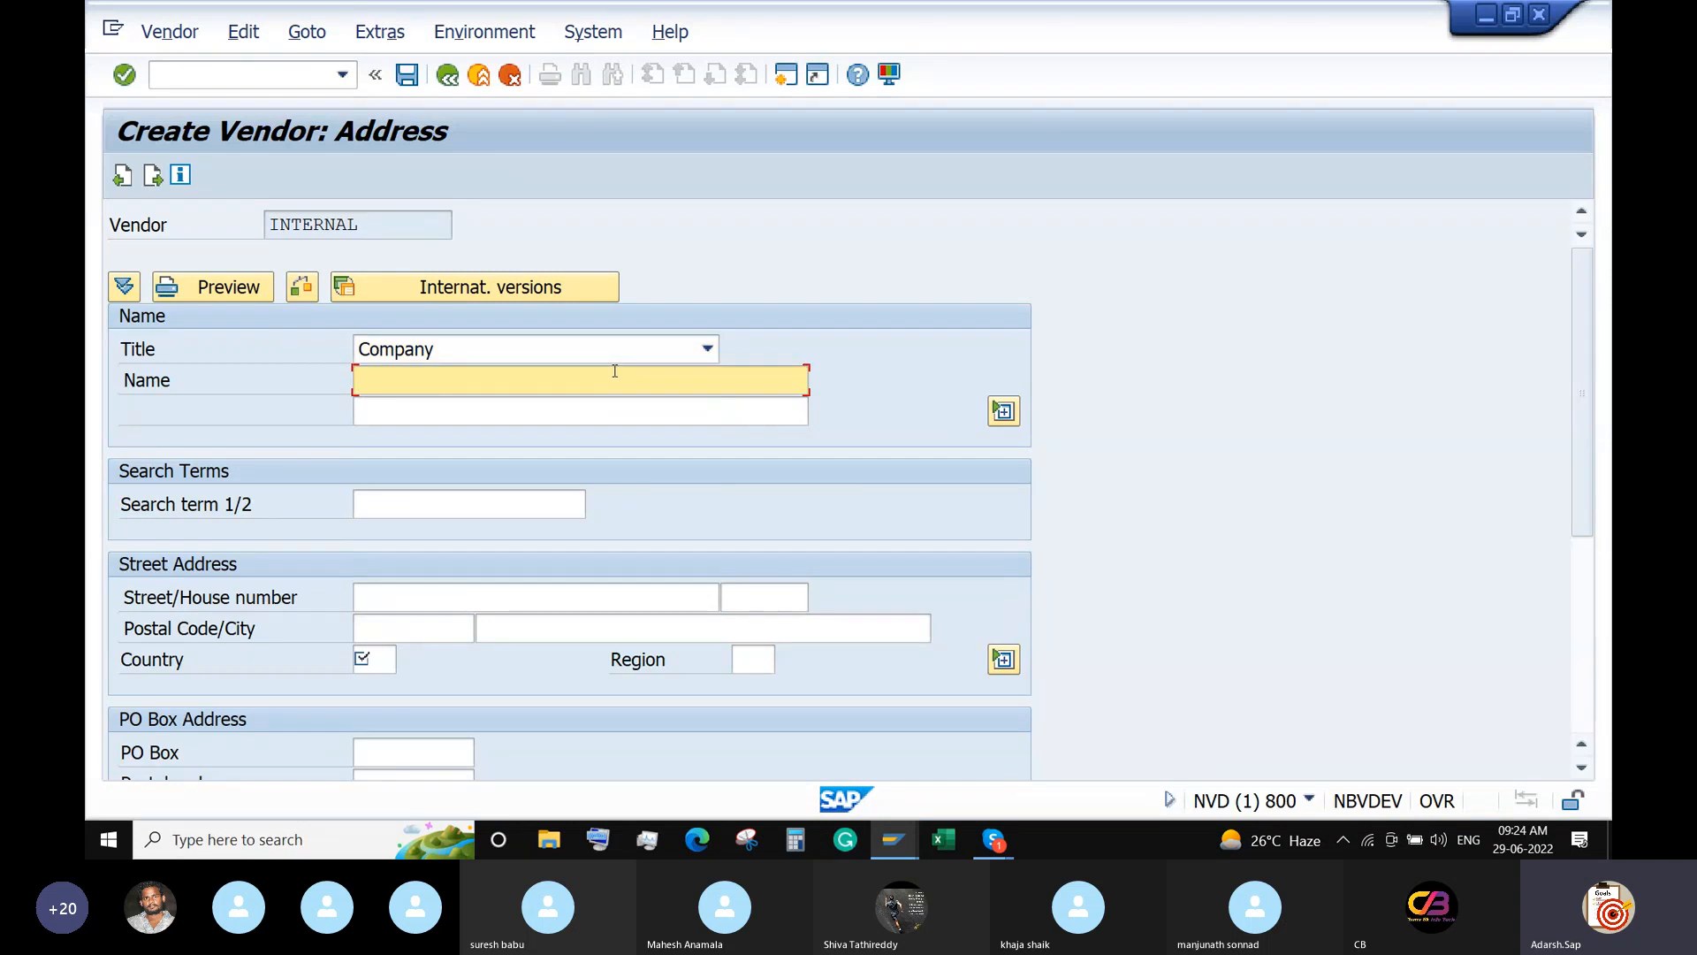
type("TSSPDCL - Telangn")
key("BackSpace")
type("ana")
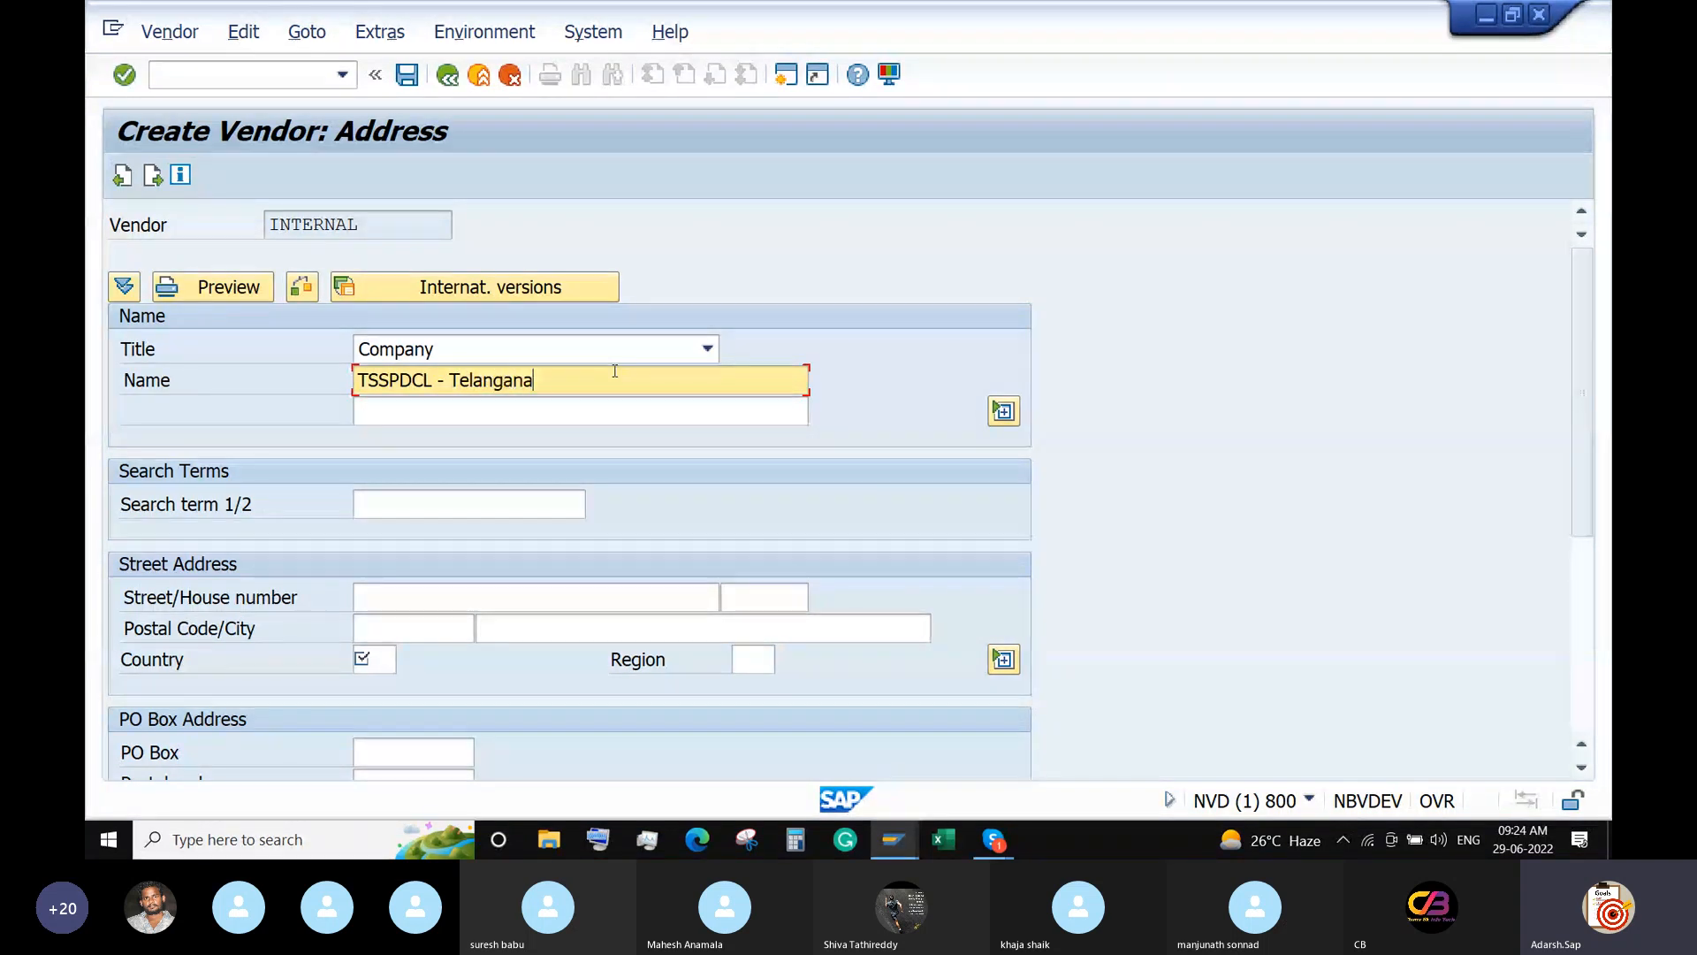
type(" State ")
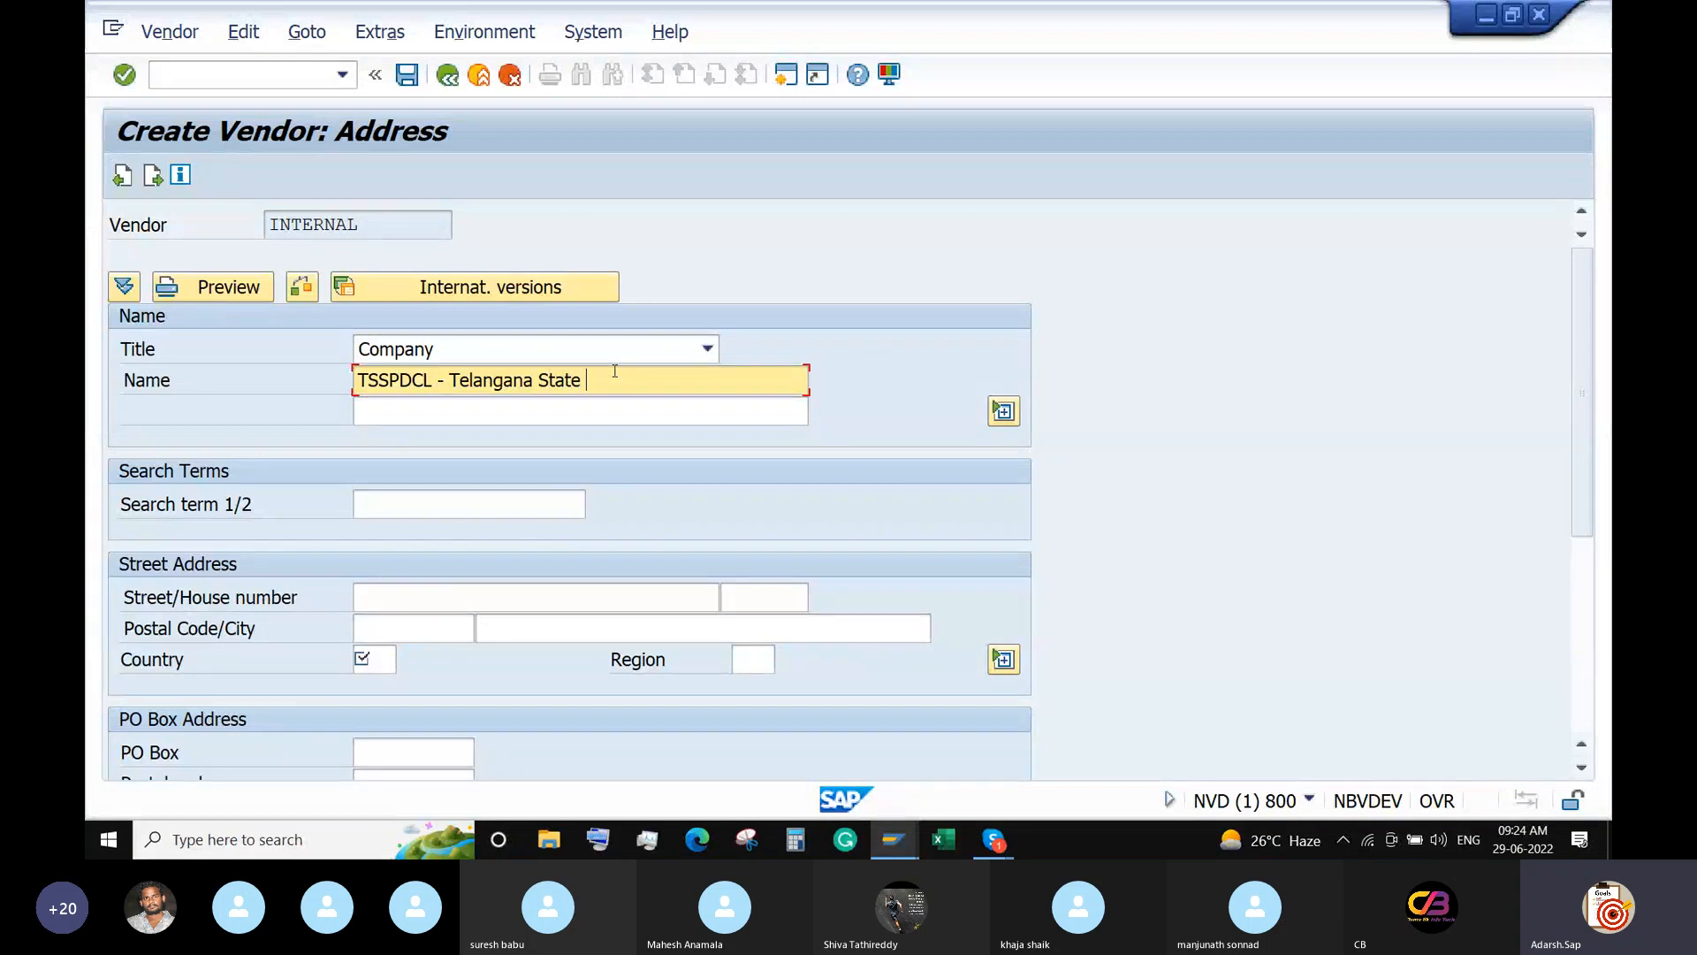
type("Power Dist. Lt")
left_click(500, 510)
type("TSS")
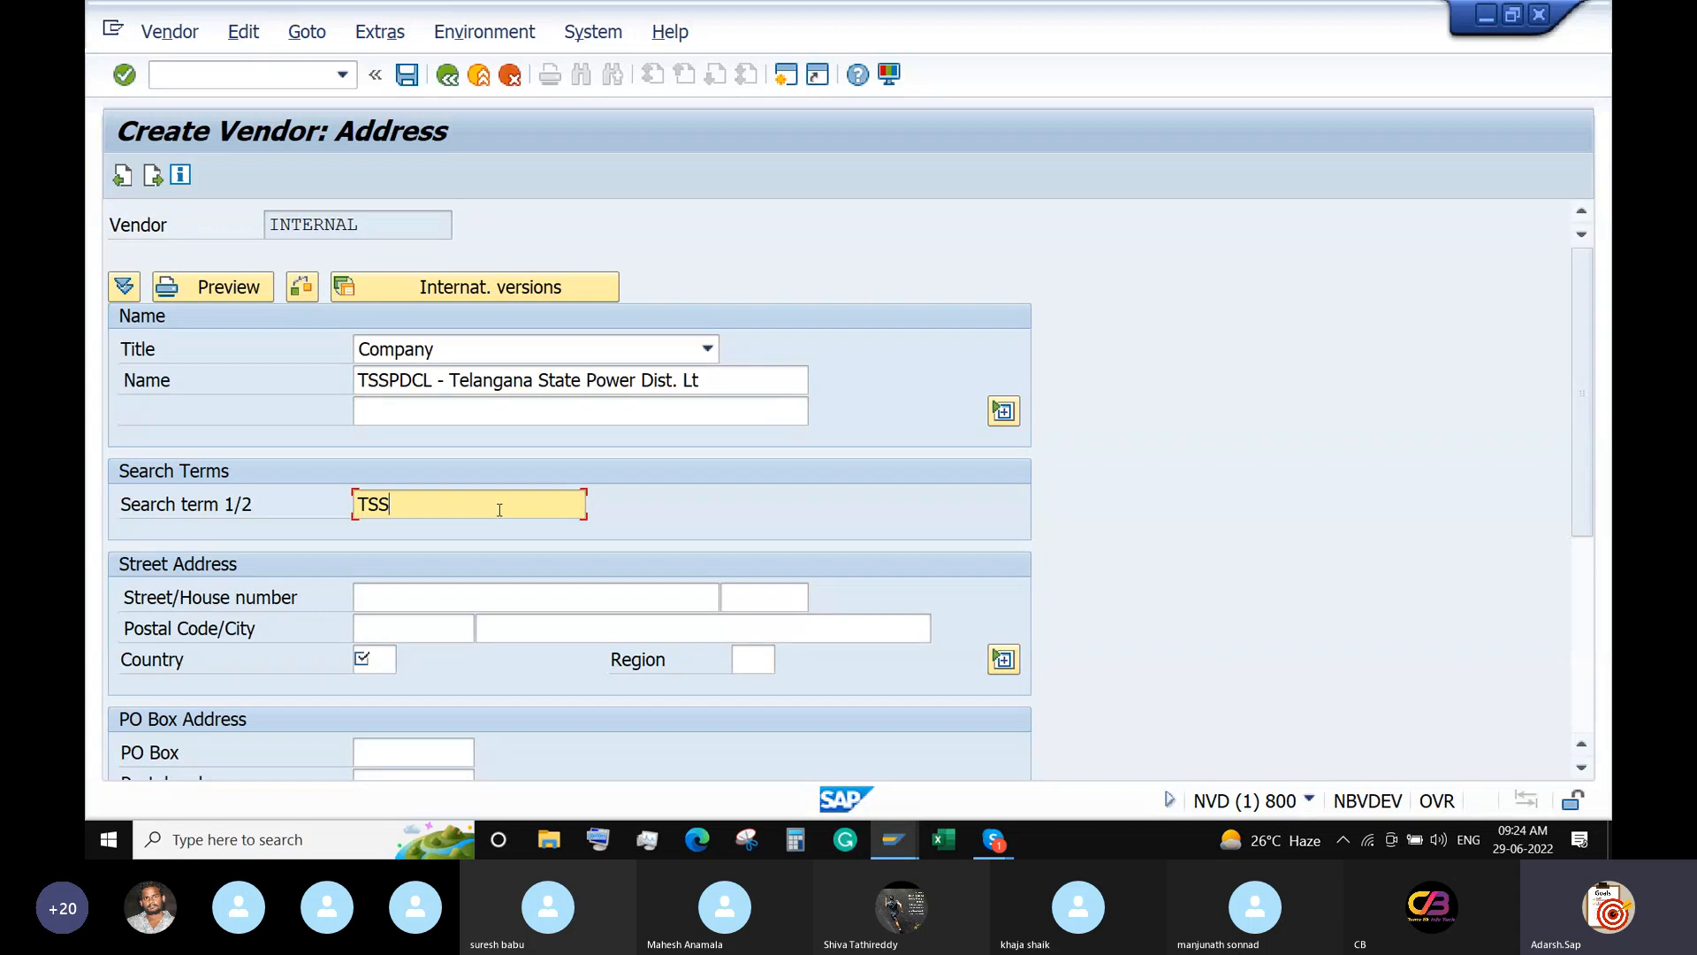
type("PDCL")
left_click(424, 597)
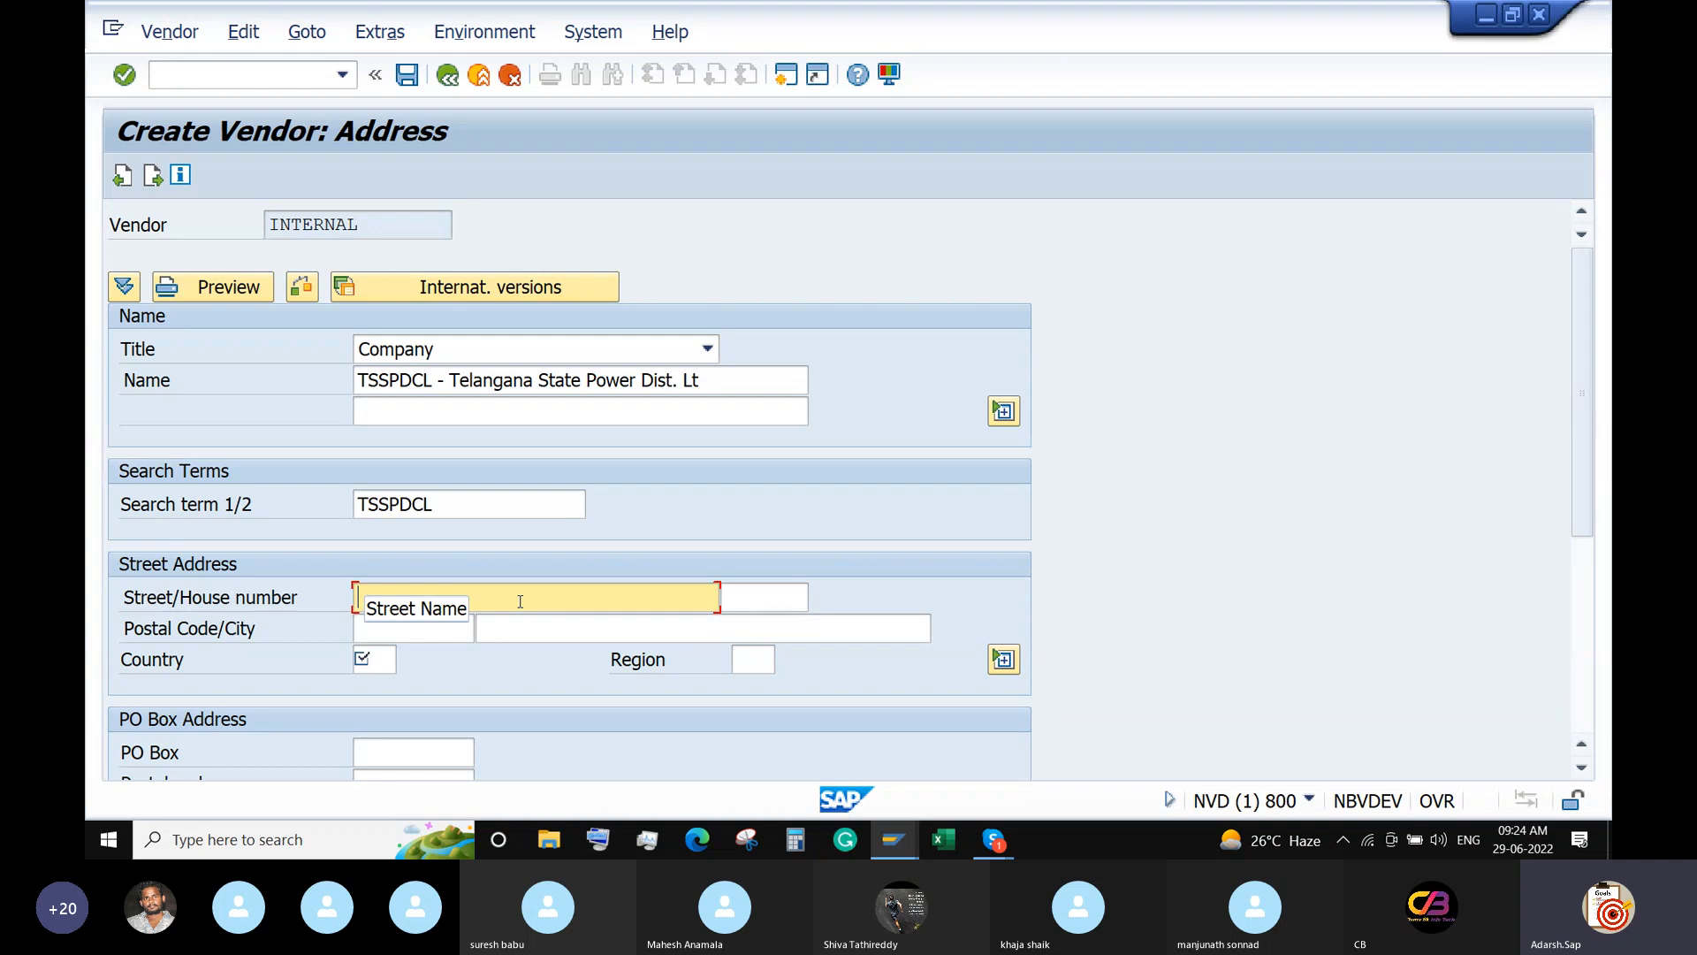
type("HI")
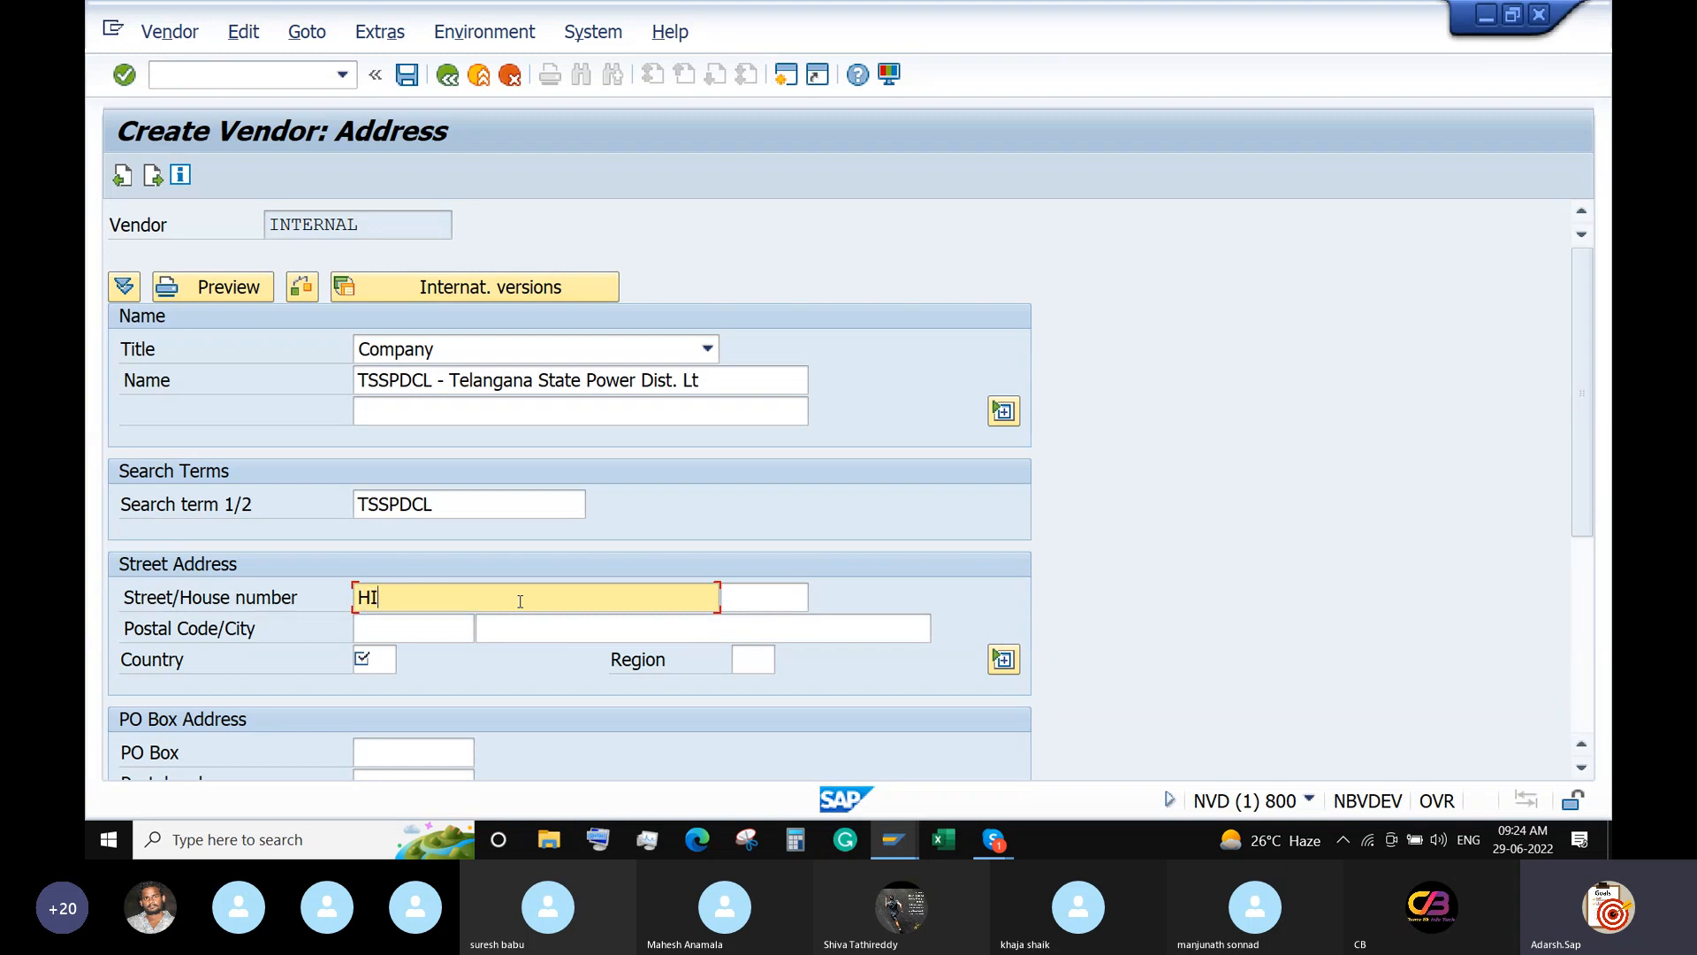
type("t")
key("BackSpace")
key("BackSpace")
key("Tab")
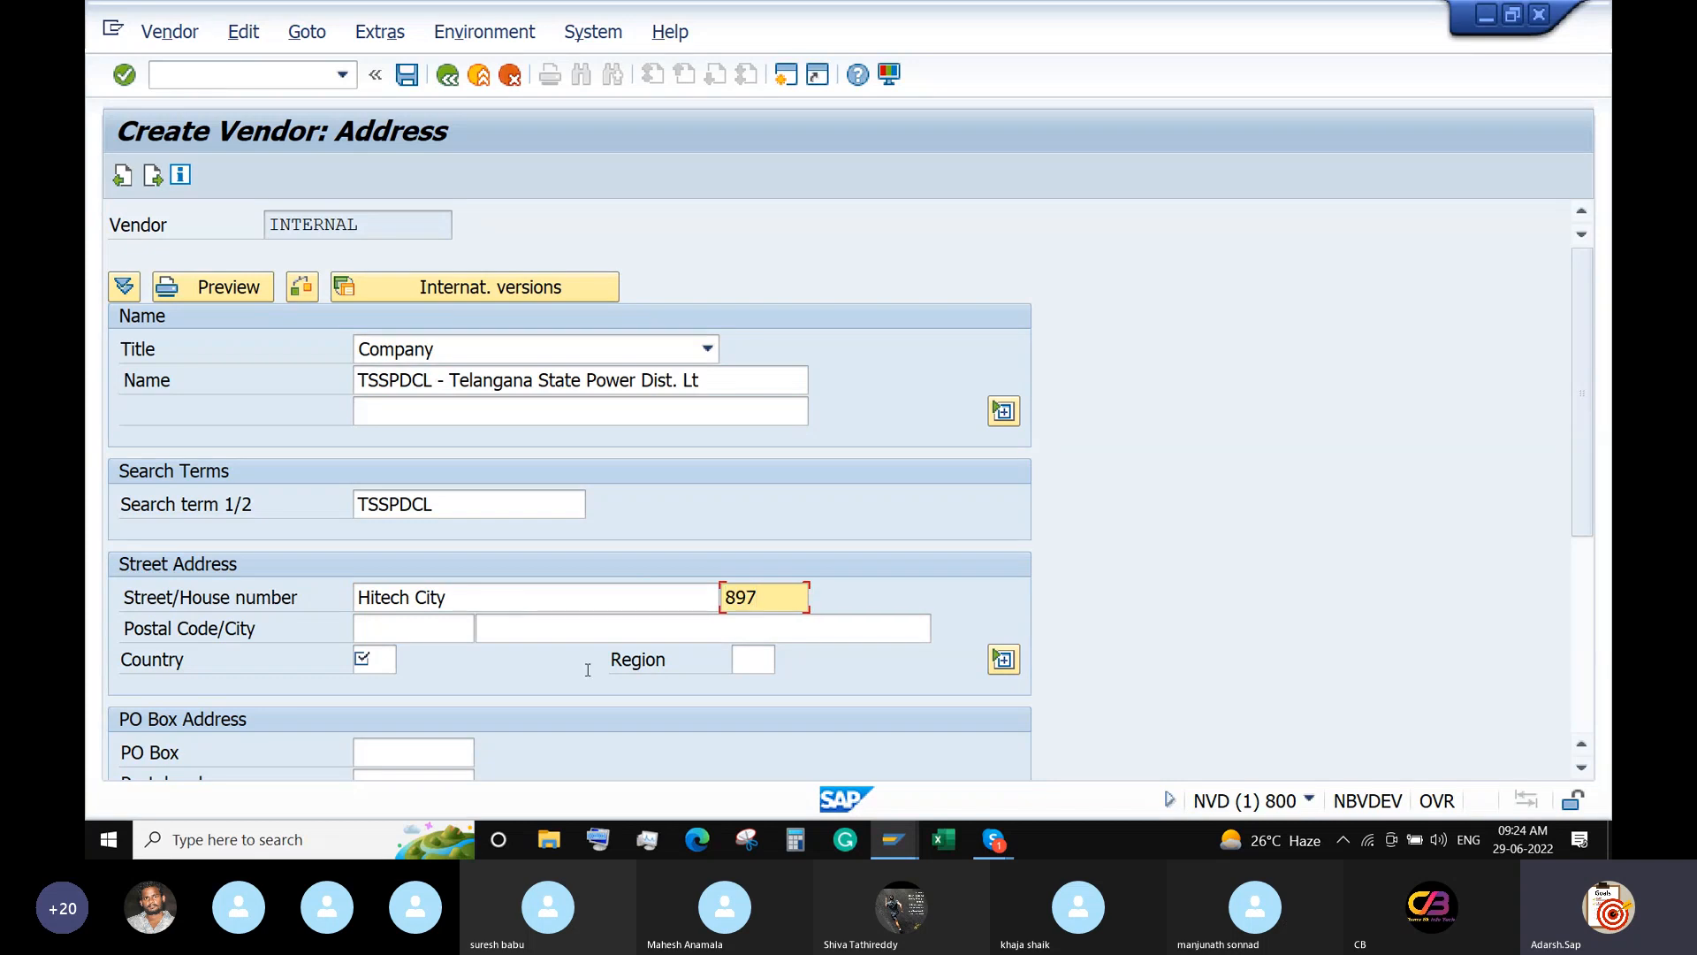
left_click(423, 630)
type("500")
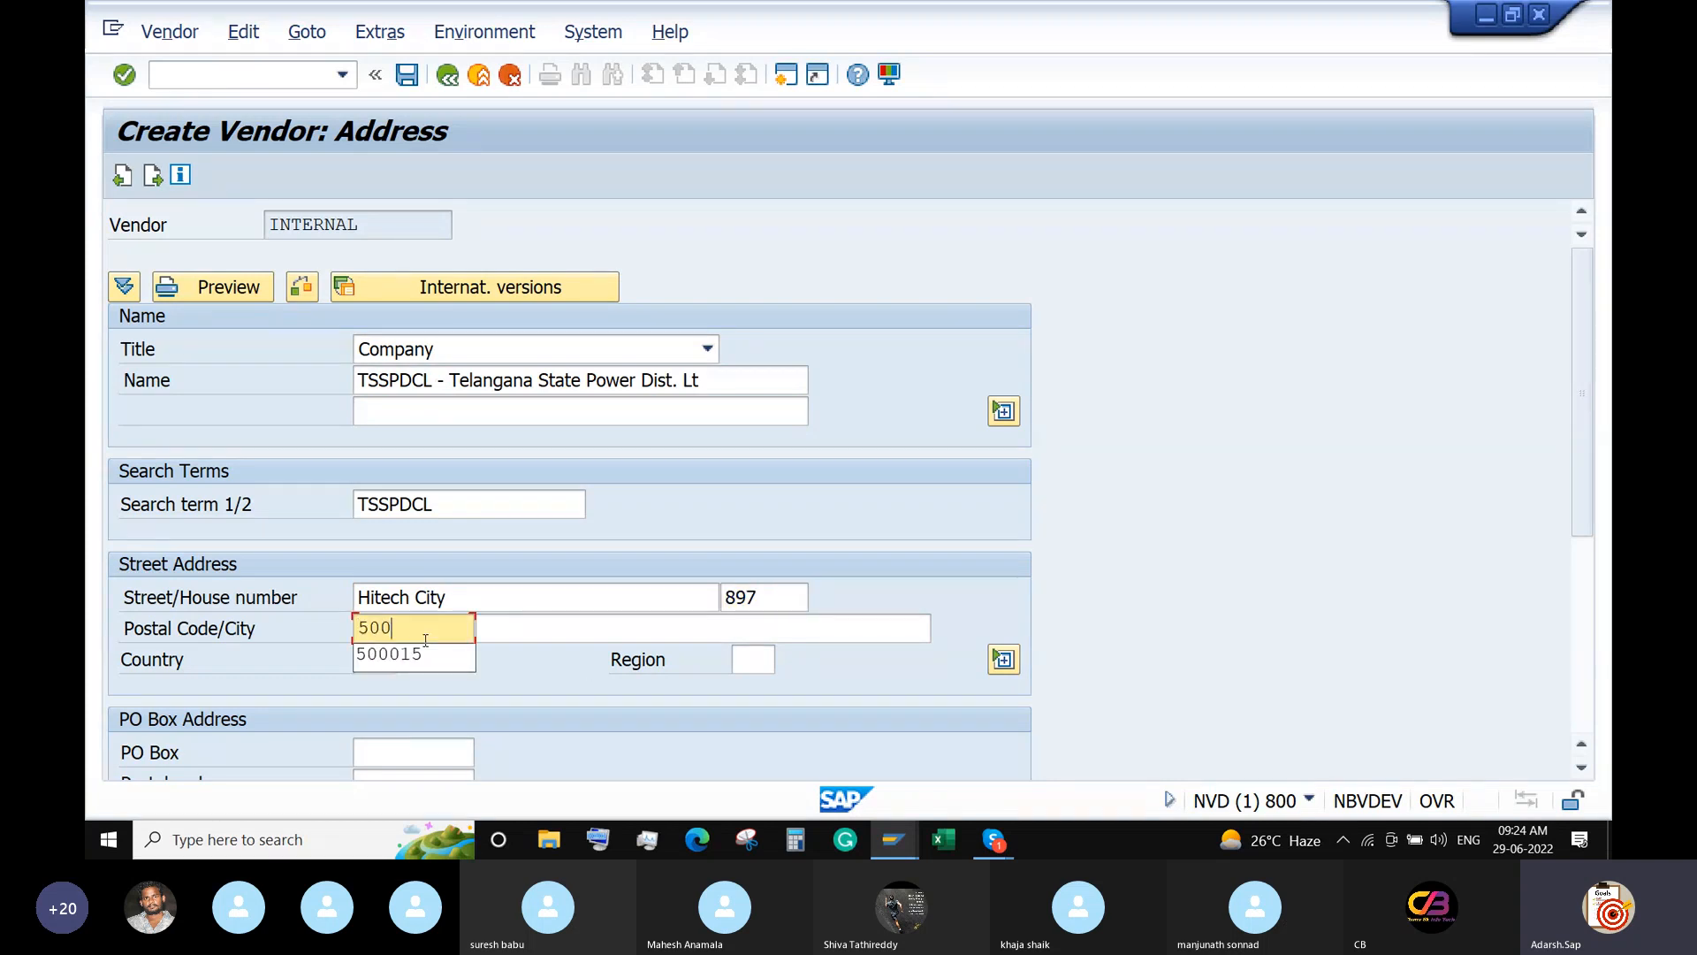
type("011")
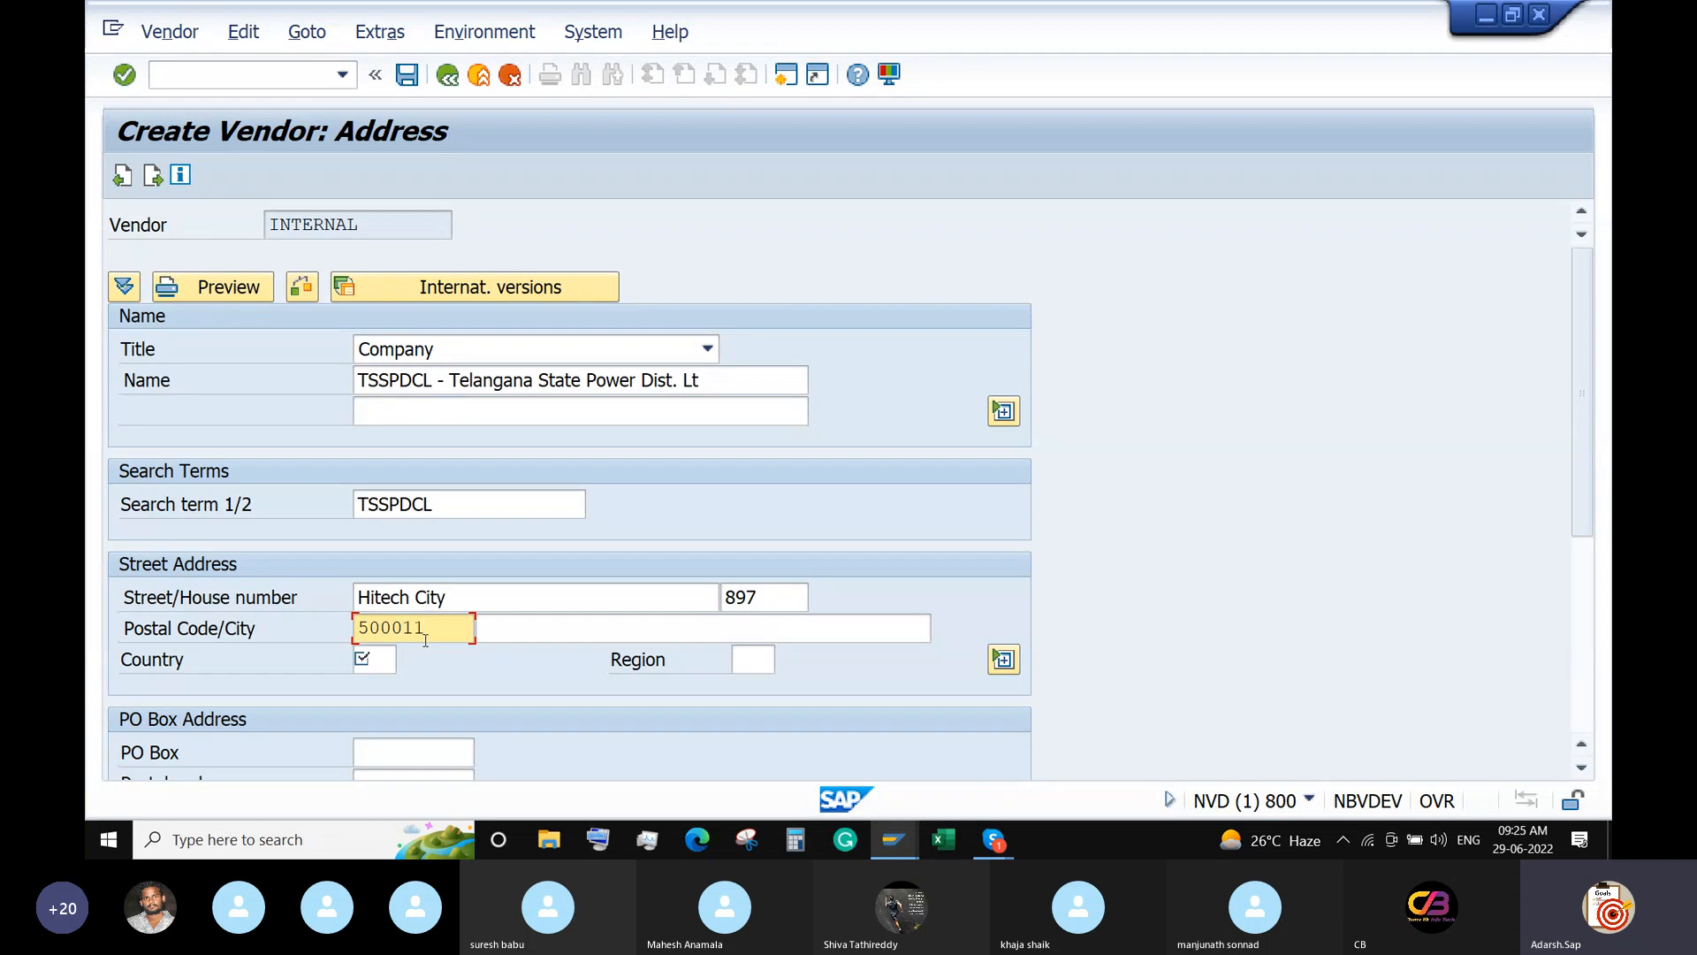
key("Tab")
type("Hyderabad")
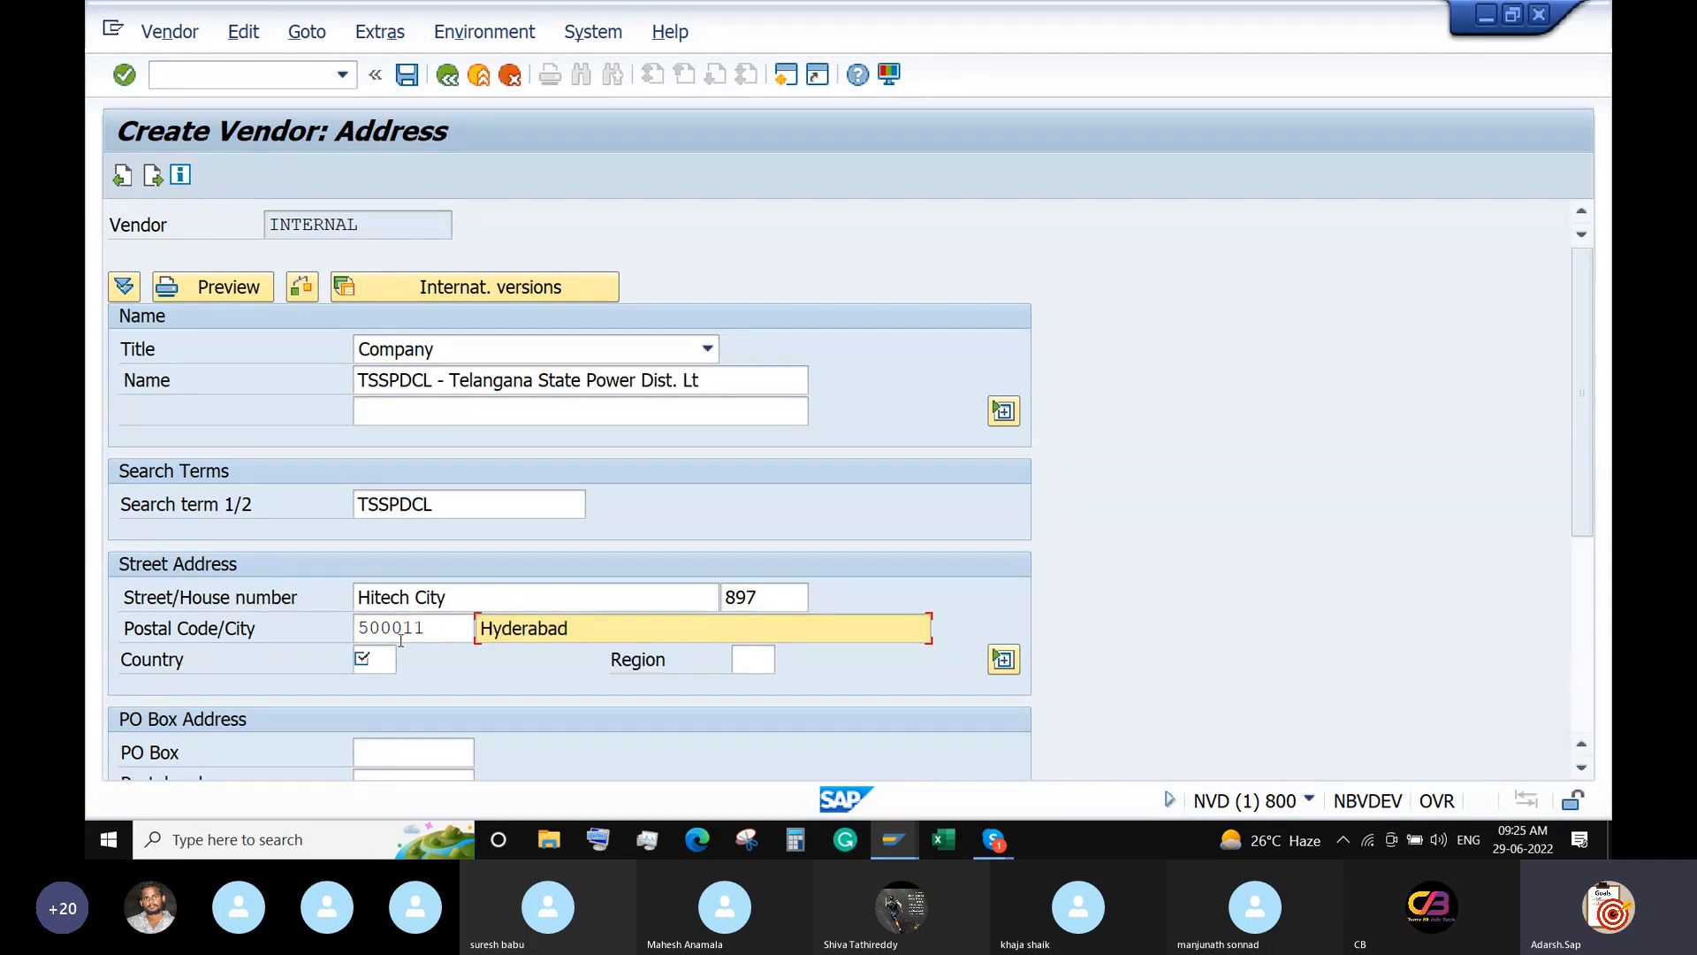
key("Tab")
type("IN")
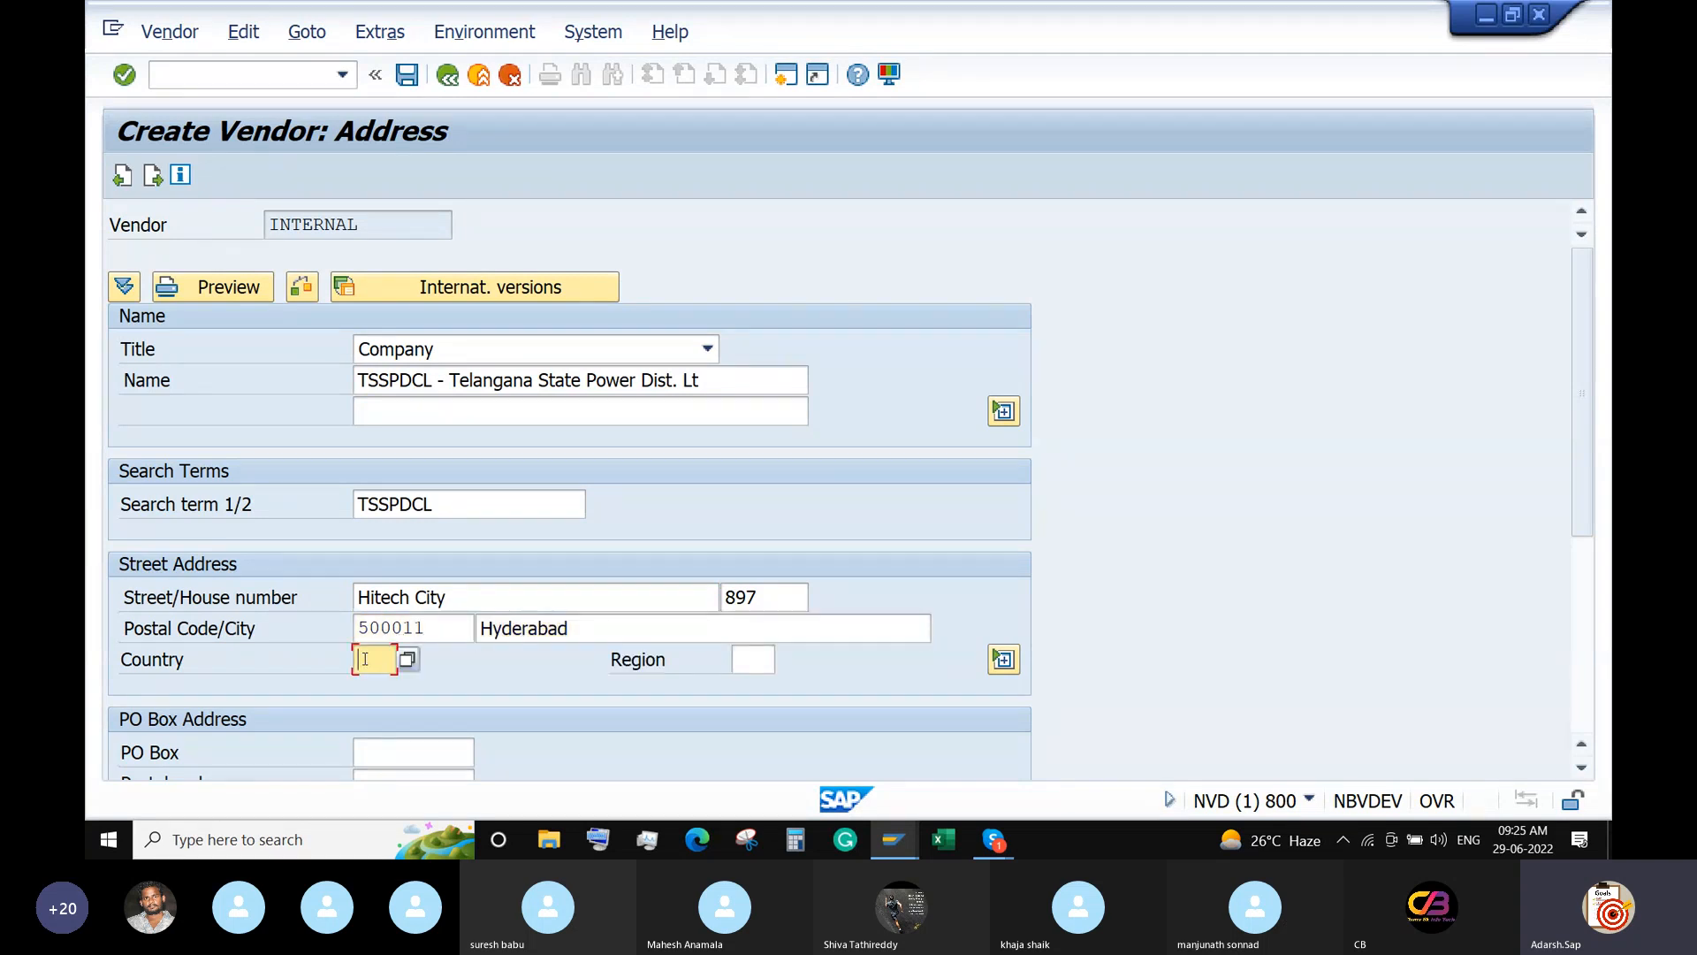
left_click(758, 650)
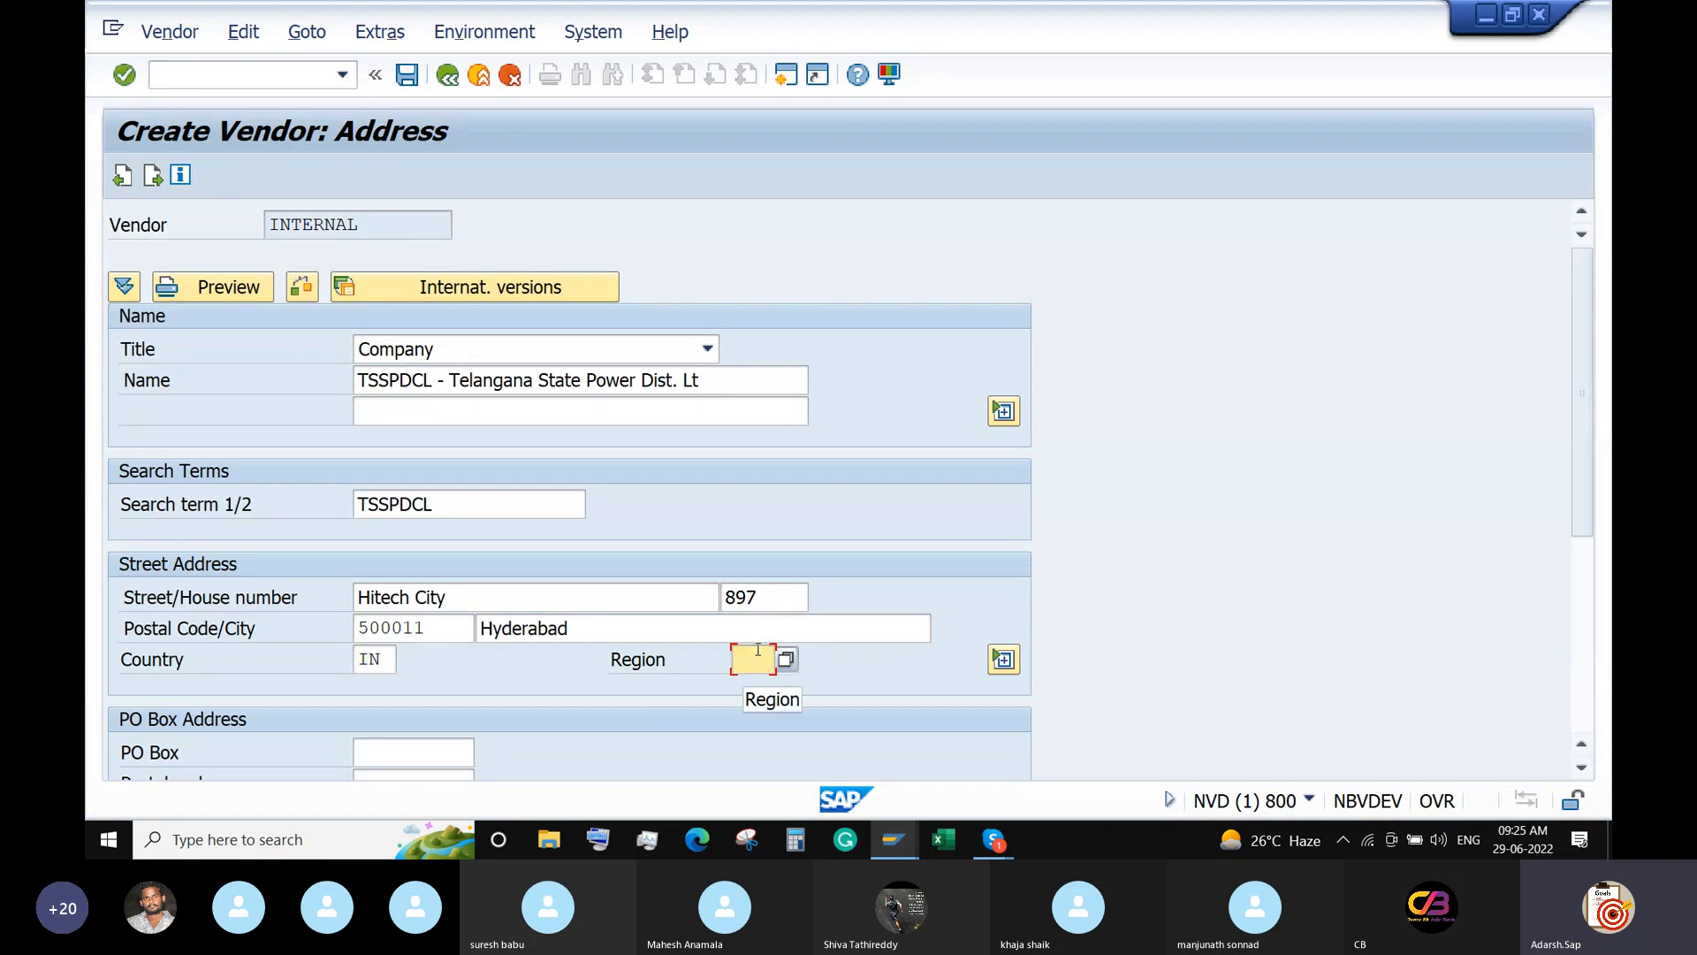
type("01")
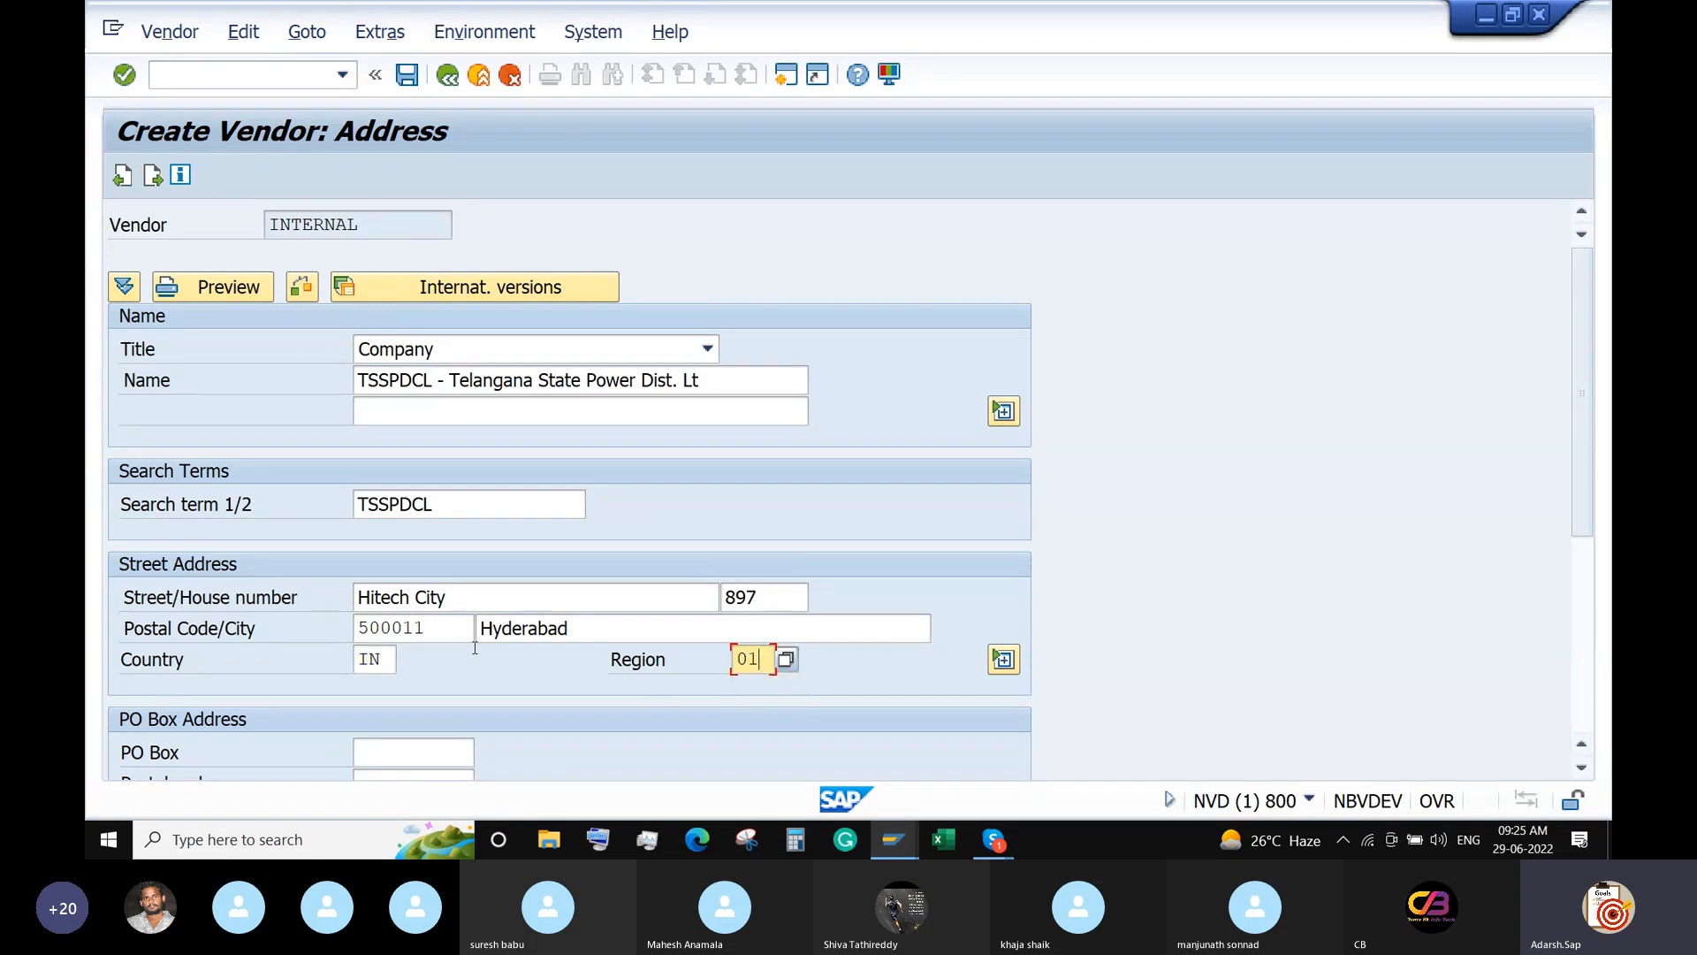
Enter PO box 500011 with PO box postal code 500011 and validate the address.
scroll(416, 644, "down", 3)
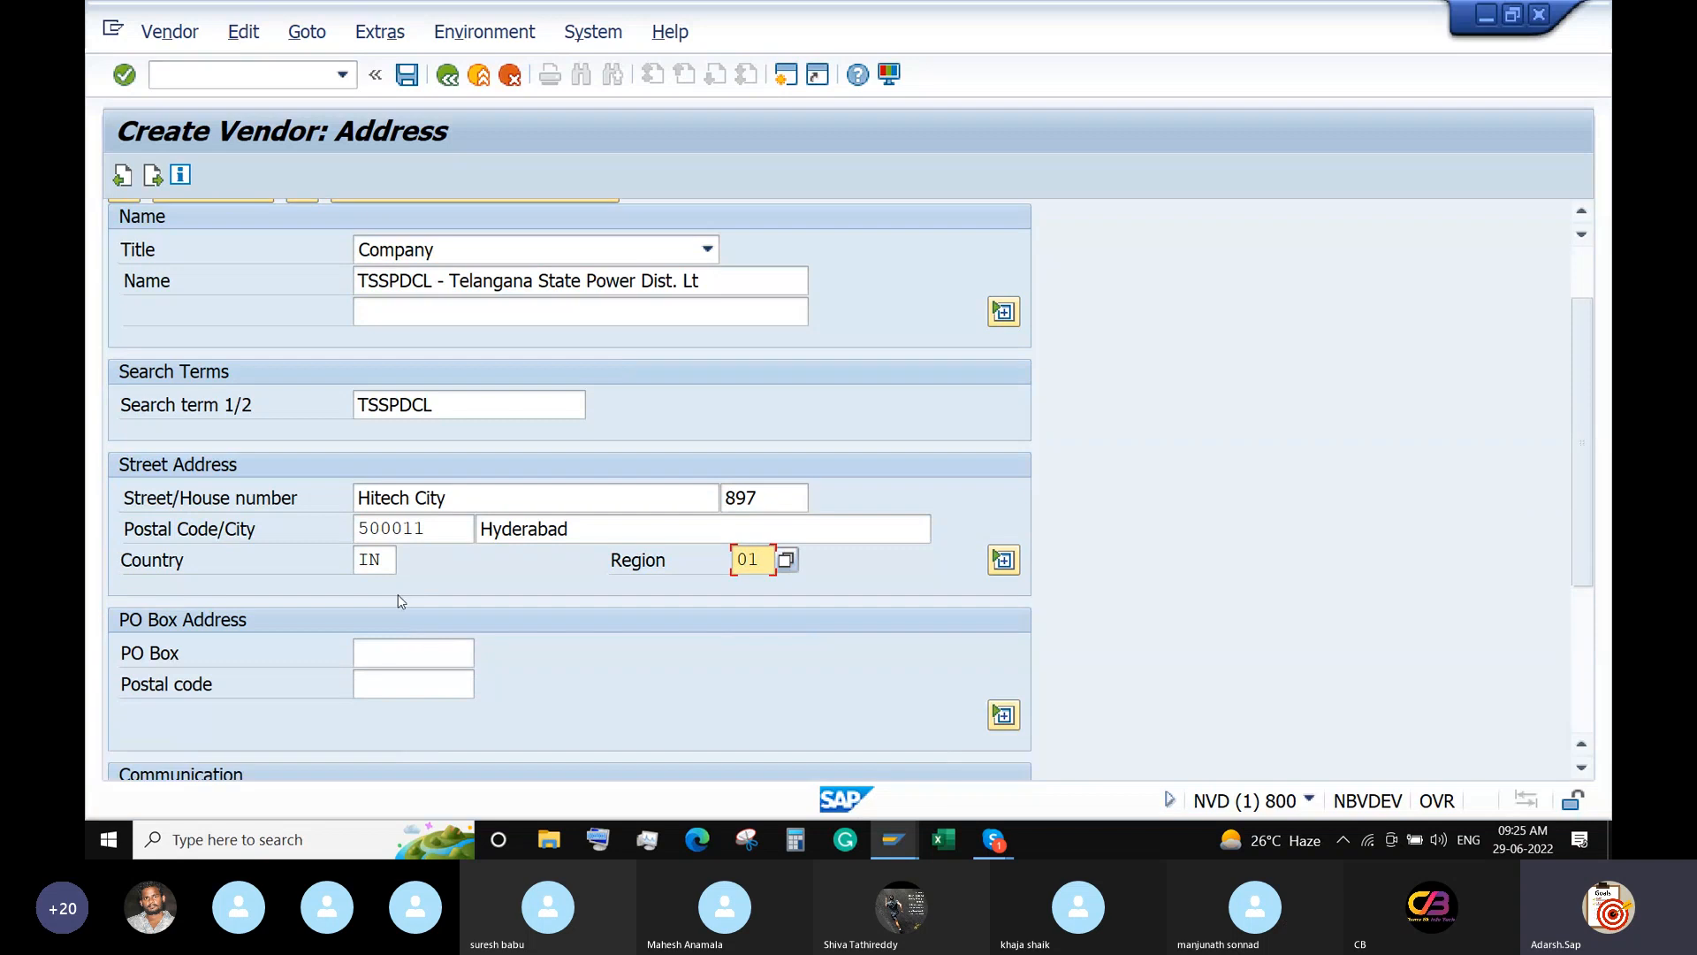
left_click(380, 652)
type("5000")
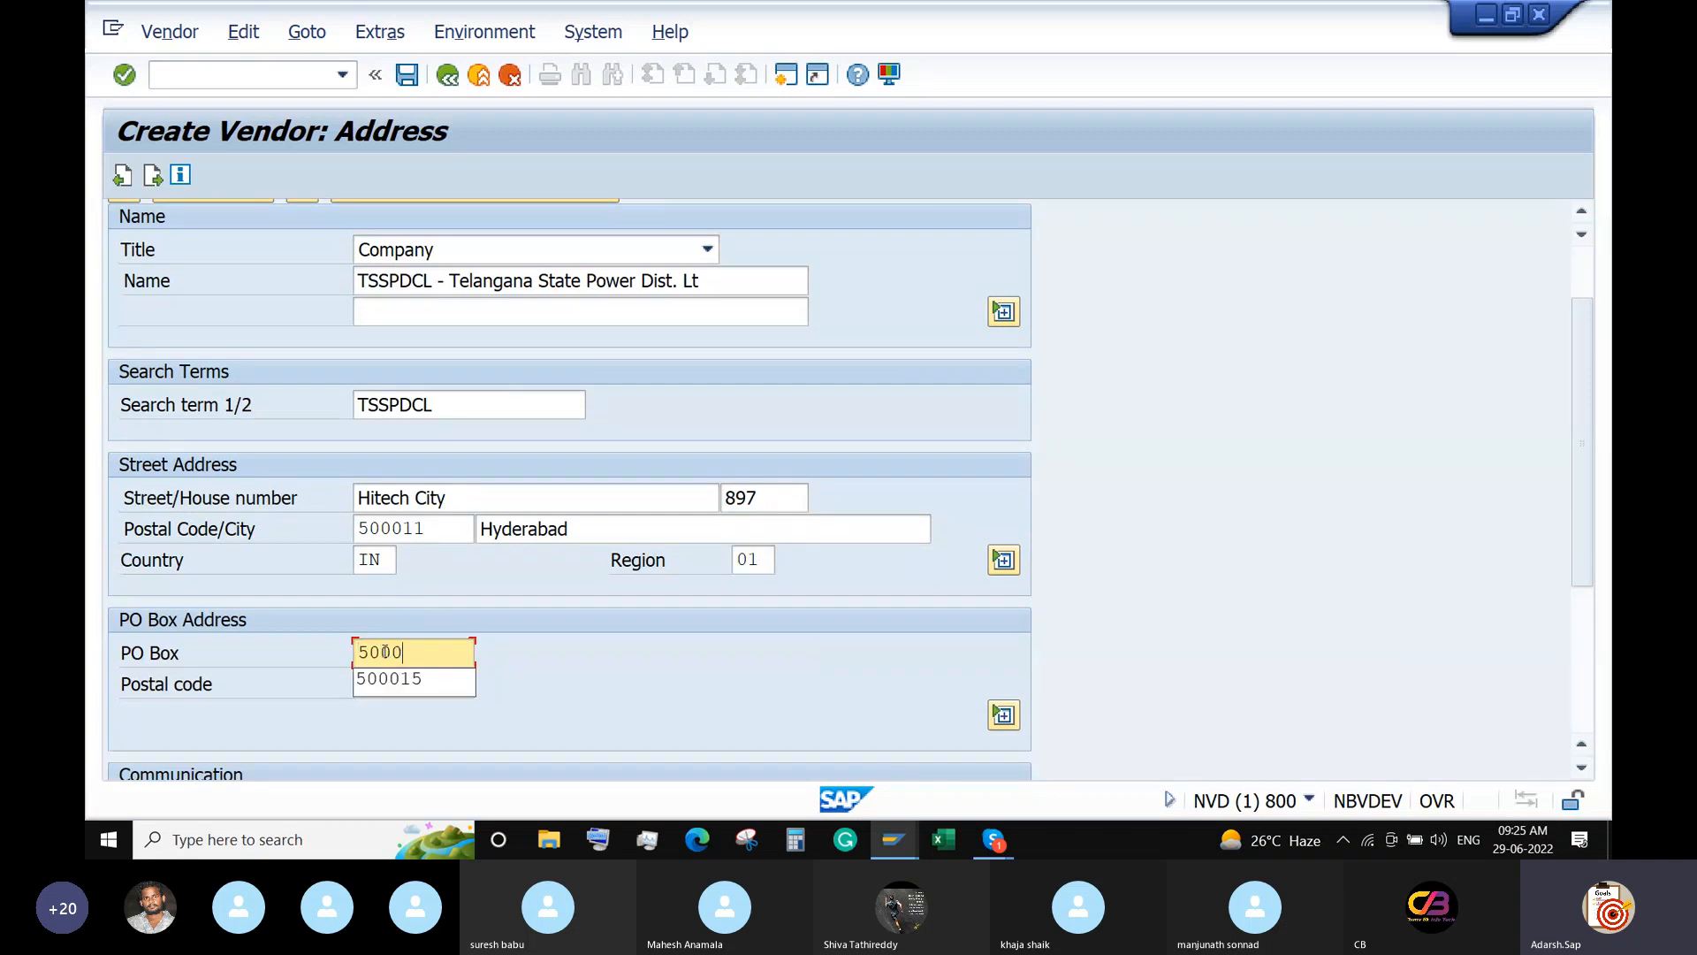
type("11")
key("Tab")
type("5")
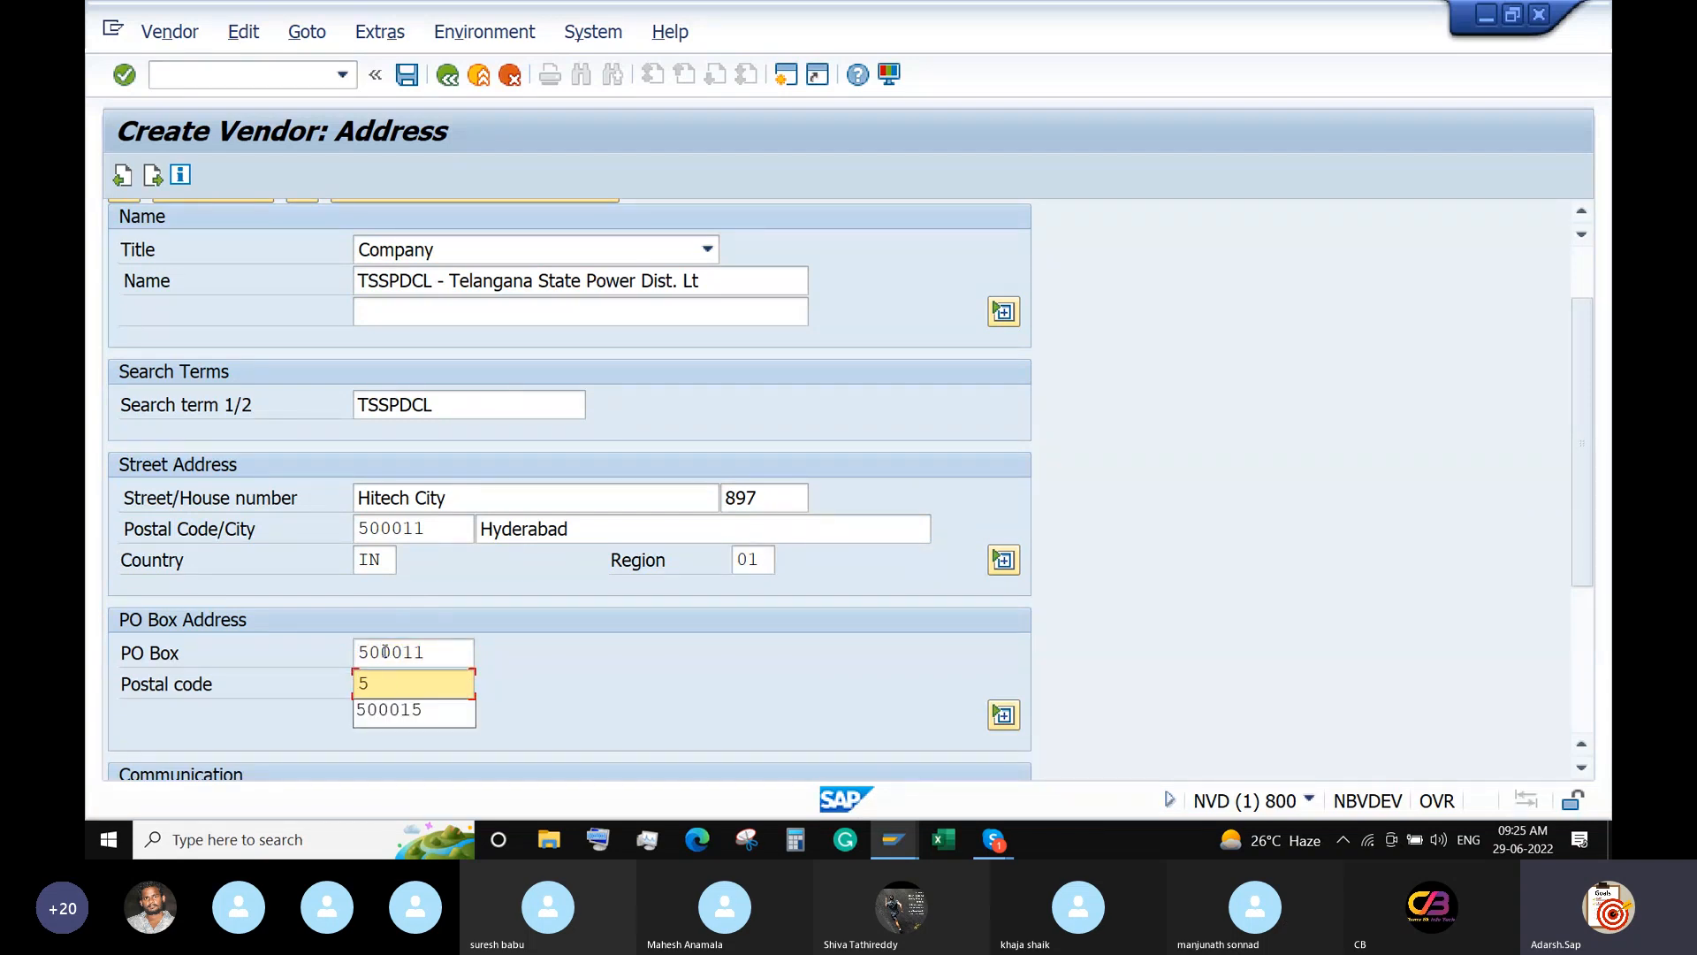
type("00011")
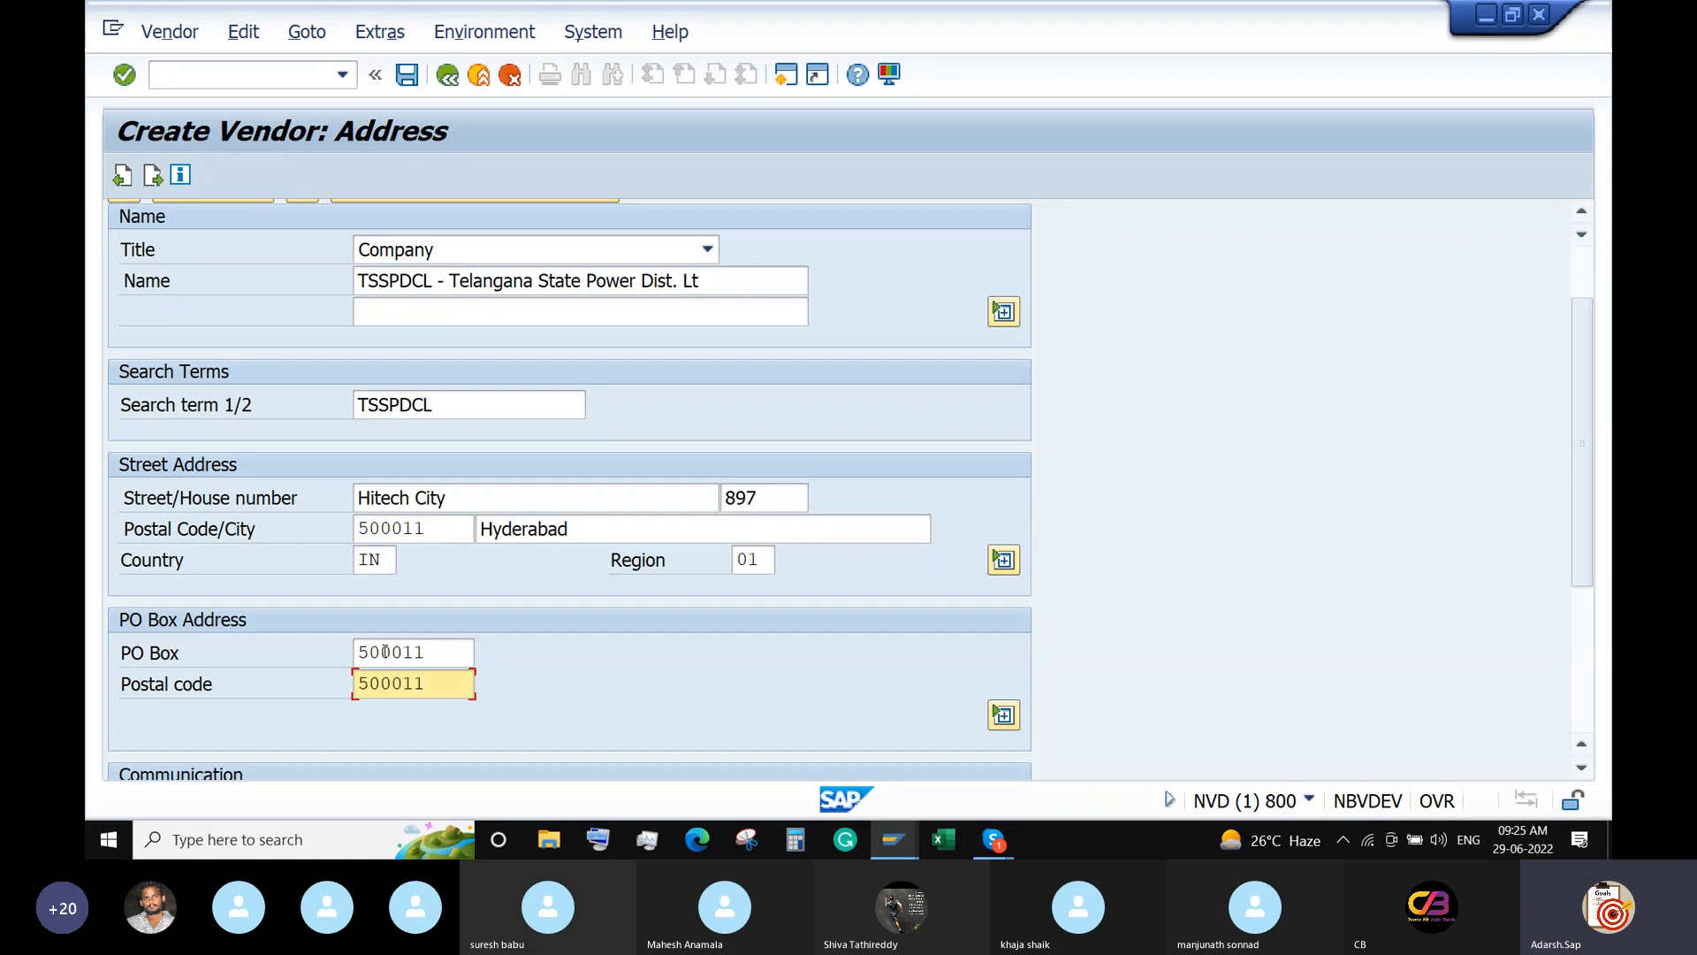
key("Return")
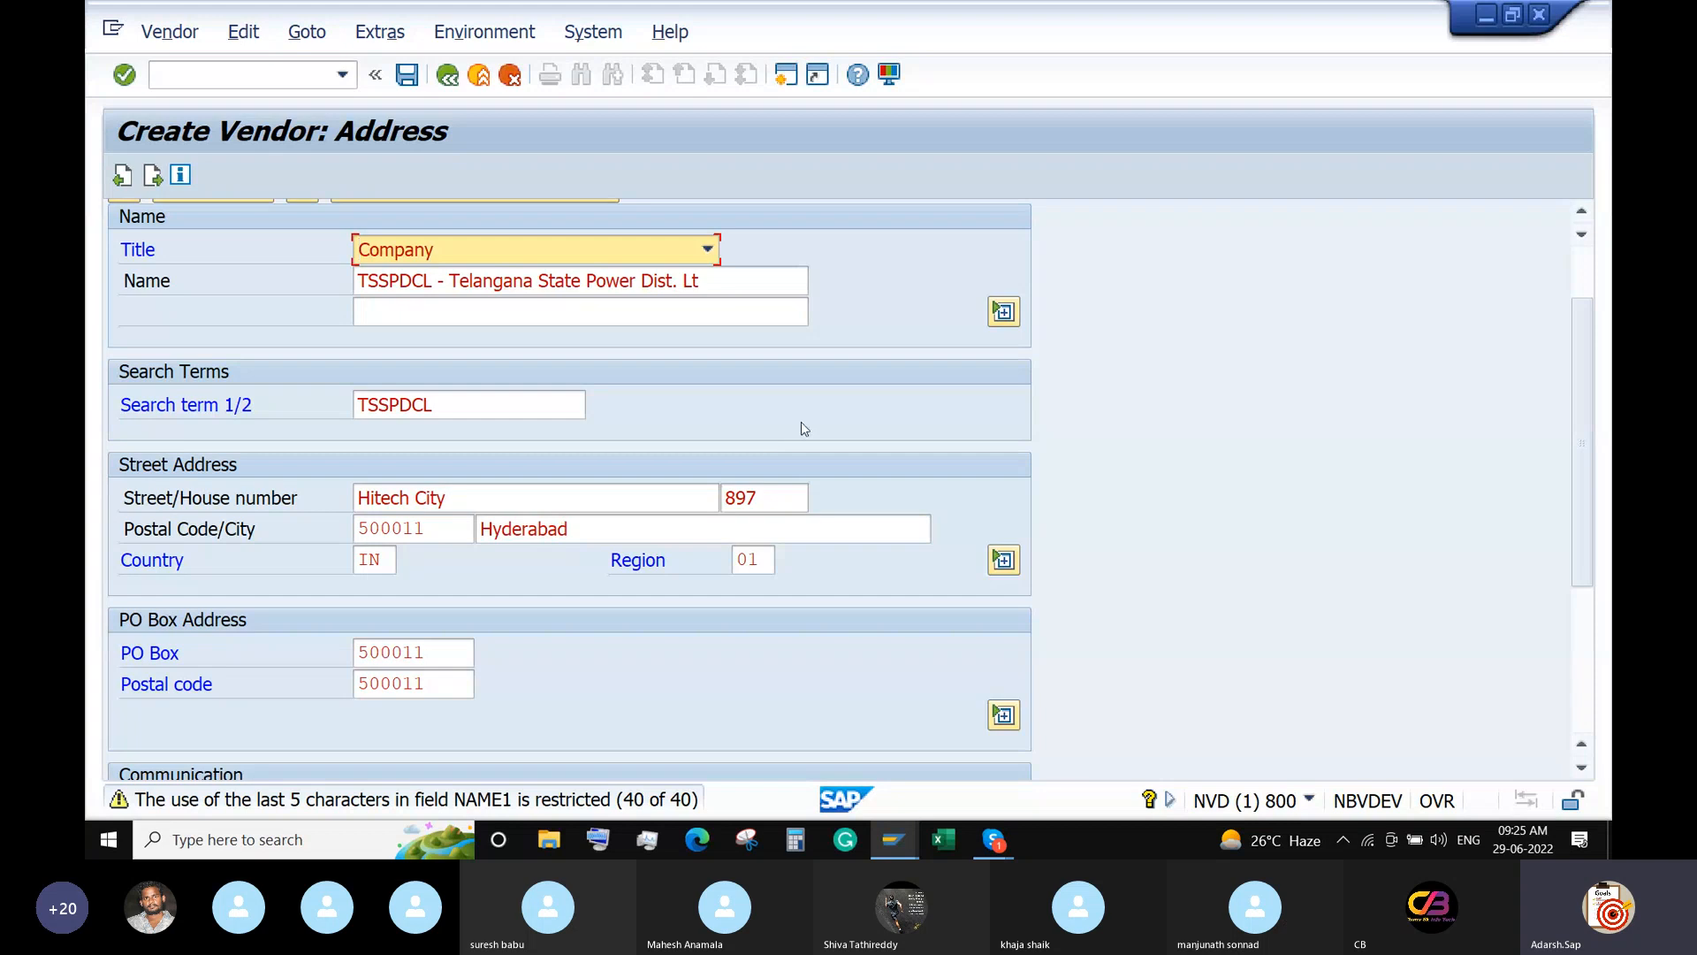
Shorten the vendor name to TSSPDCL and begin the second name line with 'TSSPDCL -'.
left_click(731, 279)
key("BackSpace")
key("BackSpace")
key("BackSpace")
key("BackSpace")
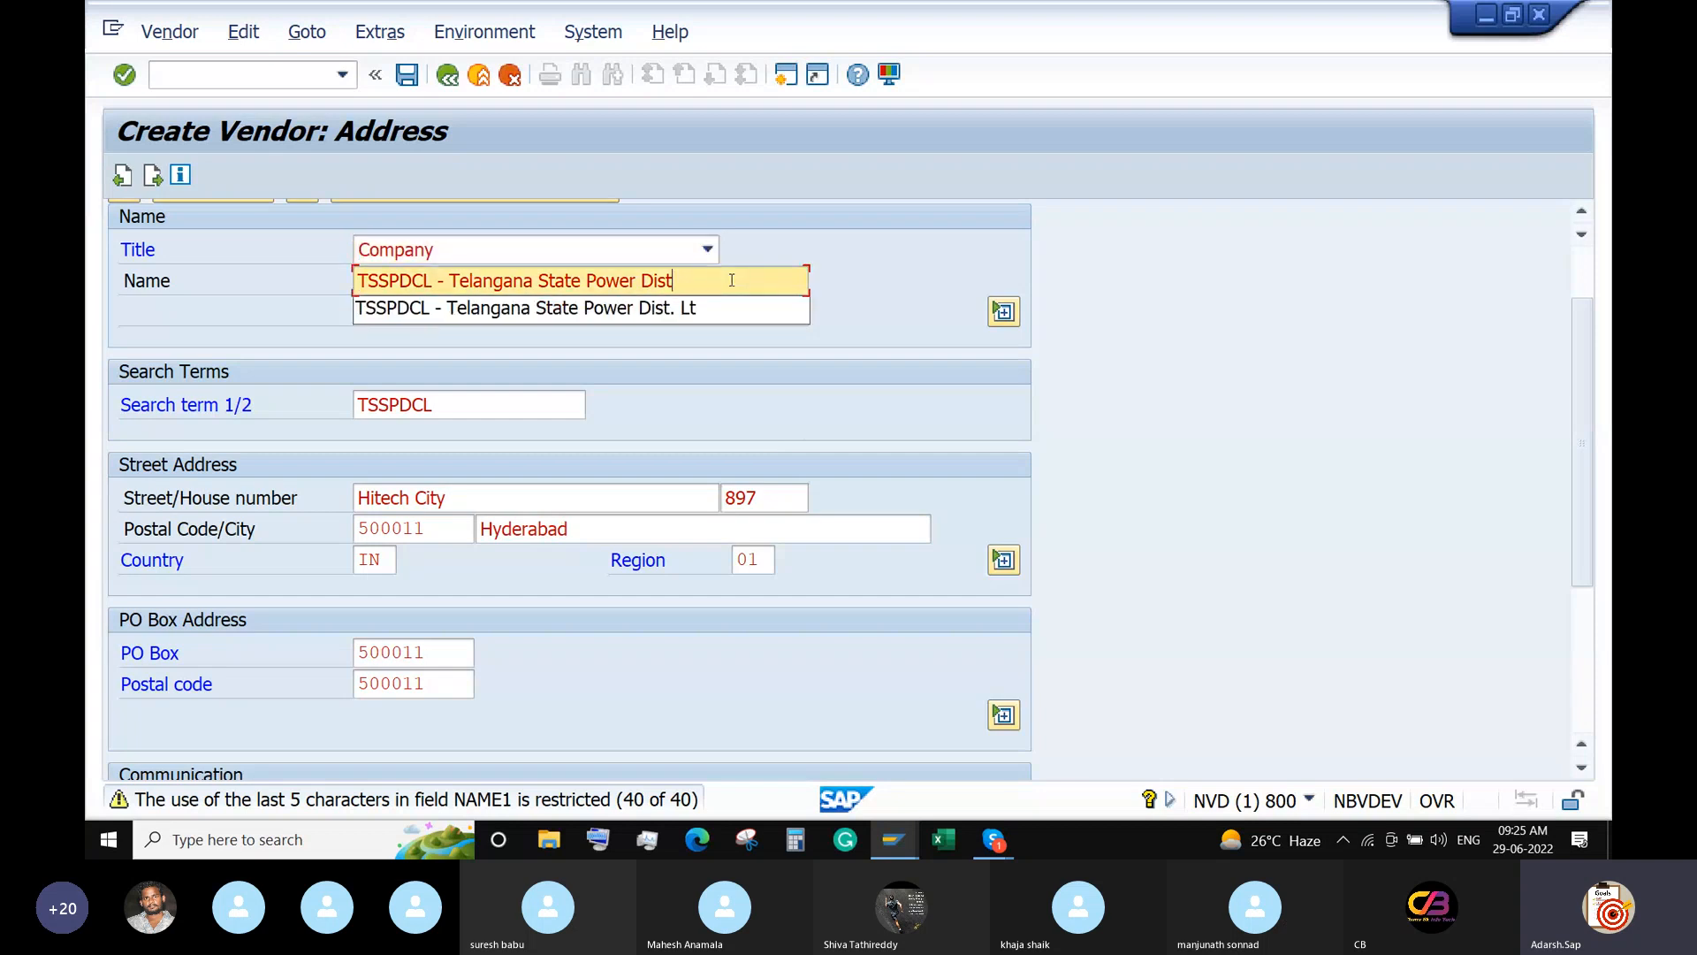
key("Return")
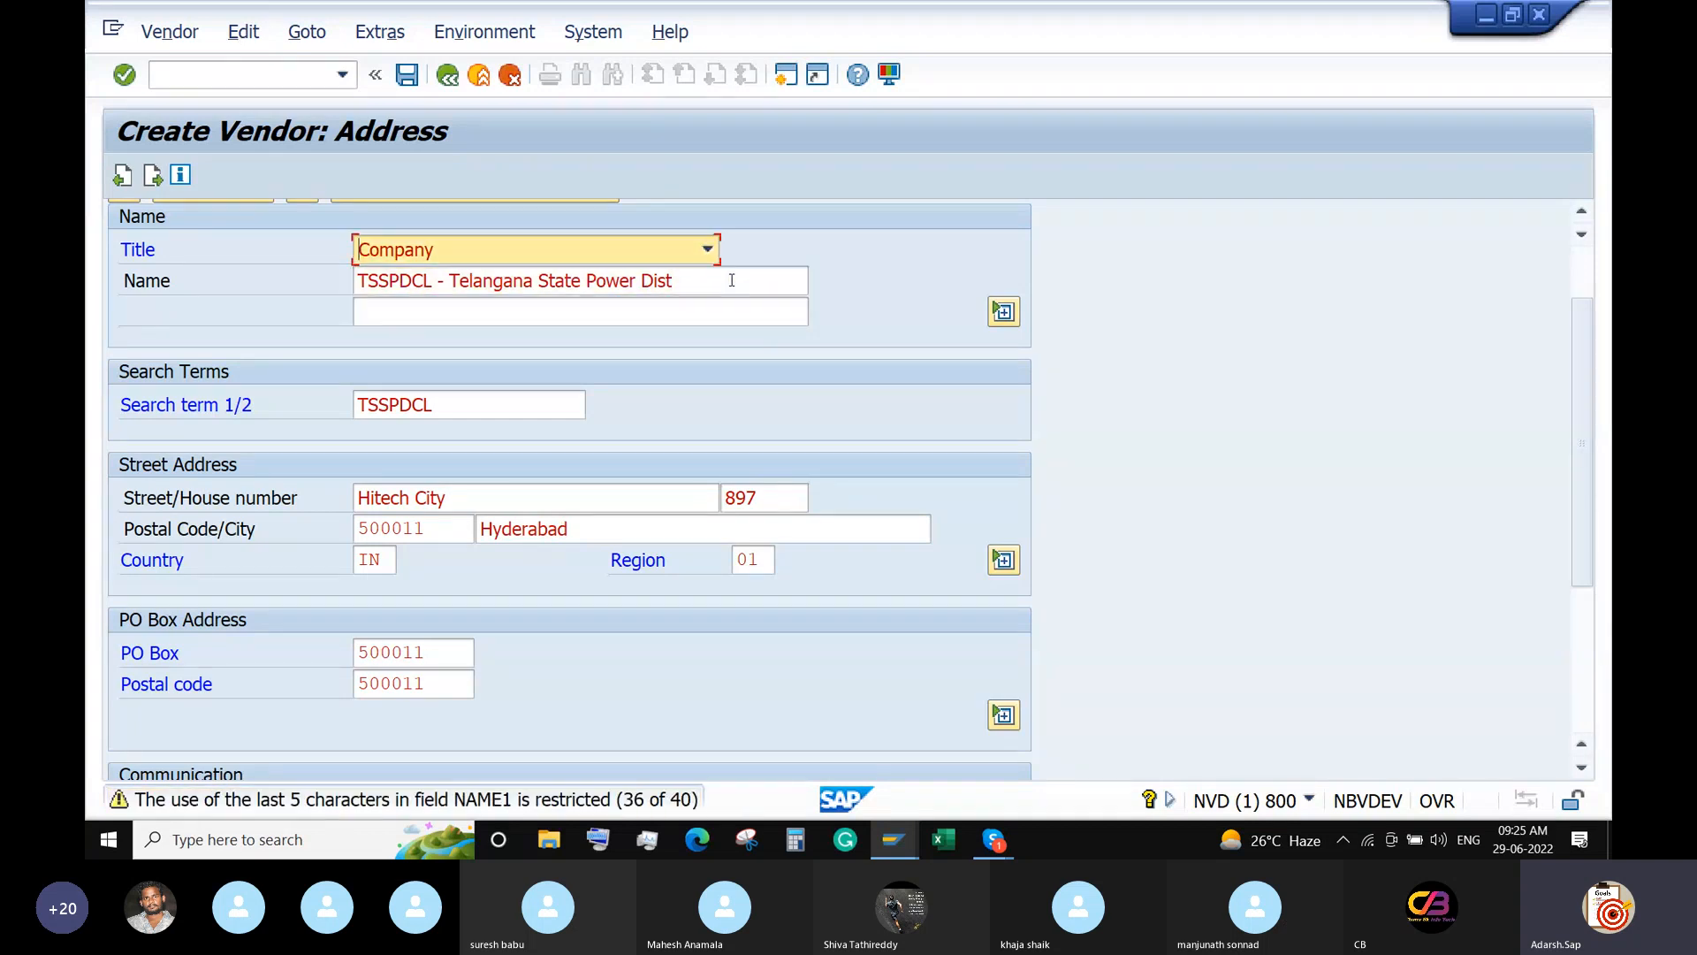
scroll(671, 400, "up", 1)
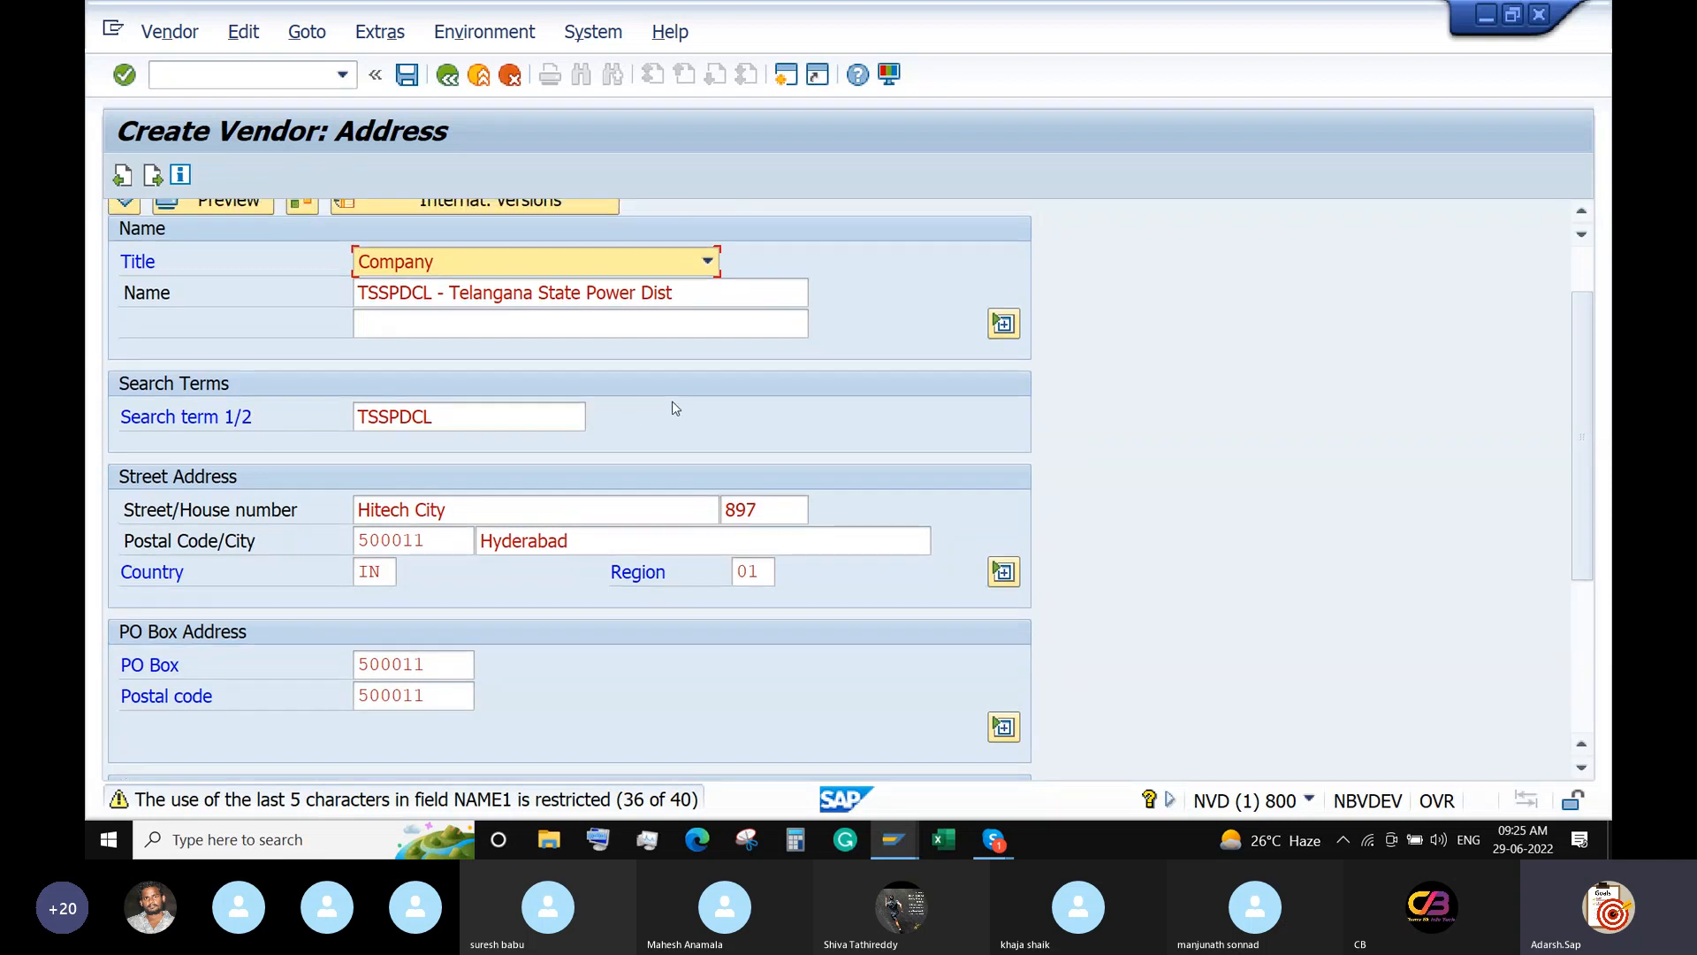
scroll(489, 416, "up", 2)
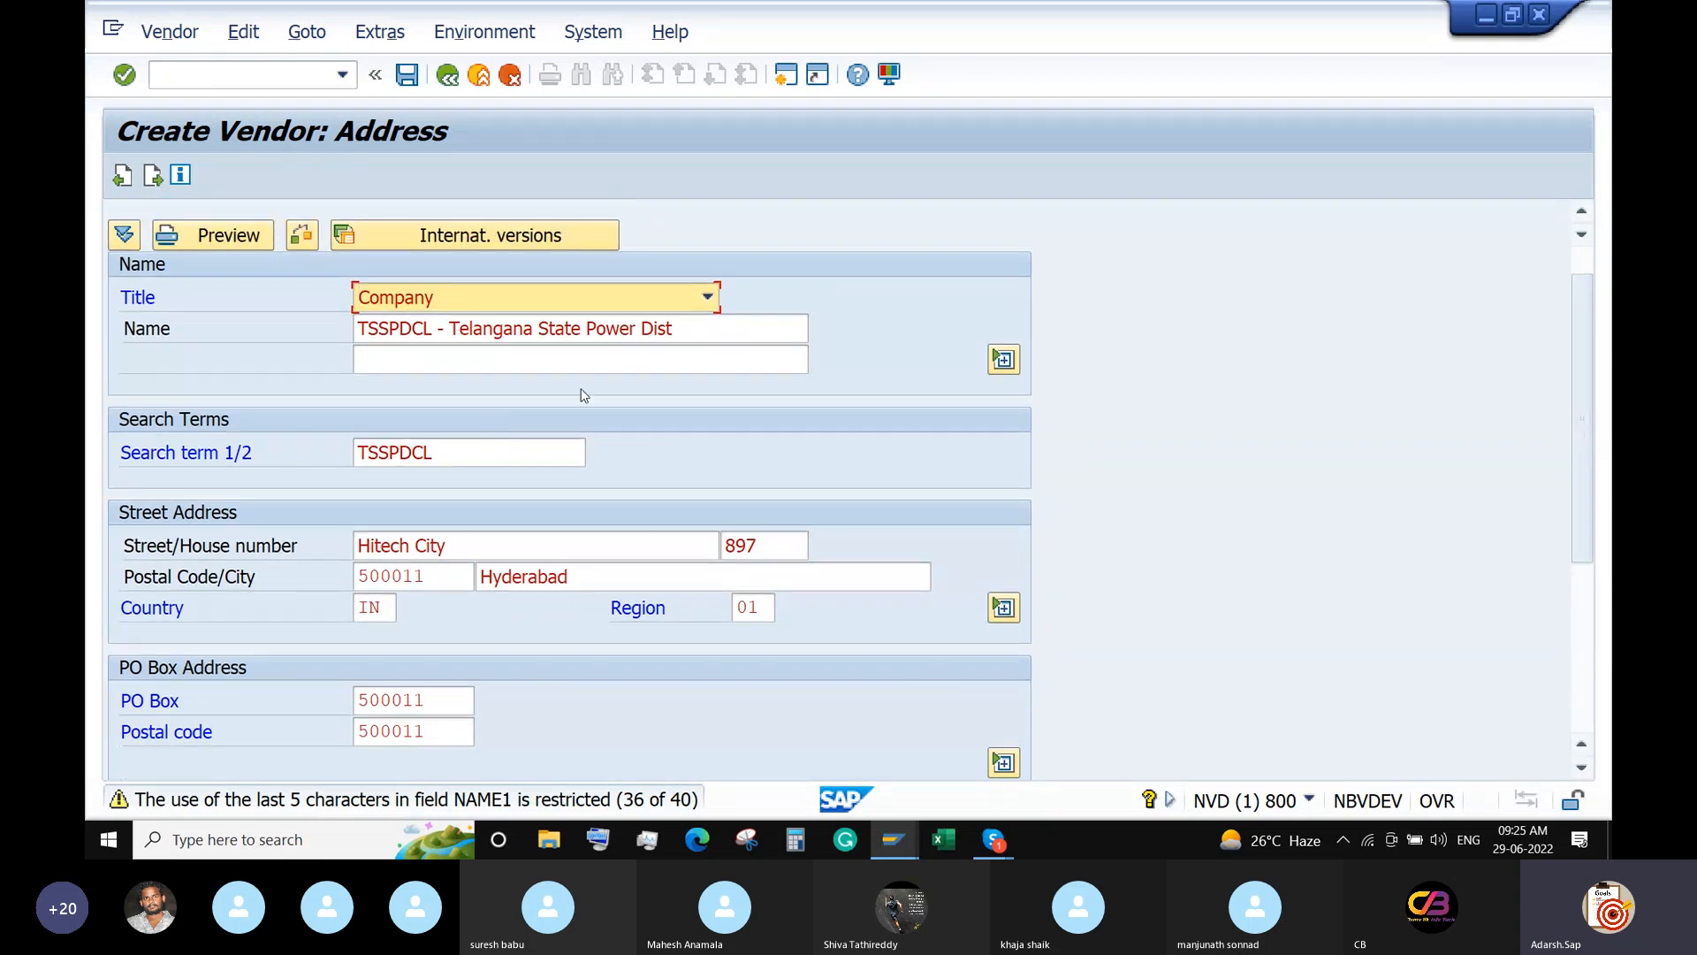
left_click_drag(676, 328, 437, 355)
key("ctrl+x")
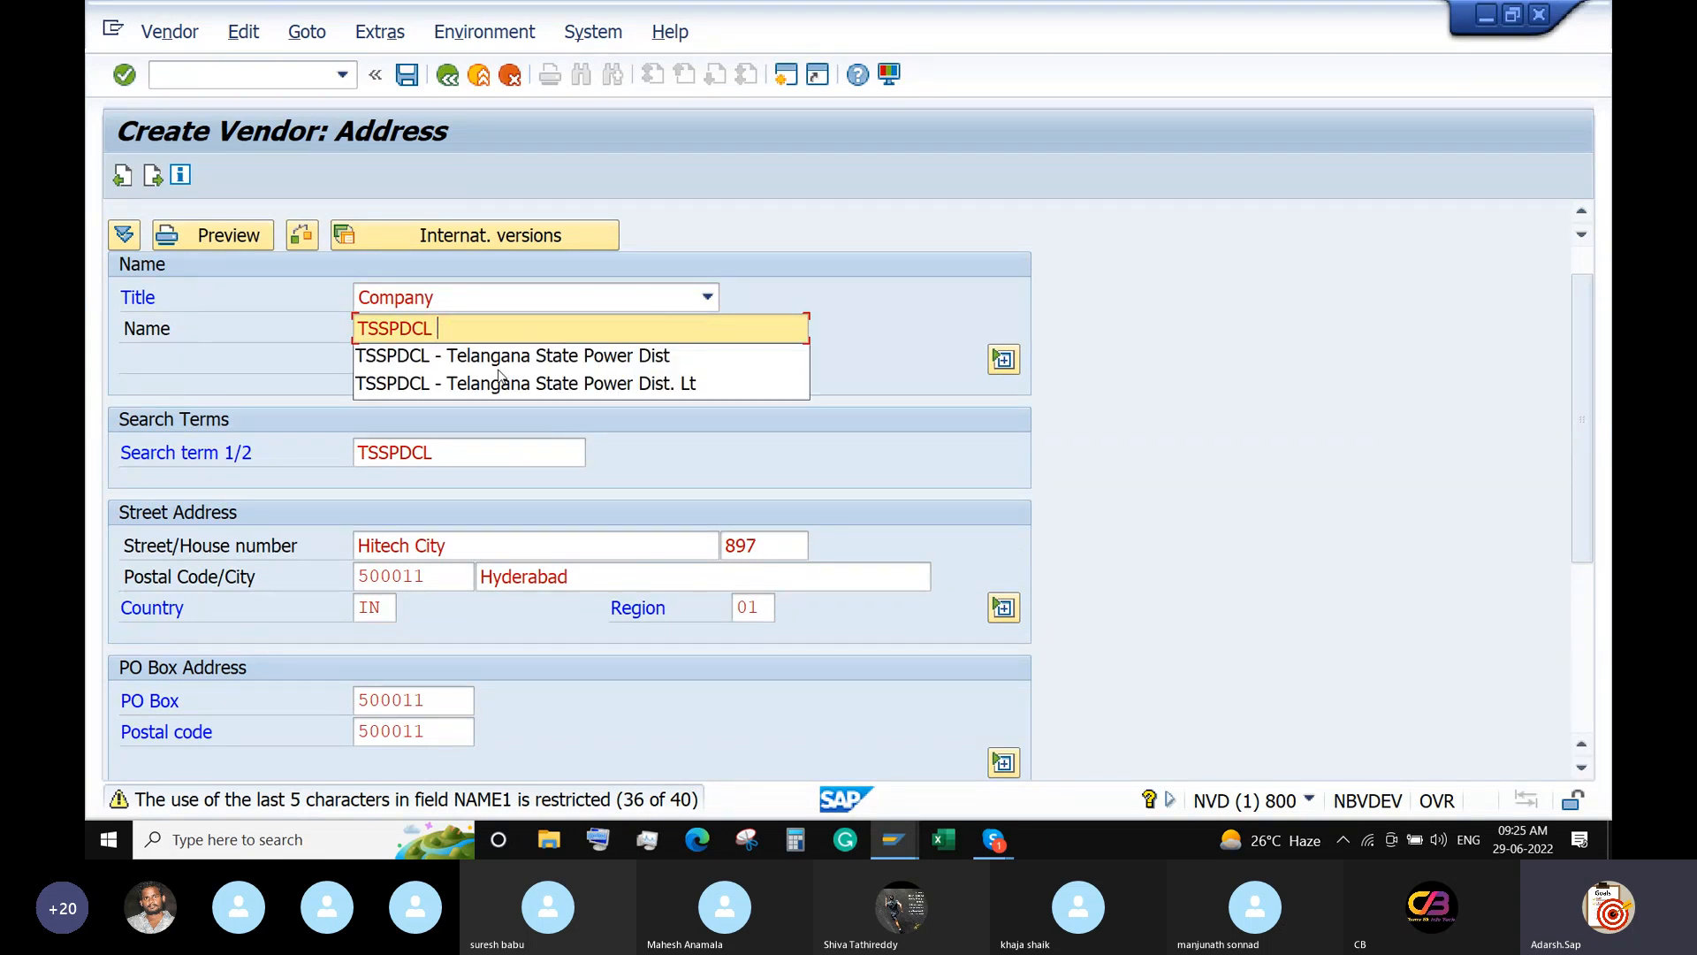
left_click(936, 333)
left_click(636, 348)
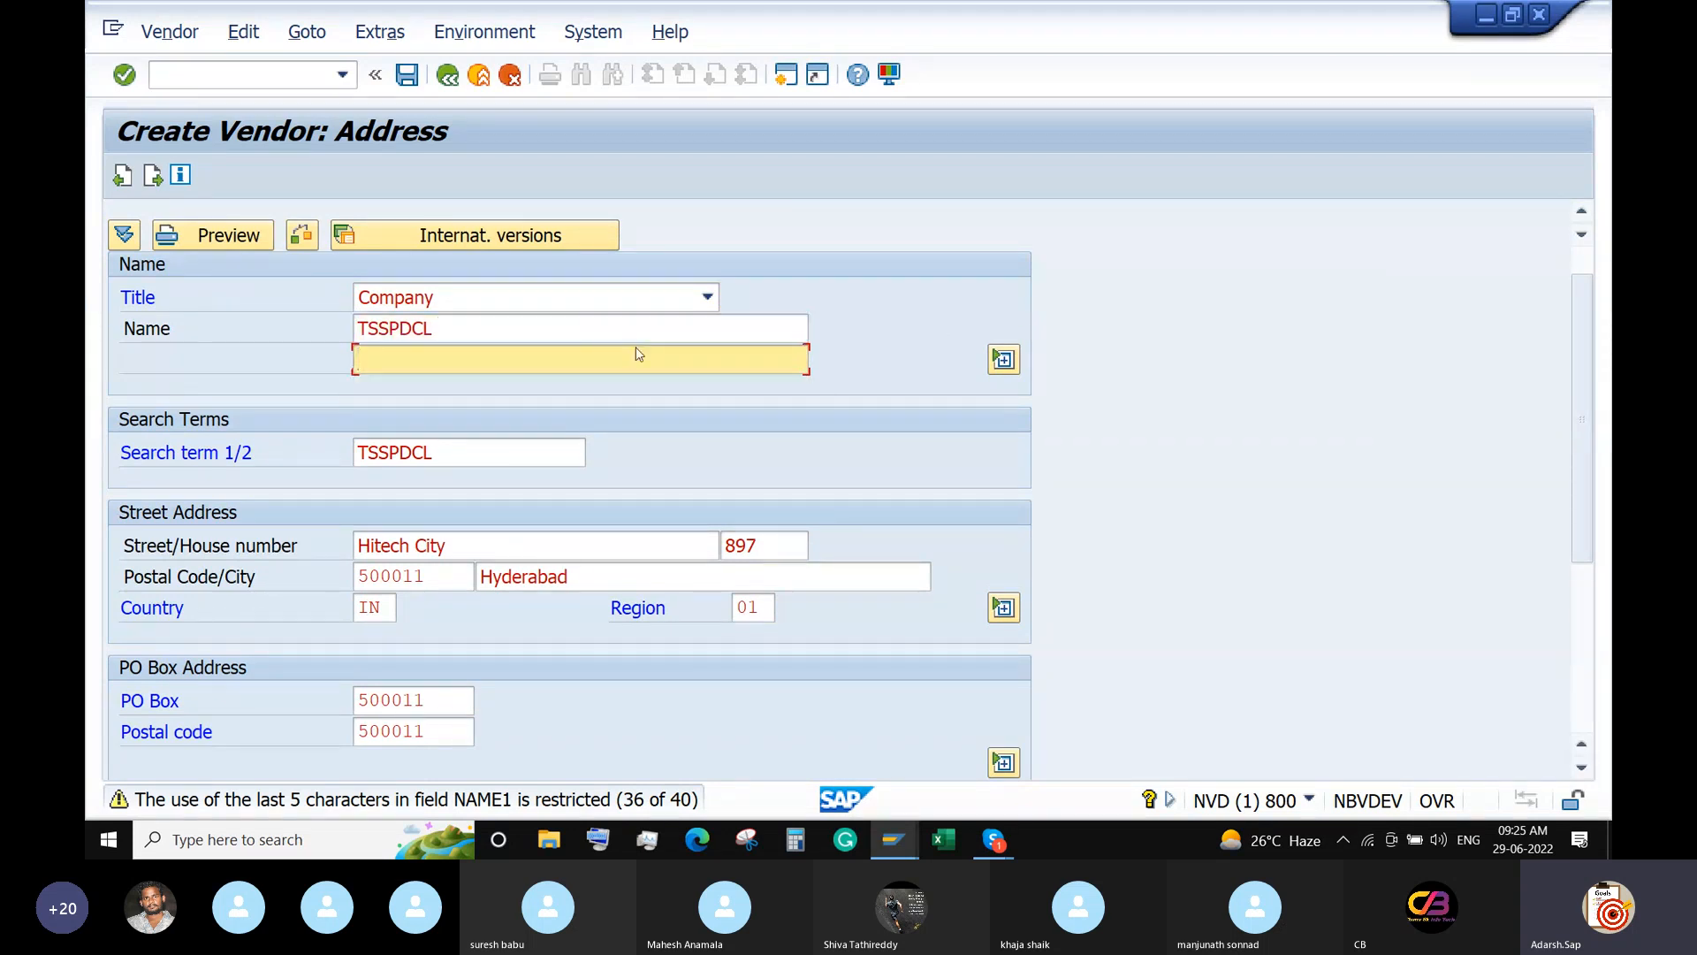
key("alt+v")
left_click(584, 371)
type("TSSPD")
type("CL -")
Finish the second name line and advance through Control to Payment transactions.
key("BackSpace")
key("Return")
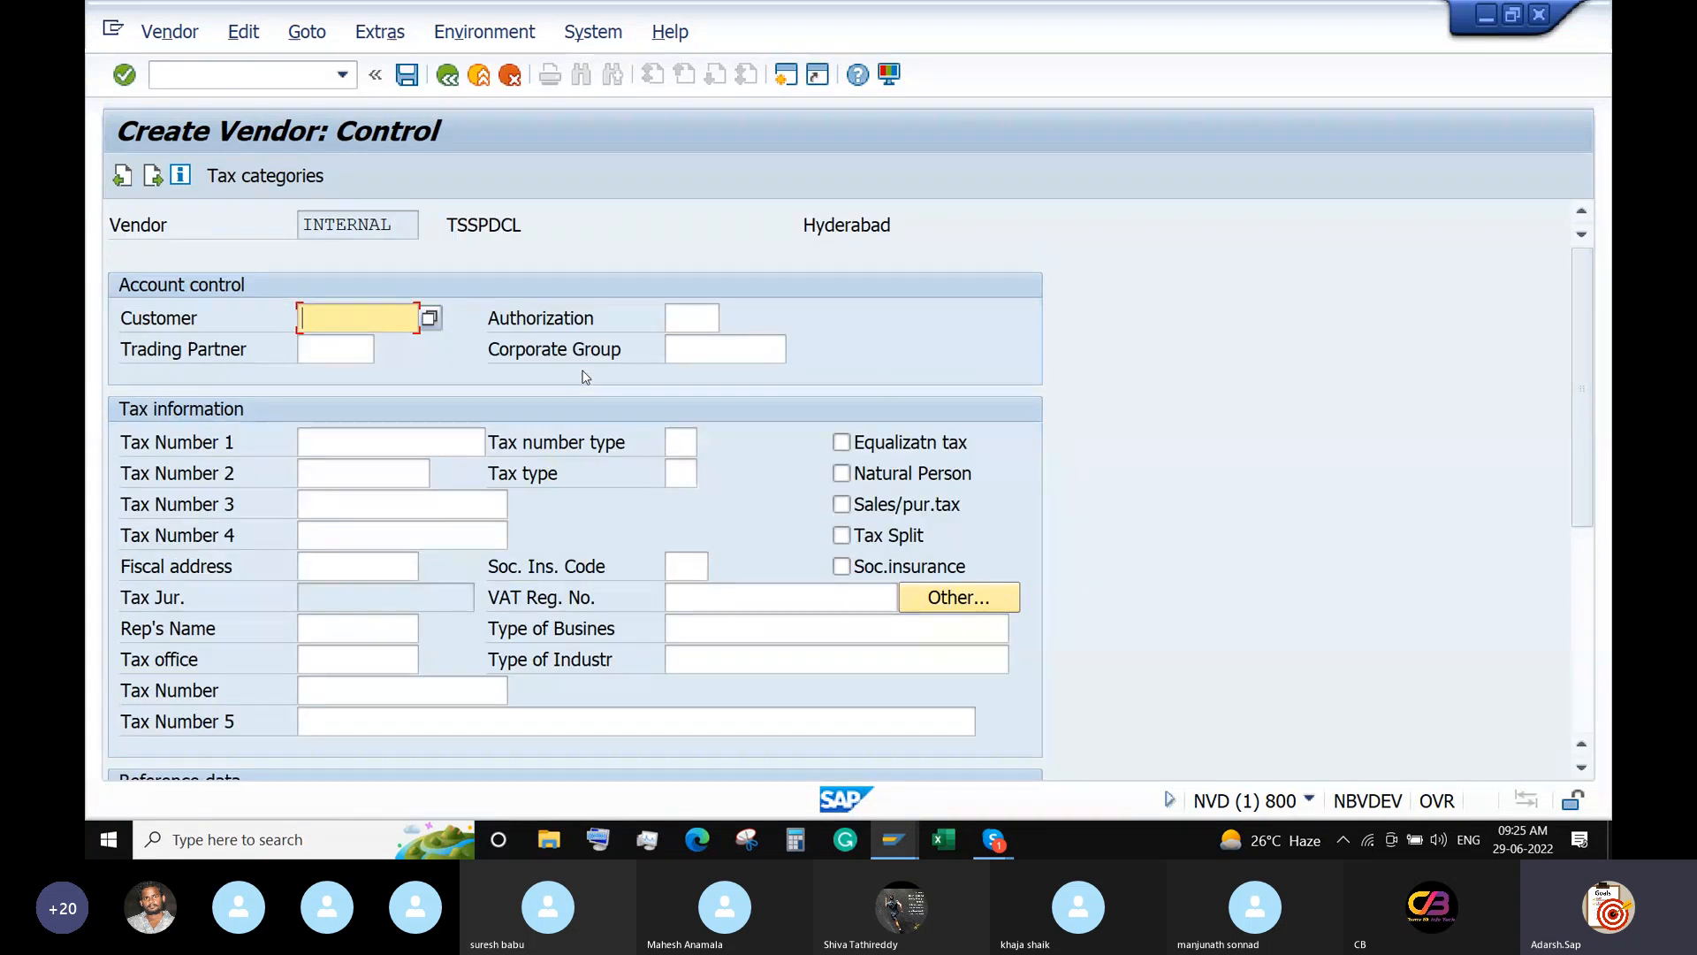
key("Return")
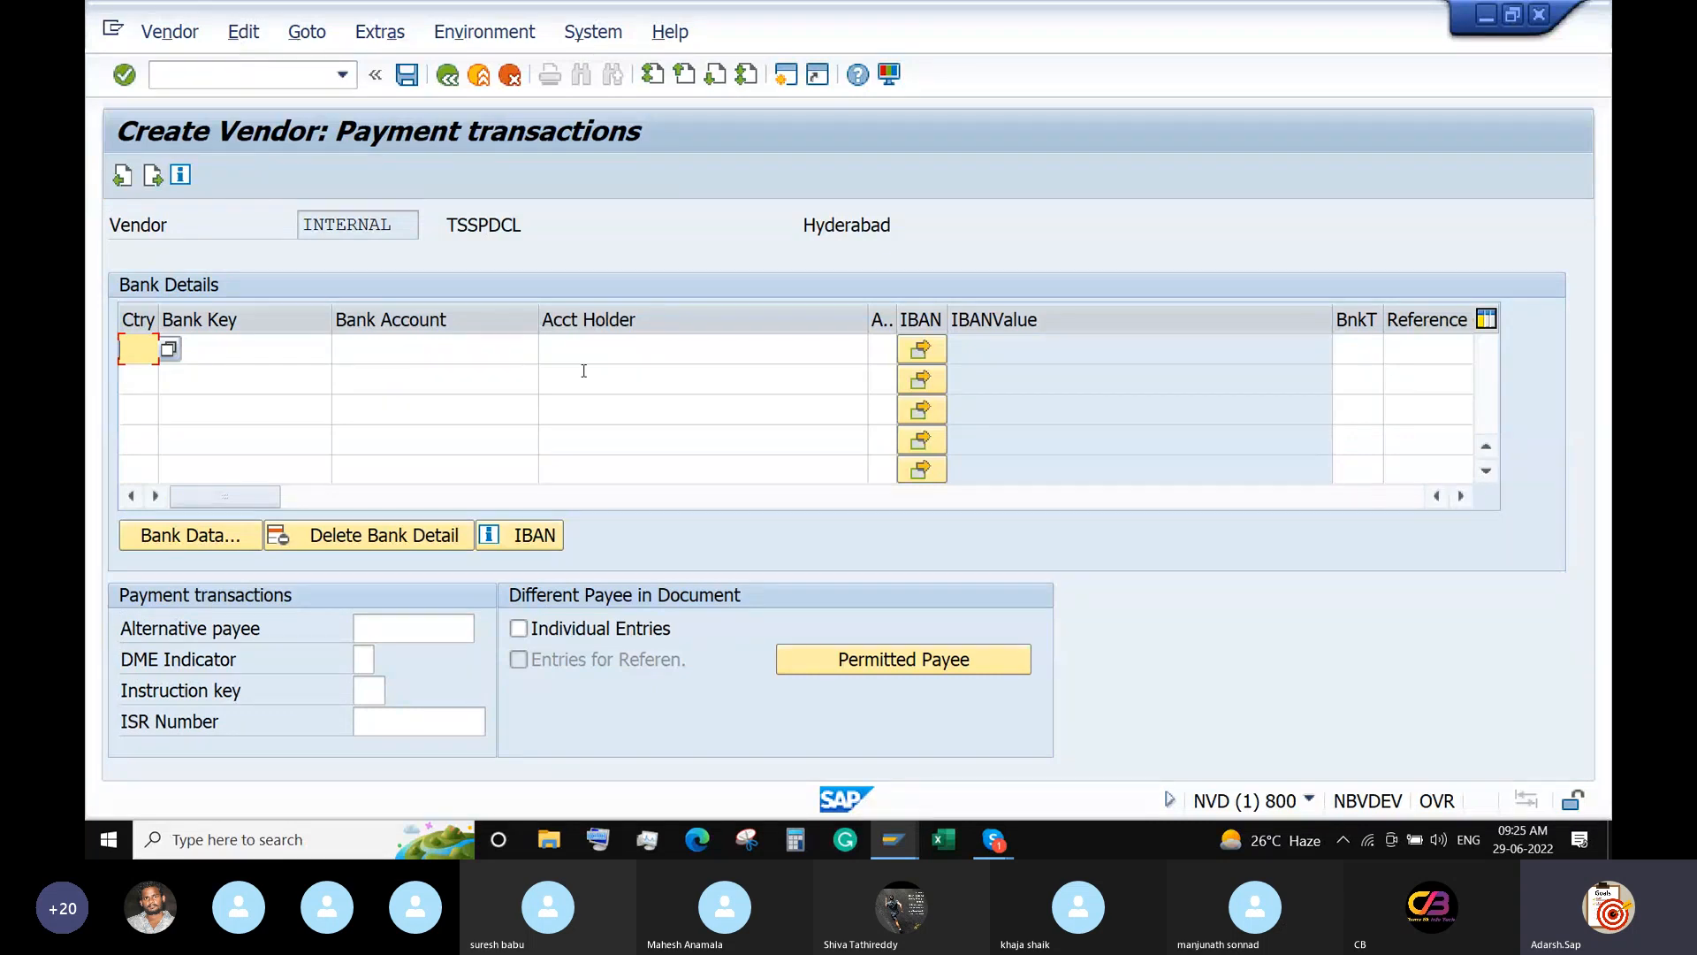
Add bank details: country IN, bank key UOB123, the bank account number, holder TSSPDCL.
type("IN")
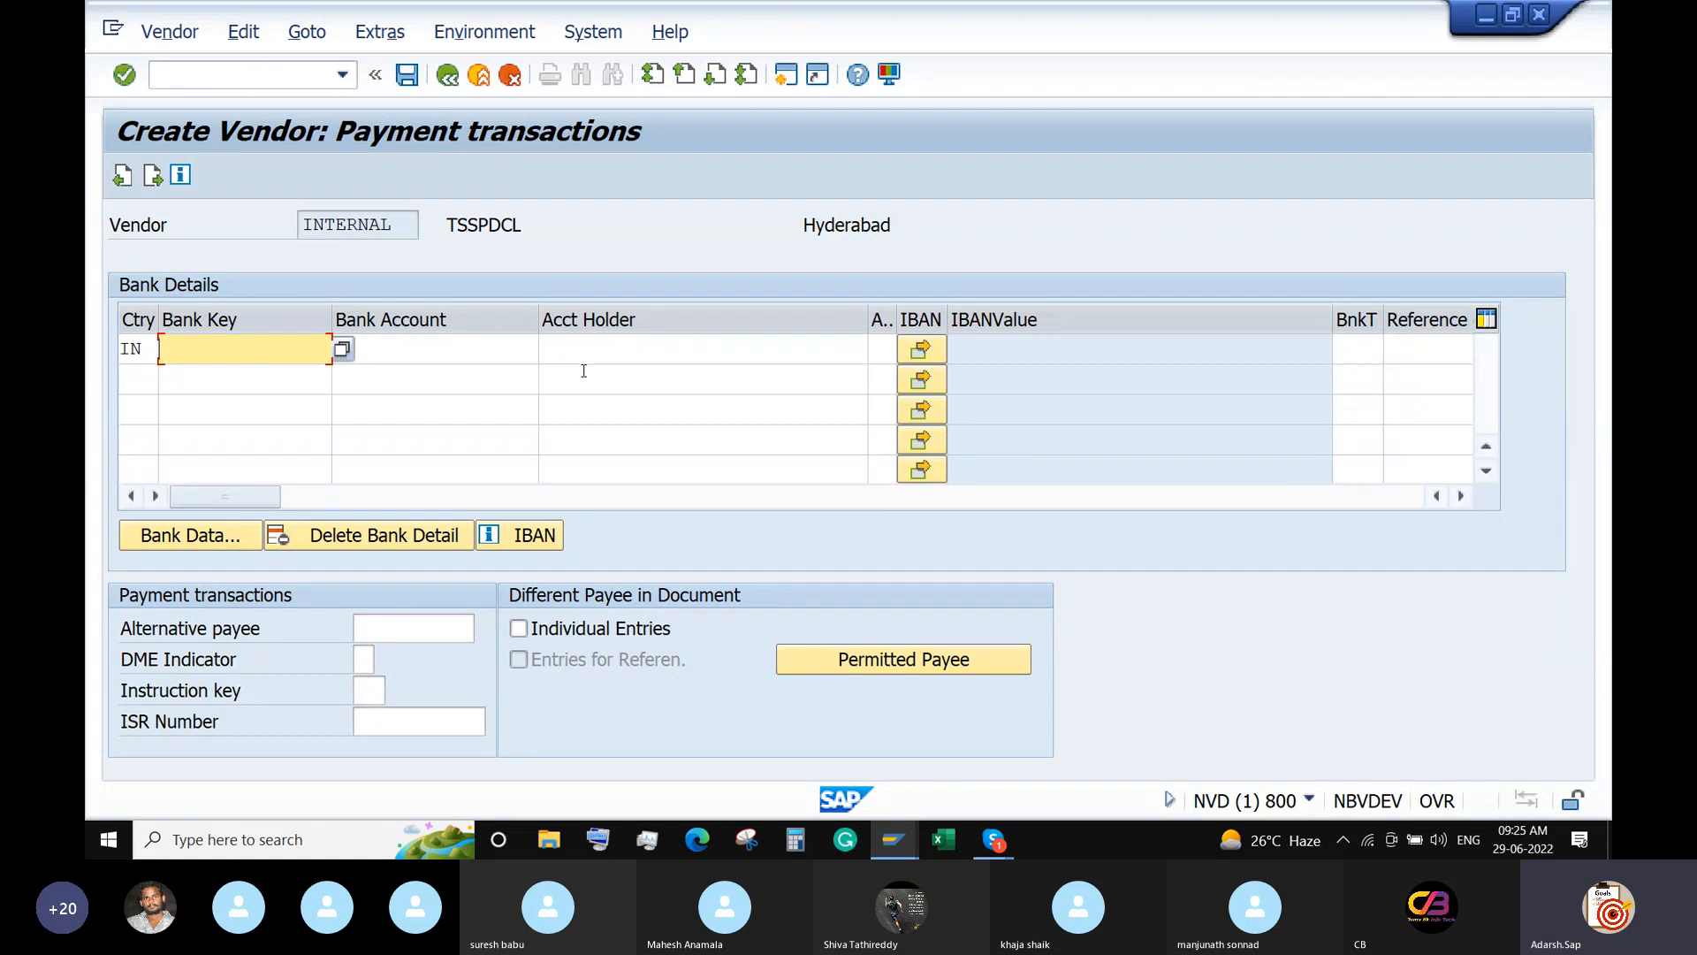
type("UB")
key("BackSpace")
type("OB123")
key("Tab")
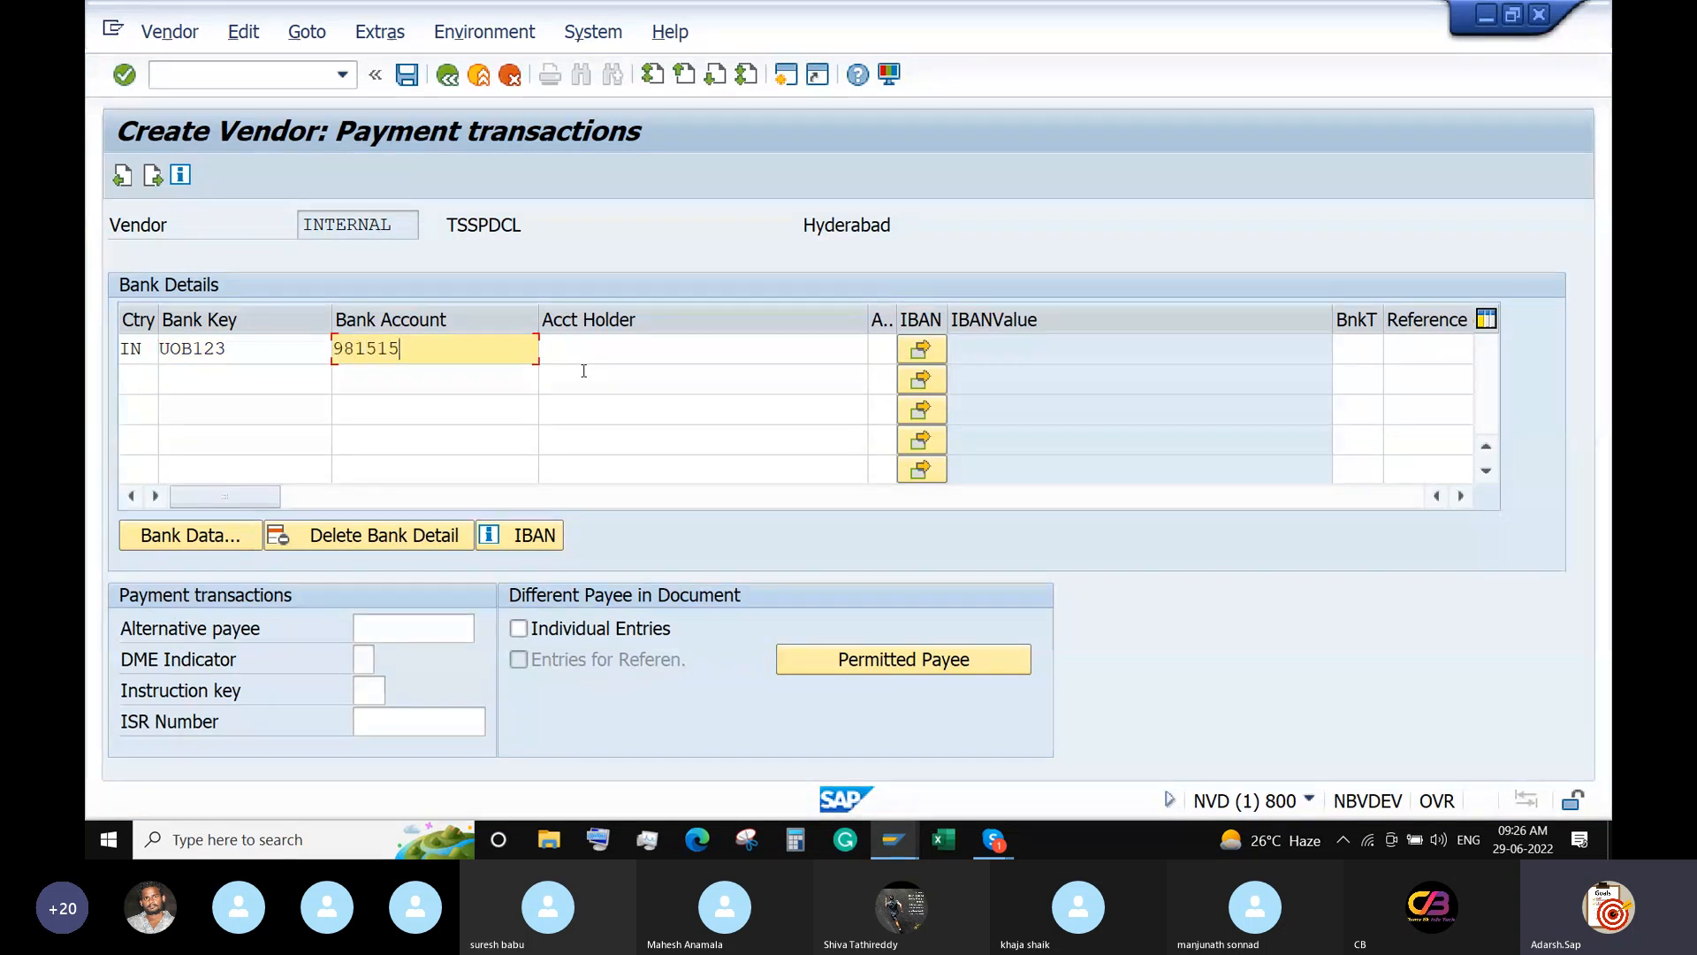
key("Tab")
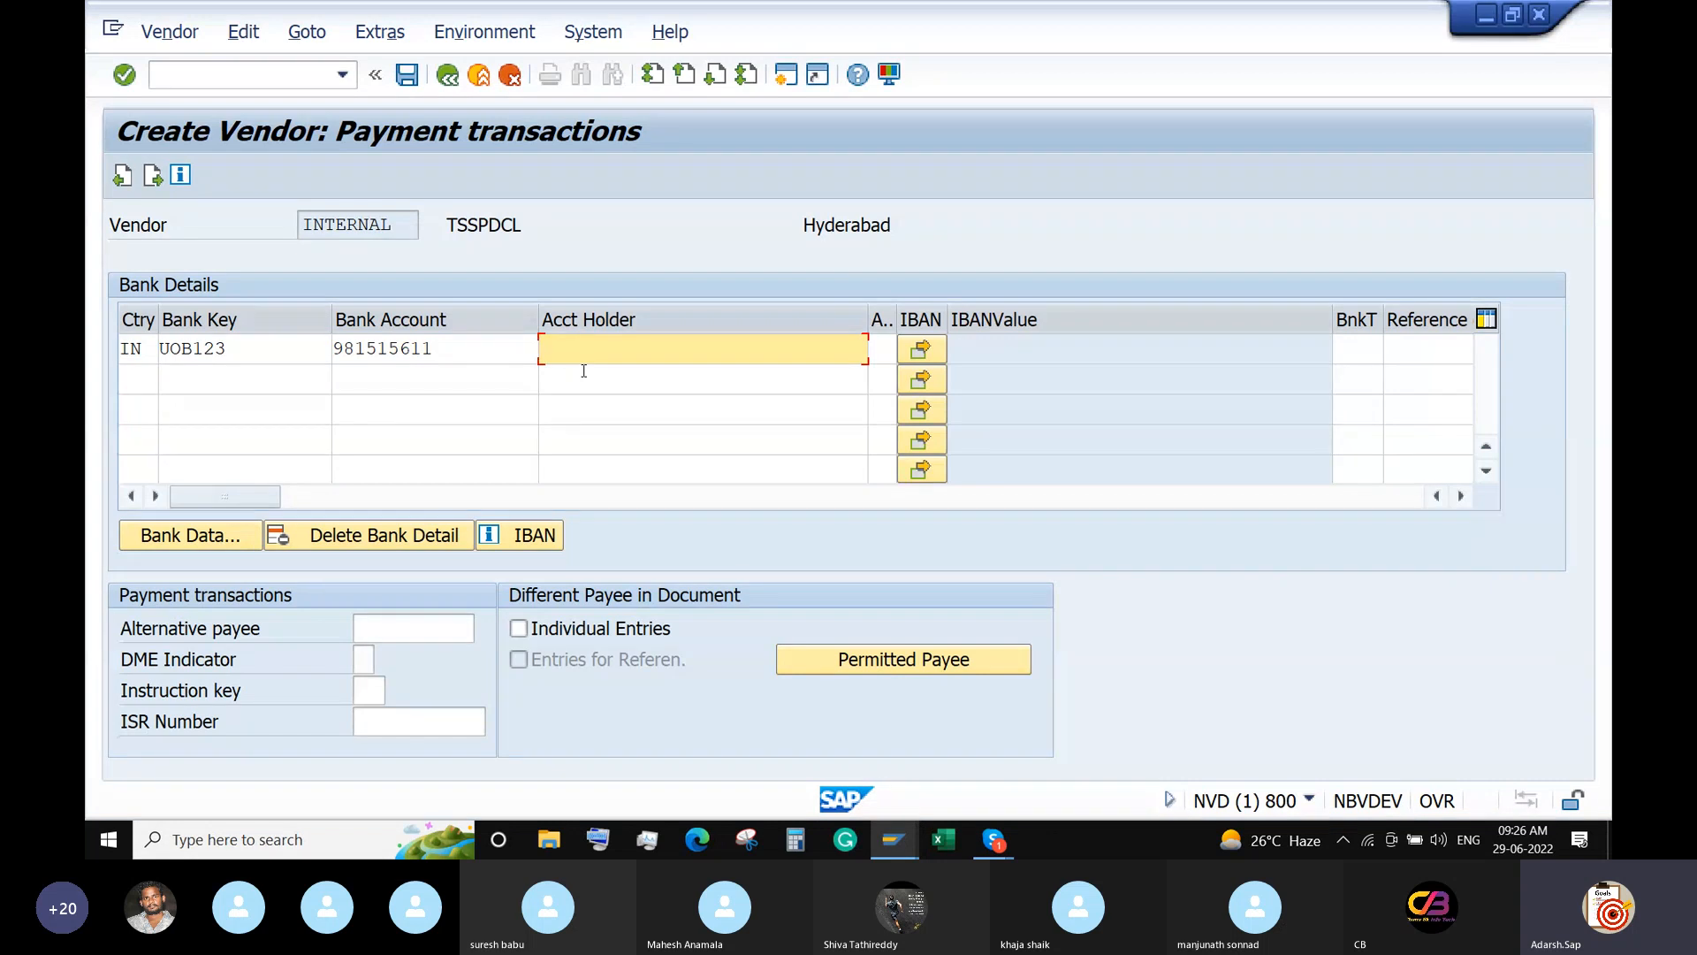
type("TSSPDCL")
key("Return")
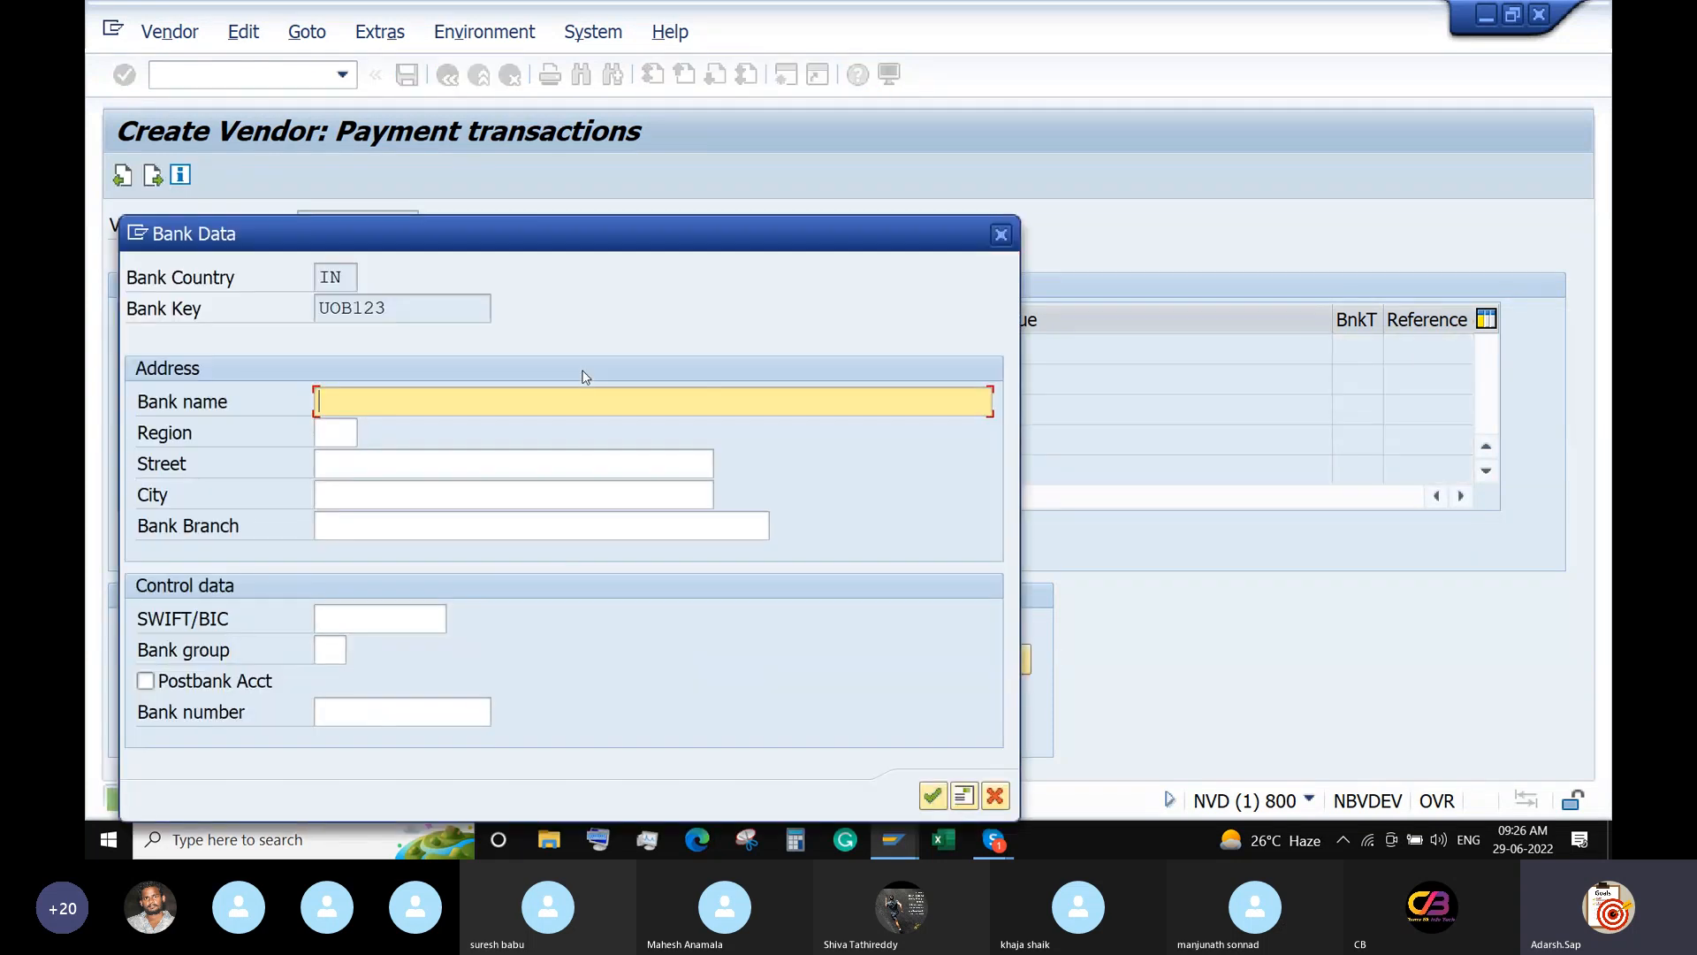
type("Union Bank of India")
key("Tab")
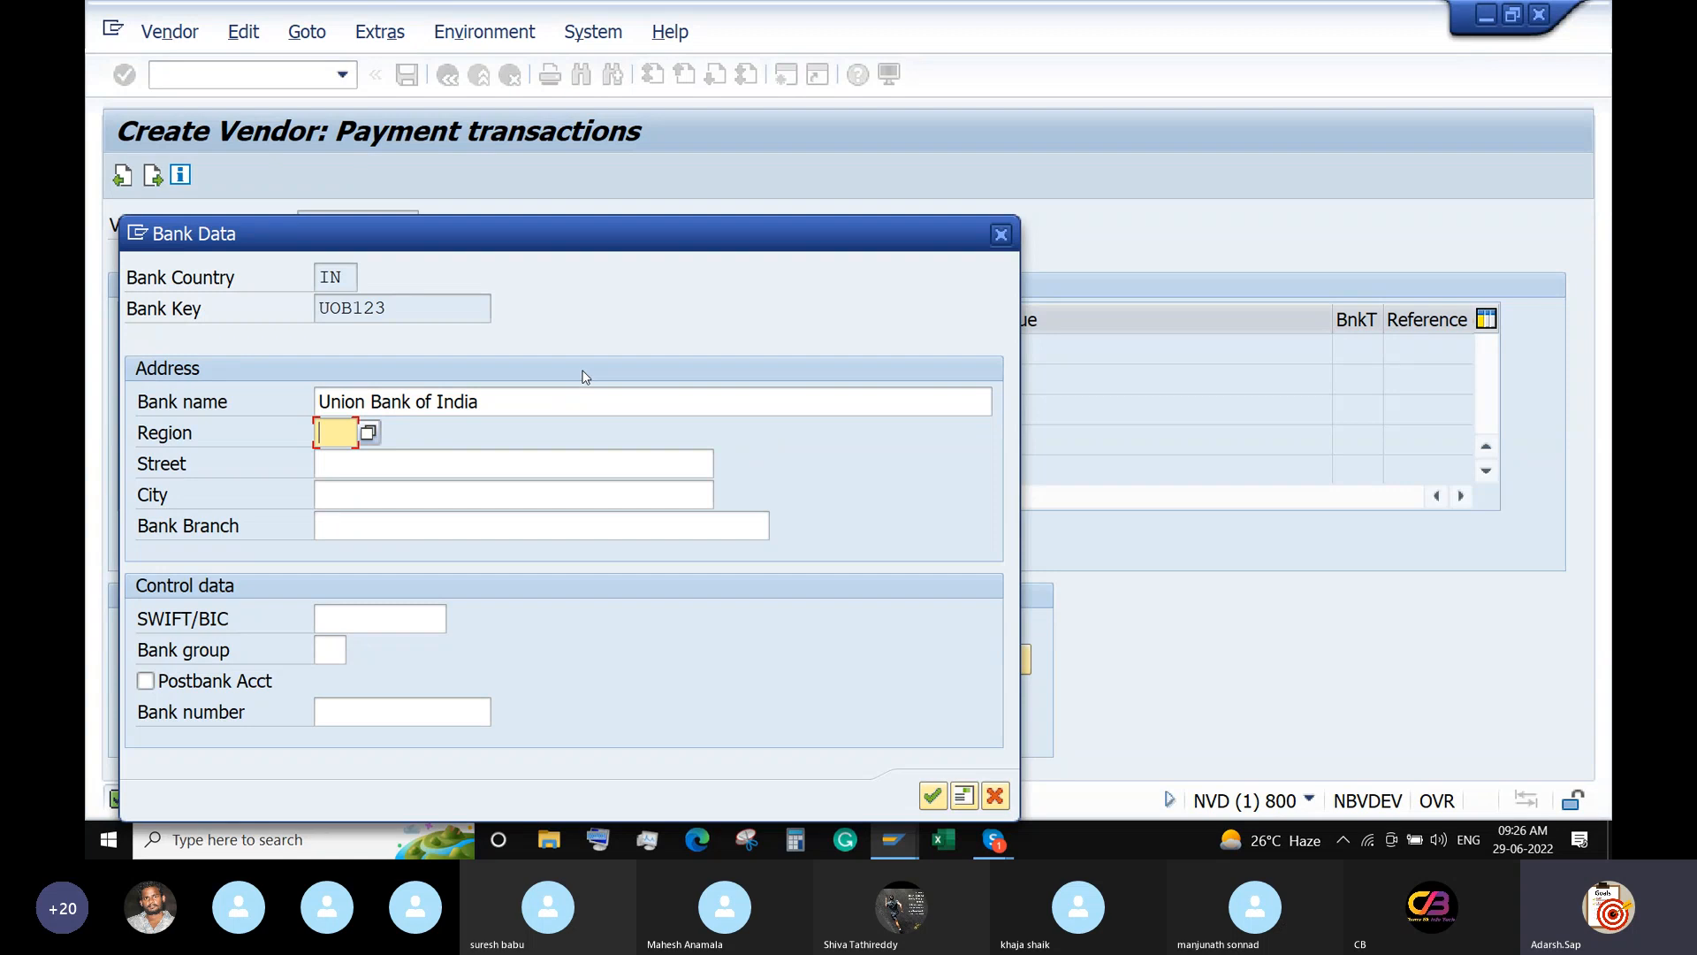
type("01")
key("Tab")
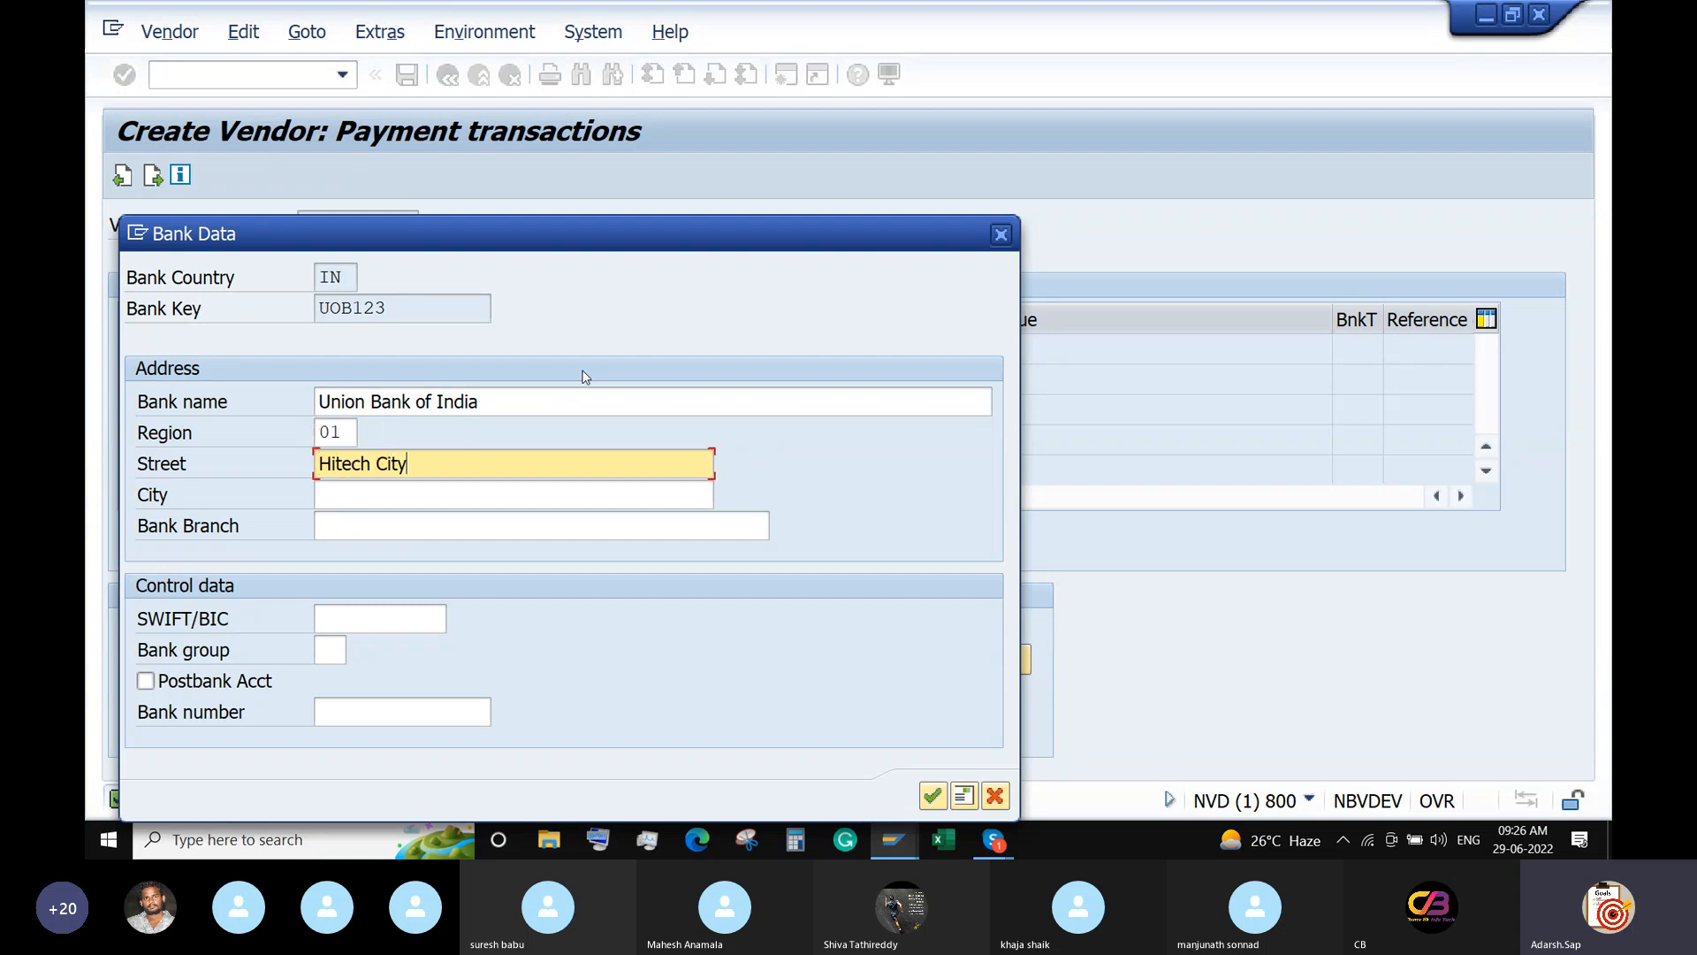
key("Tab")
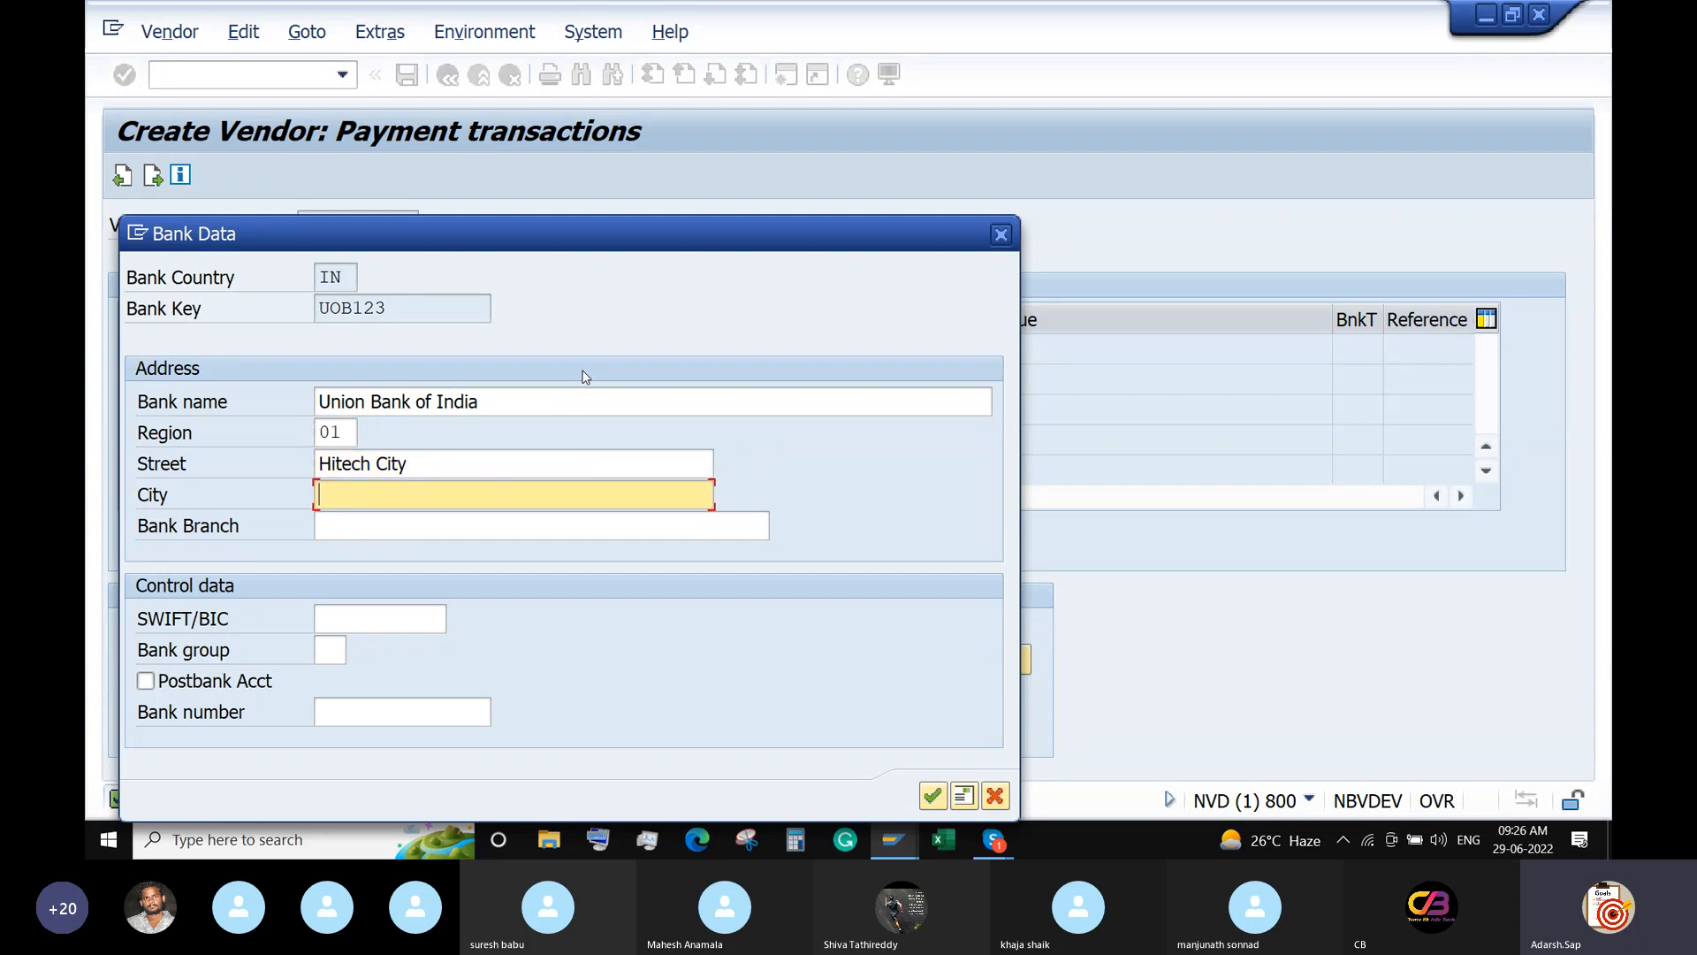
type("Hyderabad")
key("Tab")
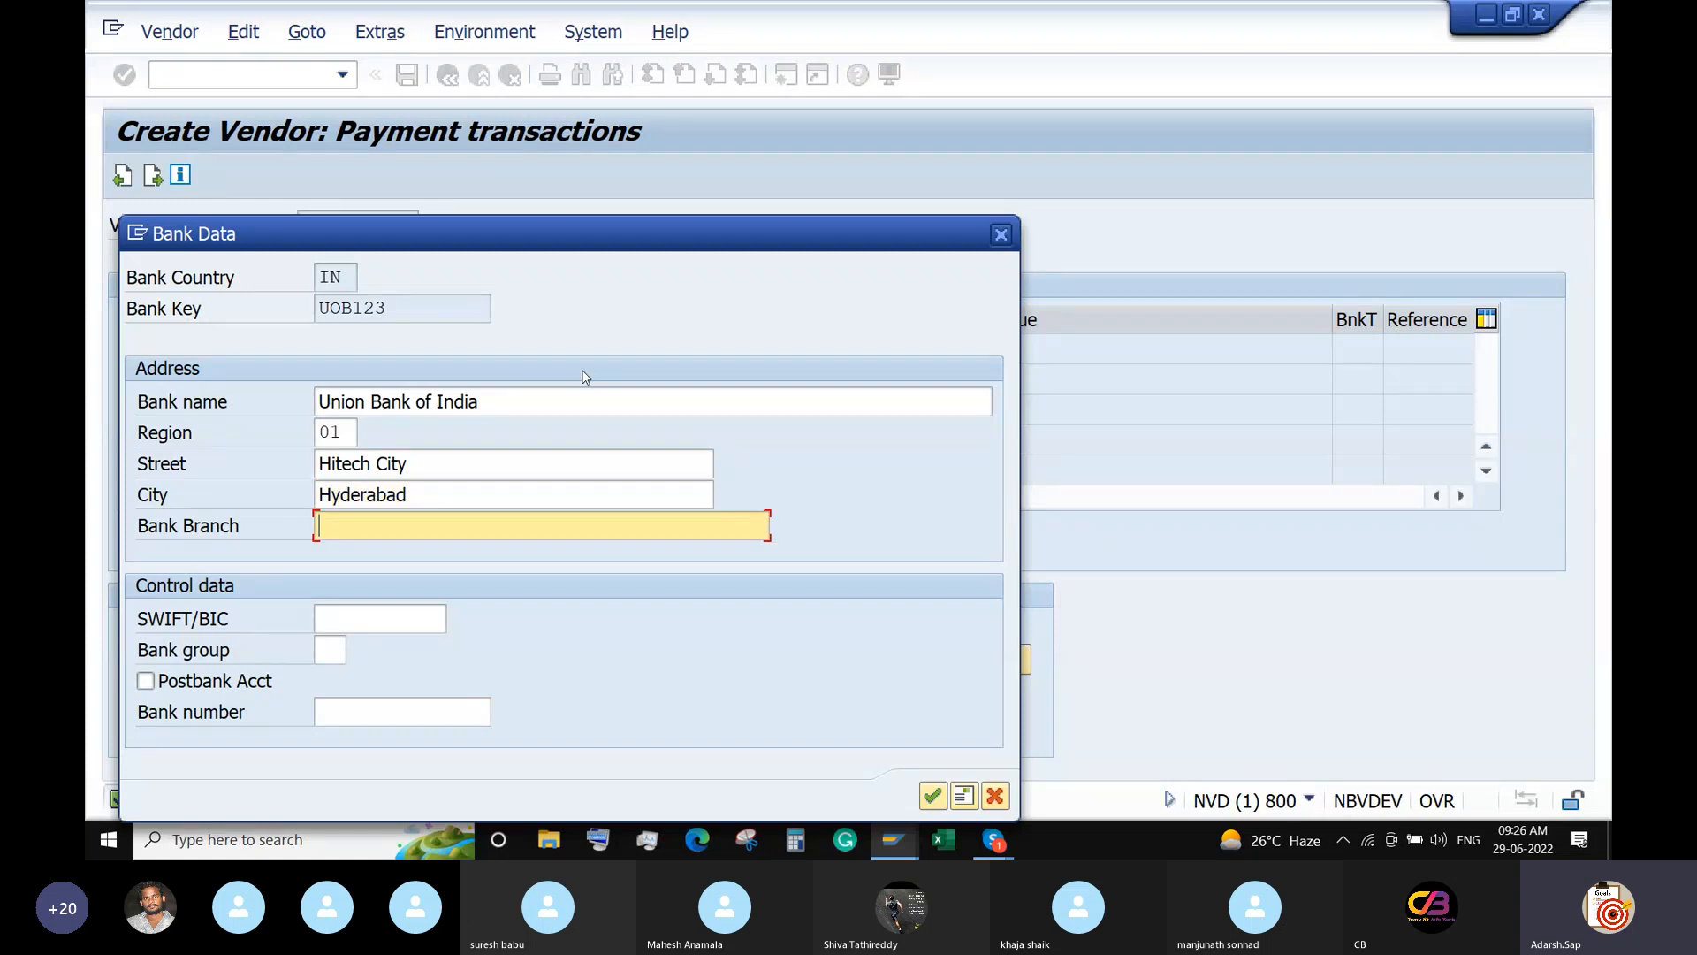
key("Tab")
type("U")
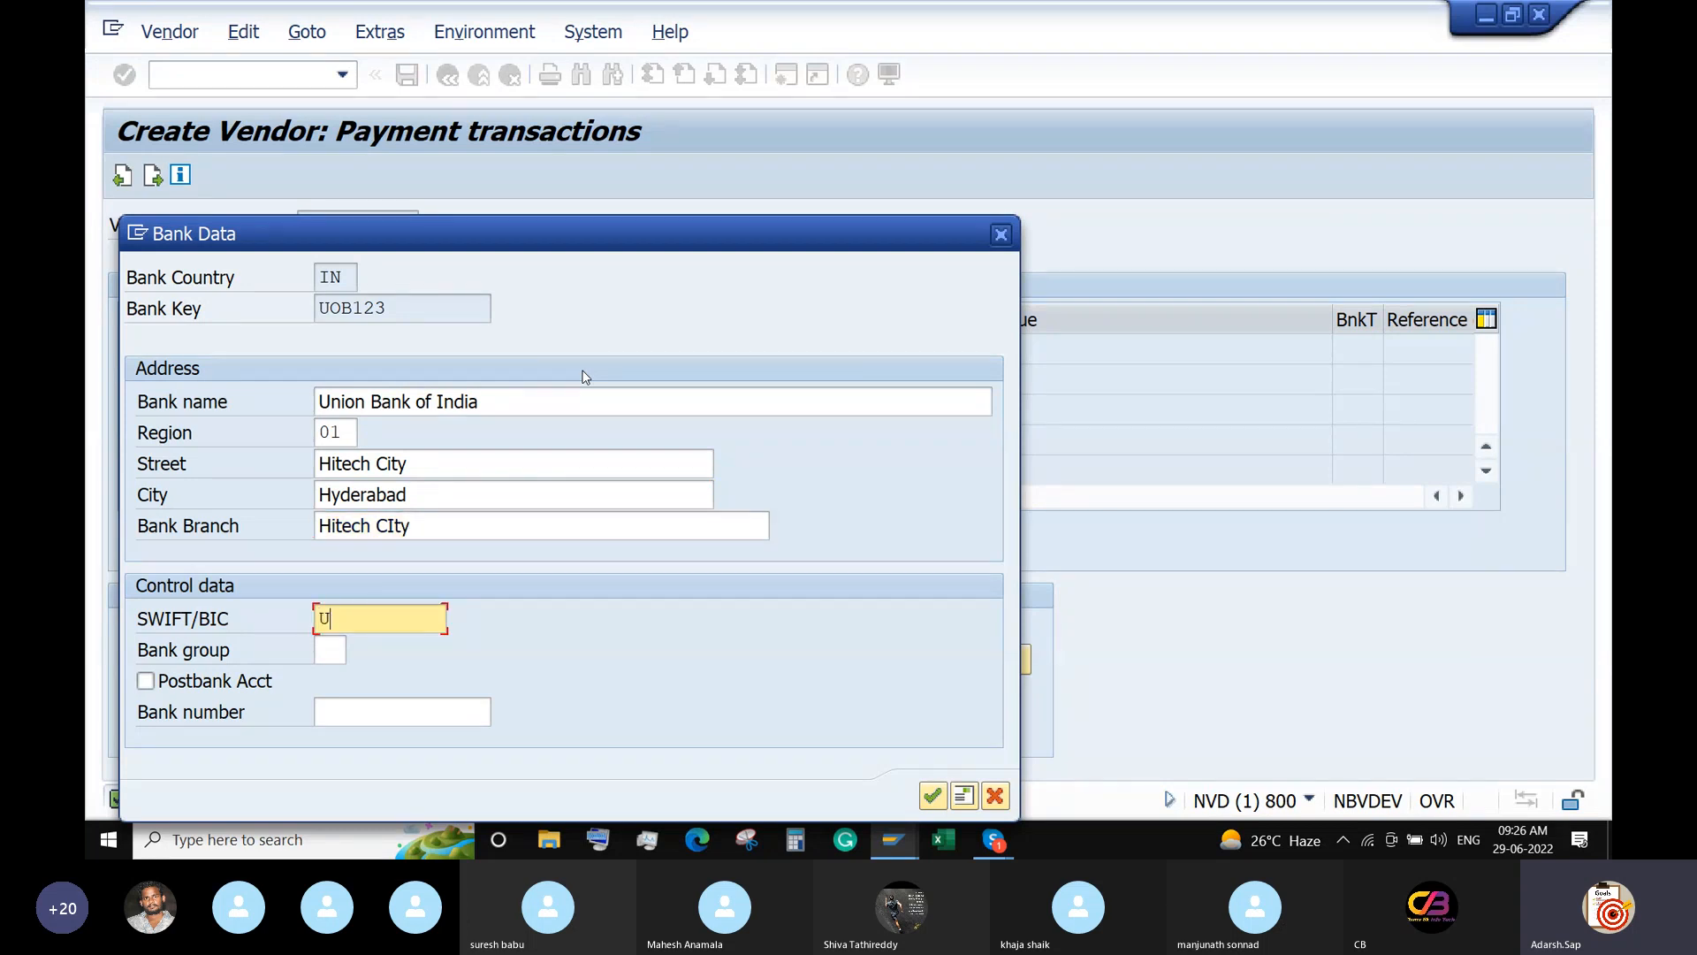
type("OB12345")
key("Return")
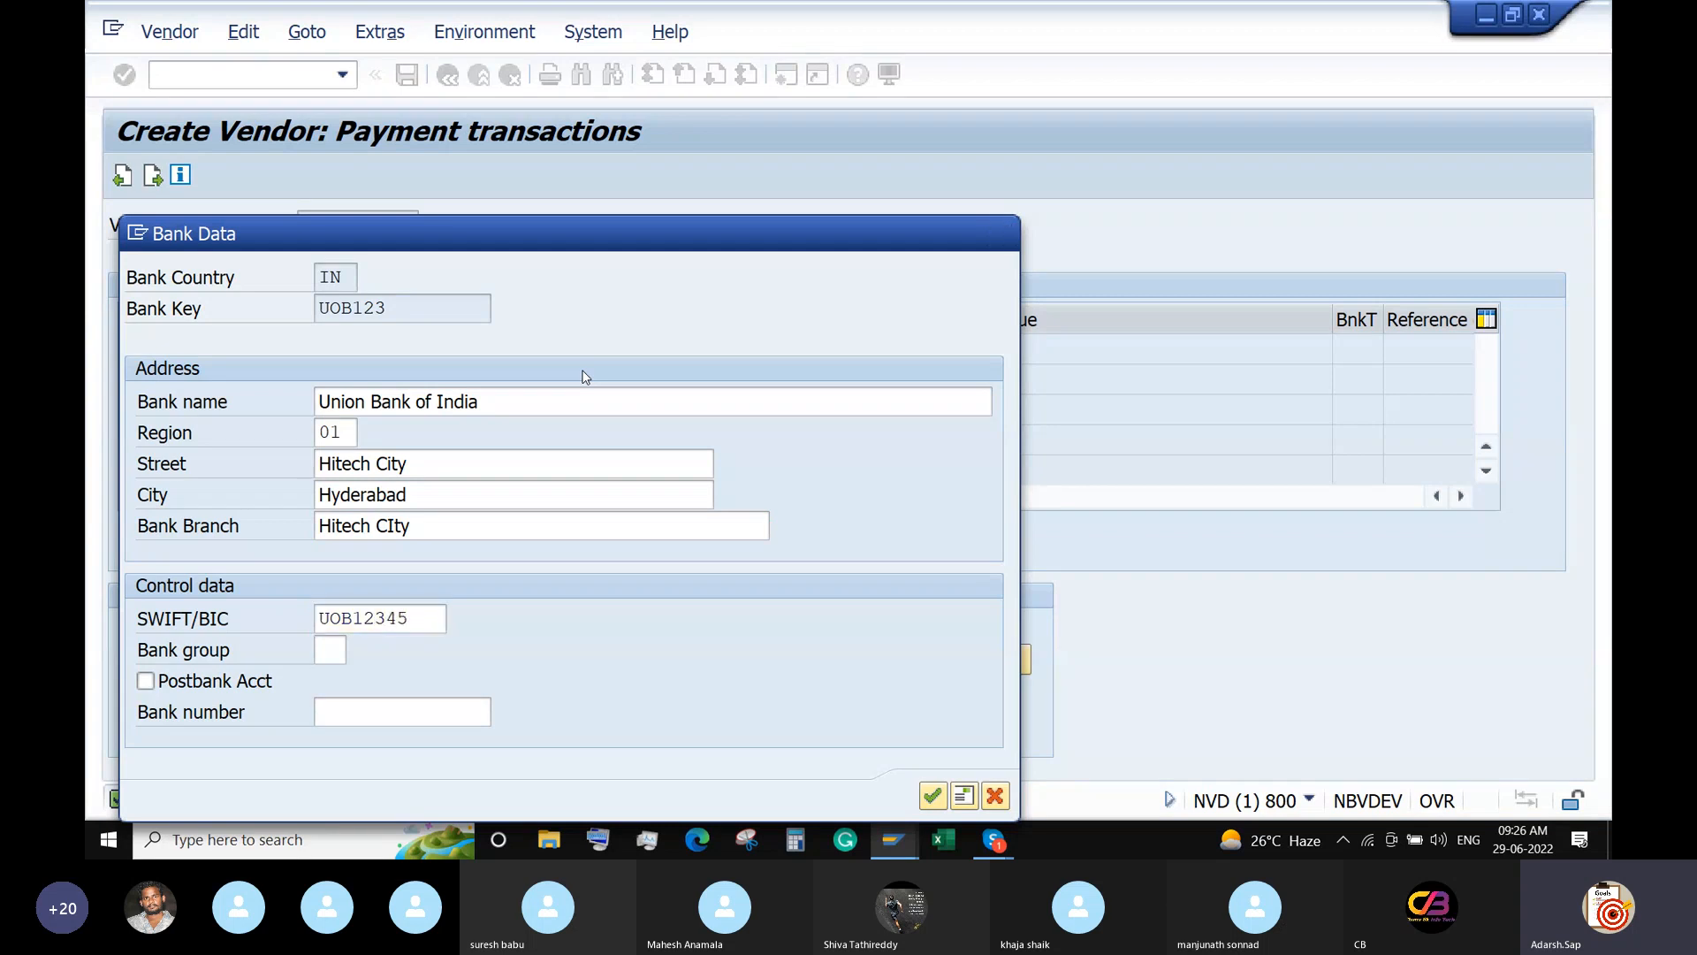
key("Return")
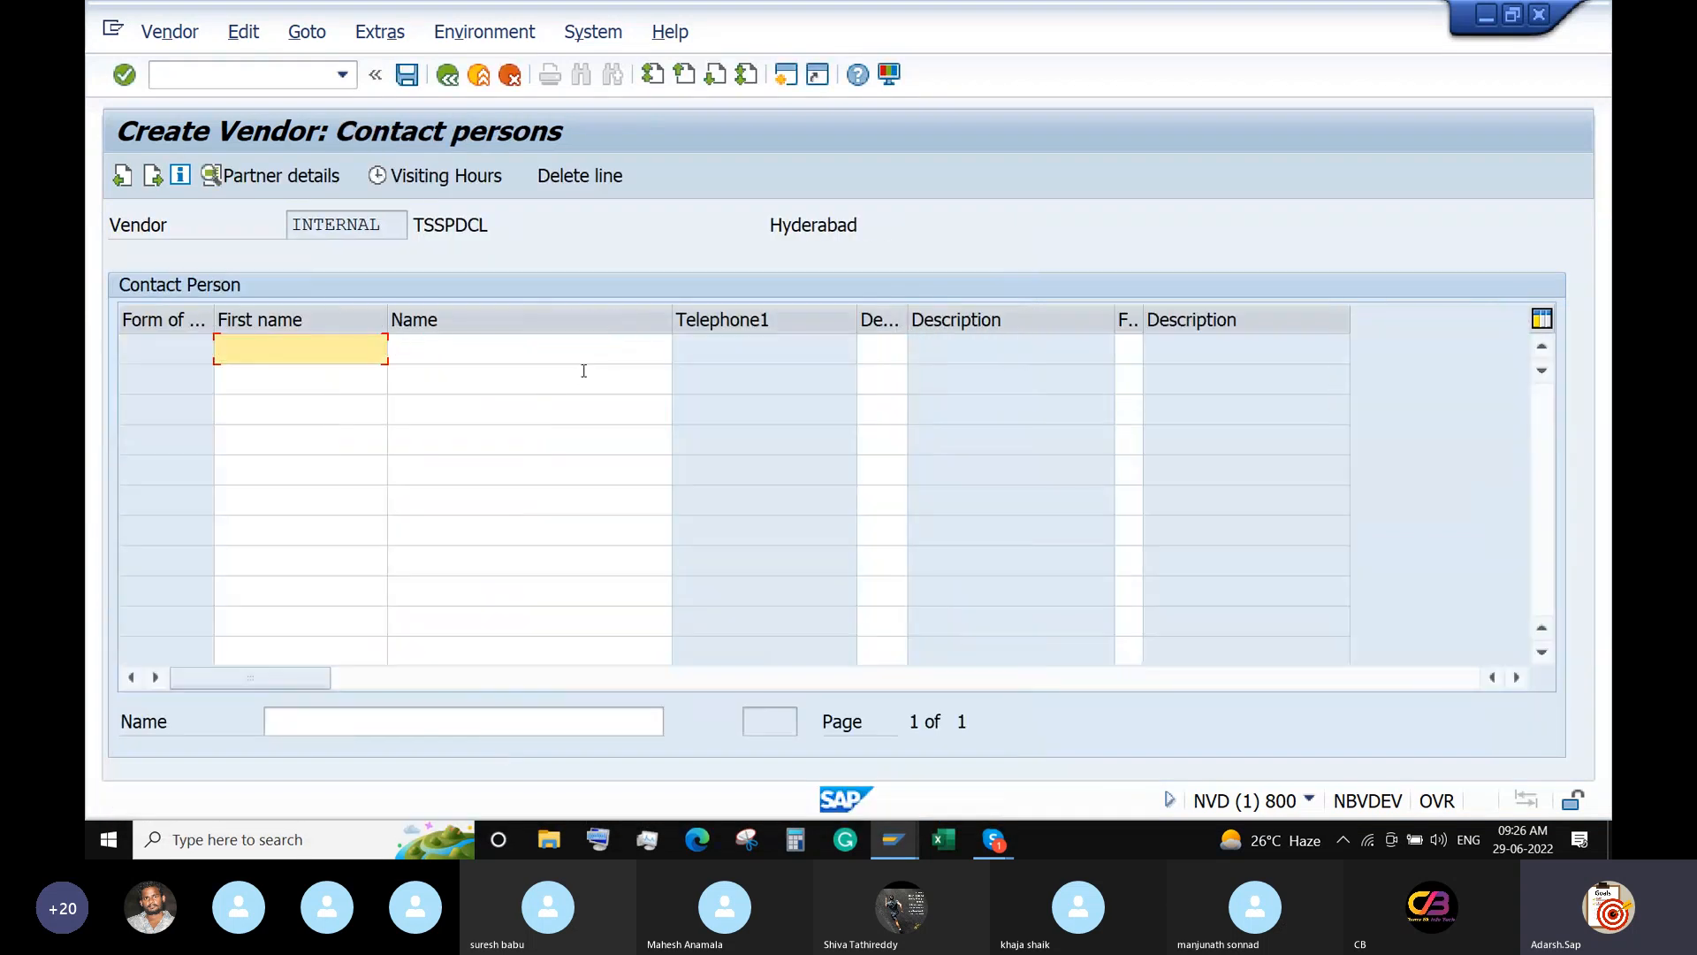
Assign reconciliation account 100520 (Domestic Vendors), sort key 012 and cash management group A1.
key("Return")
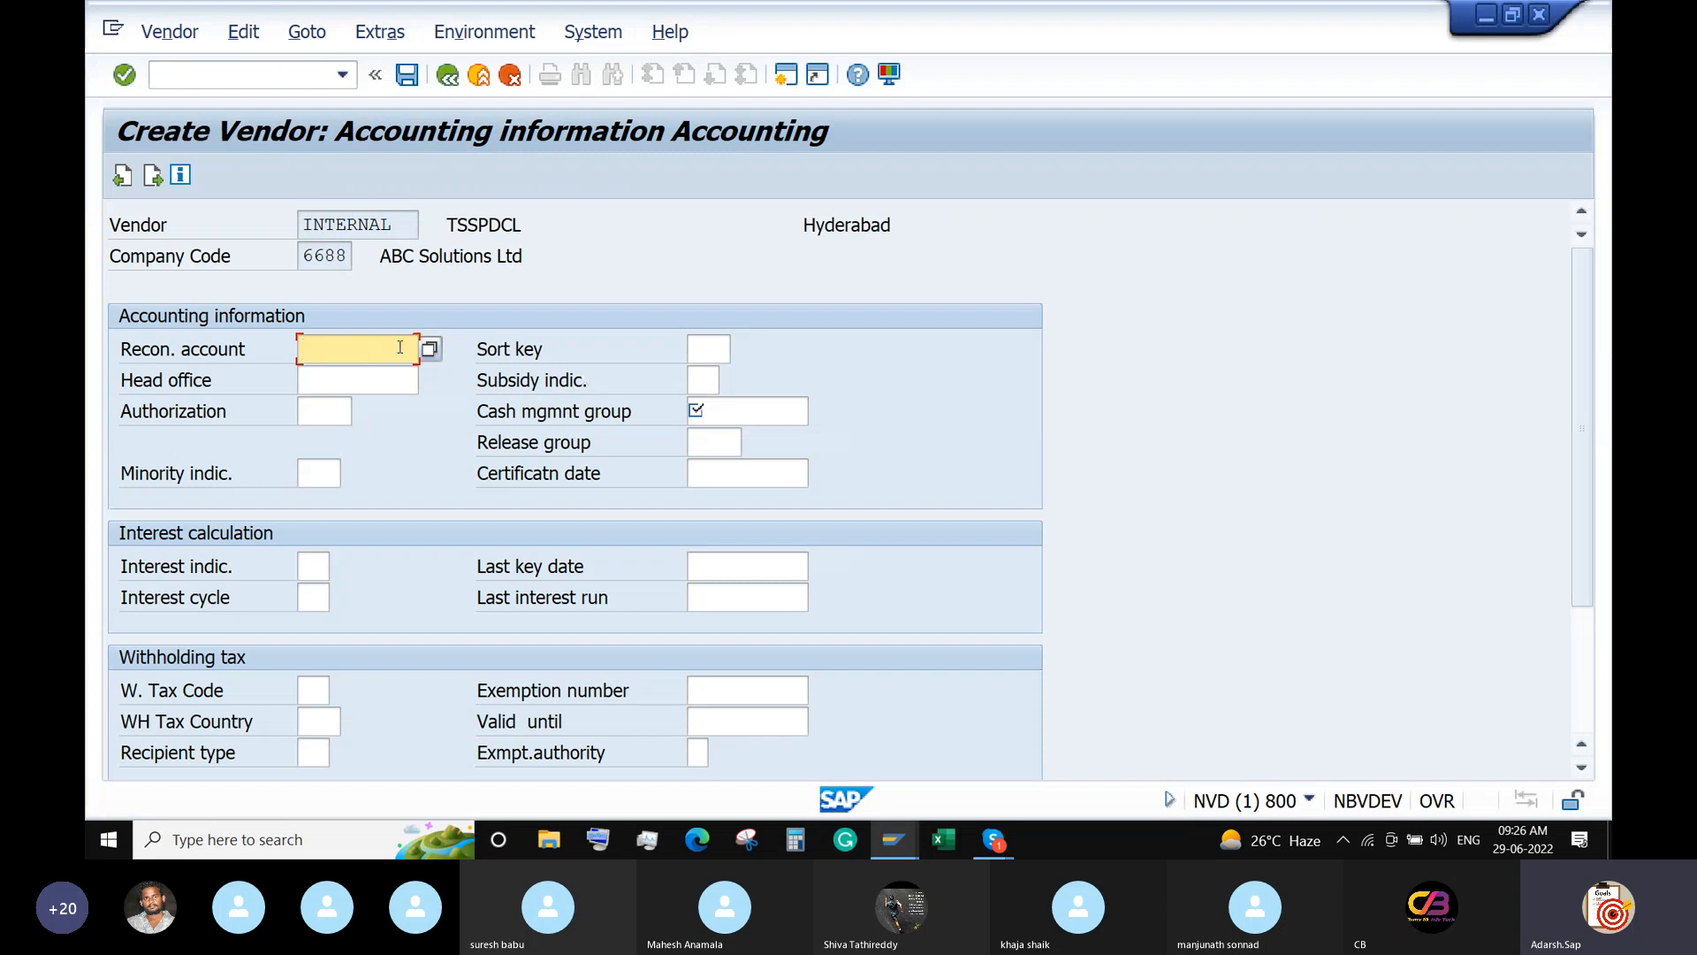
left_click(427, 350)
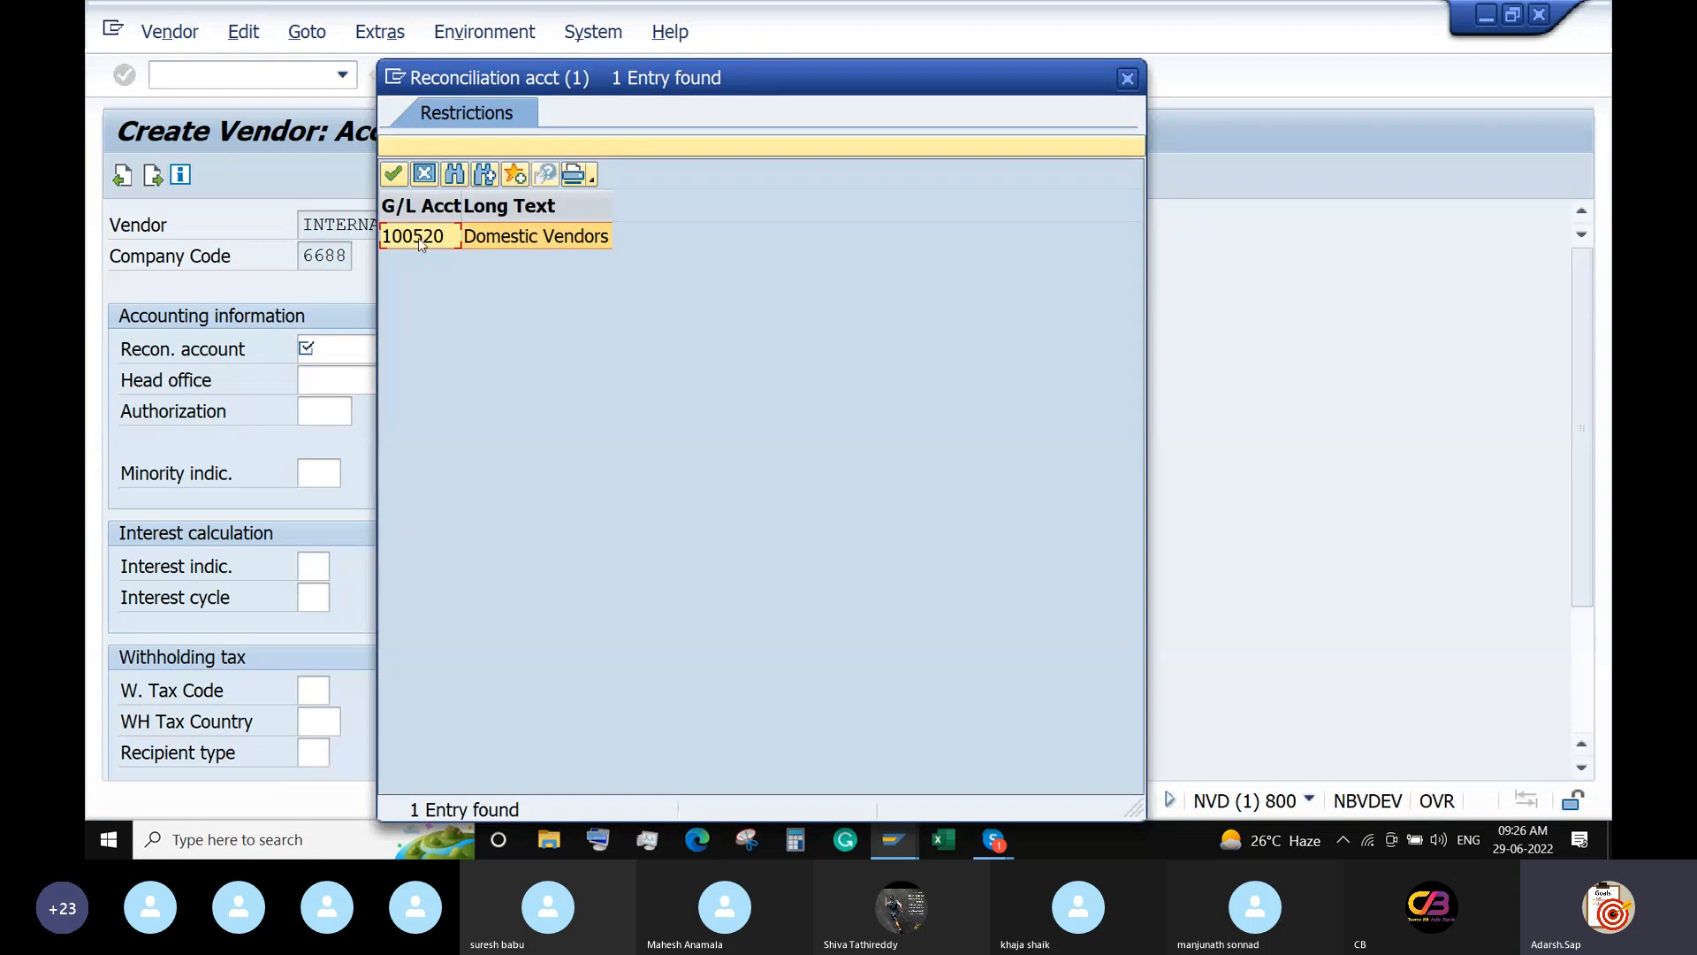
double_click(419, 243)
left_click(721, 349)
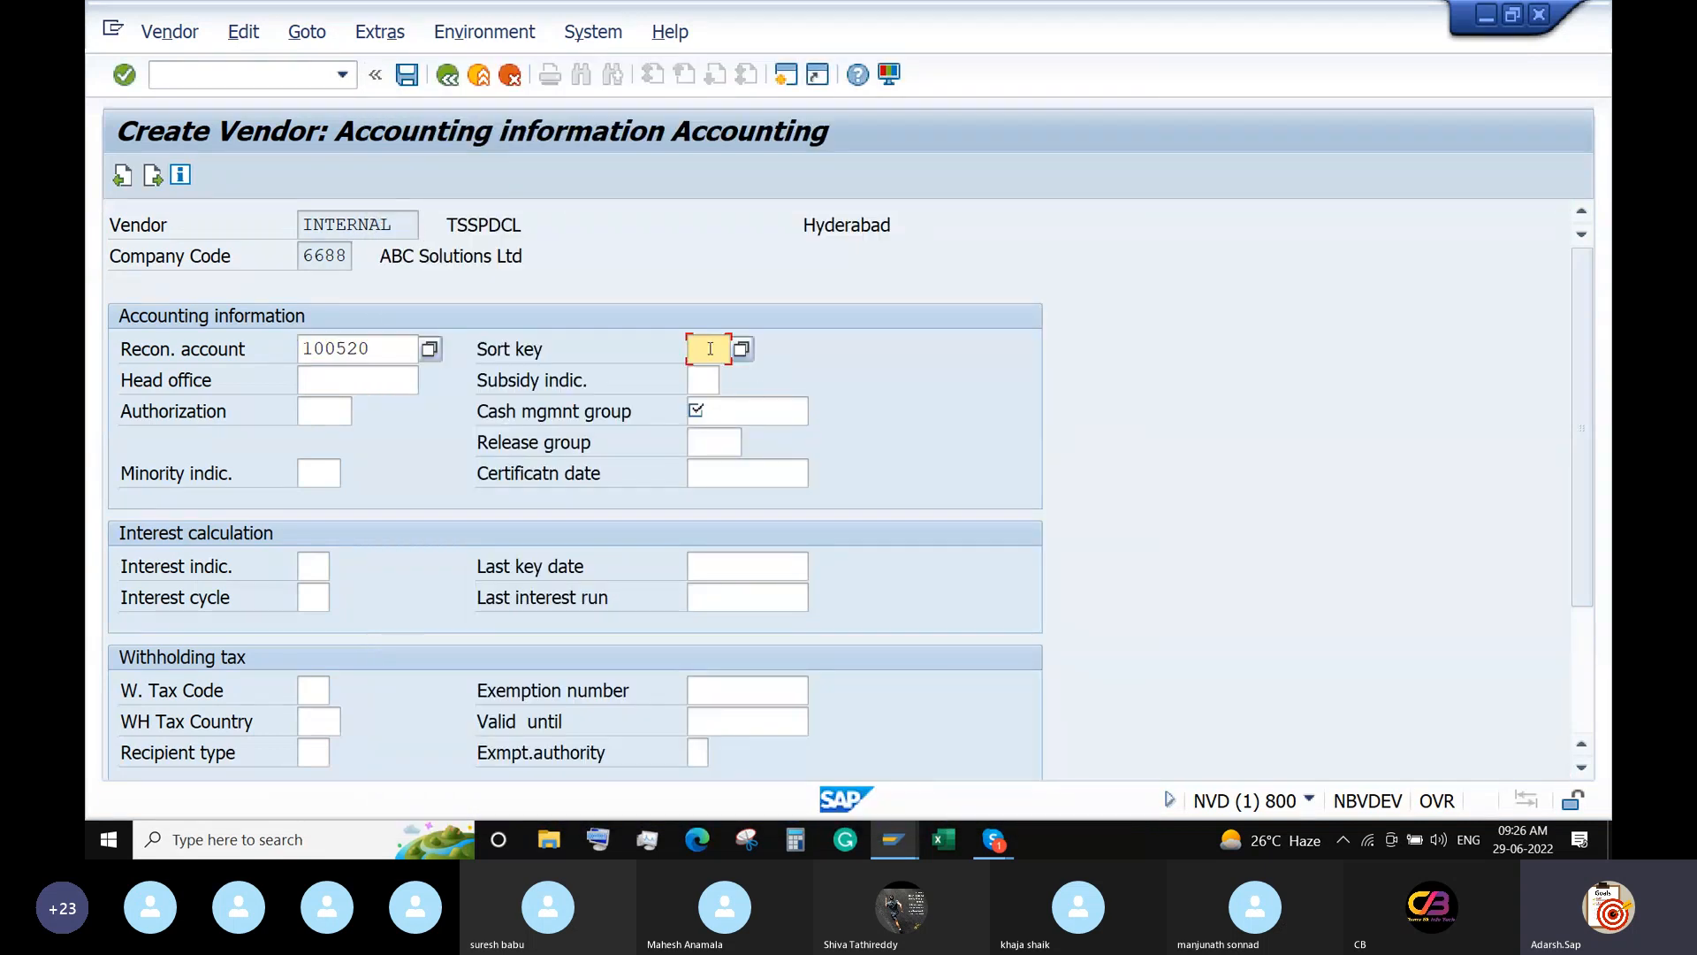
left_click(741, 349)
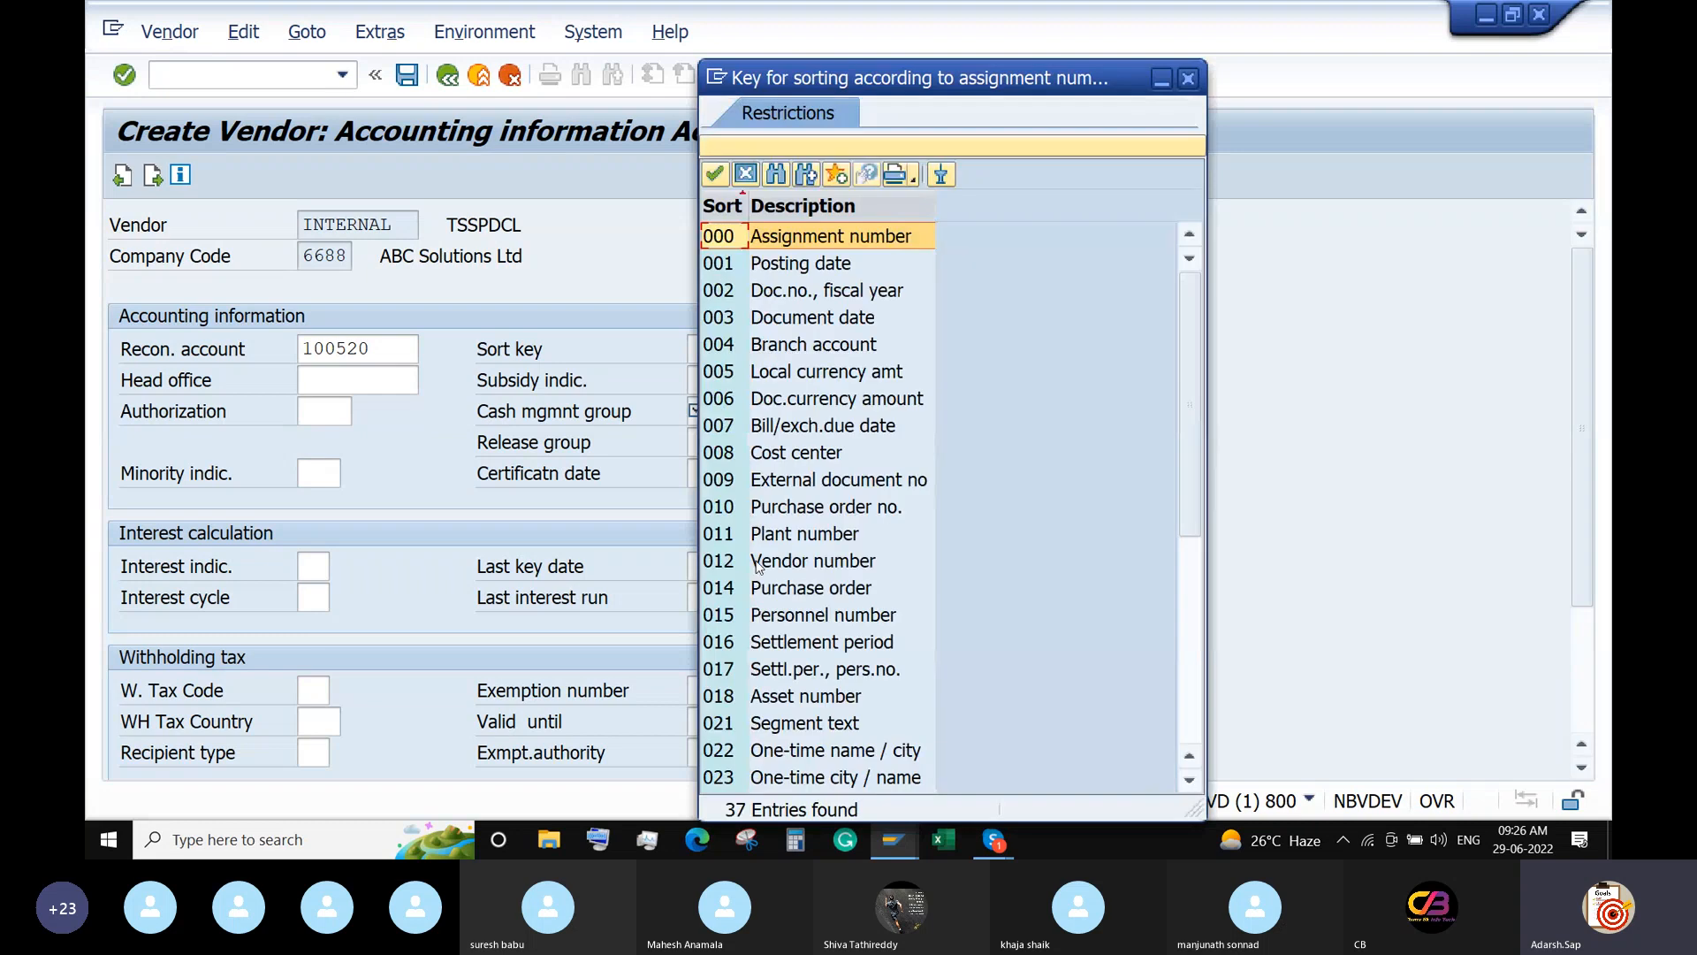
double_click(720, 565)
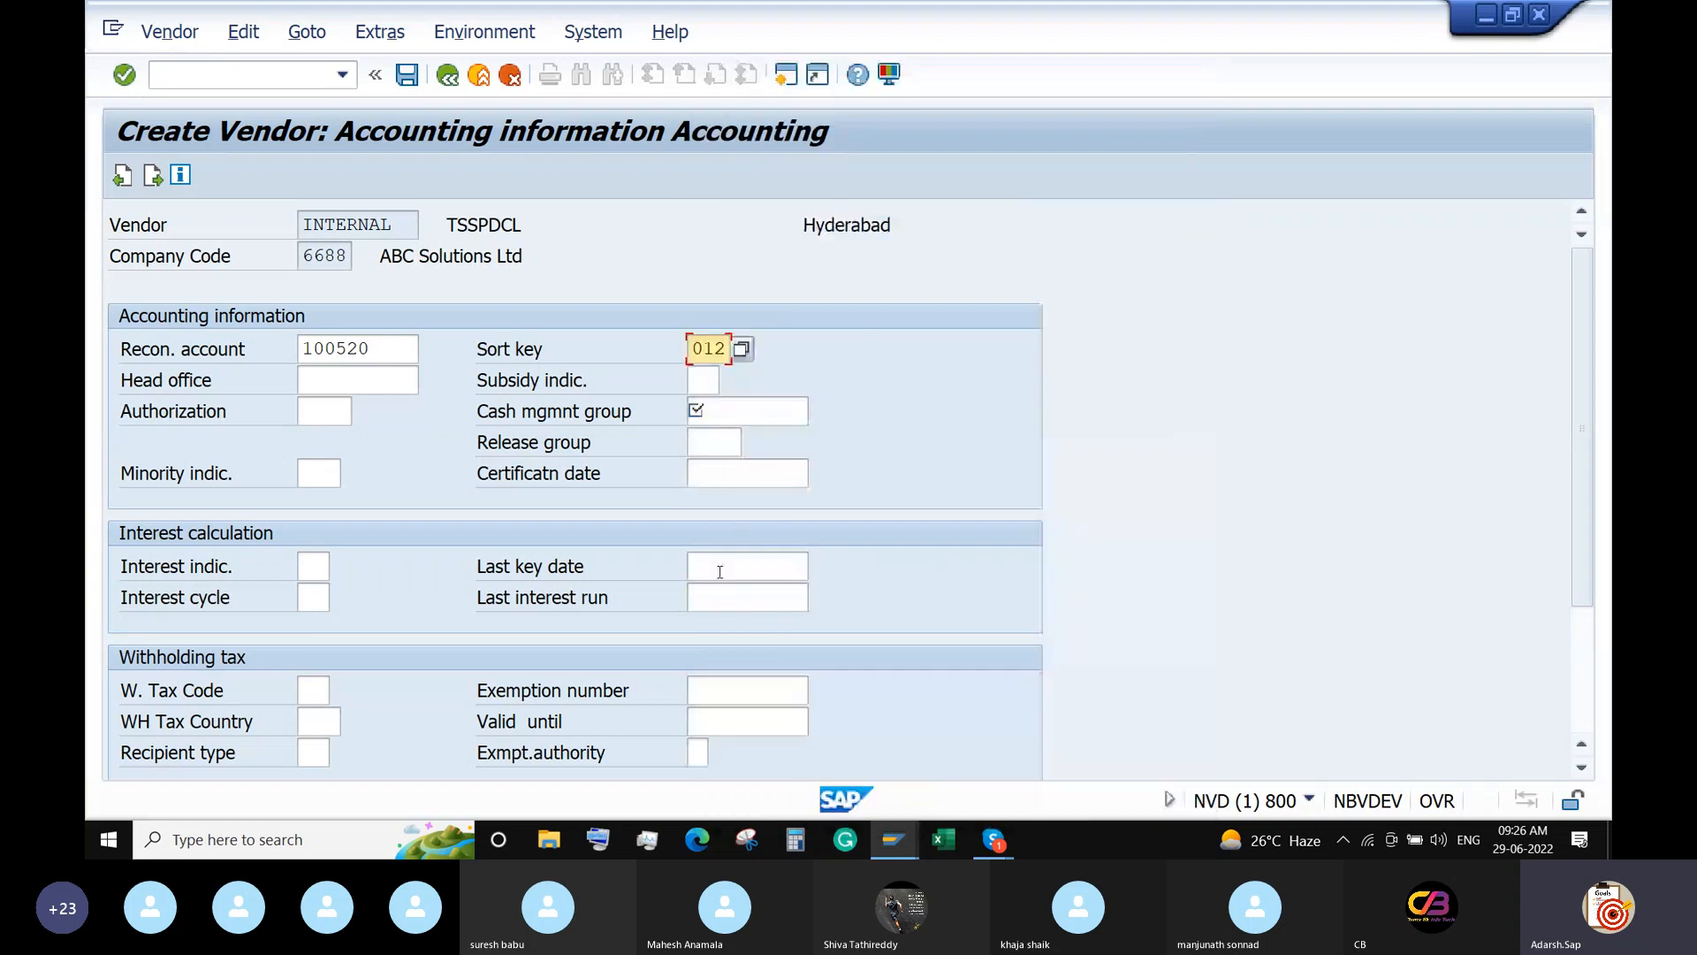
left_click(751, 416)
type("A1")
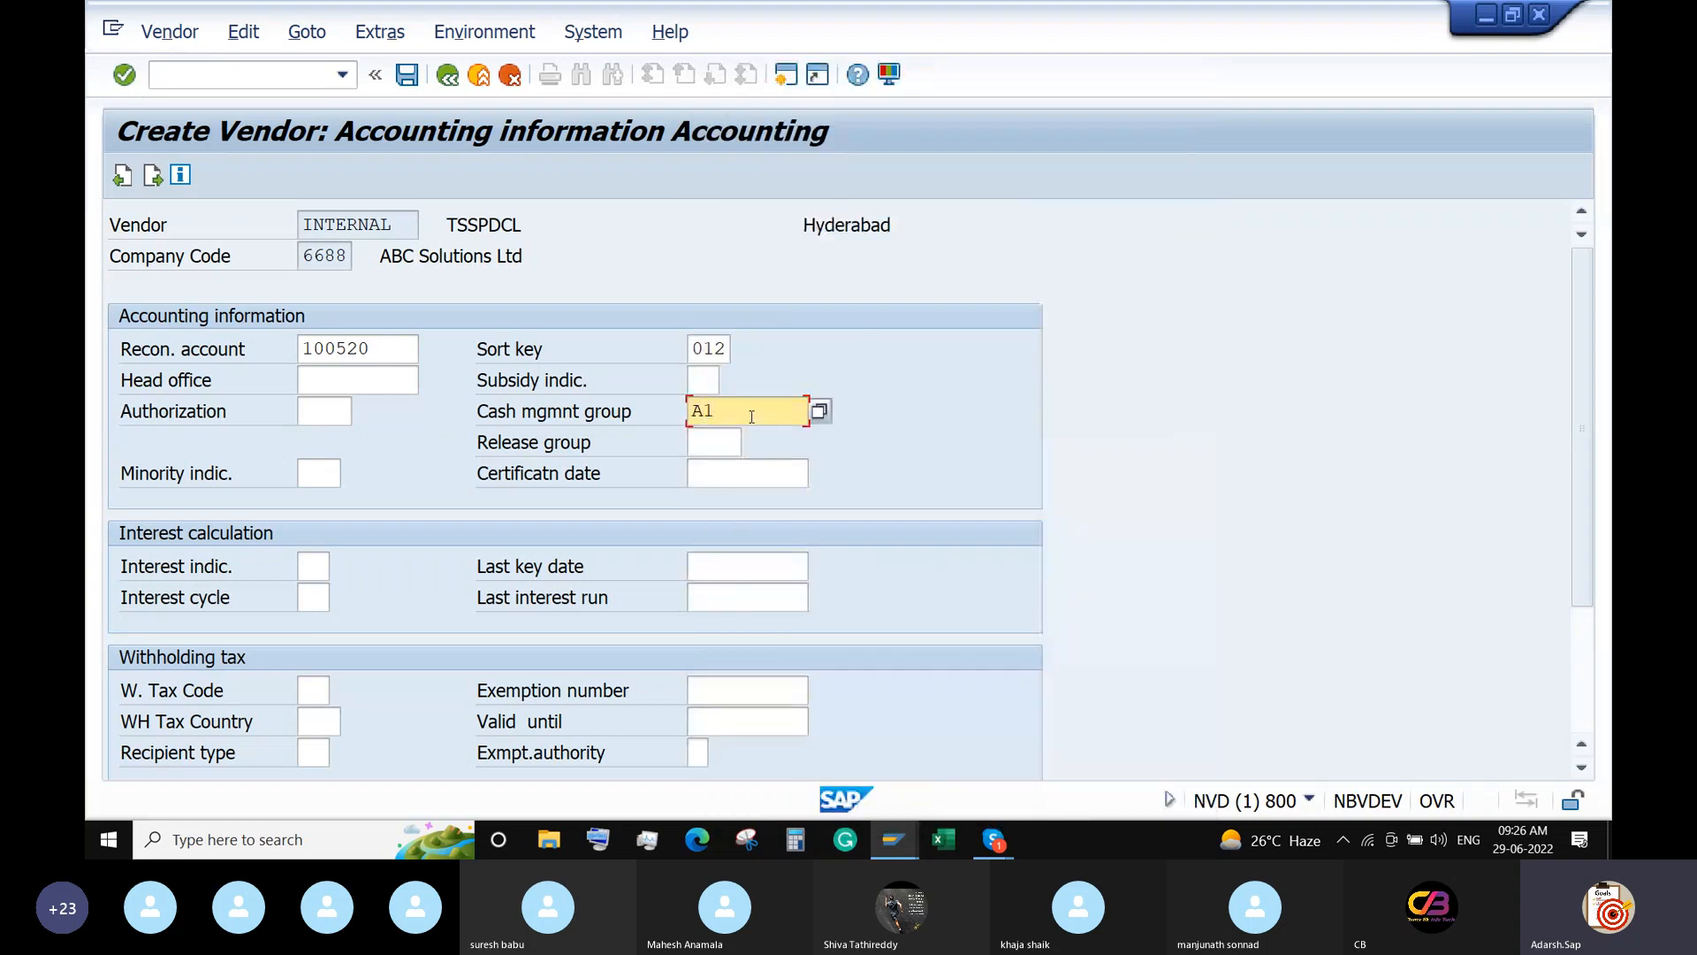
key("Return")
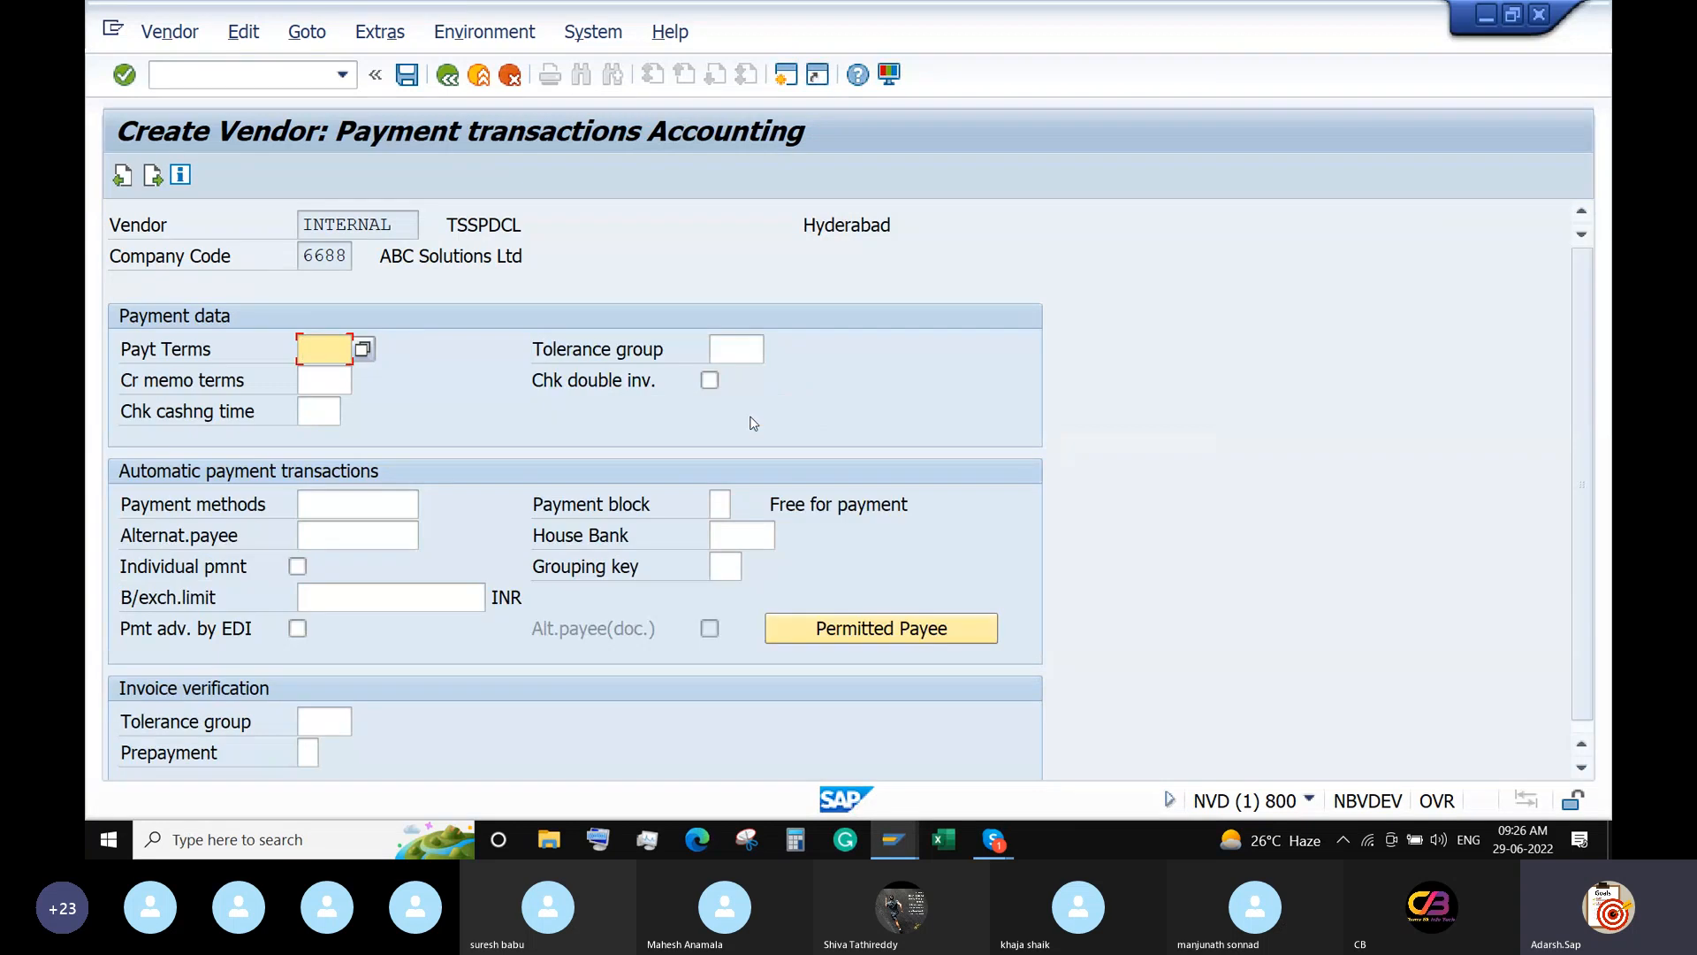
Choose payment terms 0001 and advance to the last vendor data screen.
left_click(362, 349)
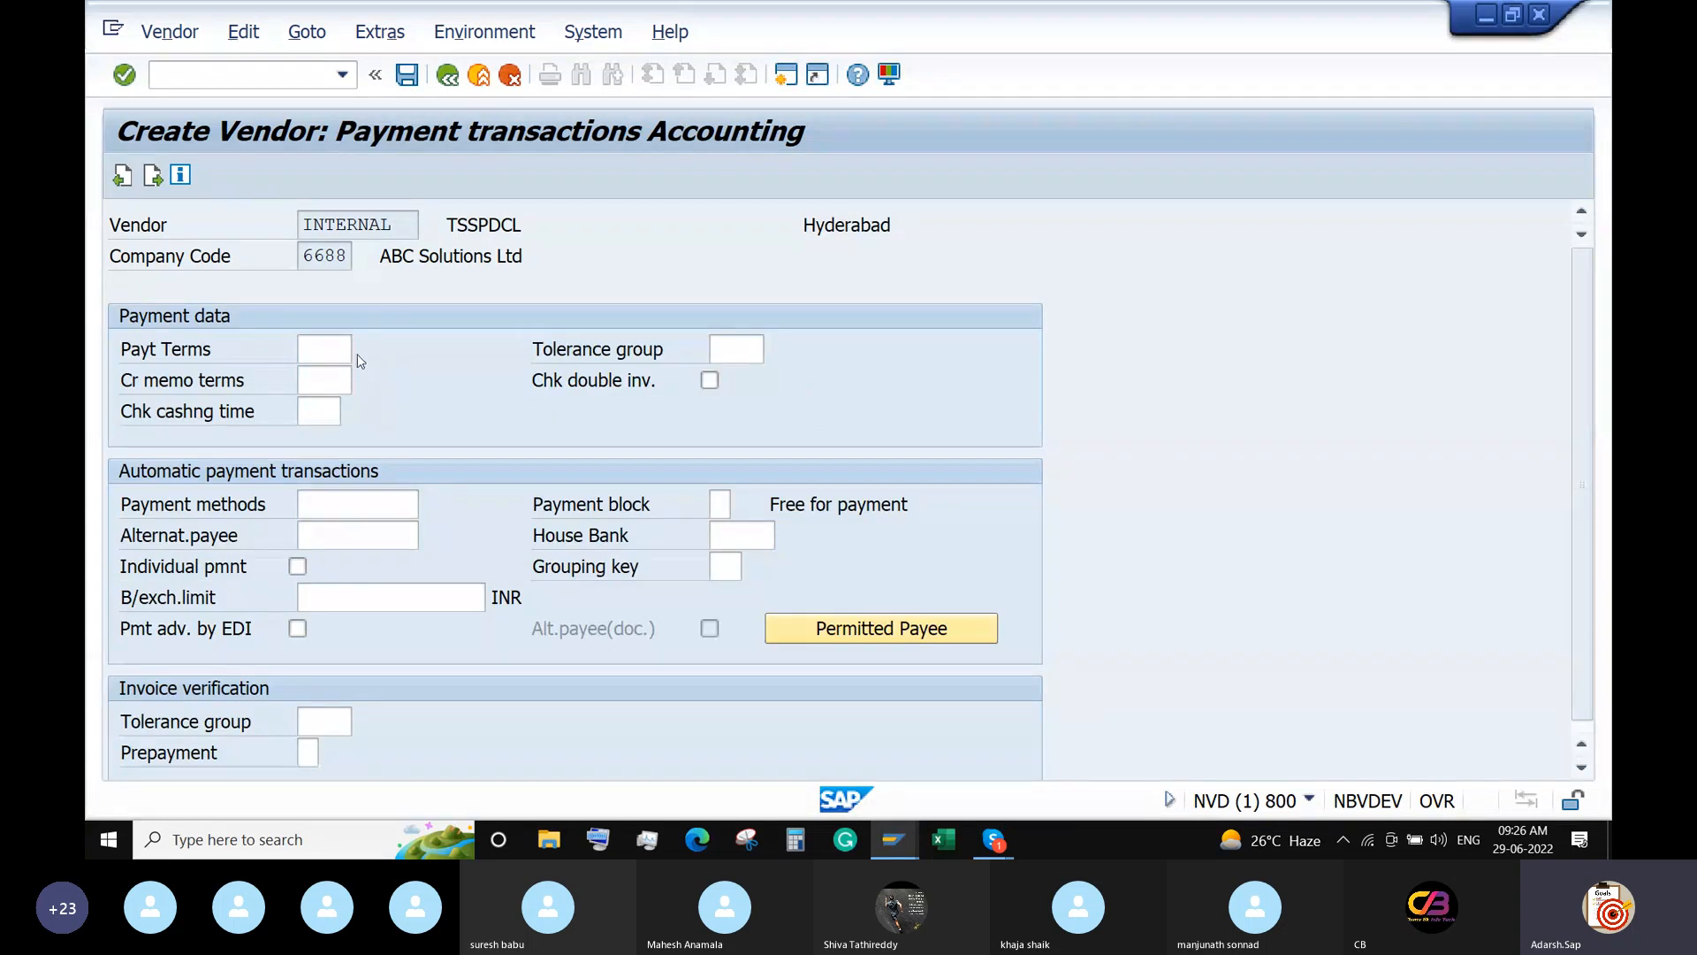
double_click(414, 233)
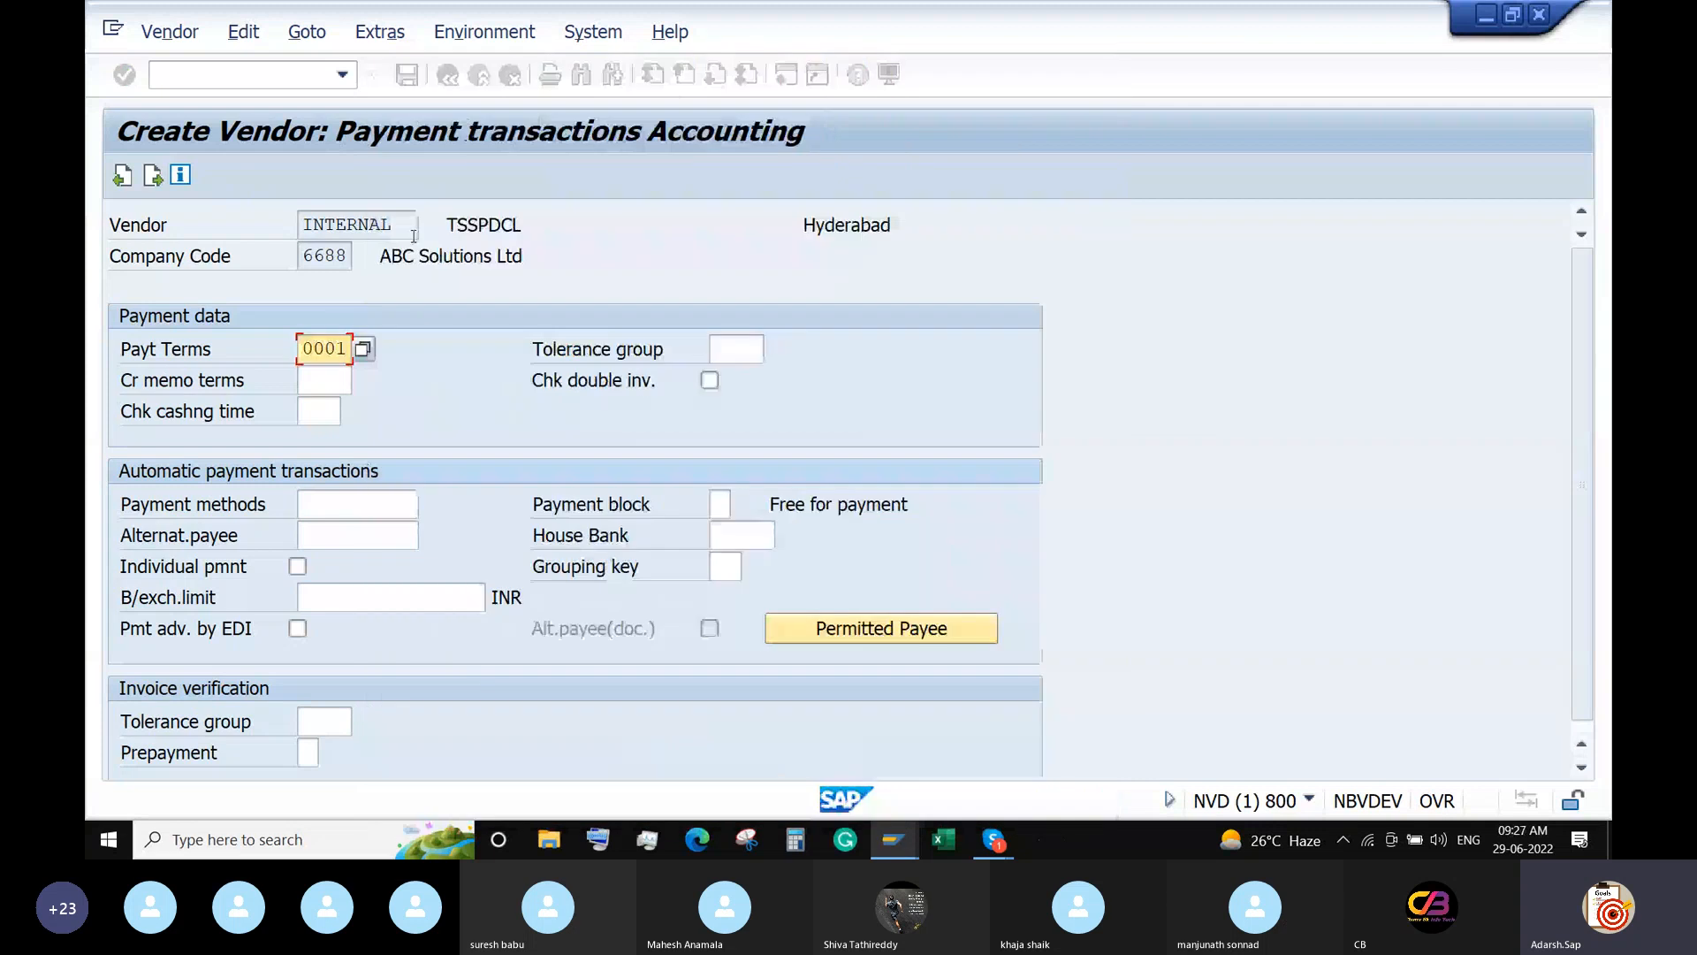
left_click(332, 506)
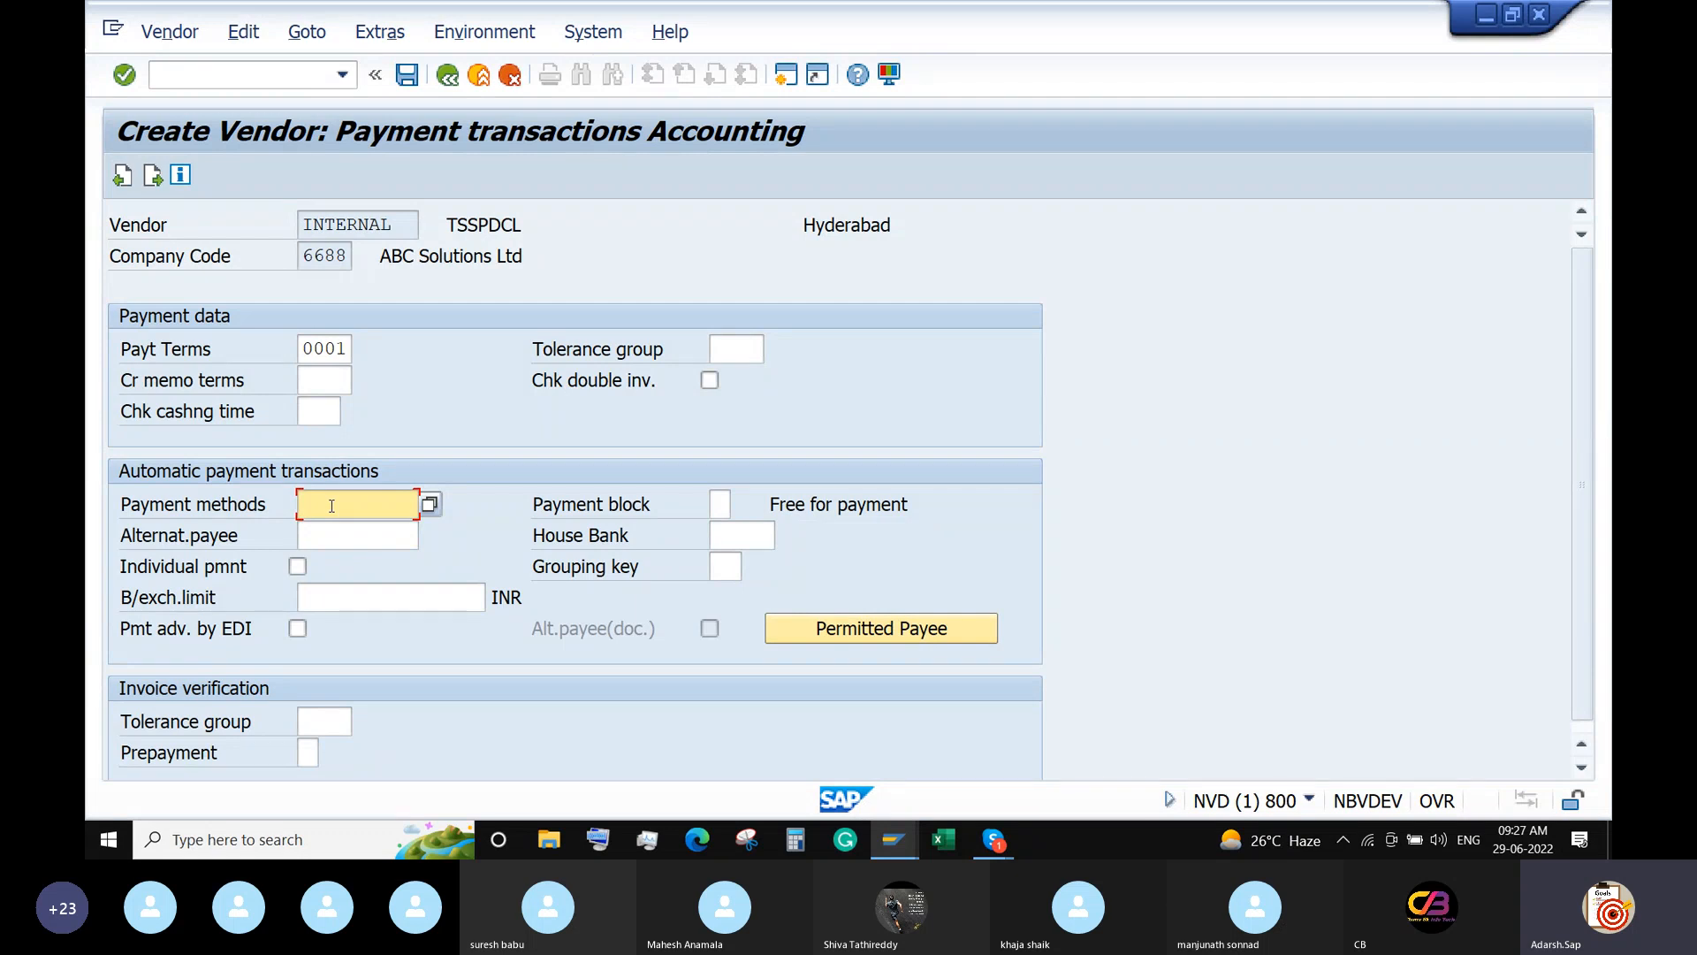
key("Return")
key("Return")
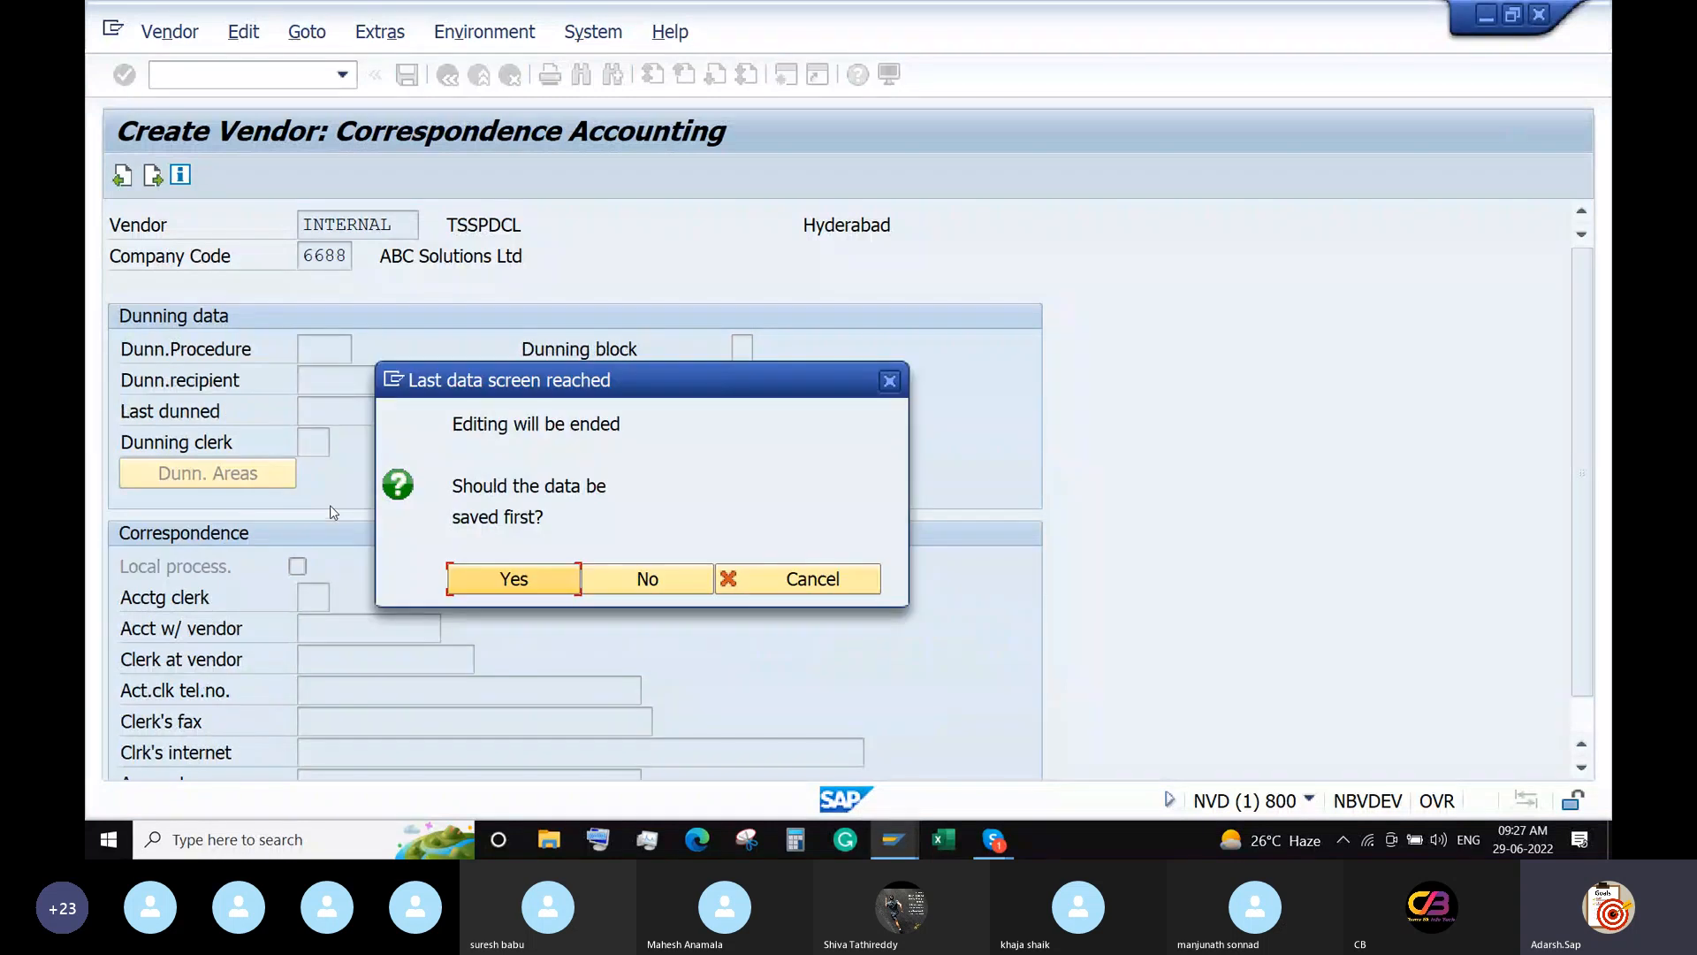
Save the vendor, then return to SAP Easy Access with /n.
left_click(471, 579)
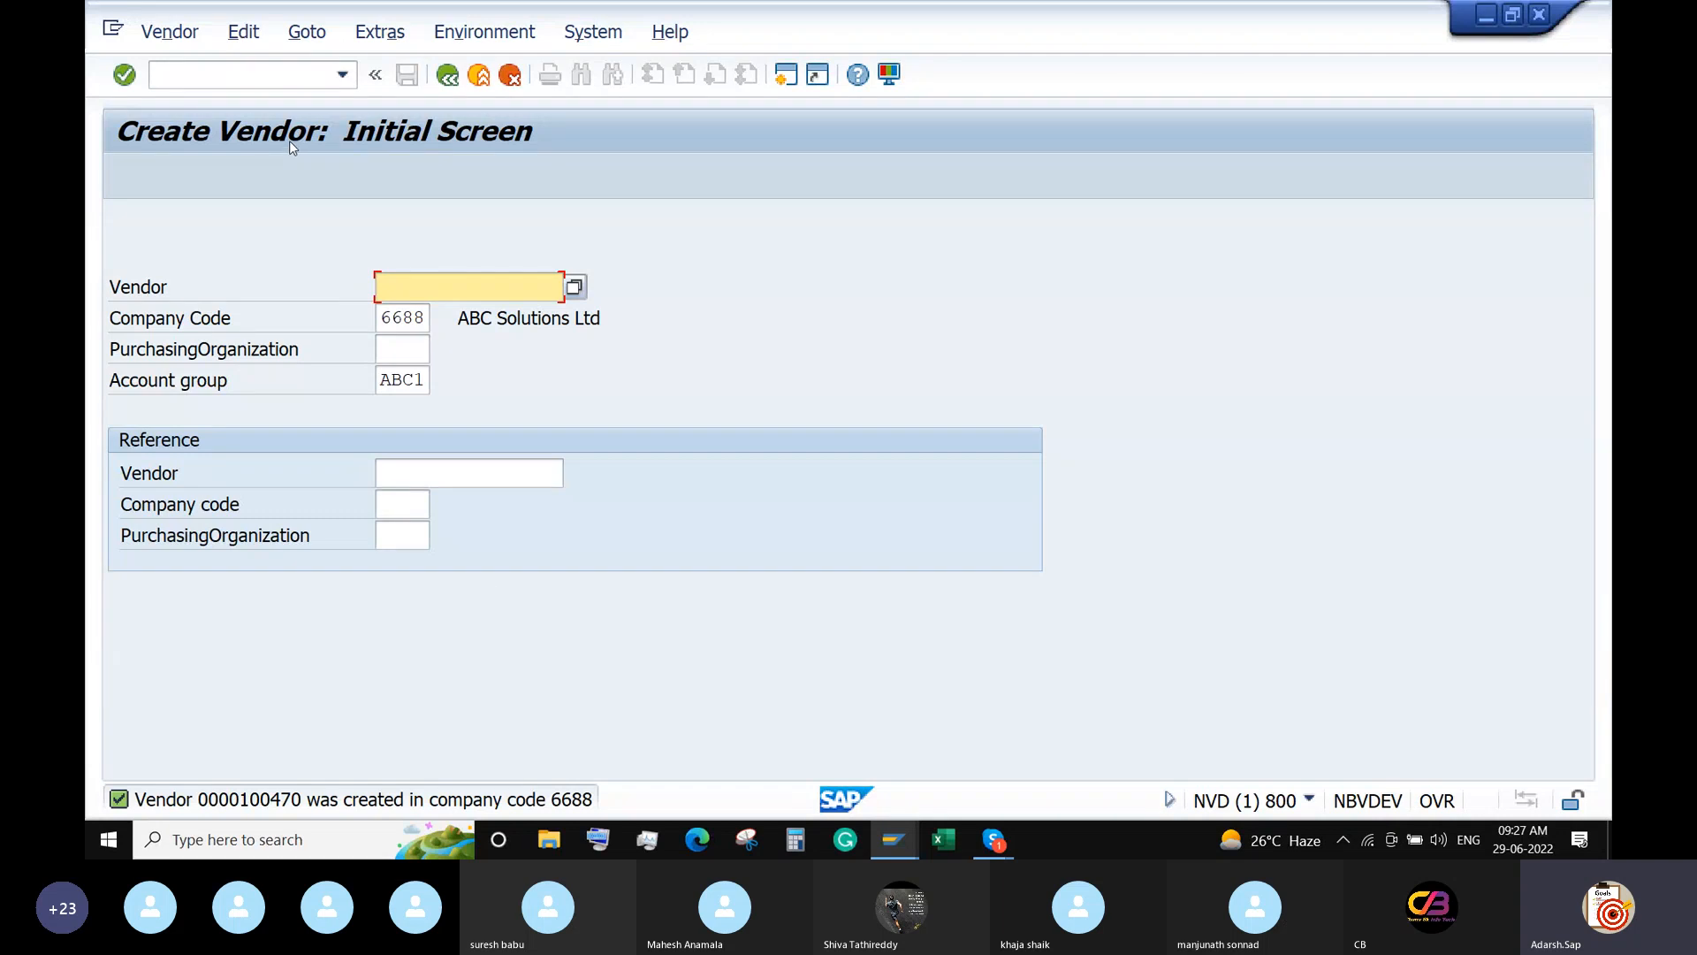
left_click(250, 75)
type("/n")
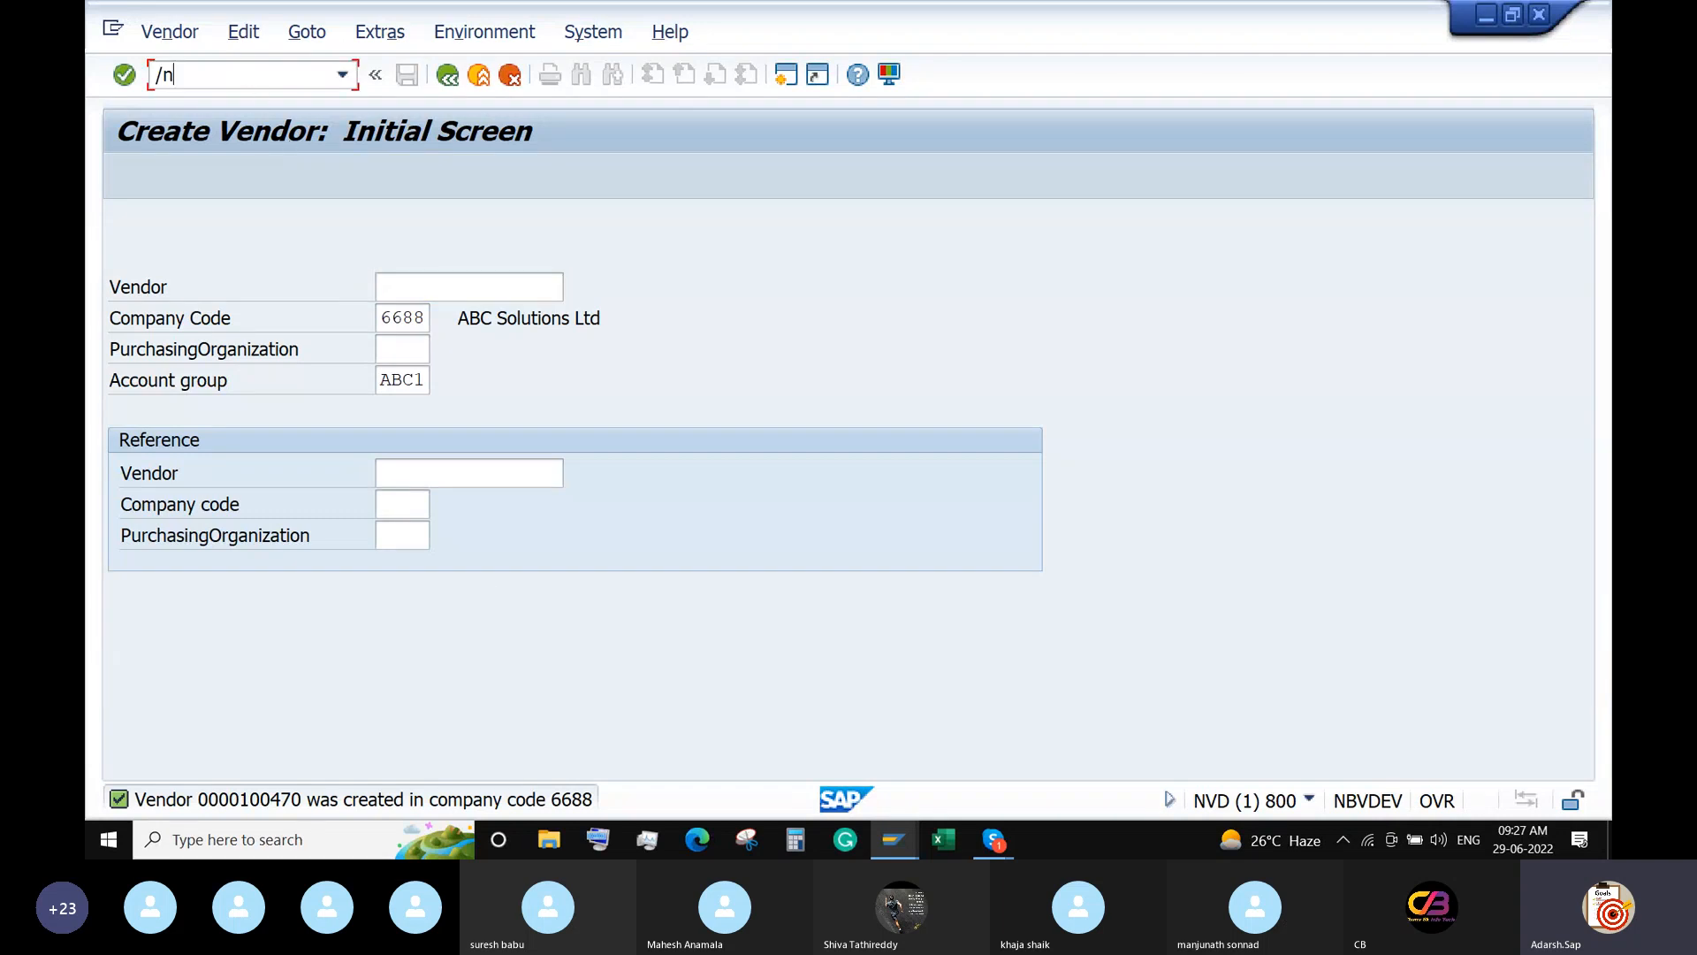
key("Return")
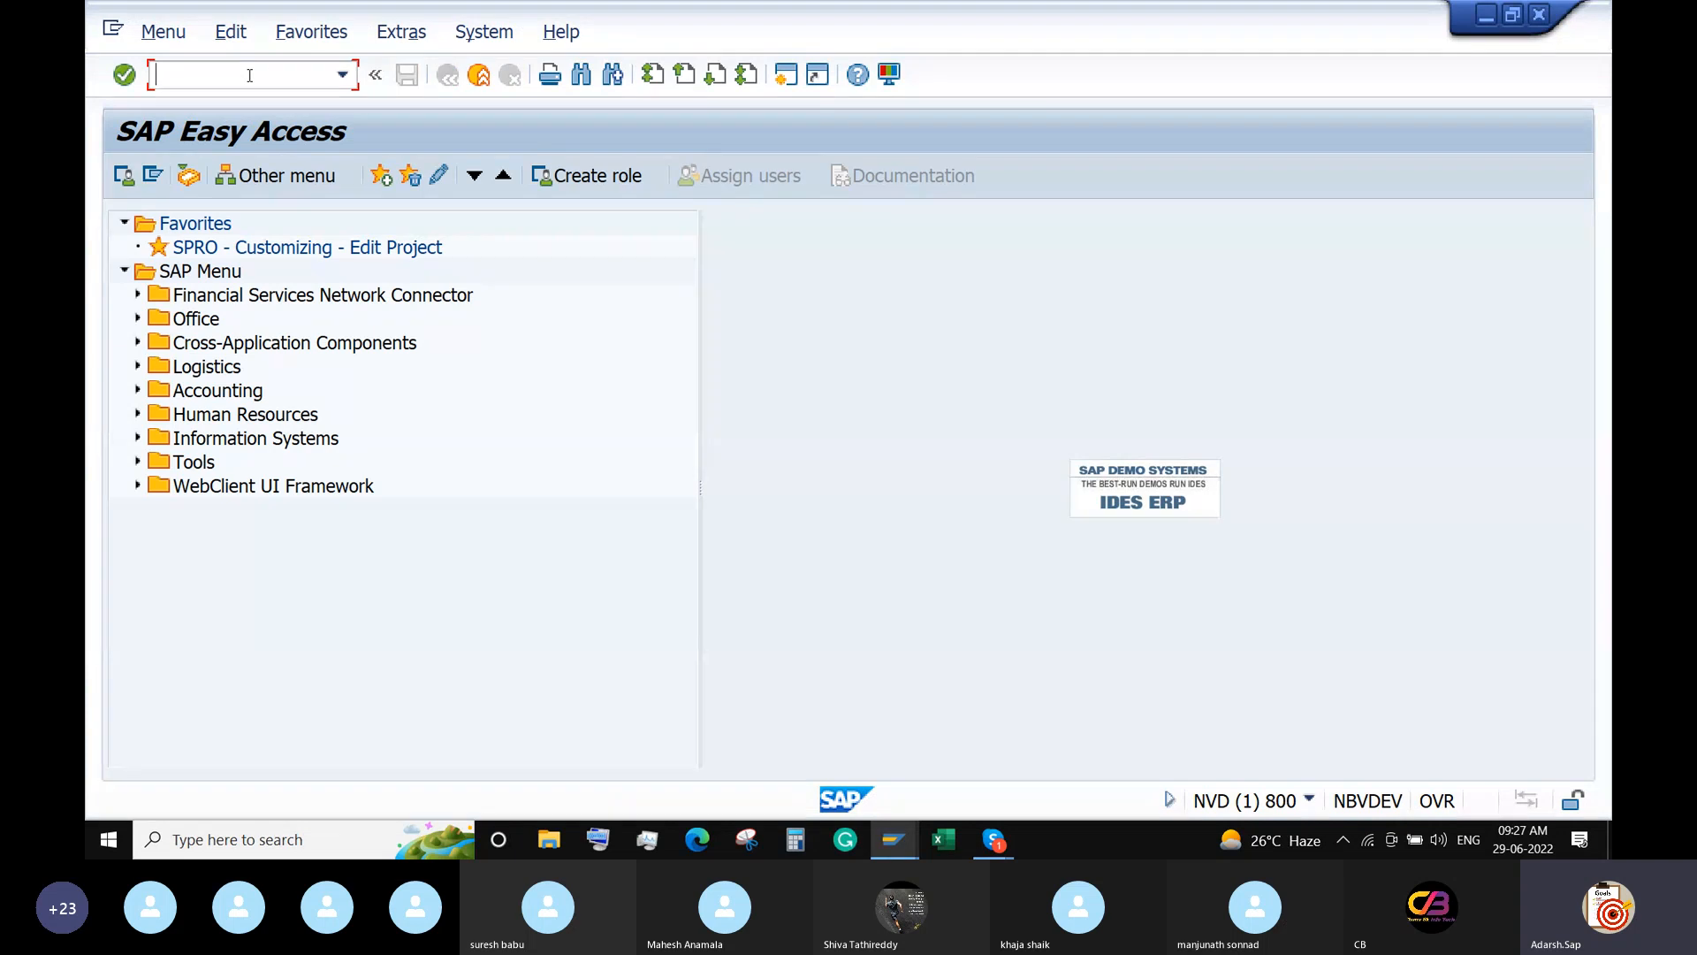
Run FBZP and create a new All company codes entry for company code 6688.
type("FBZP")
key("Return")
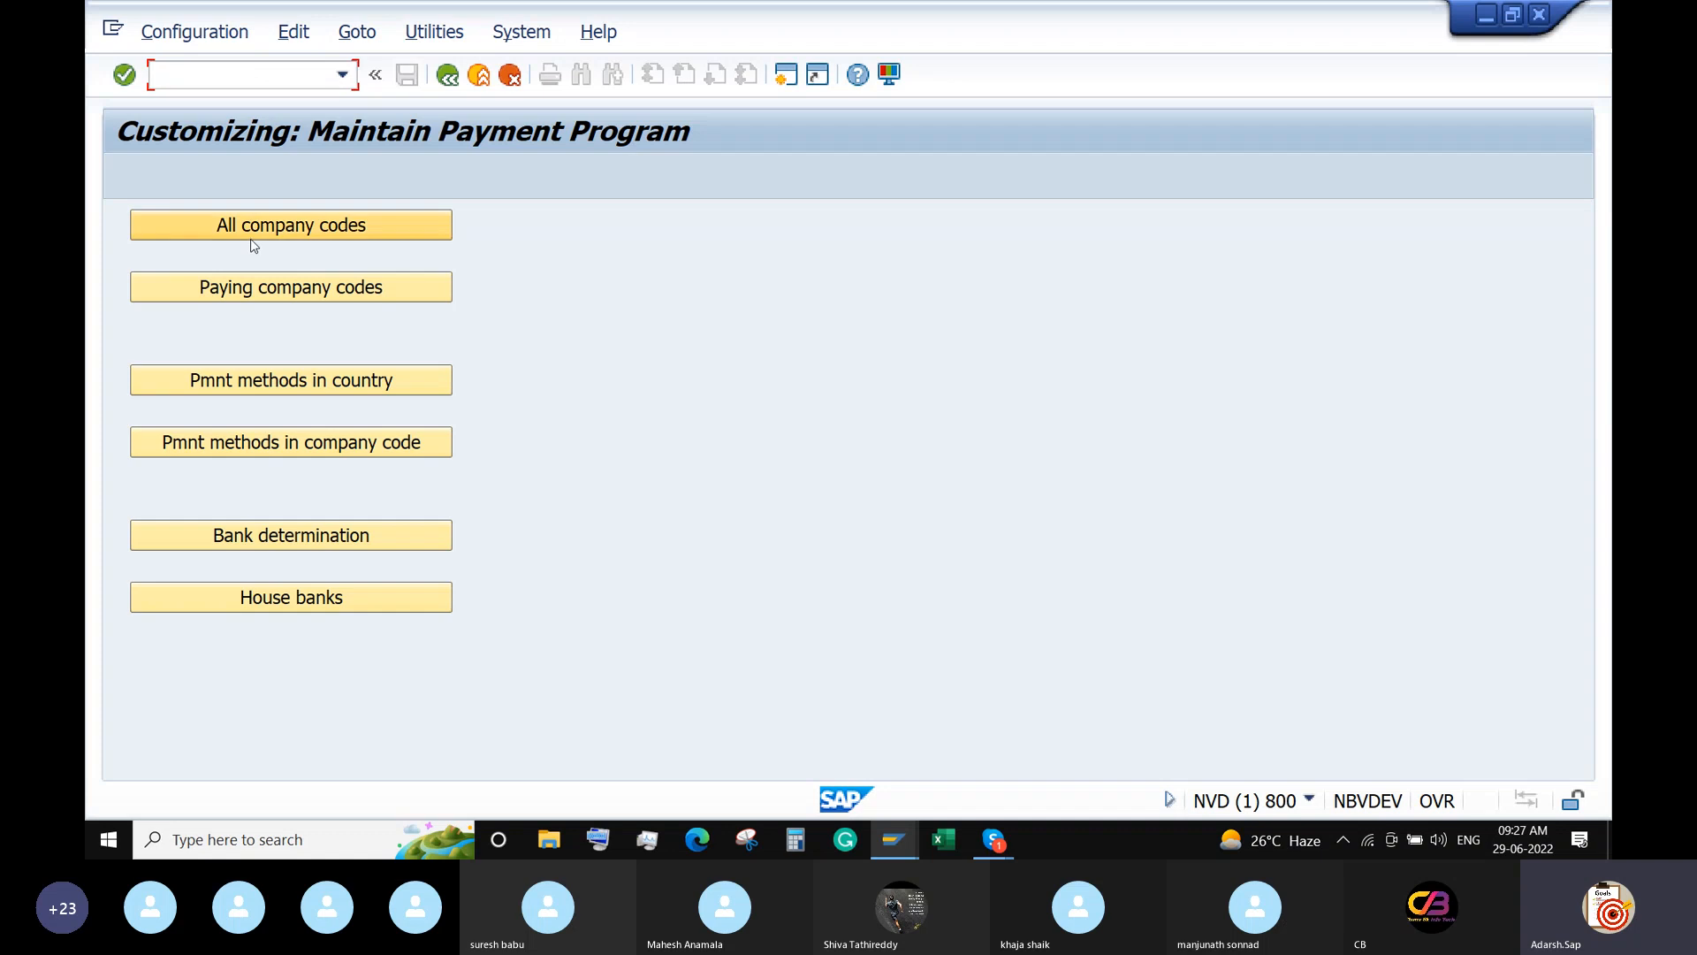
left_click(283, 229)
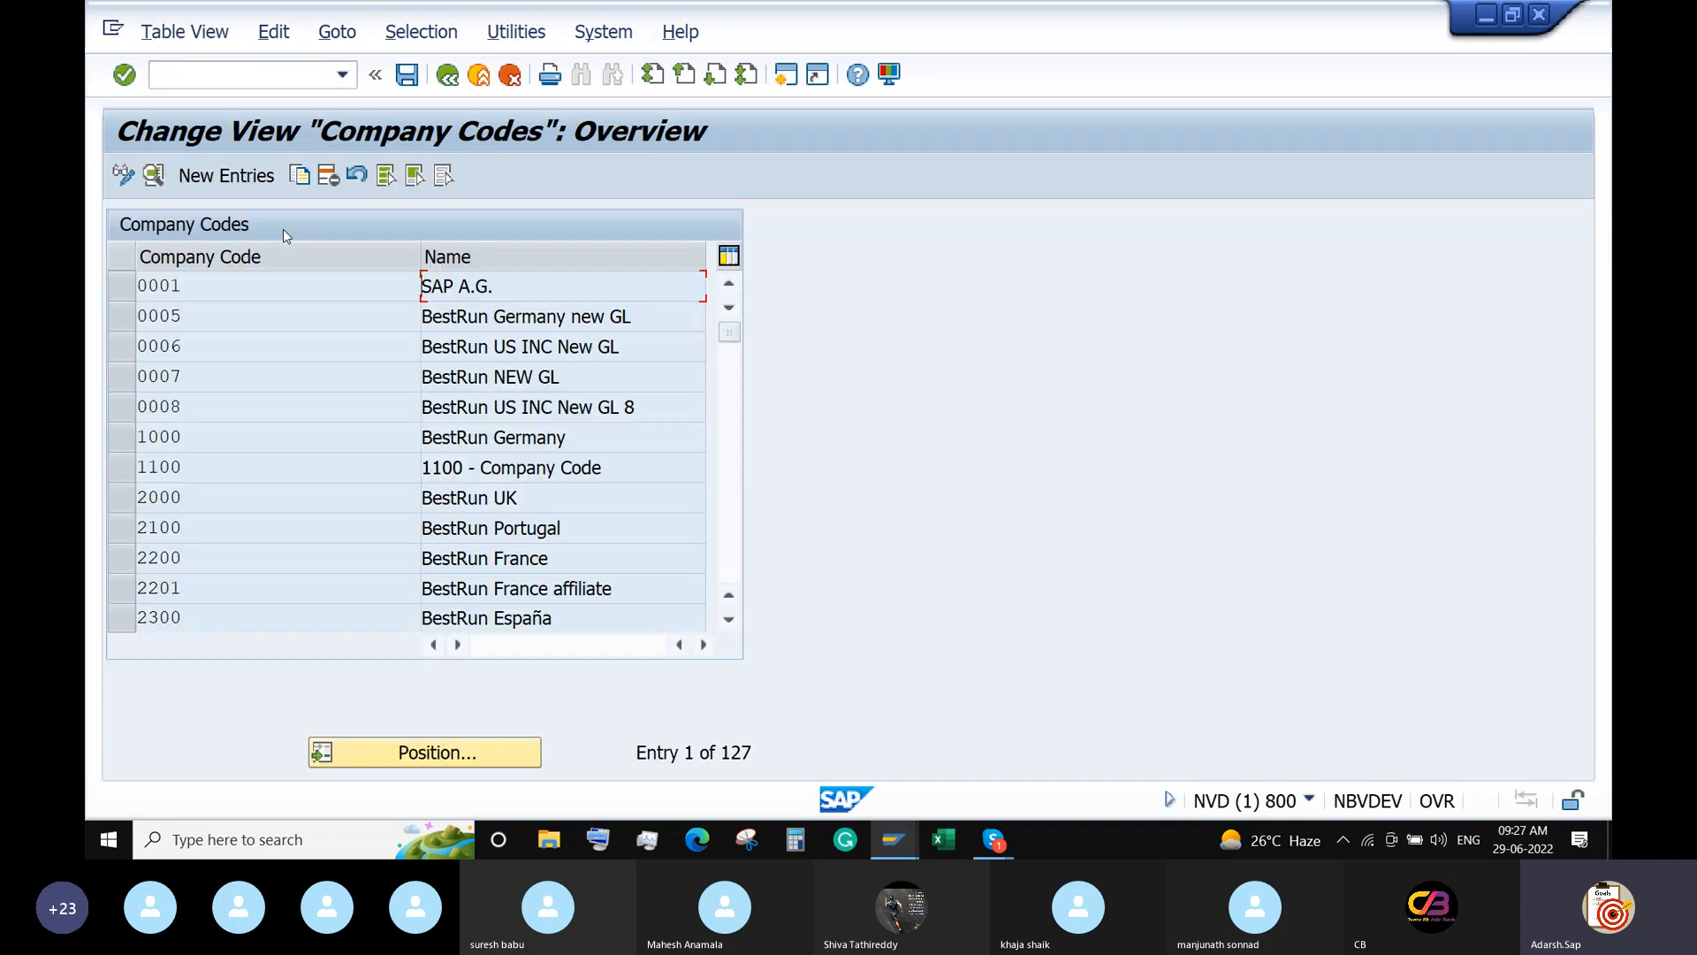
left_click(213, 177)
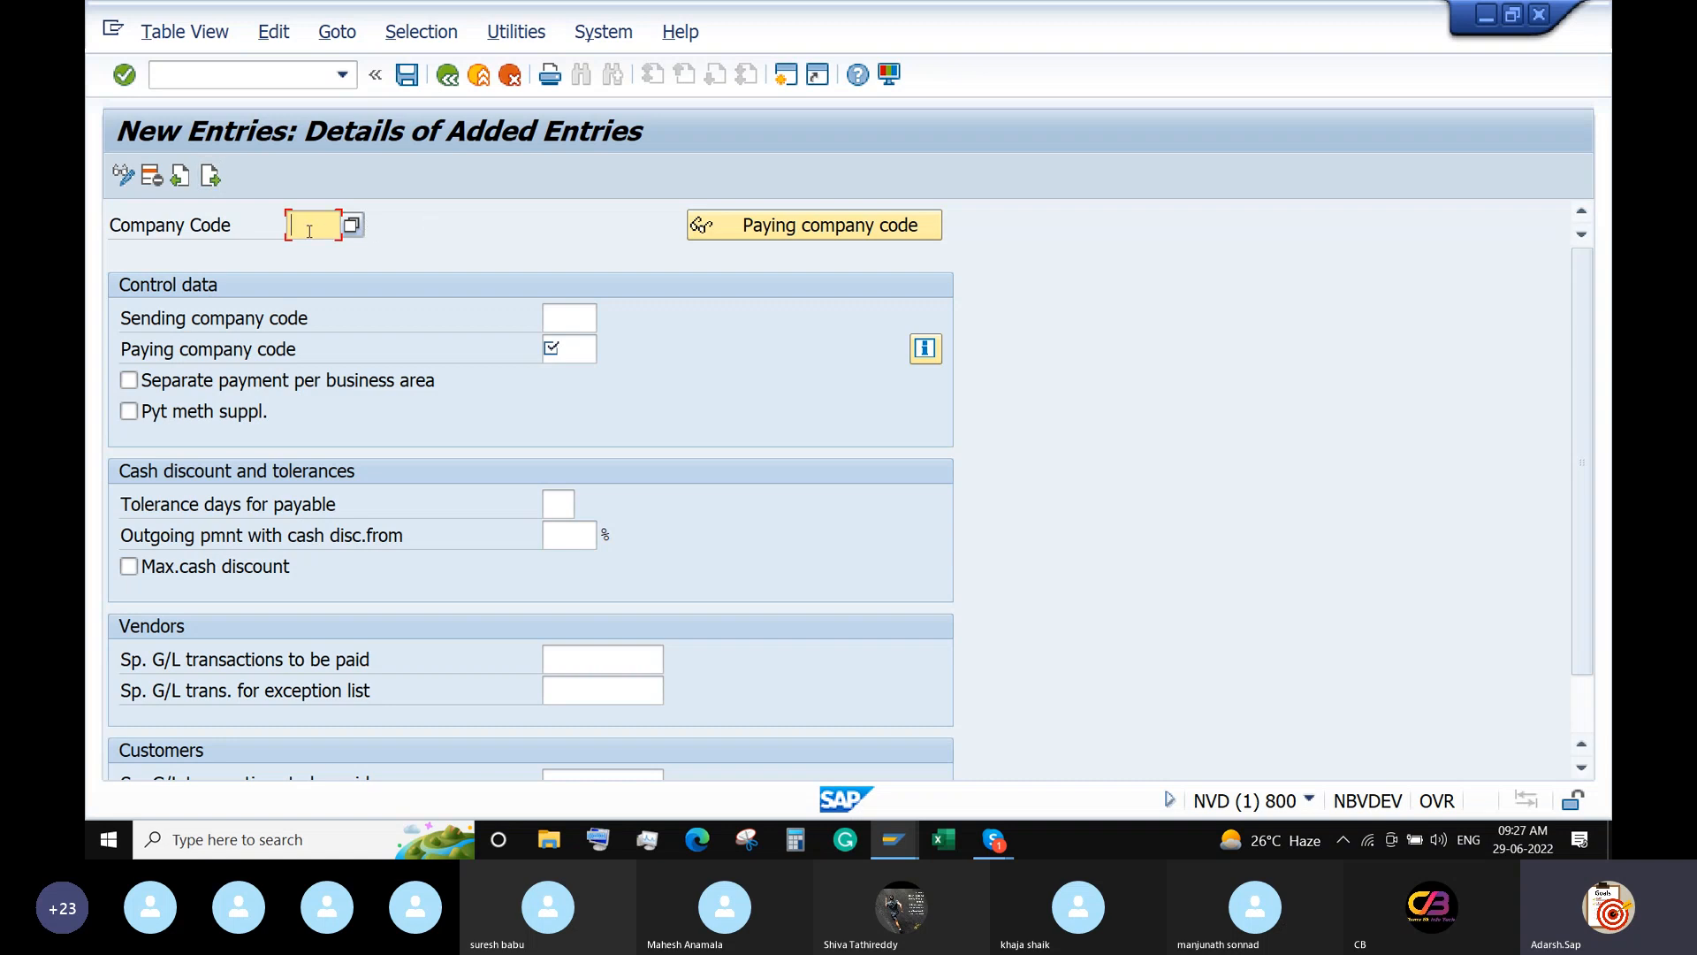
type("6688")
key("Return")
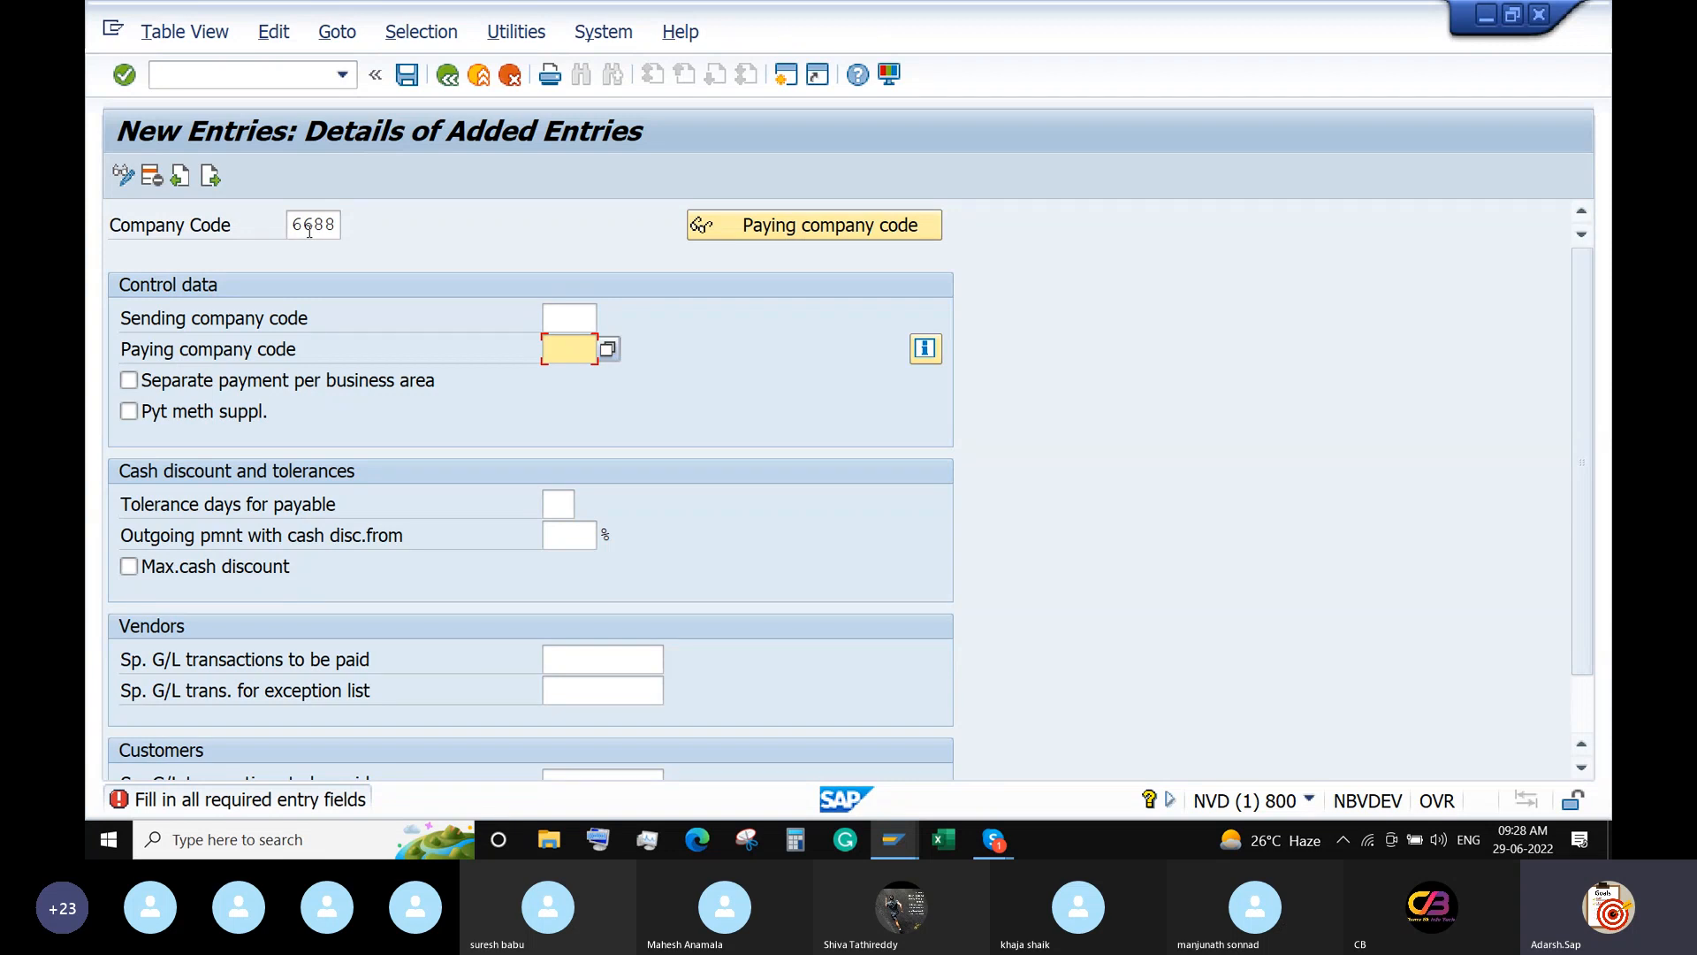
Set paying company code 6688 and enable Max. cash discount.
type("6688")
left_click(567, 316)
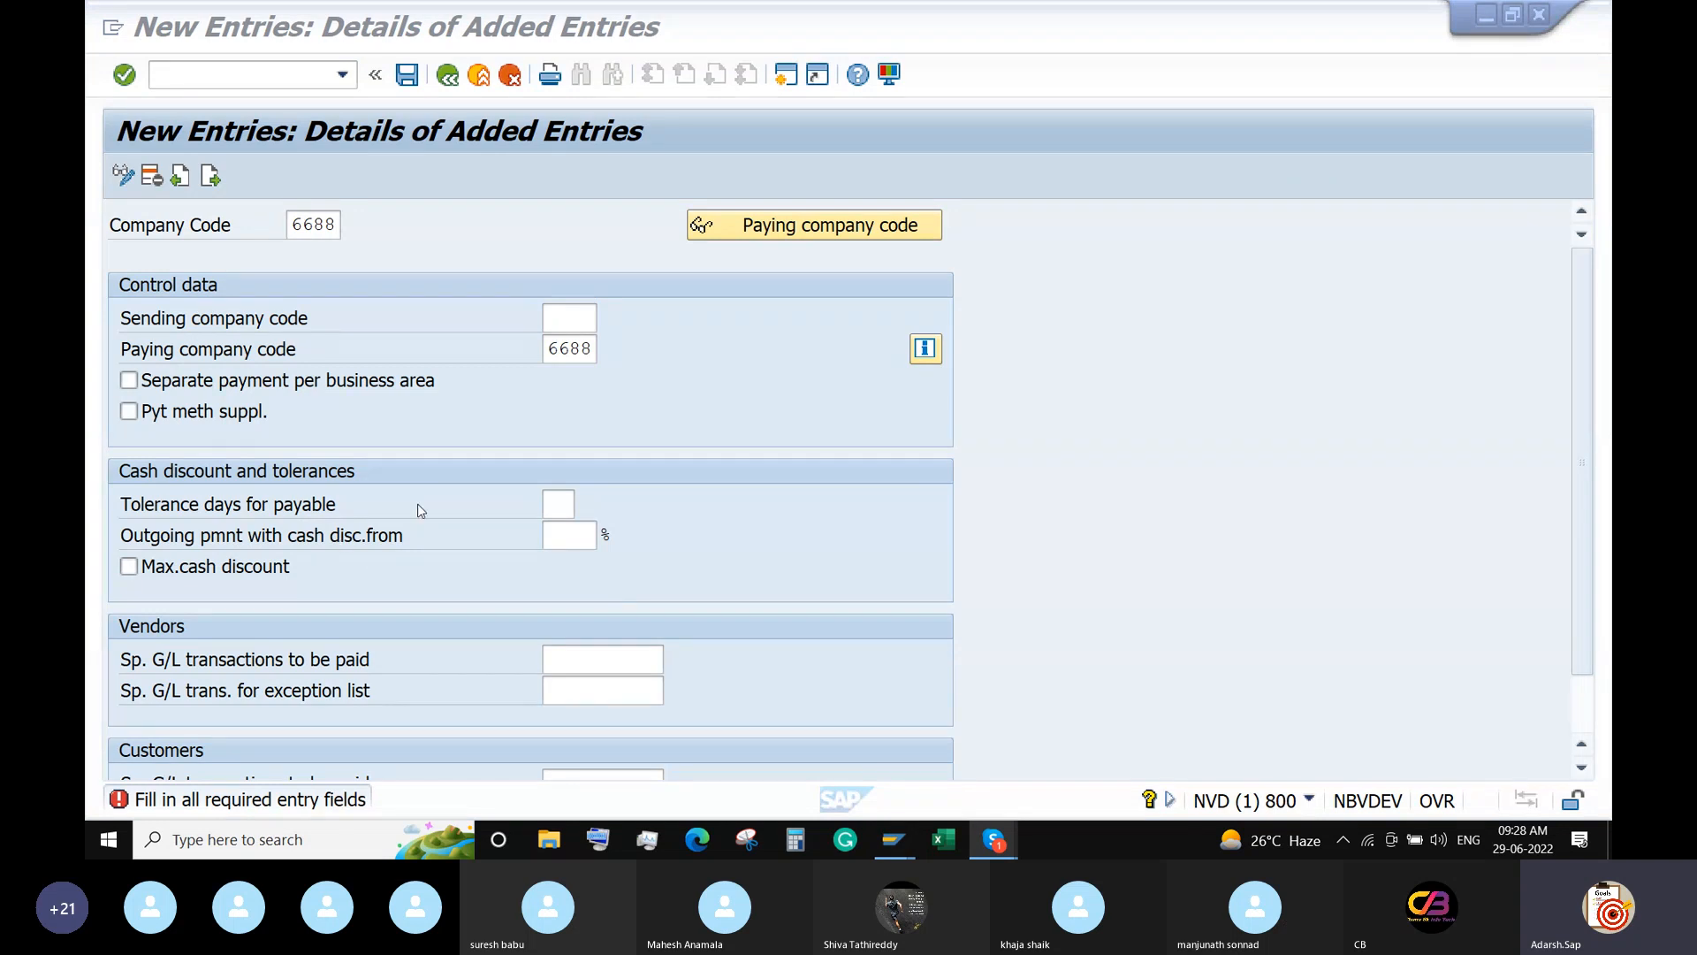
scroll(420, 511, "down", 2)
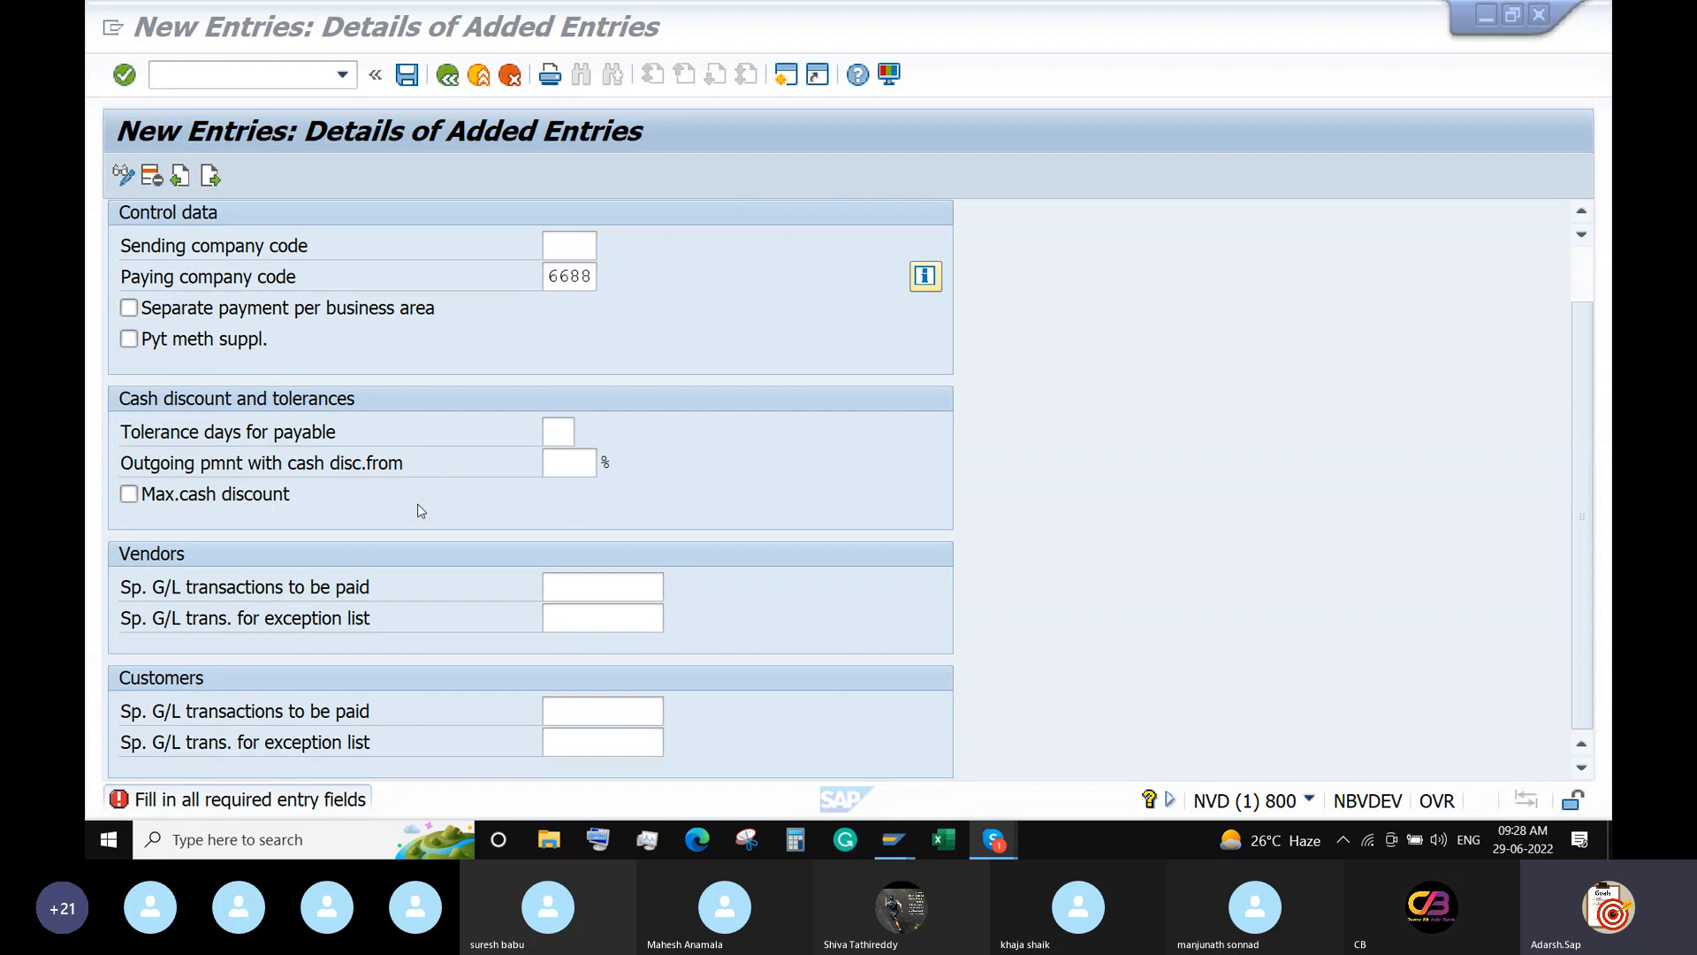
left_click(567, 432)
left_click(129, 494)
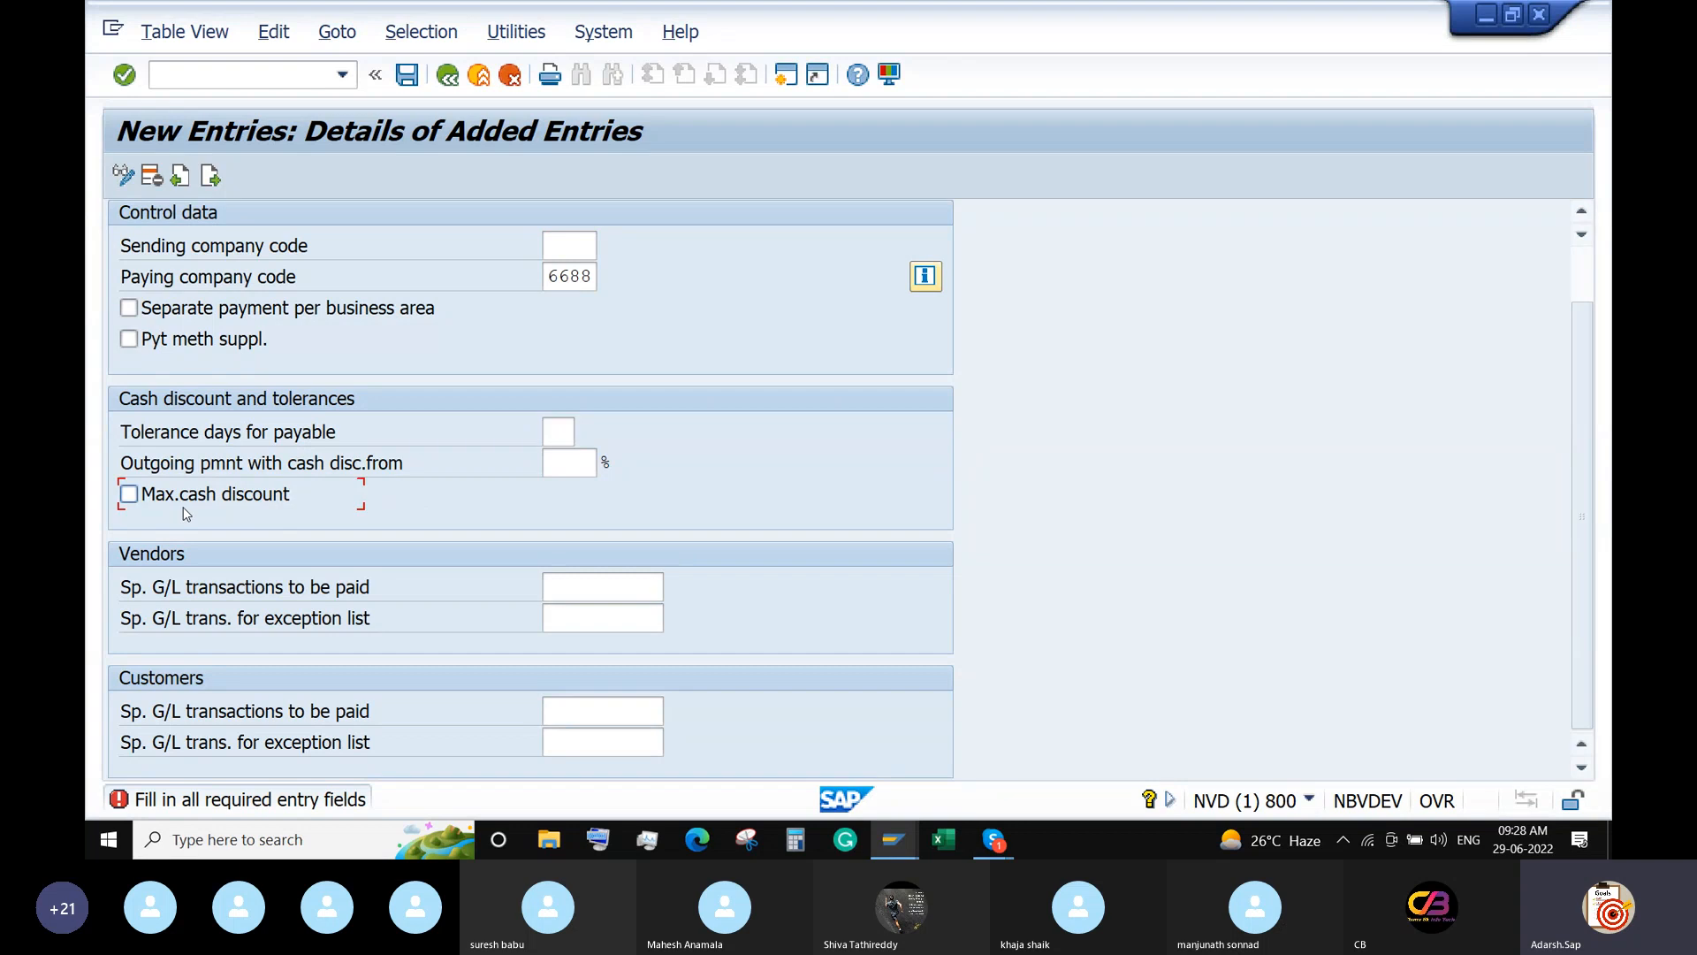
left_click(632, 583)
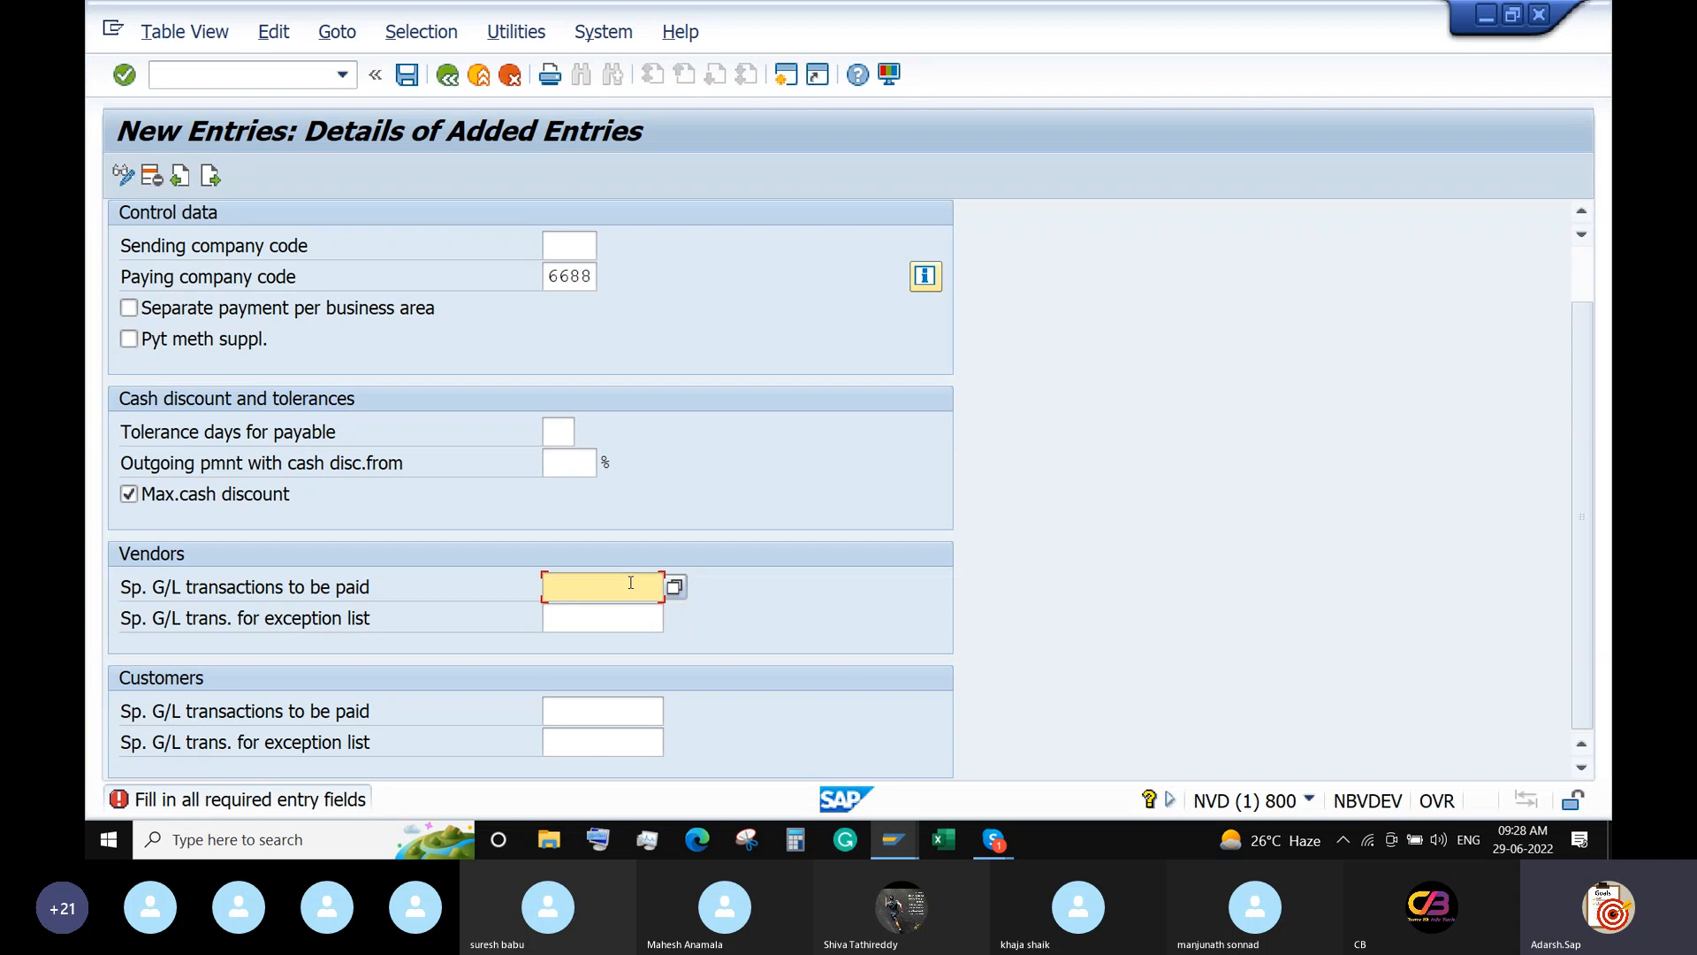
key("Return")
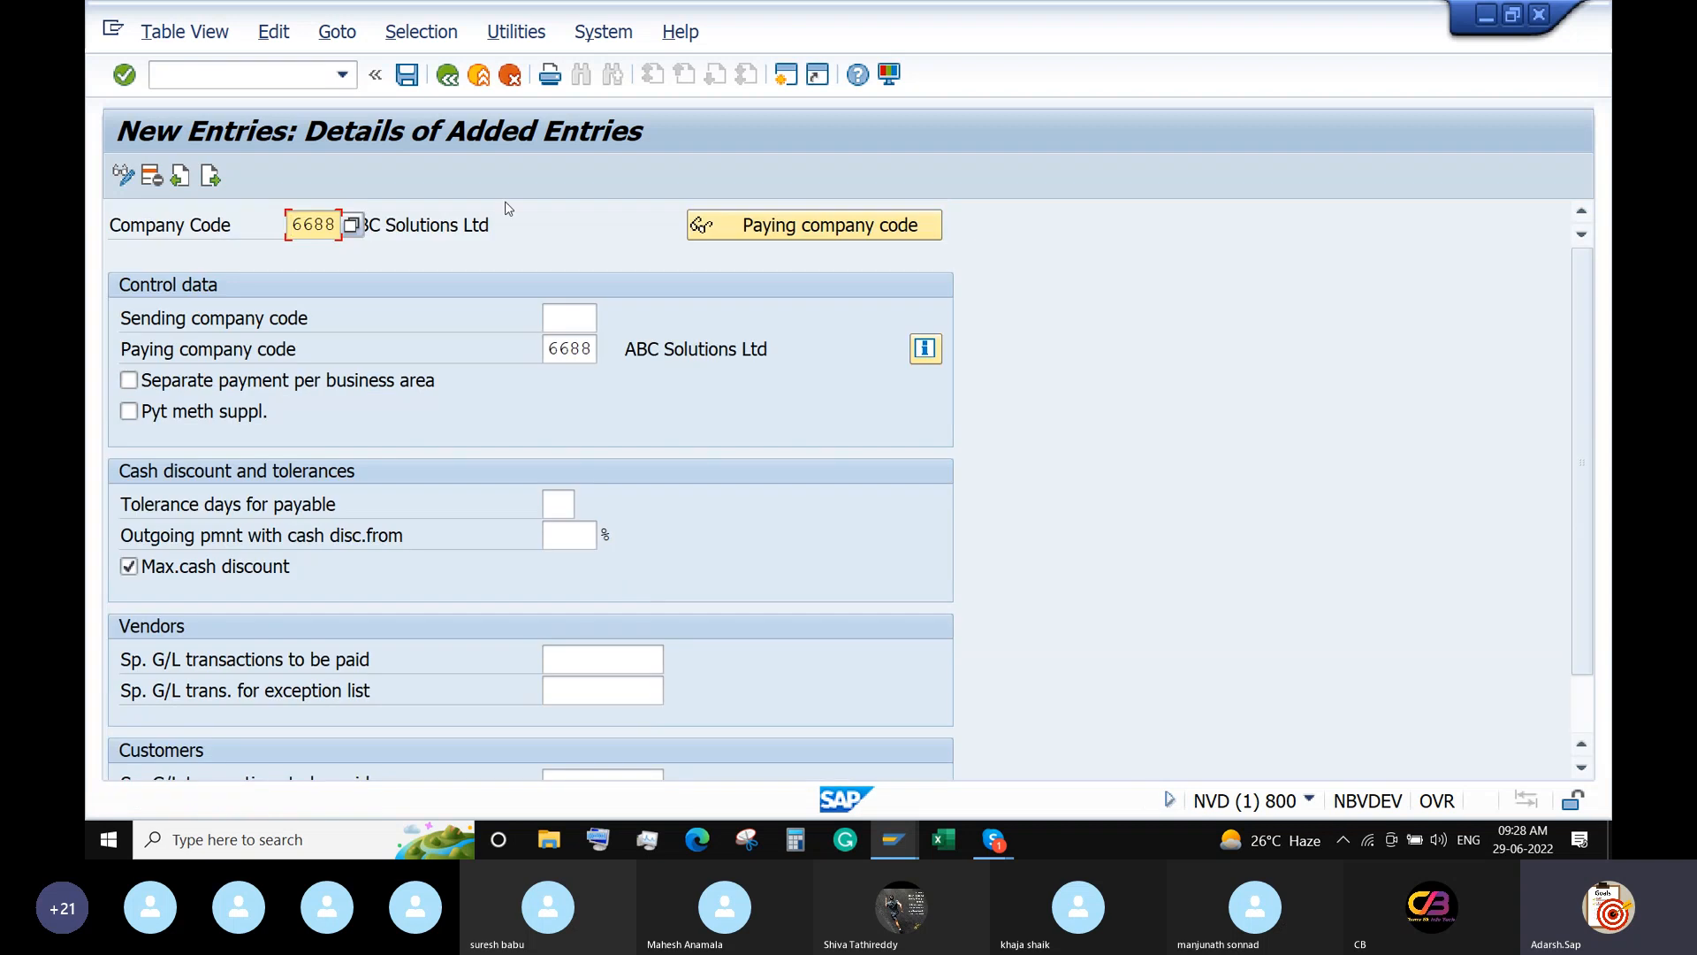
Save under the customizing request and return to the payment program overview.
left_click(407, 75)
left_click(592, 477)
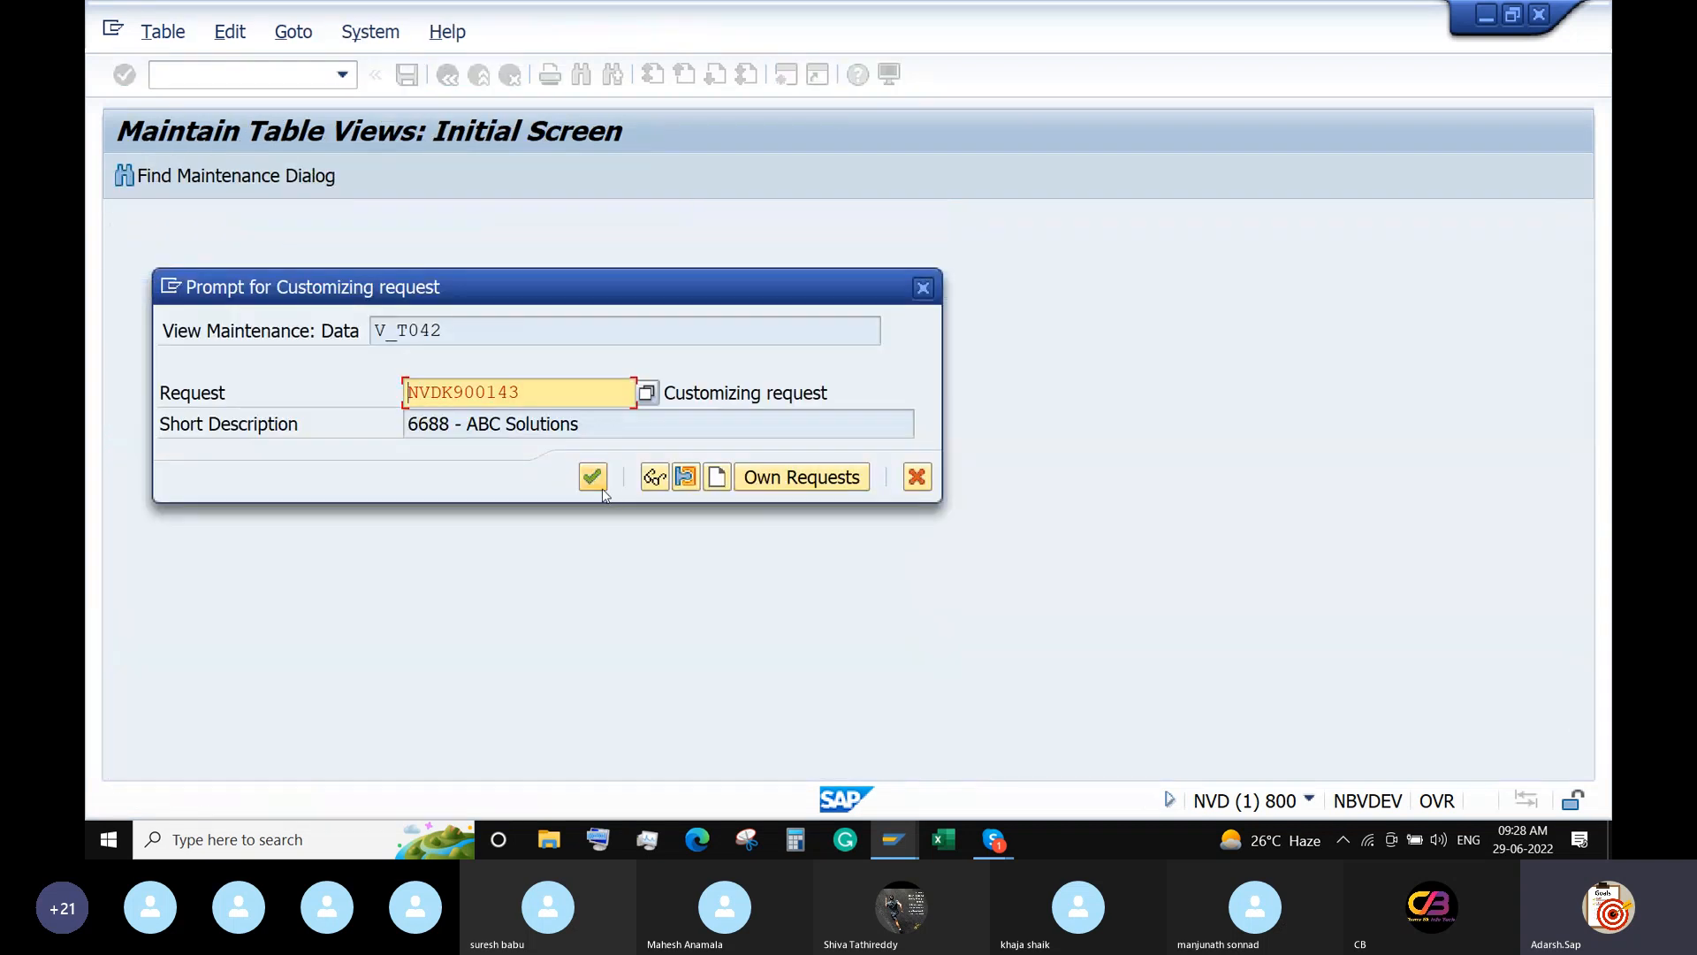
left_click(447, 76)
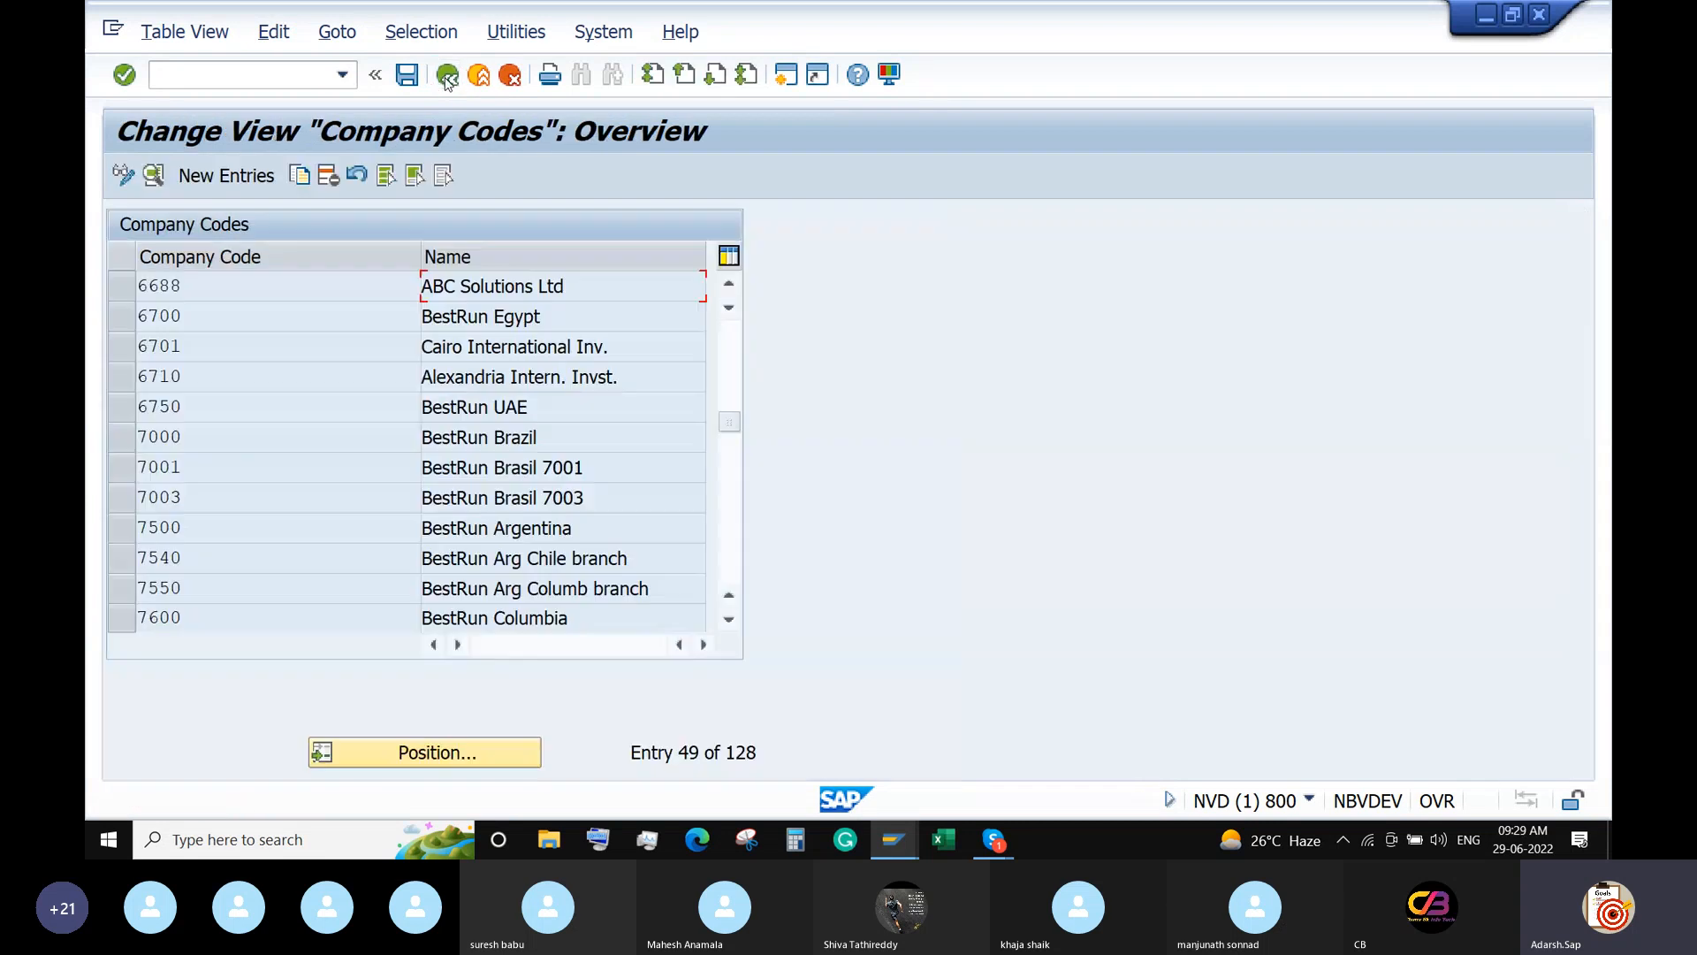
left_click(447, 75)
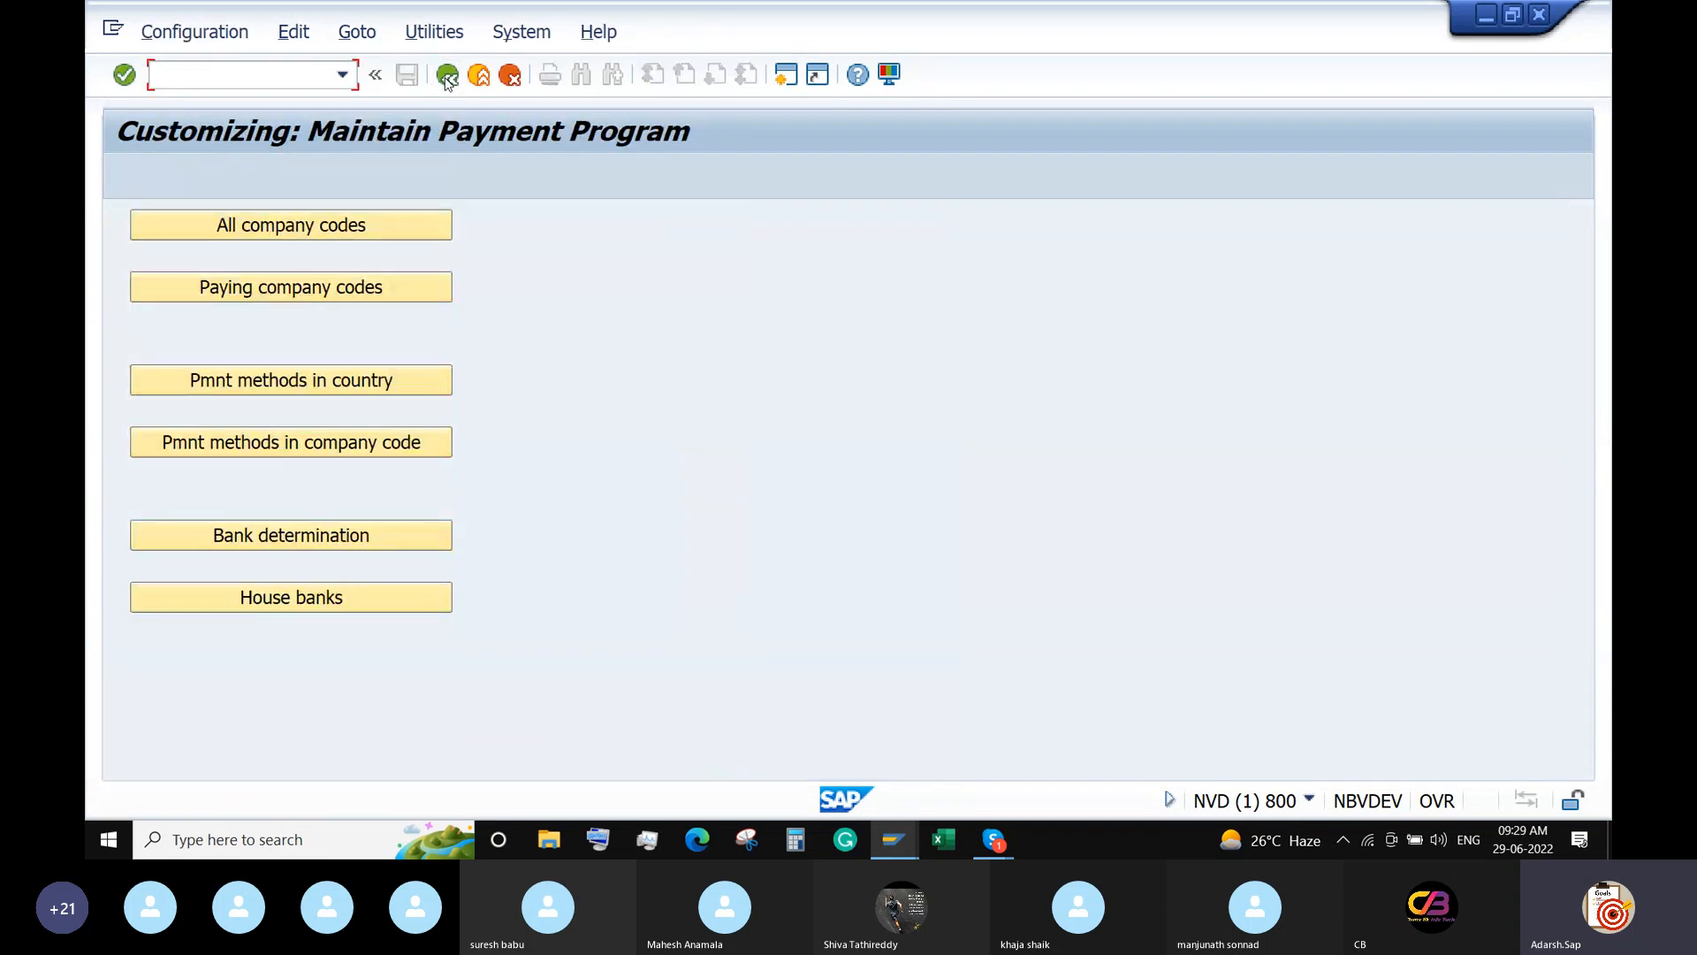
Add paying company code 6688 with minimum incoming and outgoing payments of 100.
left_click(353, 292)
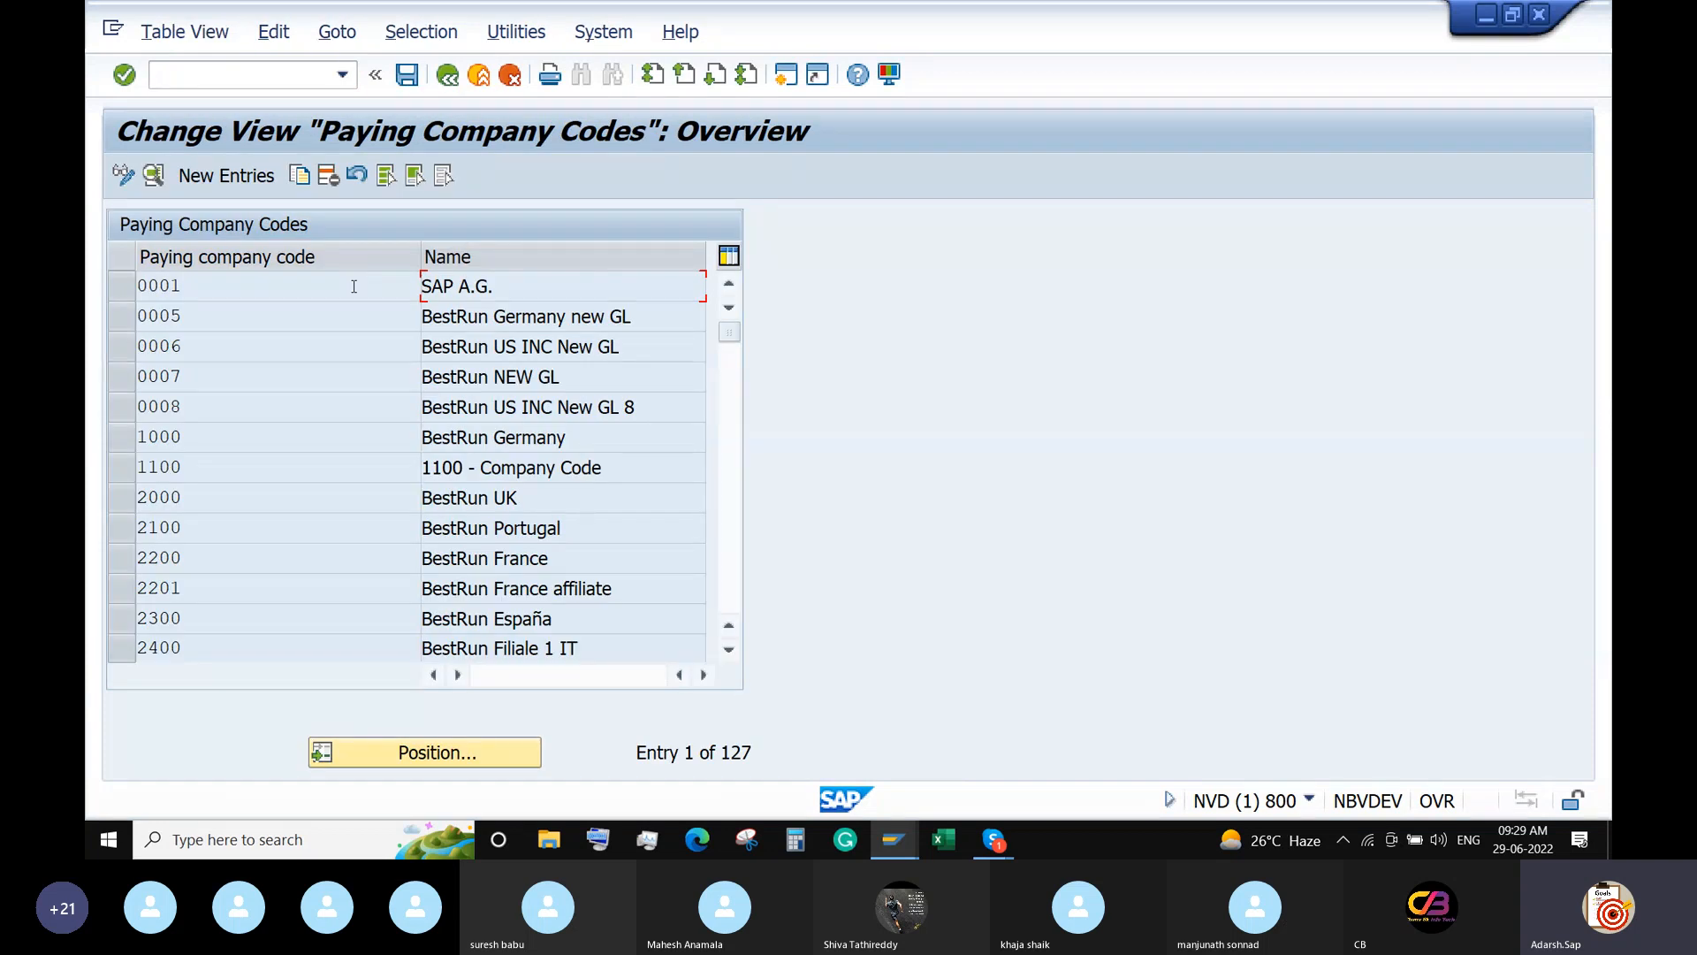
left_click(210, 175)
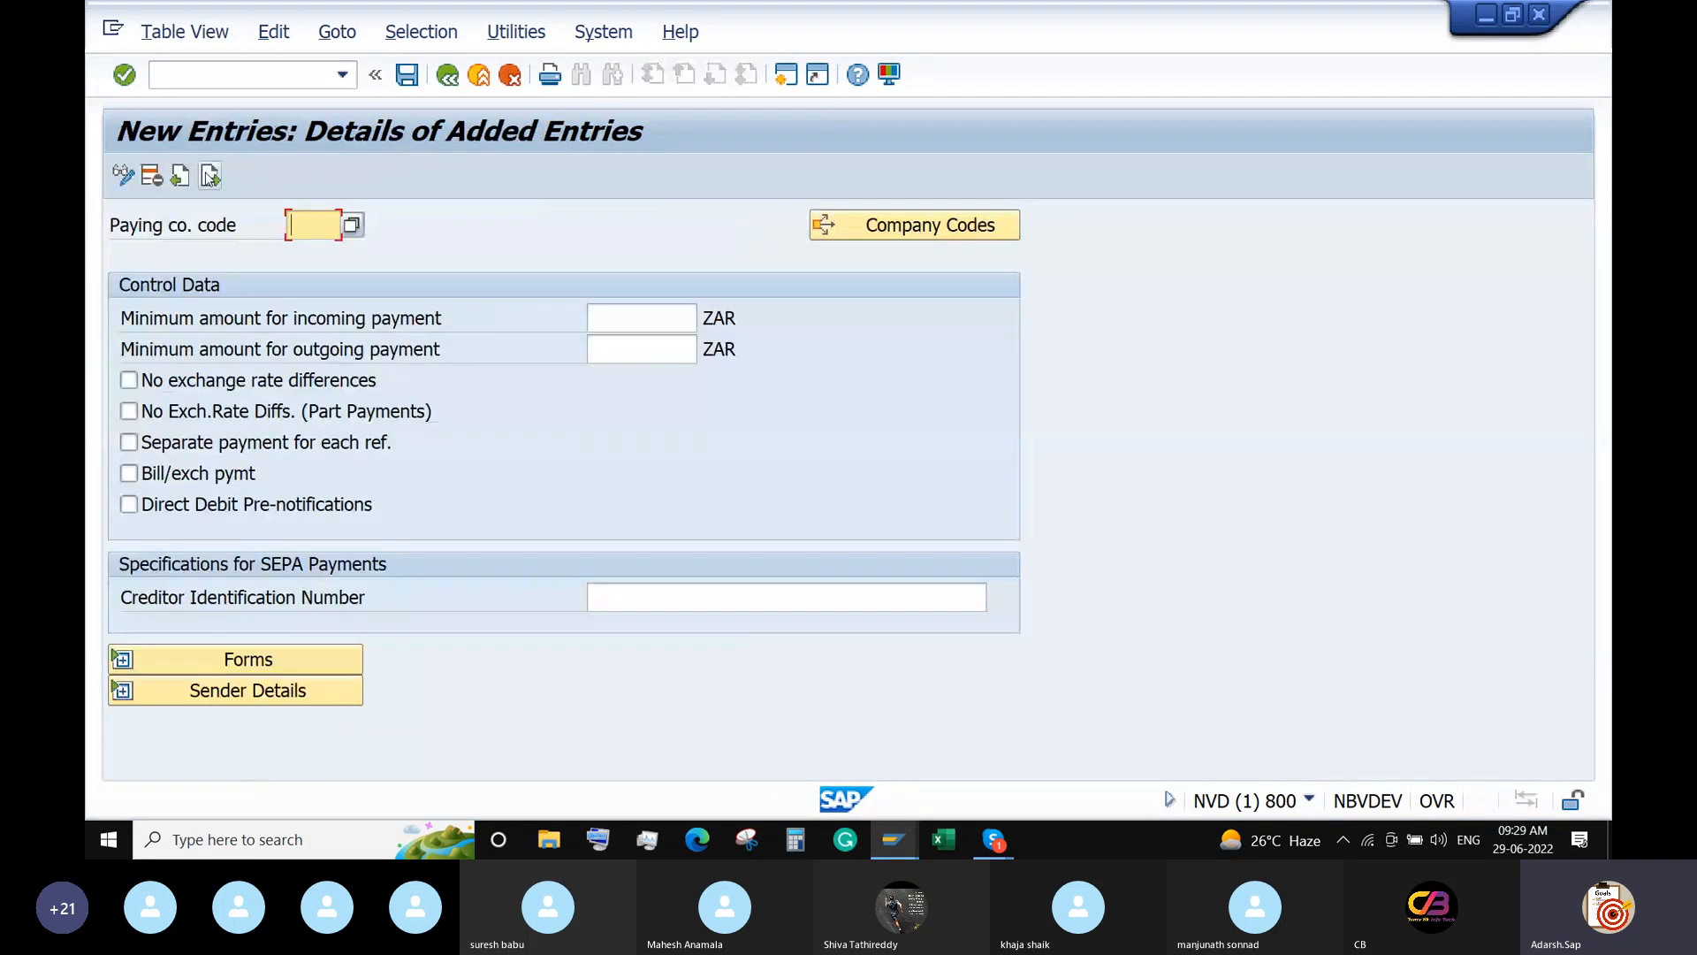
type("6688")
left_click(631, 317)
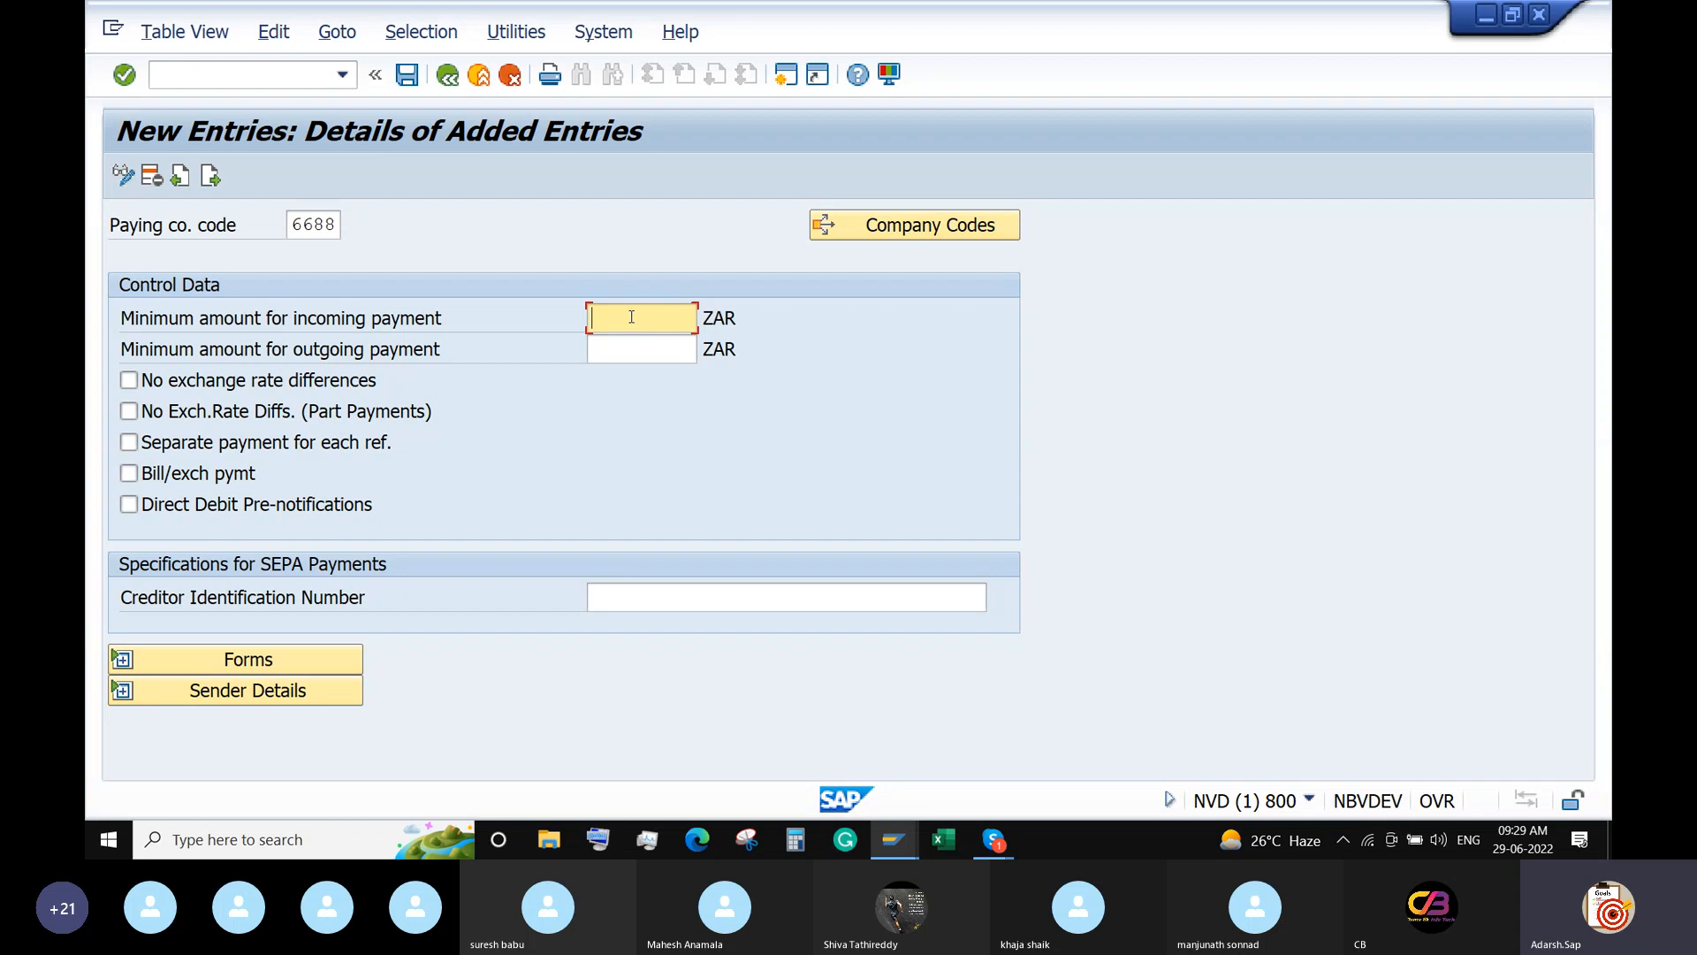
type("100")
left_click(626, 342)
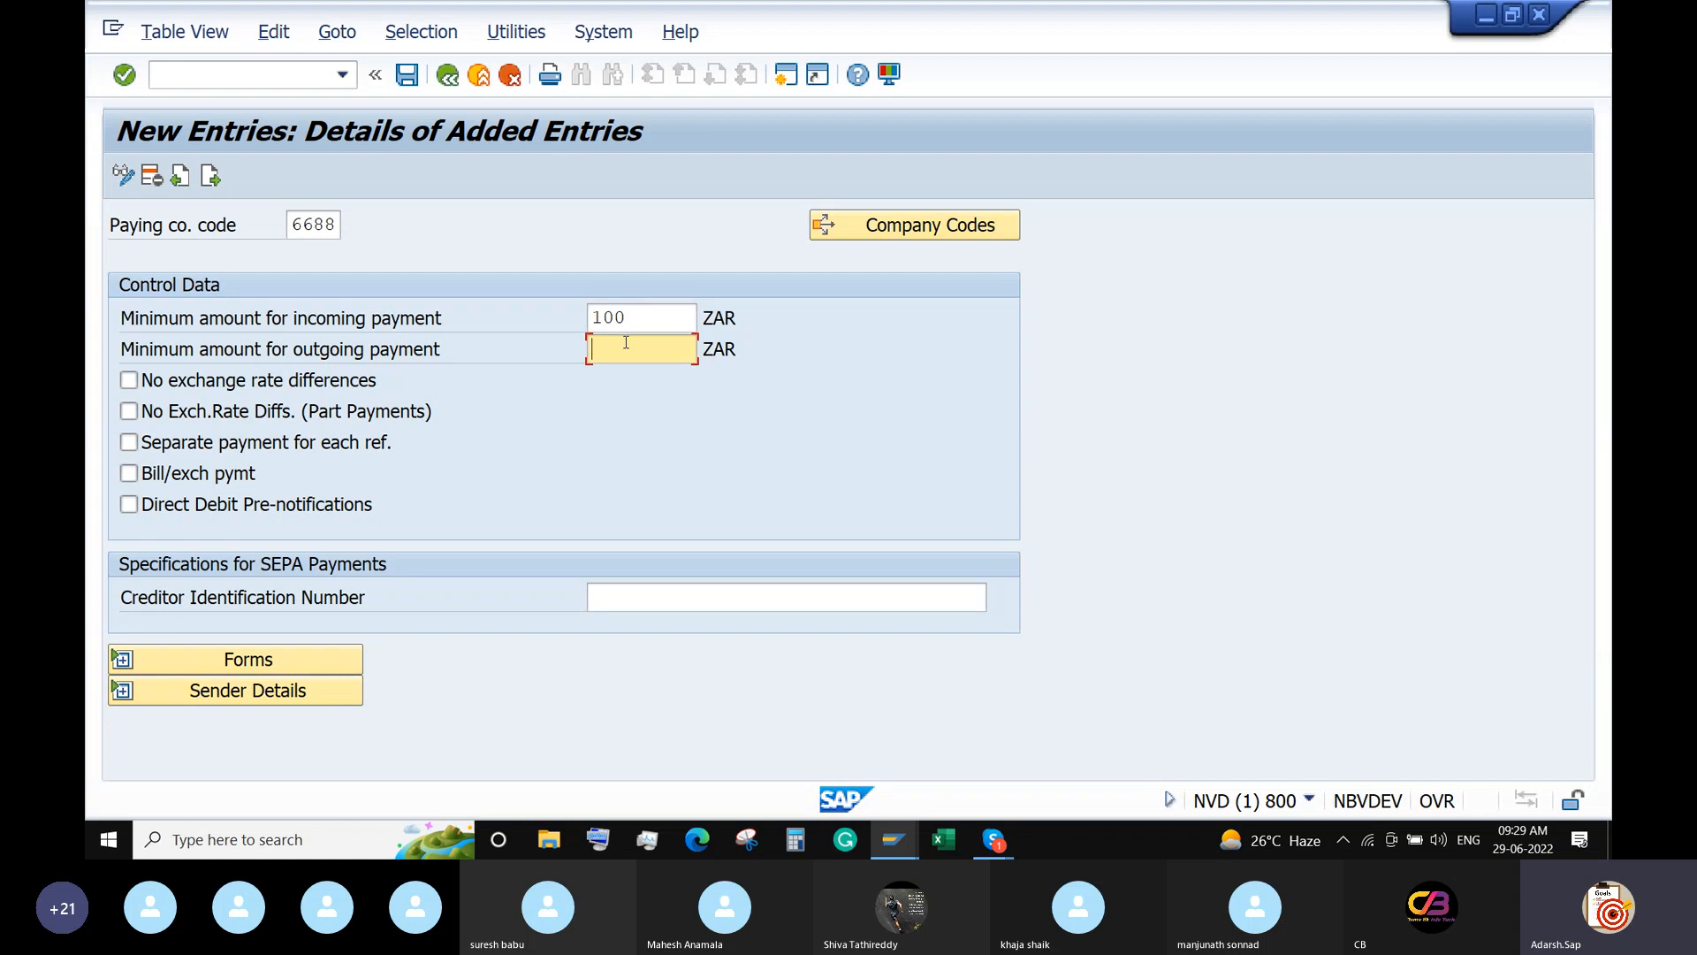
type("100")
left_click(668, 315)
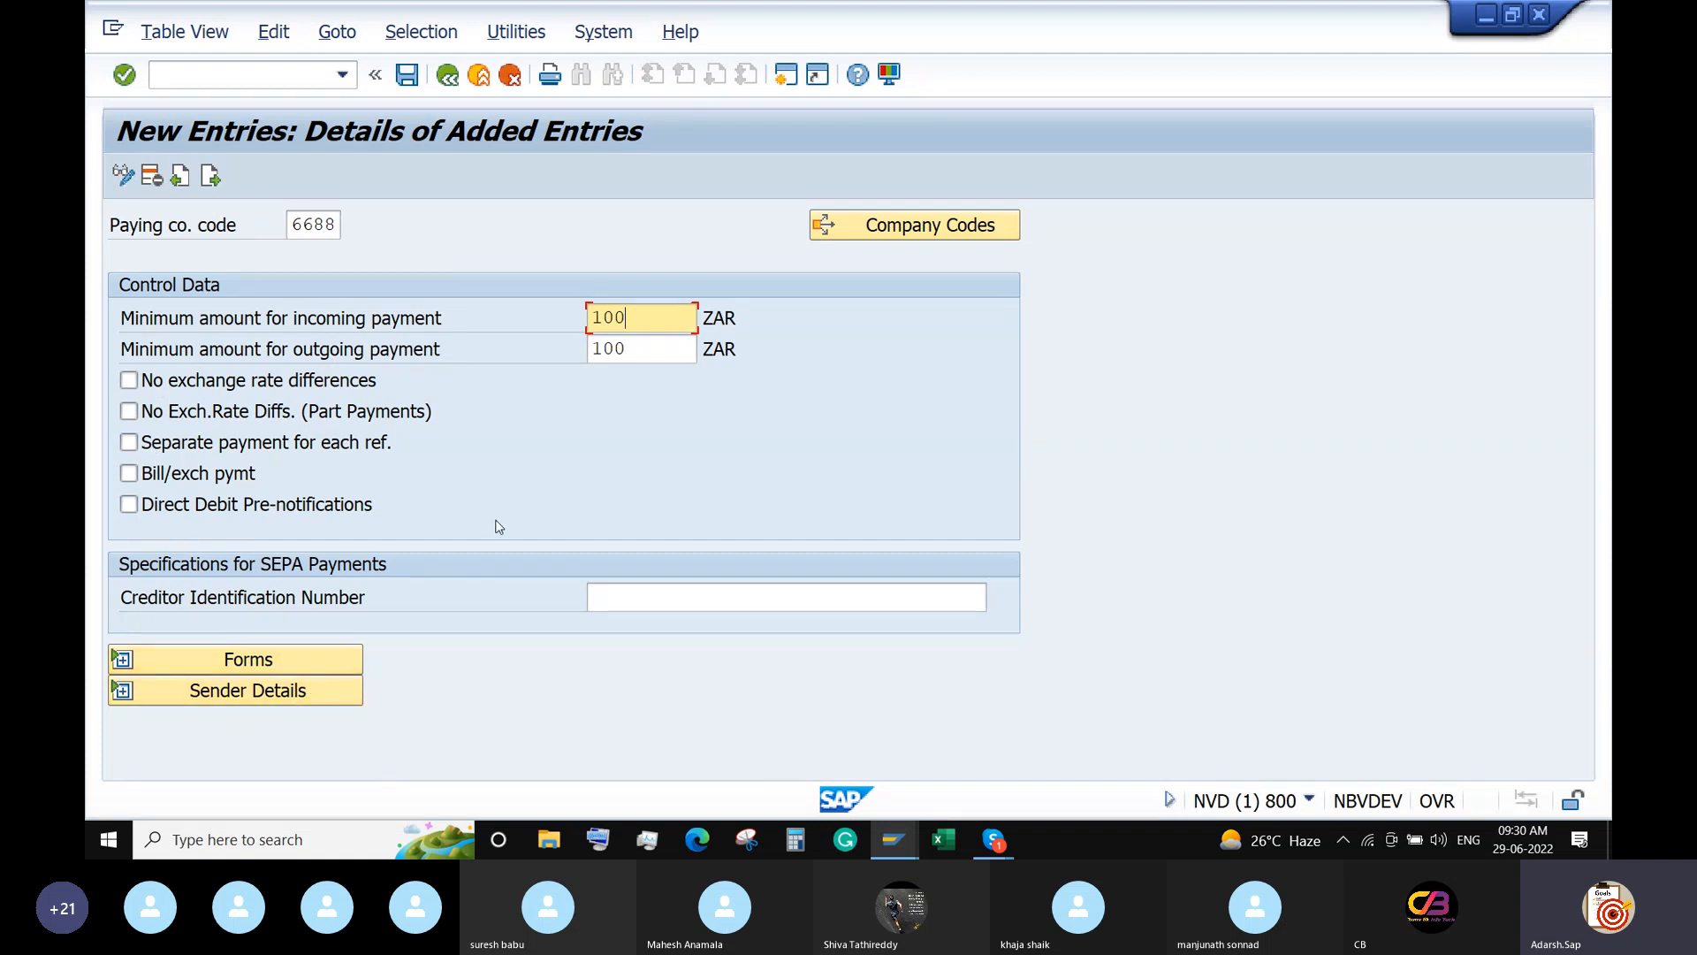
Save the paying company code settings and go back to the program overview.
left_click(406, 75)
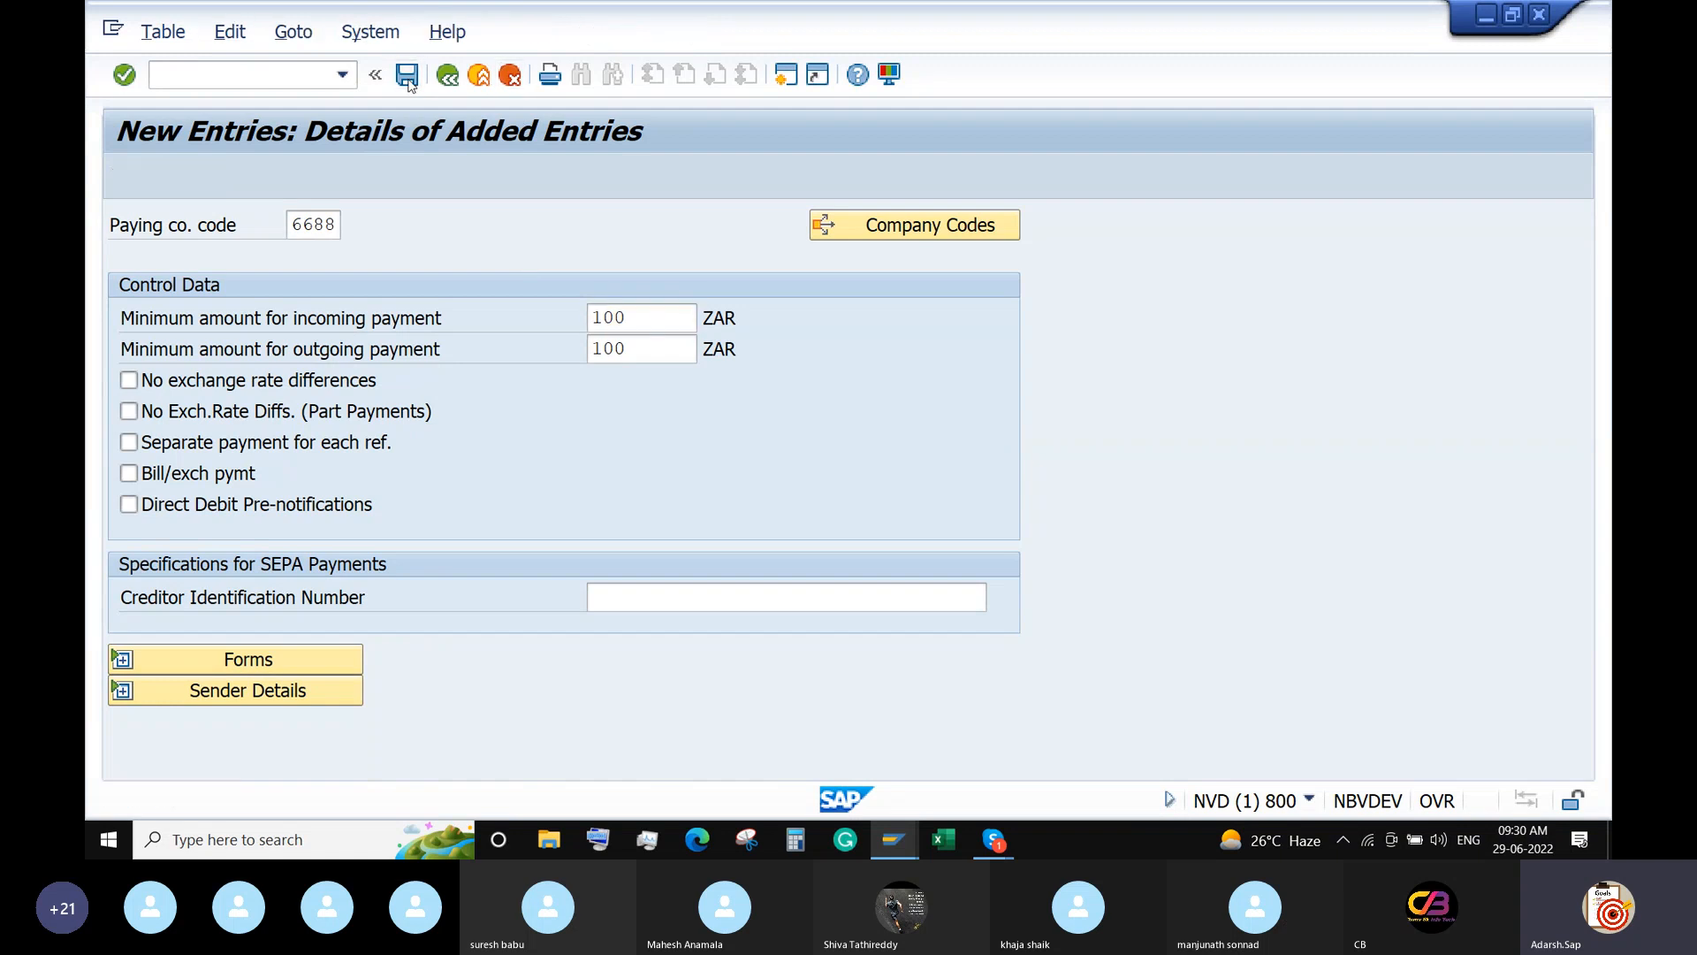
left_click(590, 473)
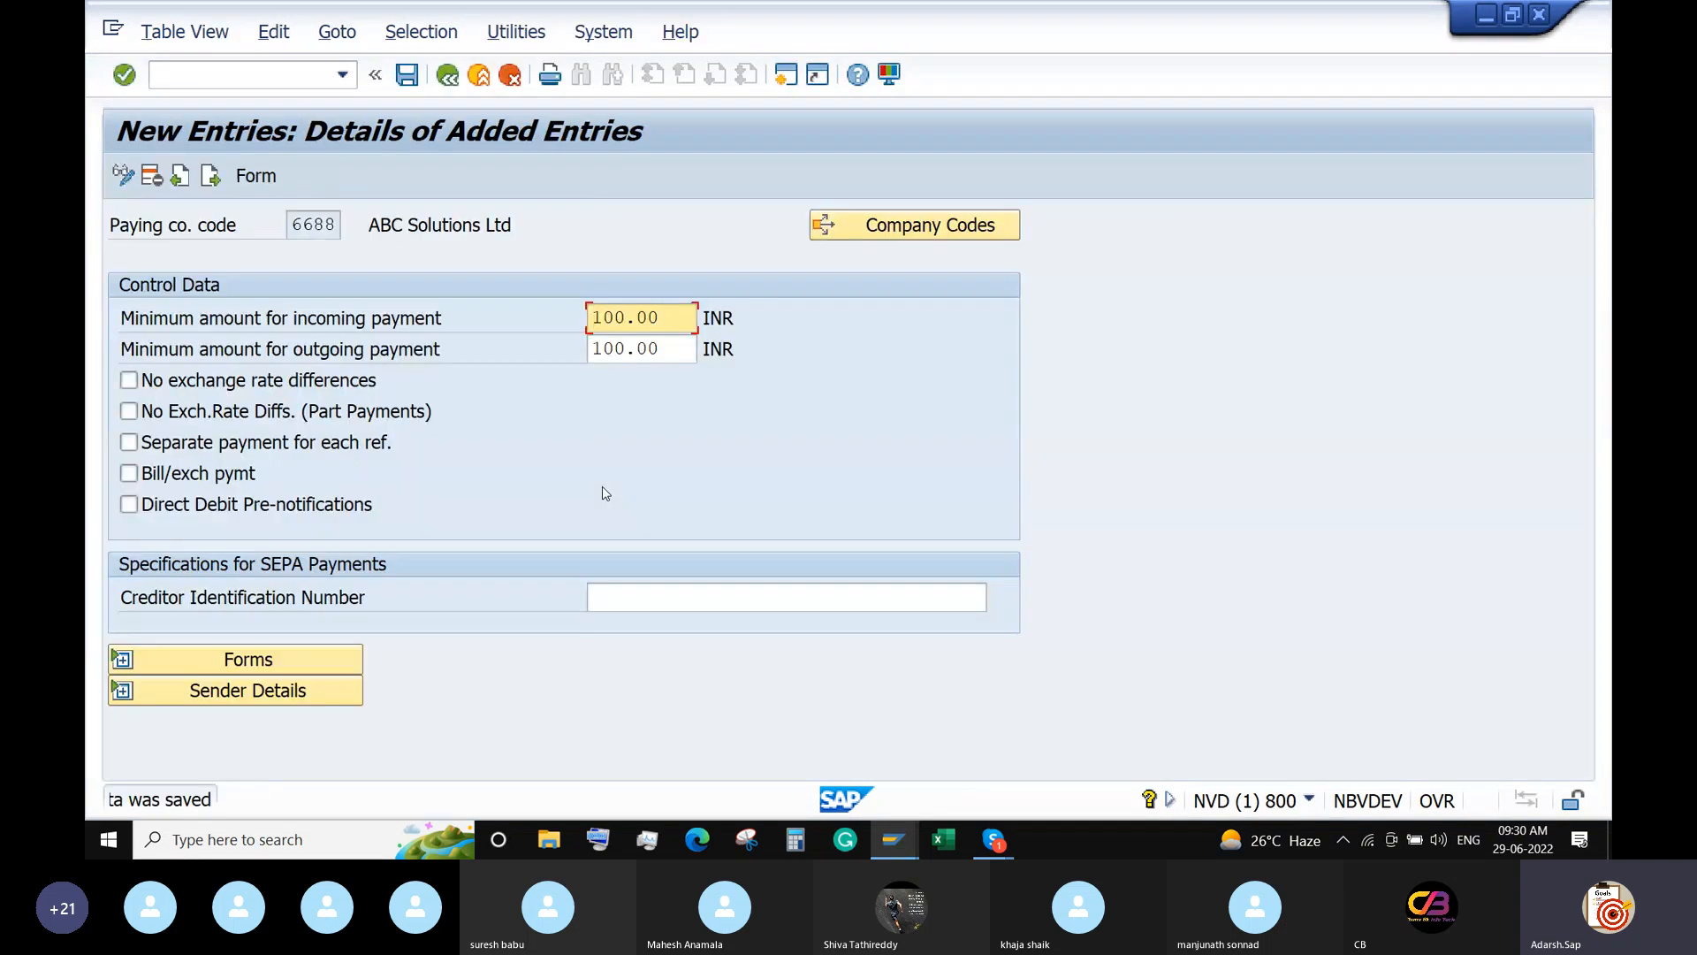
left_click(448, 76)
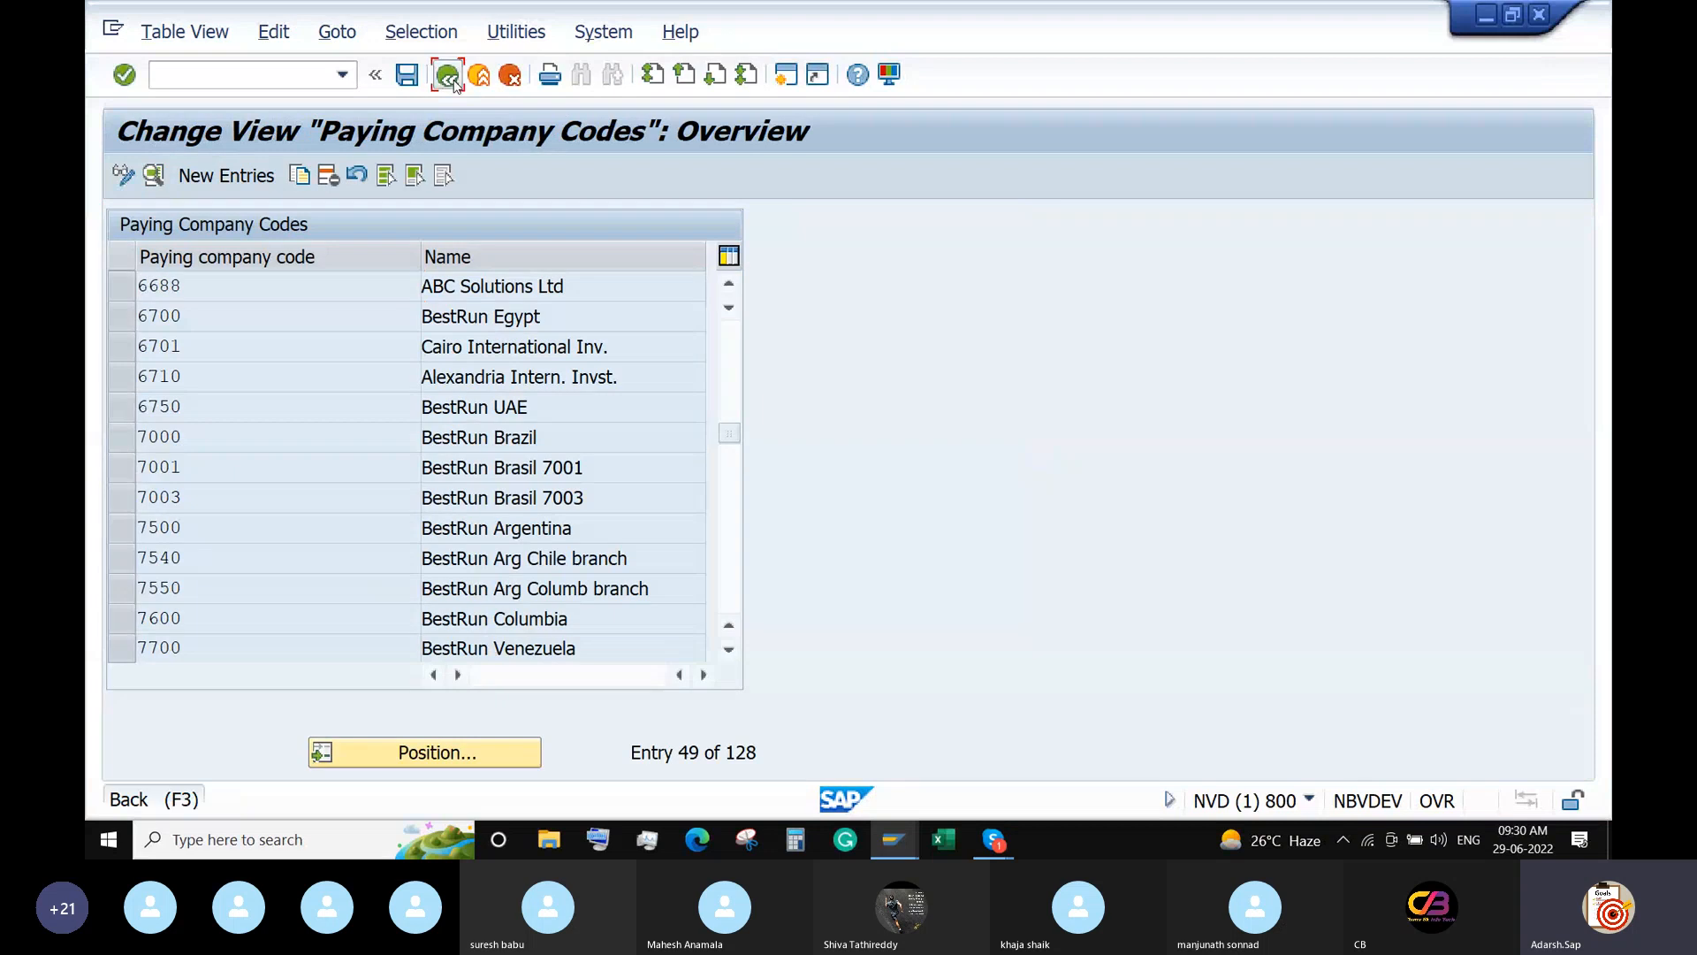
left_click(448, 76)
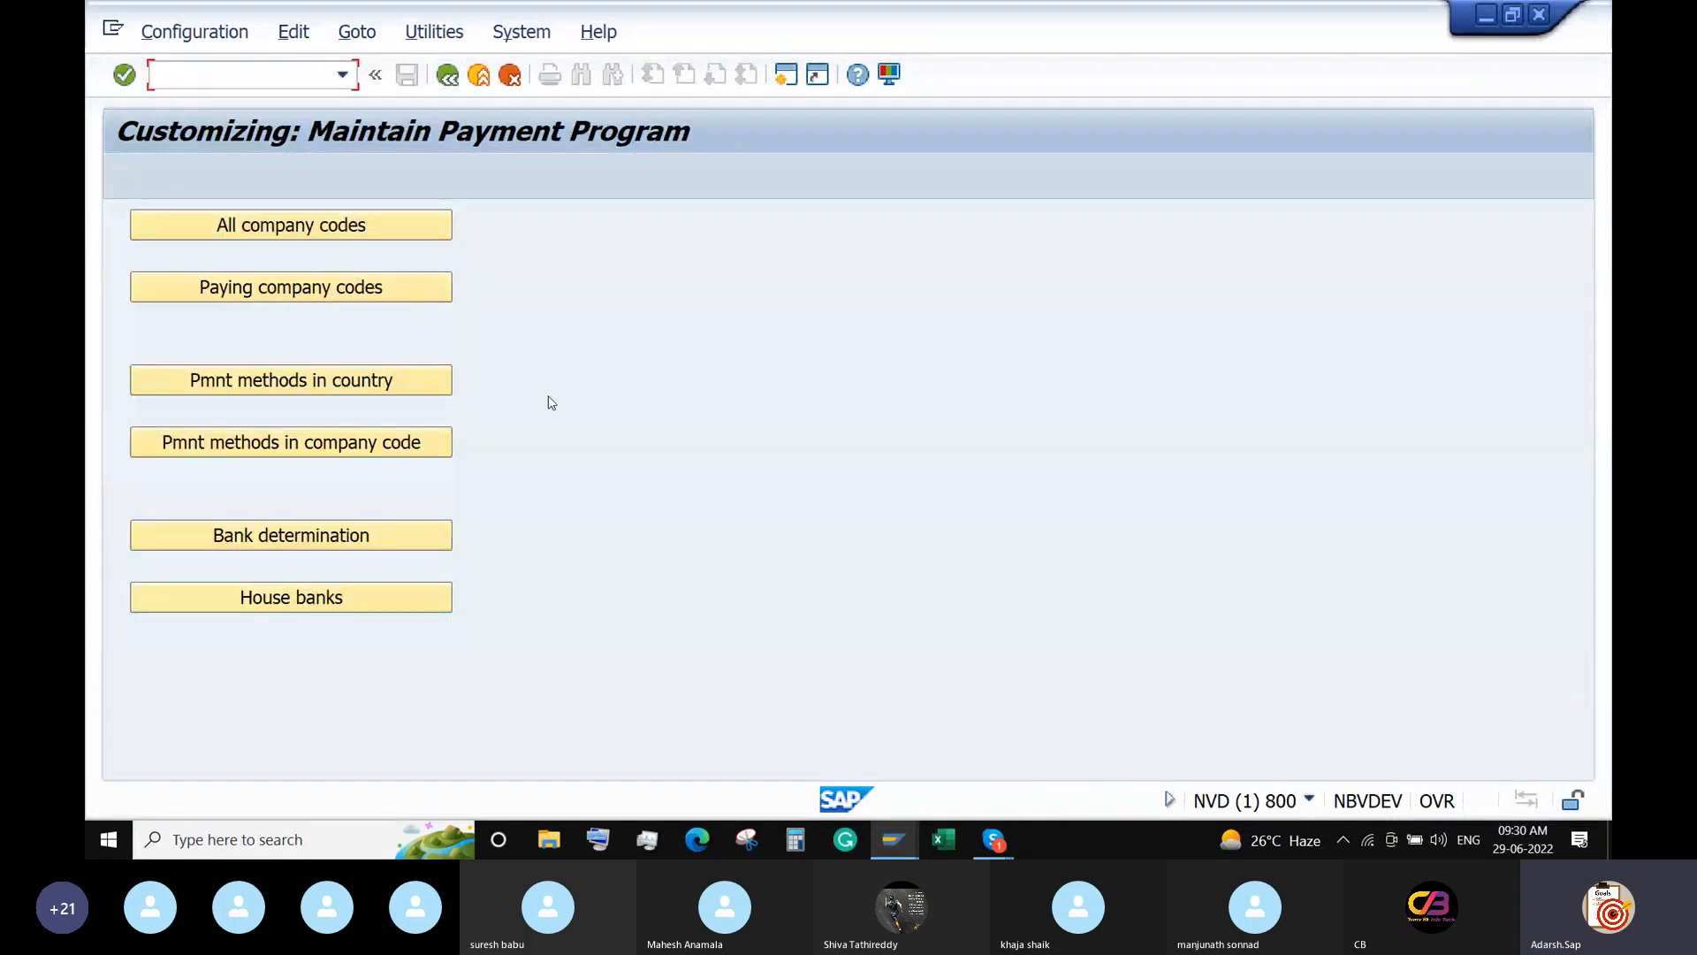
Open the India IMPS Transfer entry under payment methods in country.
left_click(392, 382)
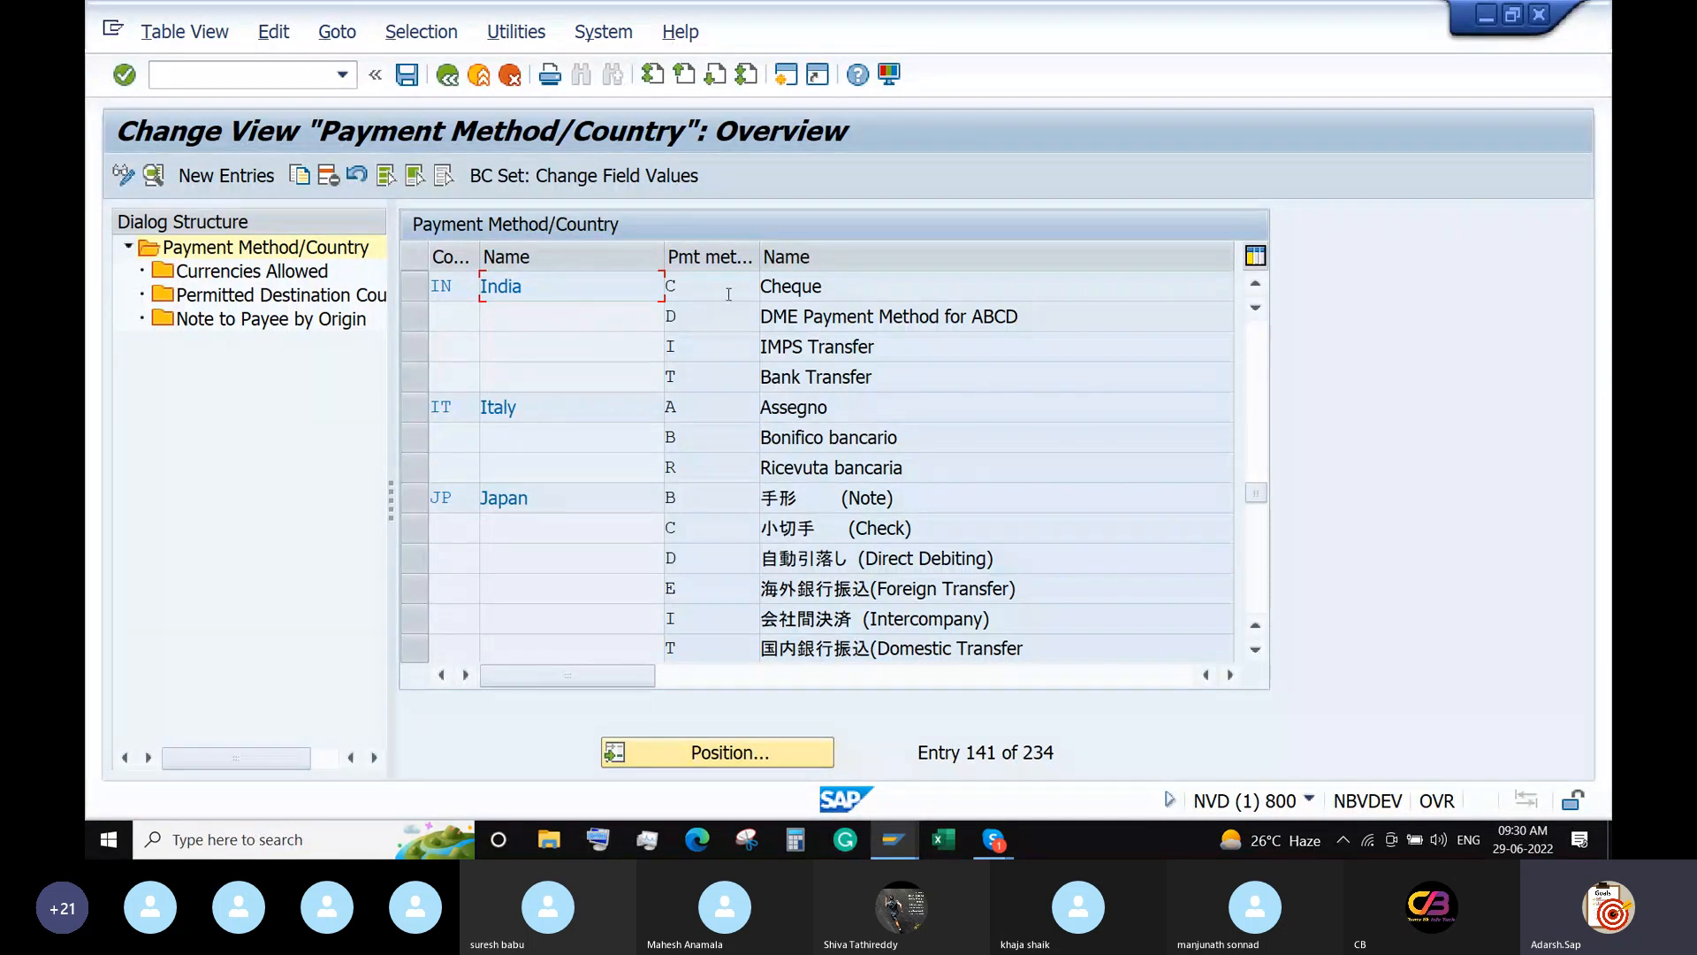
left_click(677, 285)
left_click(704, 316)
left_click(706, 348)
left_click(706, 370)
double_click(705, 346)
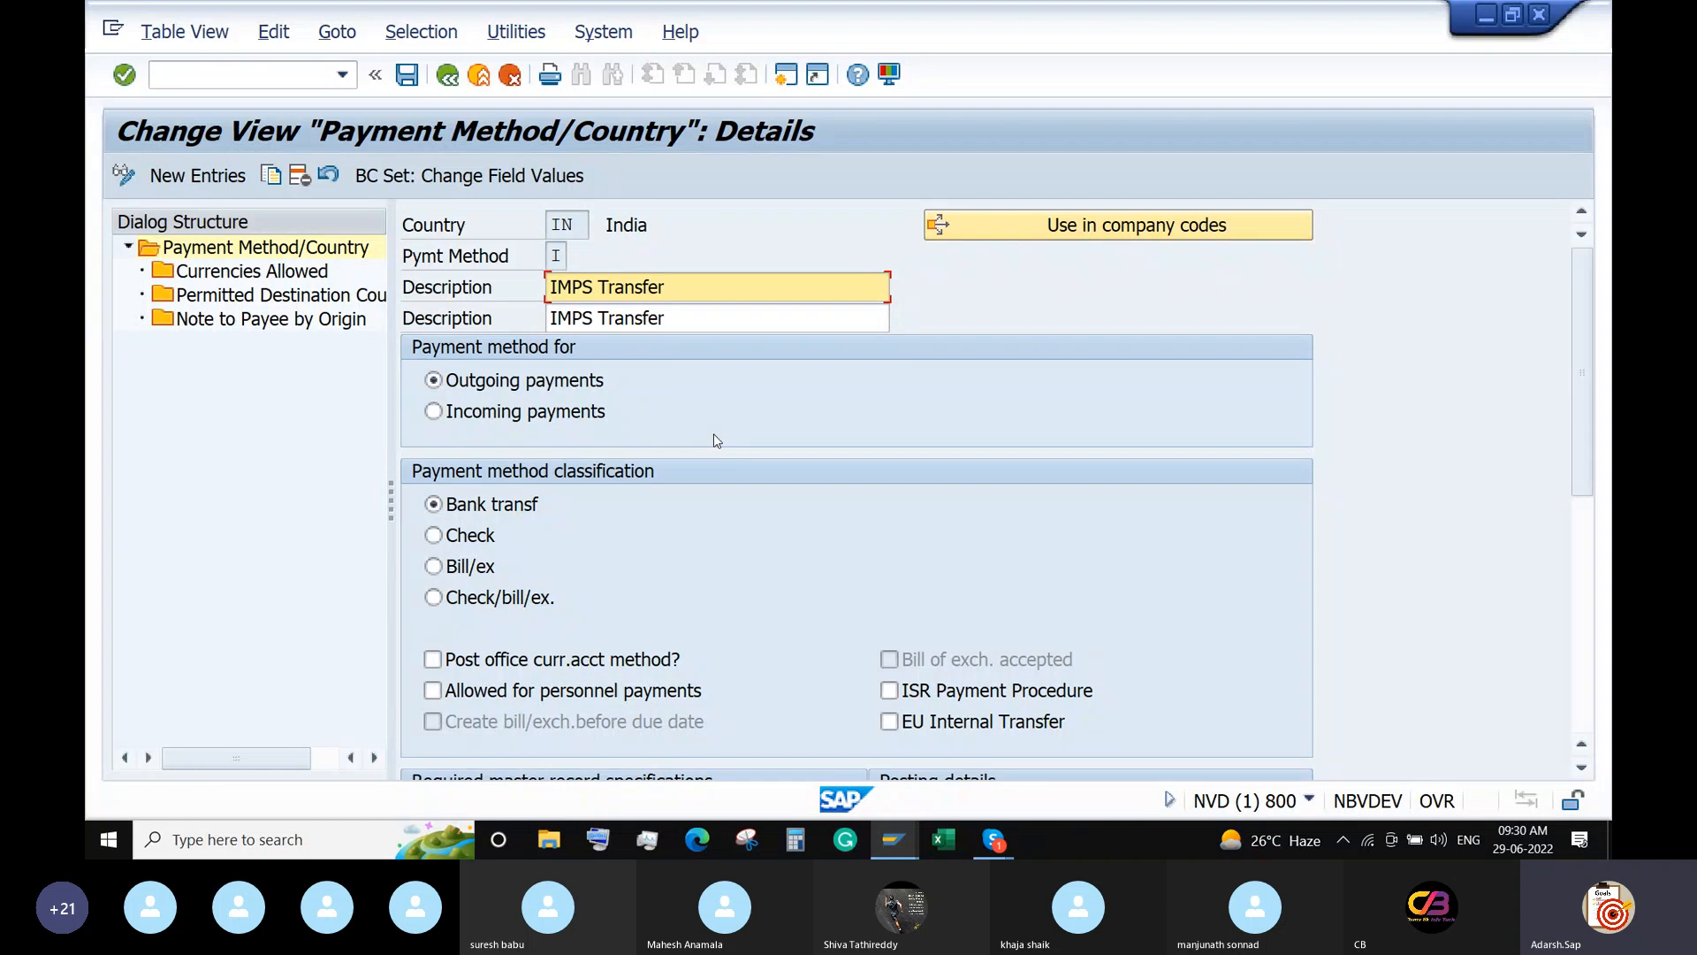
Review document type ZP and payment medium format DME_SAMPLE in the method details.
scroll(714, 435, "down", 1)
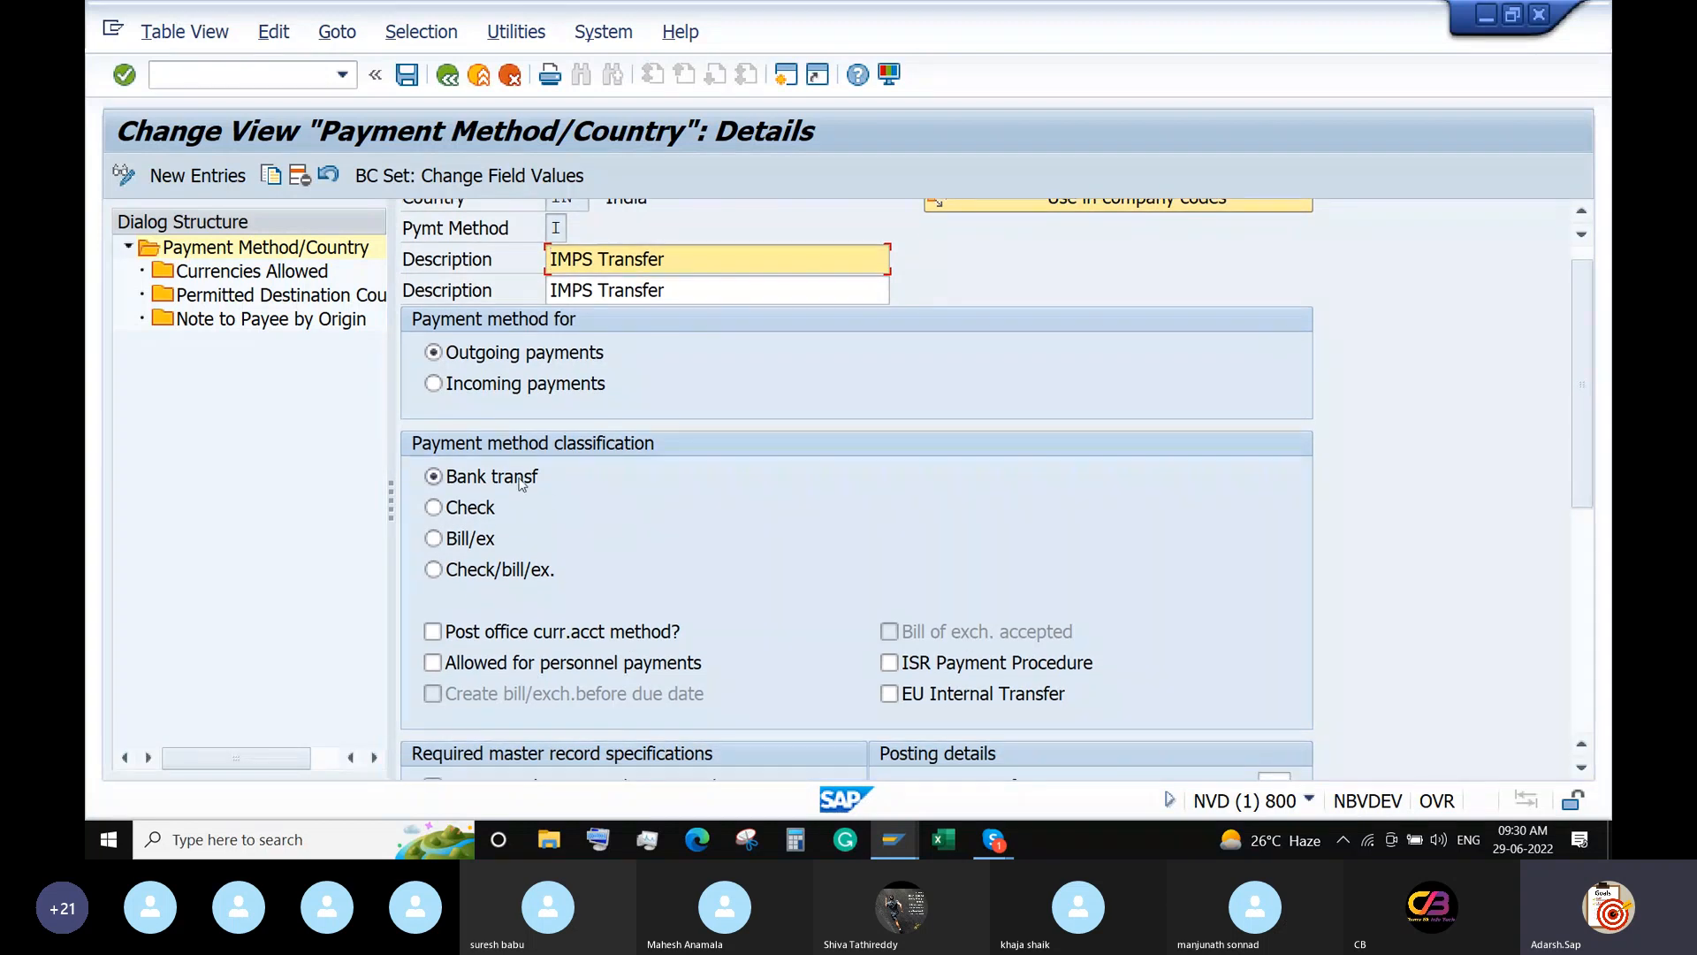
scroll(618, 530, "down", 3)
scroll(622, 534, "down", 7)
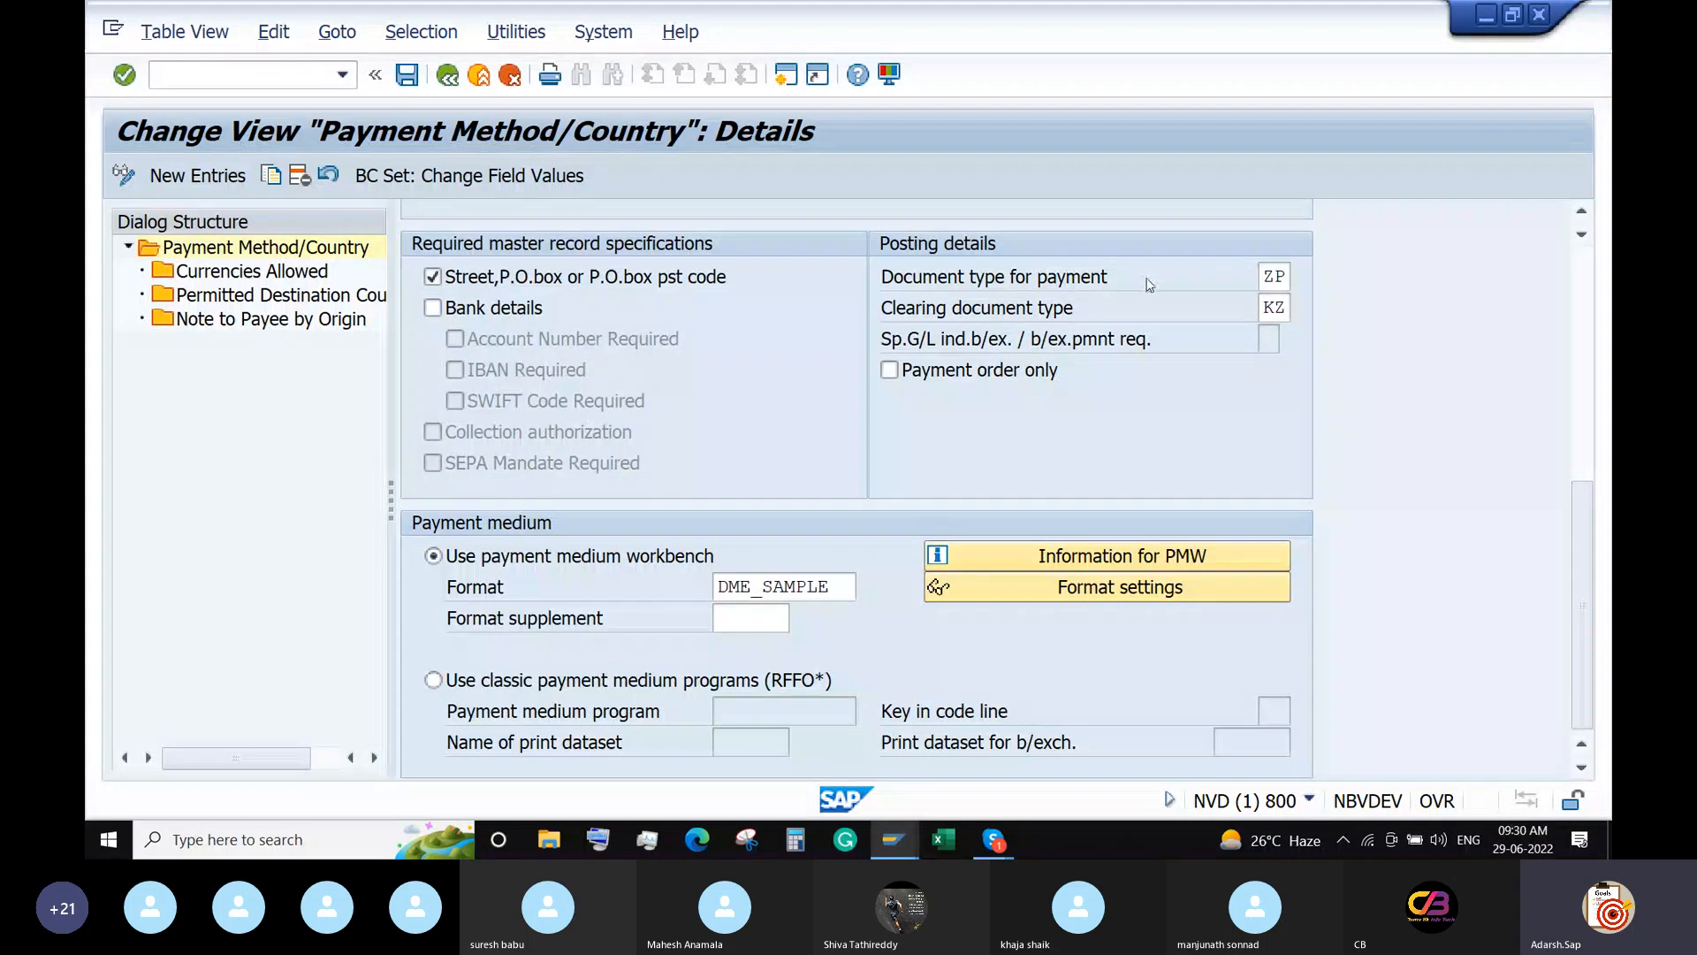
left_click(1284, 277)
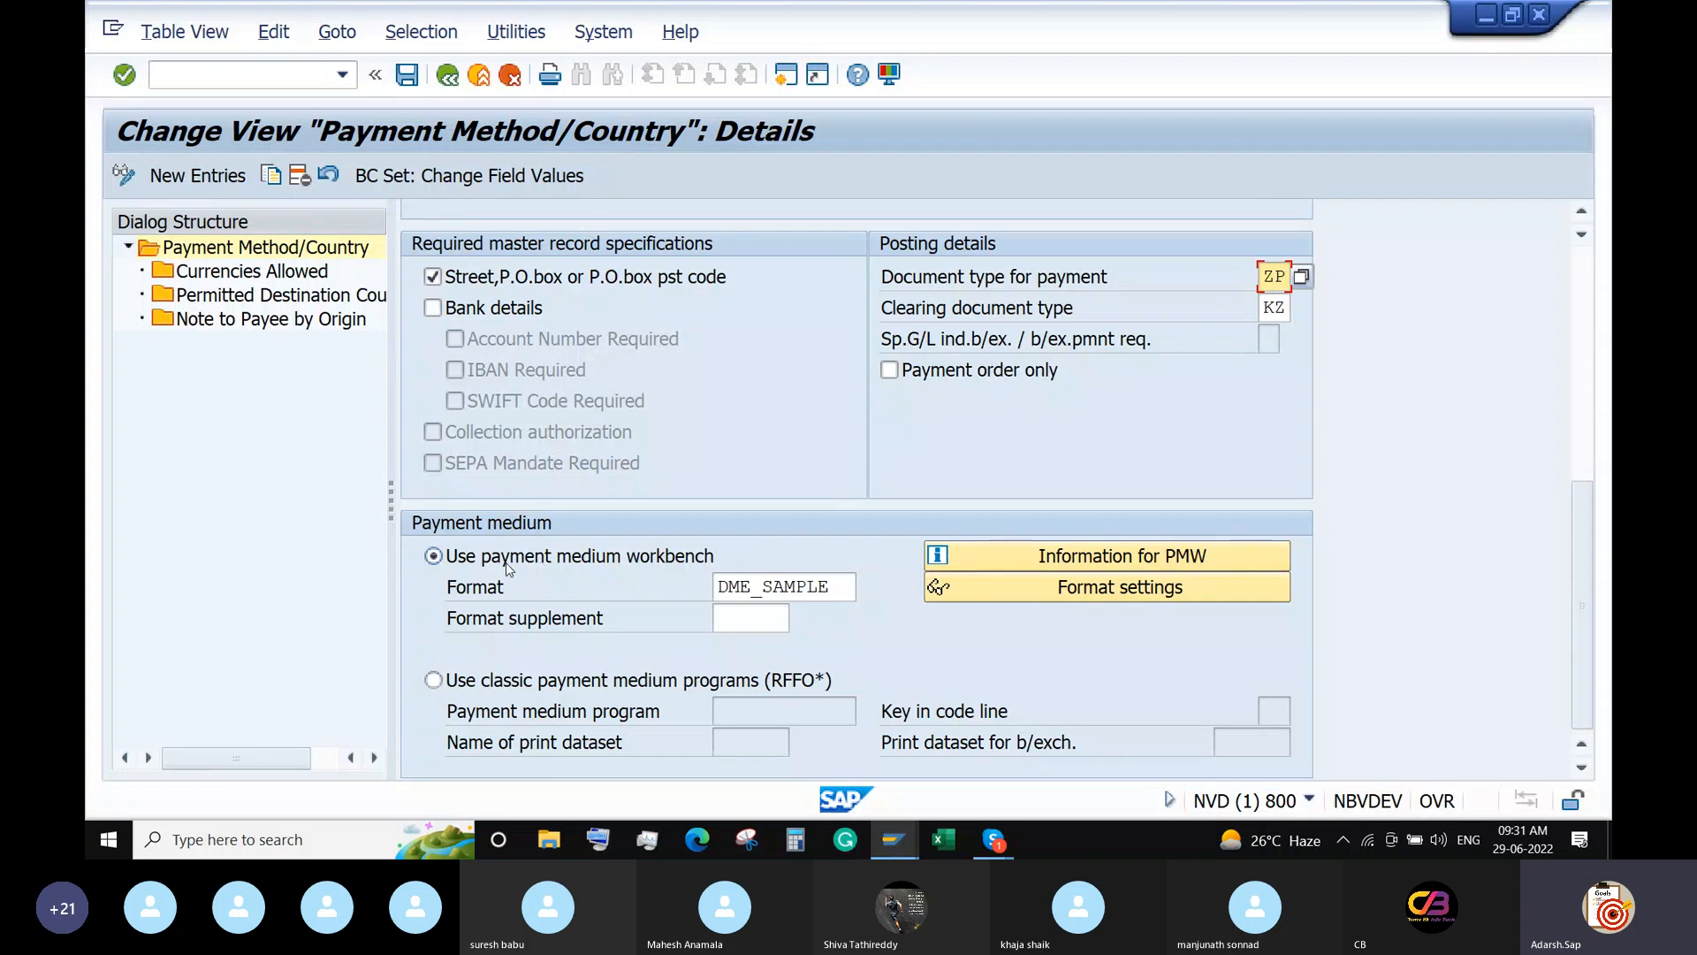
left_click(834, 588)
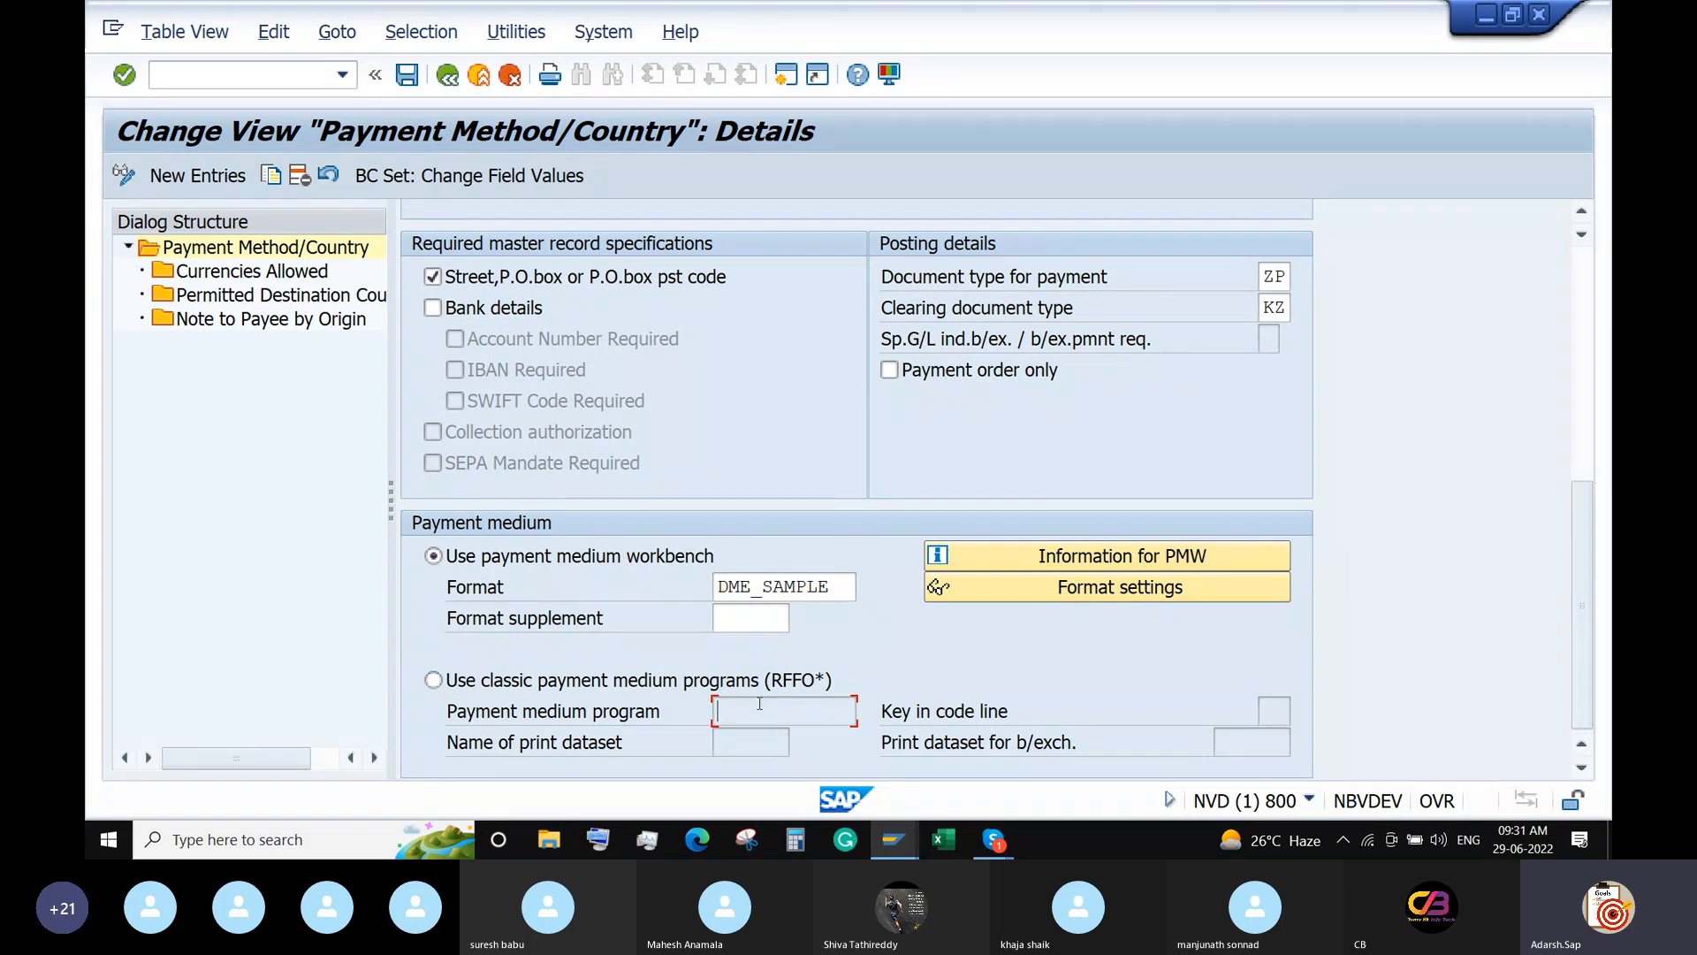
left_click(433, 680)
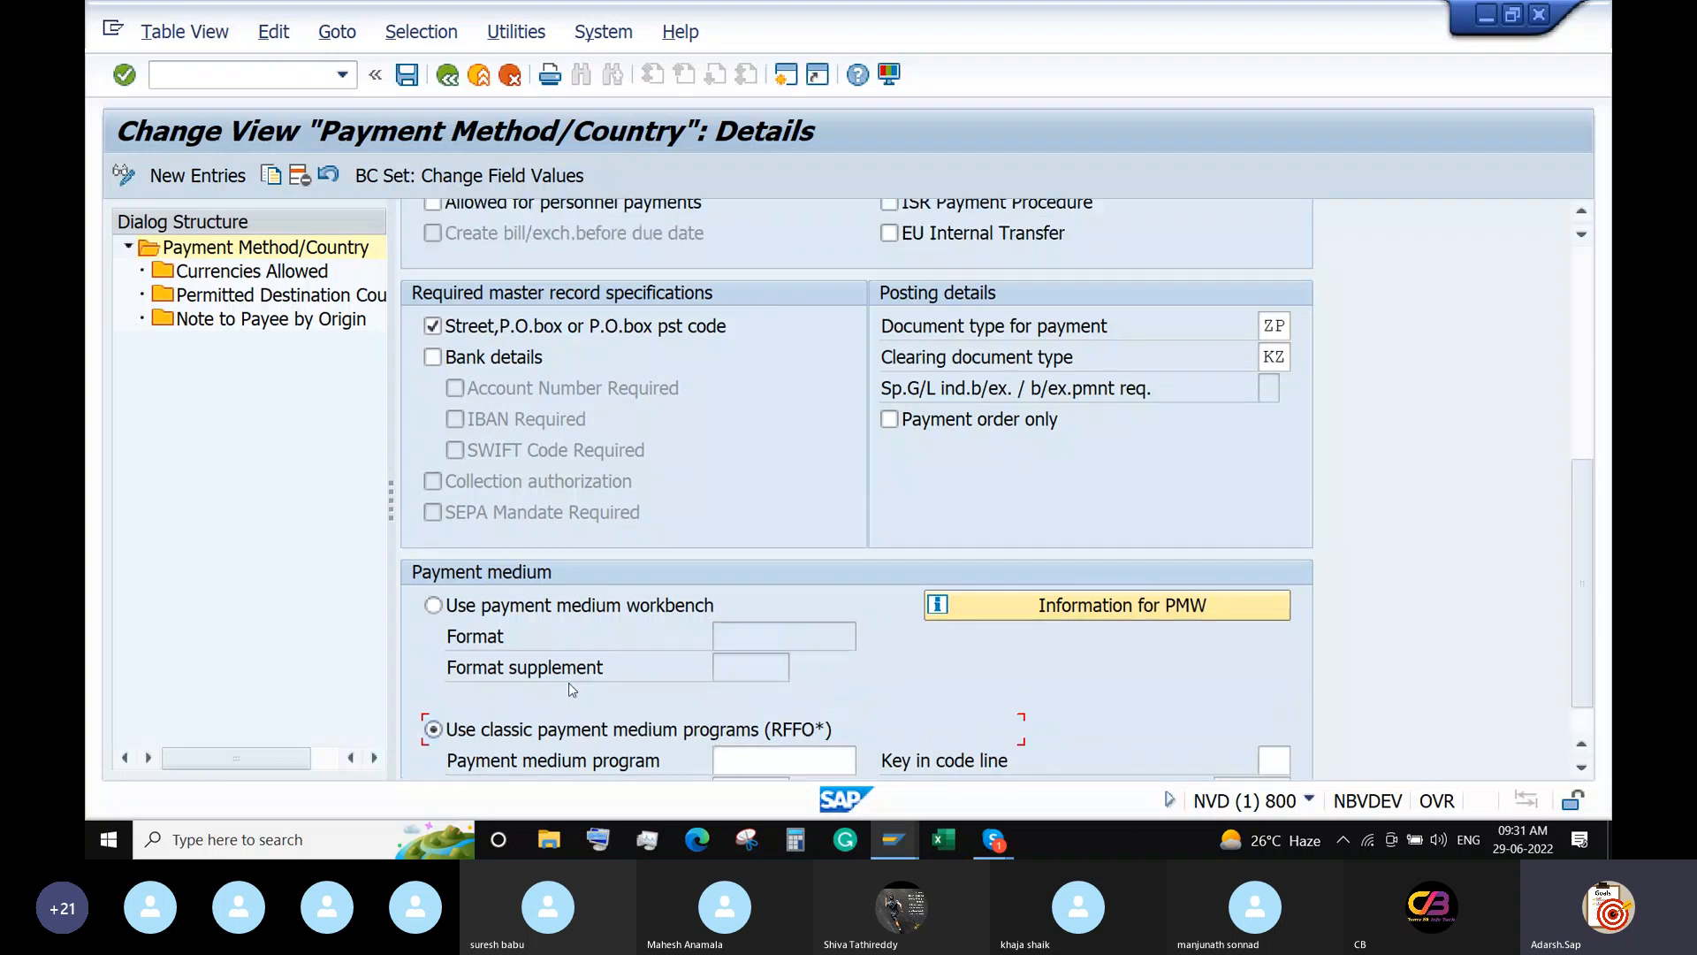
left_click(527, 607)
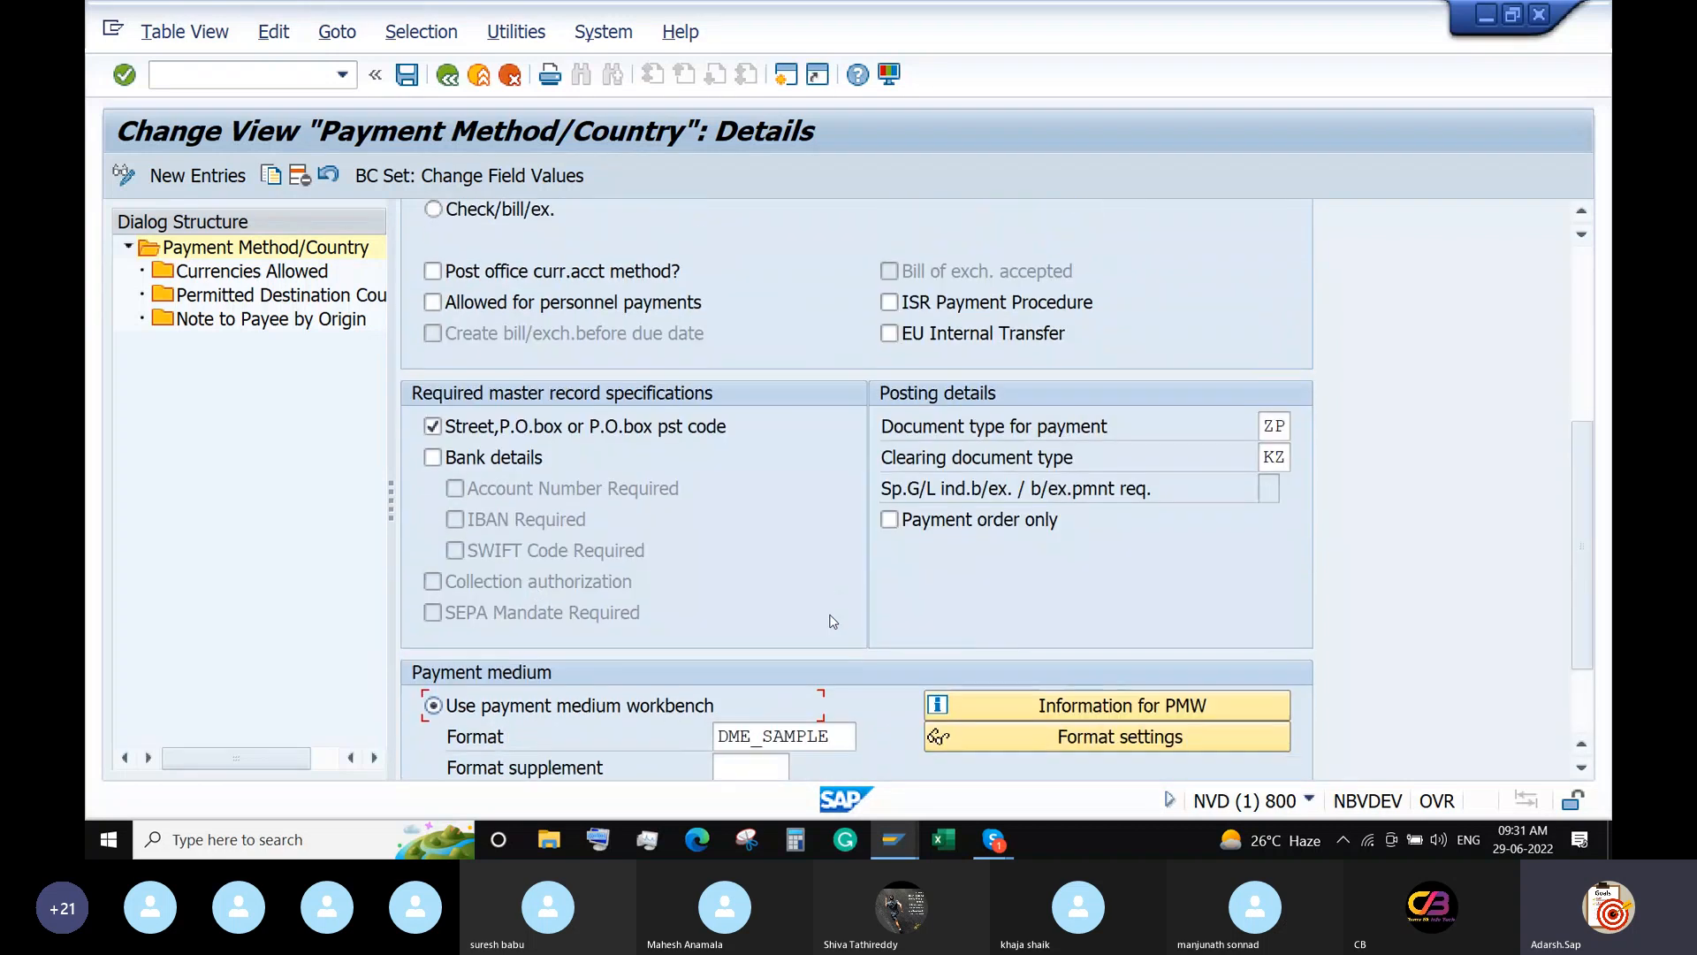
scroll(831, 618, "down", 3)
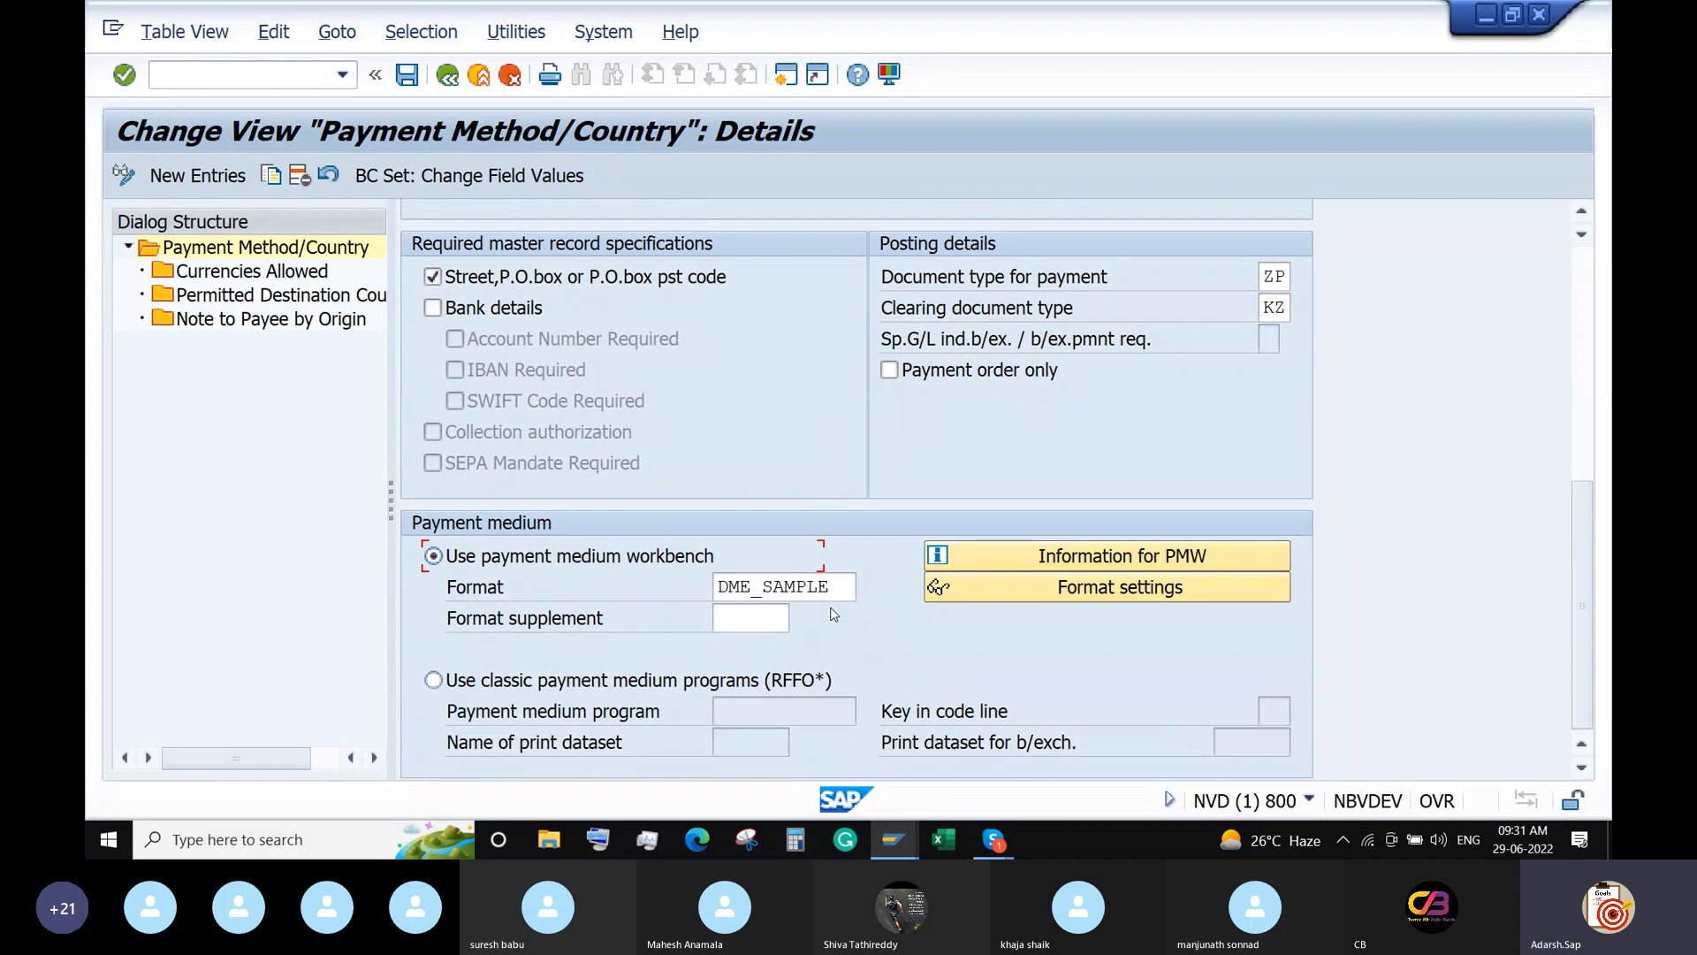
right_click(838, 585)
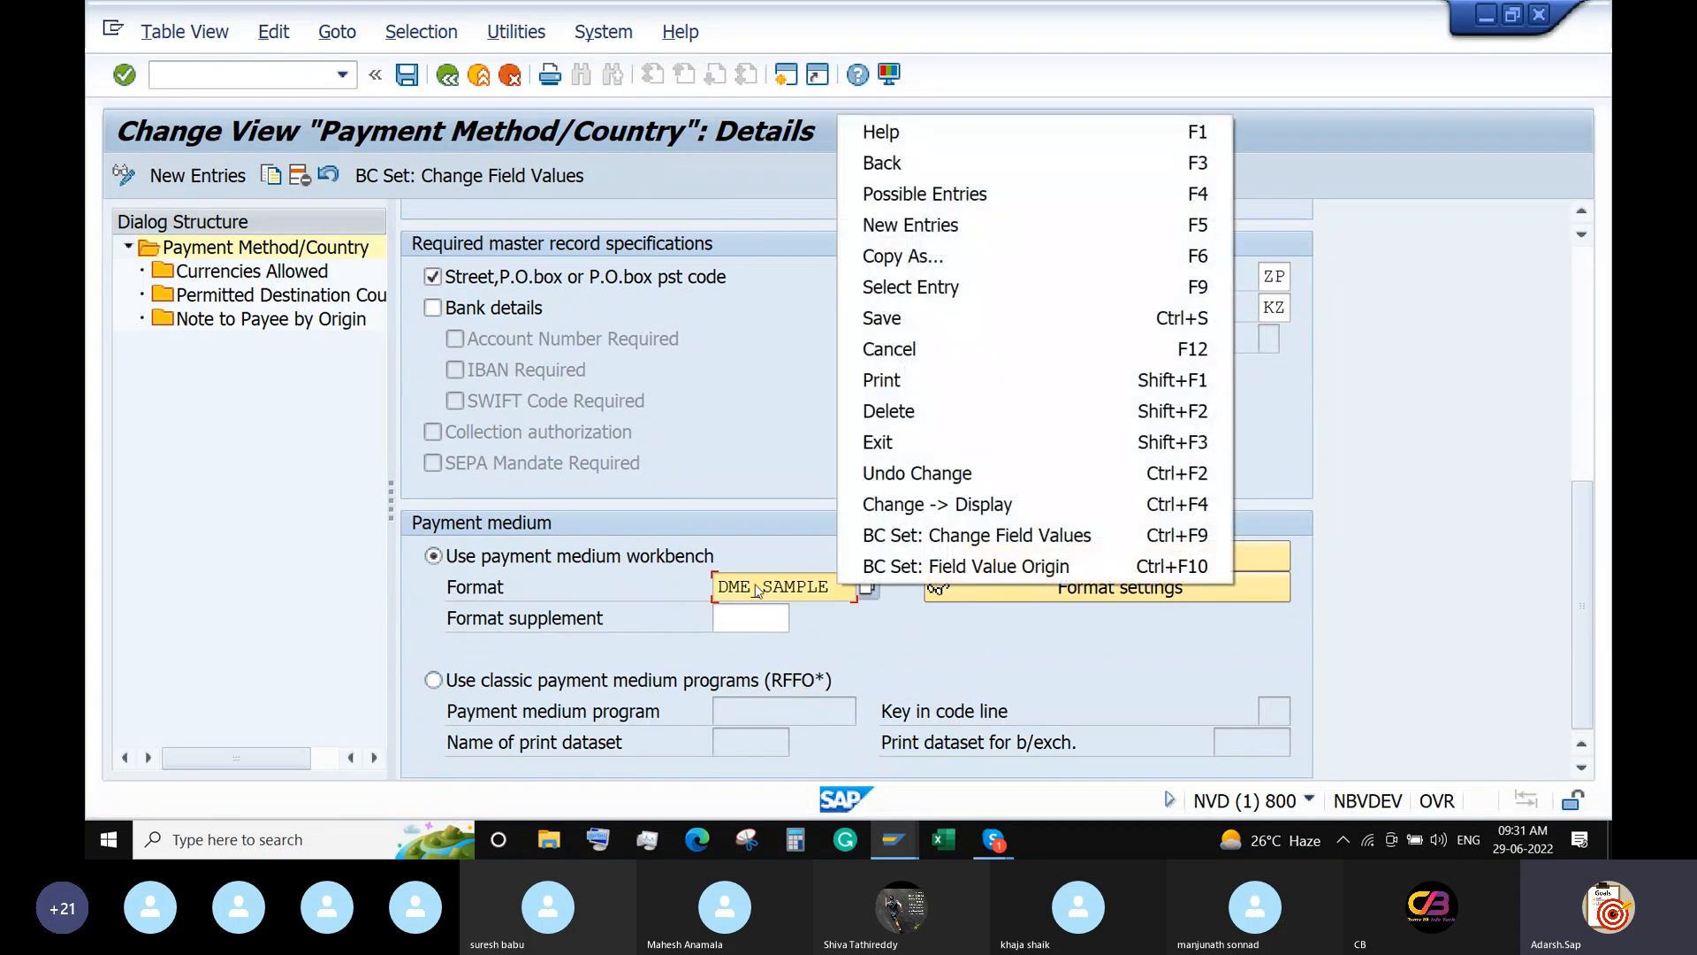
left_click(753, 586)
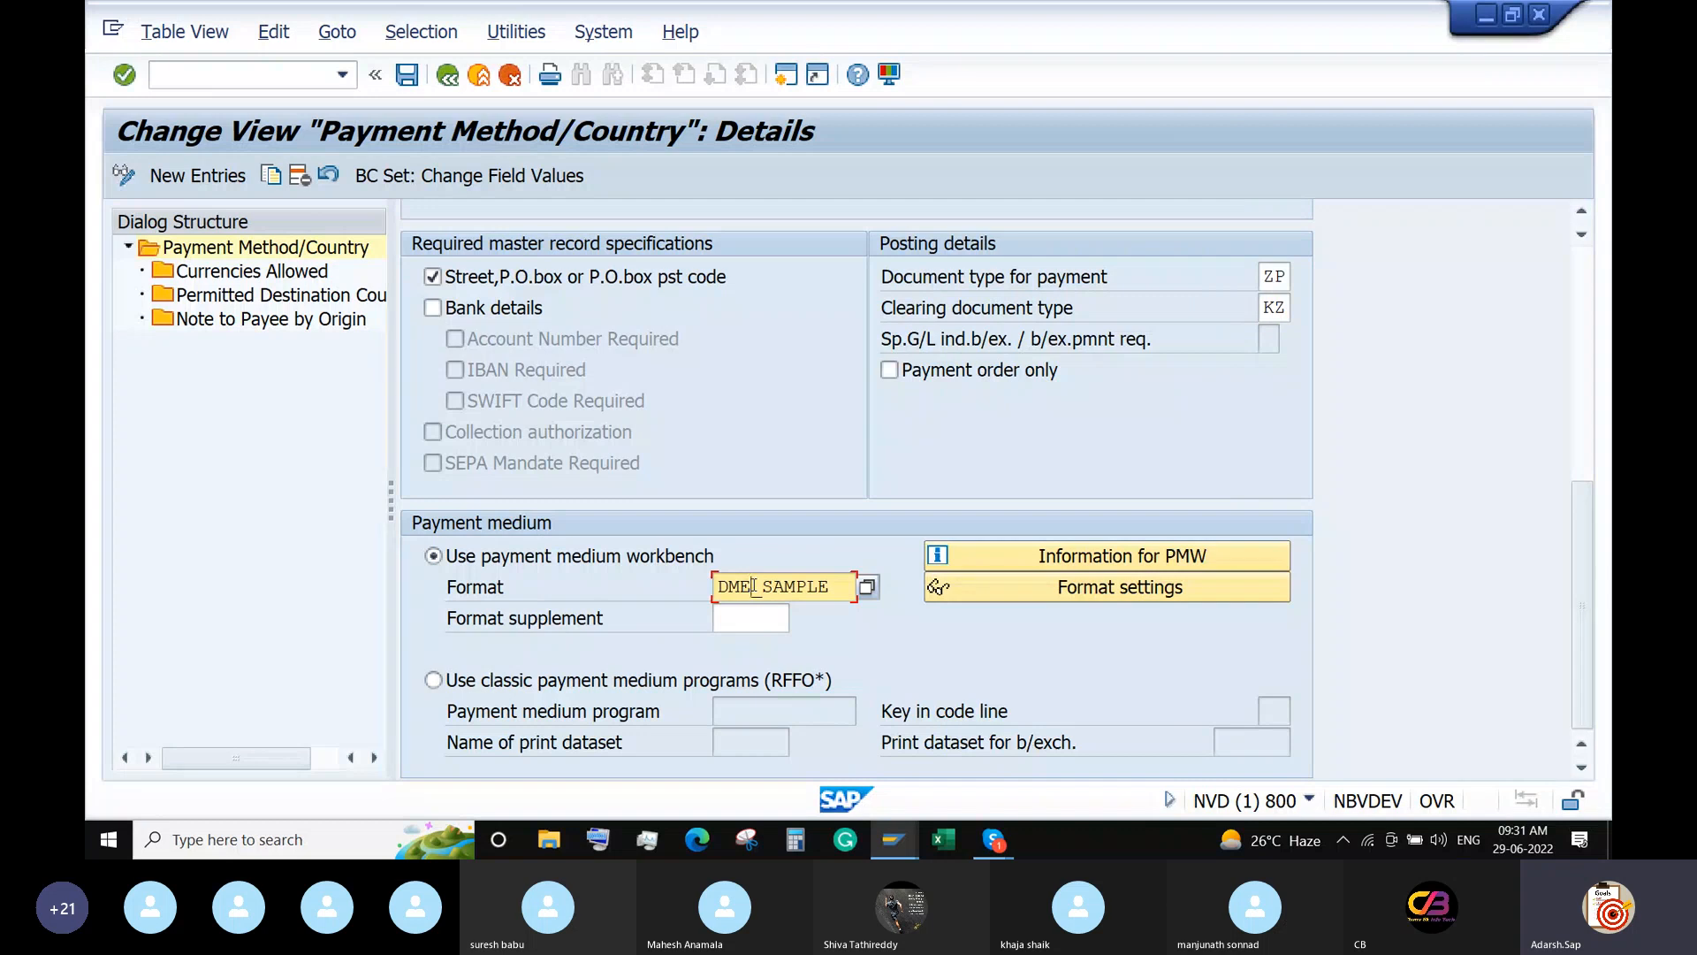
In a new session, run DMEE and try displaying format tree DME_SAMPLE with tree type PAY1.
left_click(786, 76)
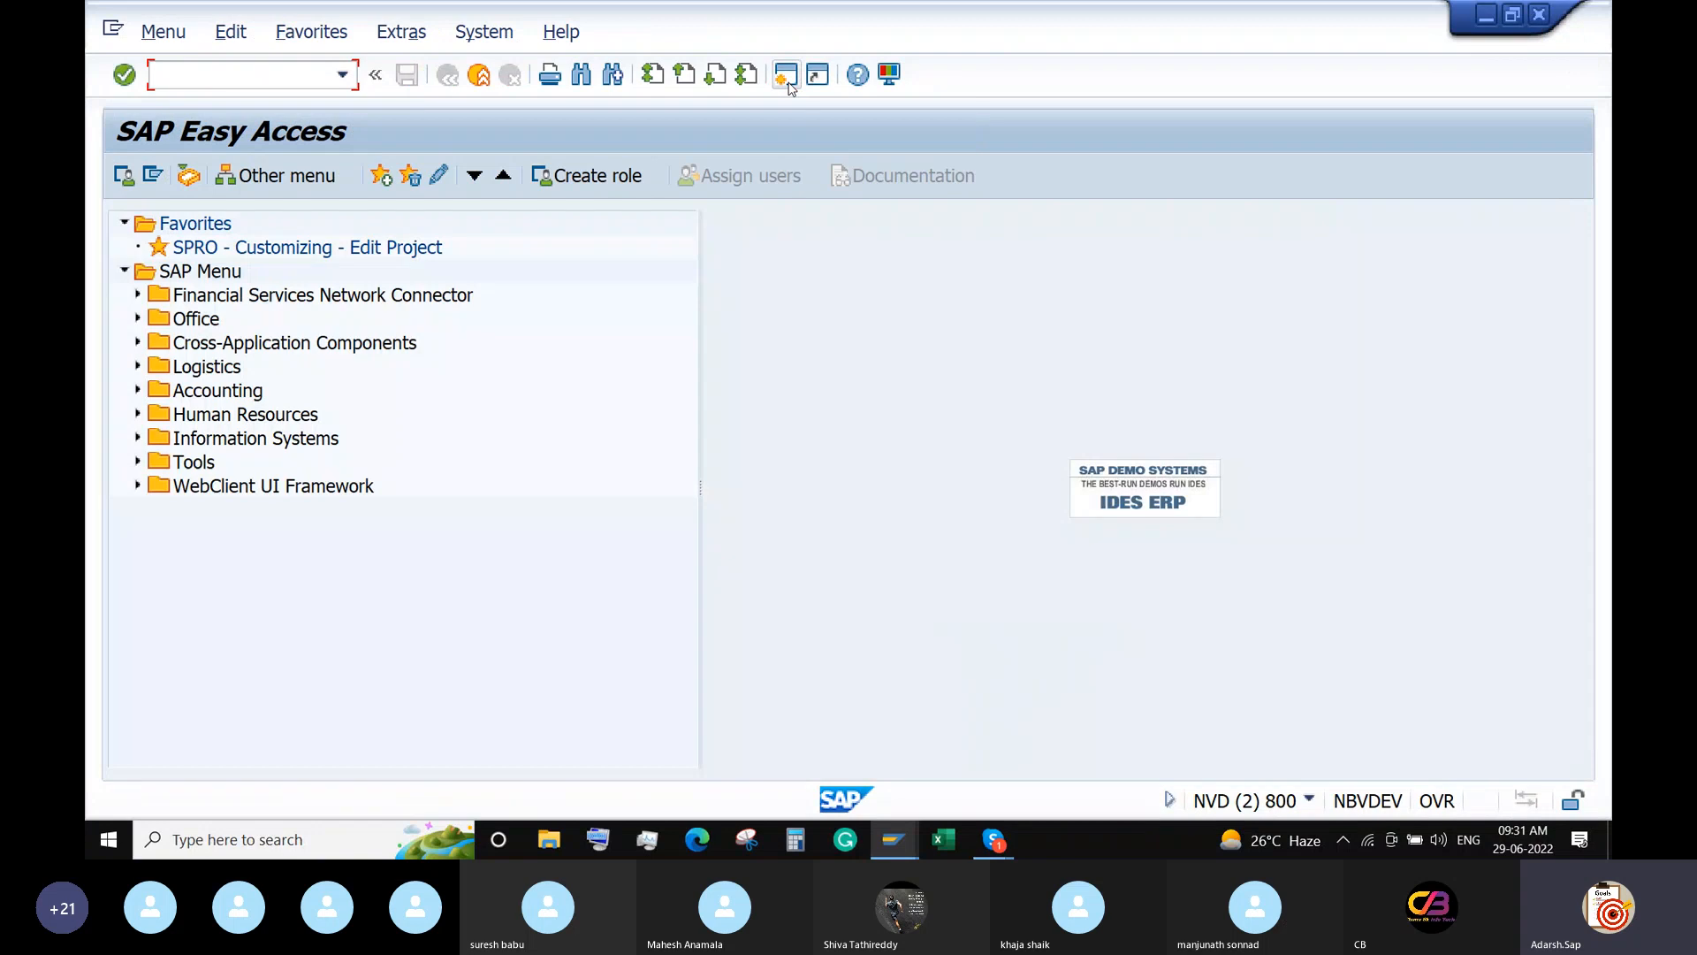
type("DMEE")
key("Return")
type("PS")
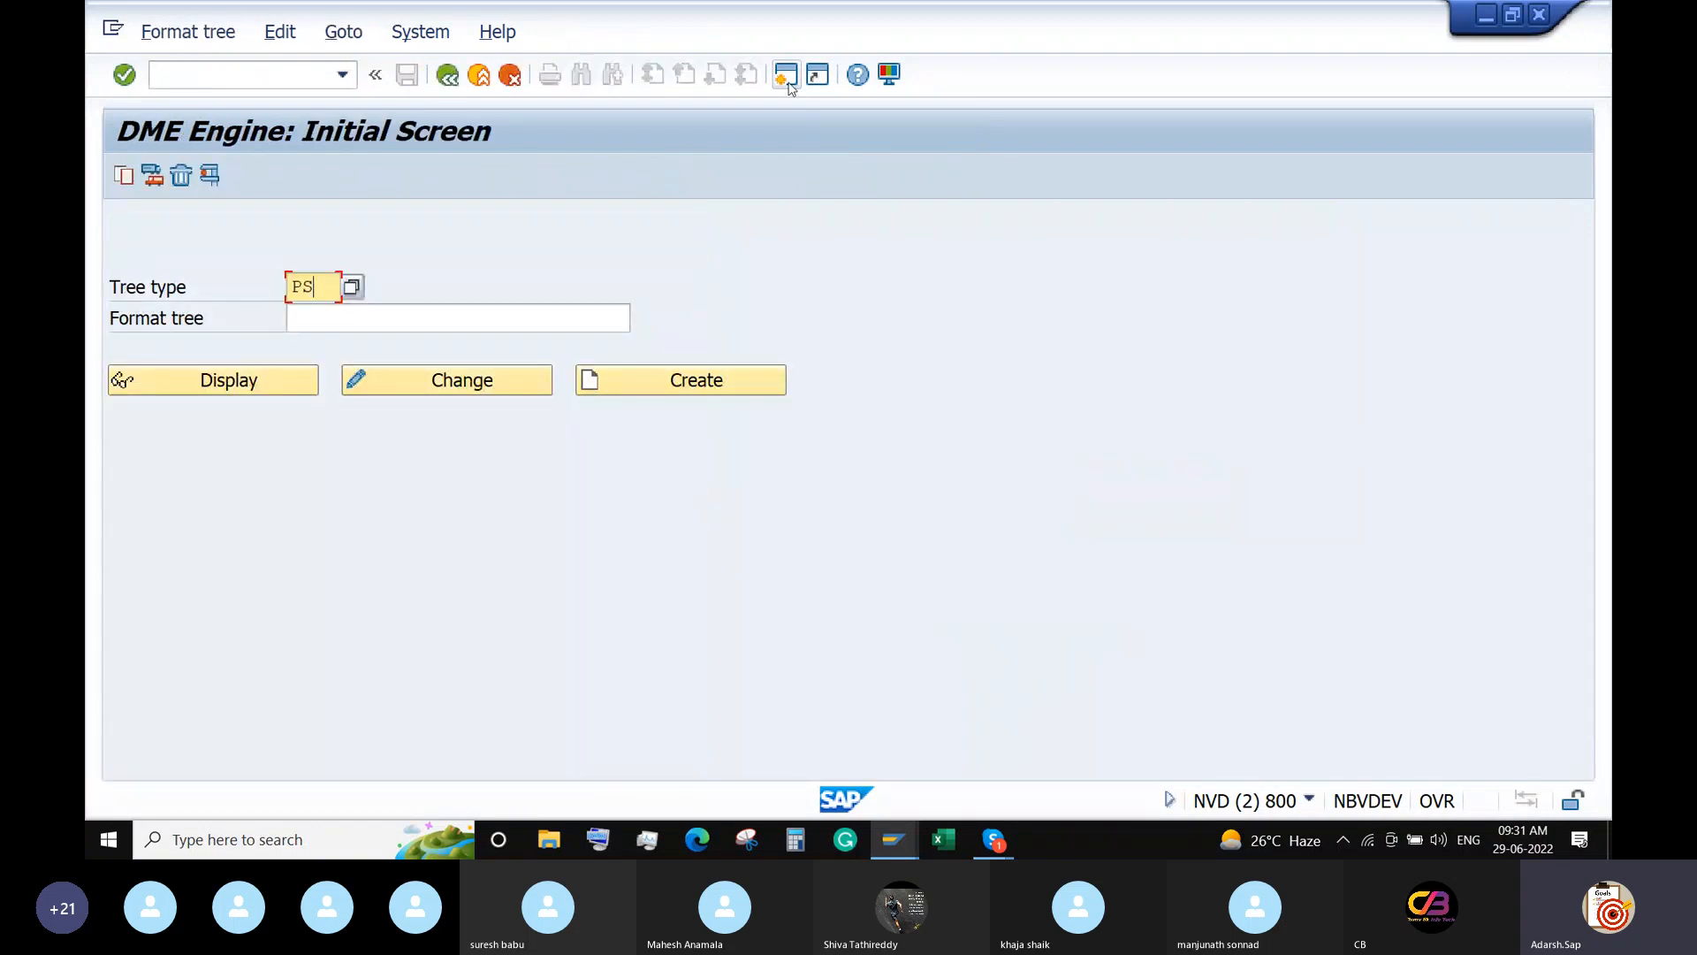
key("BackSpace")
type("AY1")
left_click(522, 318)
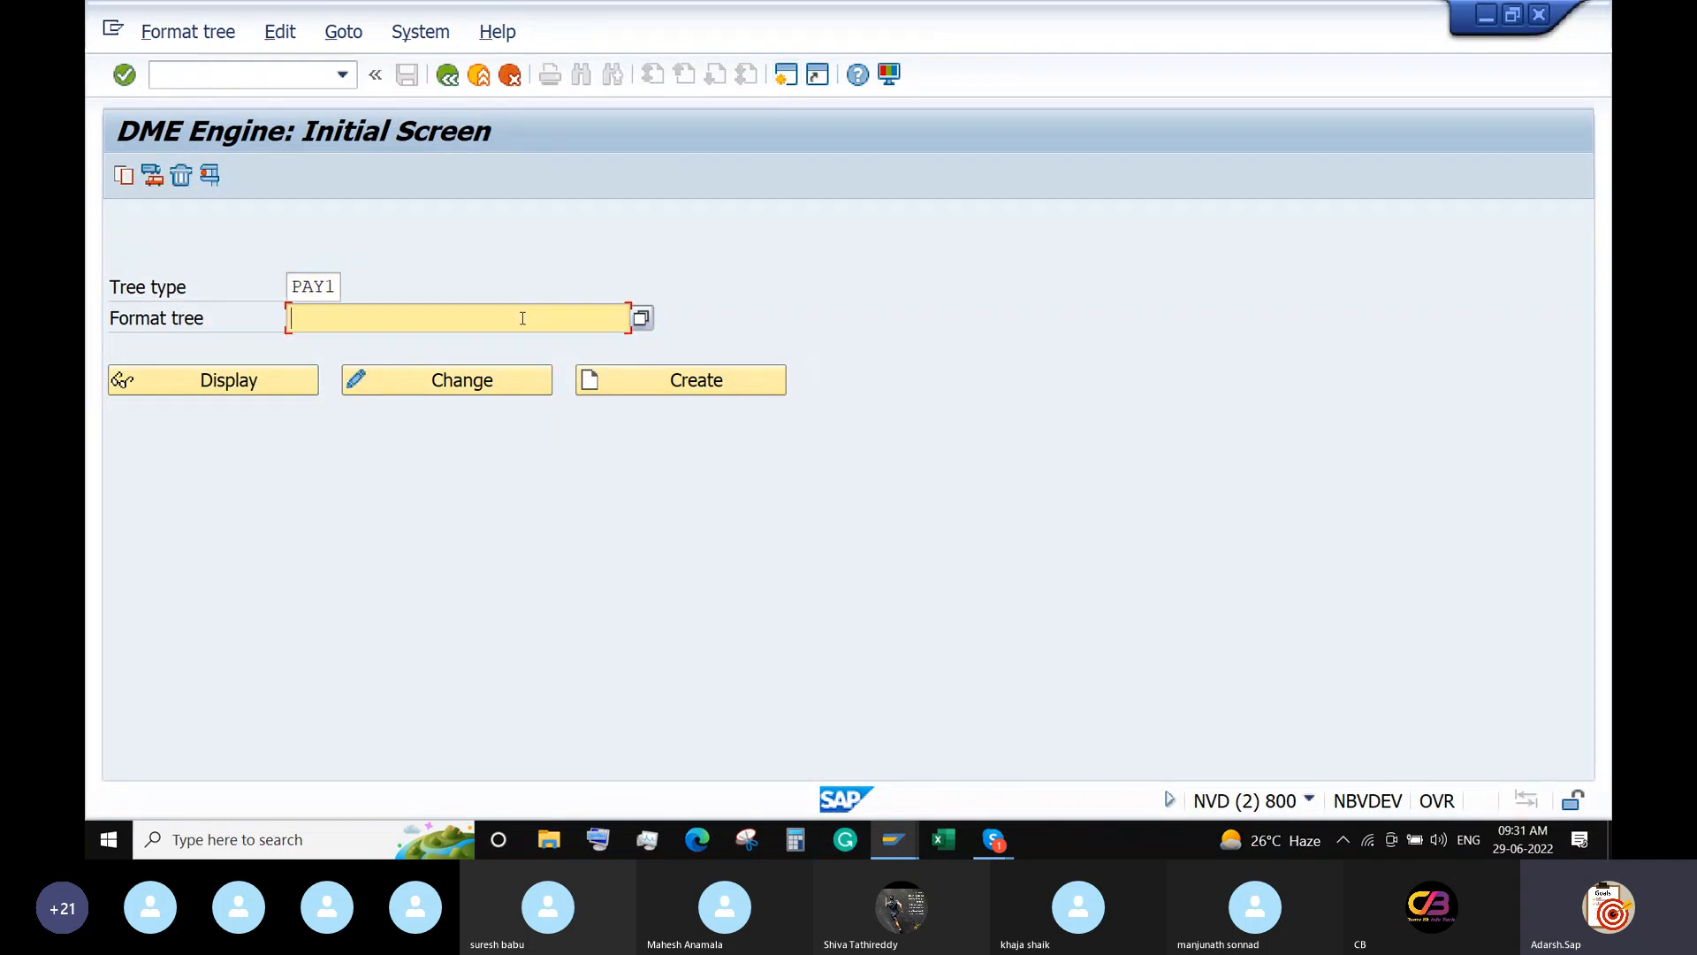
type("DME_SAMPLE")
left_click(201, 389)
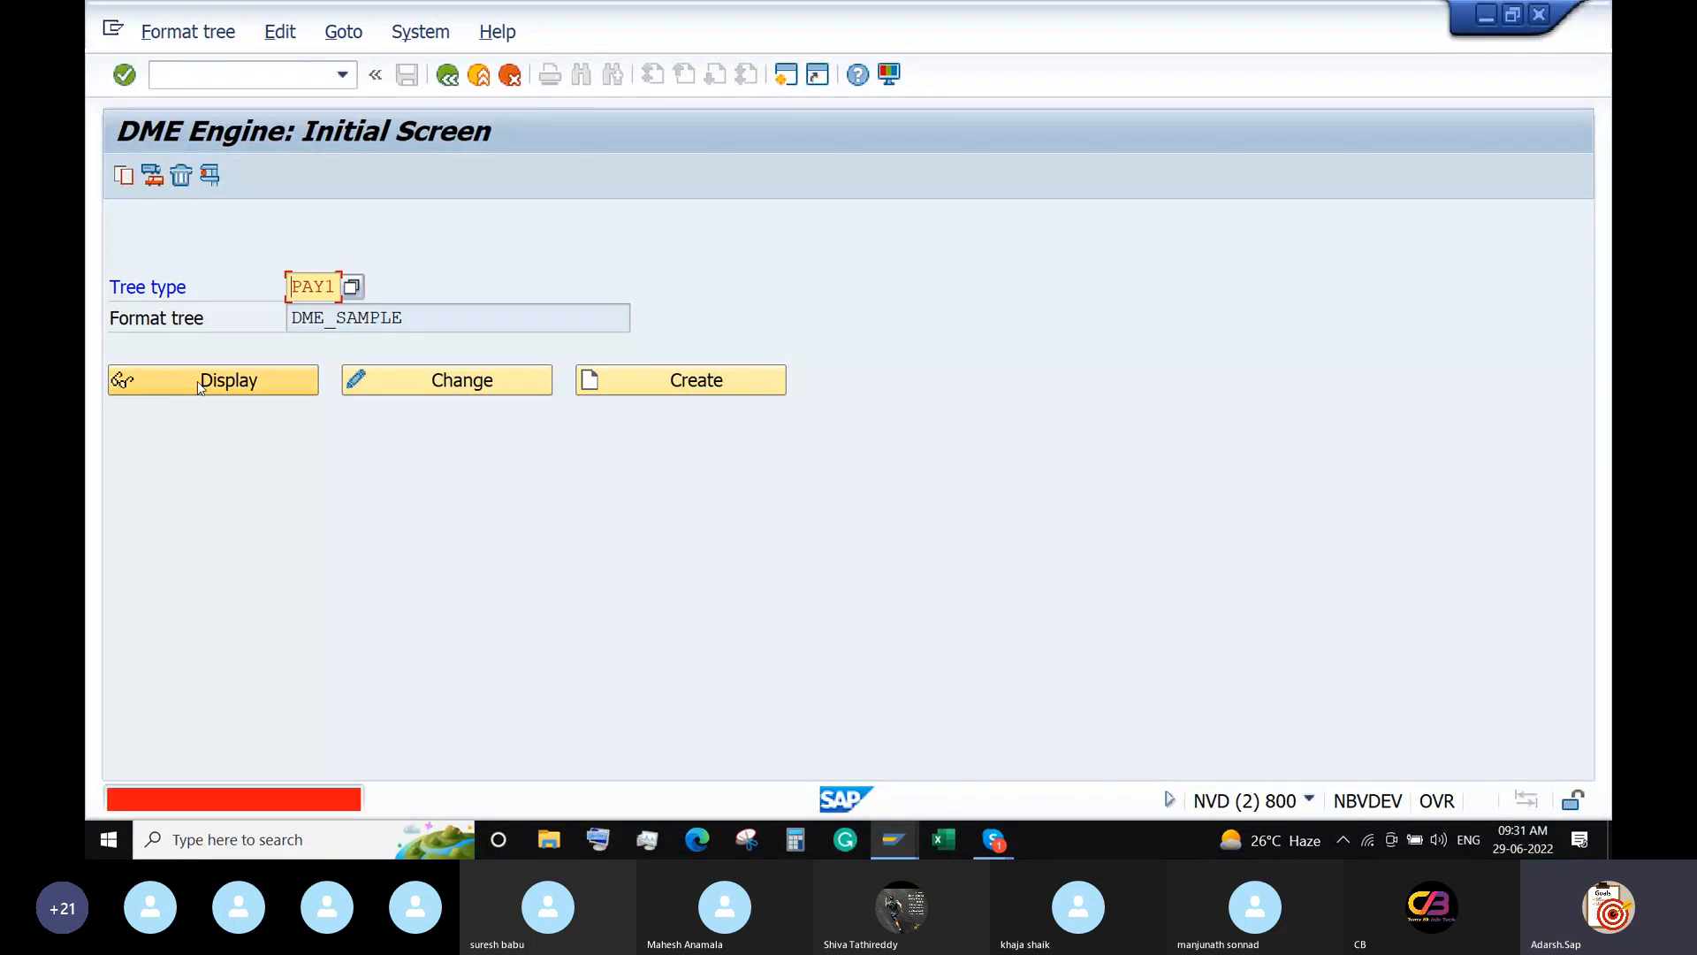
Correct the tree type to PAYM and display the active version of DME_SAMPLE.
left_click(335, 285)
key("BackSpace")
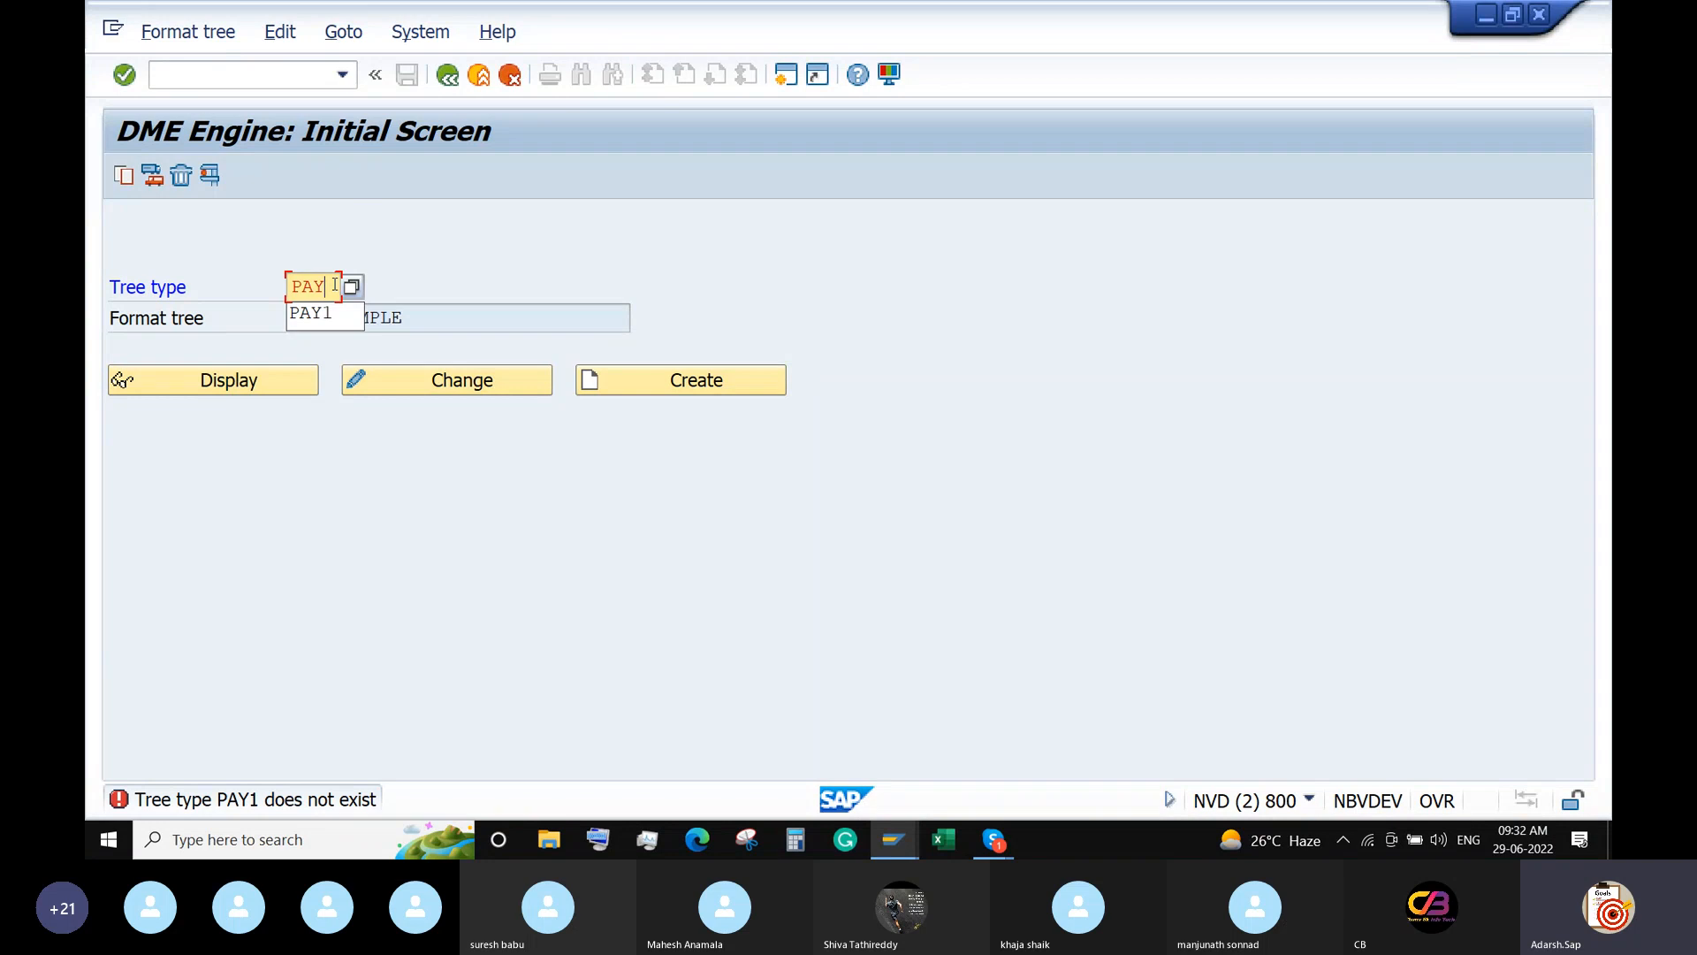
type("T")
key("Return")
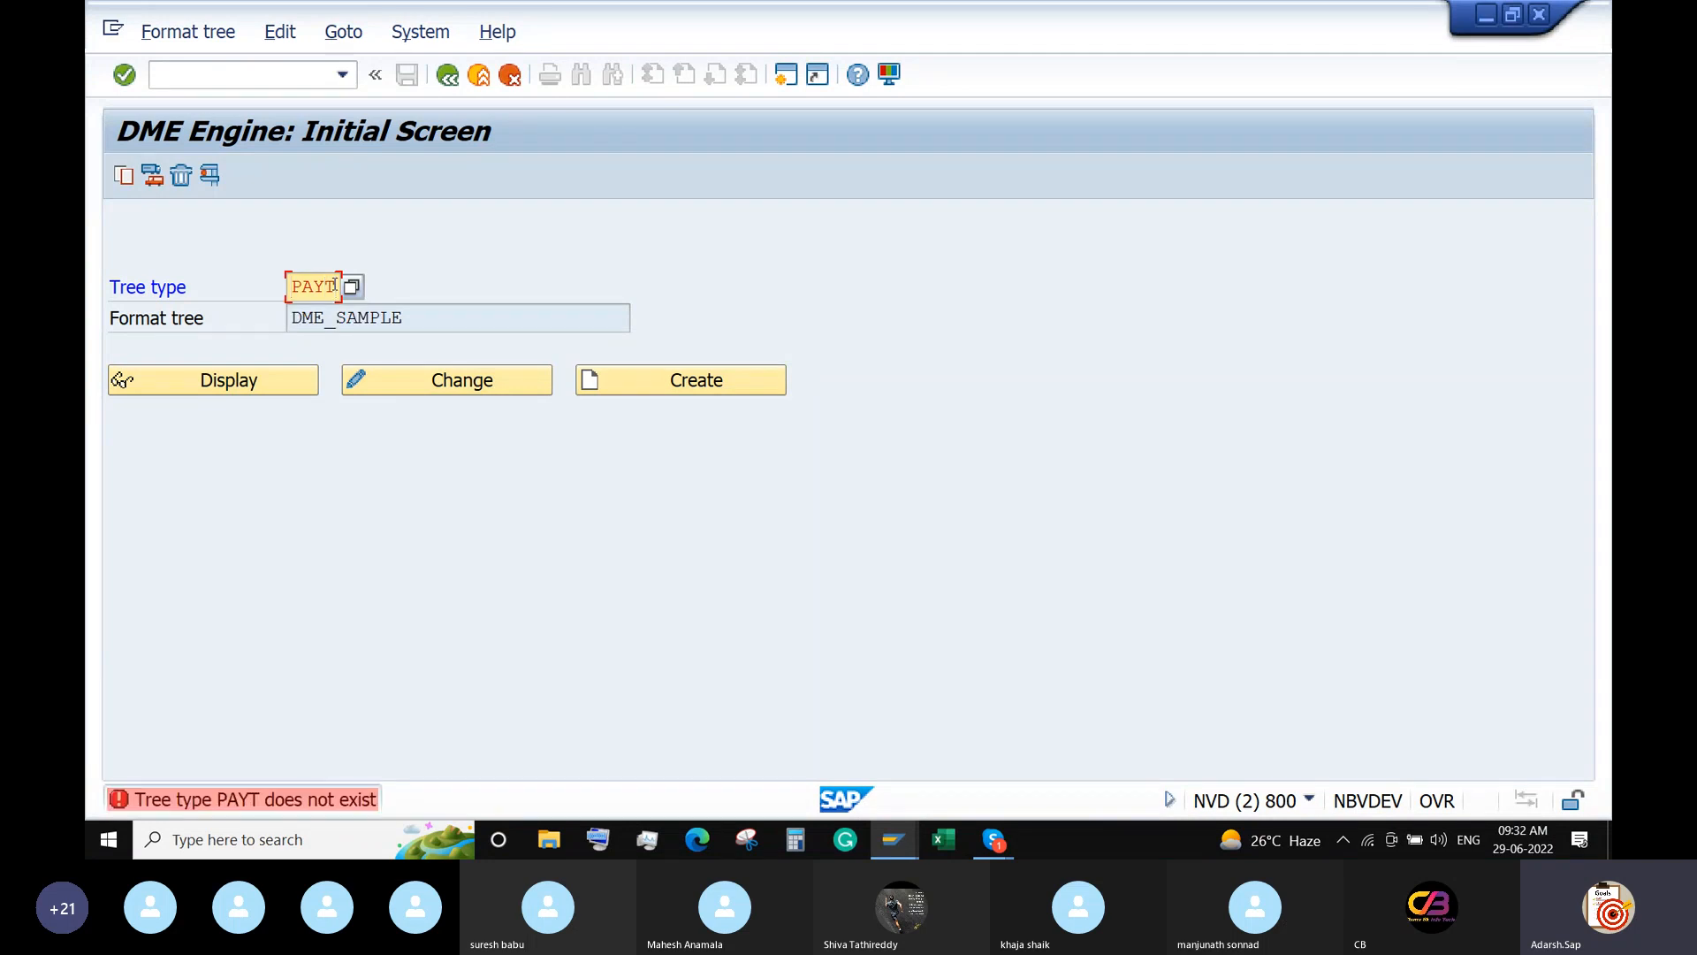
left_click(351, 286)
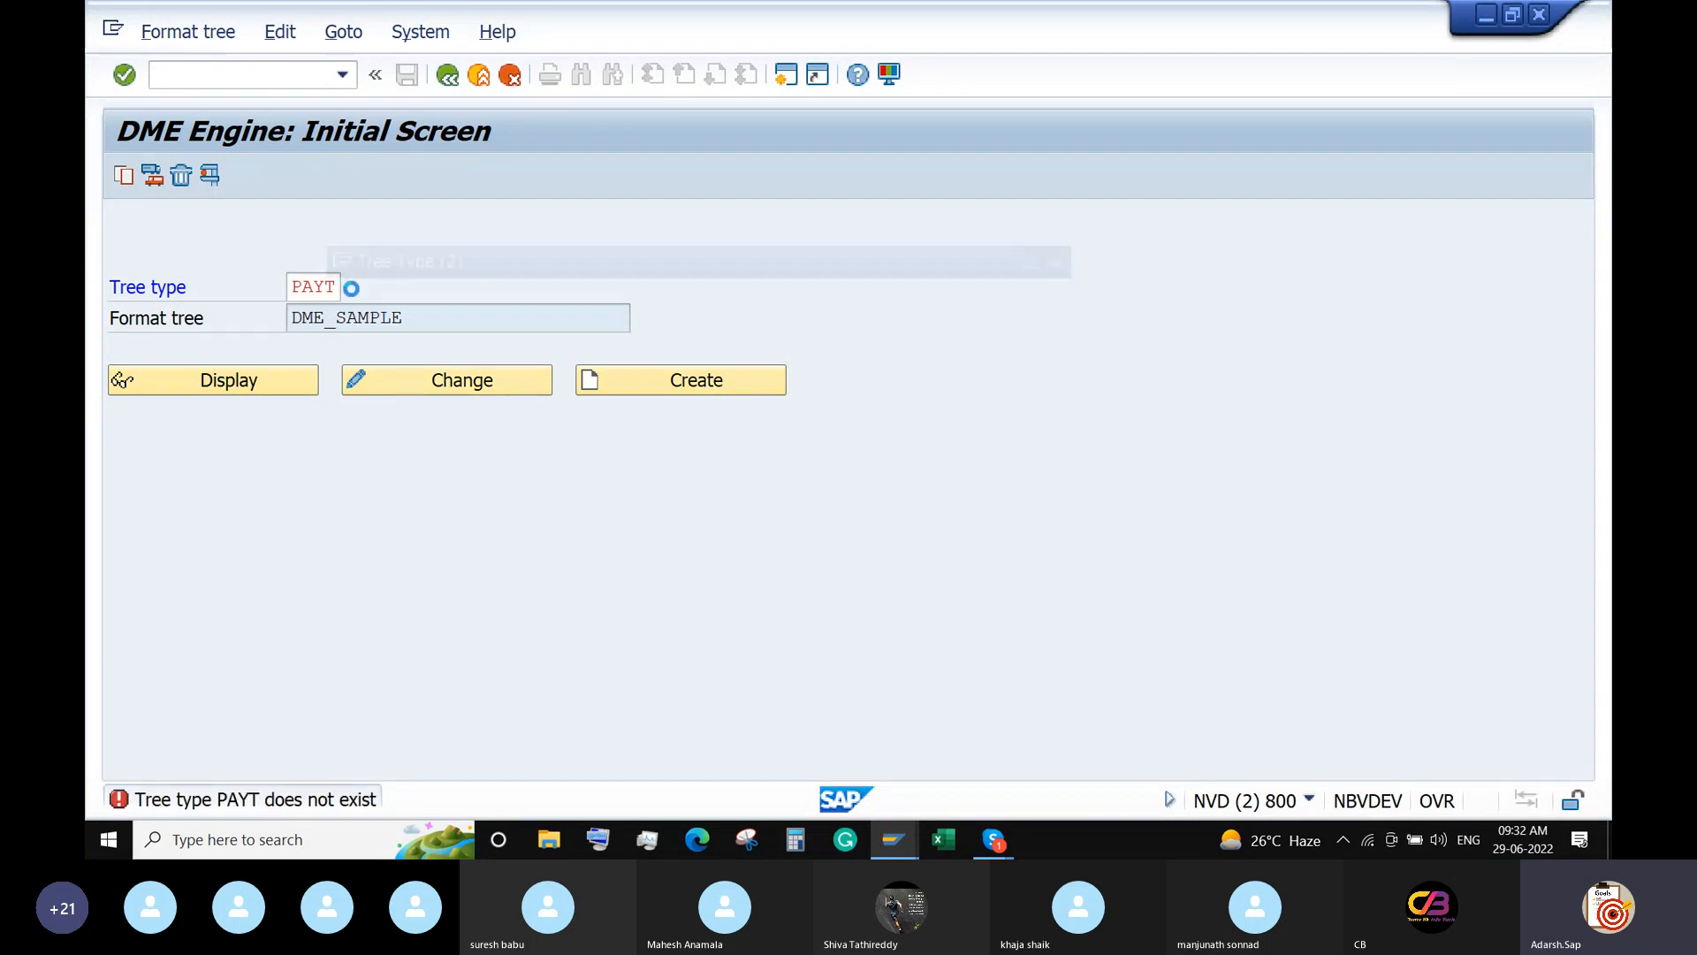
scroll(364, 570, "down", 3)
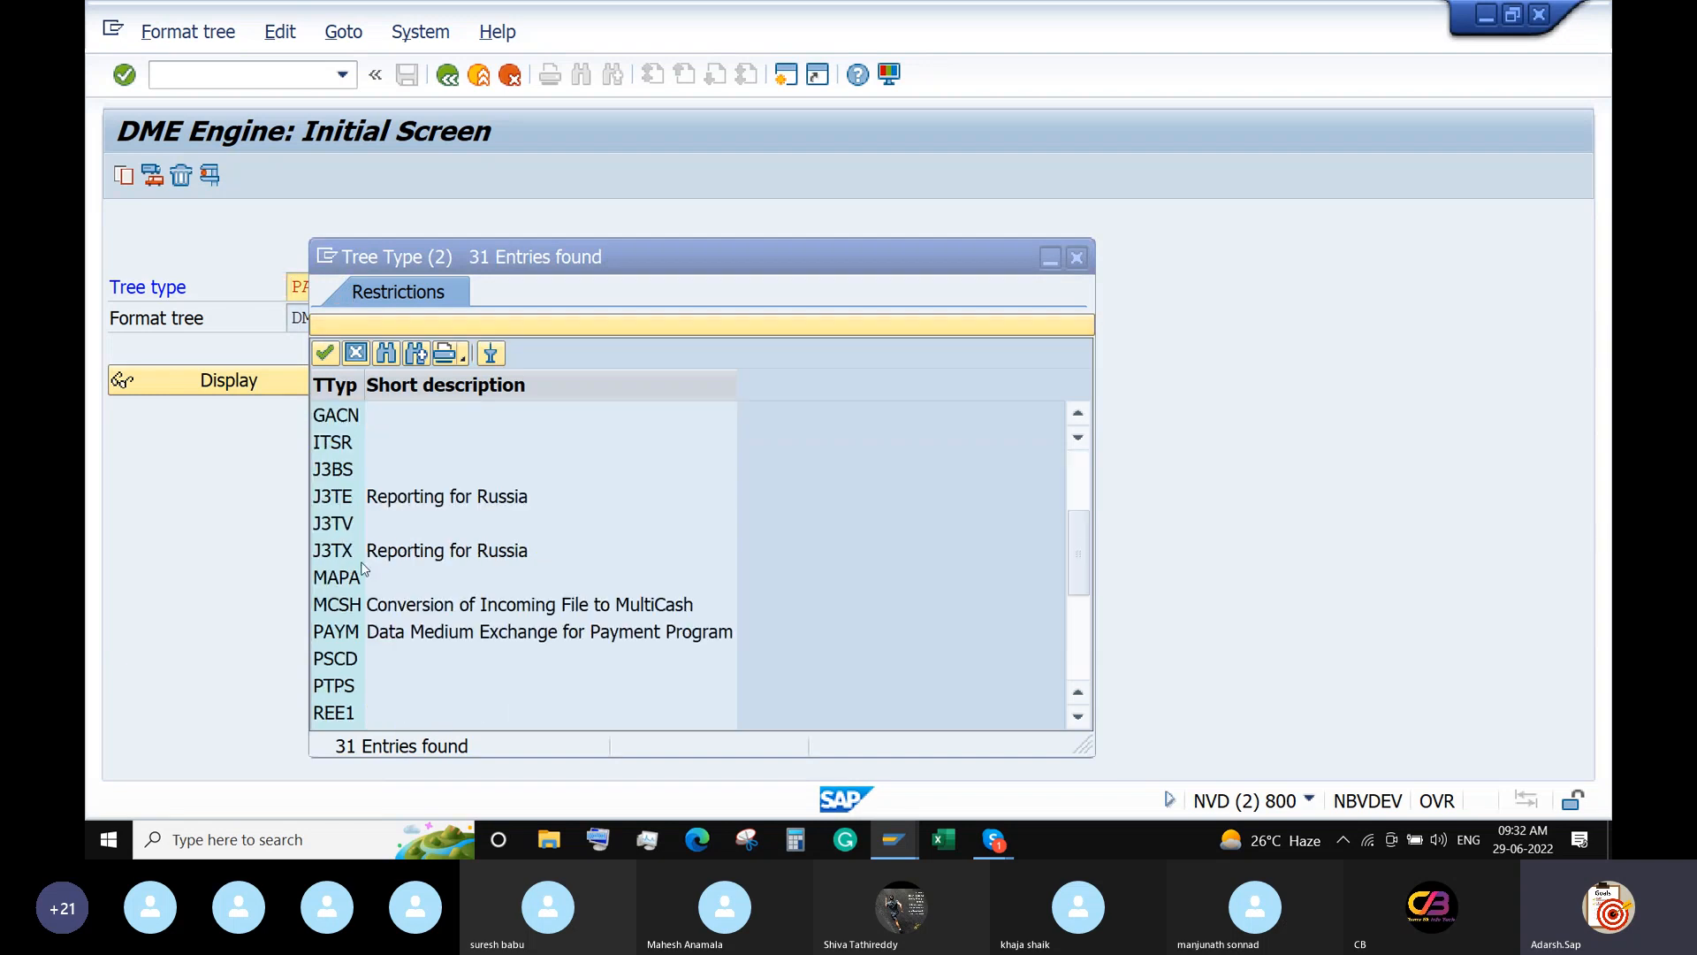
double_click(335, 633)
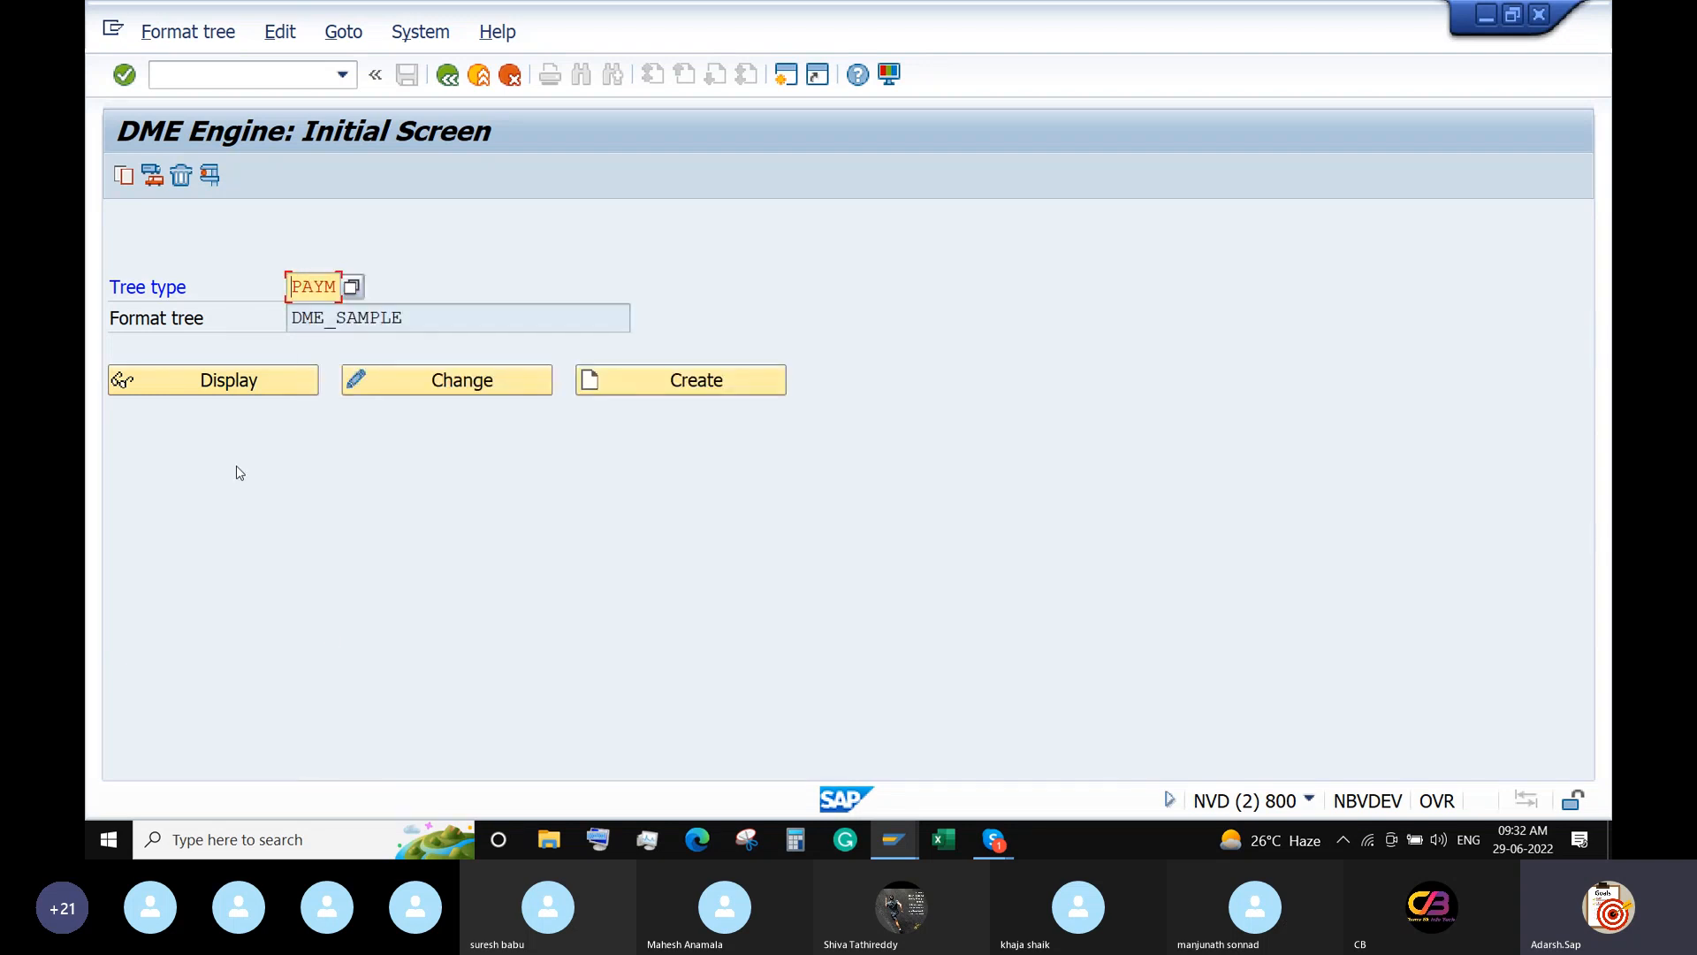
left_click(232, 382)
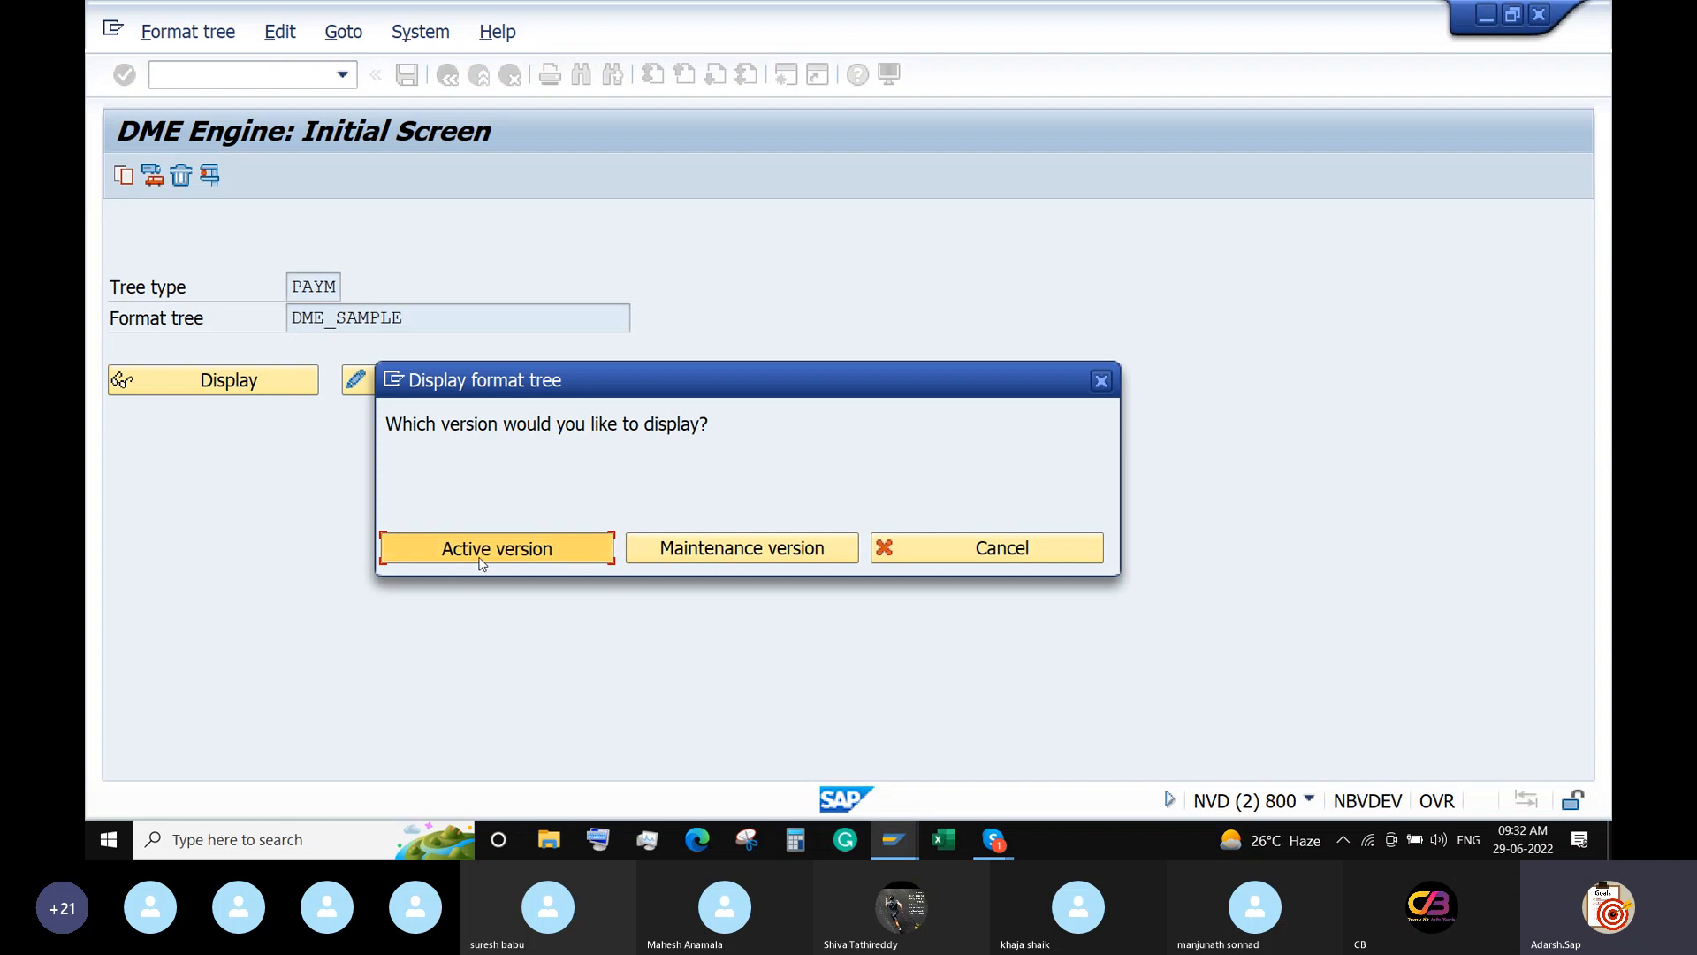
left_click(482, 553)
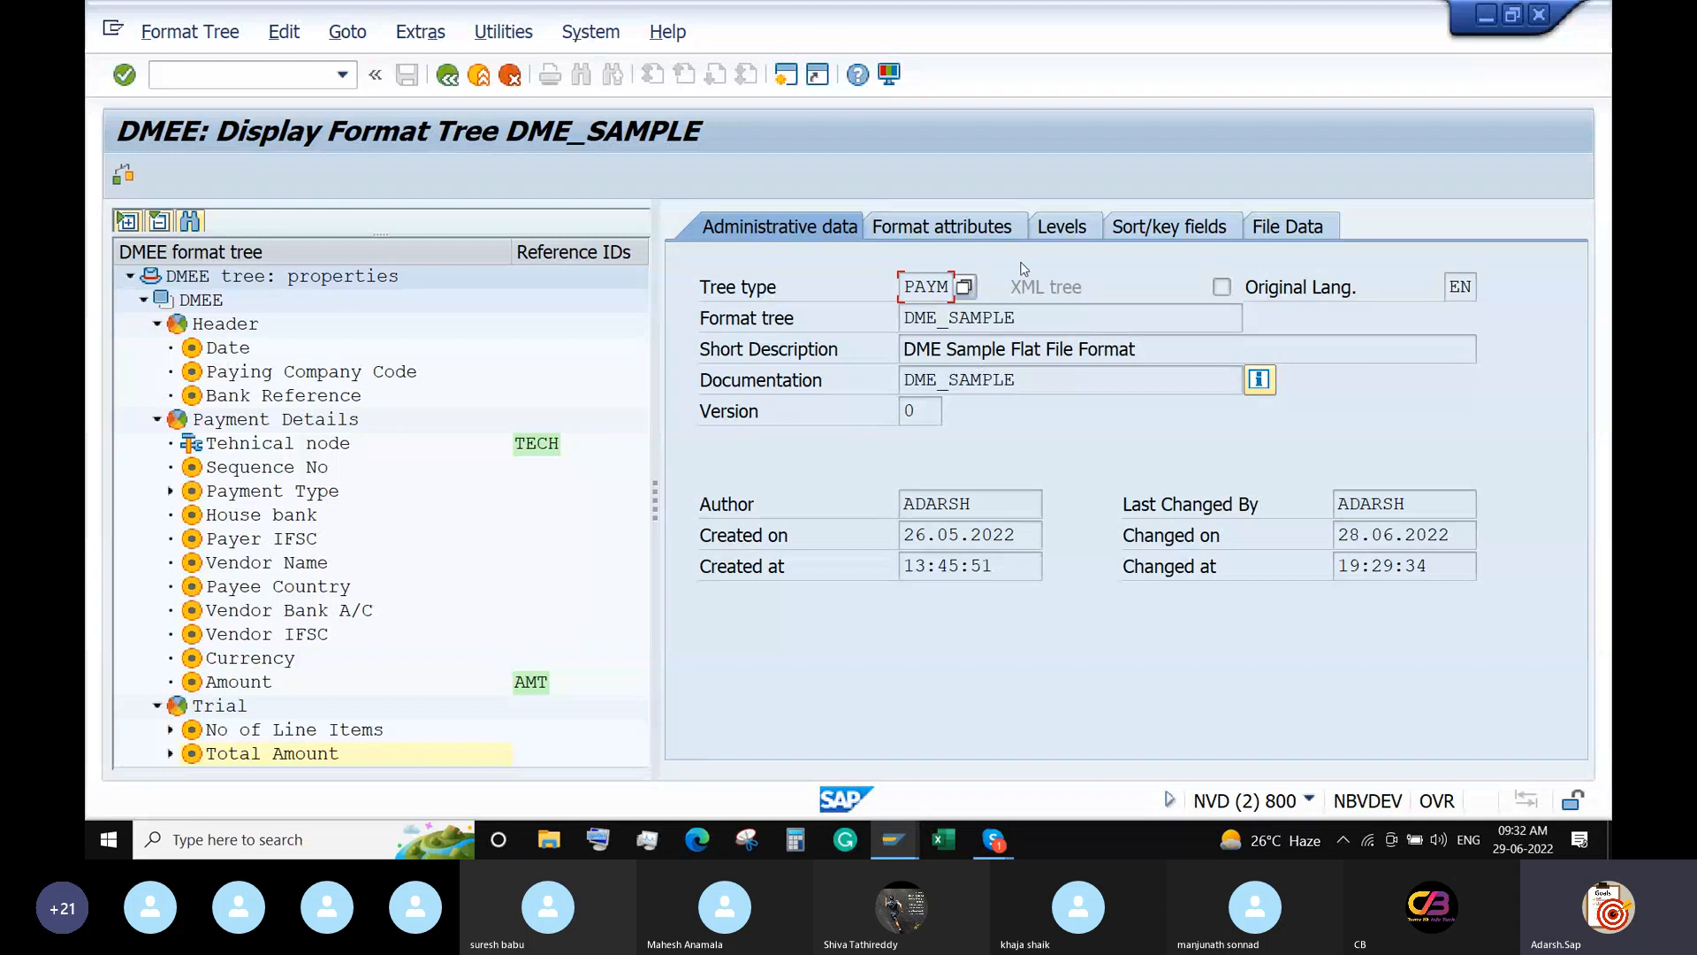
Inspect the Date and Paying Company Code nodes of DME_SAMPLE, then minimize the format tree.
left_click(228, 354)
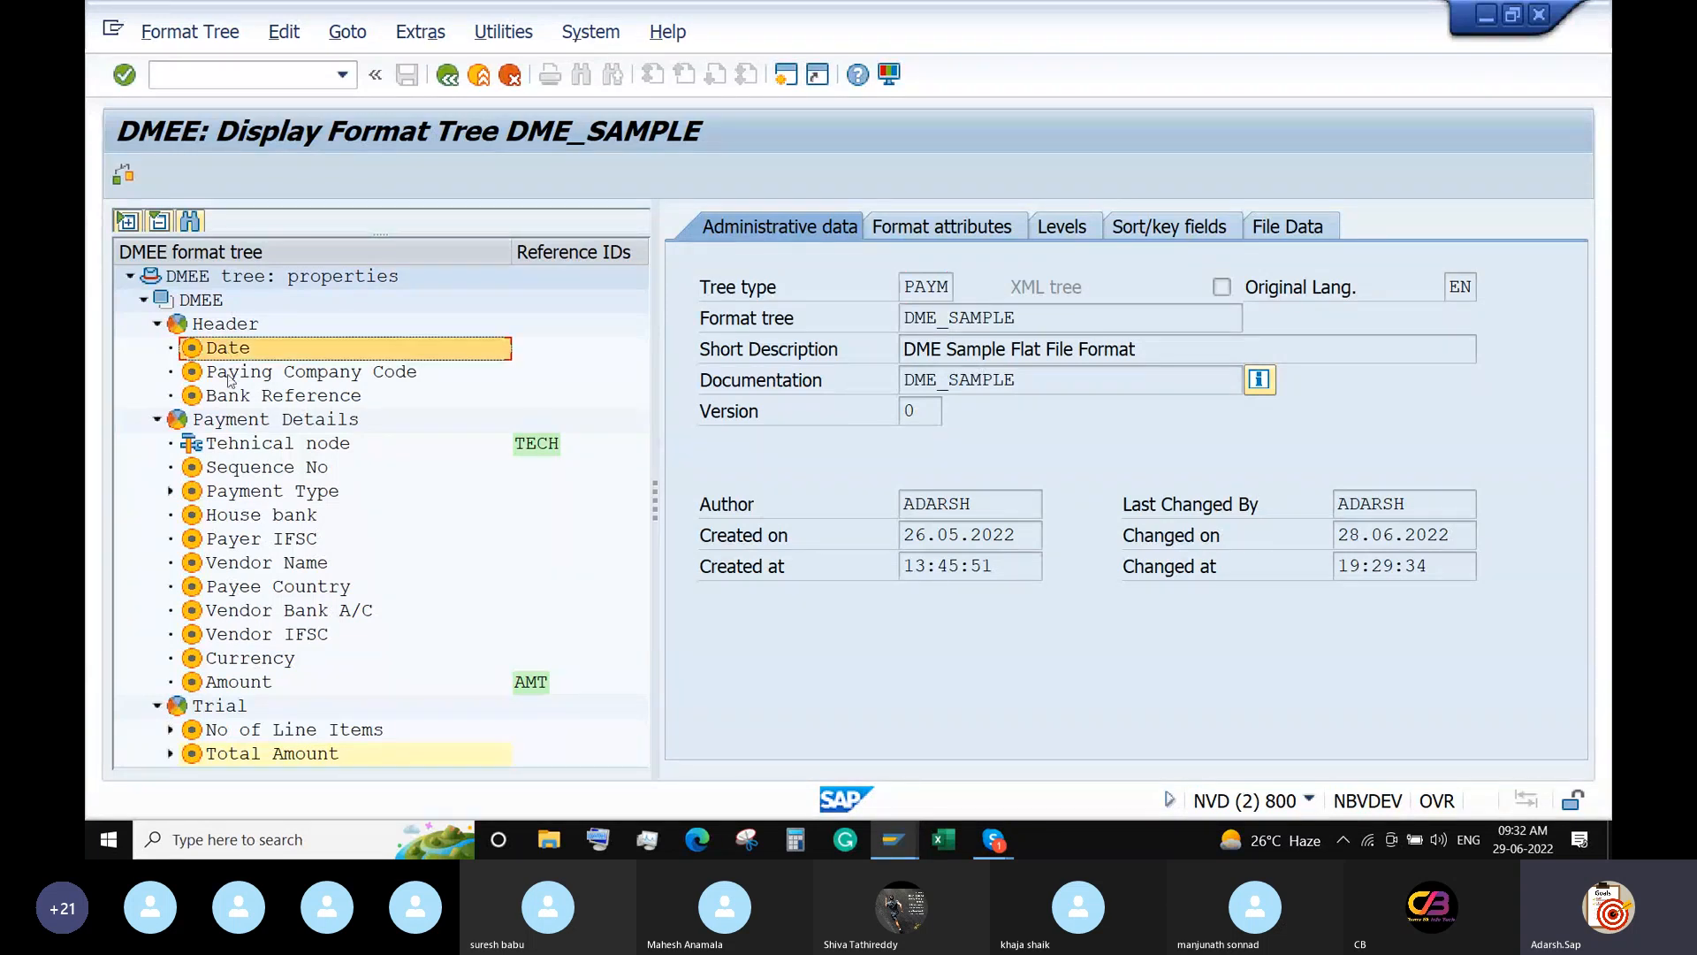
left_click(229, 378)
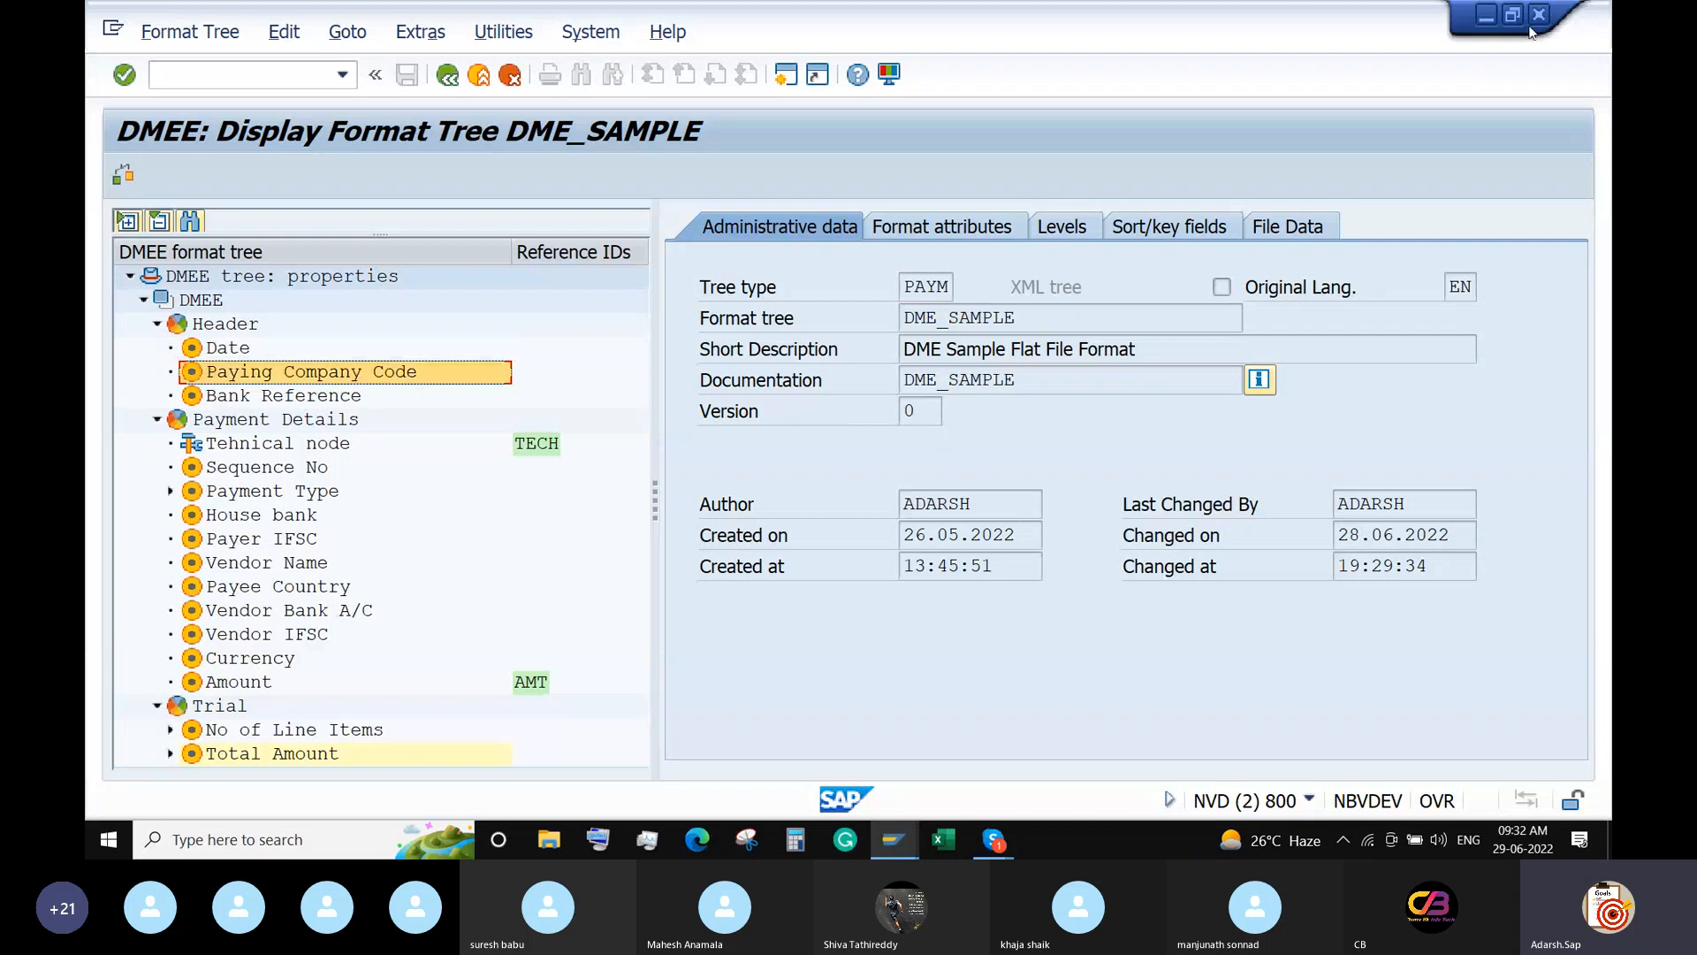
left_click(1487, 16)
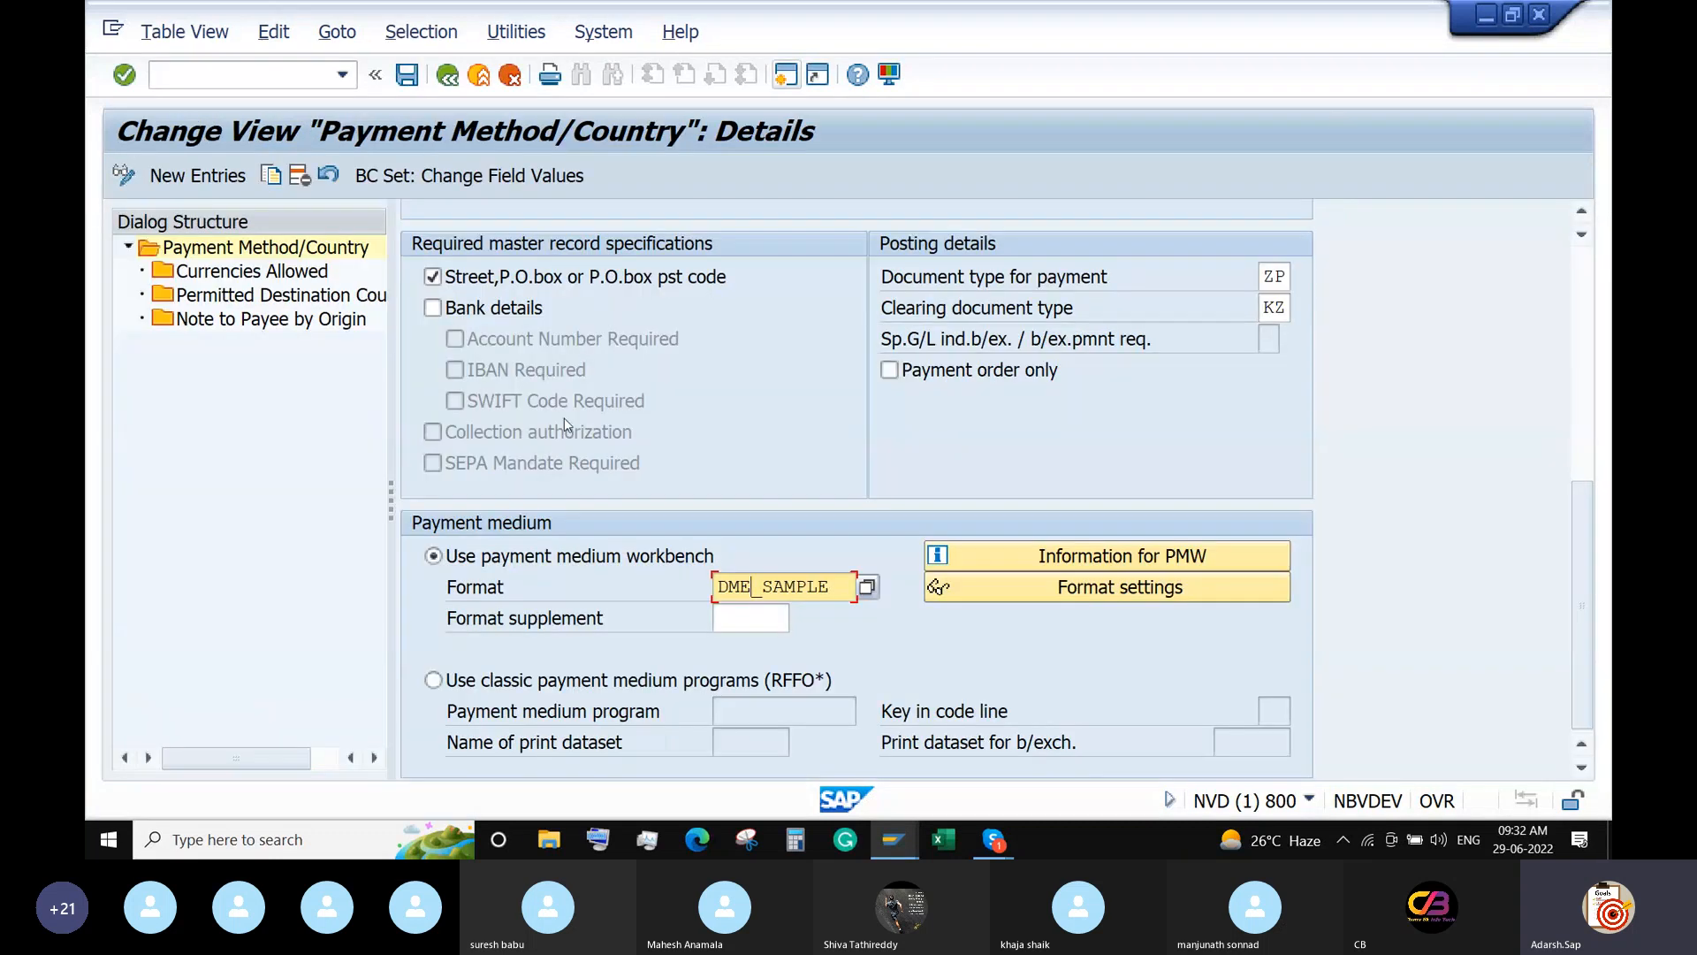
Save the payment method country settings under the customizing request.
left_click(433, 307)
left_click(407, 76)
key("Return")
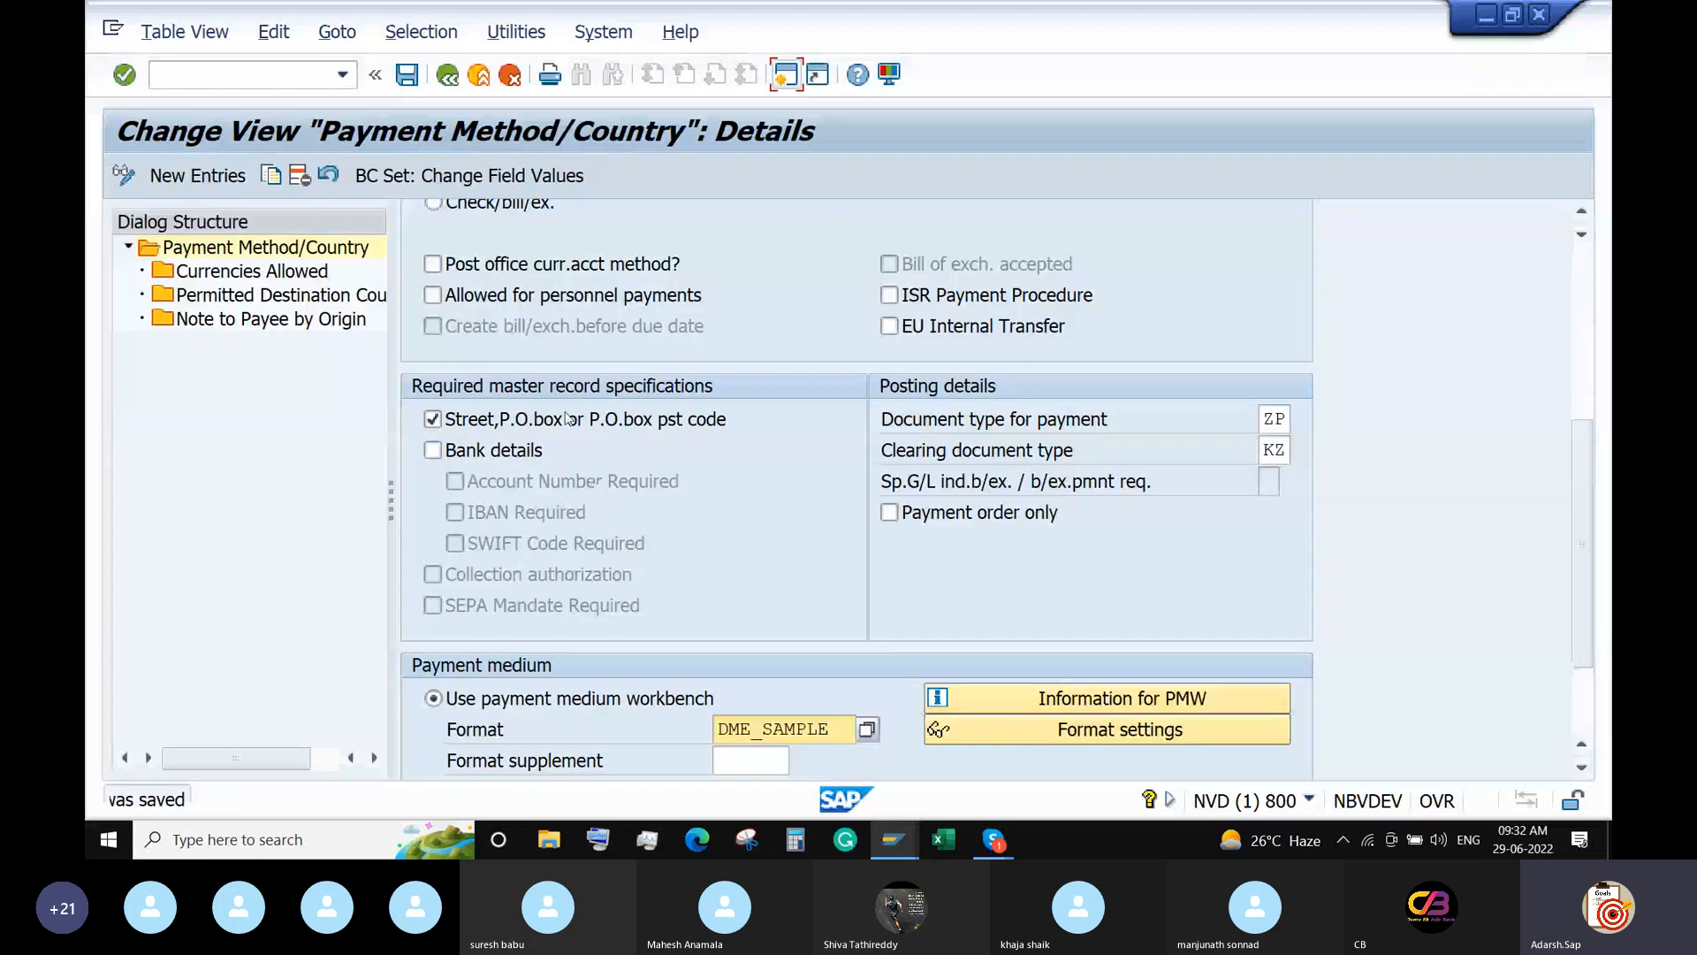
Back out past the India IMPS Transfer method and open payment methods in company code.
left_click(447, 75)
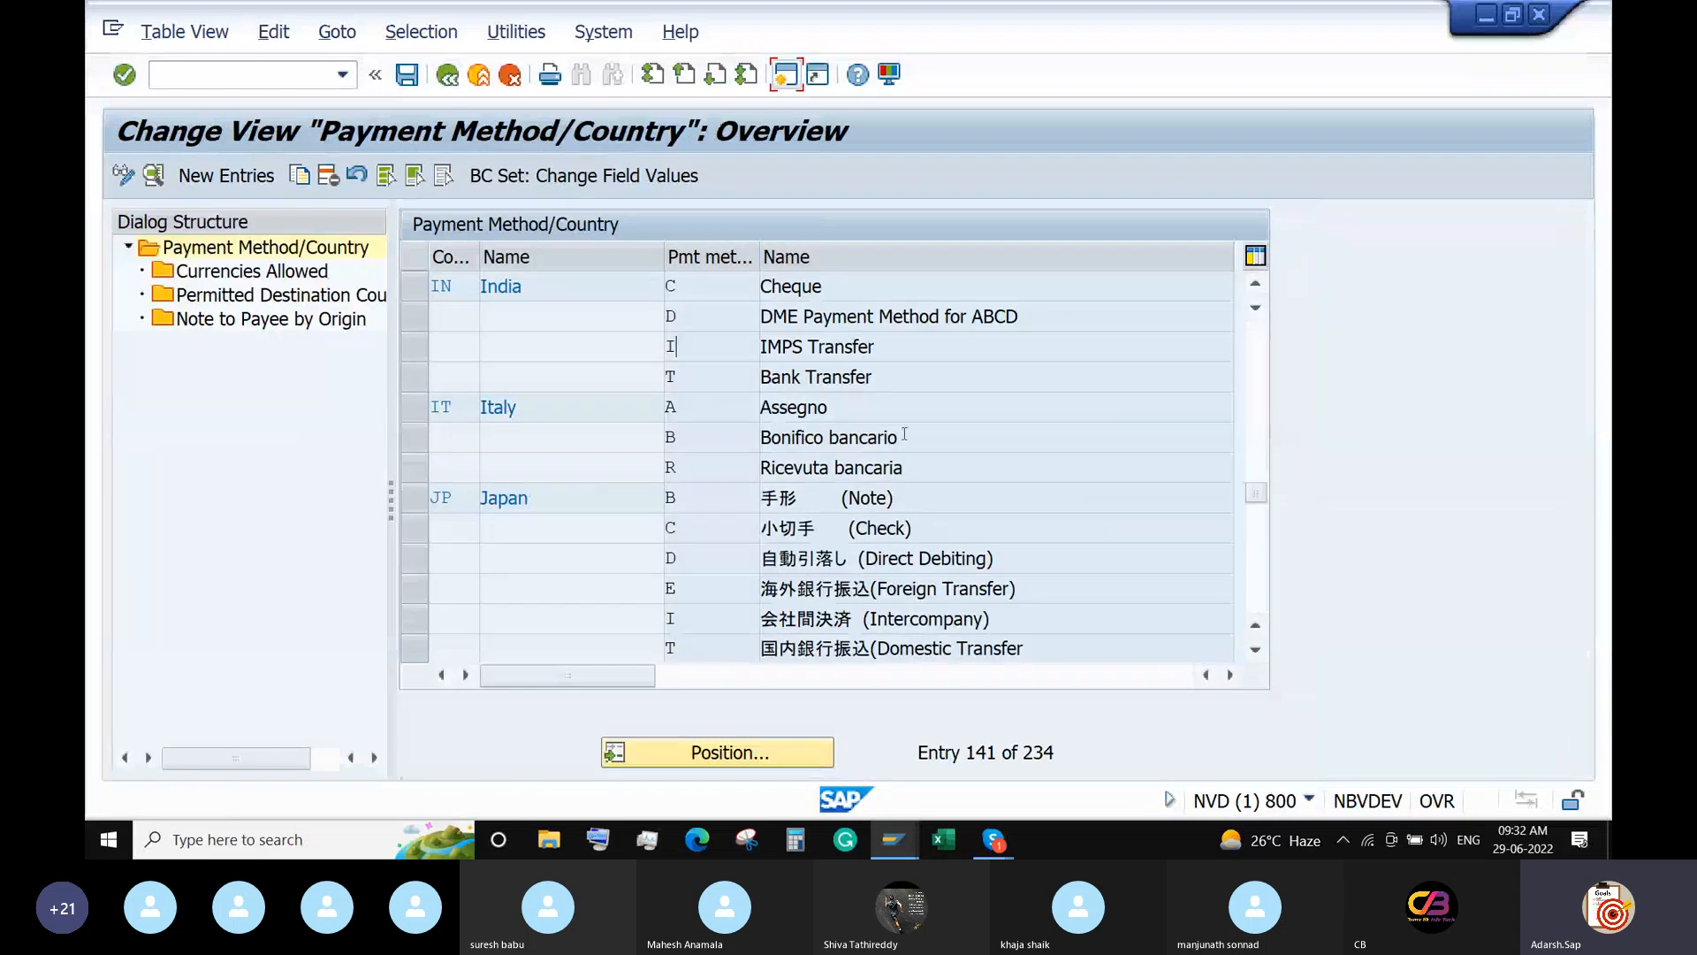
left_click_drag(881, 343, 726, 354)
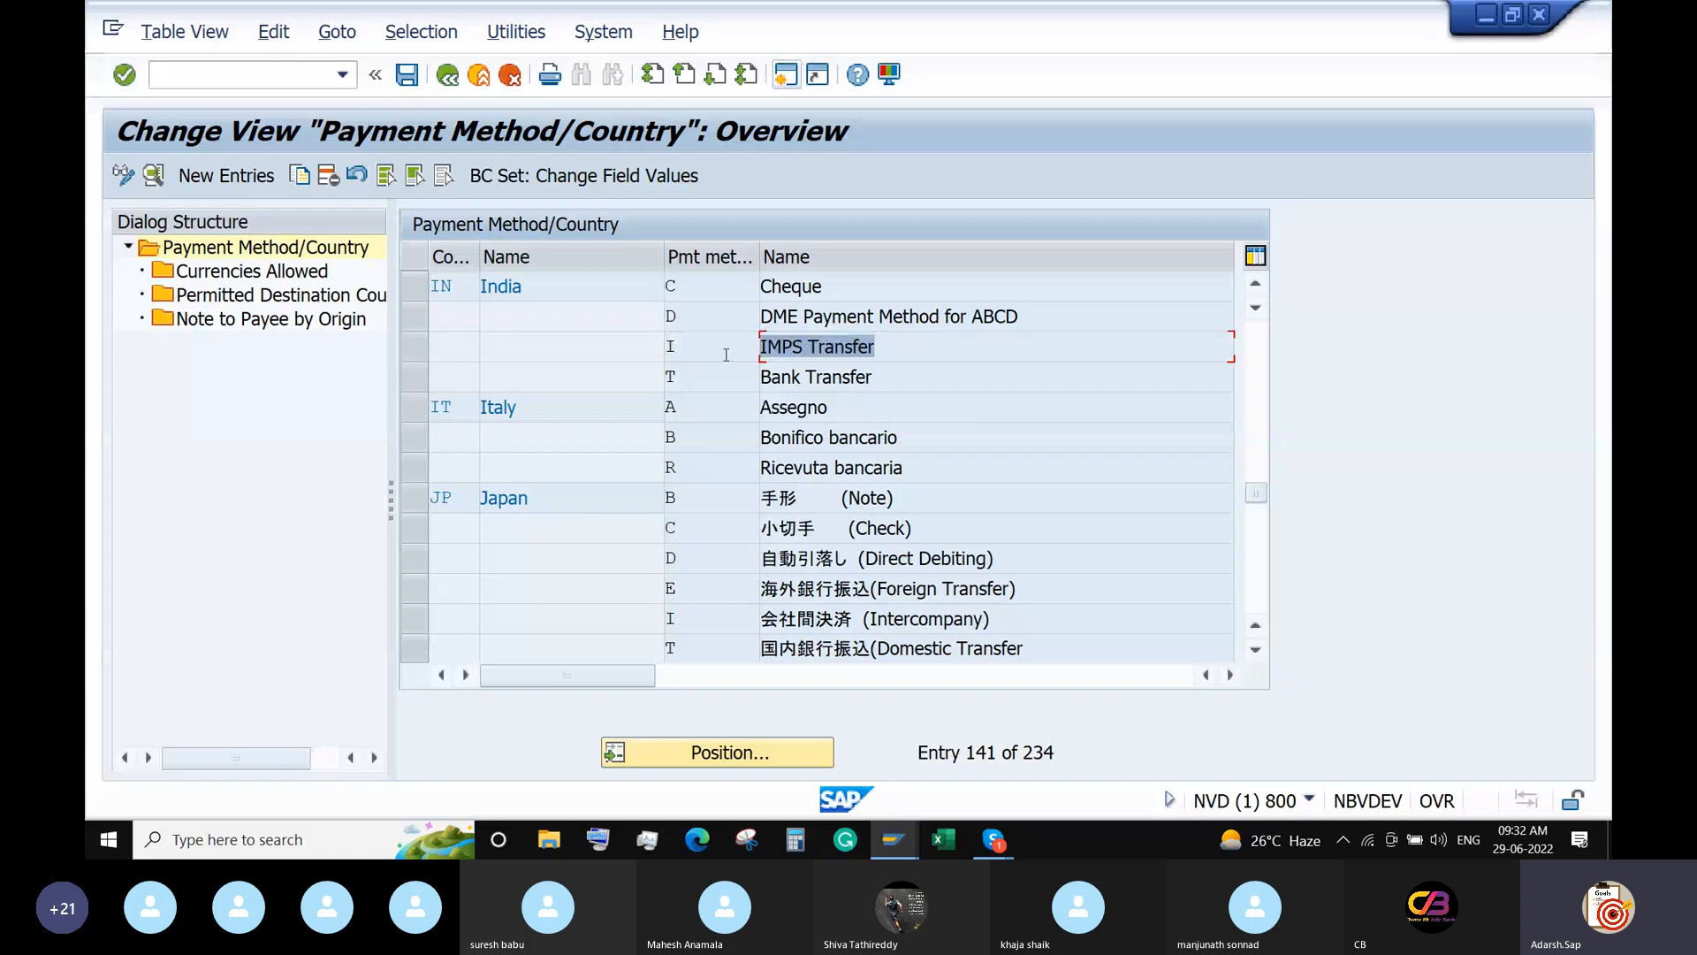
left_click(447, 75)
left_click(320, 440)
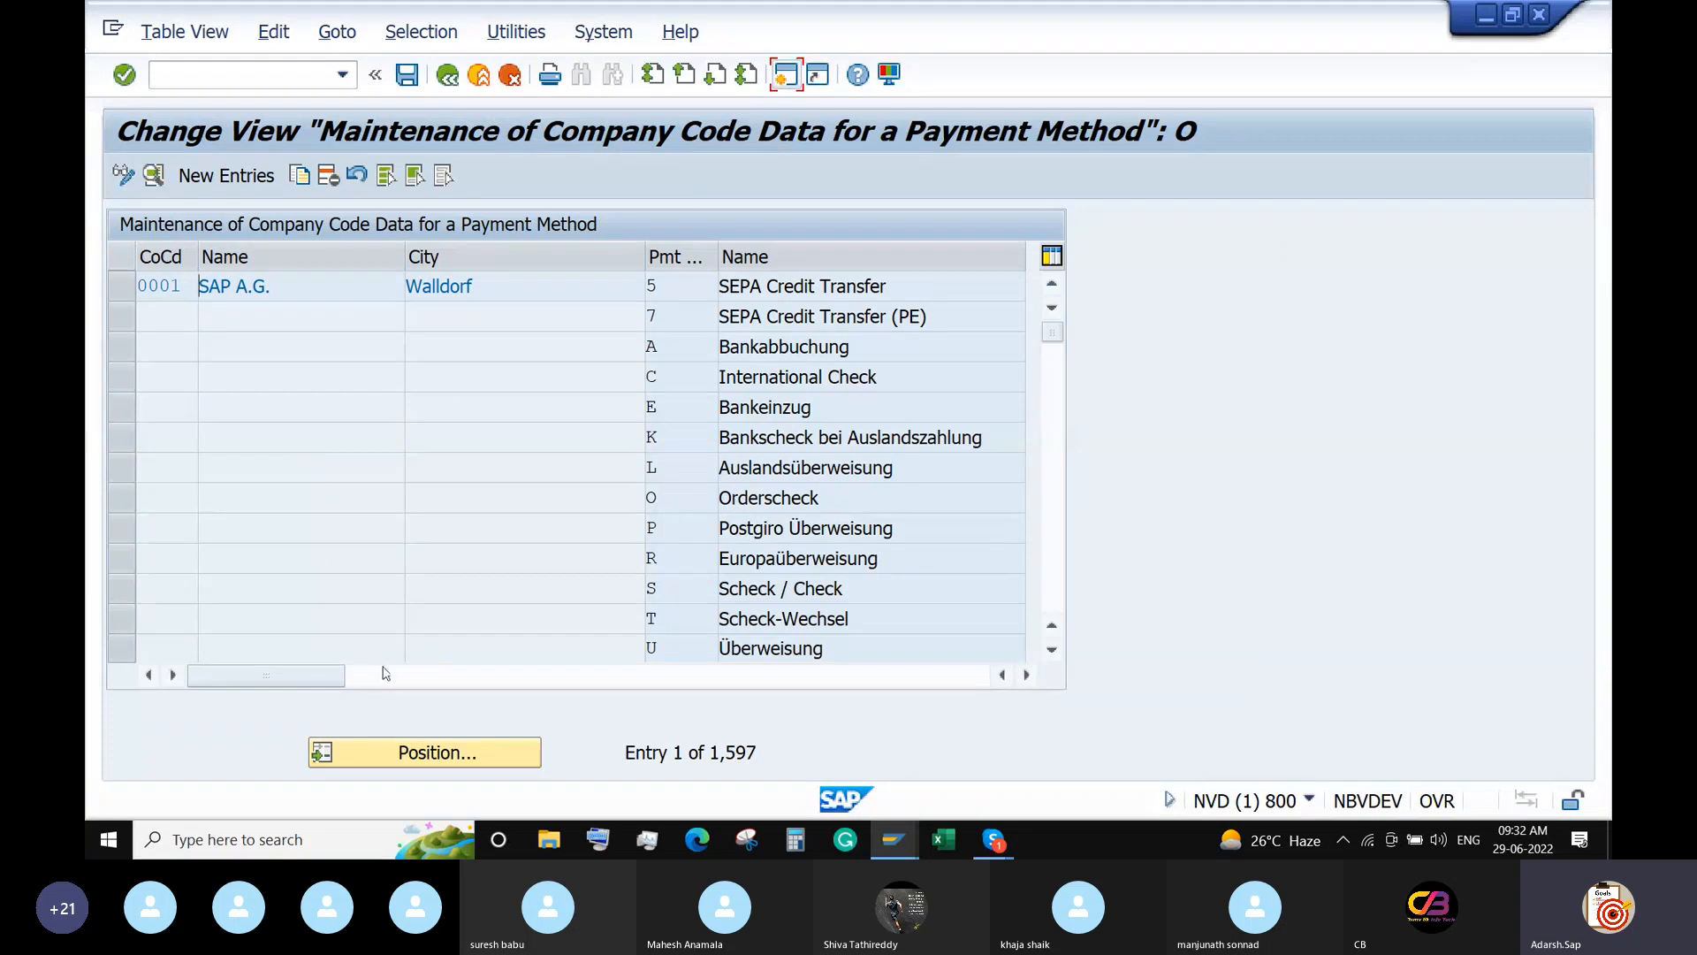
Add a new company code 6688 entry using payment method I (IMPS Transfer).
left_click(228, 186)
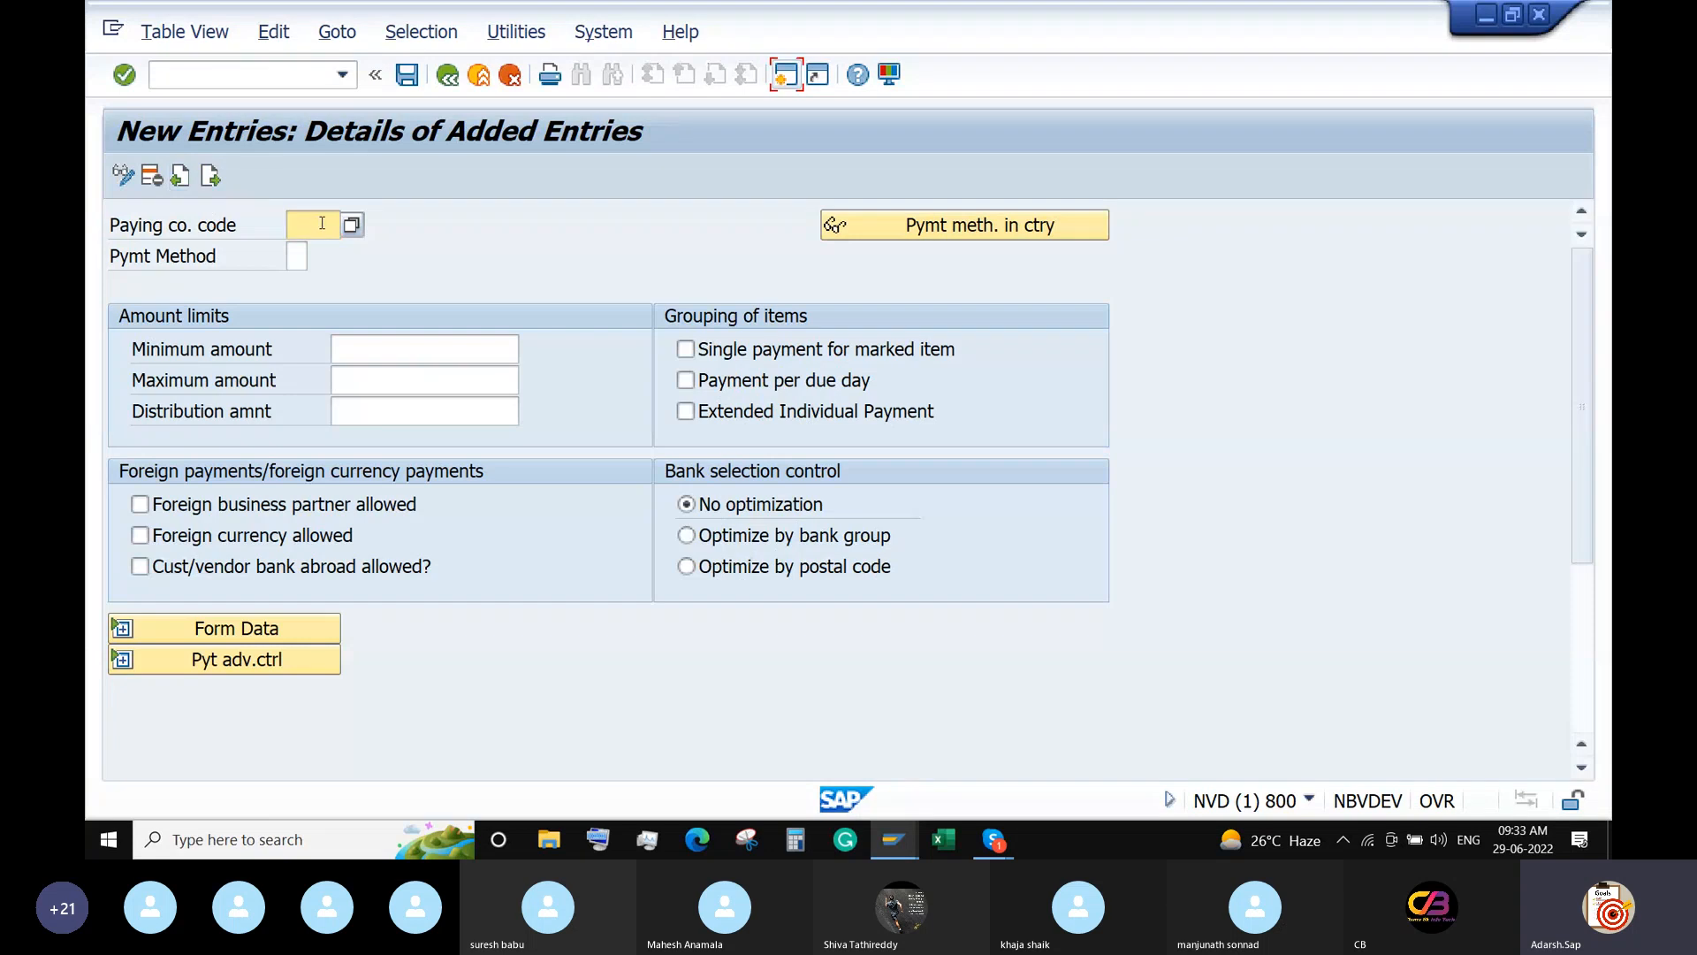
type("6688")
left_click(303, 254)
left_click(319, 256)
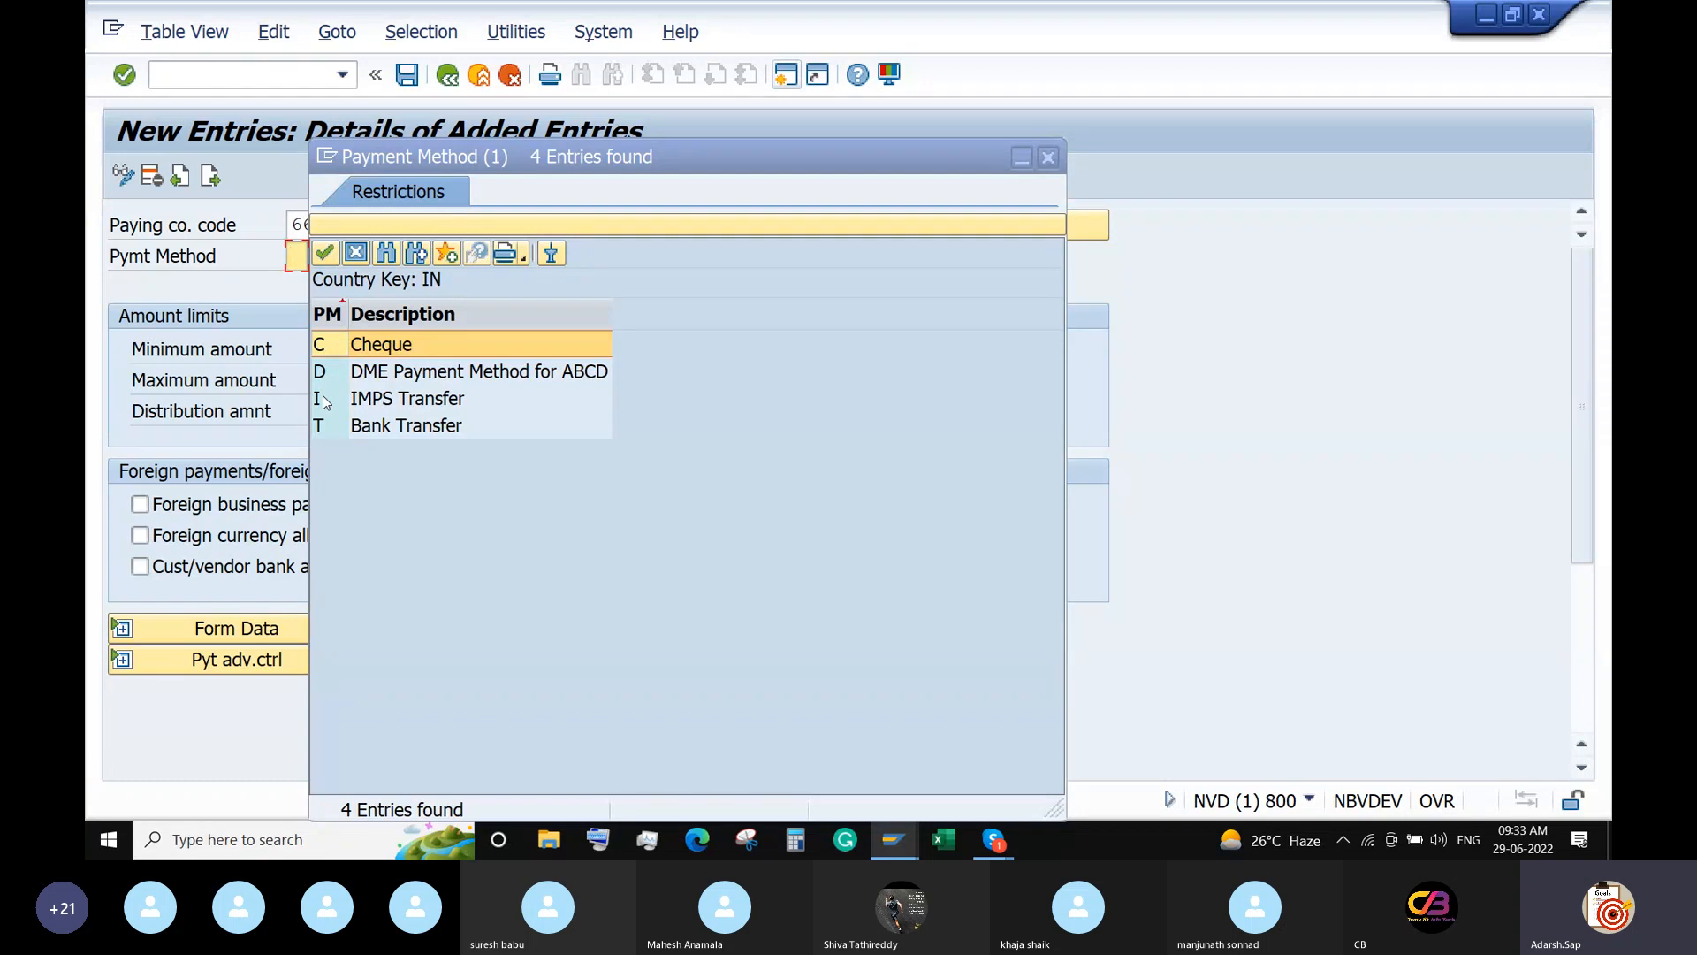
left_click_drag(692, 165, 1029, 42)
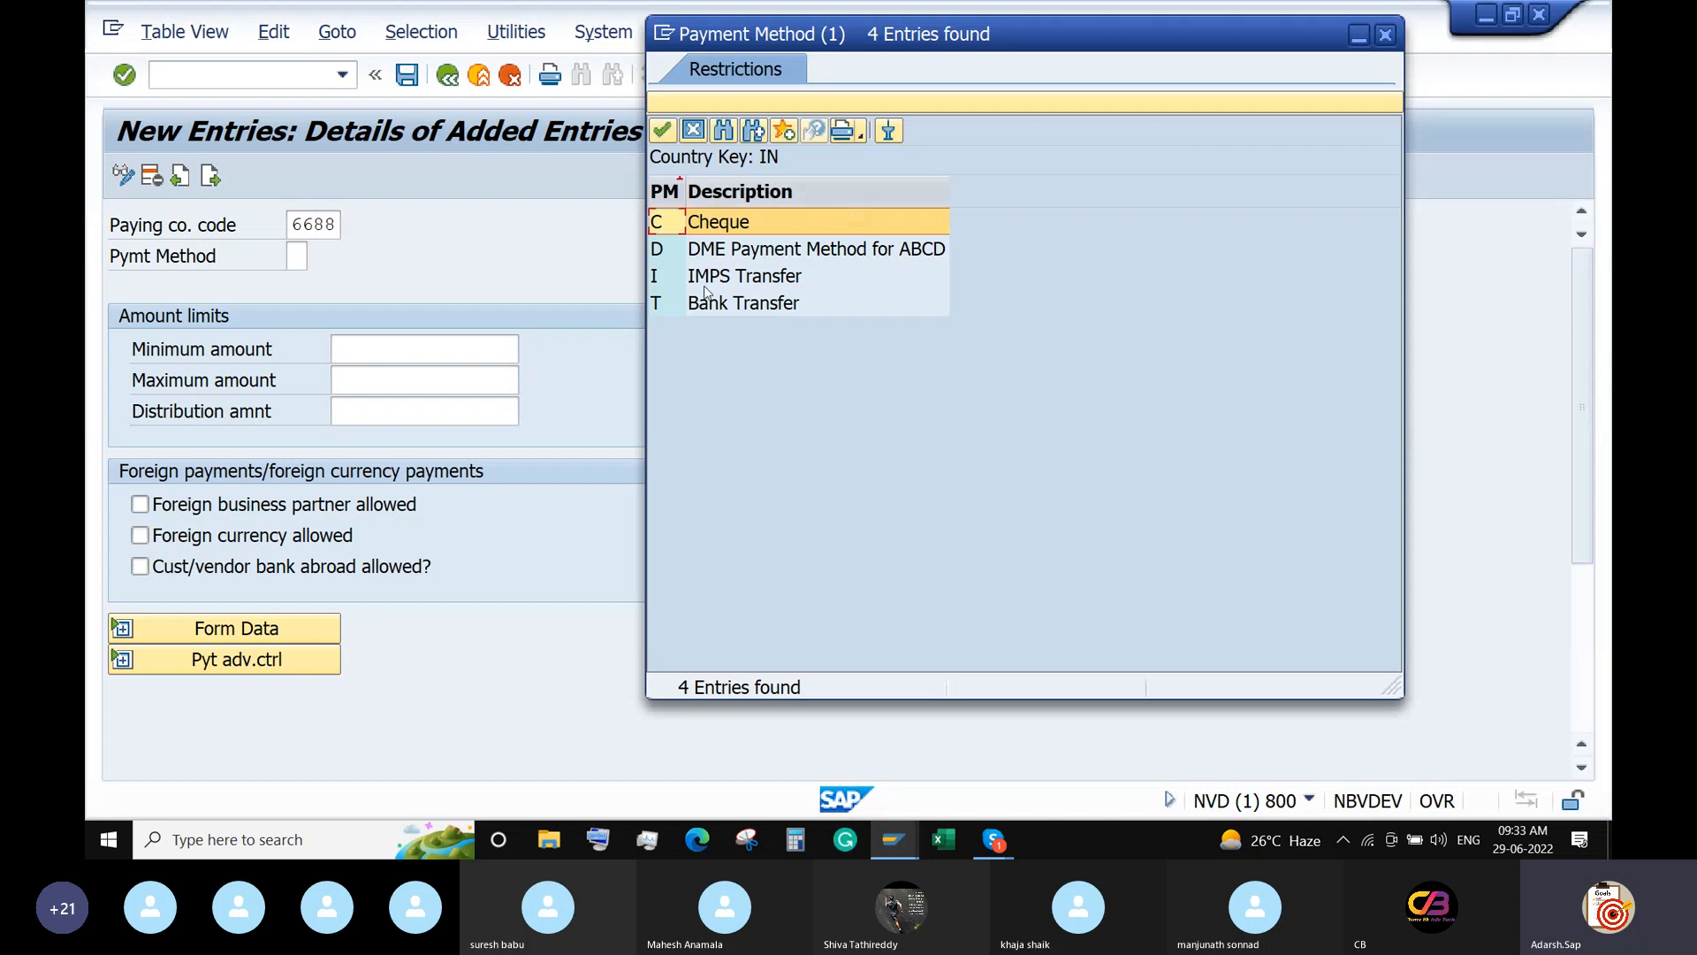
left_click(733, 279)
double_click(733, 279)
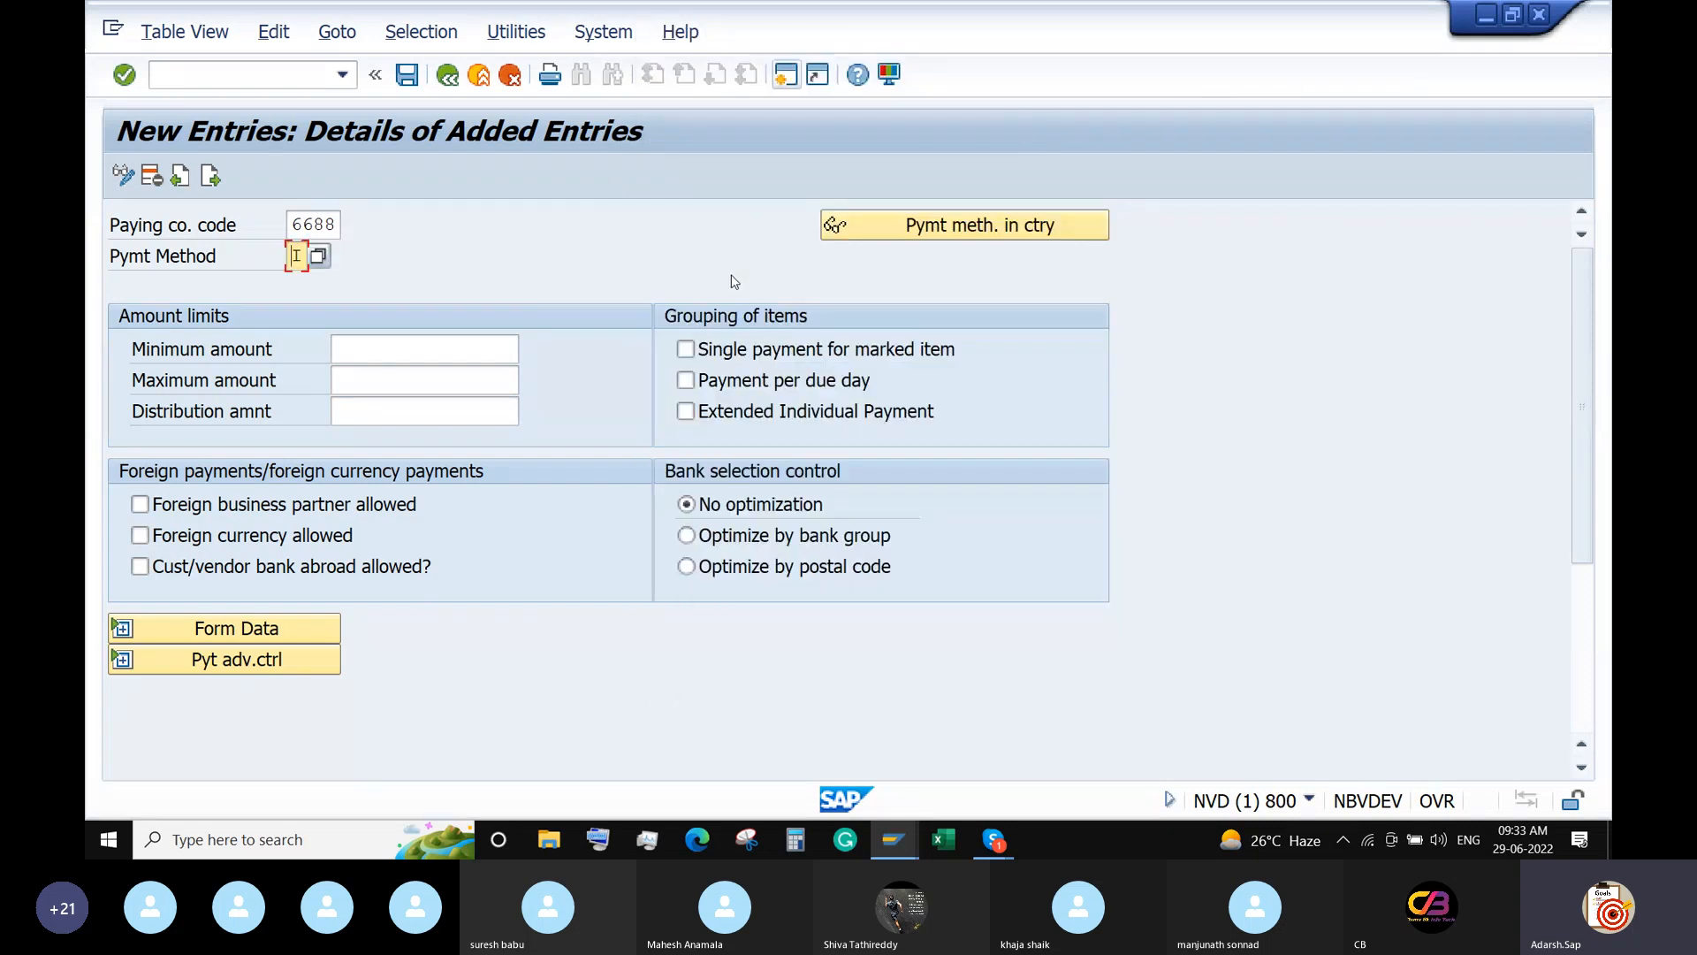
Set amount limits 100 to 99,999,999 INR and allow foreign partners, currency and banks abroad.
left_click(369, 355)
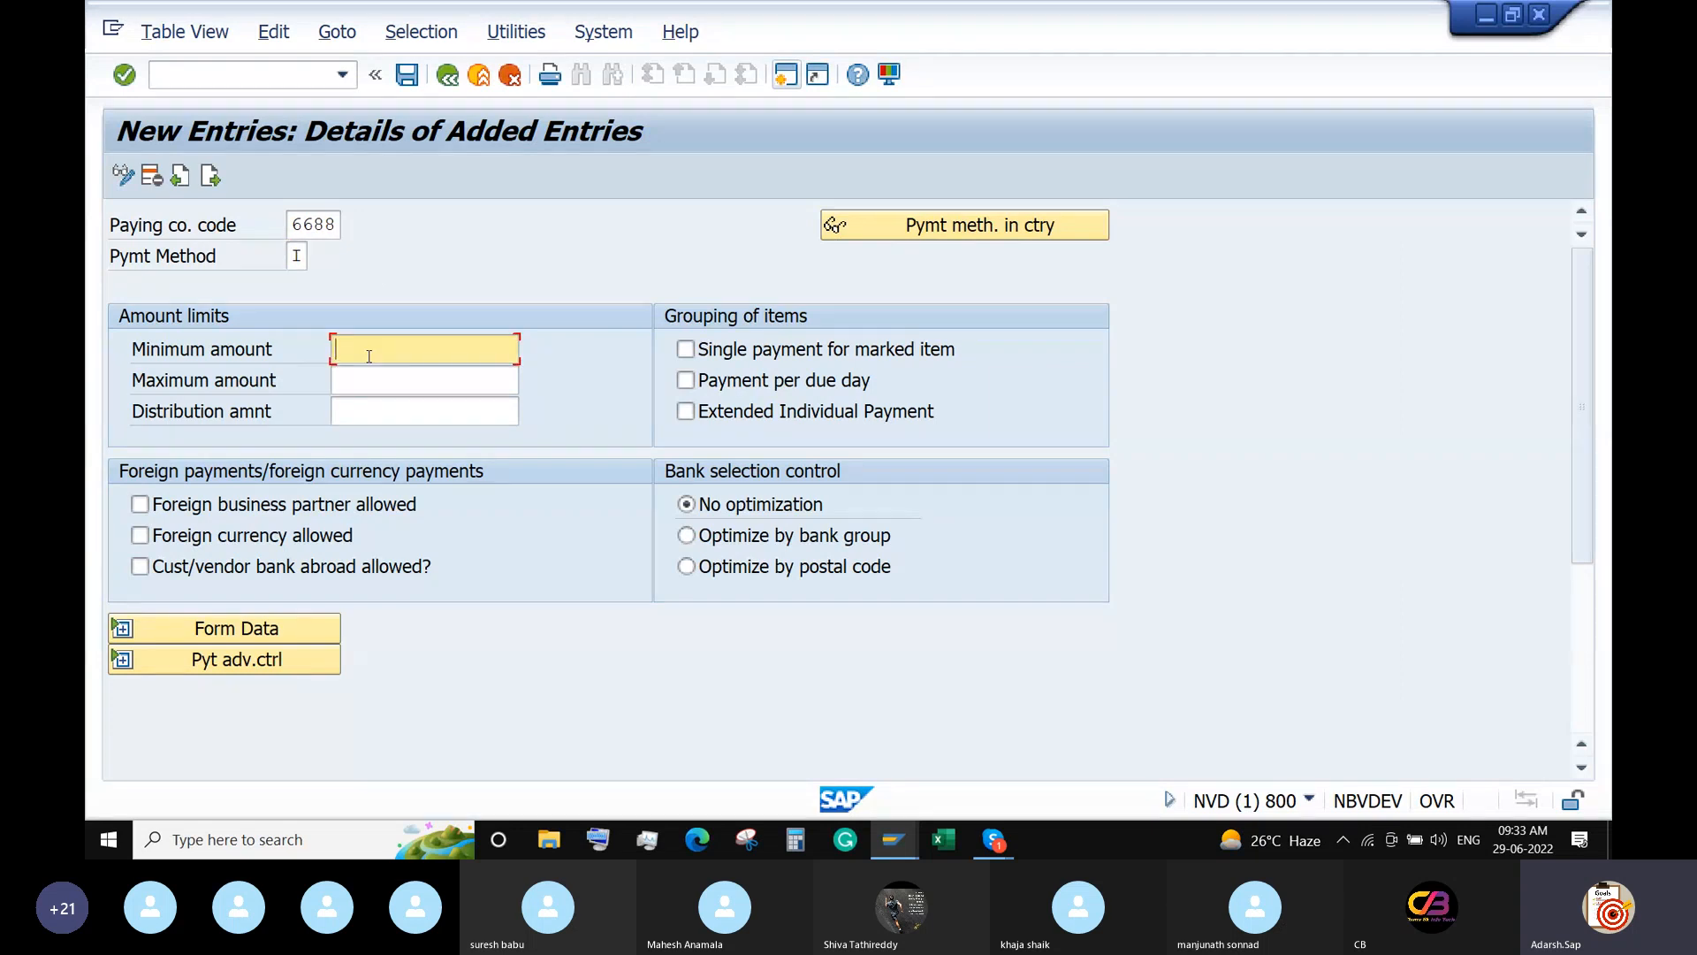
type("100")
key("Tab")
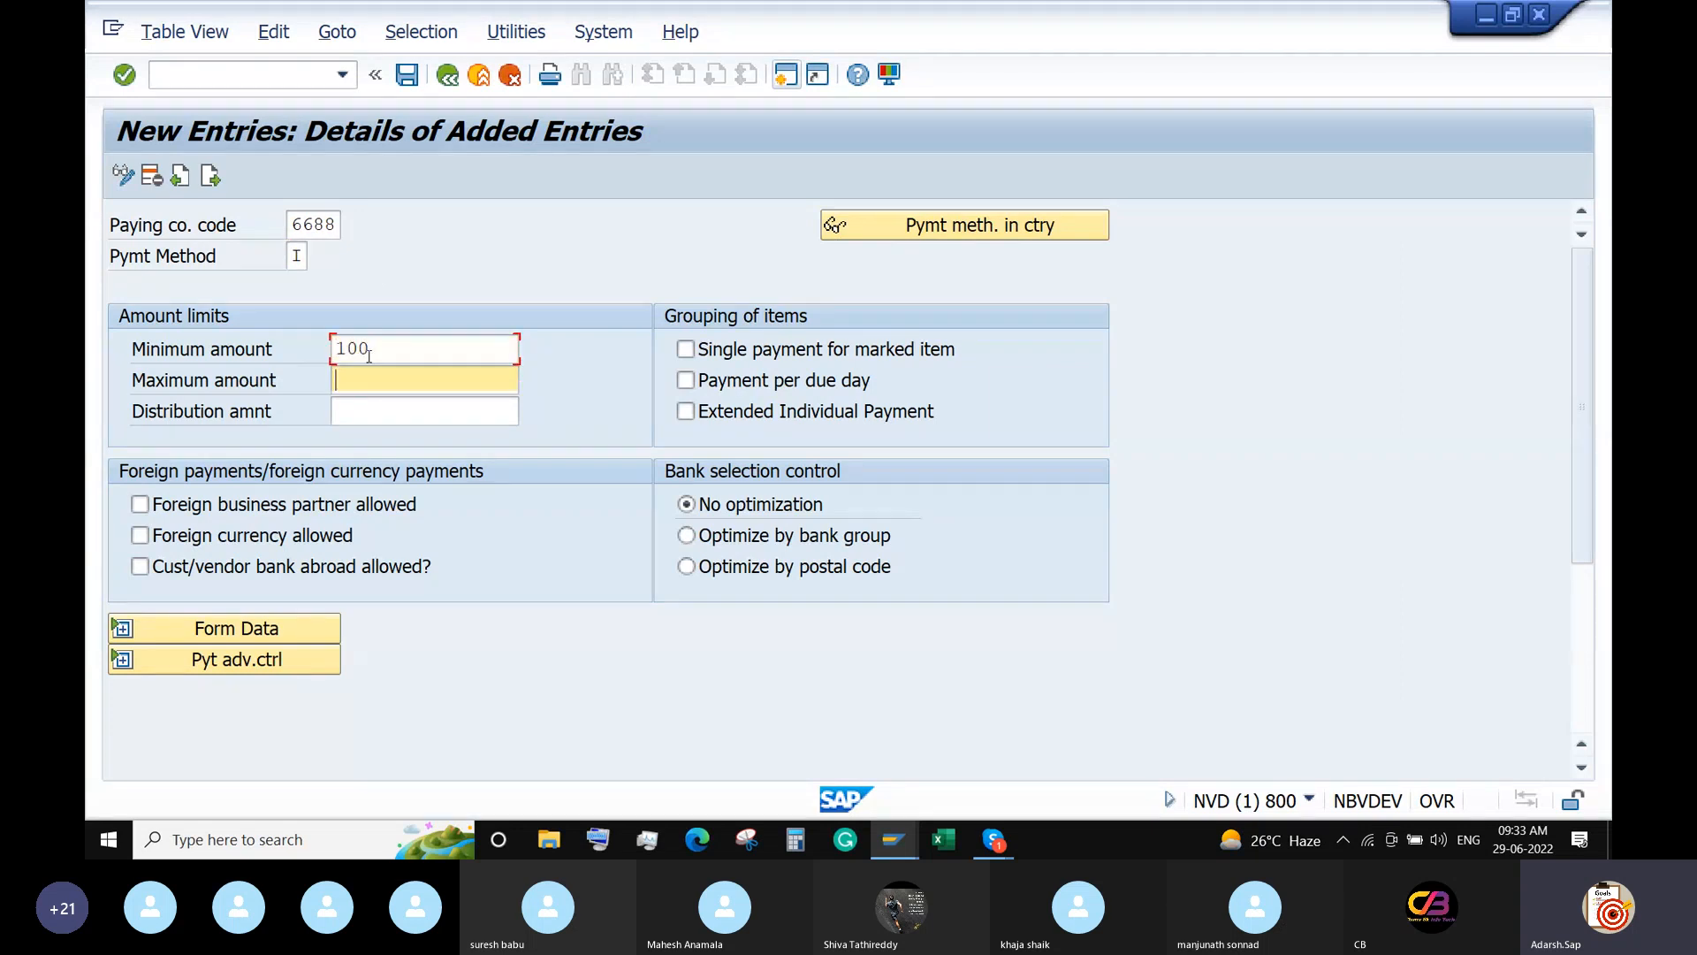
type("99999999")
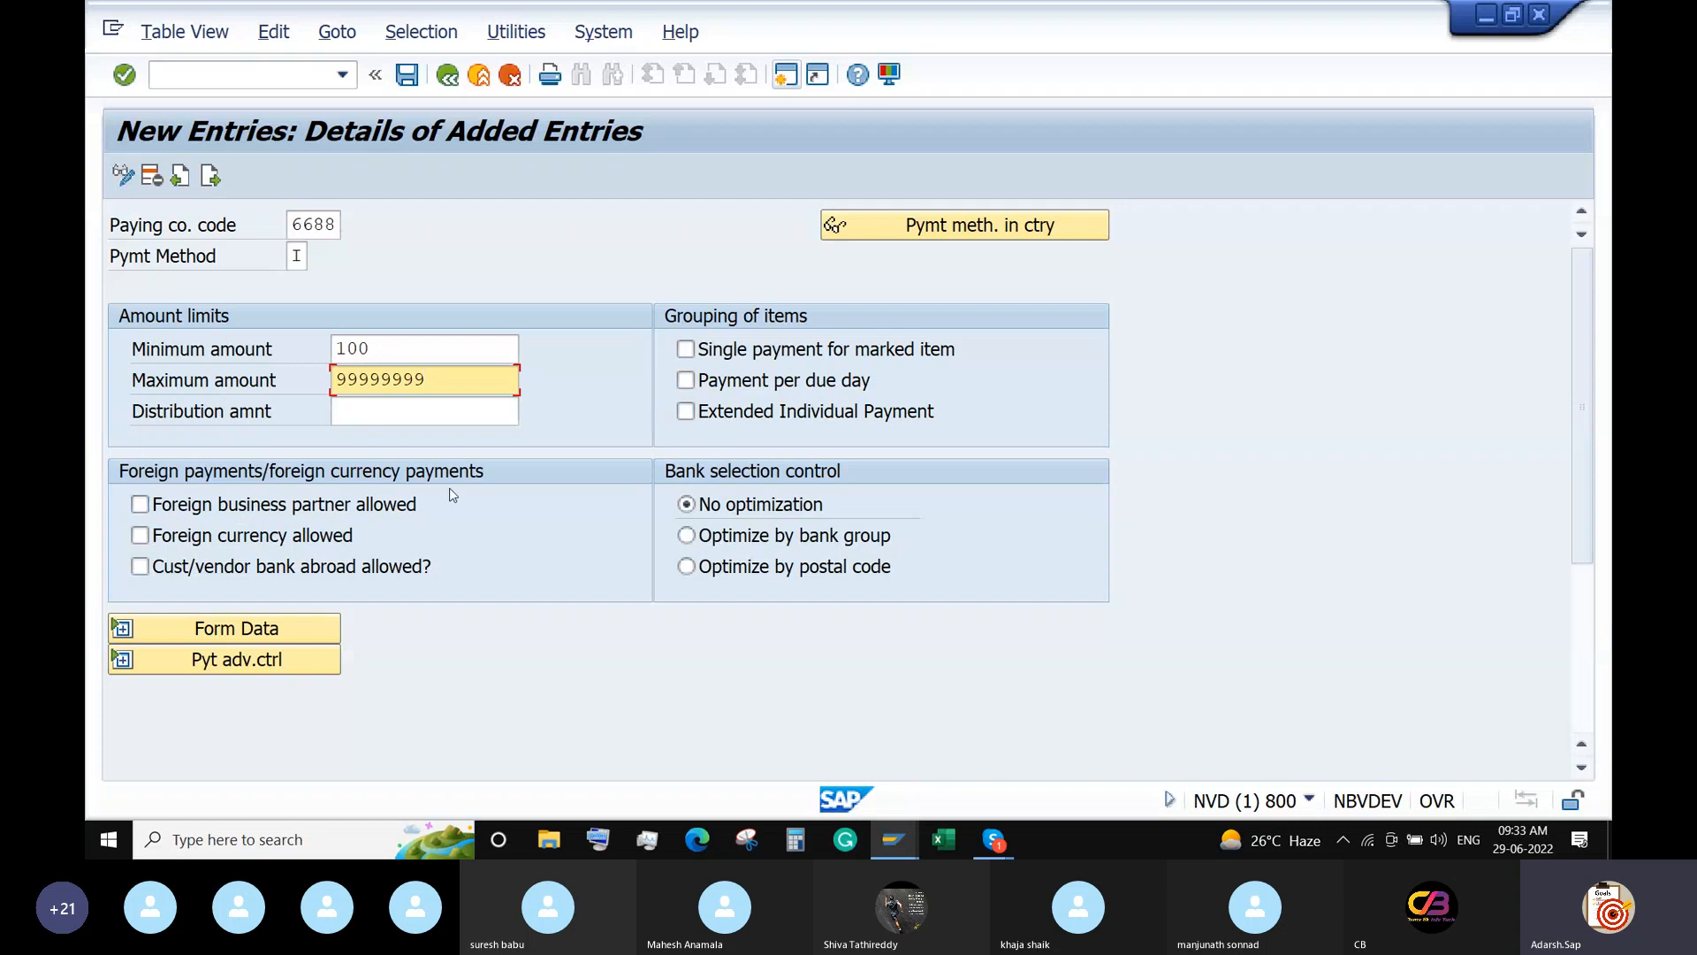
left_click(299, 506)
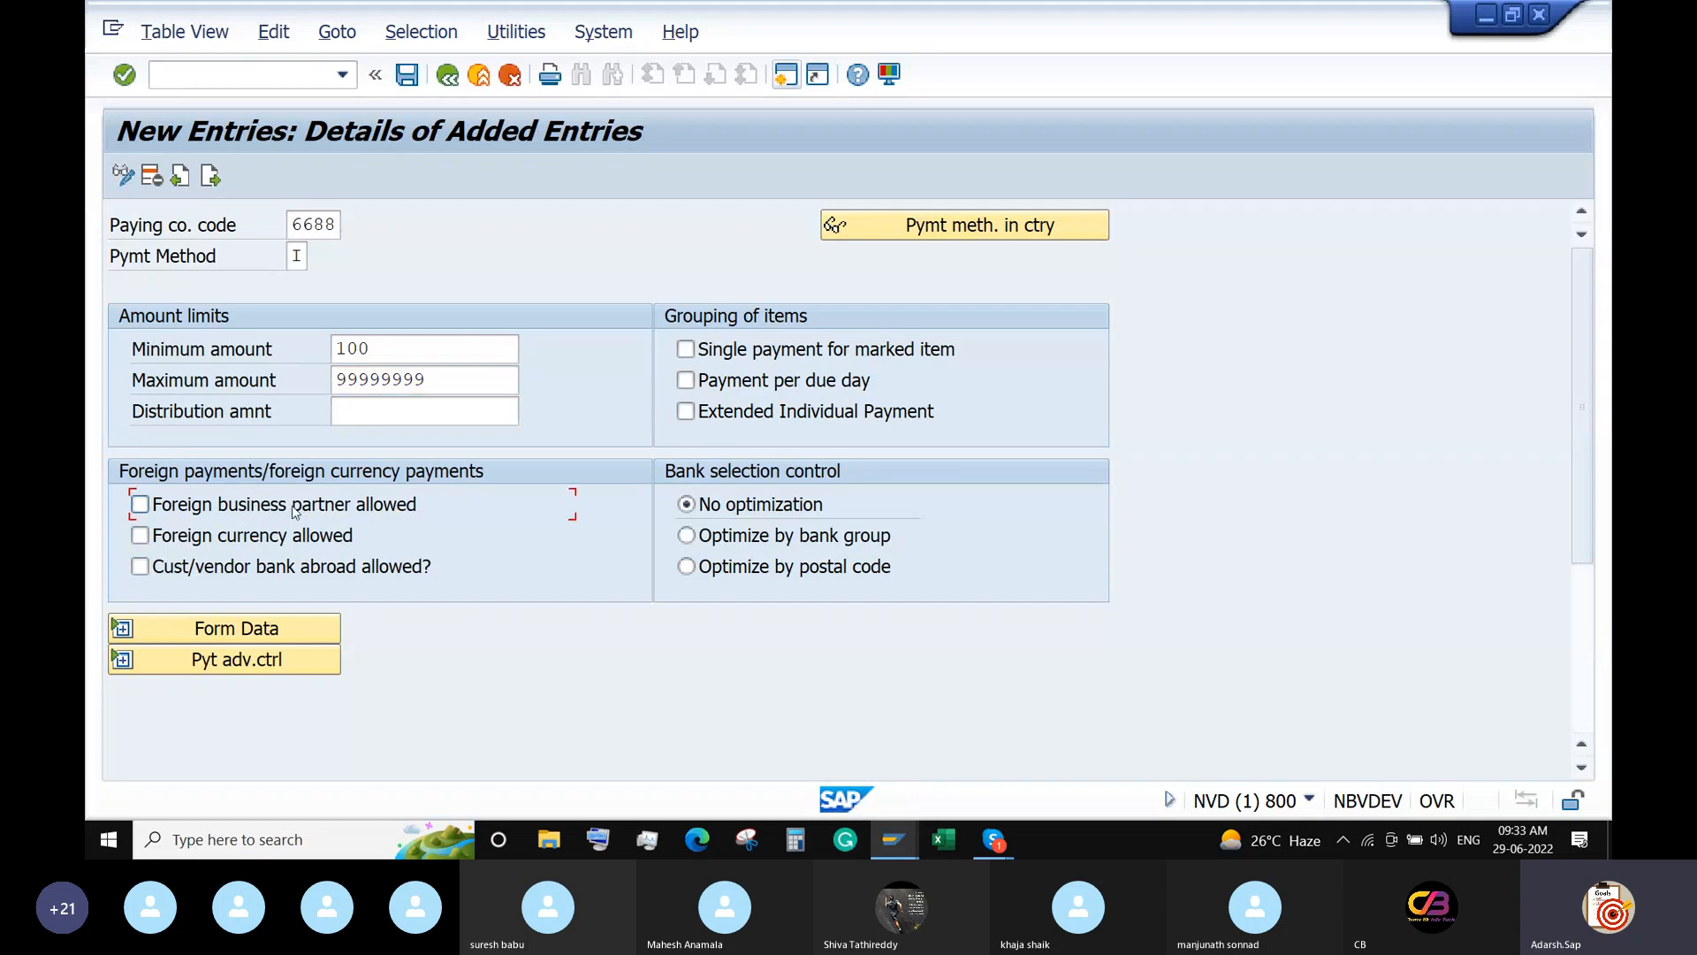
left_click(250, 536)
left_click(221, 569)
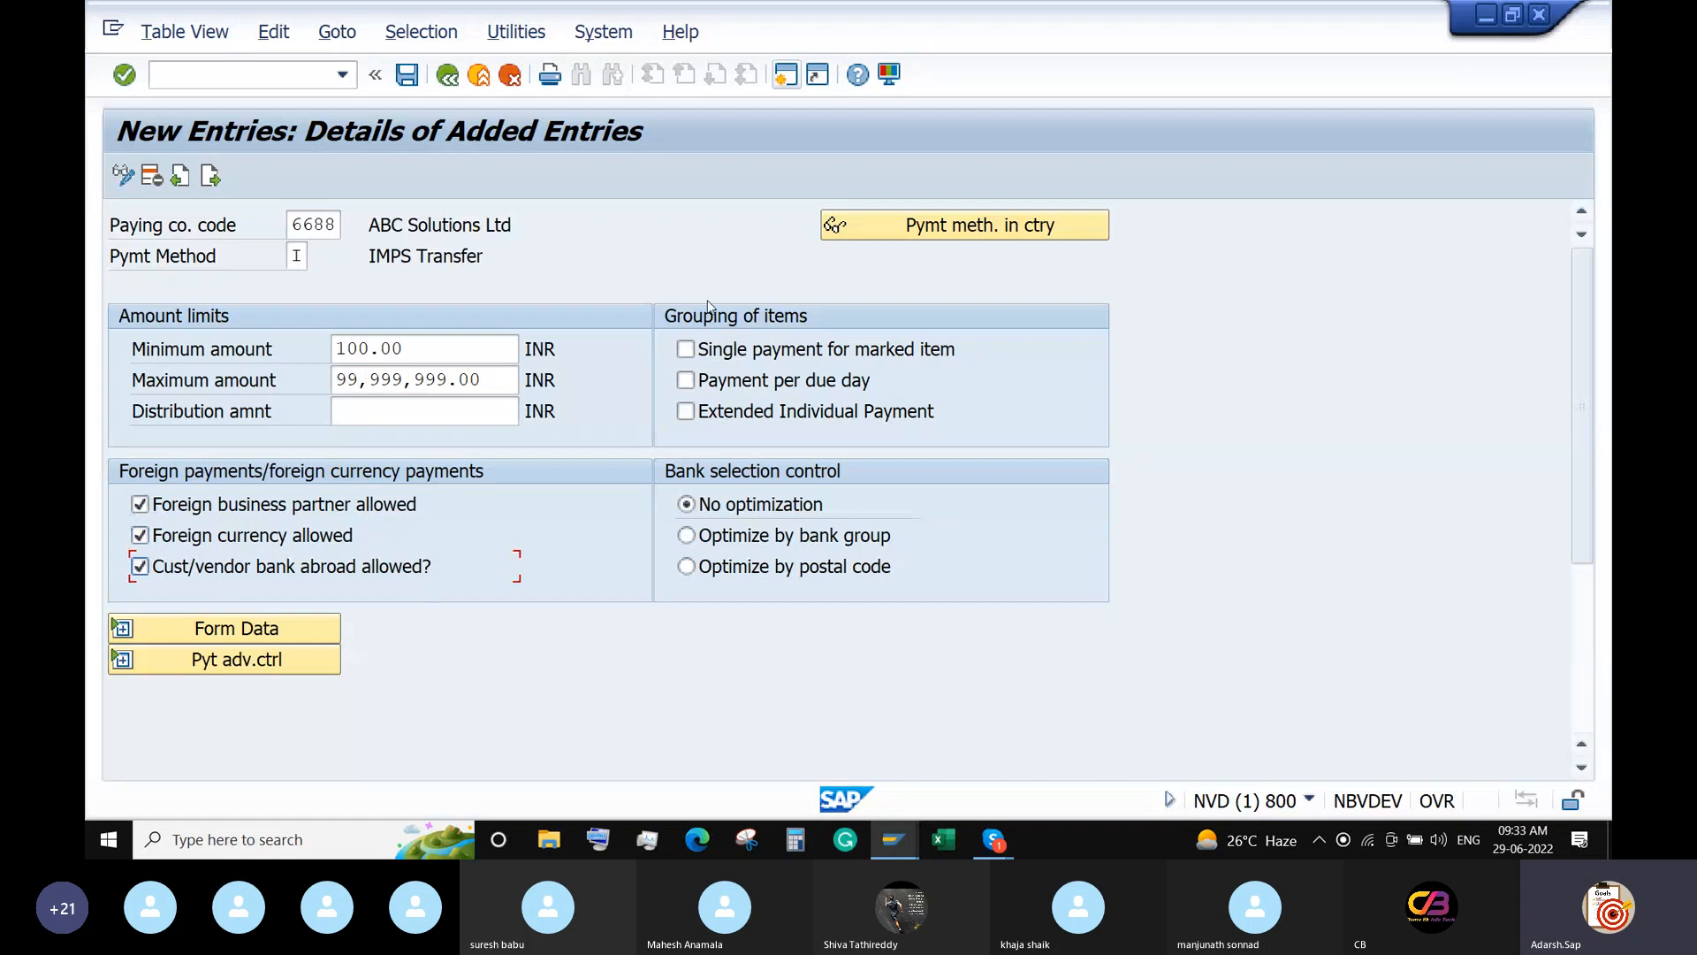
left_click(686, 350)
Keep single payment for marked items on, save the 6688 IMPS Transfer entry, and go back twice.
left_click(823, 354)
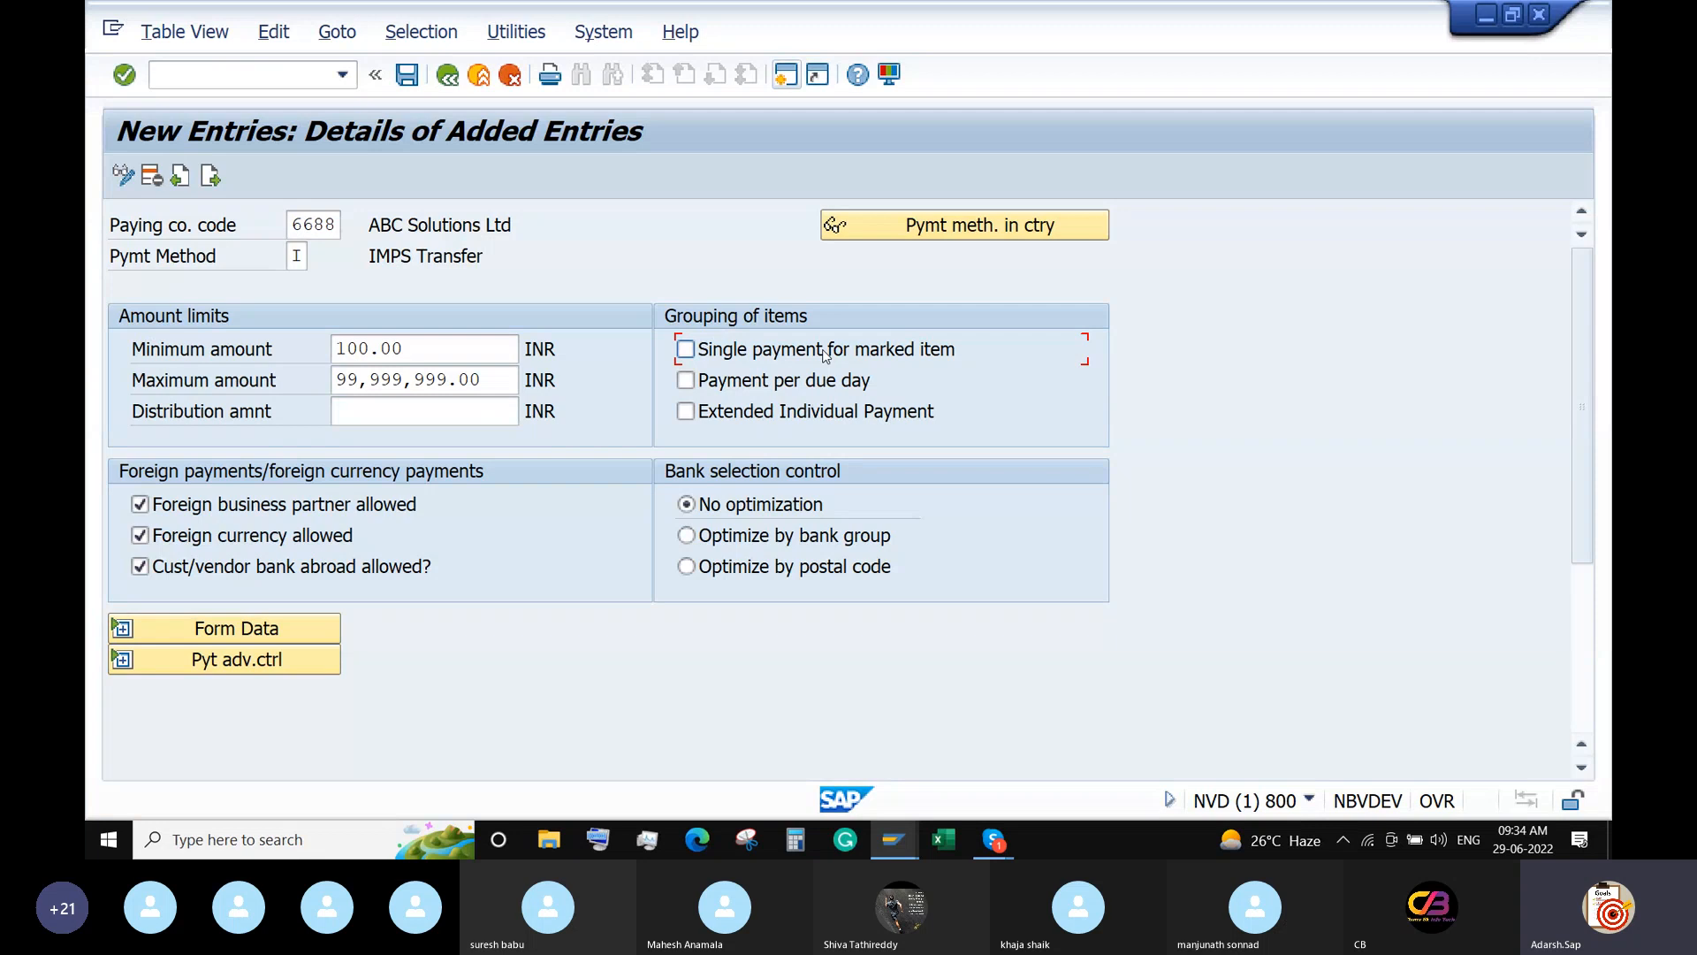
left_click(824, 352)
left_click(407, 74)
left_click(594, 477)
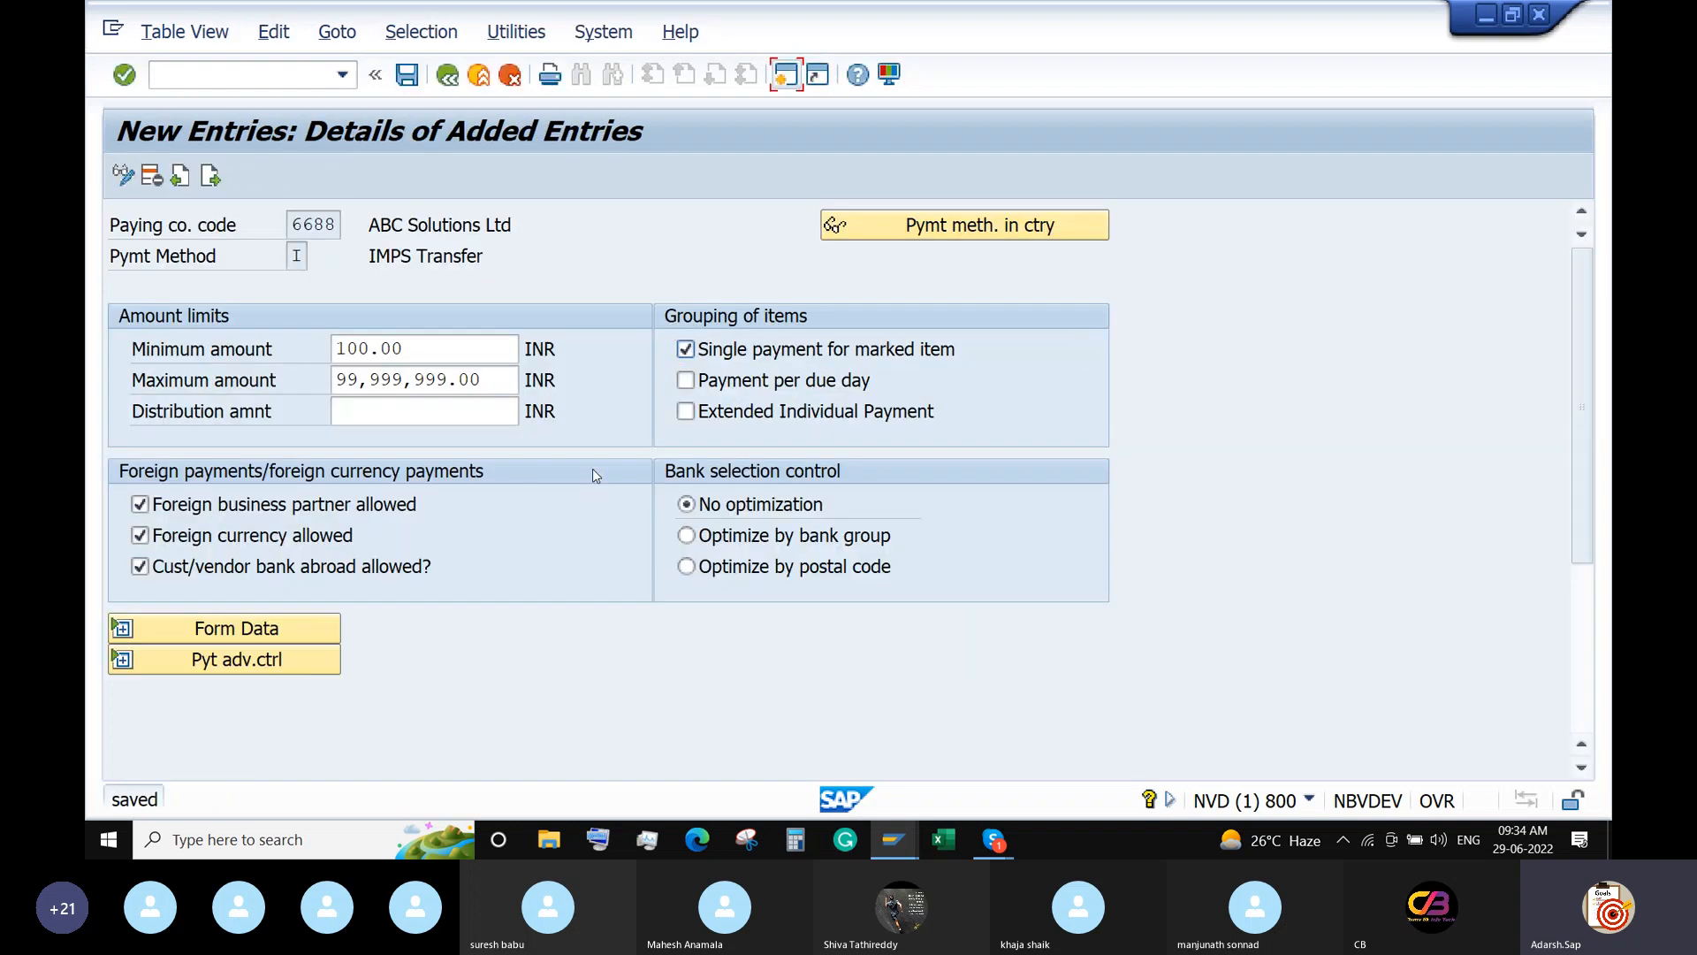
left_click(448, 74)
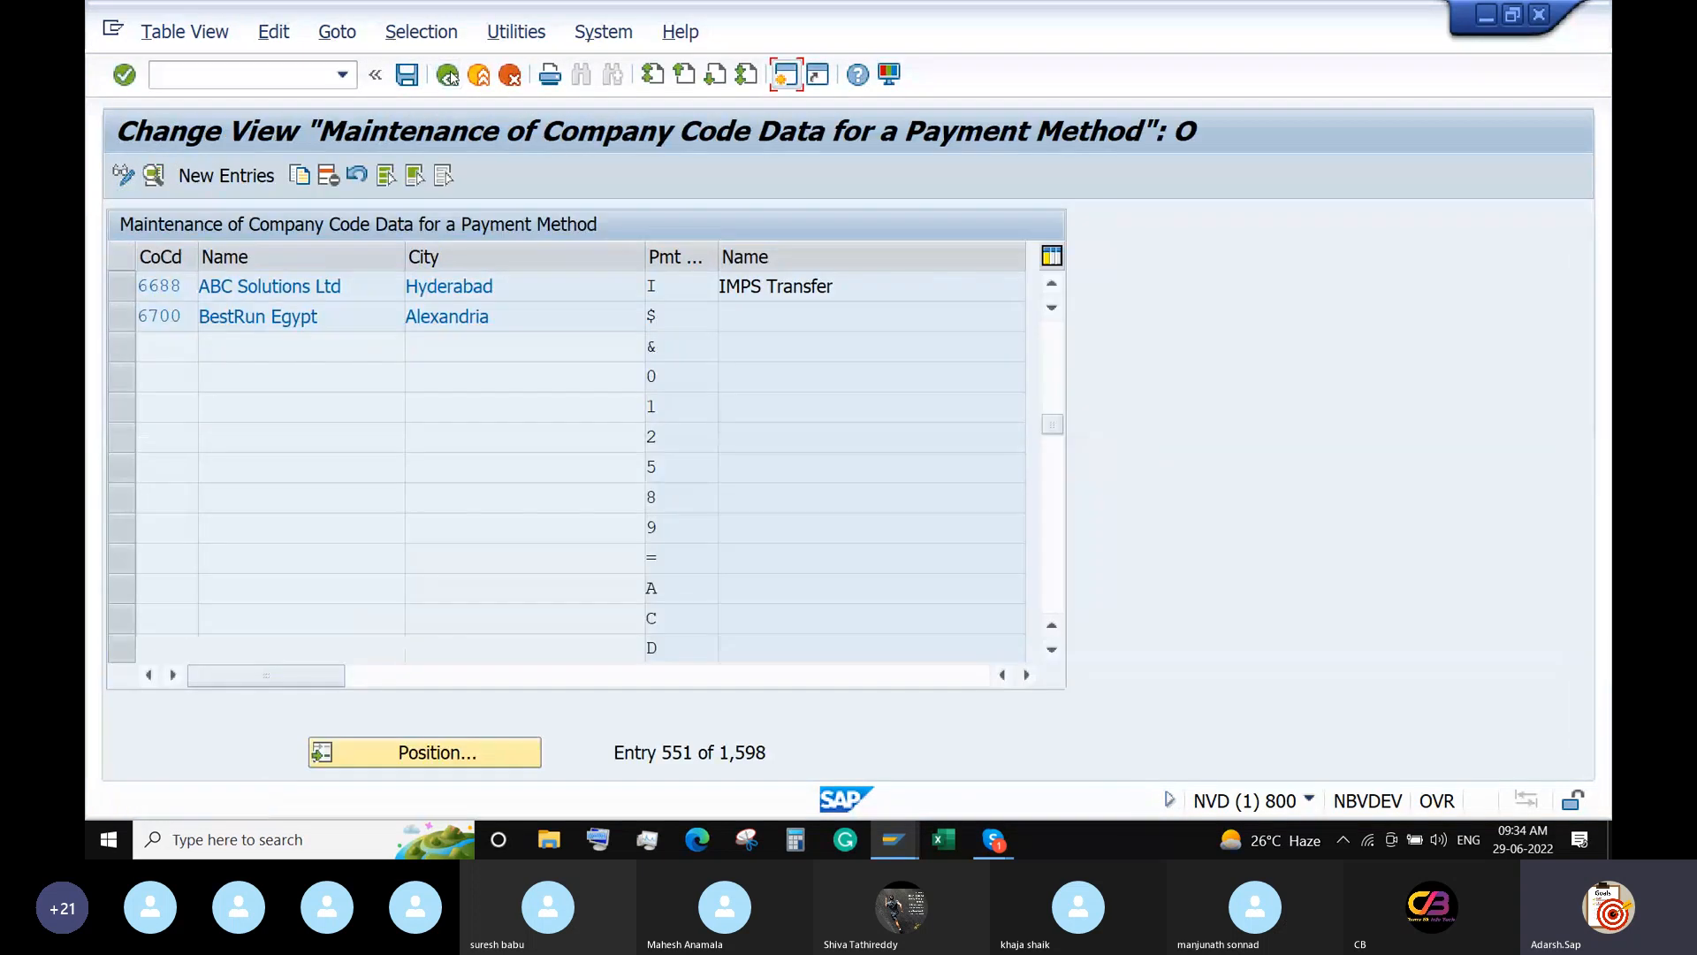
left_click(448, 74)
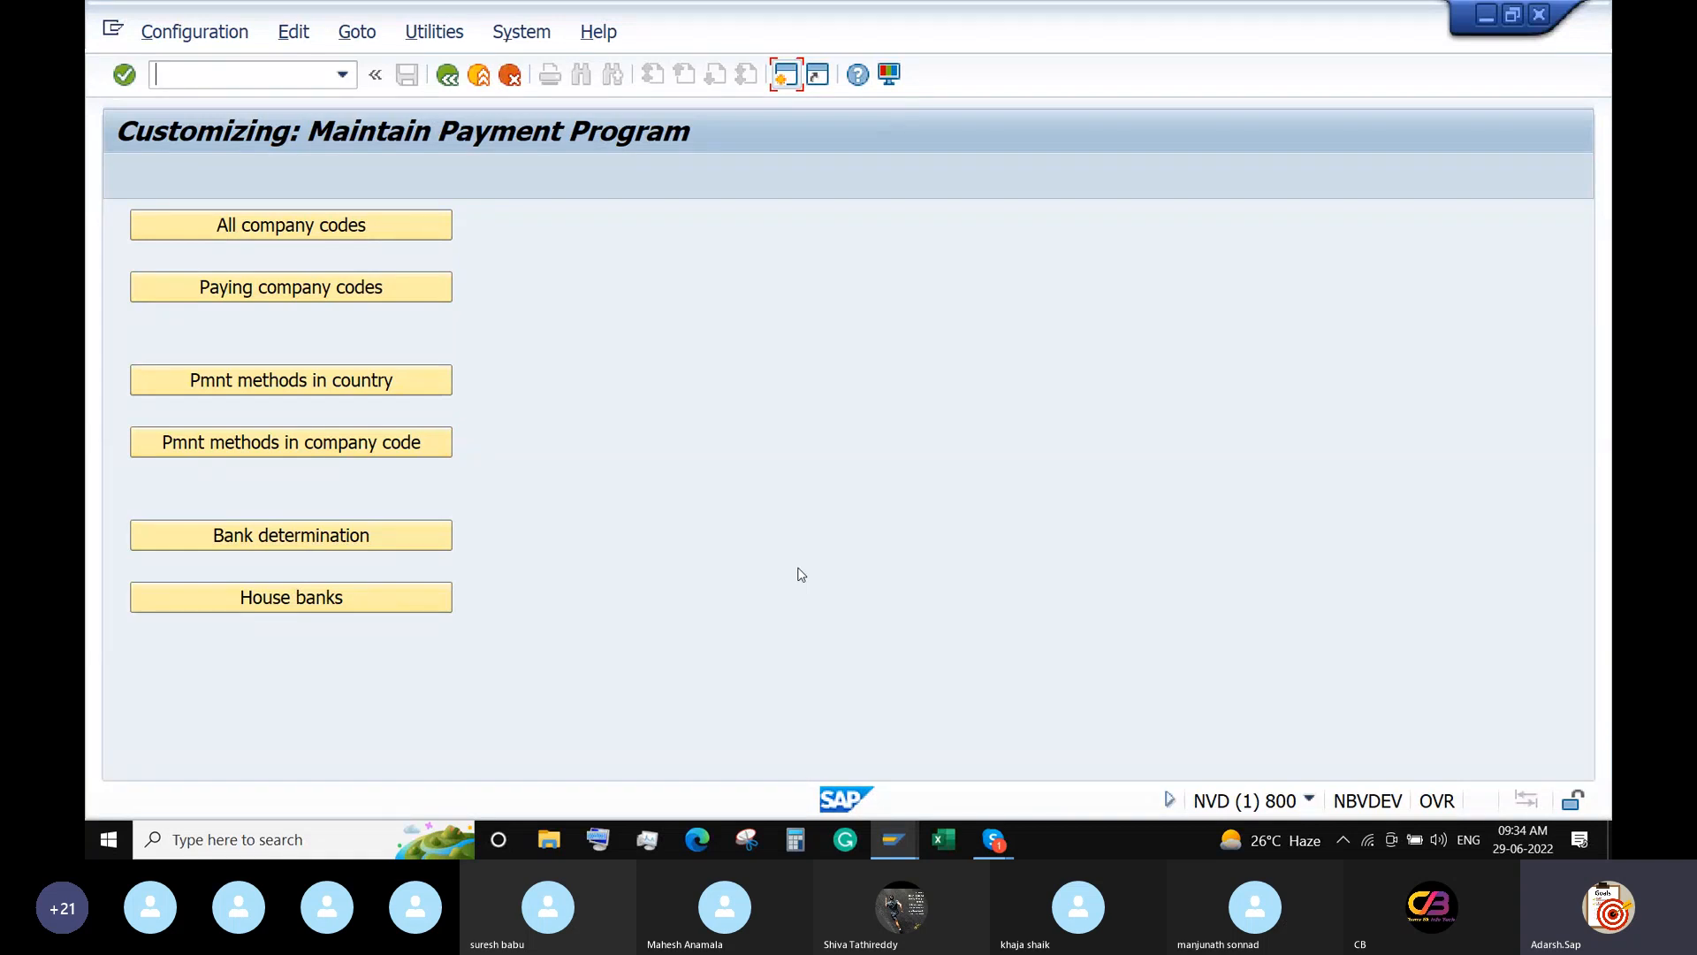
In House banks for work area 6688, enter new house bank IDFCB, country IN, key IDFC001.
left_click(311, 601)
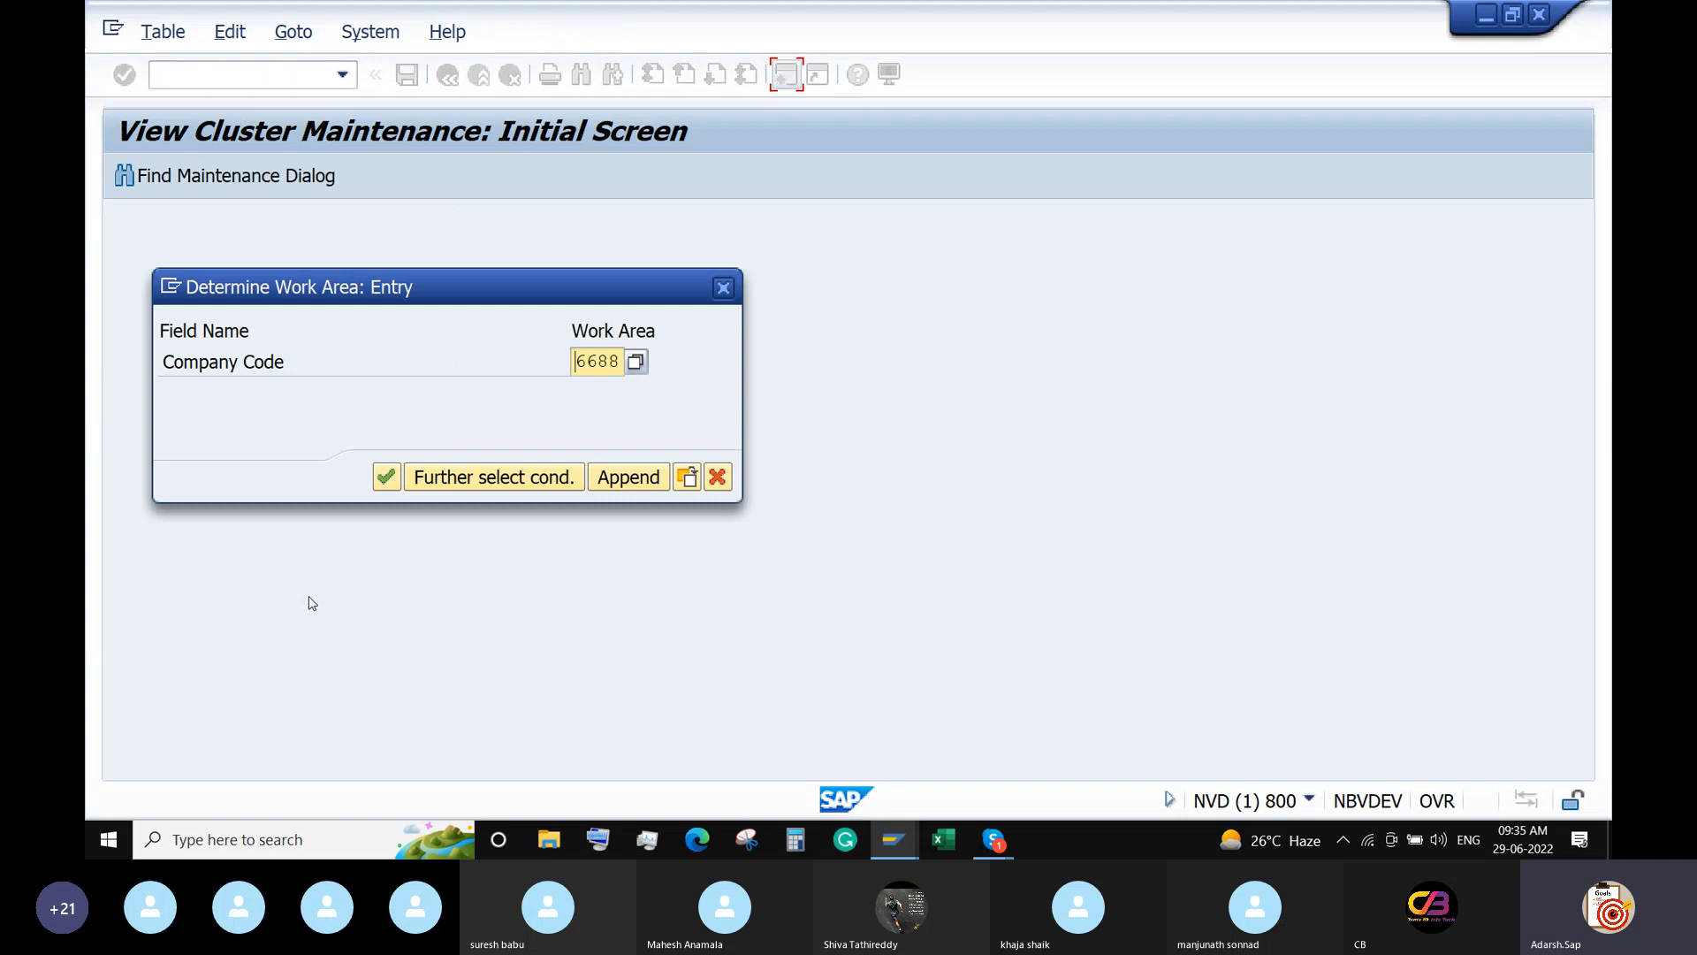
left_click(387, 478)
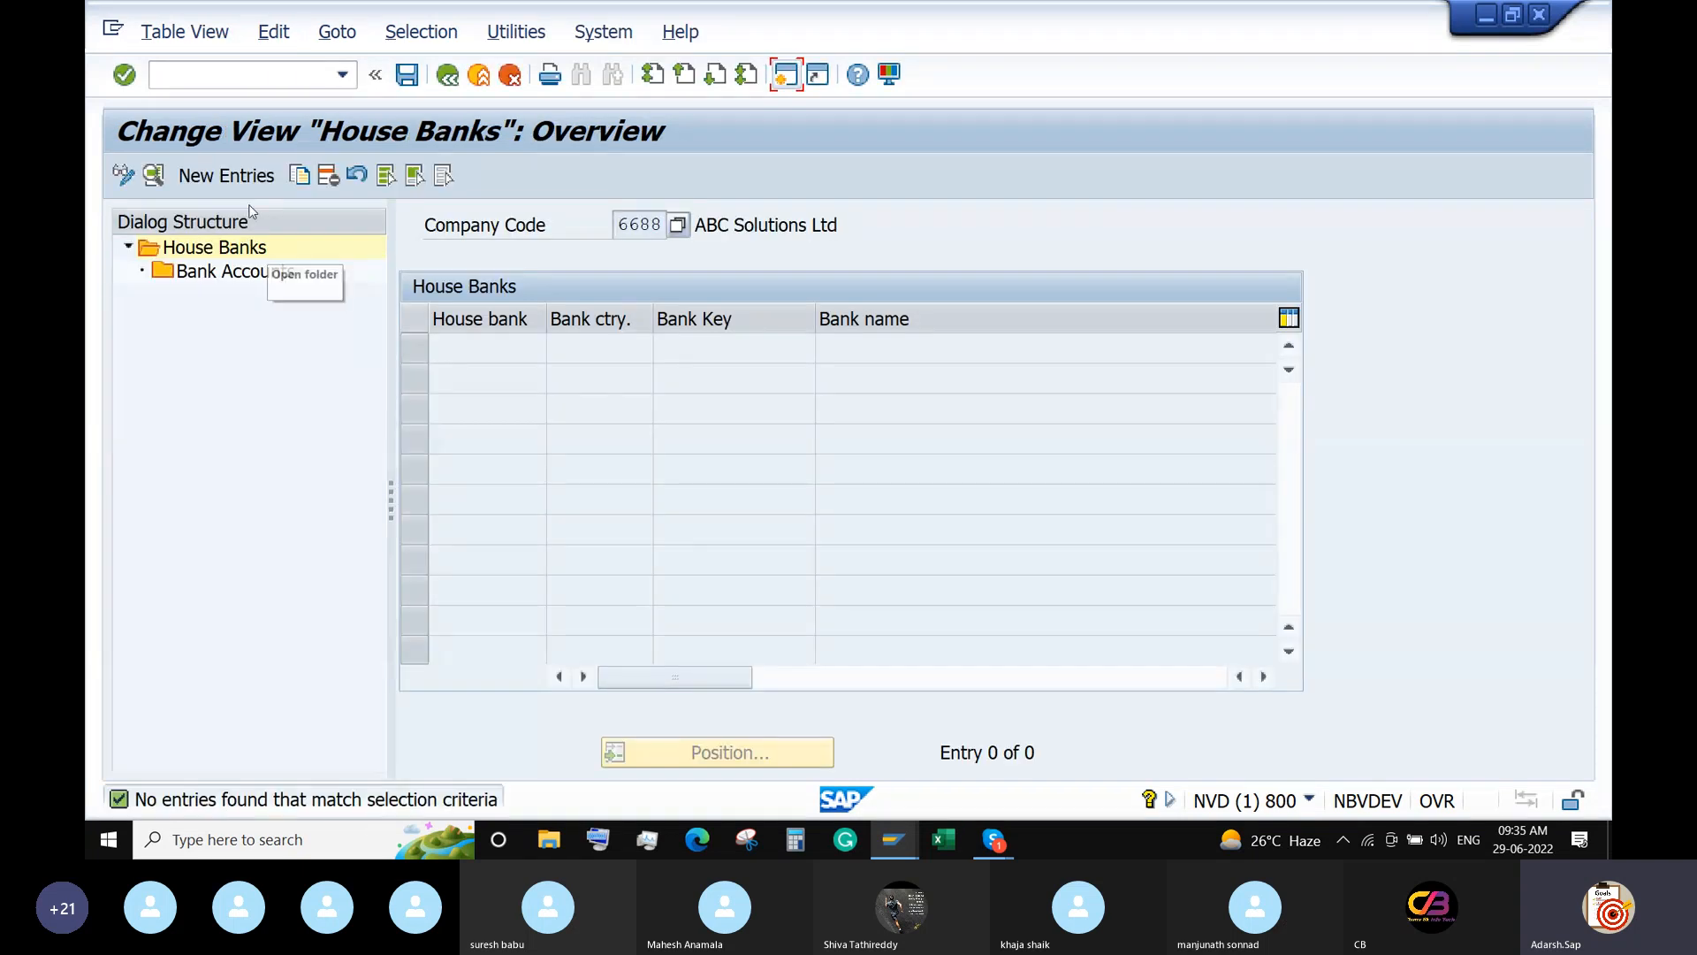
left_click(236, 182)
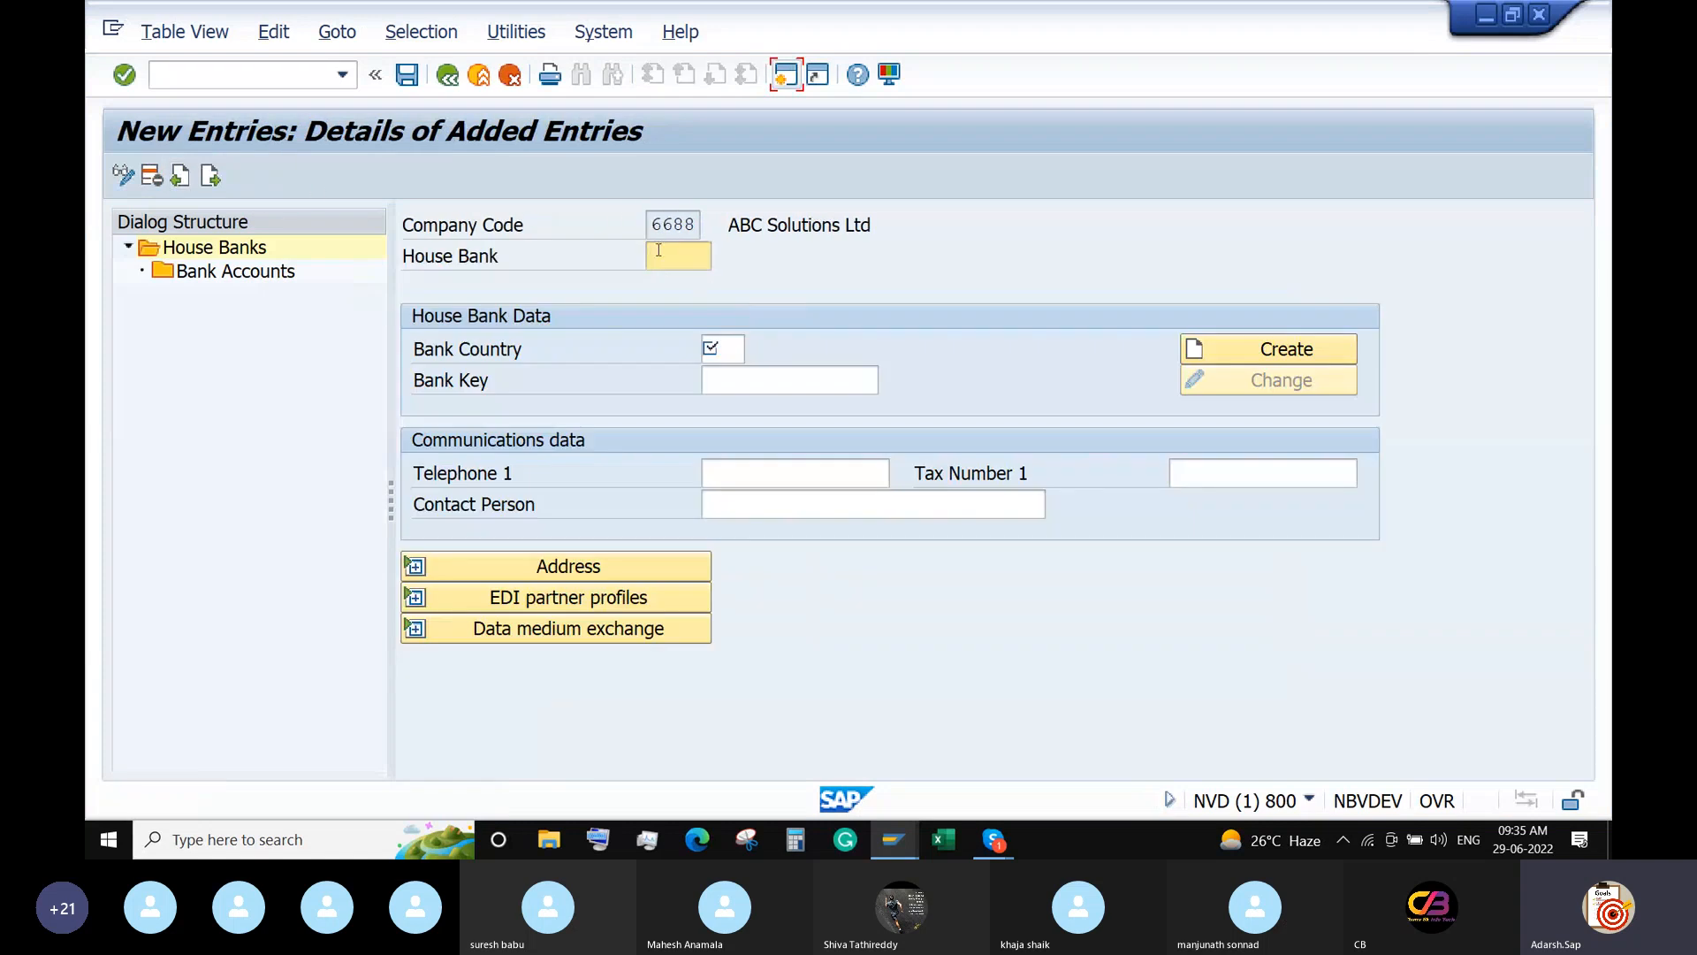
type("IDFCB")
left_click(728, 340)
type("IN")
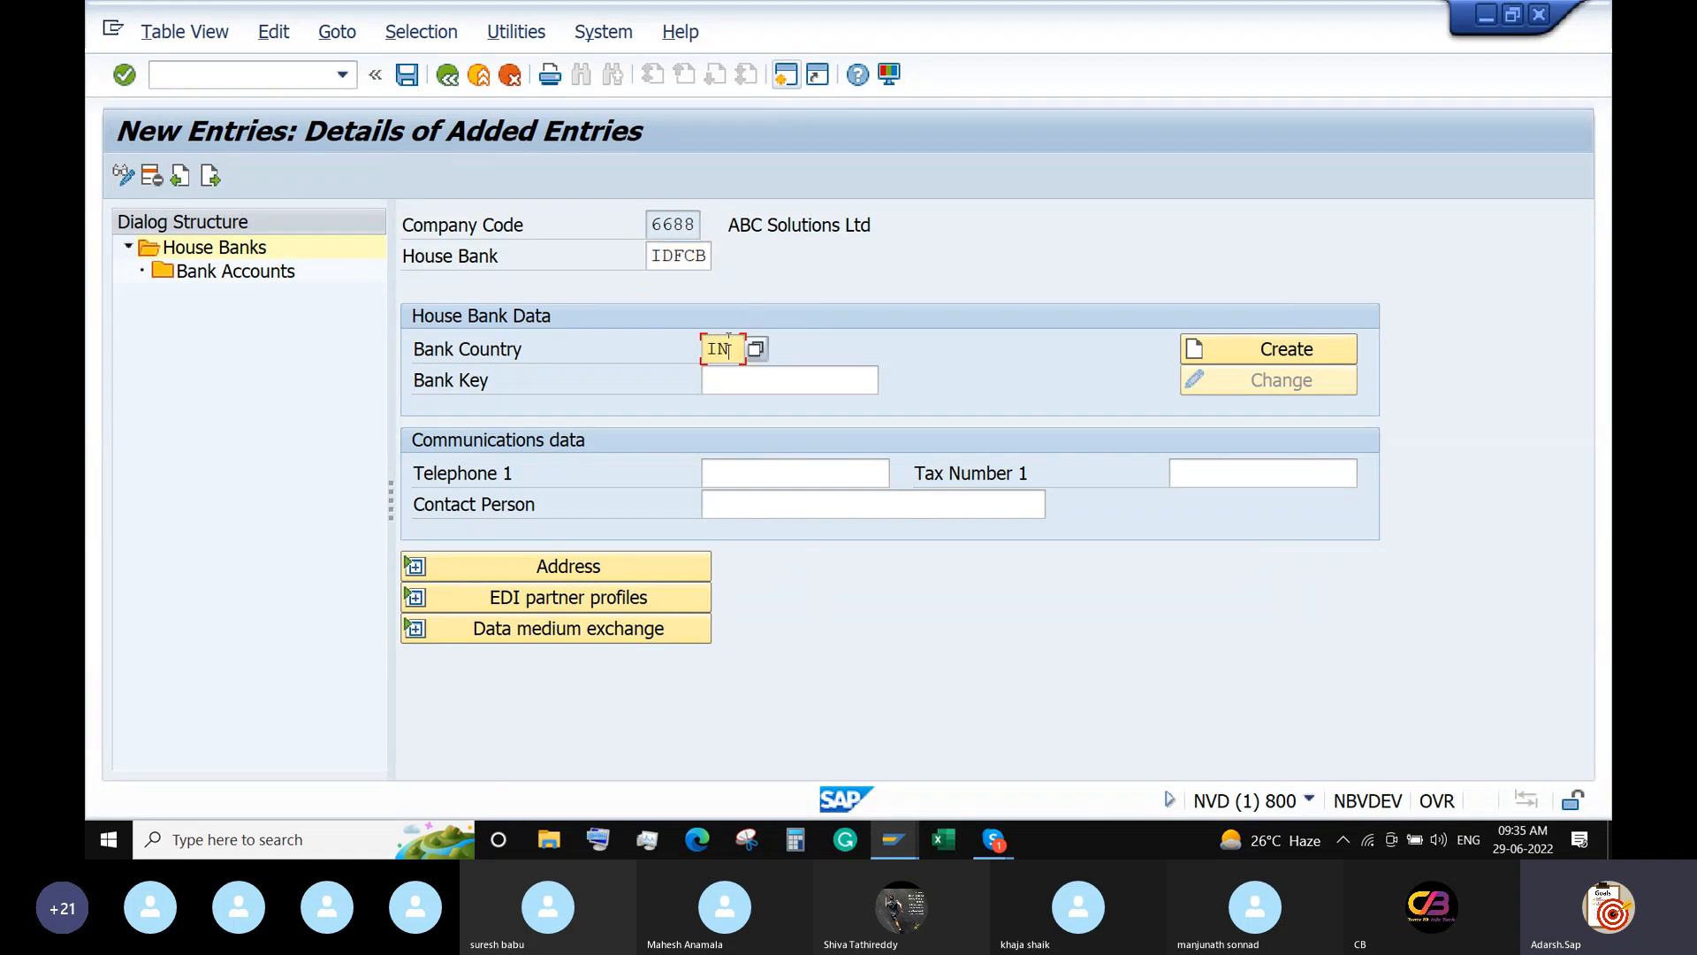
left_click(737, 380)
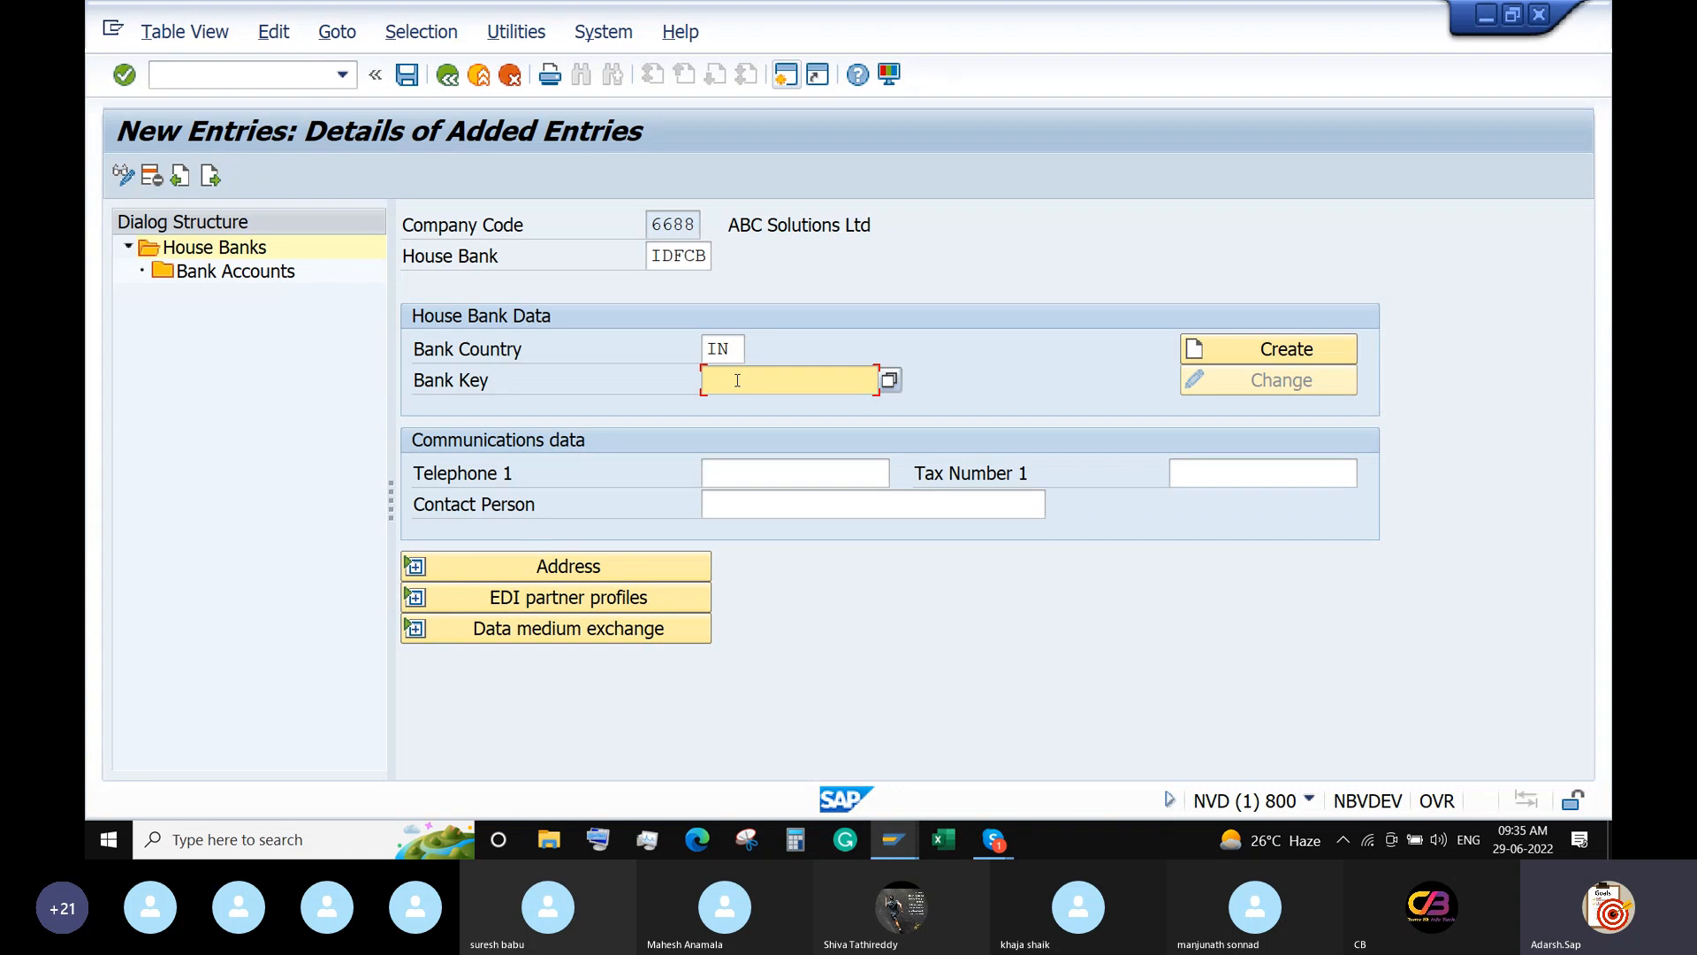
type("IDFC001")
left_click(1272, 347)
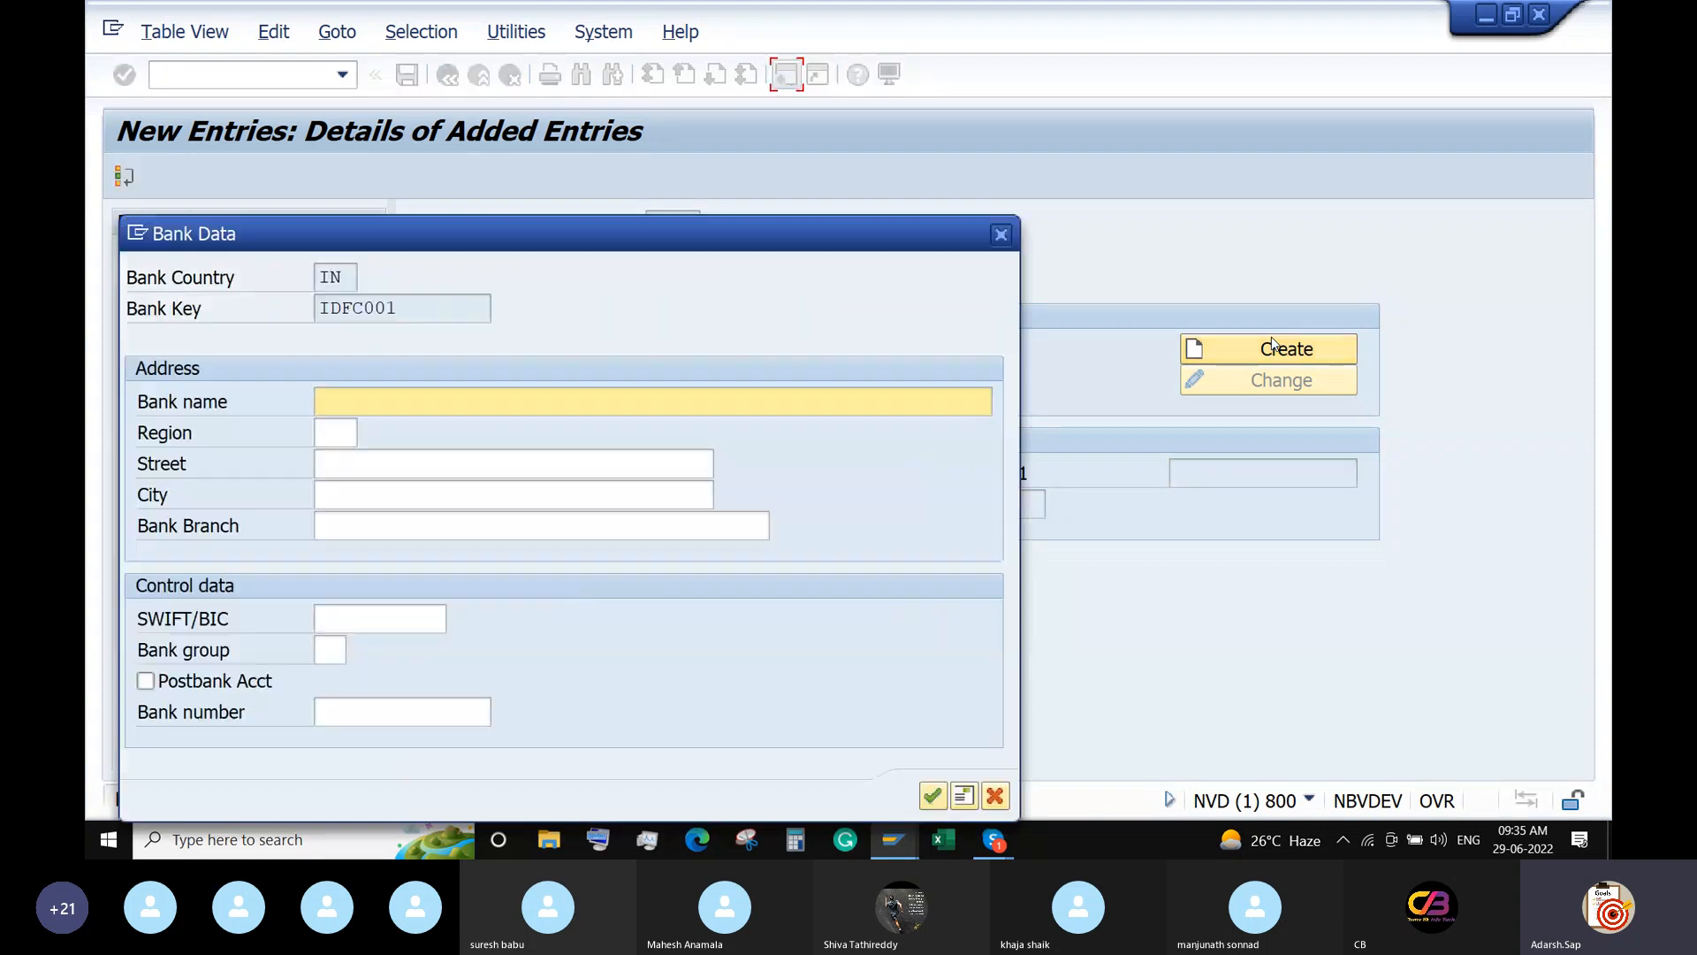
type("IDFC Bank")
left_click(336, 440)
type("01")
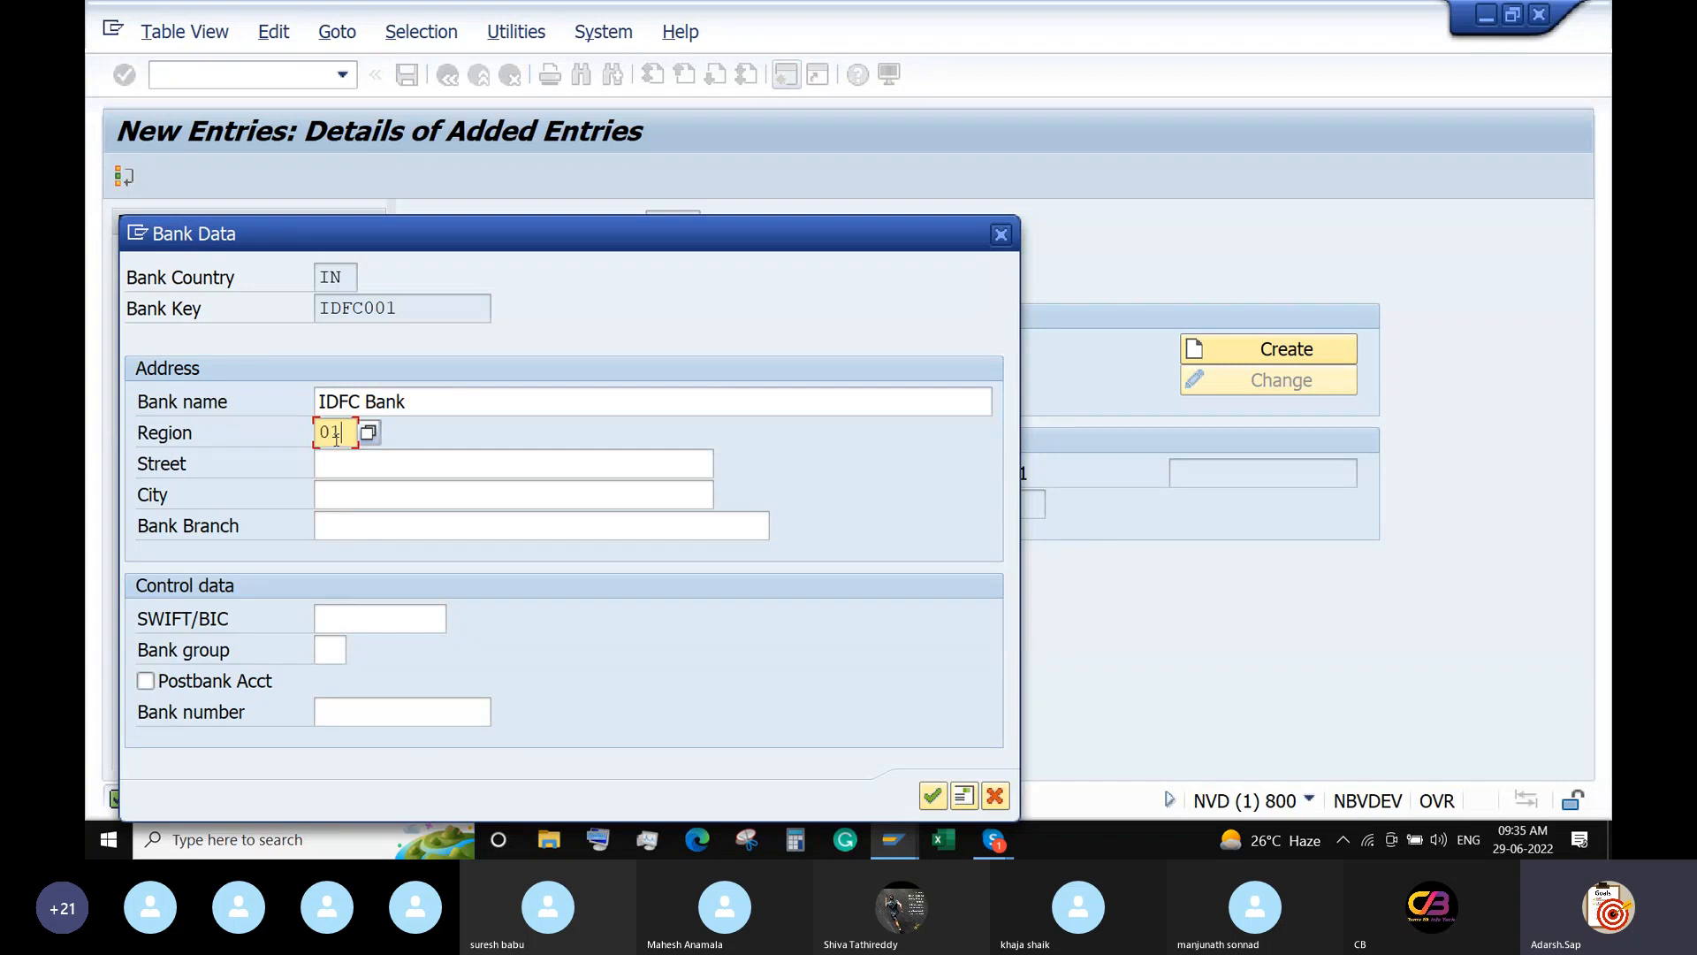
key("Tab")
type("Hite")
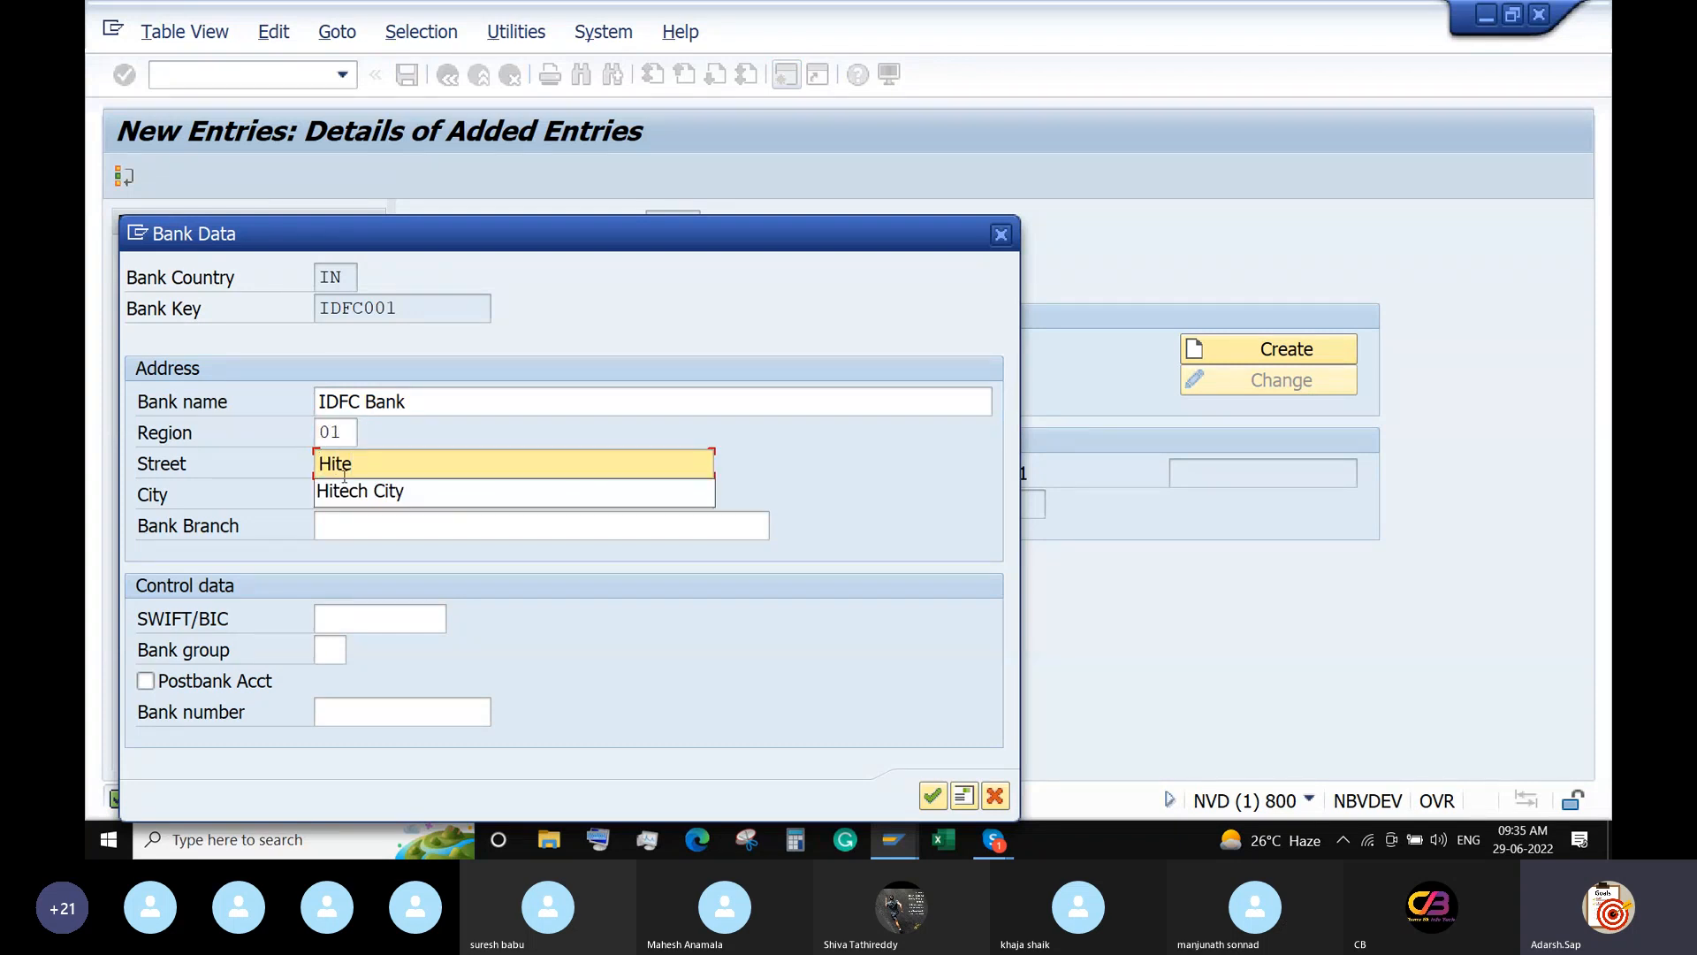
left_click(348, 489)
left_click(348, 489)
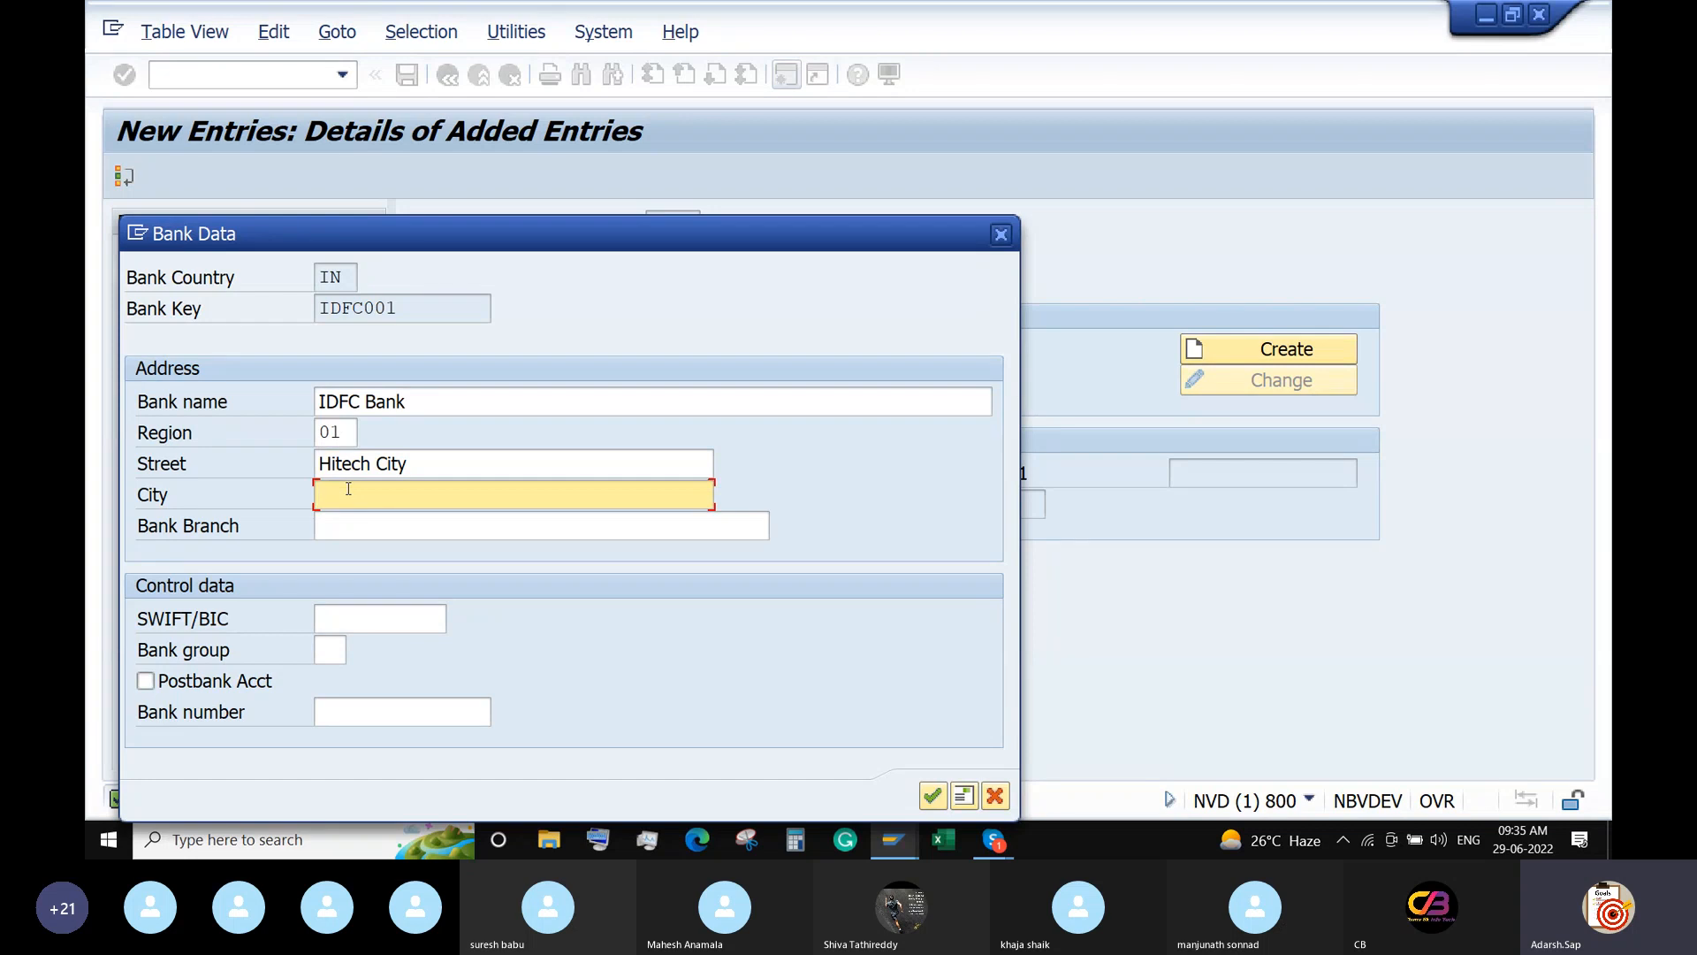
type("Hyde")
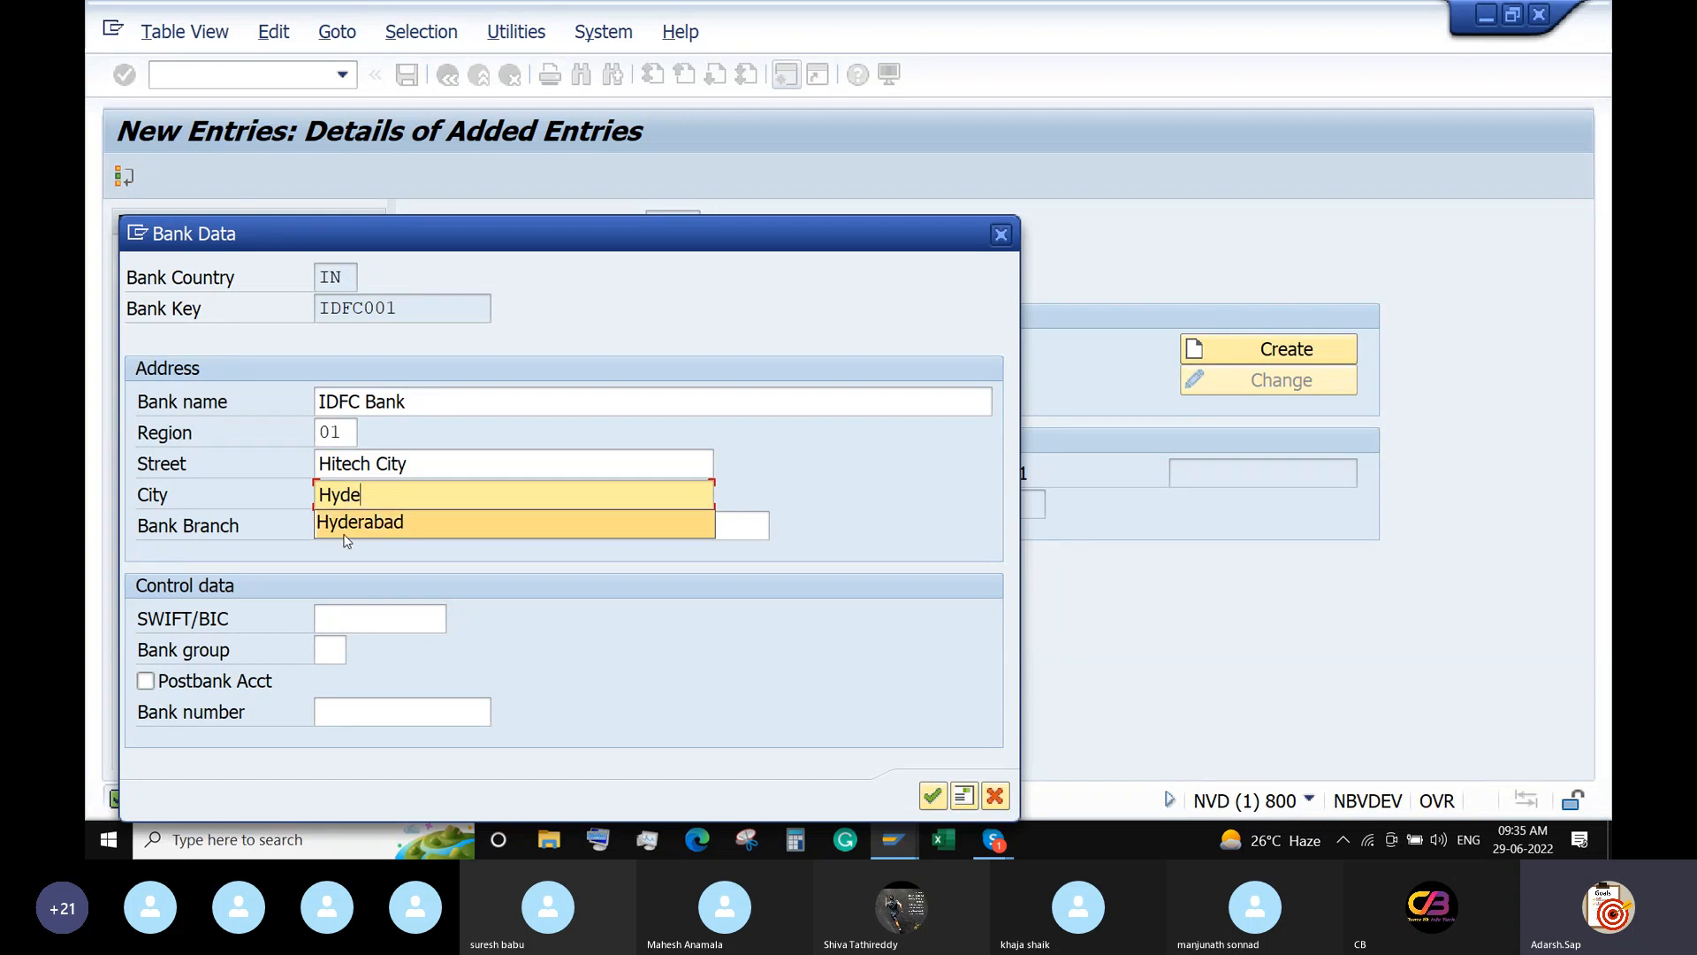
left_click(345, 531)
left_click(364, 528)
type("Hi")
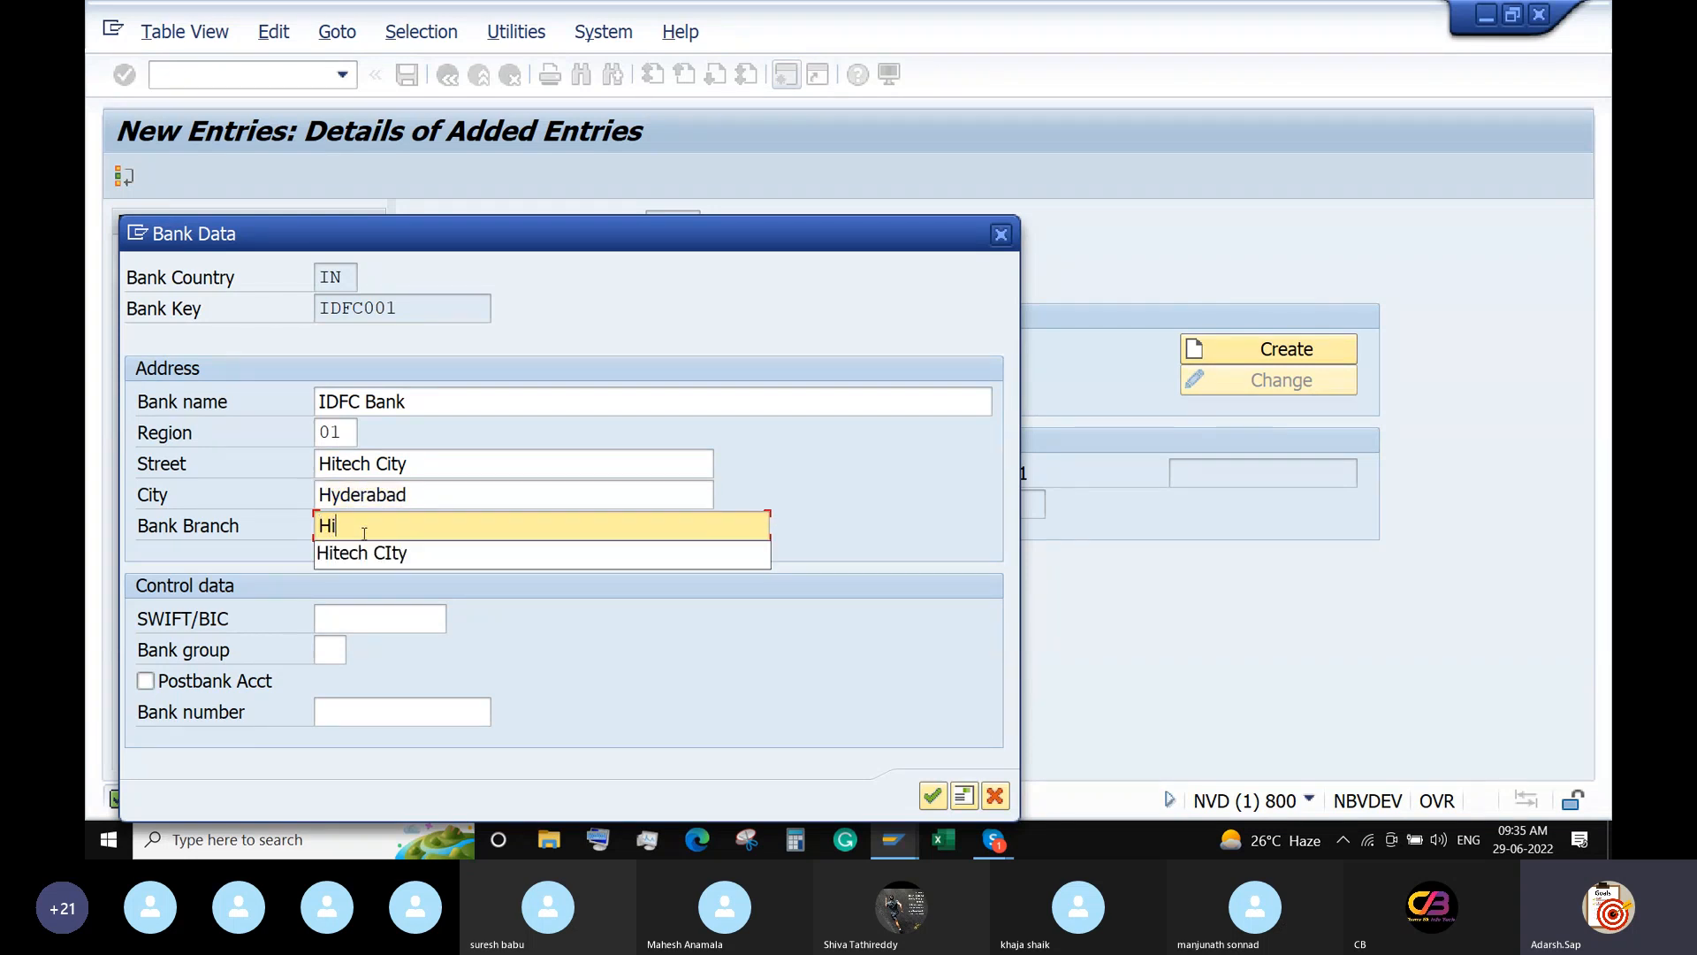
left_click(362, 553)
left_click(358, 620)
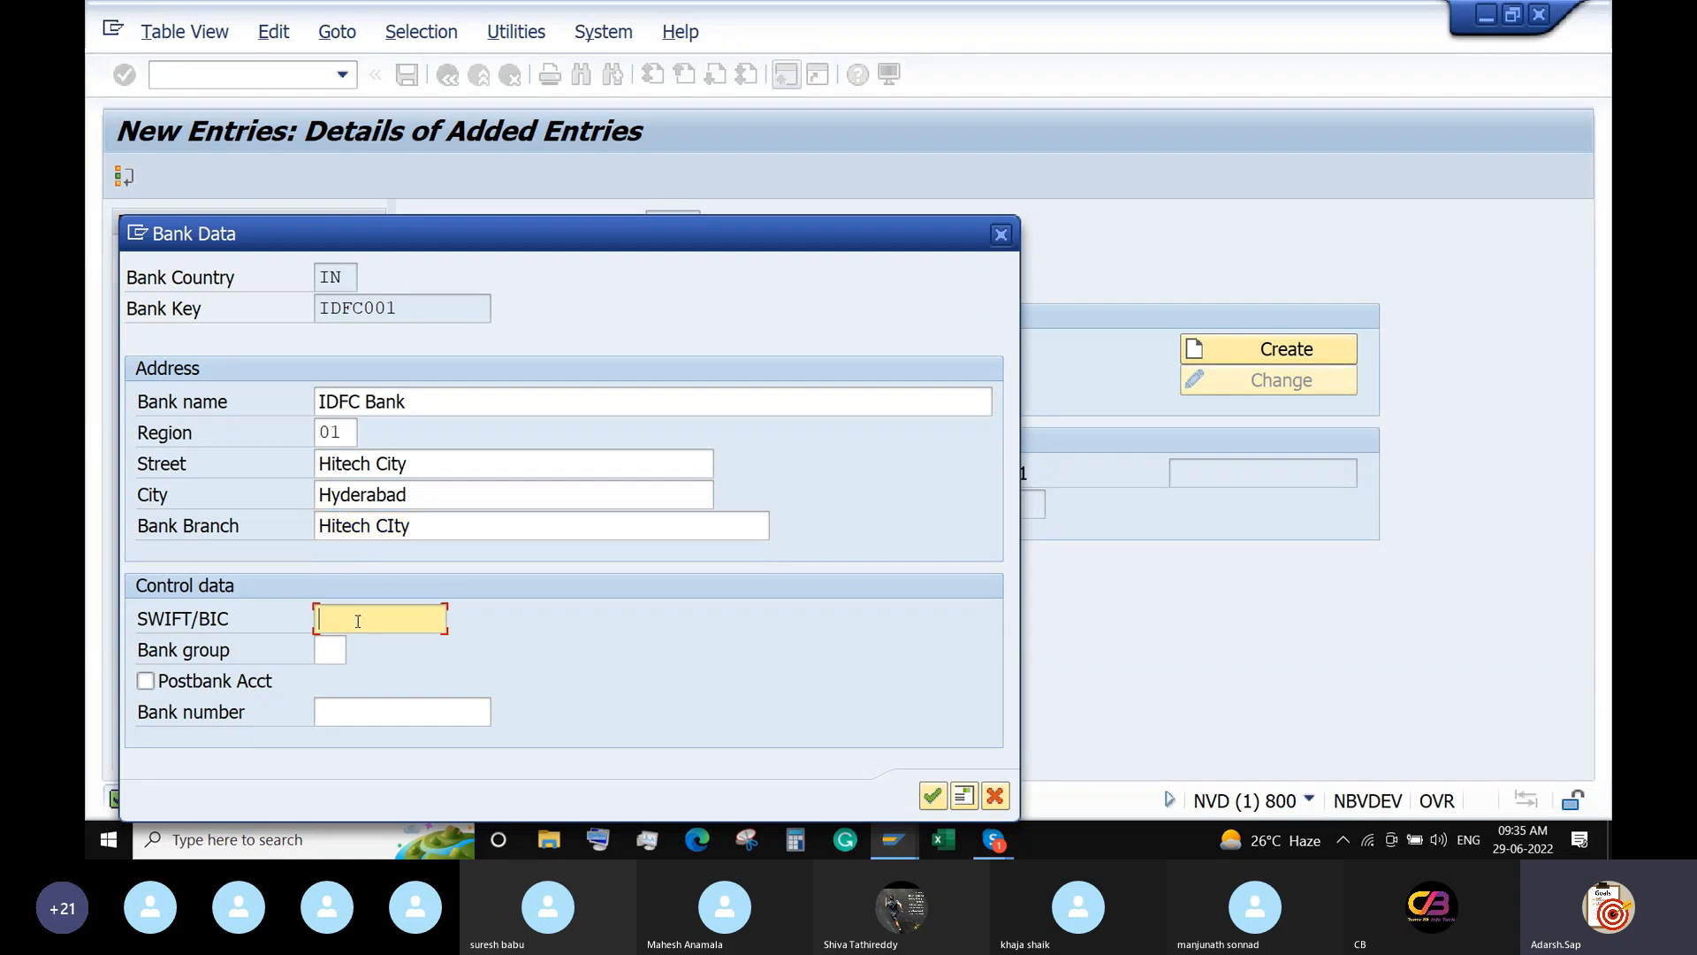
type("IDFC00123")
left_click(932, 797)
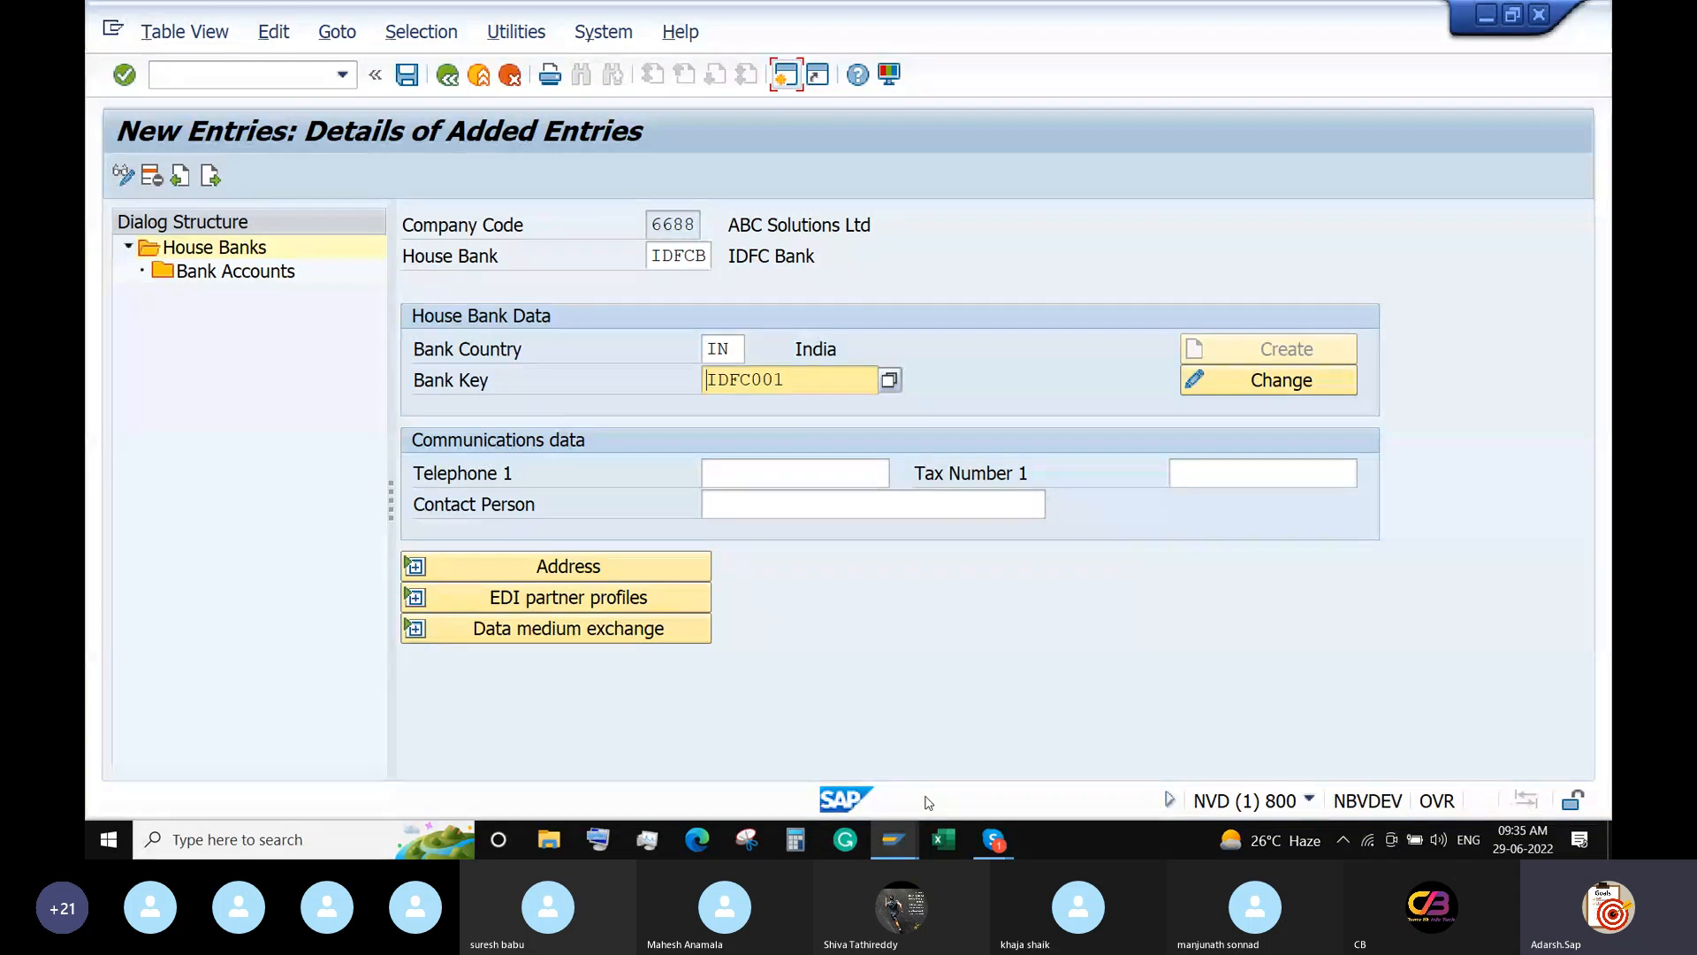
Add a bank account under house bank IDFCB with account ID IDFC1, described as IDFC Bank.
double_click(231, 279)
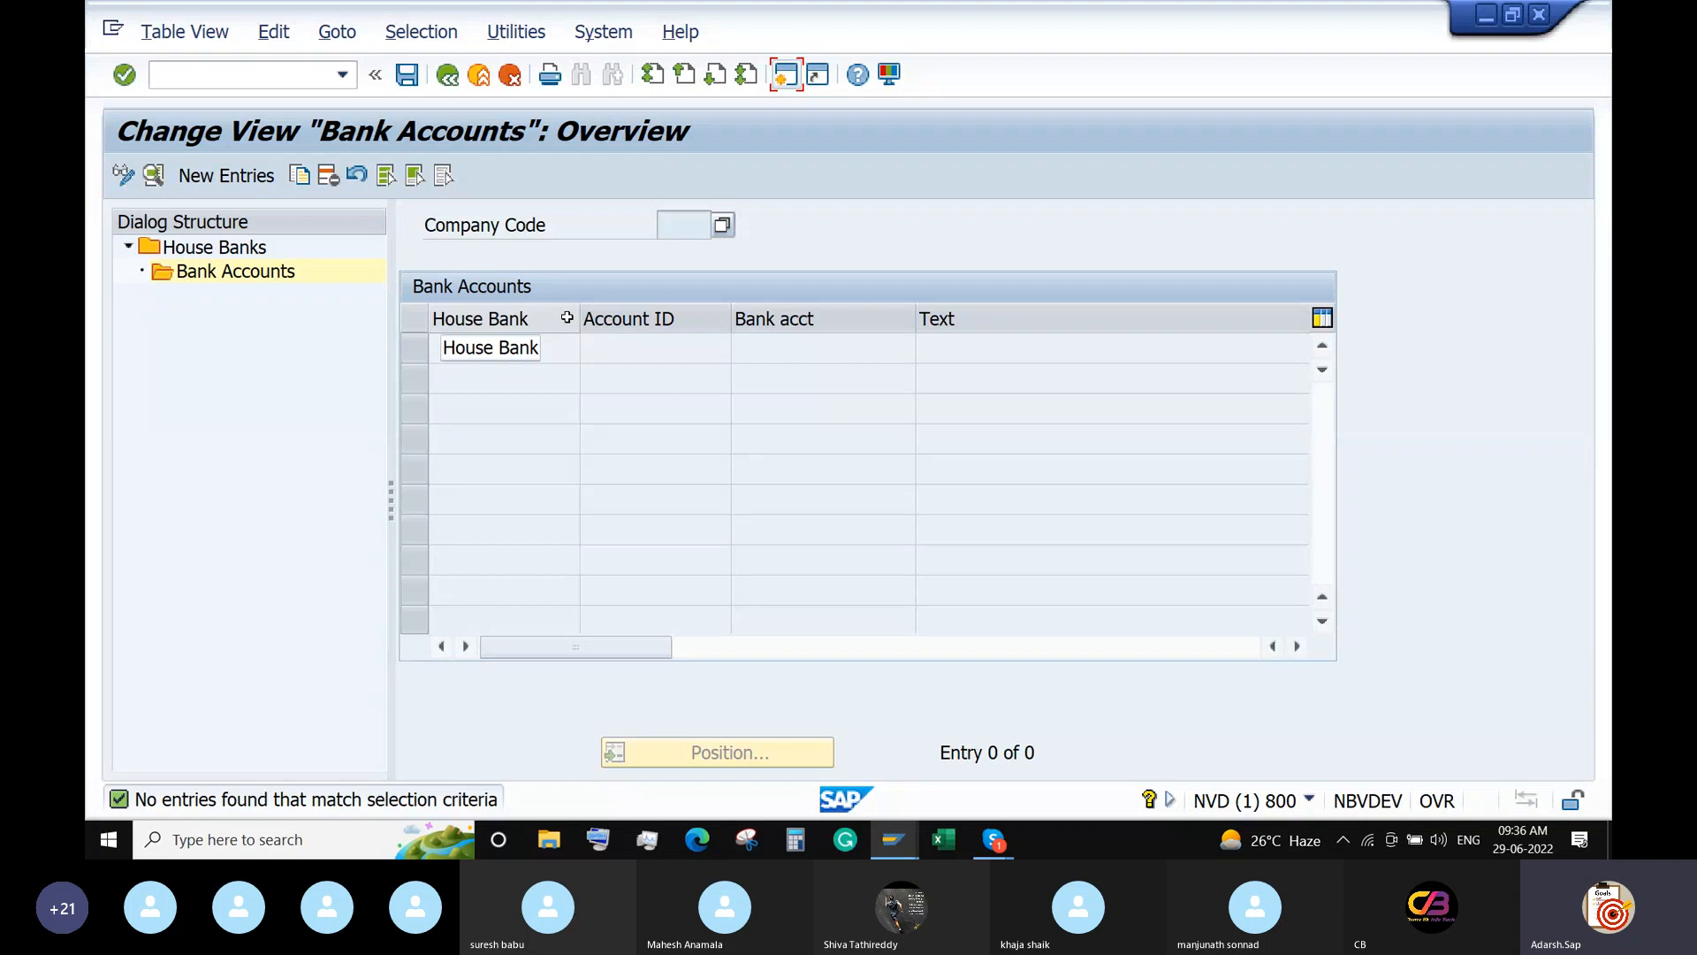
left_click(242, 187)
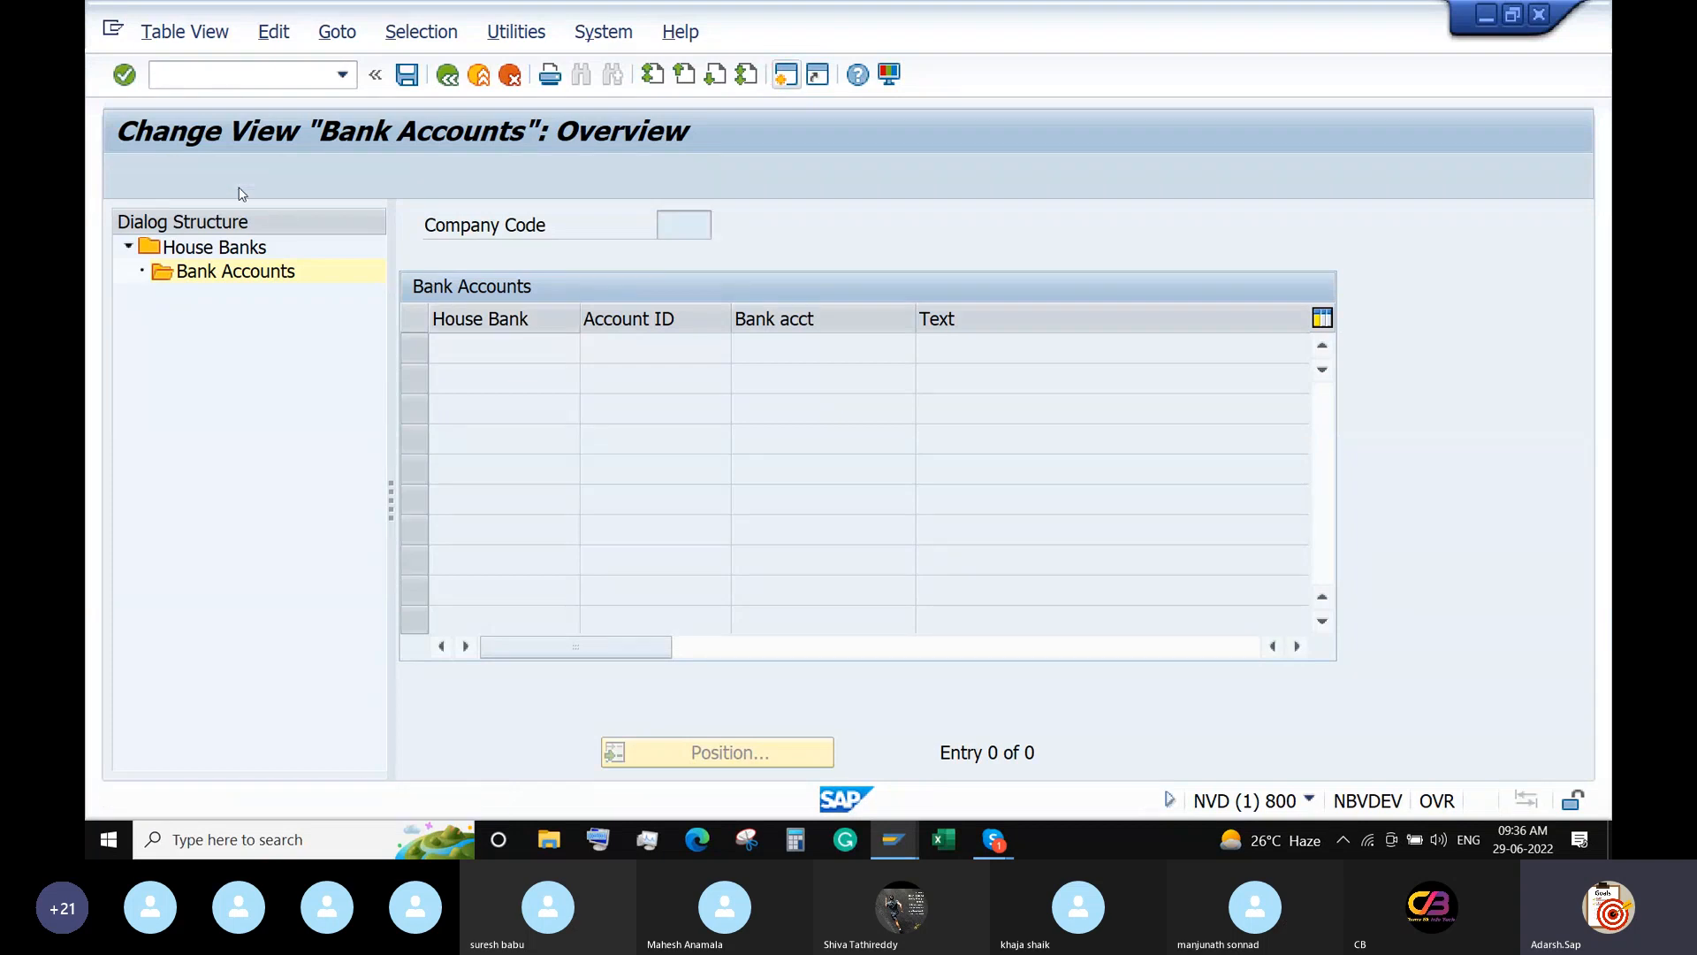
left_click(683, 279)
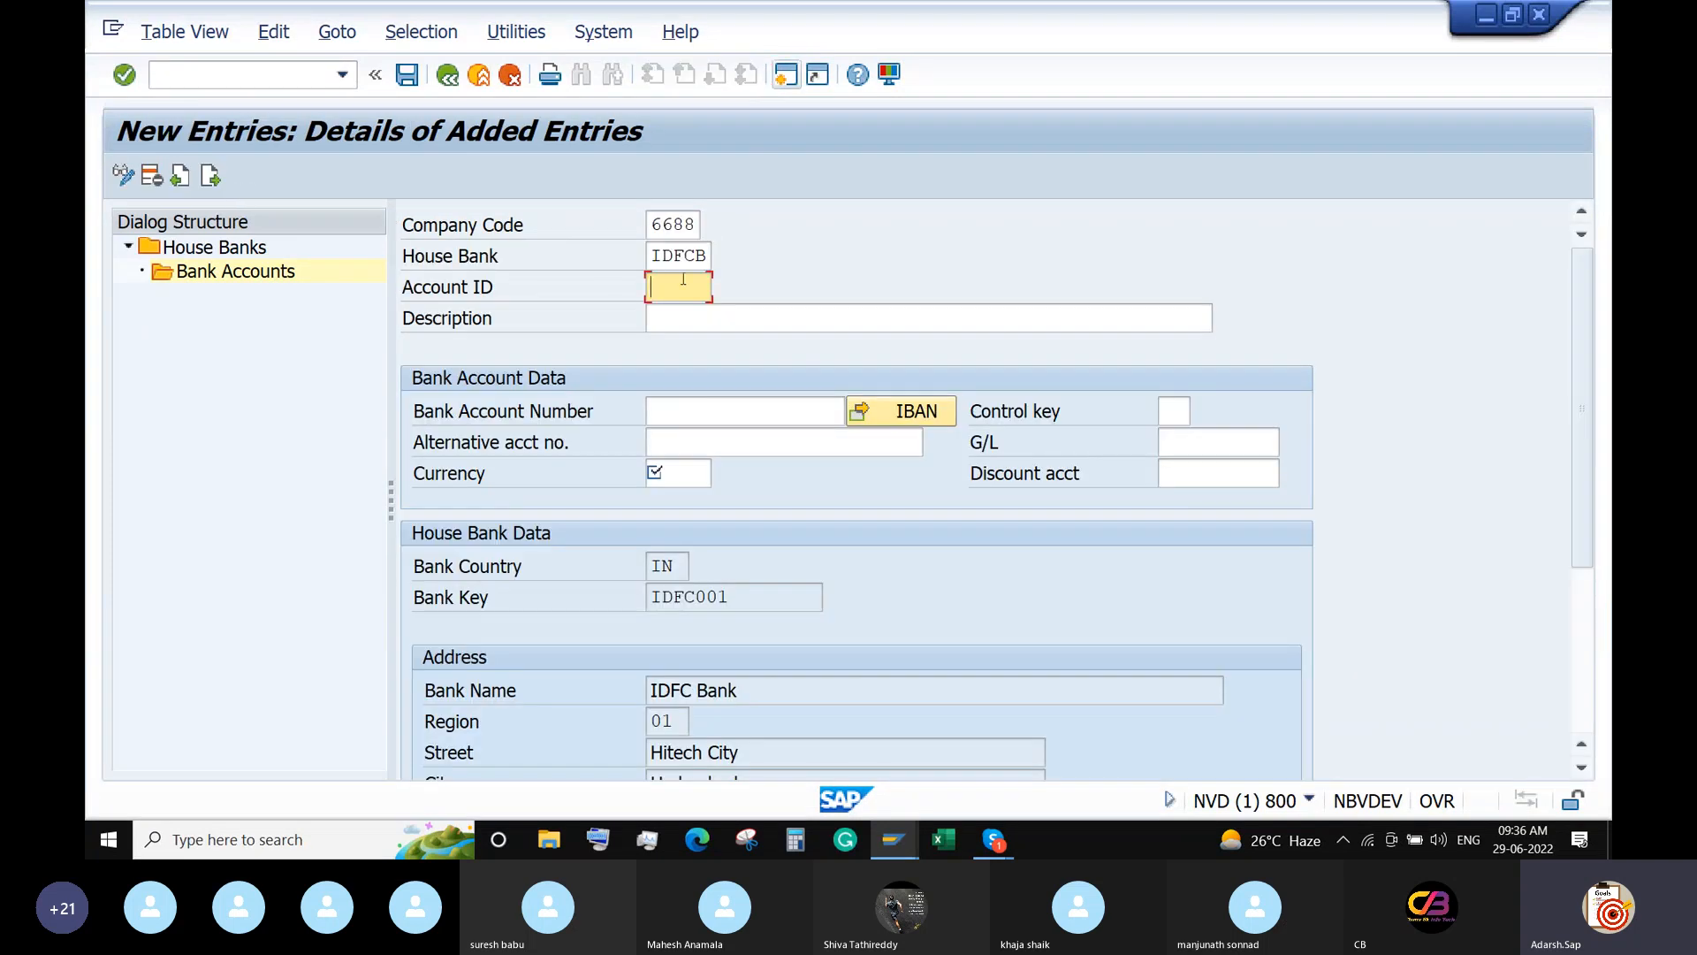
type("IDFC1")
left_click(683, 317)
type("IDFC ")
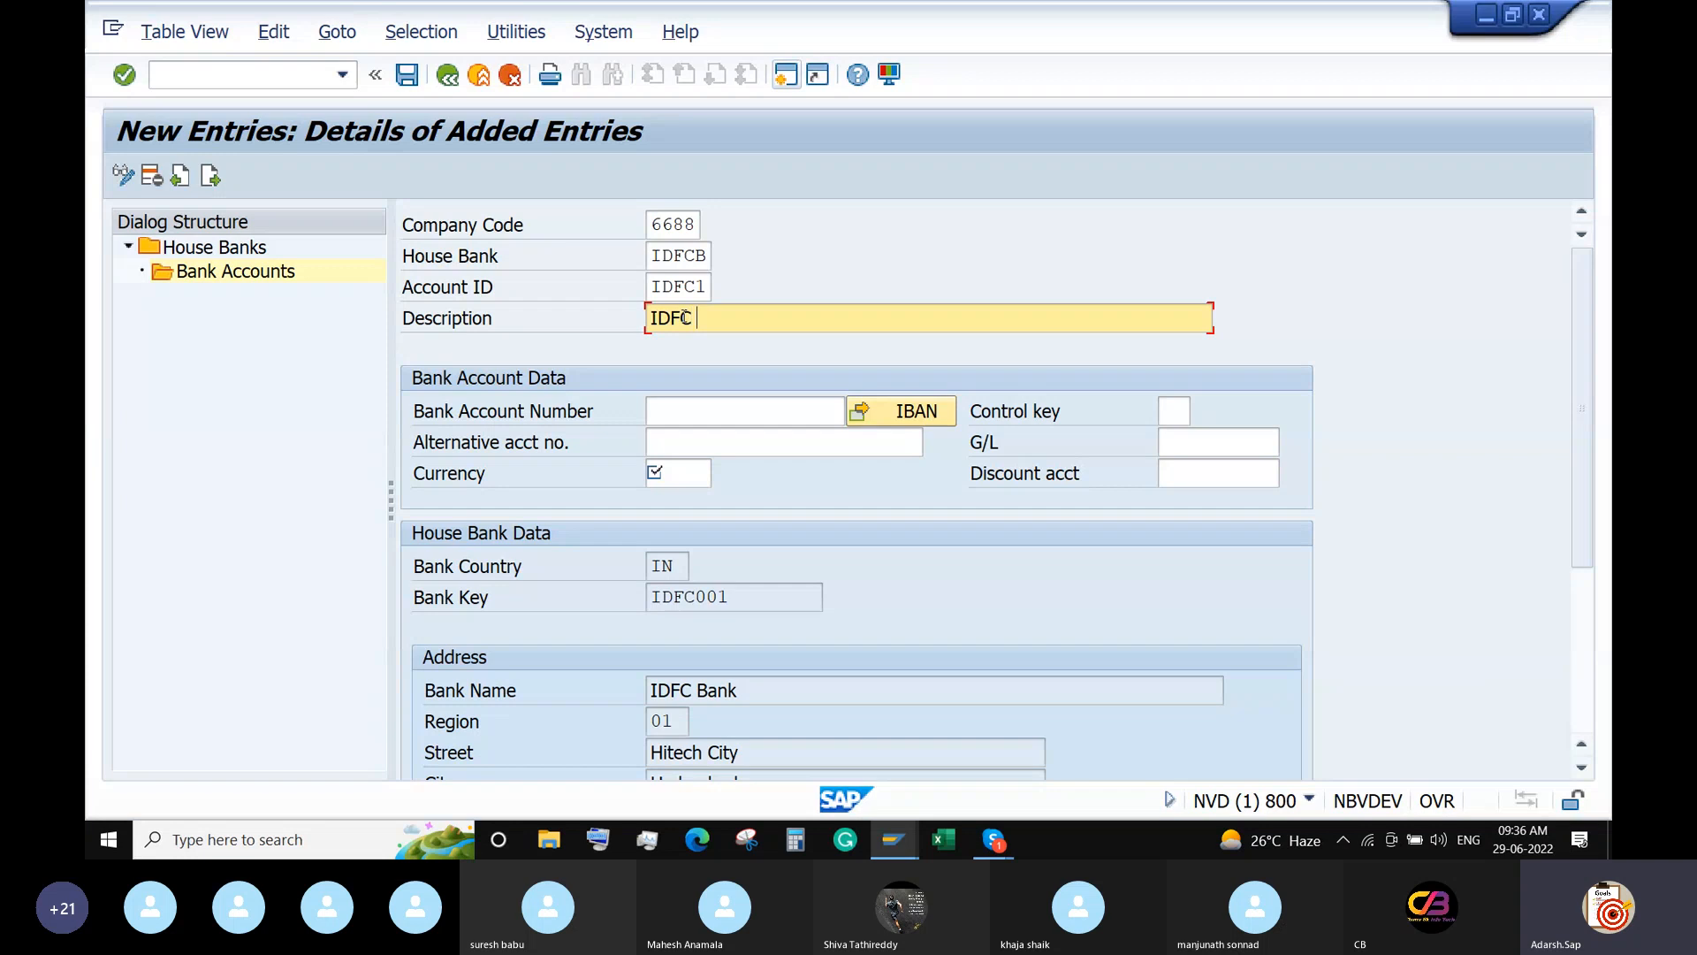
type("Bank")
Enter the bank account number and currency INR for account IDFC1.
left_click(692, 415)
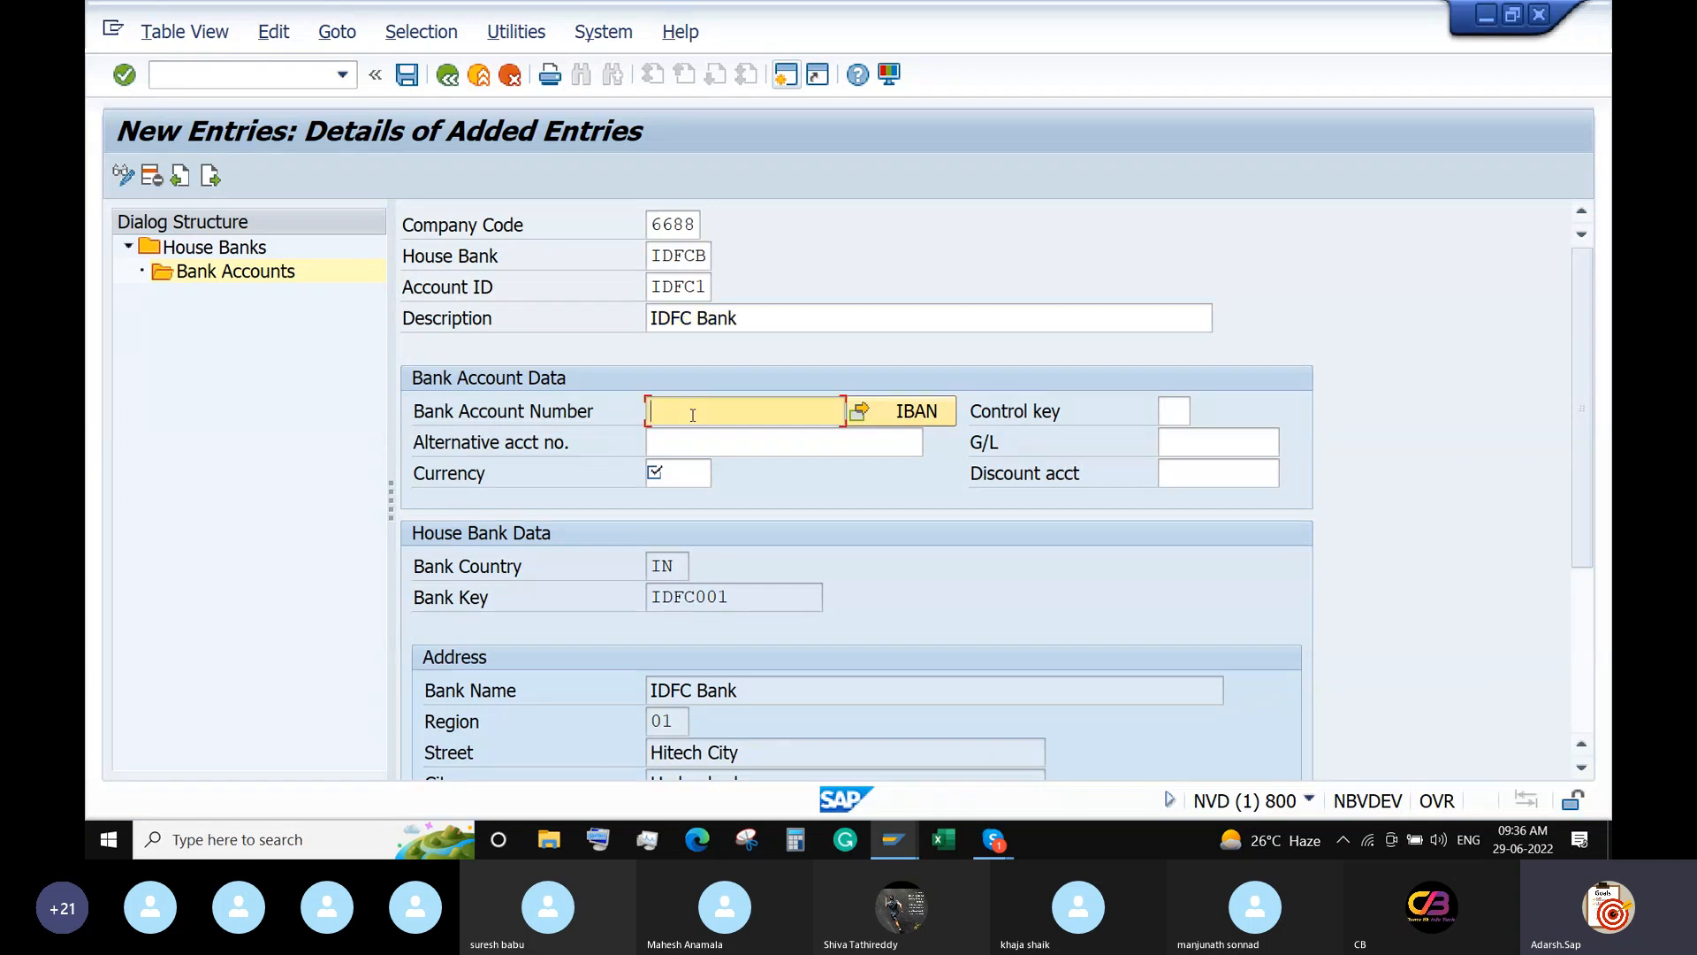
left_click(739, 443)
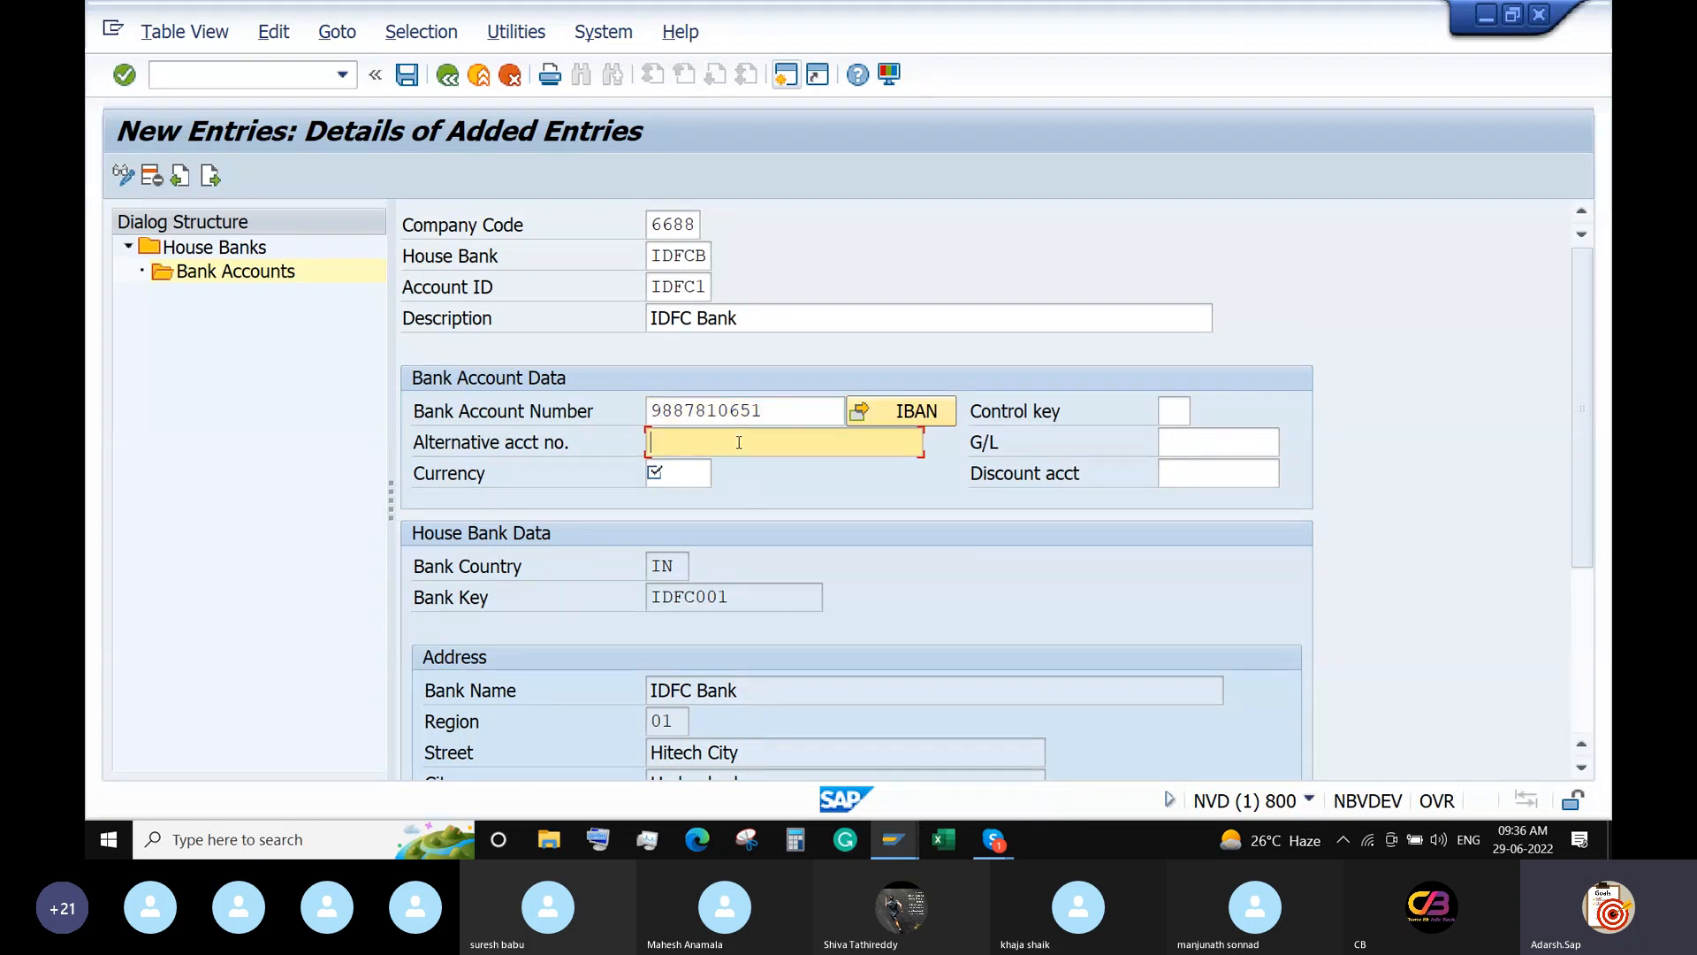
left_click(661, 472)
type("INR")
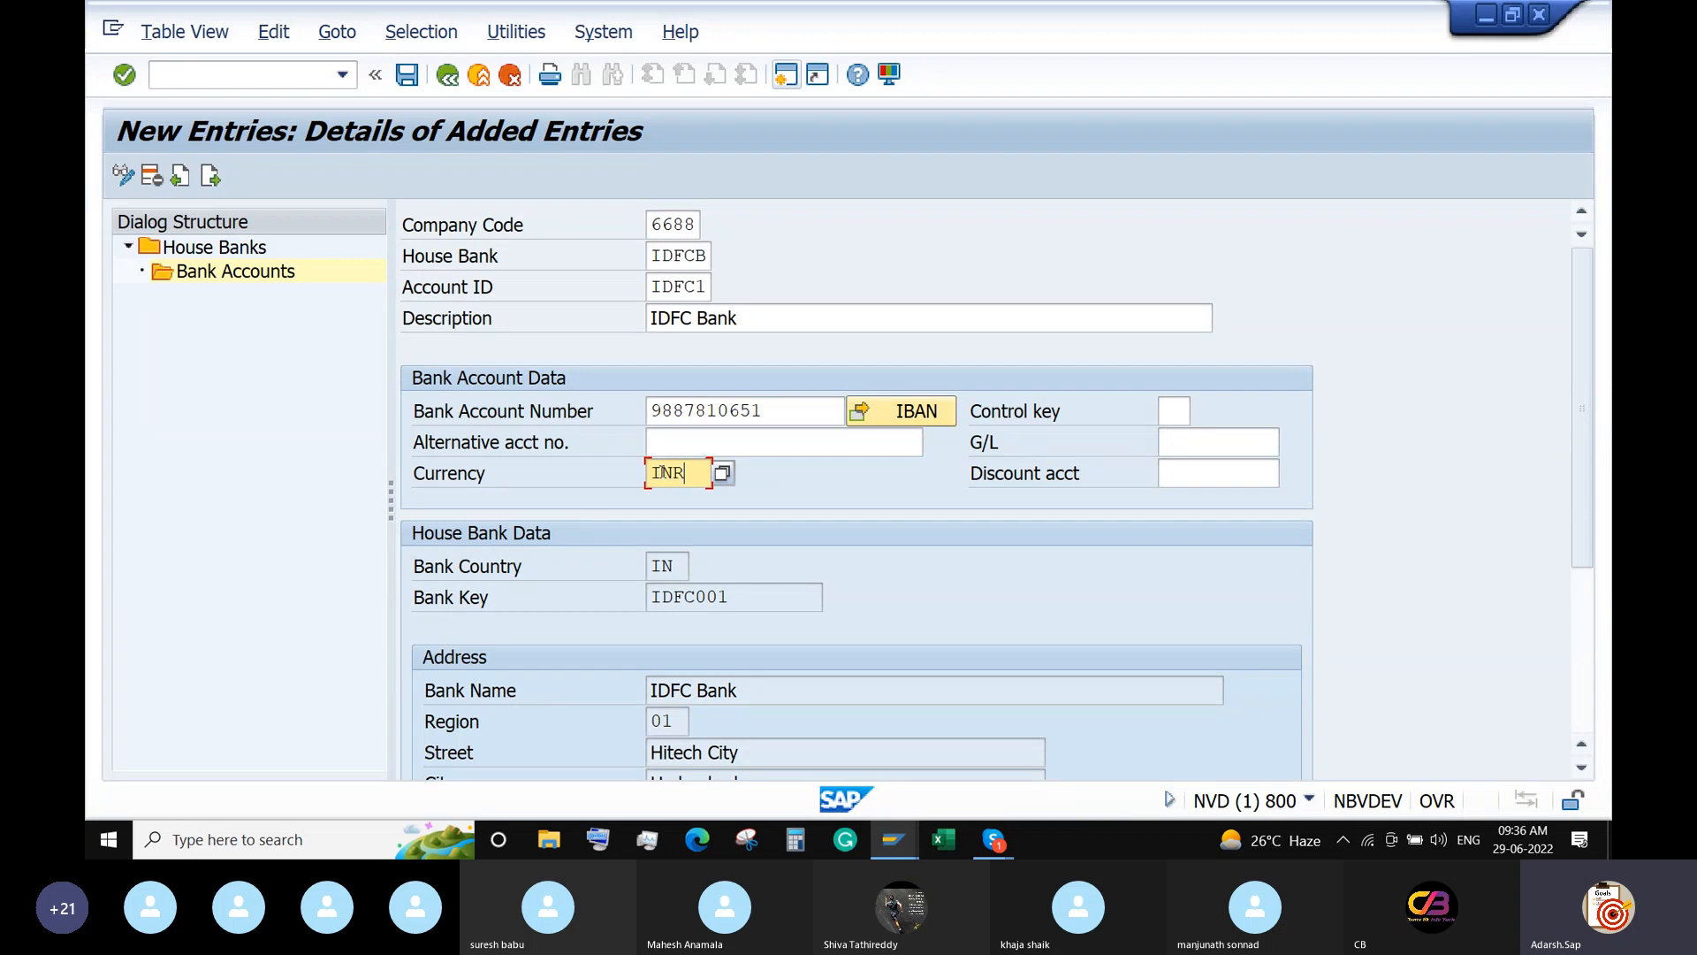
left_click(1254, 454)
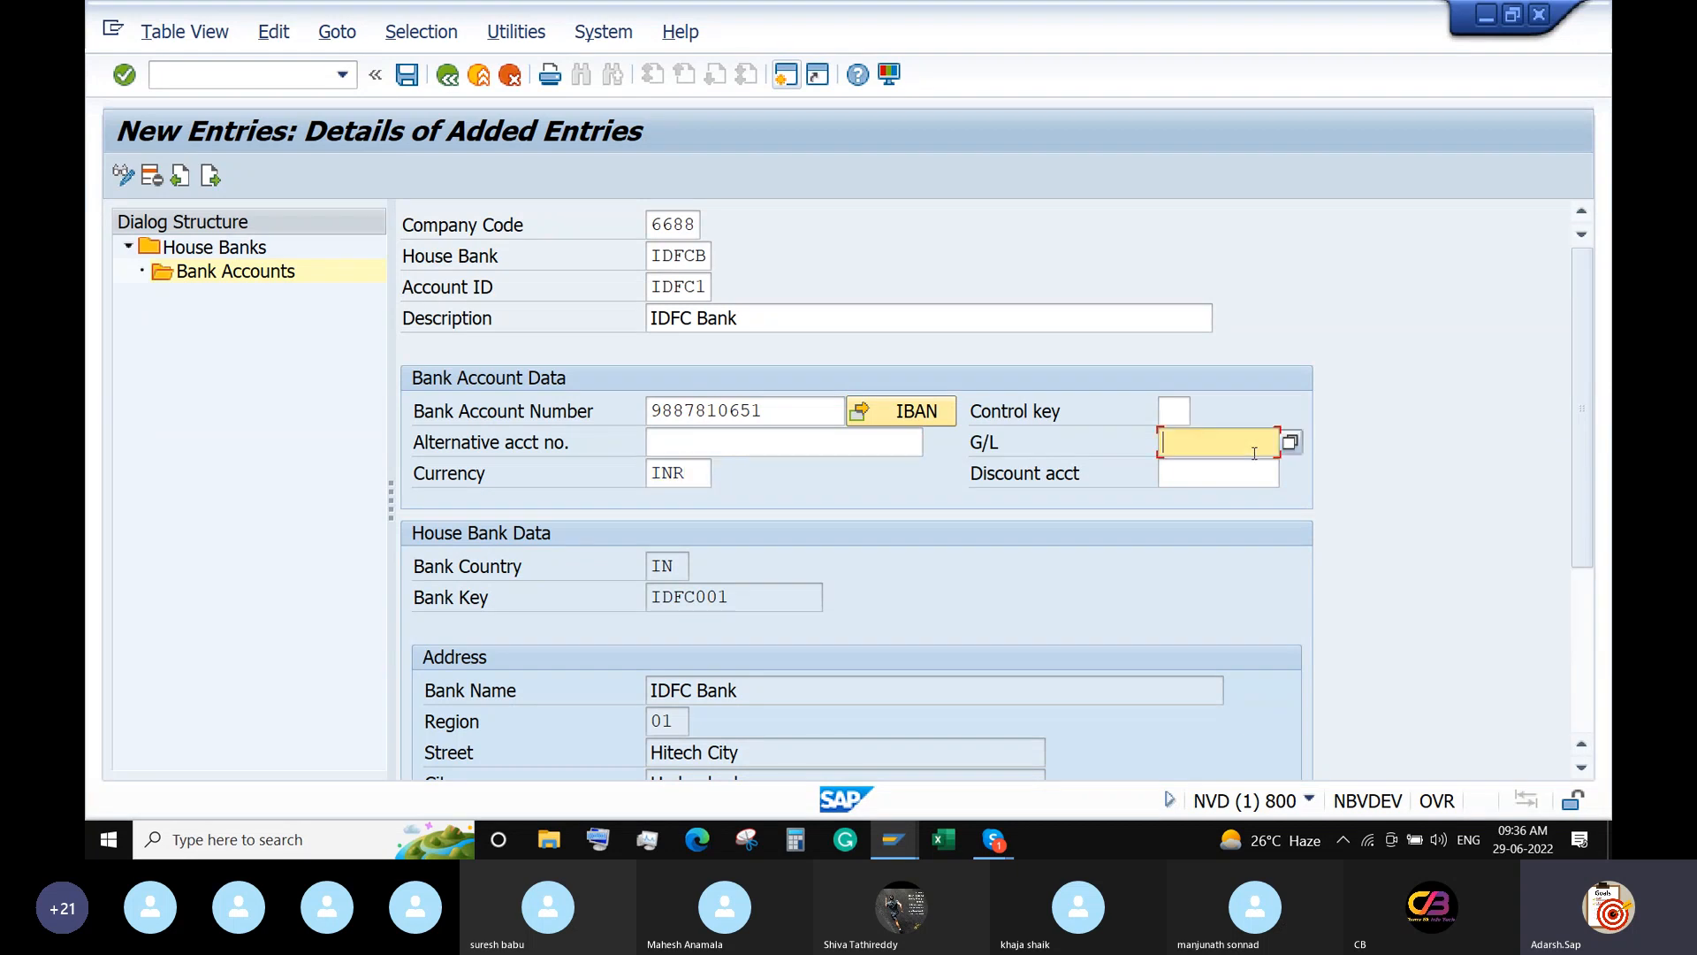
In a new FS00 session, list company code ABCD's Current Assets accounts and select 200100 Andhra Bank.
left_click(786, 78)
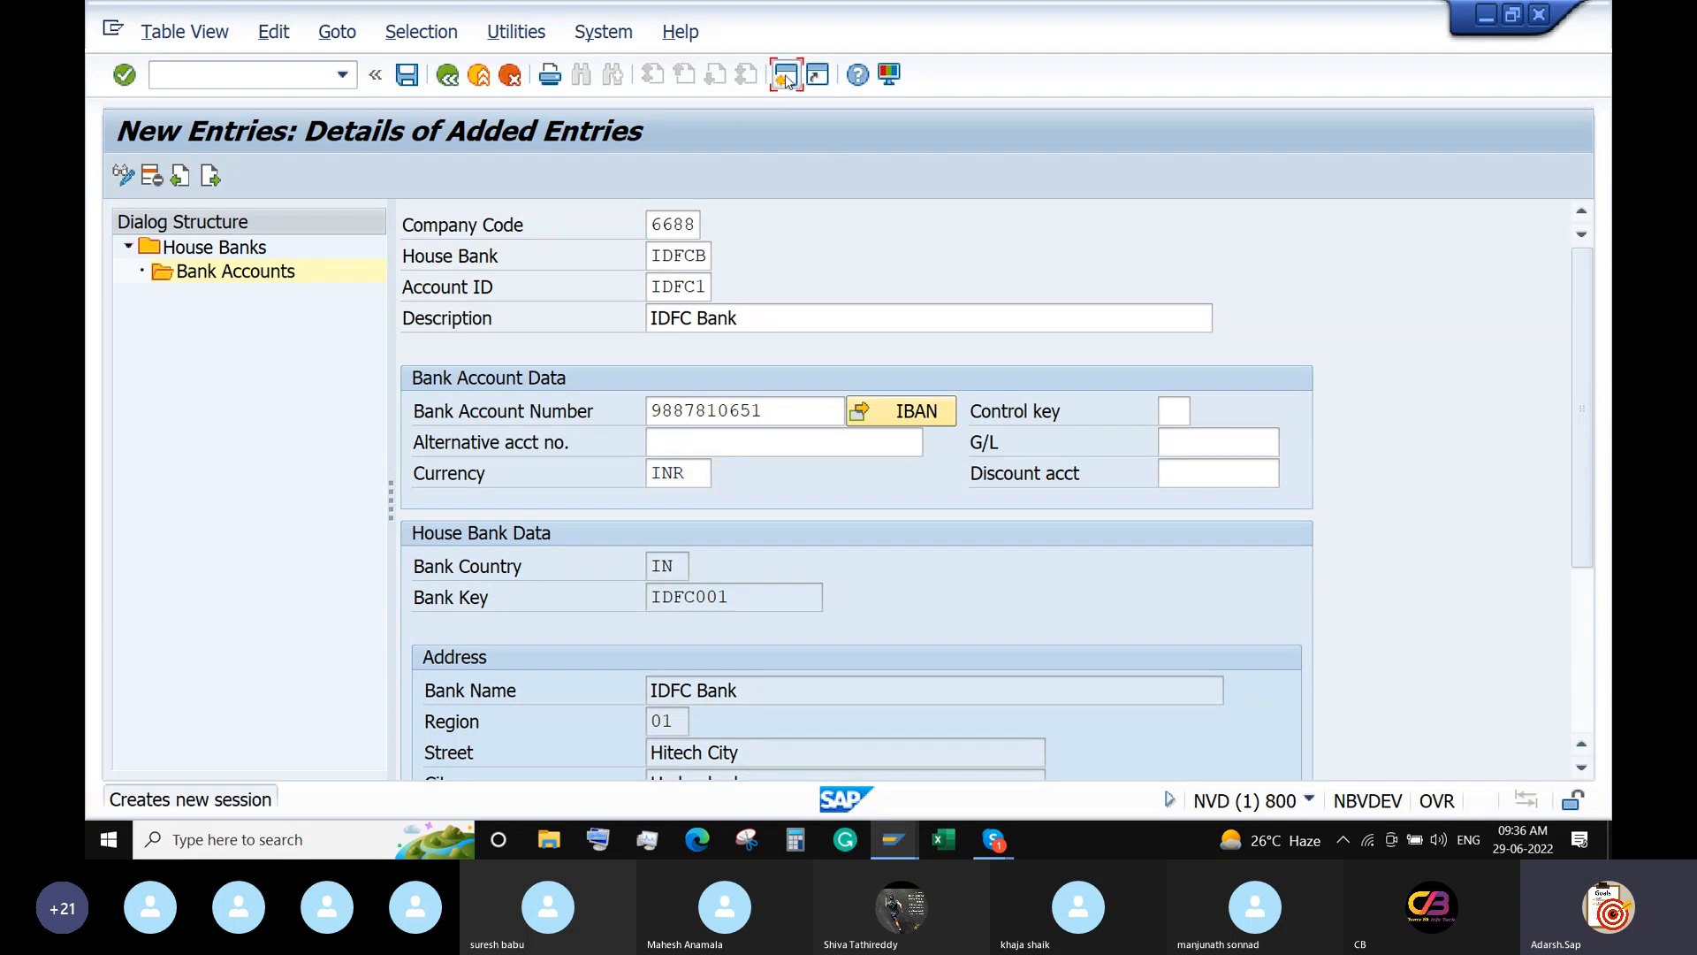
type("FS")
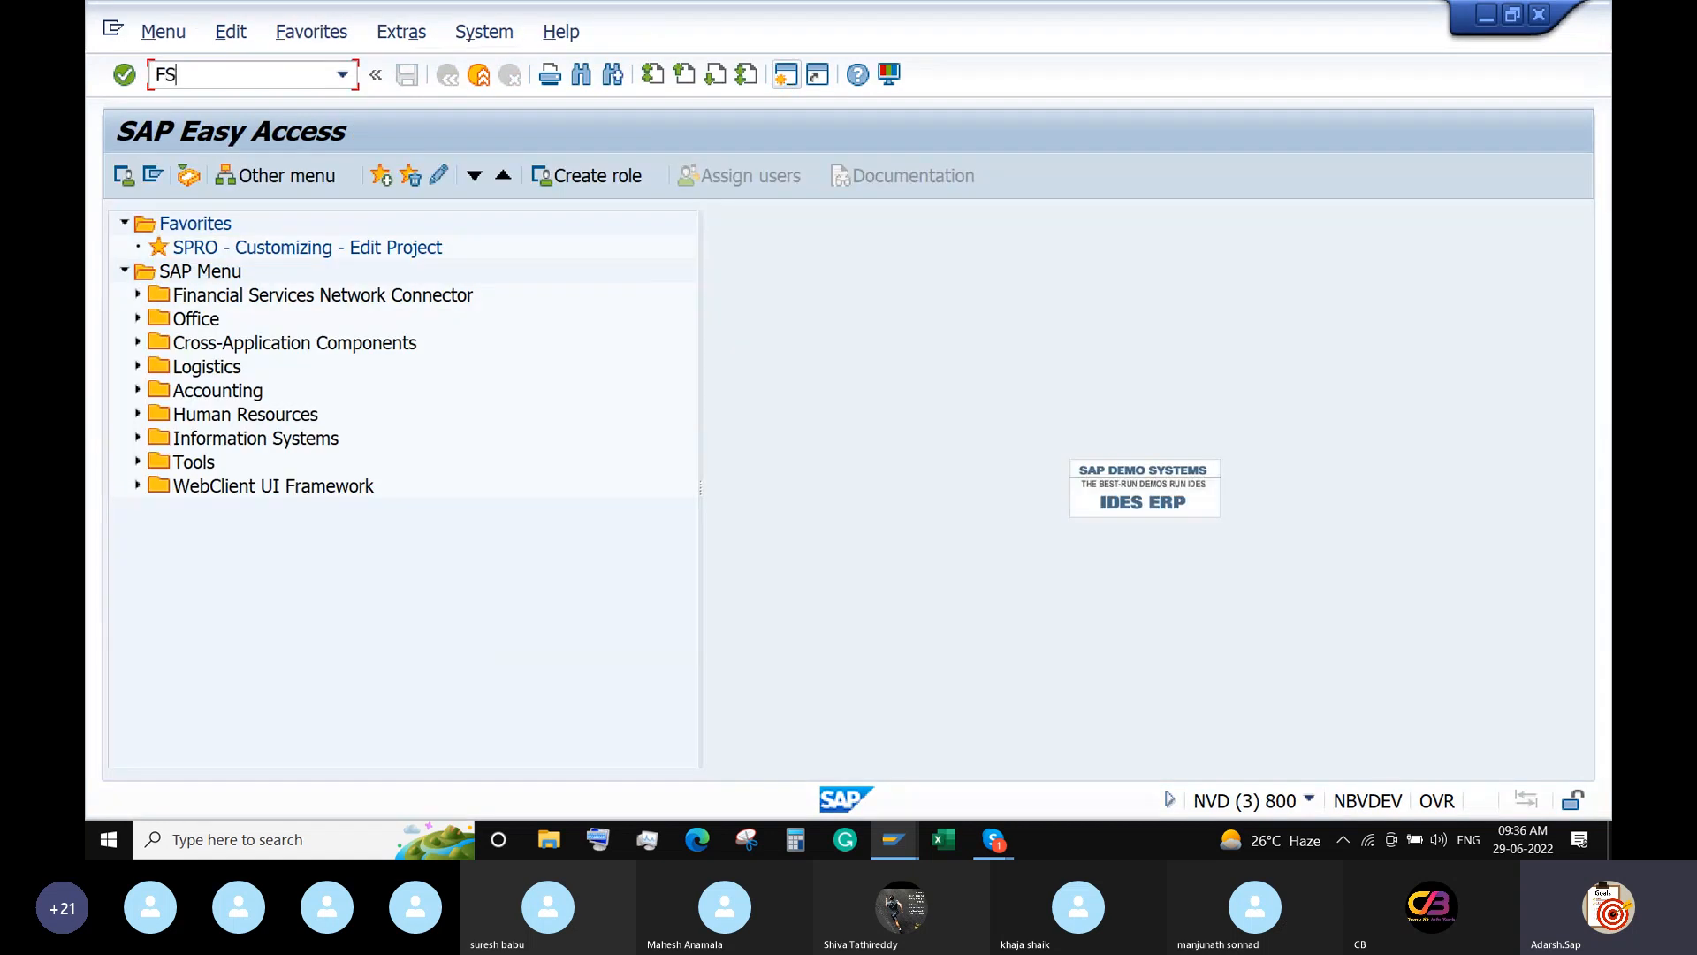
type("00")
key("Return")
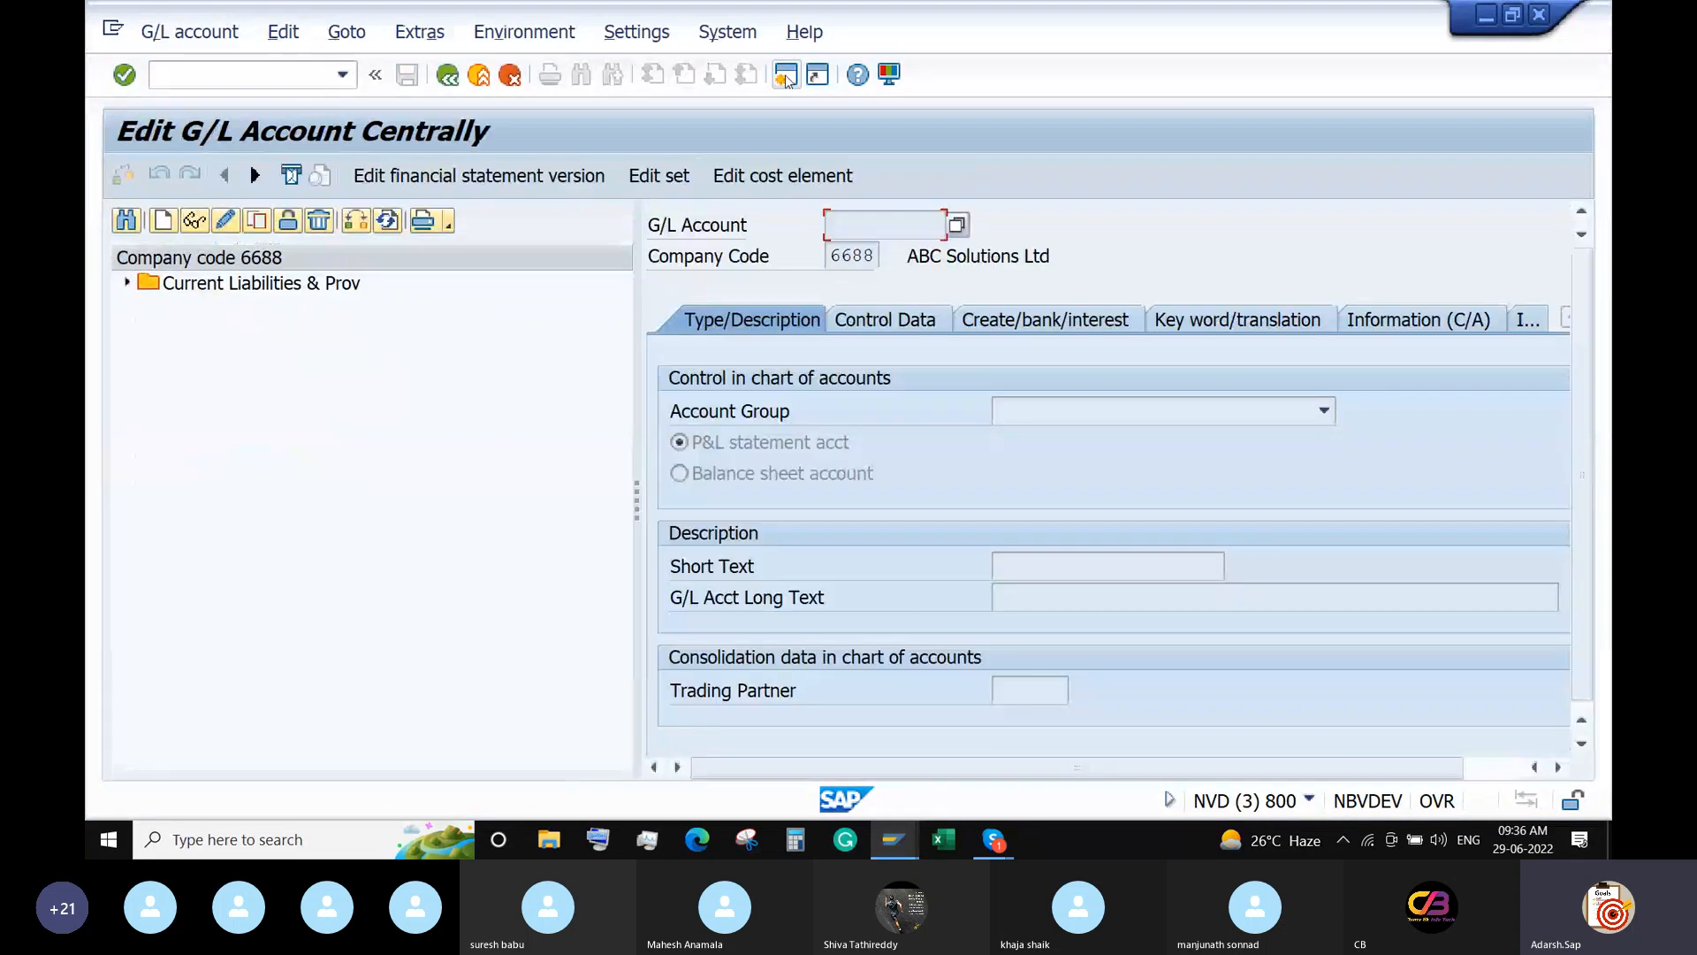
left_click(356, 221)
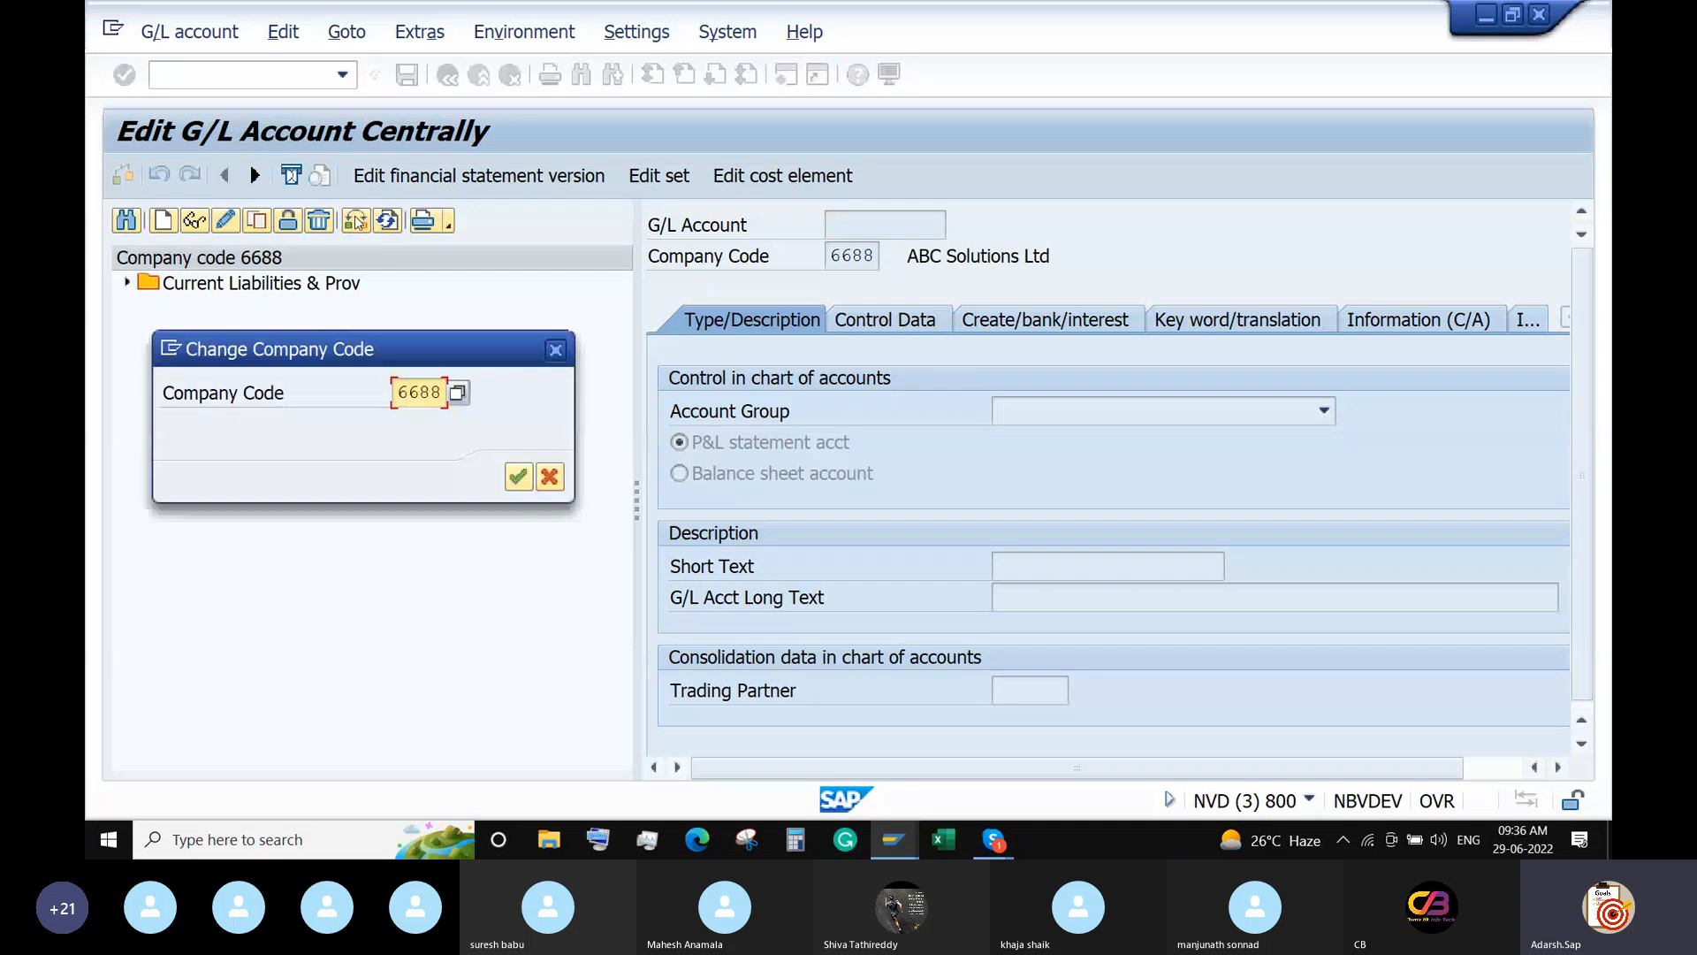
type("ABCD")
key("Return")
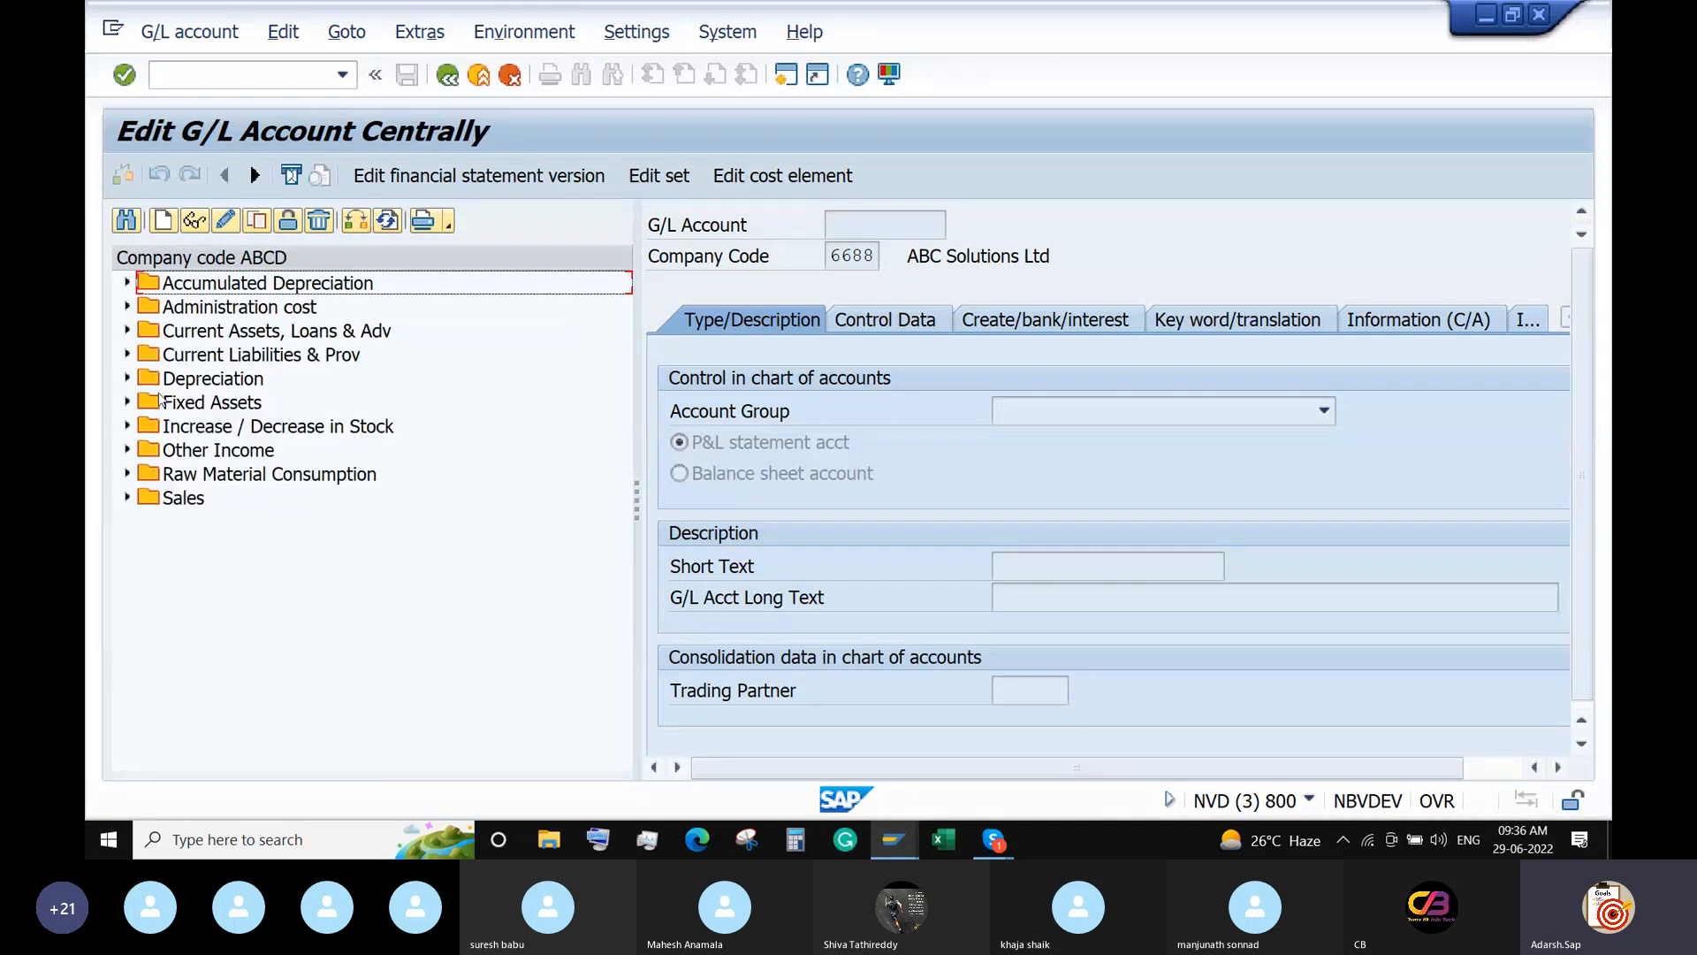
left_click(127, 332)
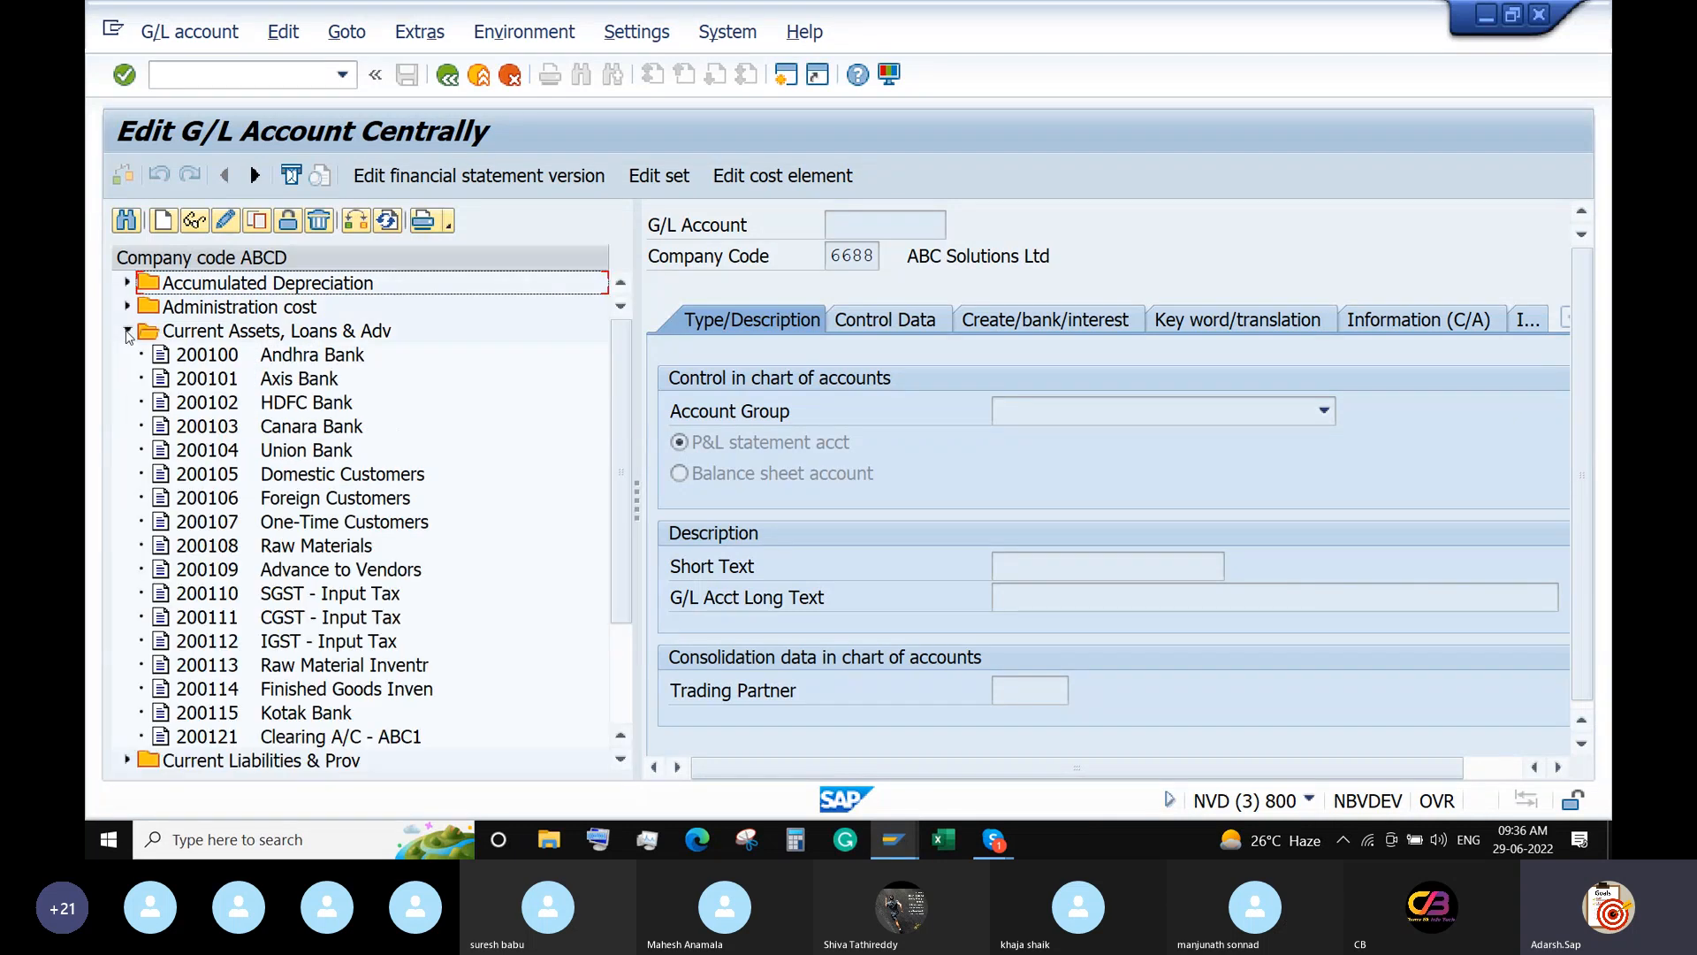
left_click(210, 357)
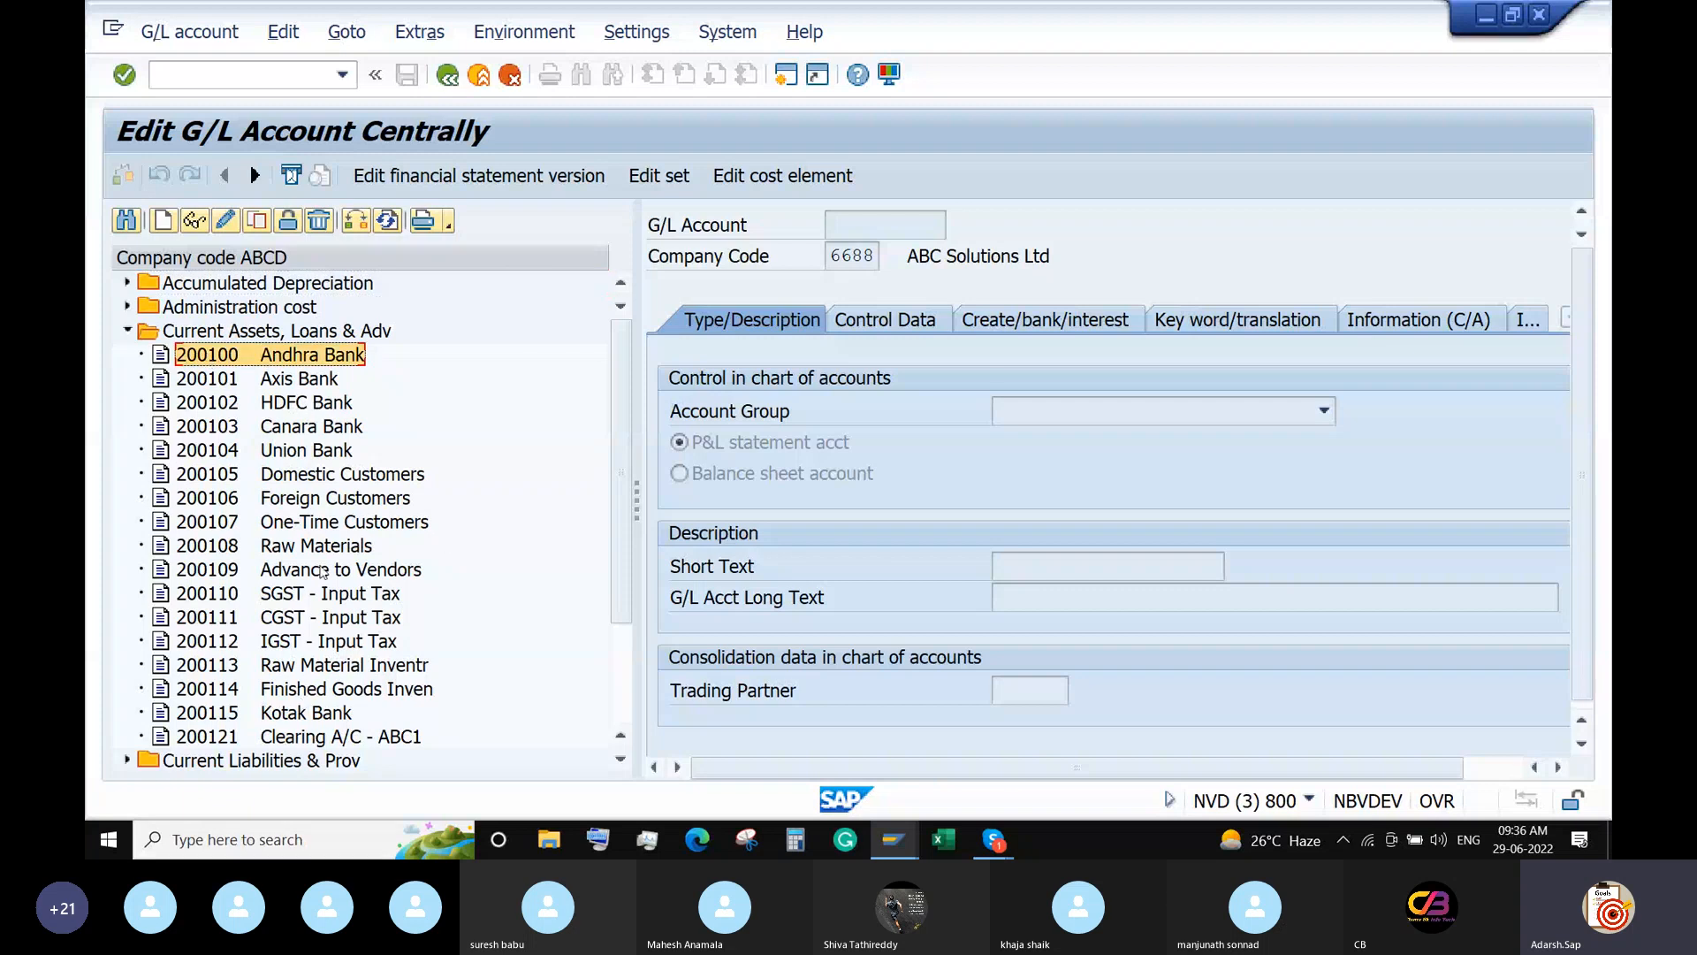
Copy Andhra Bank to new G/L account 200130 in company code 6688.
left_click(256, 221)
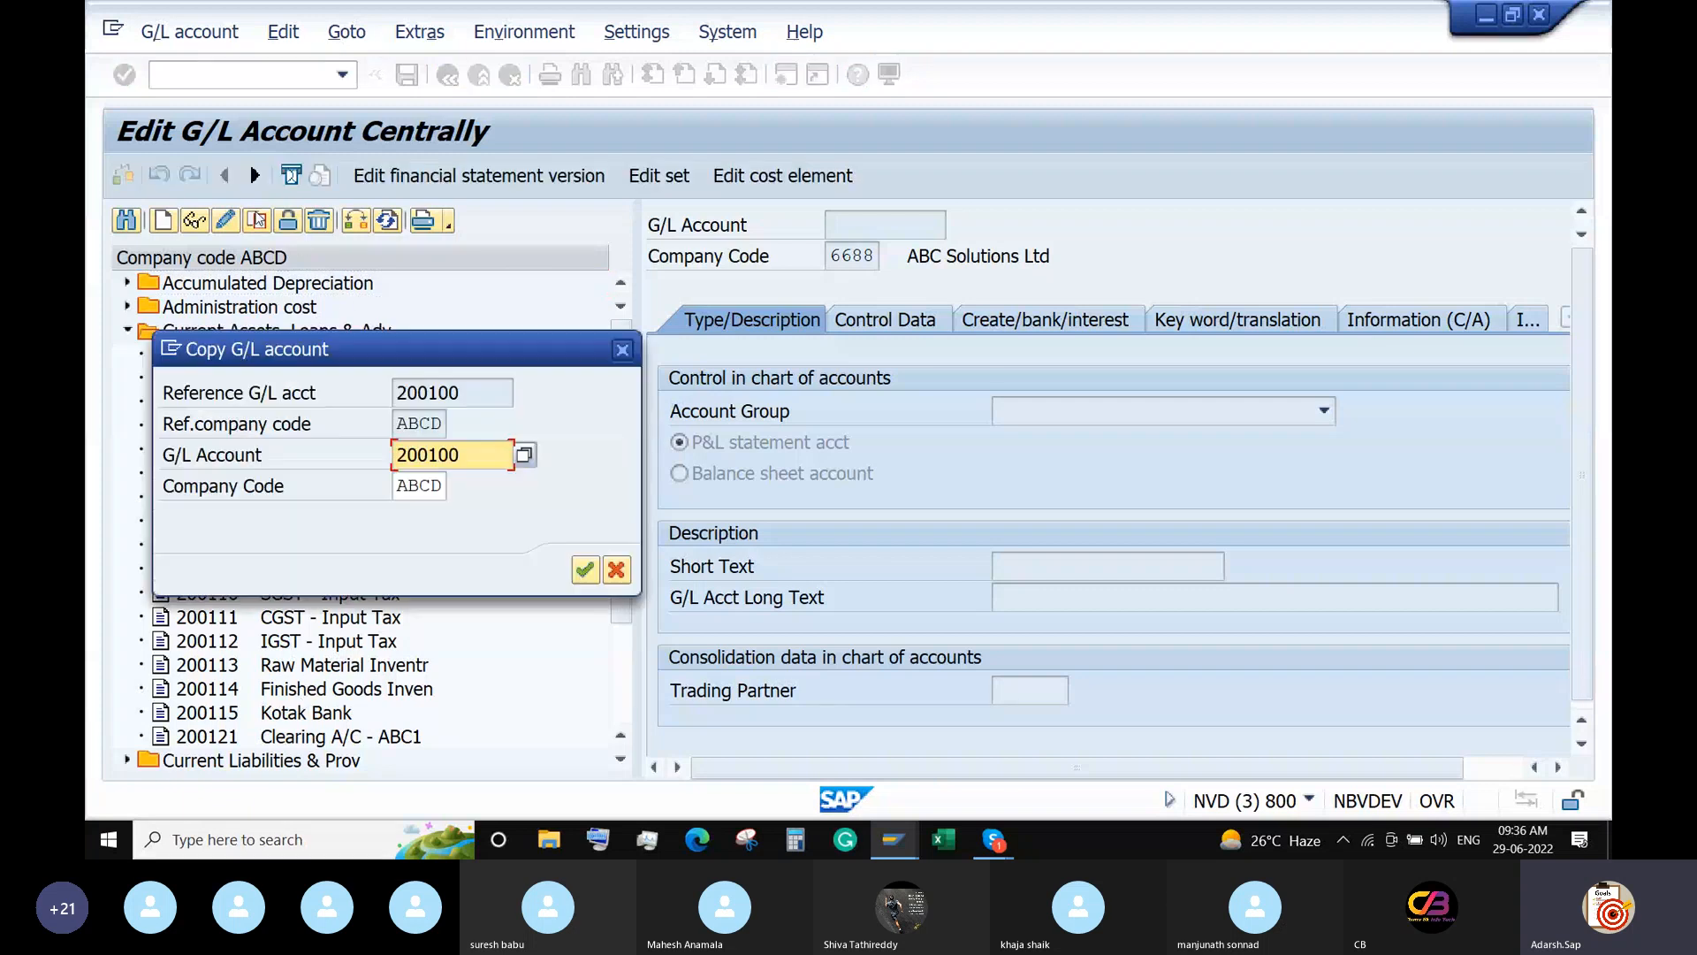
left_click(466, 458)
key("BackSpace")
key("BackSpace")
type("30")
double_click(442, 485)
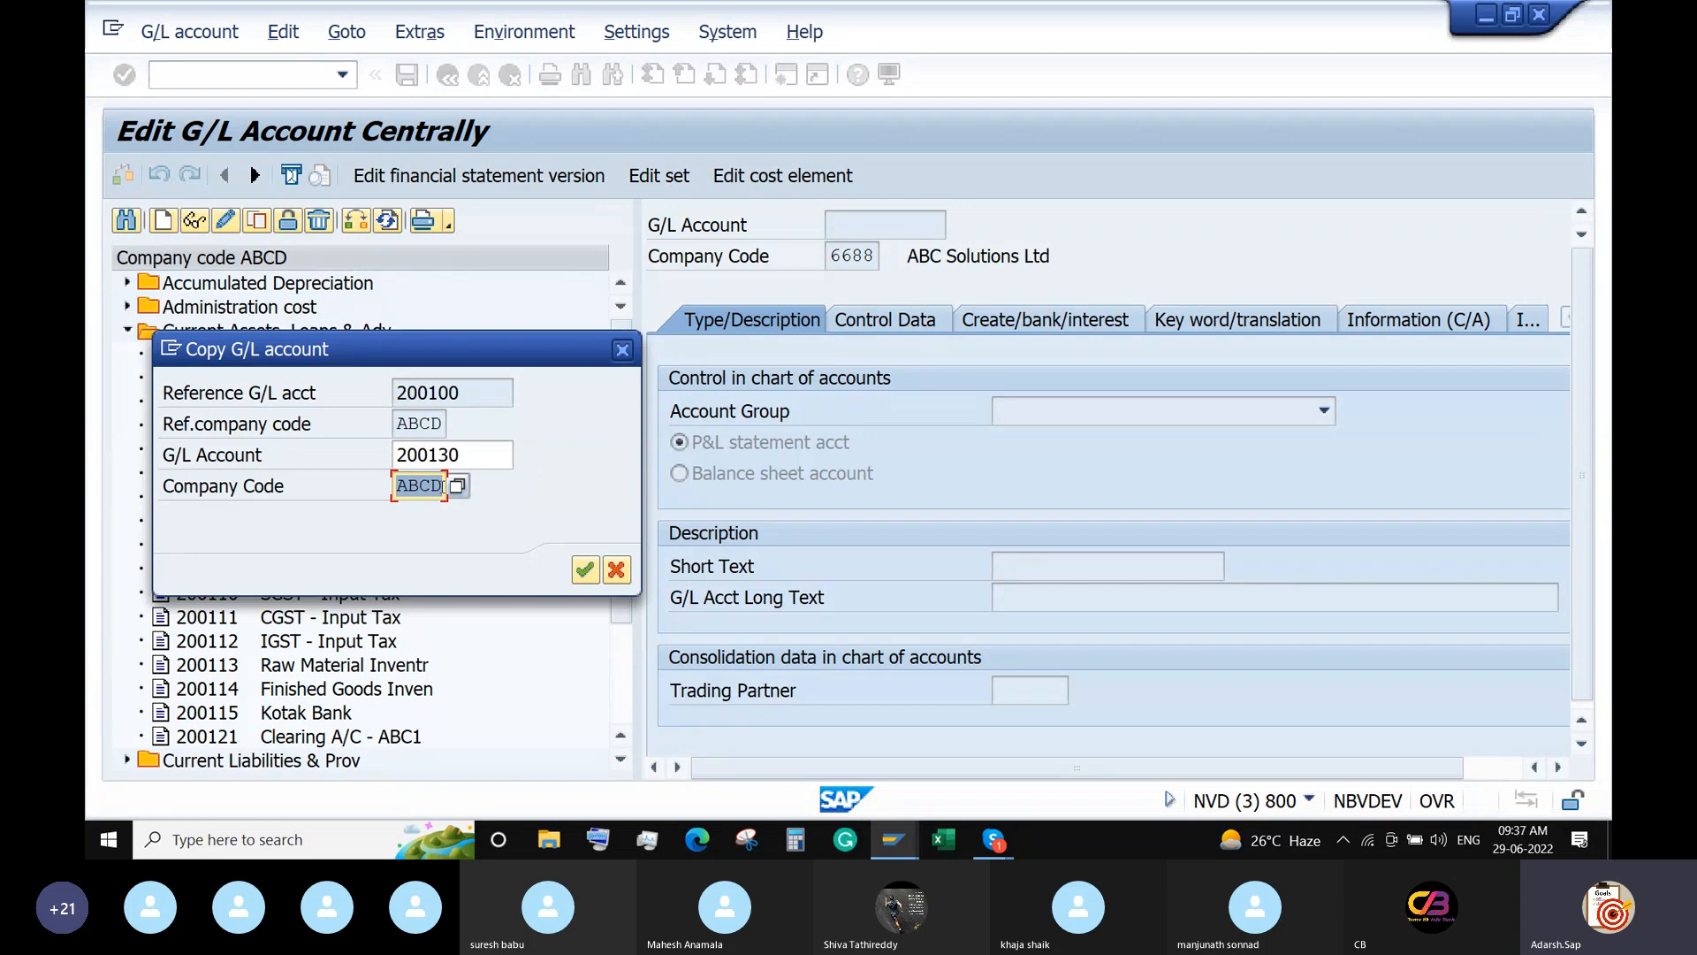
type("6688")
key("Return")
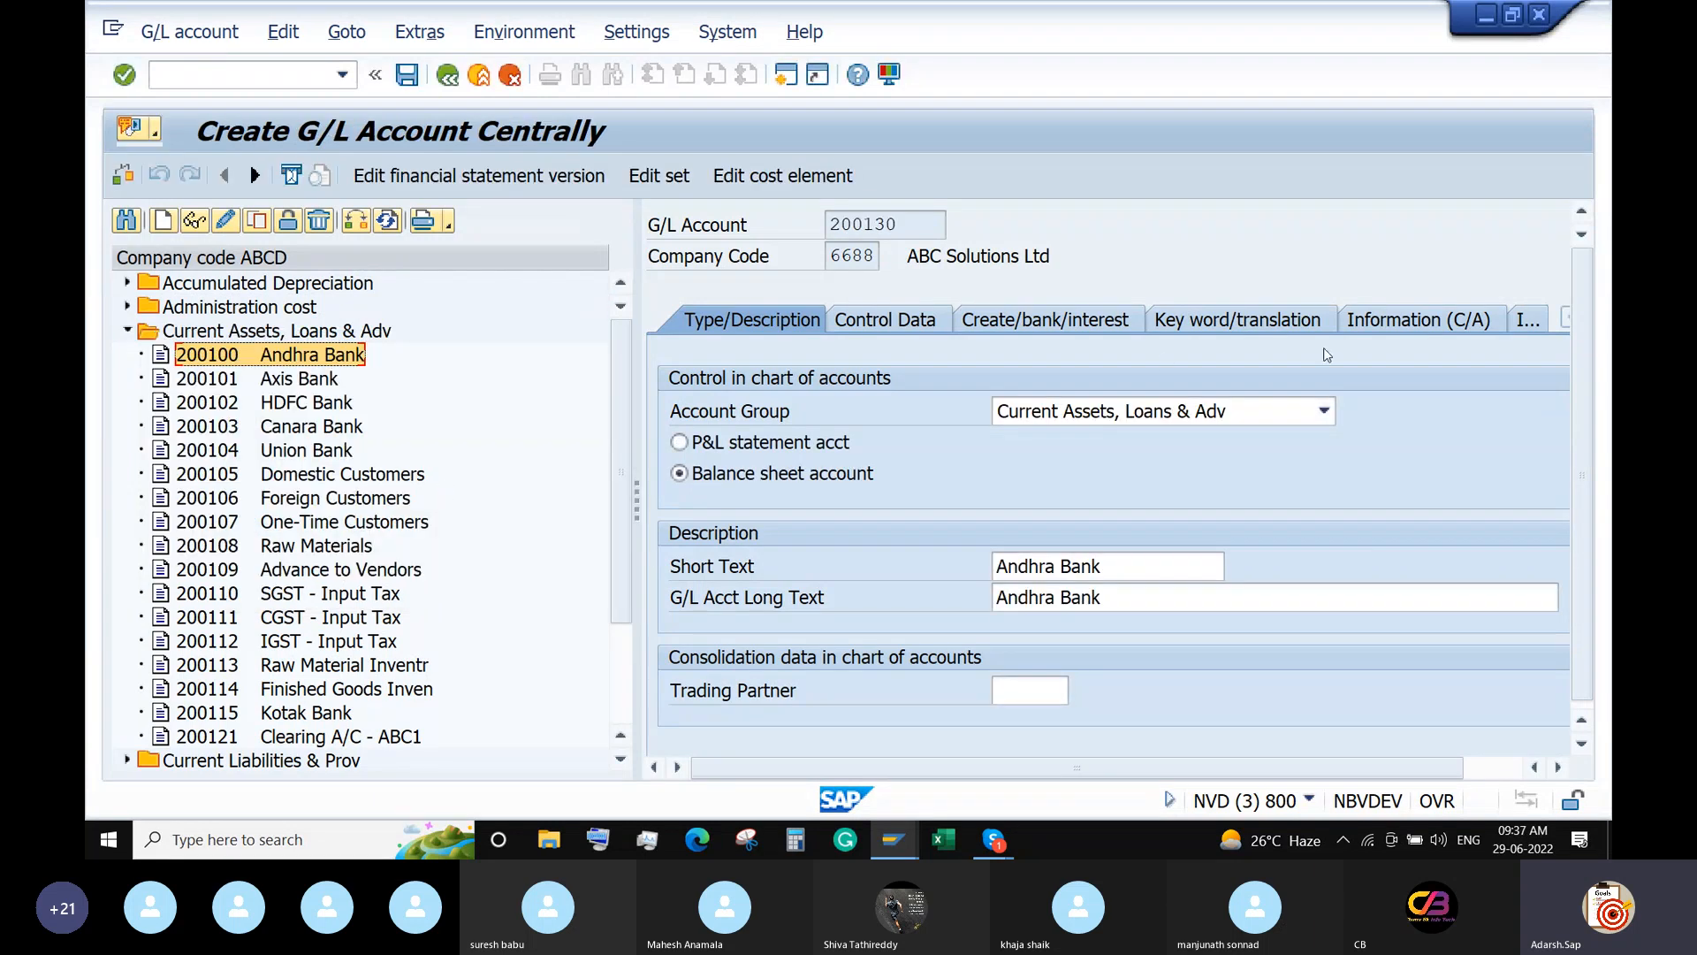
Set the short and long text to IDFC Bank and save G/L account 200130.
left_click_drag(1107, 566, 899, 567)
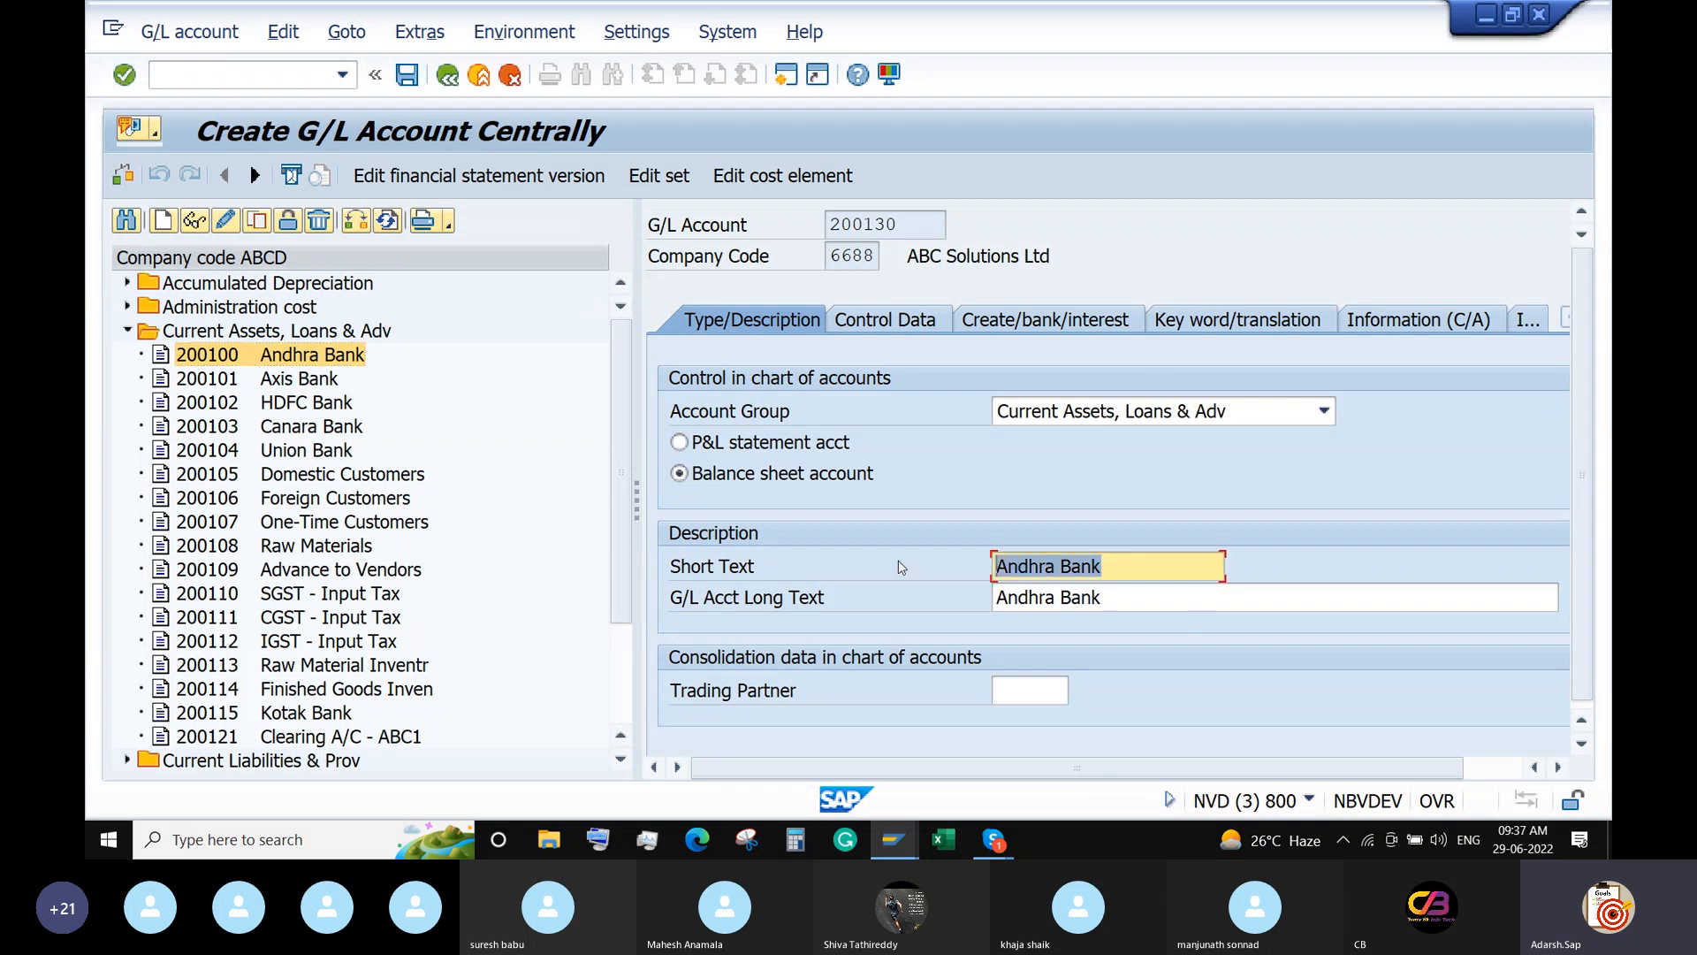
type("IDFC Bank")
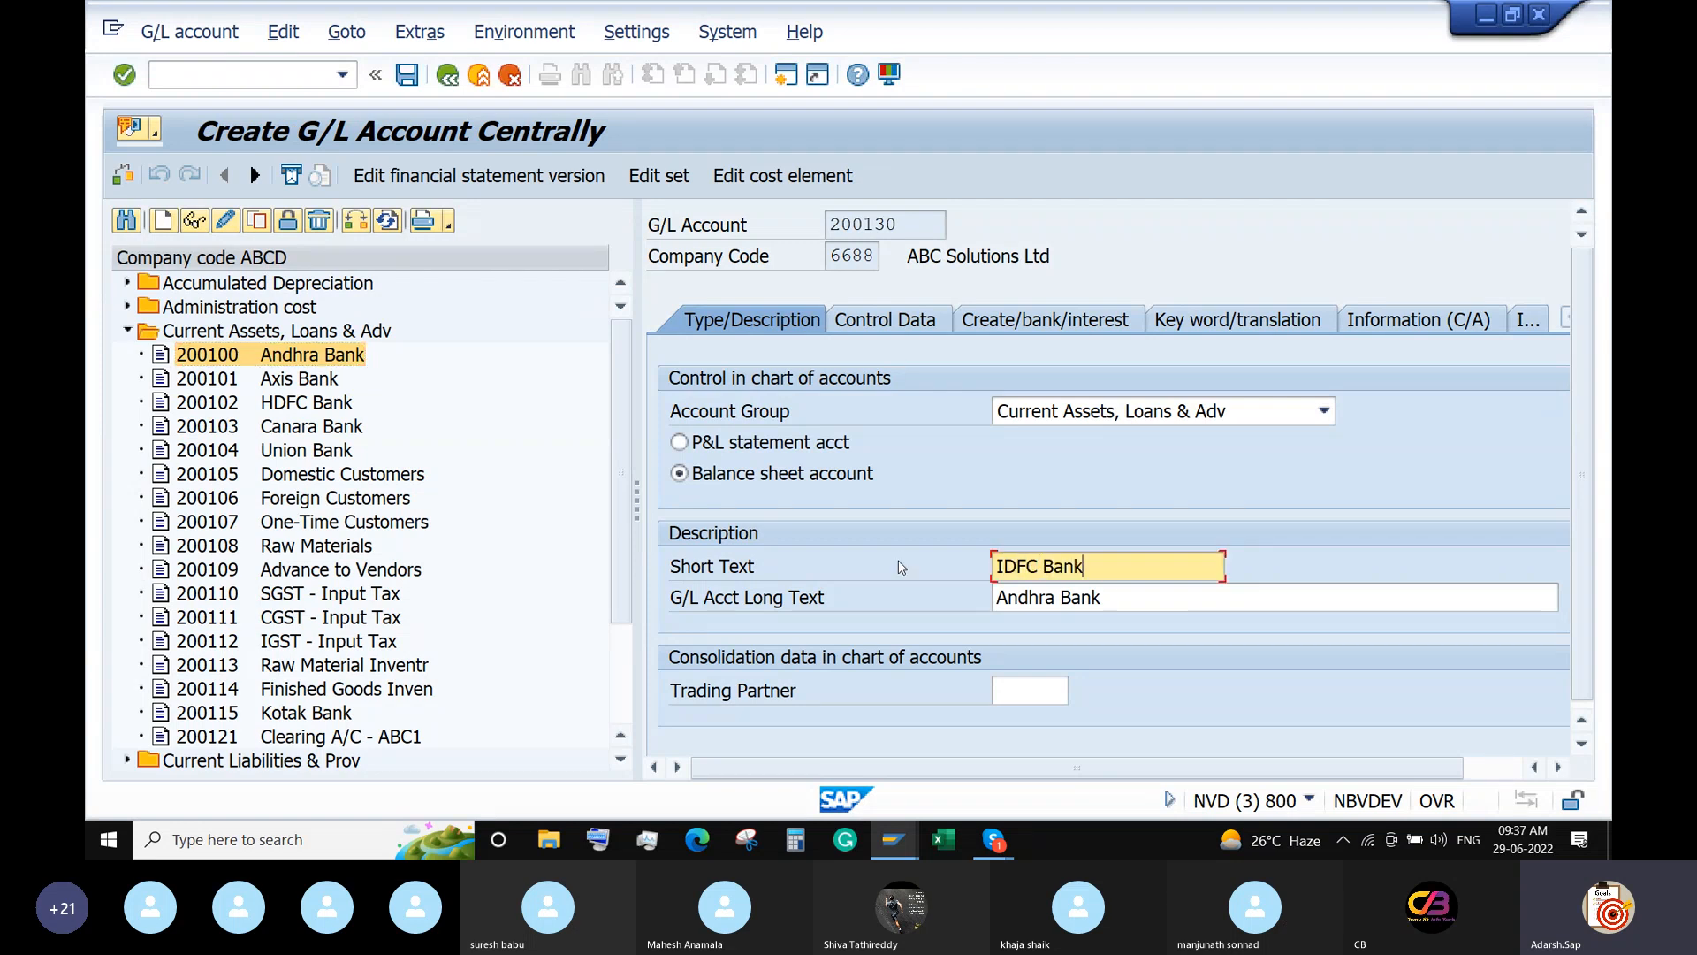
key("Tab")
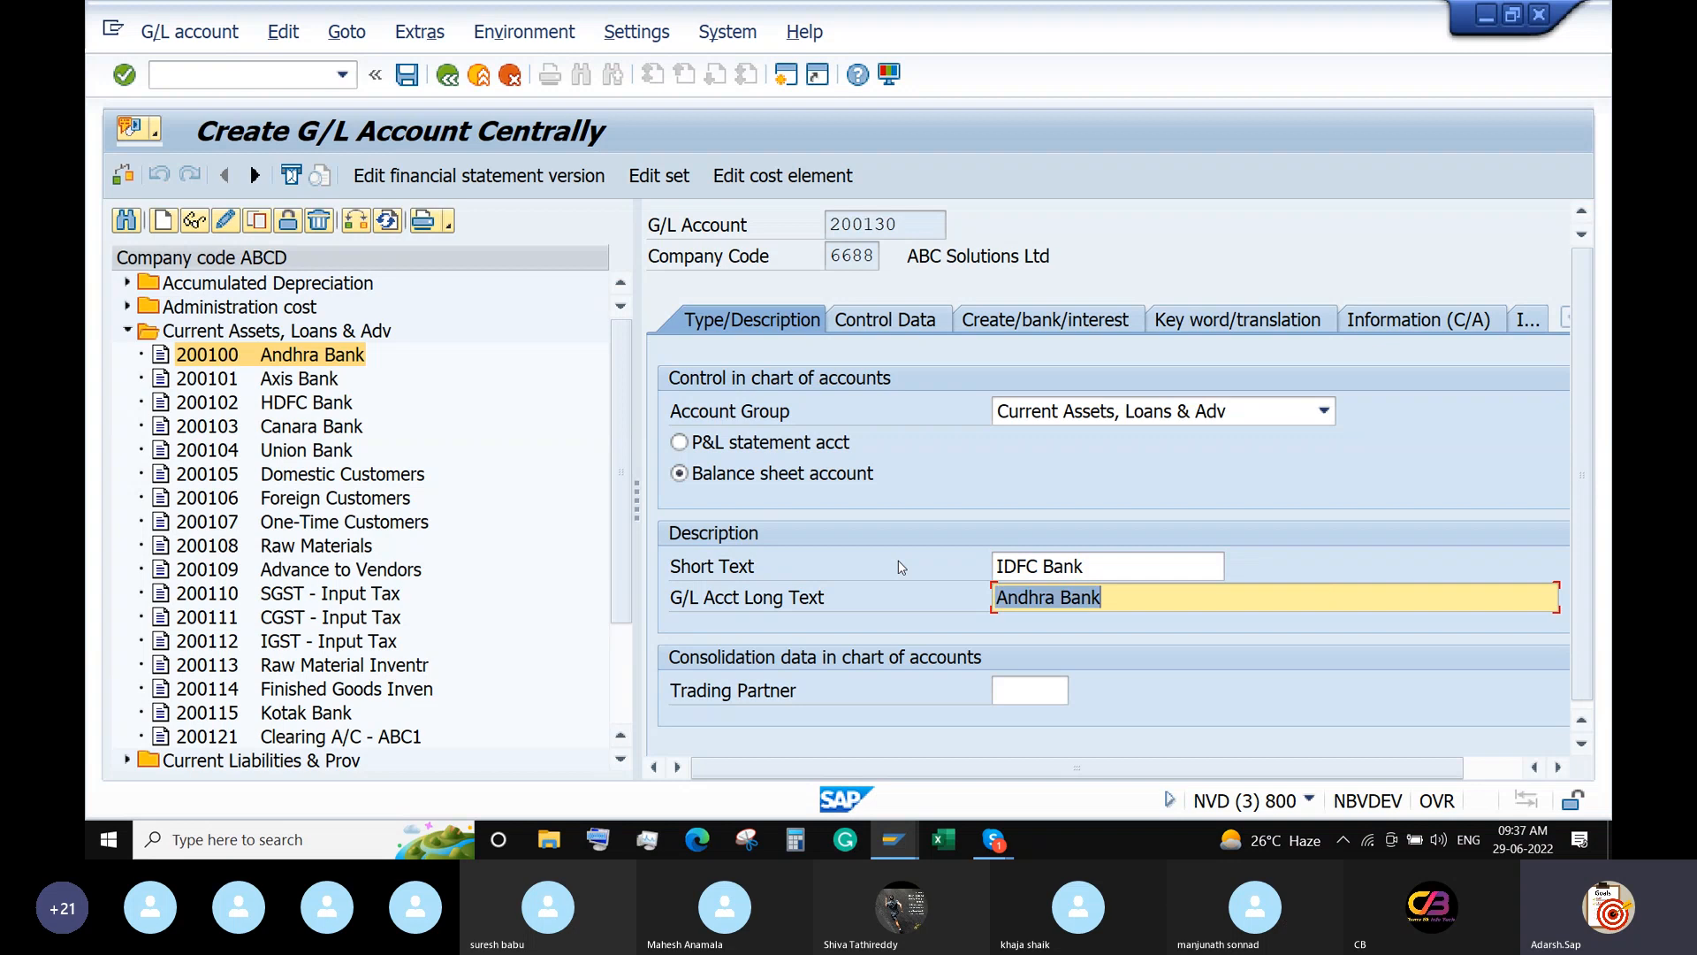
key("ctrl+v")
key("Return")
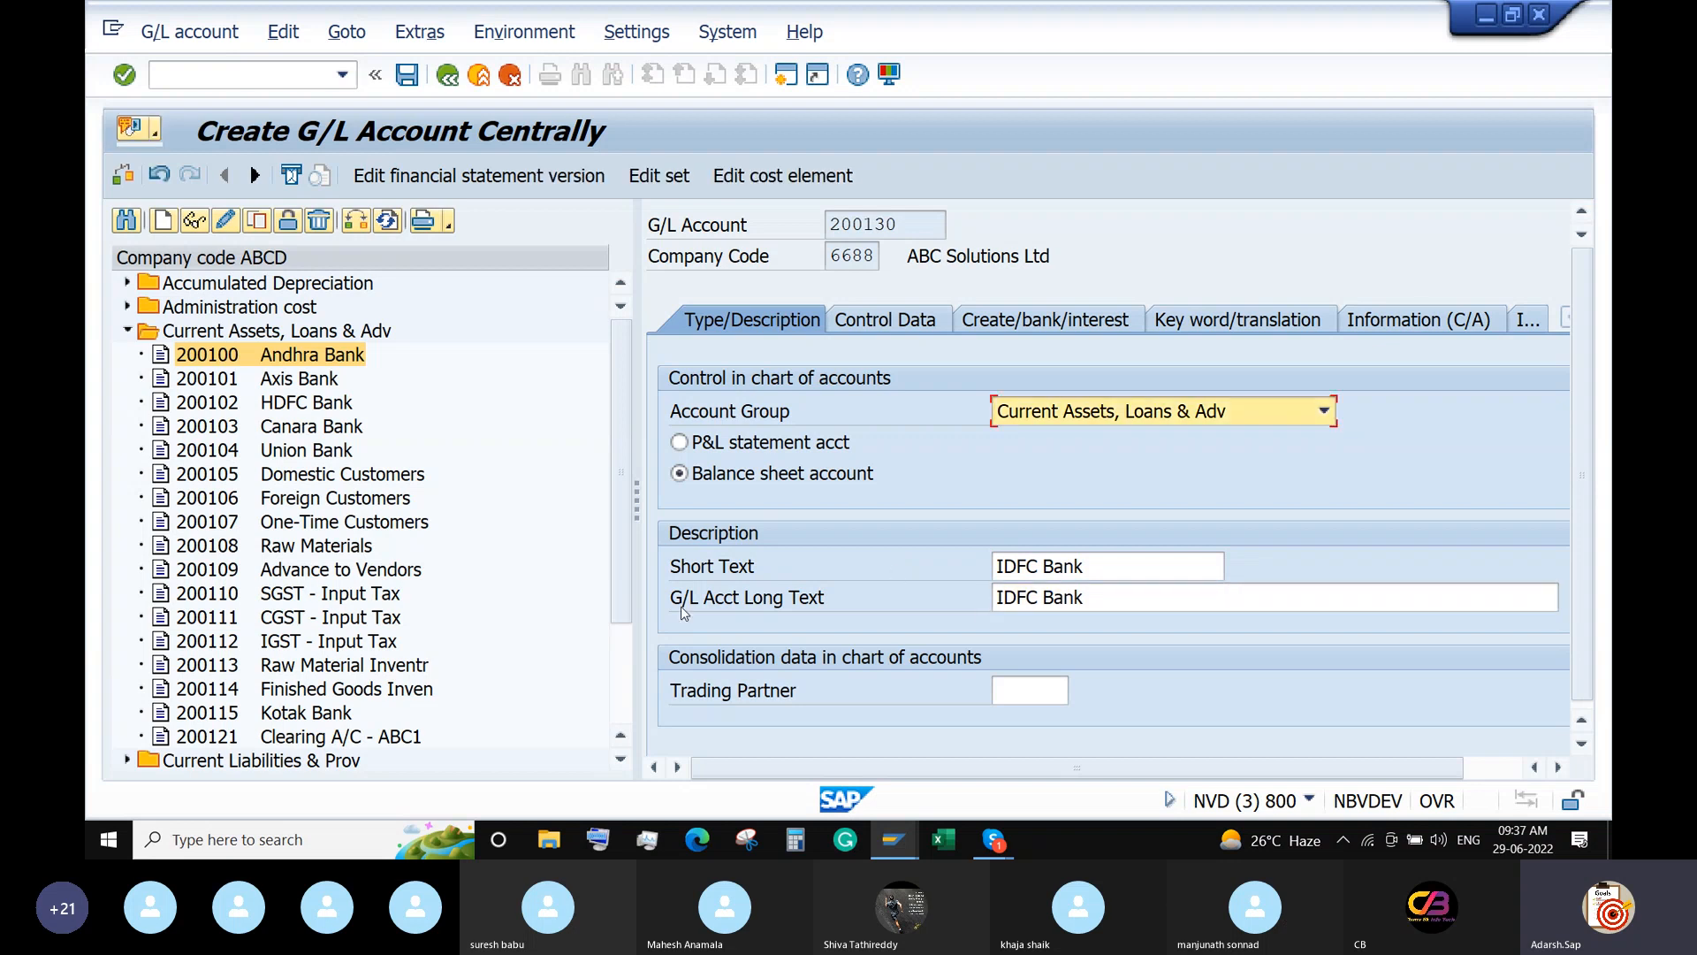
left_click(412, 80)
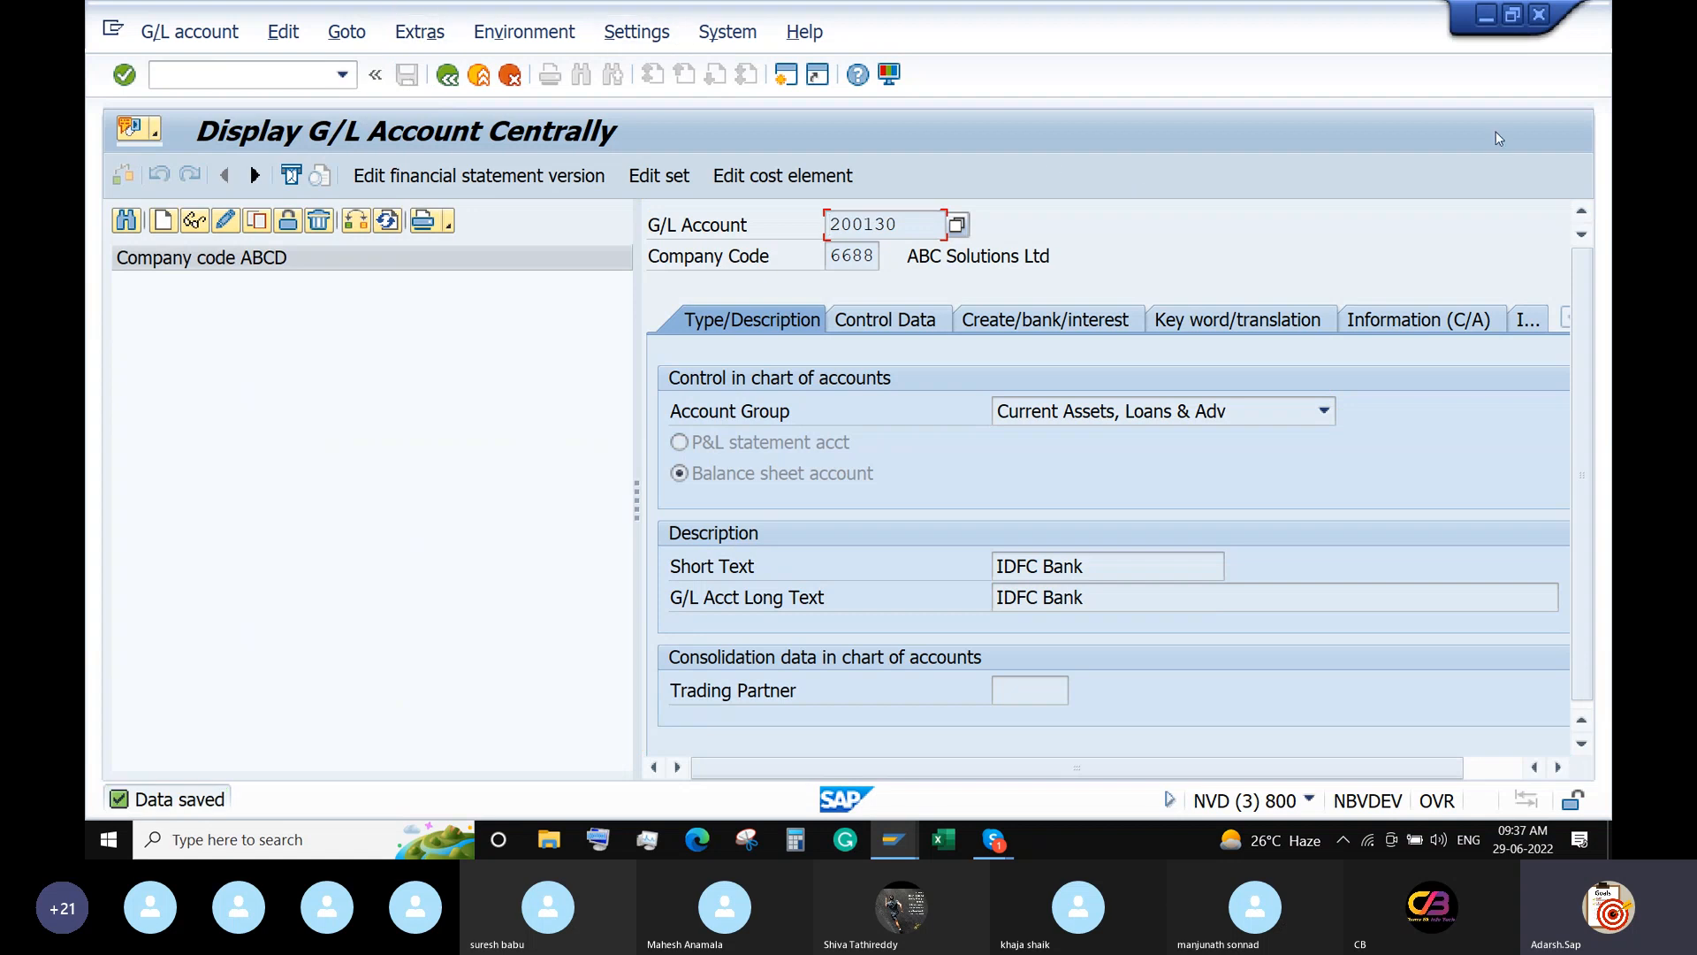
Assign G/L account 200130 IDFC Bank to bank account IDFC1 and save it with transport requests.
left_click(1485, 15)
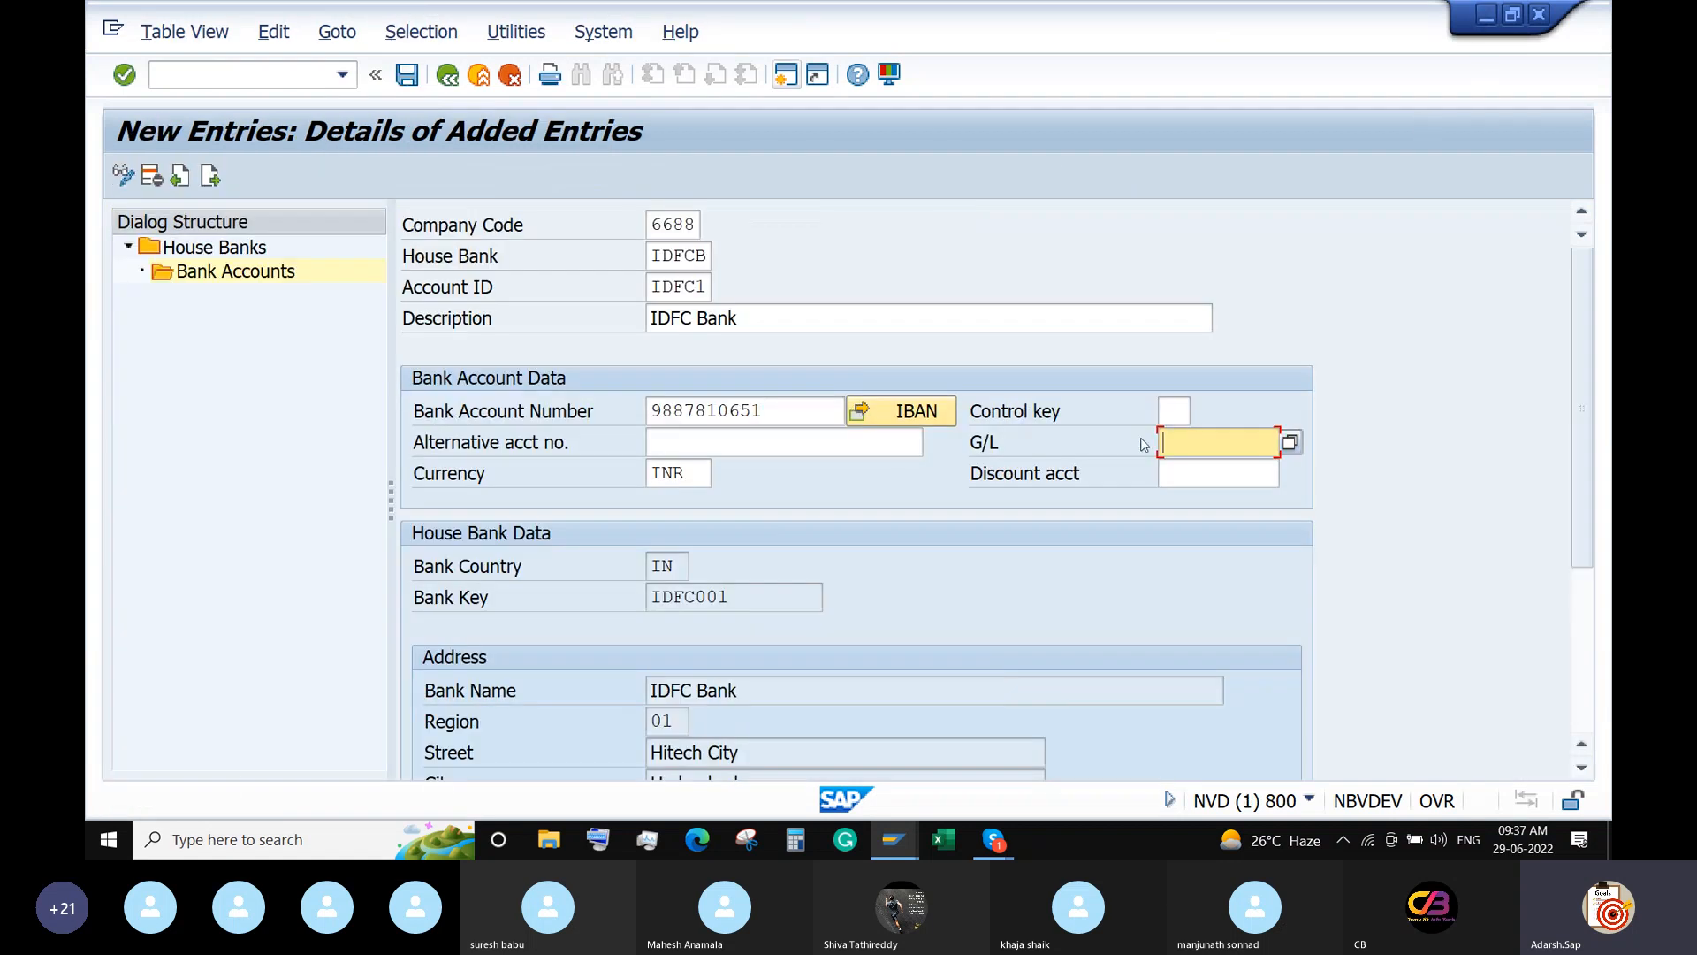
key("F4")
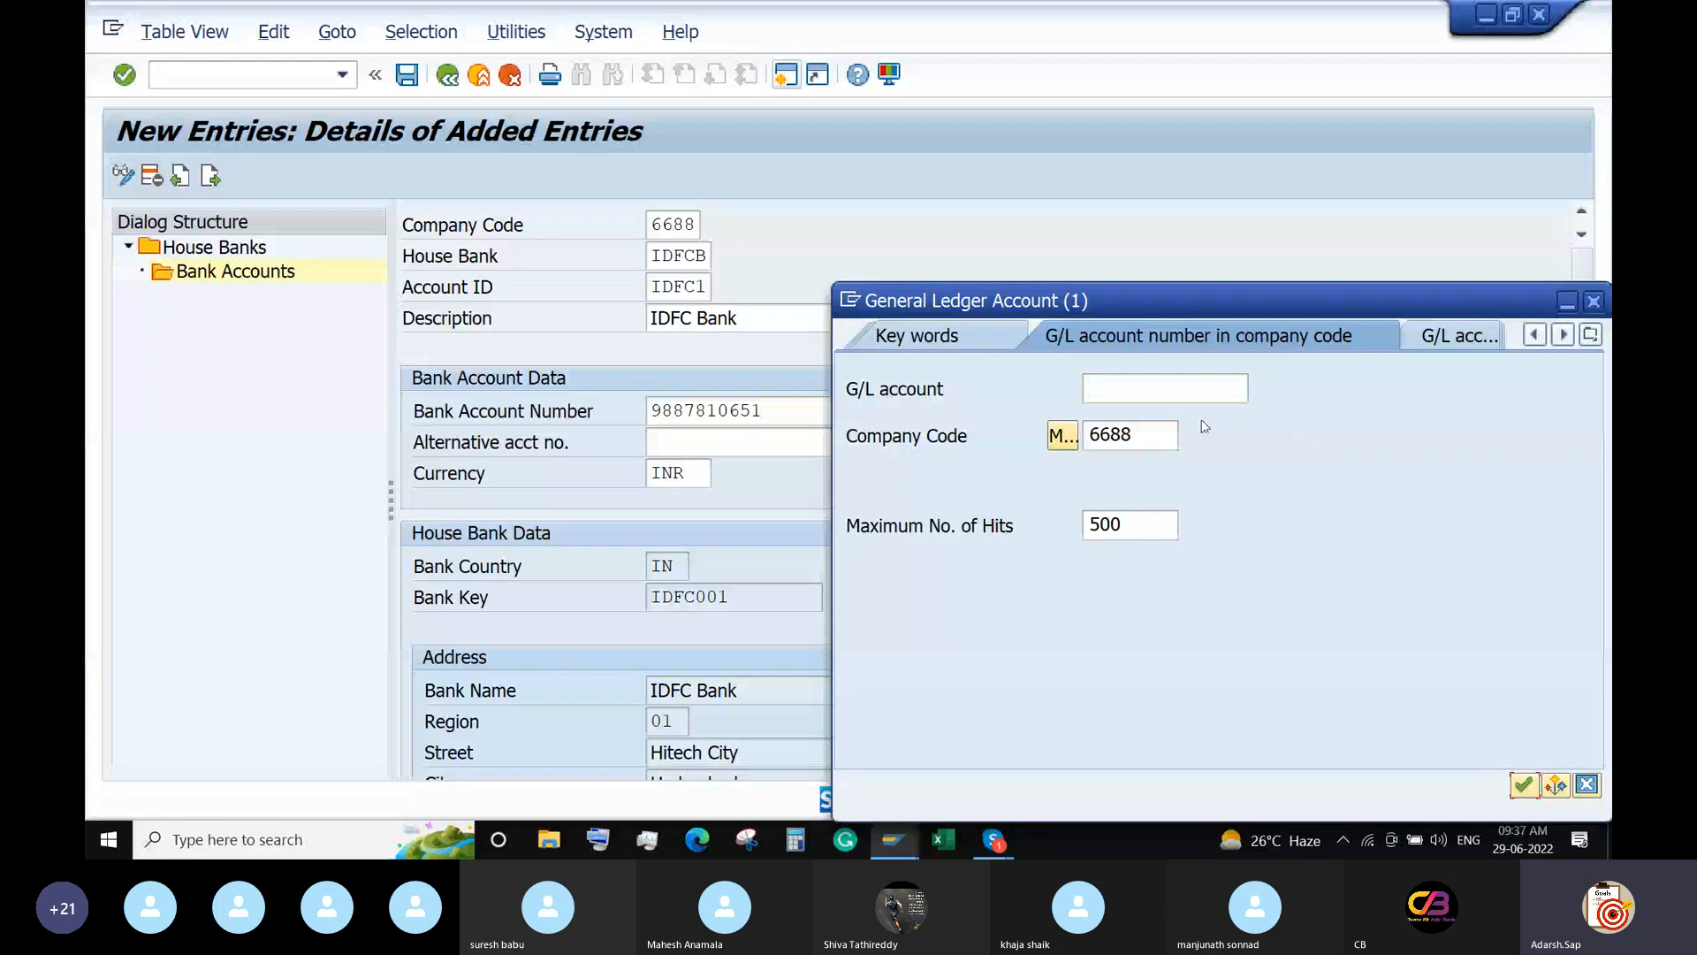
key("Return")
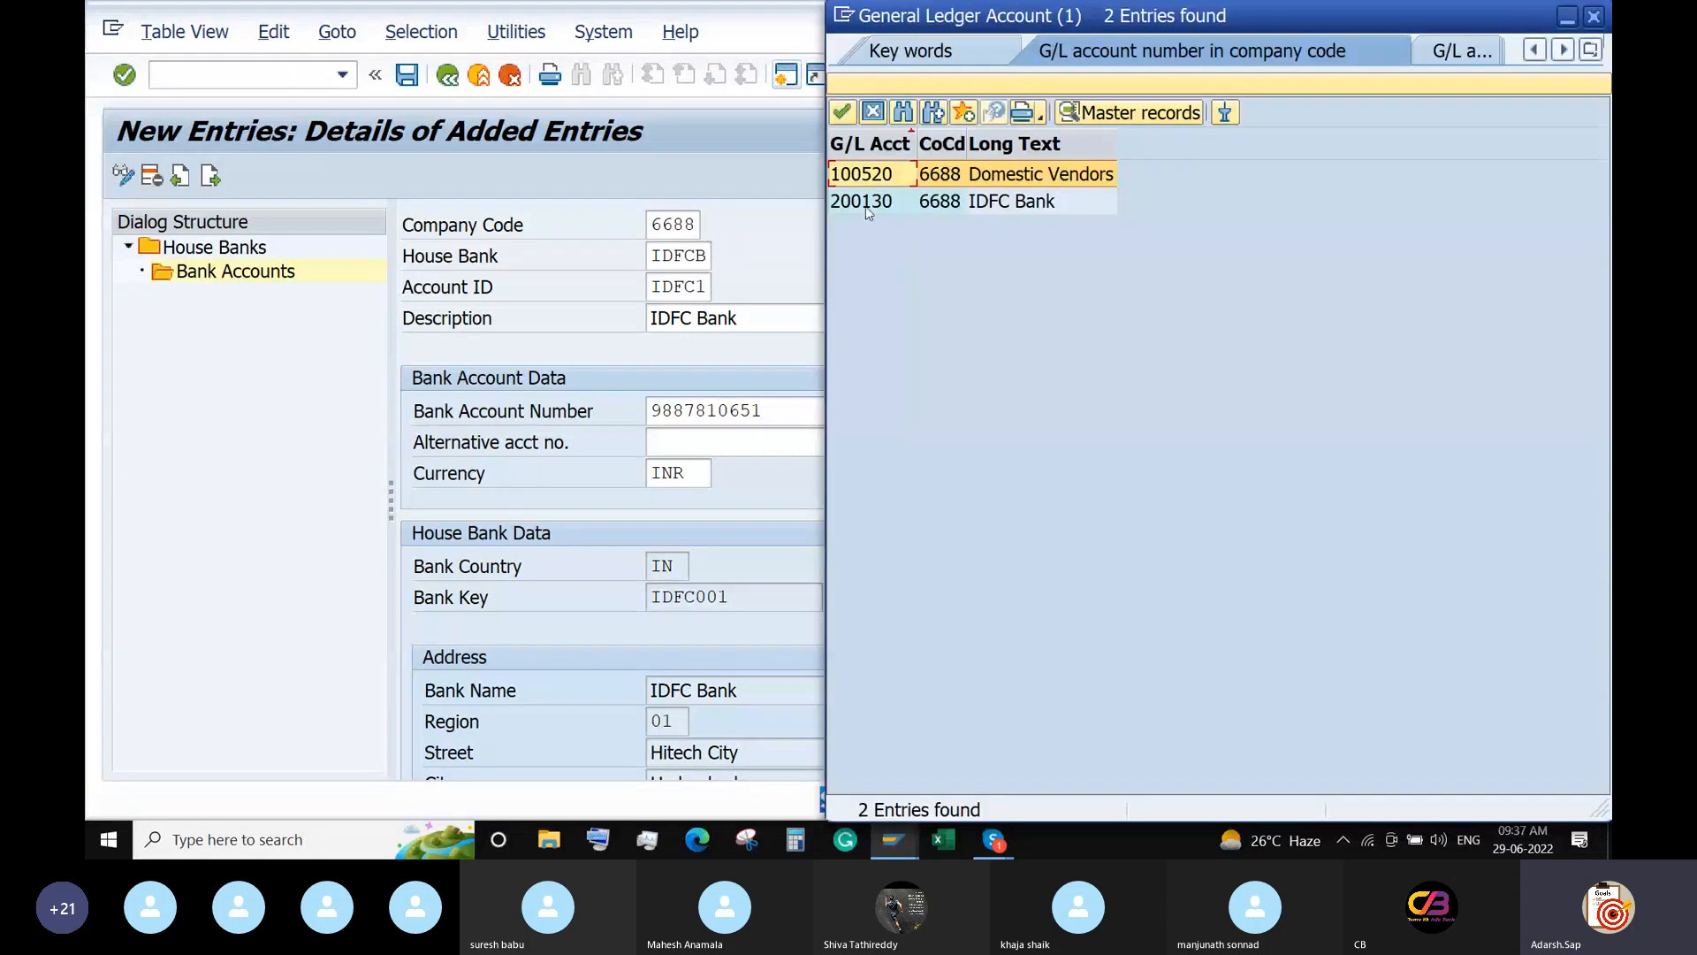
double_click(871, 203)
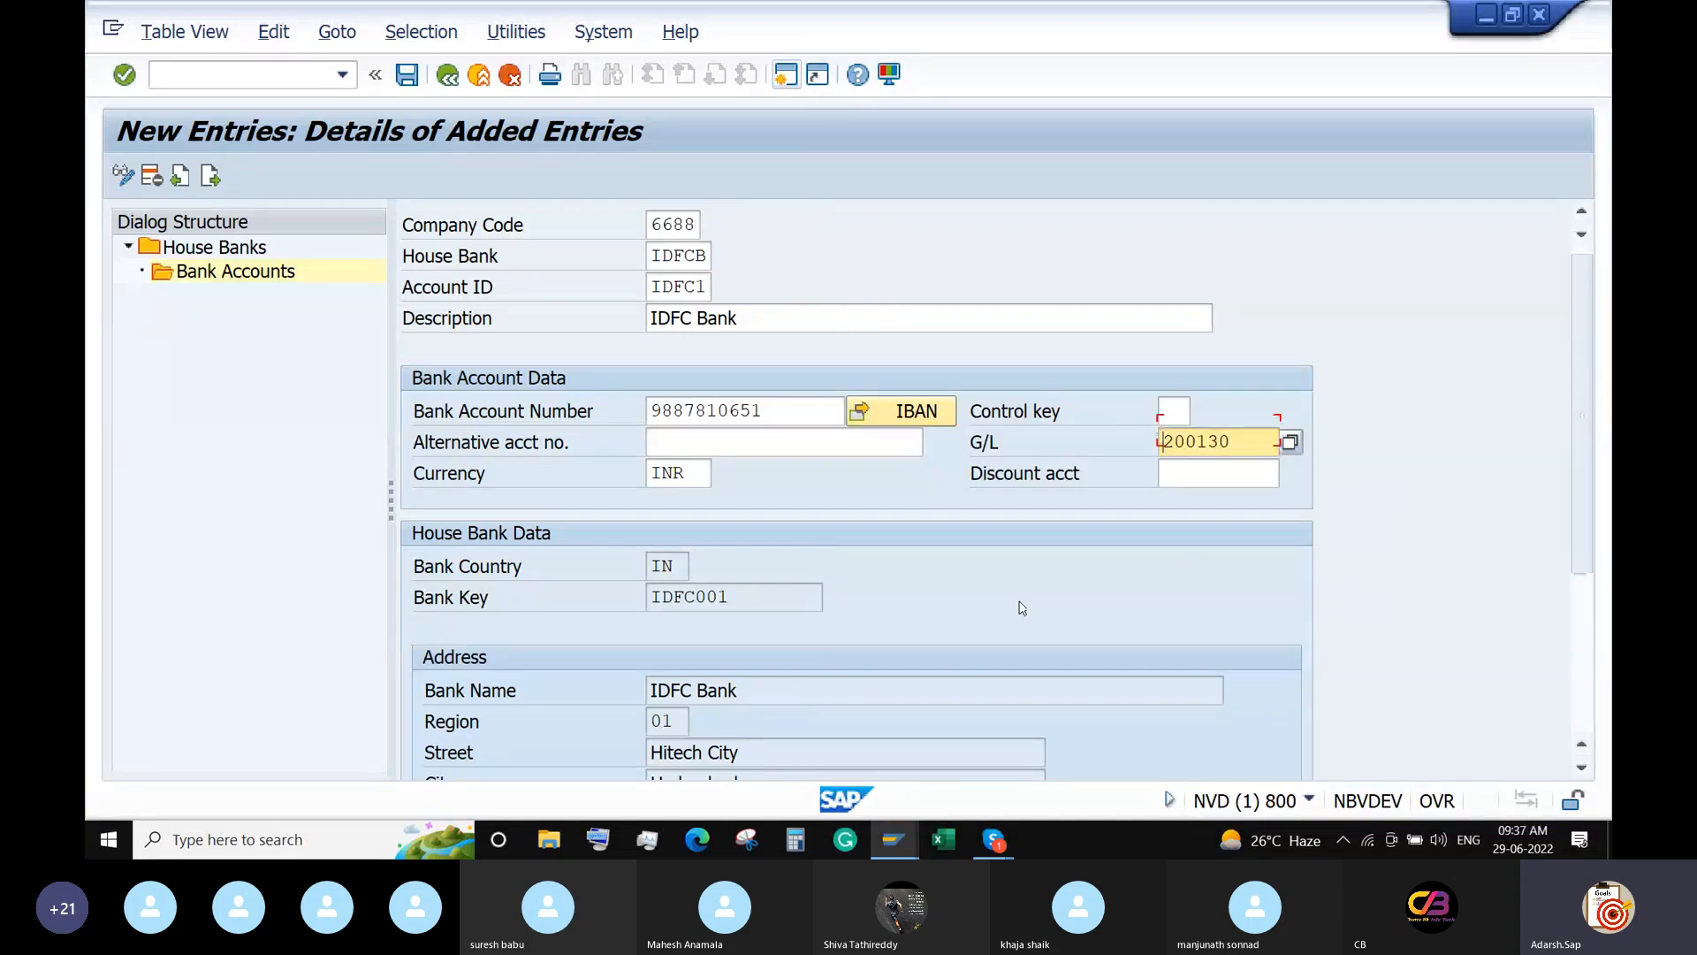
scroll(1021, 608, "down", 1)
scroll(1021, 608, "up", 1)
left_click(407, 74)
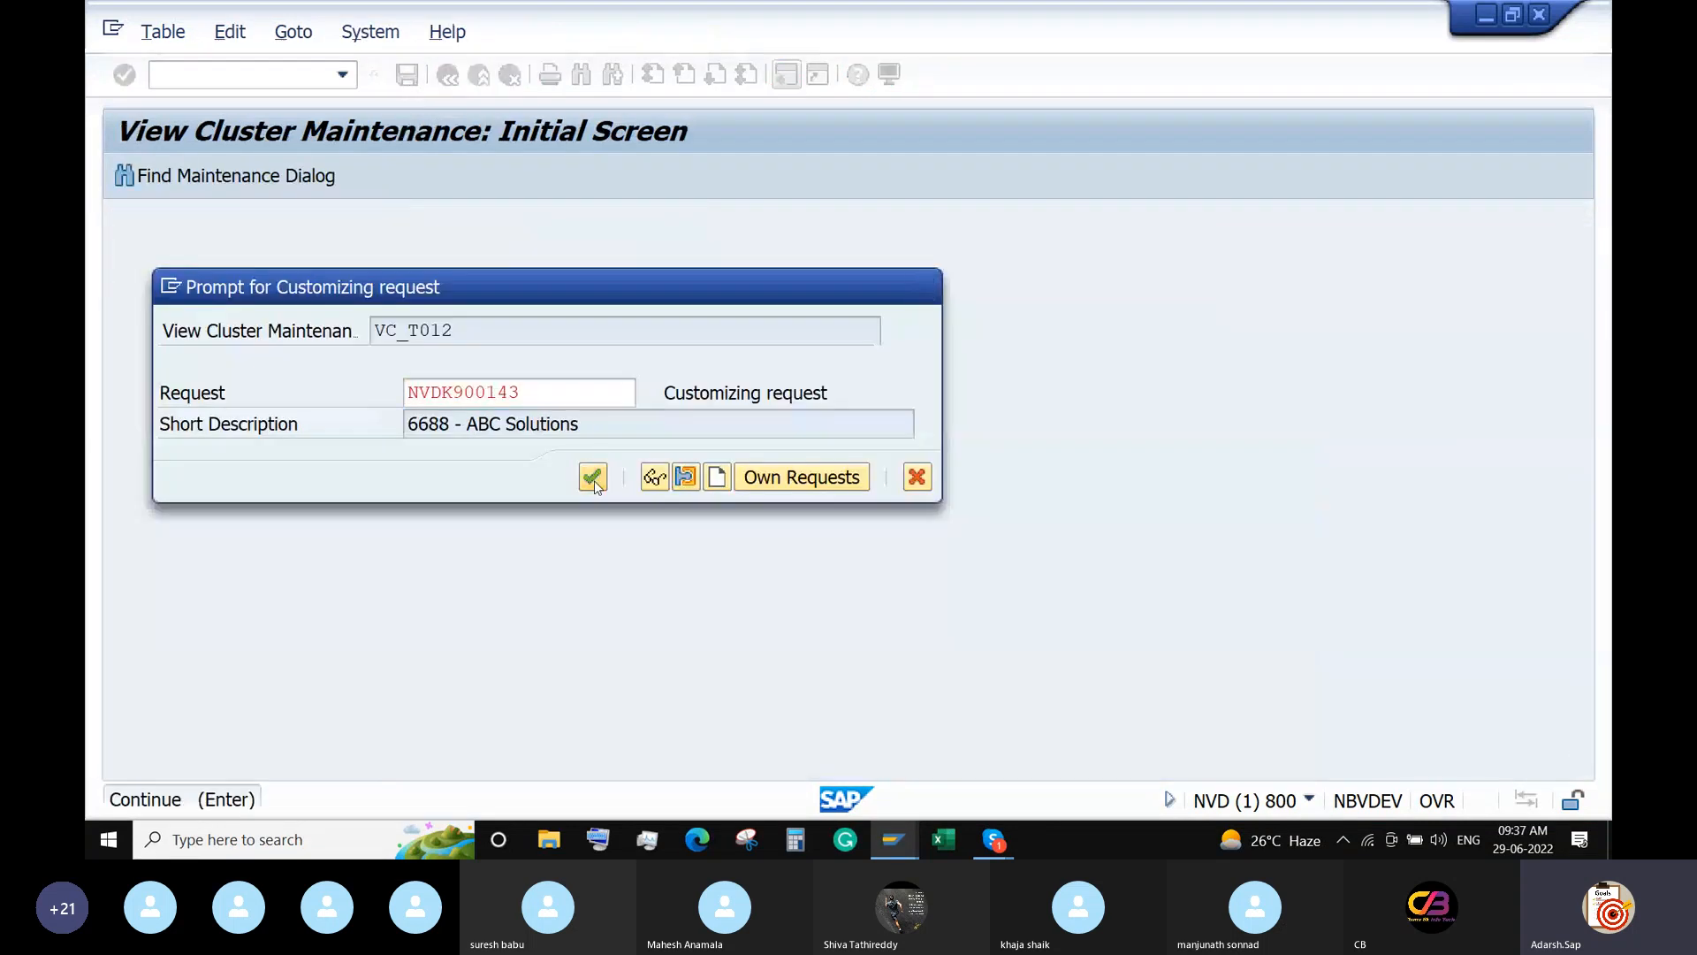
left_click(599, 478)
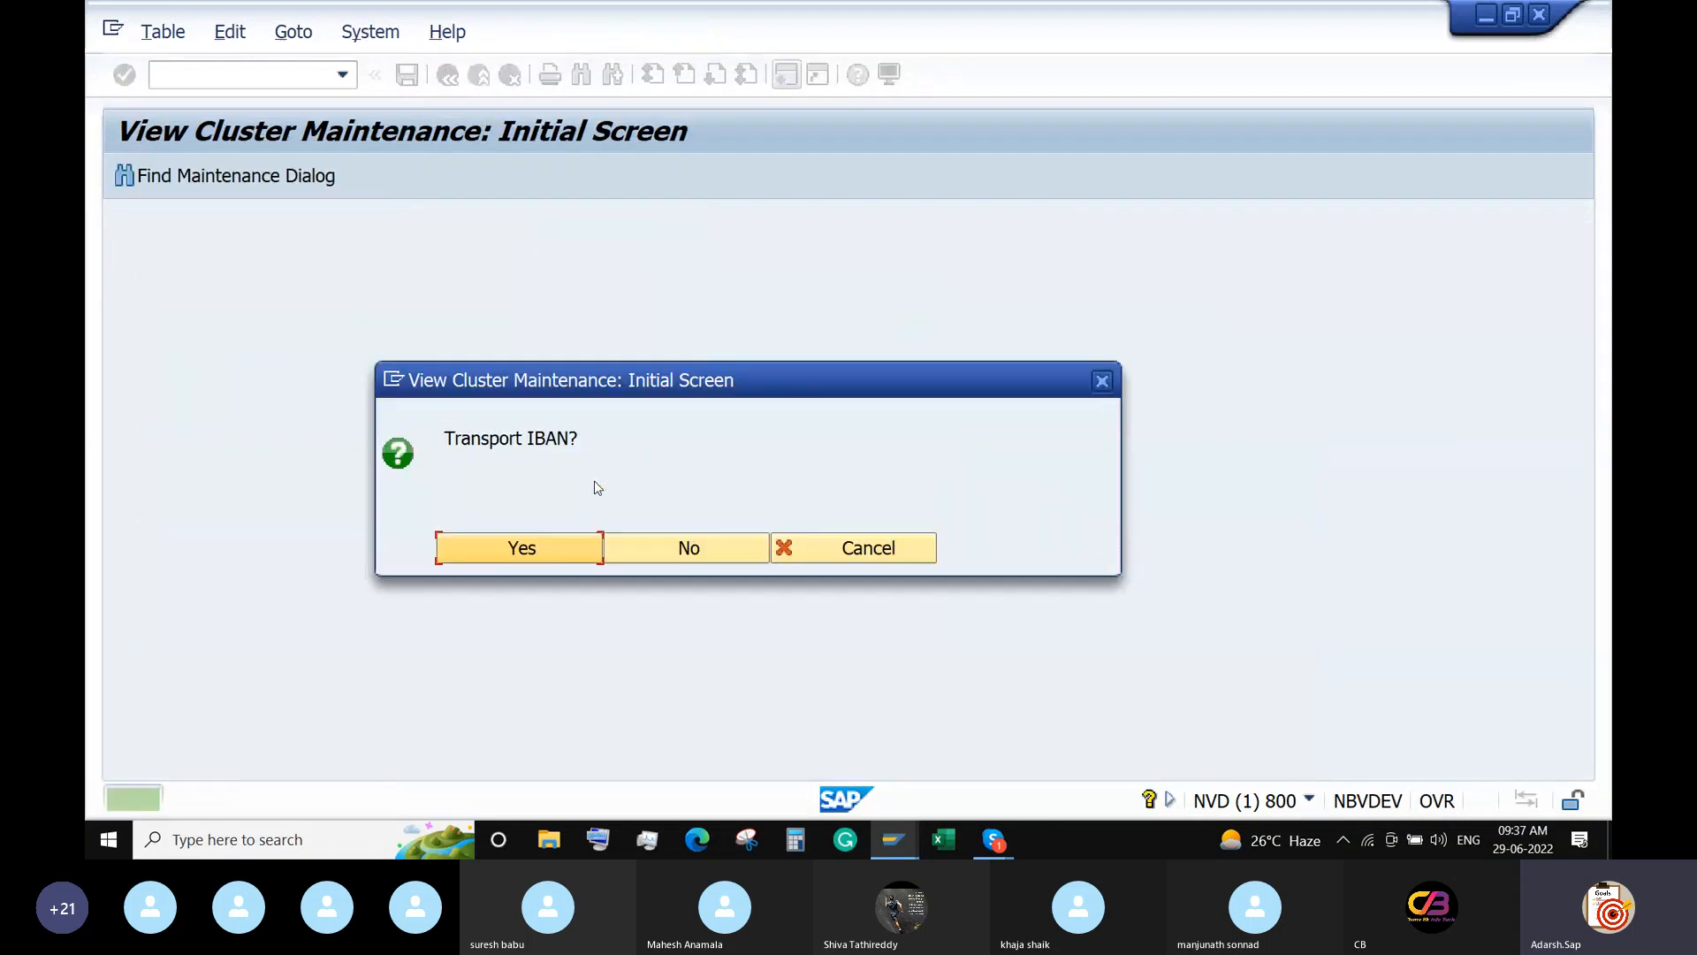
left_click(520, 548)
left_click(646, 451)
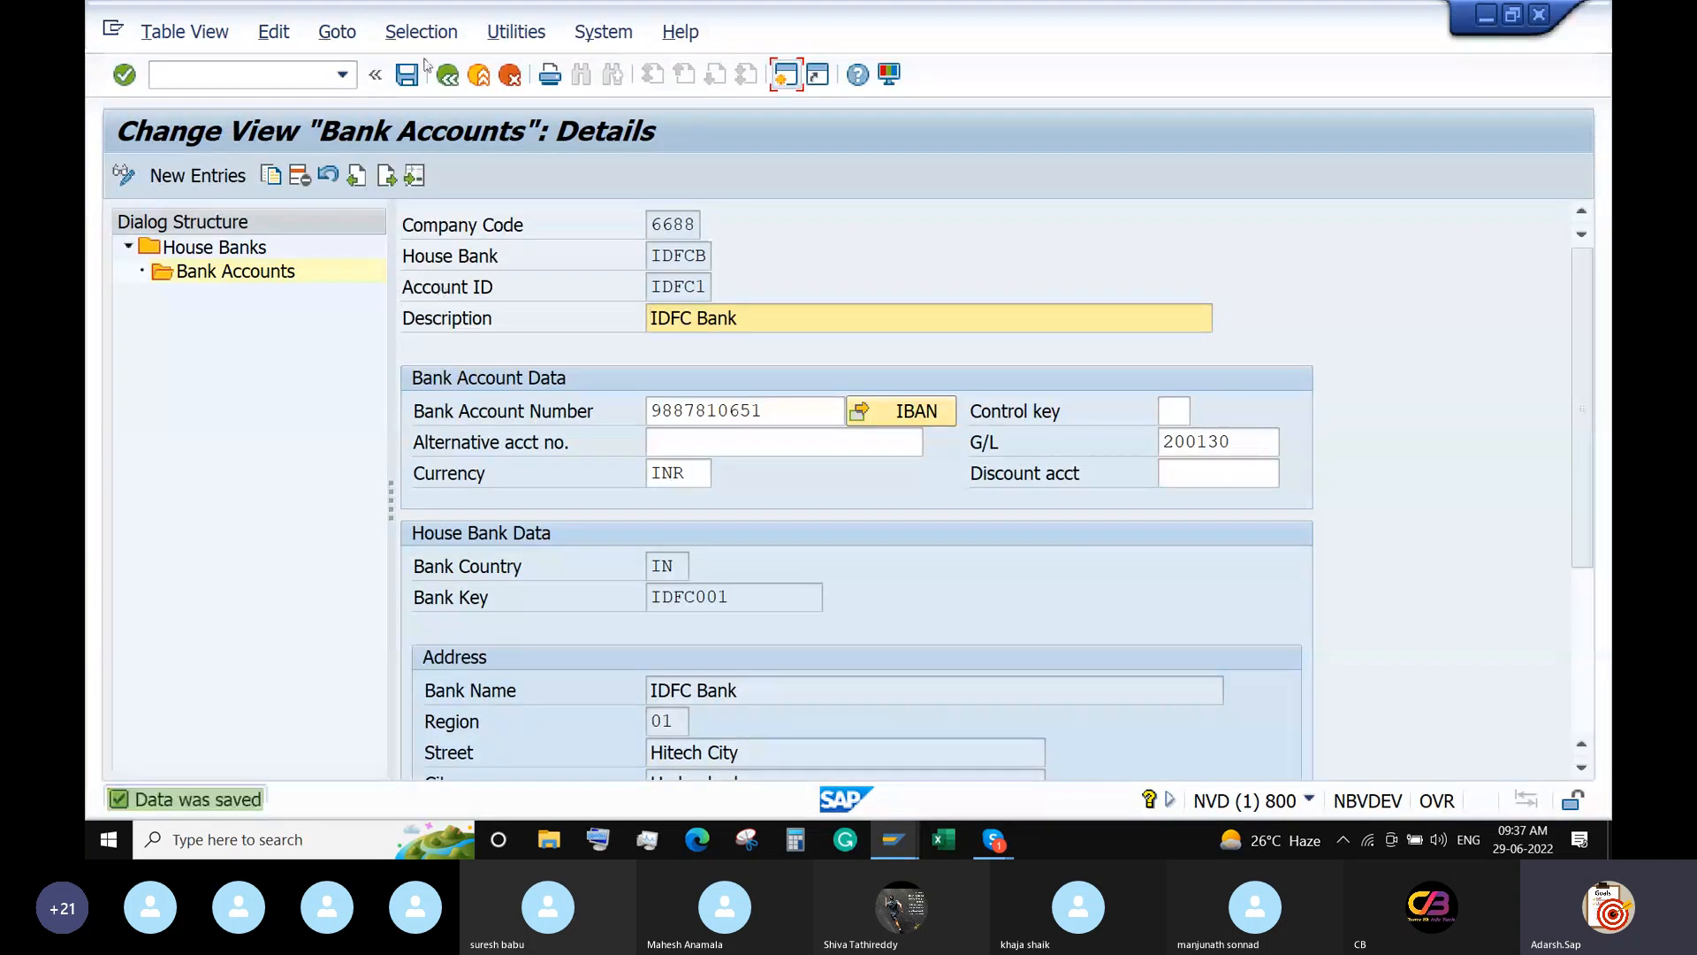
Save house bank IDFCB and go back to the payment program customizing menu.
left_click(448, 76)
left_click(448, 76)
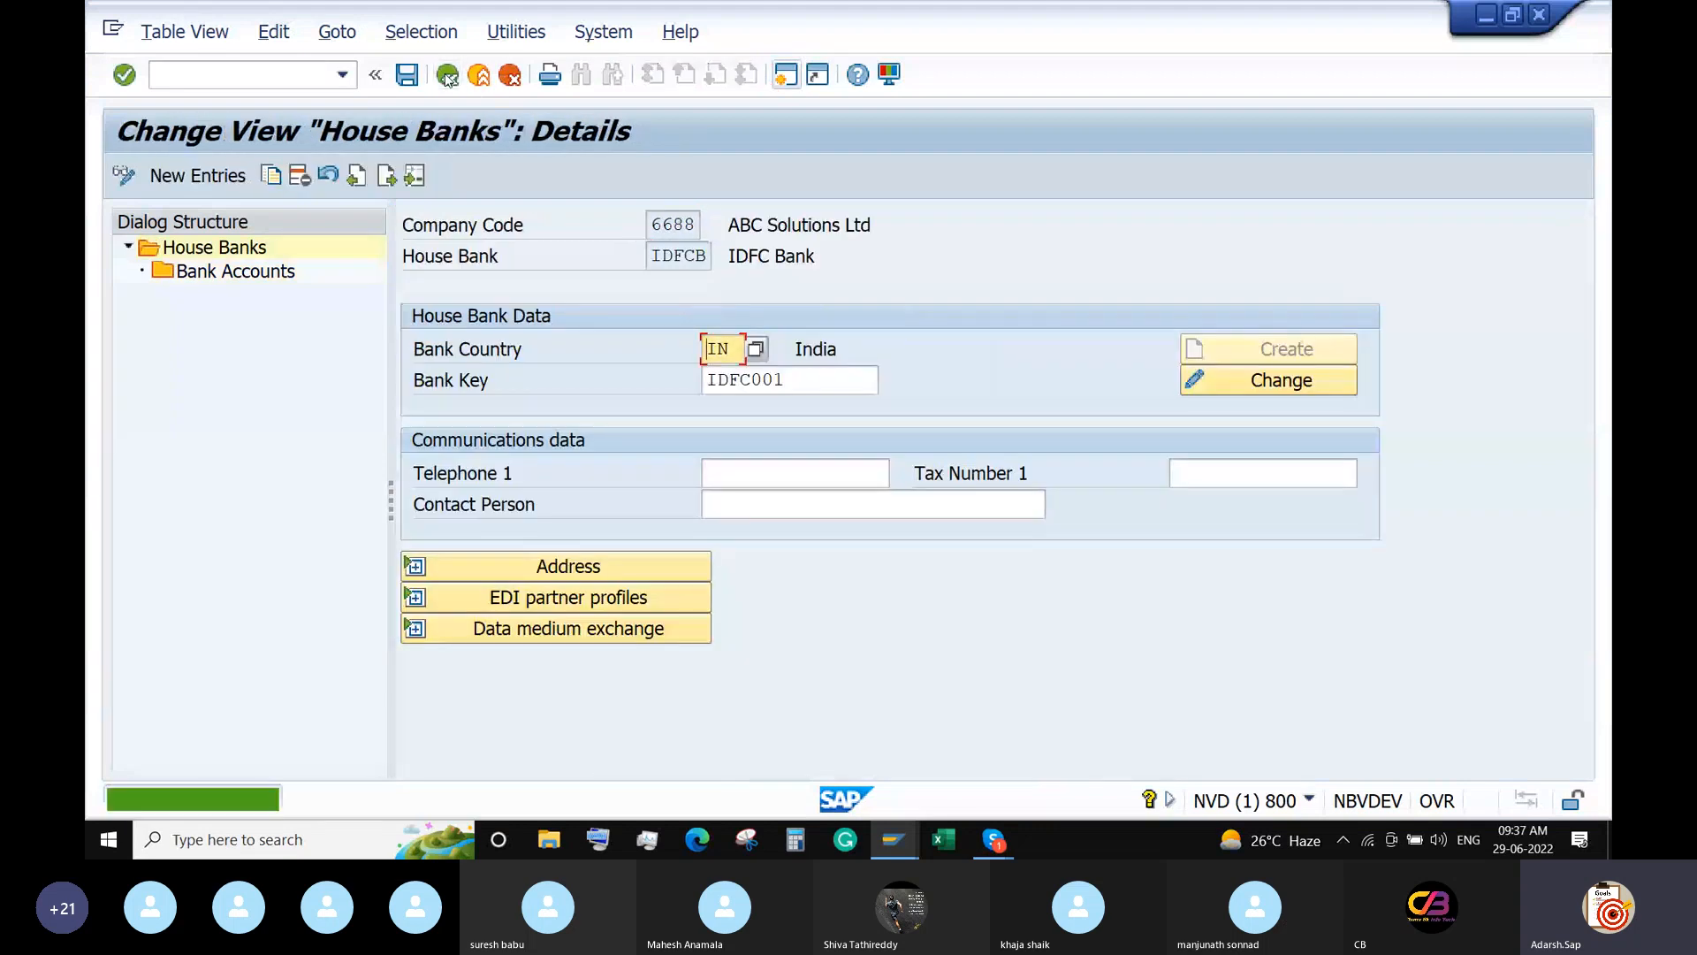
left_click(448, 80)
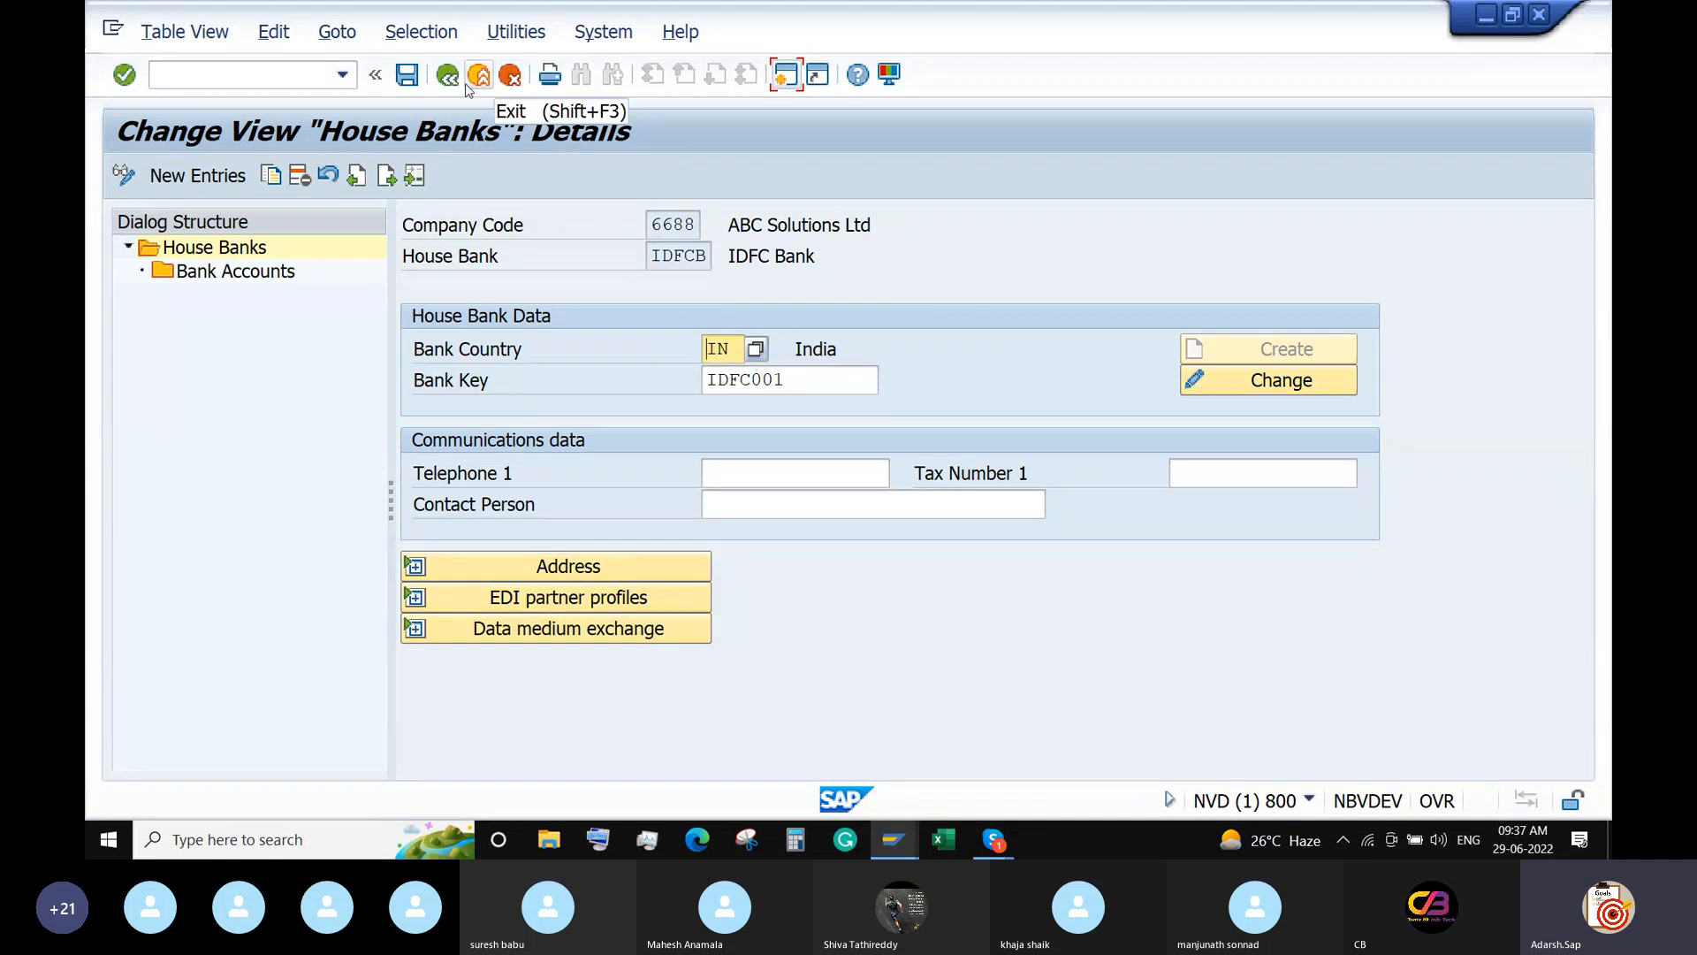
left_click(407, 76)
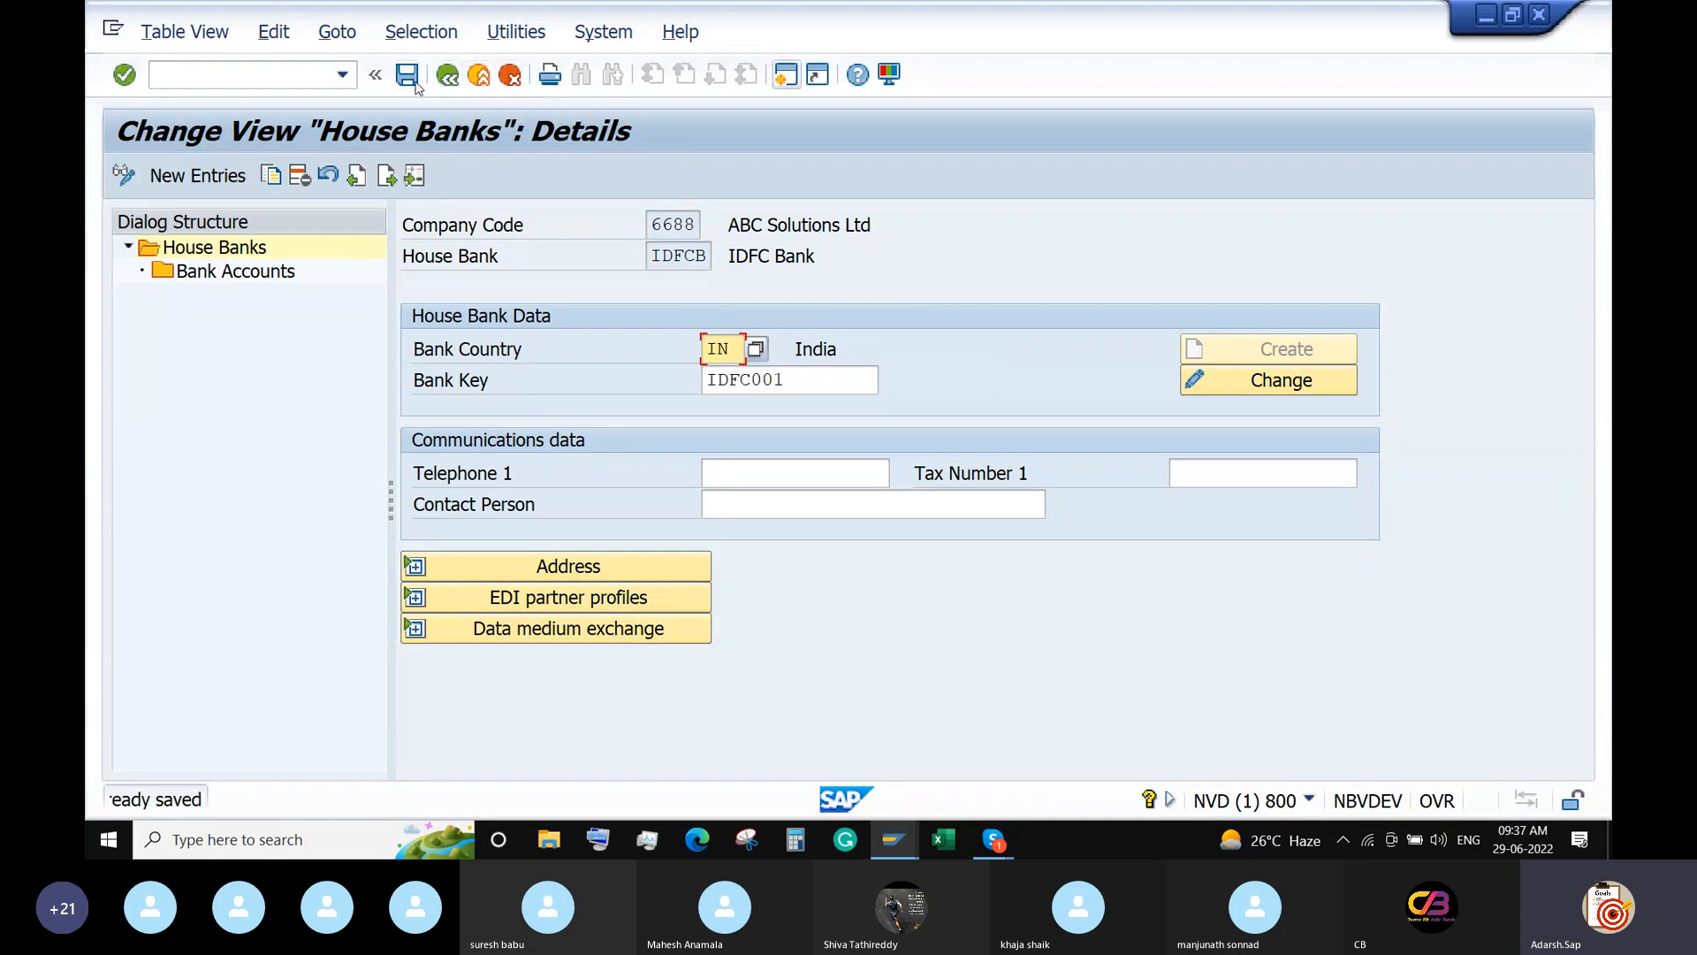
left_click(447, 78)
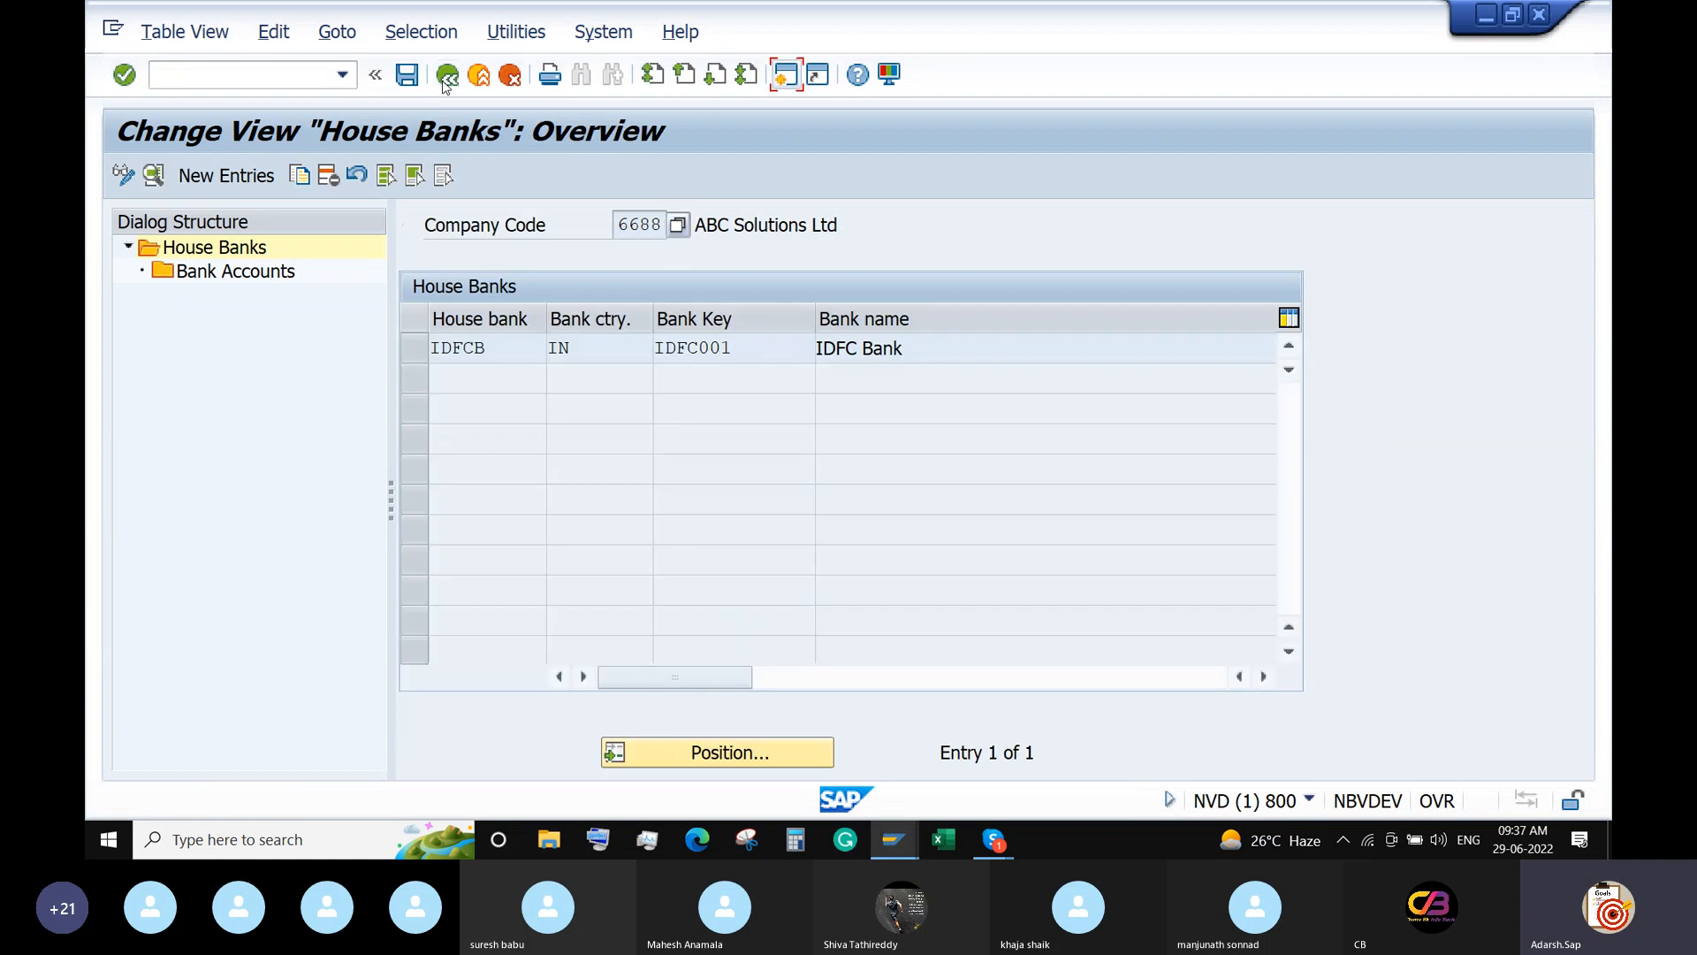
left_click(445, 78)
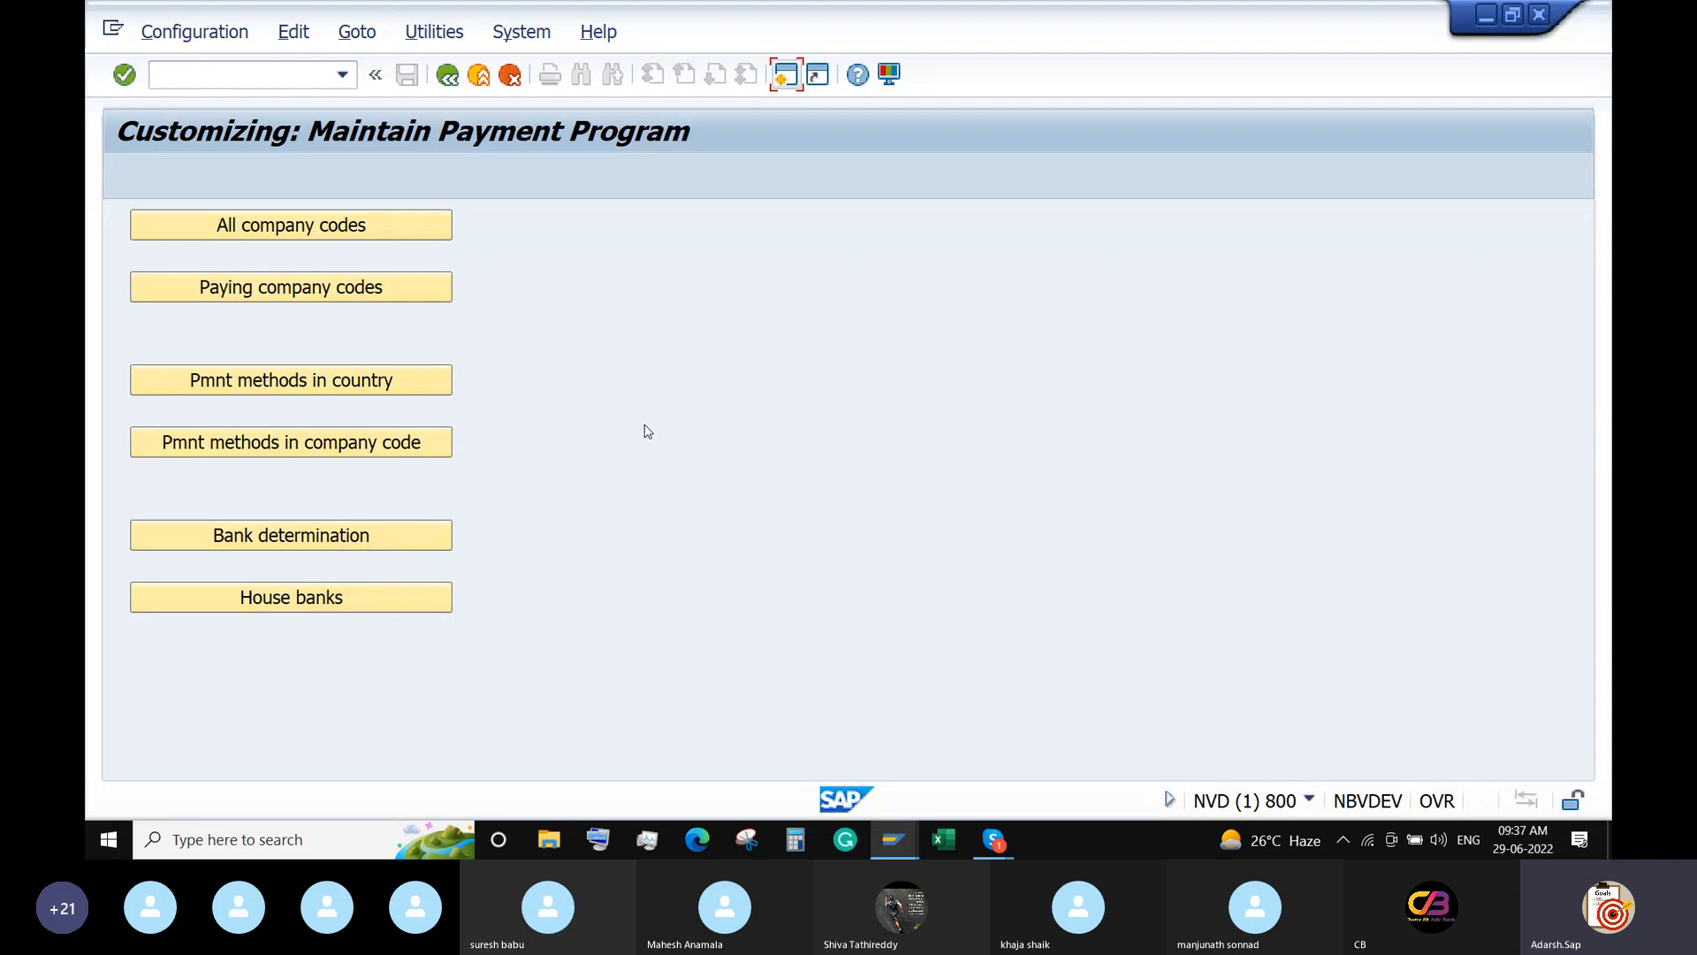
Locate company code 6688 in bank determination and open its ranking order.
left_click(272, 535)
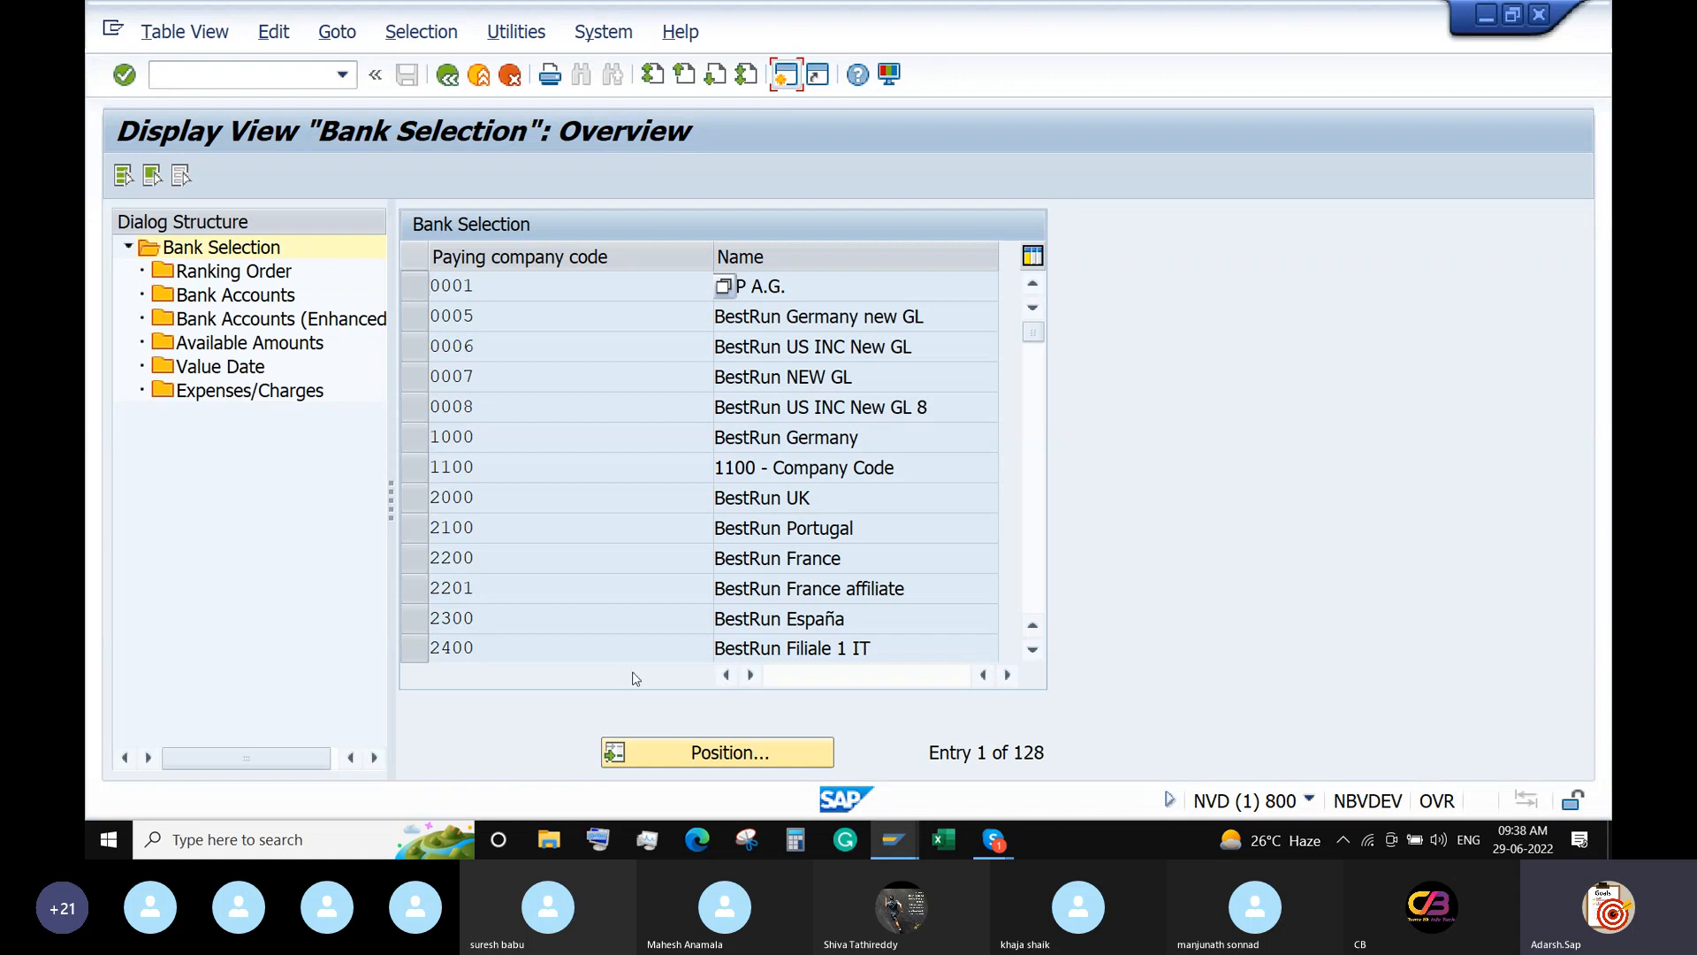
left_click(729, 757)
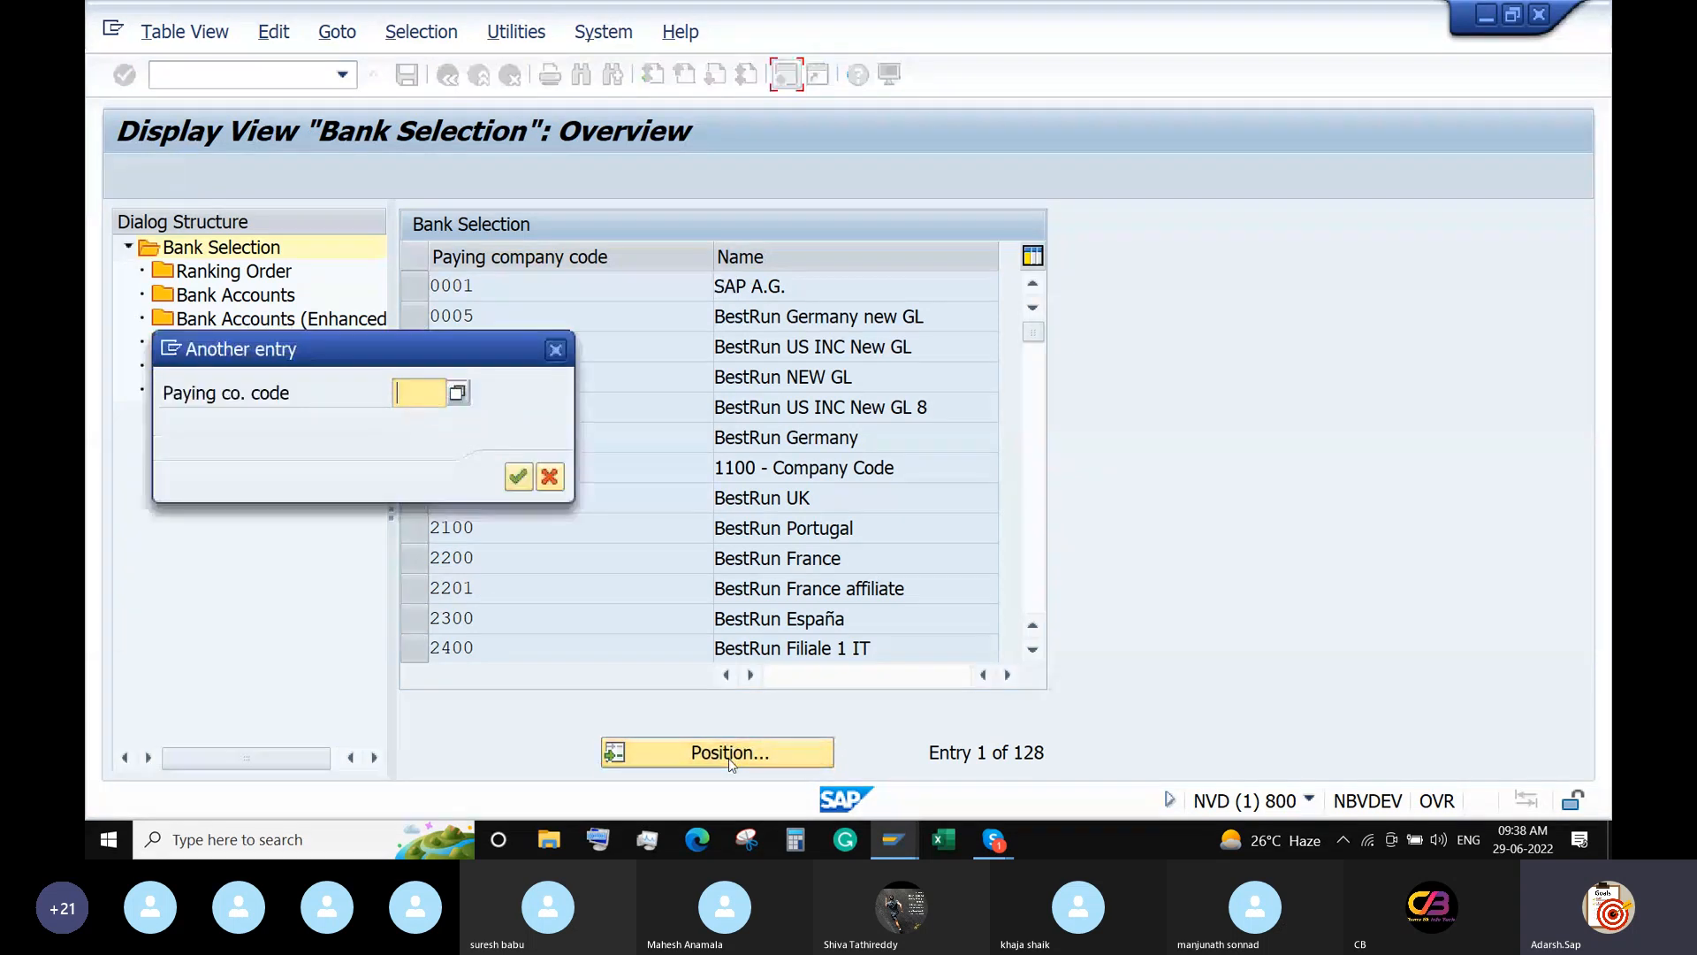
type("6688")
key("Return")
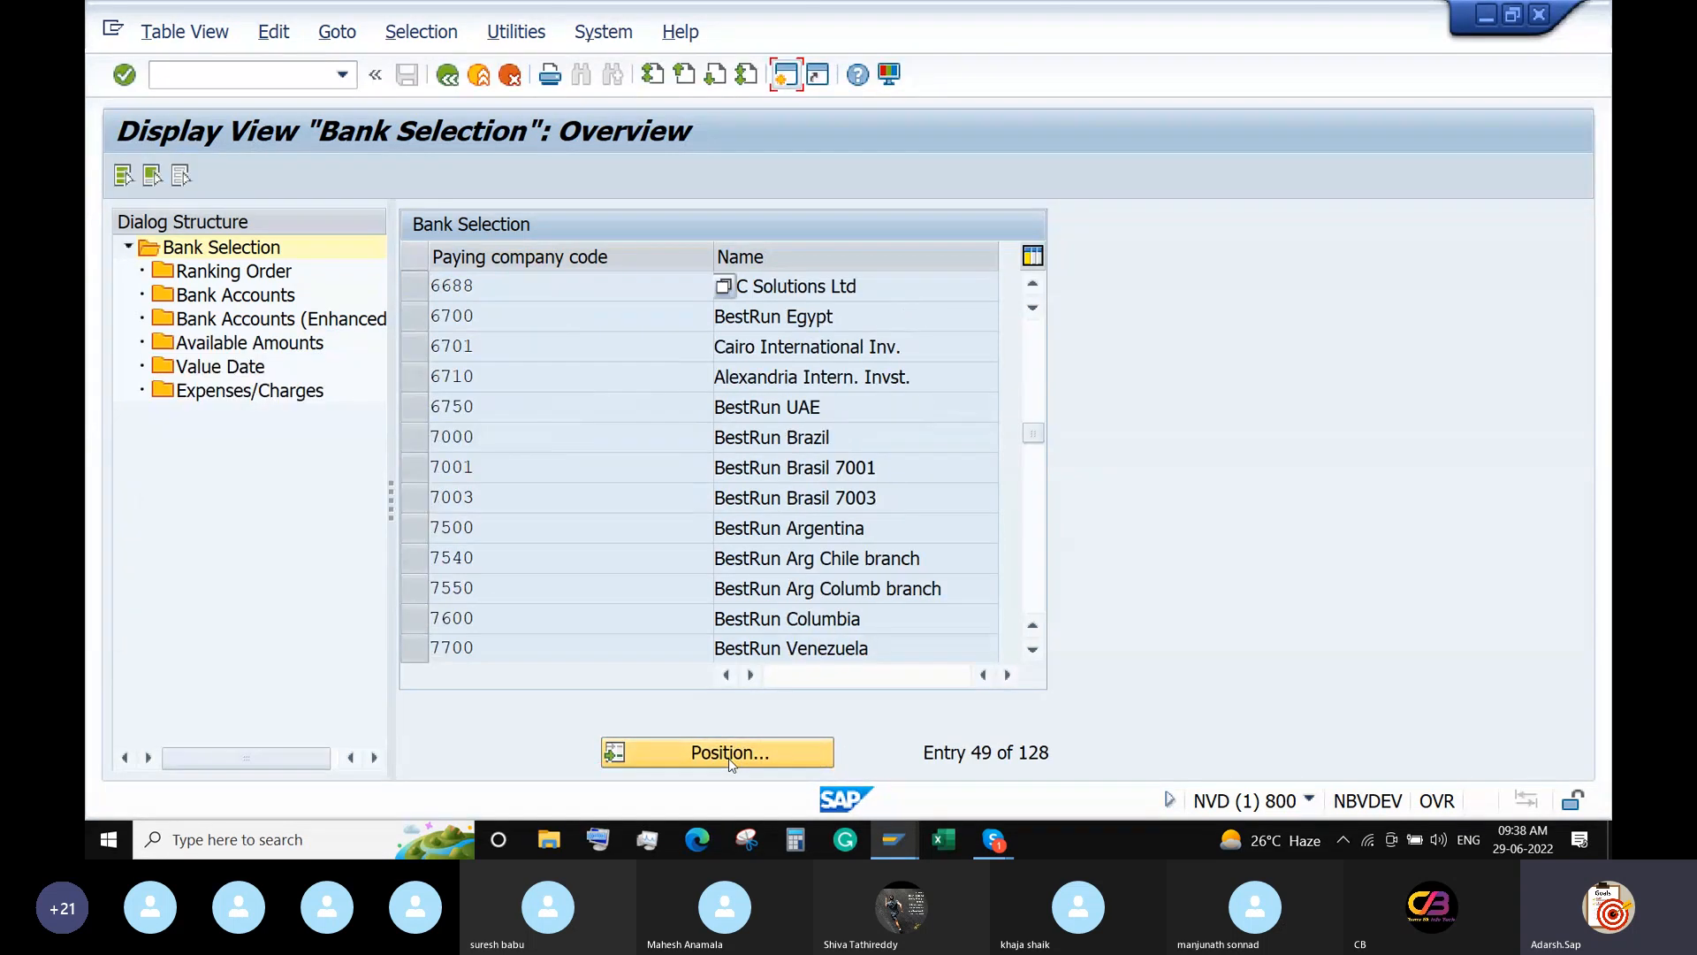
left_click(409, 294)
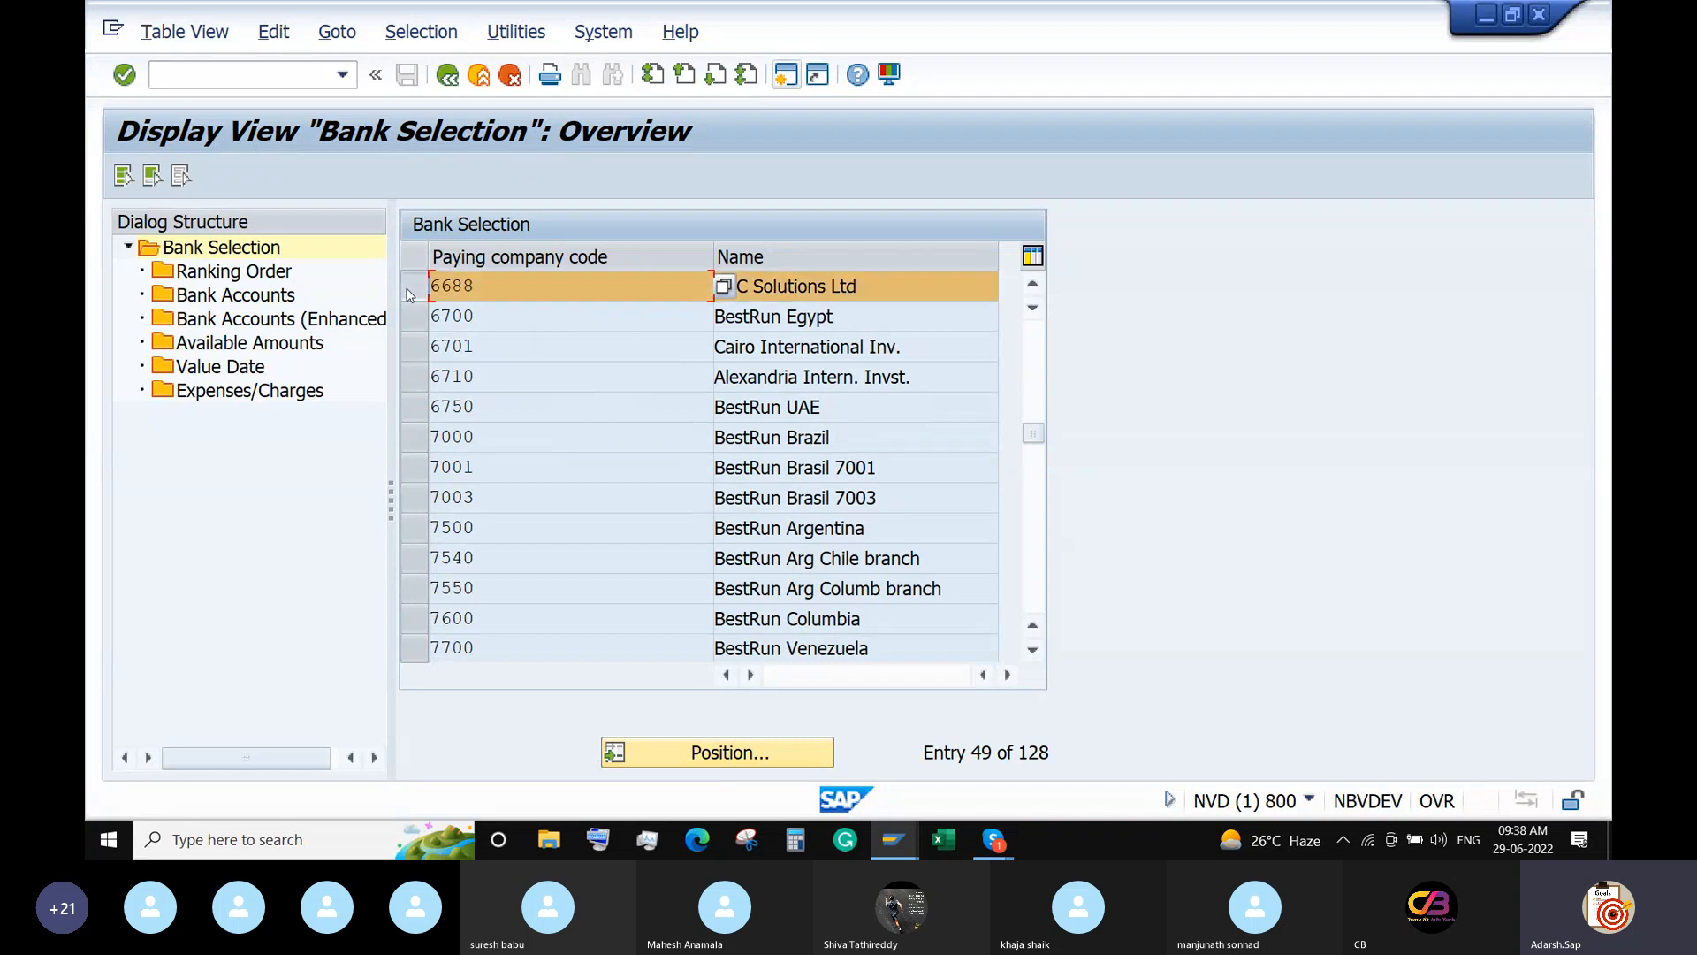
double_click(223, 273)
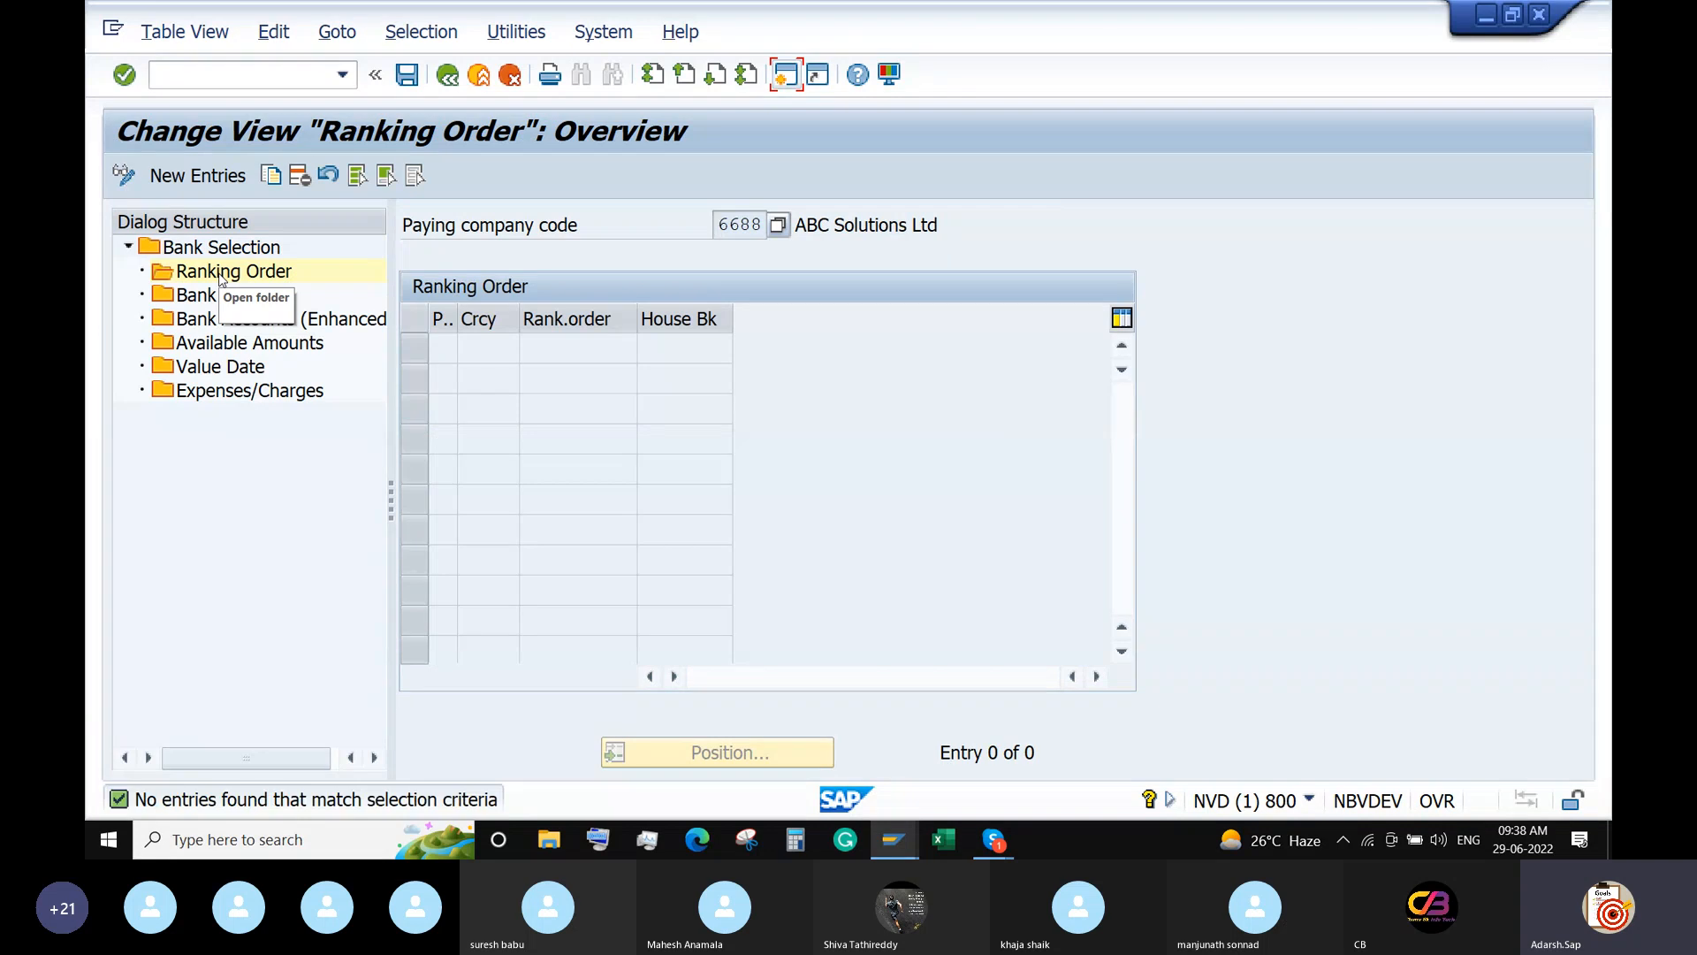
Add a ranking order entry: payment method I (IMPS Transfer), INR, rank 1, house bank IDFCB.
left_click(205, 178)
left_click(467, 348)
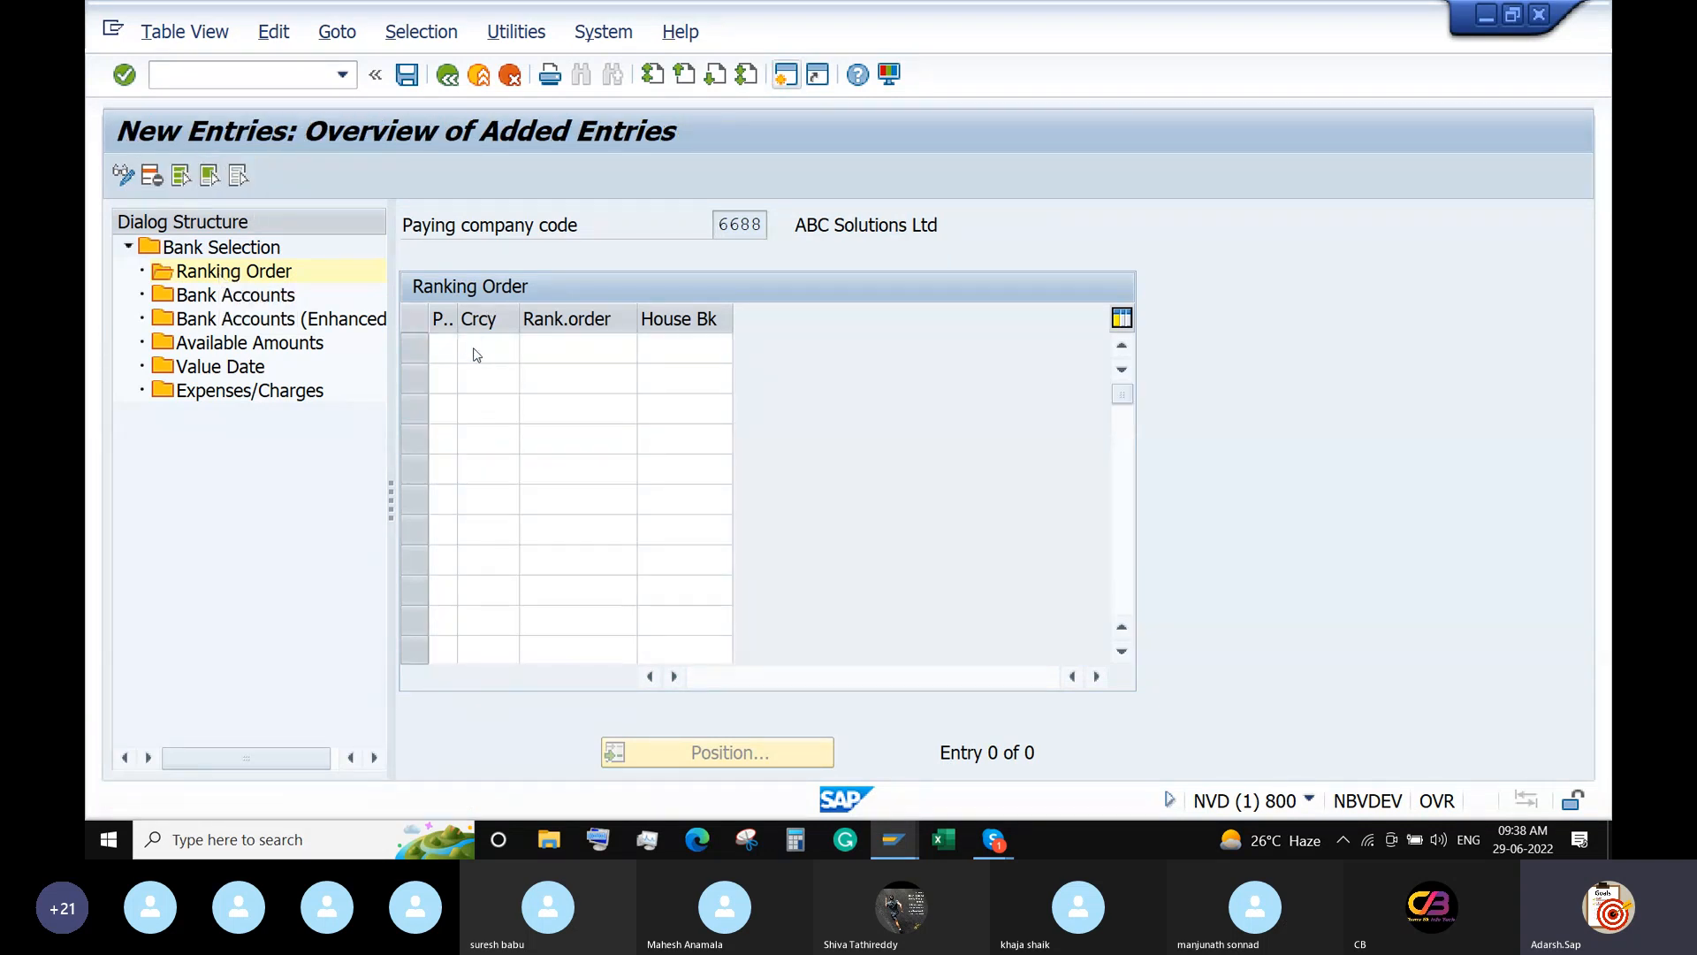
double_click(415, 277)
left_click(500, 343)
type("INR")
left_click(587, 342)
type("1")
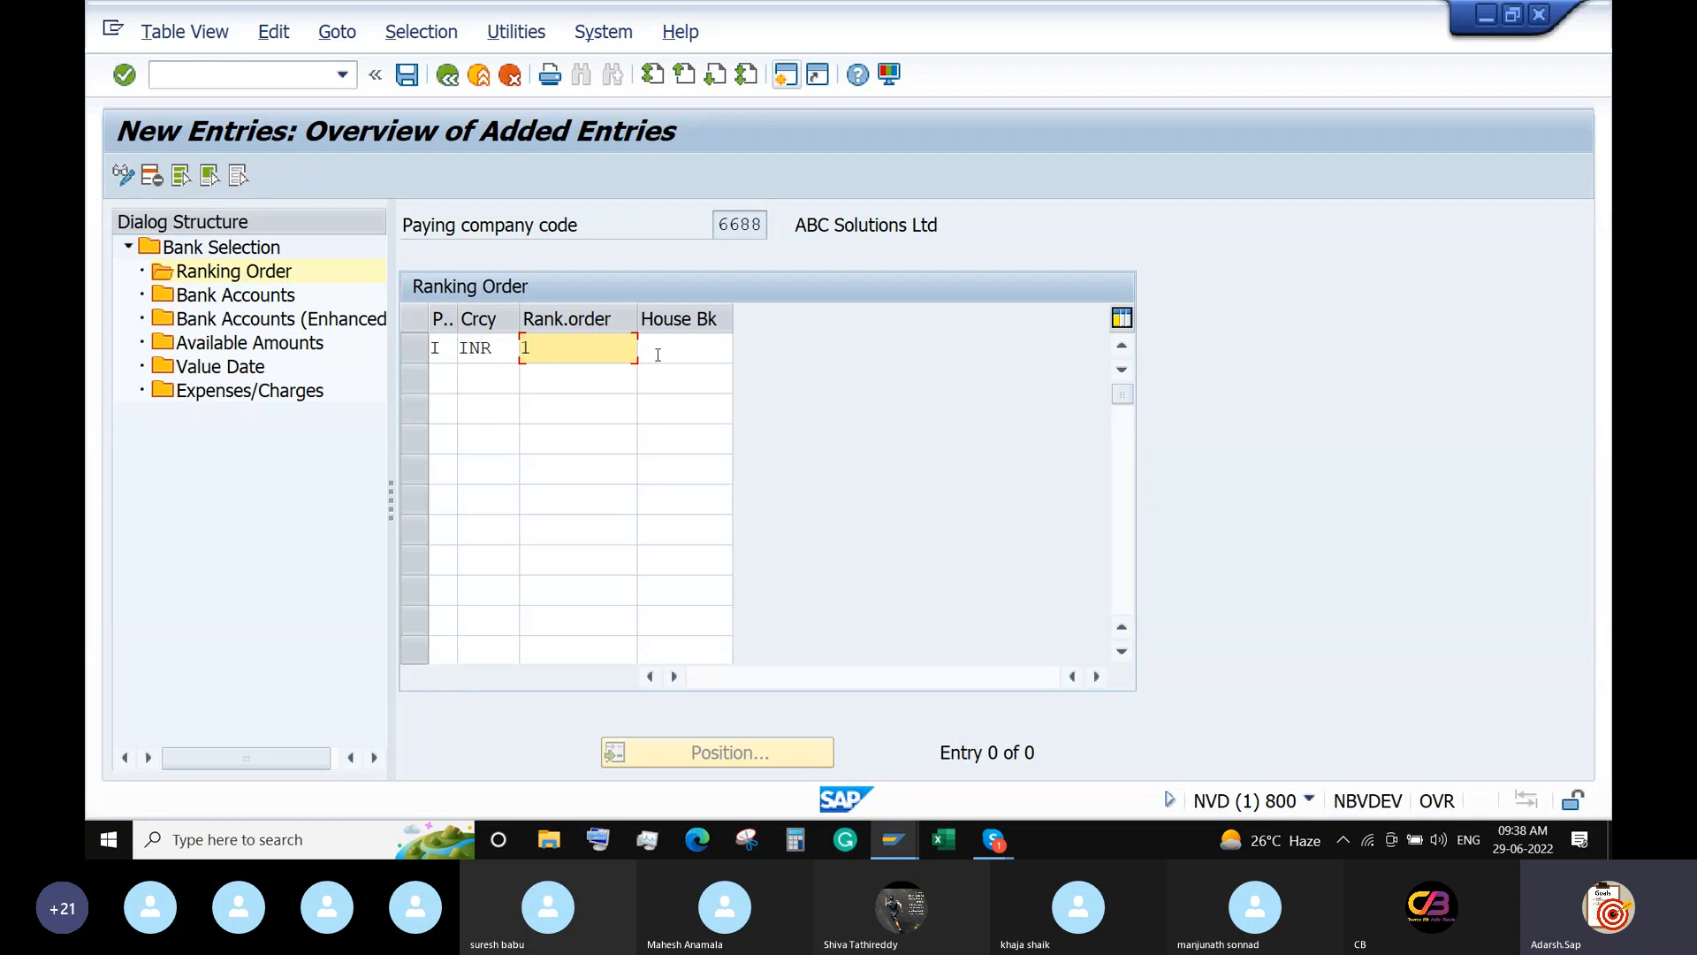
left_click(658, 354)
left_click(742, 347)
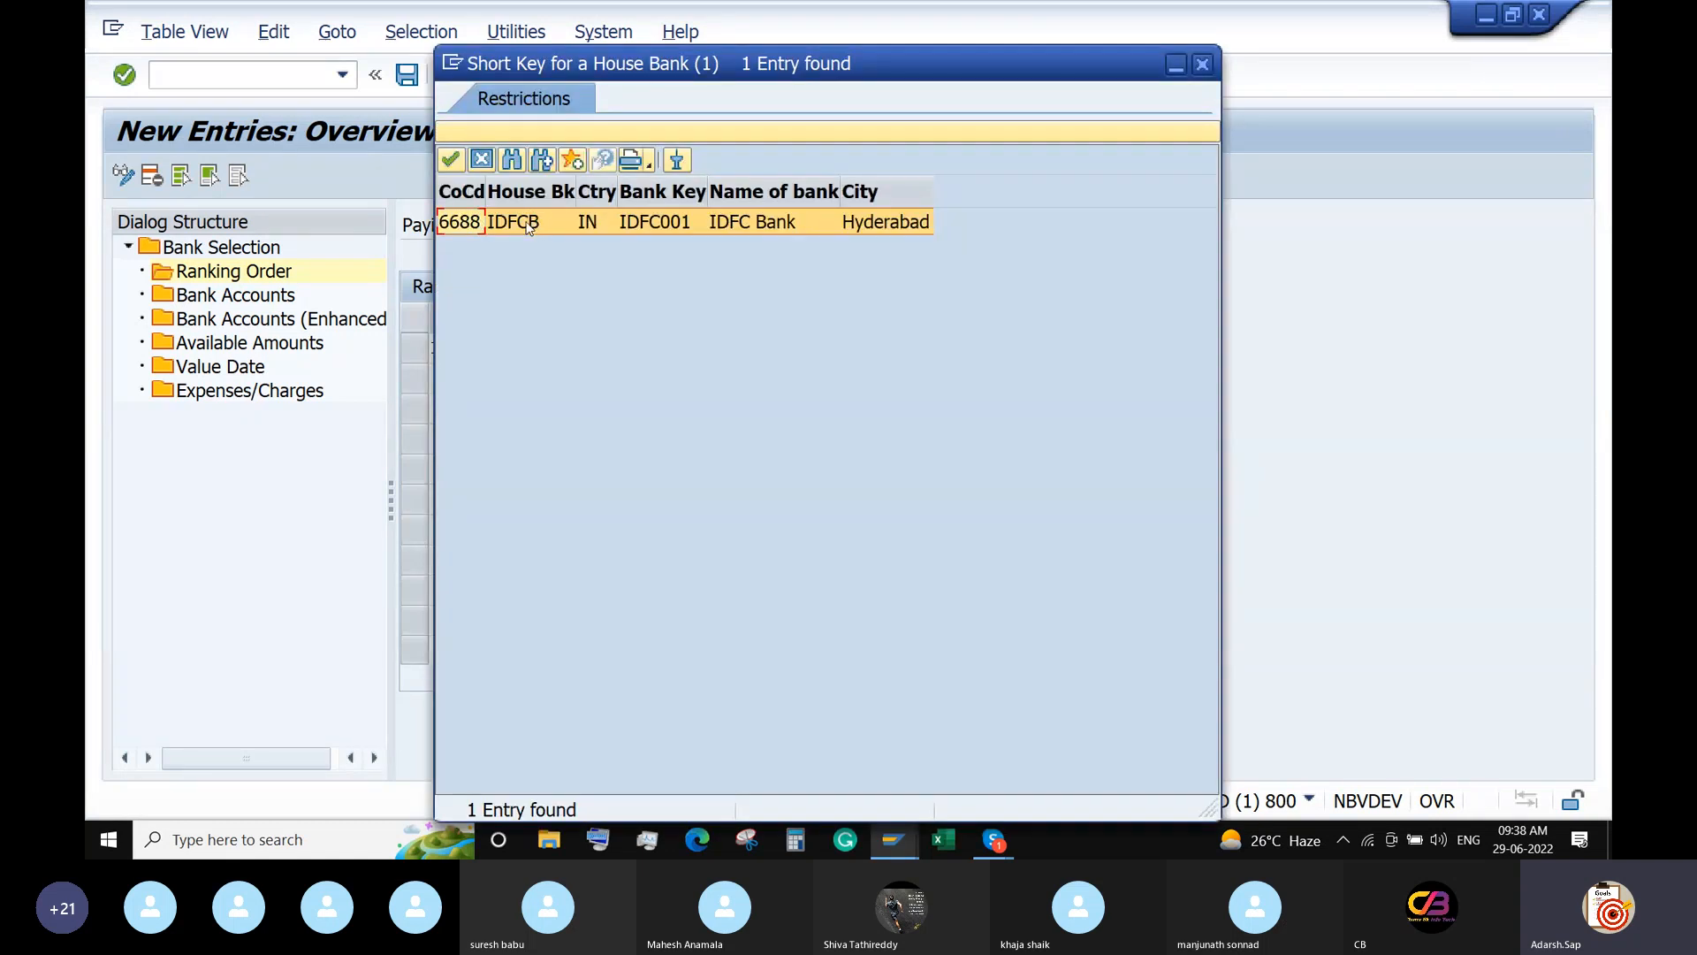
double_click(526, 223)
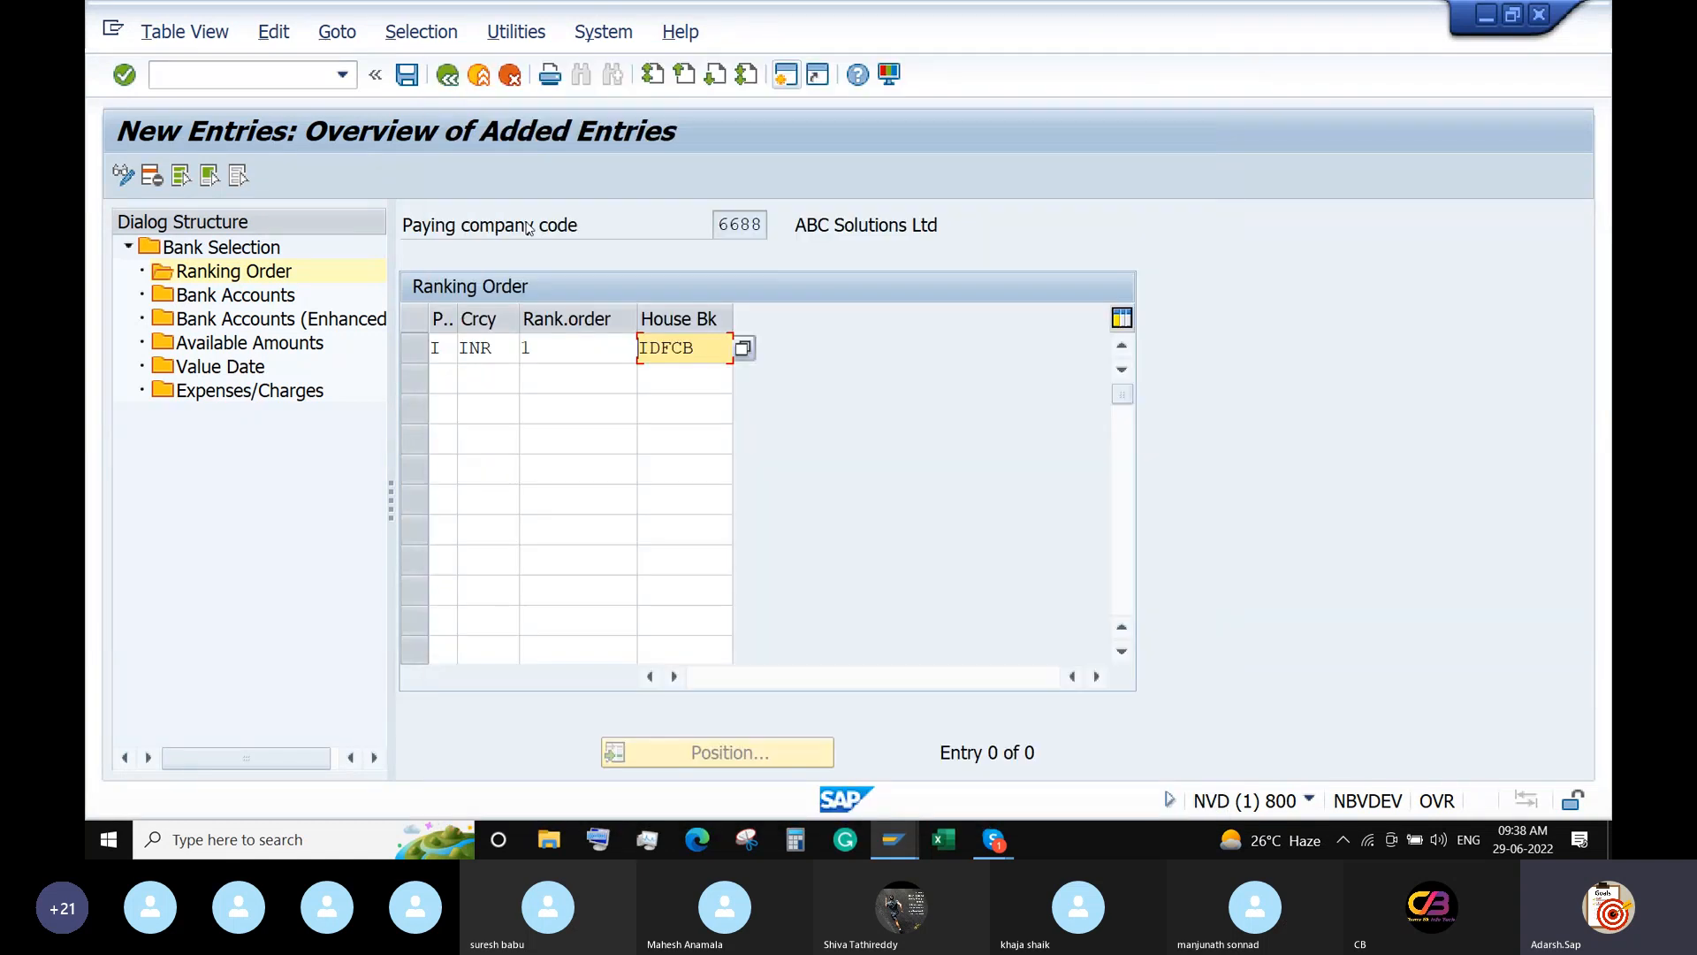
left_click(440, 380)
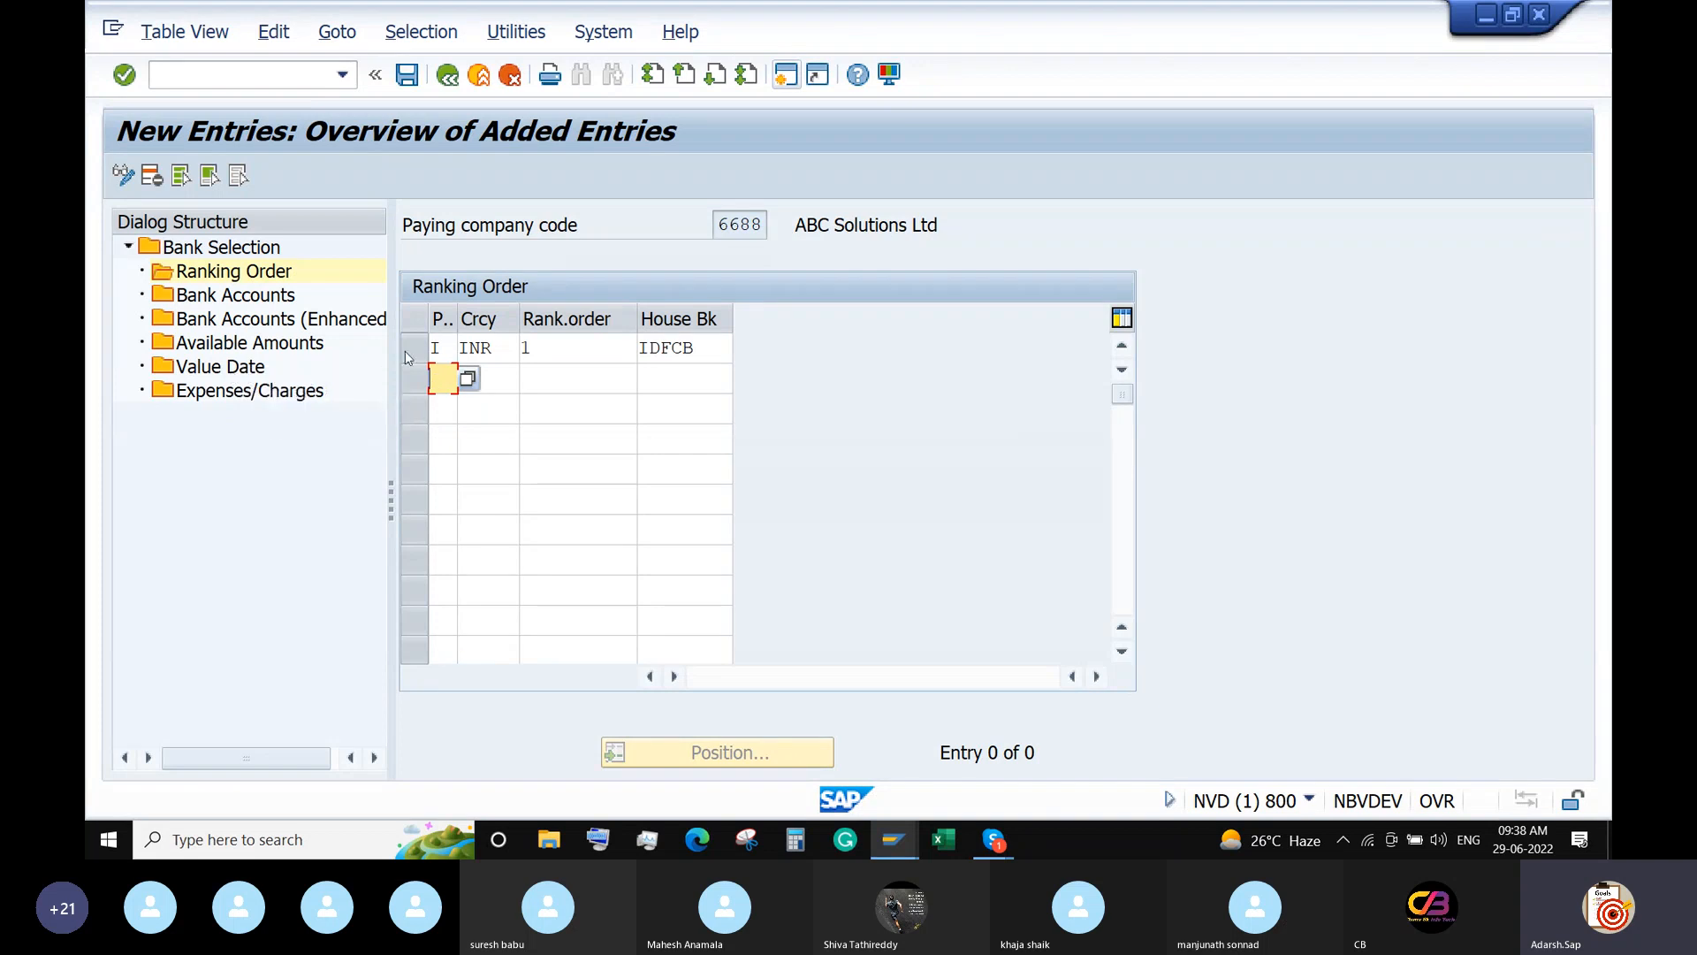
left_click(587, 355)
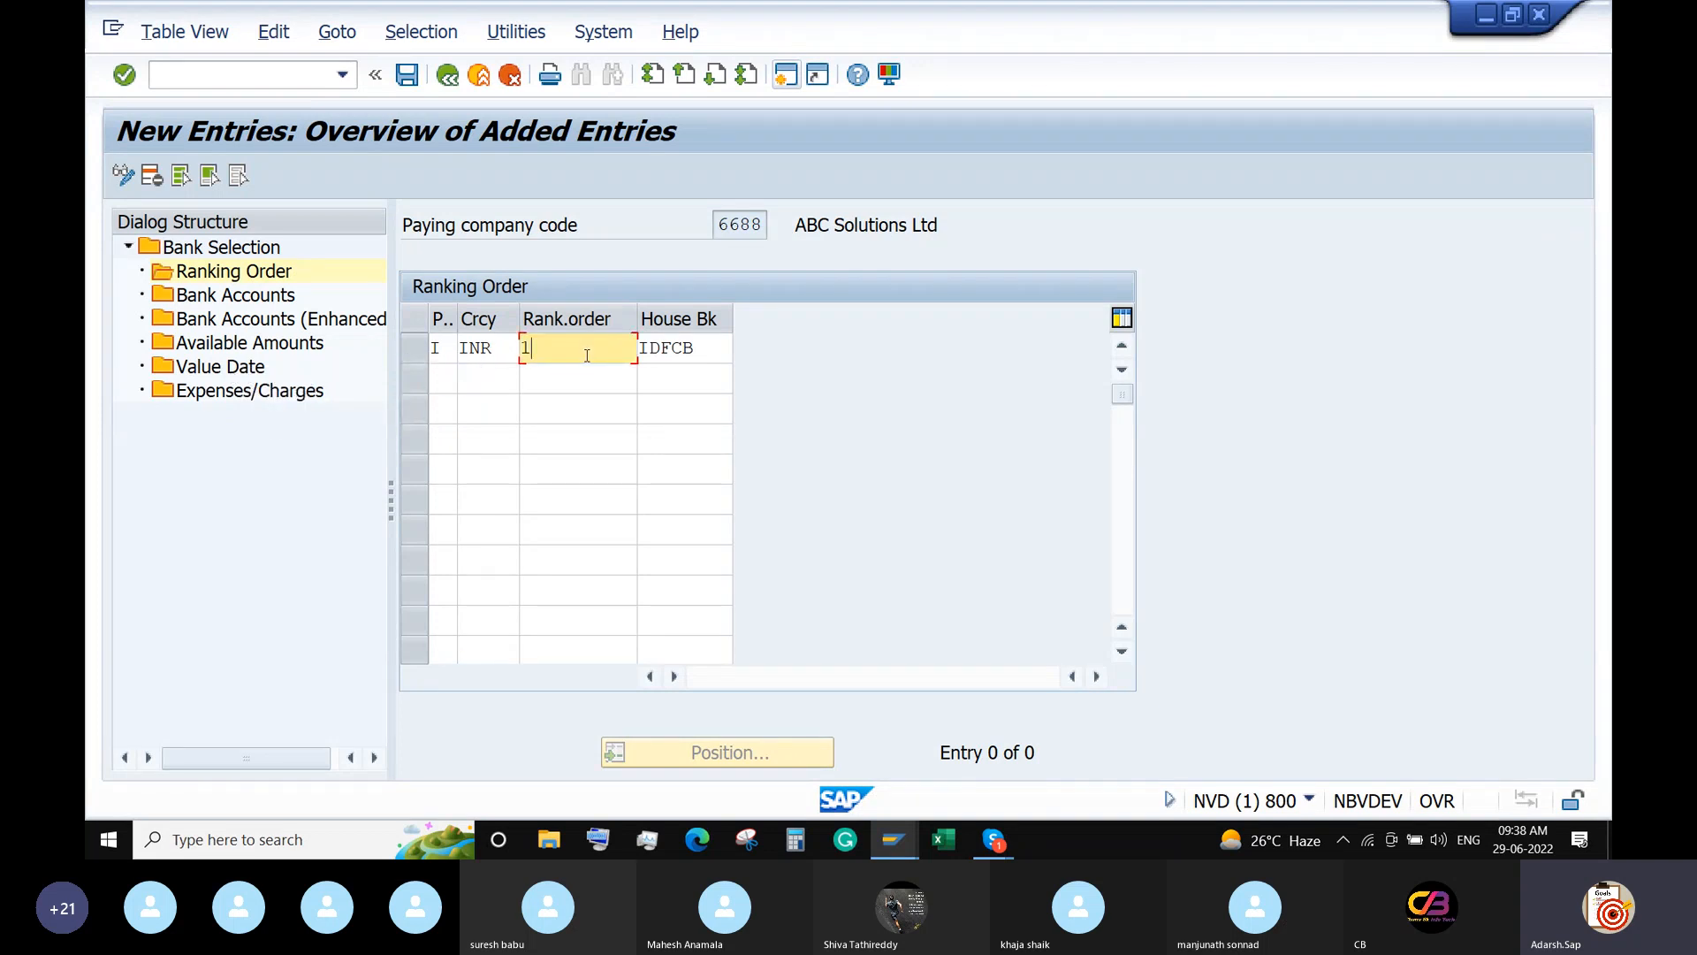
Start a new 6688 bank account row with house bank IDFCB and payment method I.
double_click(187, 297)
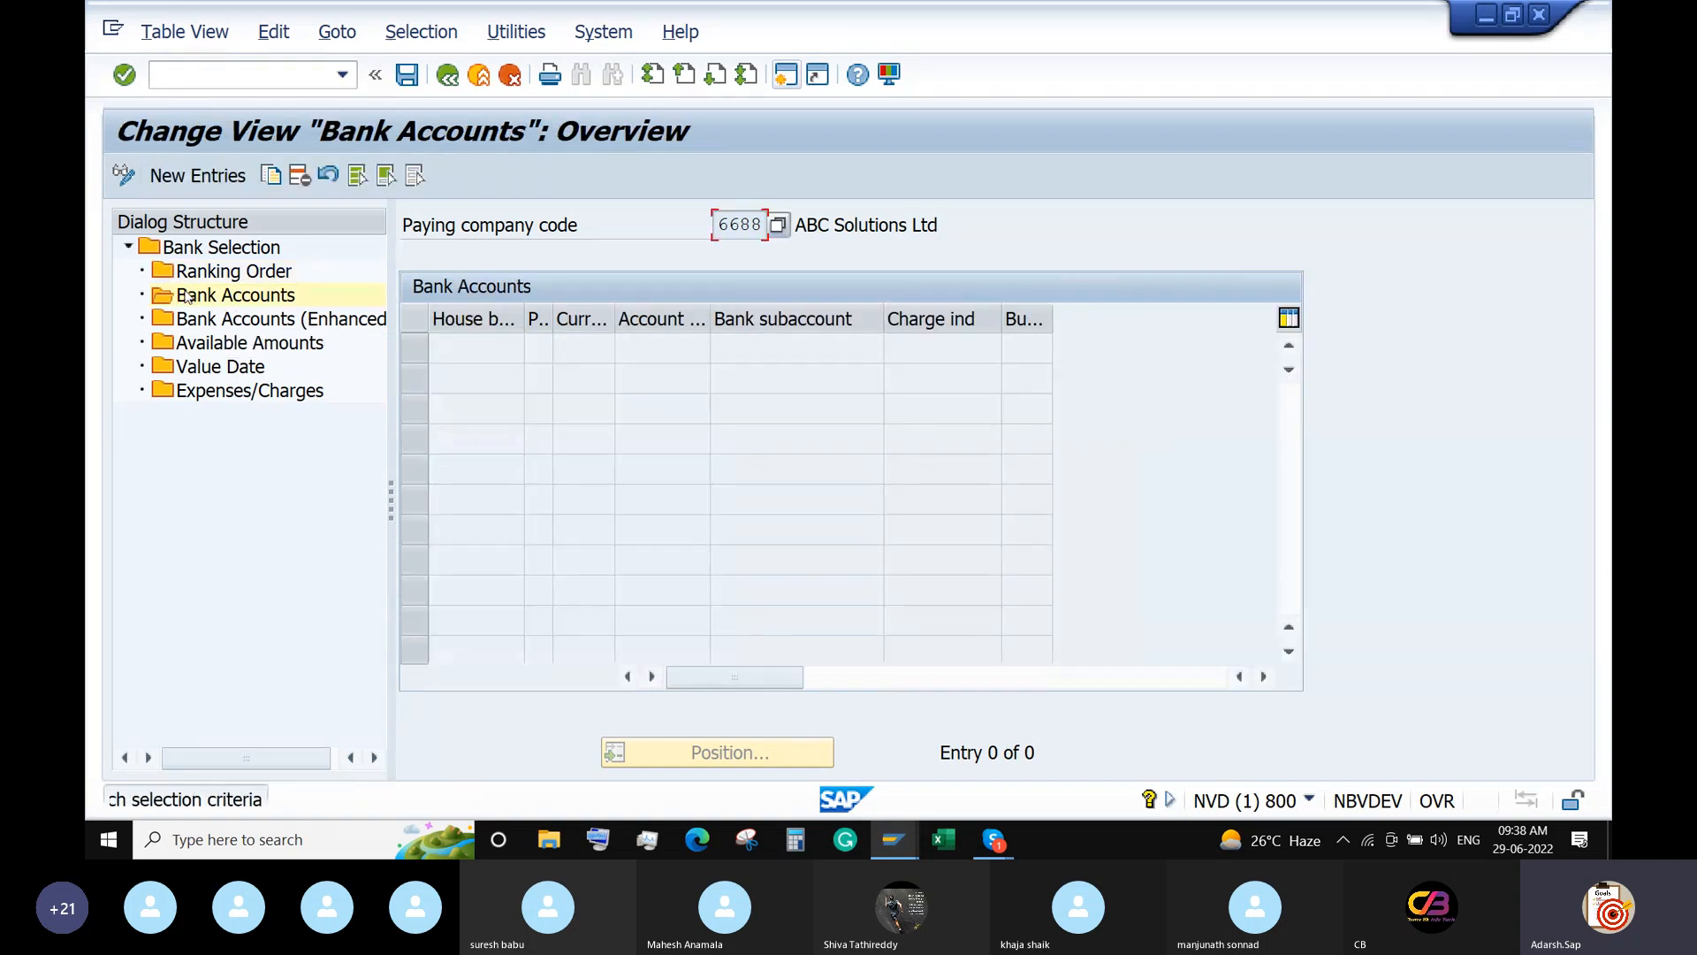
left_click(200, 179)
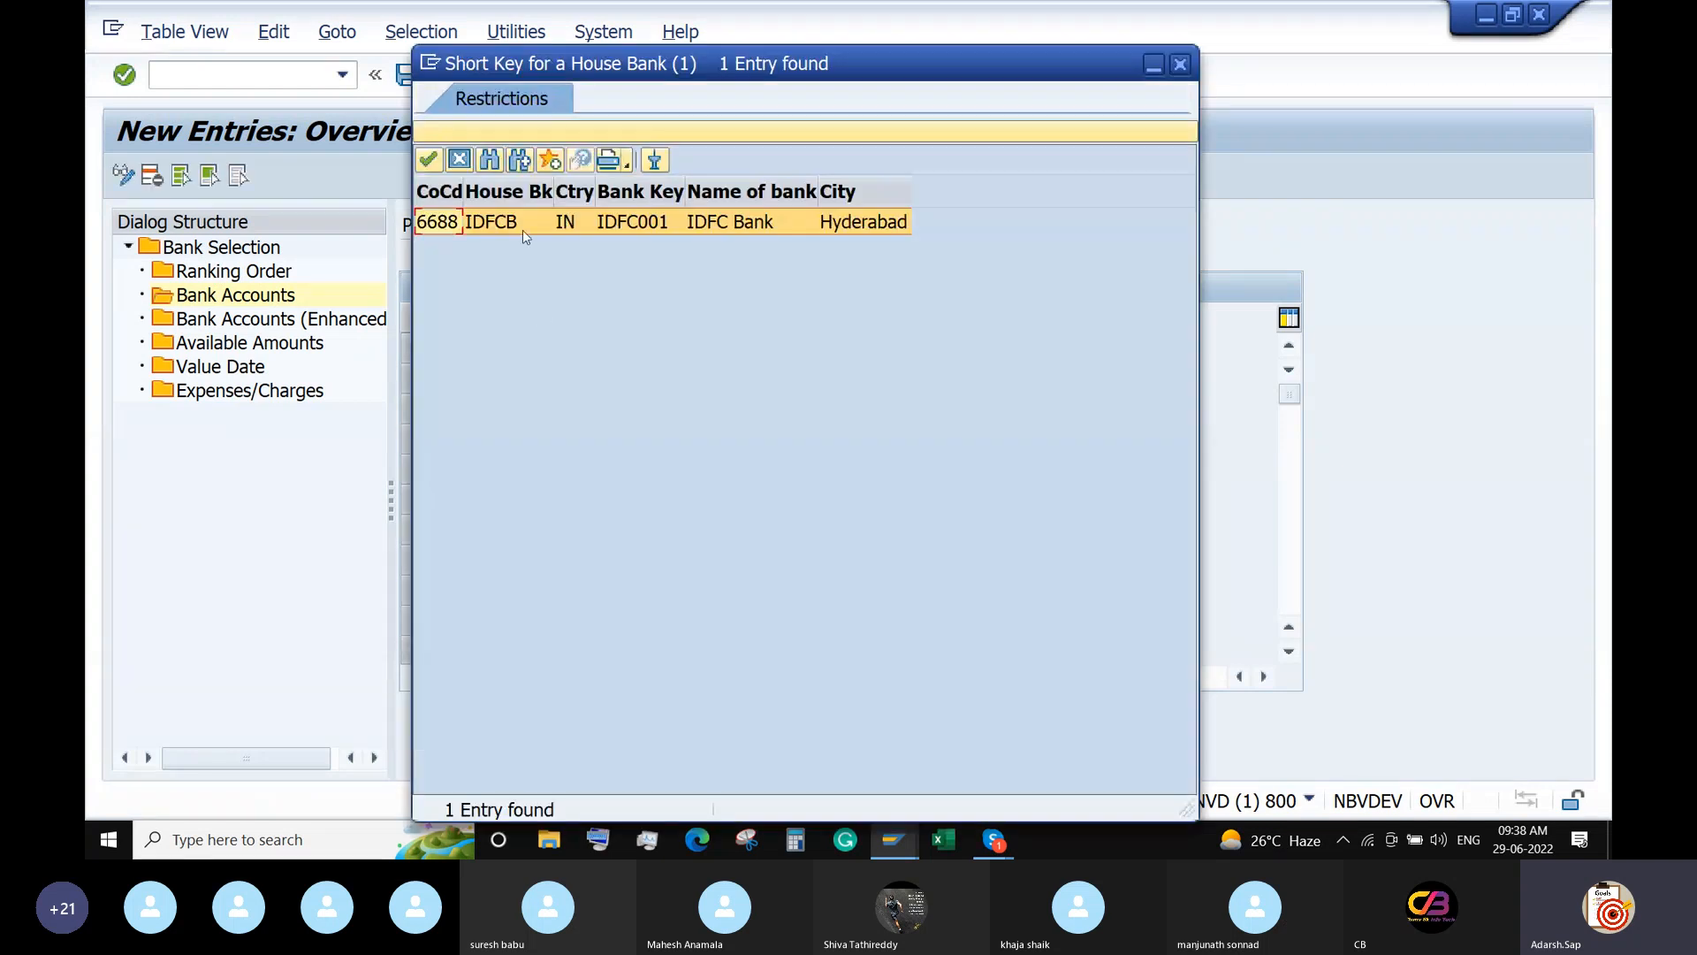
double_click(525, 224)
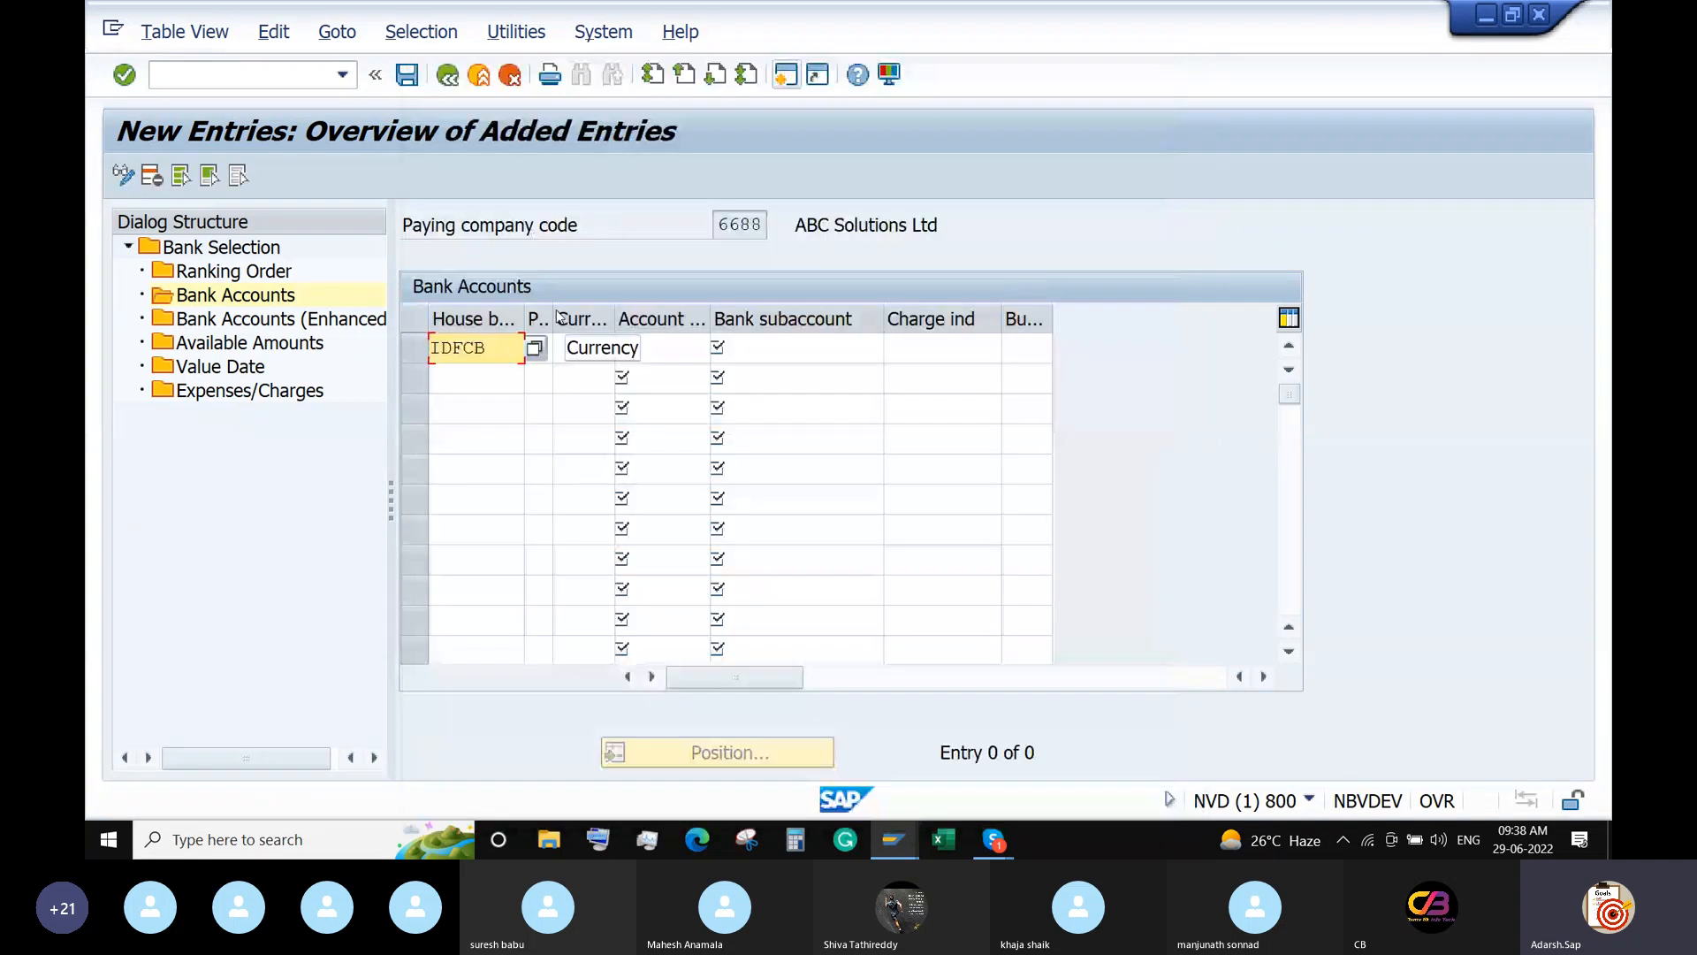
left_click_drag(551, 320, 664, 320)
left_click(619, 348)
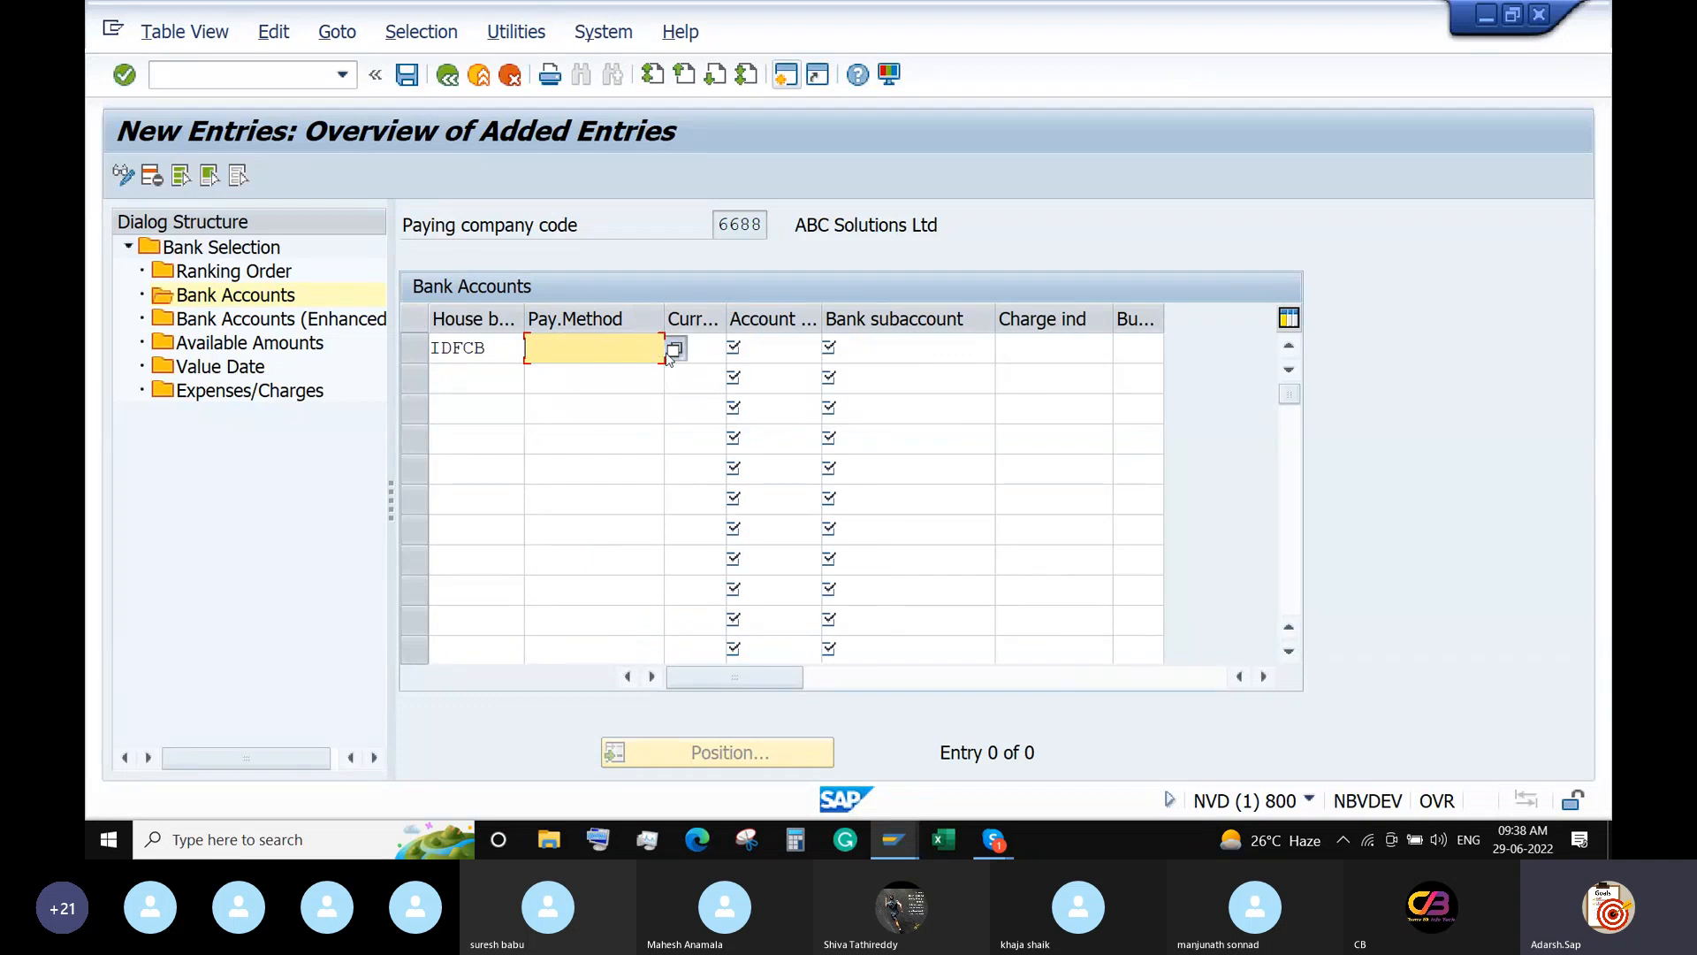
left_click(674, 349)
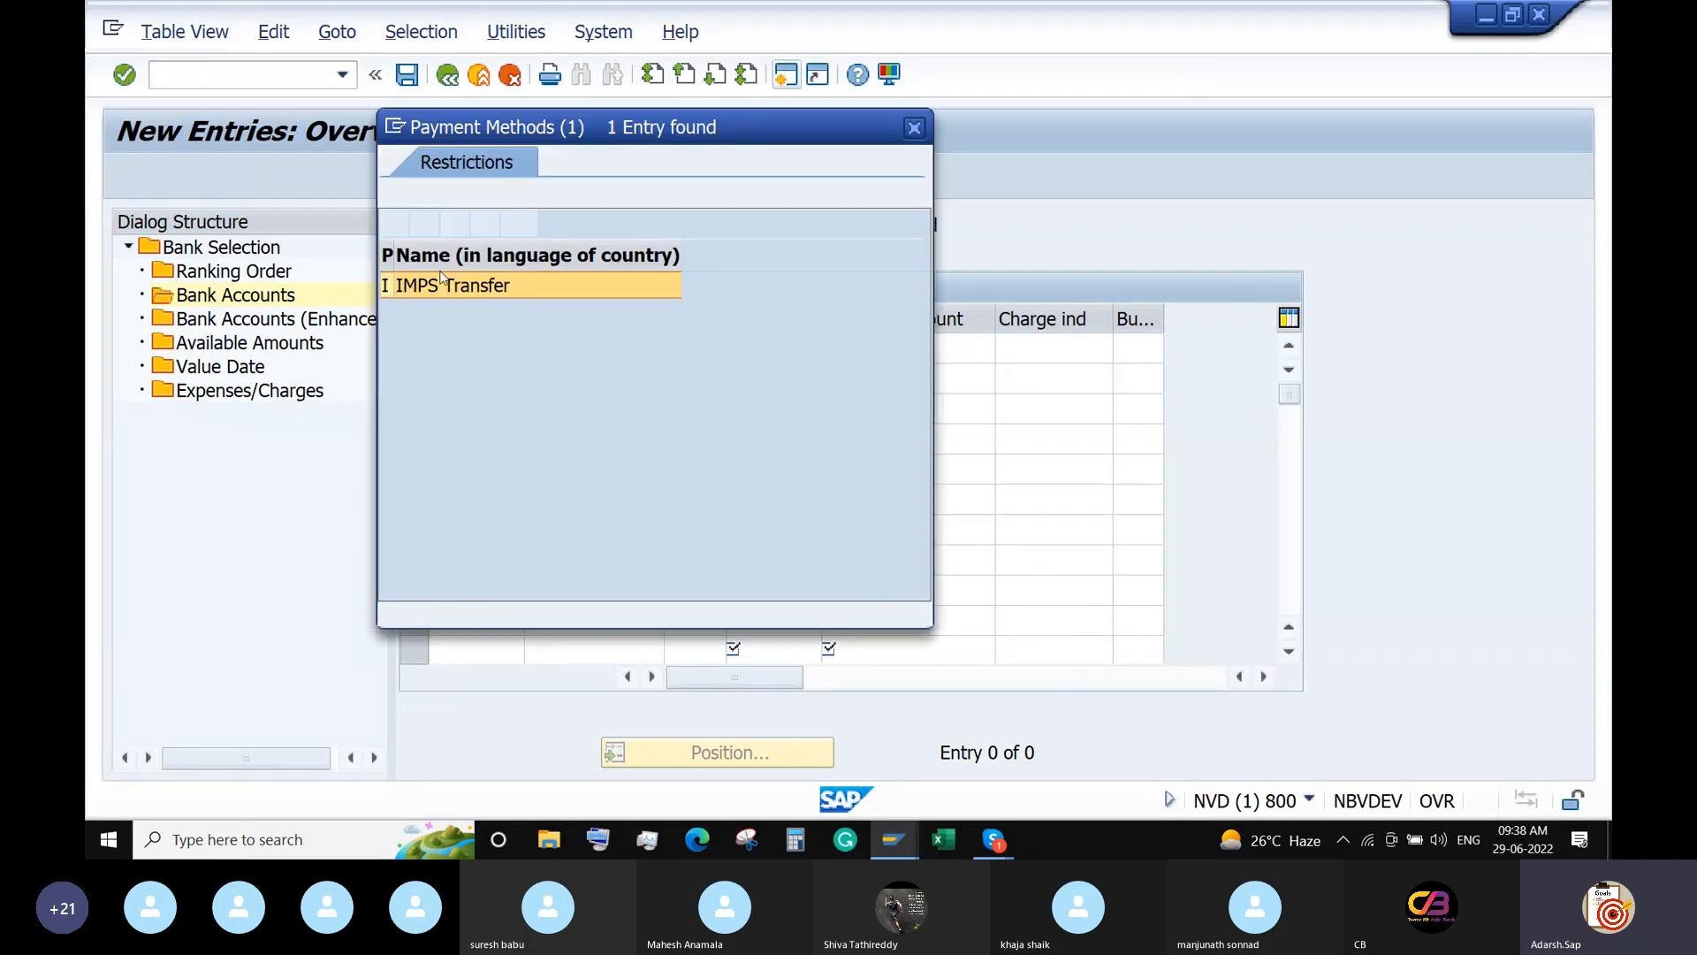
double_click(451, 285)
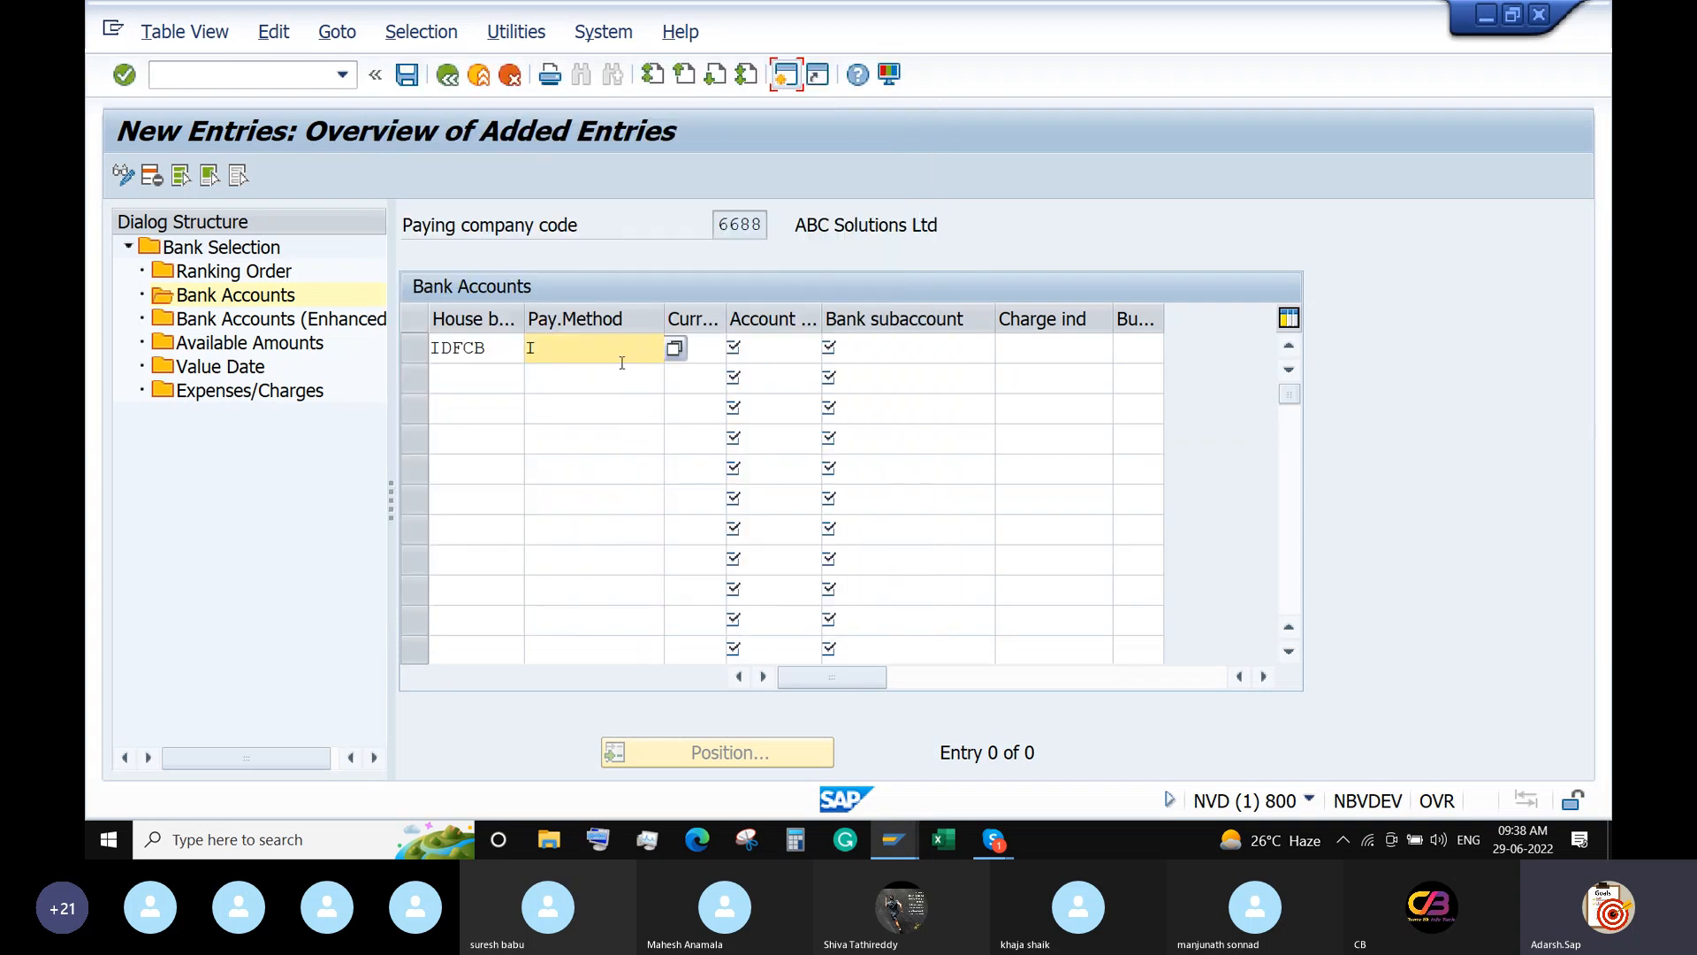
Complete the row with INR, account ID IDFC1 and subaccount 200130, then open Available Amounts.
left_click(710, 350)
type("INR")
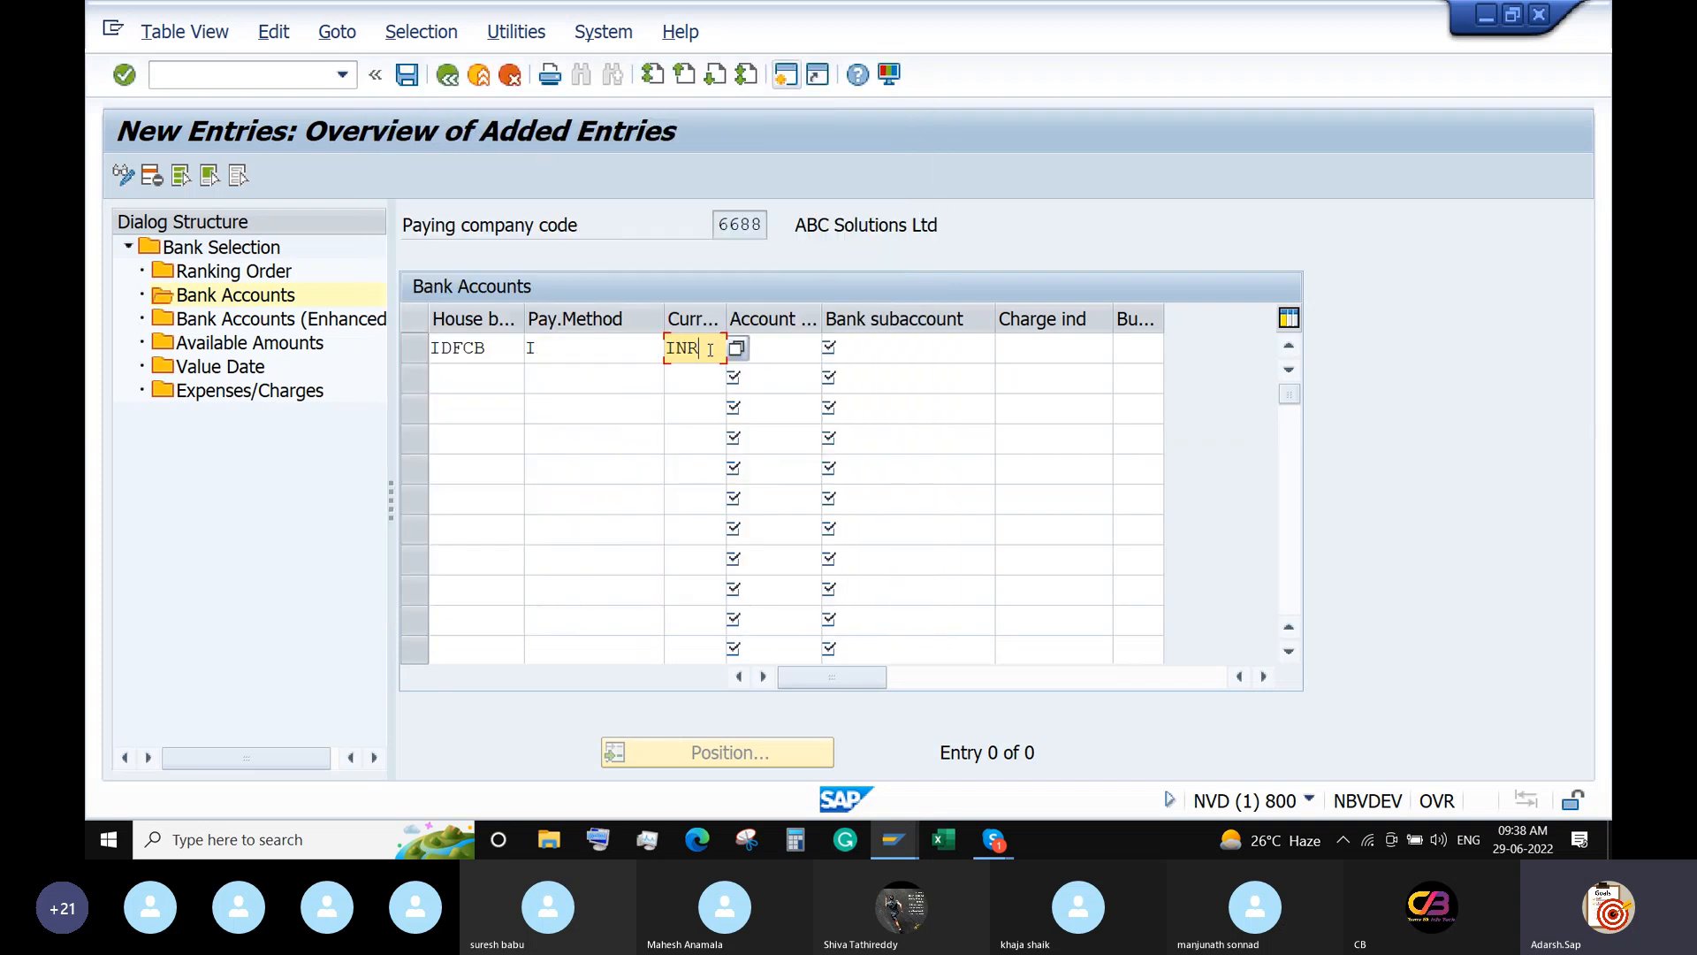
left_click(799, 349)
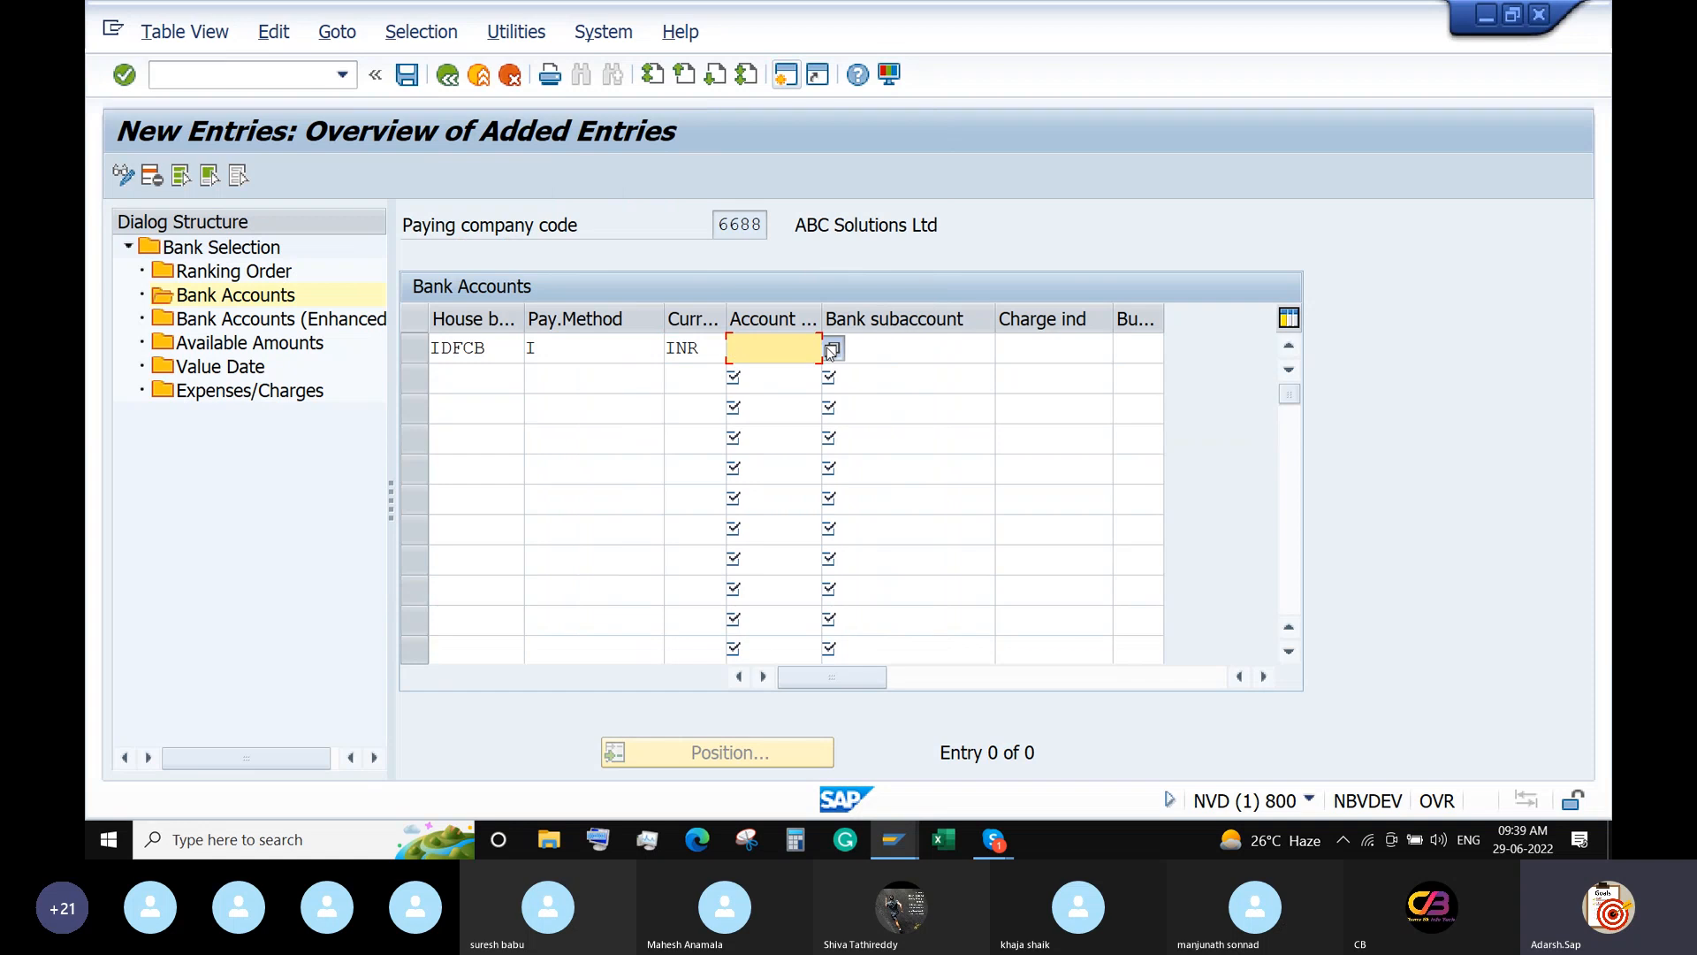
left_click(832, 350)
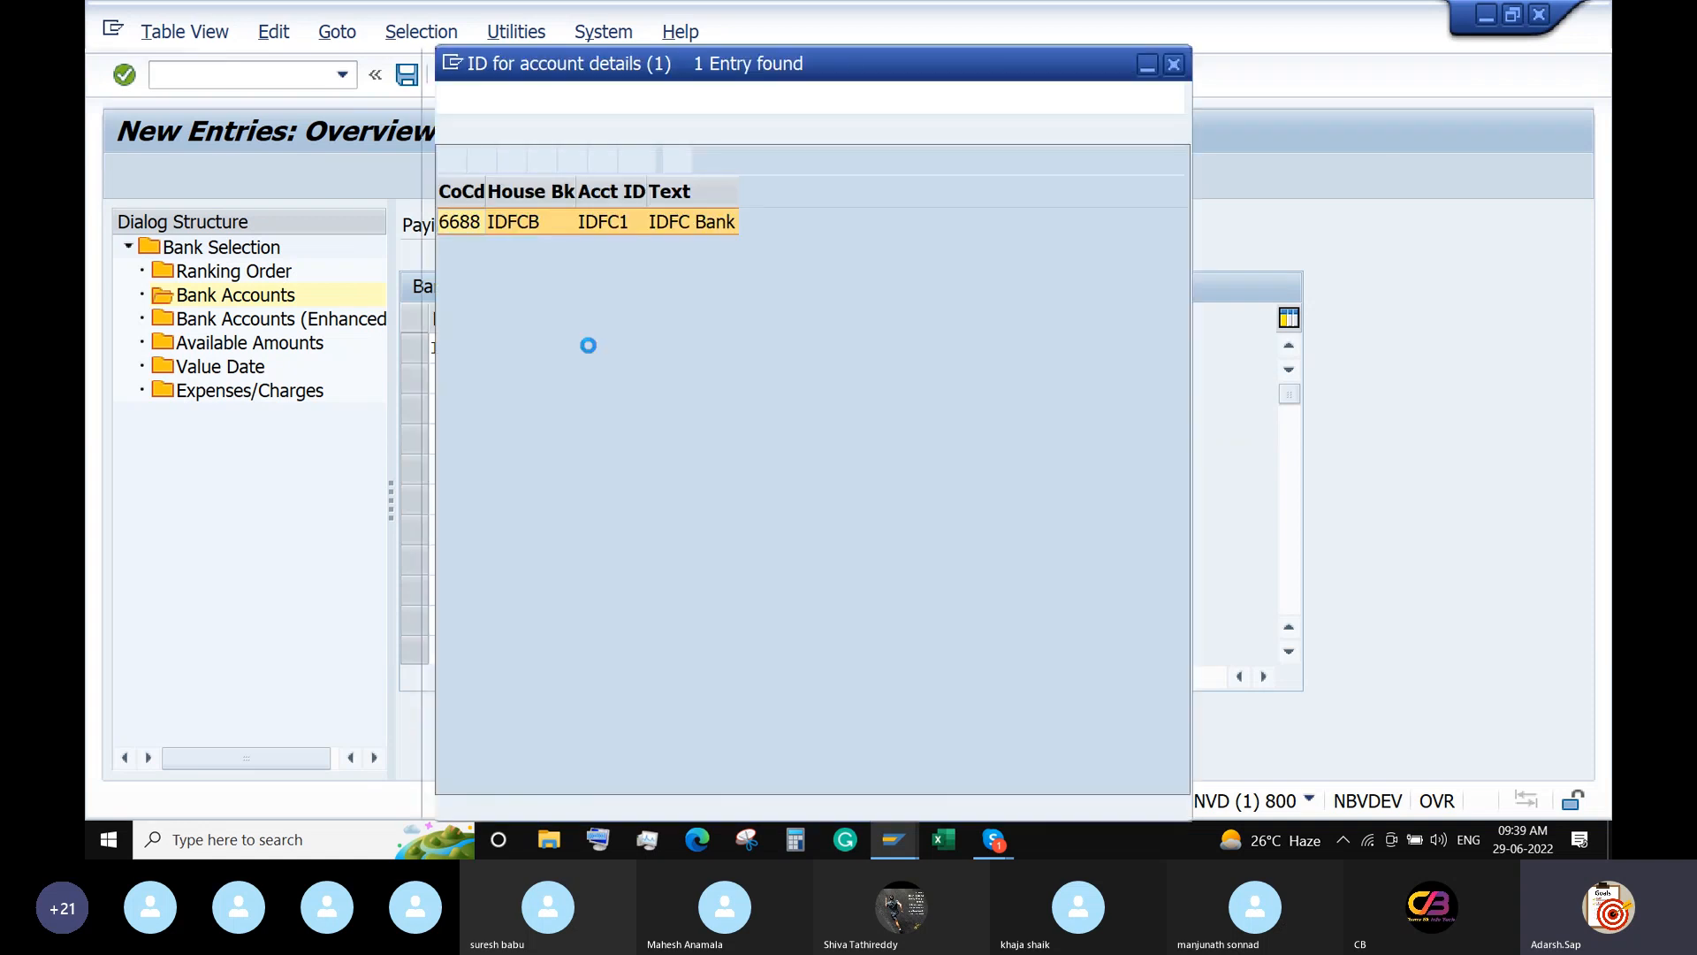
double_click(509, 231)
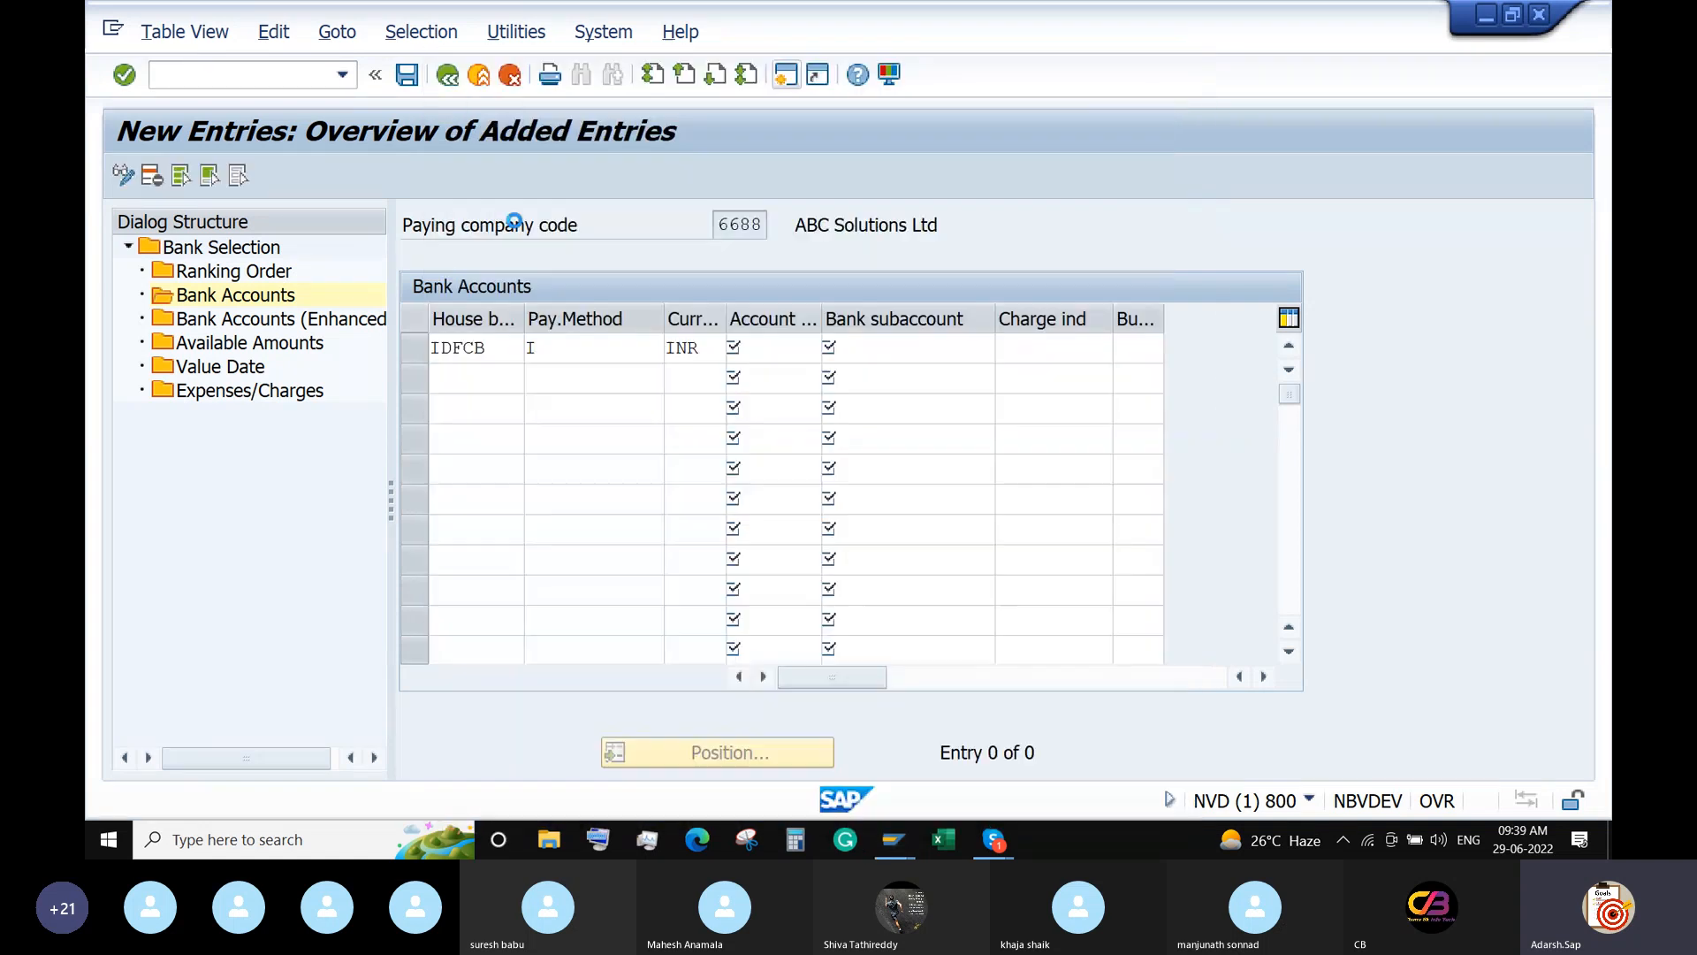
left_click(940, 353)
left_click(1009, 349)
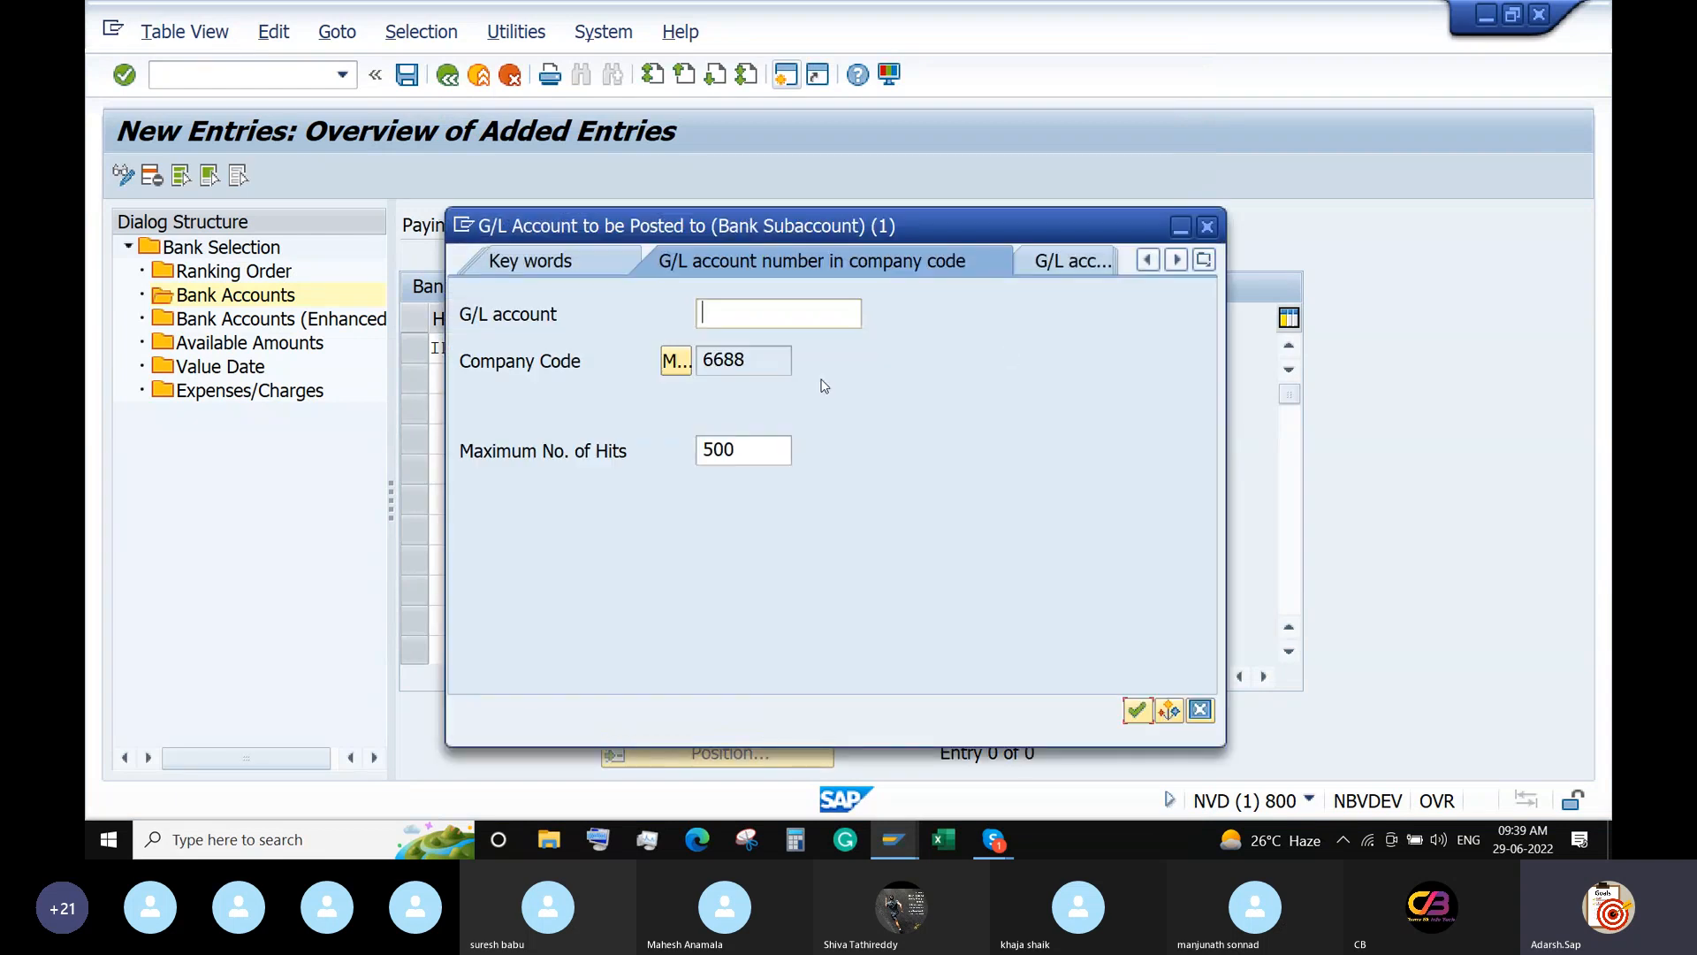
key("Return")
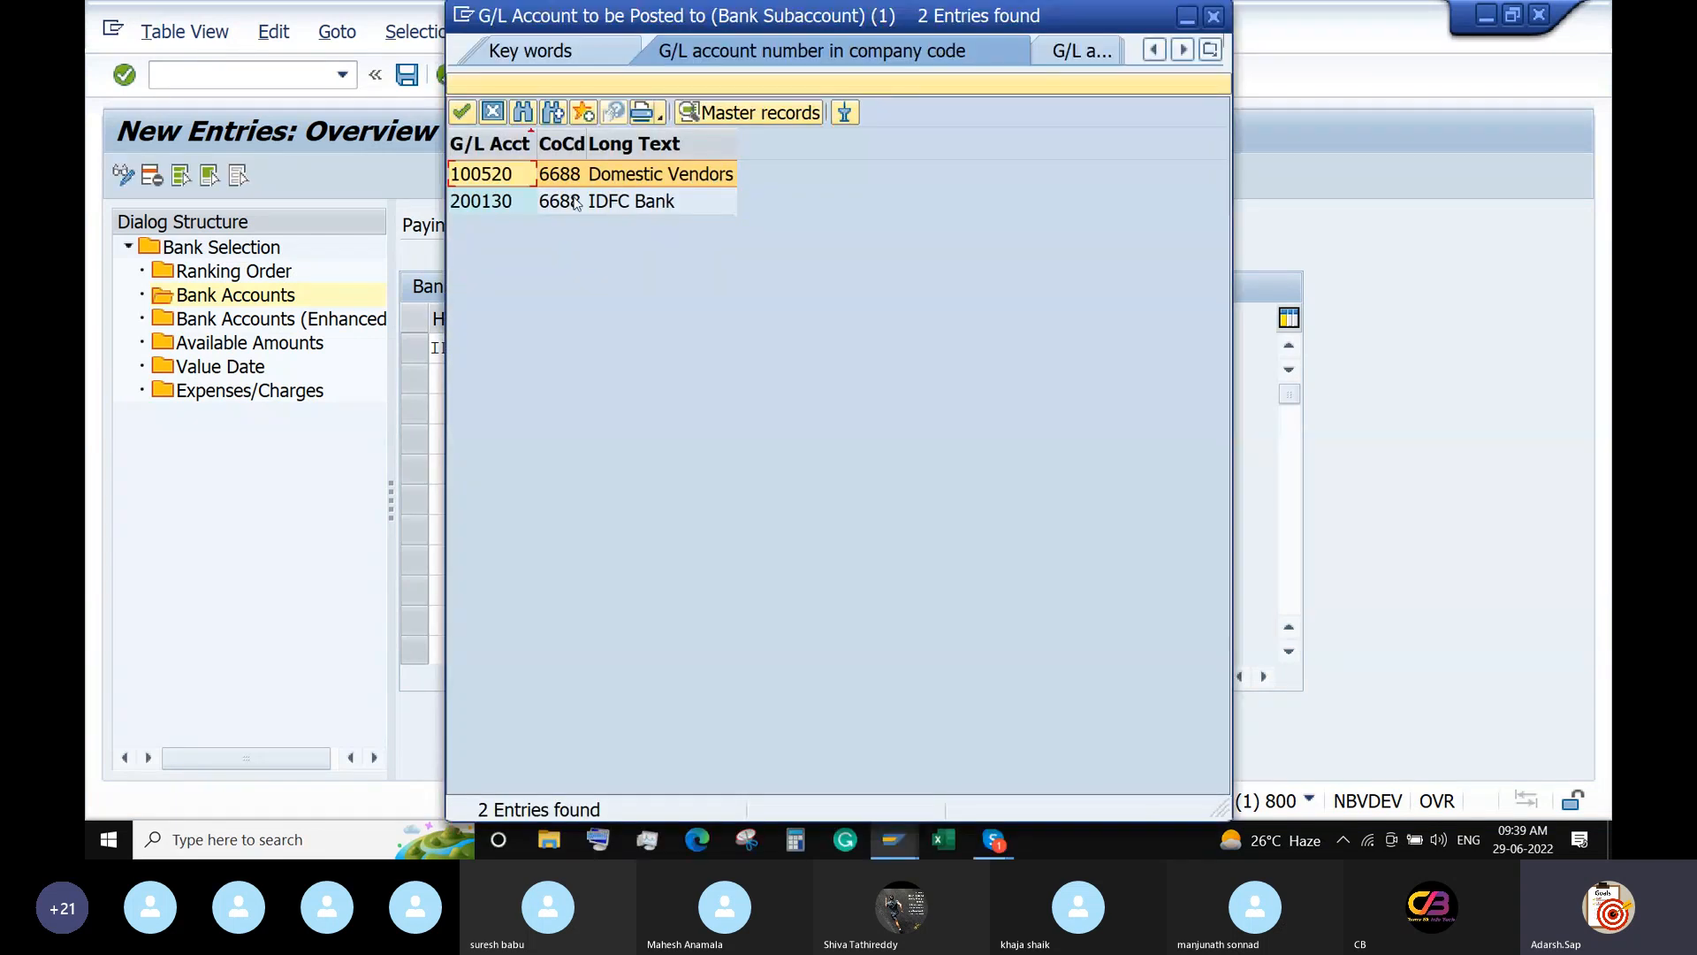
double_click(577, 203)
key("Return")
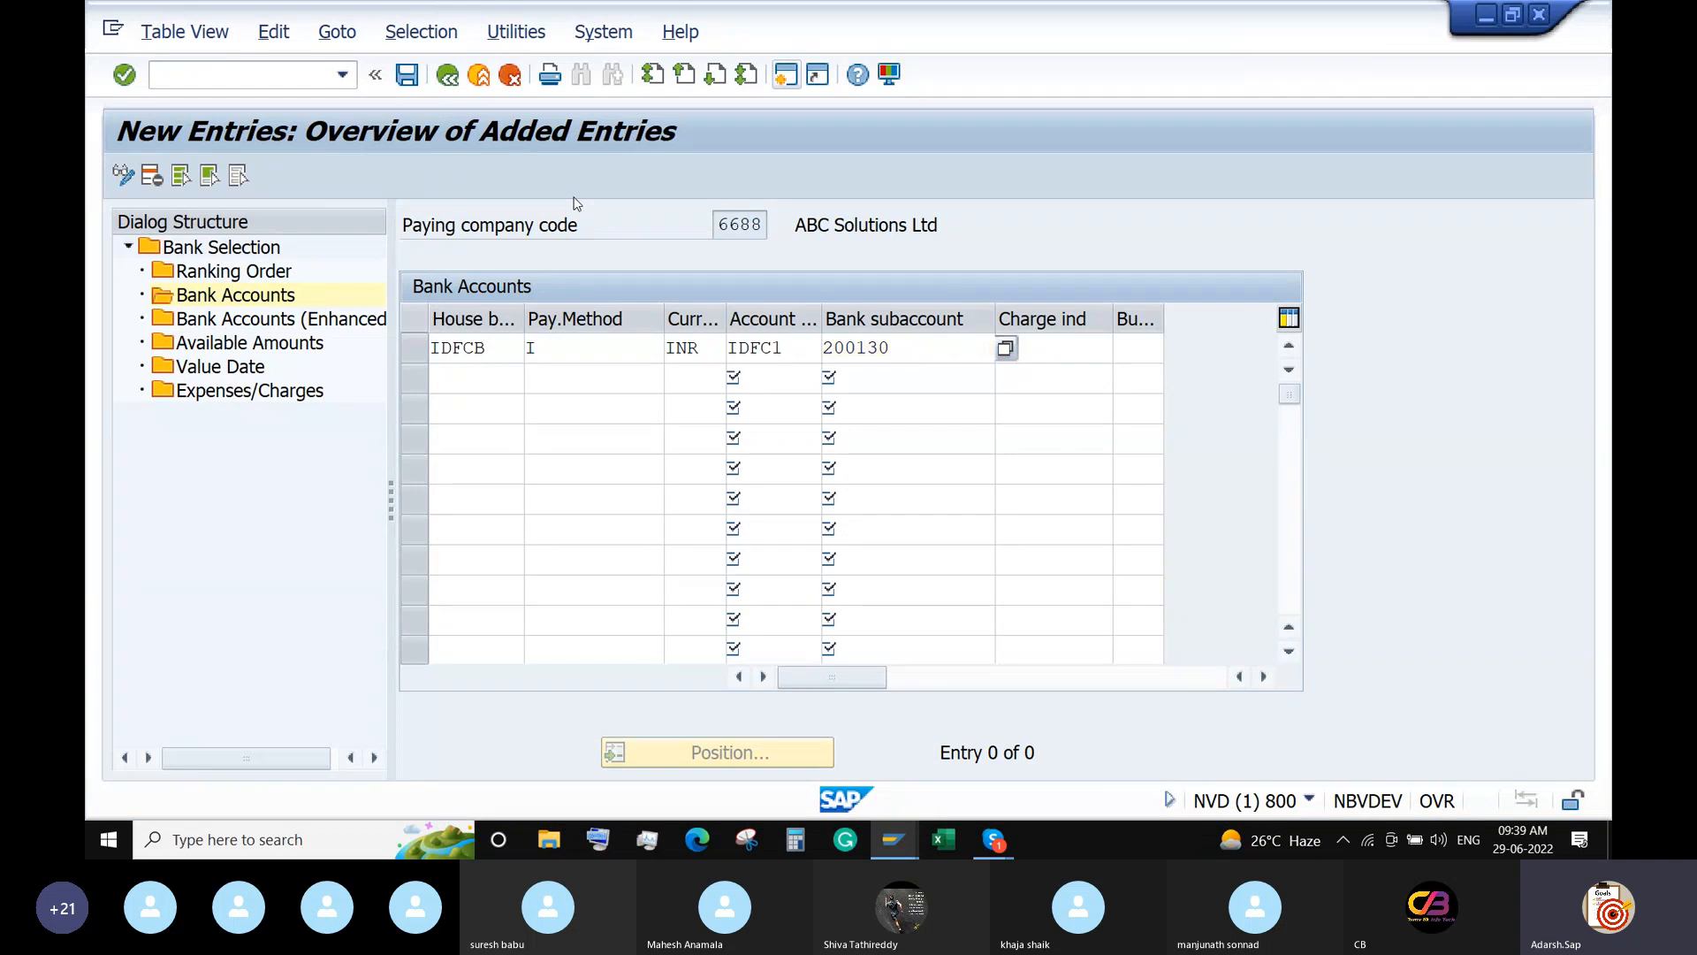
double_click(201, 350)
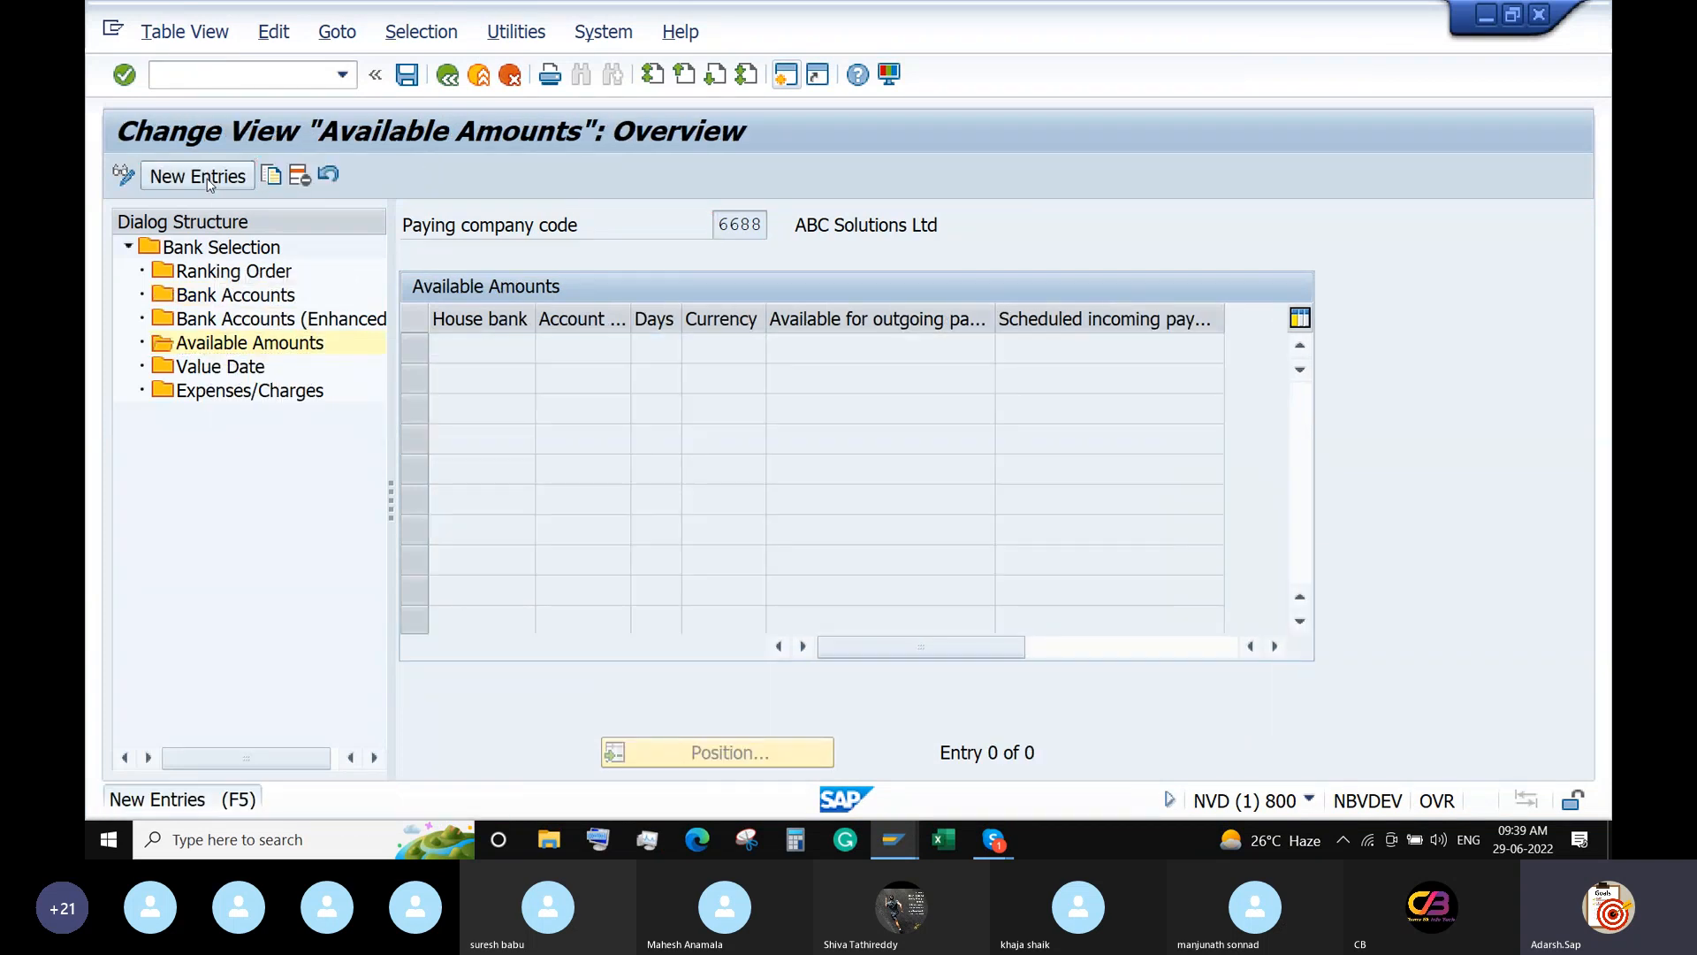
Start a new Available Amounts entry for house bank IDFCB, account ID IDFC1.
left_click(206, 178)
key("F4")
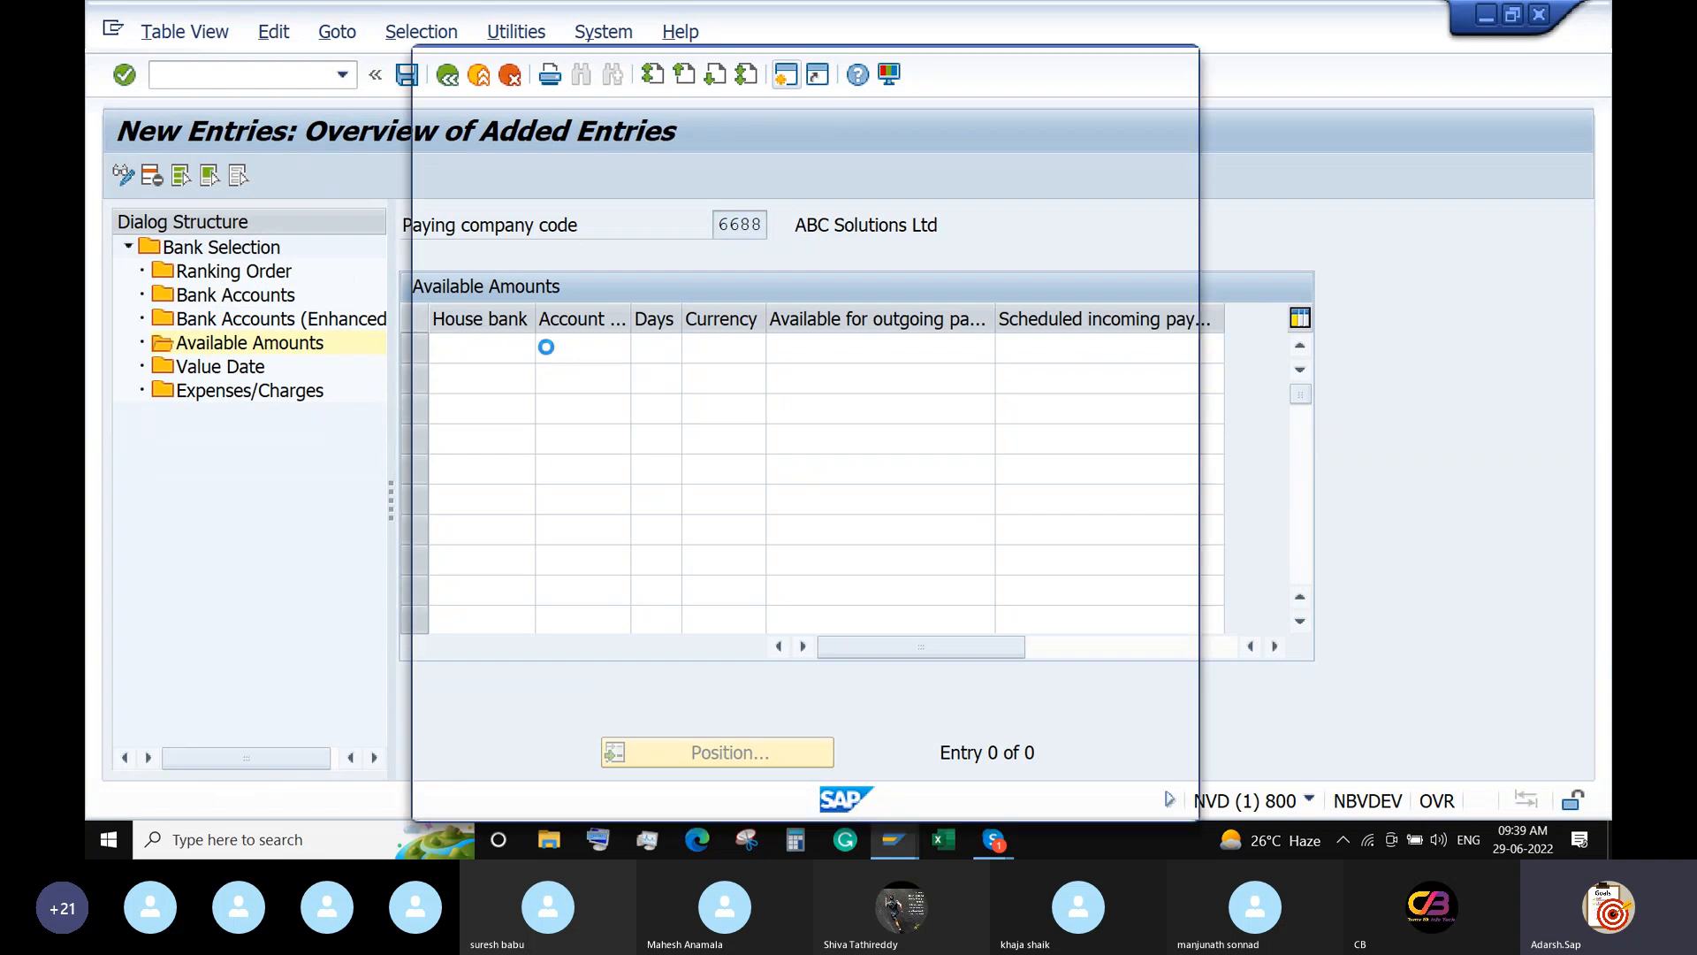
double_click(500, 217)
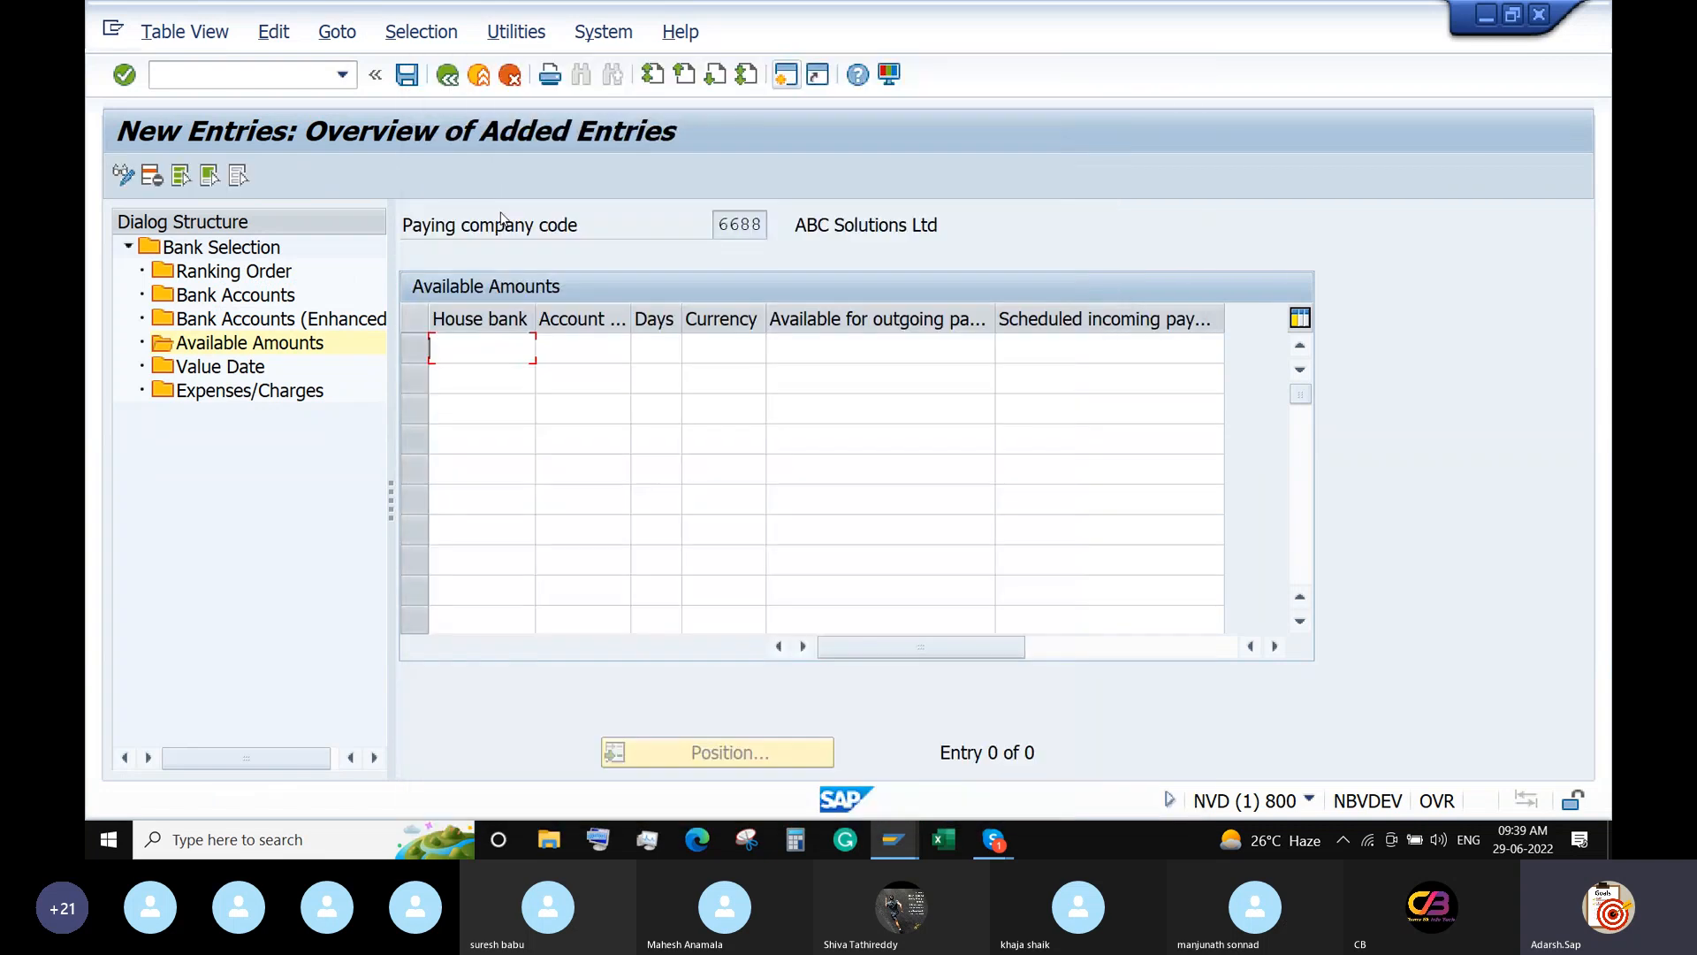
key("Tab")
left_click(624, 350)
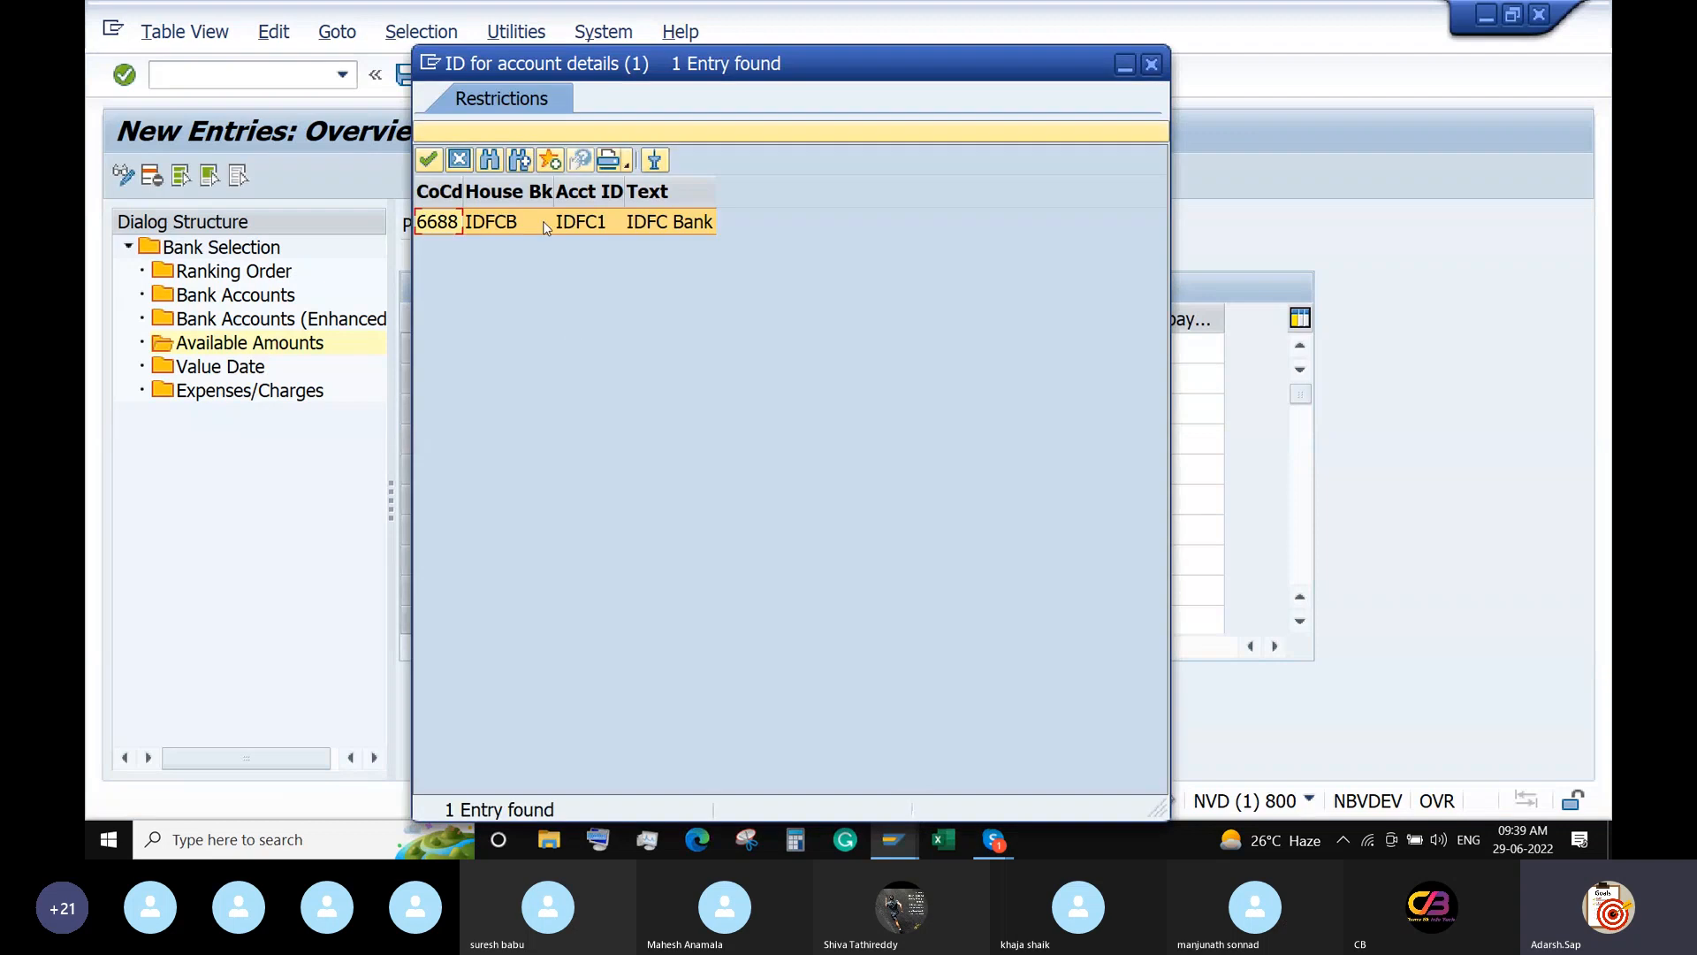
double_click(542, 227)
Enter 999 days, INR, 99999999 outgoing and 9999999 incoming, then open Value Date.
left_click(671, 346)
type("9")
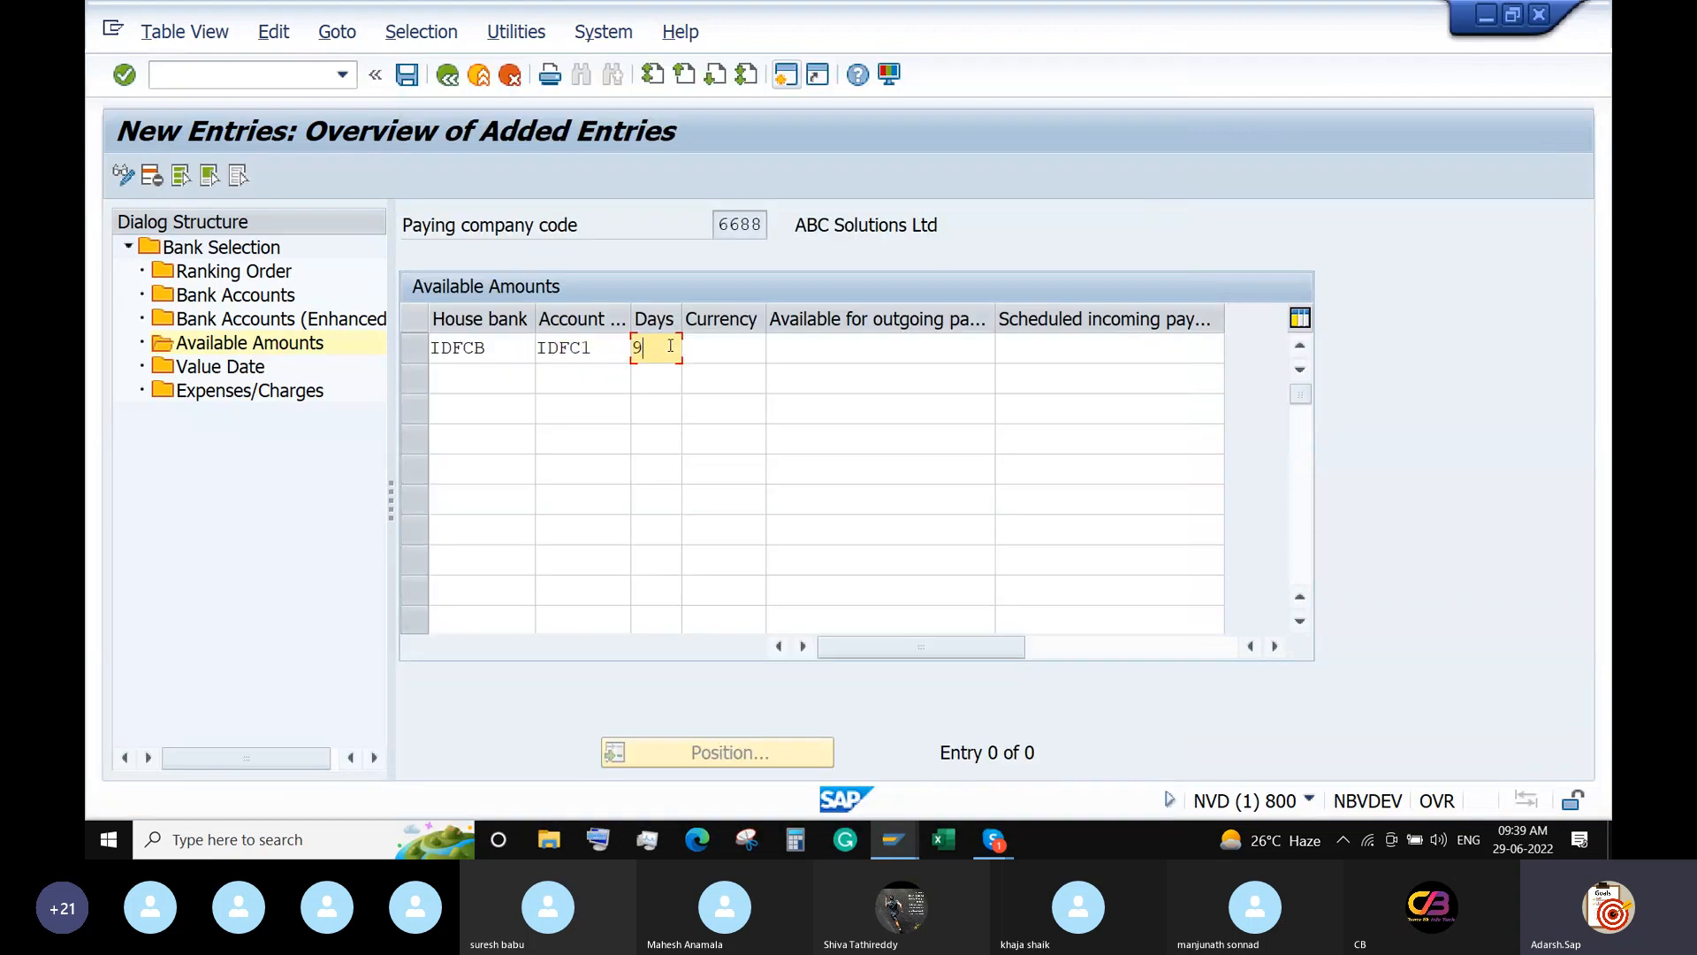
type("99")
left_click(713, 354)
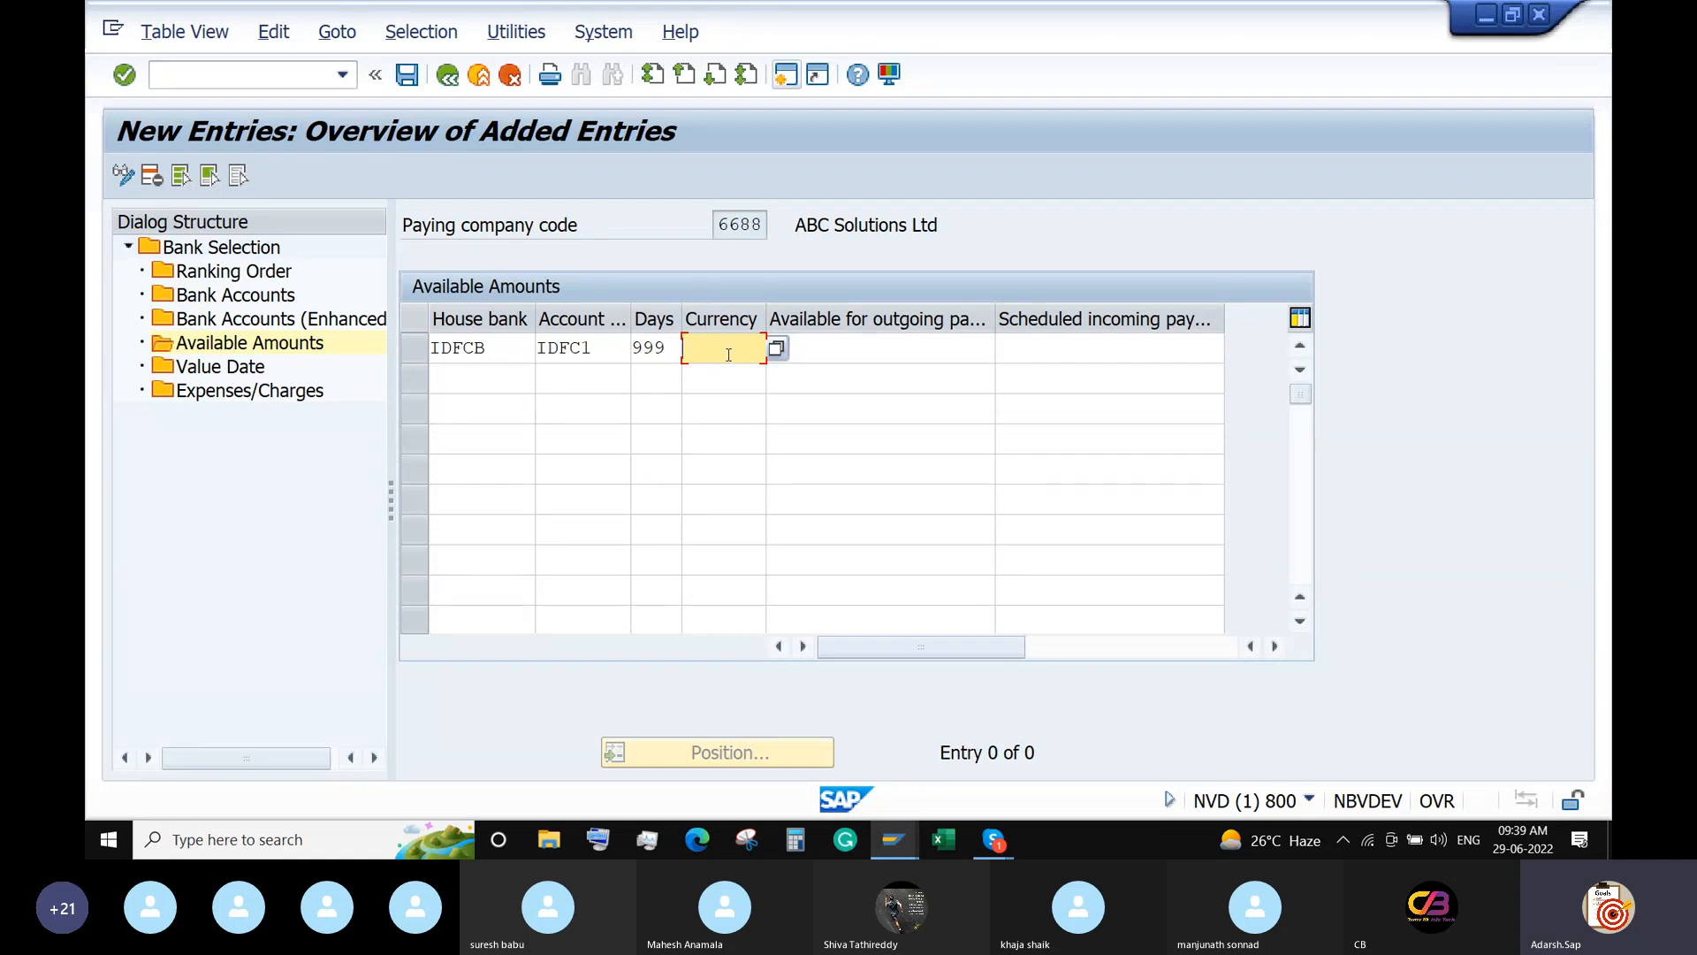
type("INR")
left_click(838, 338)
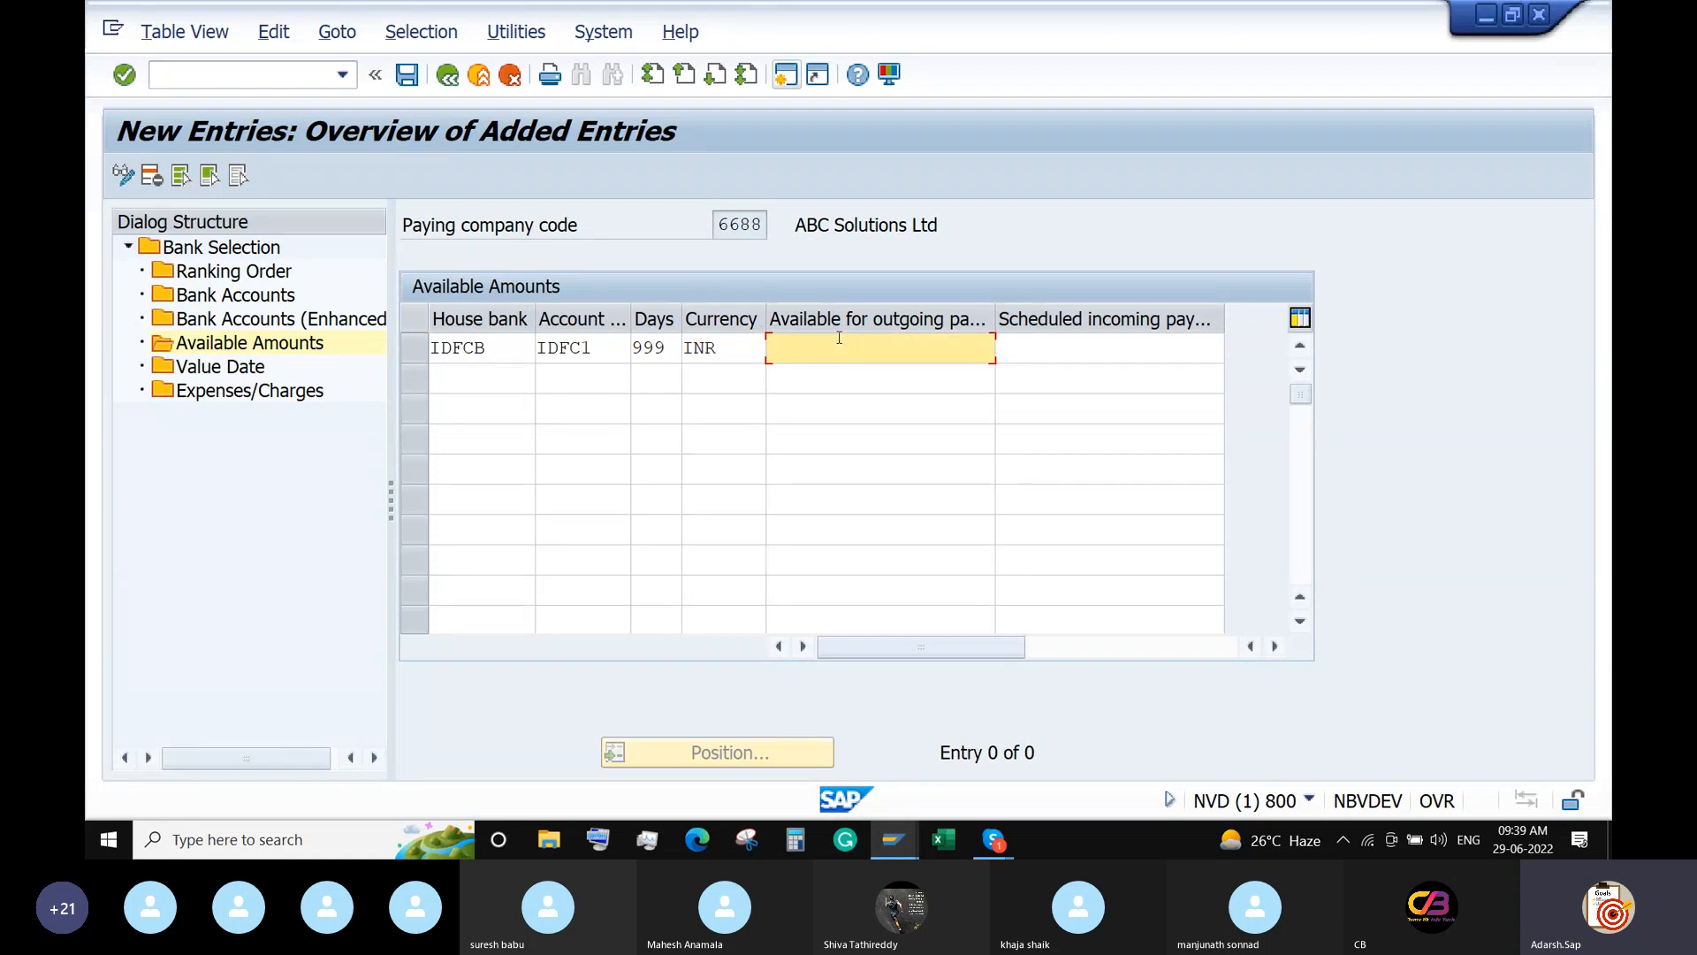
type("99999999")
key("Tab")
type("9999999")
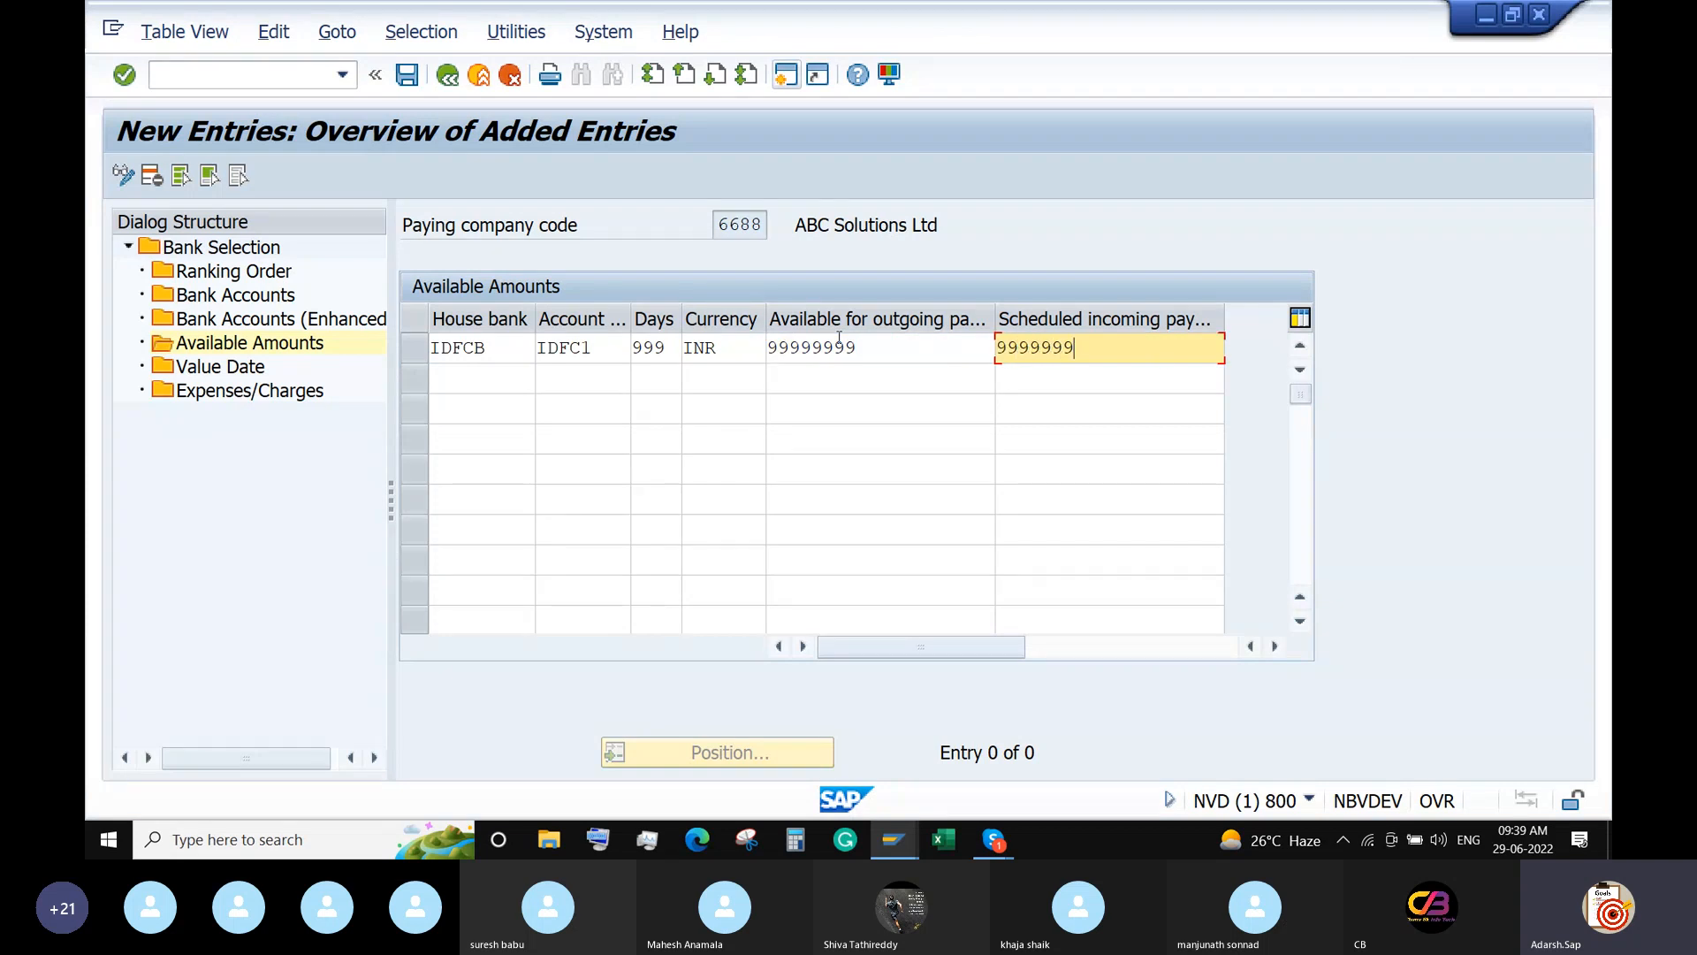
left_click(205, 366)
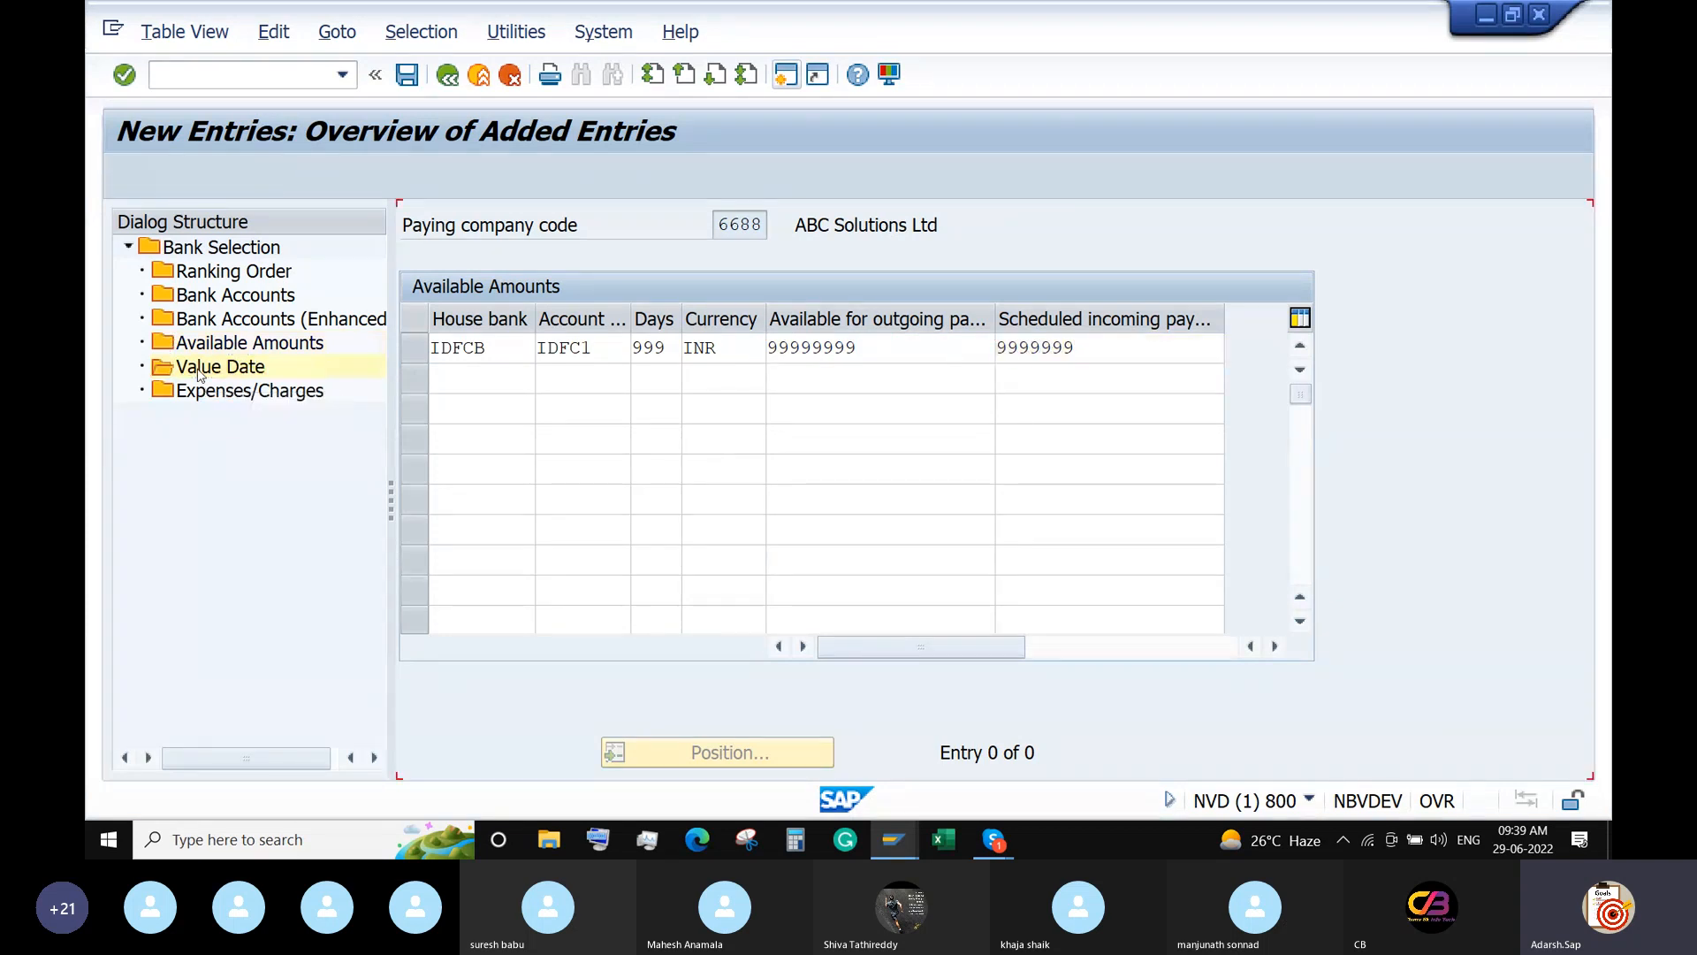
Begin a Value Date entry for payment method I, house bank IDFCB, account IDFC1.
left_click(198, 175)
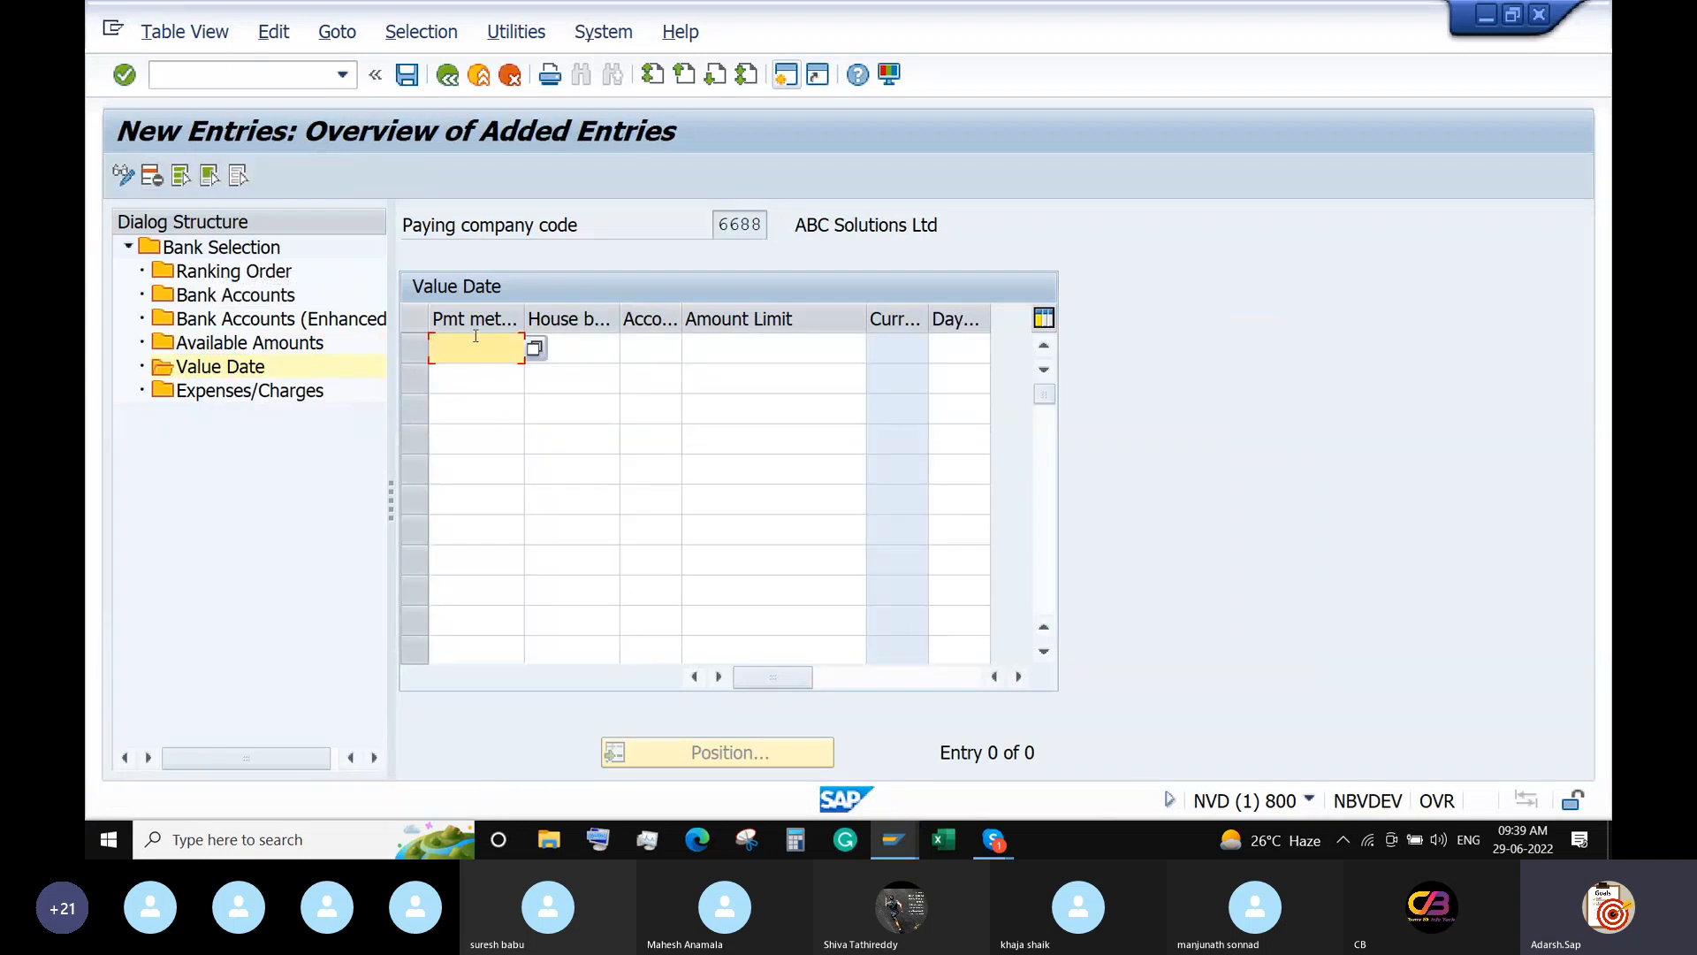
left_click(535, 348)
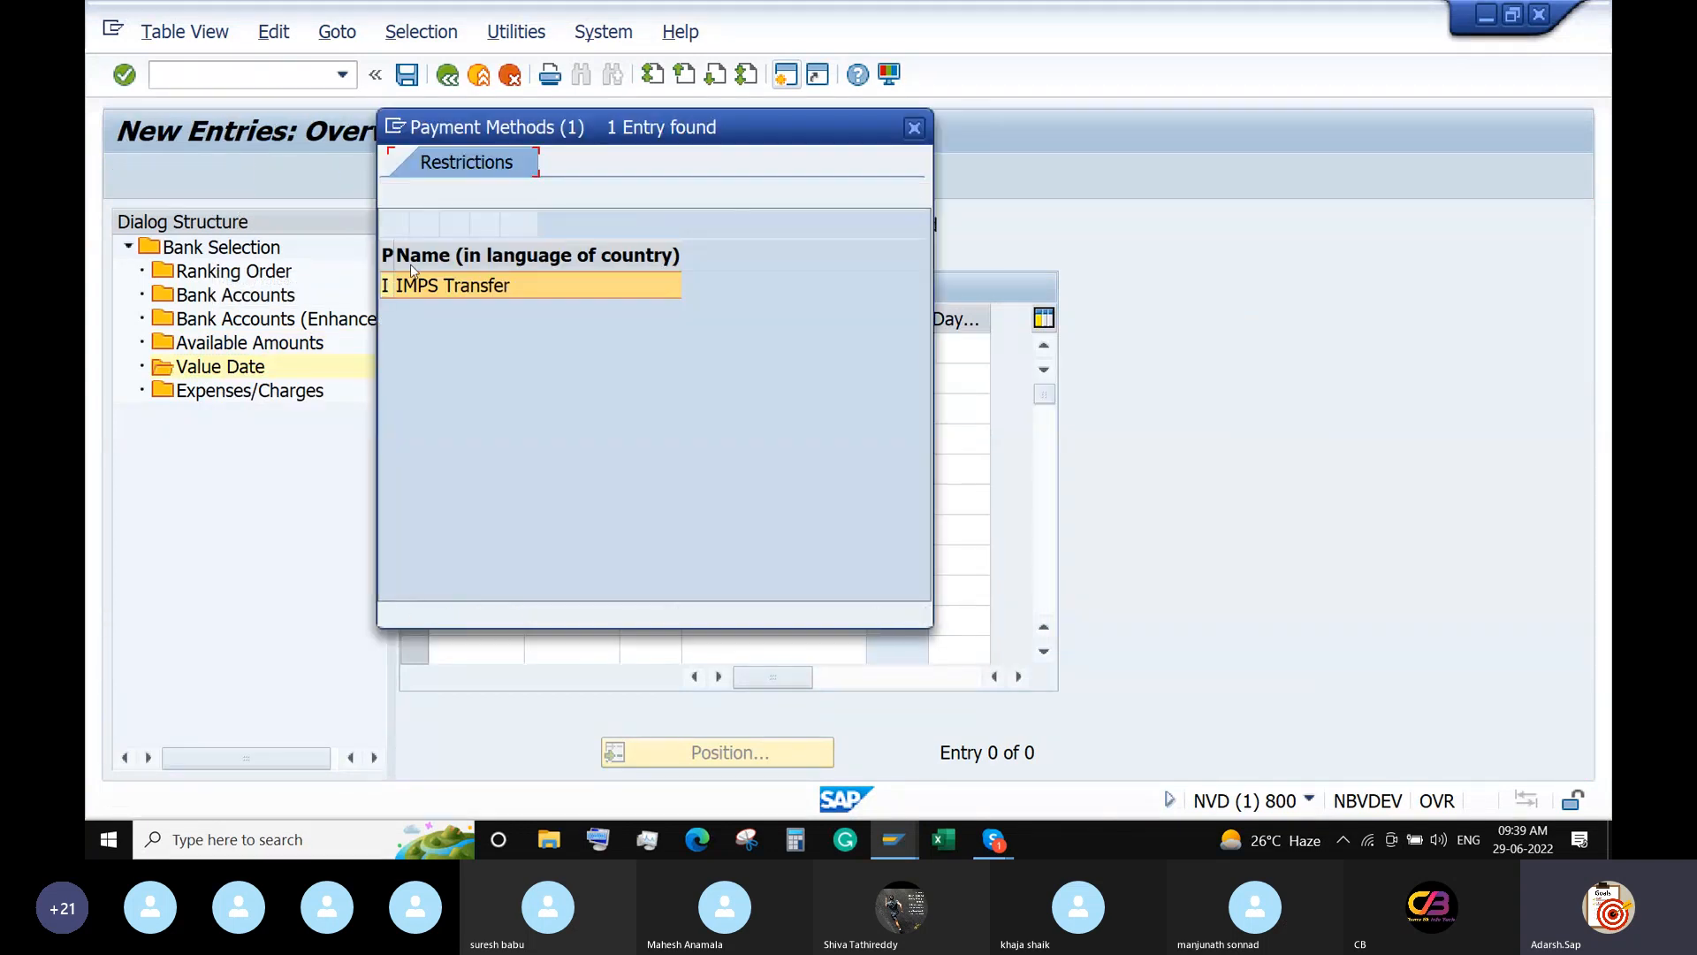
double_click(449, 289)
left_click(592, 352)
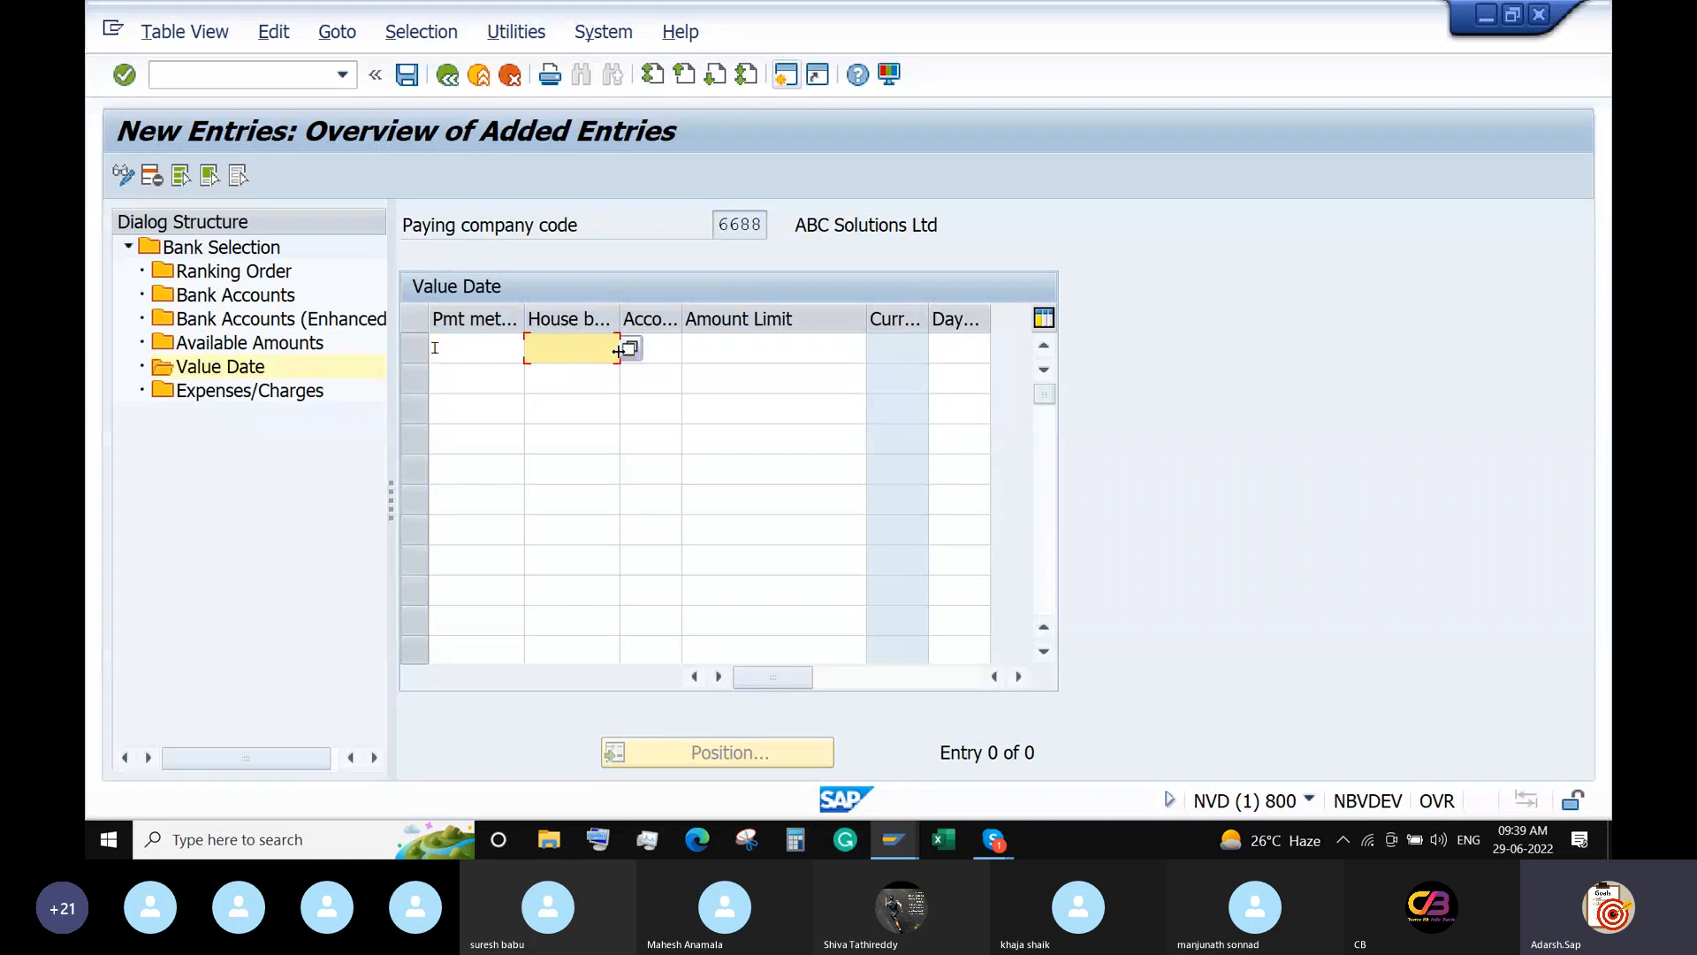
left_click(630, 348)
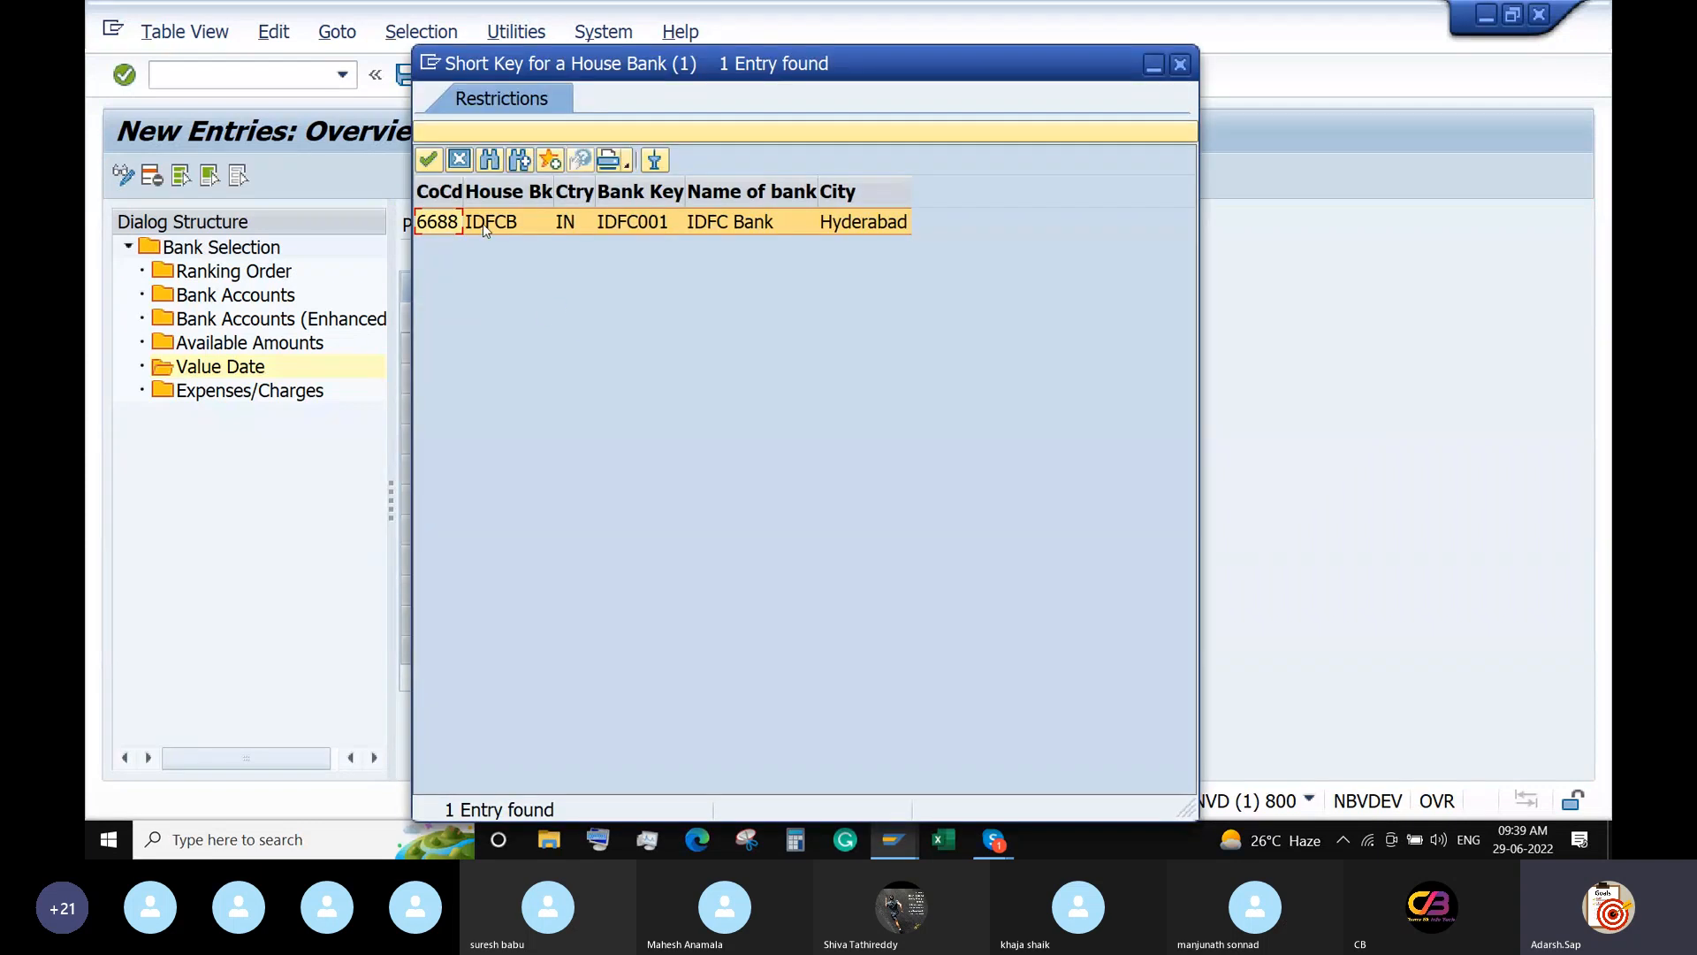
double_click(485, 223)
left_click(652, 348)
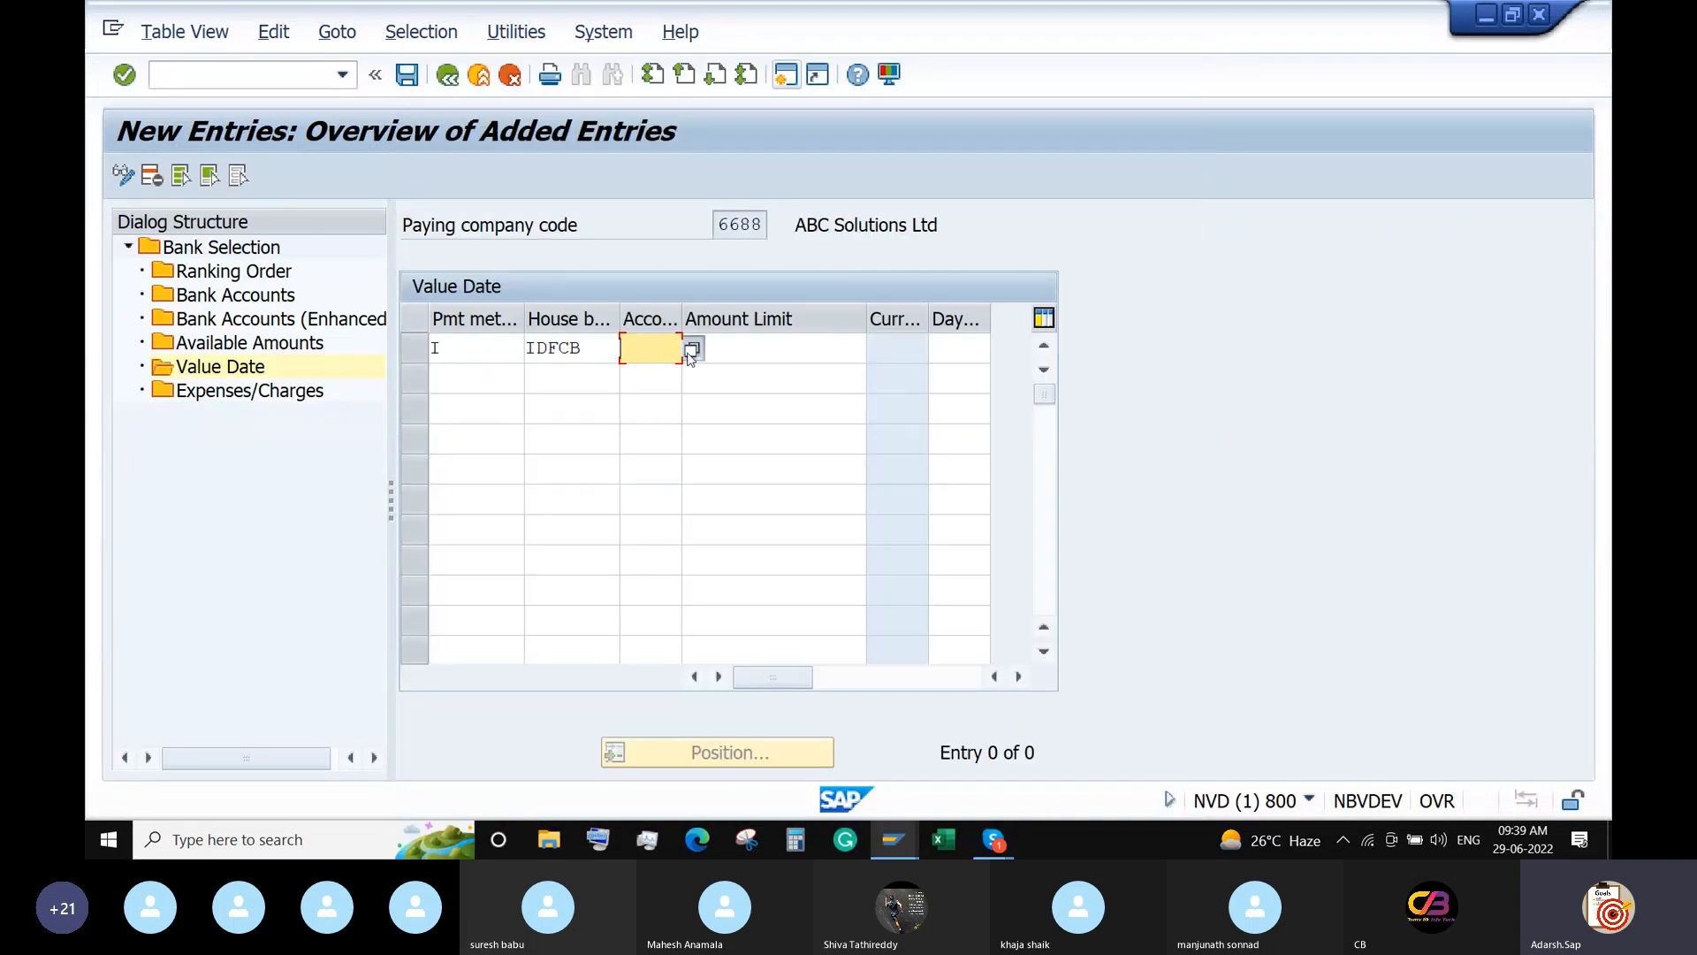
left_click(691, 352)
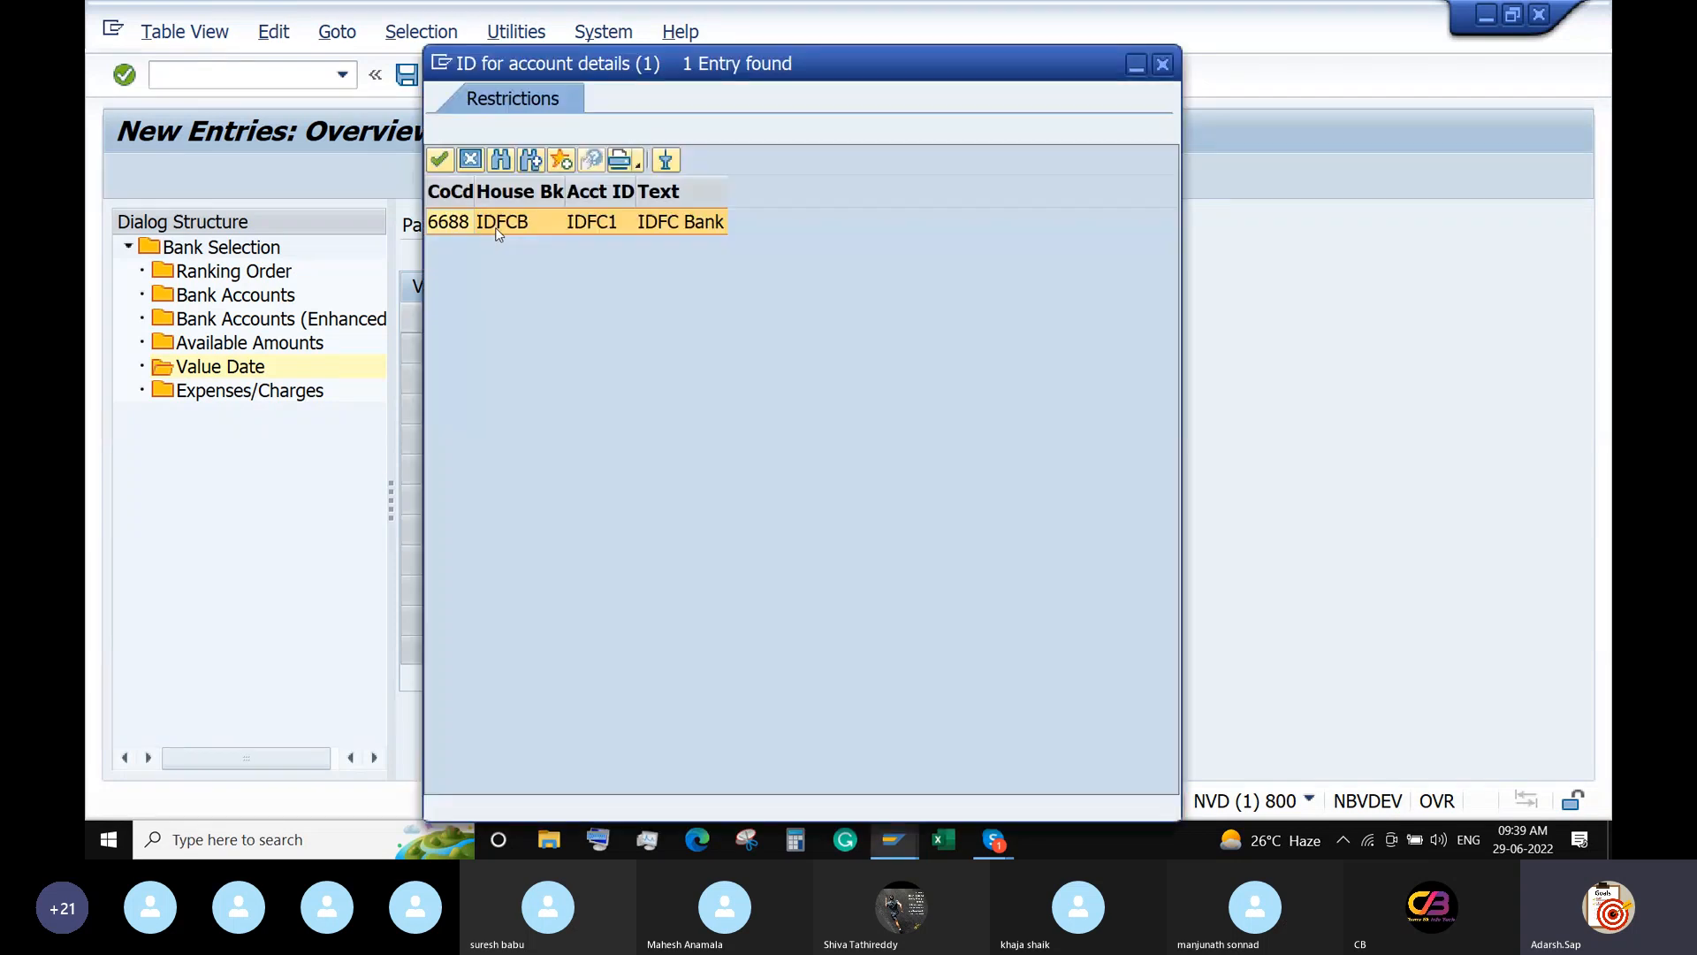
double_click(497, 223)
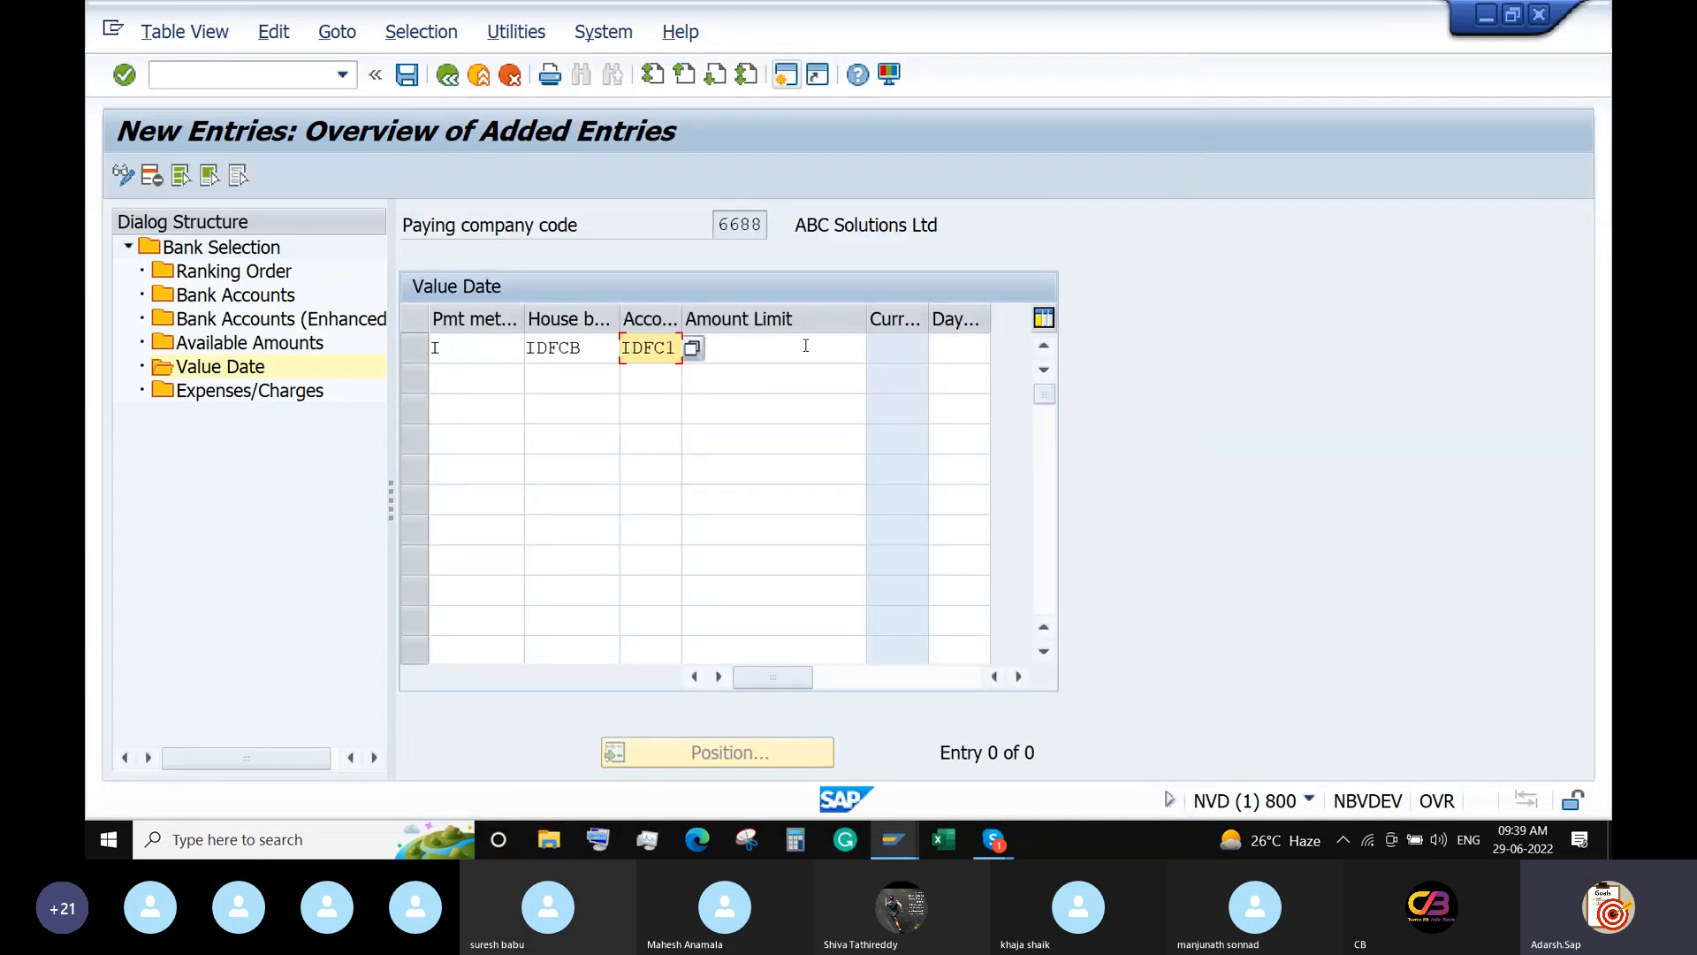
Set the amount limit to 99999999 INR, confirm the row and save.
left_click(805, 346)
type("99999999")
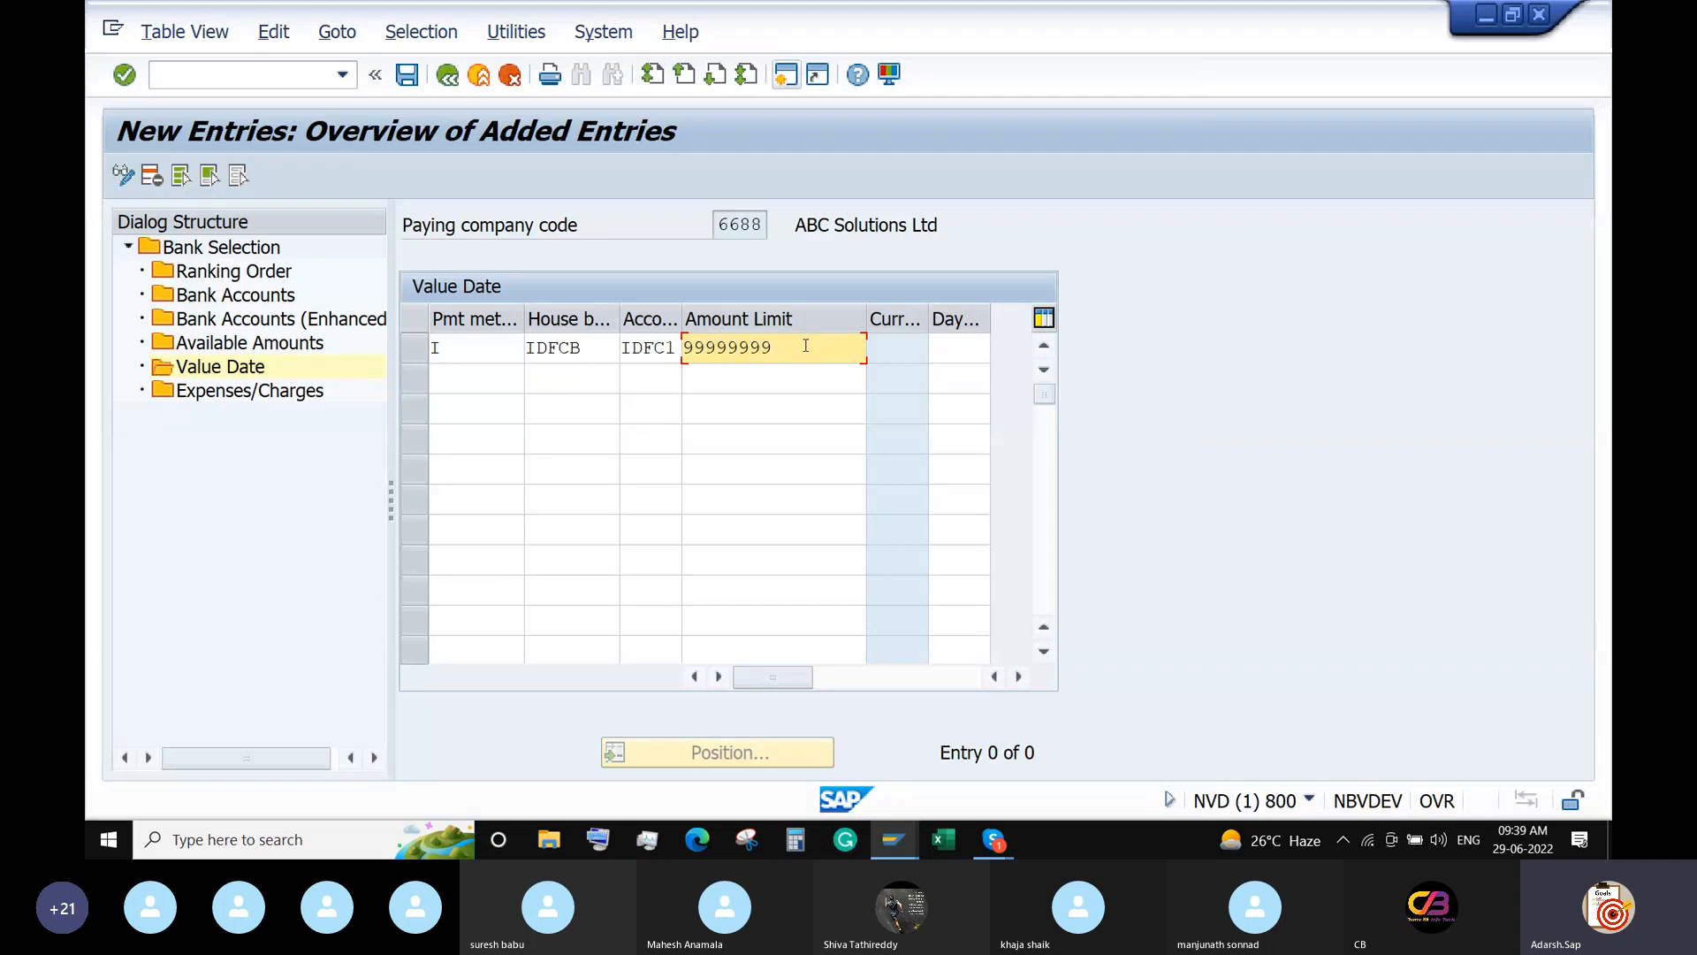
key("Return")
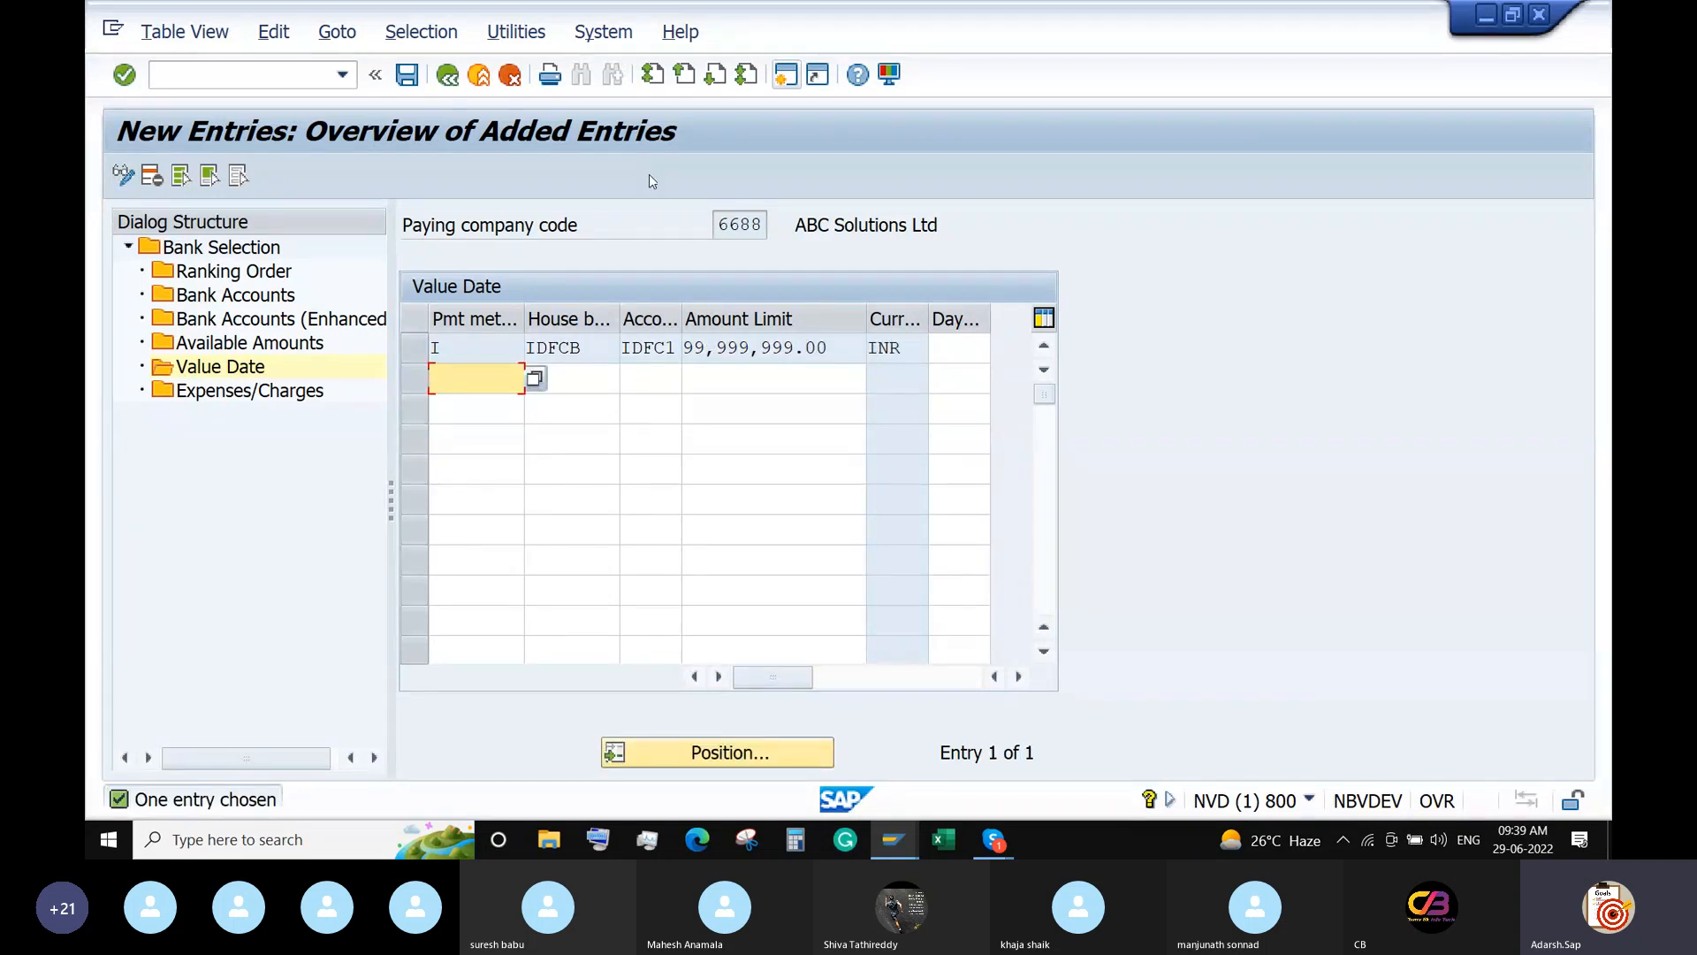
left_click(406, 74)
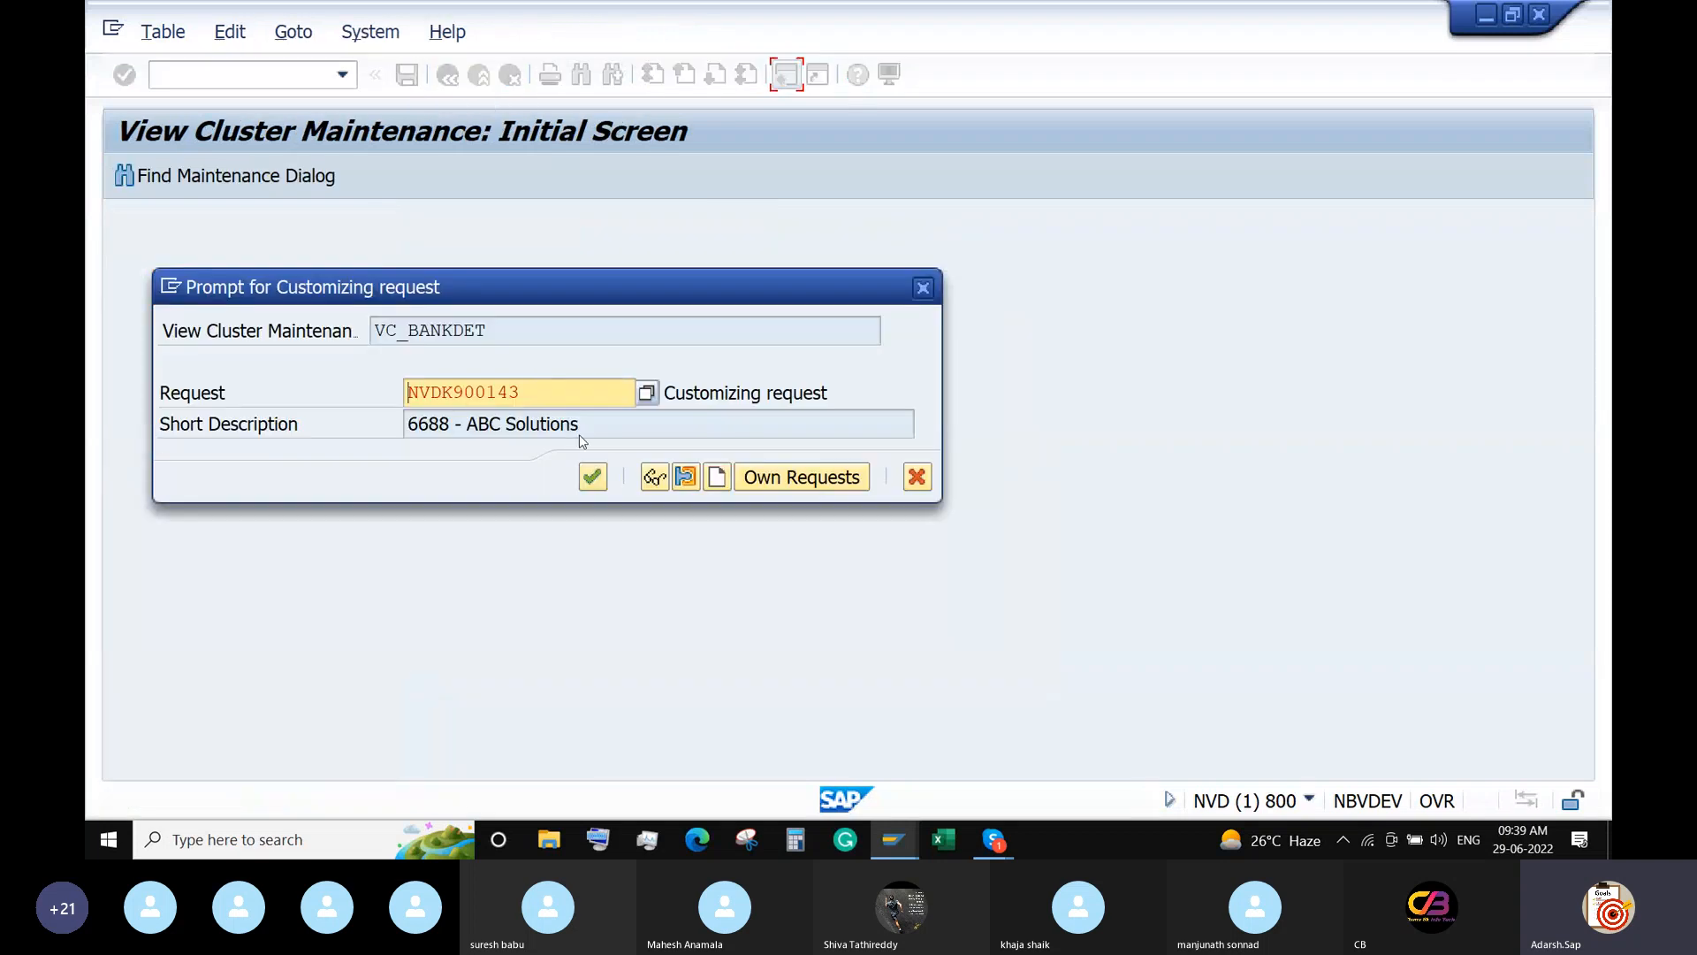
Confirm saving the bank determination entries under the customizing request.
left_click(591, 476)
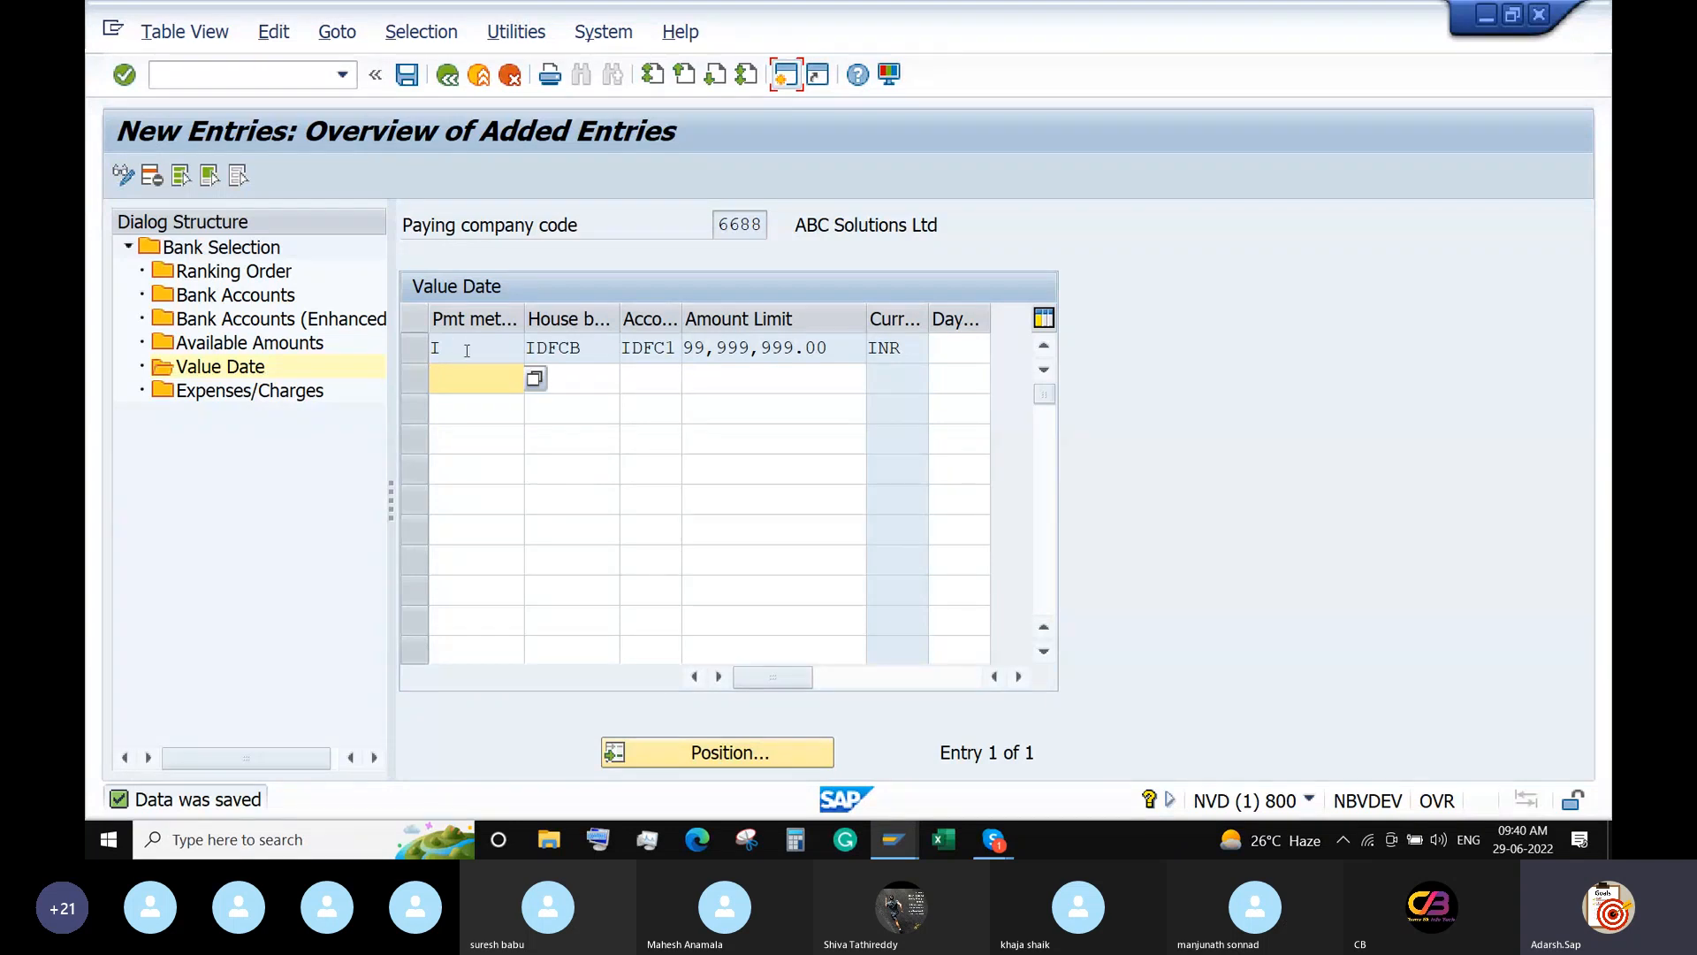
left_click(459, 387)
left_click(579, 378)
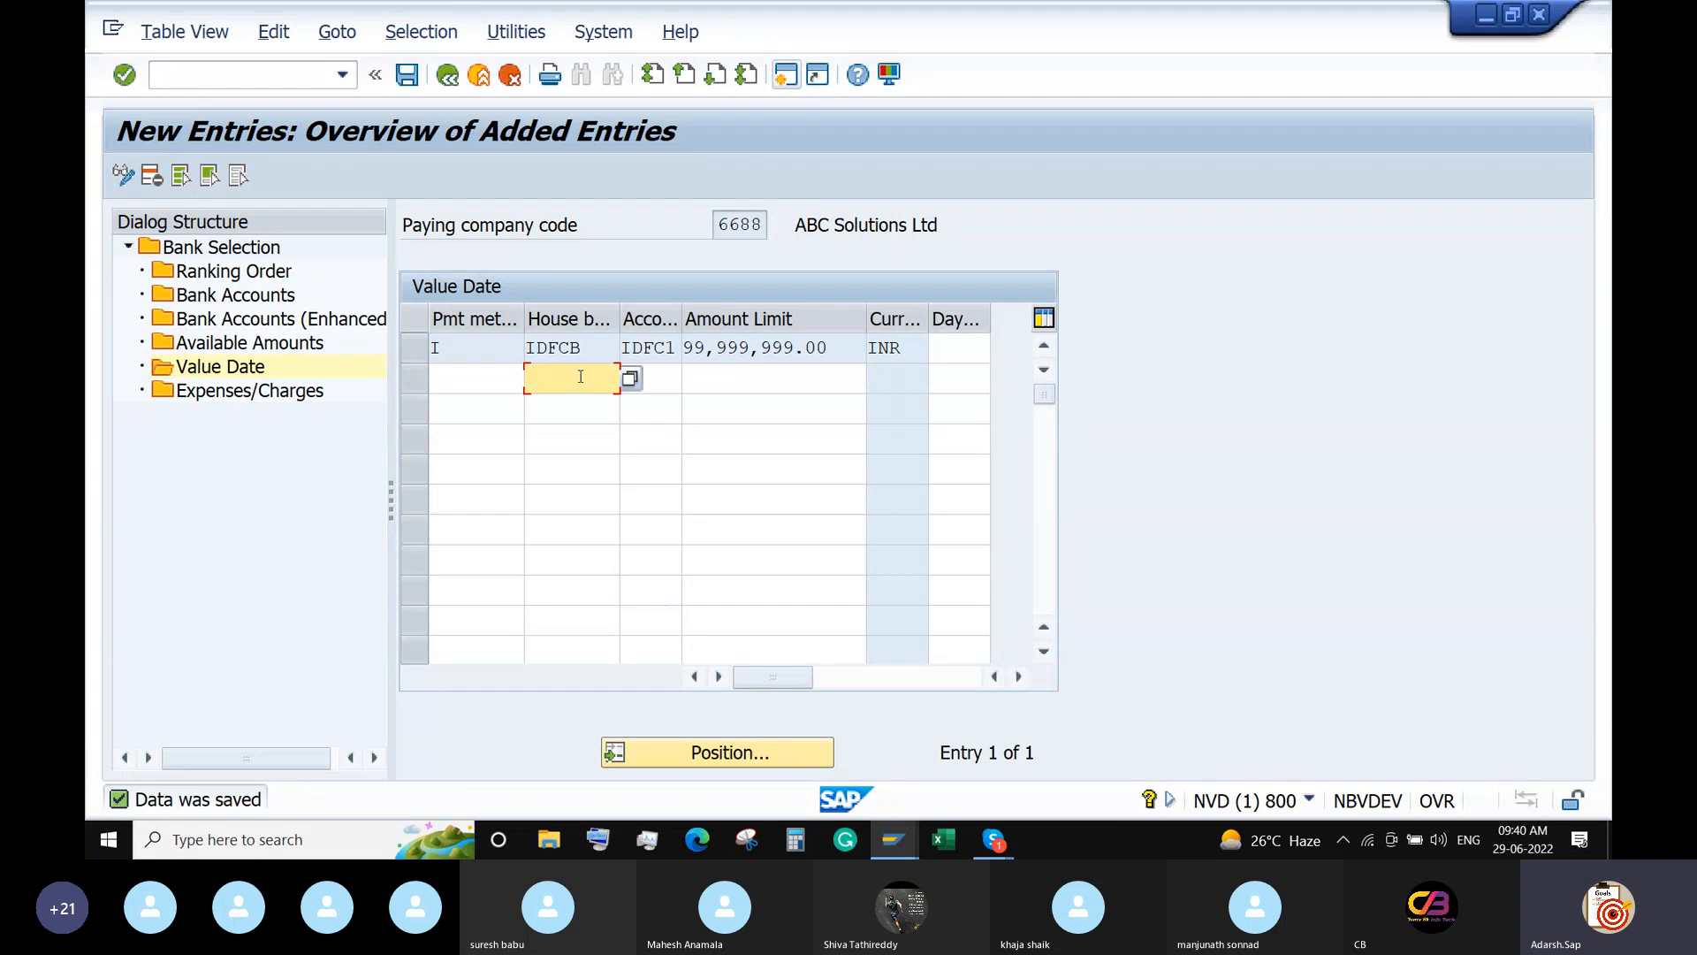
Back out of payment program customizing and return to SAP Easy Access with /n.
left_click(449, 76)
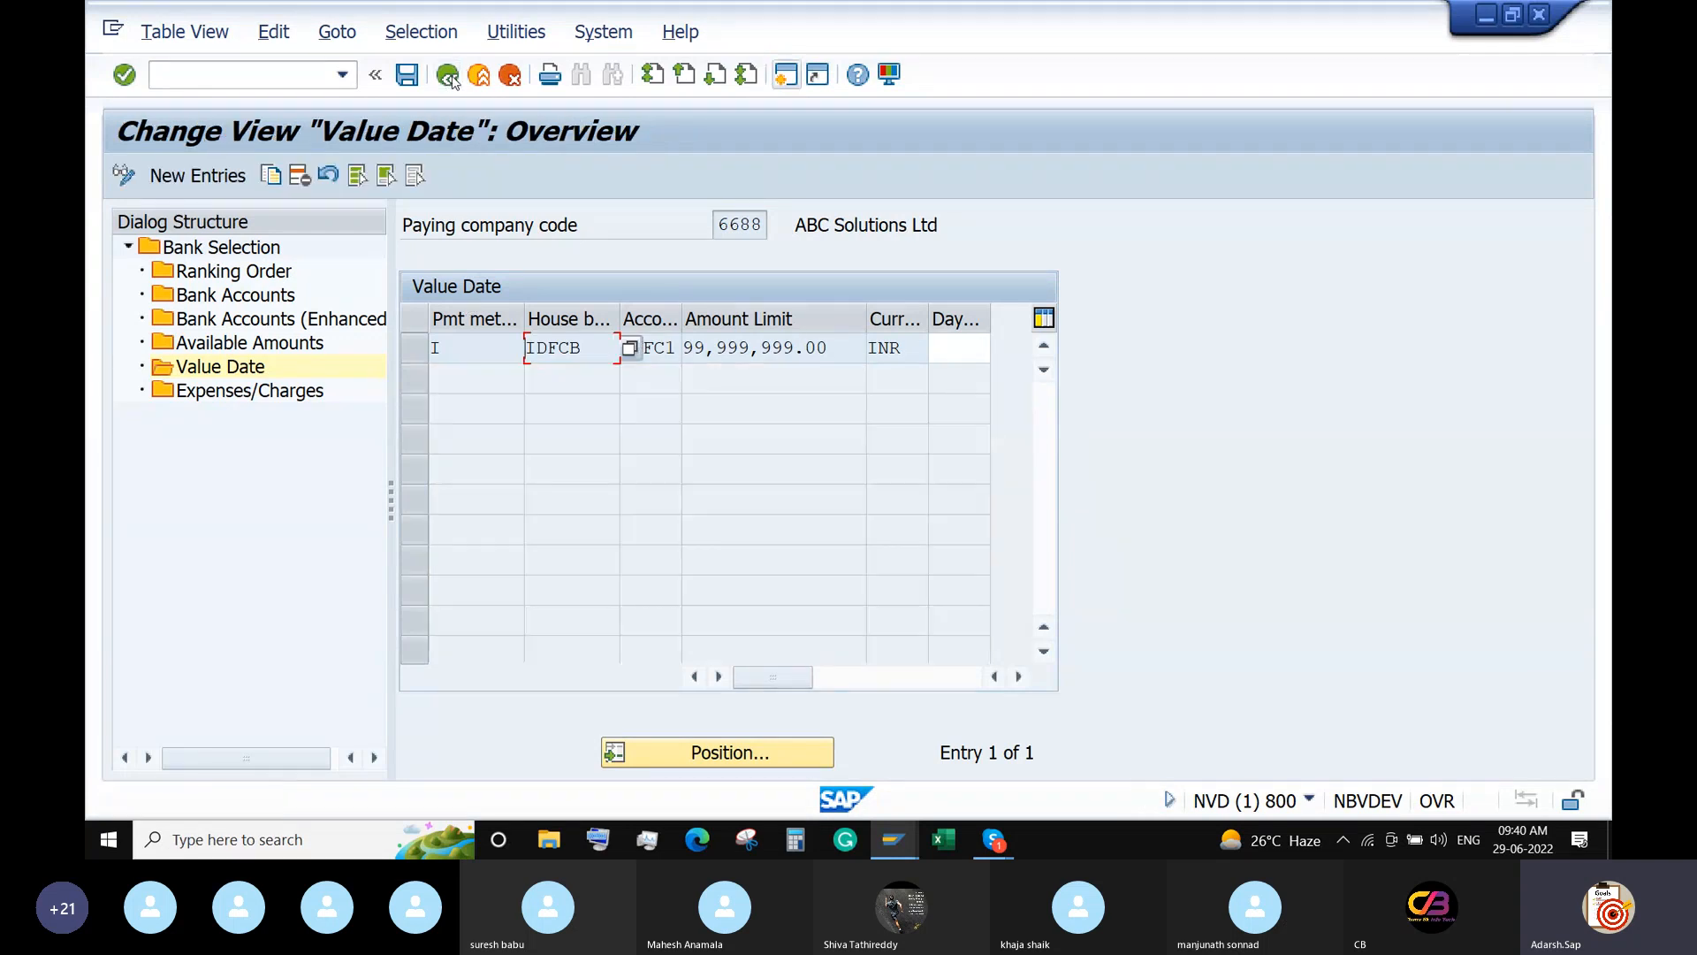
left_click(448, 76)
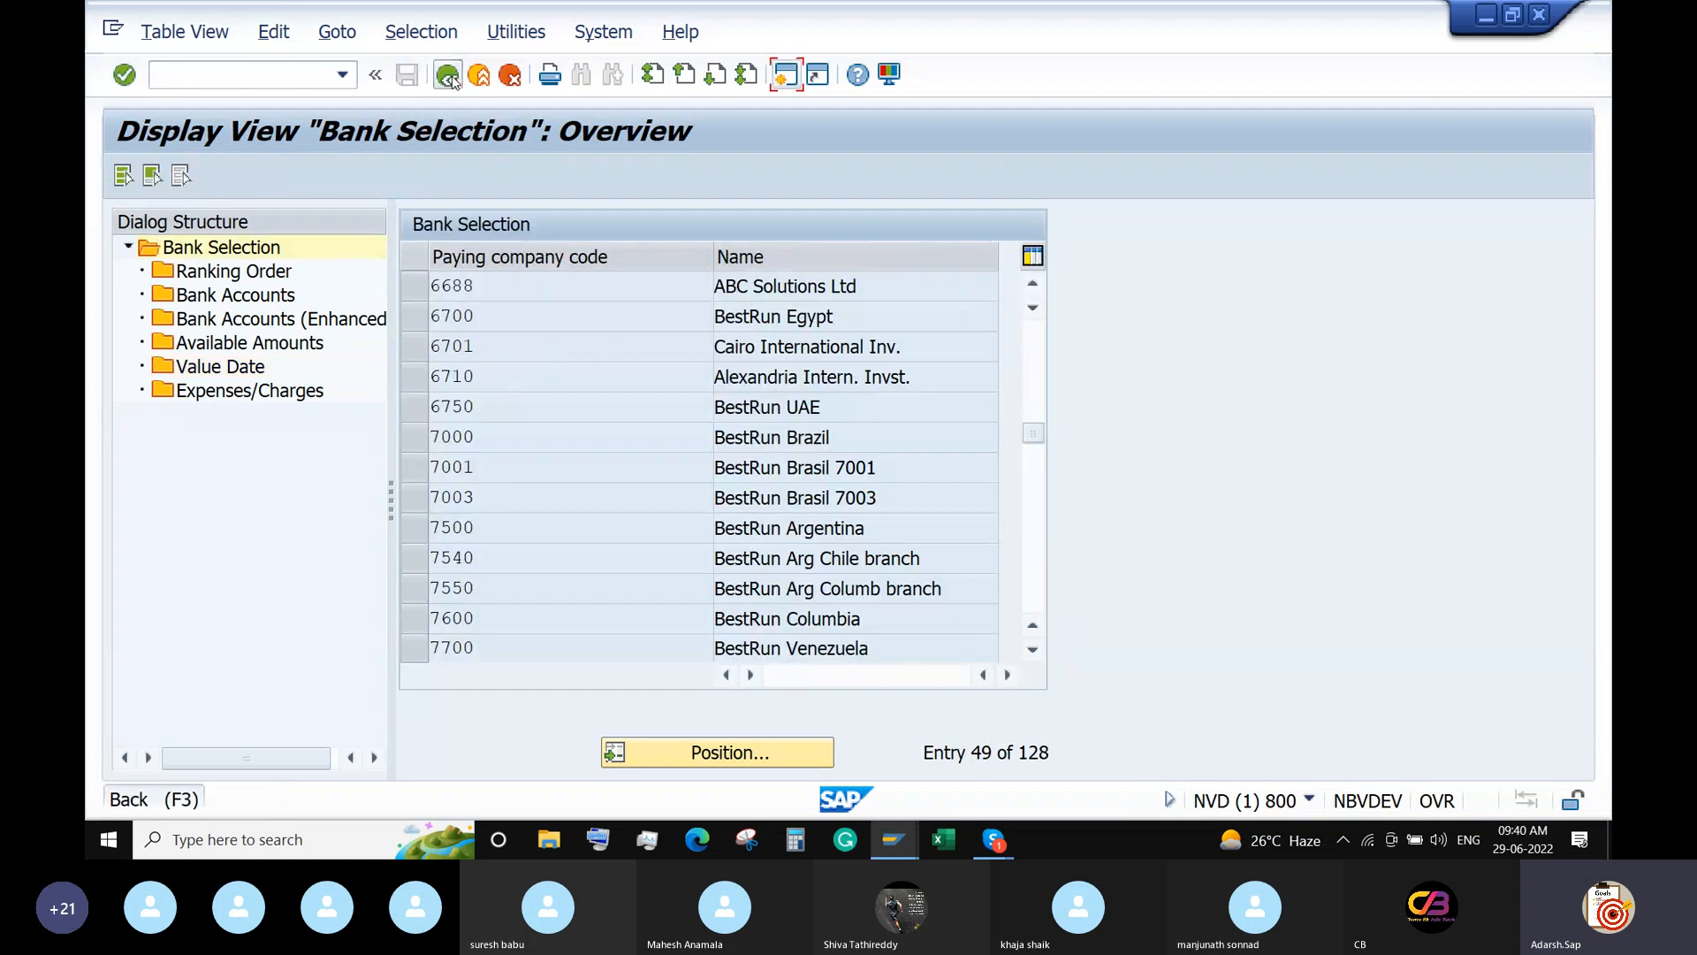
left_click(448, 76)
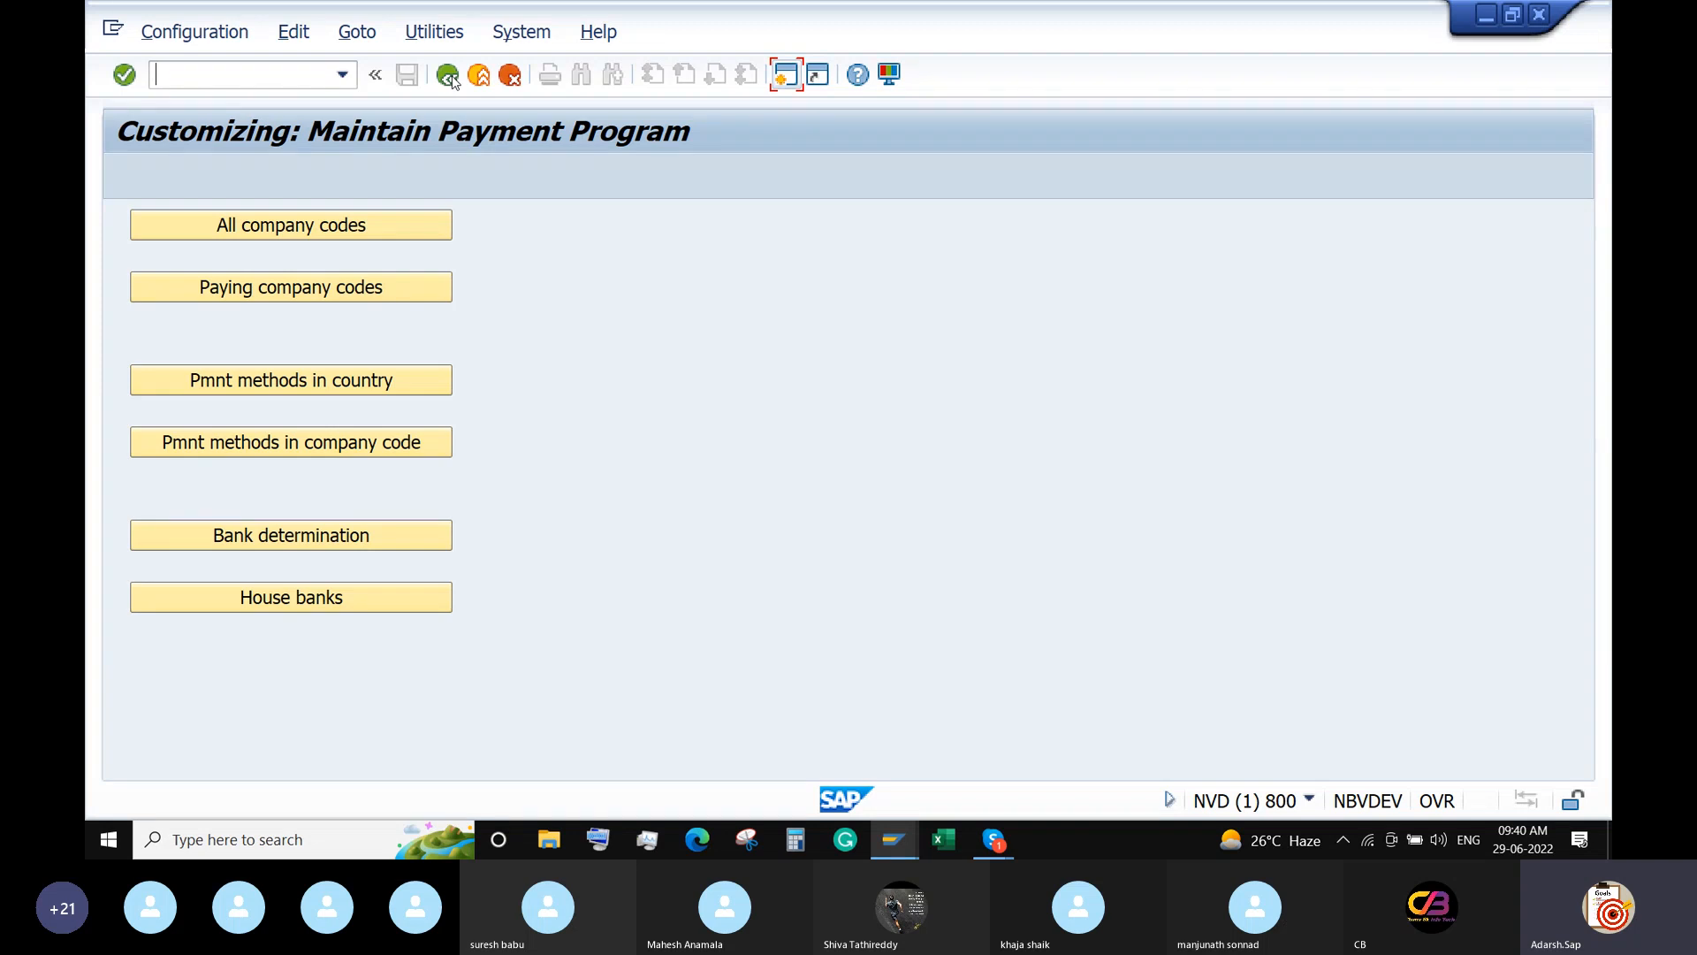
left_click(292, 76)
type("/n")
key("Return")
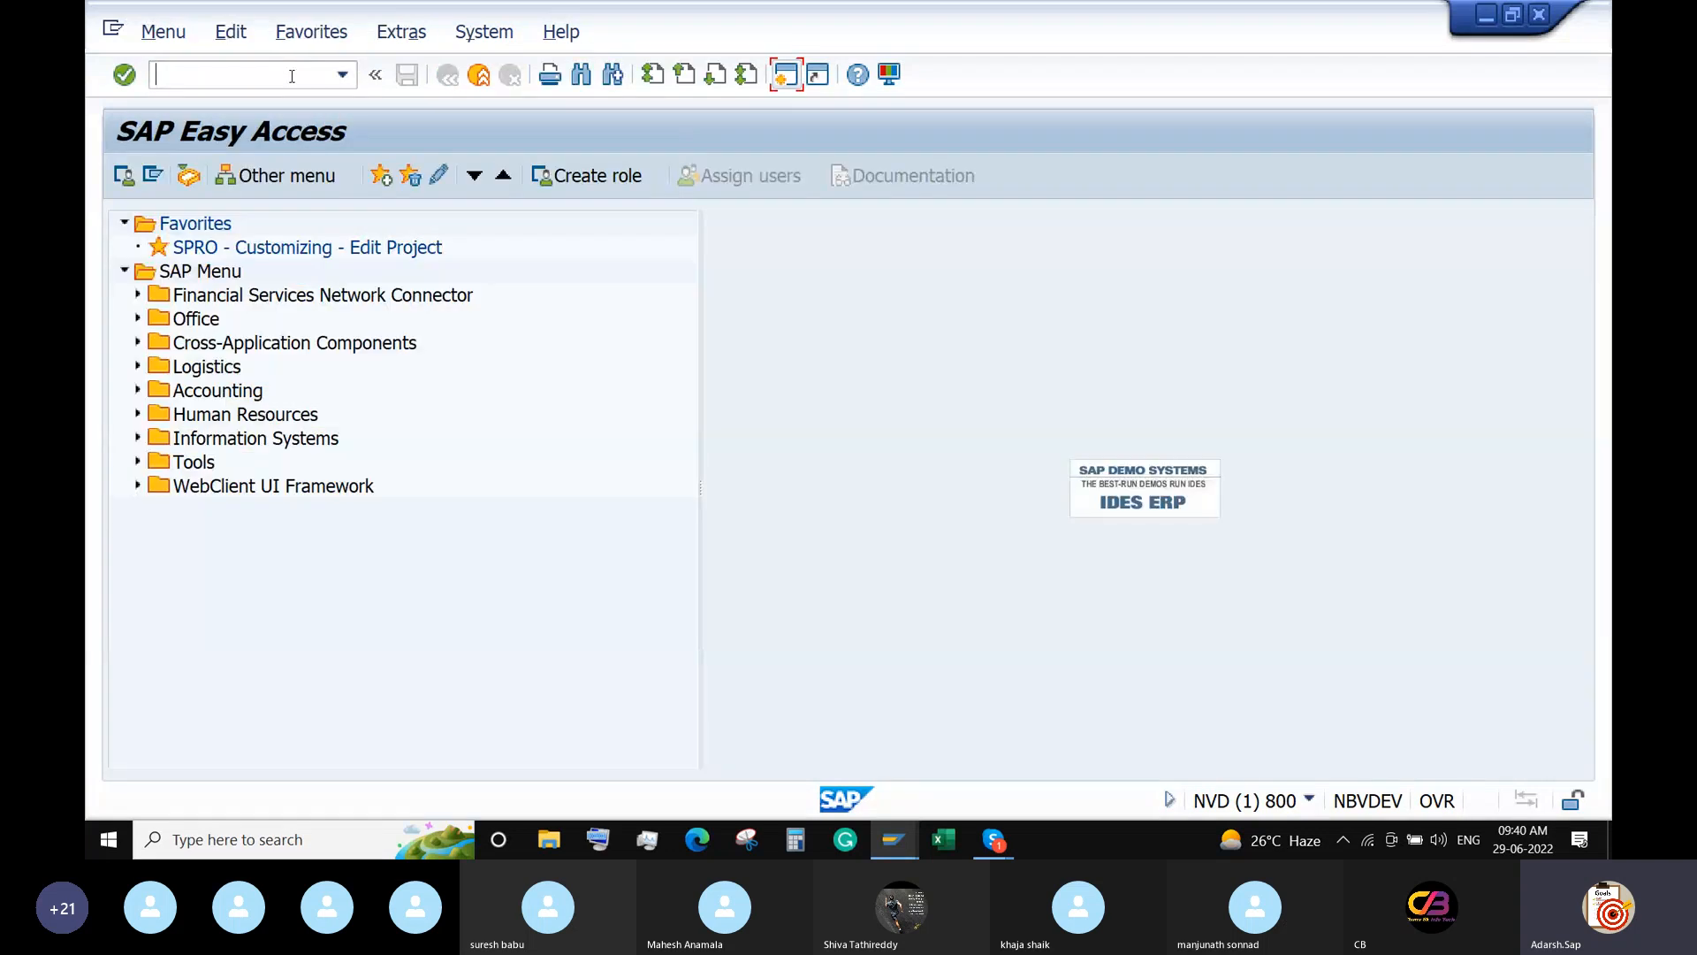
Open vendor 100470 in XK02 and advance to its payment transactions accounting data.
type("xk02")
key("Return")
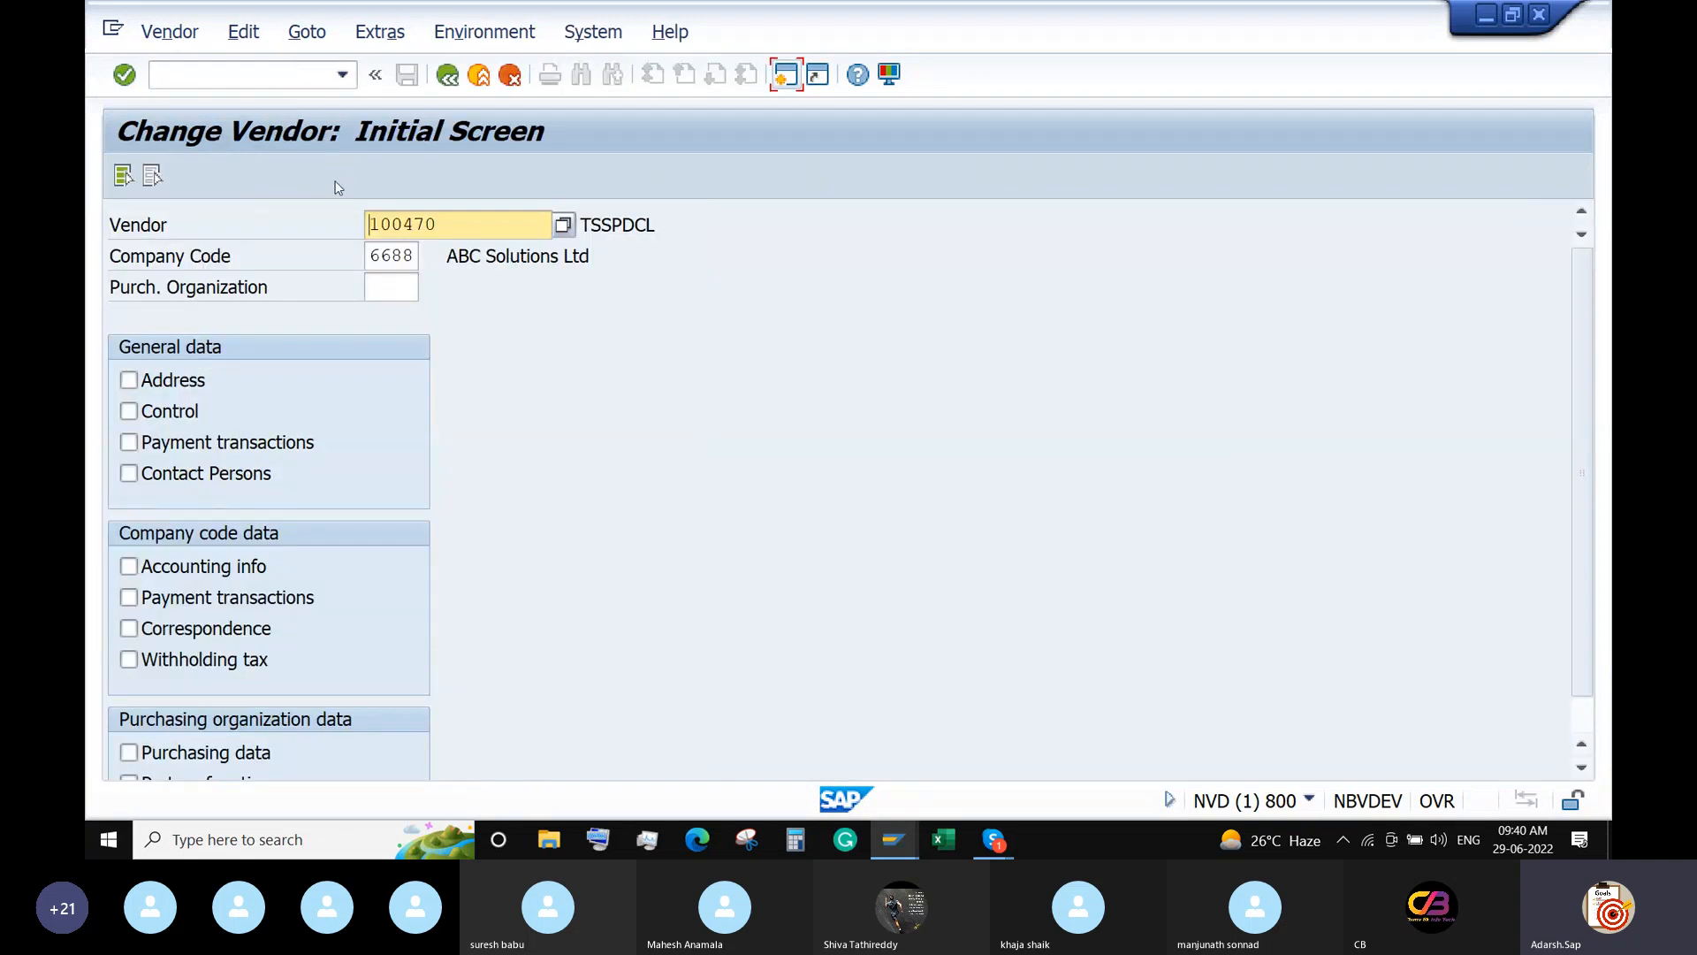
left_click(123, 176)
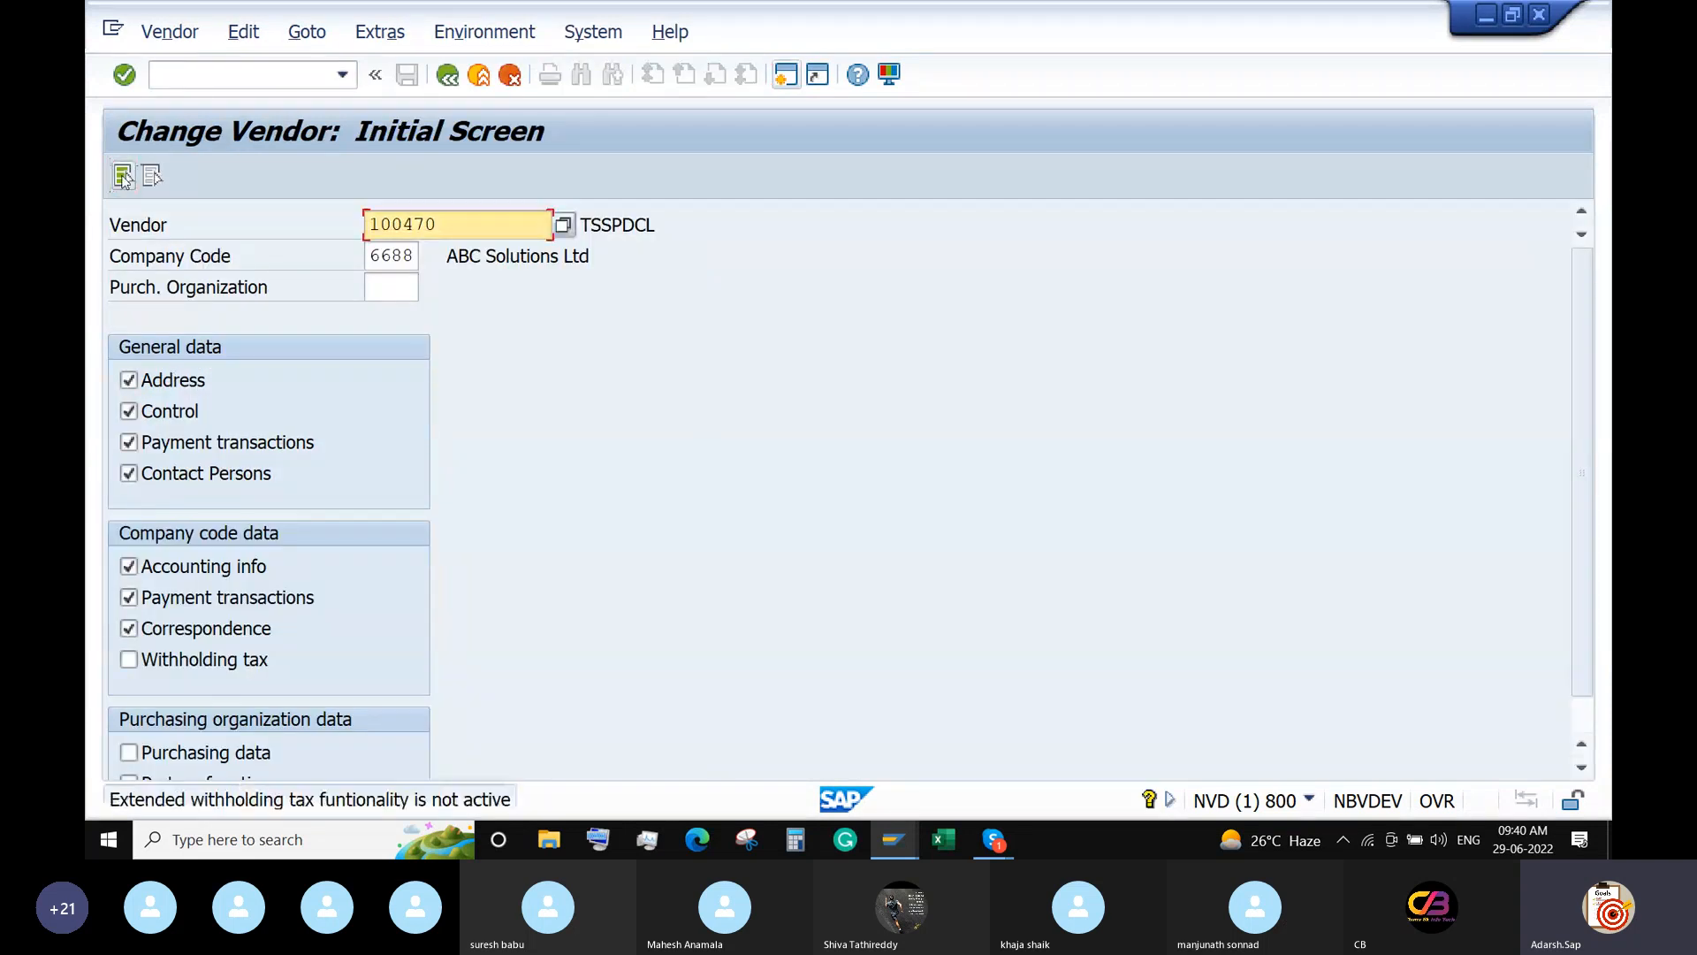
key("Return")
key("Return")
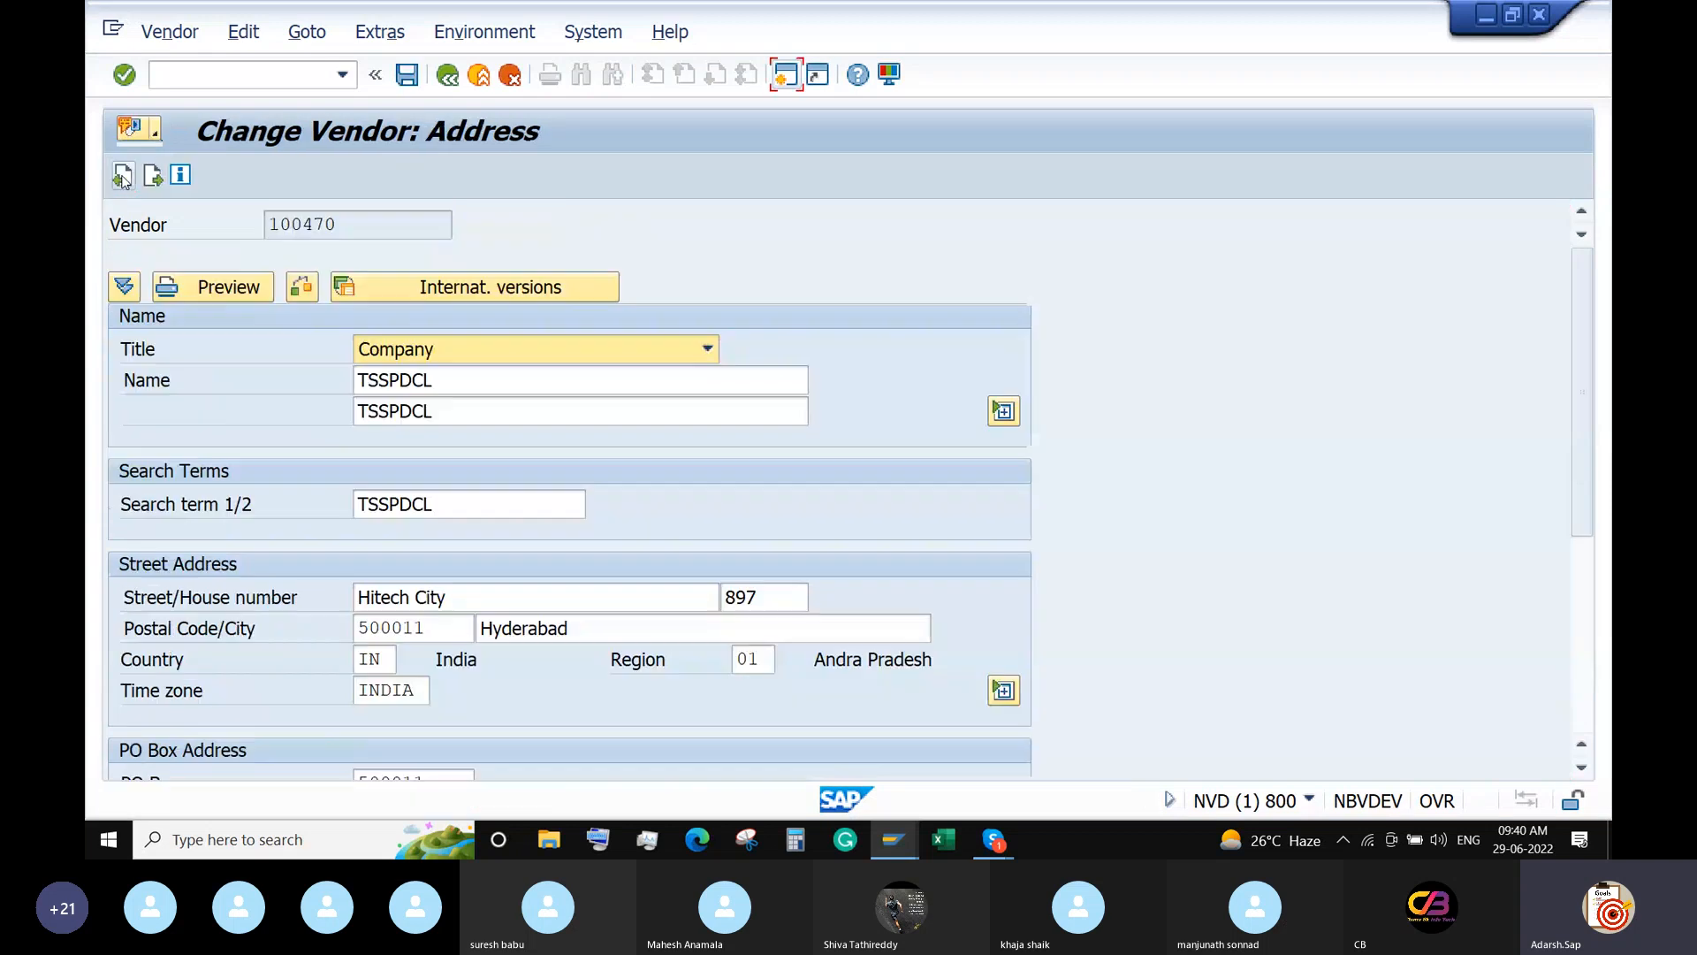
left_click(122, 176)
left_click(123, 176)
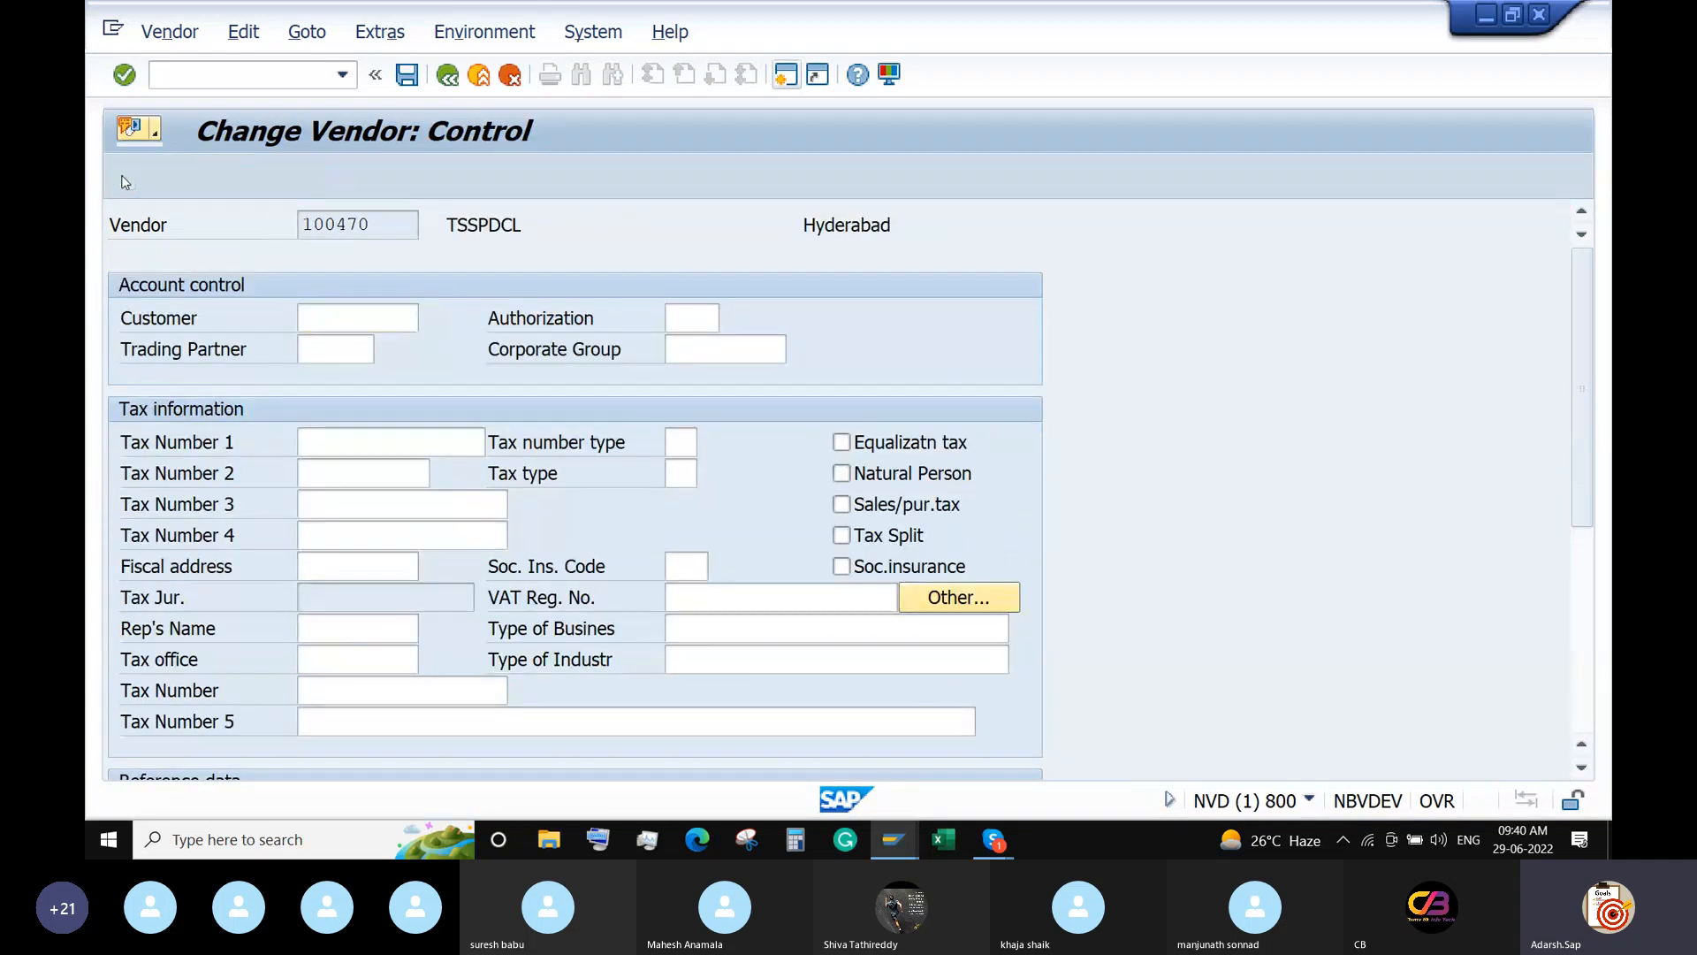
left_click(123, 176)
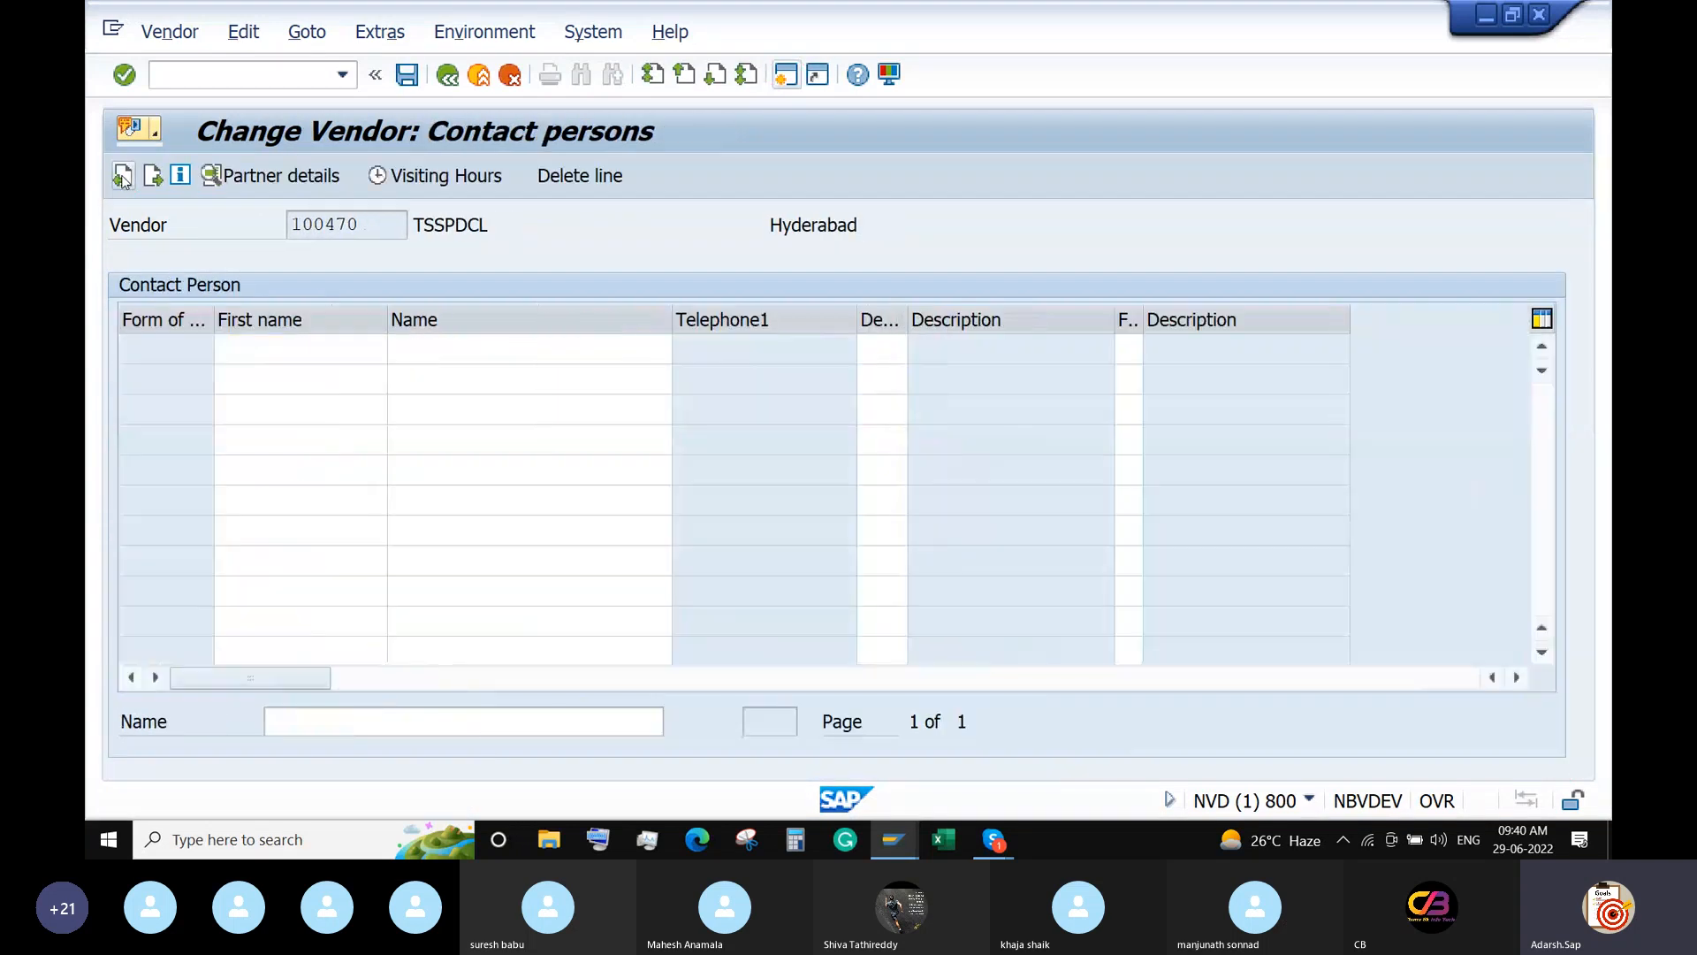
left_click(123, 175)
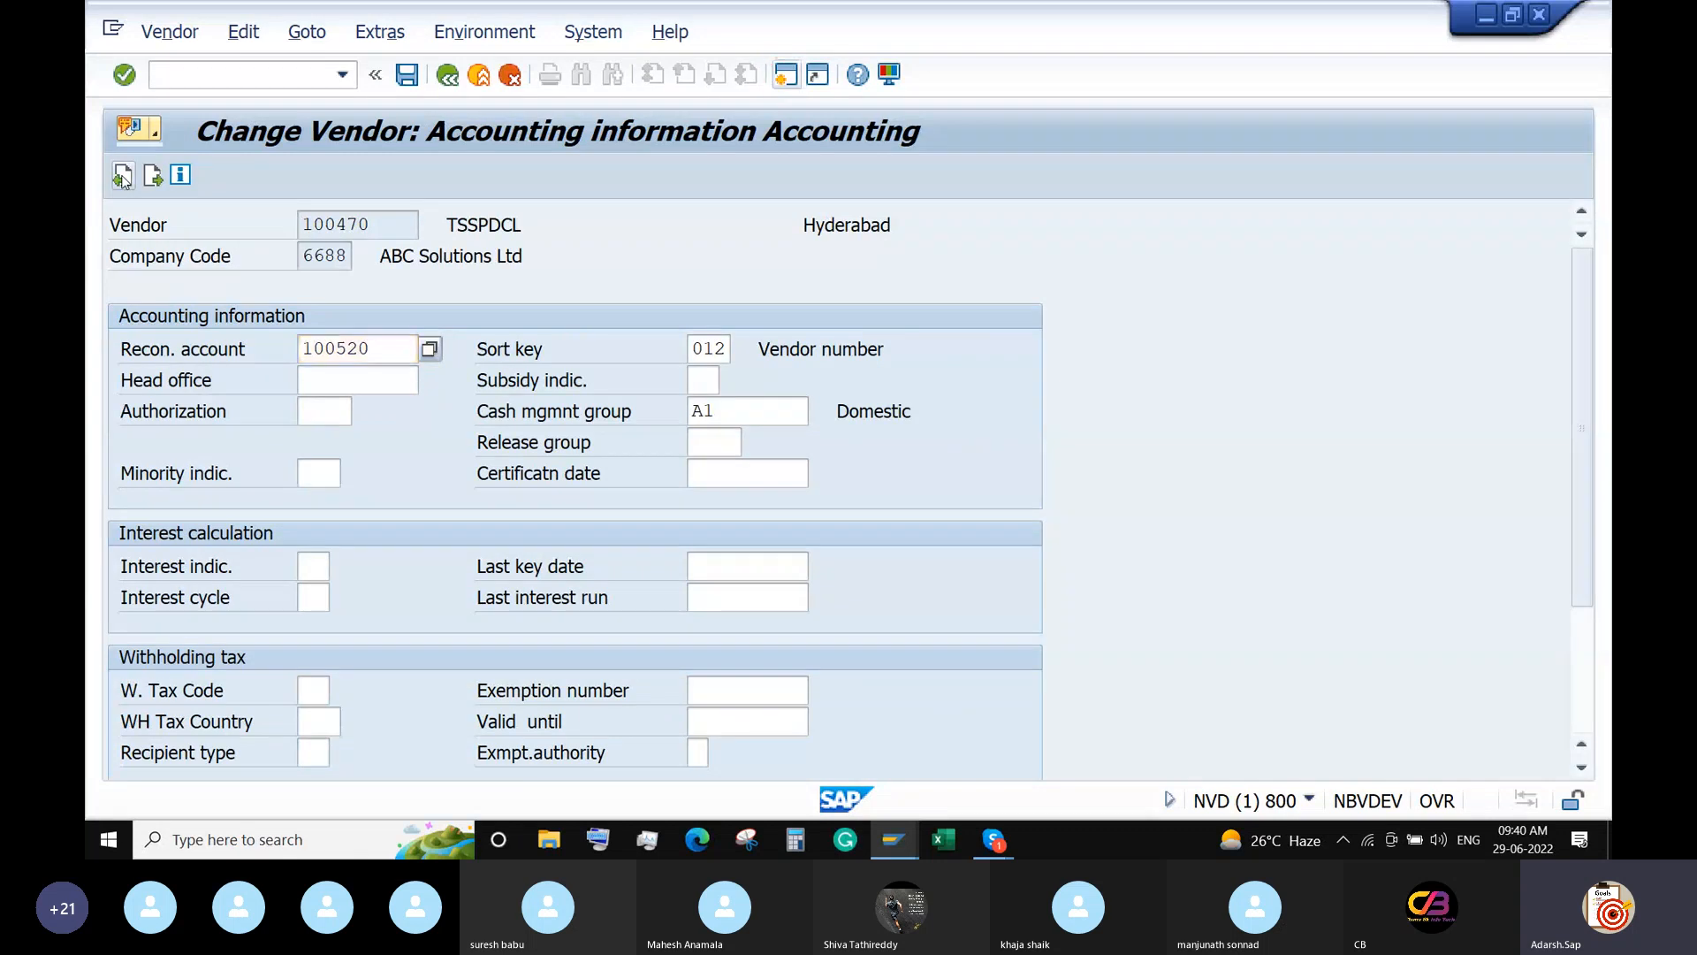
left_click(123, 176)
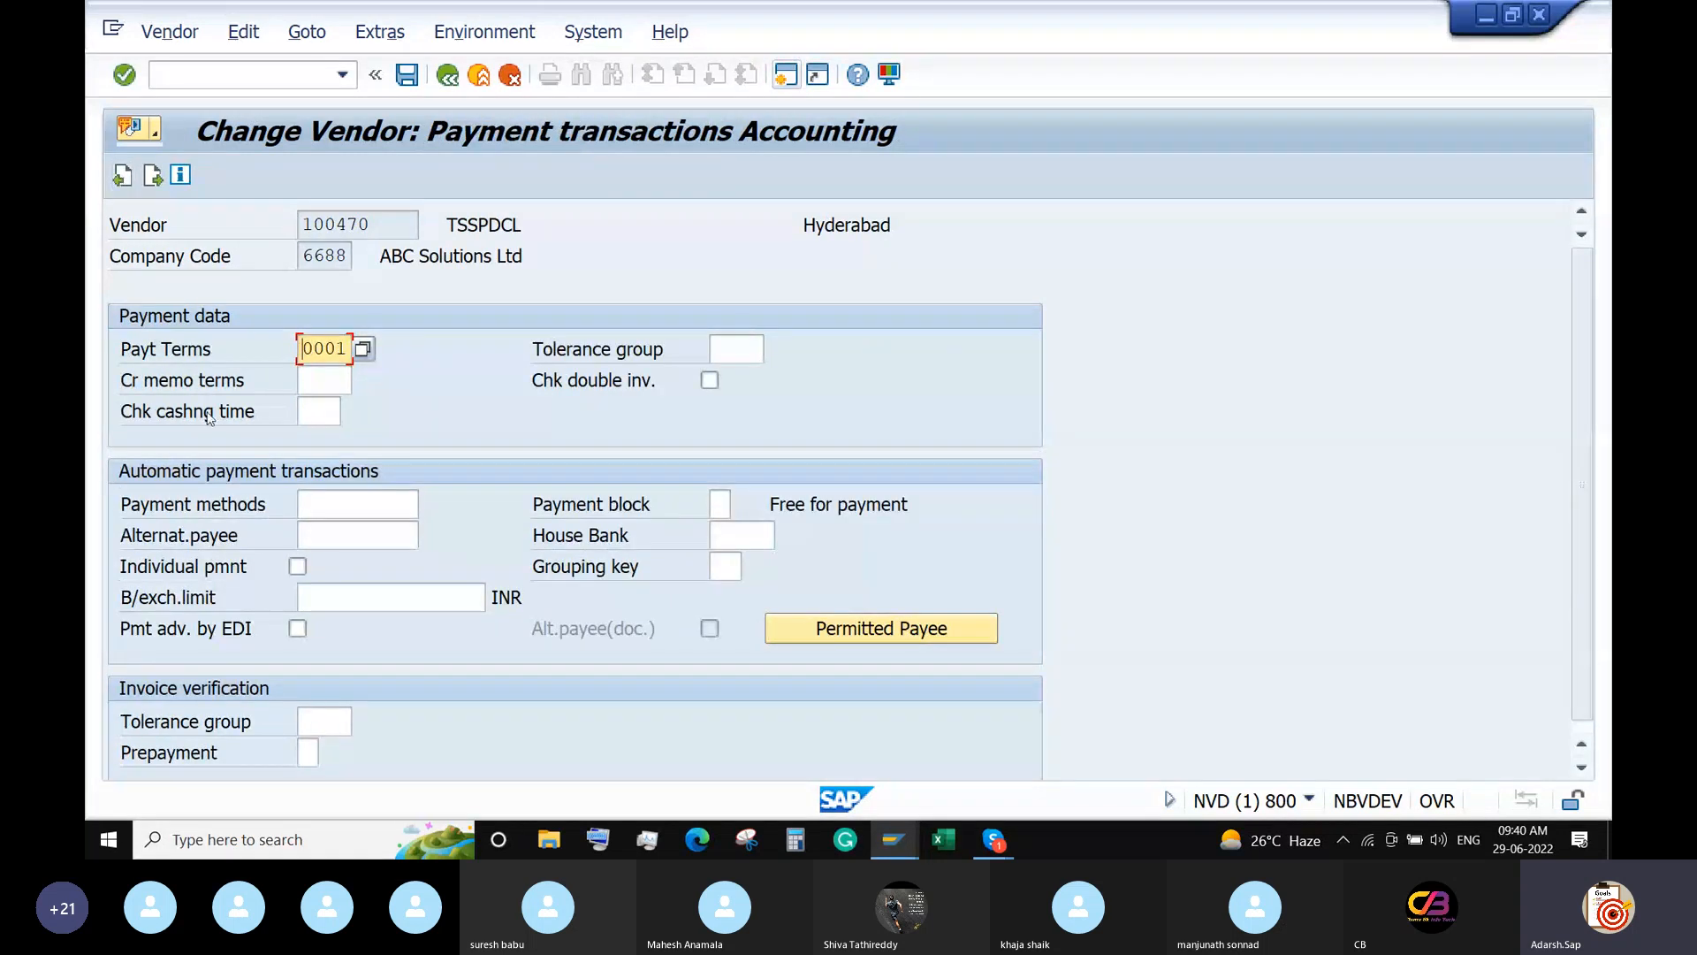
Set the vendor's payment method to I (IMPS Transfer) and house bank to IDFCB.
left_click(353, 504)
left_click(429, 502)
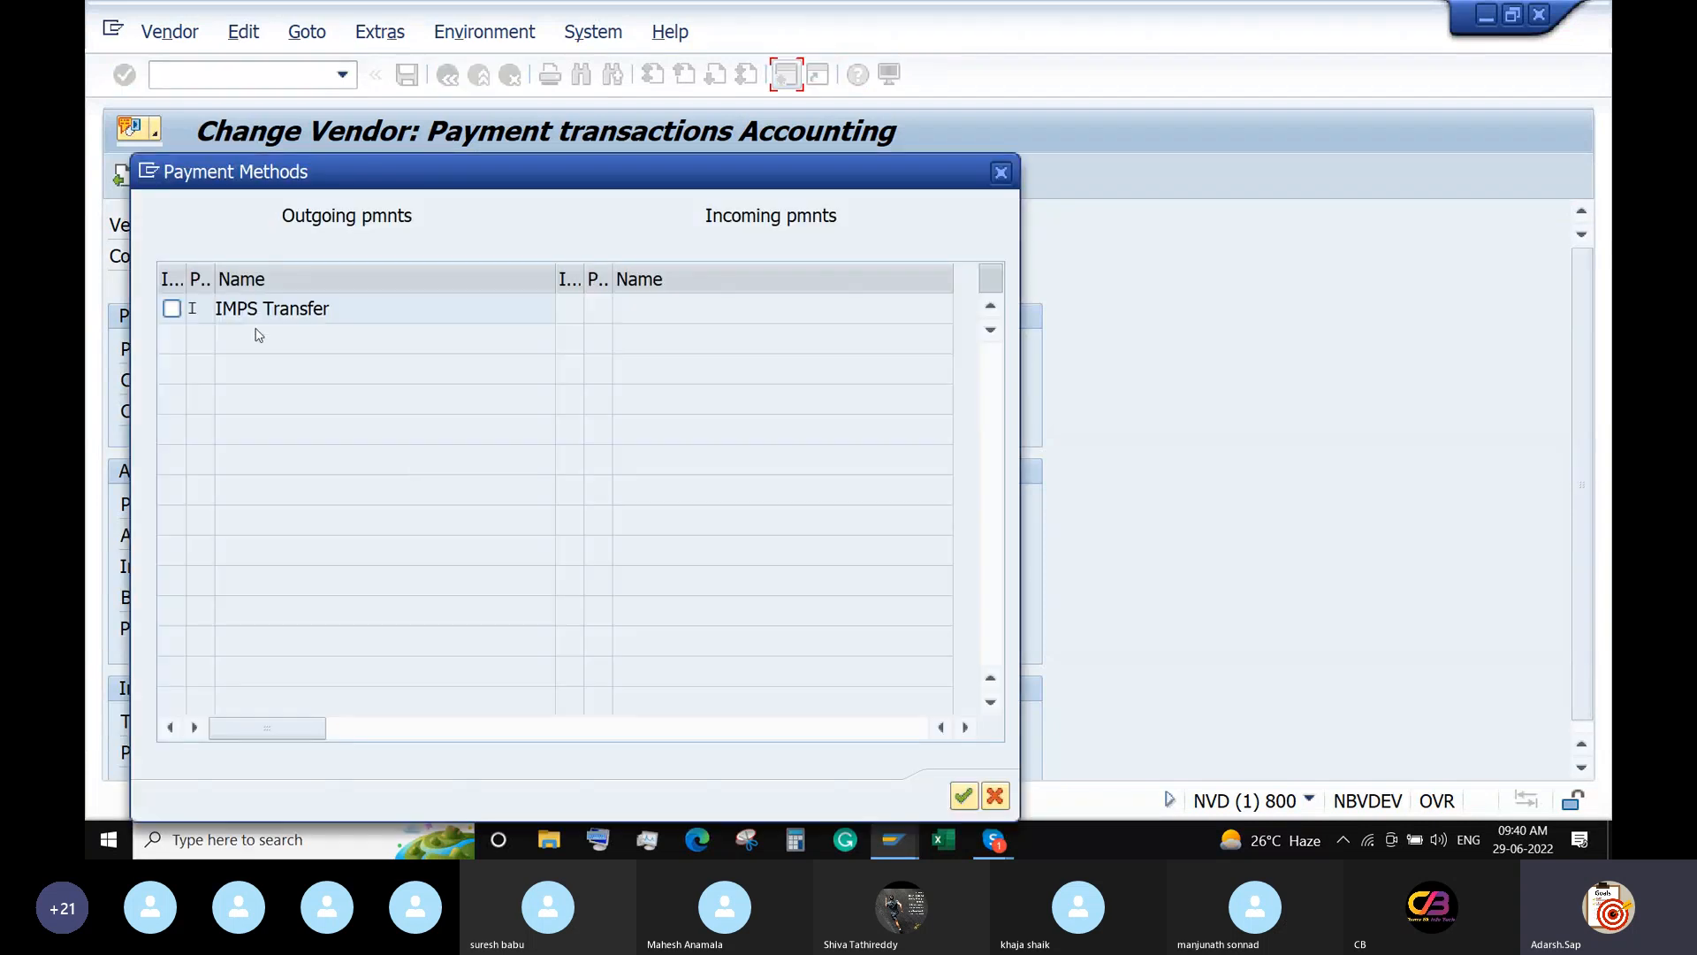
left_click(172, 308)
left_click(964, 796)
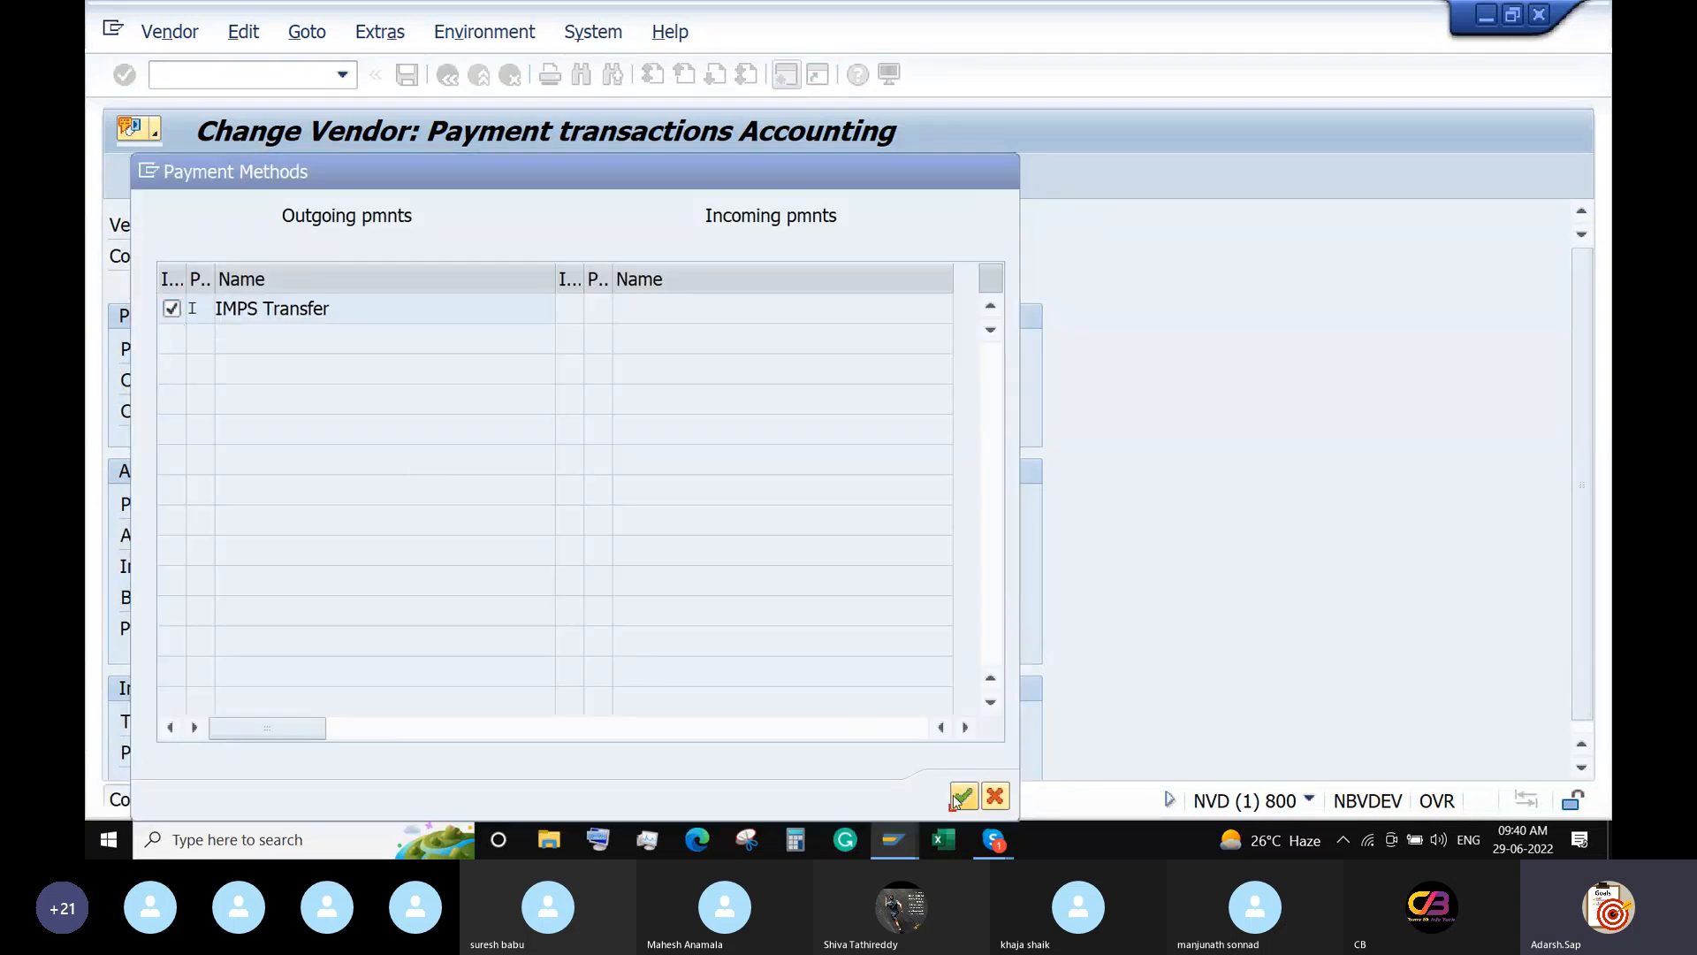
left_click(747, 535)
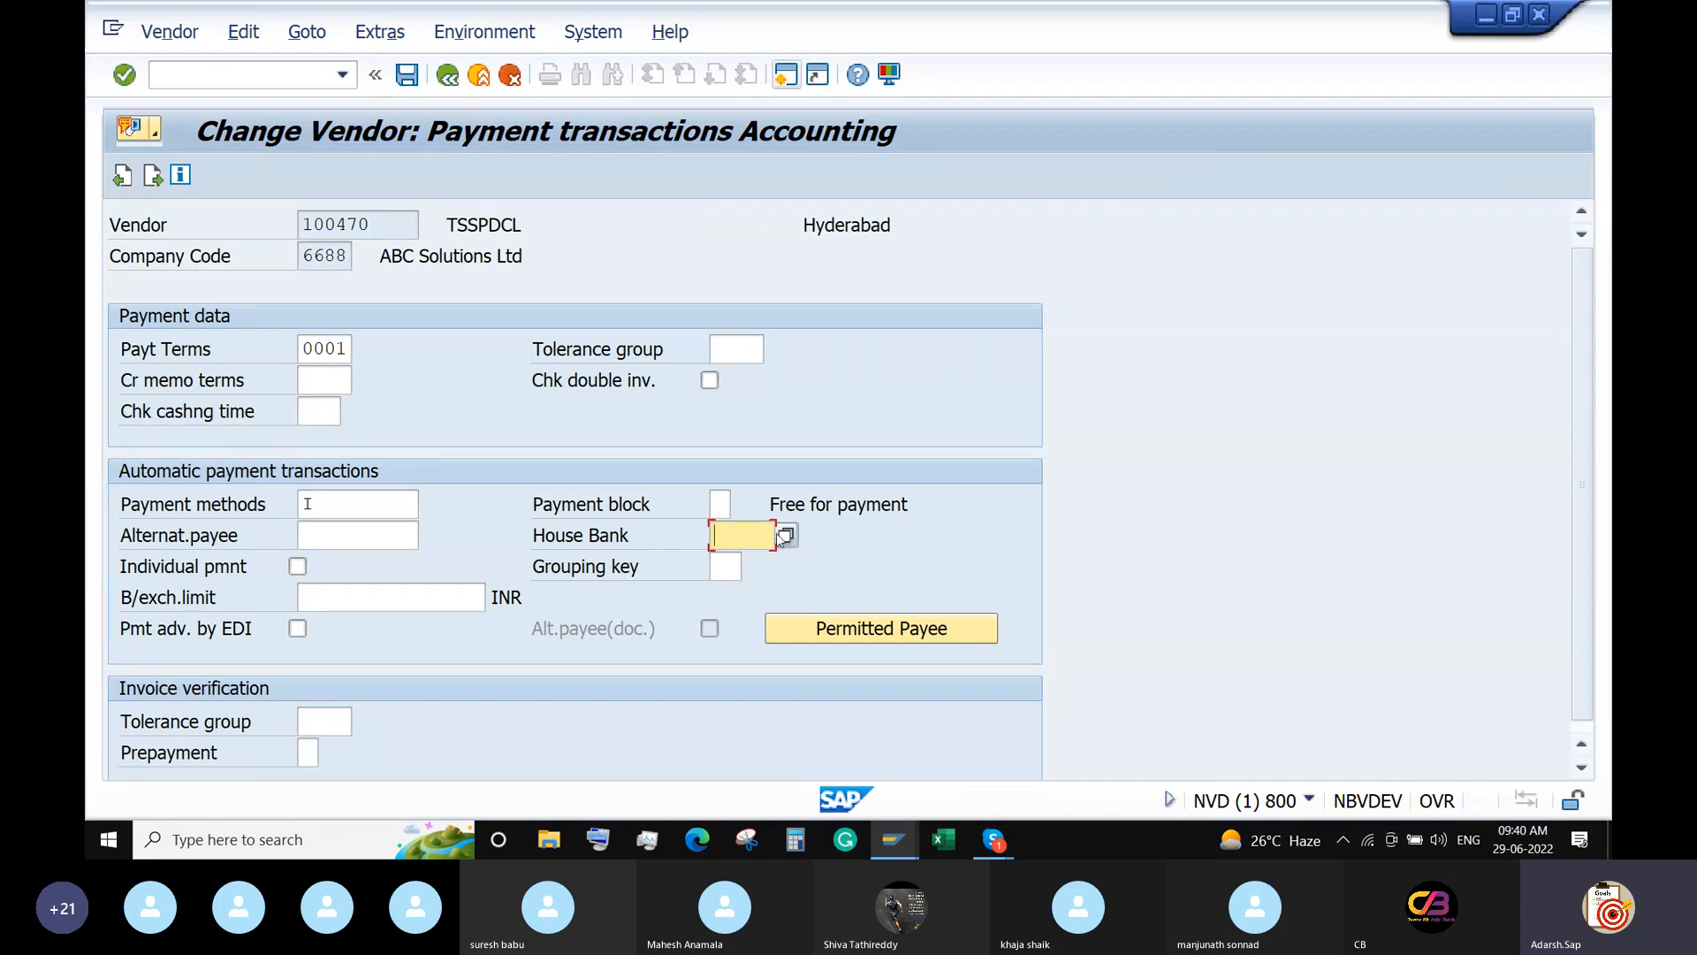
left_click(786, 535)
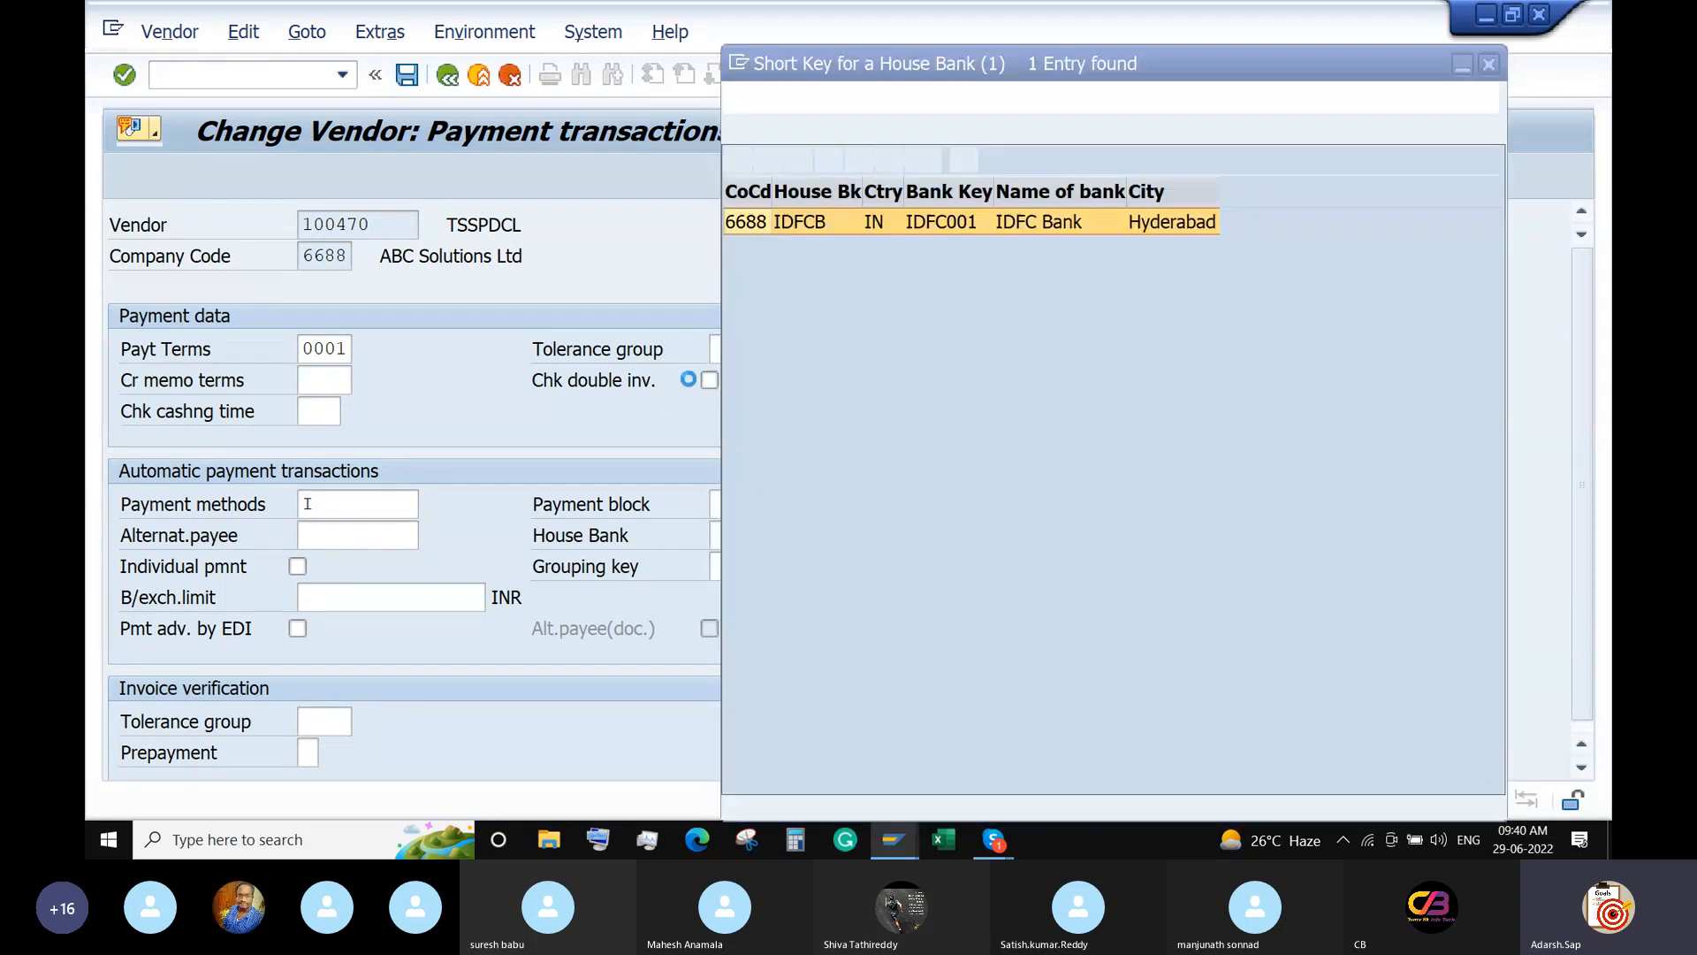
double_click(747, 222)
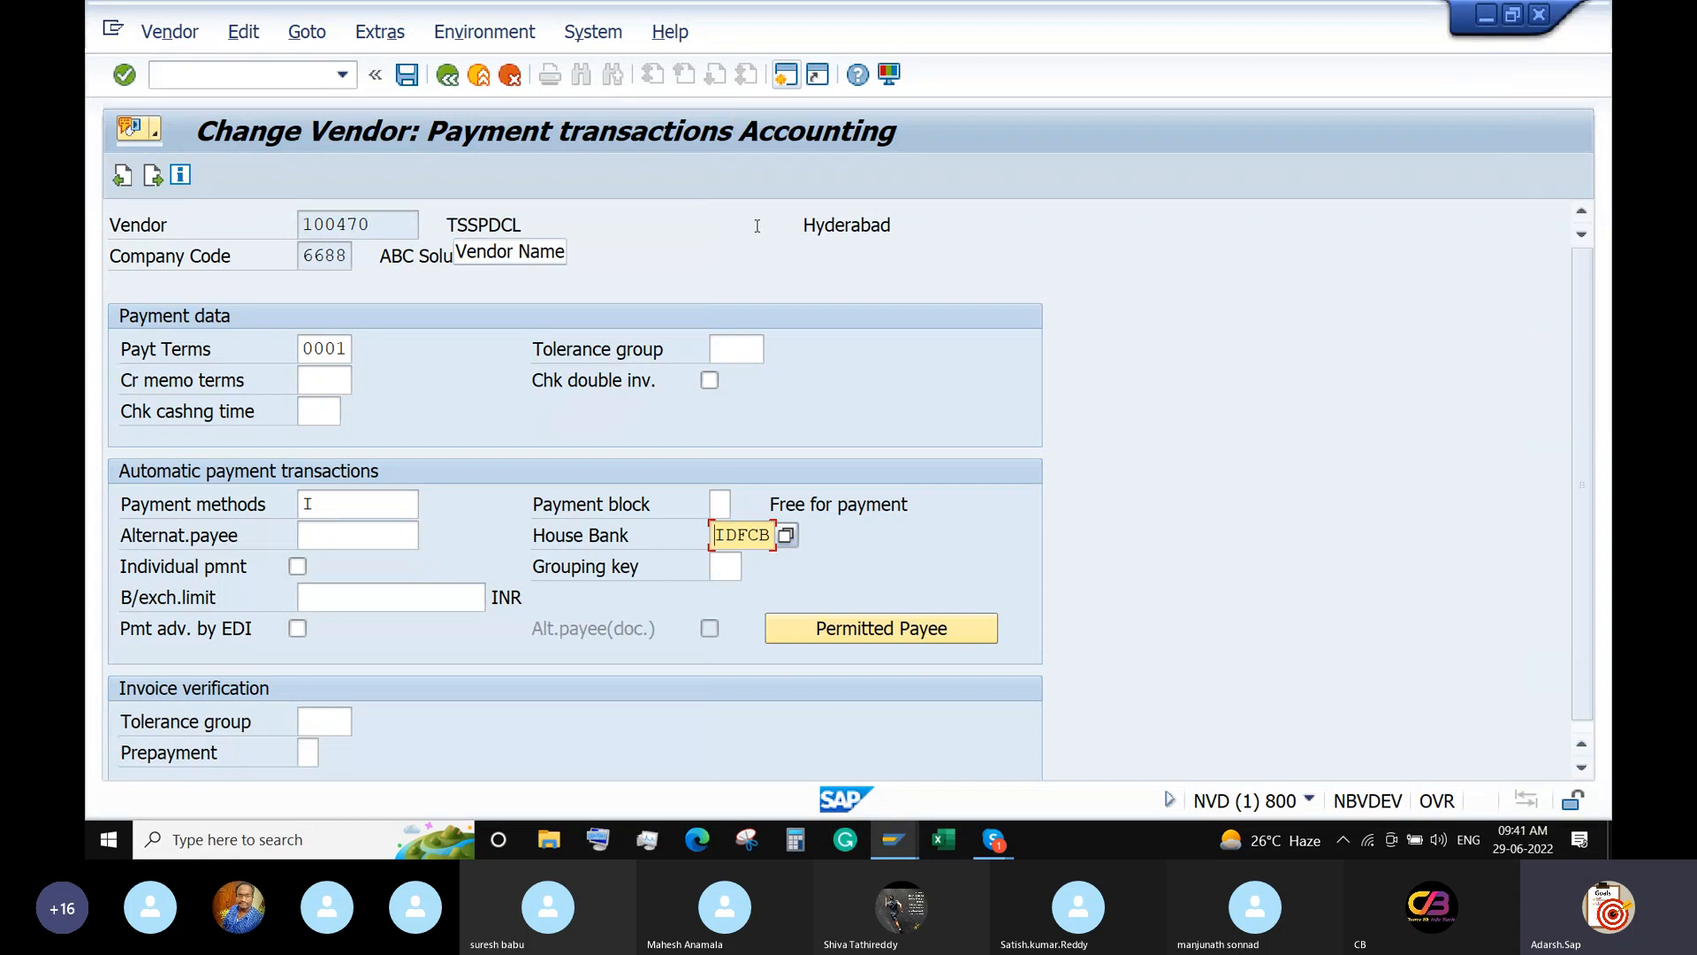
key("Return")
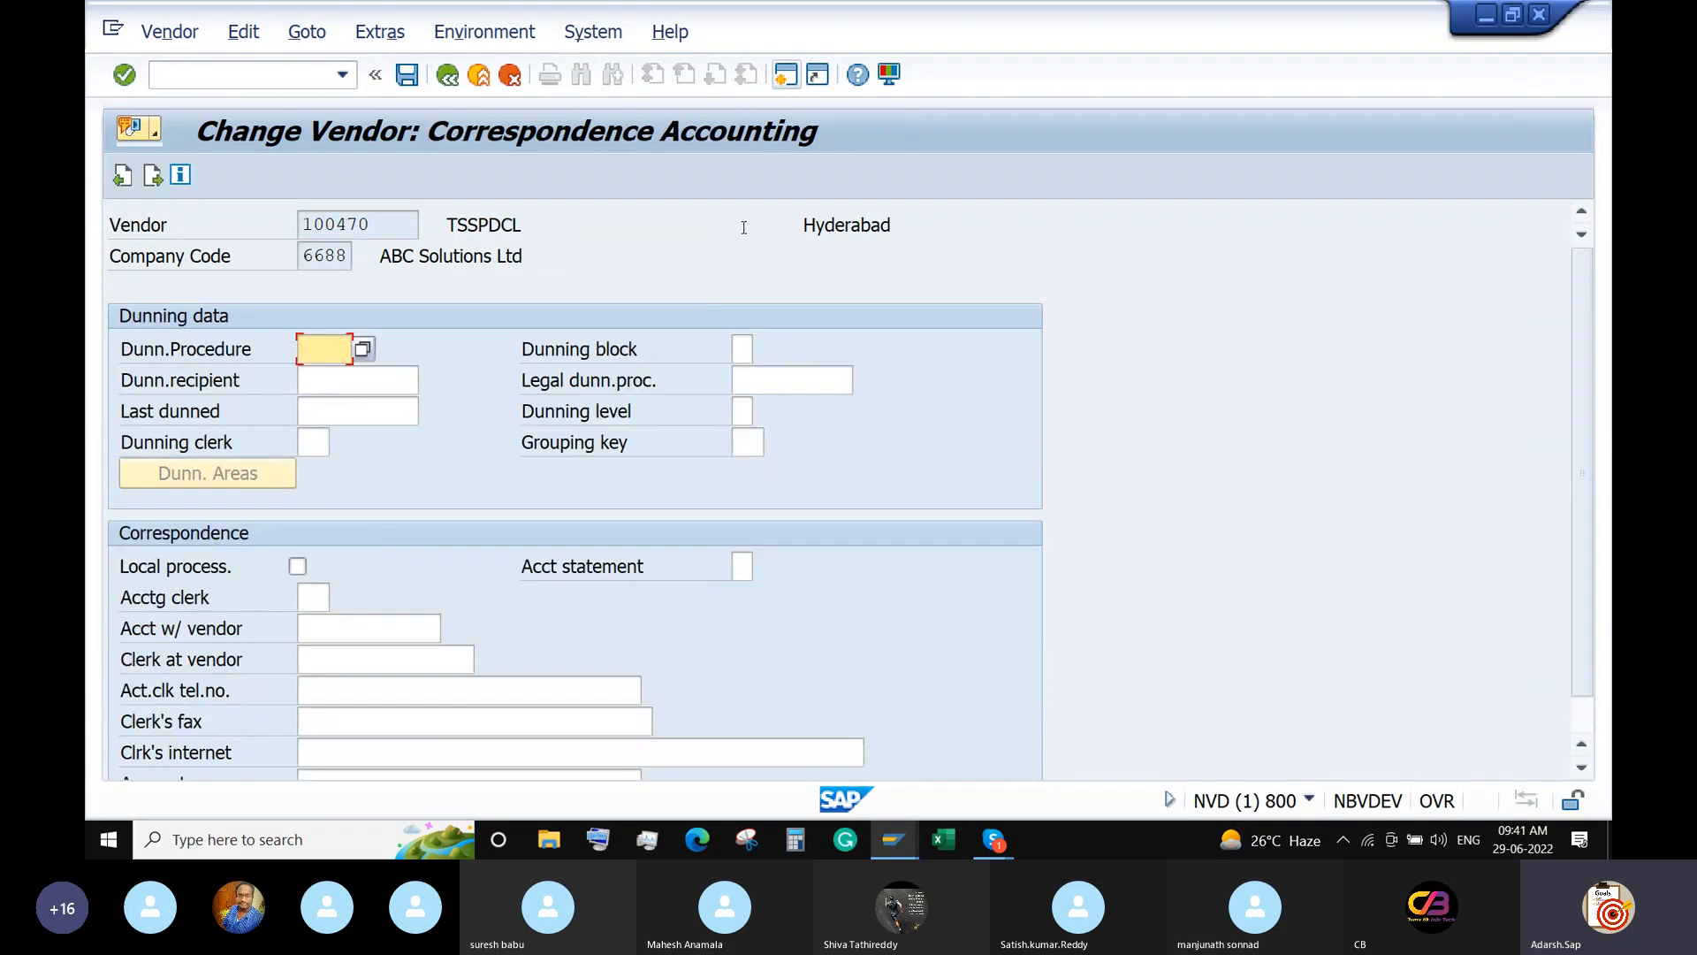
Save the vendor changes and return to SAP Easy Access with /n.
left_click(406, 77)
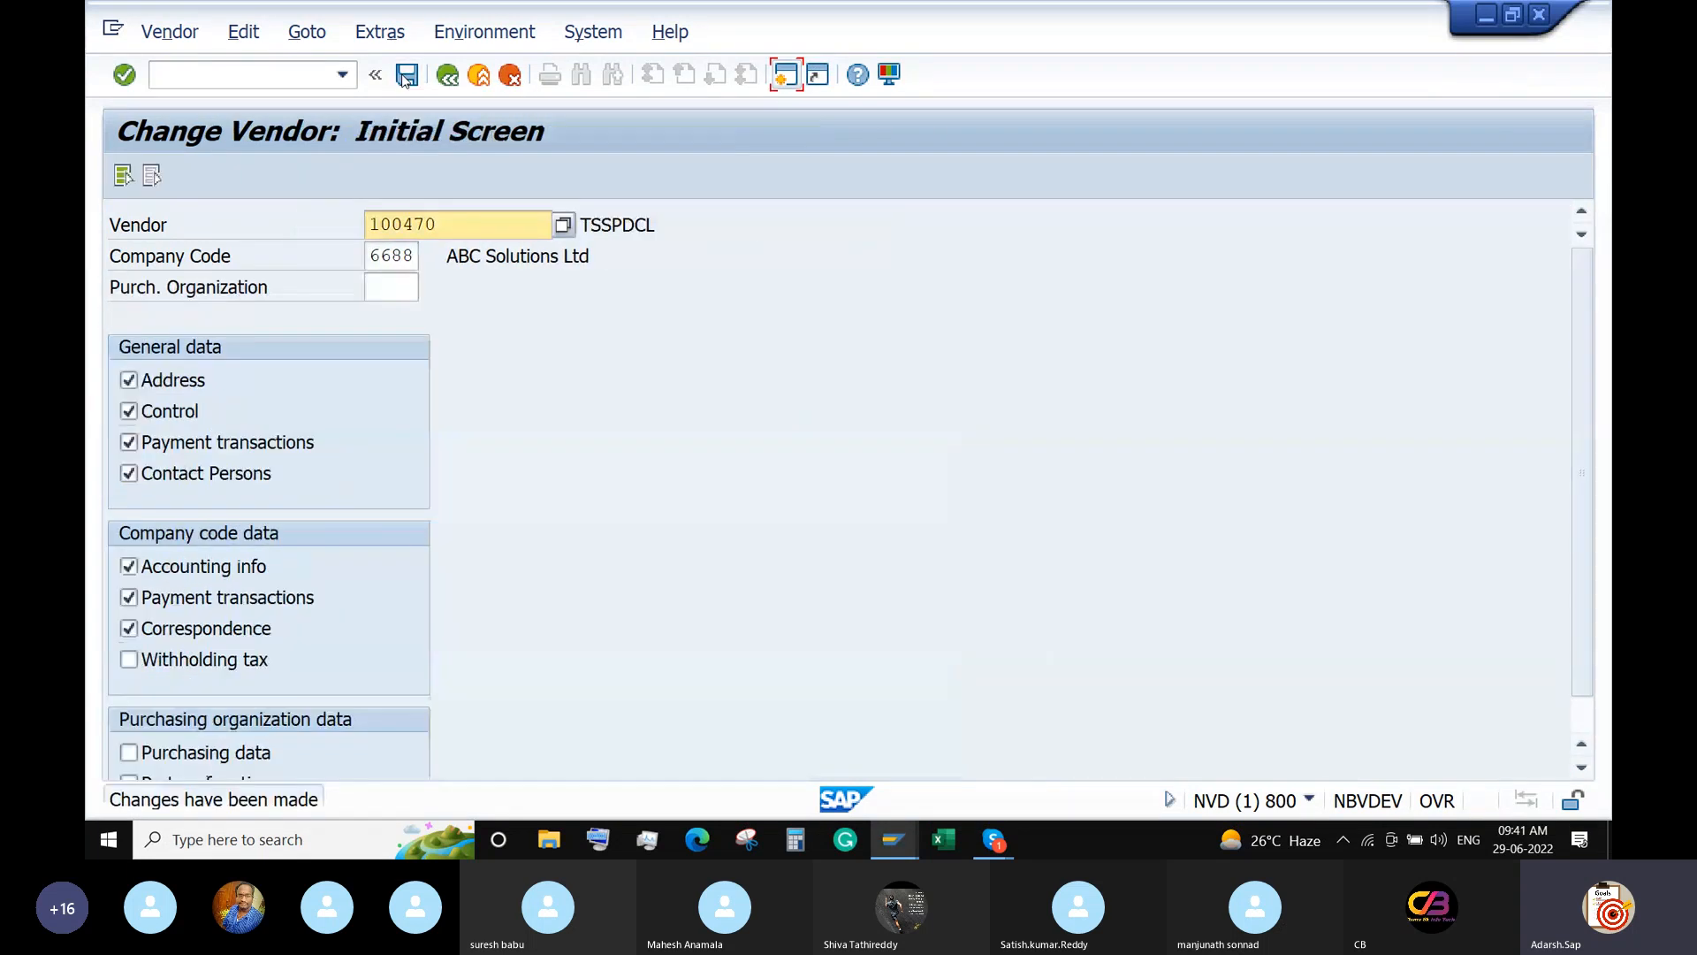
left_click(272, 84)
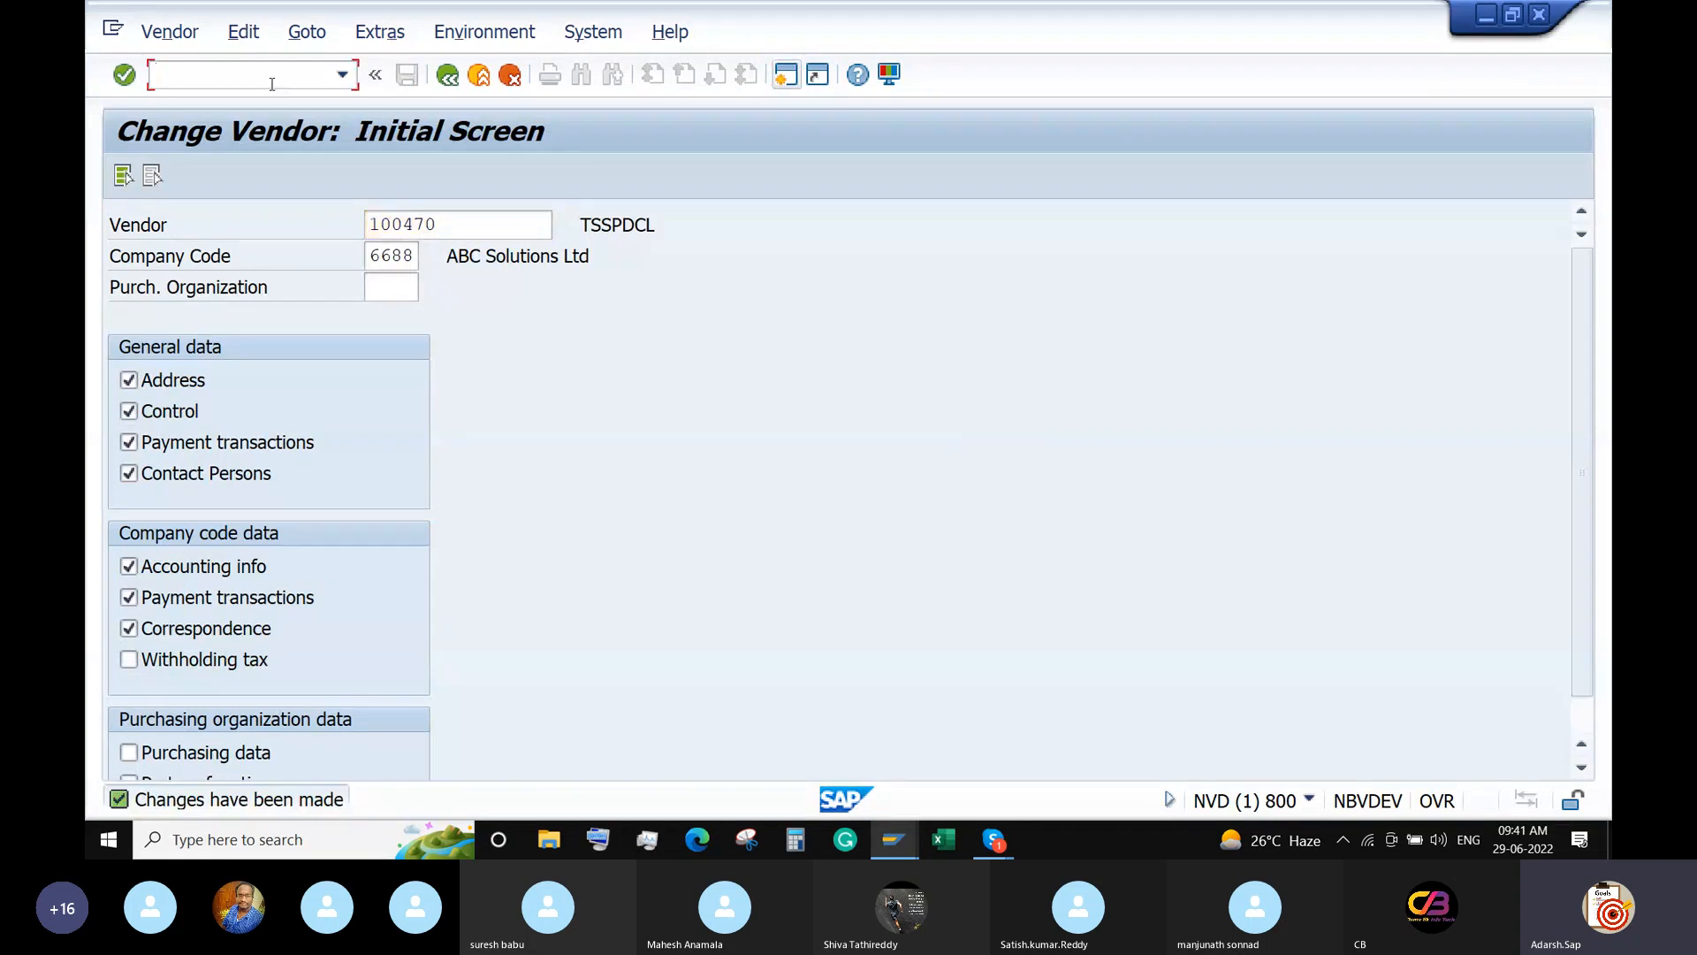
type("/n")
key("Return")
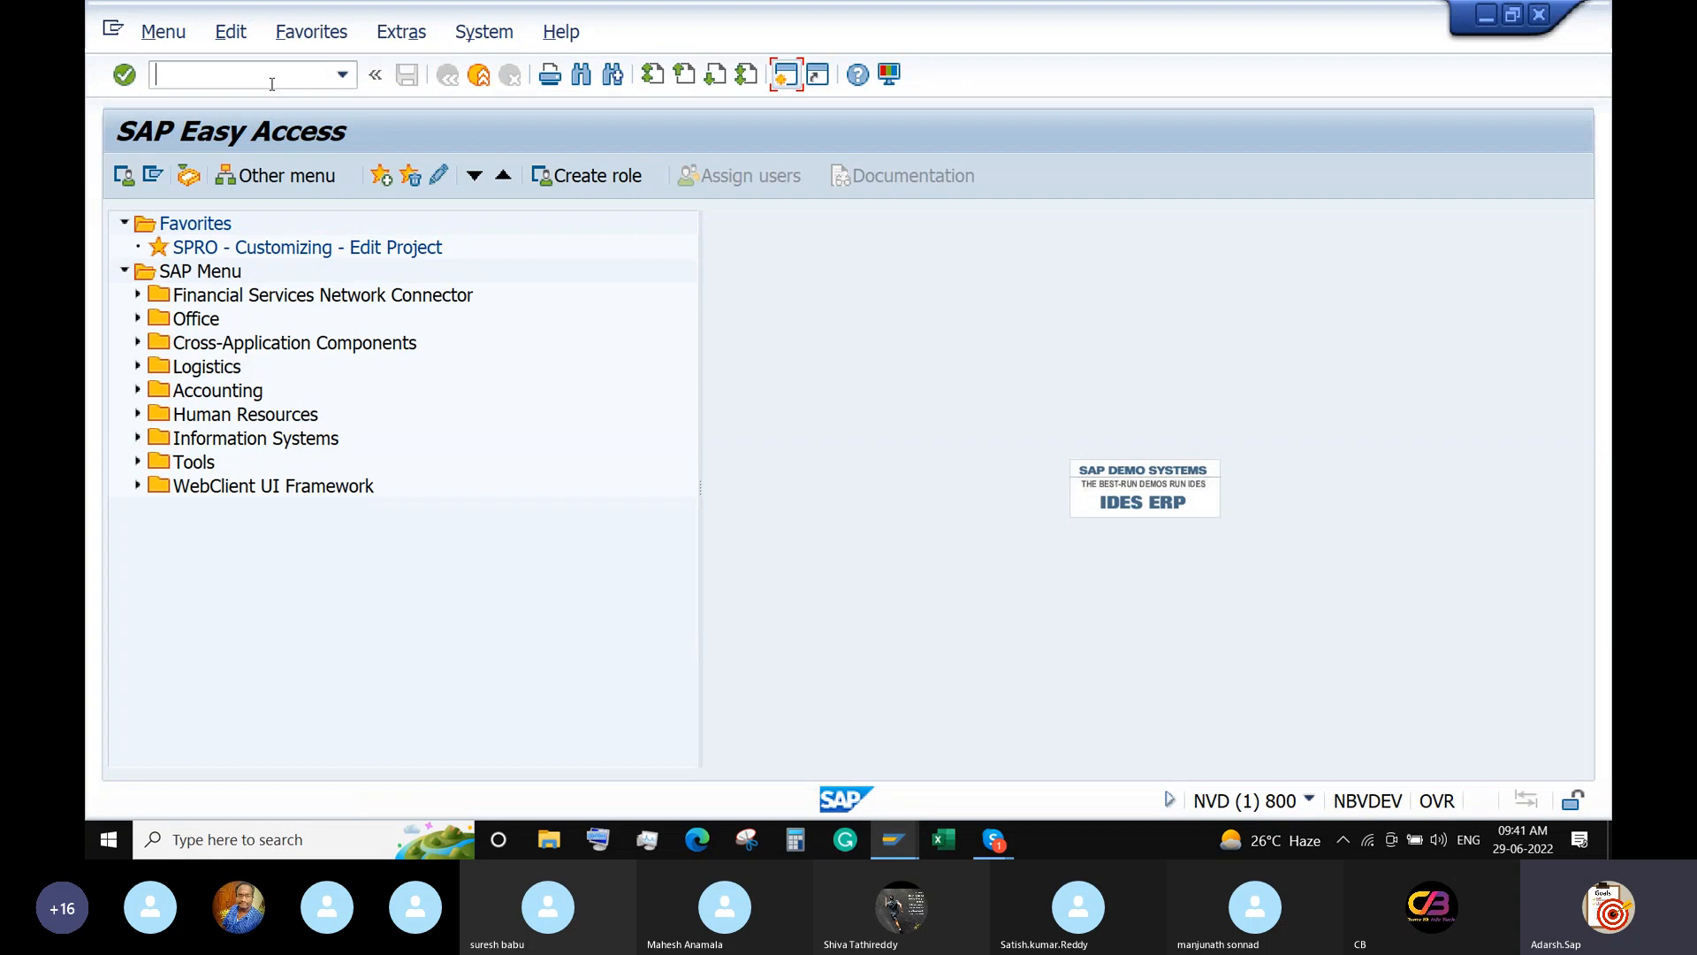
Start FB60 and run a vendor search, closing the results without picking one.
type("FB60")
key("Return")
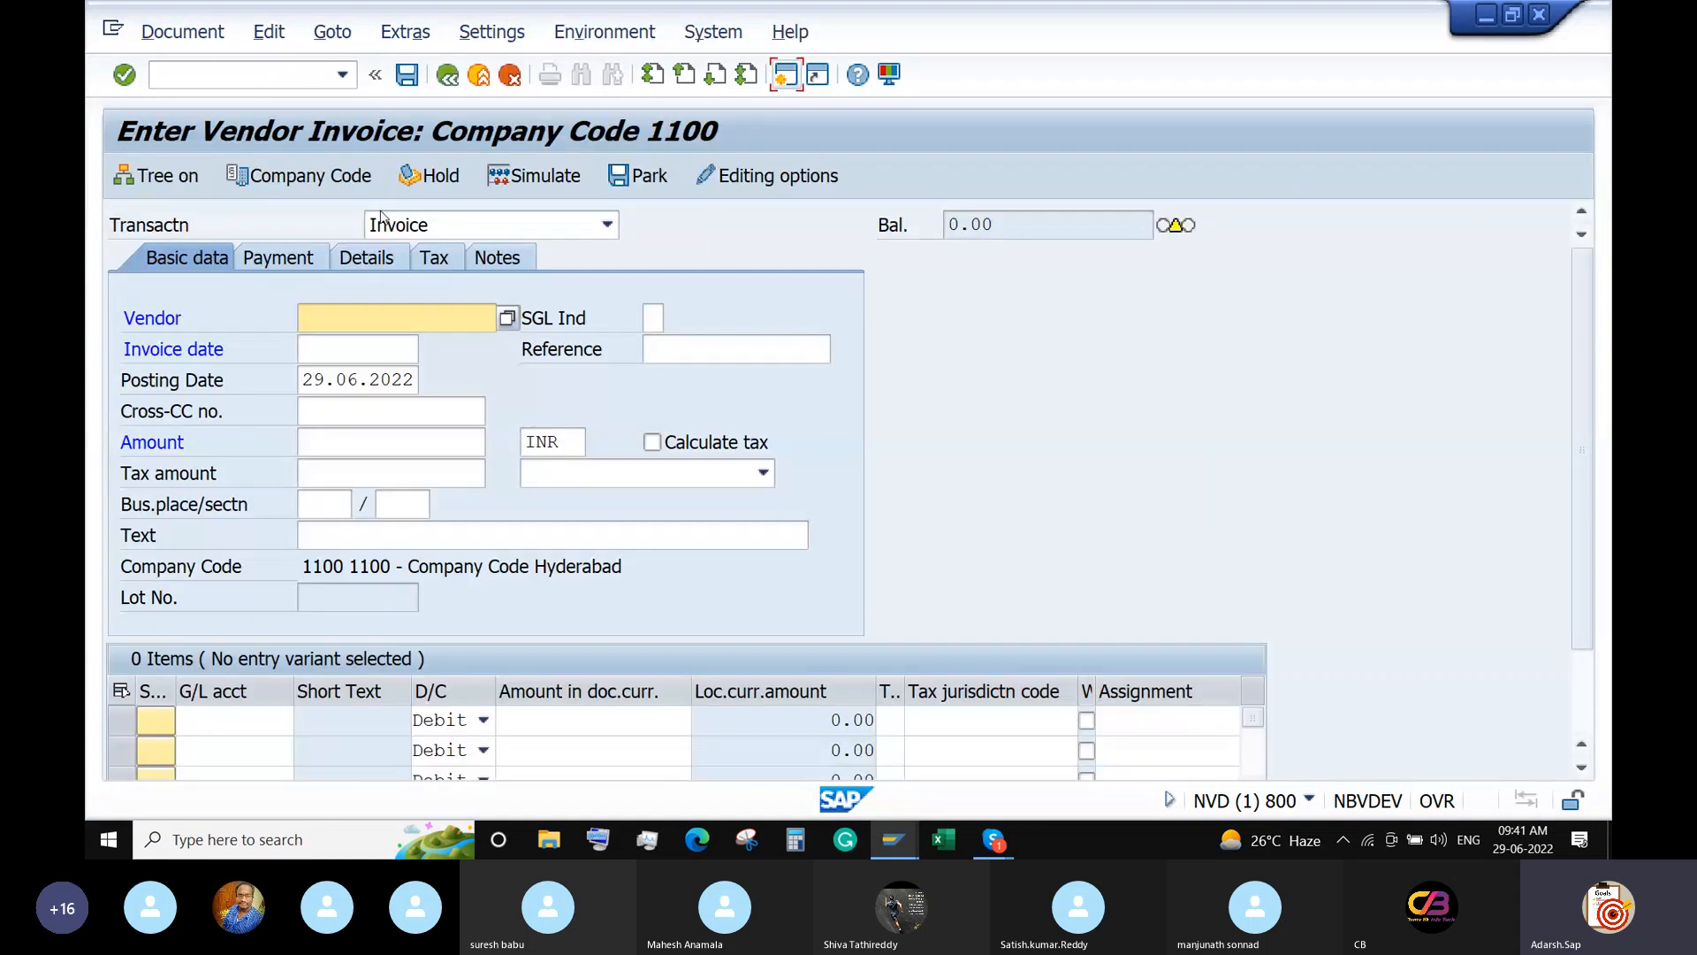
left_click(505, 324)
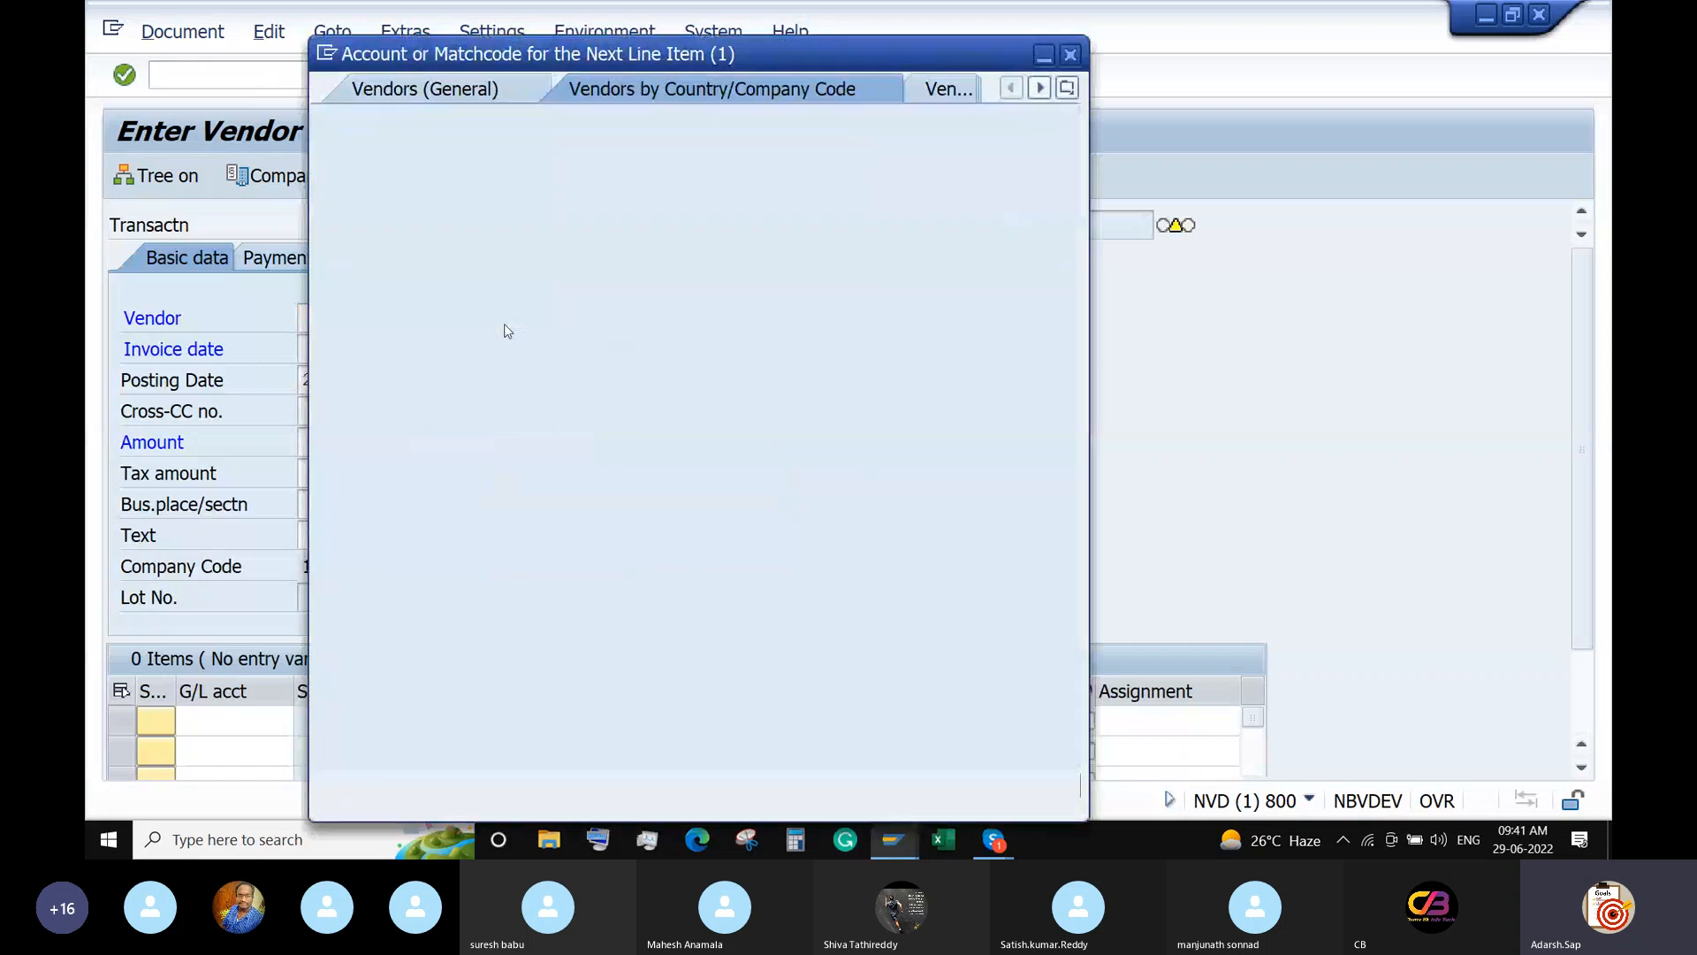
key("Return")
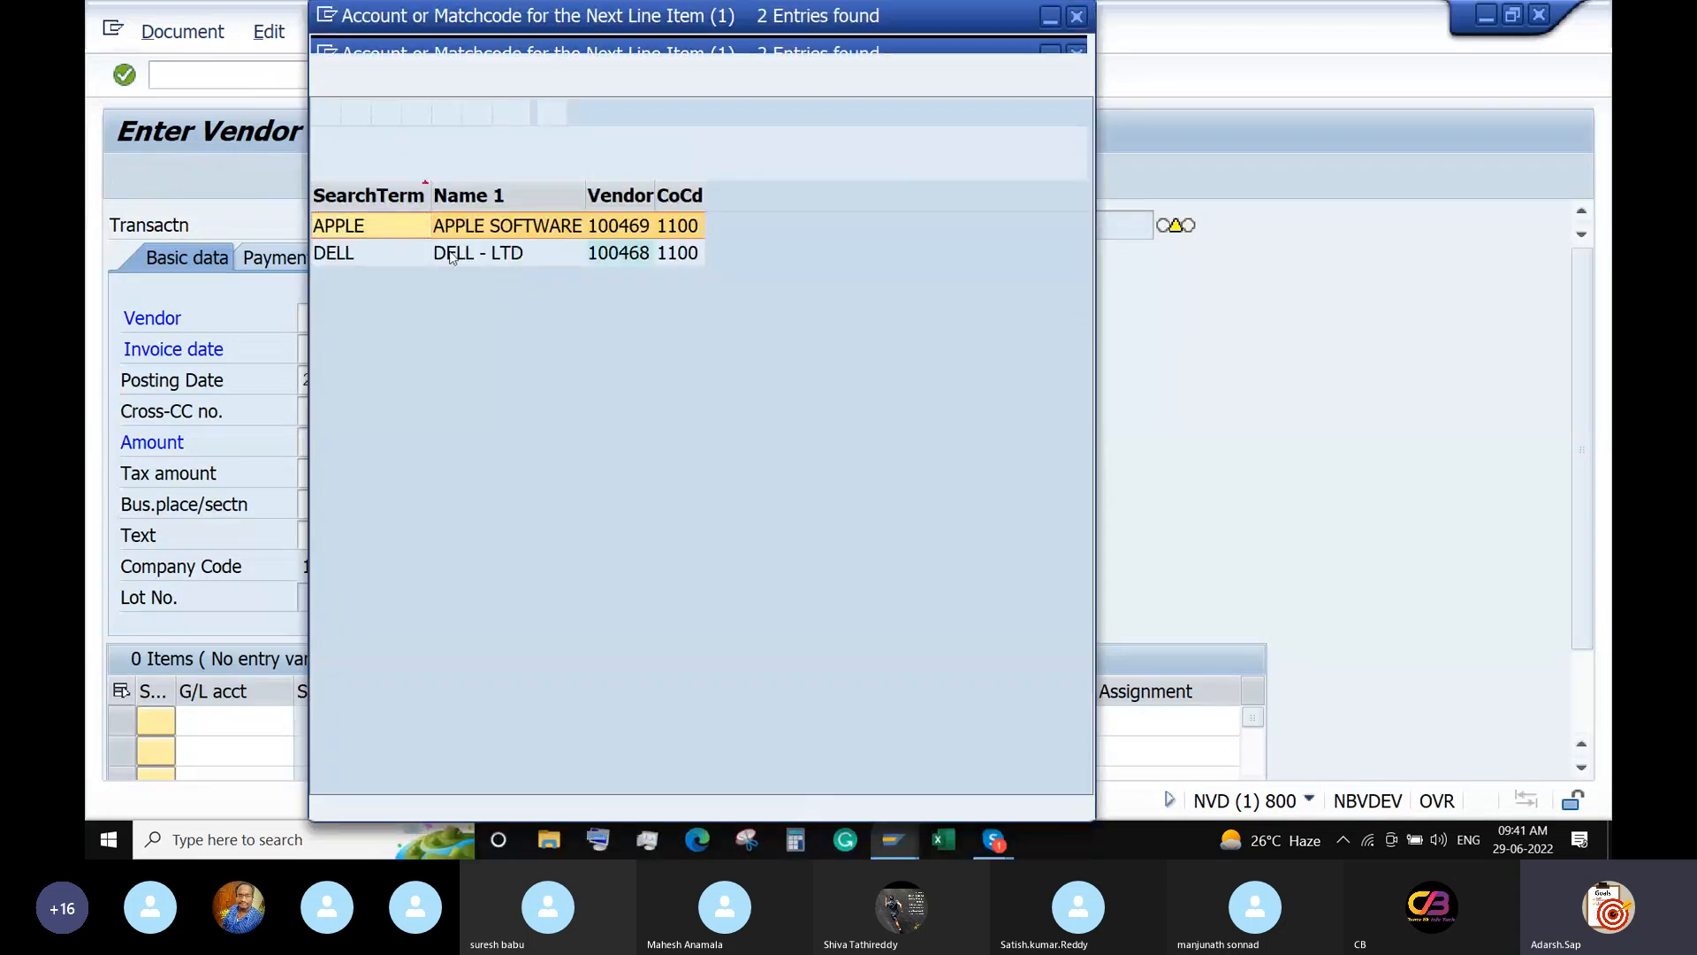
left_click(1076, 17)
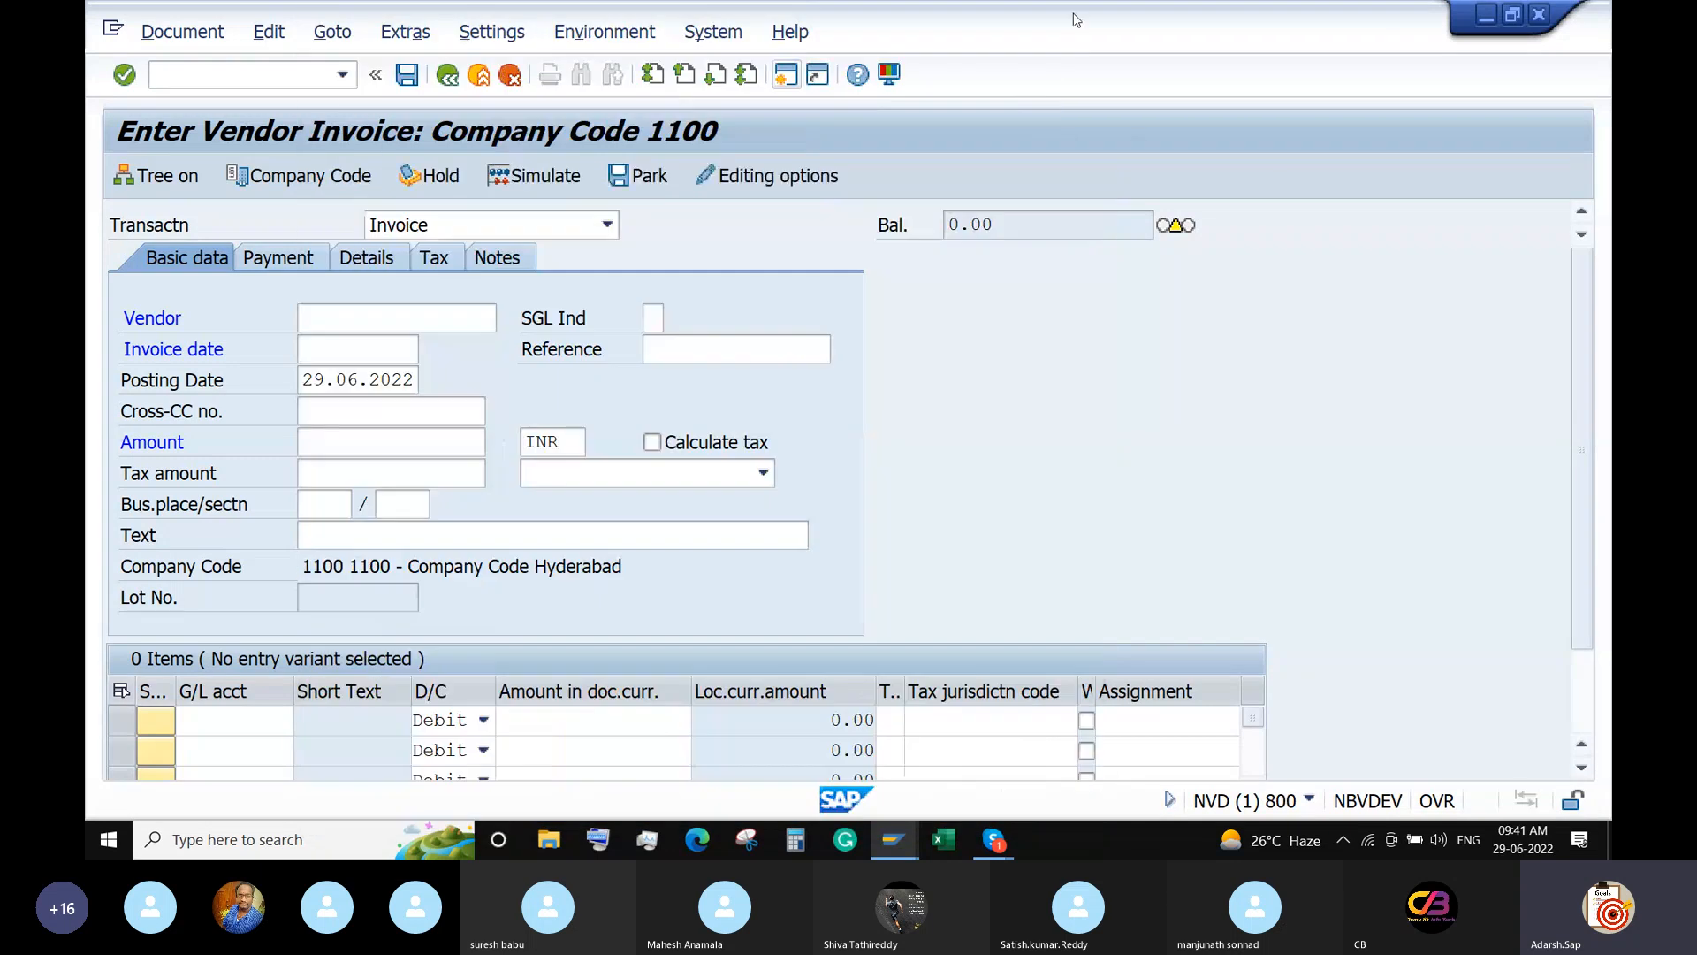
Switch the invoice to company code 6688 and pick vendor 100470 from the search.
left_click(345, 176)
double_click(457, 549)
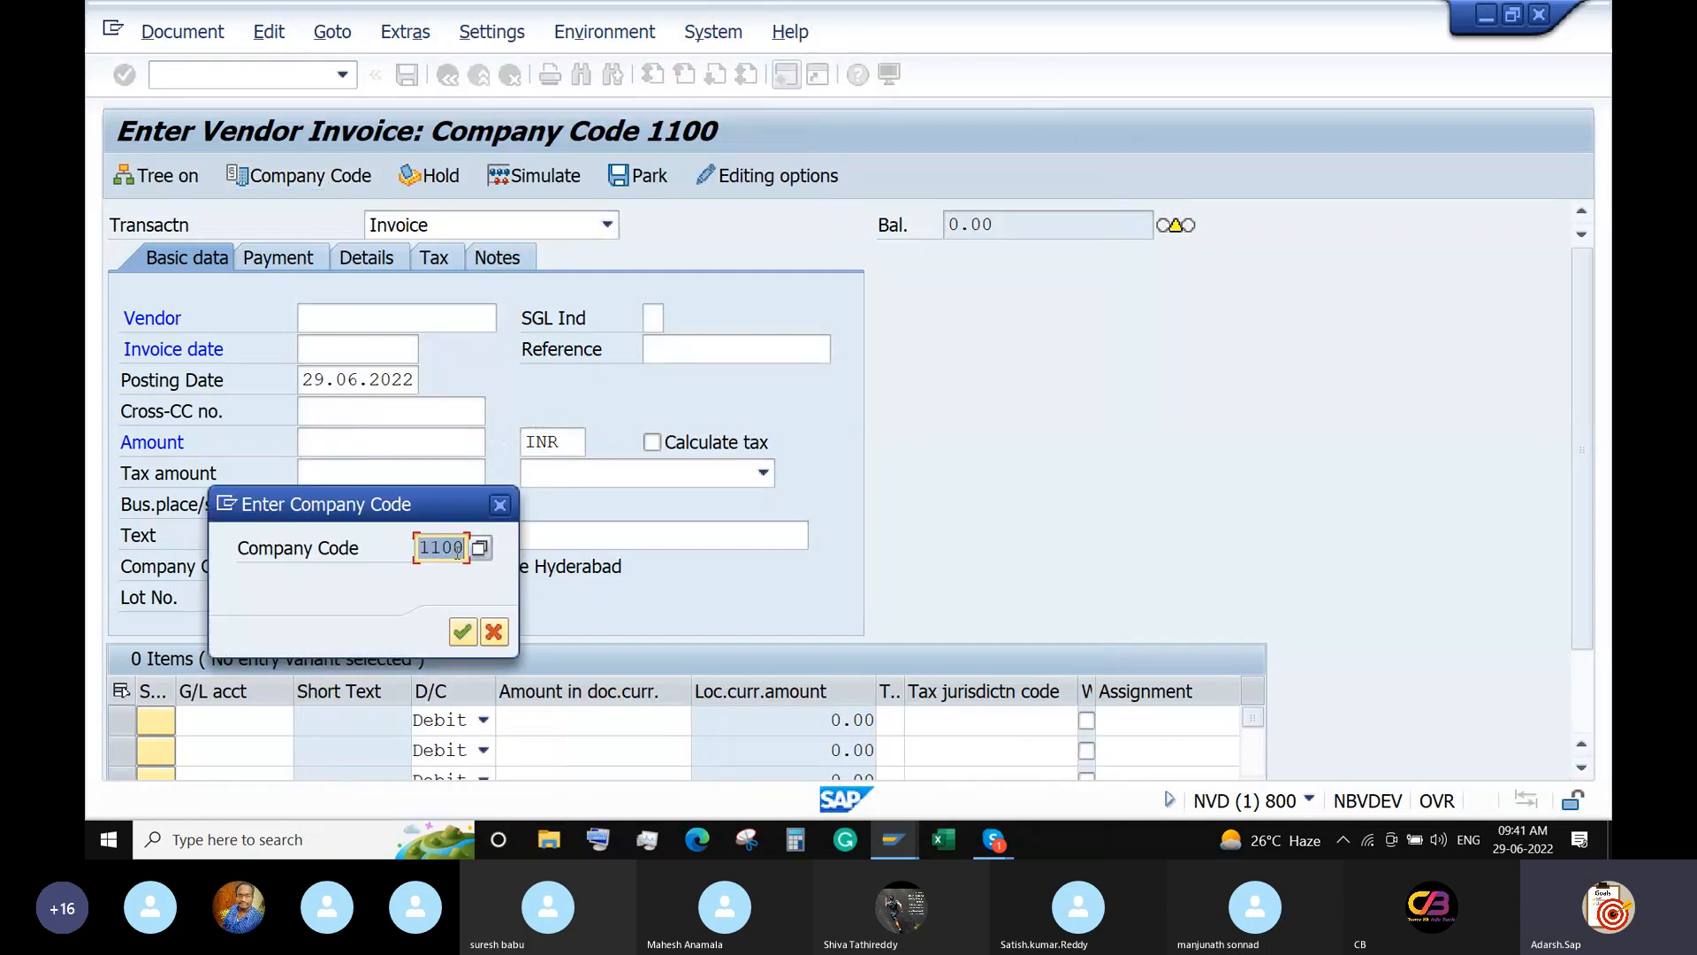
type("1100")
key("Return")
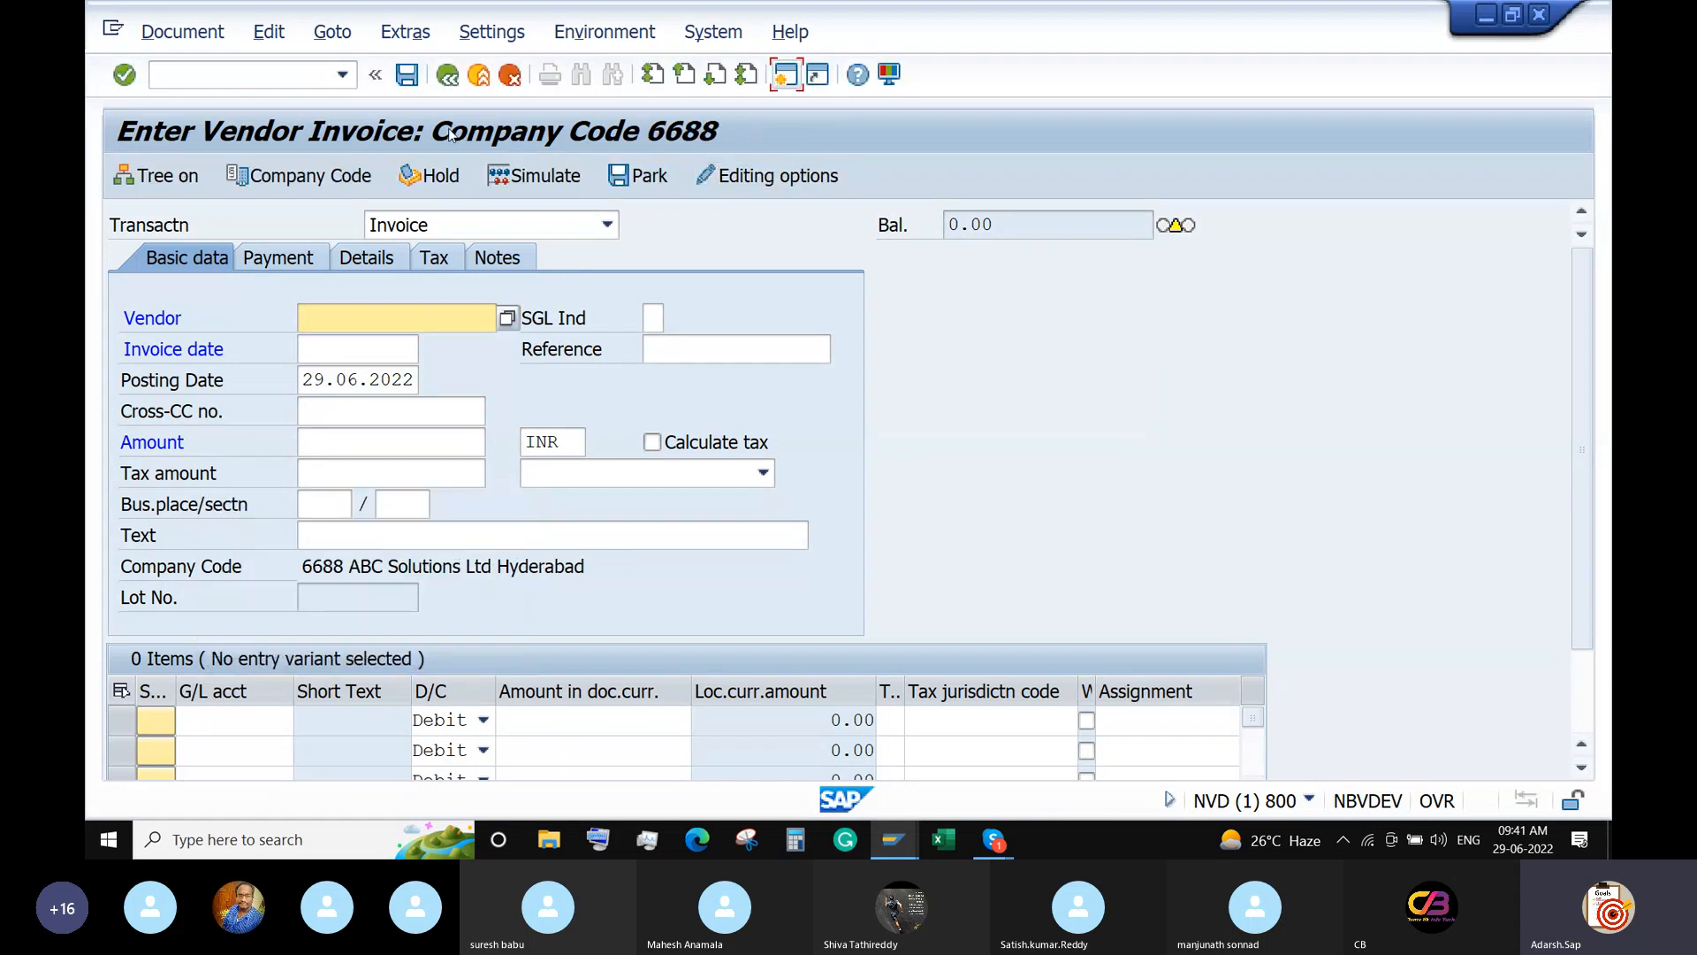
left_click(510, 319)
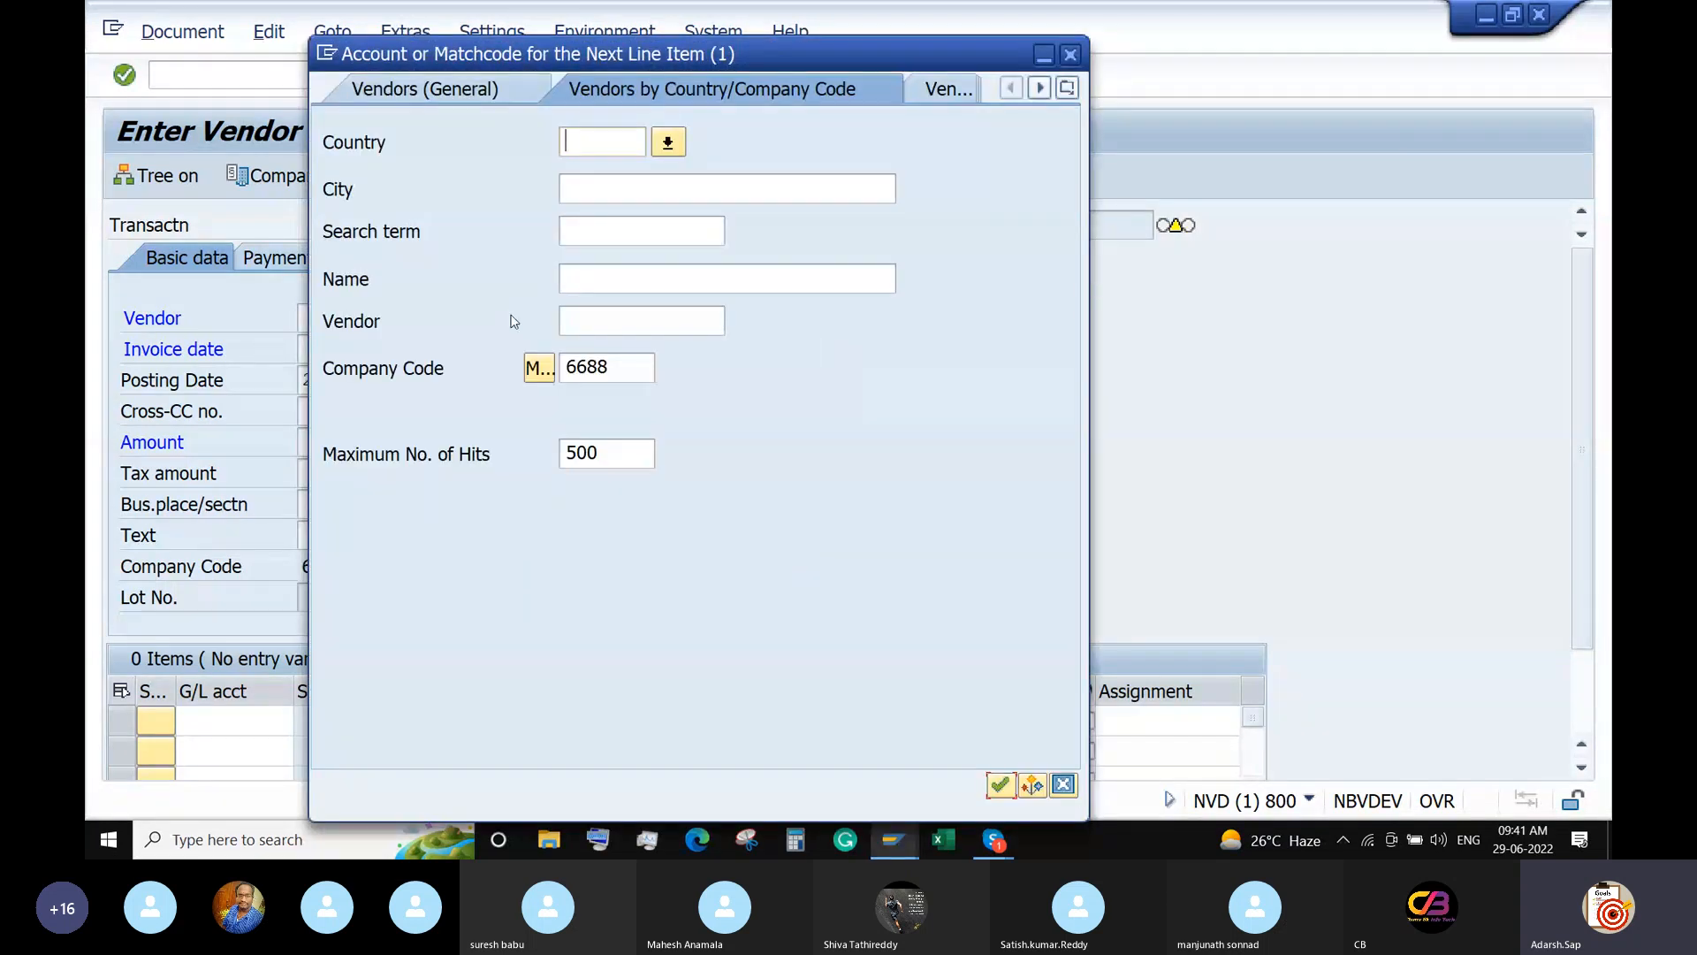
key("Return")
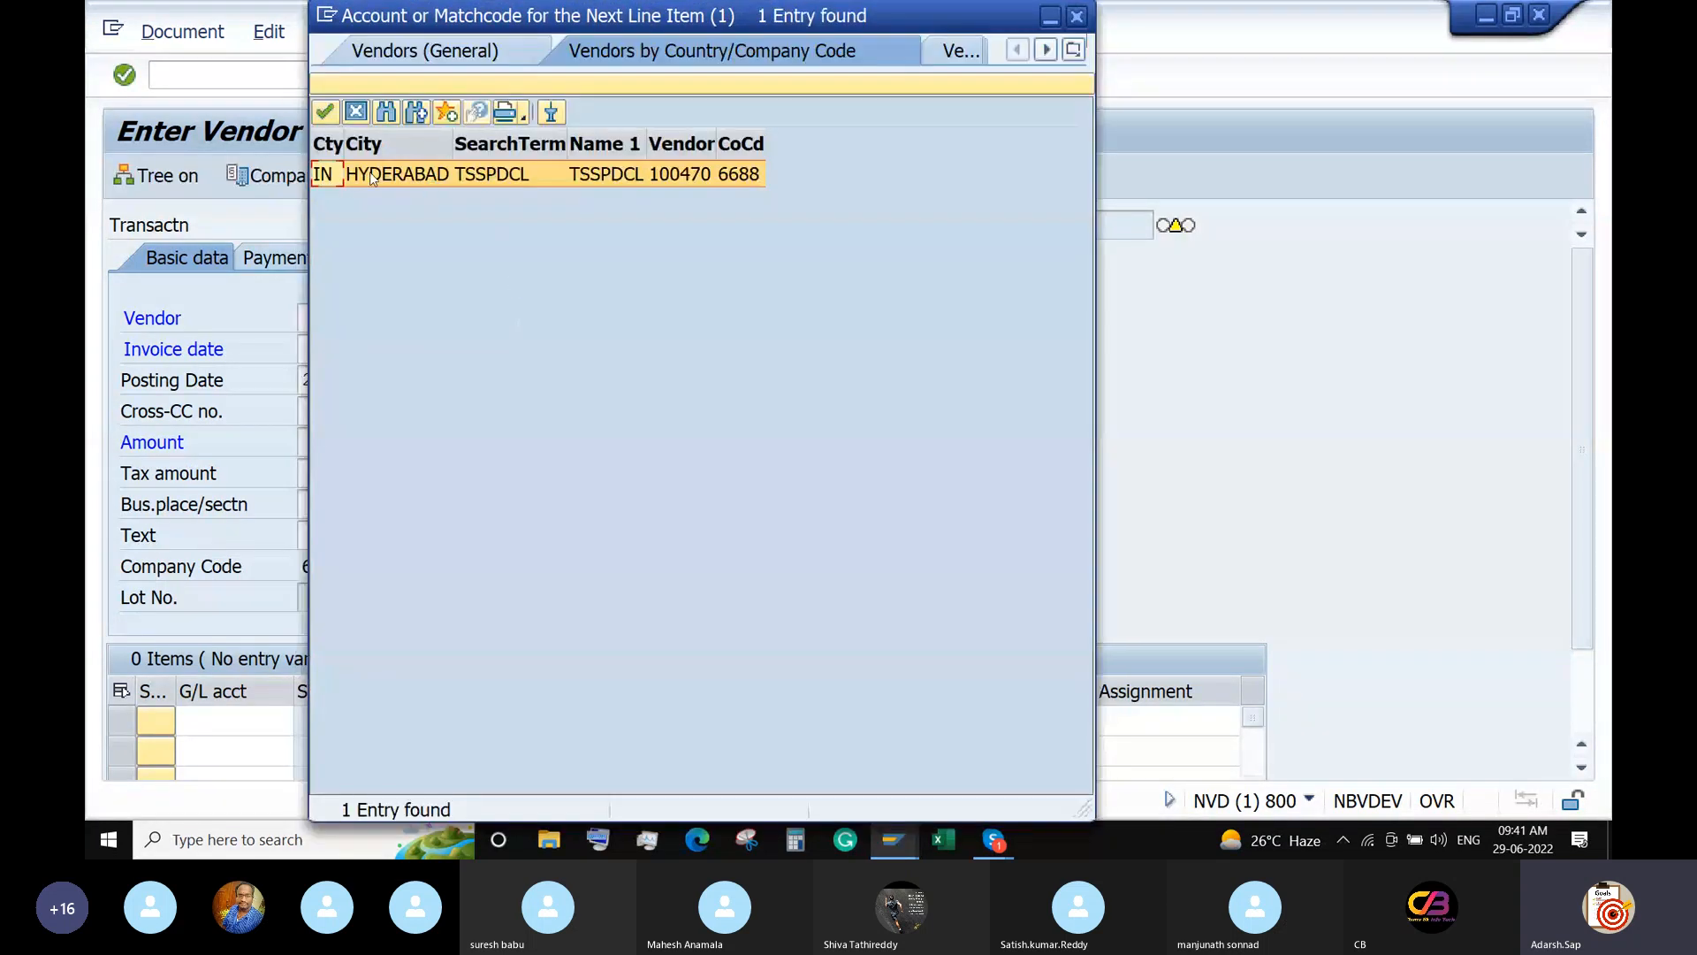
double_click(372, 176)
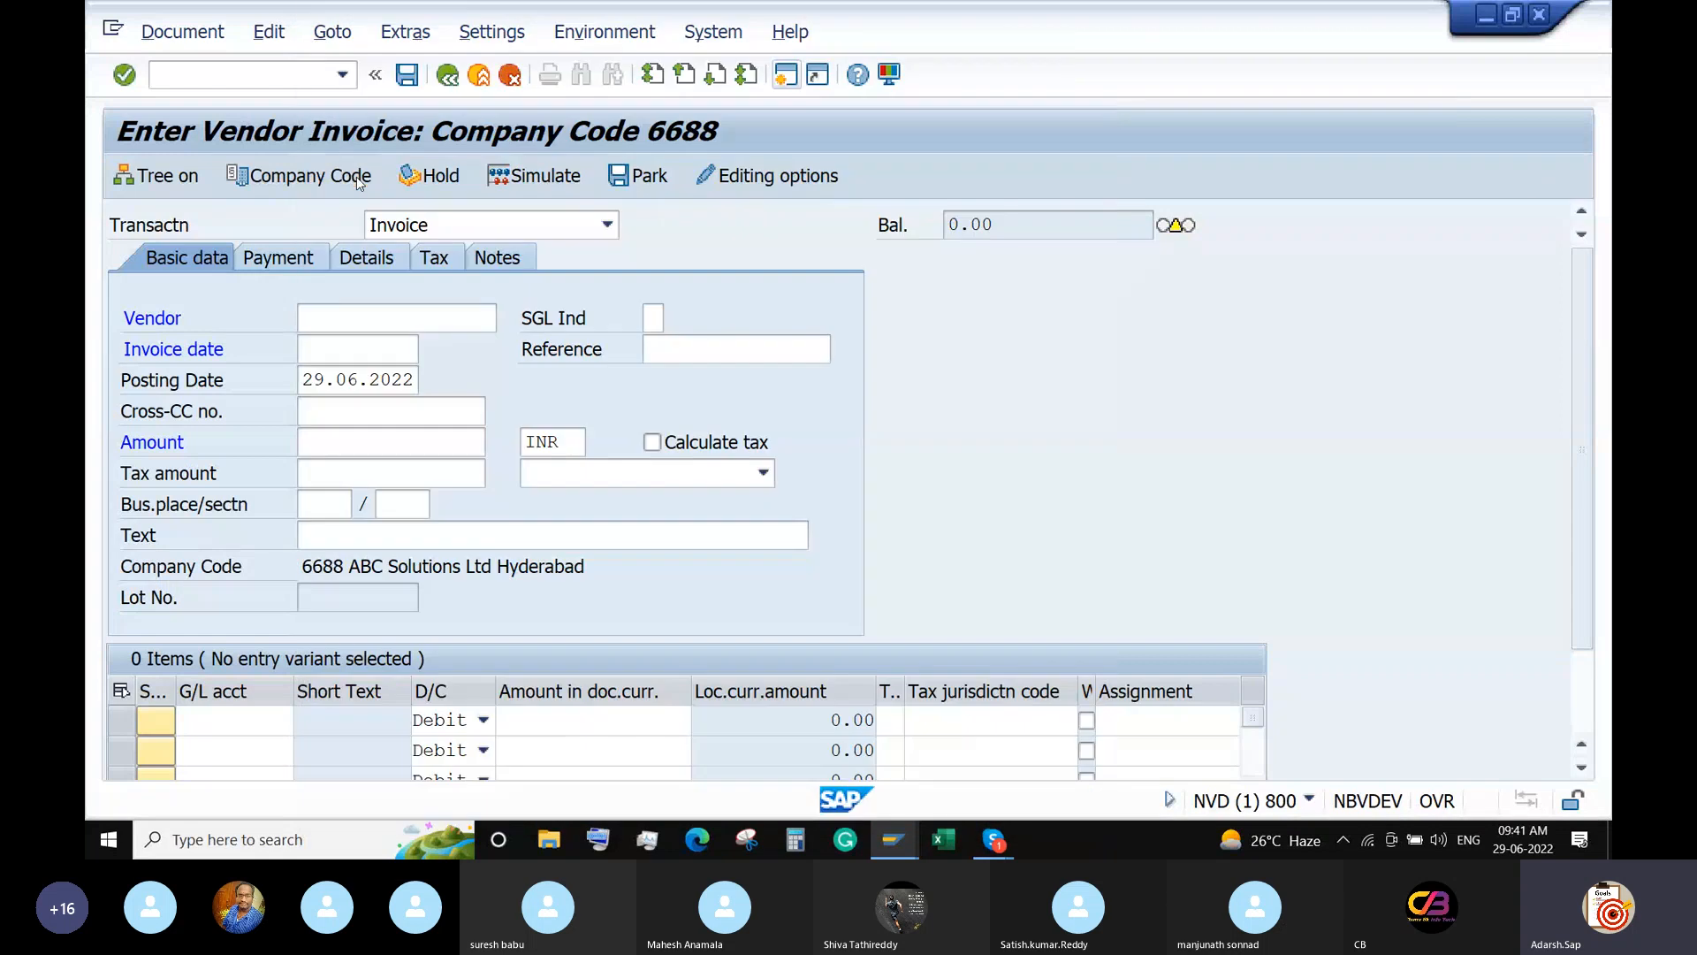
left_click(362, 348)
Enter invoice date 29.06.2022, amount 1000 INR and reference Elec in the invoice header.
left_click(431, 354)
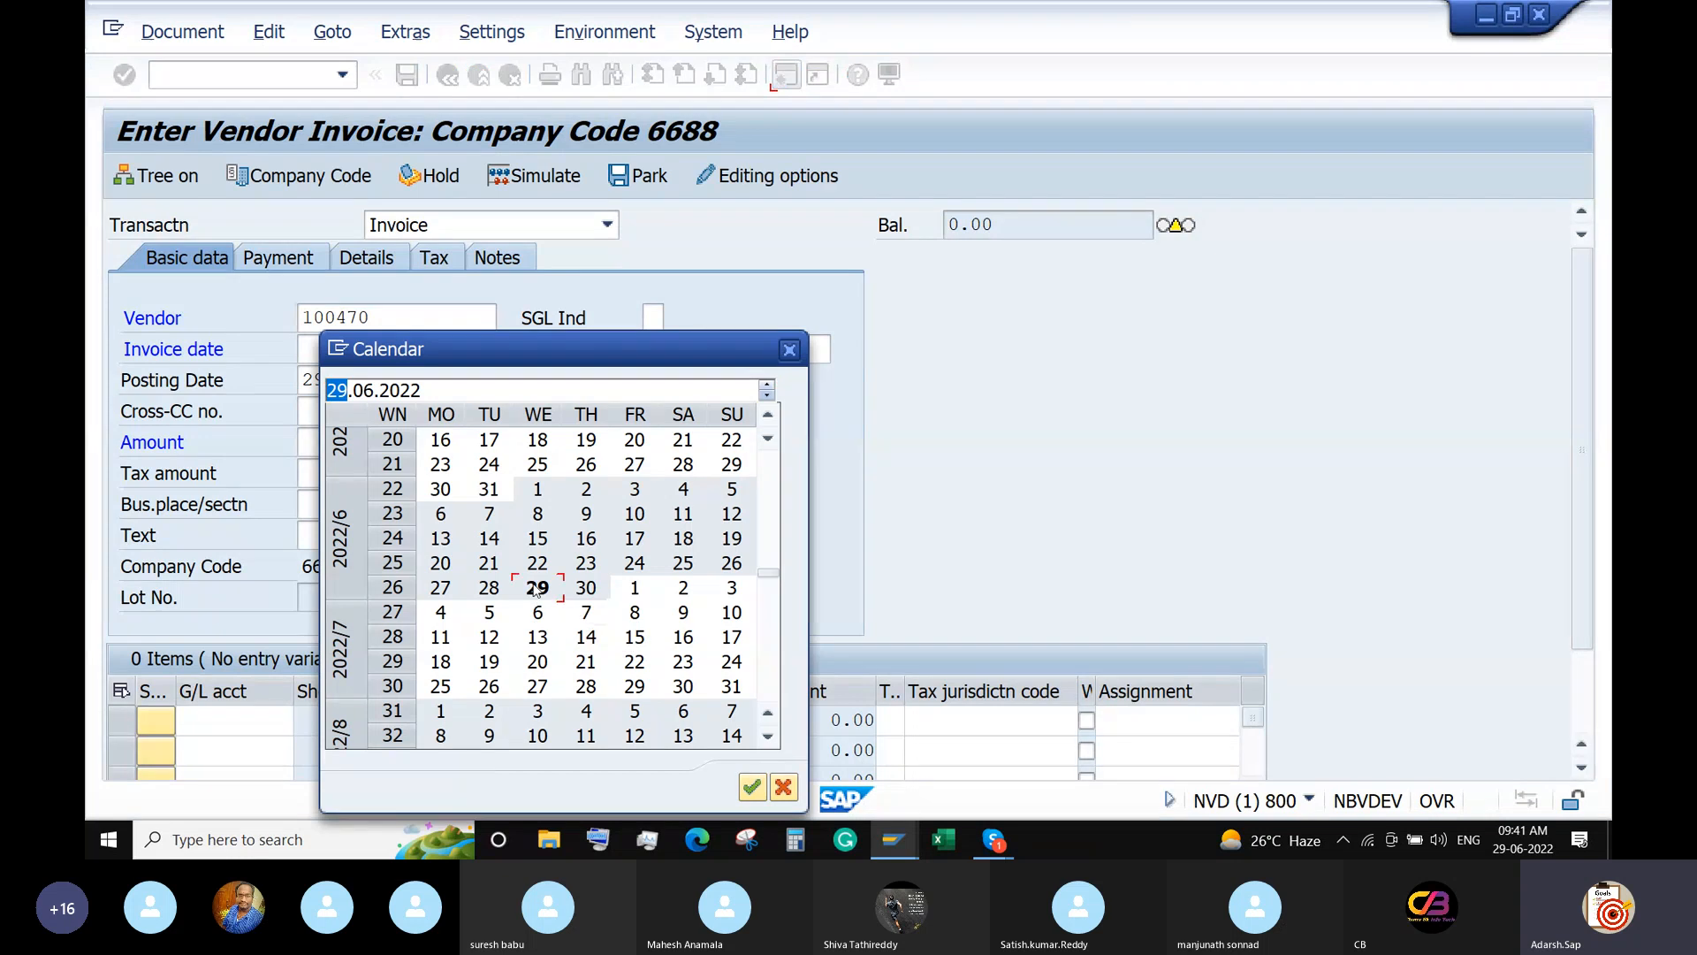
double_click(537, 587)
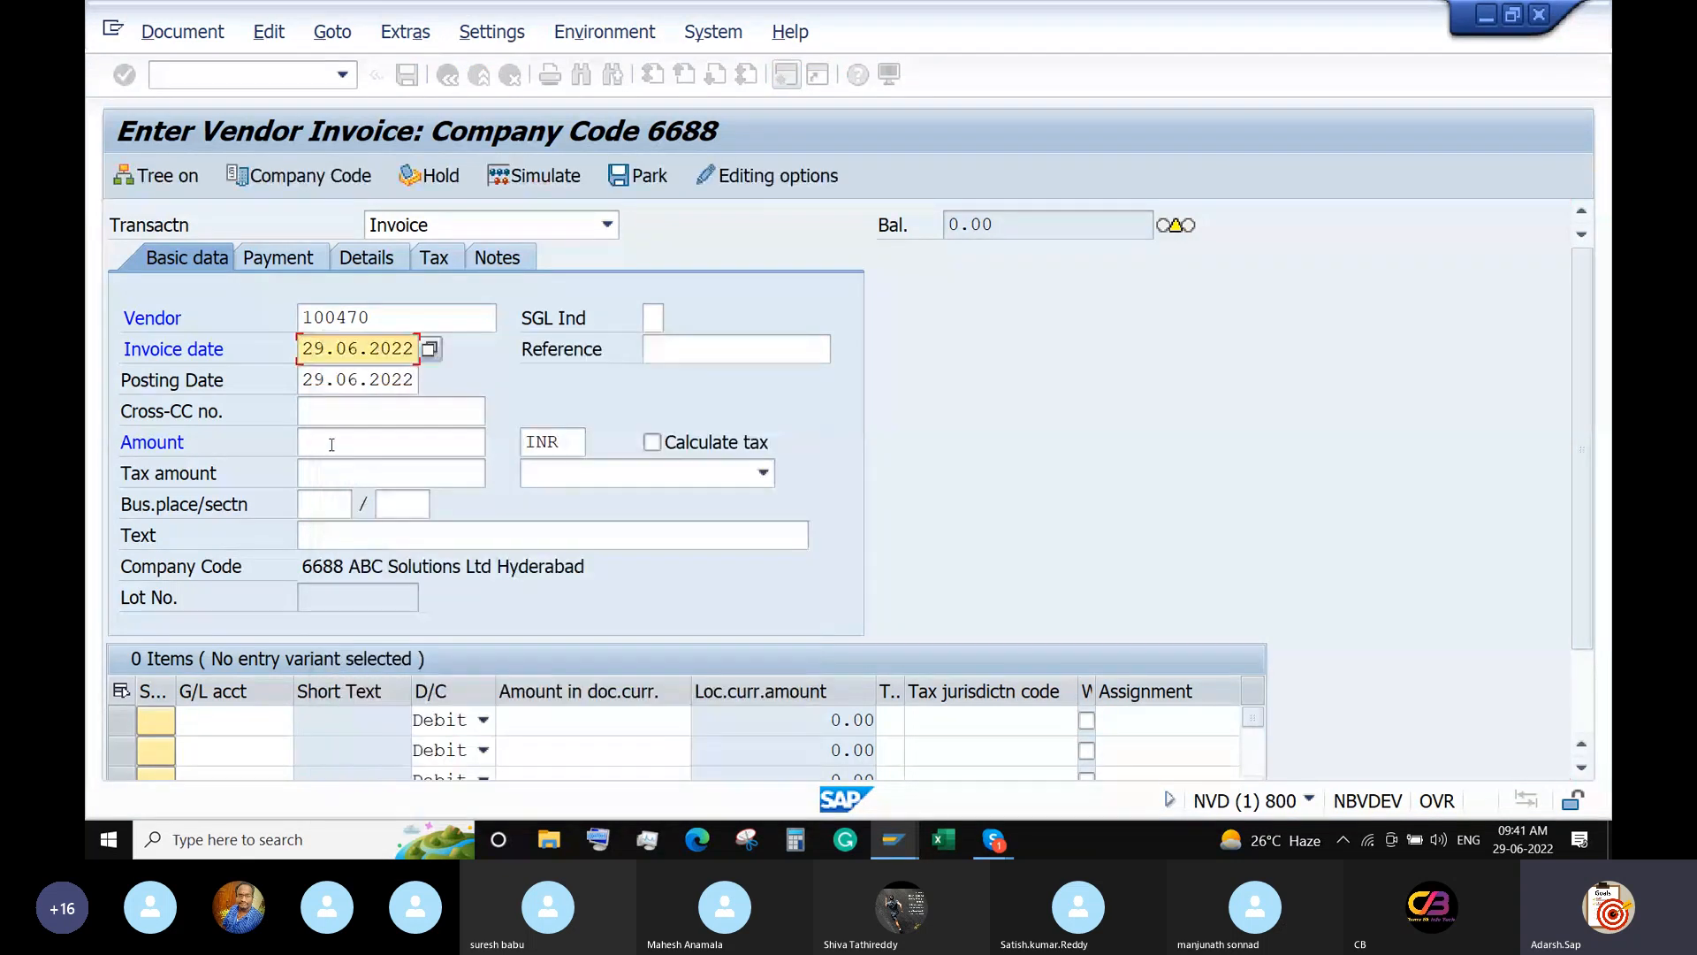
left_click(330, 442)
type("1000")
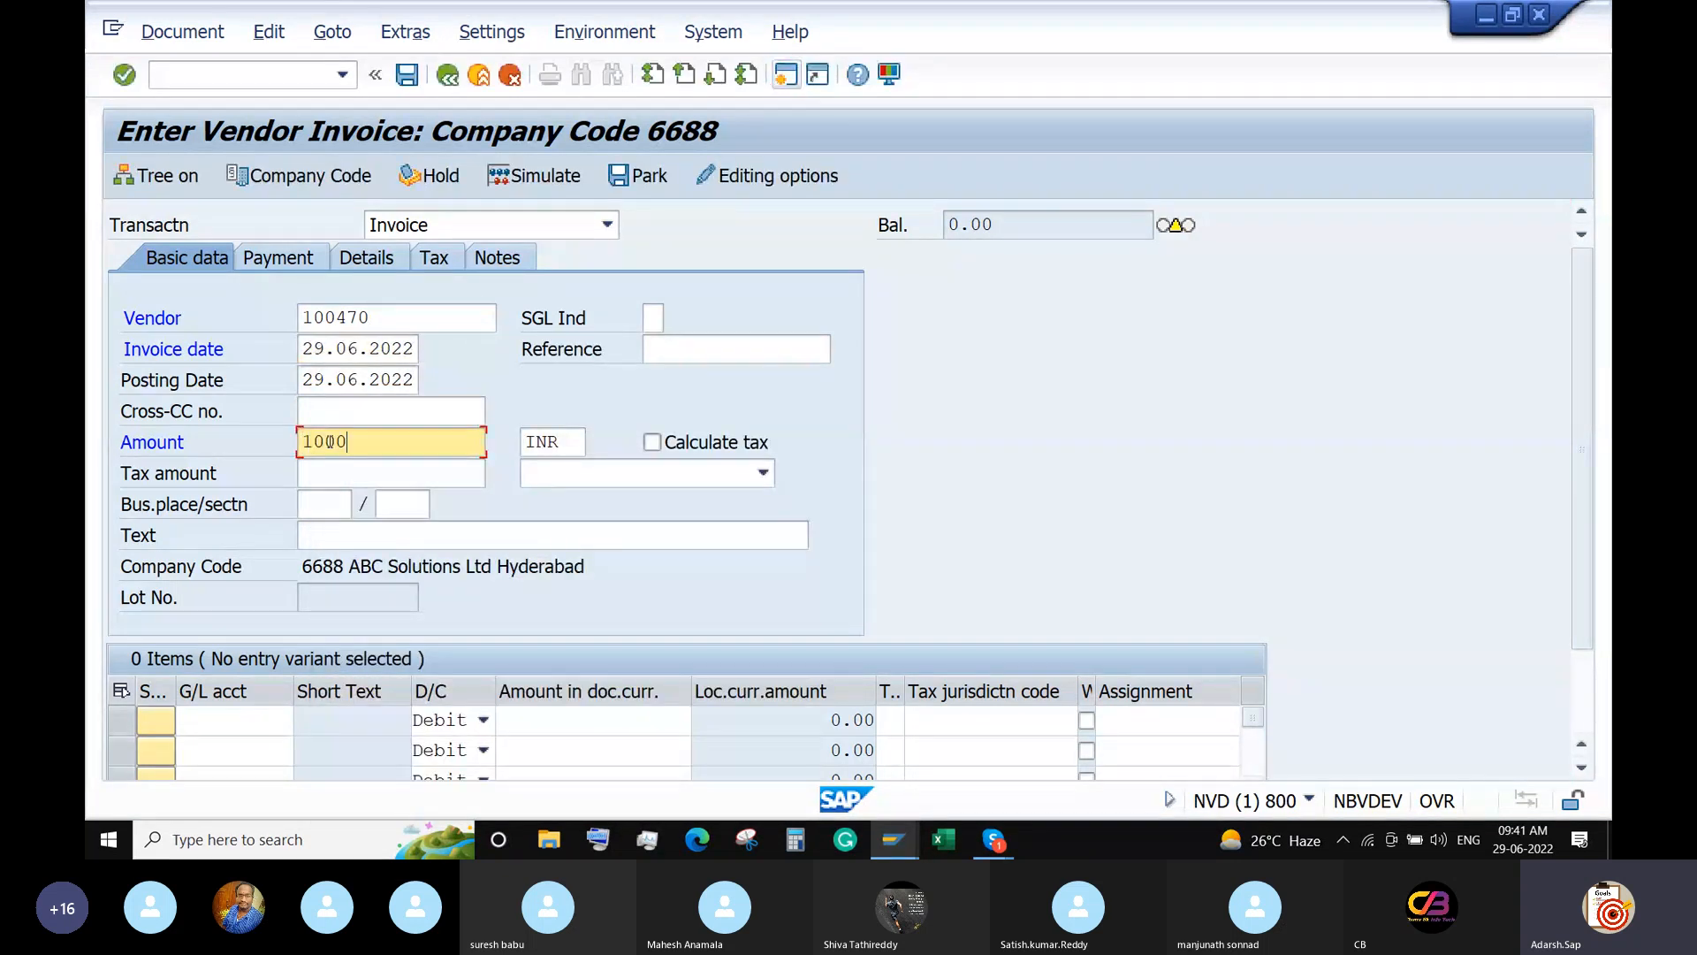
left_click(698, 347)
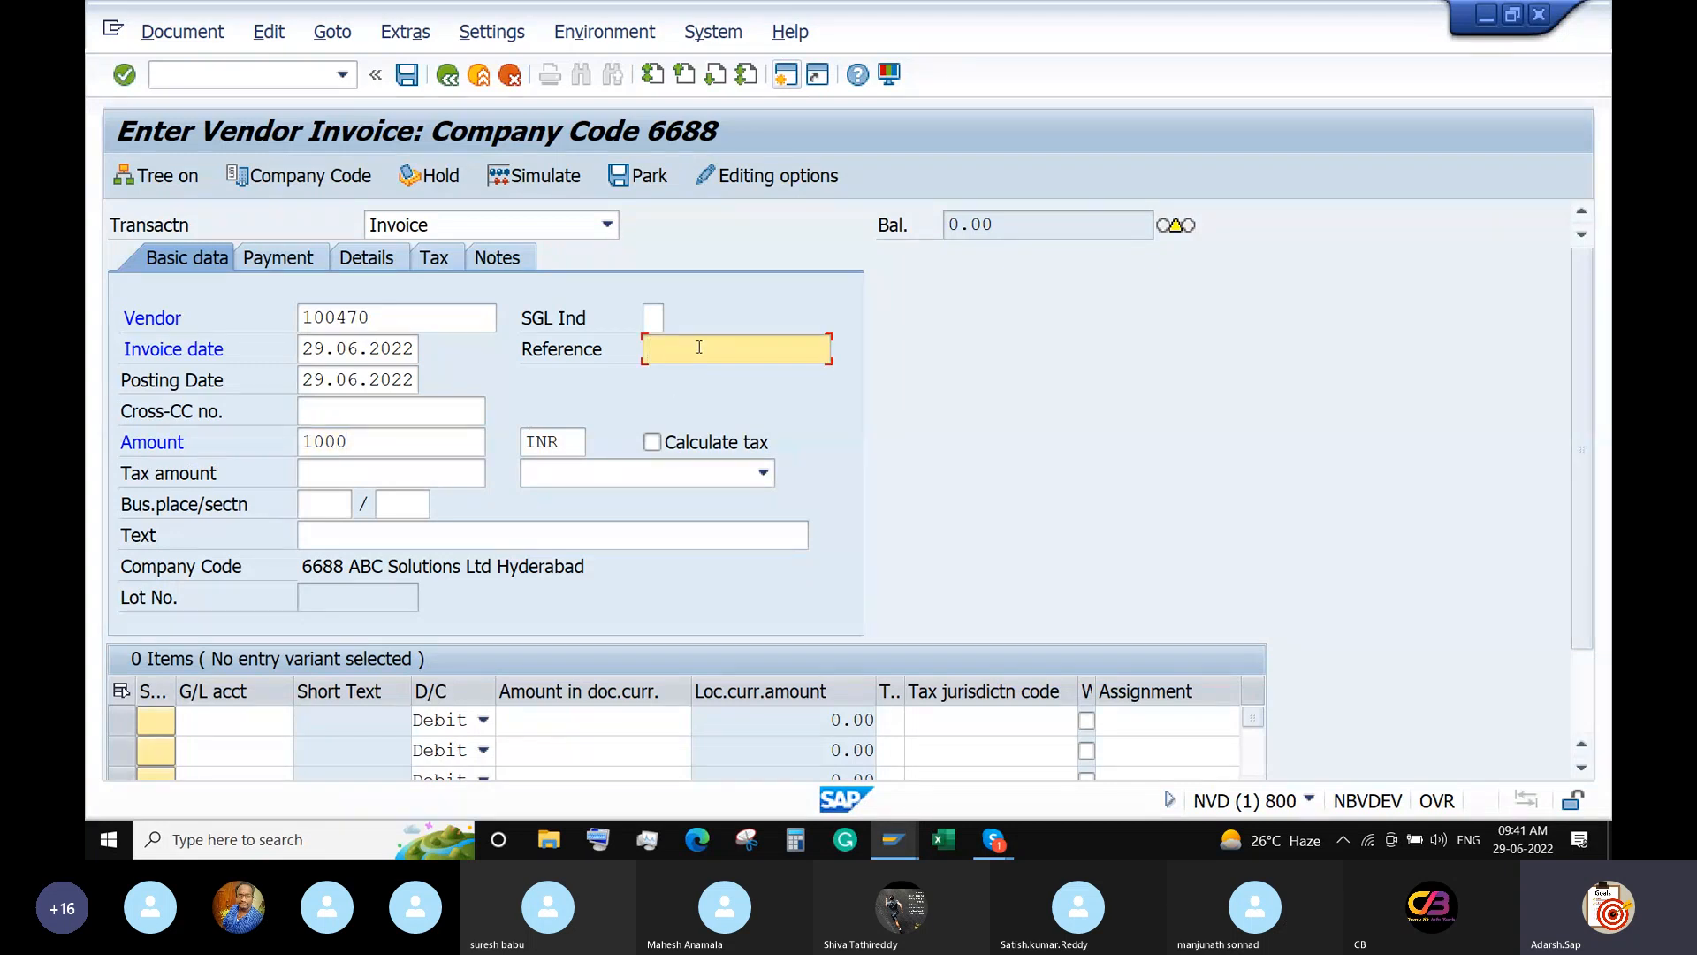
type("Ee")
type("lec")
left_click(191, 722)
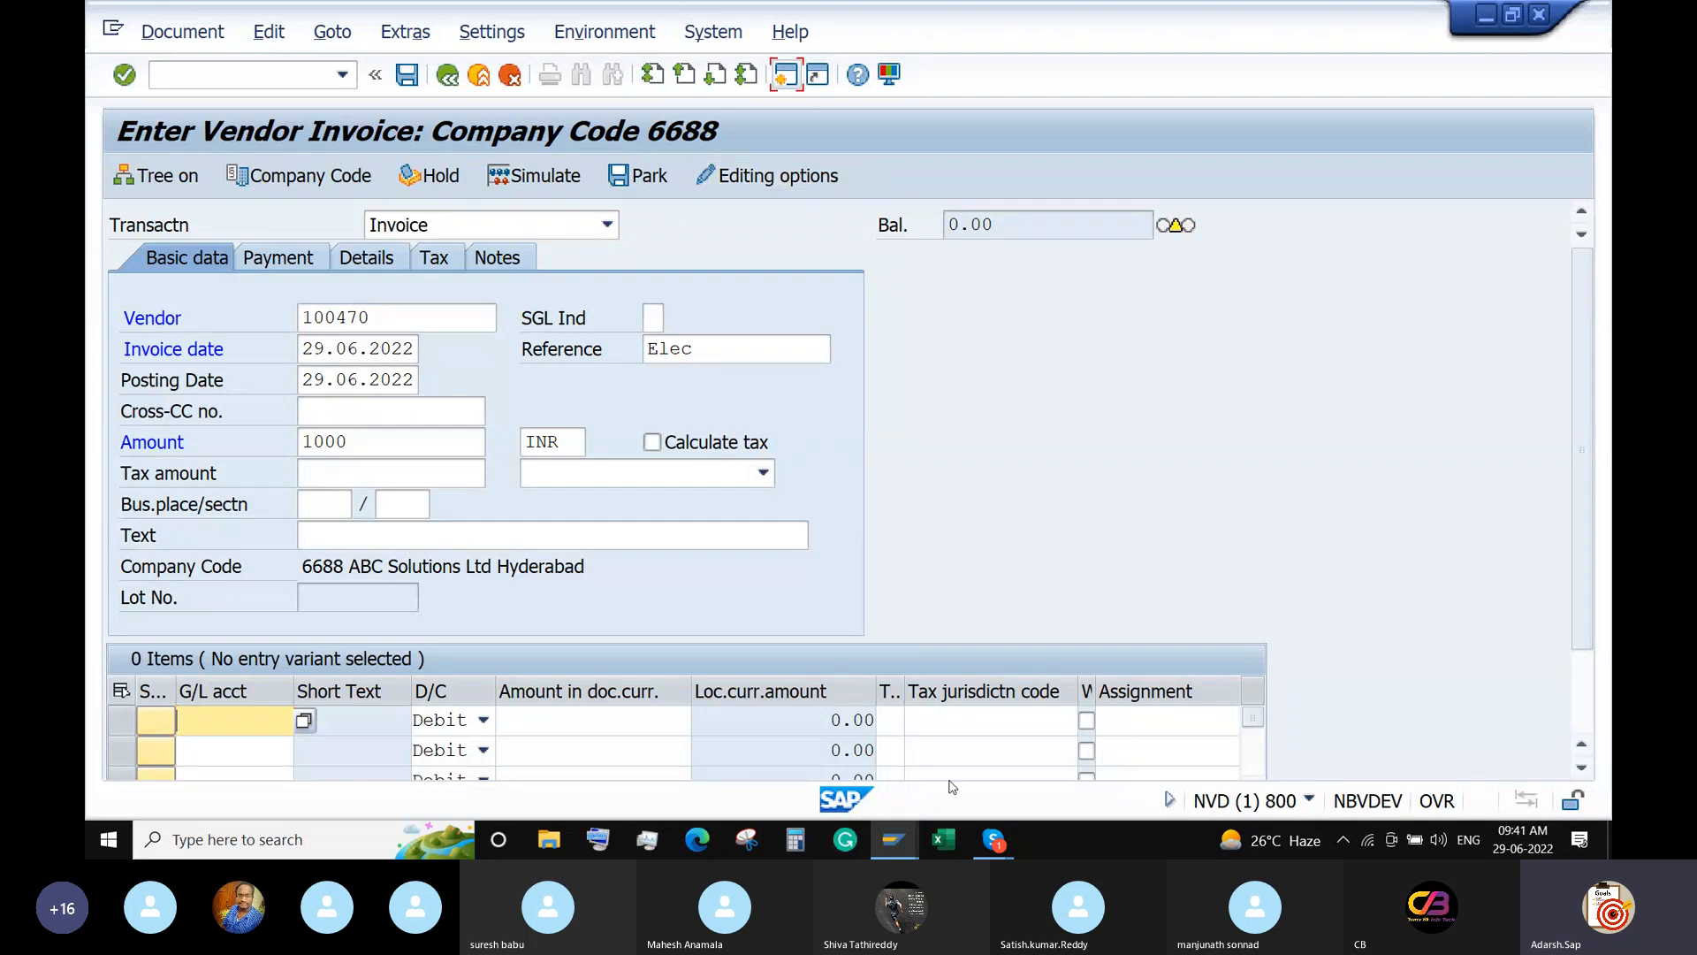
left_click(900, 844)
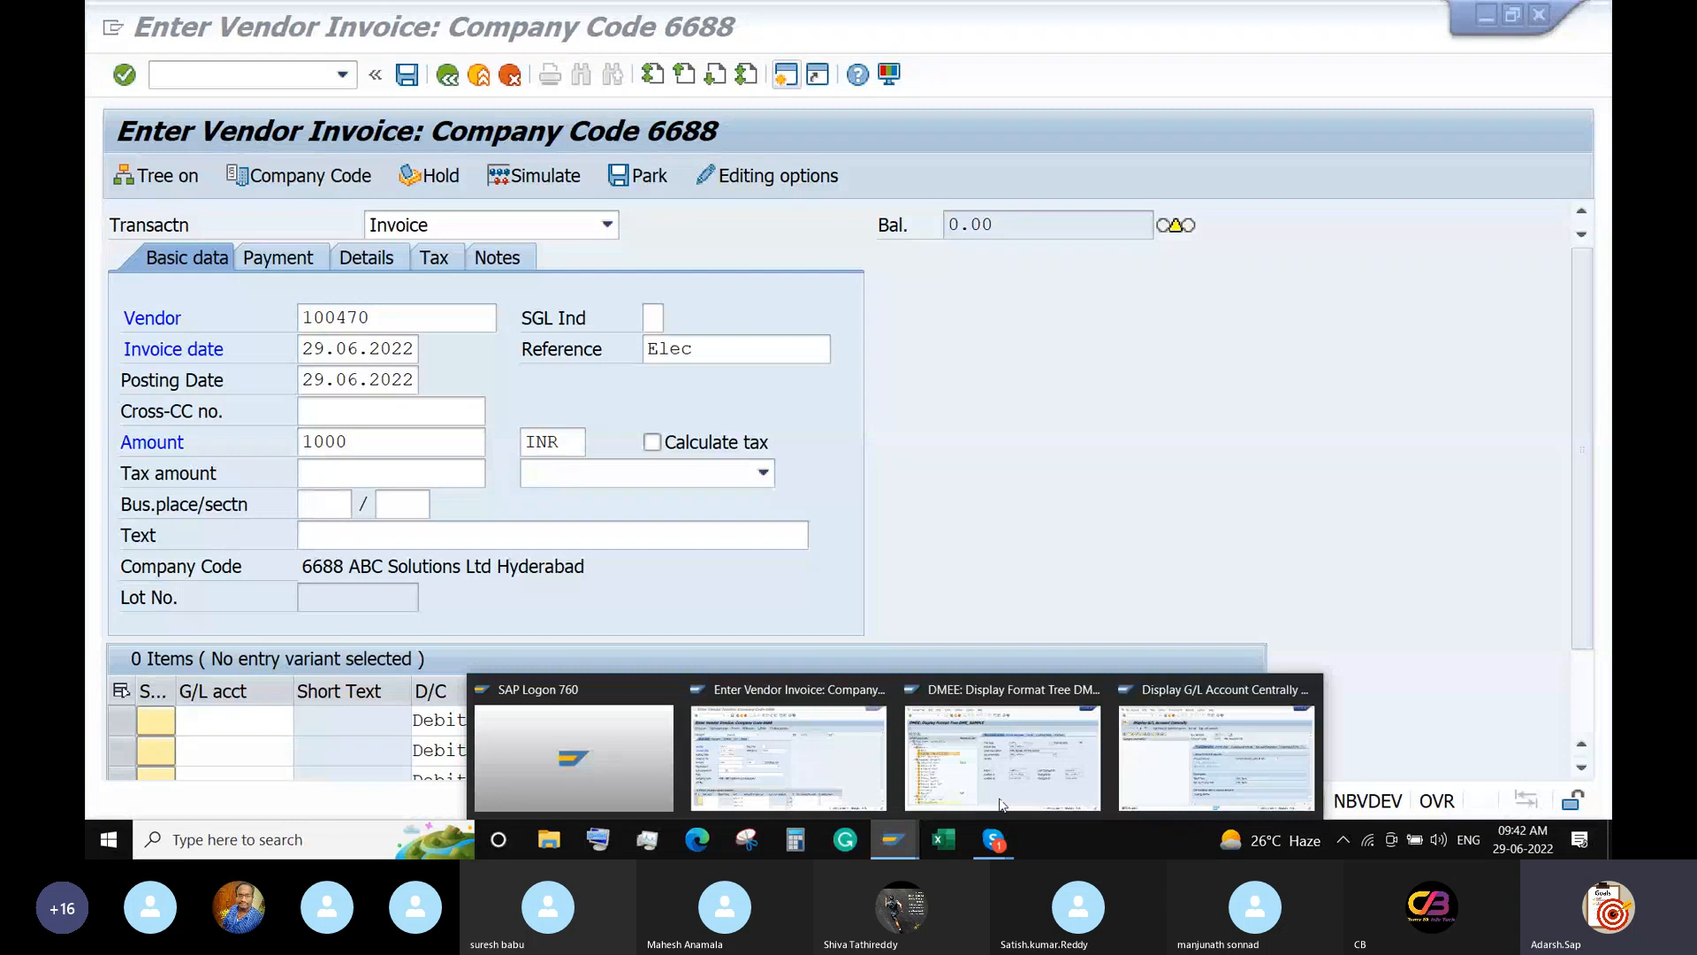
In the G/L account session, show company code ABCD's tree and select 400301 Rent A/C.
left_click(1248, 756)
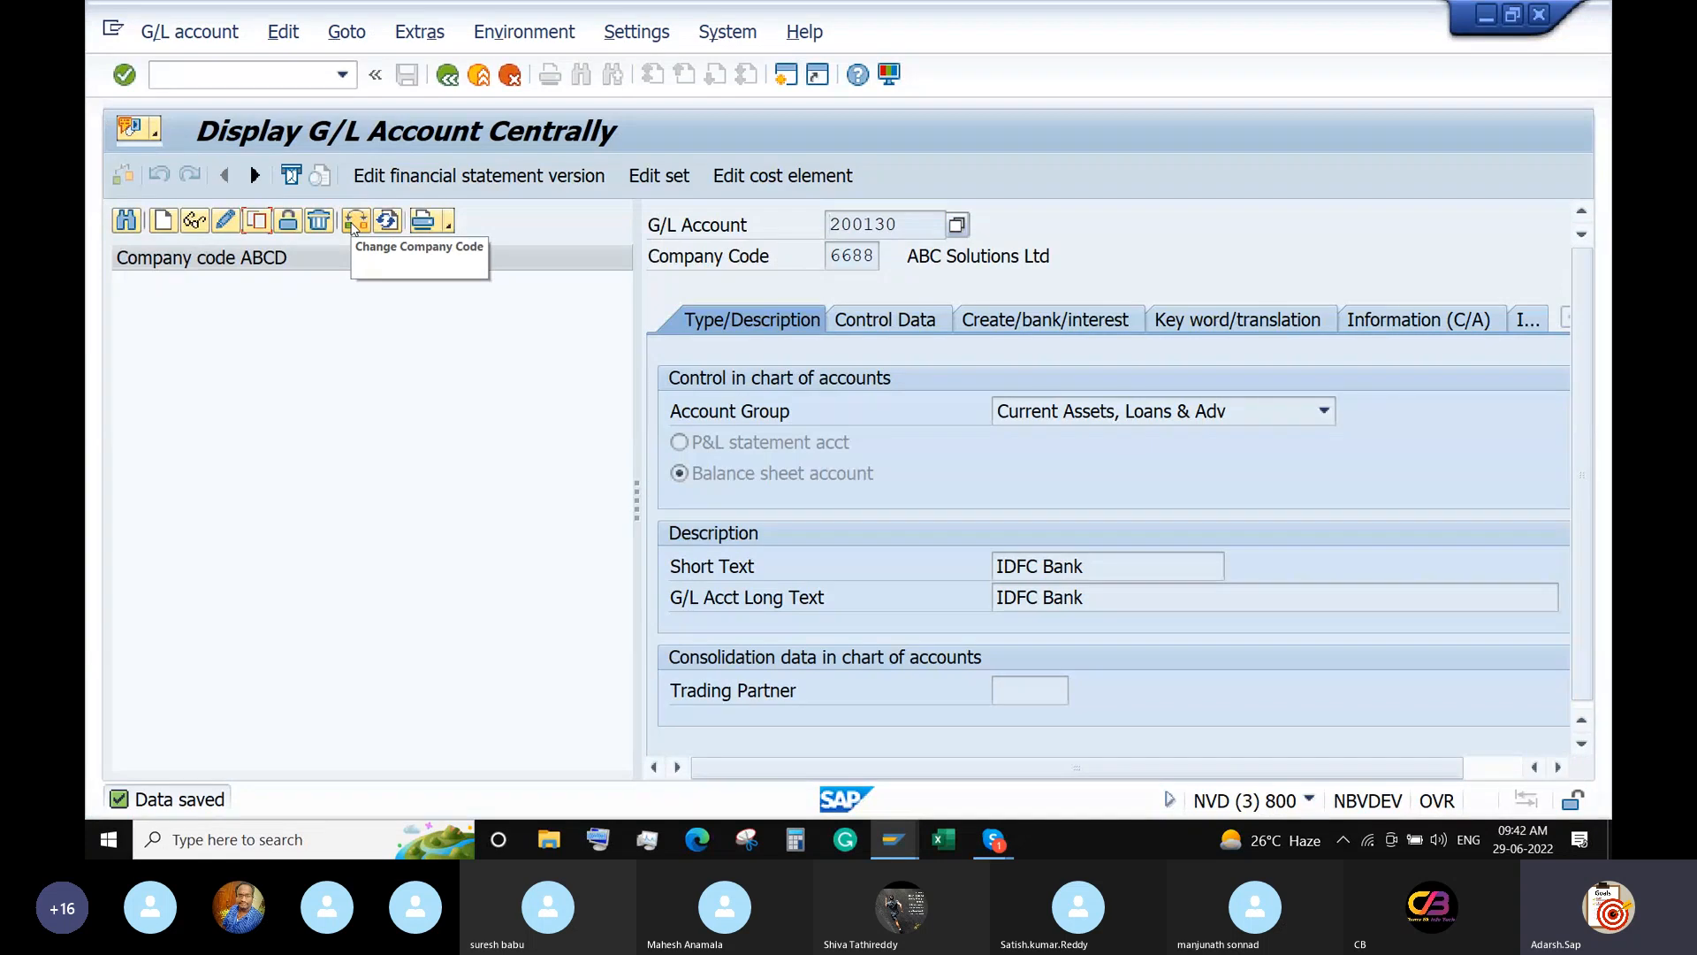
left_click(354, 220)
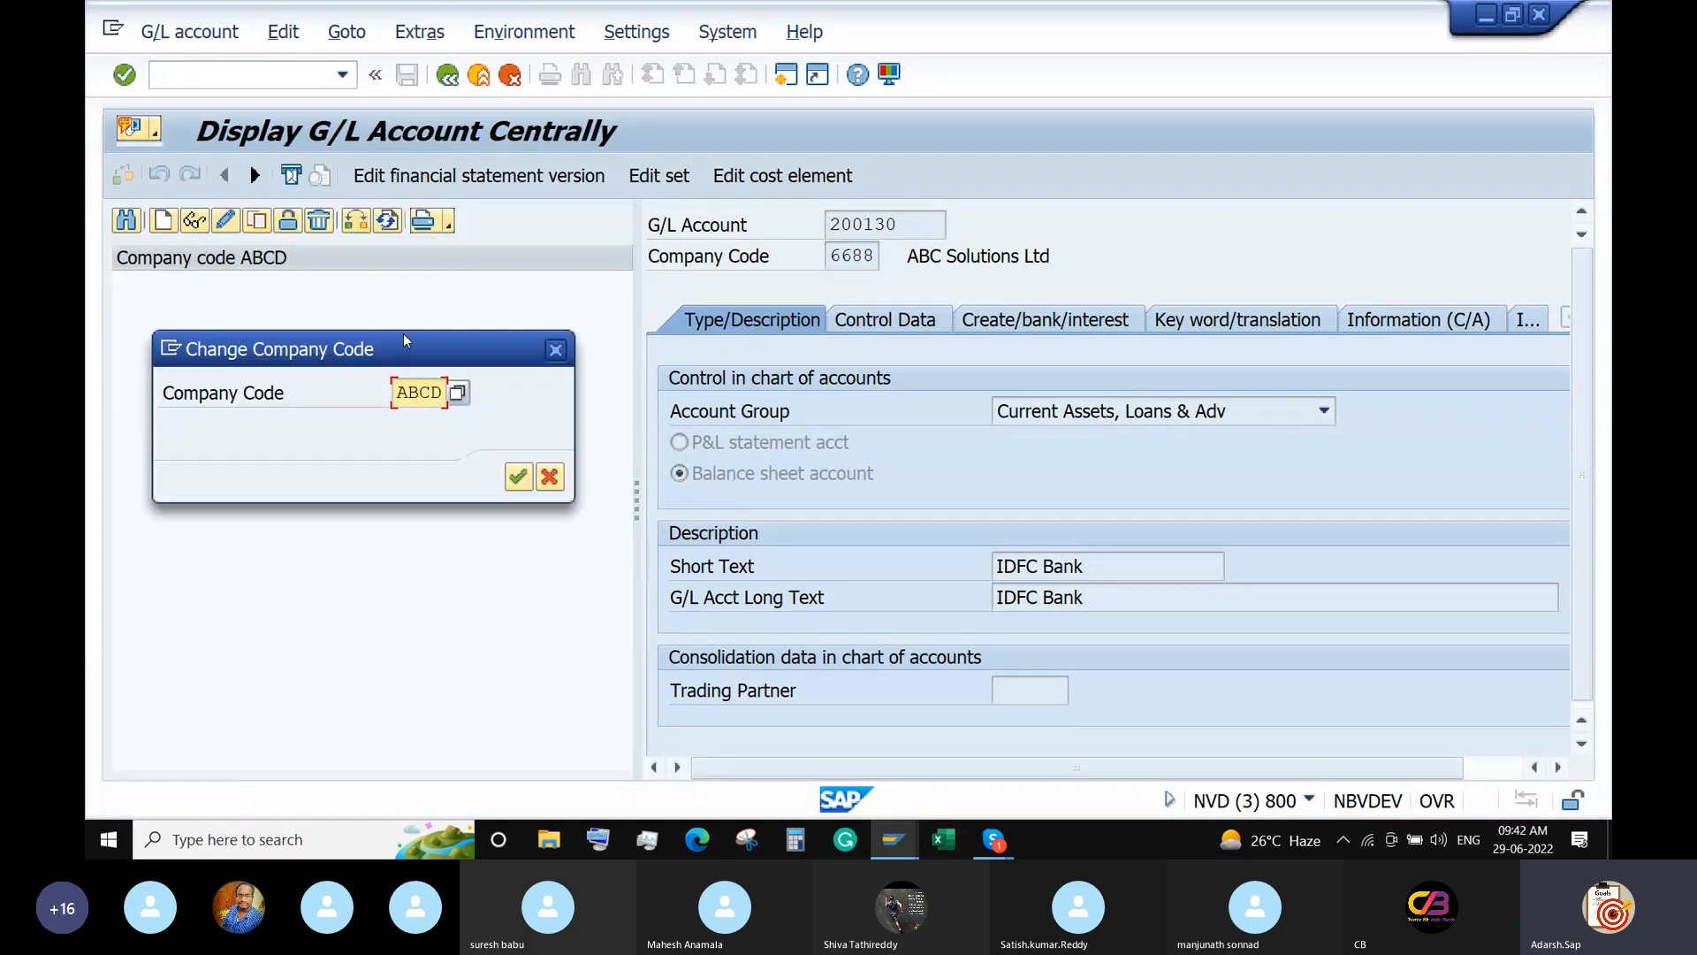
key("Return")
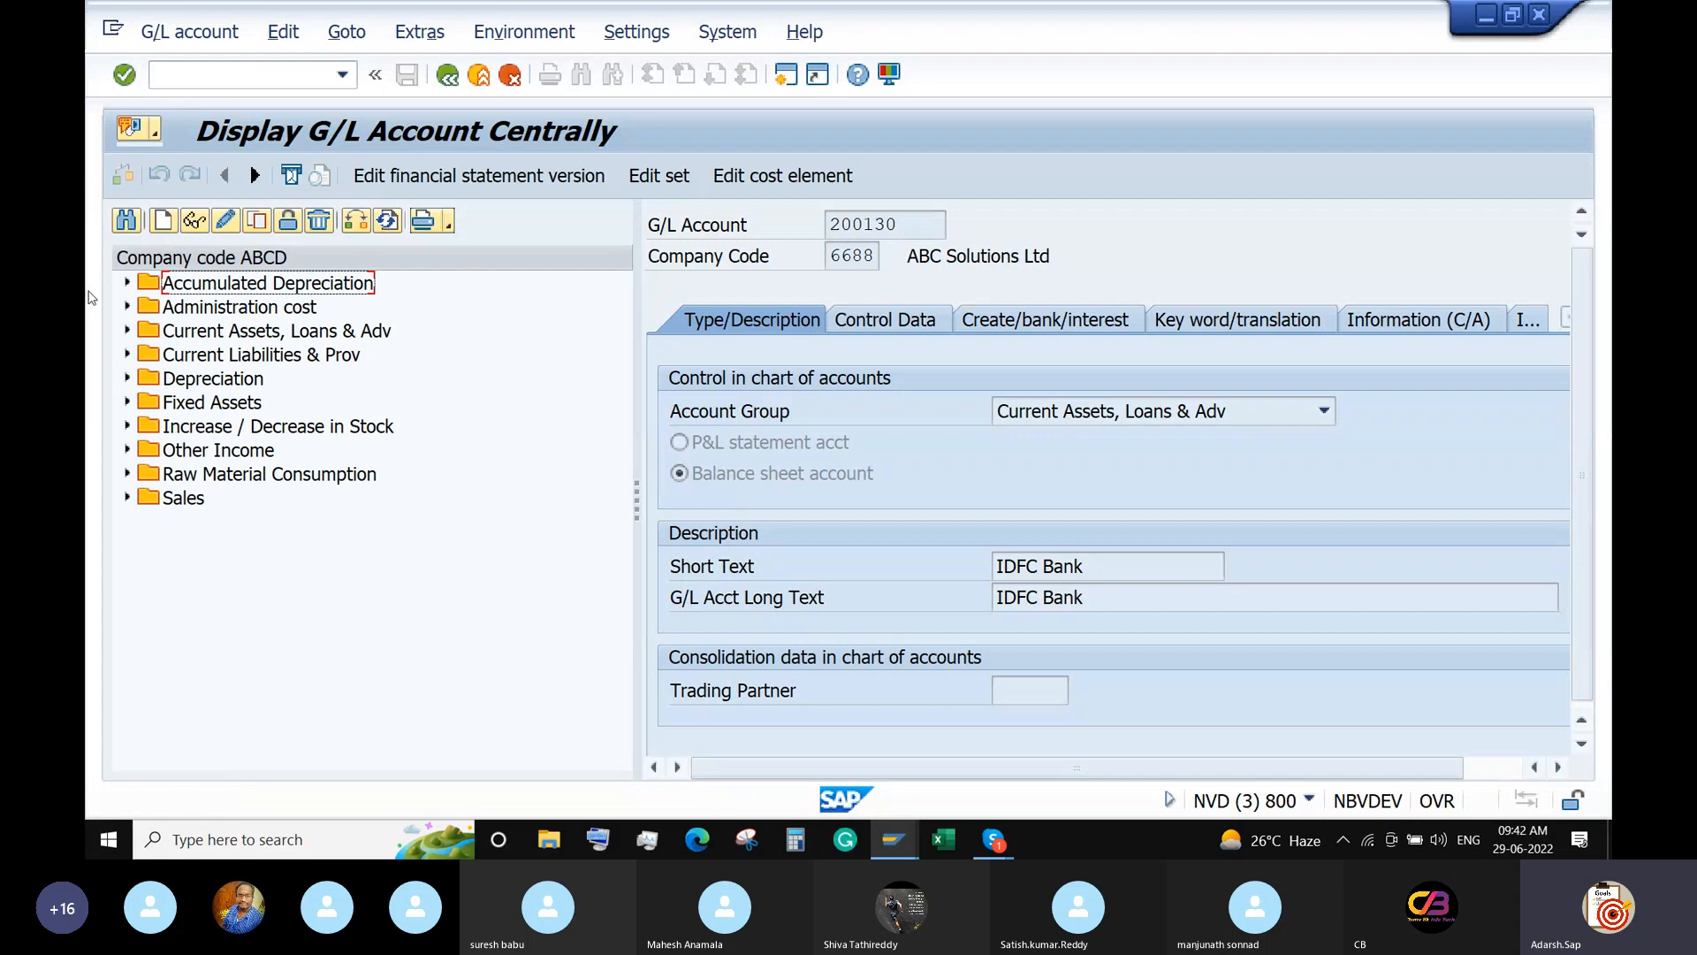
left_click(126, 306)
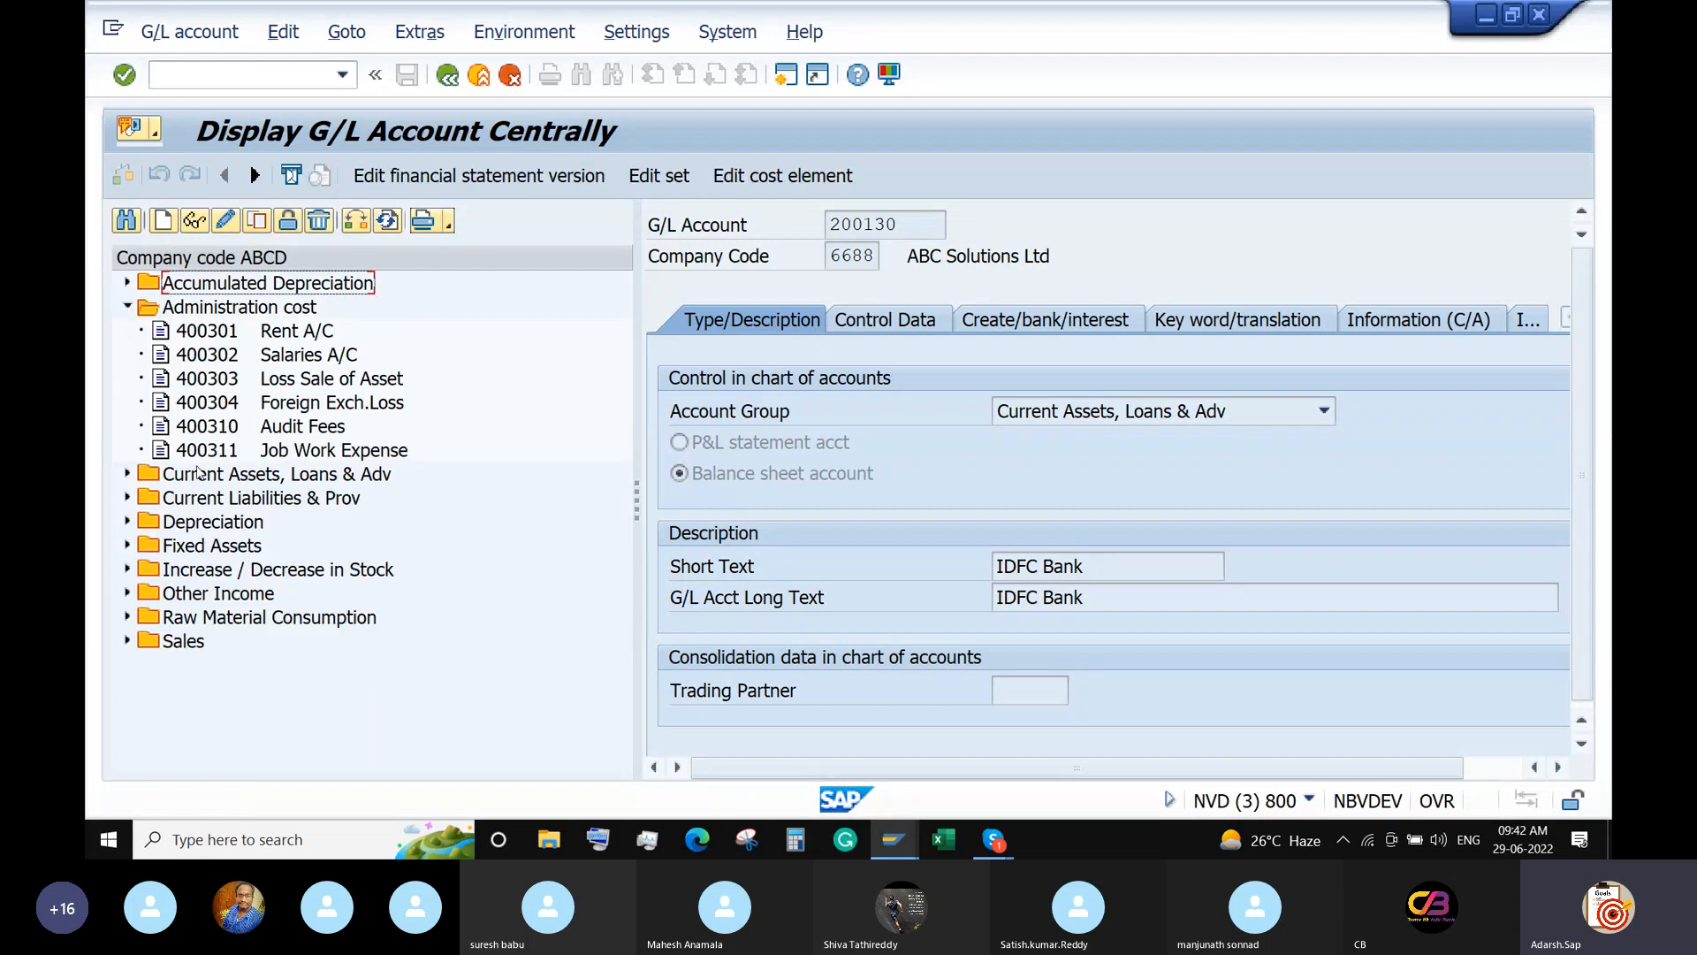
left_click(213, 329)
Copy 400301 to new account 400411 in company code 6688.
left_click(257, 221)
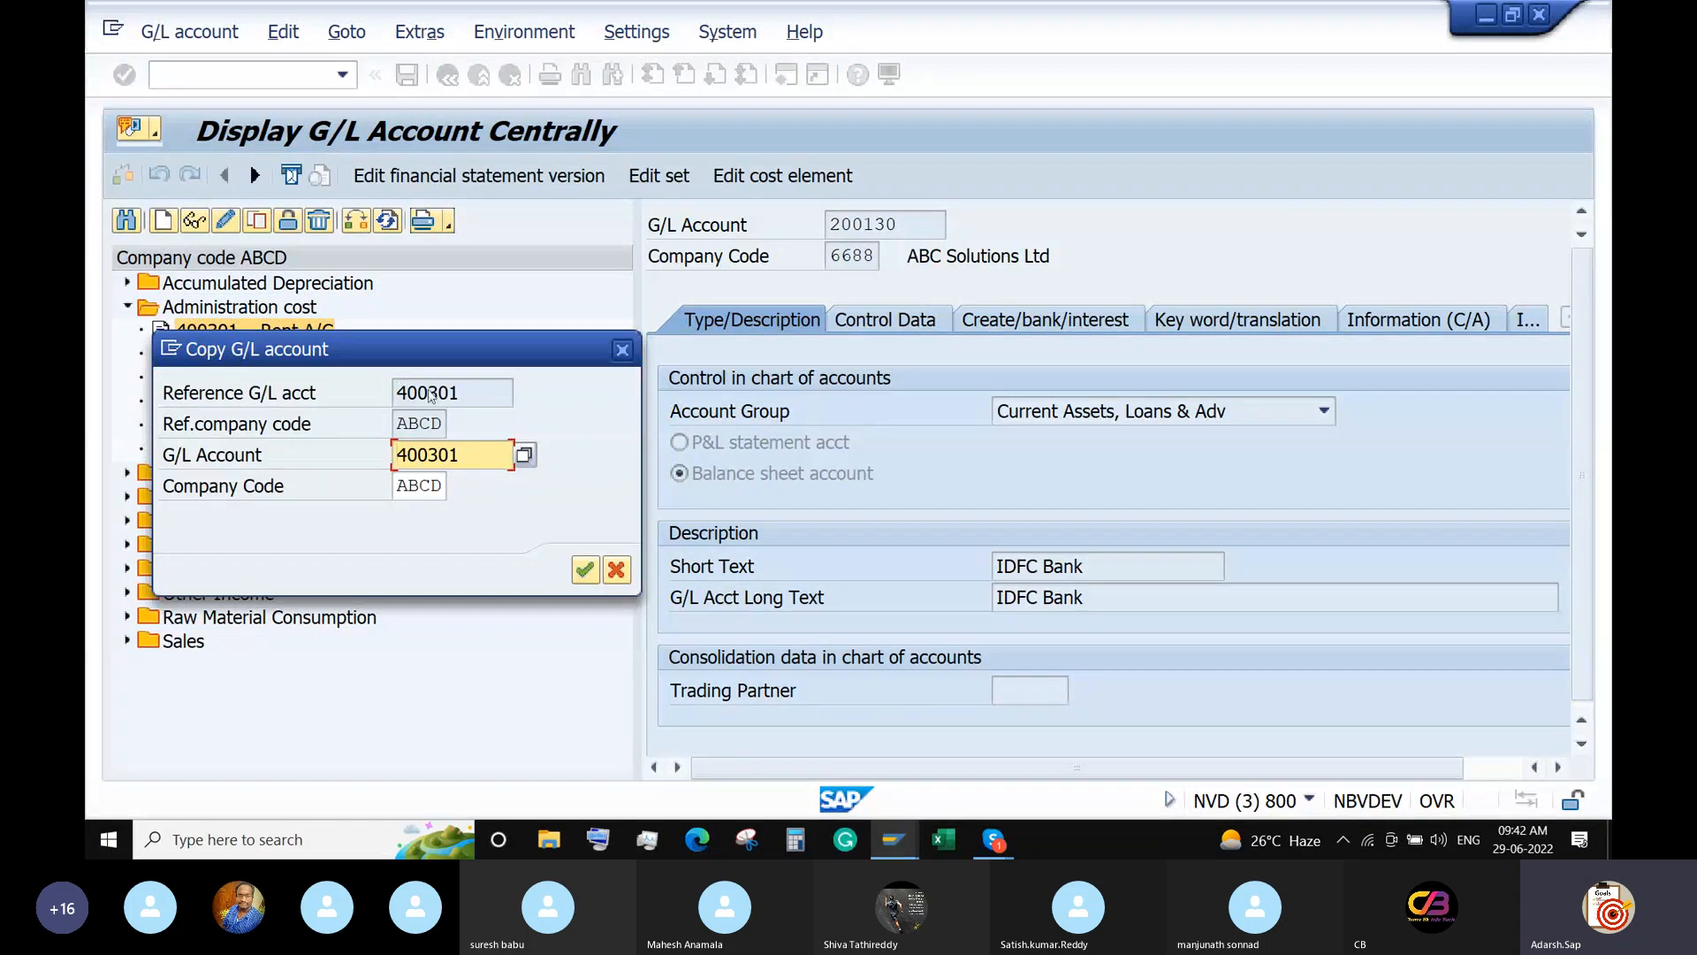
left_click_drag(418, 354, 493, 119)
key("BackSpace")
key("BackSpace")
key("BackSpace")
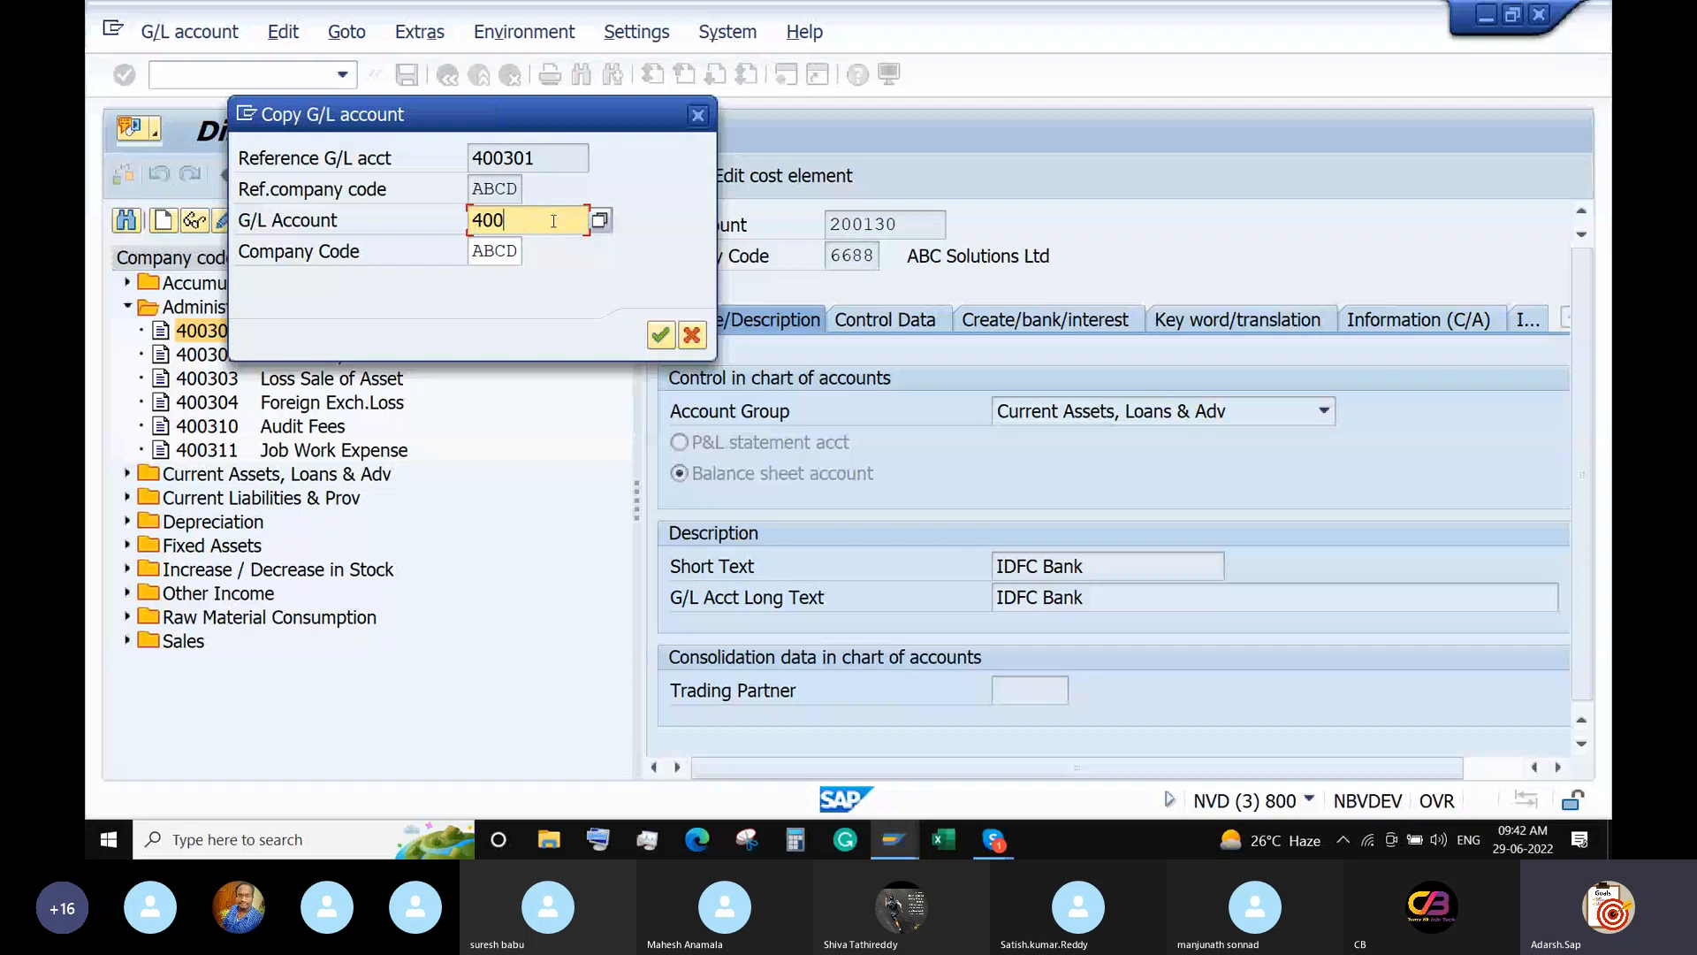
type("411")
key("Tab")
type("111")
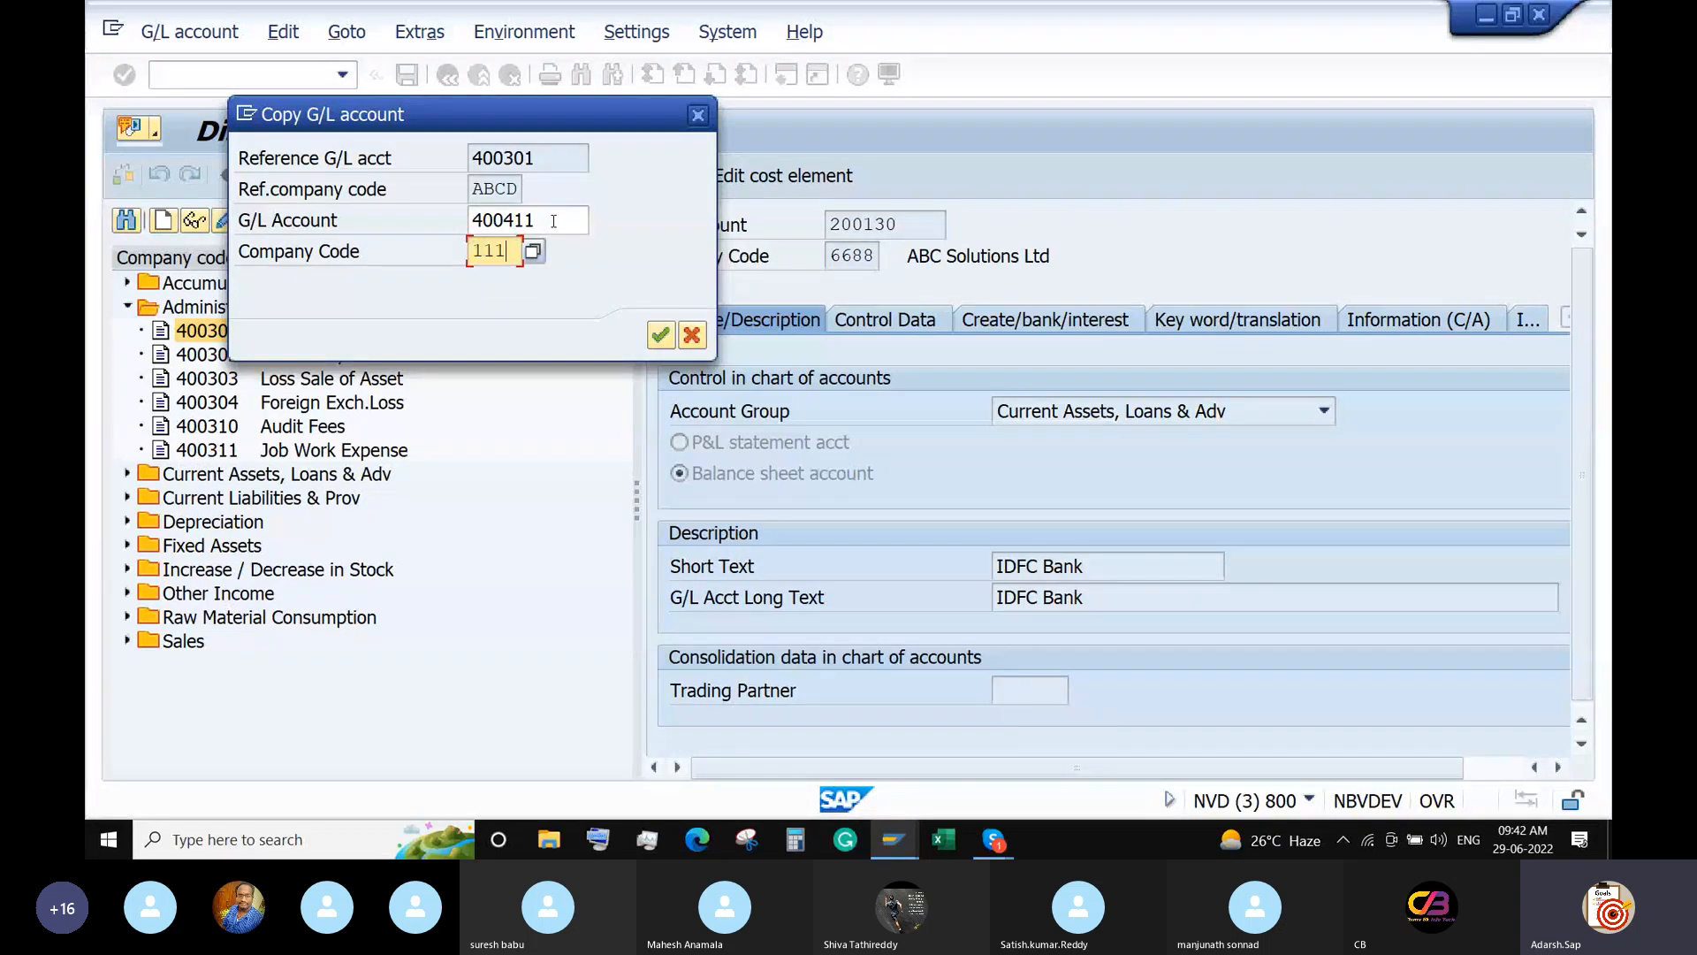
key("BackSpace")
key("BackSpace")
key("BackSpace")
type("6688")
key("Return")
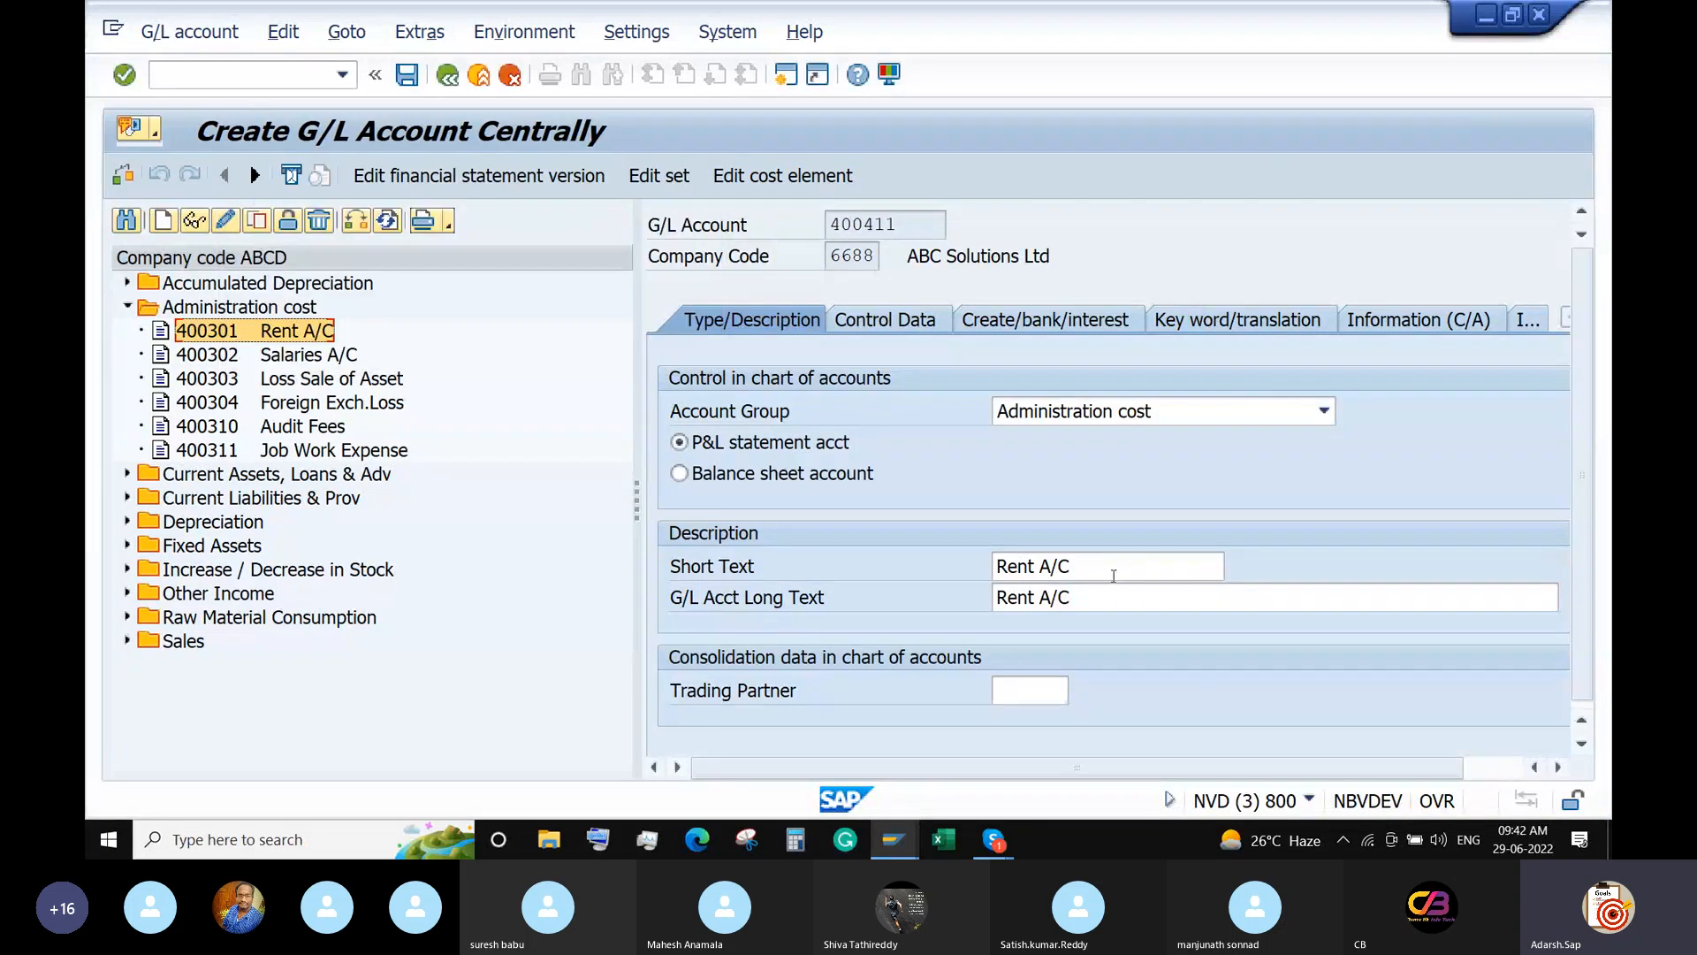
Change account 400411's short and long text to 'Electricity A/C' and attempt to save.
left_click_drag(1114, 575, 983, 596)
key("BackSpace")
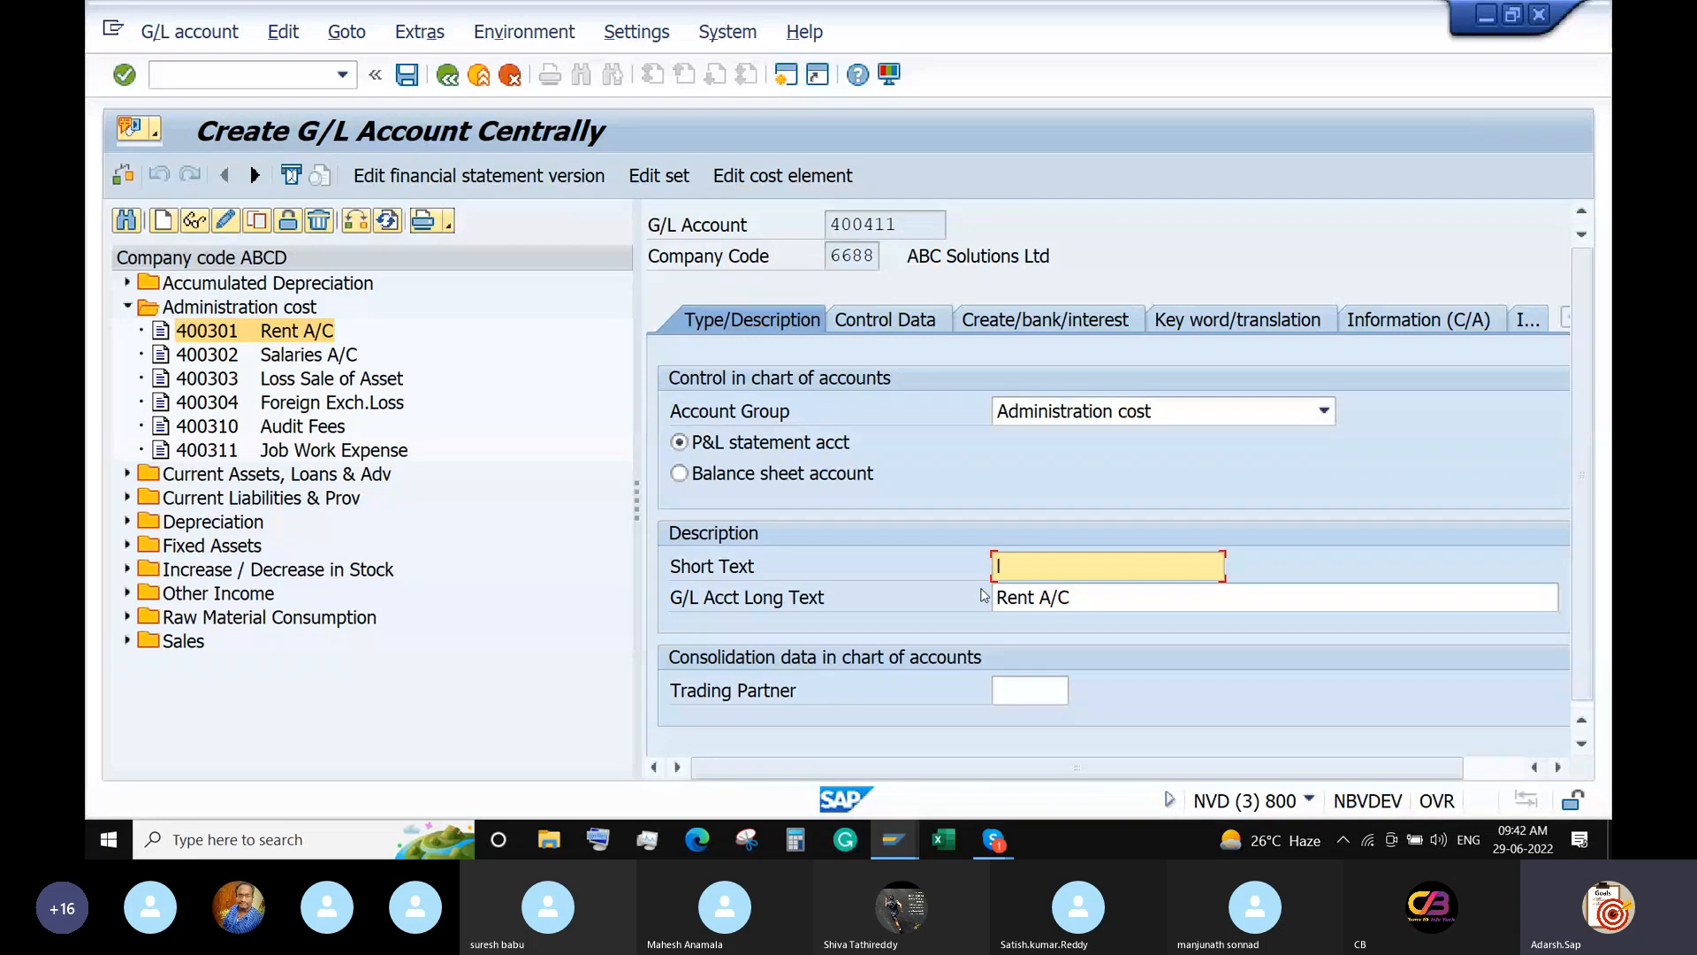
type("Electricity A/C")
key("shift+Home")
left_click(1110, 601)
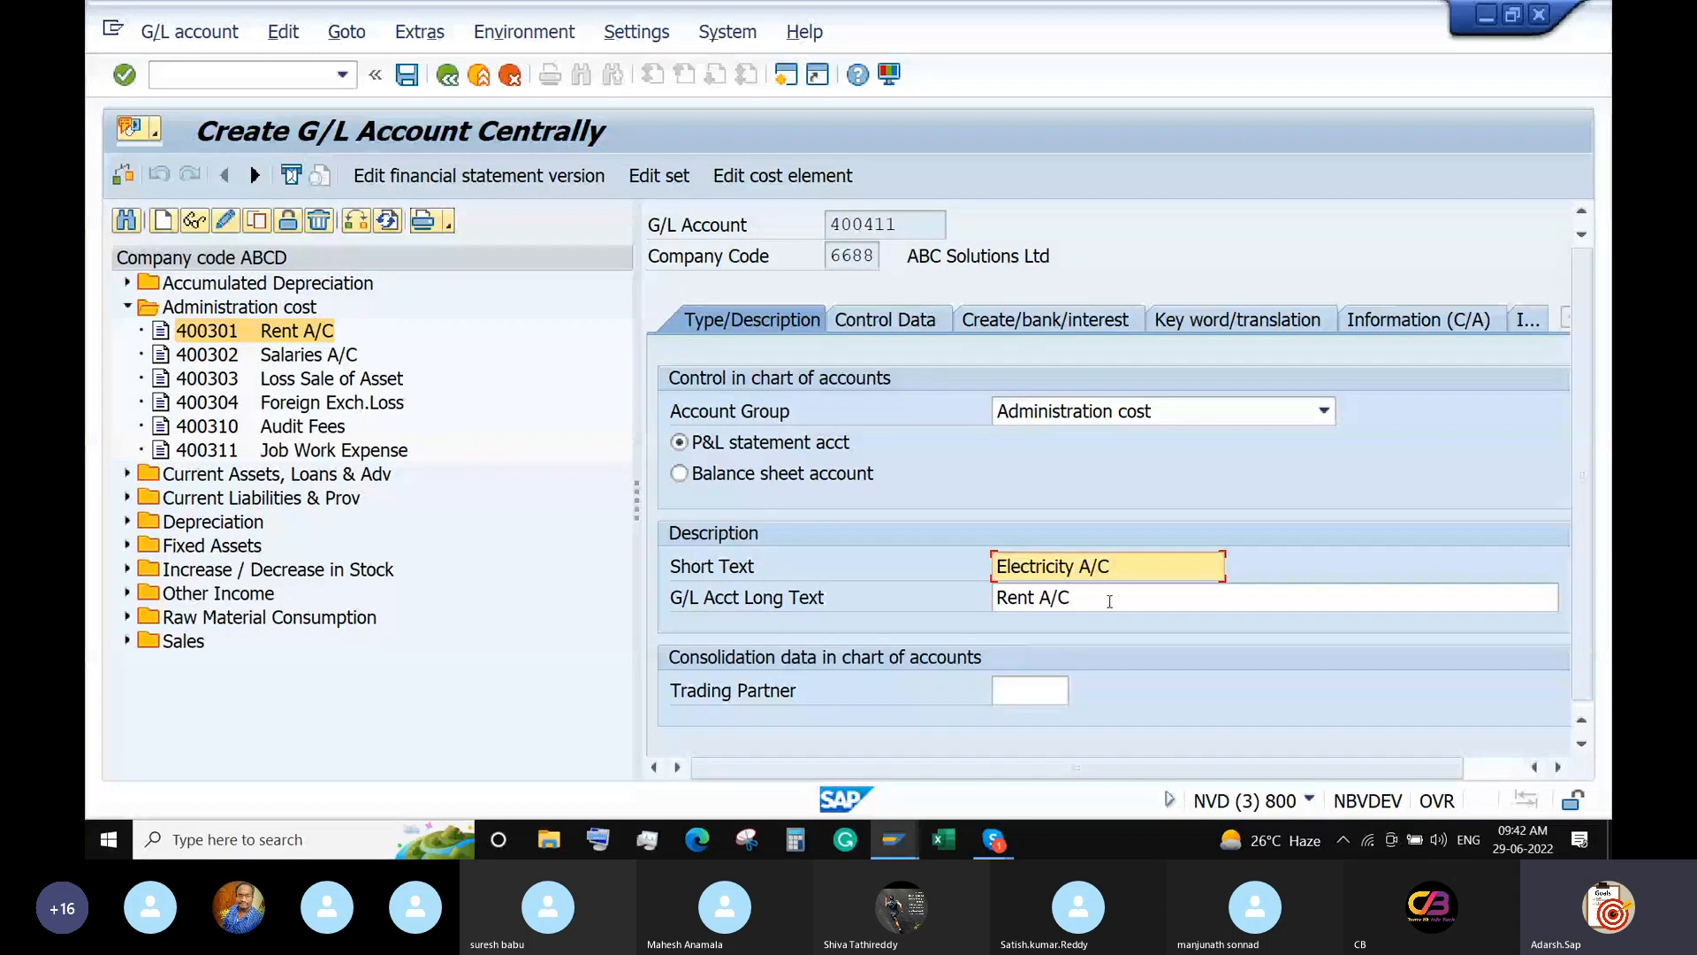
key("shift+Home")
key("ctrl+v")
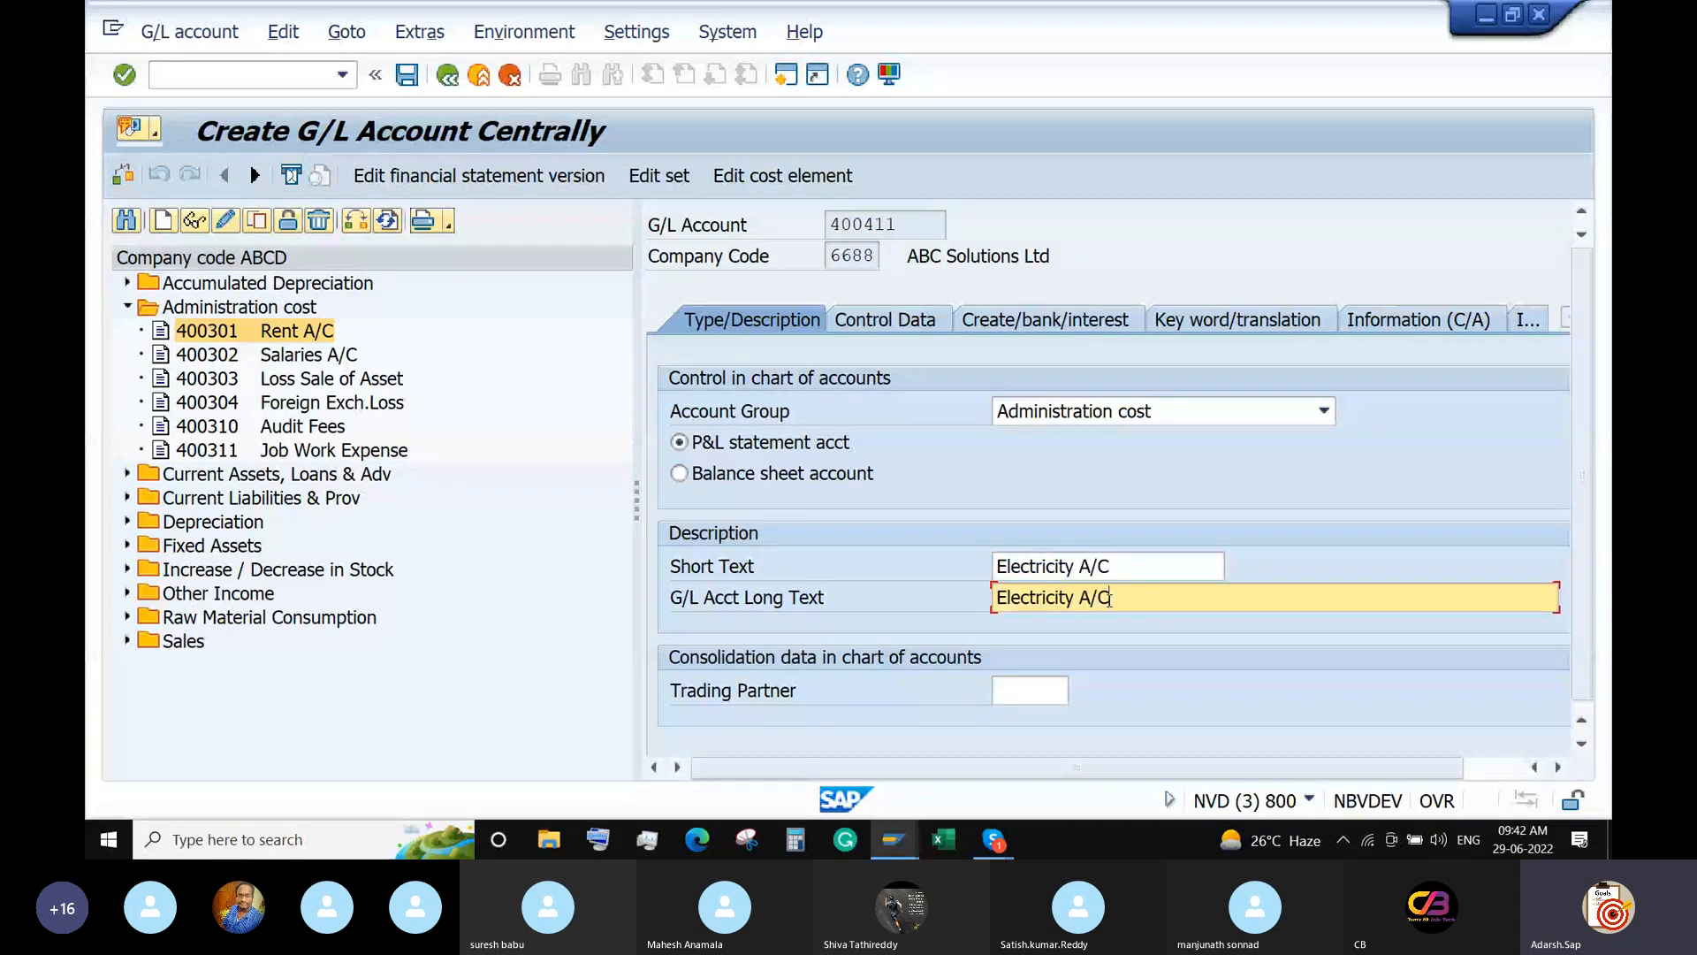
key("Return")
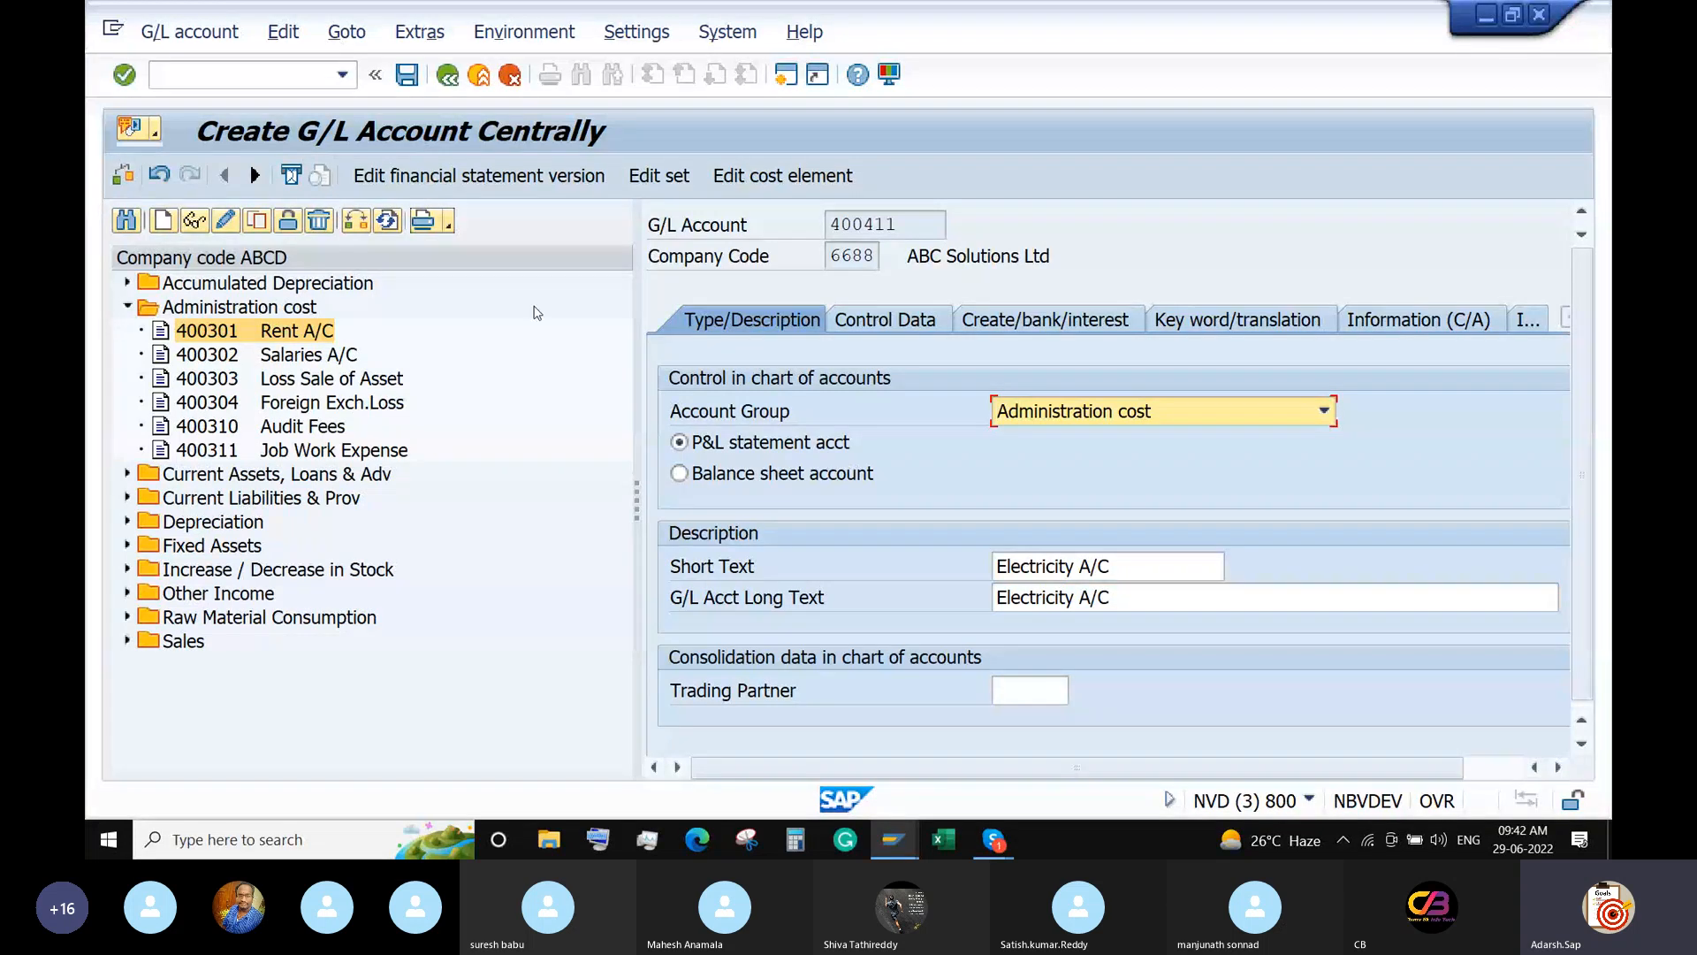
left_click(407, 76)
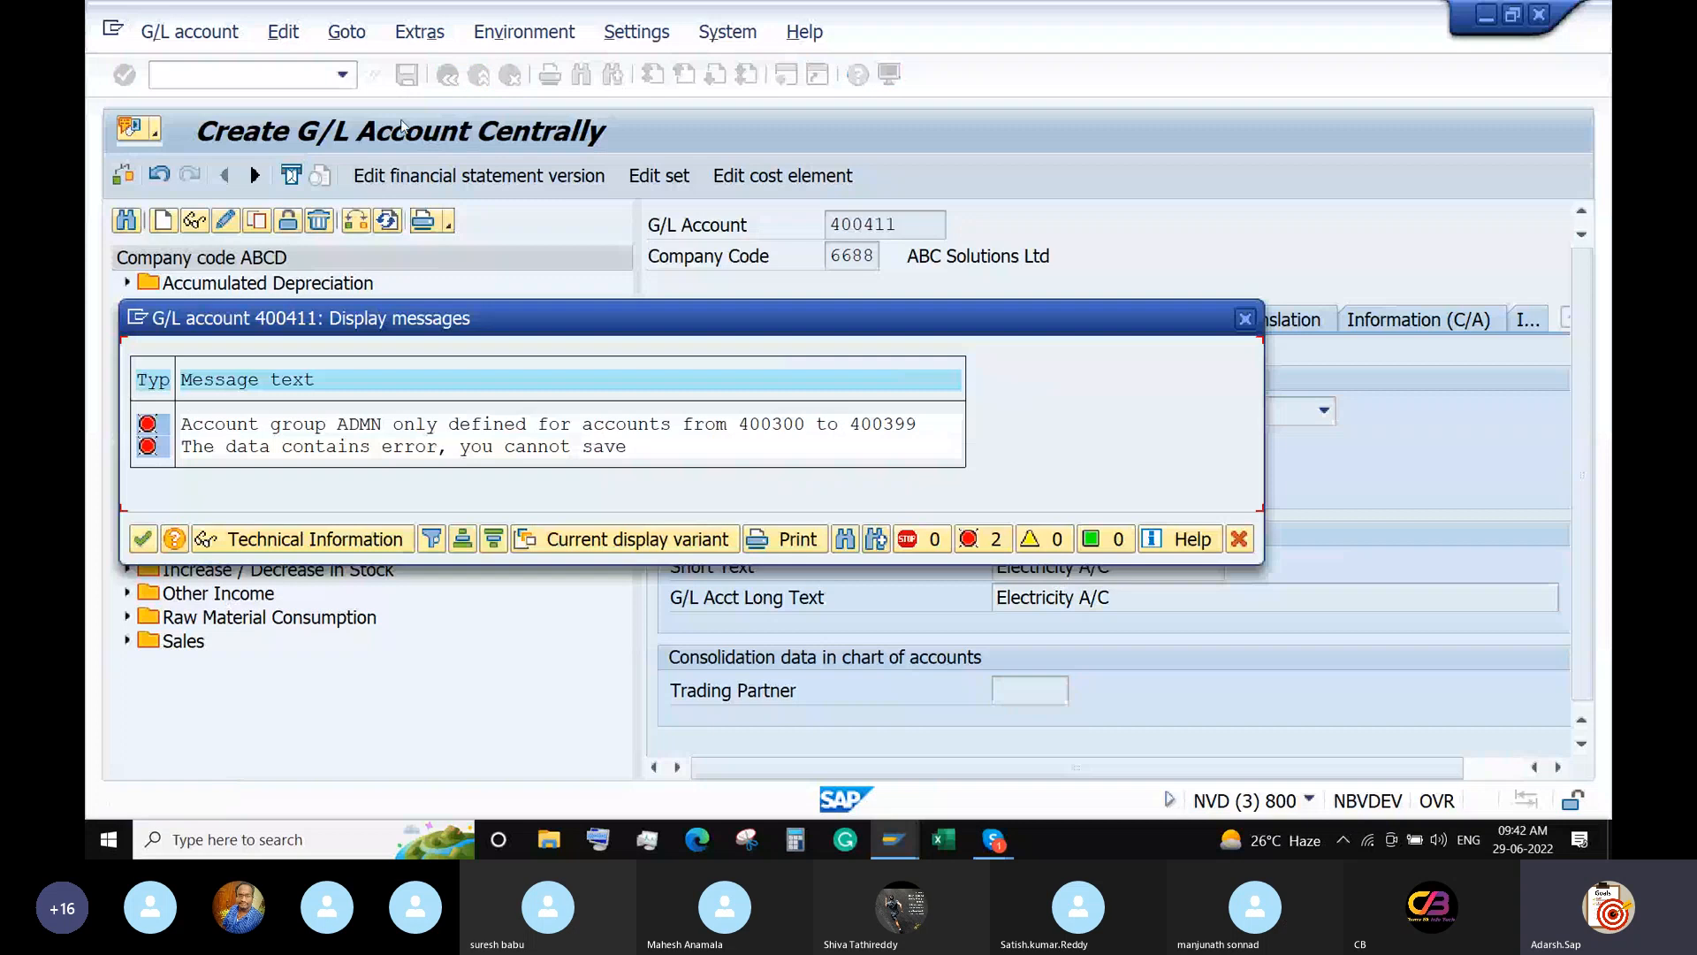
left_click(1245, 319)
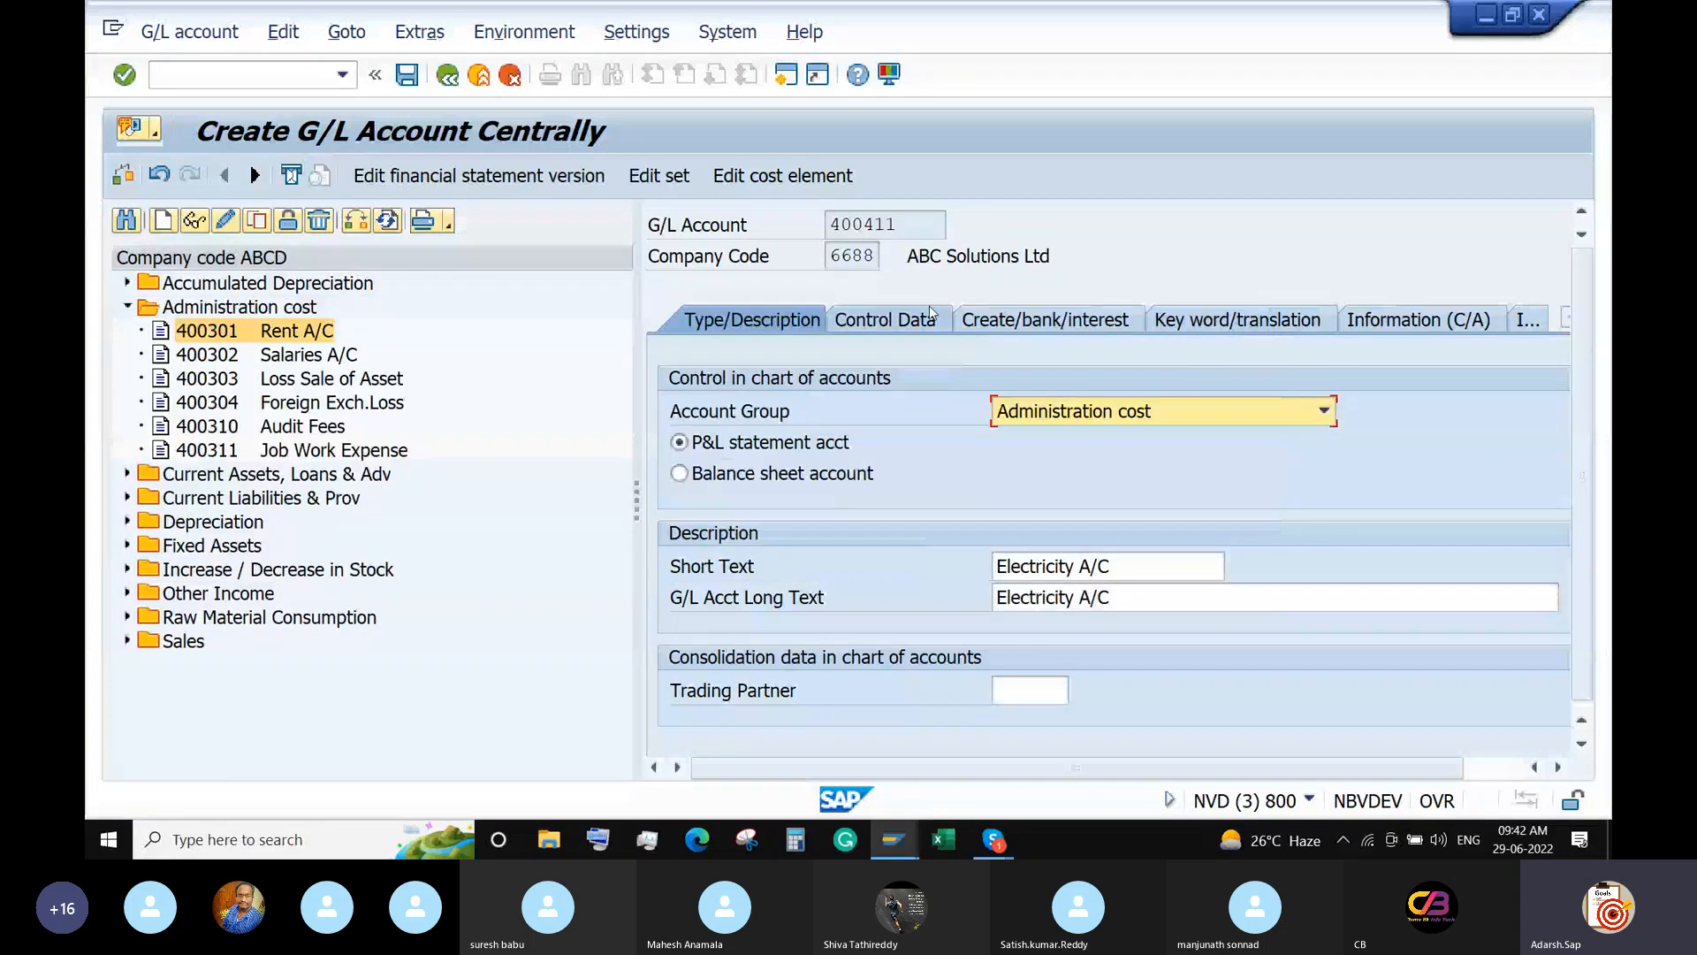
left_click(1125, 426)
left_click(1109, 440)
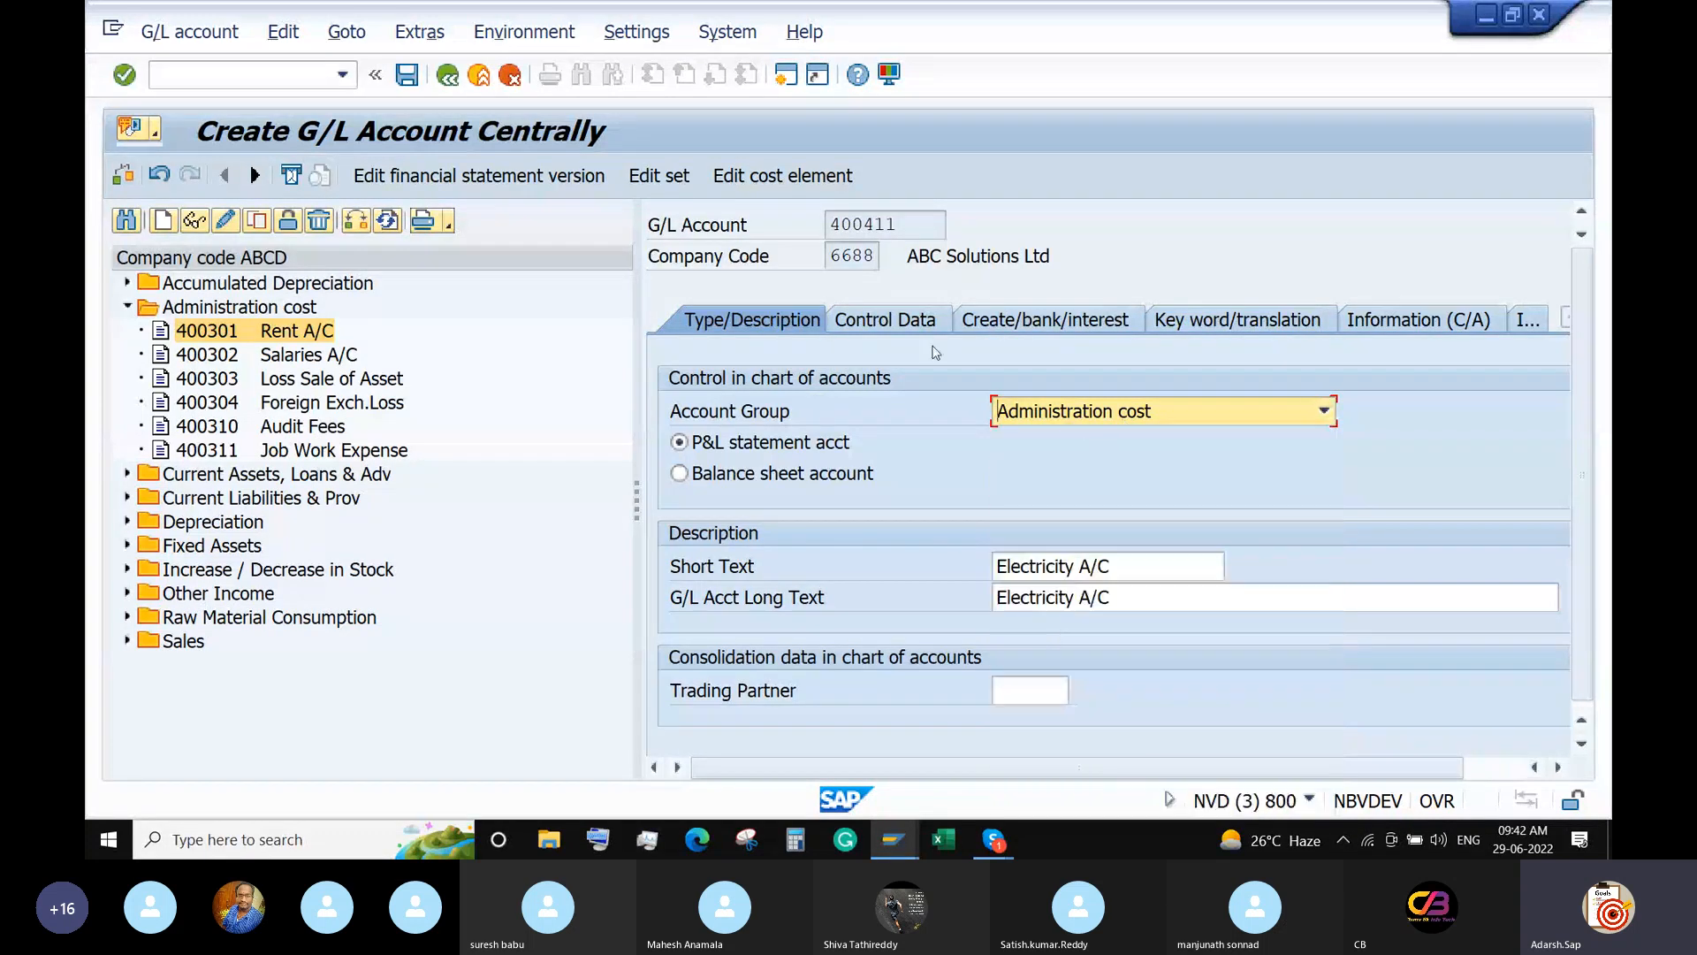
left_click(902, 323)
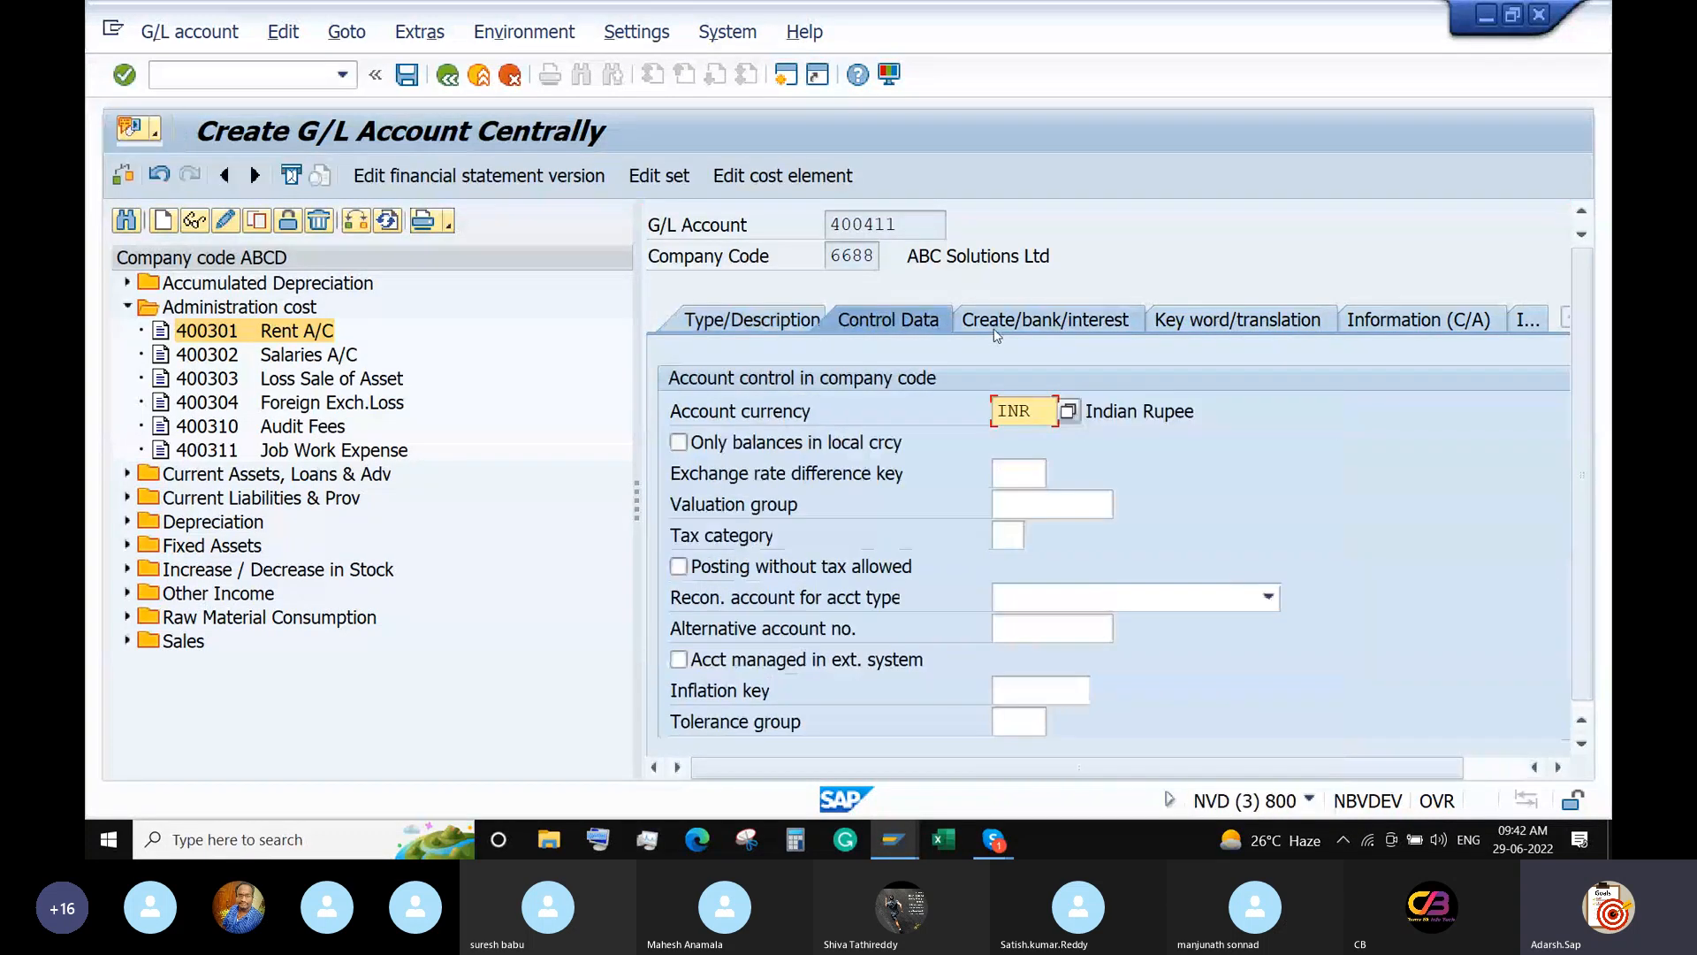
left_click(1046, 326)
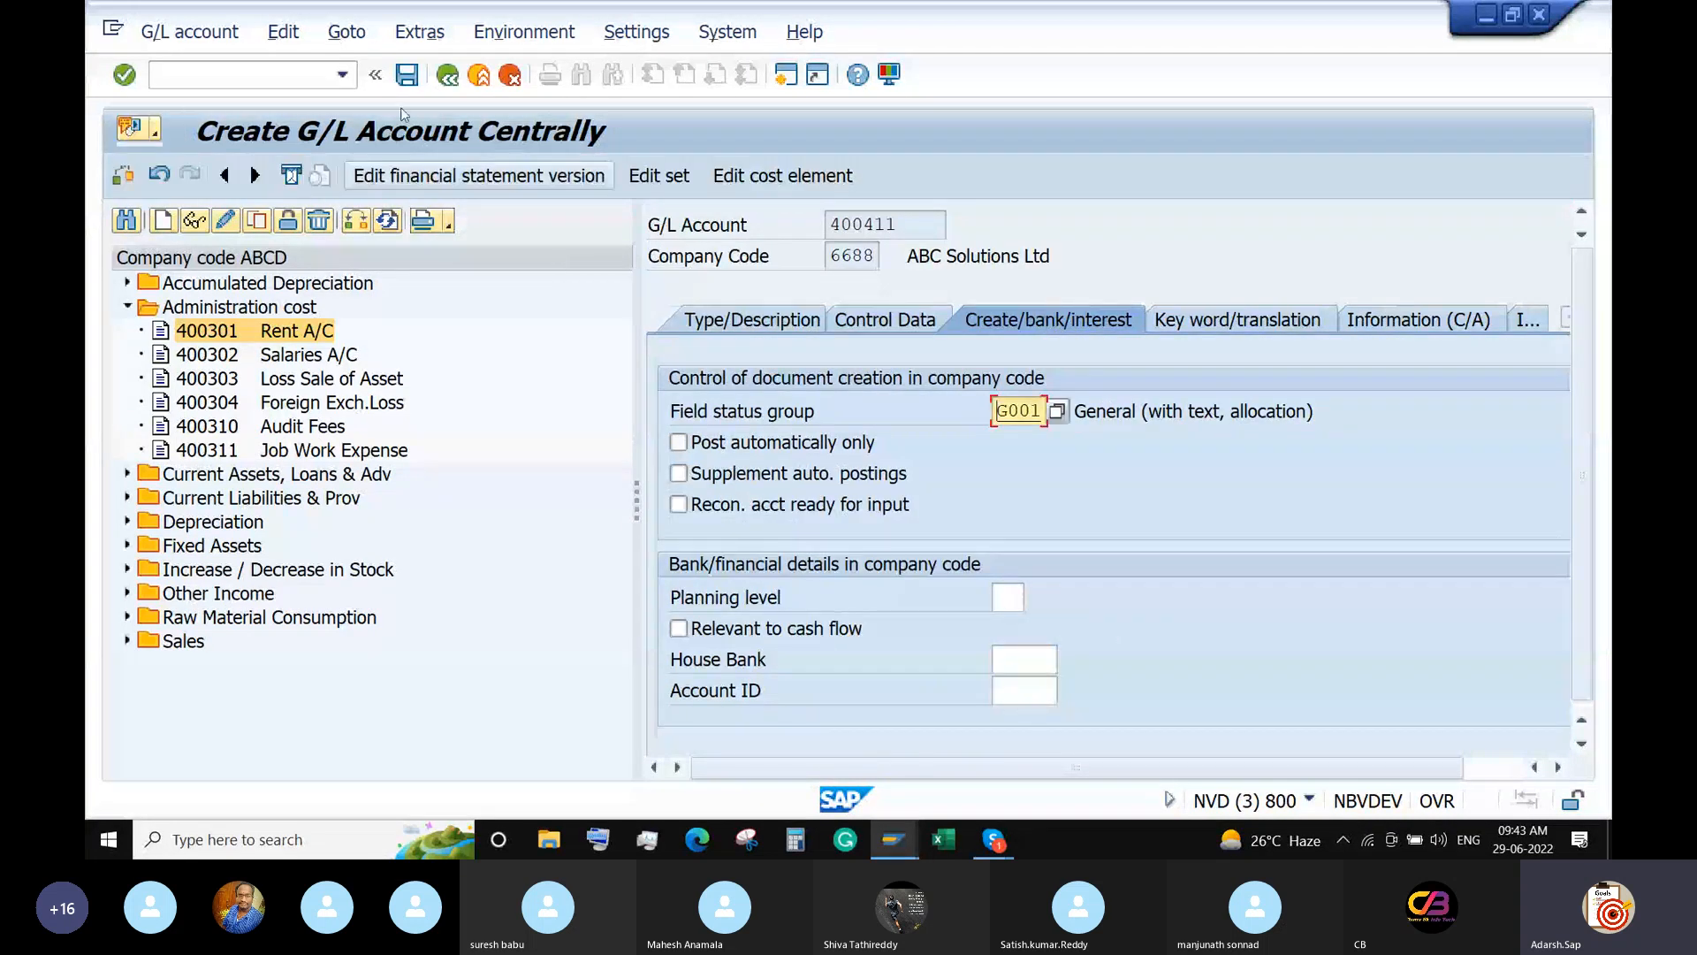
left_click(408, 76)
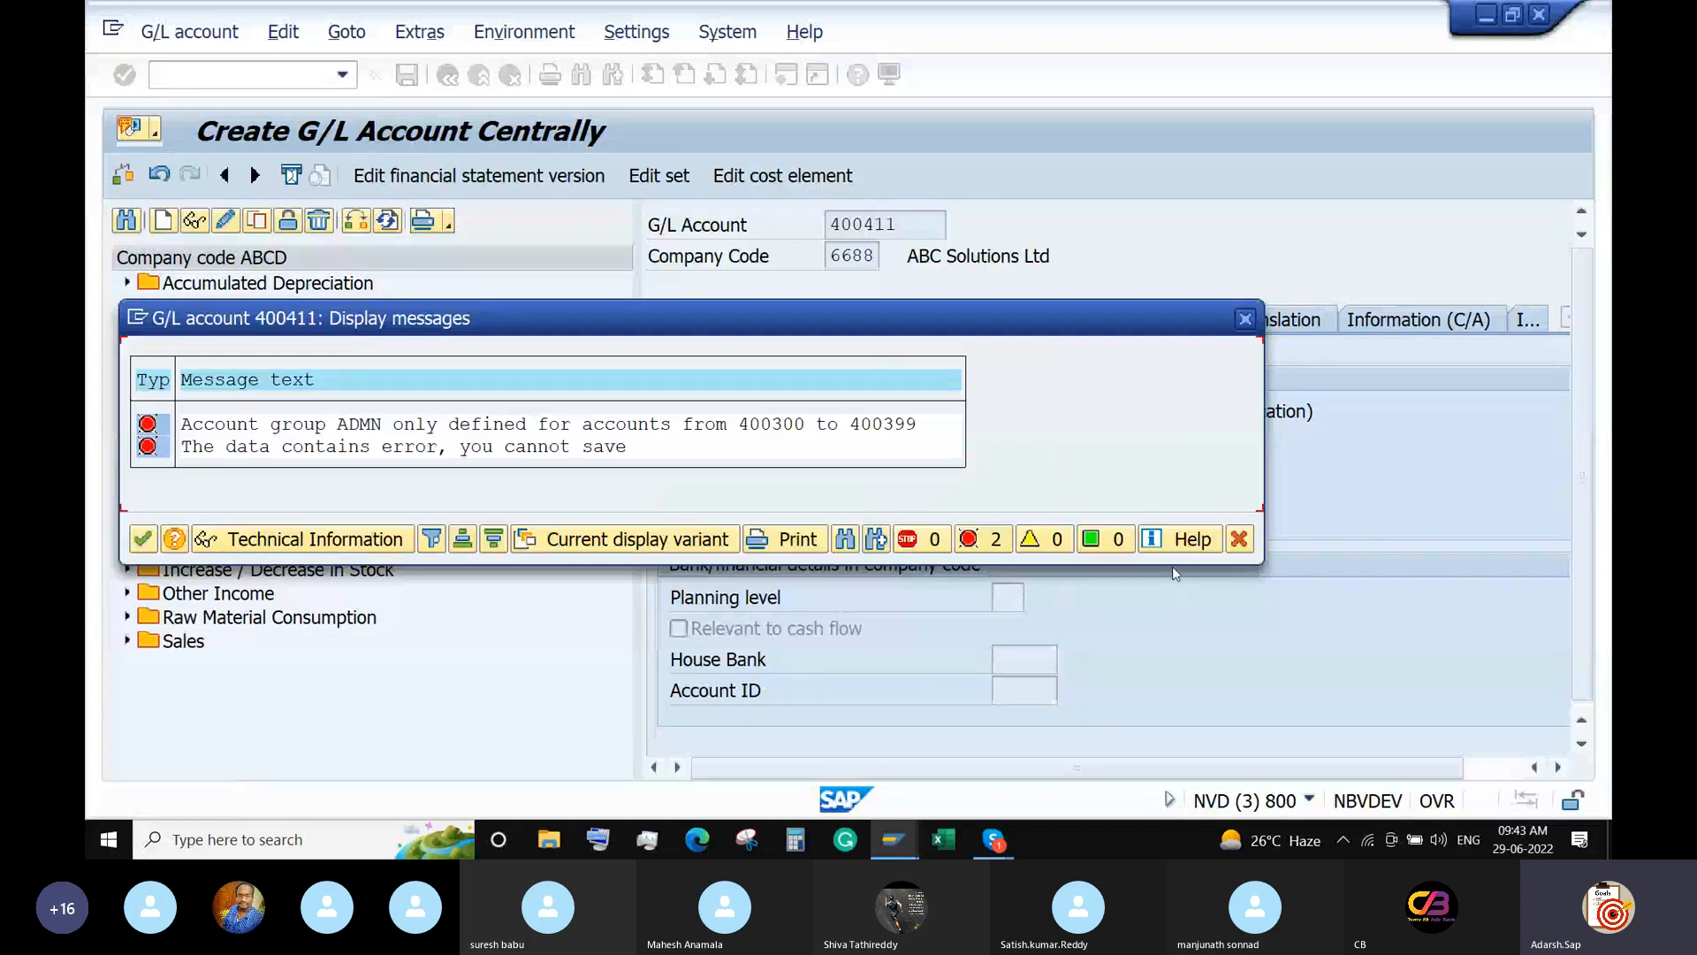
left_click(1239, 544)
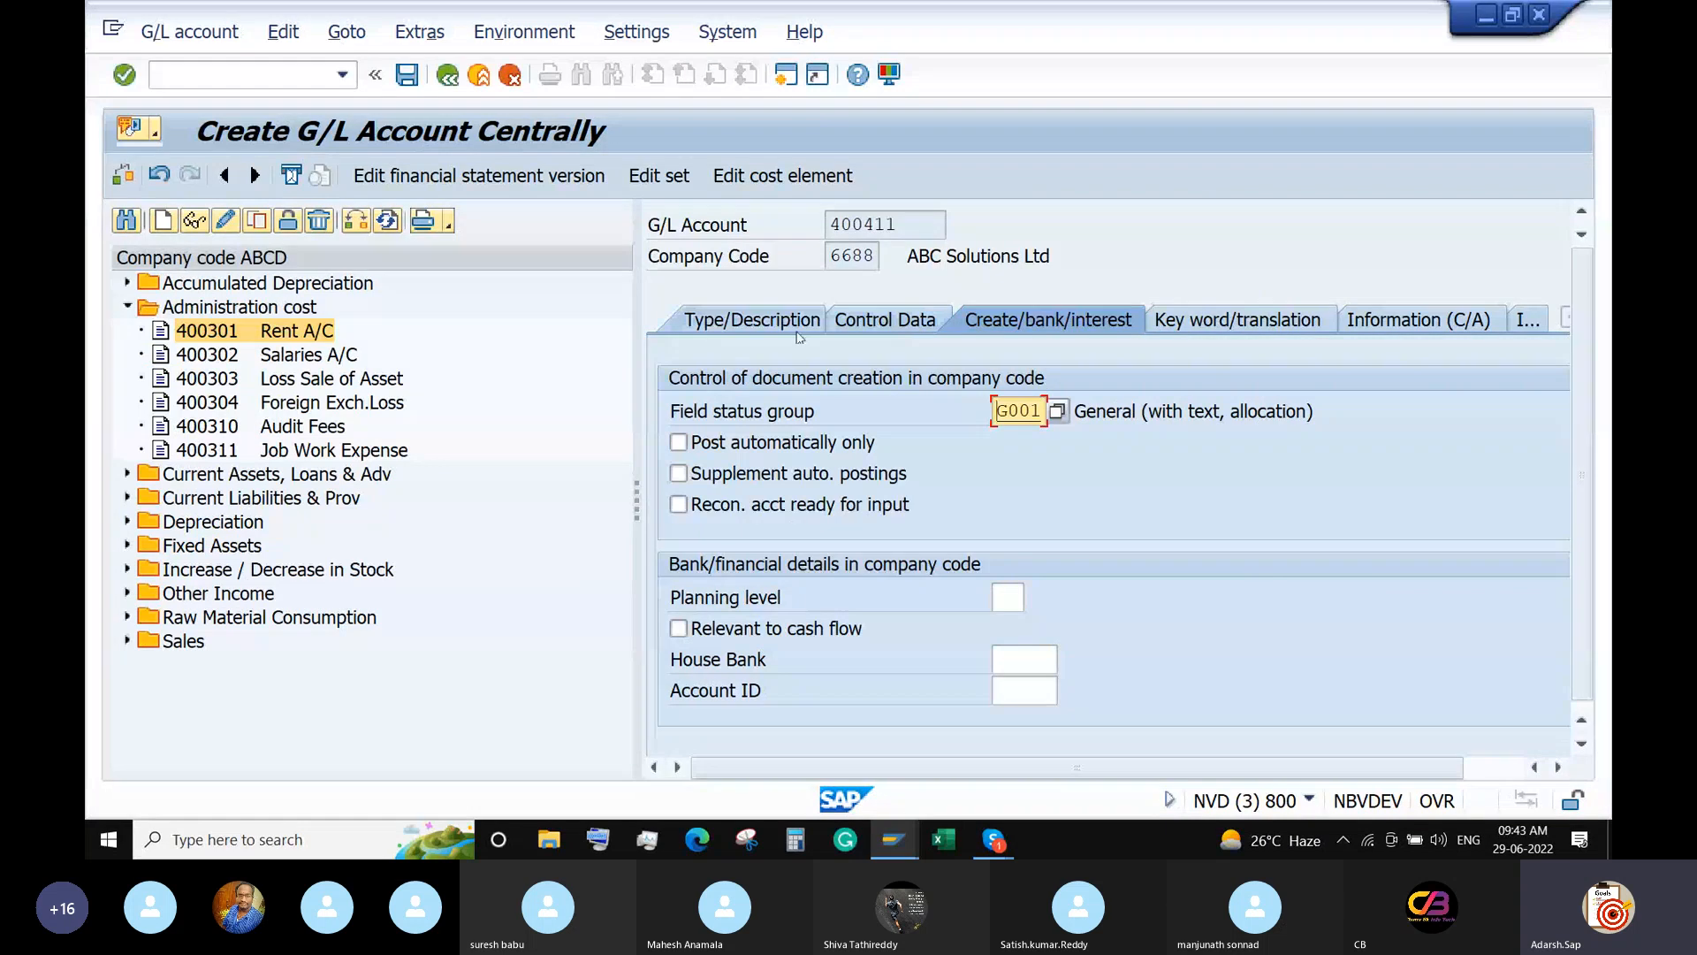
left_click(756, 333)
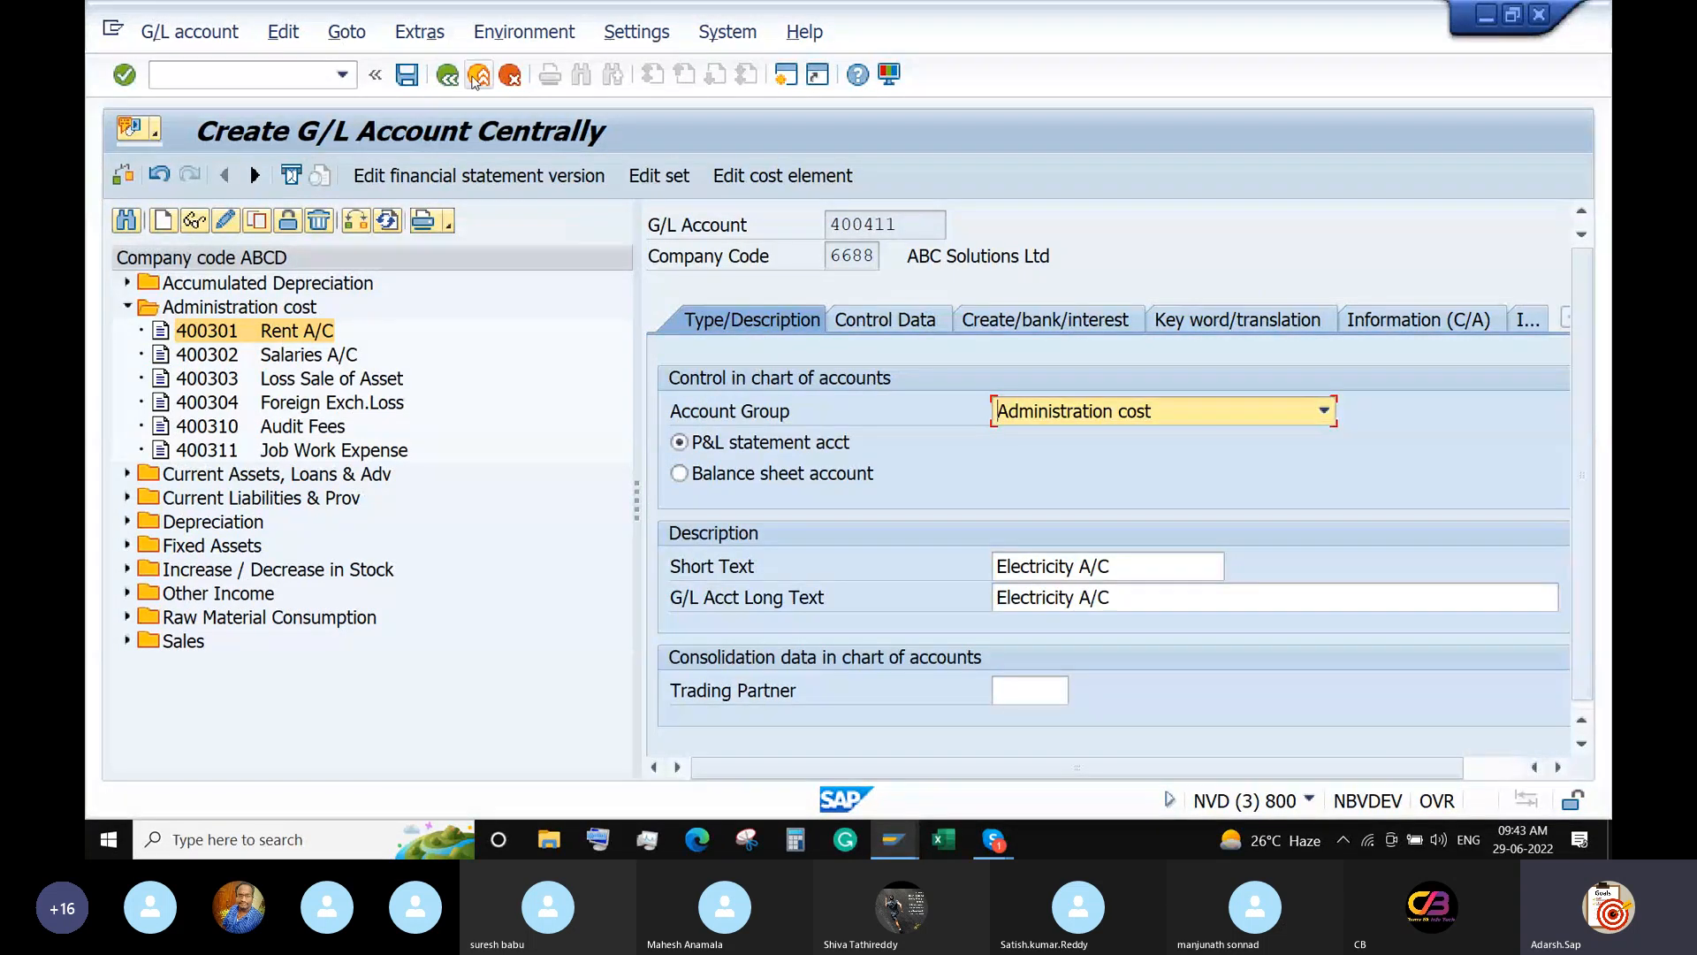
left_click(511, 78)
left_click(504, 519)
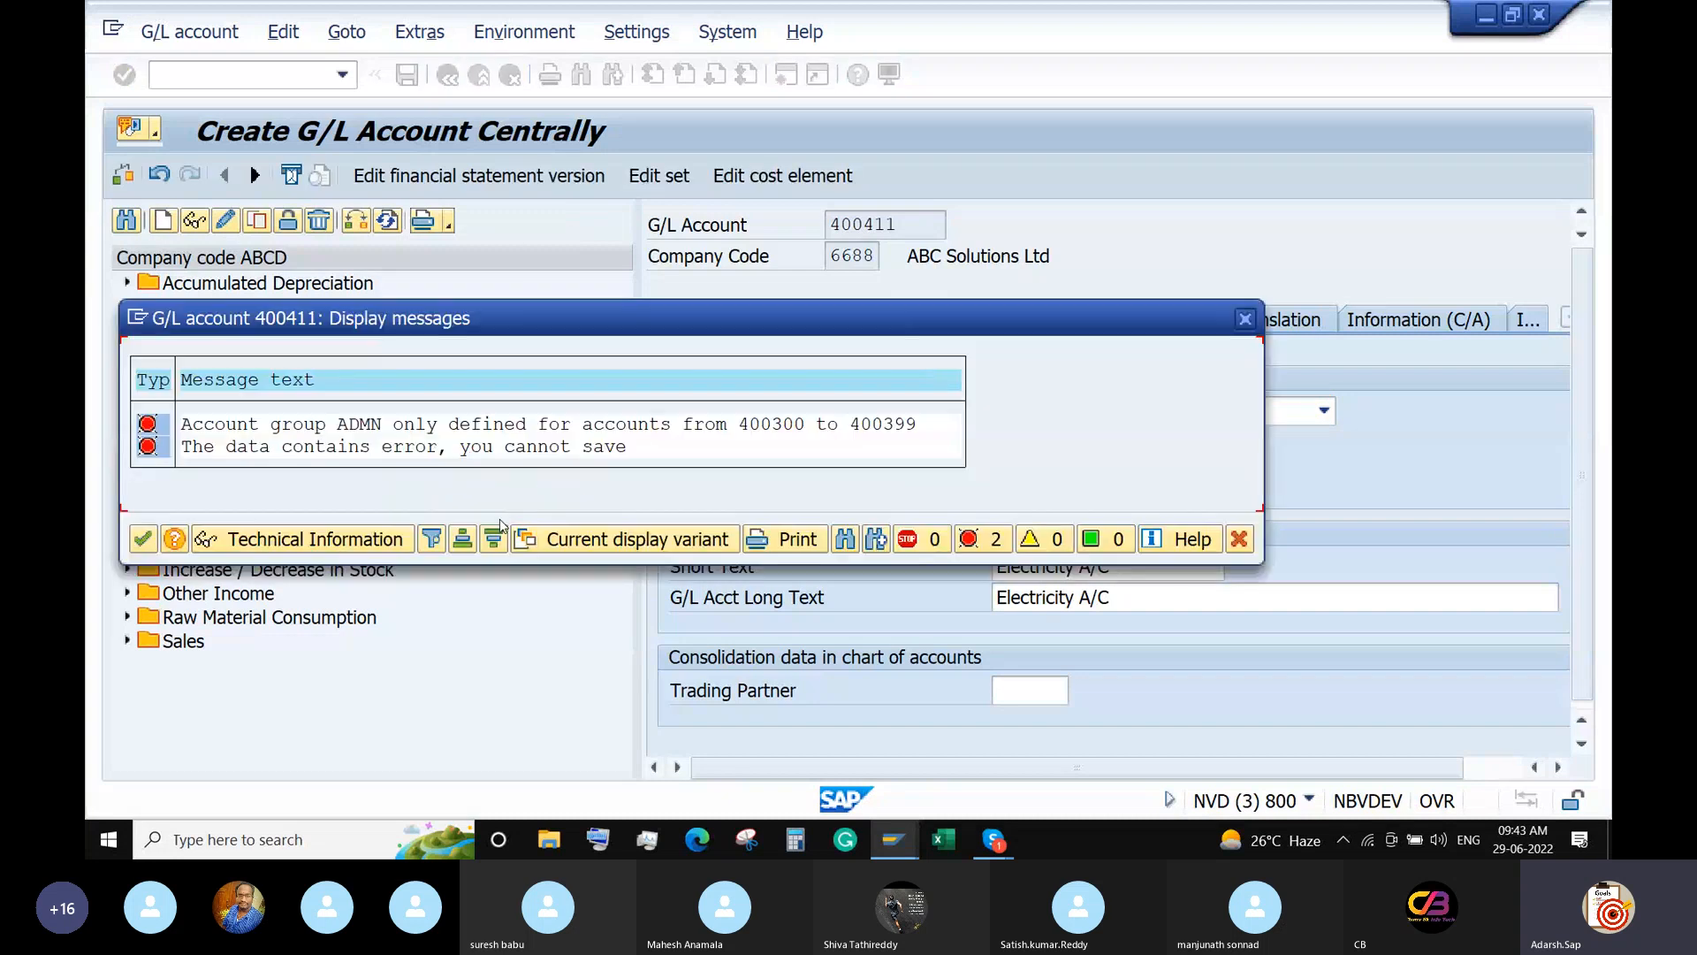
left_click(141, 540)
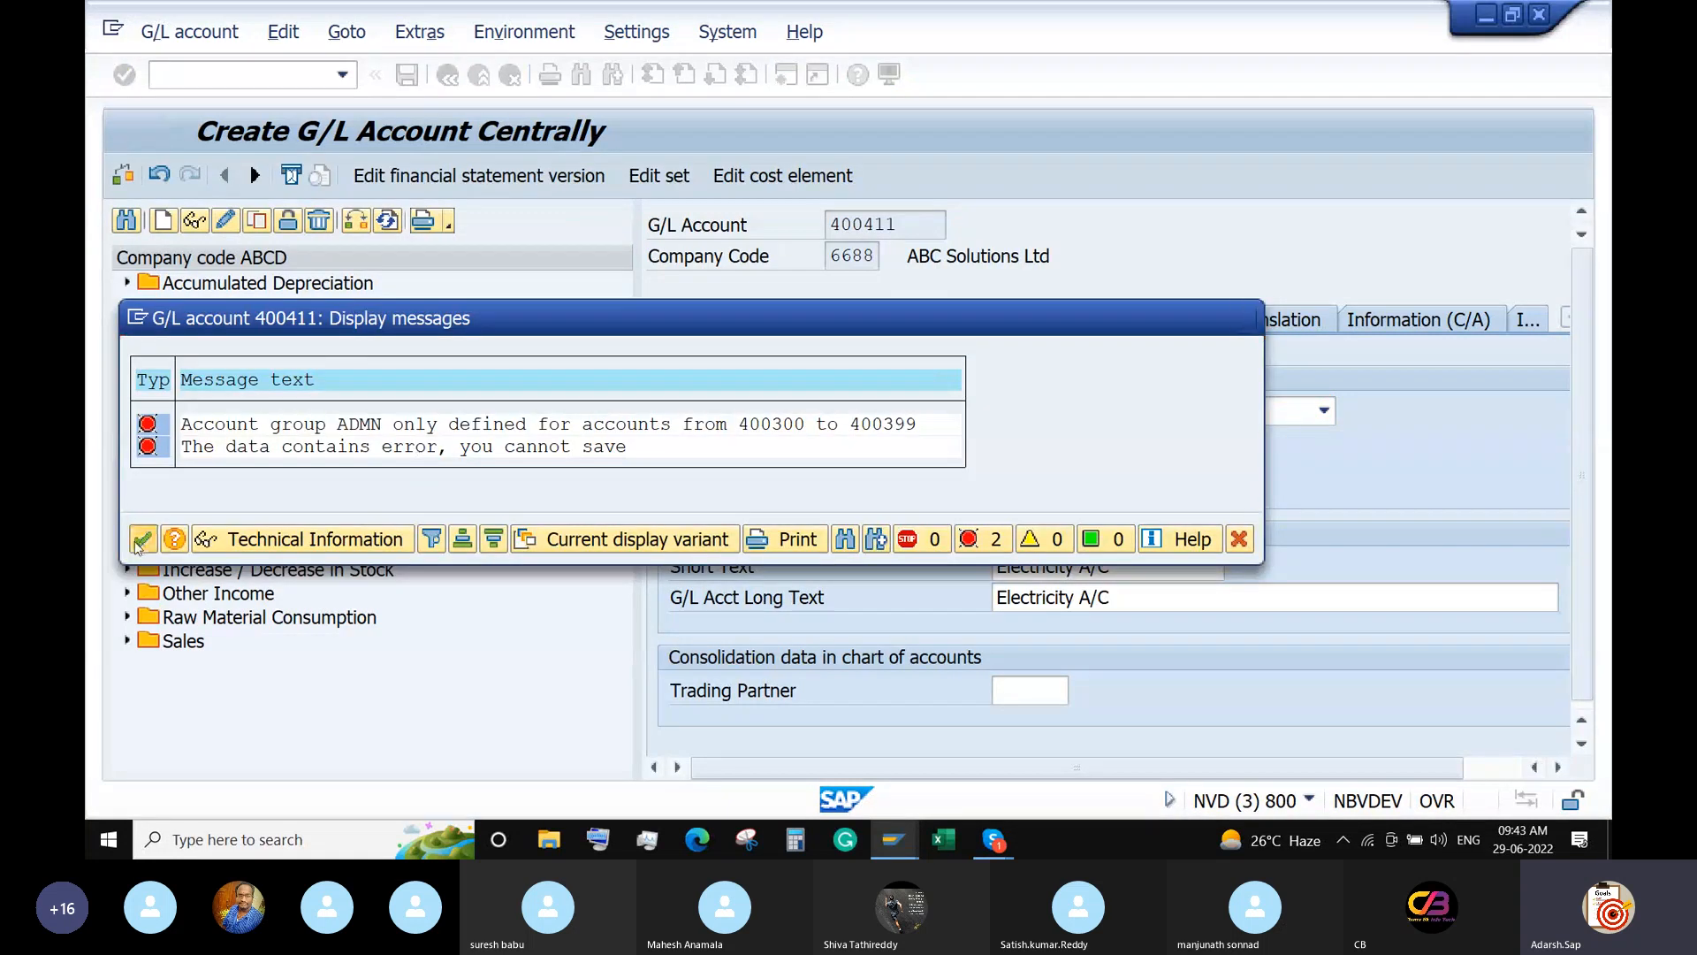
type("/n")
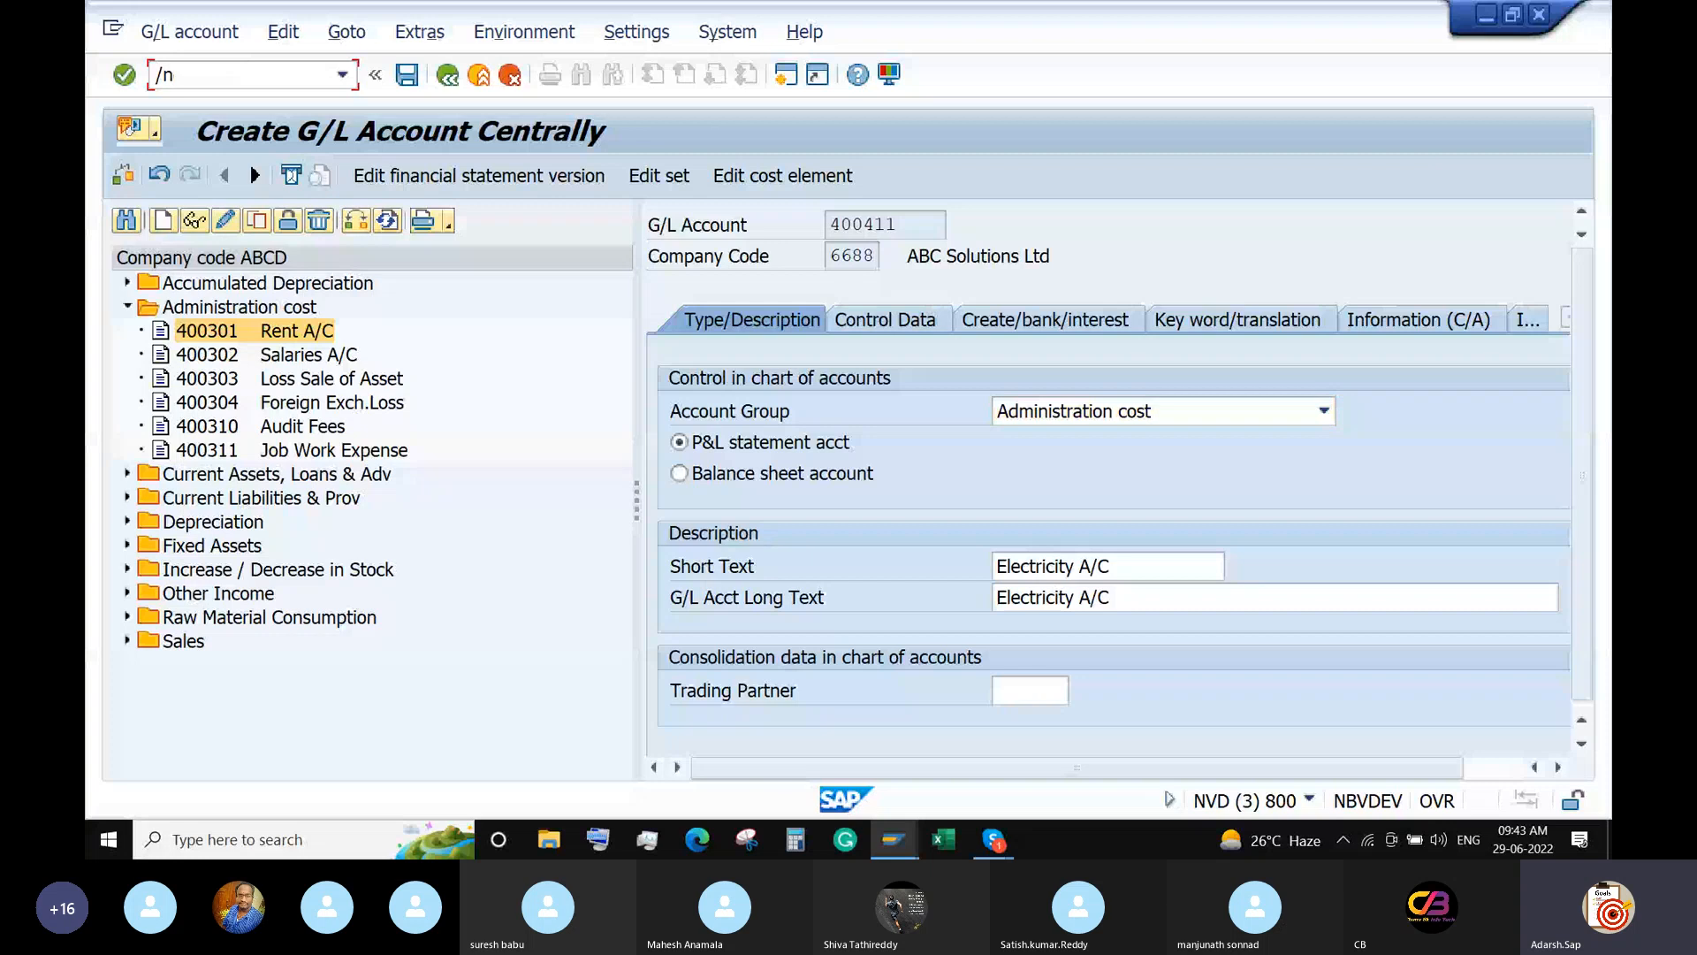
type("obd4")
In OBD4, go to chart of accounts ABCD and check that ADMN spans 400300–400399.
key("Return")
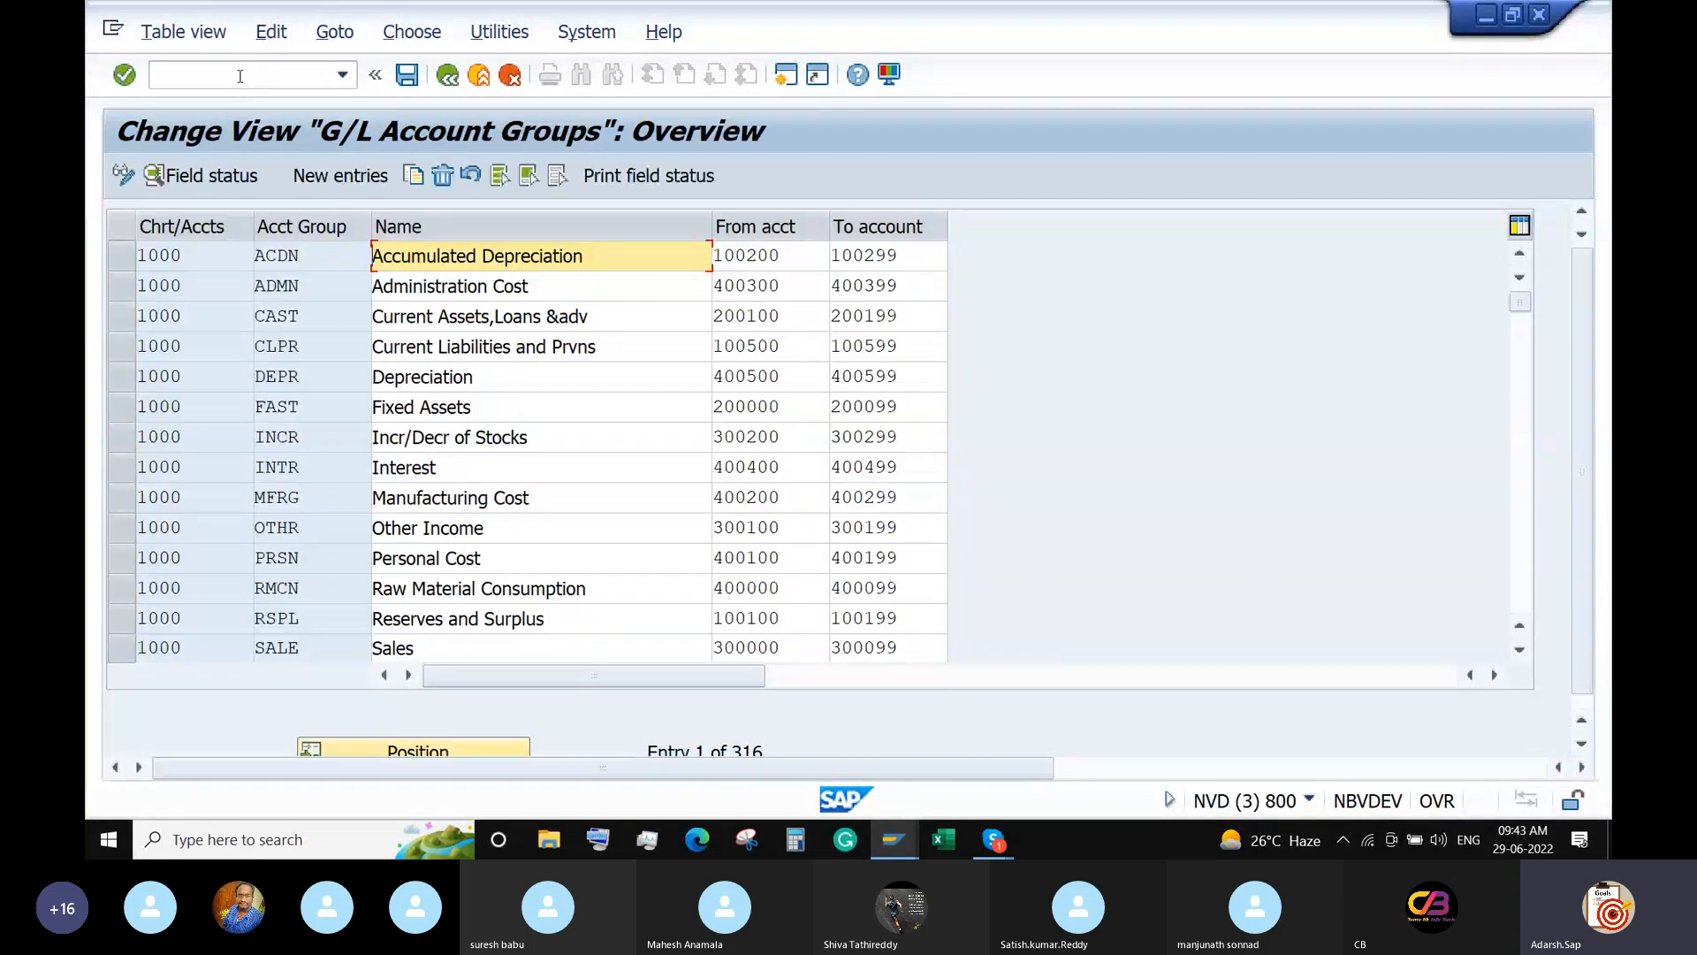
left_click(425, 753)
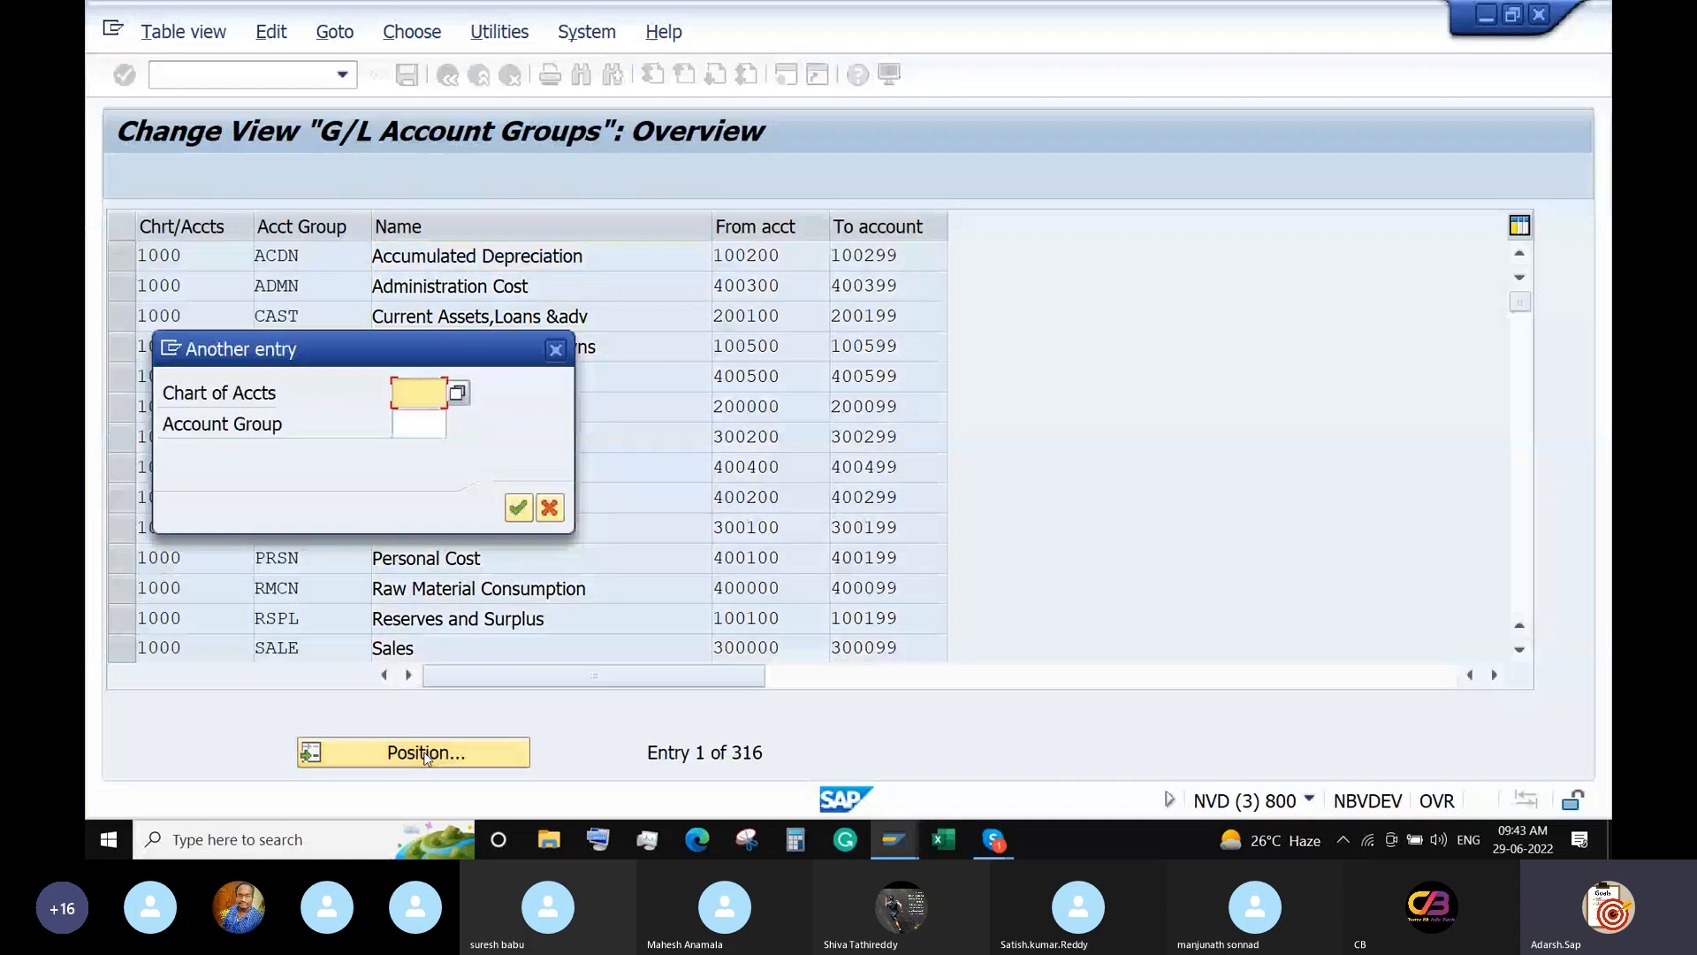
type("ABCD")
key("Return")
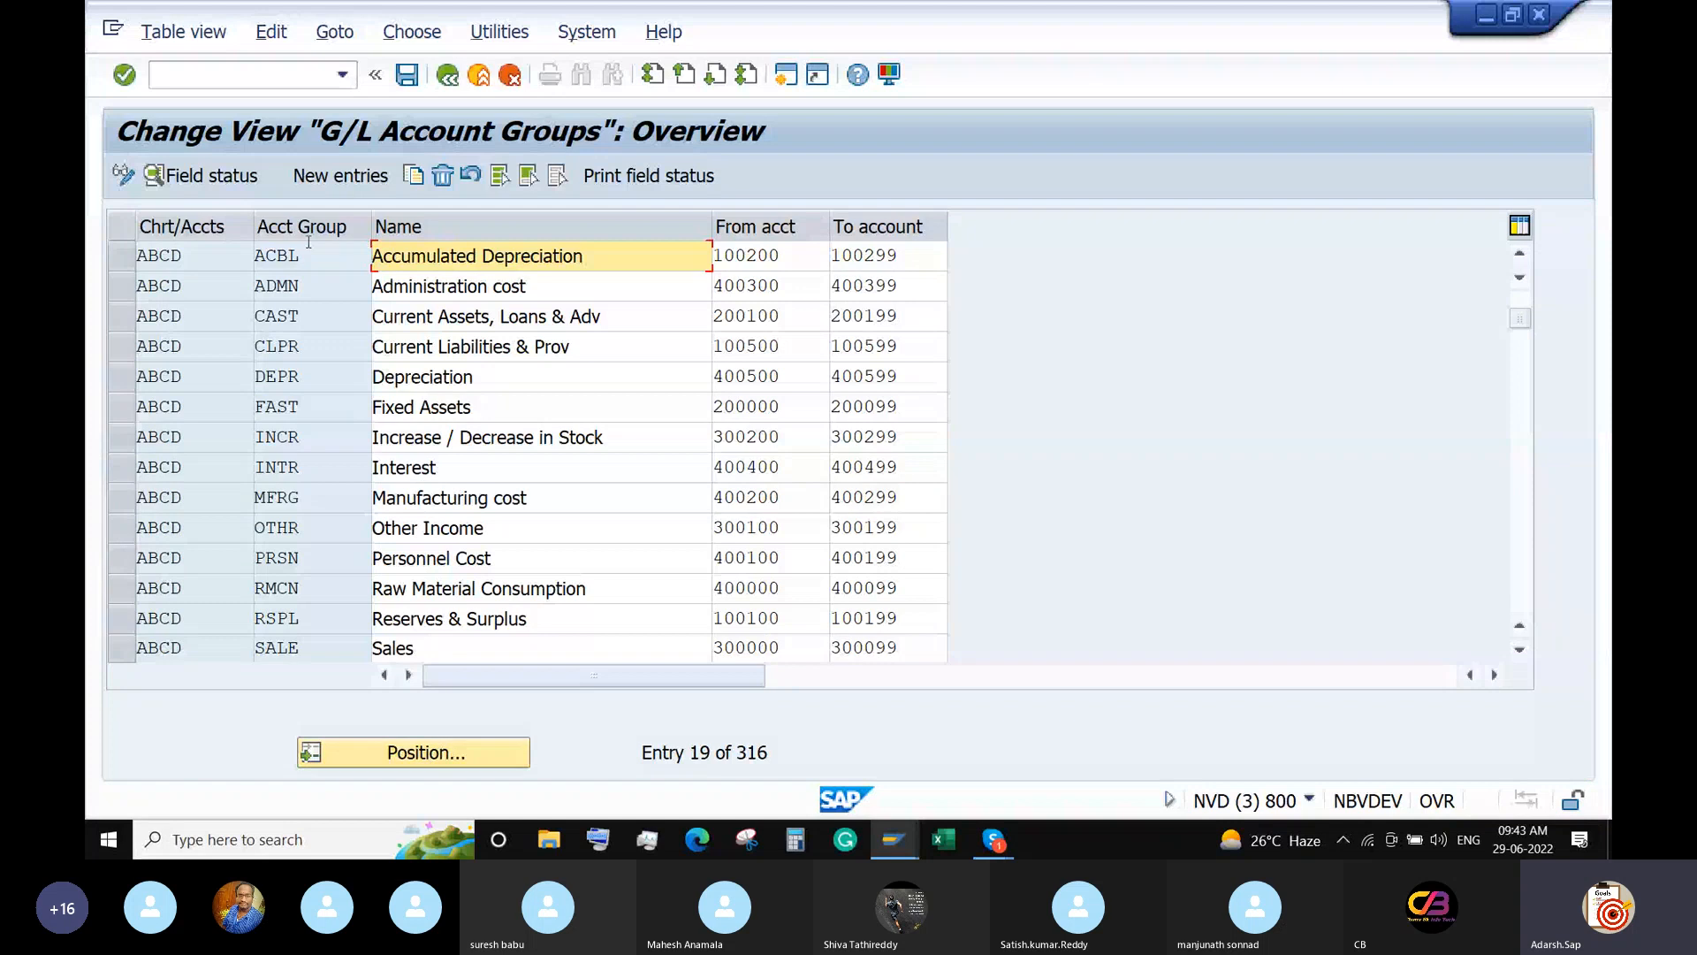
left_click(819, 289)
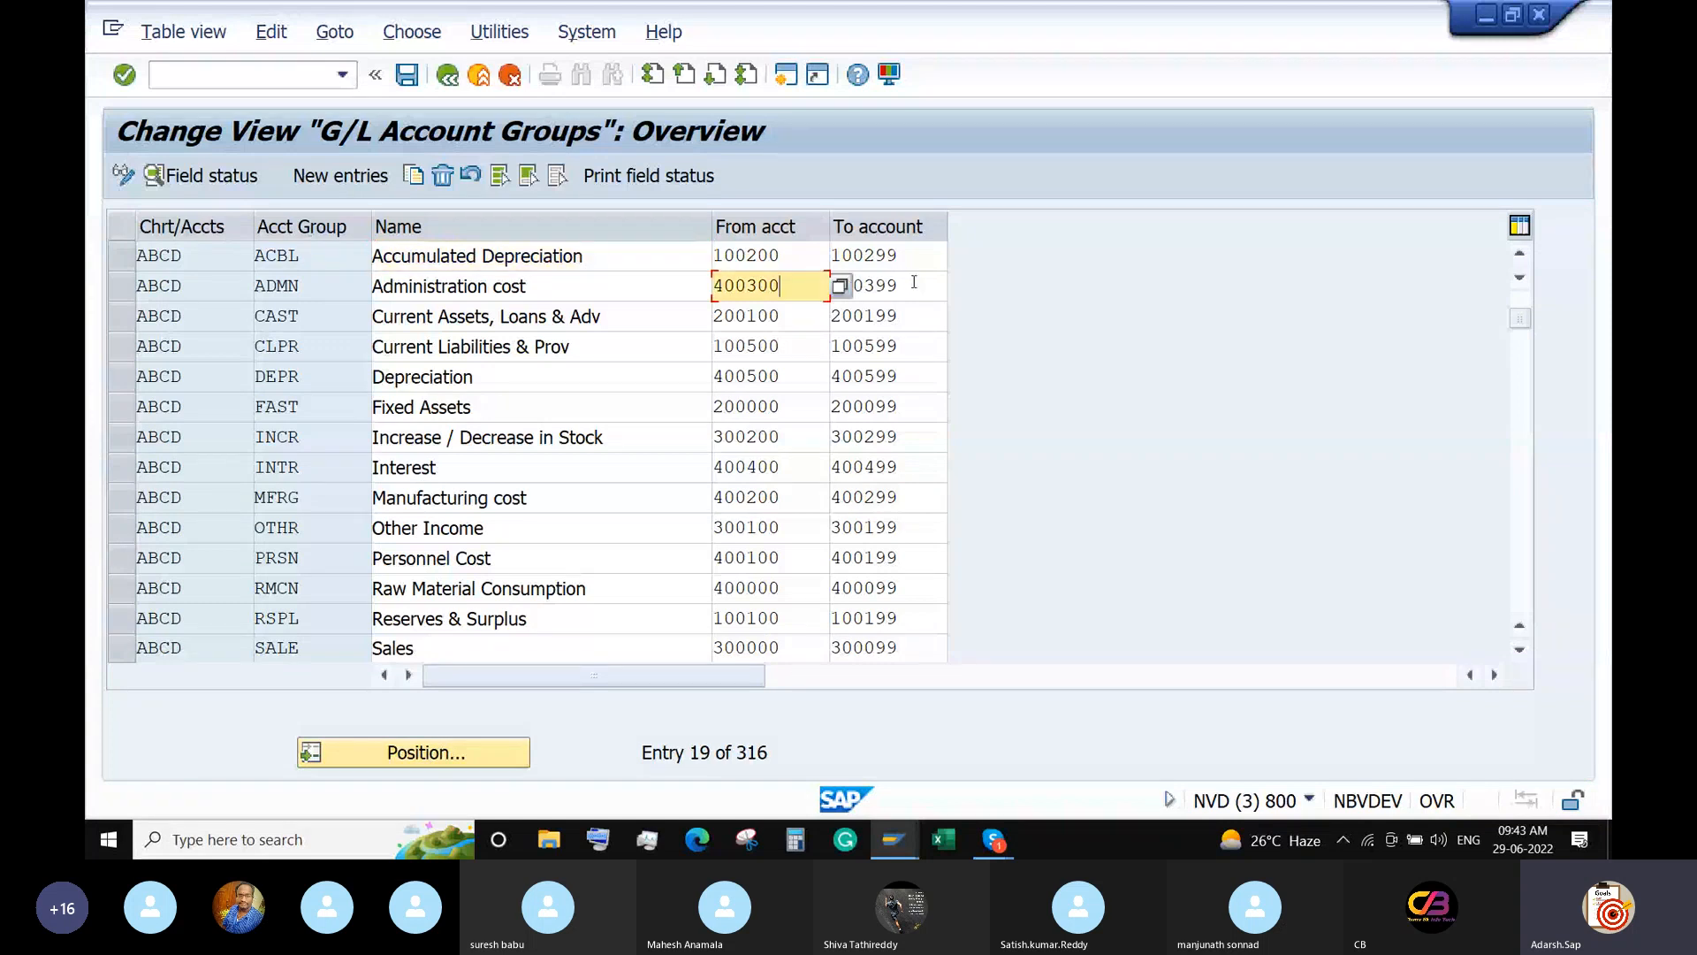
key("Tab")
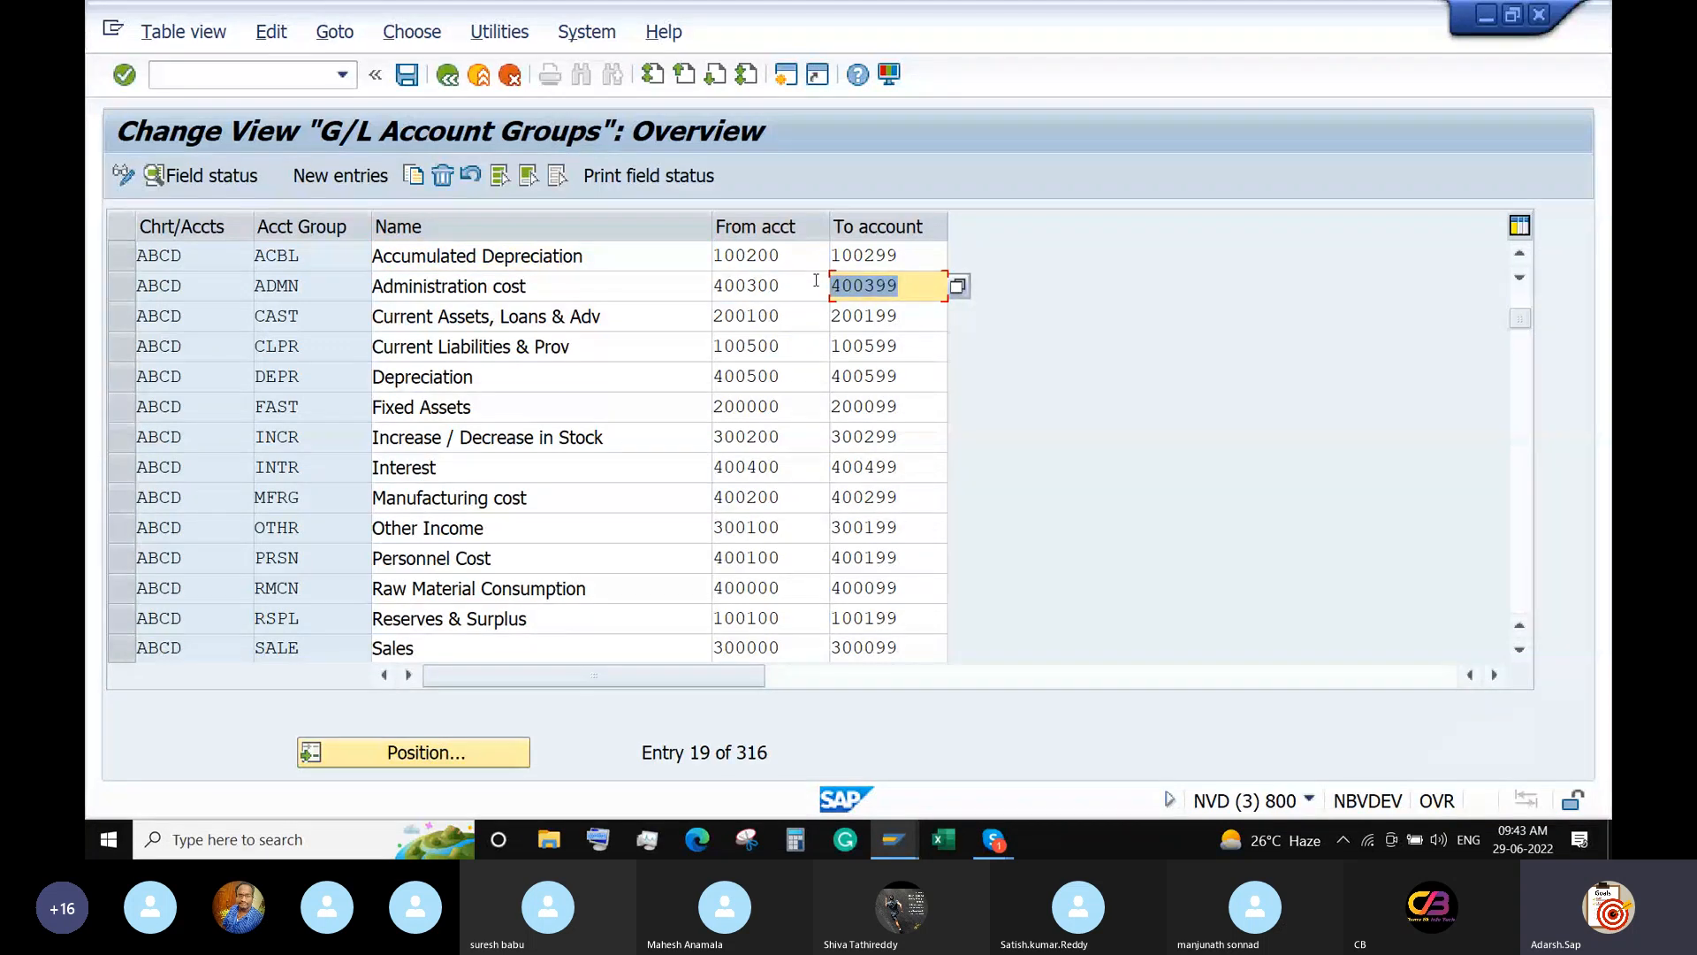
Leave the account groups with /n and return to SAP Easy Access.
left_click(250, 70)
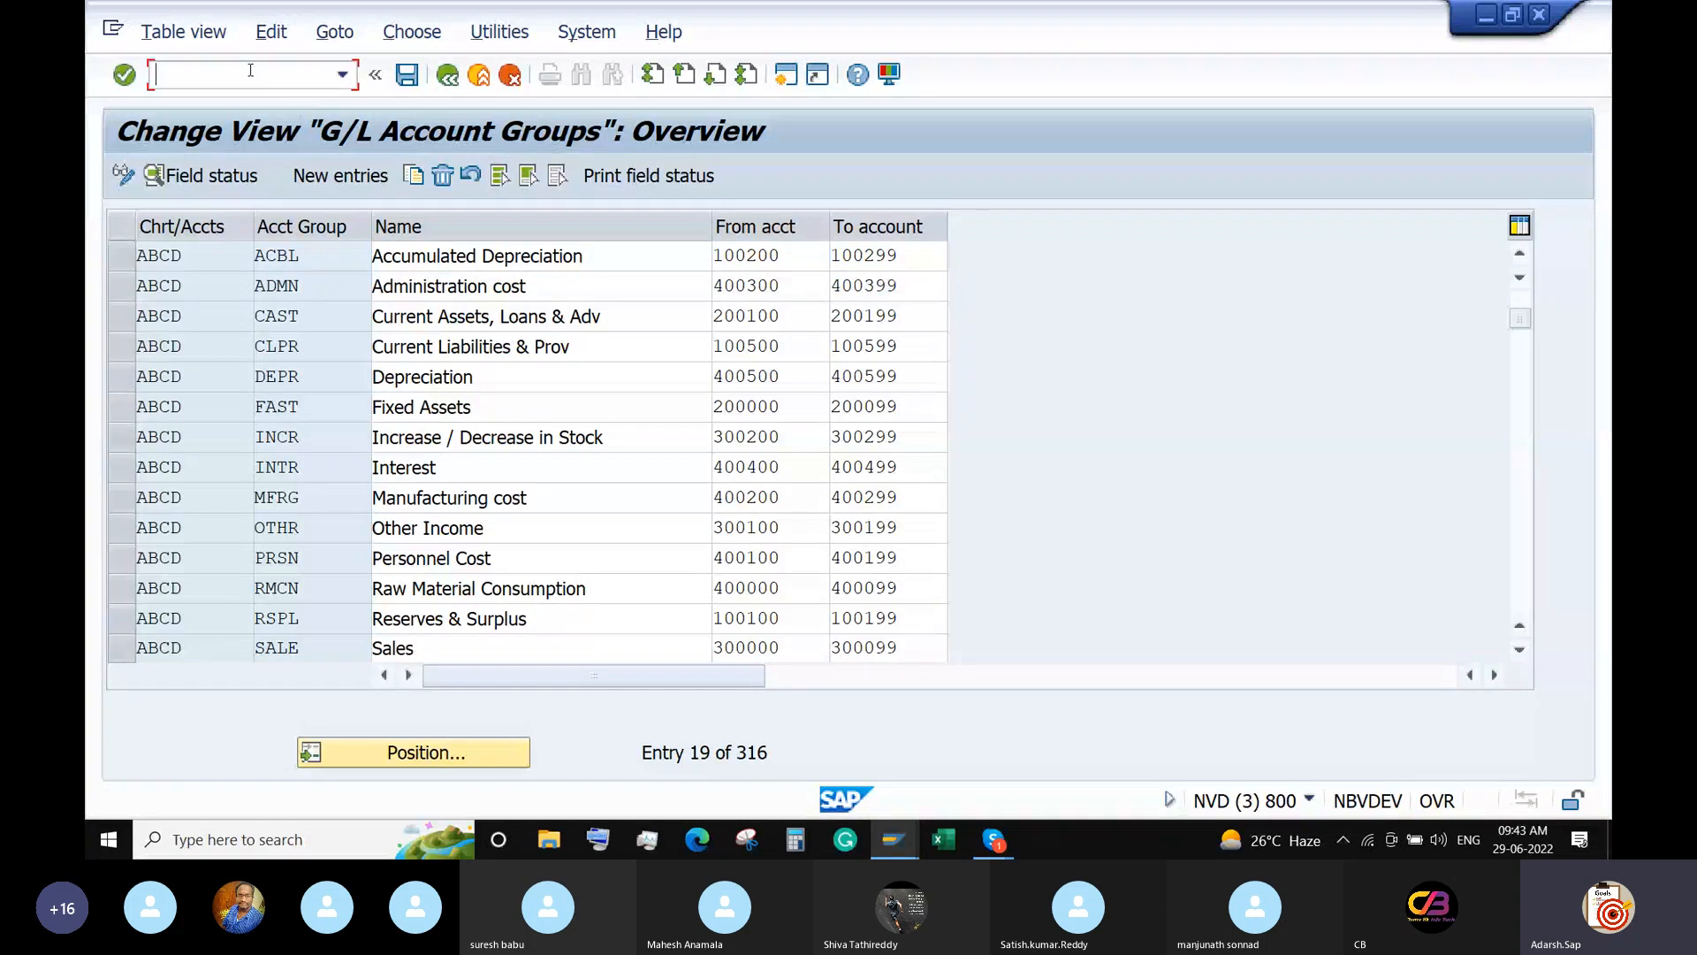
type("/n")
key("Return")
In FS00, load the ABCD account tree and copy 400301 Rent A/C as a reference.
type("G")
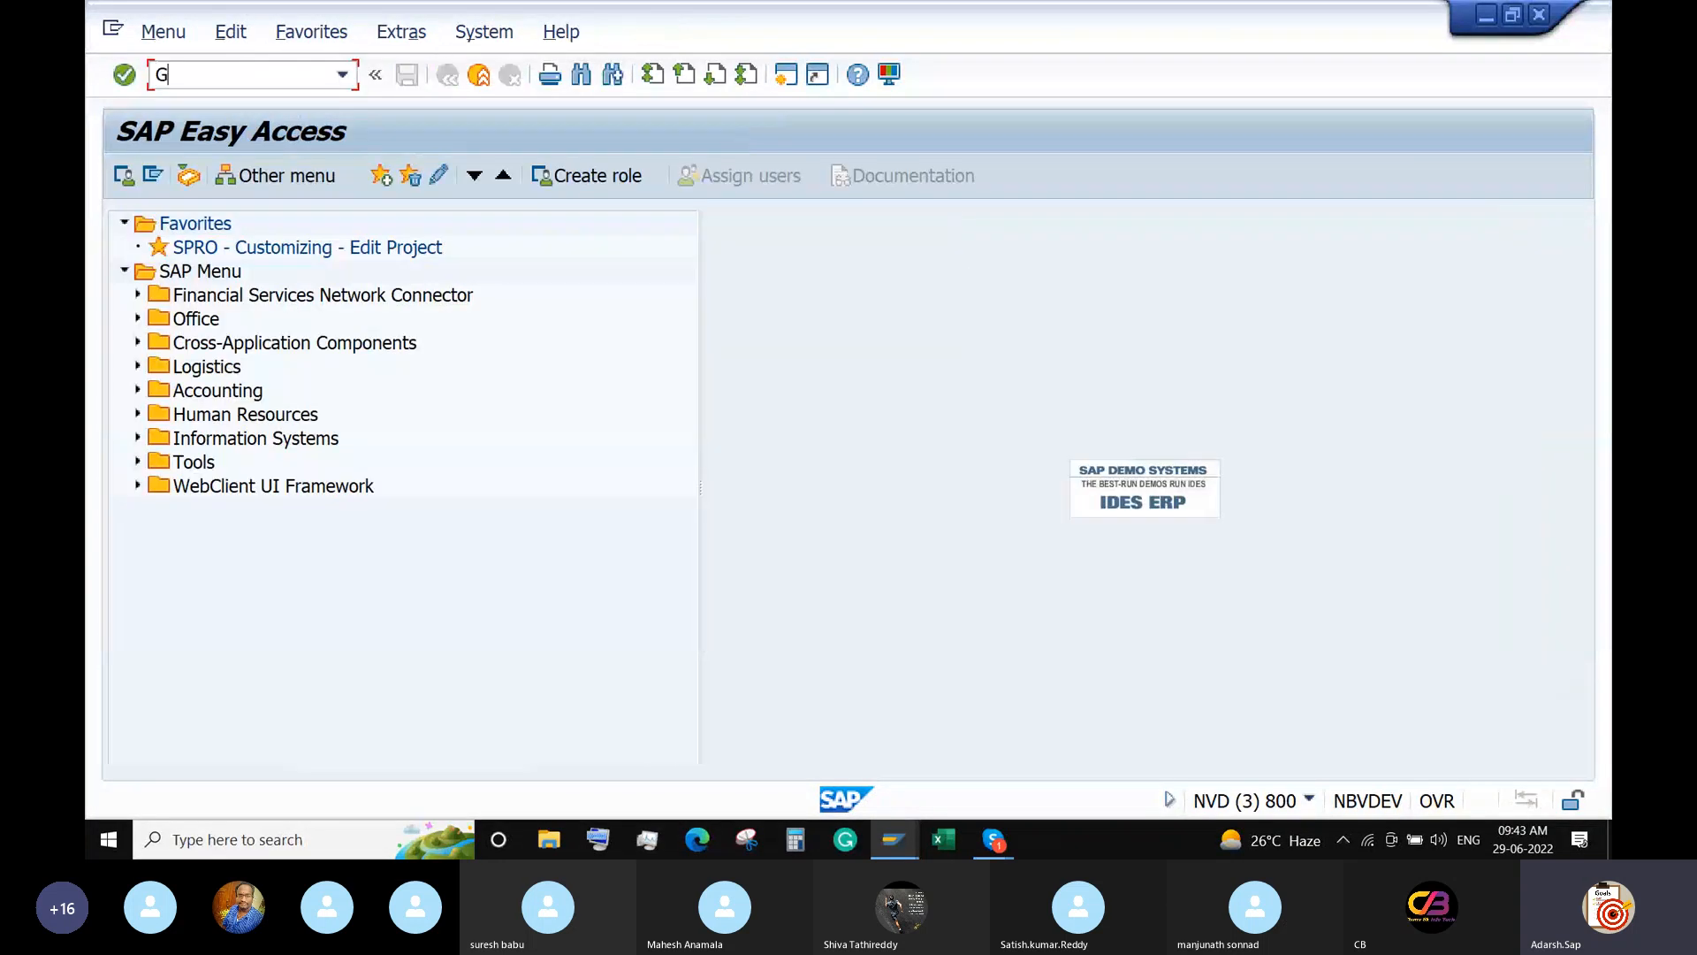
type("S00")
key("Return")
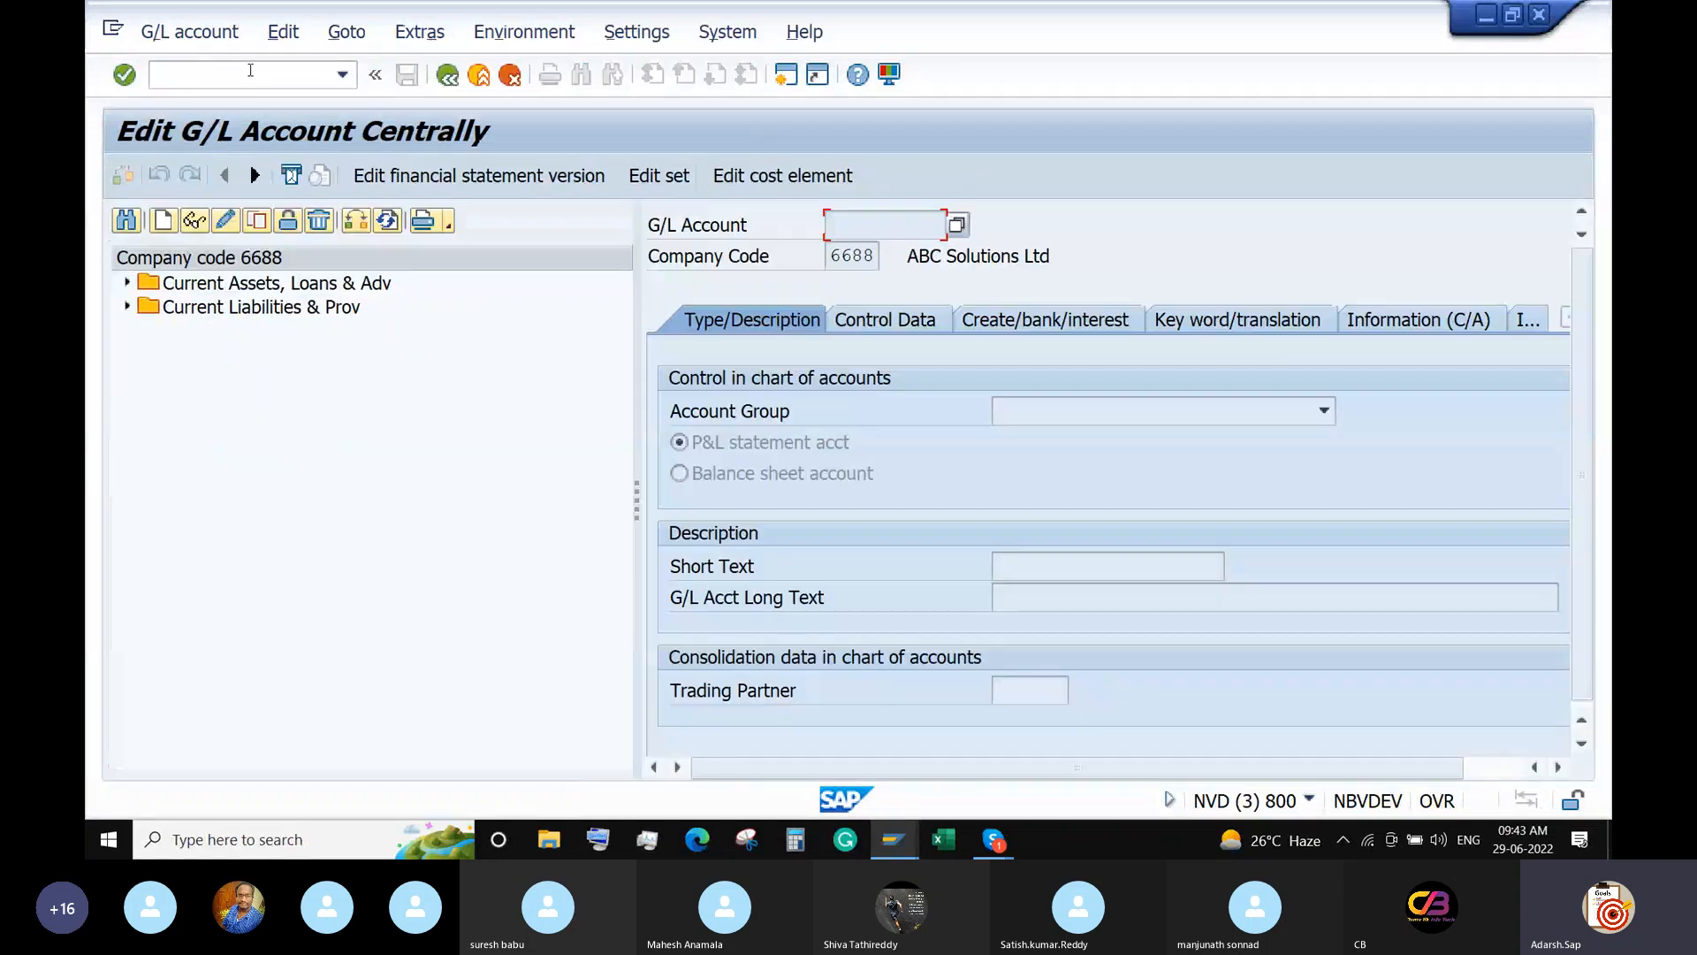
left_click(368, 220)
key("ctrl+a")
type("A")
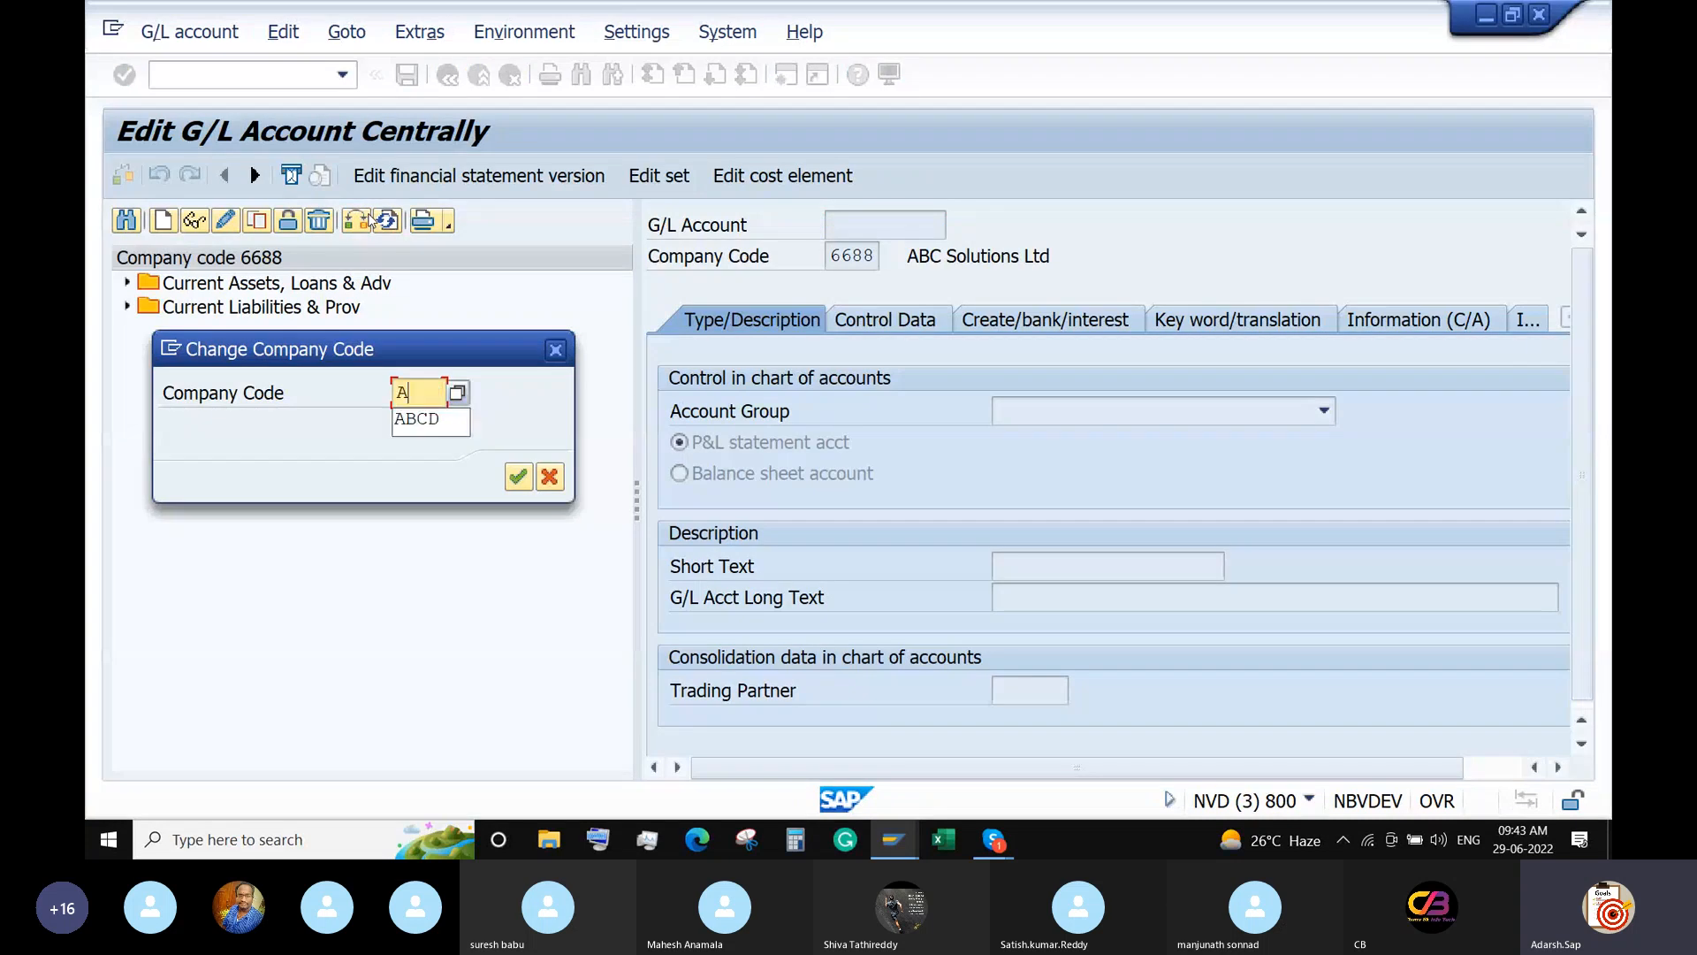
type("BCD")
key("Return")
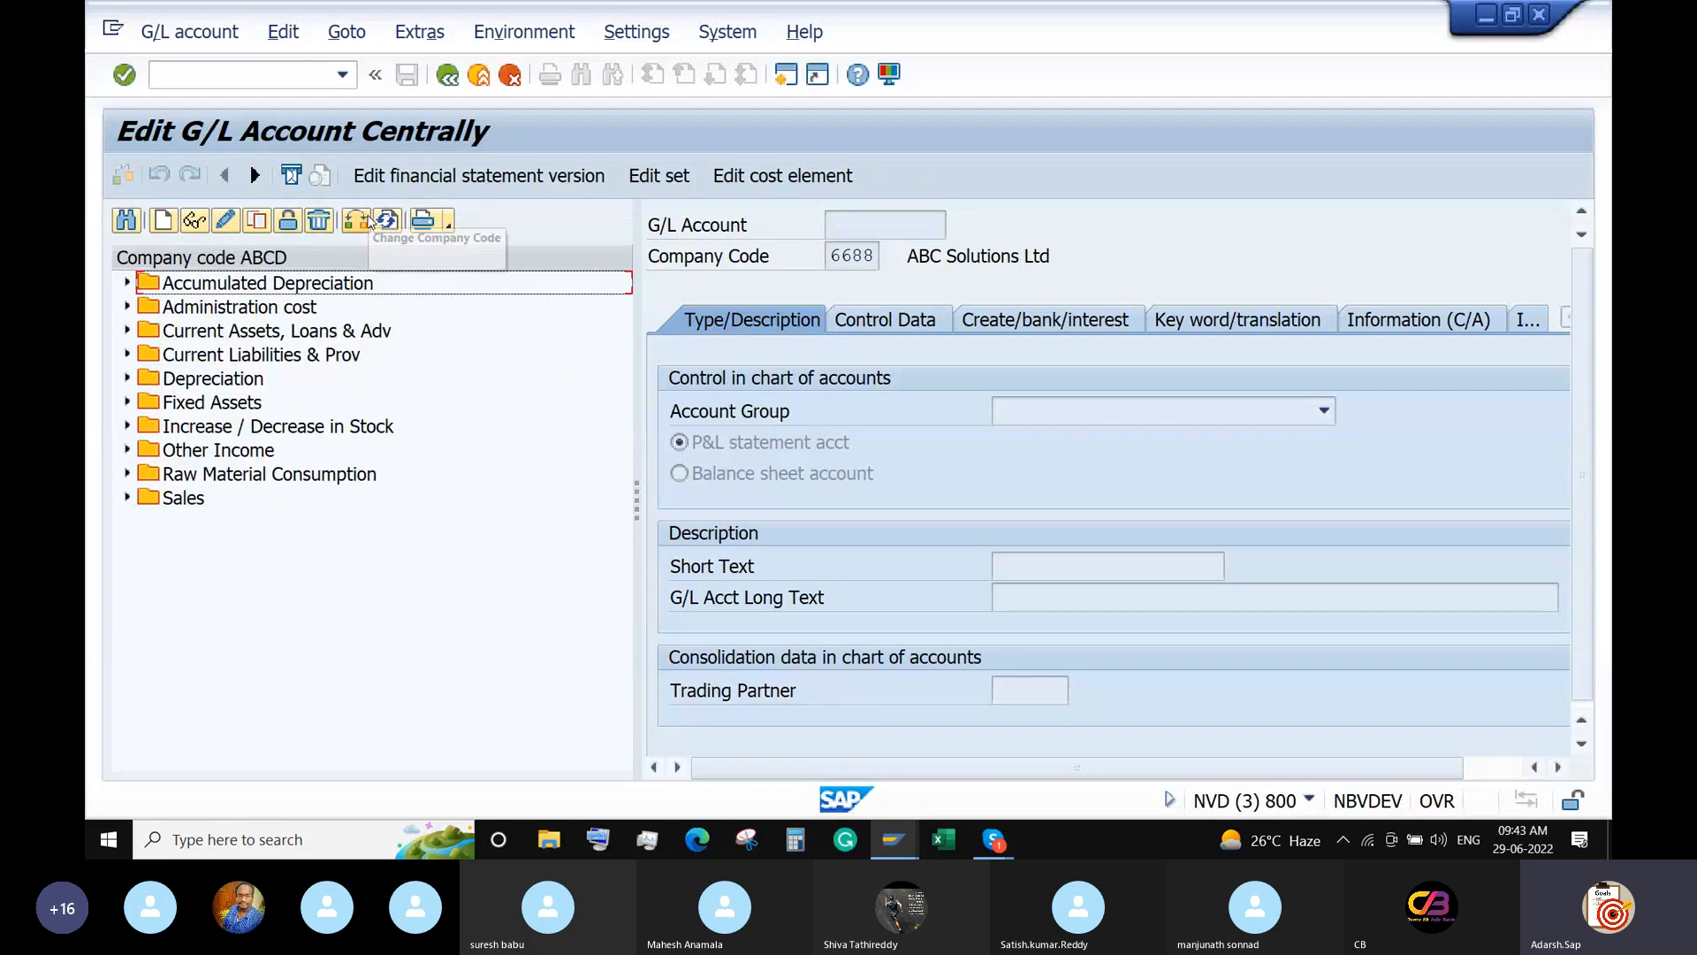
double_click(226, 310)
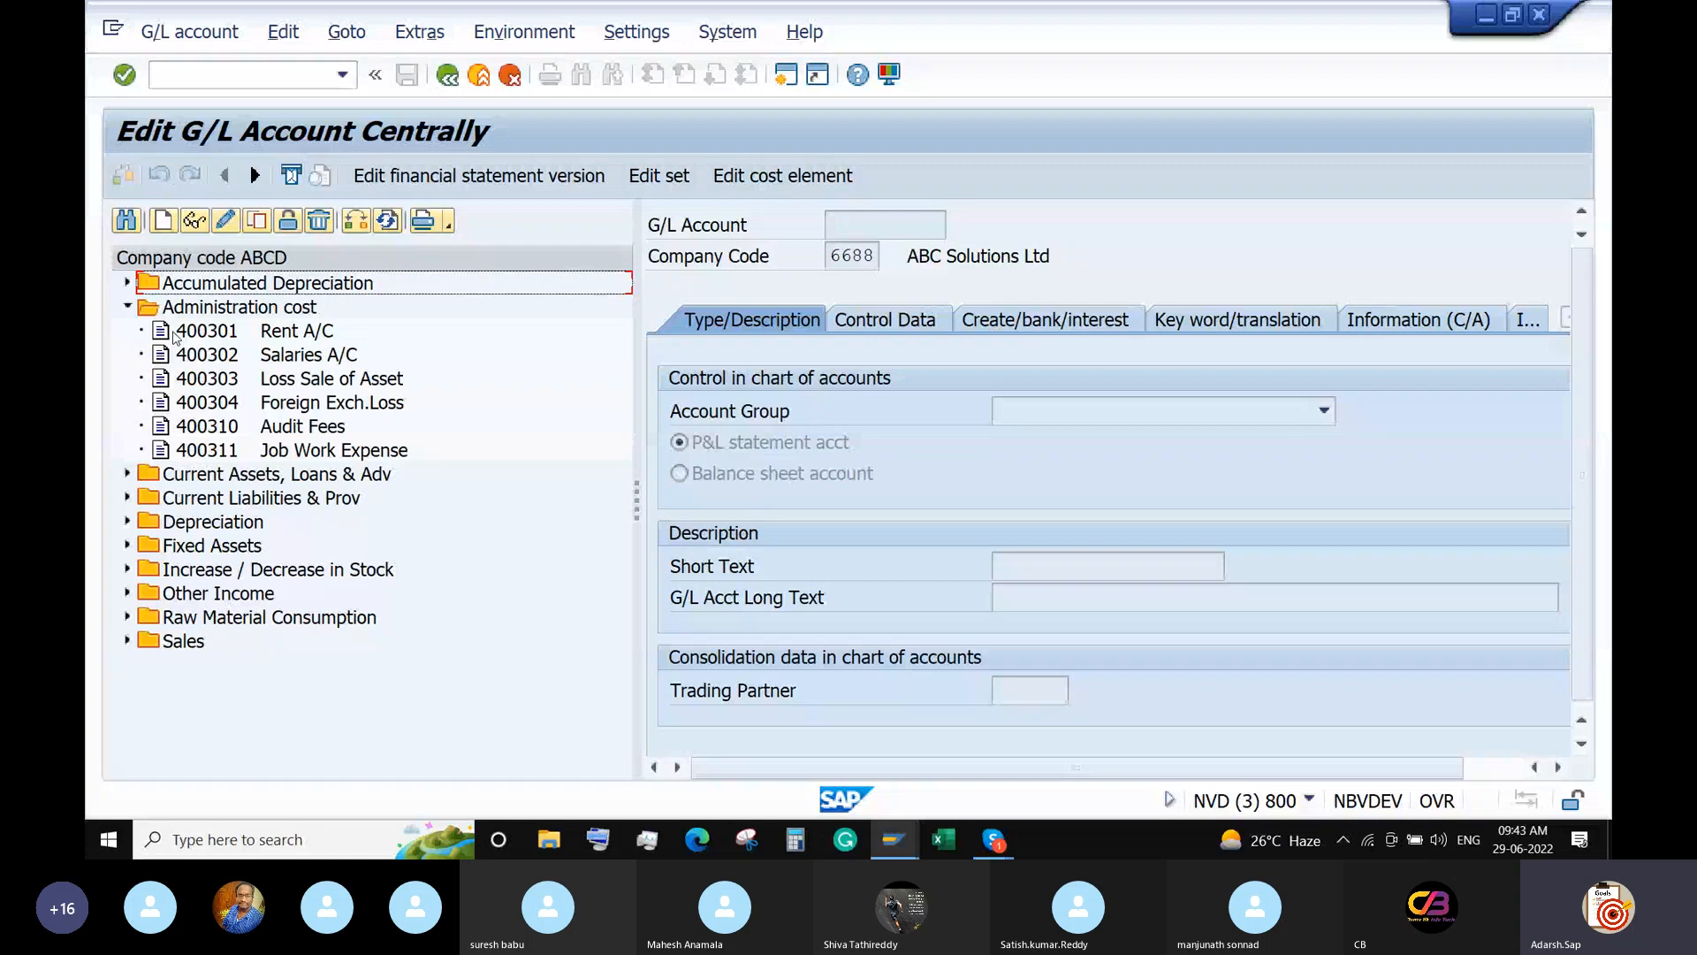
left_click(190, 332)
left_click(257, 221)
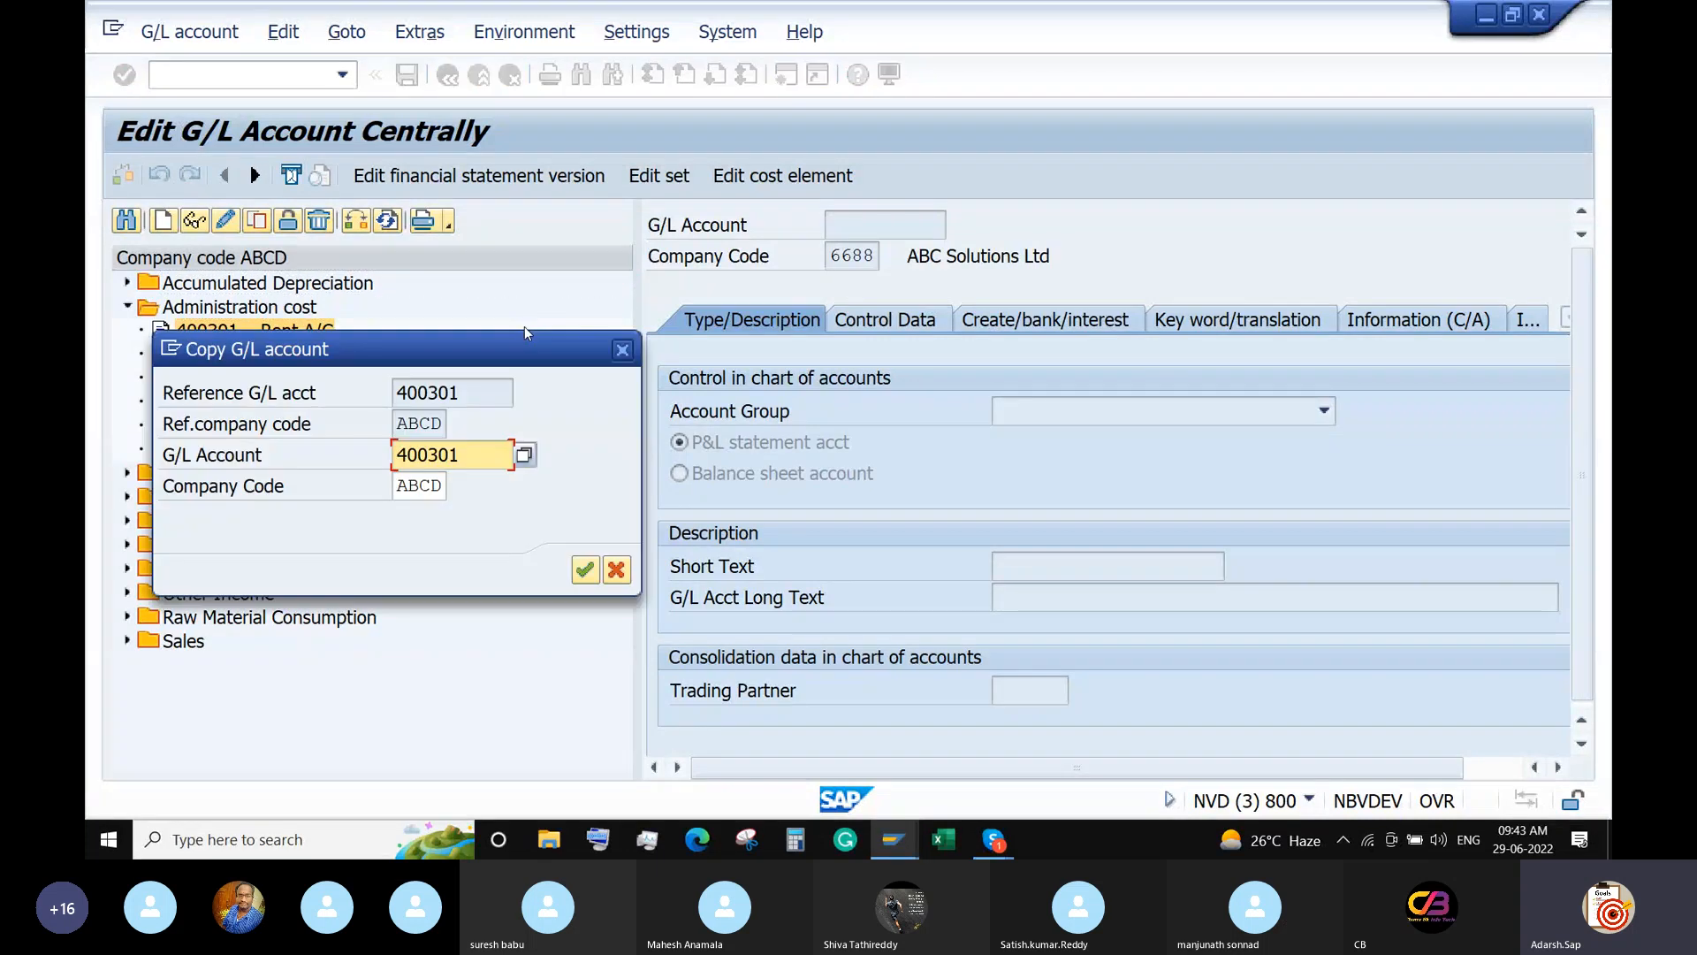
Set the new account number to 400320 in company code 6688.
left_click(459, 442)
key("BackSpace")
key("BackSpace")
type("20")
key("Tab")
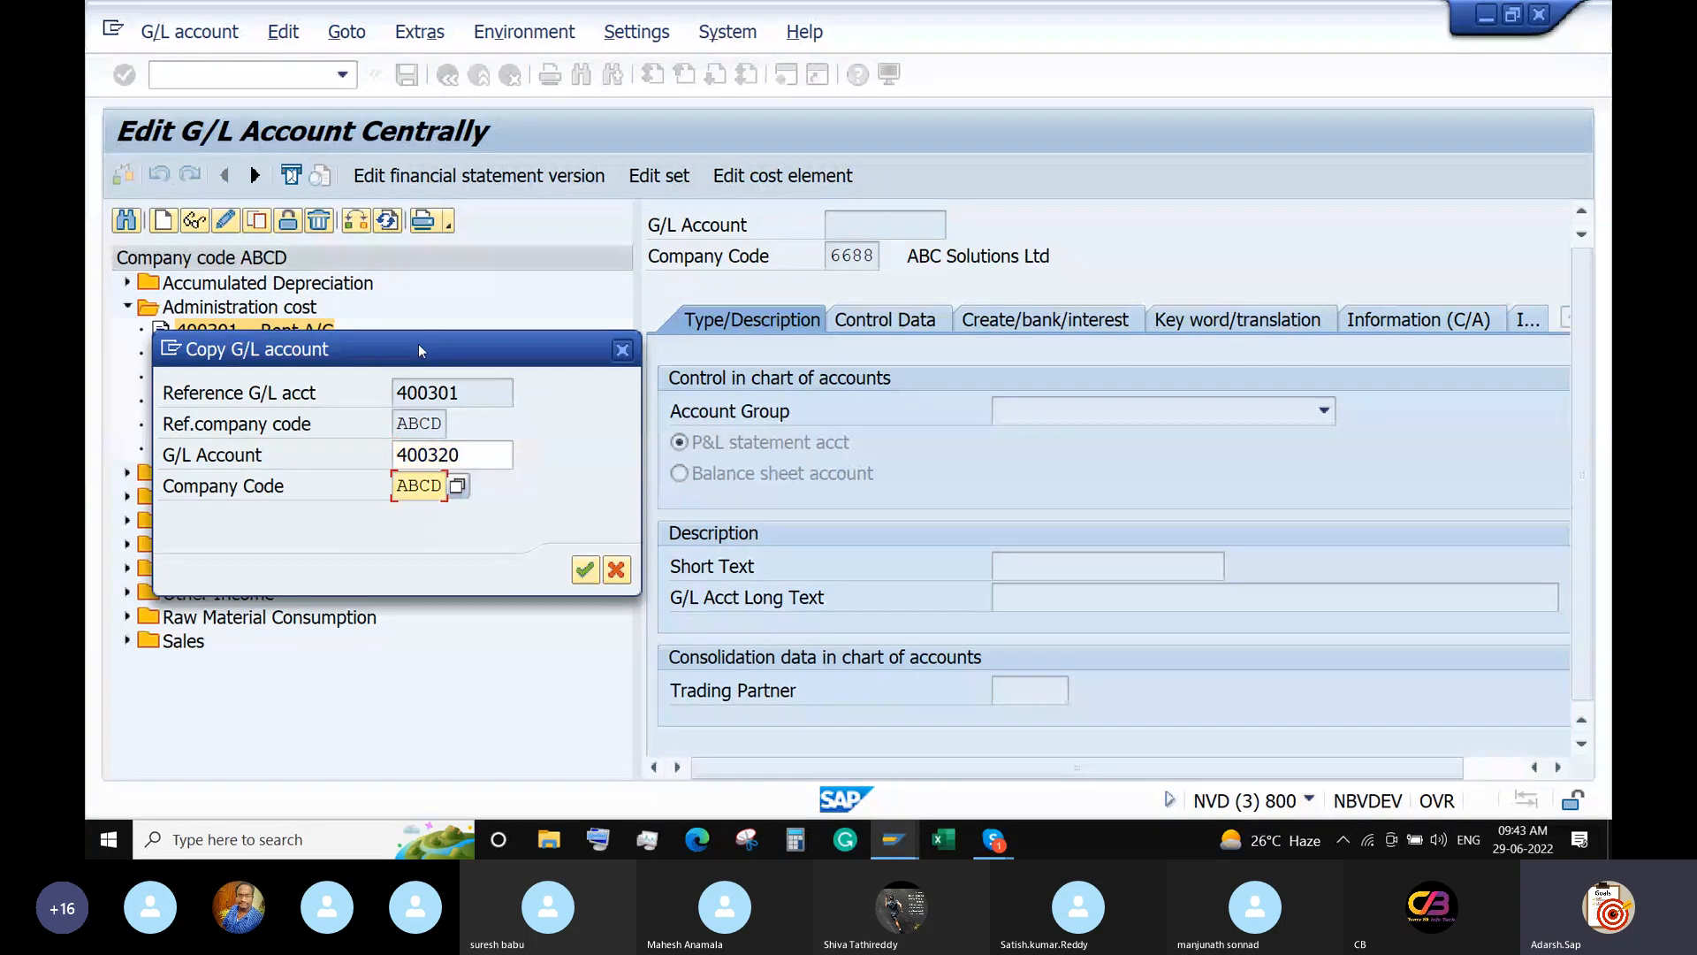
type("6688")
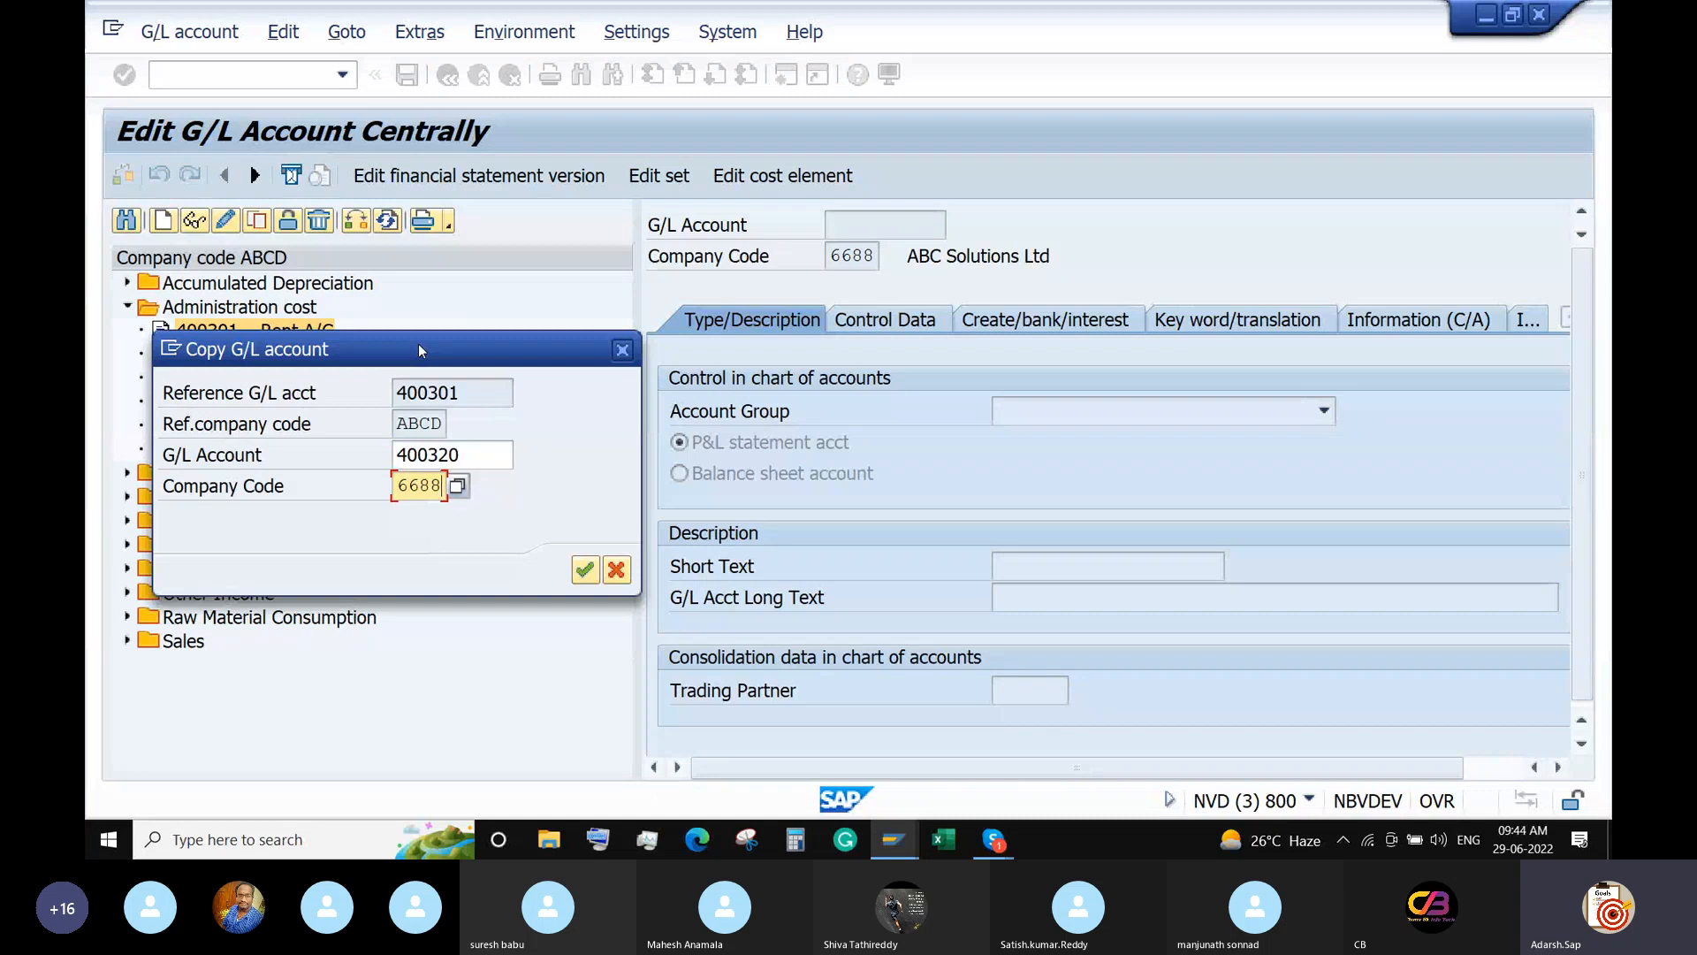
key("Return")
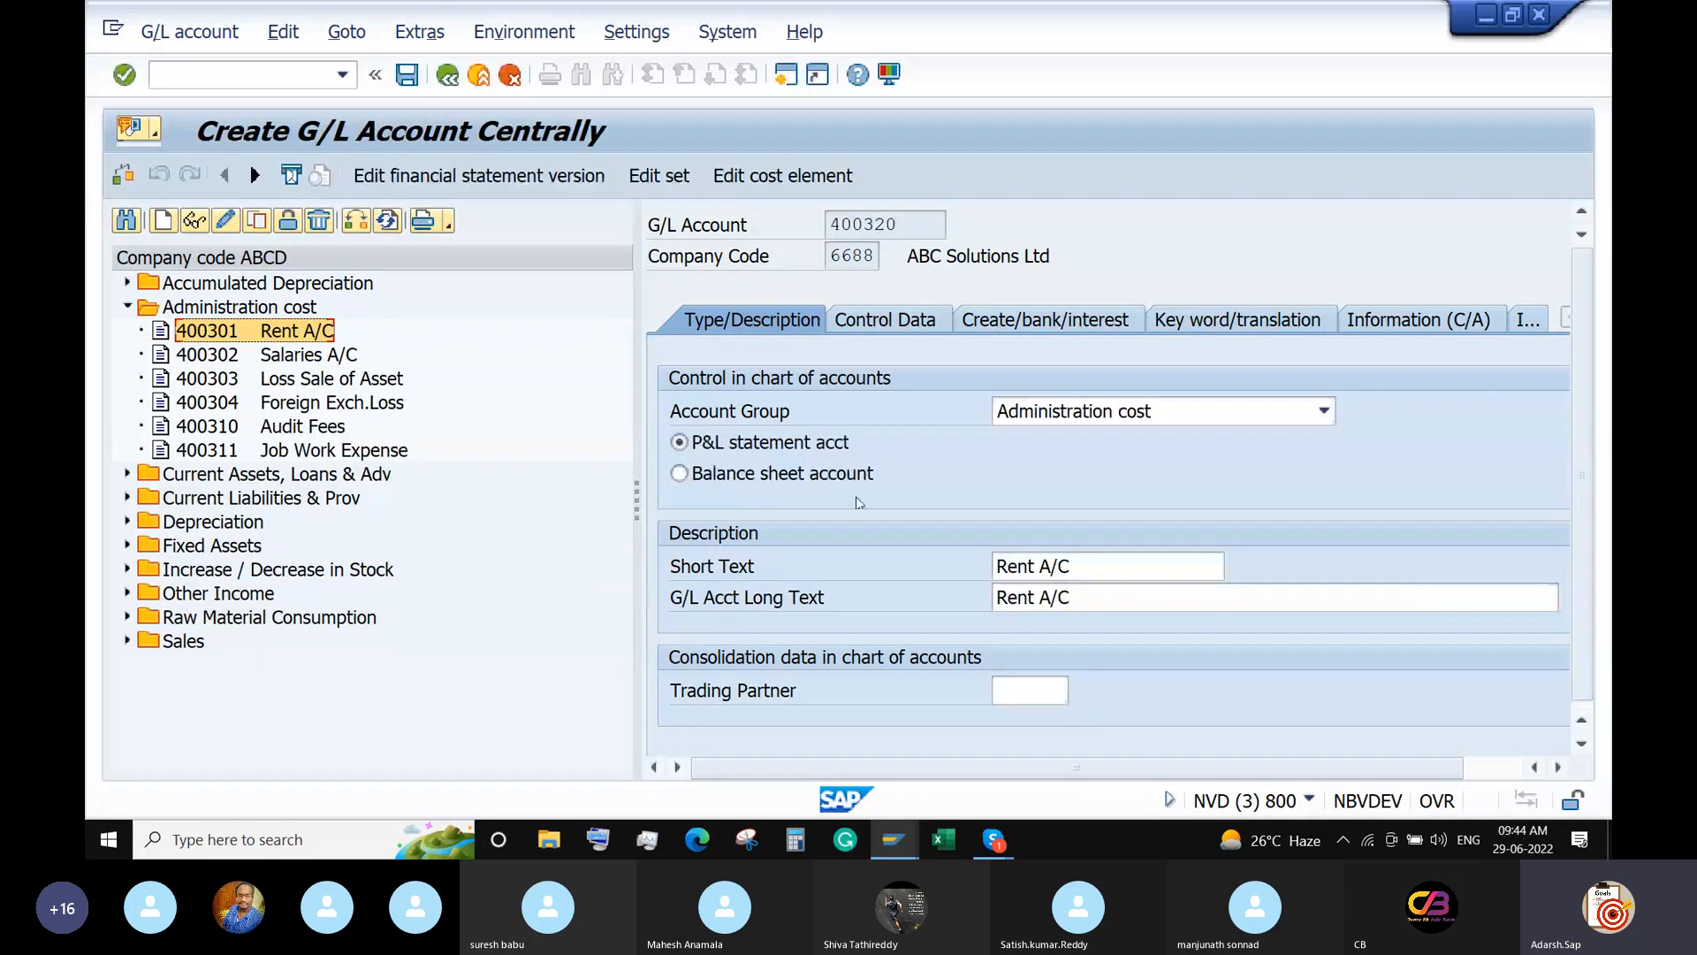
Set short and long text to 'Electricity A/C' and save account 400320.
left_click_drag(1092, 567, 944, 573)
type("Elec")
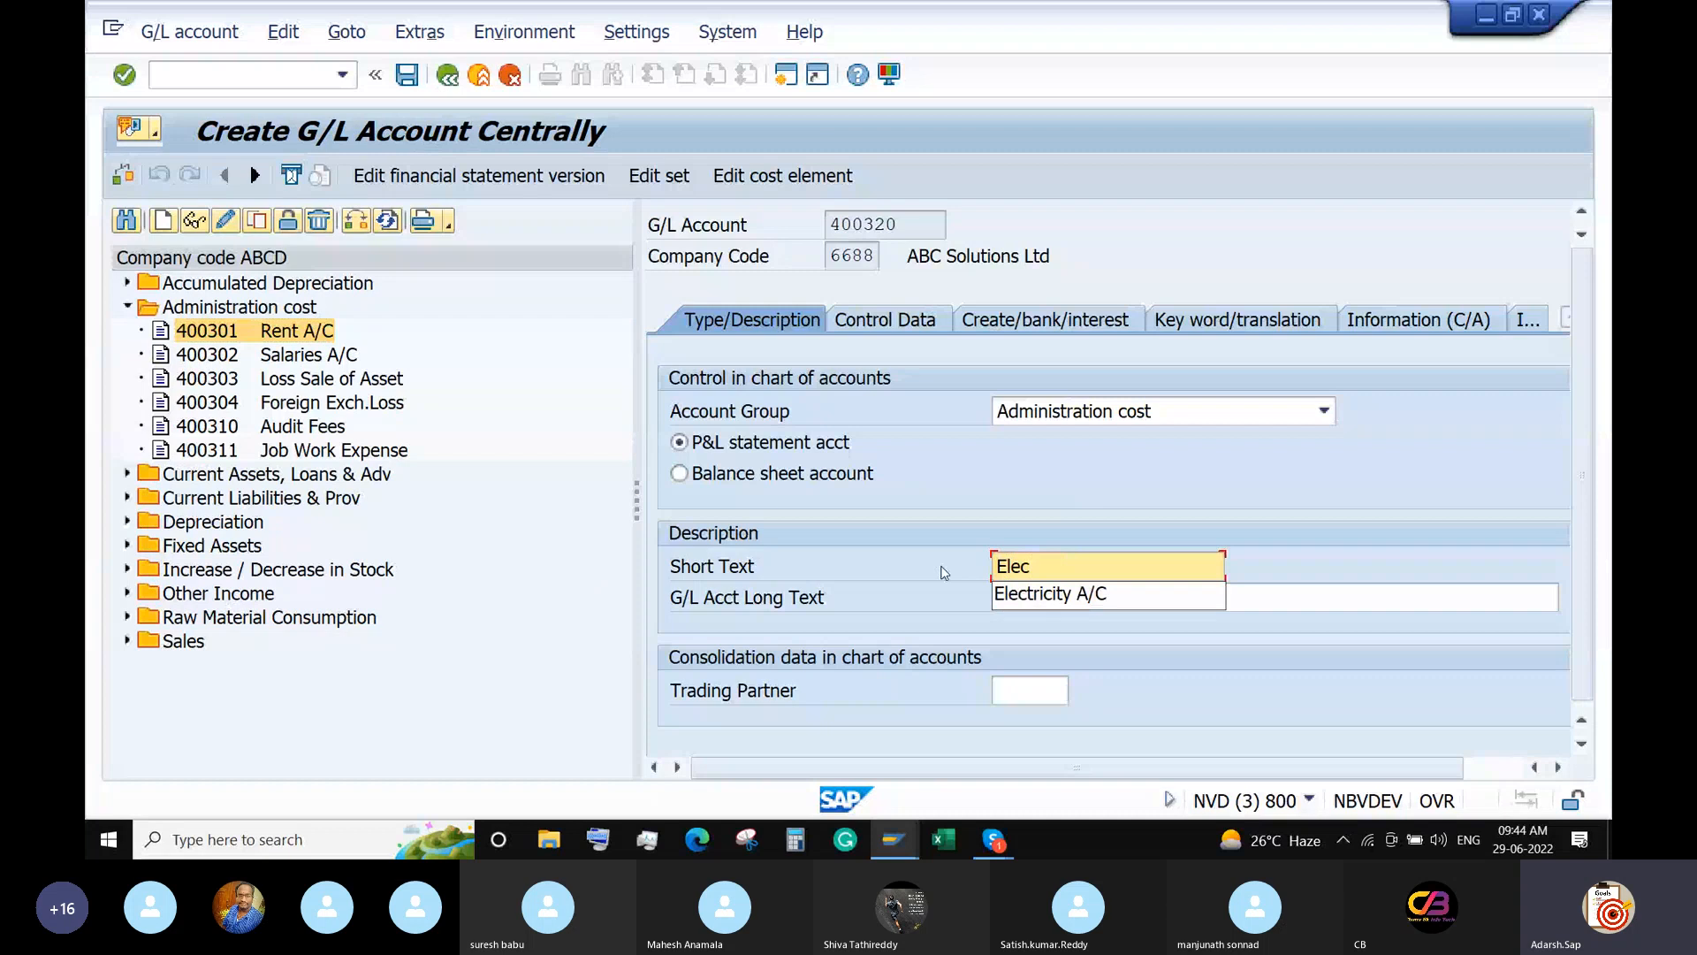
key("Down")
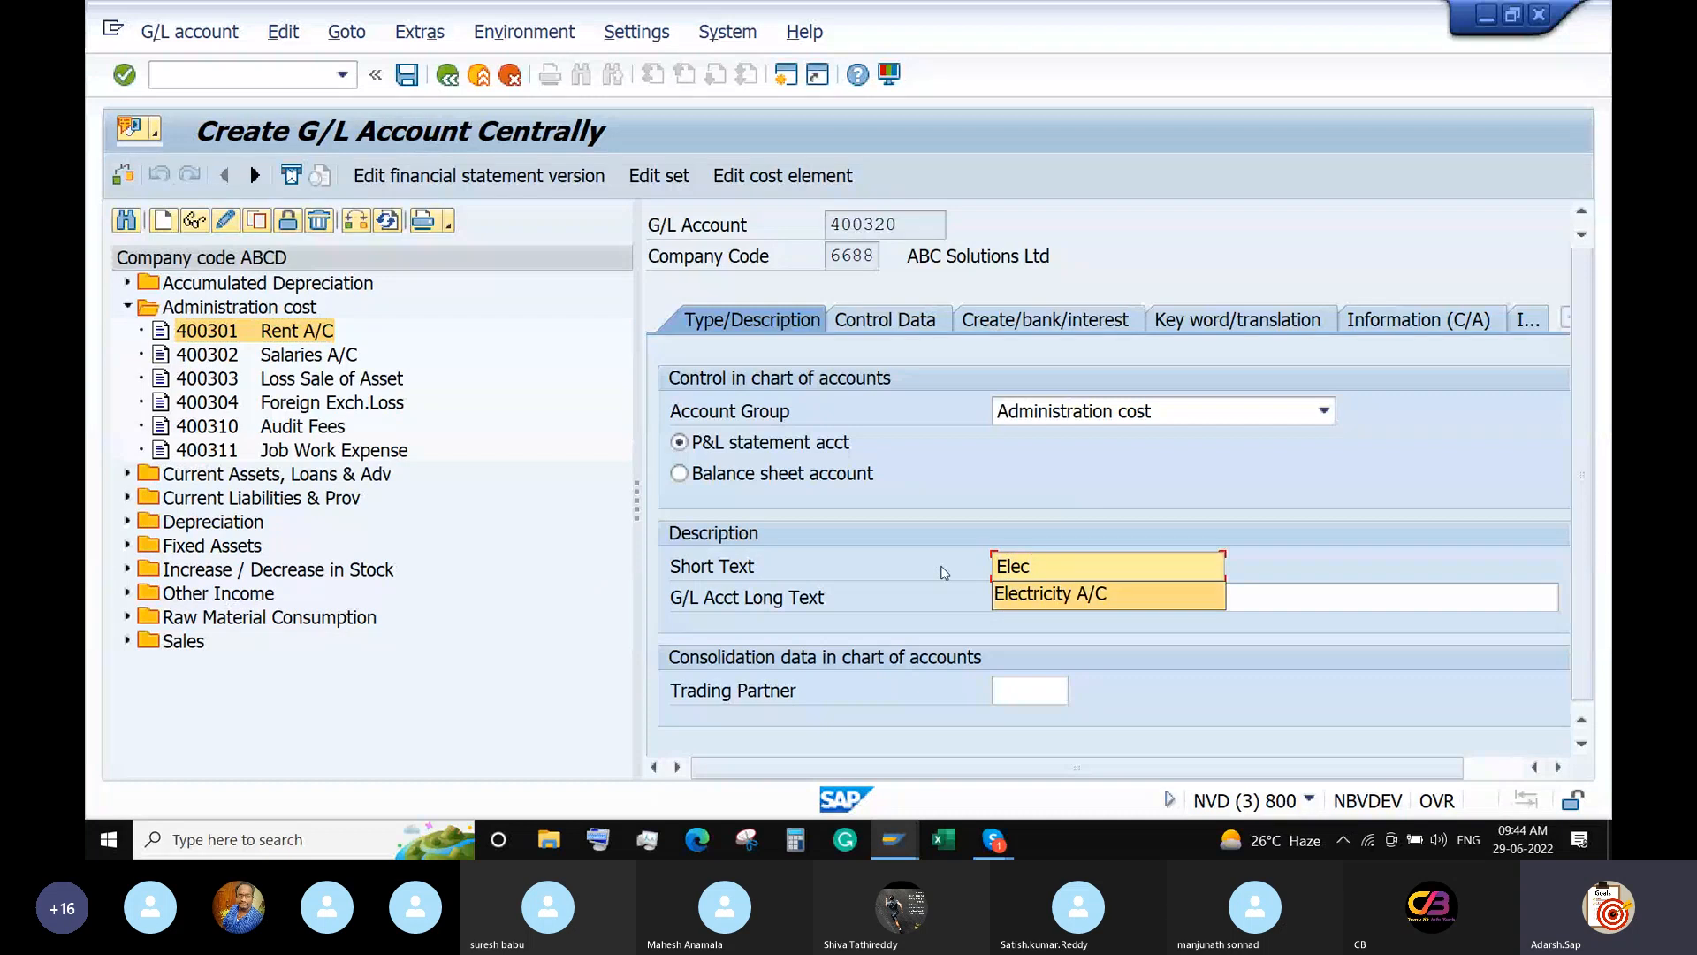
key("Return")
key("Tab")
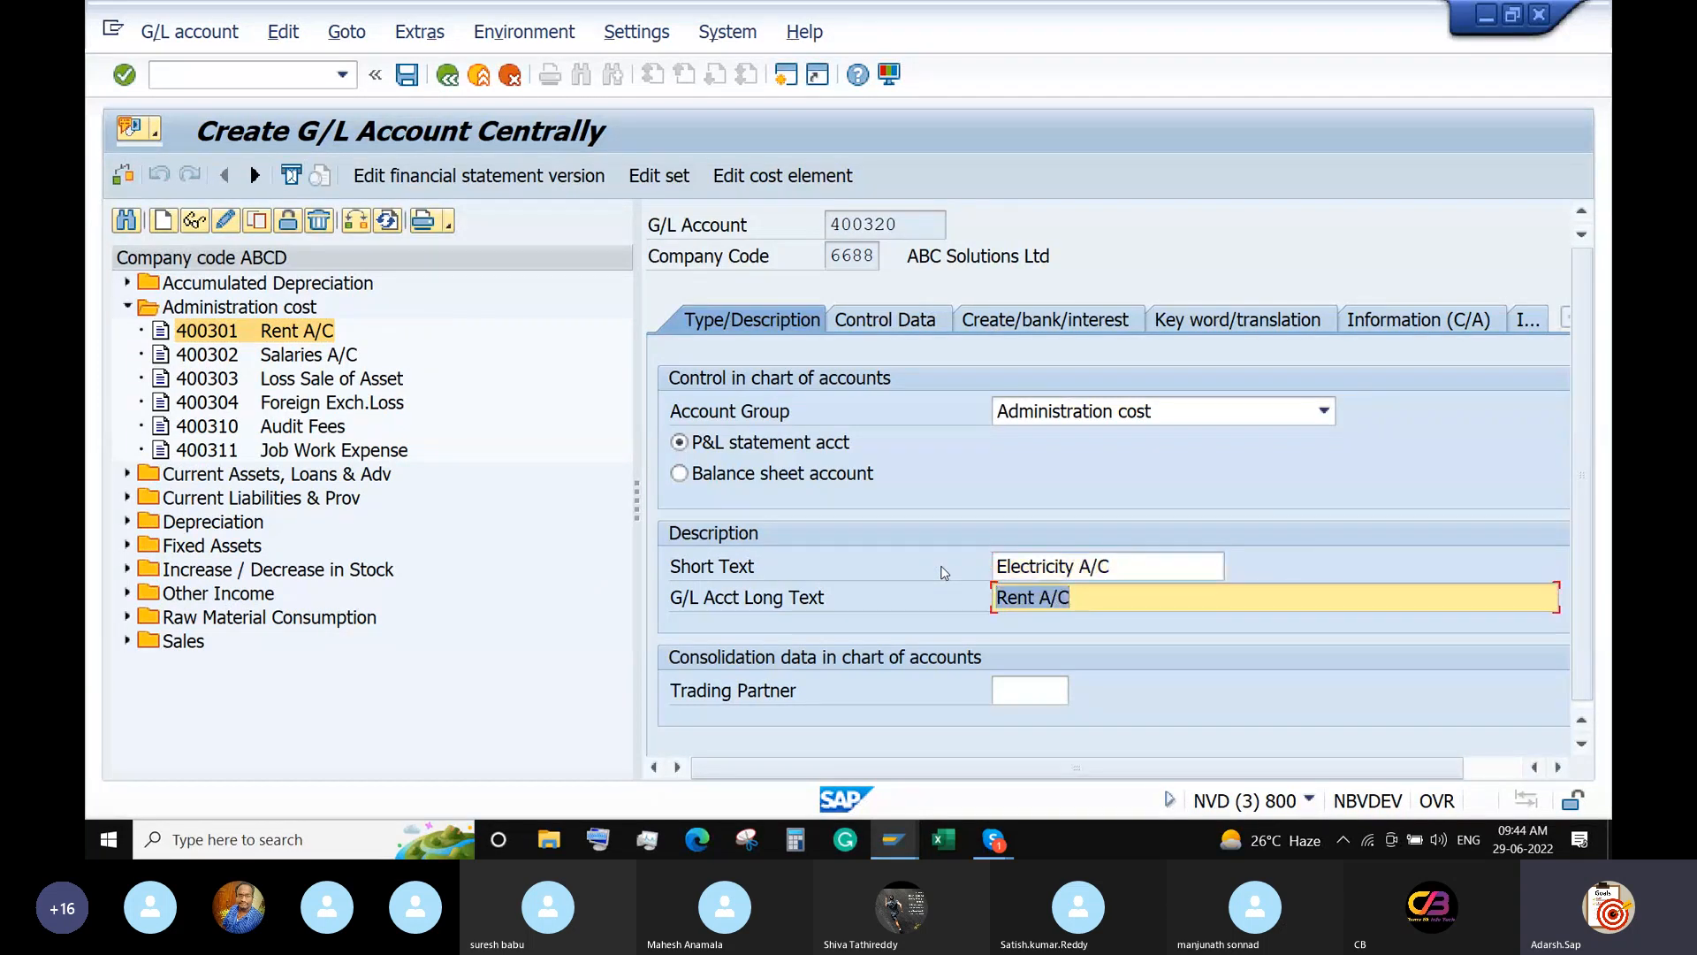
key("BackSpace")
key("Down")
key("Return")
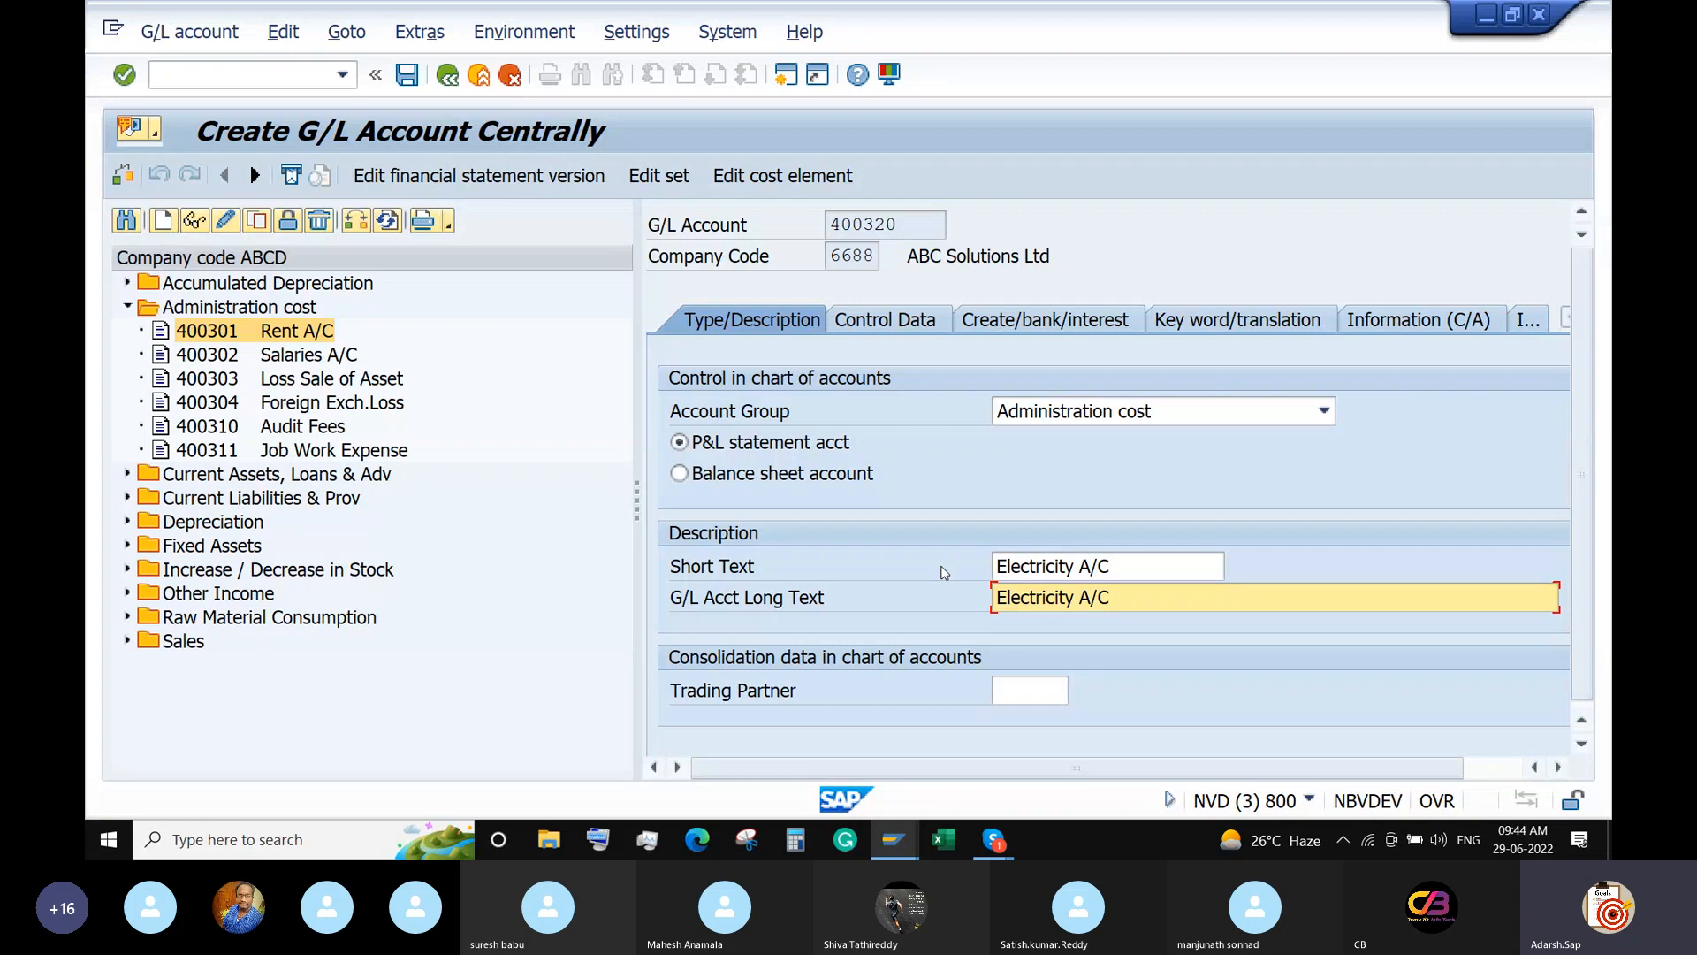
key("Return")
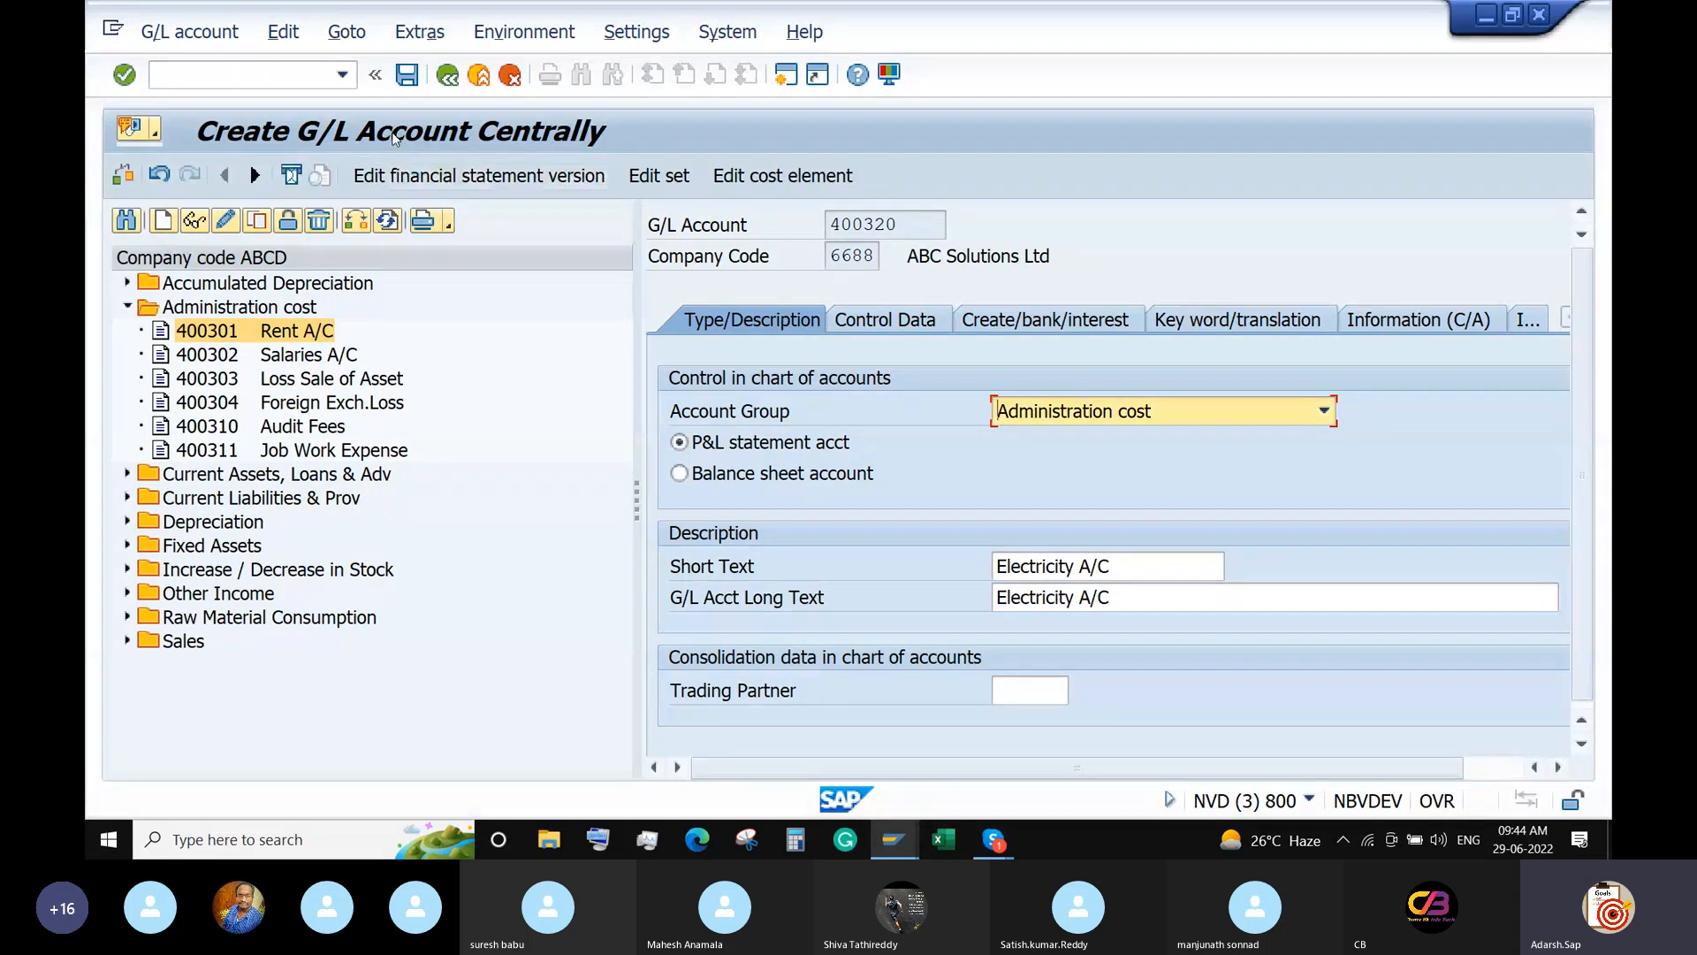
left_click(406, 76)
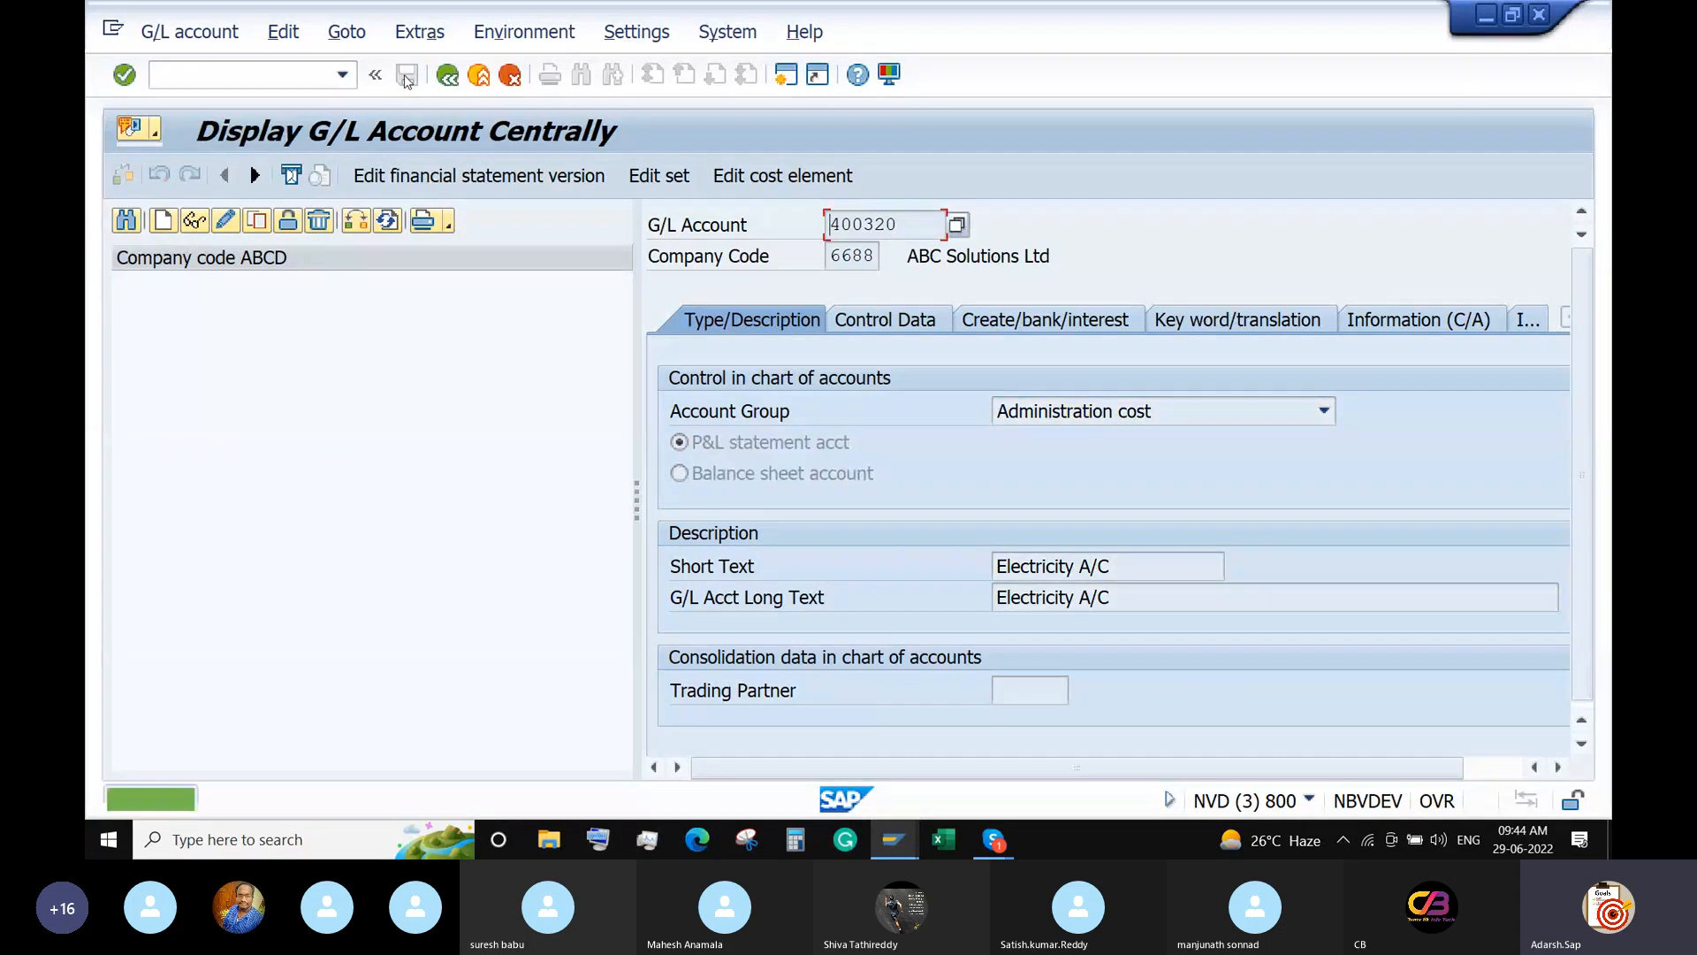
Close FS00 and pick G/L account 400320 Electricity A/C for the first invoice line.
left_click(1540, 16)
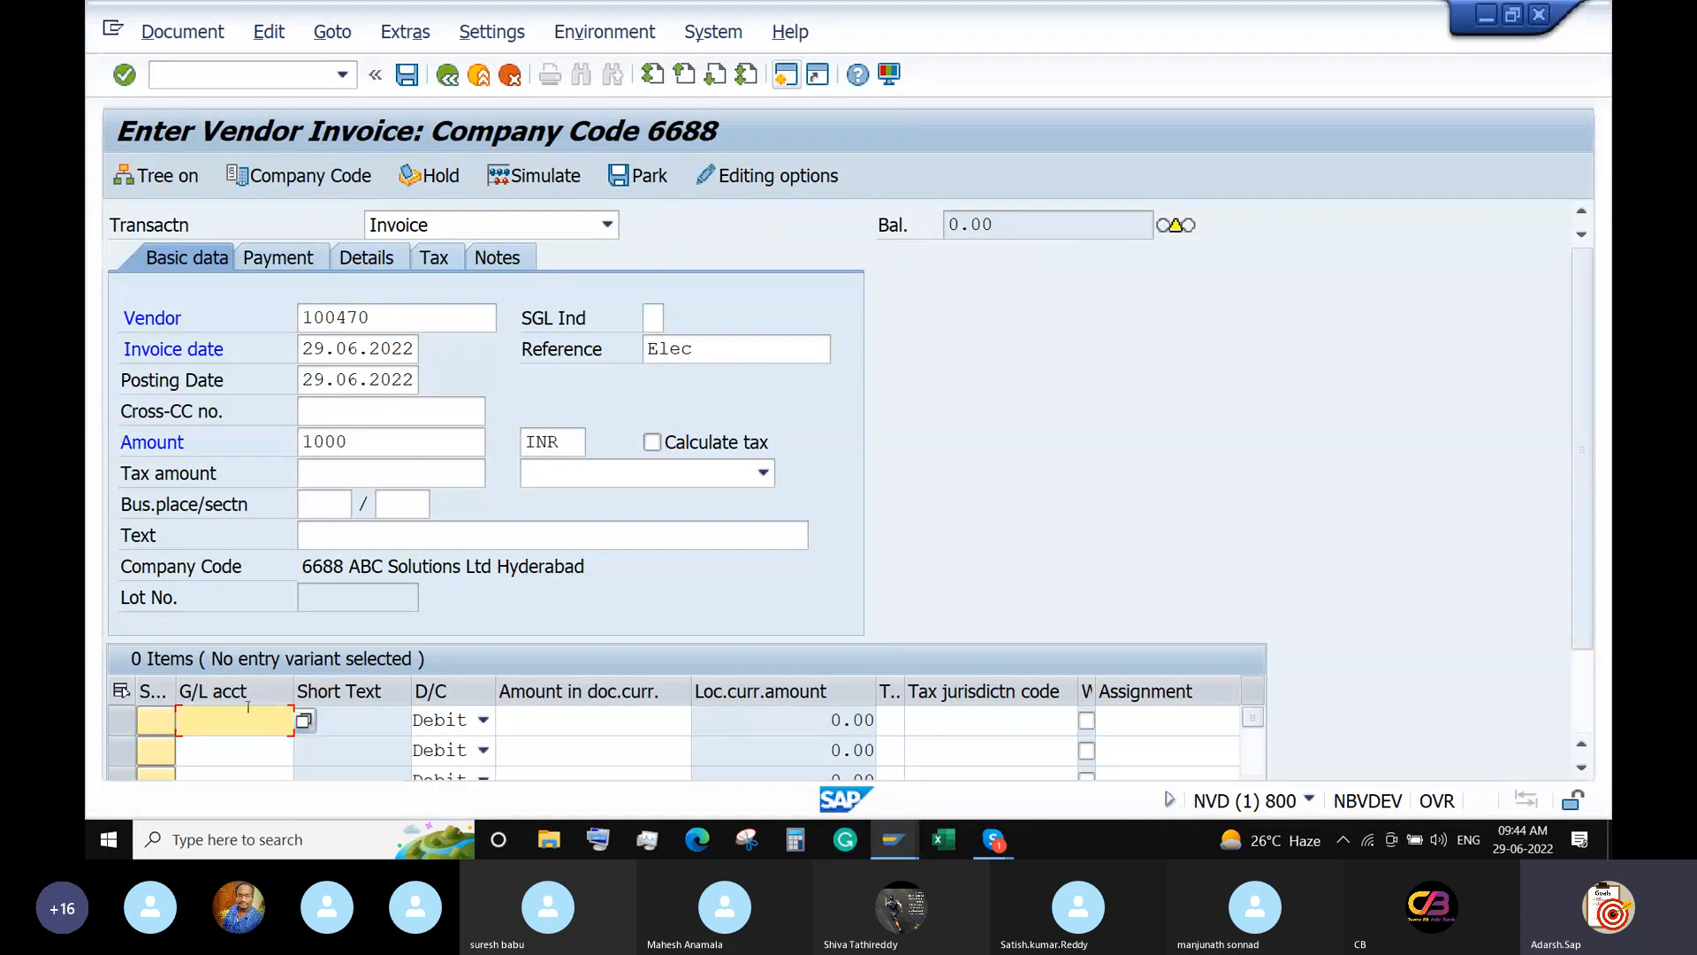
left_click(304, 721)
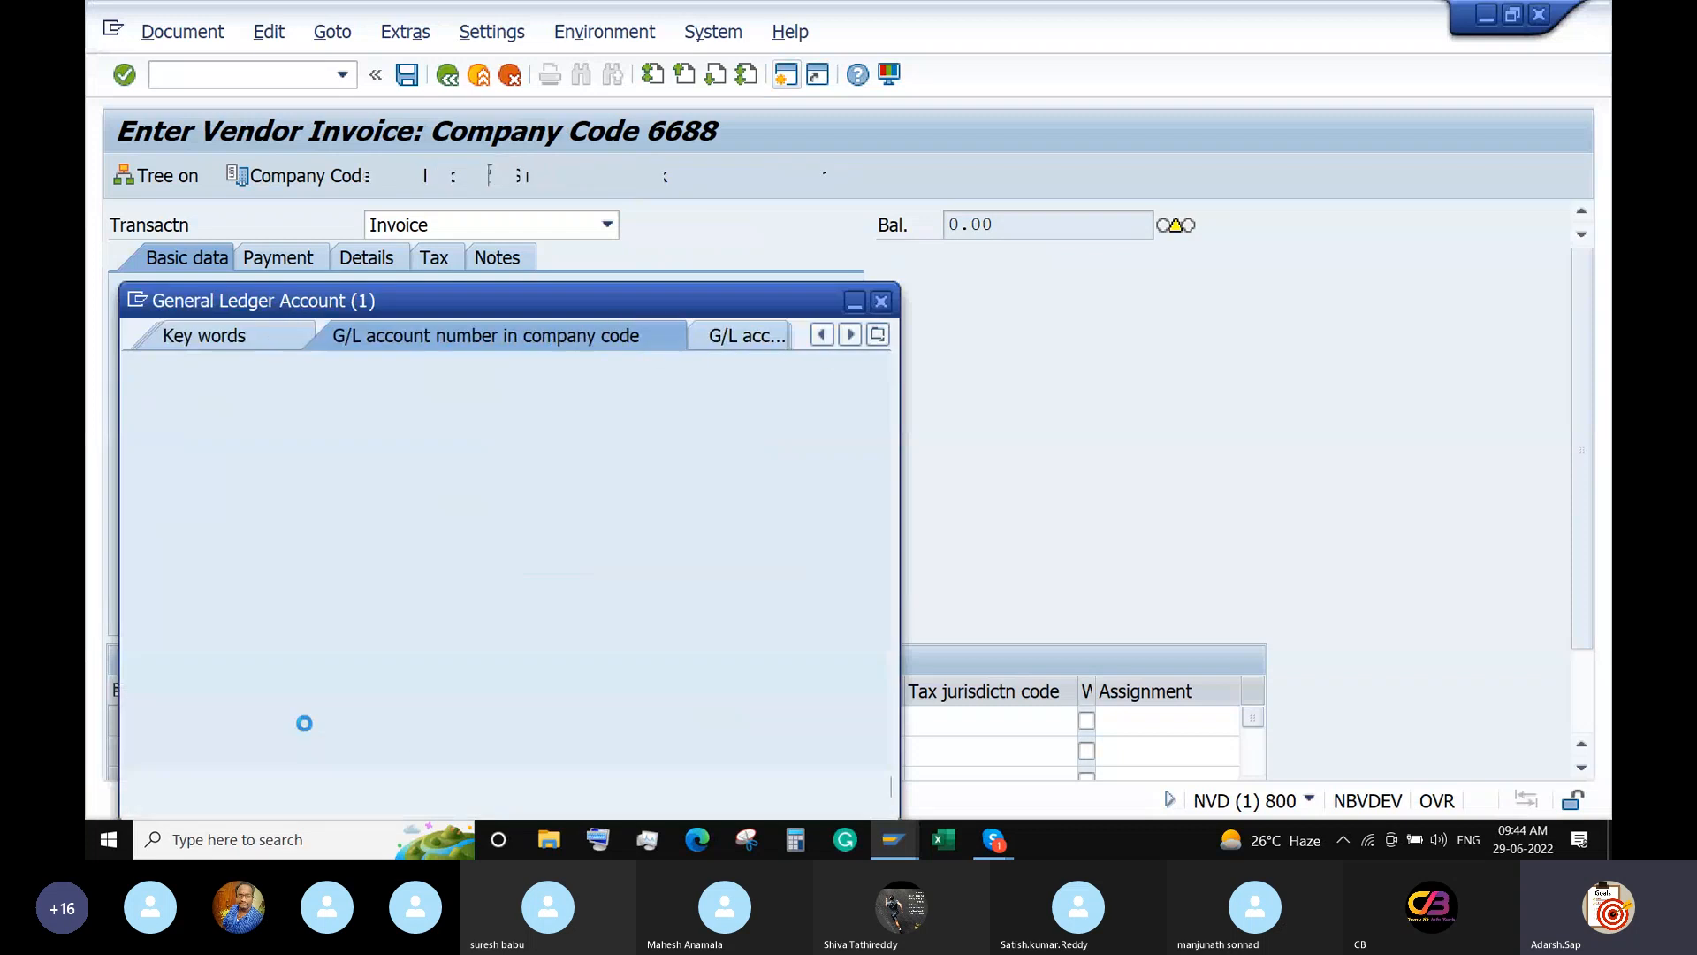
key("Return")
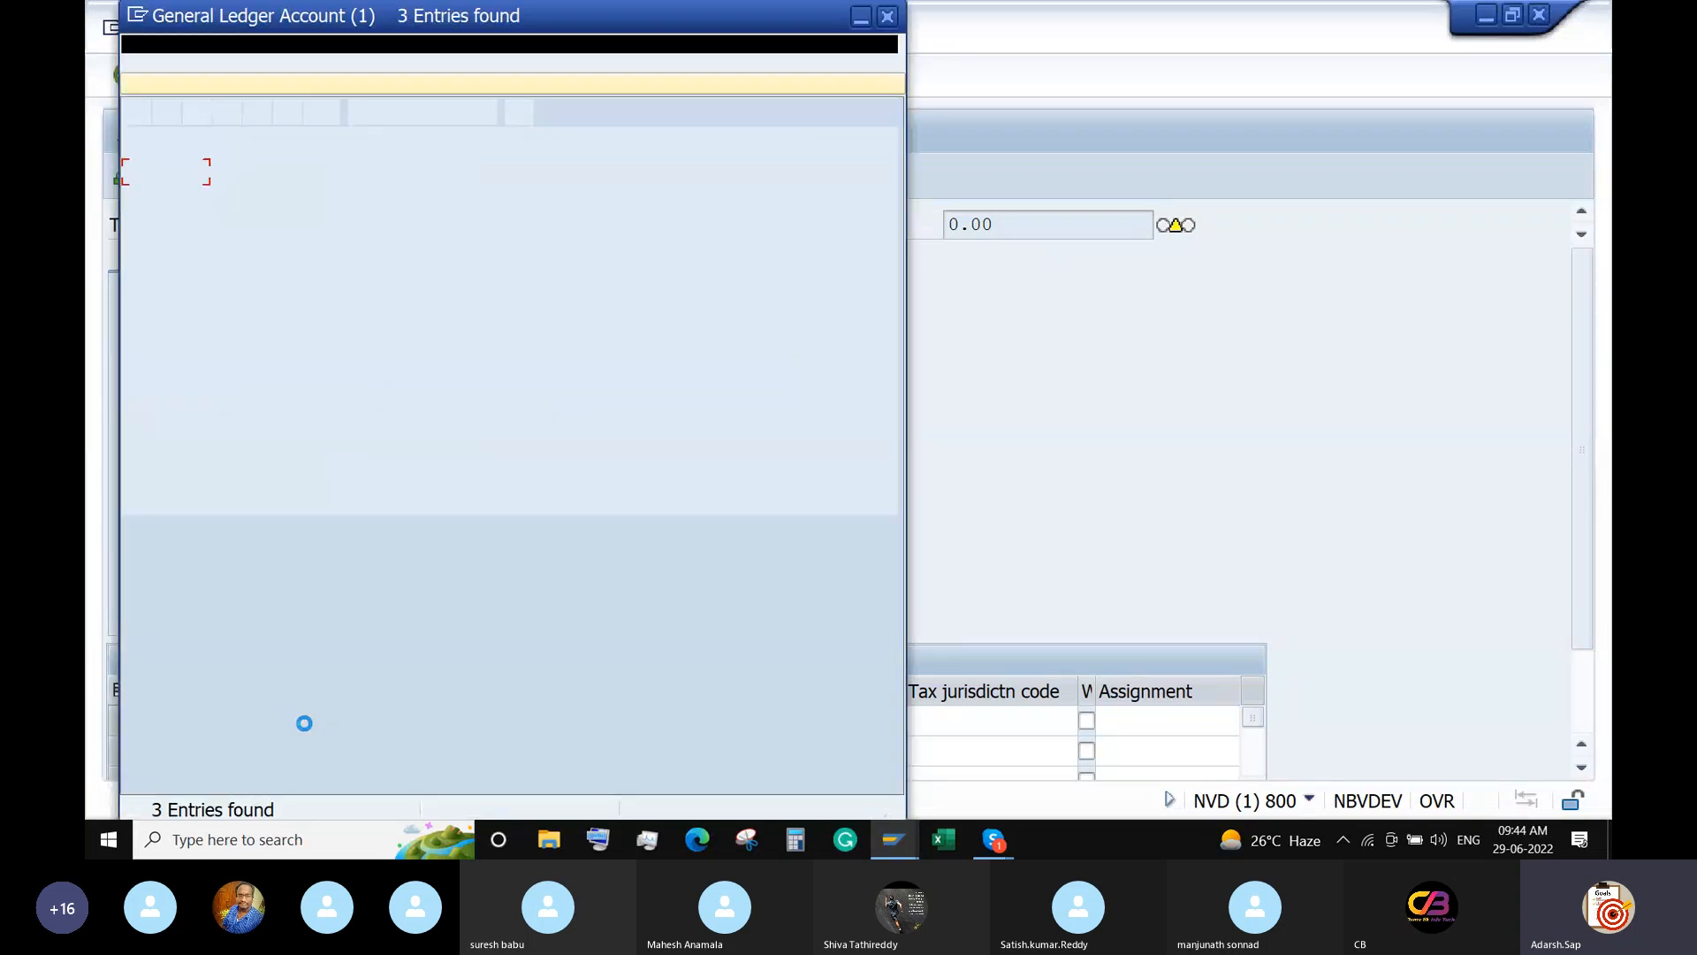
double_click(162, 230)
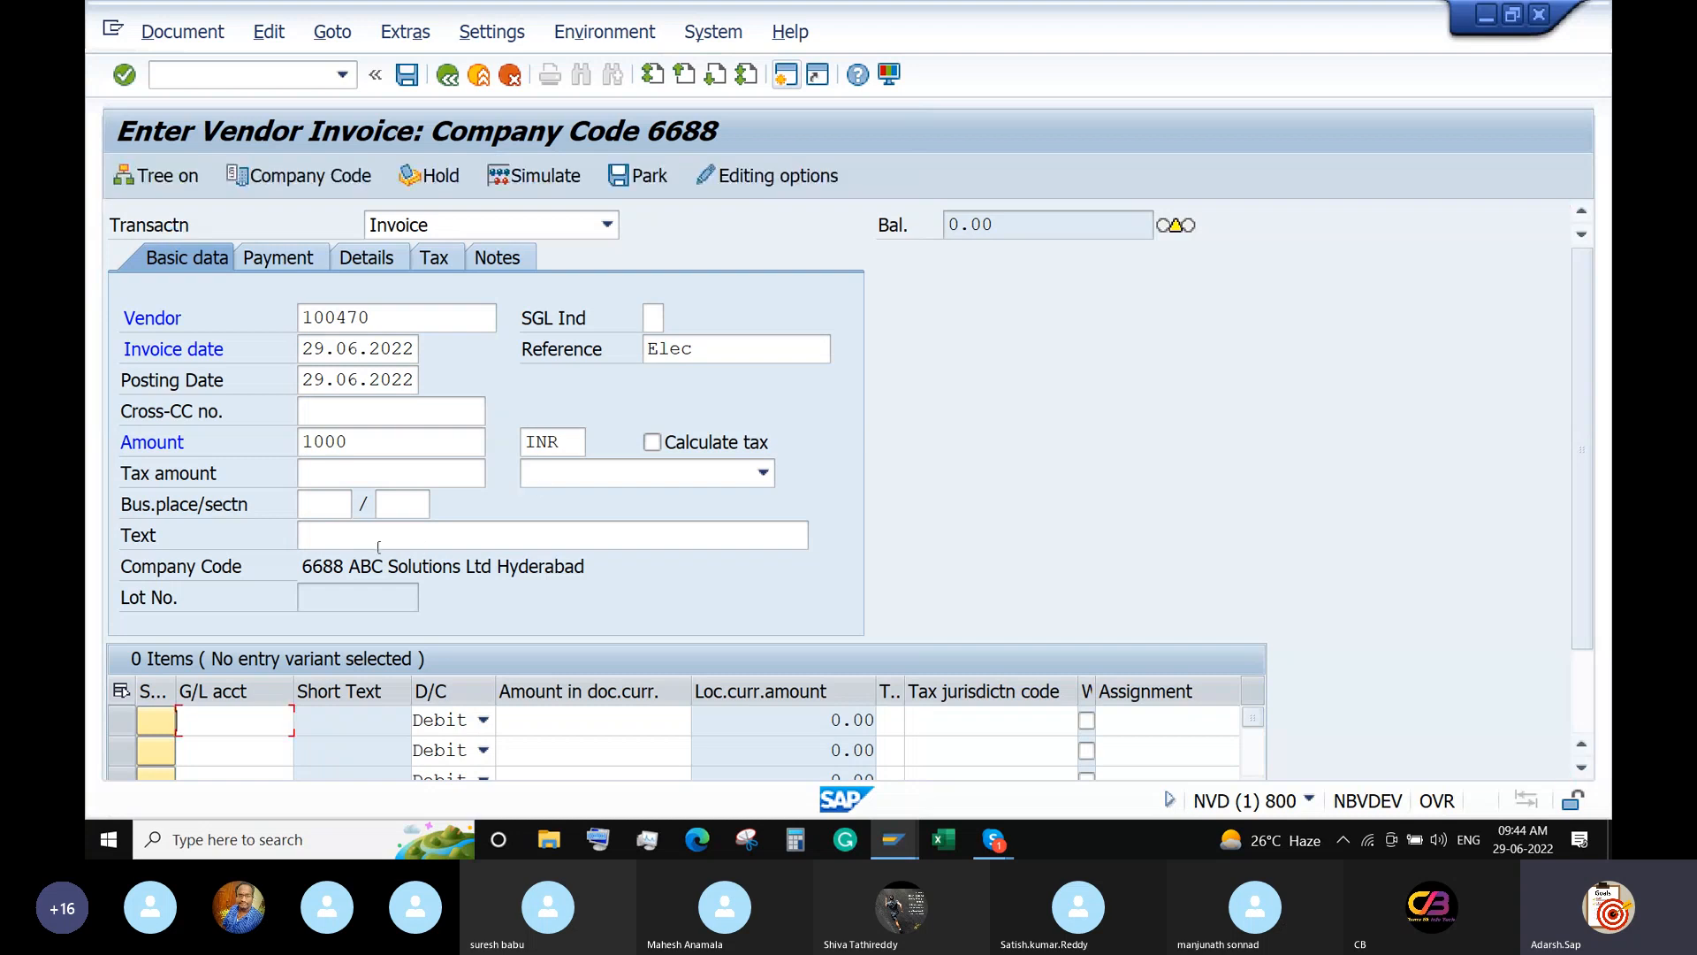
left_click(567, 719)
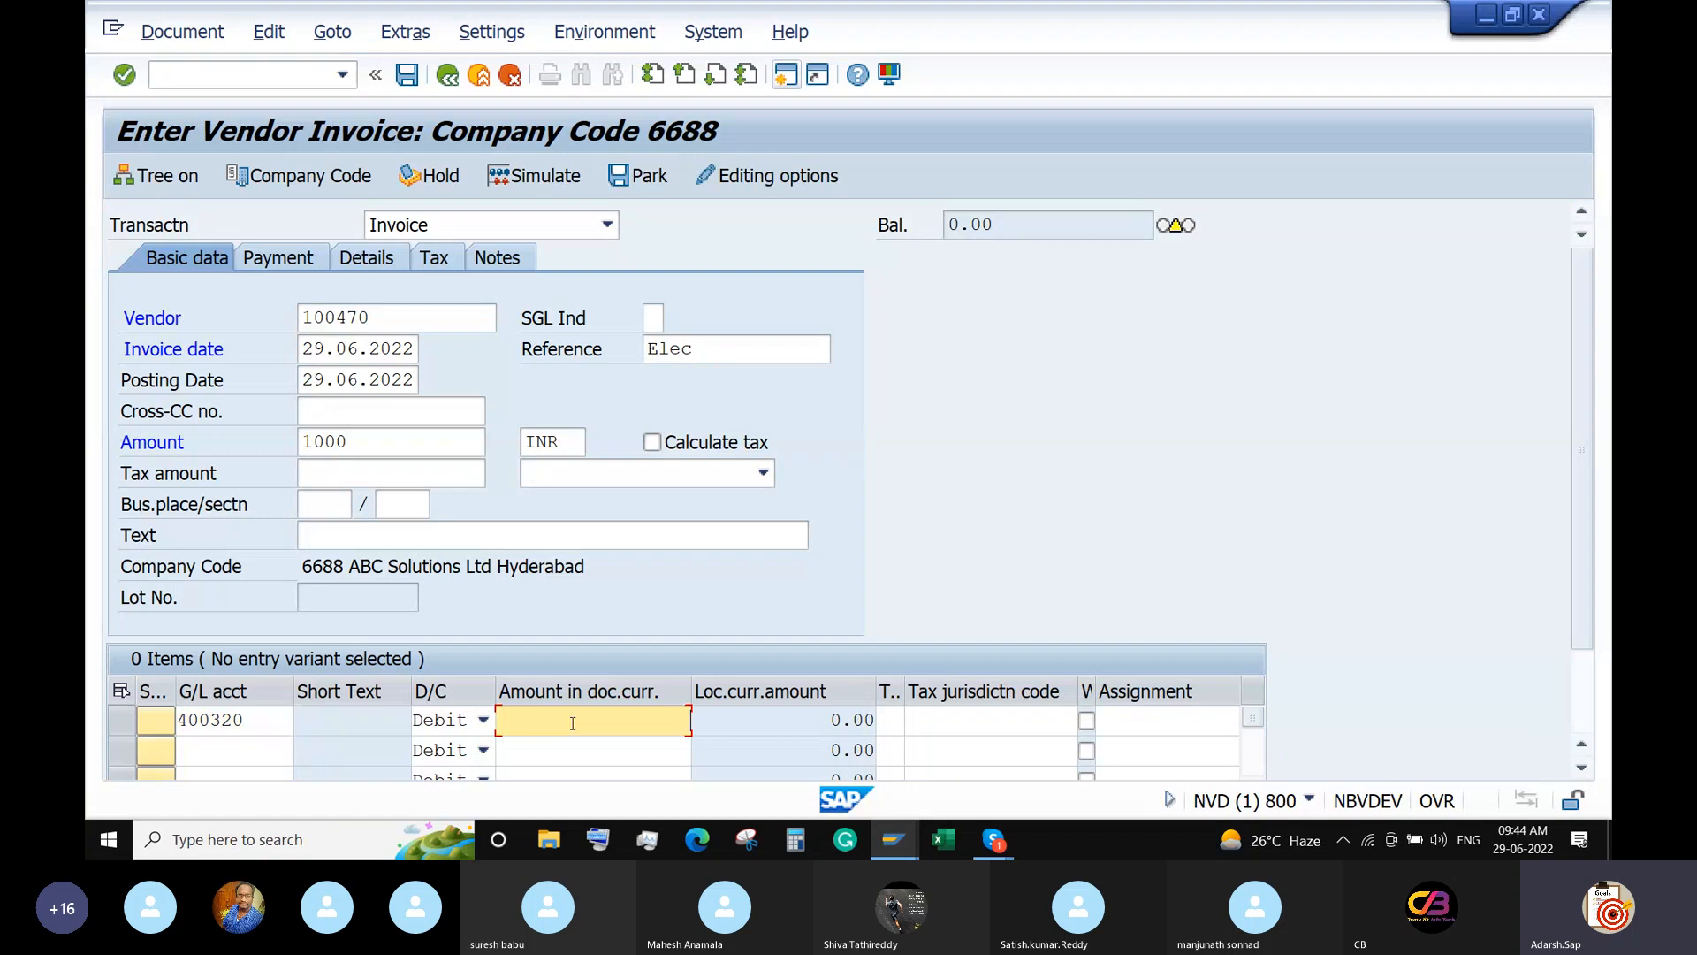
Set reference Electricity-1 and text 'Electricity-1: April 2022', then validate the entries.
left_click(387, 537)
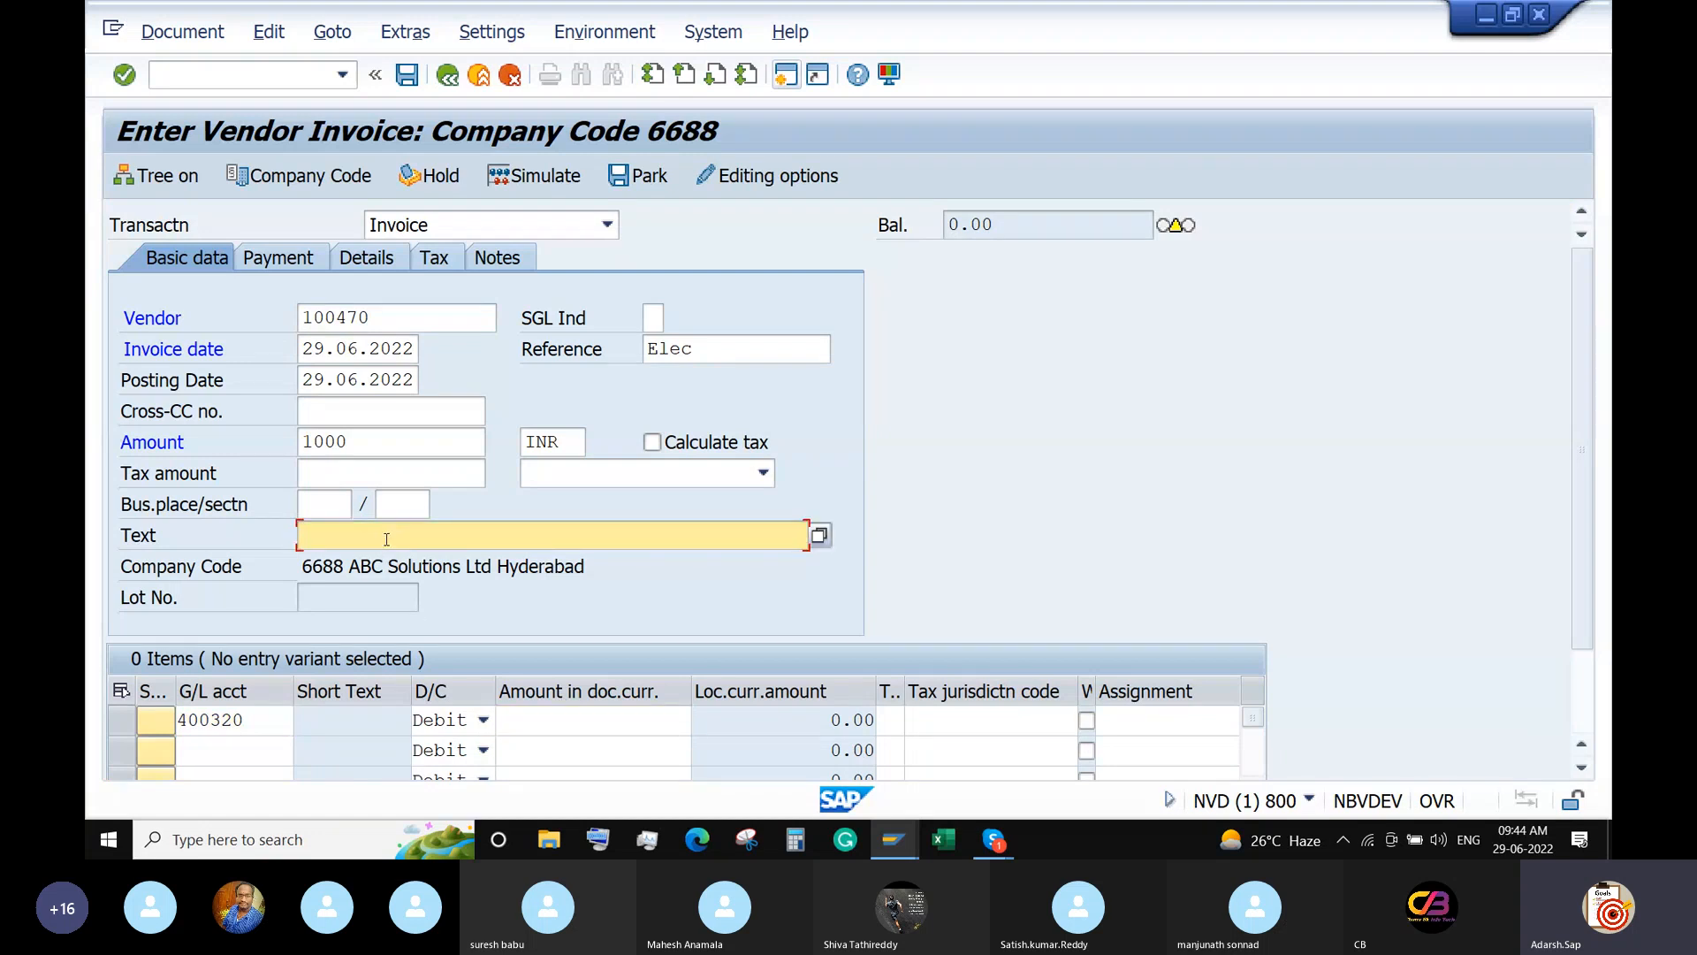
left_click(752, 345)
type("triit")
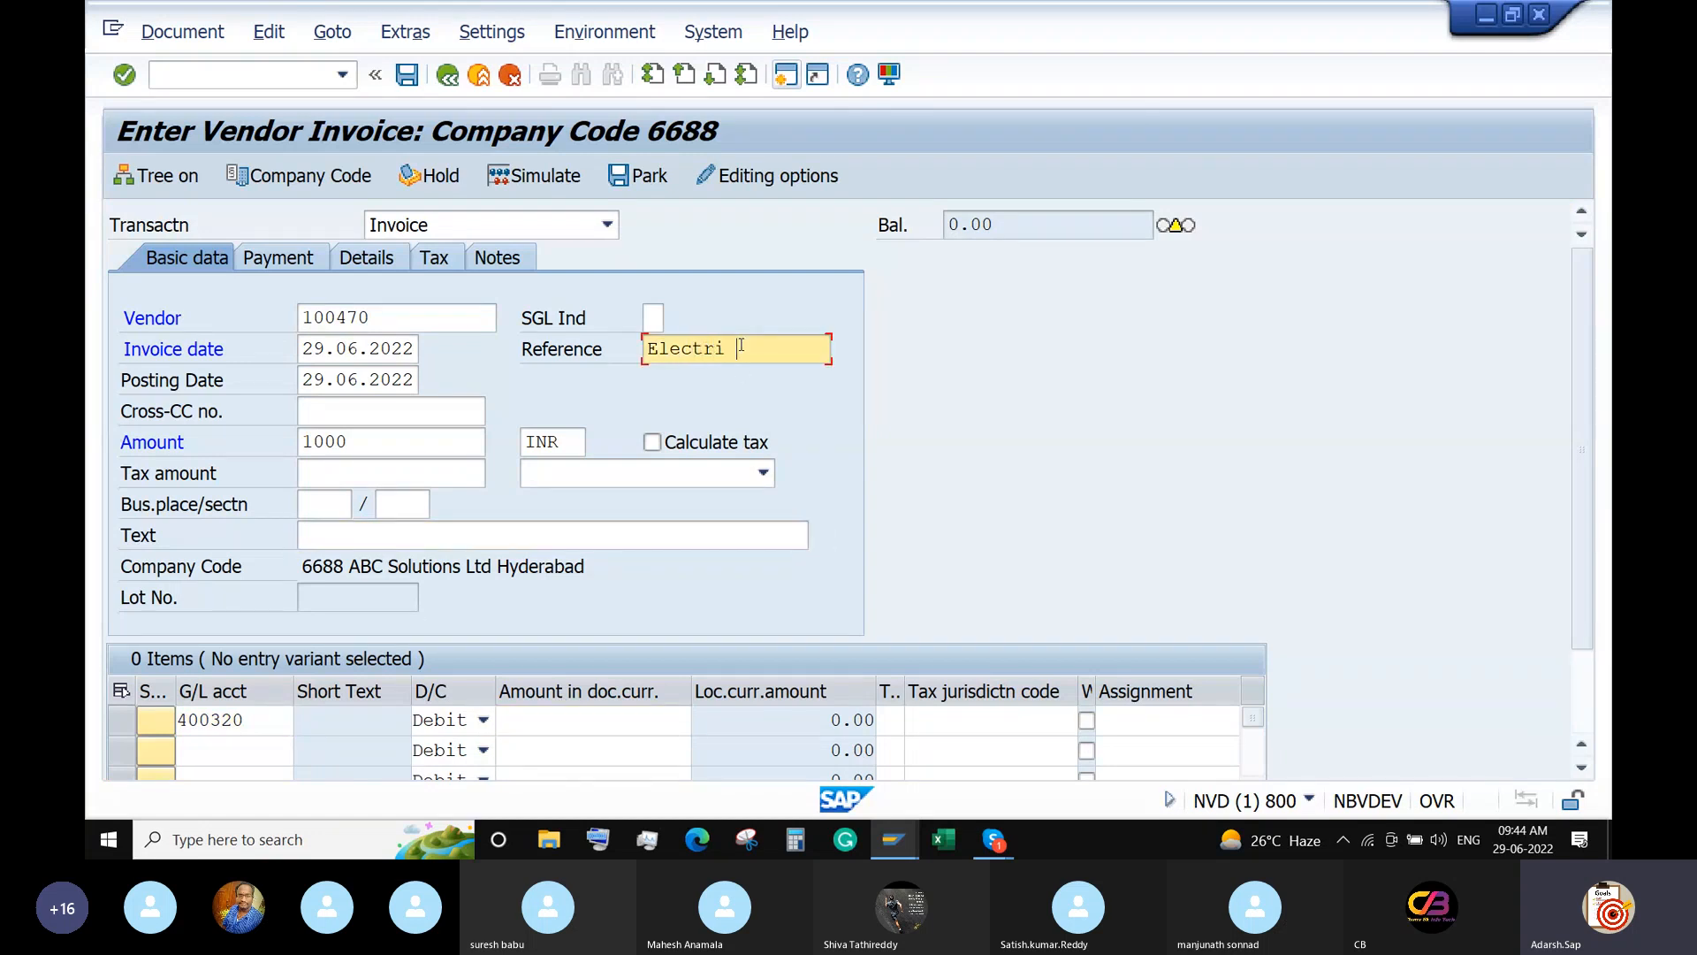
key("BackSpace")
key("BackSpace")
type("city-")
double_click(741, 347)
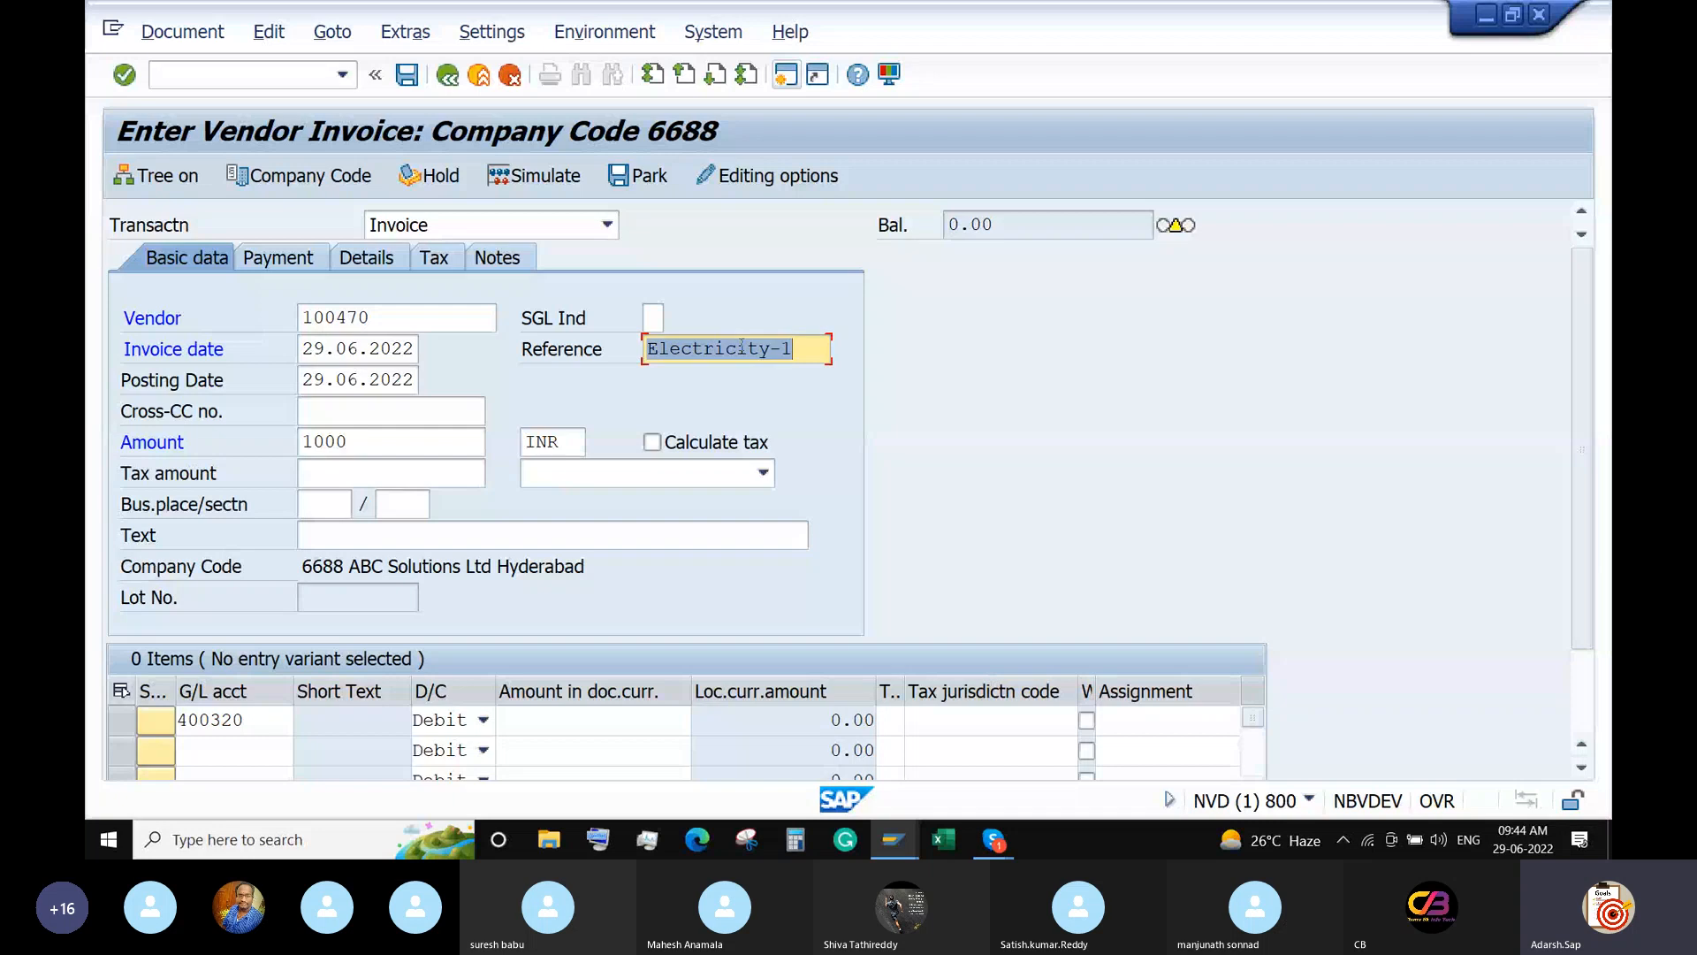
key("ctrl+c")
left_click(599, 536)
key("ctrl+v")
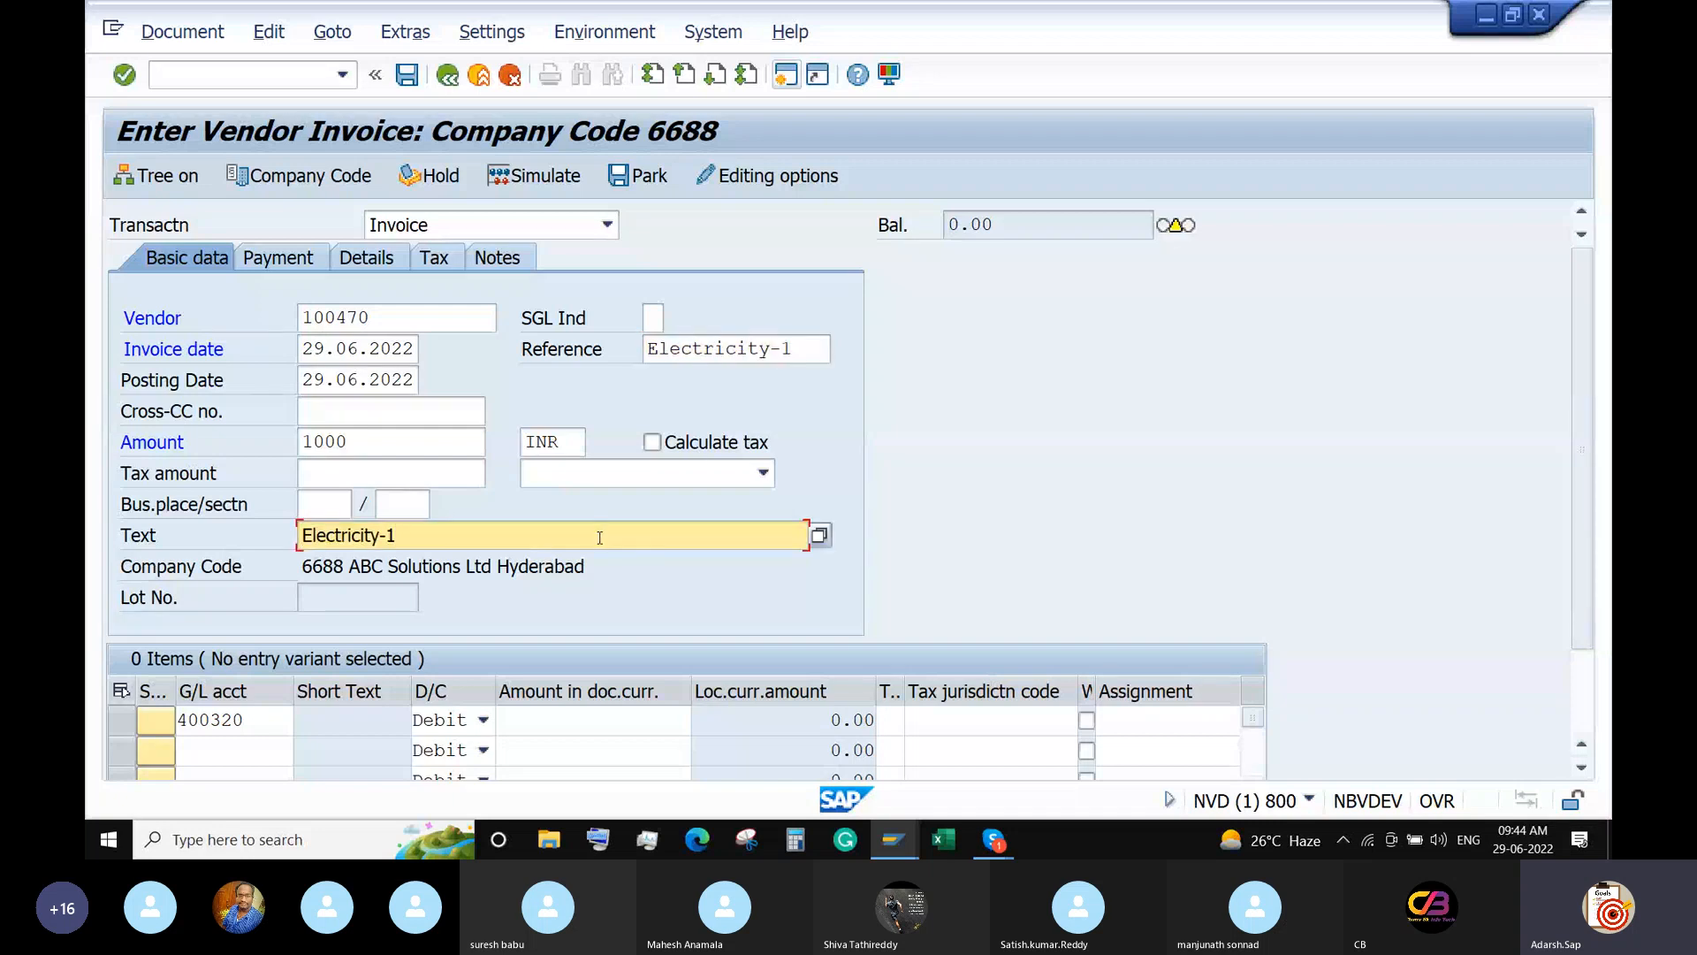
type(": April 2022")
key("Return")
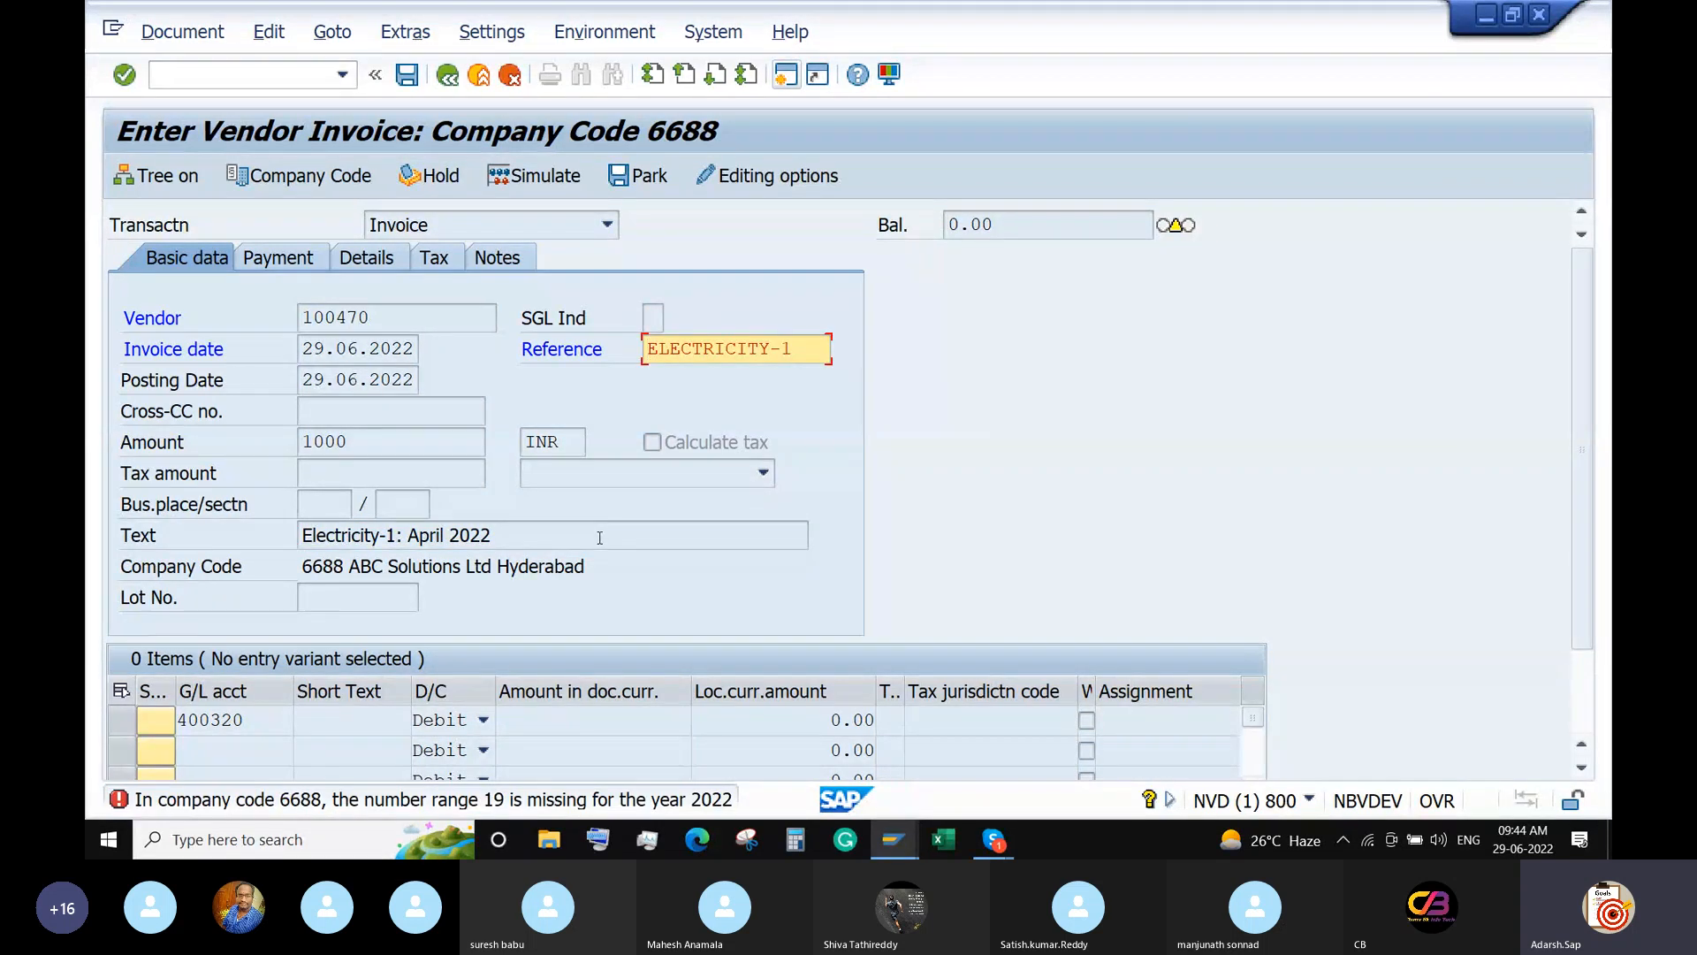
In a new session, use FBN1 to copy number ranges from ABCD to 6688.
left_click(786, 73)
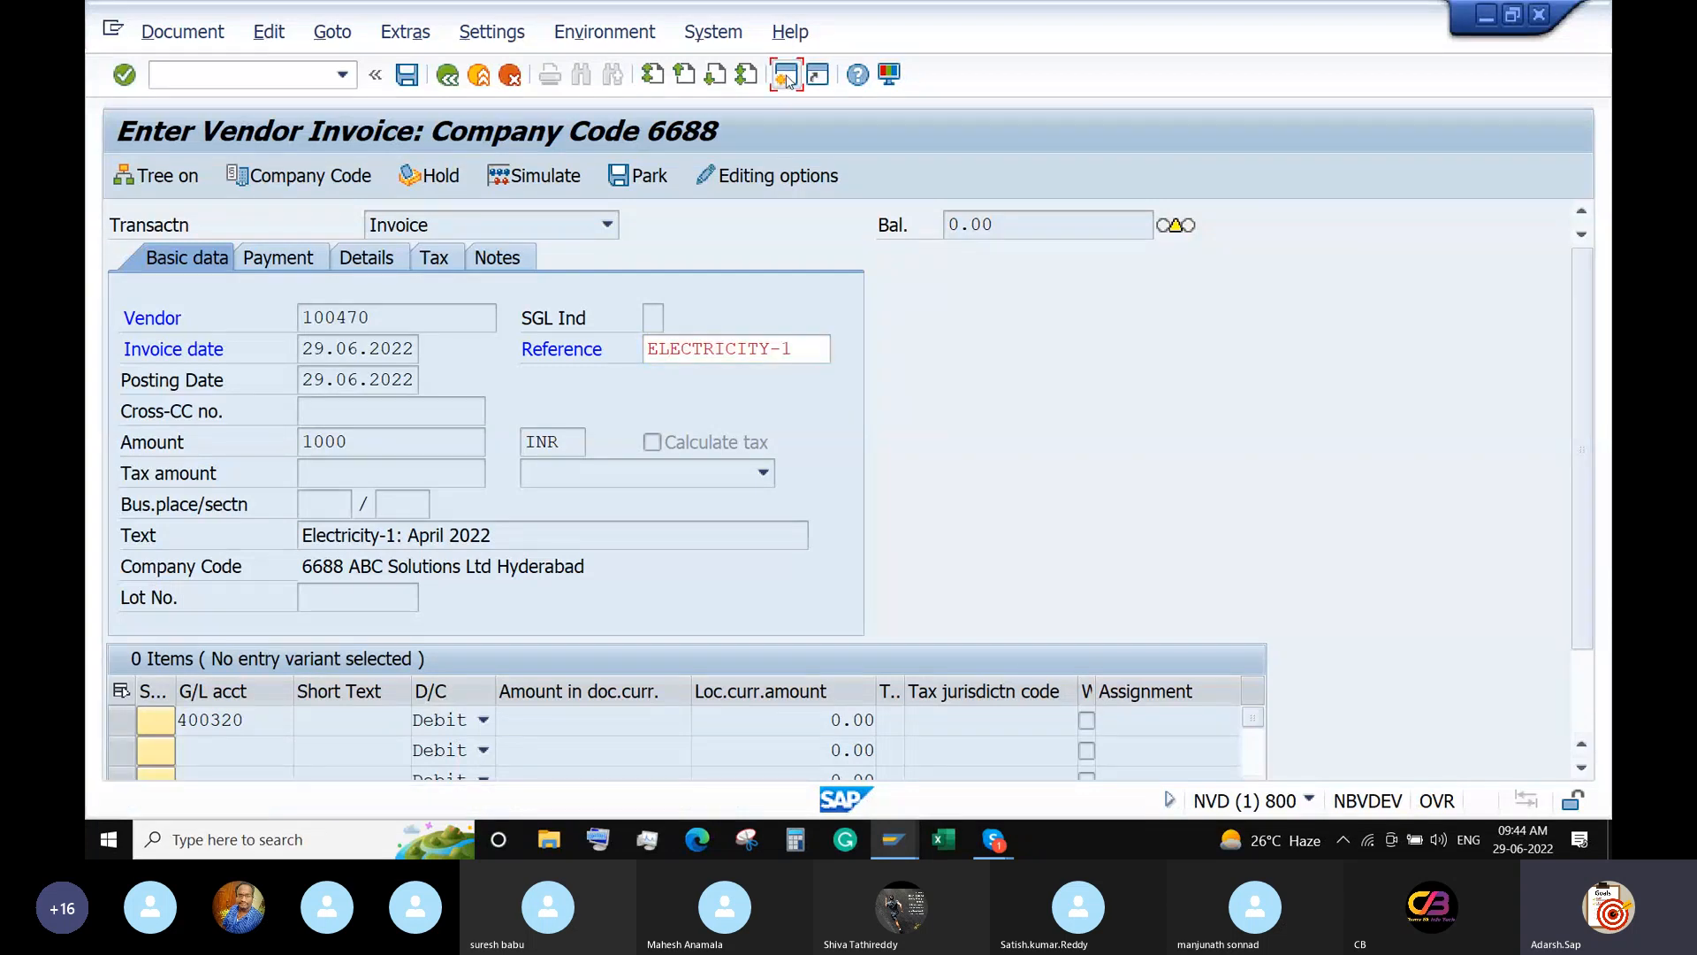
type("FBN1")
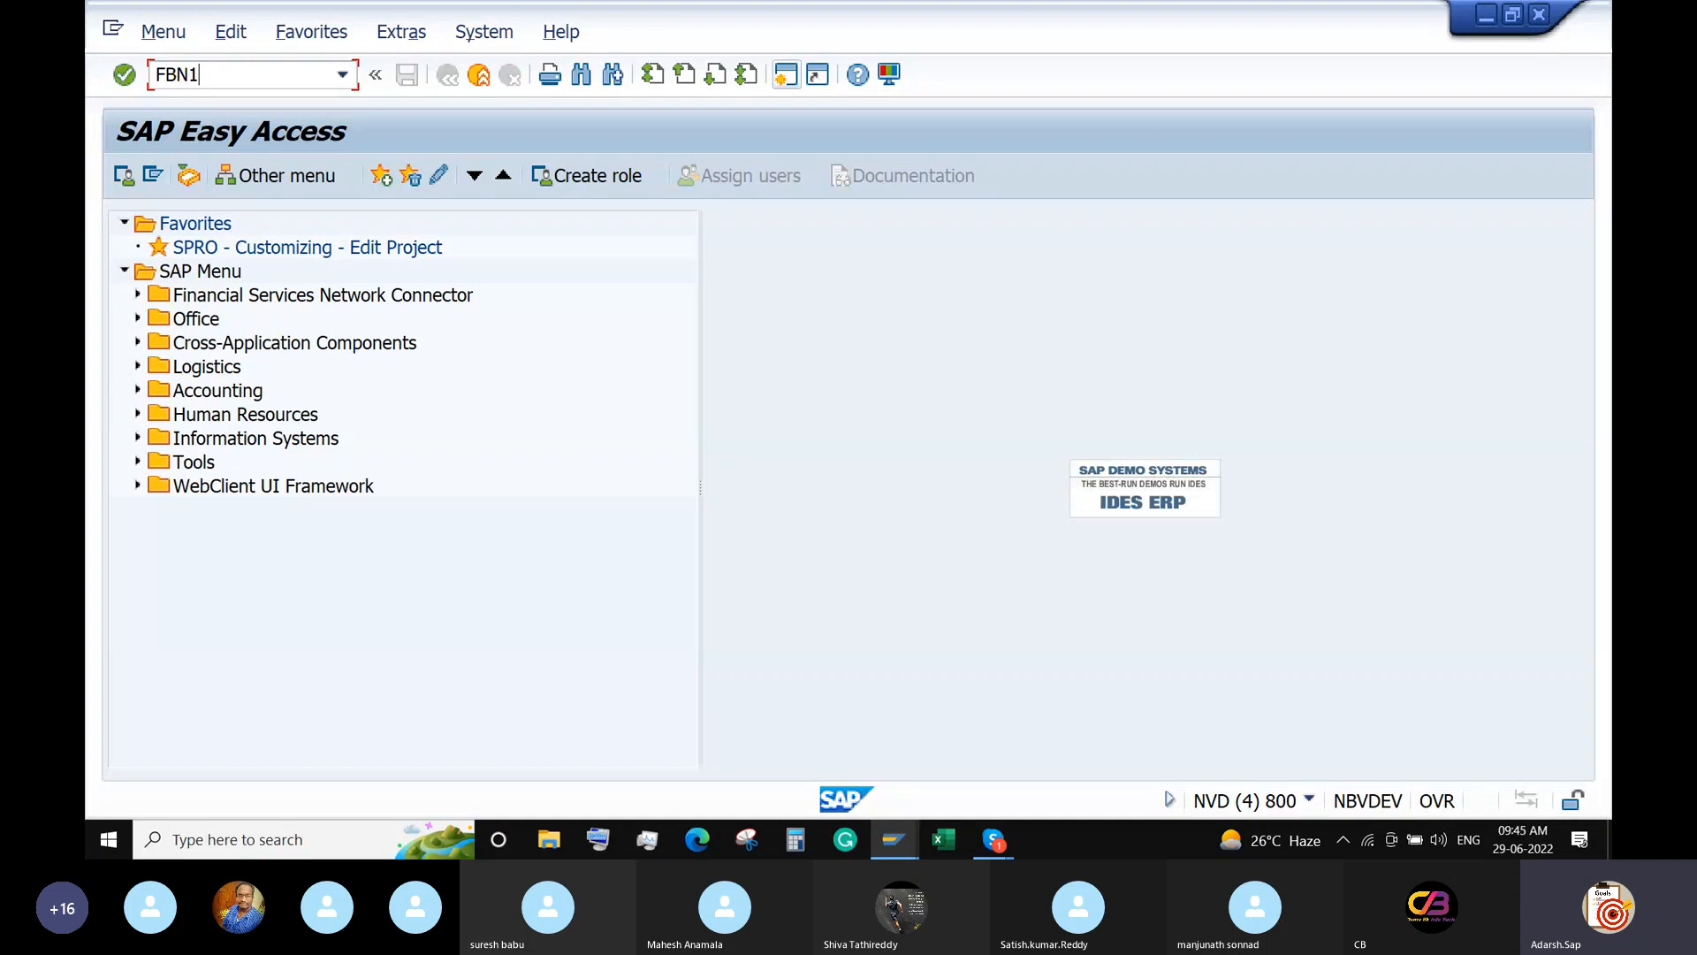
key("Return")
left_click(160, 175)
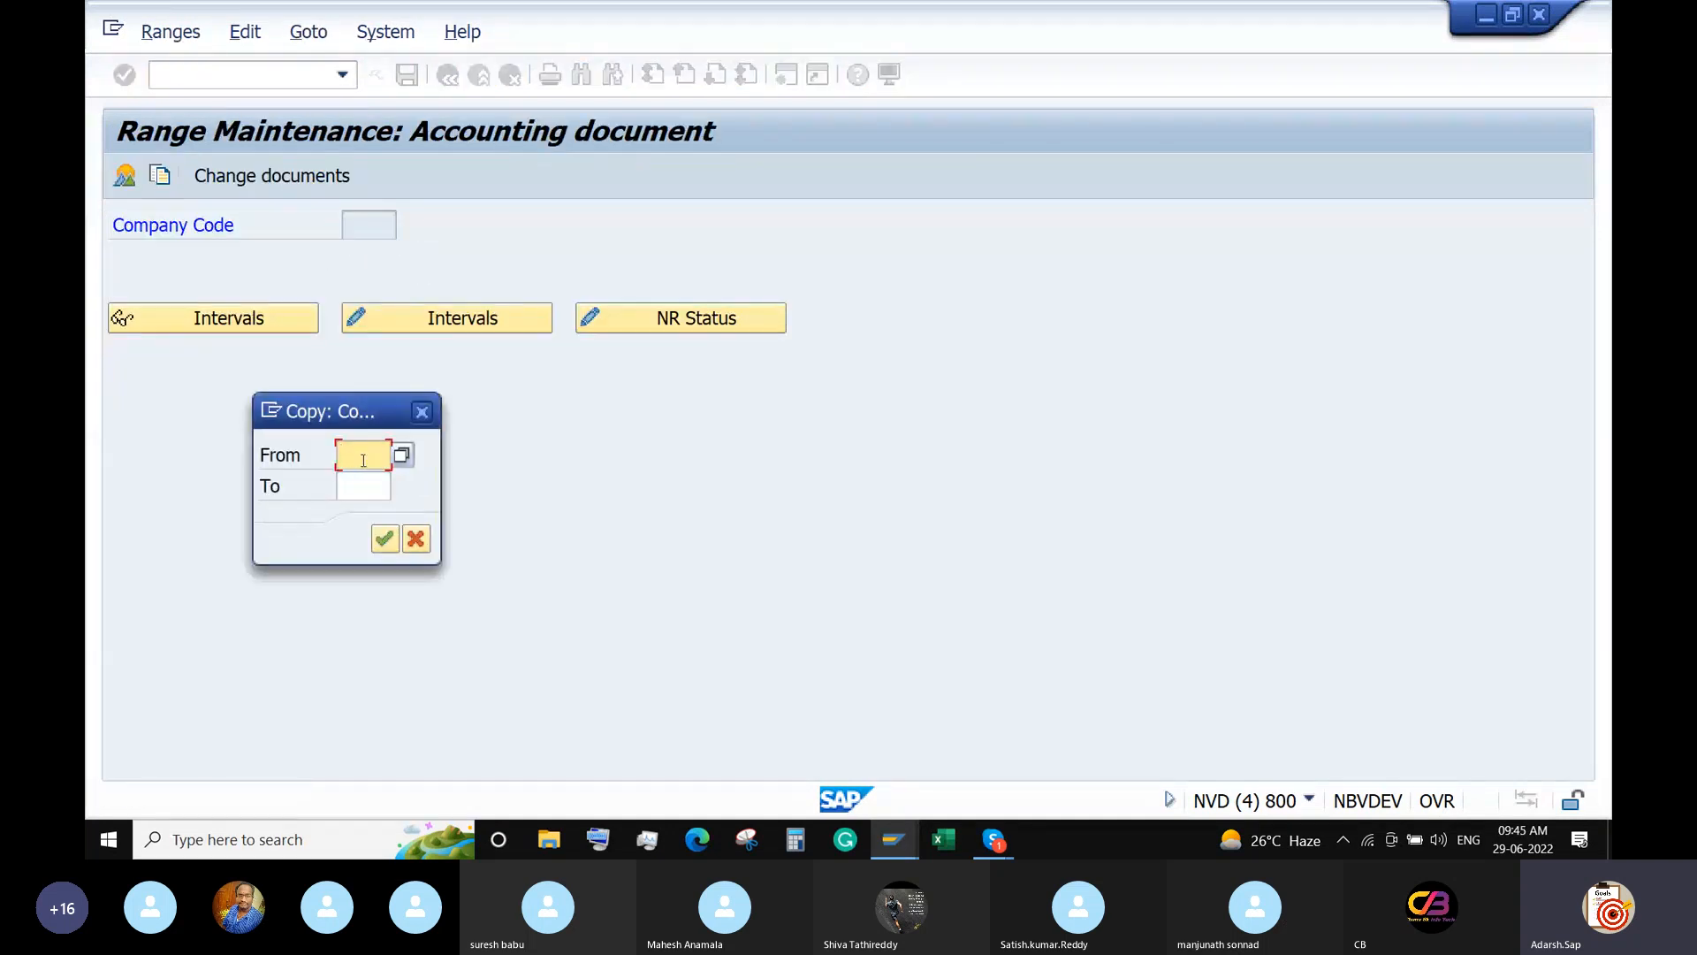
type("ABCD")
key("Tab")
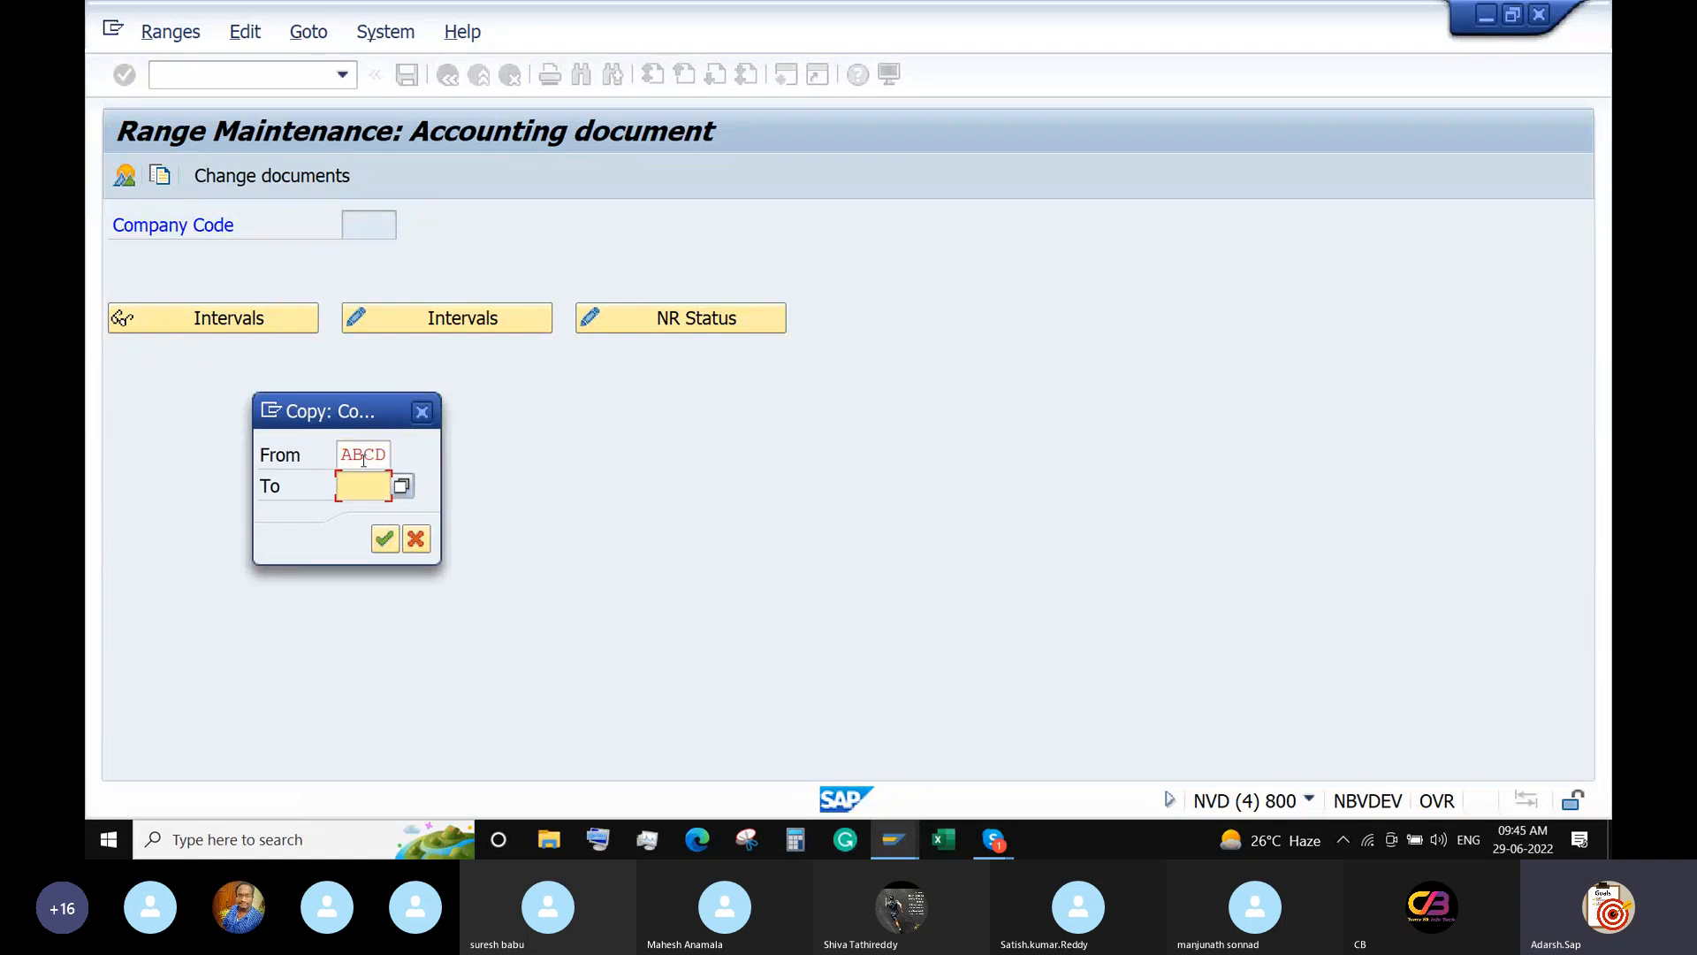
type("6688")
key("Return")
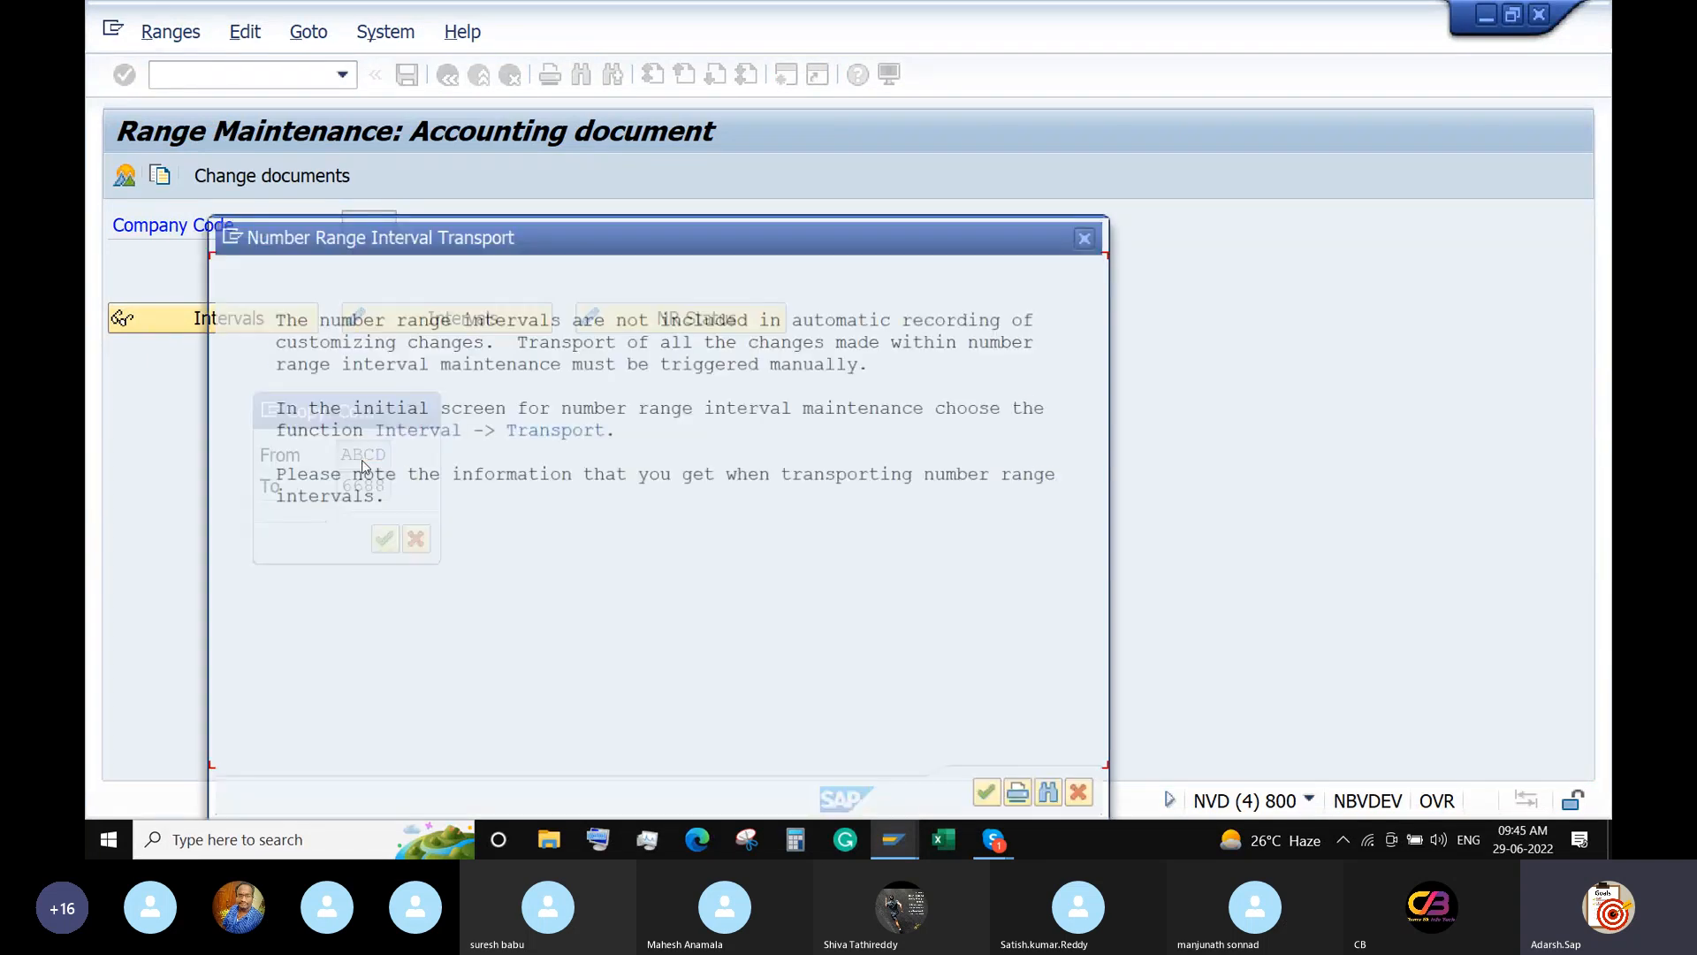
left_click(986, 794)
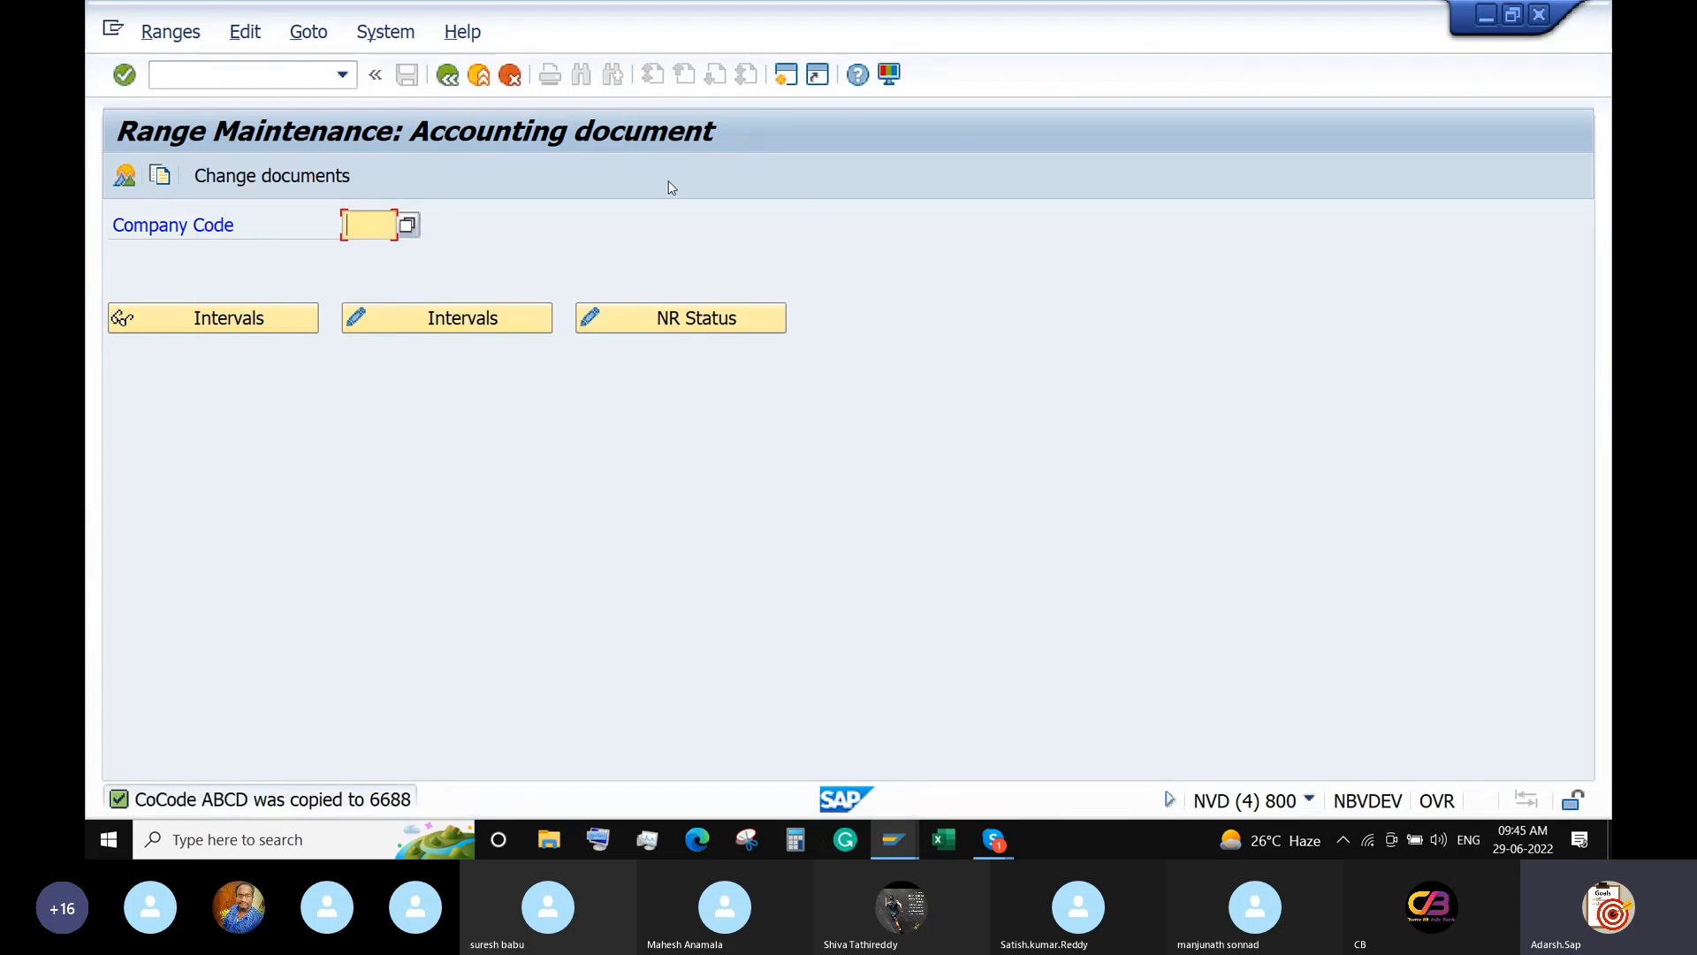
Review the 6688 number range intervals, then close the session.
type("6688")
left_click(183, 327)
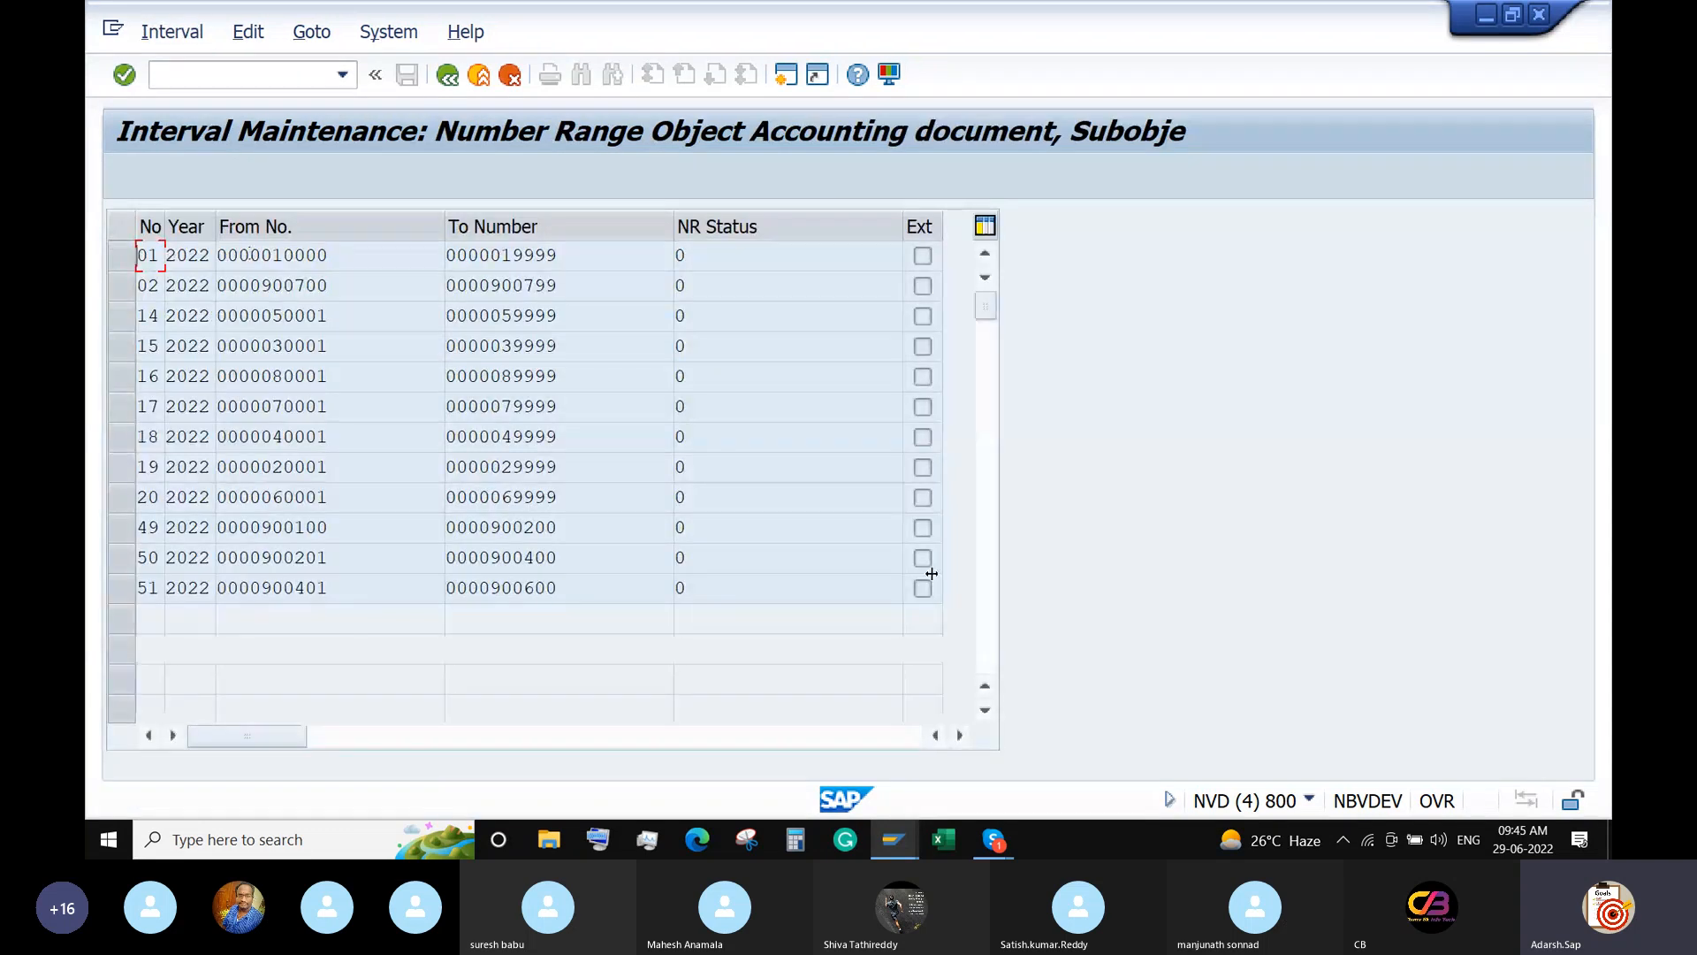
double_click(144, 255)
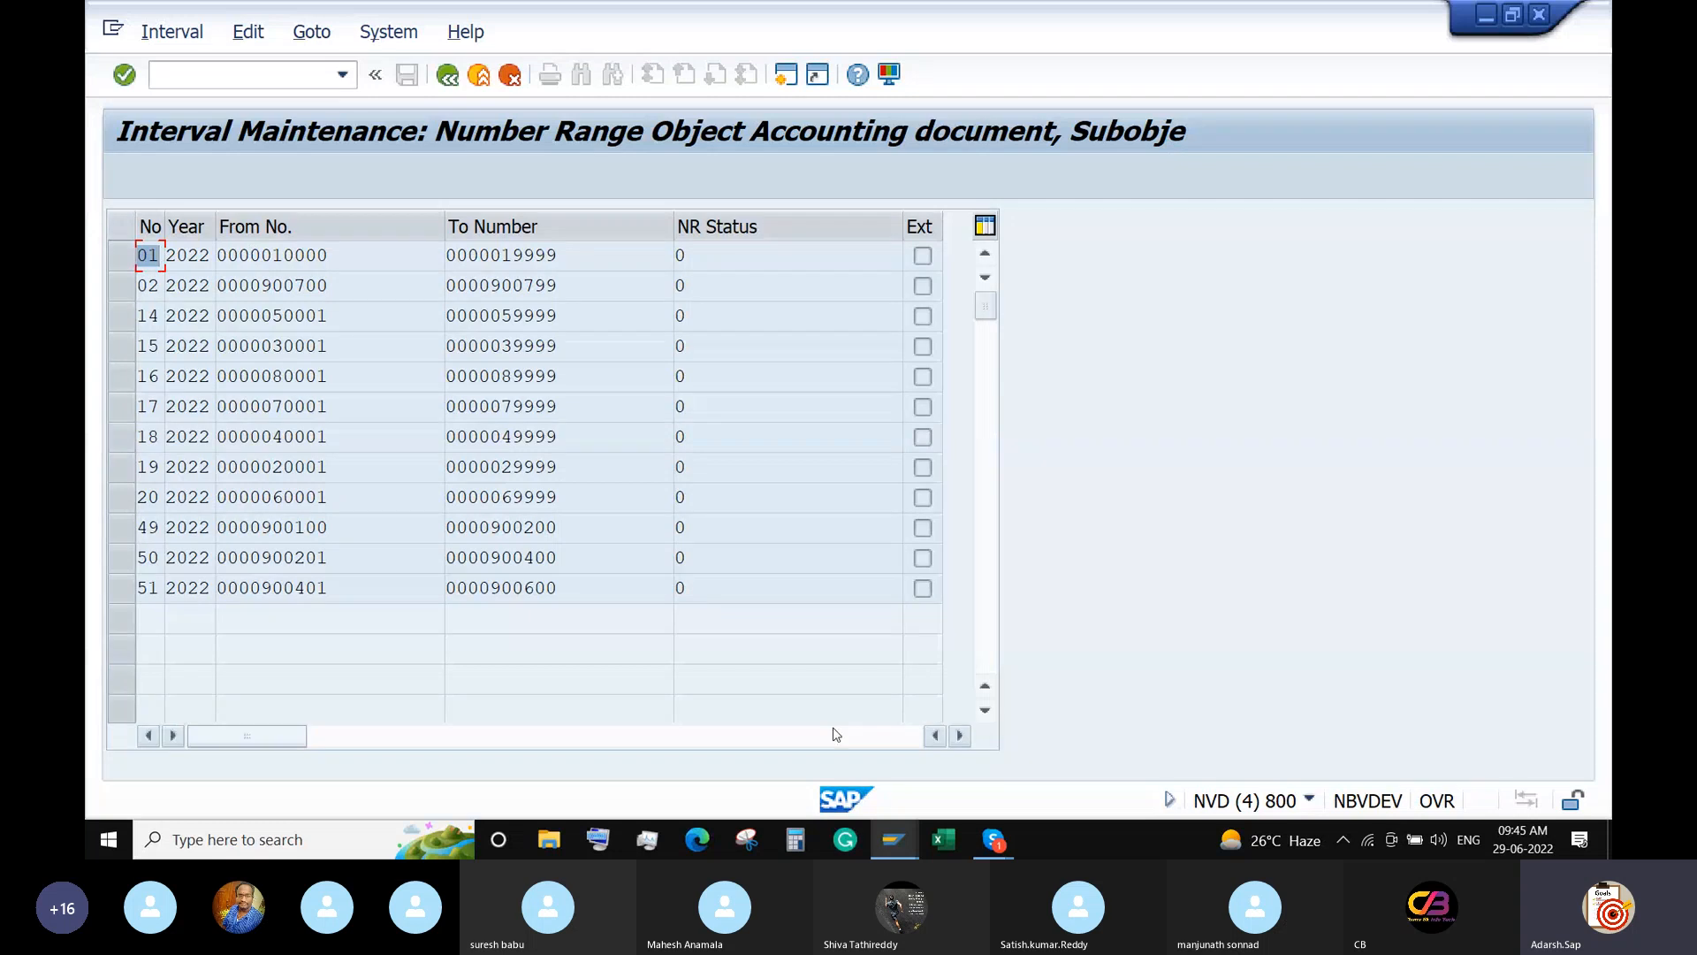
left_click(1539, 14)
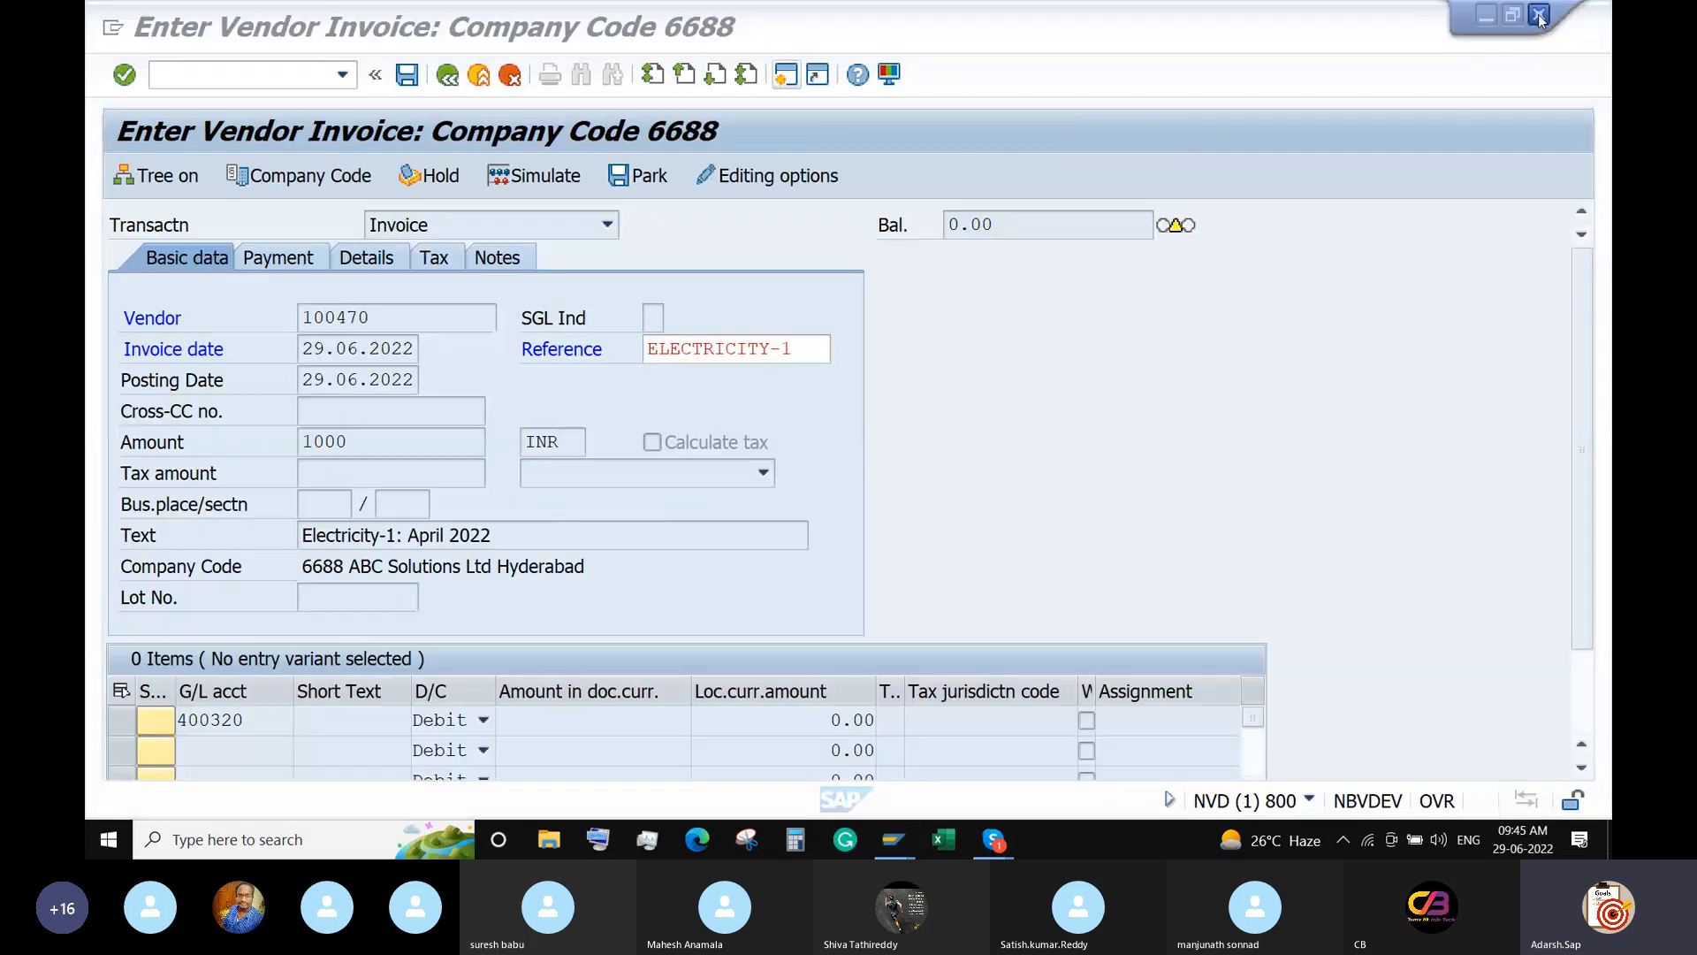
Re-validate the invoice and attempt to simulate the still-unbalanced document.
left_click(257, 67)
key("Return")
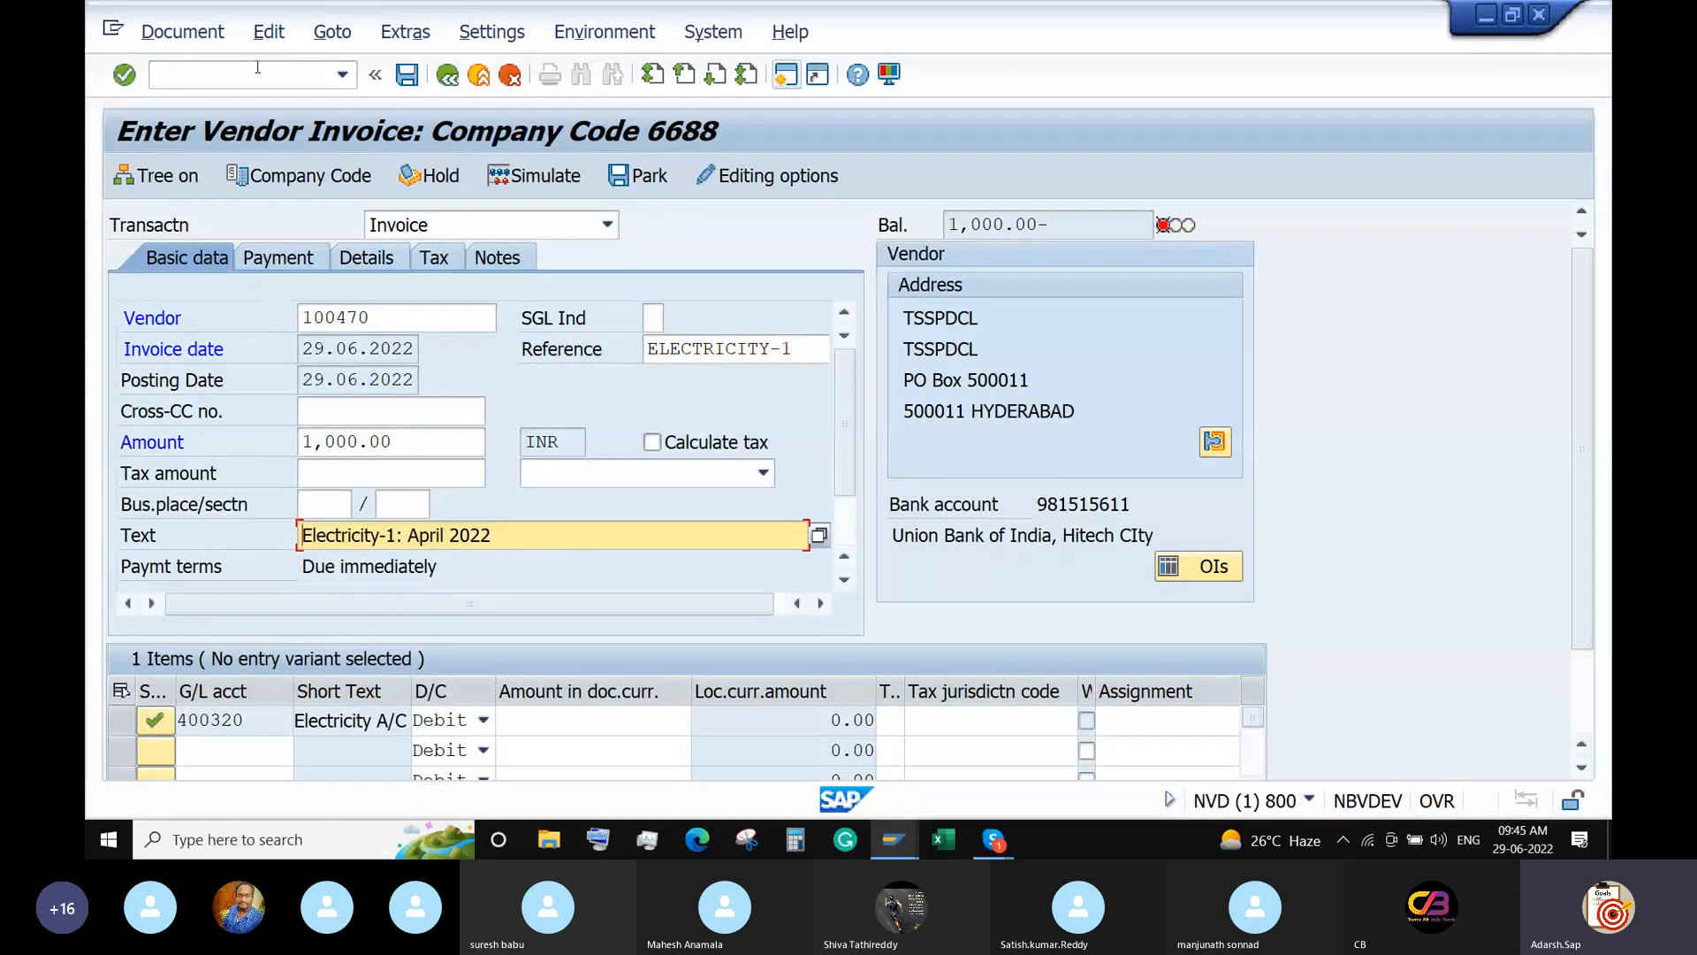
left_click(518, 177)
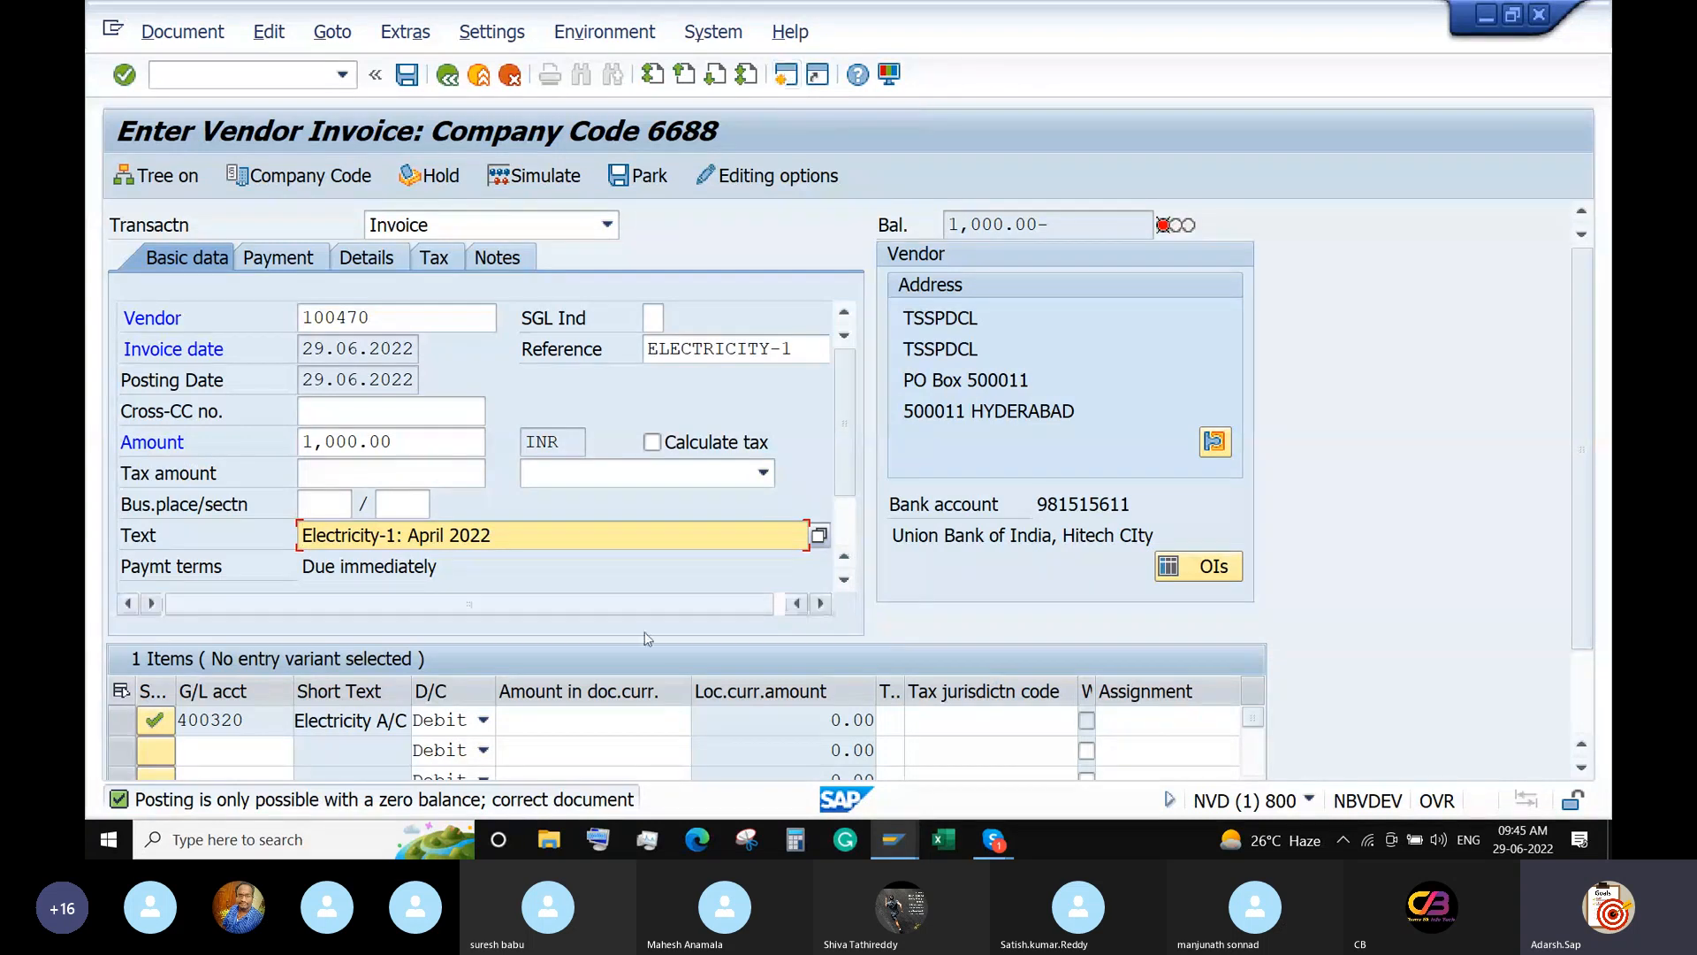
Enter 1000 as the 400320 line amount, simulate, and attempt to post.
left_click(607, 723)
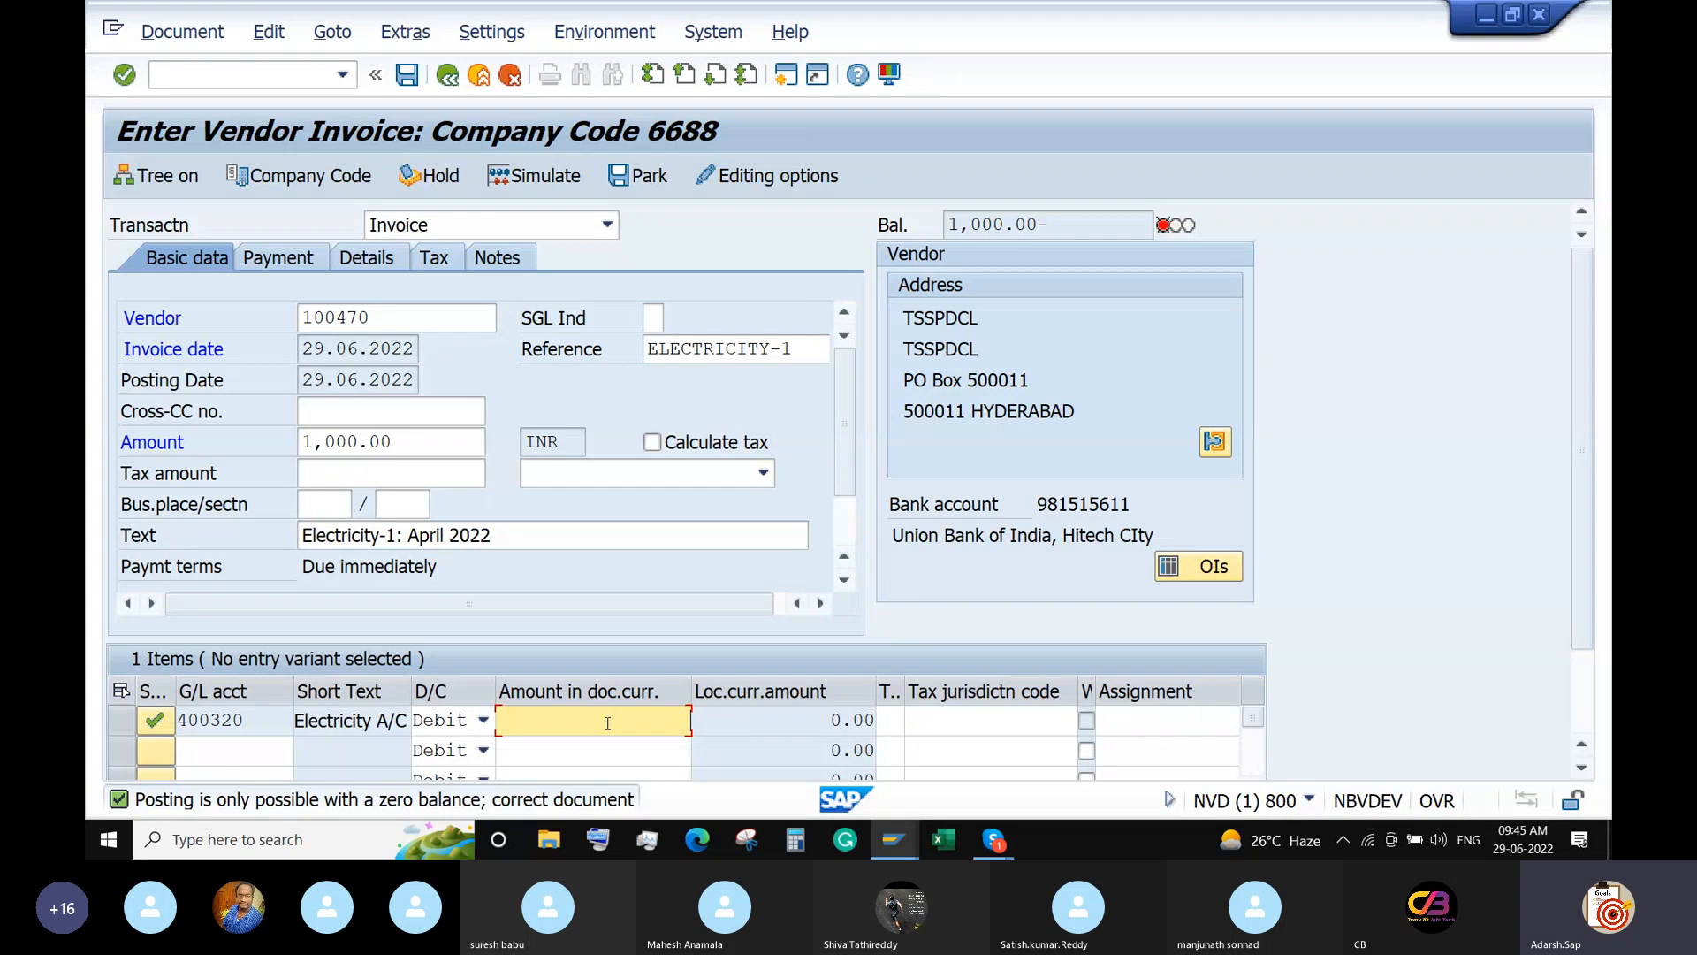
type("1000")
key("Return")
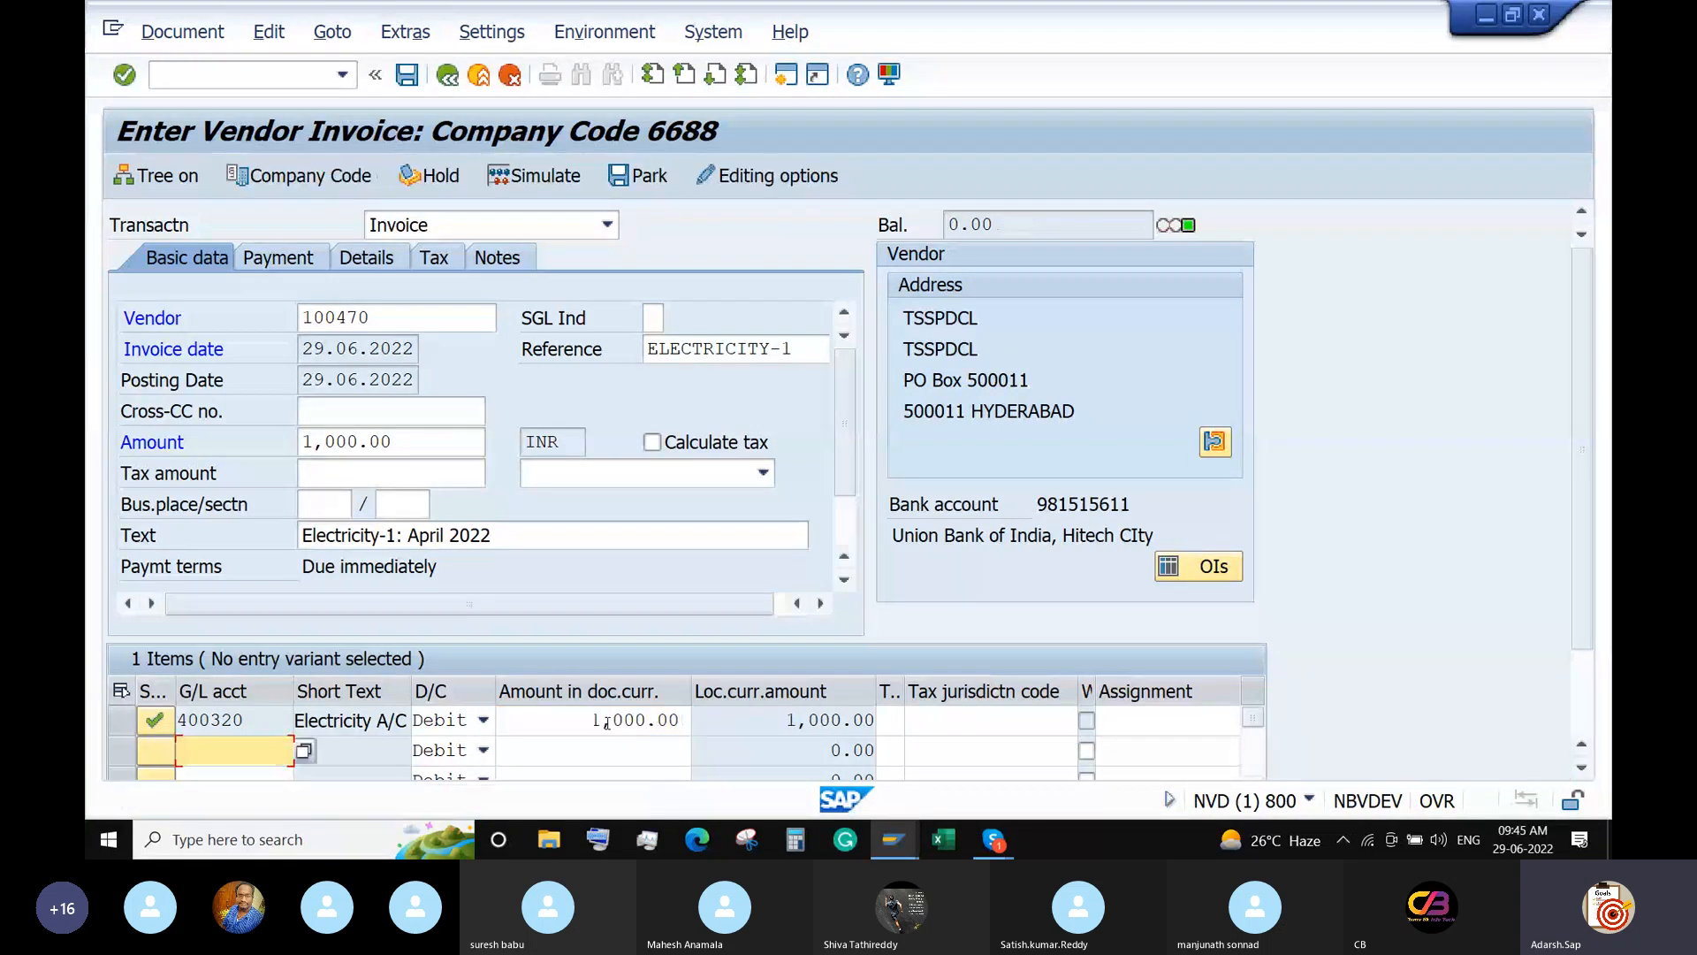
left_click(534, 175)
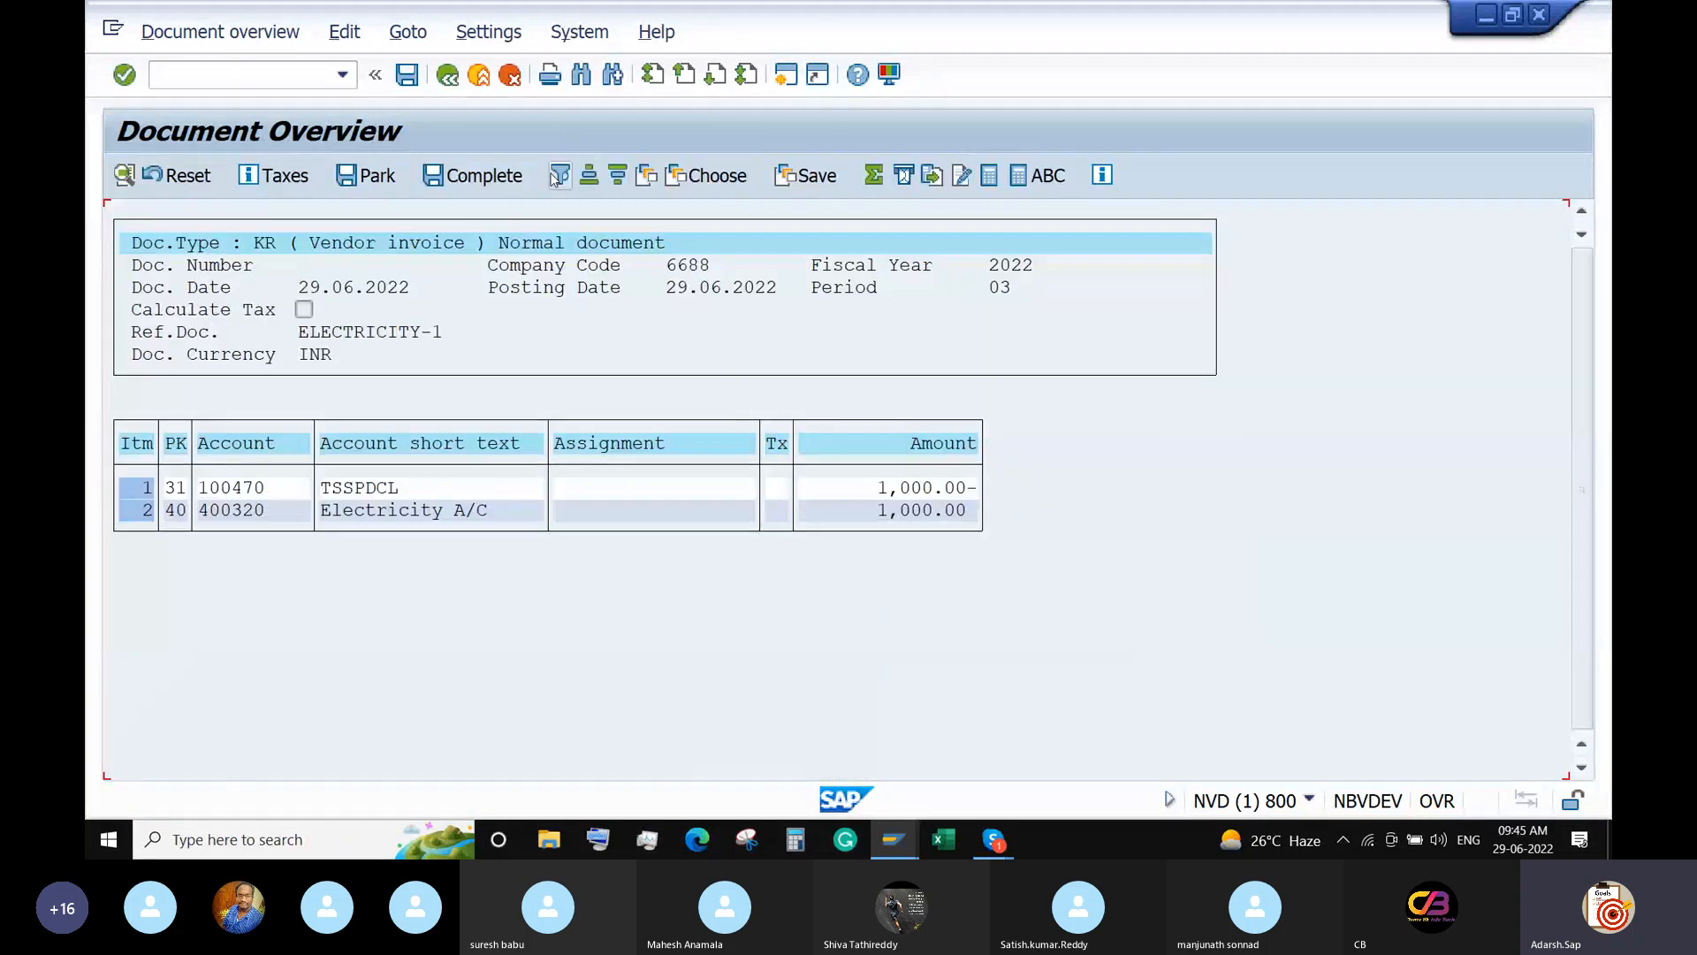
left_click(406, 76)
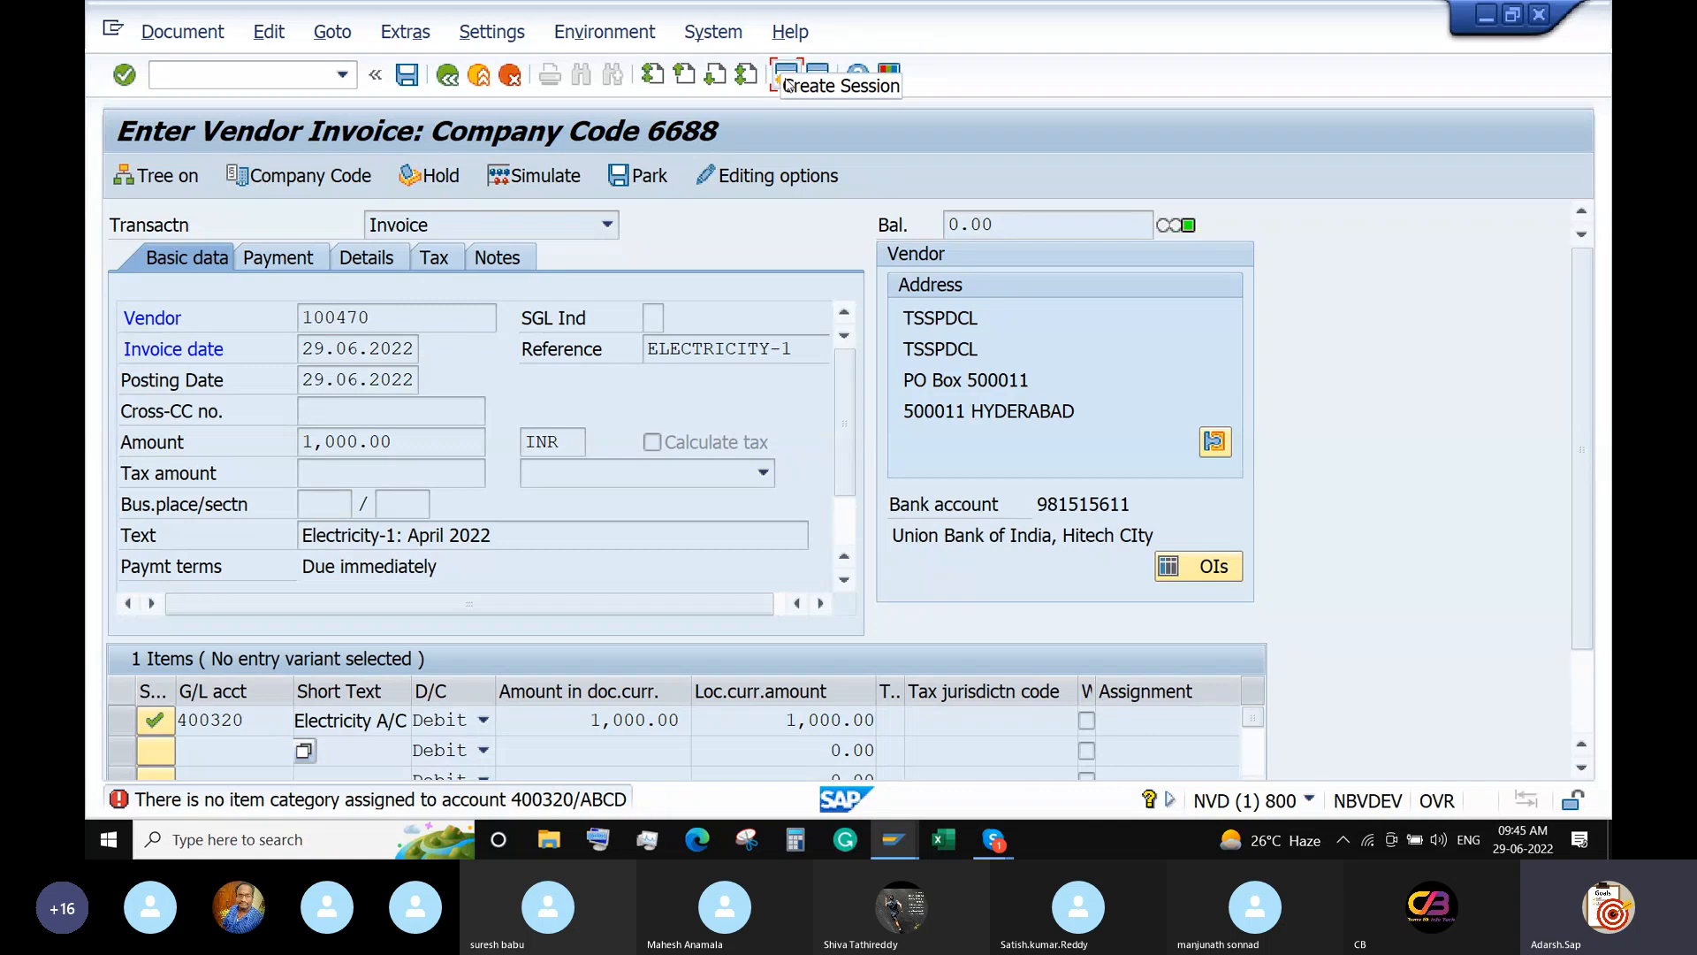
Launch SPRO in a new session to reach the implementation guide.
left_click(786, 82)
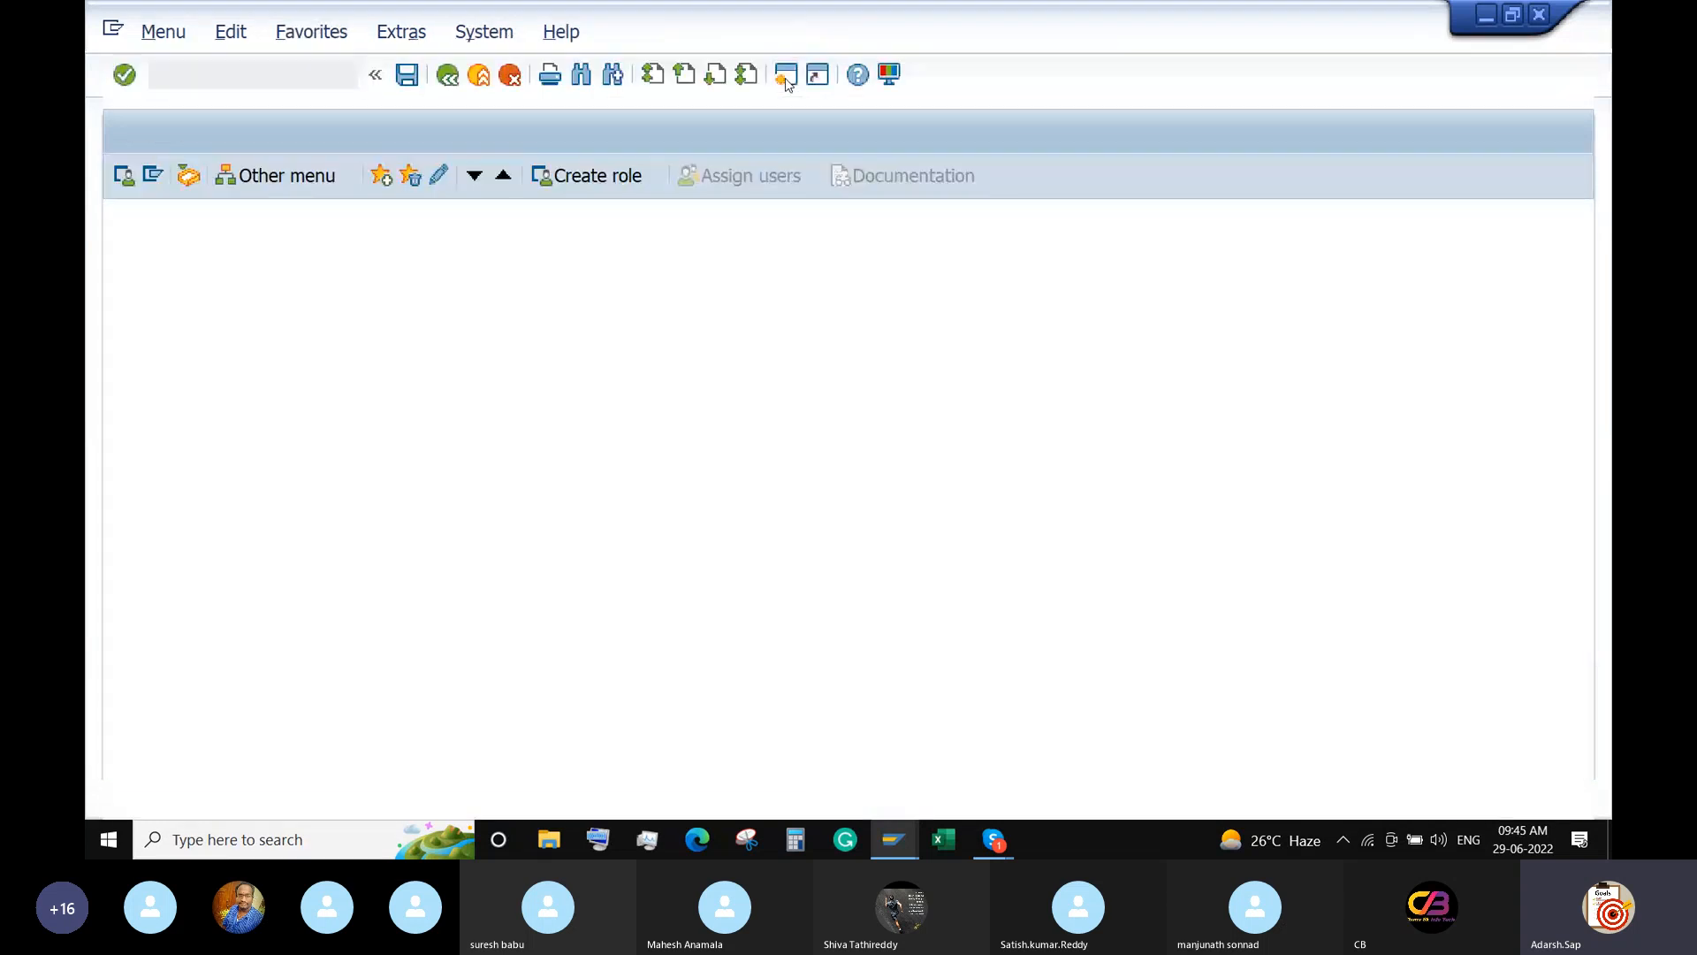
type("spro")
key("Return")
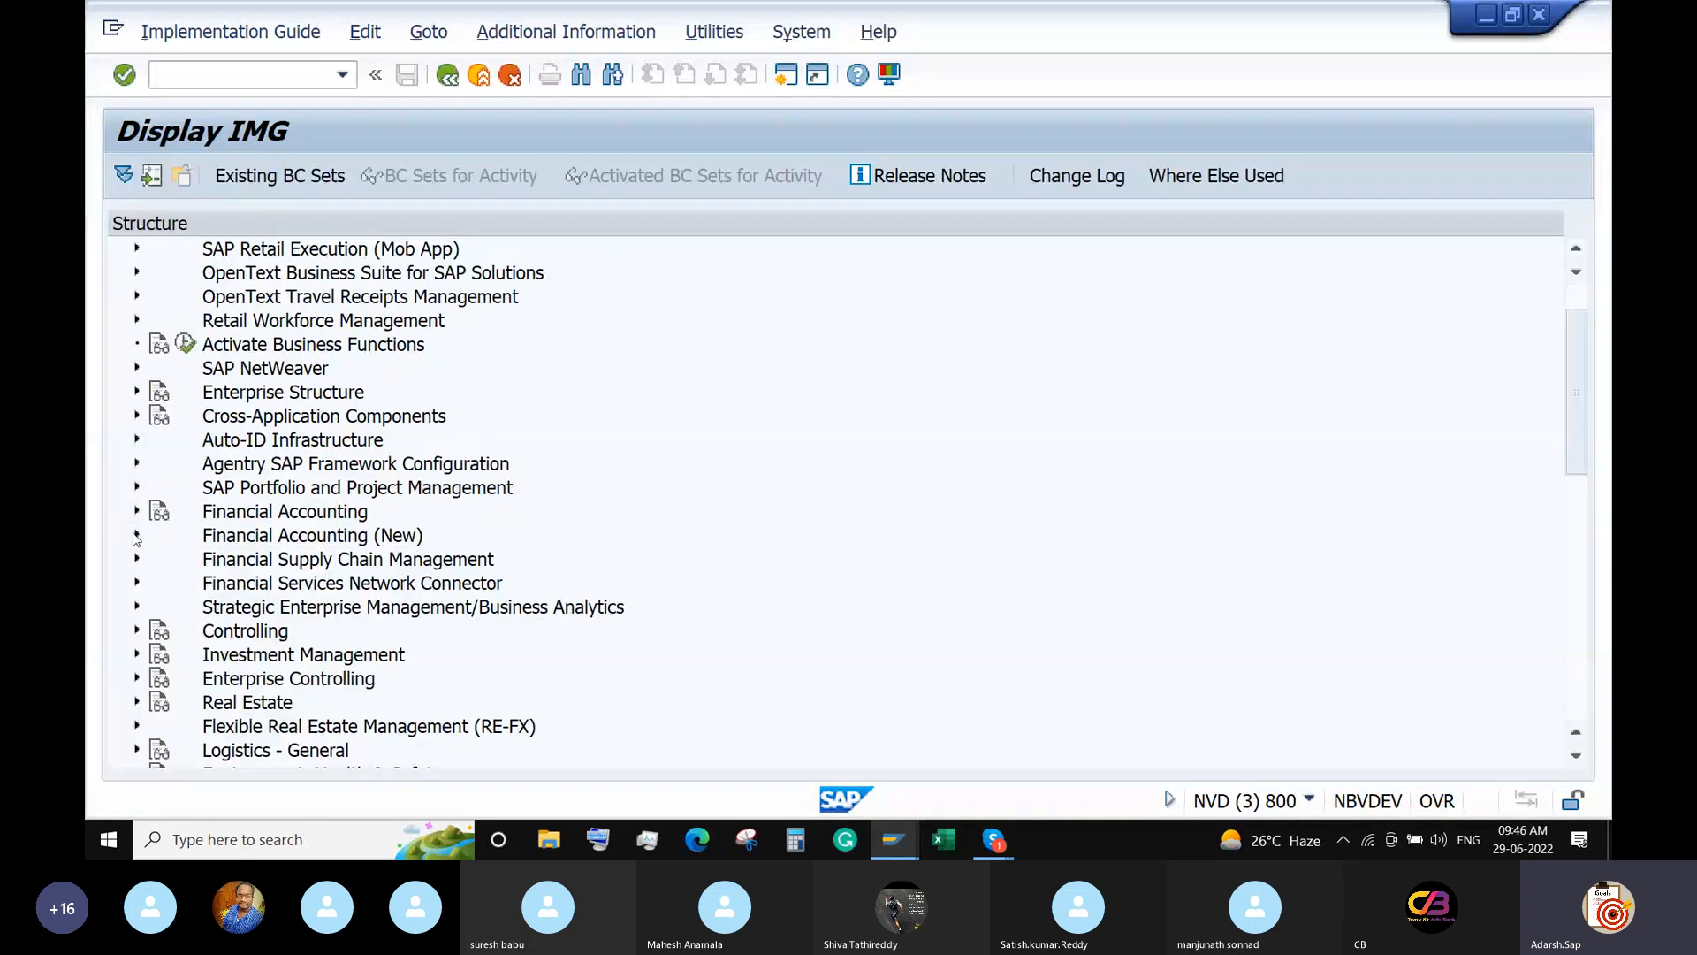
Expand Financial Accounting (New) › Financial Accounting Global Settings (New) › Document.
left_click(136, 535)
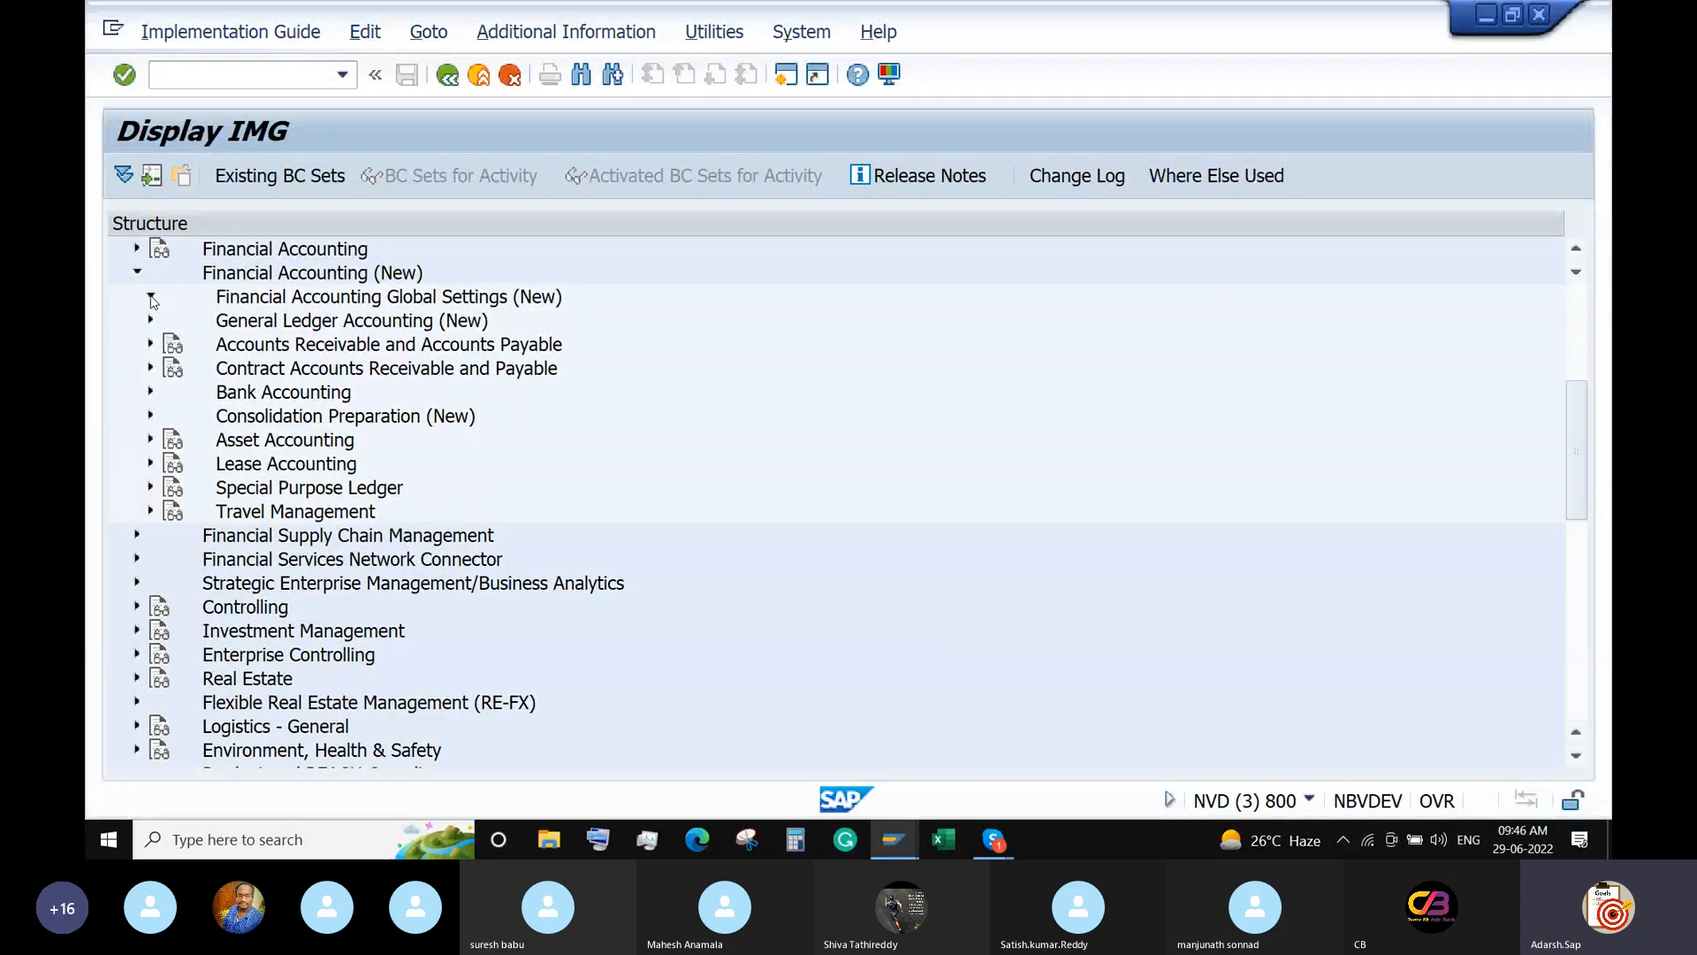
left_click(151, 298)
left_click(163, 368)
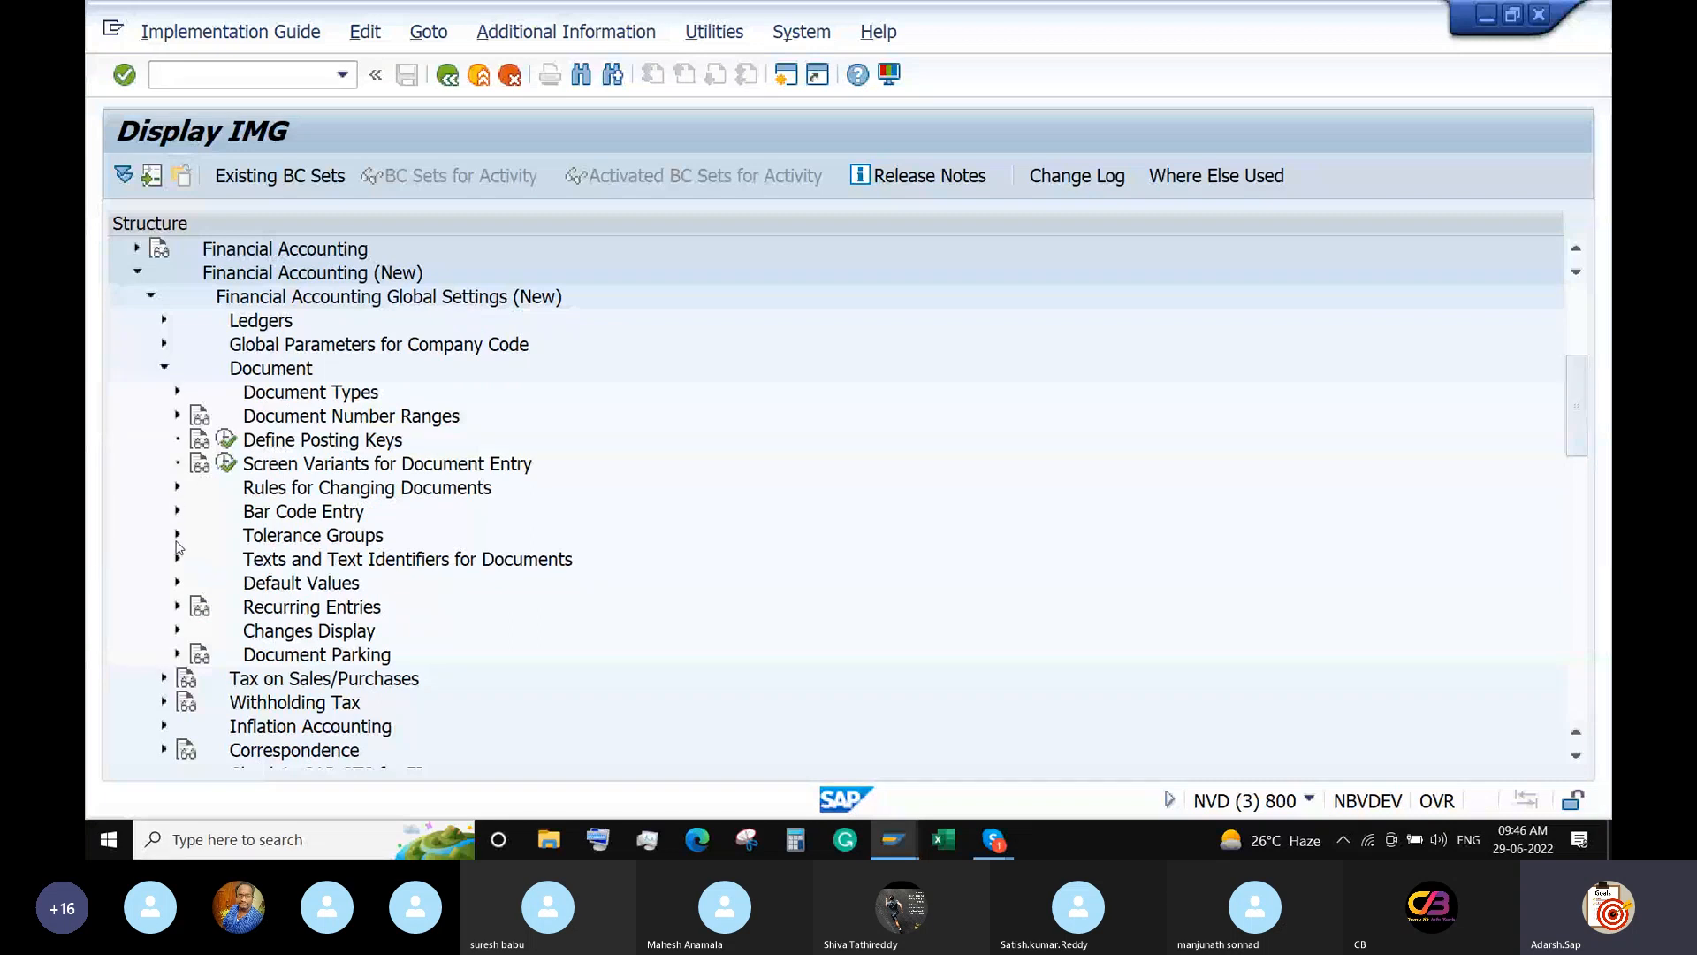
left_click(163, 369)
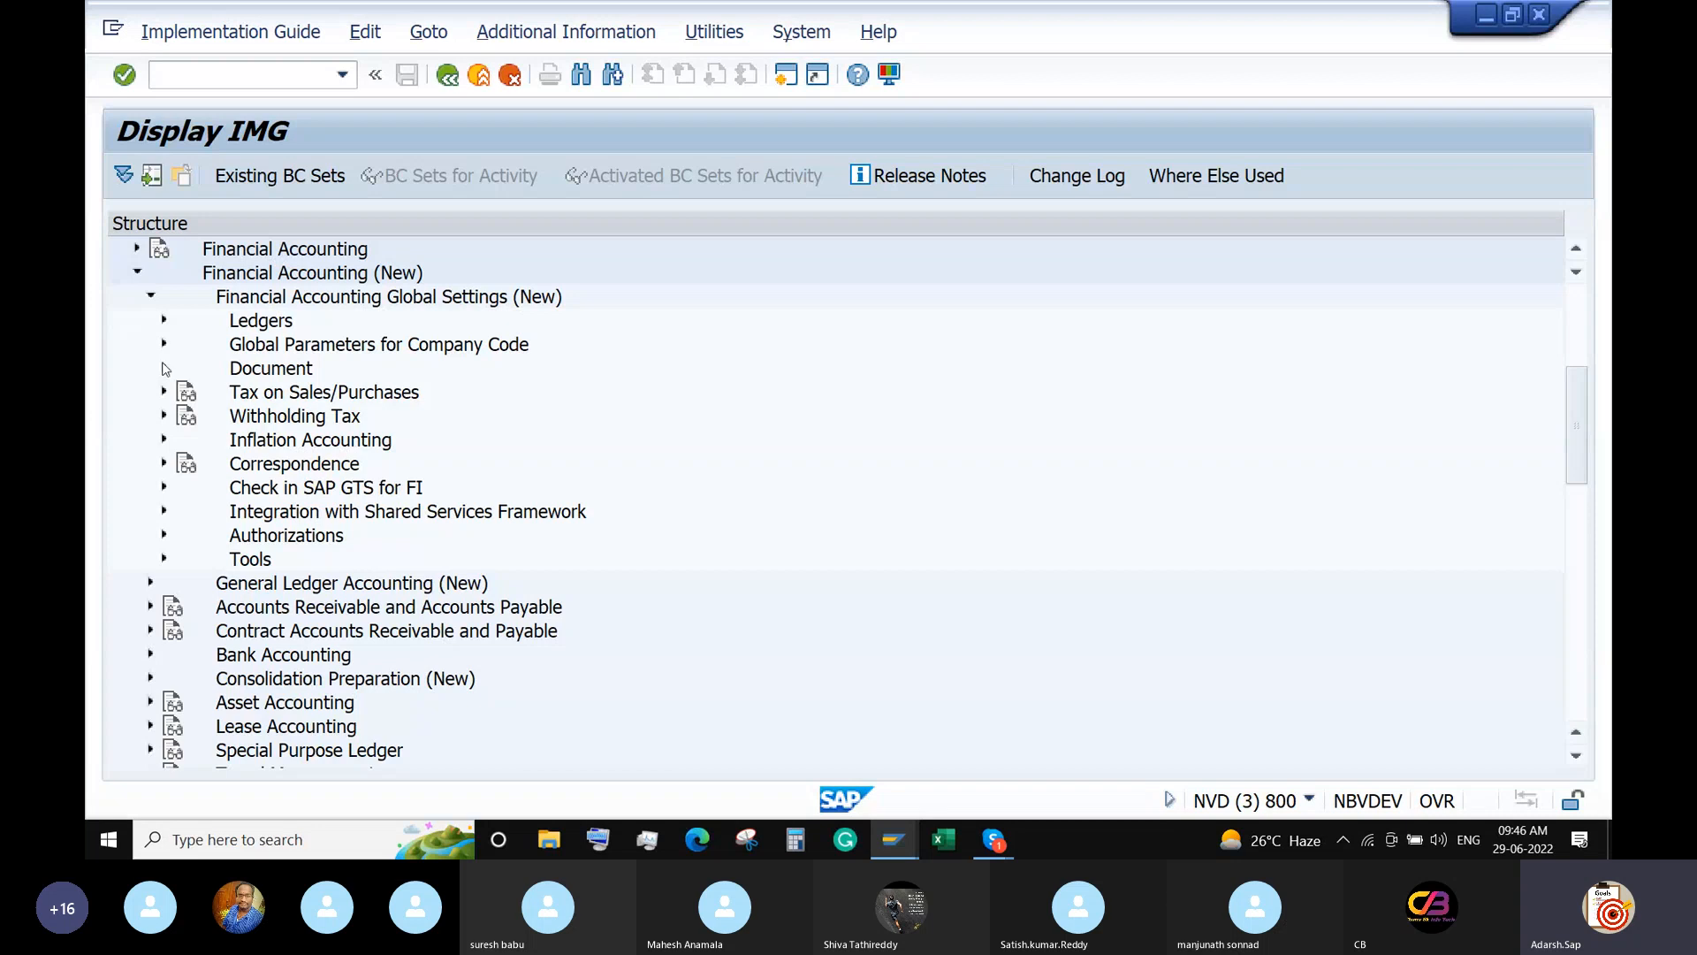
left_click(164, 369)
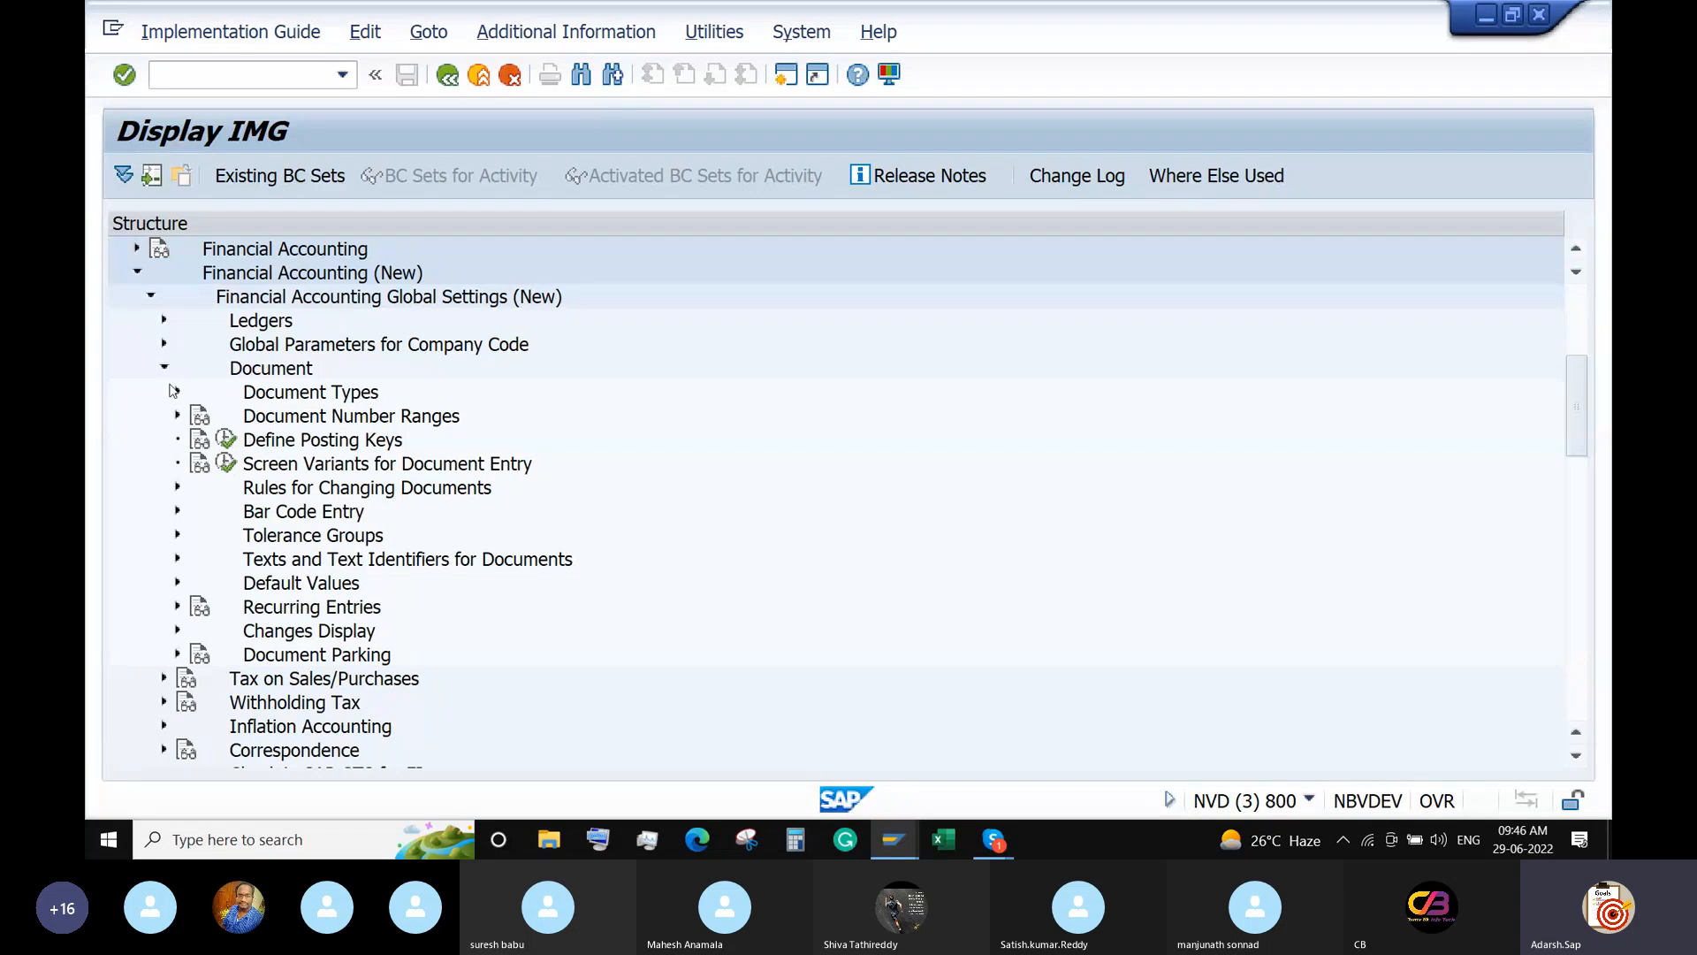
left_click(164, 369)
left_click(164, 369)
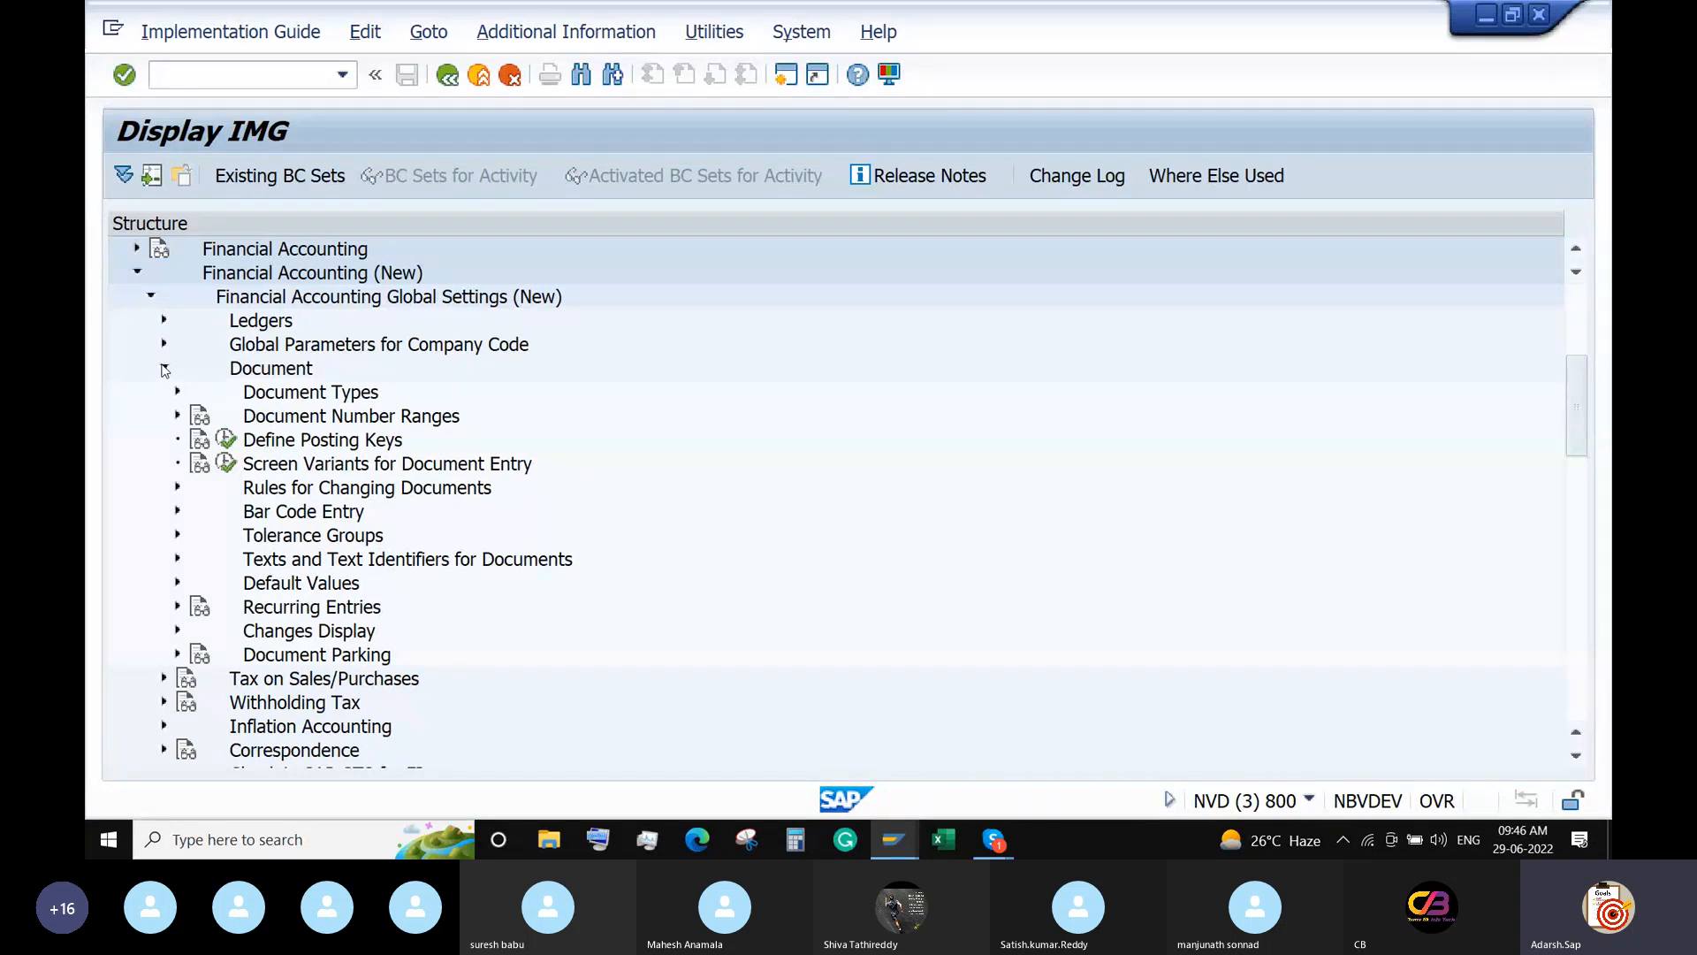
In the IMG, go to General Ledger Accounting › Business Transactions › Document Splitting › Activate Document Splitting.
left_click(153, 299)
left_click(148, 323)
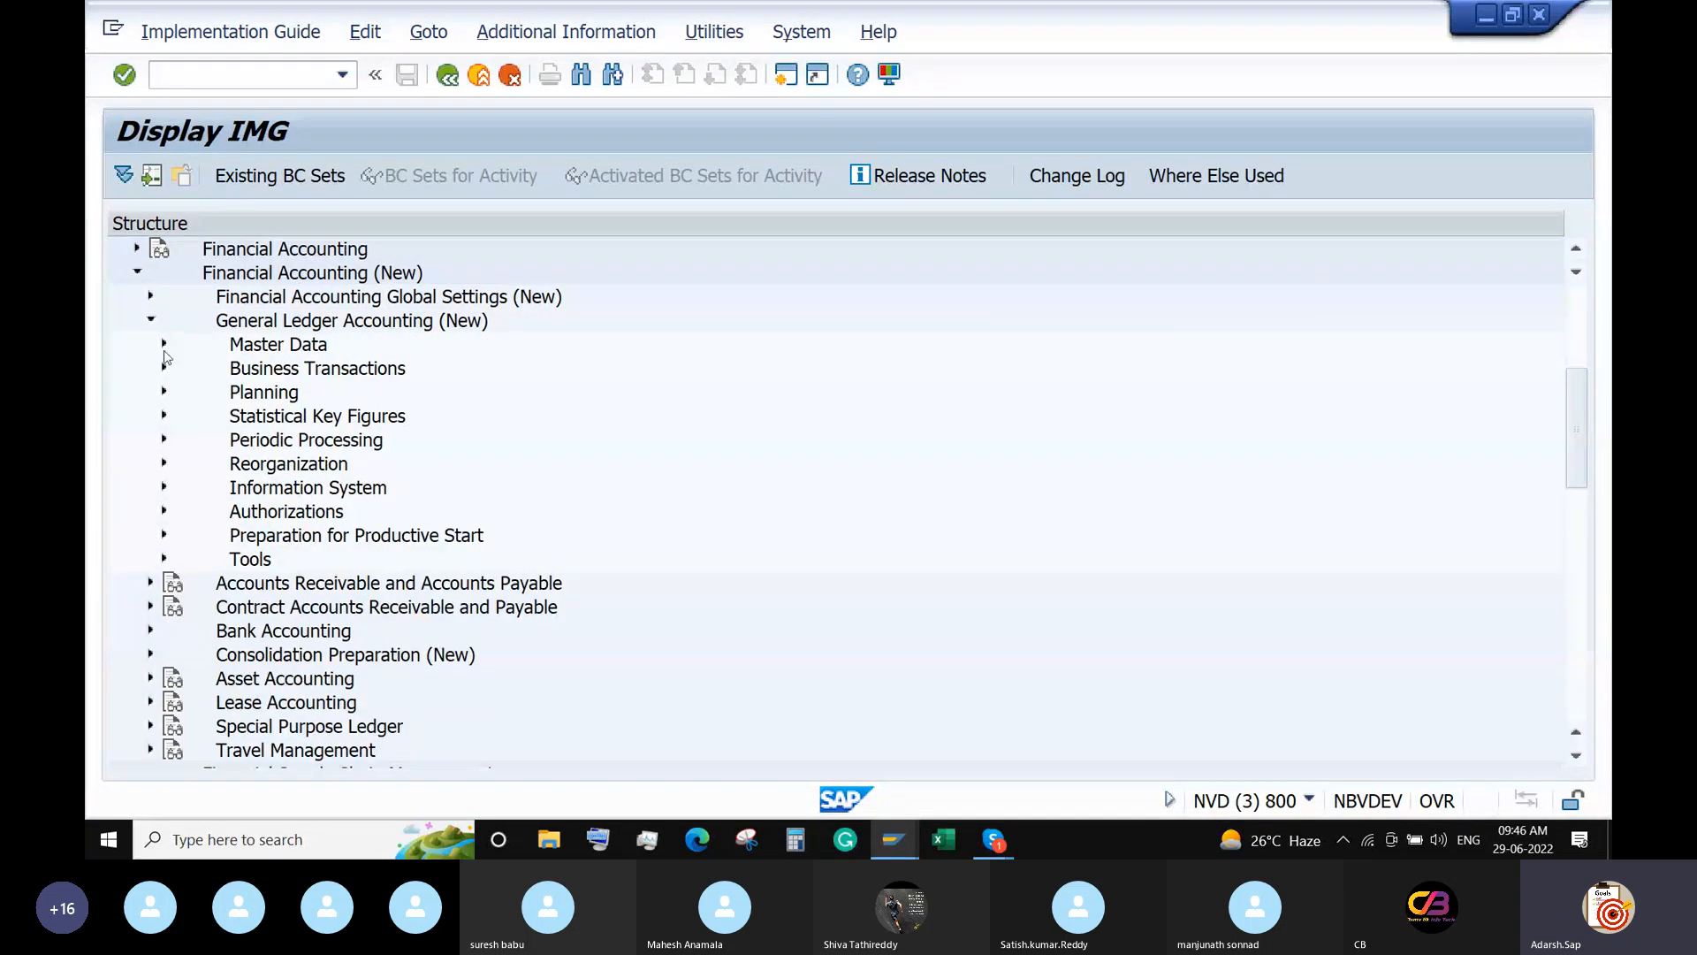
left_click(164, 350)
left_click(165, 344)
left_click(165, 367)
left_click(177, 416)
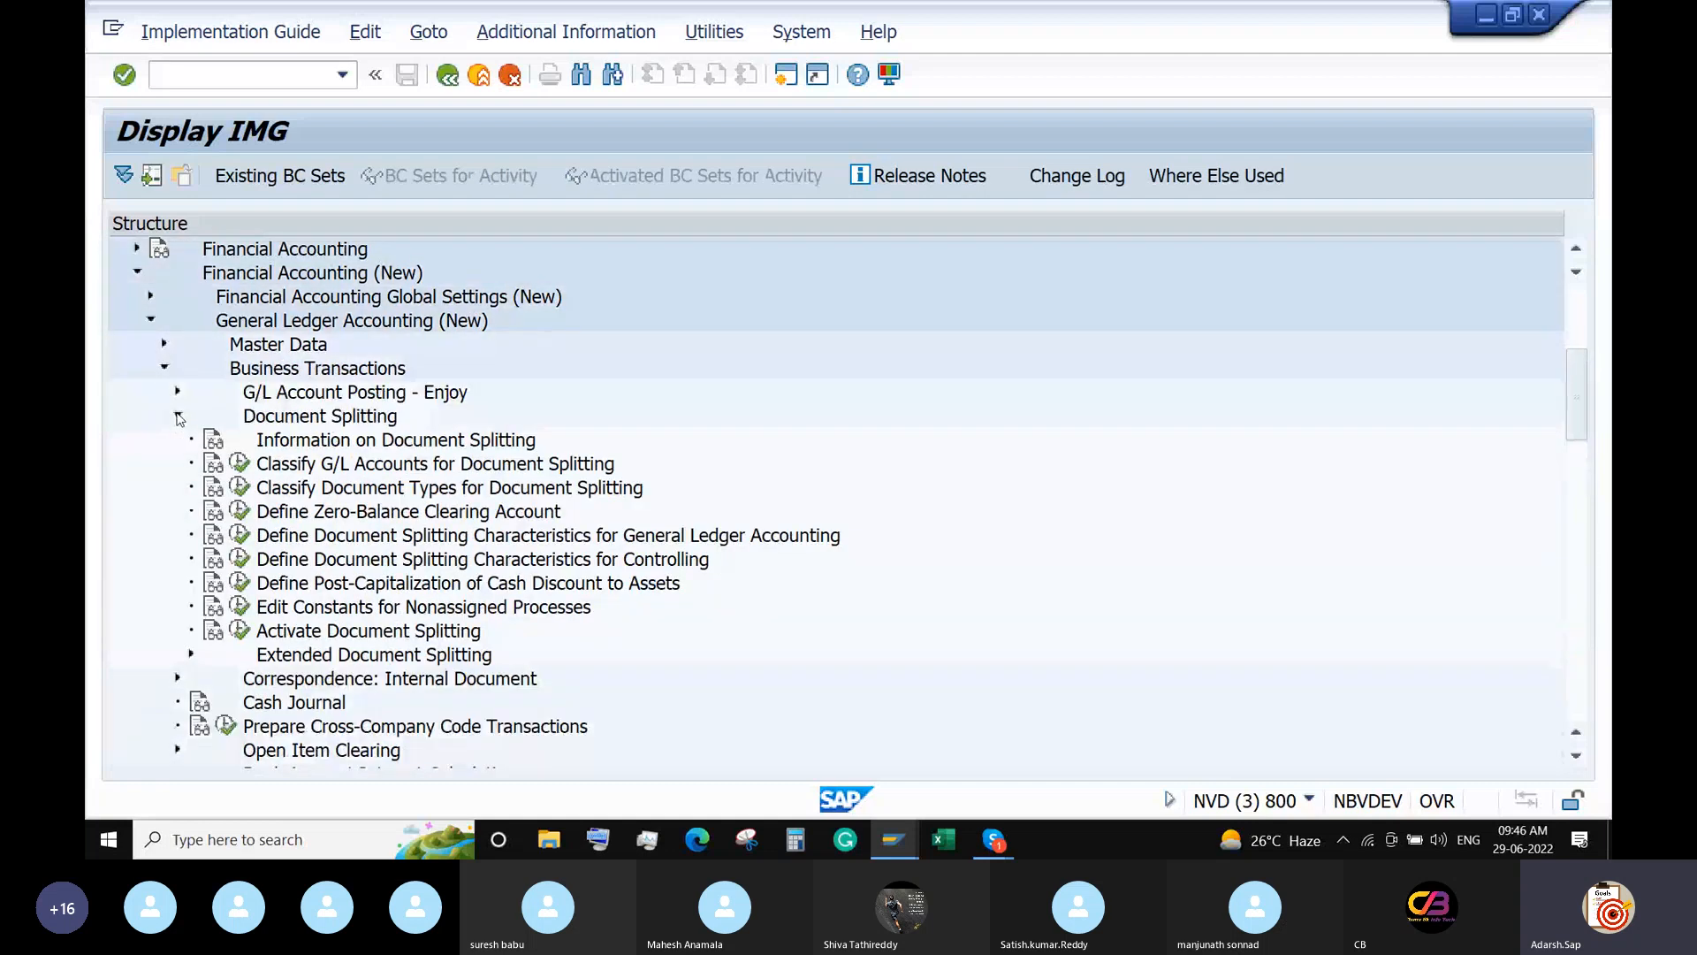
left_click(240, 630)
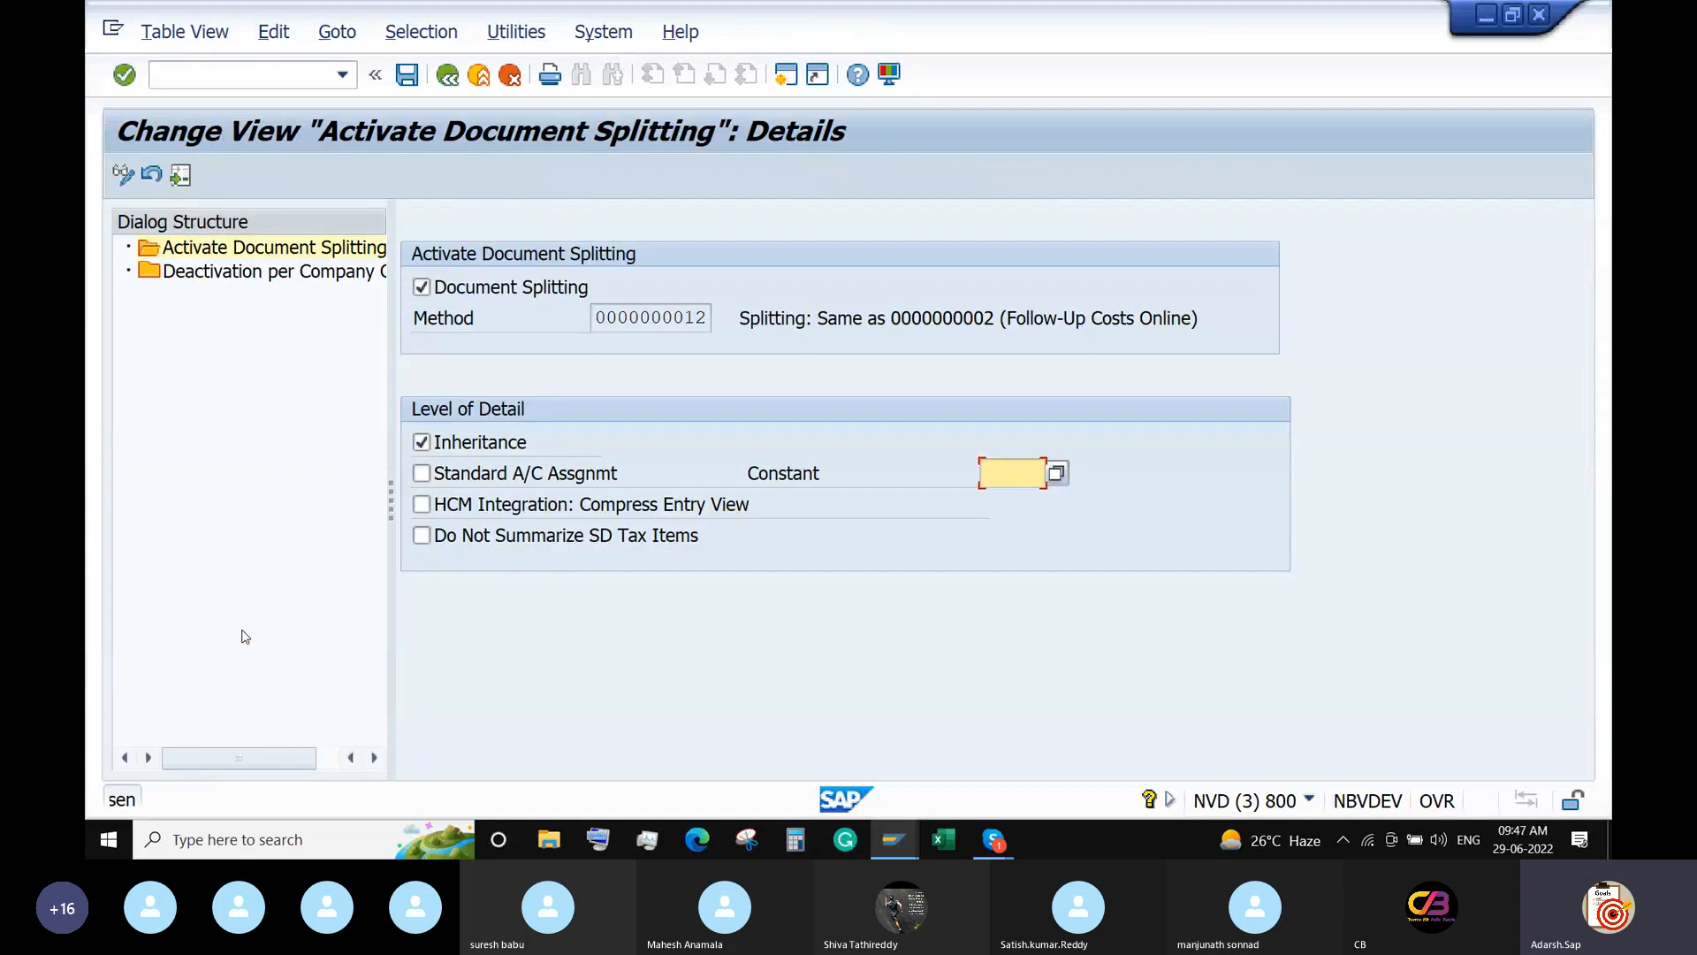
Flag company code 6688 as inactive for document splitting and save it under a customizing request.
double_click(269, 274)
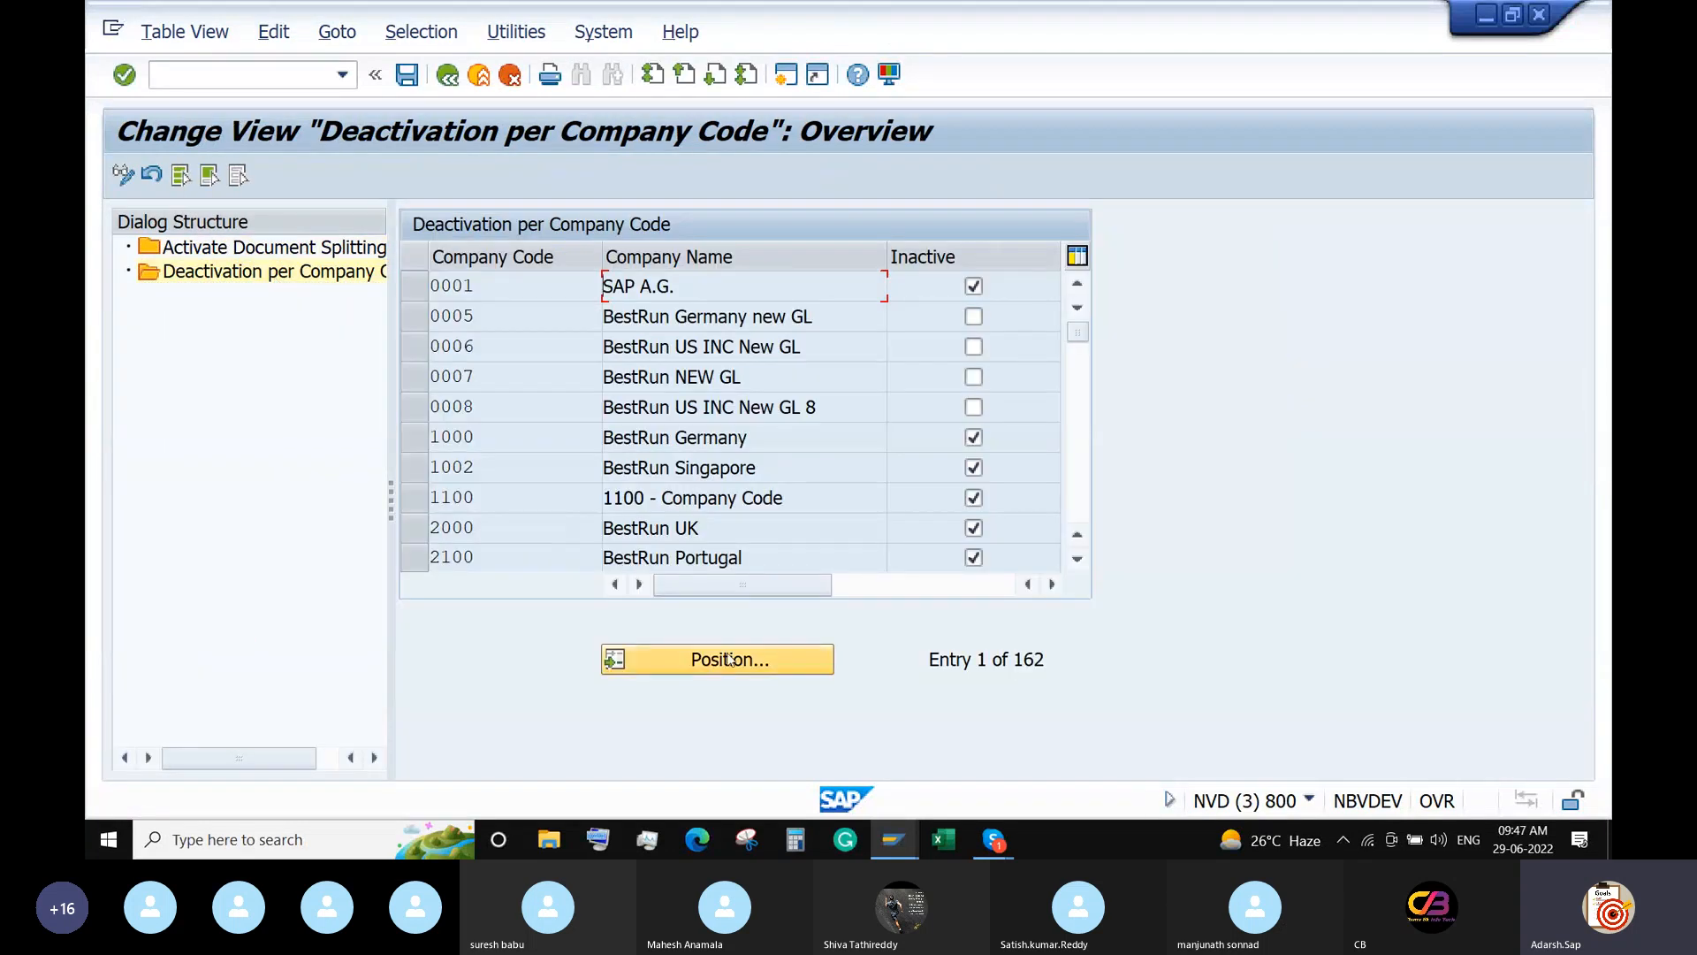
left_click(730, 658)
type("6688")
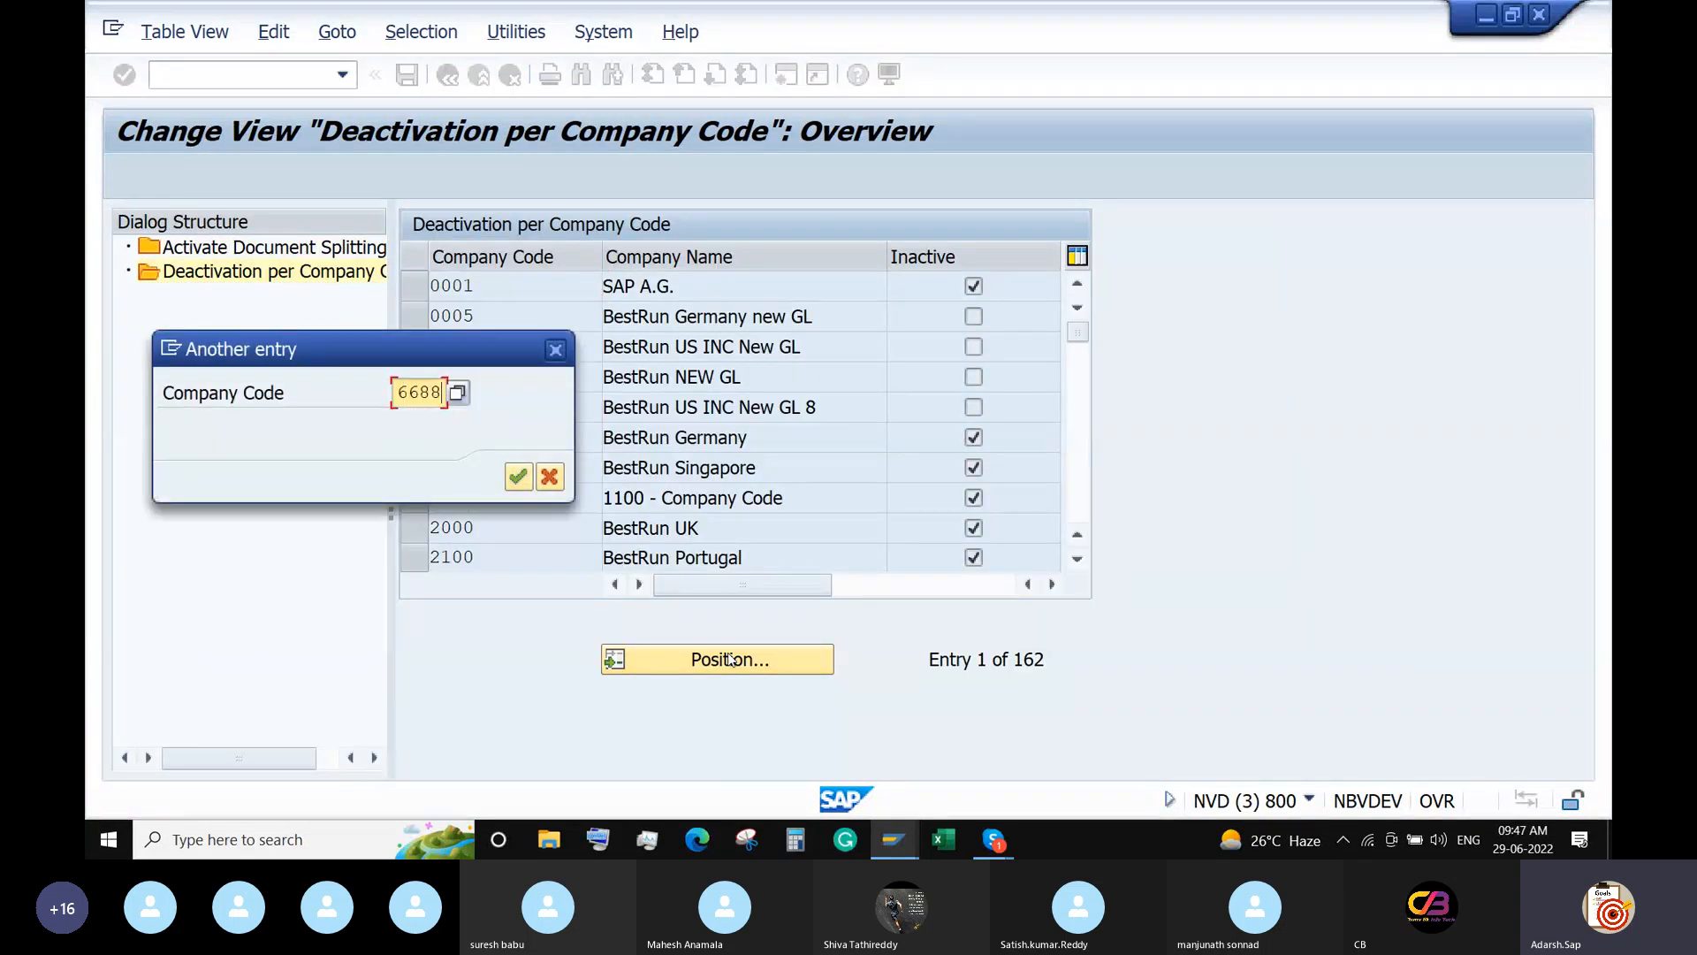
key("Return")
left_click(973, 286)
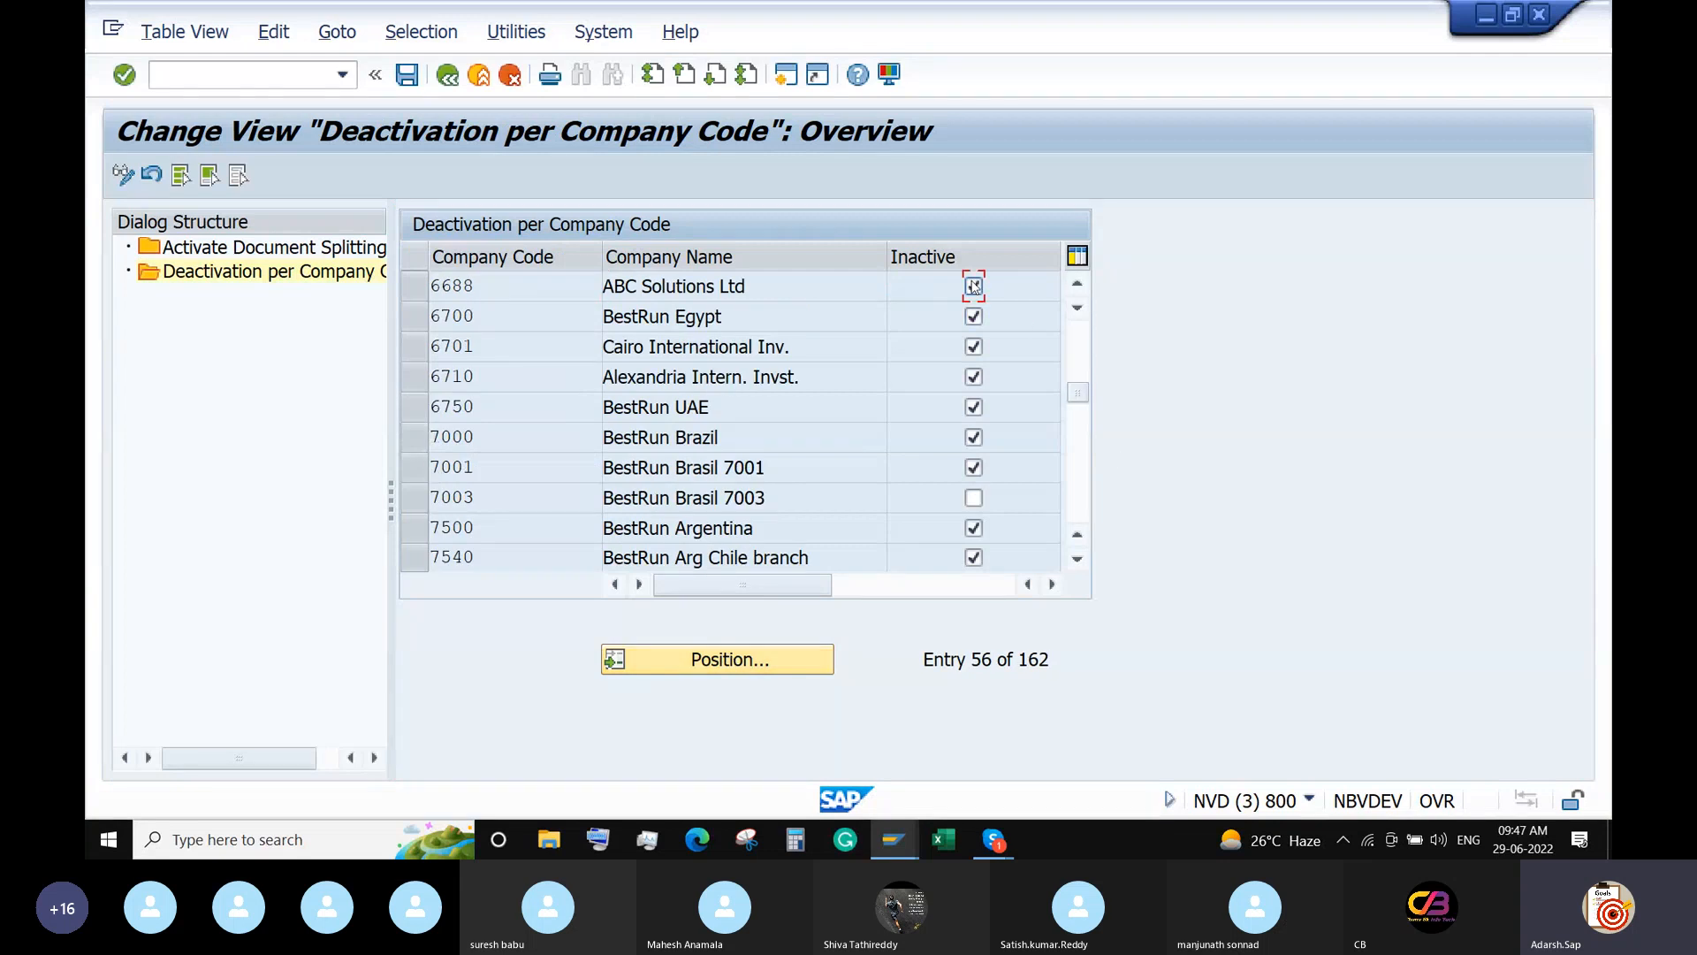
left_click(407, 75)
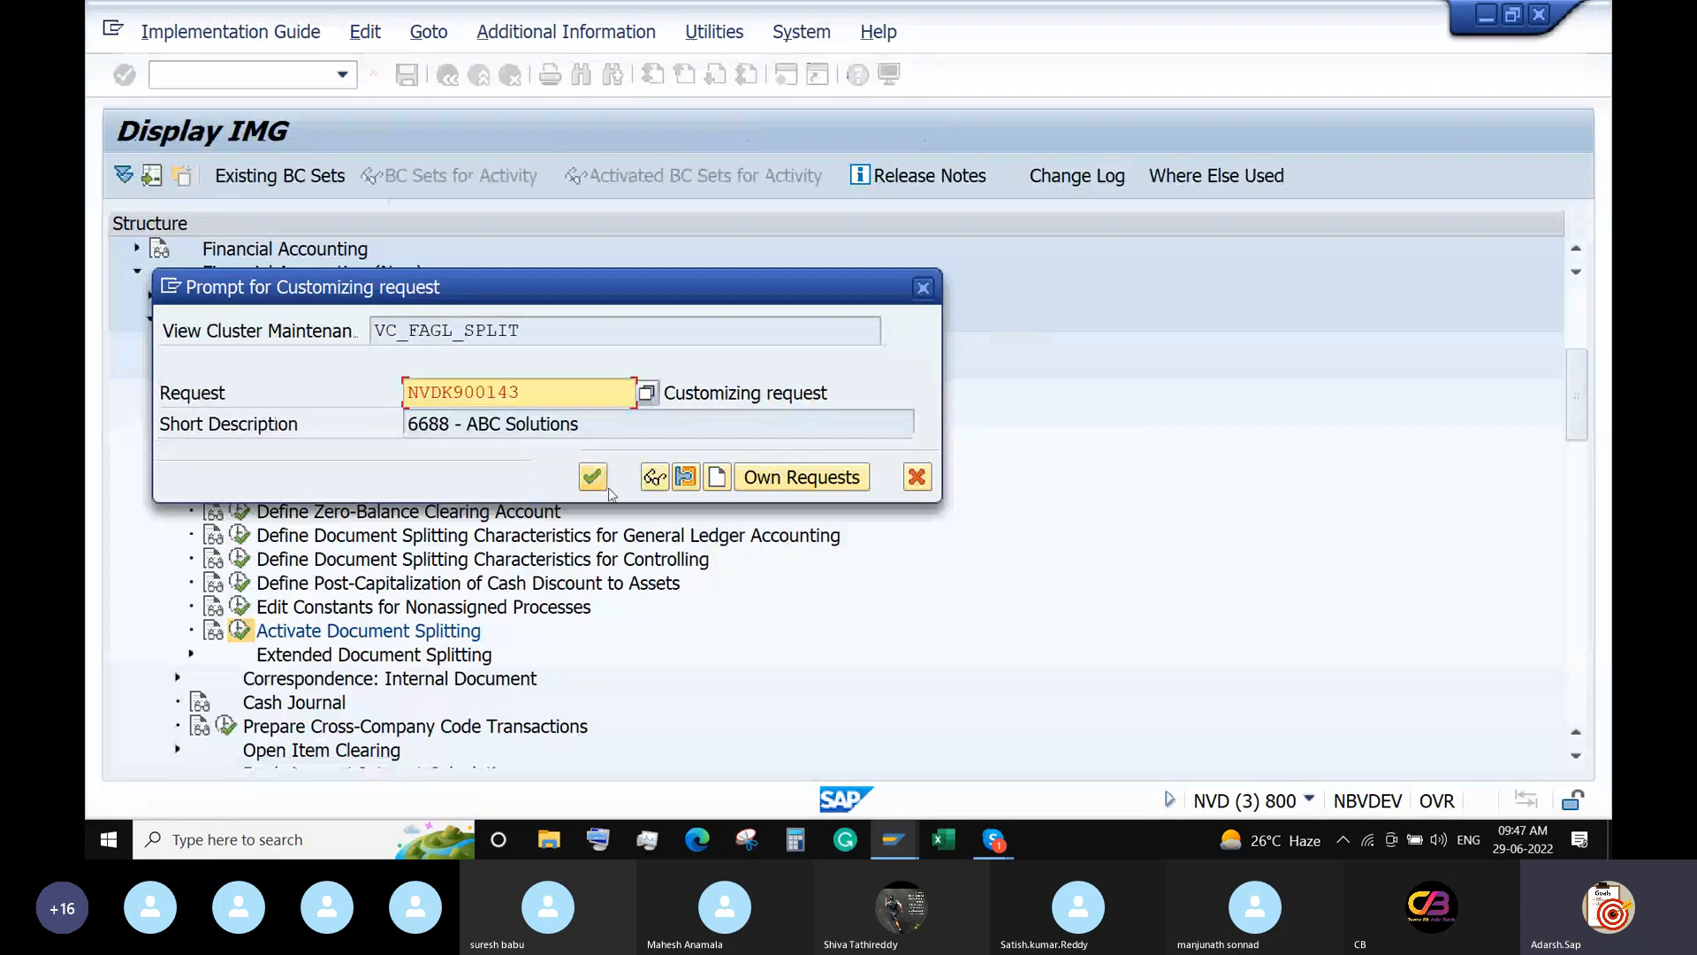
left_click(594, 478)
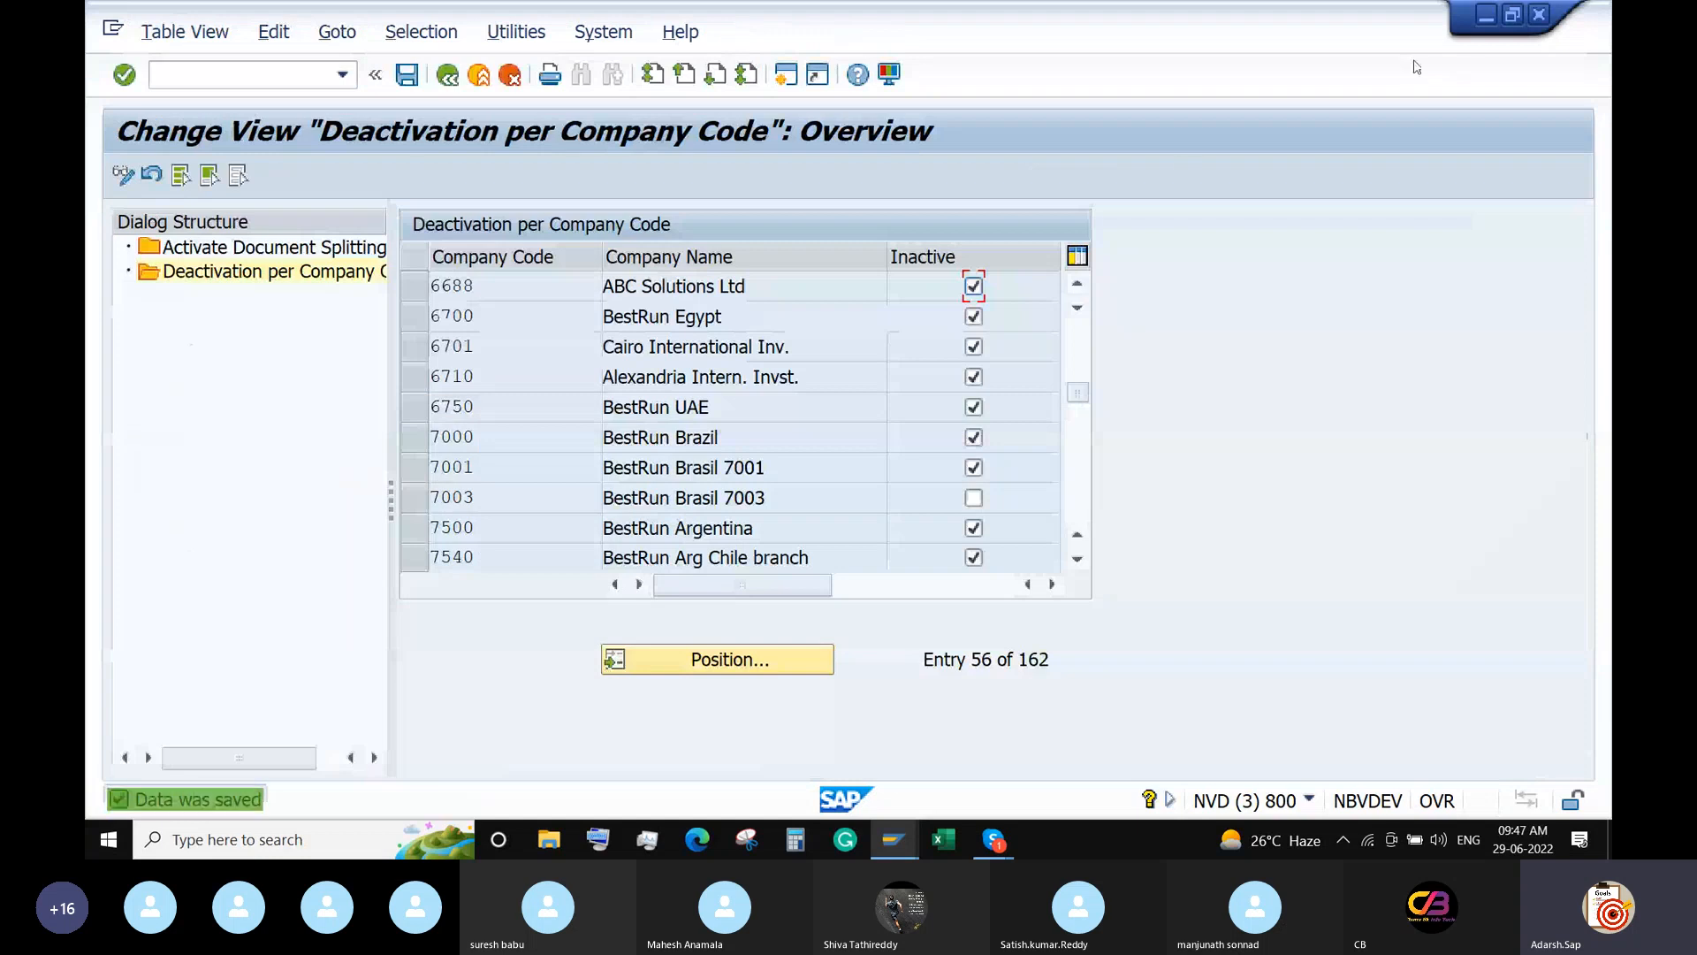
Return to the pending invoice, simulate it and attempt to post again.
left_click(1539, 14)
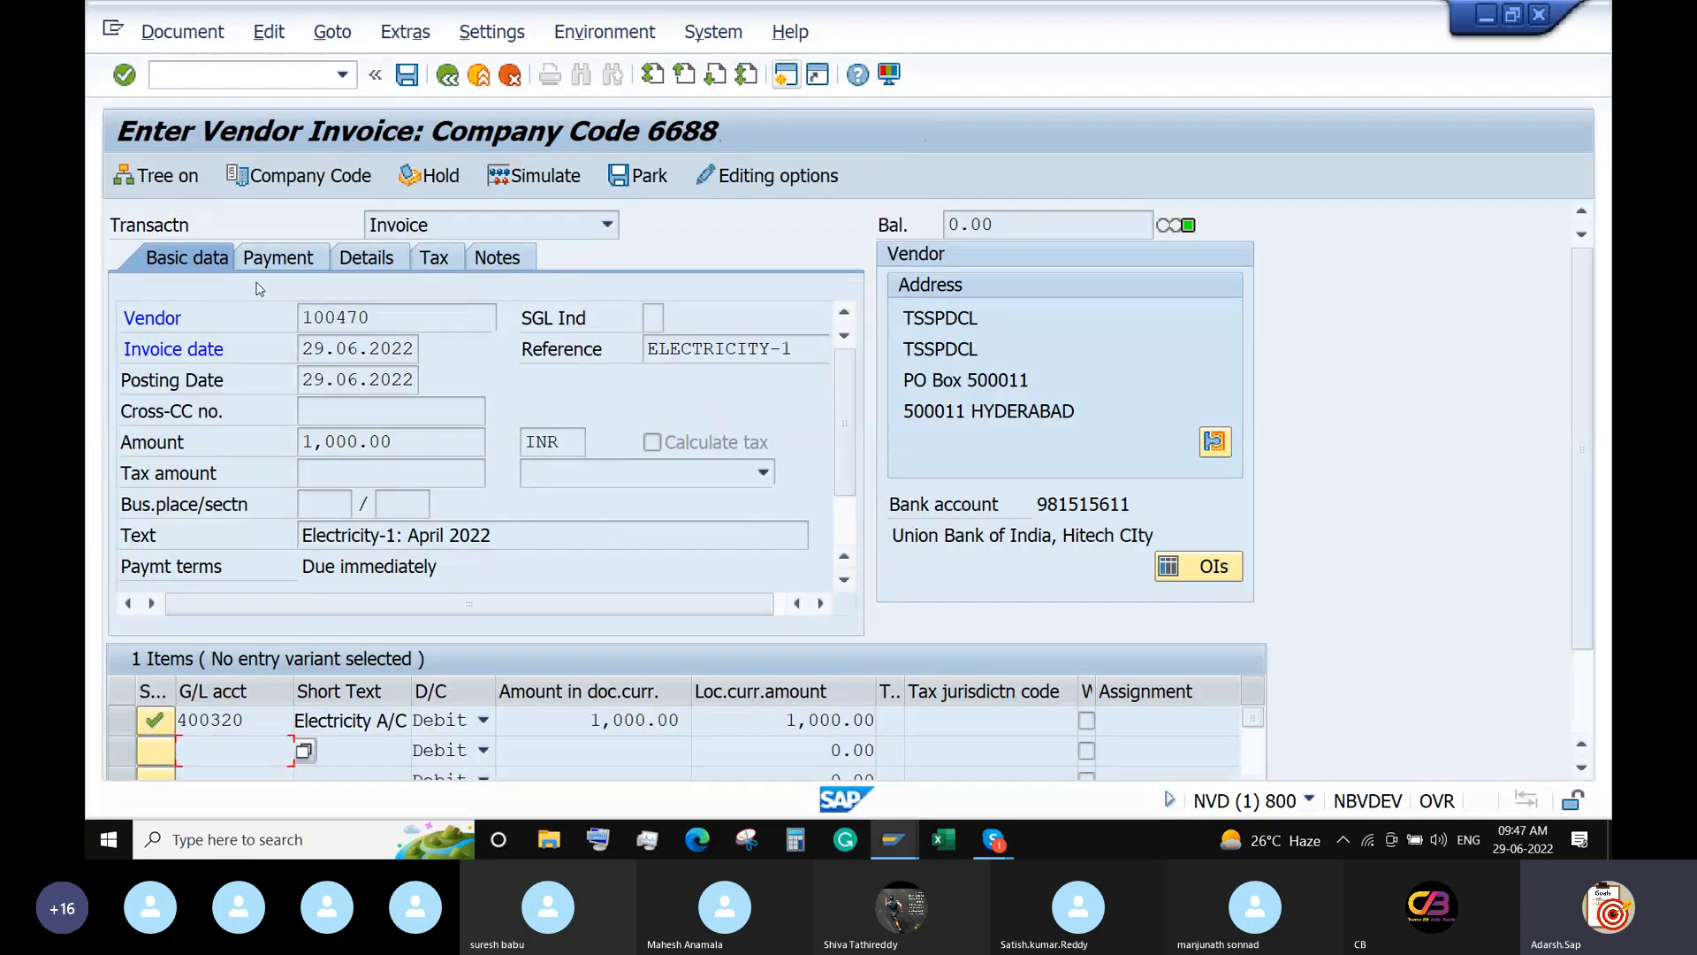
left_click(530, 177)
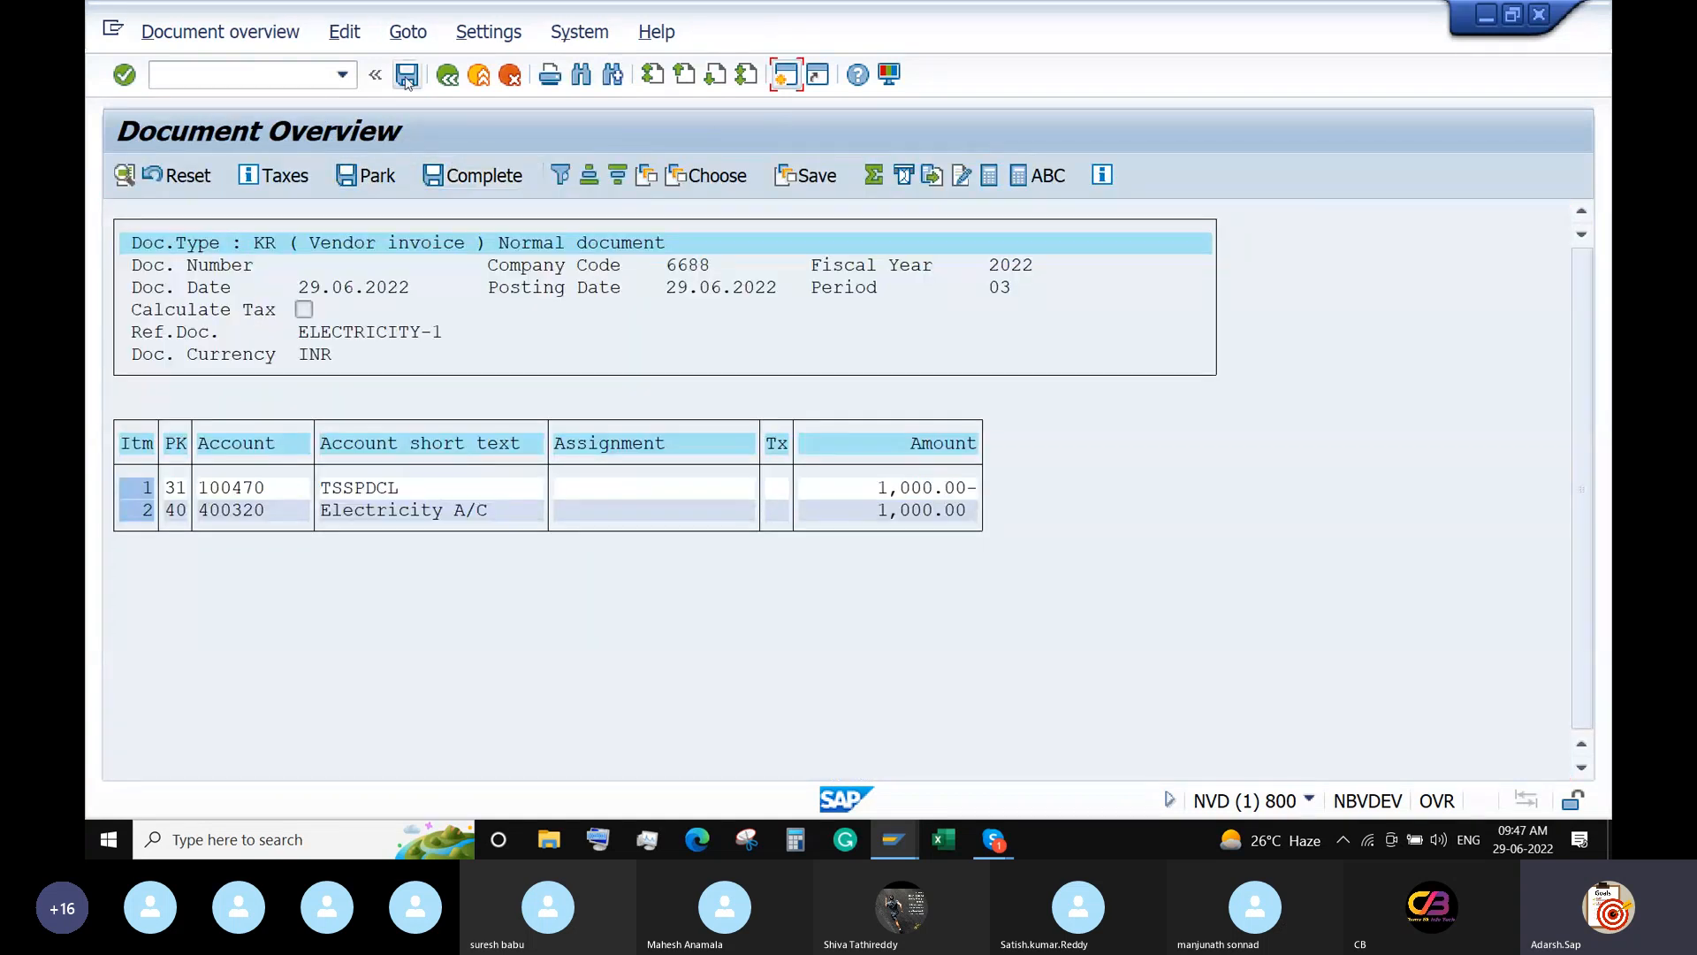
left_click(407, 78)
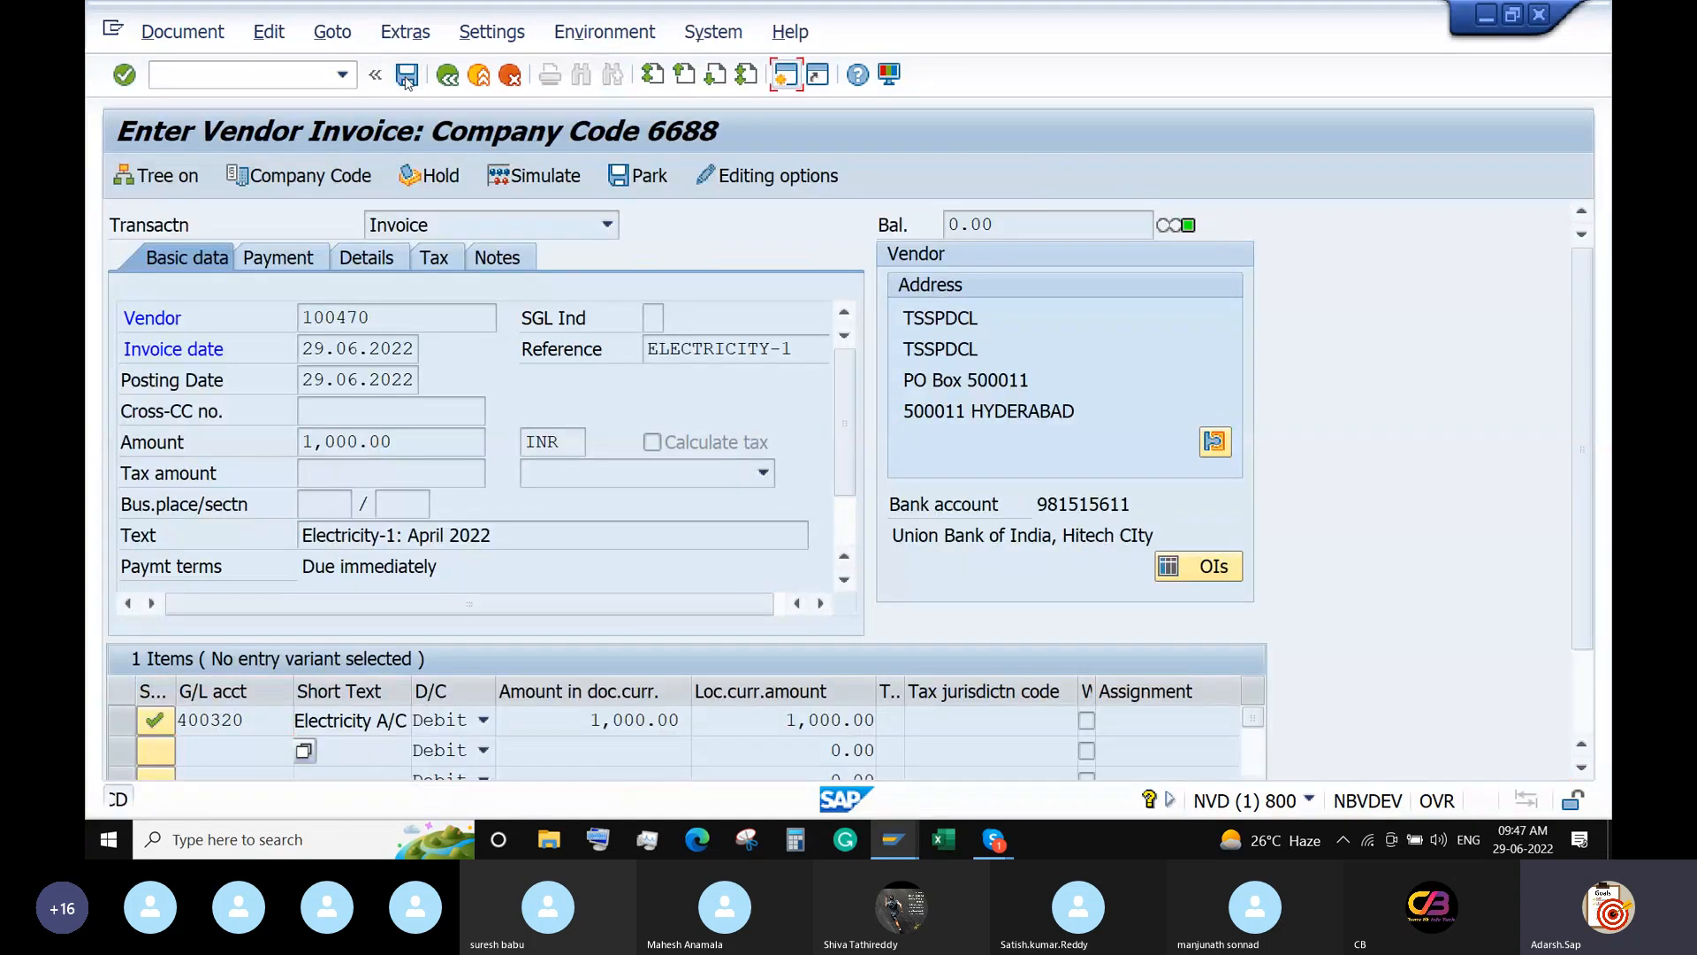
Restart invoice entry with /n and FB60, selecting vendor 100470 through search help.
left_click(265, 78)
type("/n")
key("Return")
type("FB60")
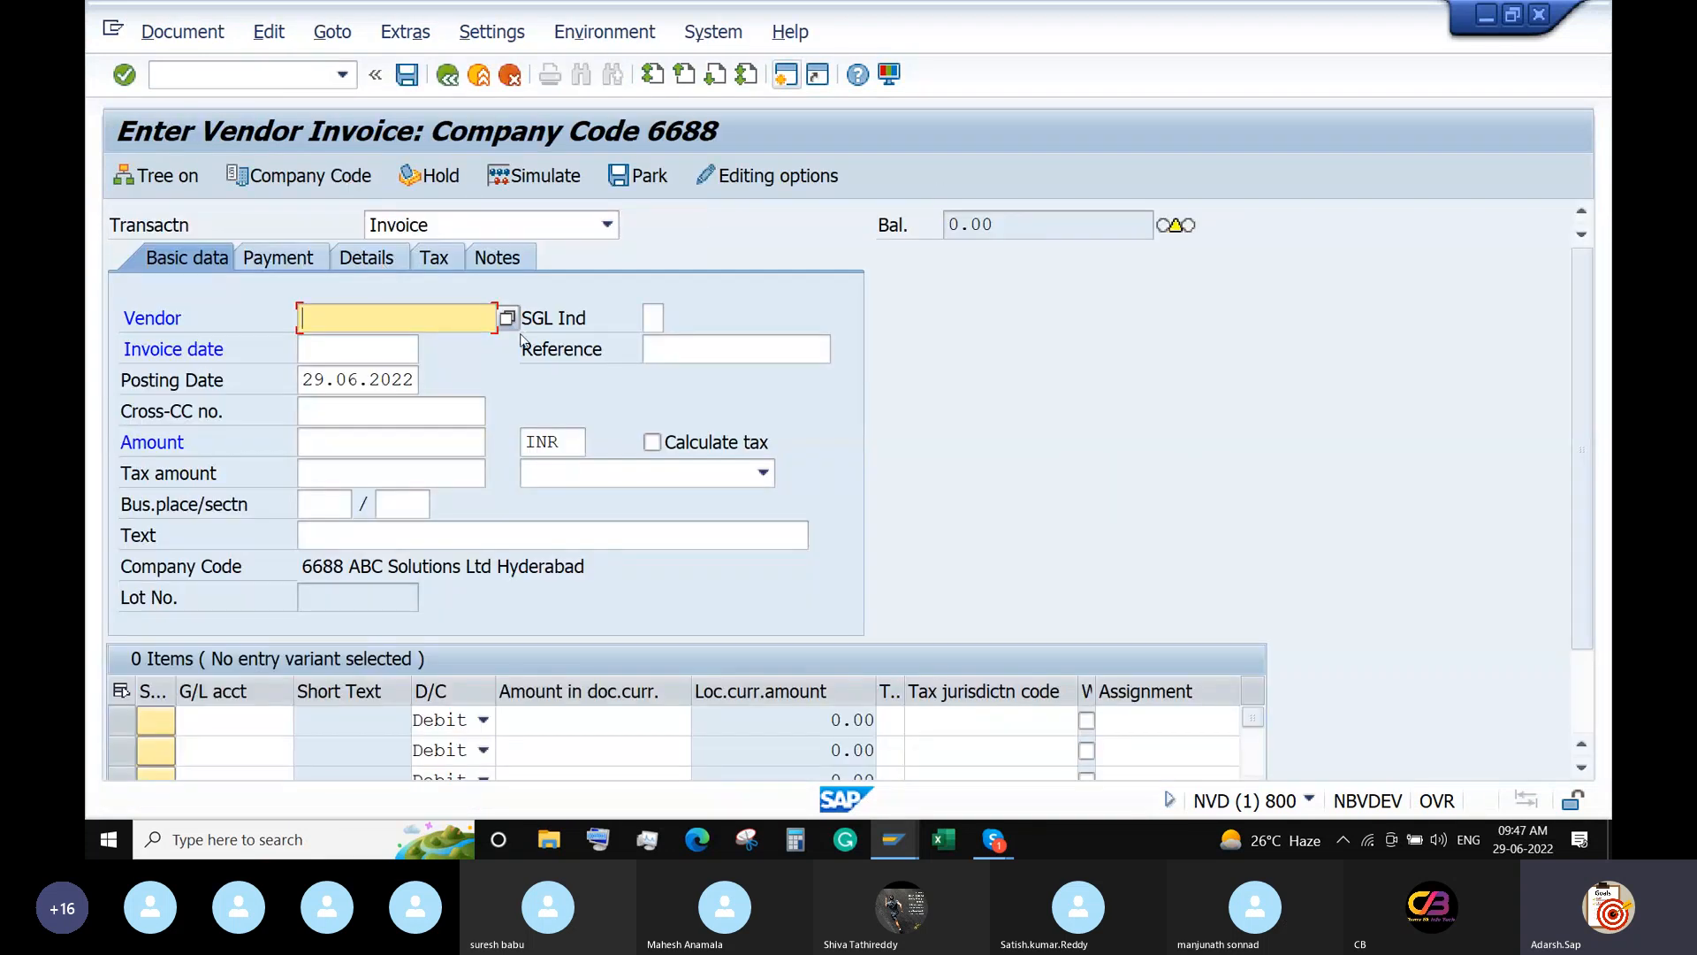
key("F4")
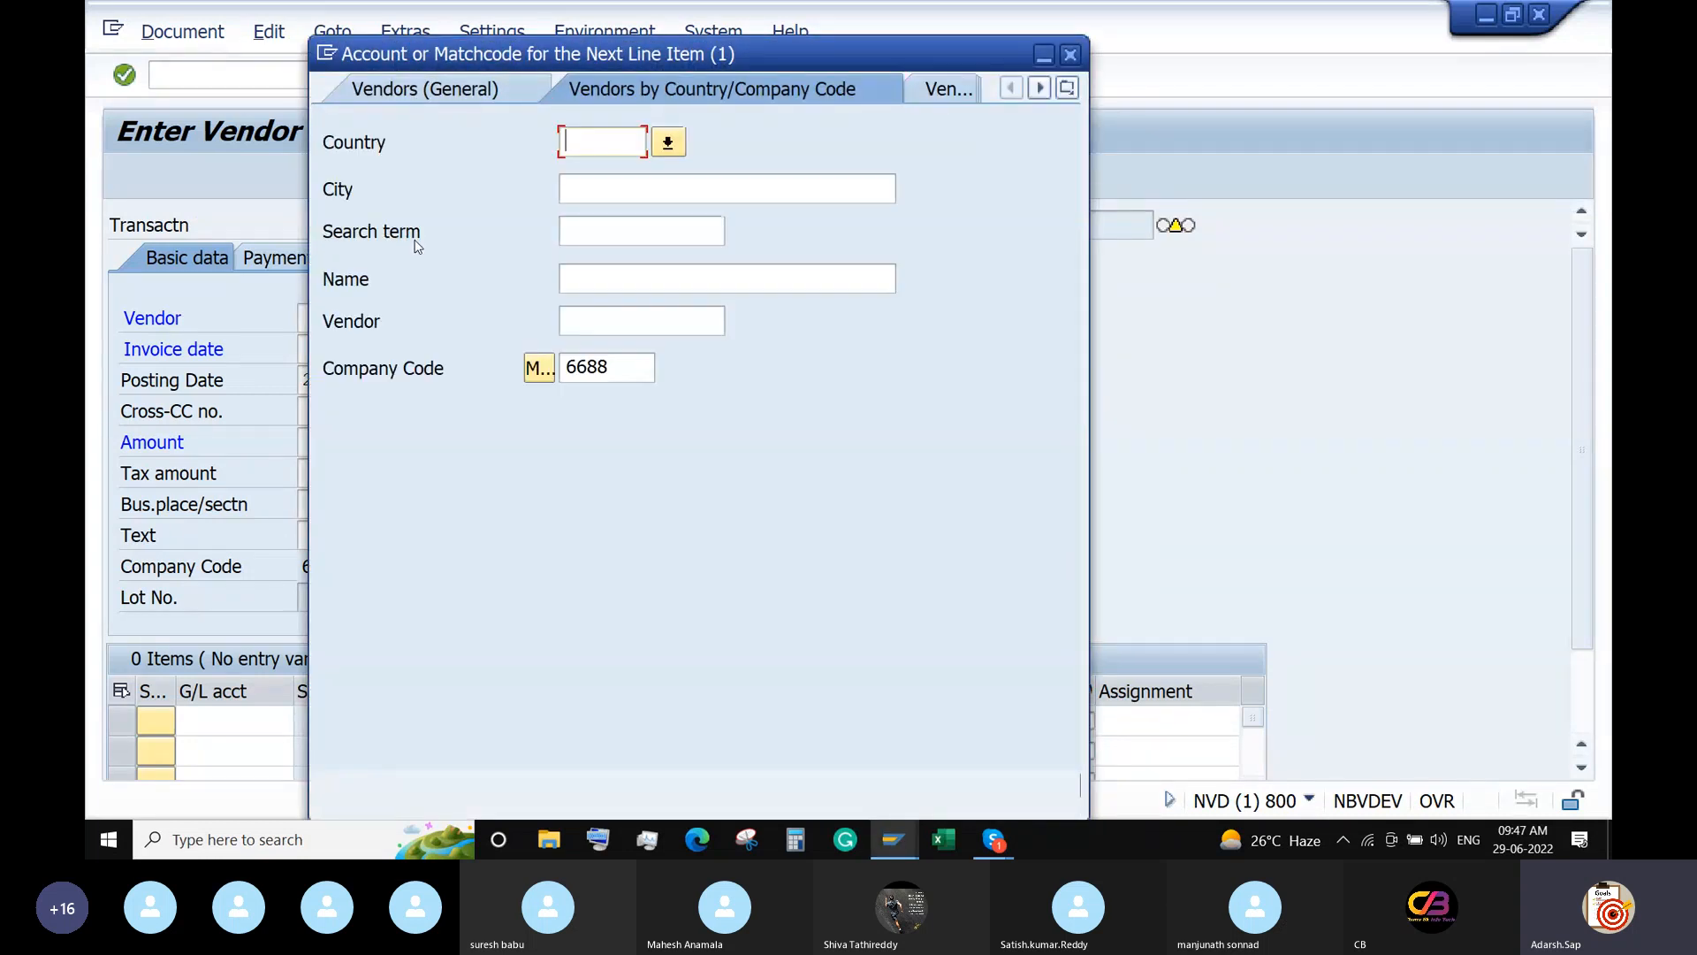
key("Return")
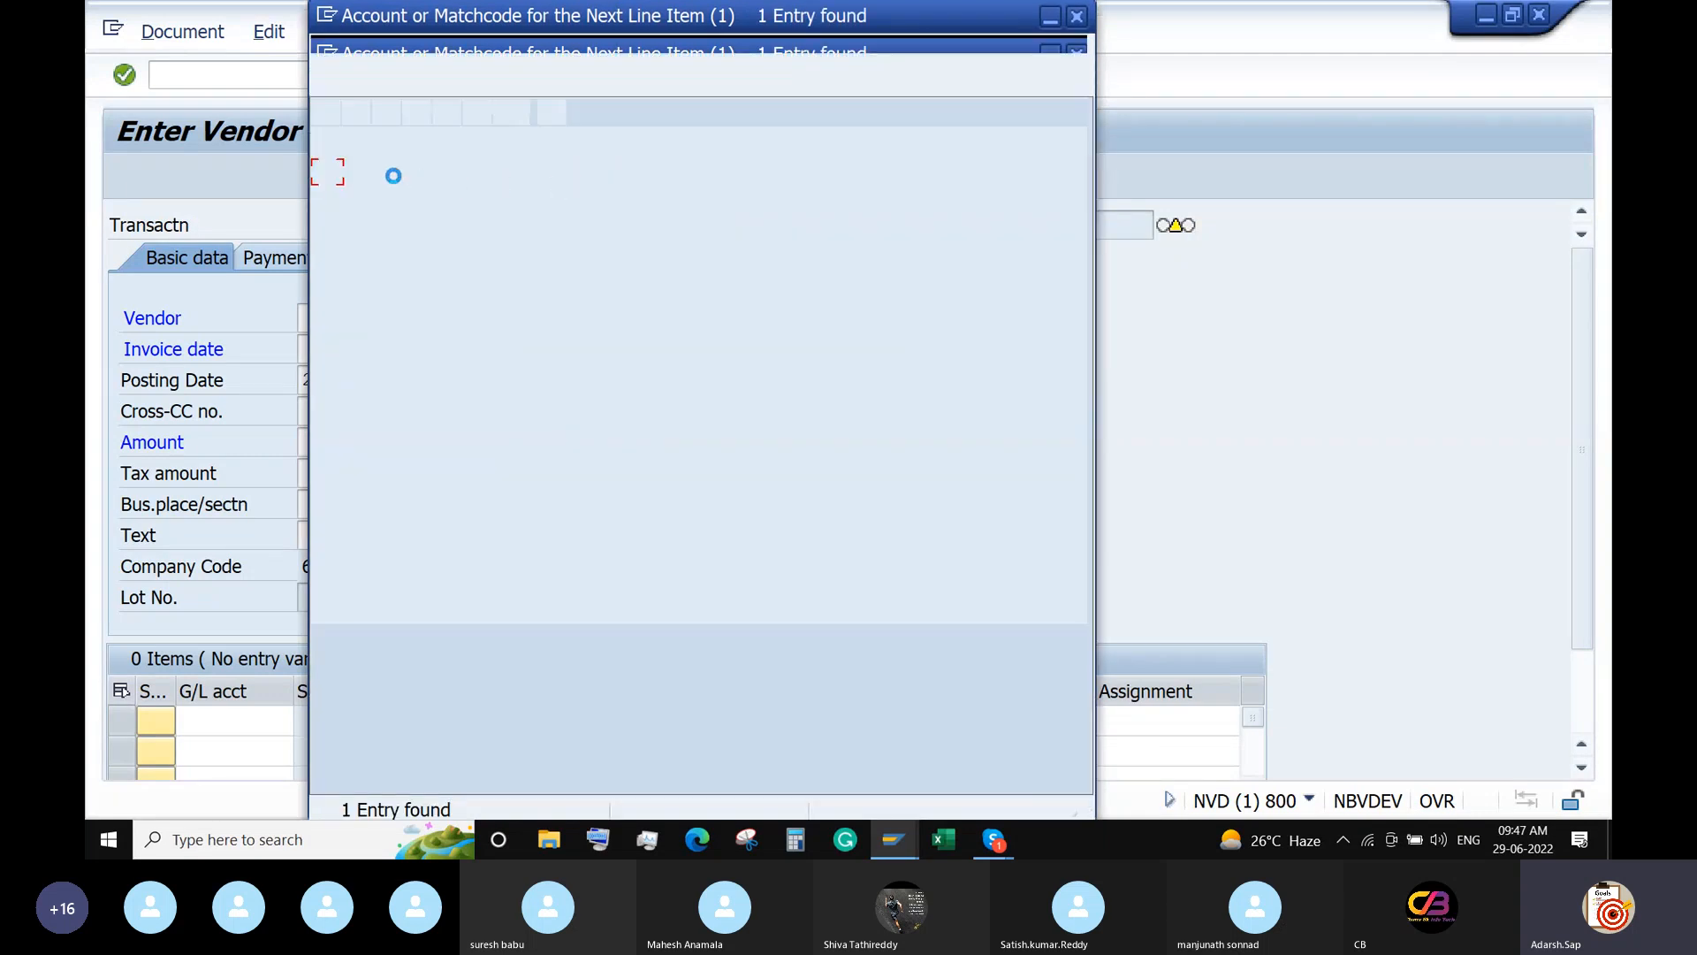
double_click(379, 175)
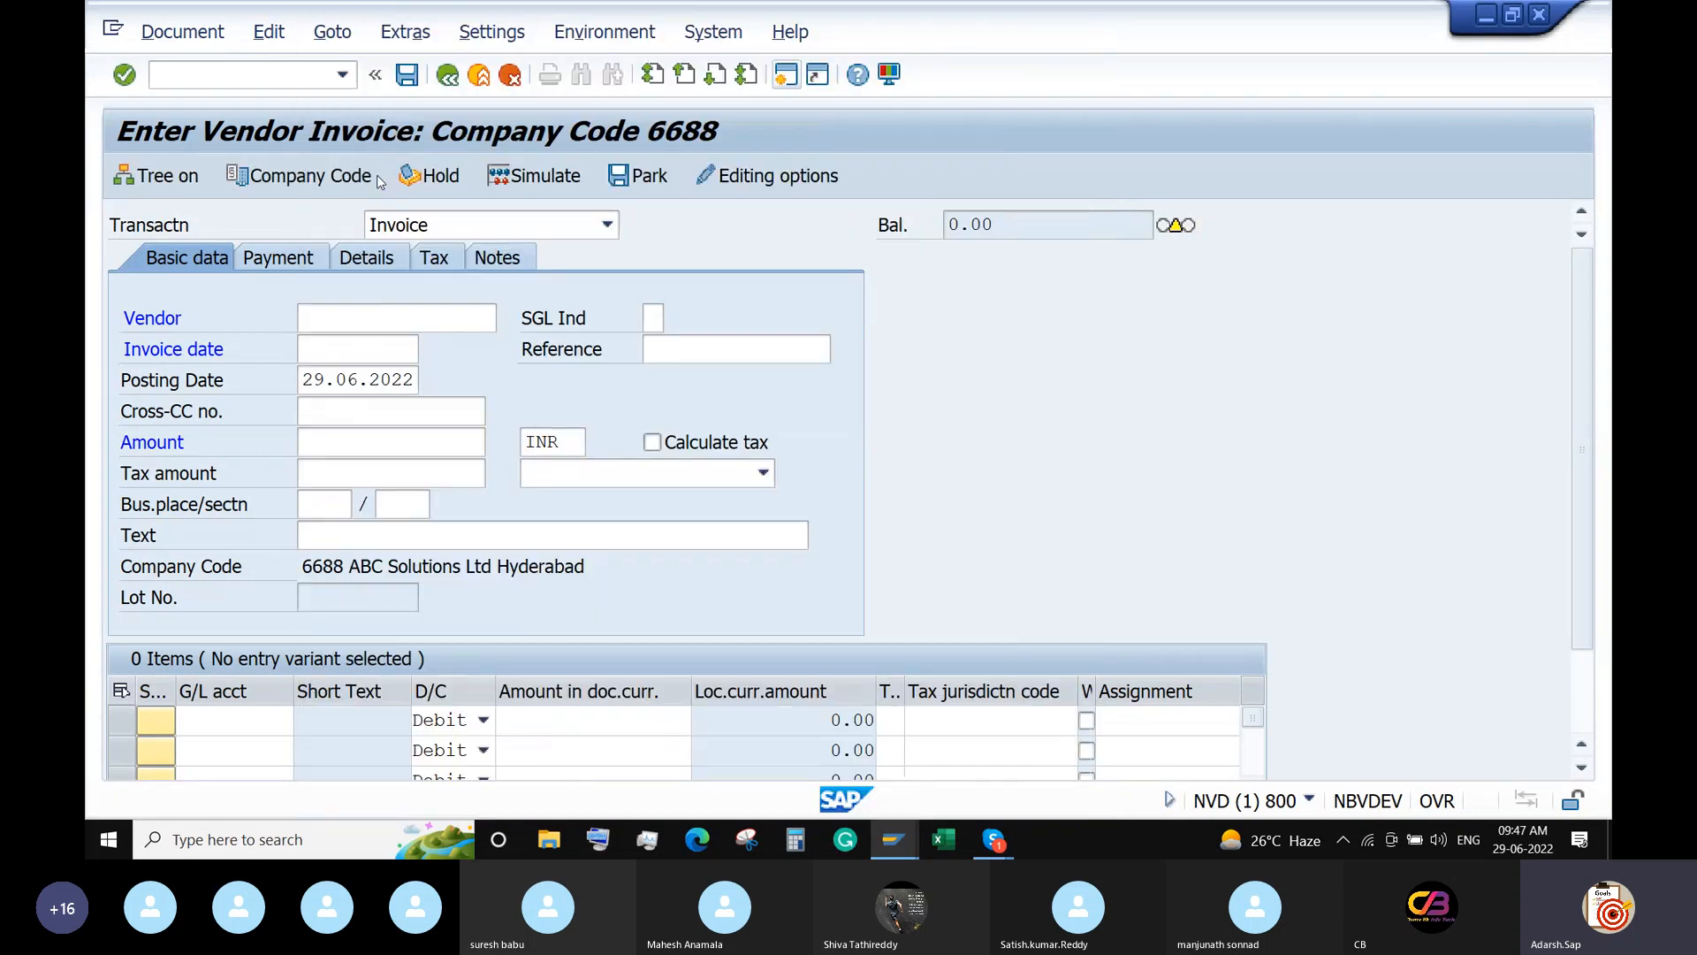
Fill the header: invoice date 29.06.2022, reference Electricity-1, amount 1000, text 'Electricity-1: April 2022'.
left_click(369, 345)
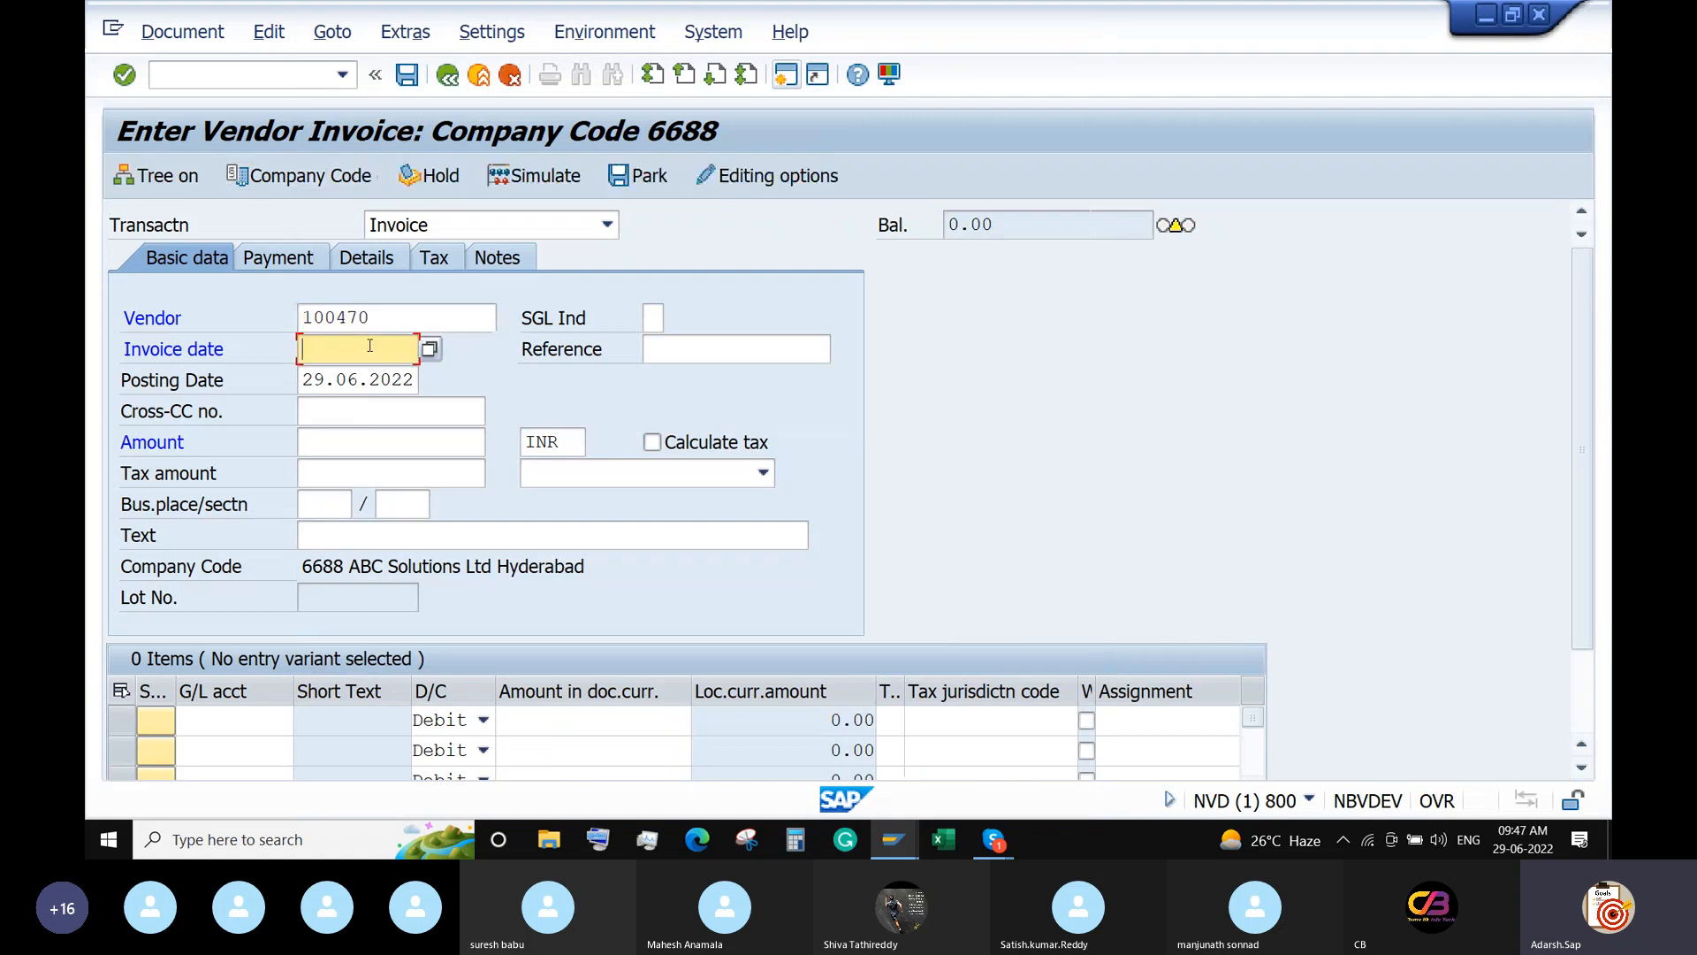
left_click(325, 373)
left_click(738, 352)
type("e")
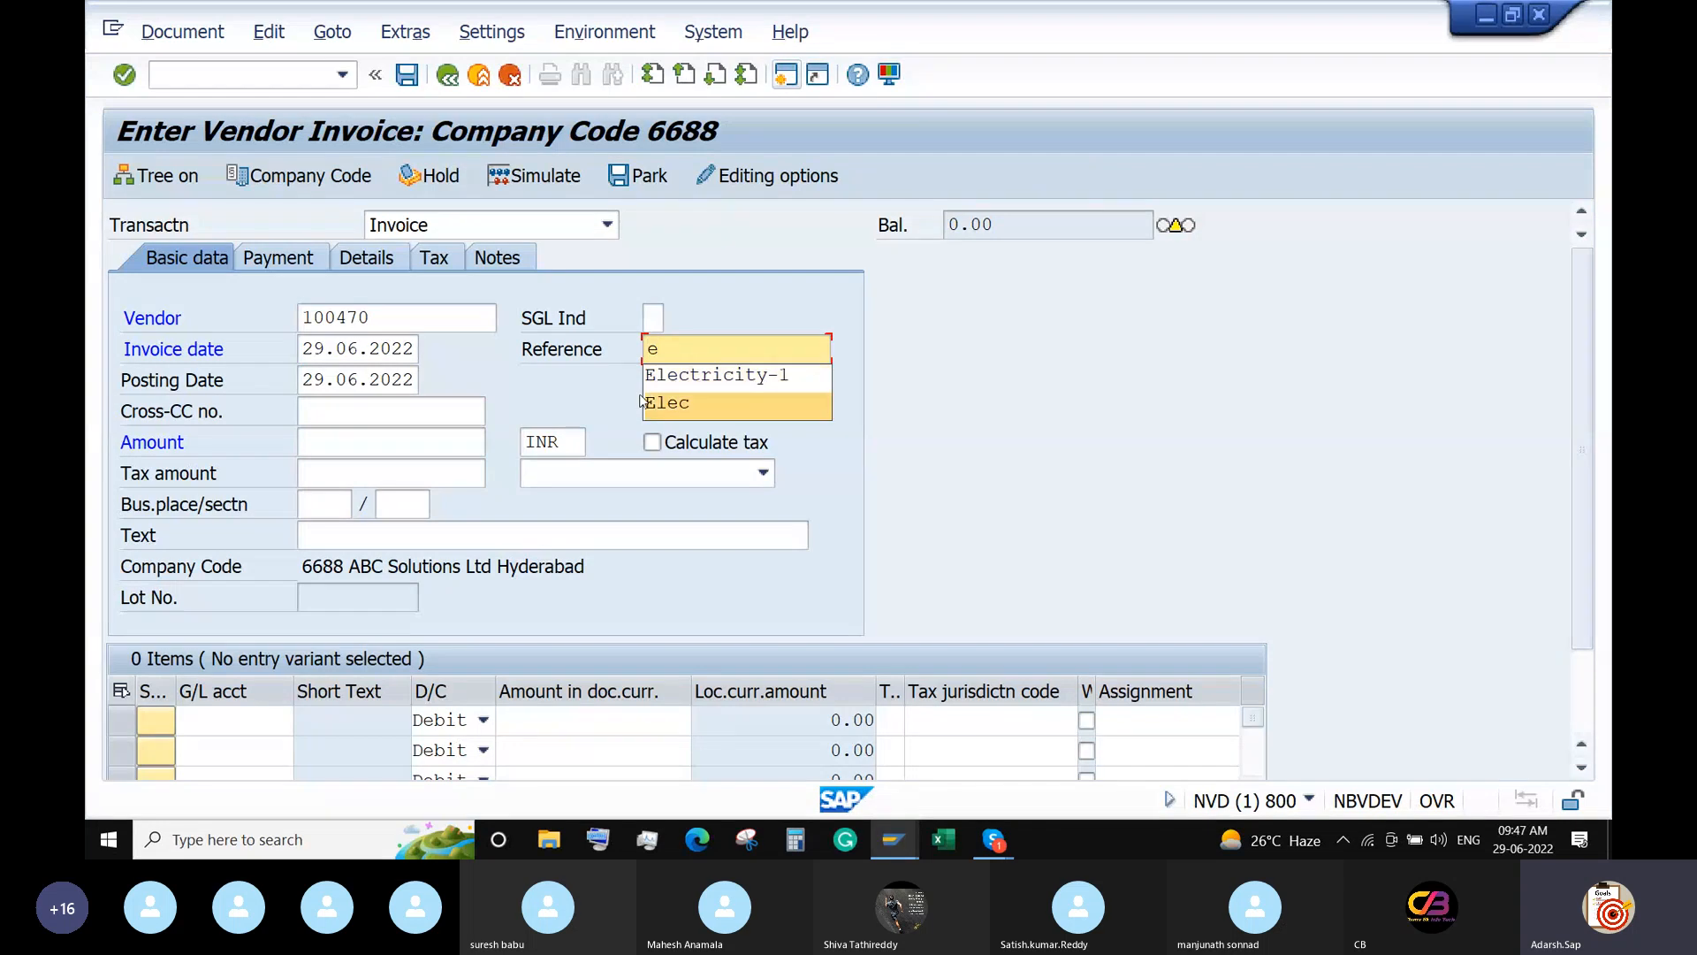
left_click(730, 377)
left_click(390, 444)
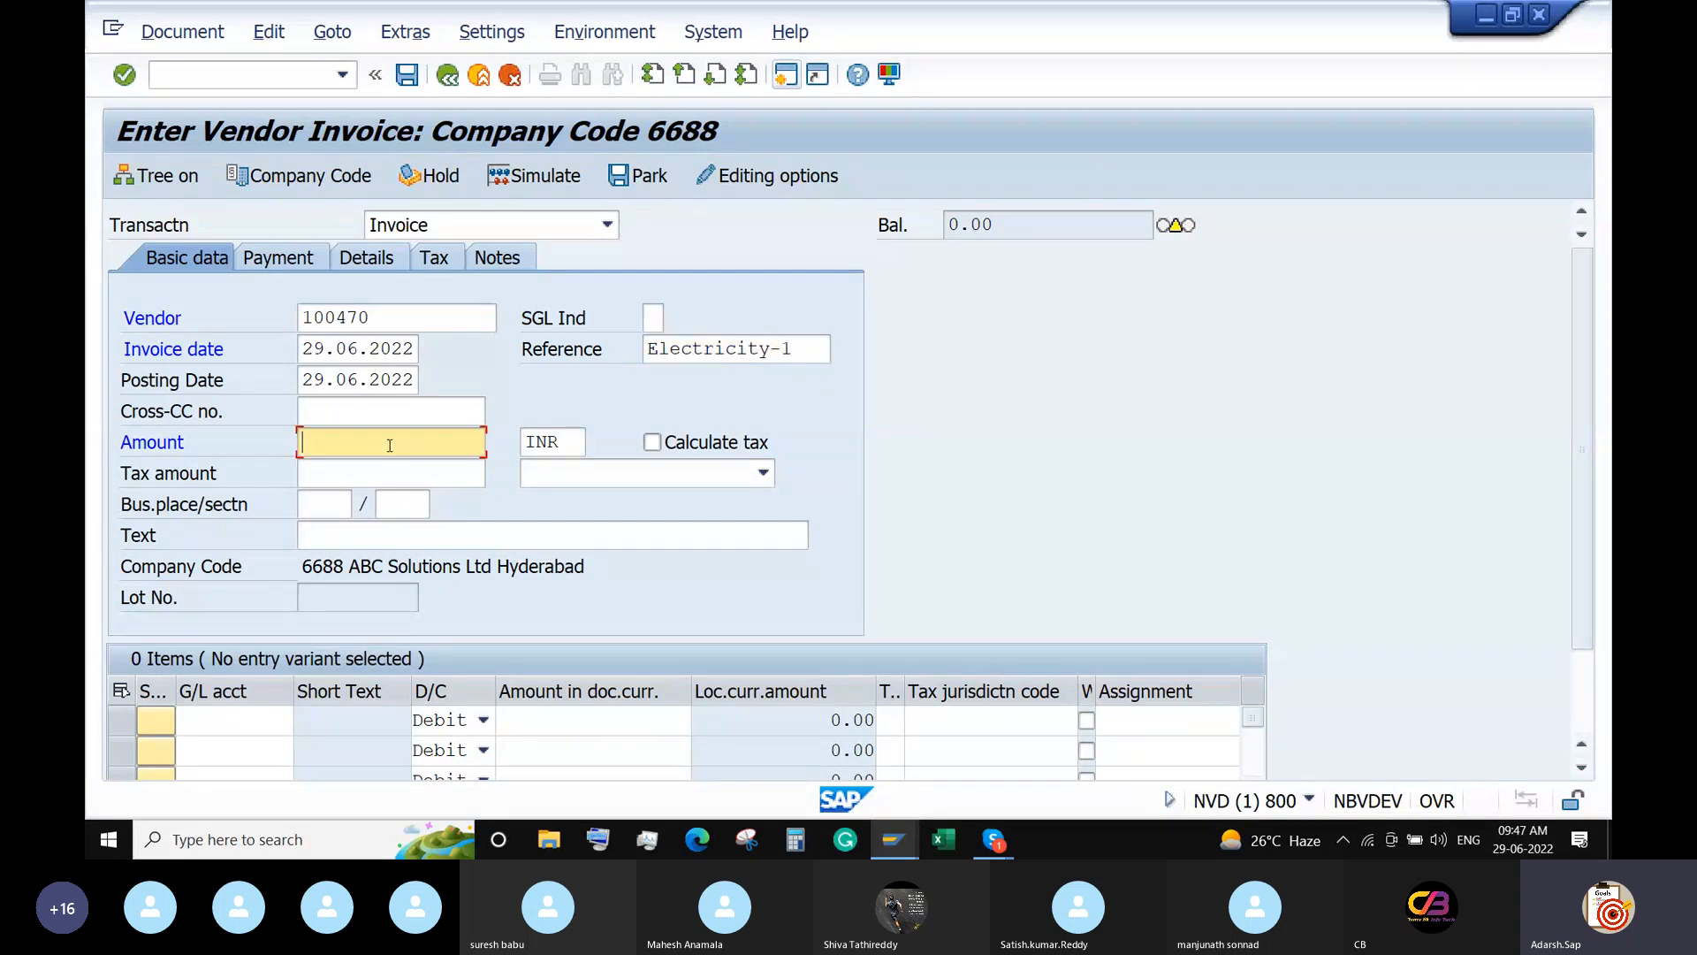
type("1")
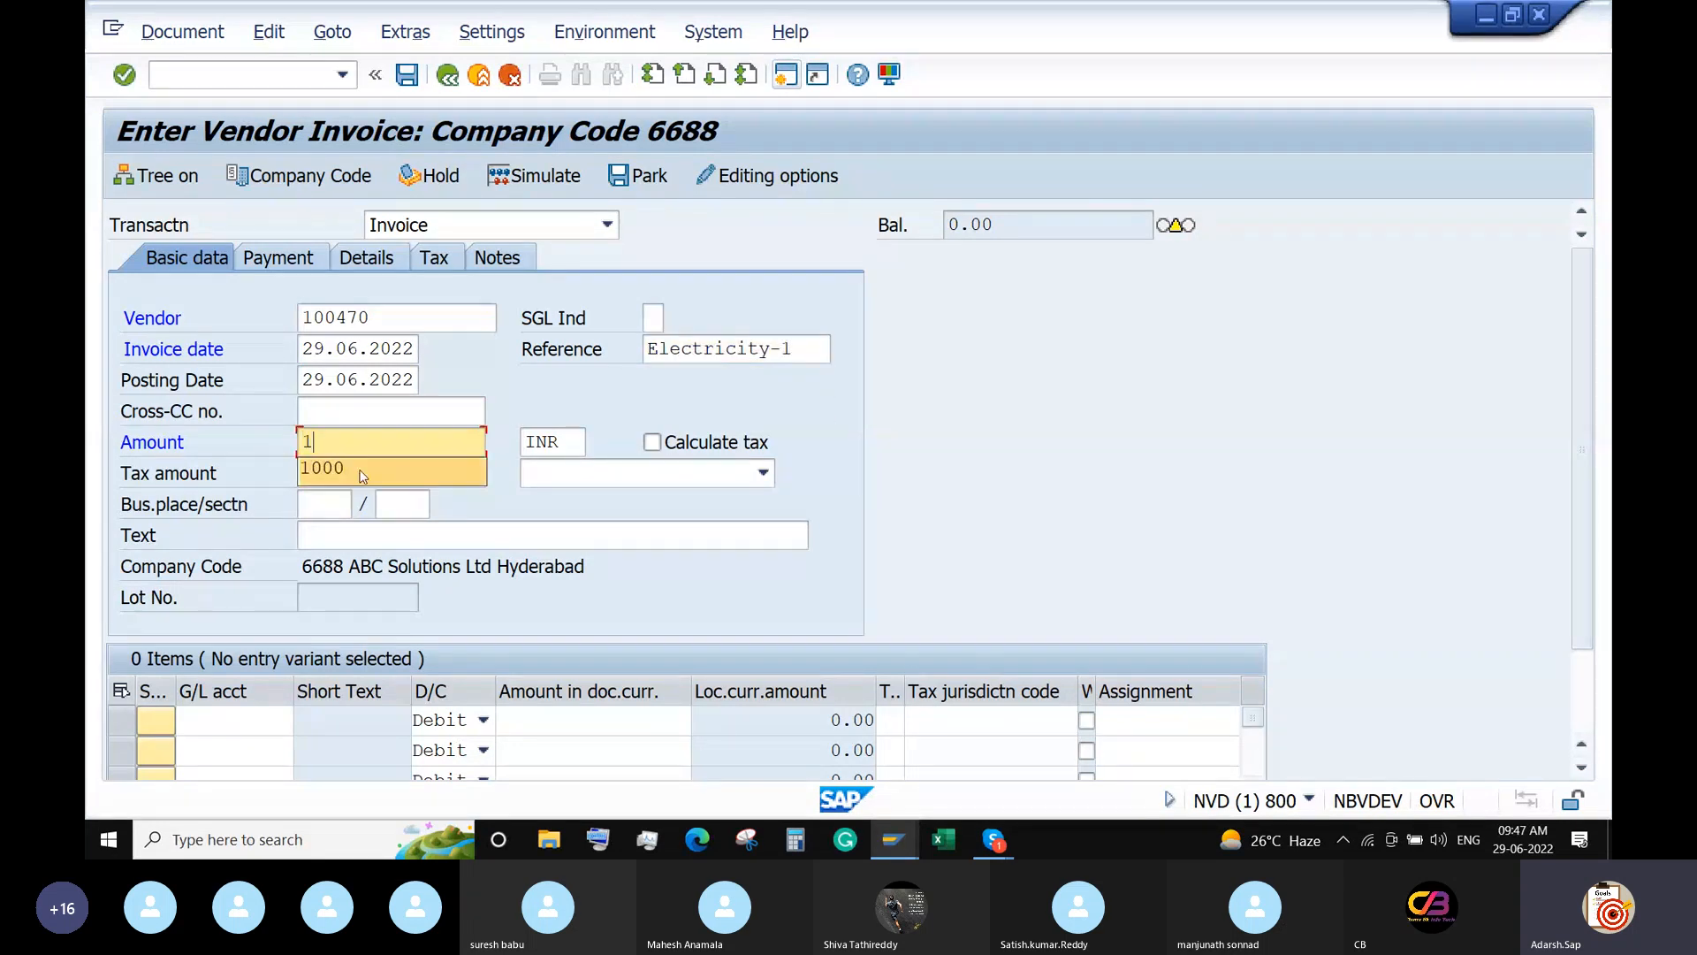
left_click(363, 476)
left_click(342, 535)
type("e")
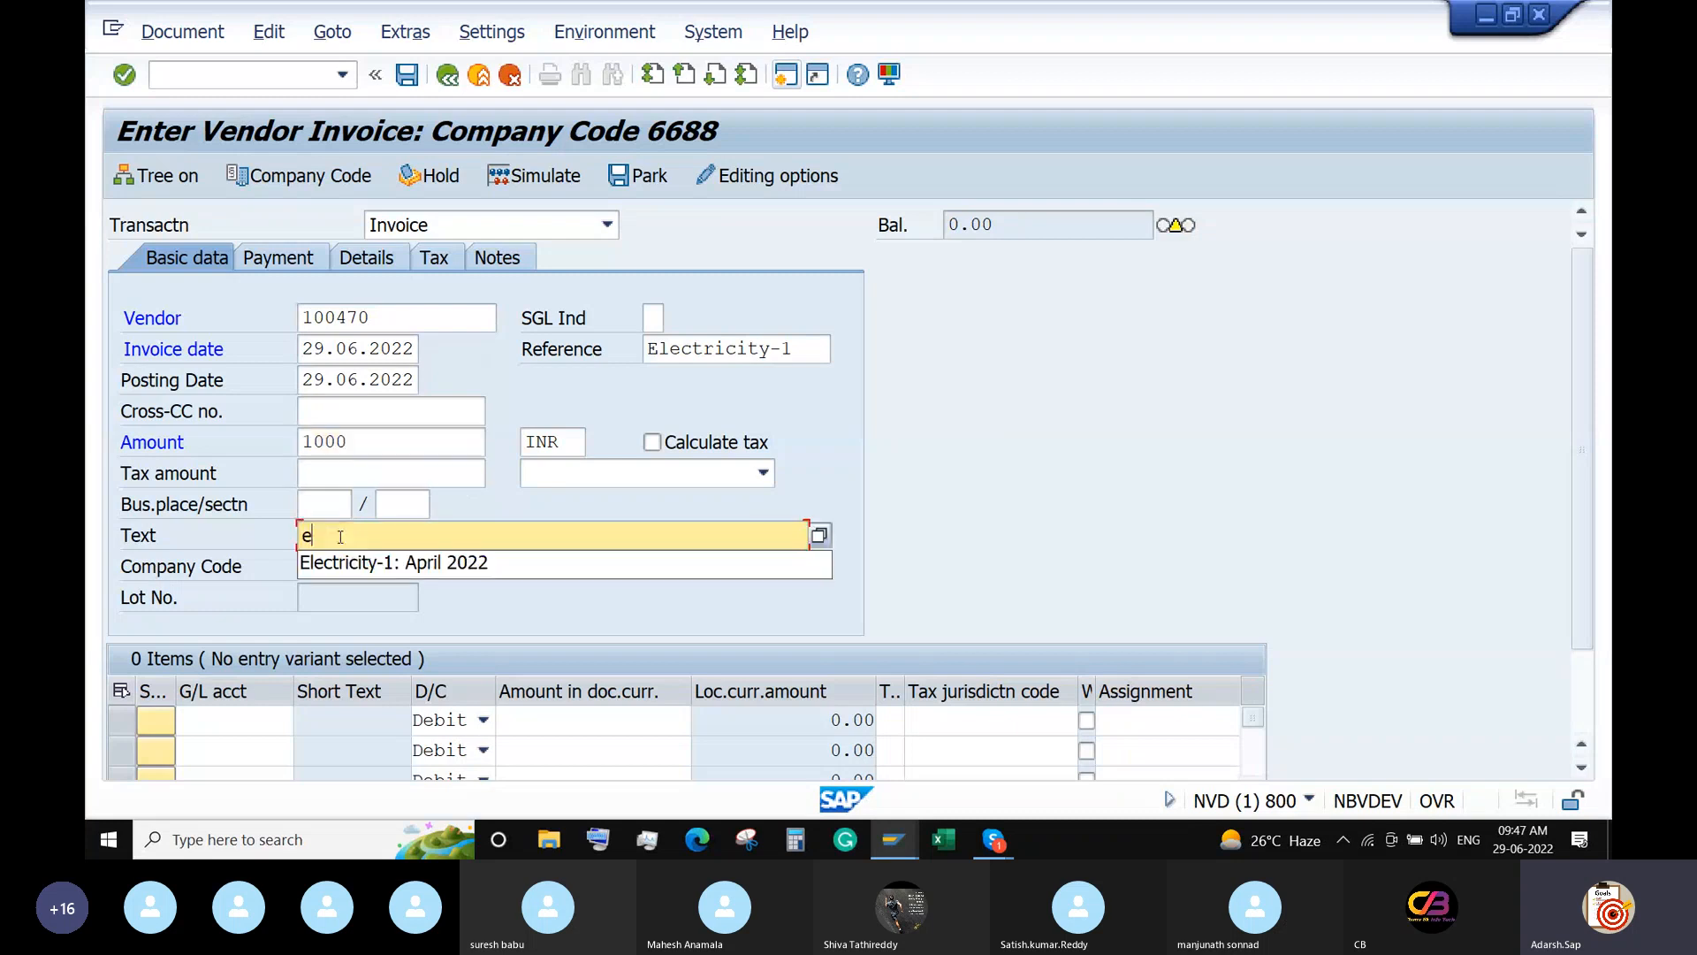
left_click(339, 563)
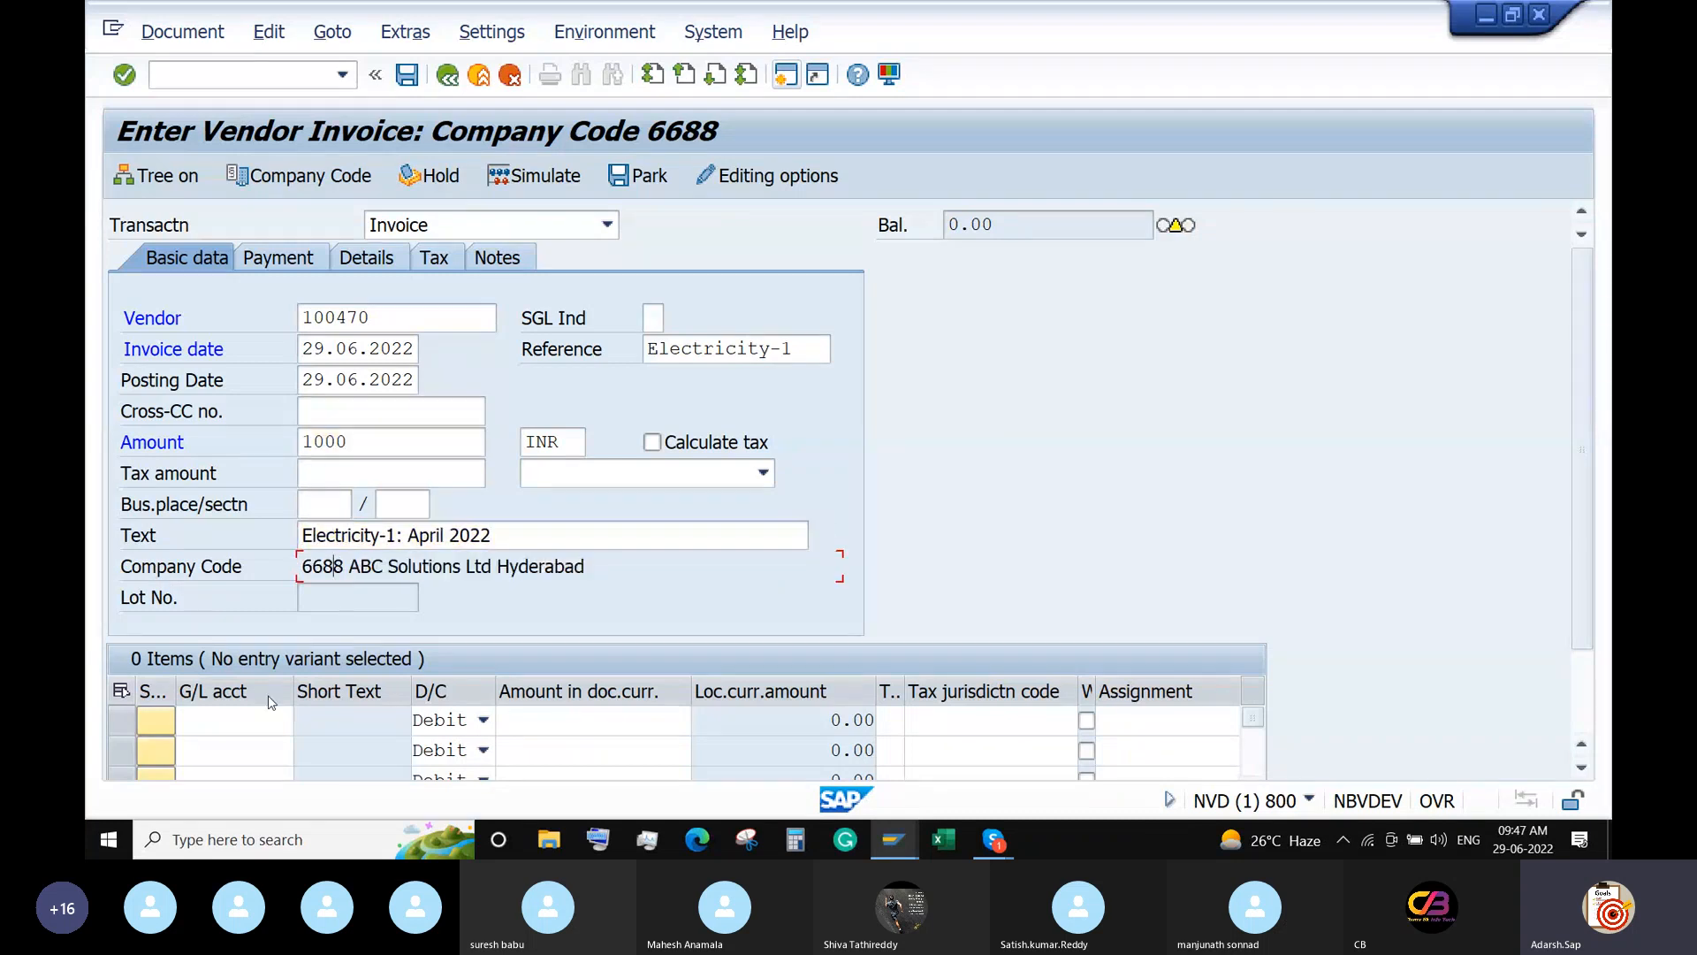
Add G/L 400320 Electricity A/C for the invoice amount, simulate, and post document 20001.
left_click(297, 720)
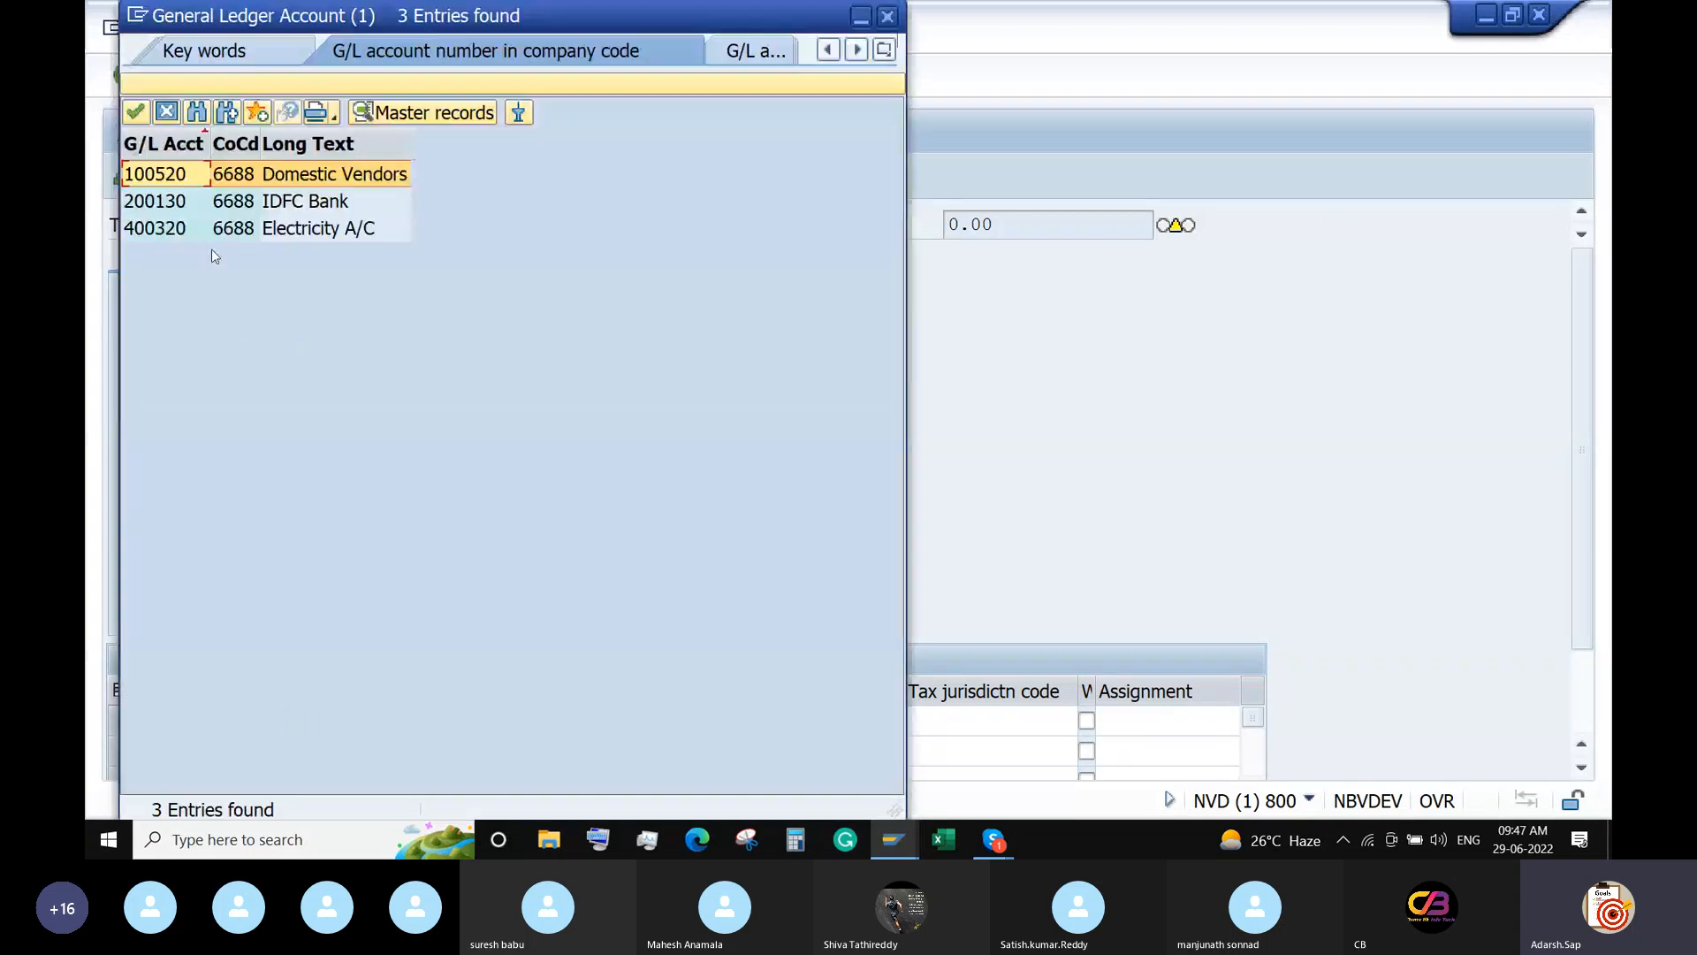
double_click(164, 232)
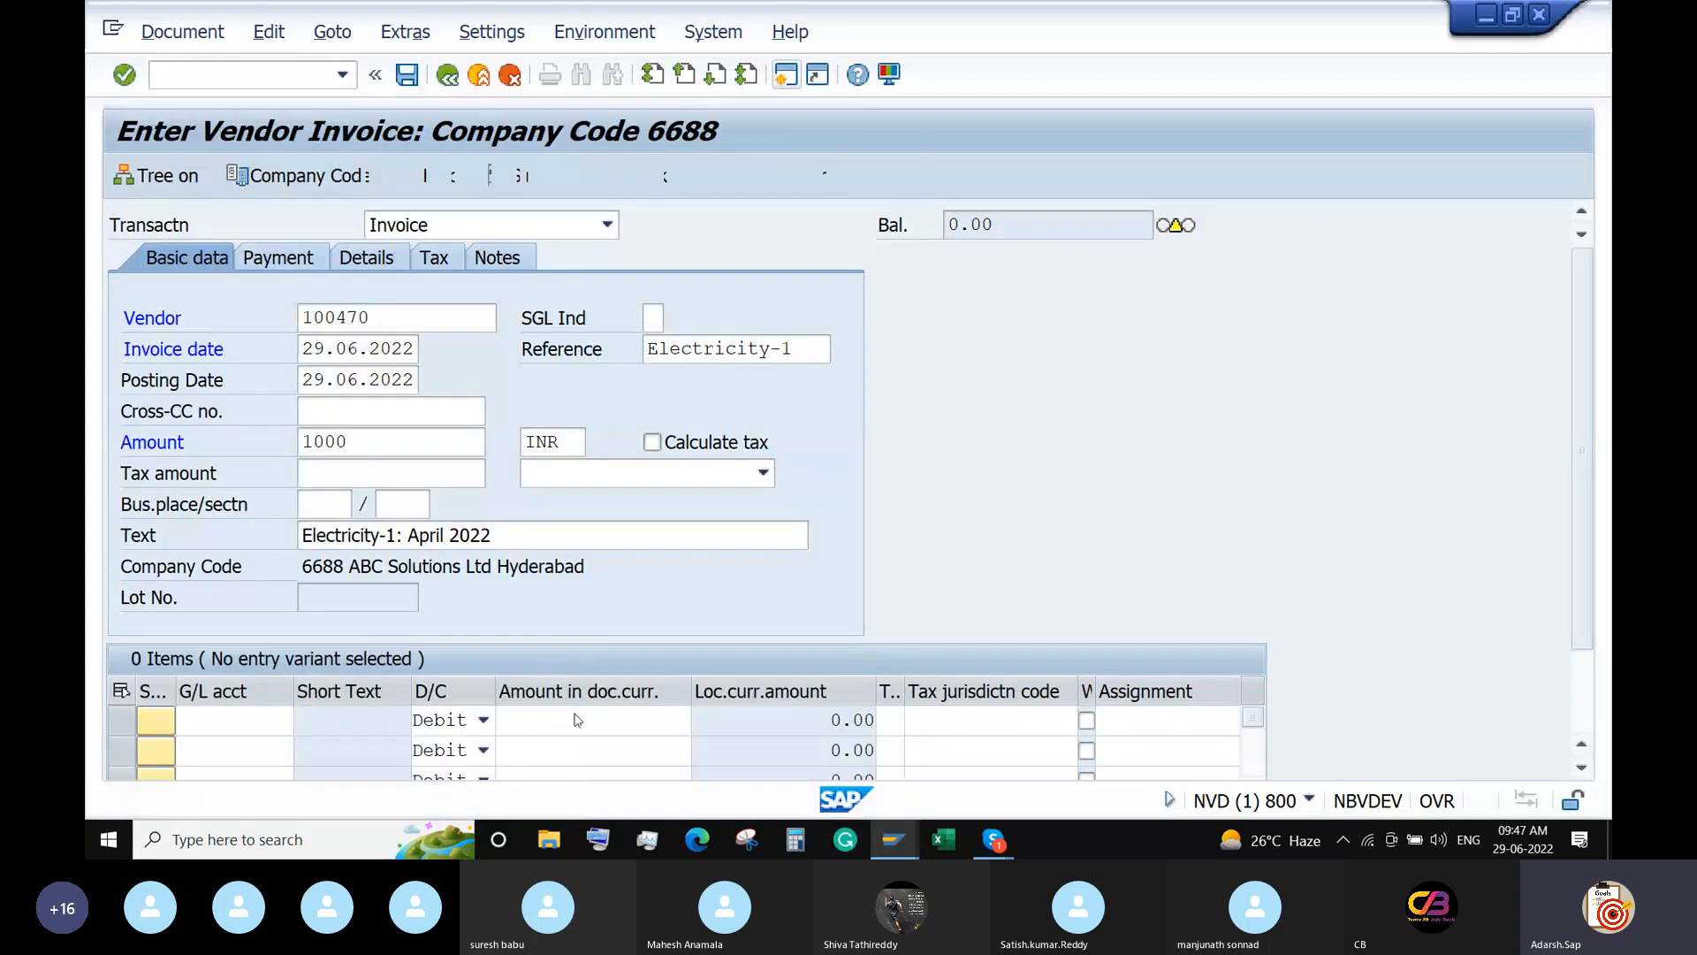
left_click(576, 718)
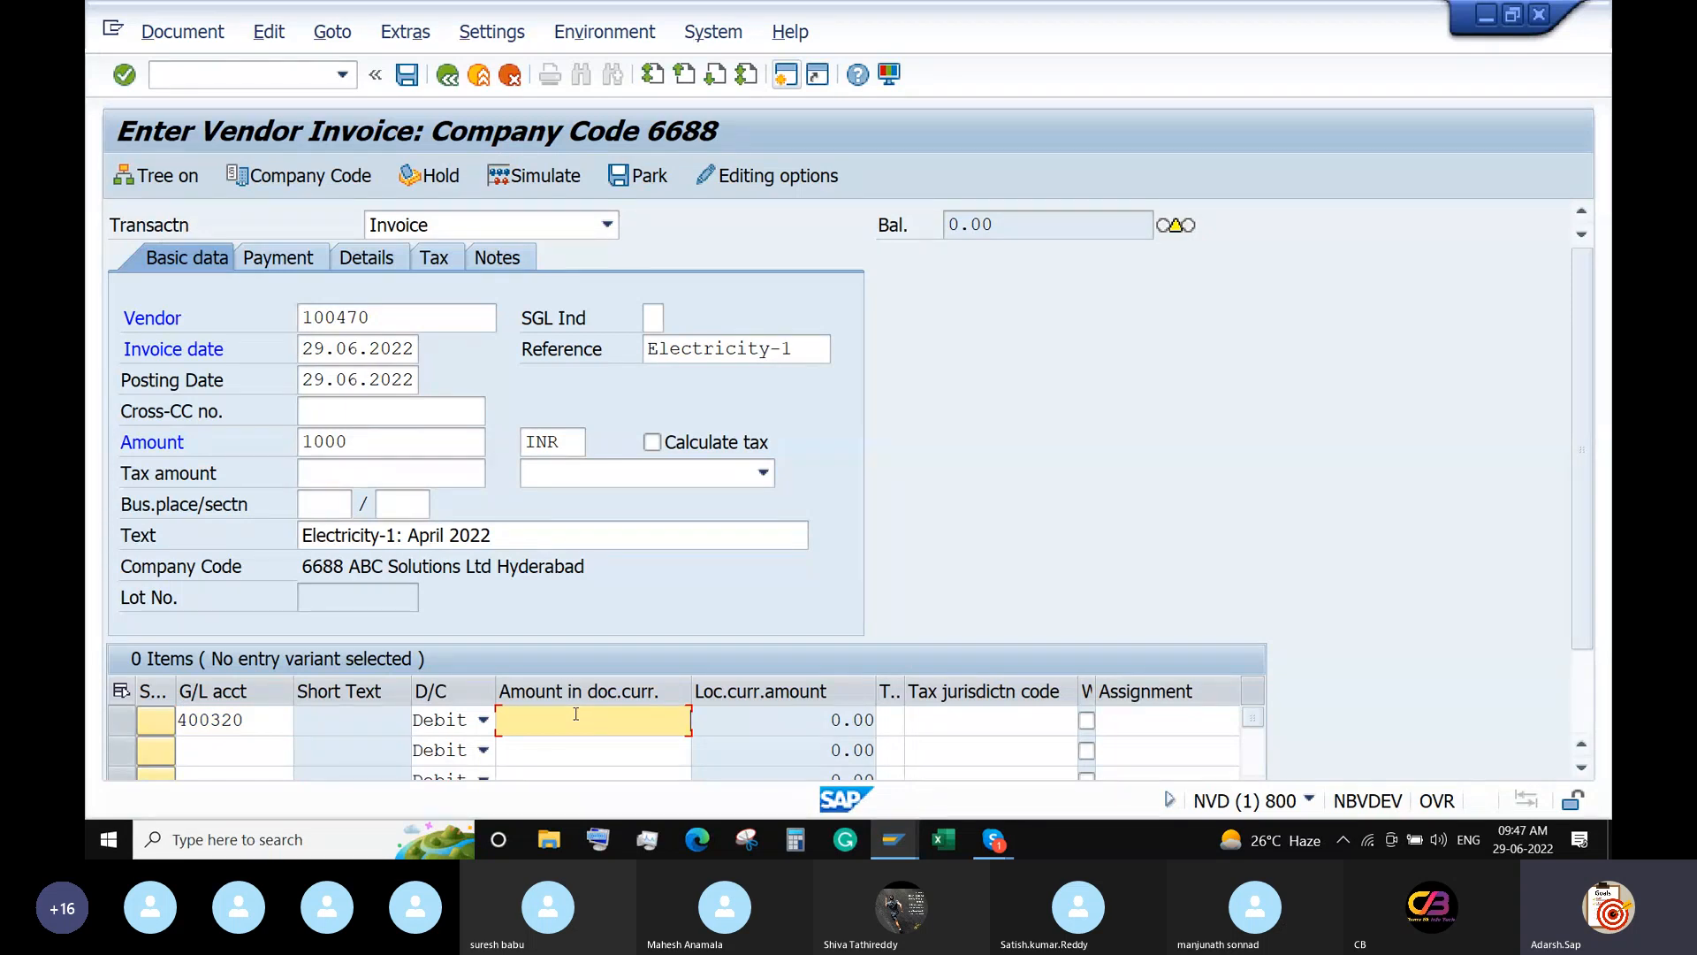
key("Return")
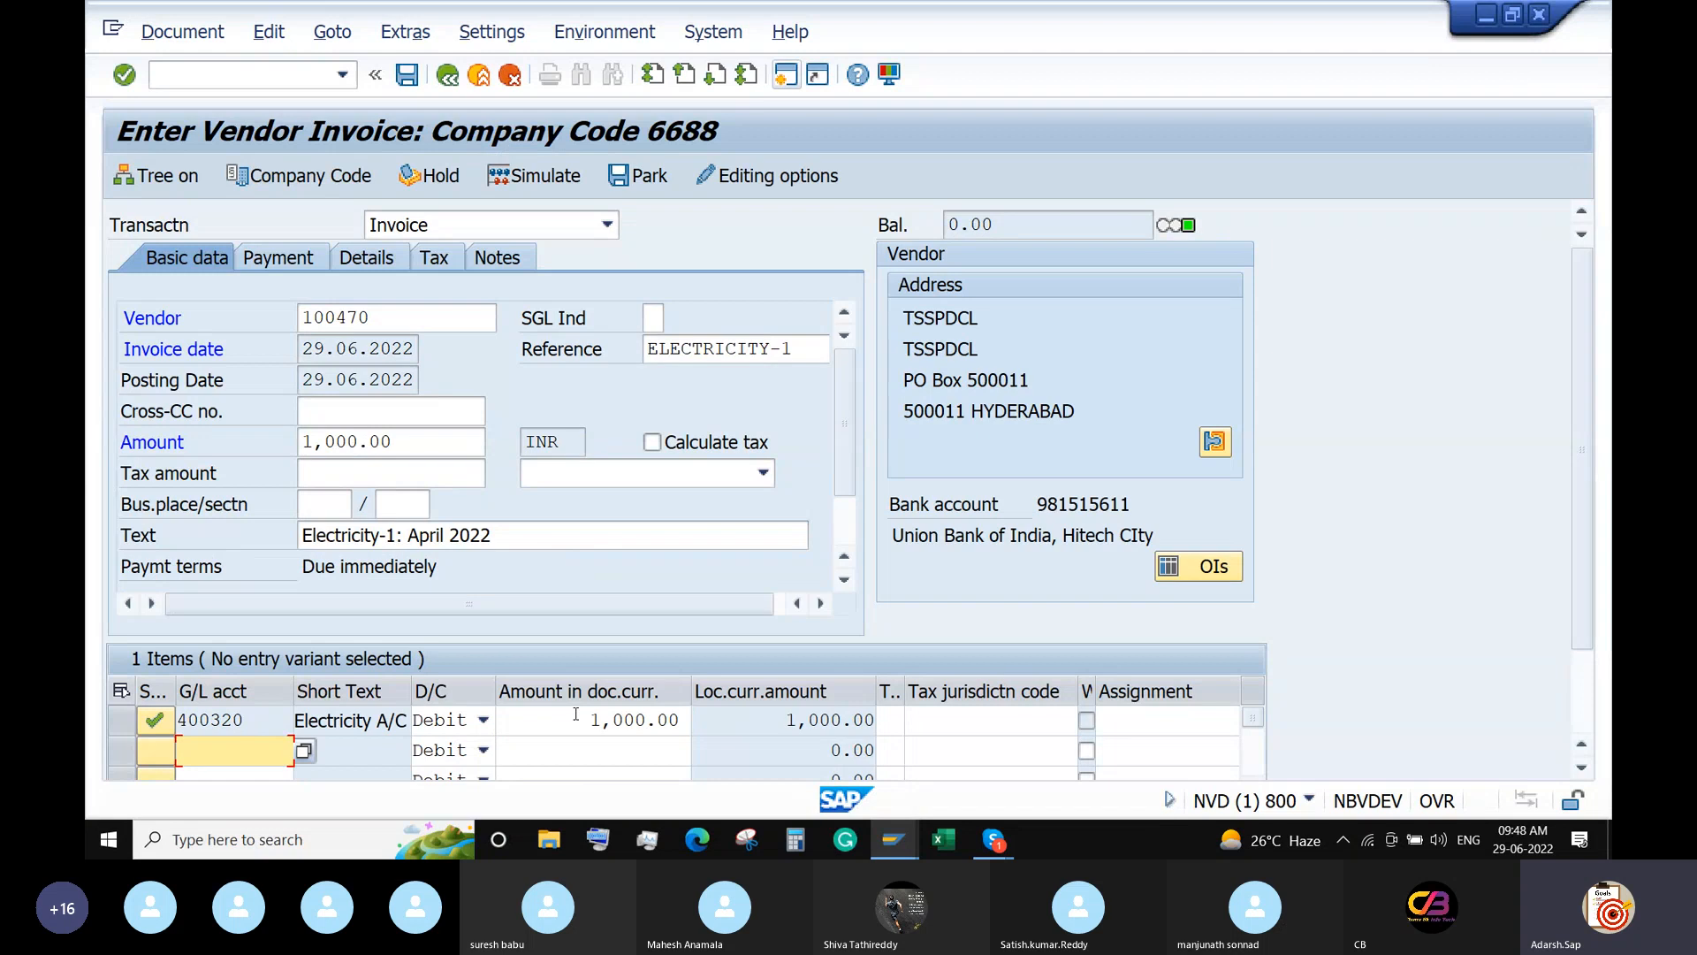
left_click(533, 175)
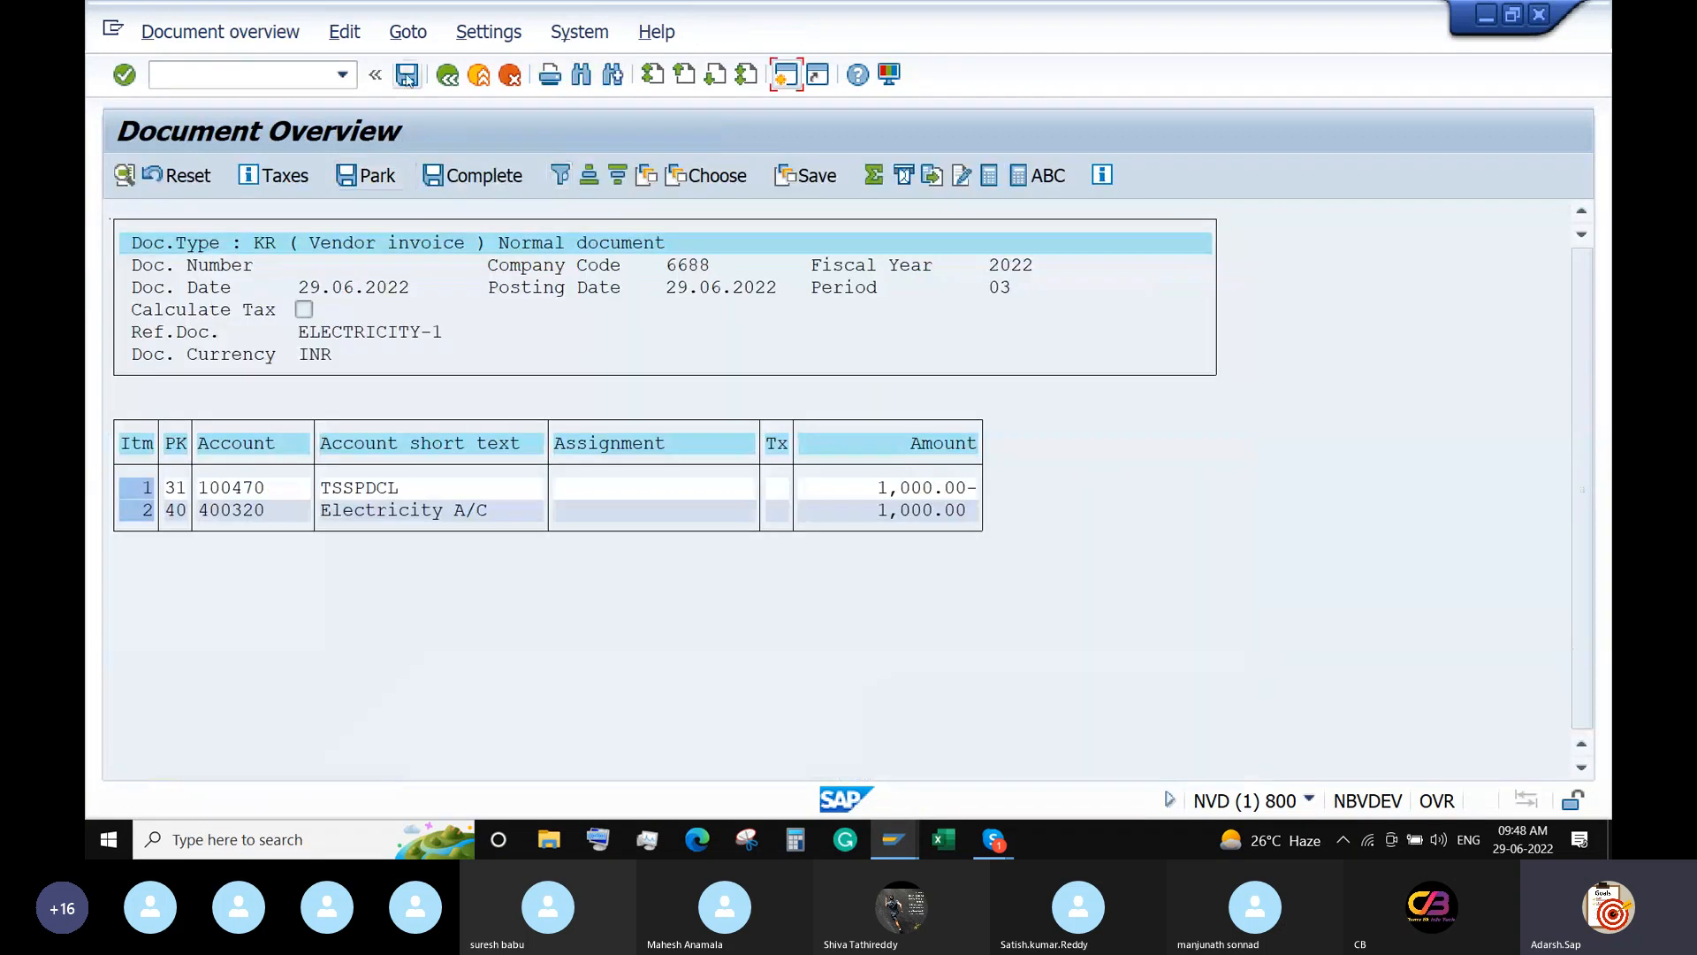
left_click(407, 76)
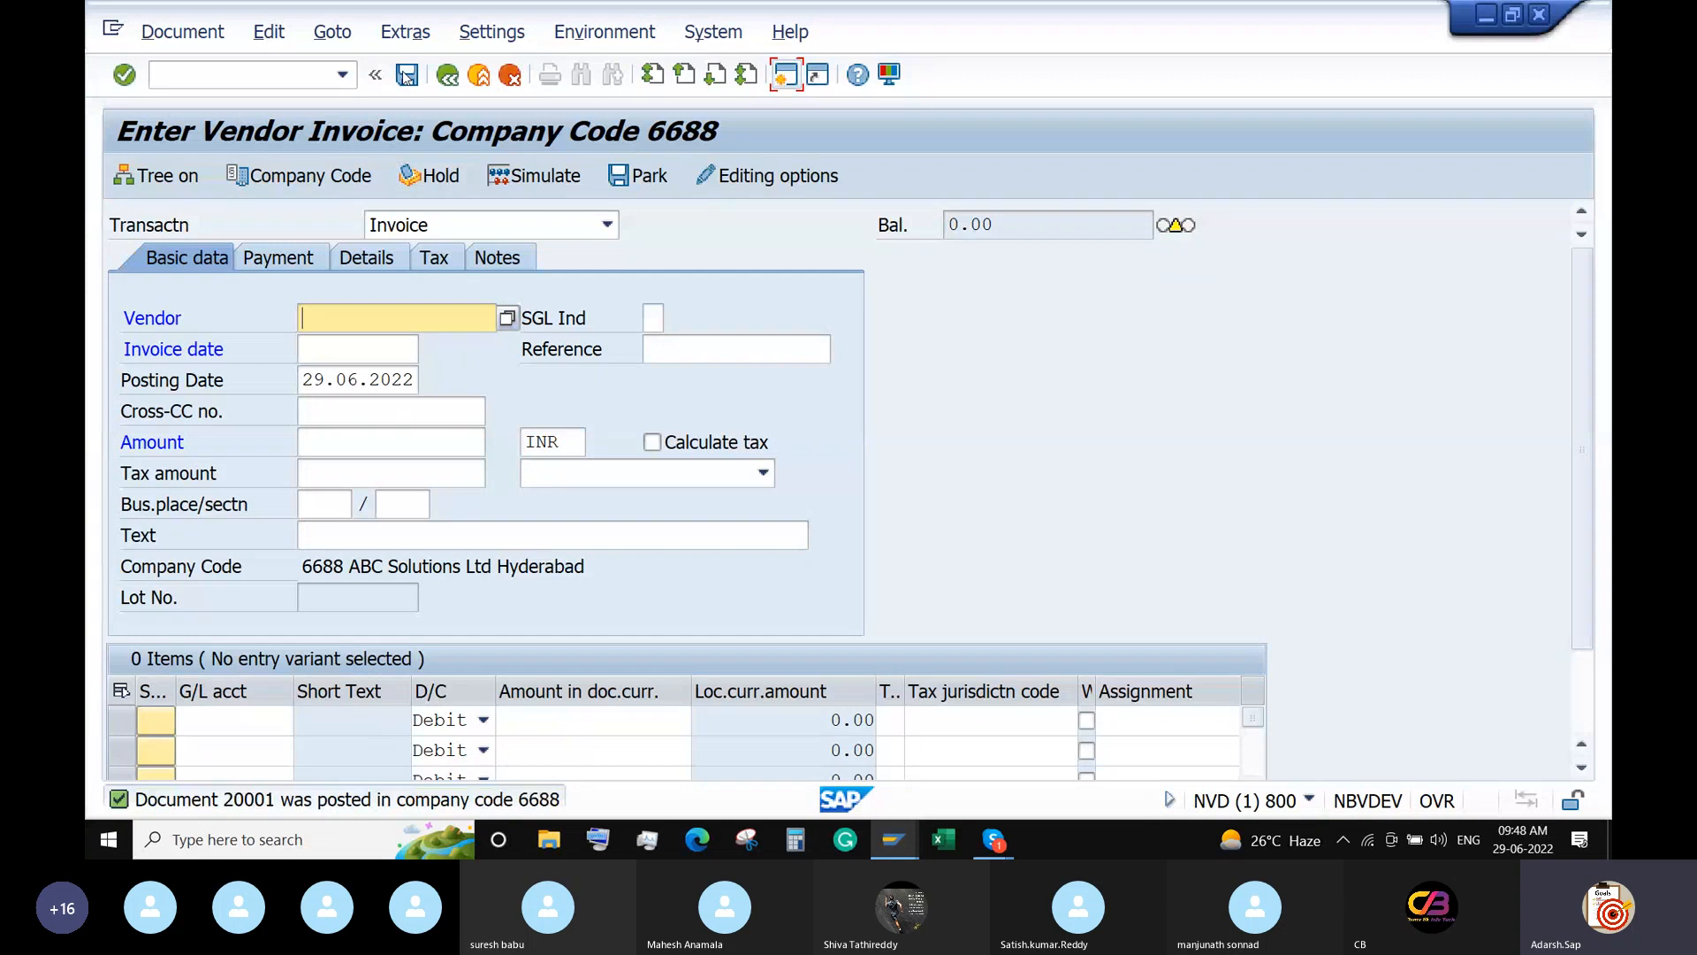
Copy document 20001 and change vendor item 001 to 2,000 with text May 2022.
left_click(335, 32)
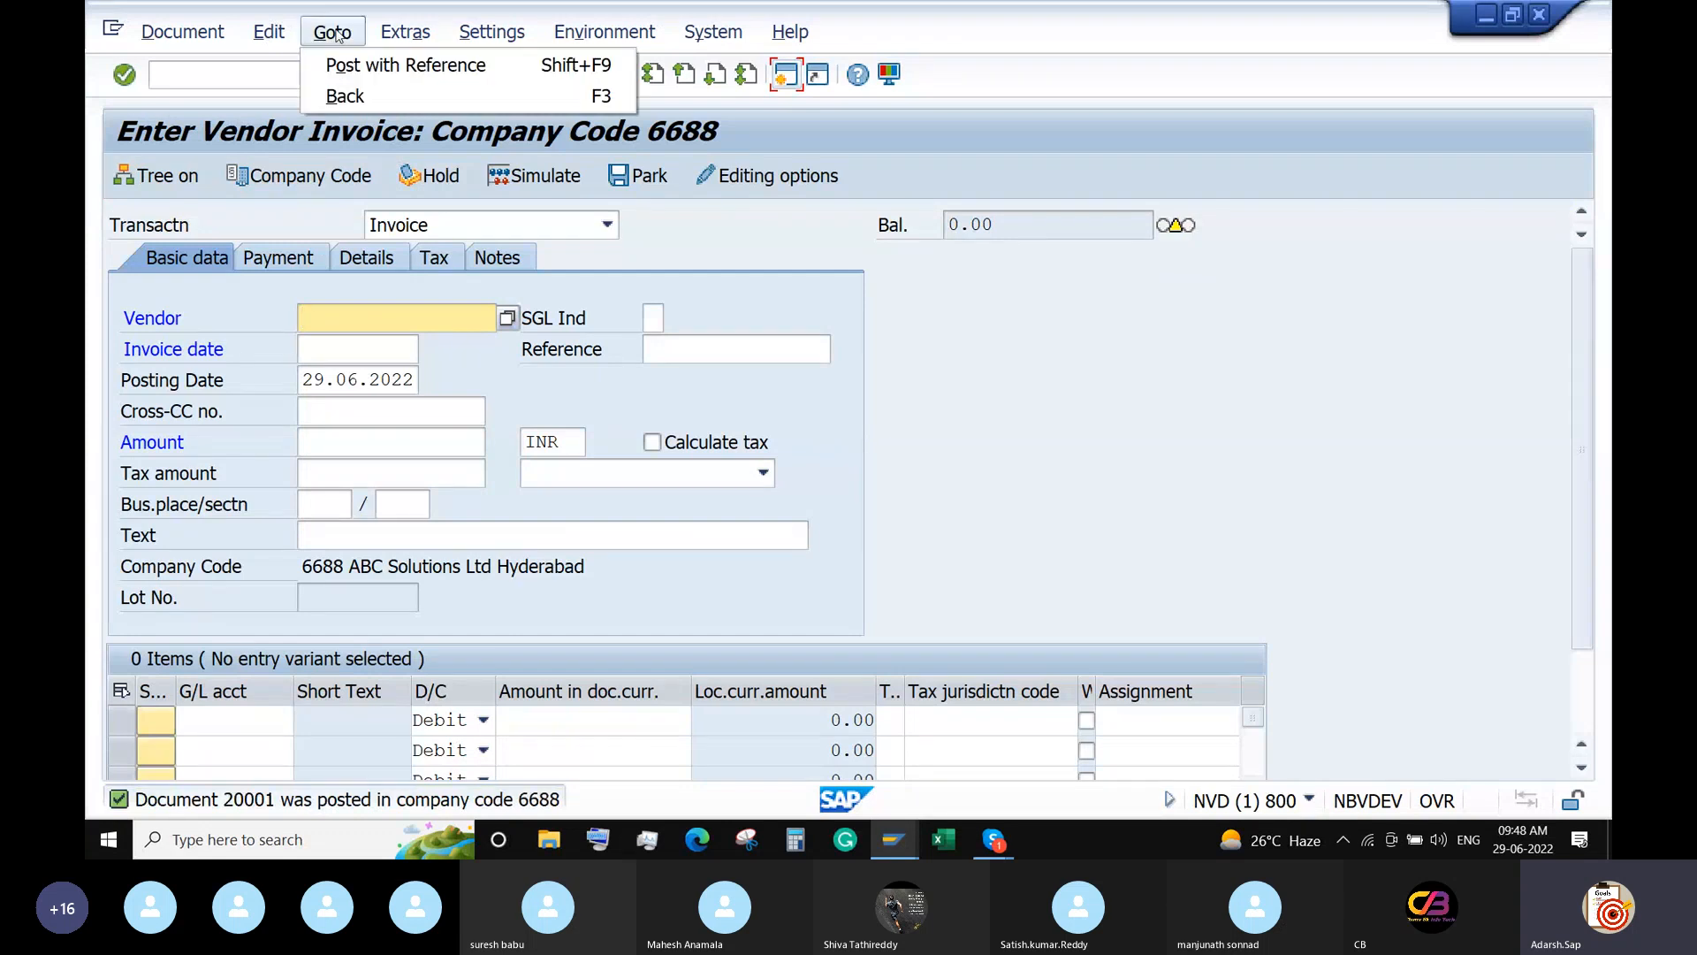
left_click(332, 66)
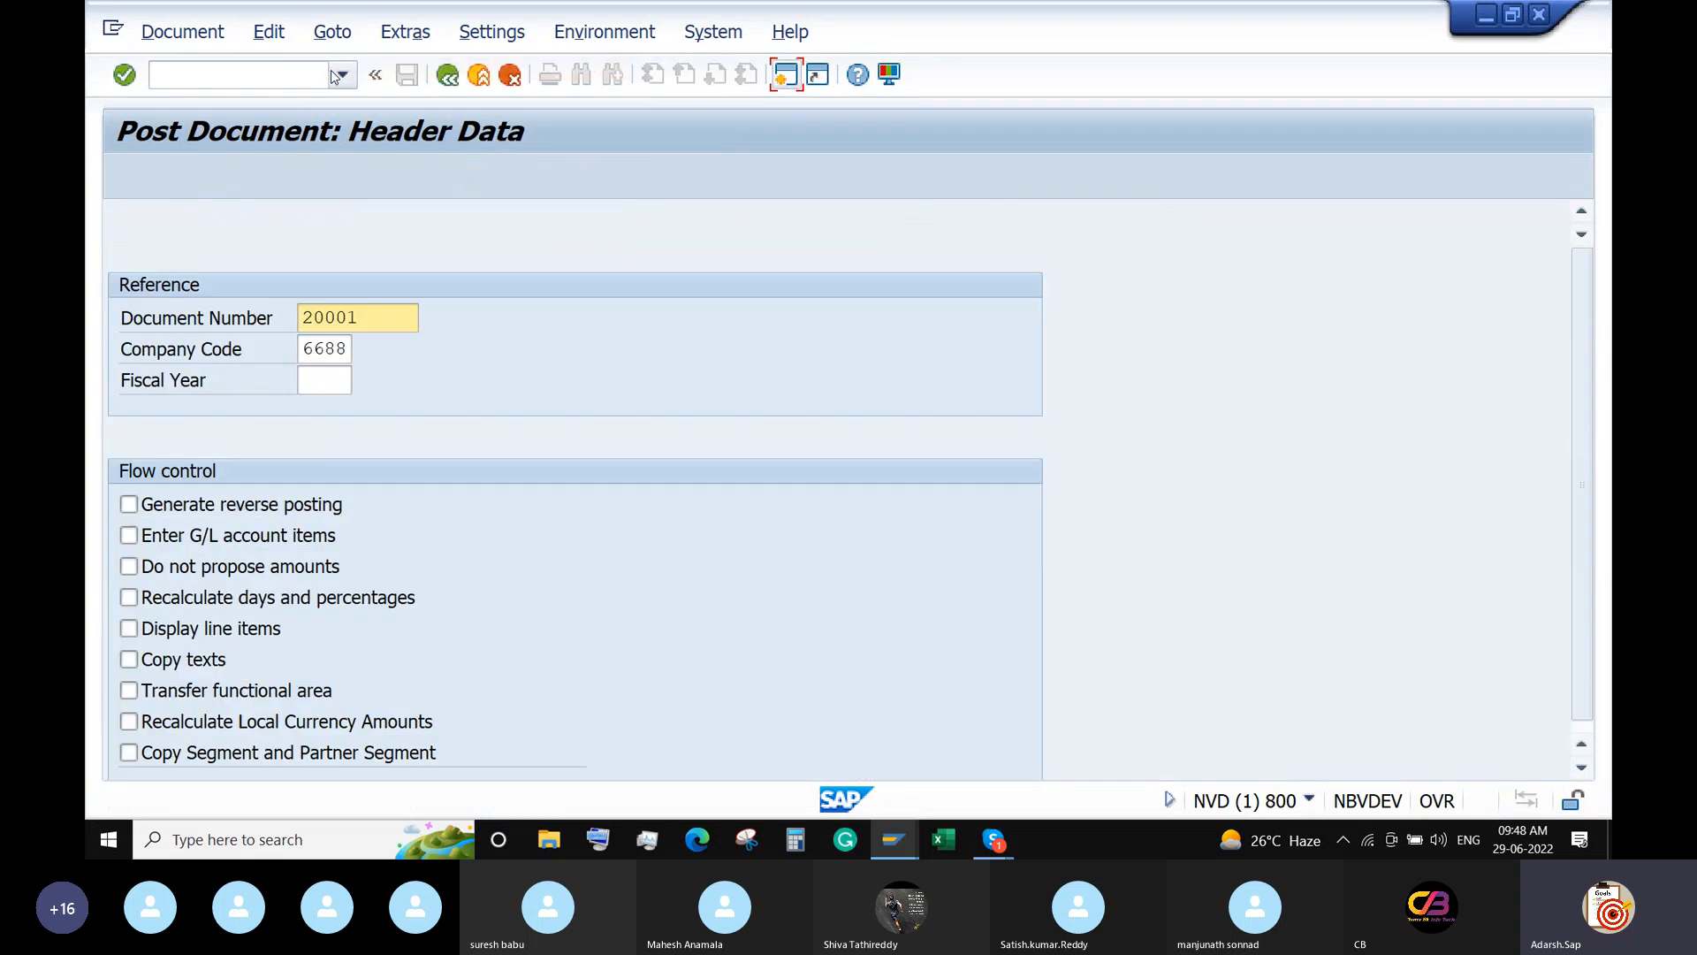
key("Return")
key("Return")
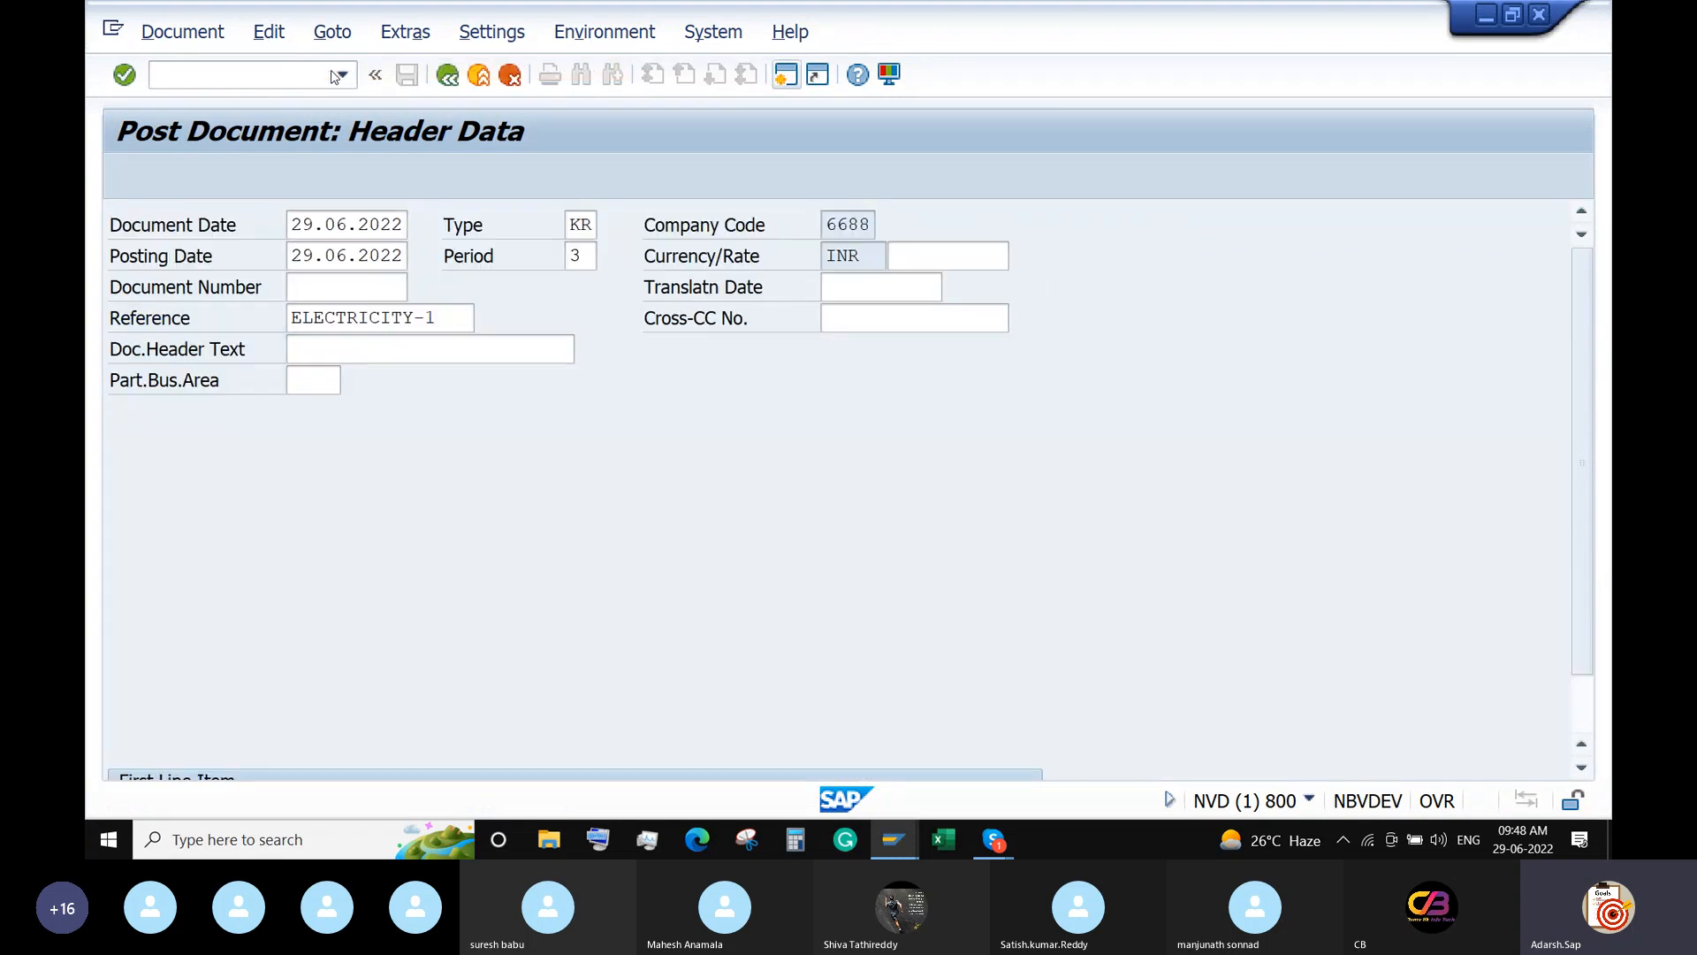
double_click(425, 446)
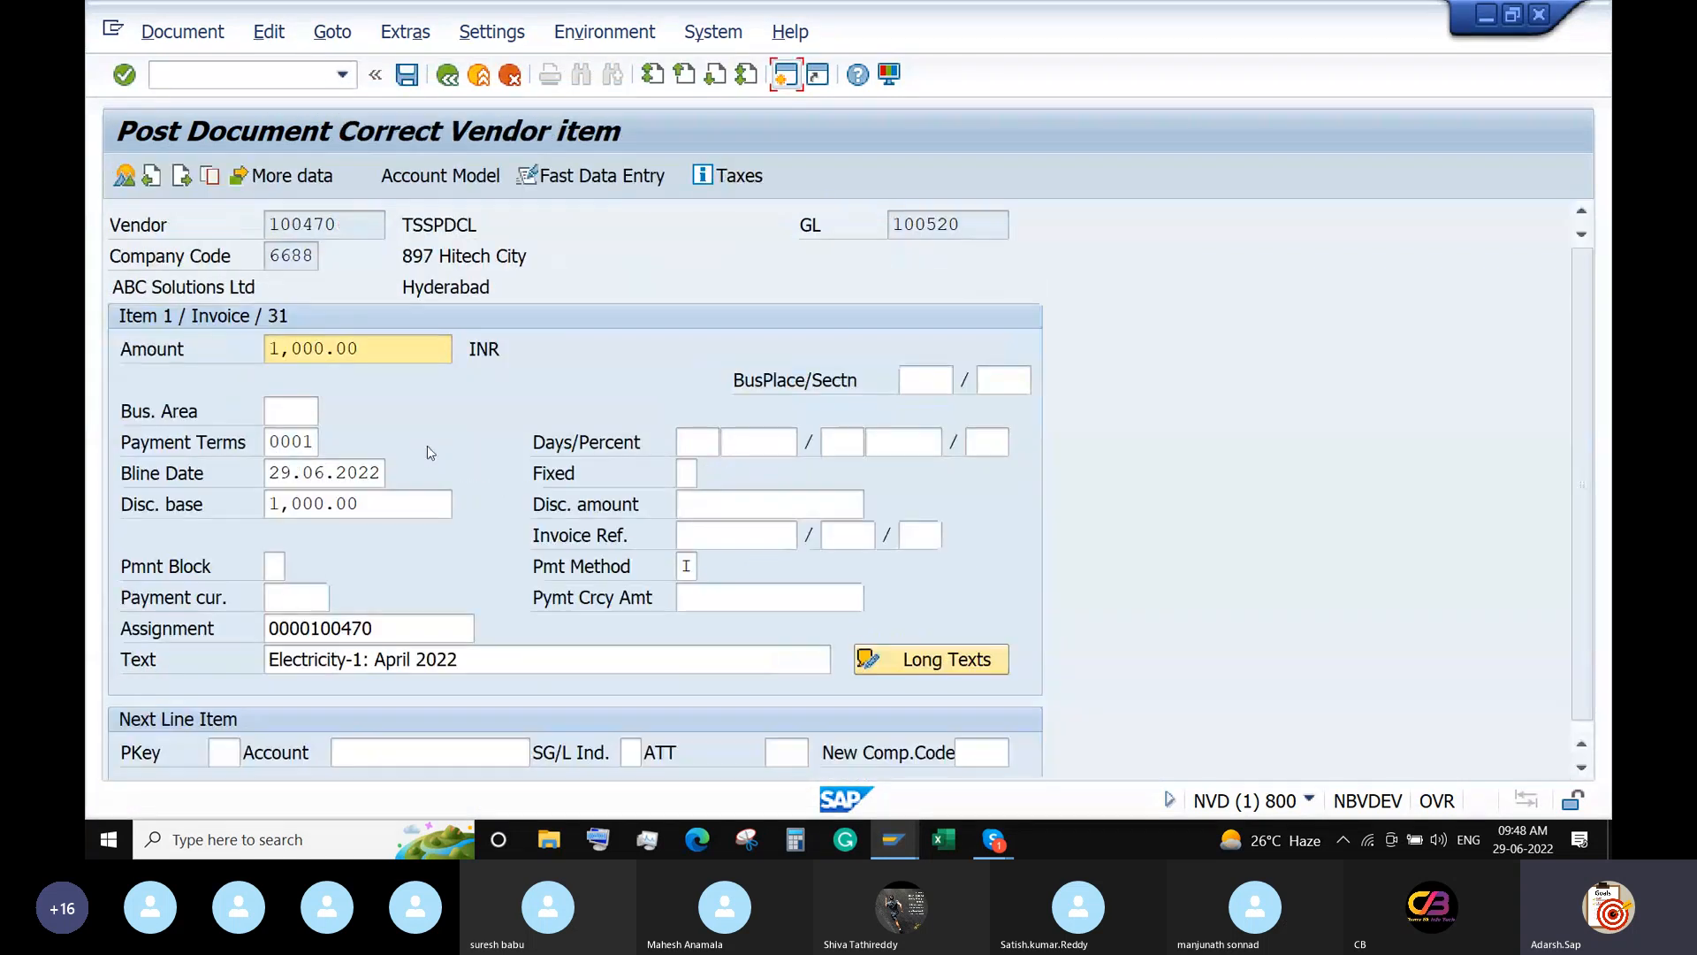
type("2")
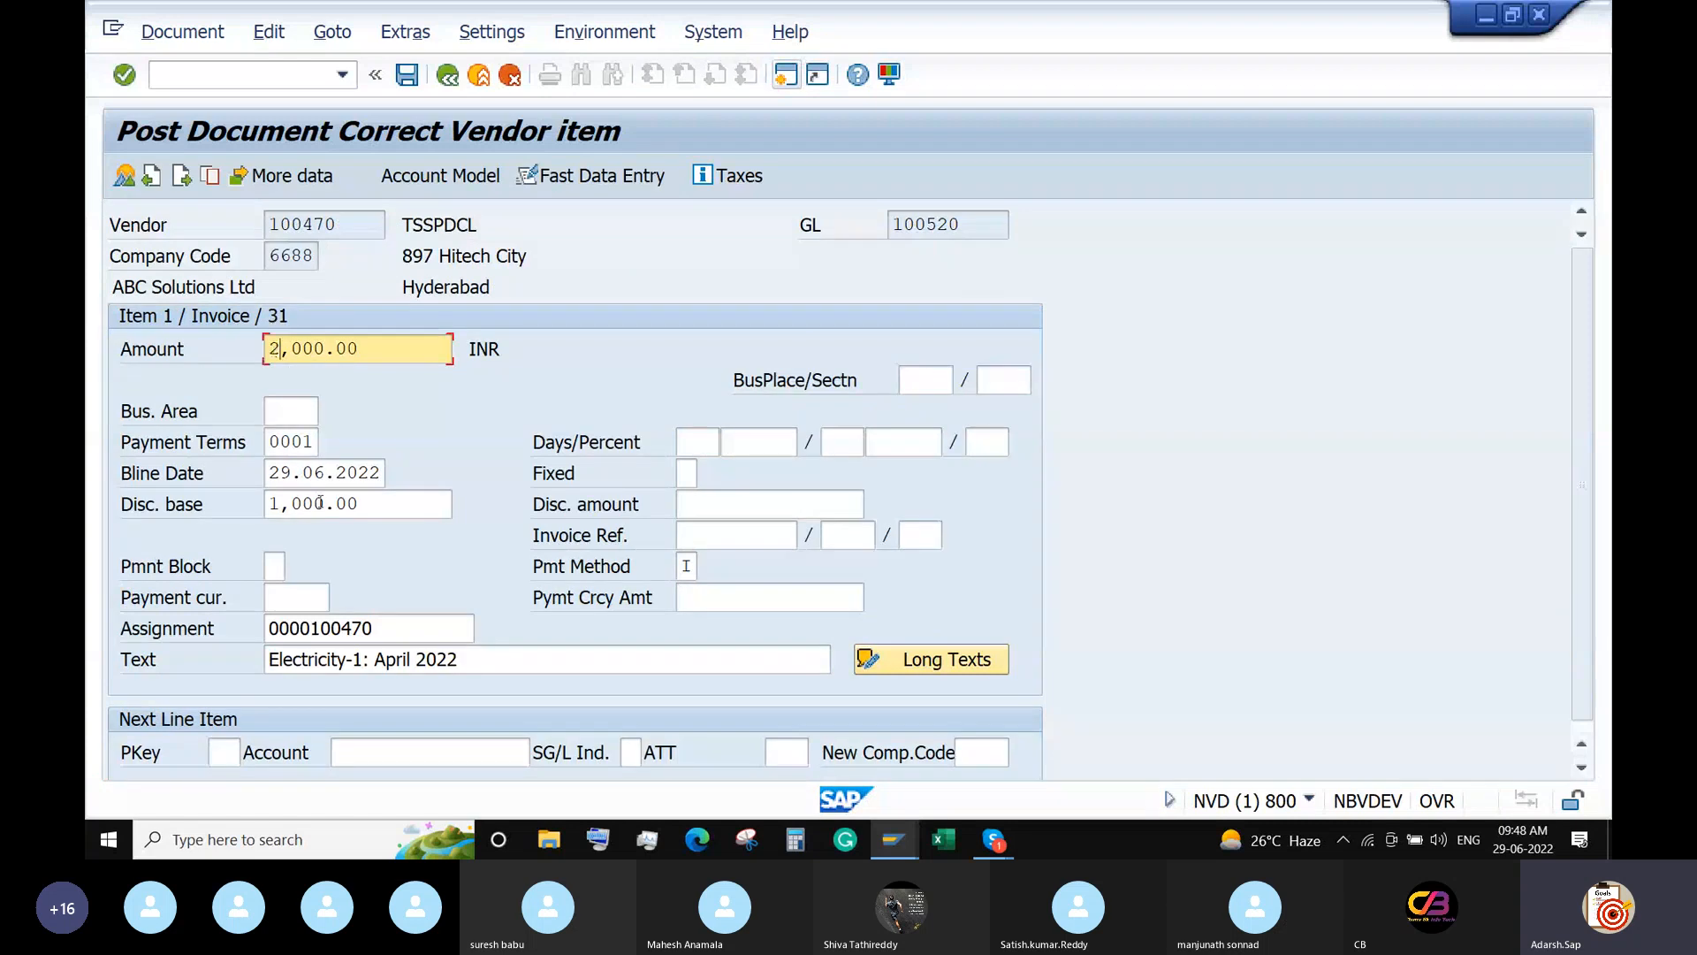
left_click_drag(383, 504, 195, 504)
key("Delete")
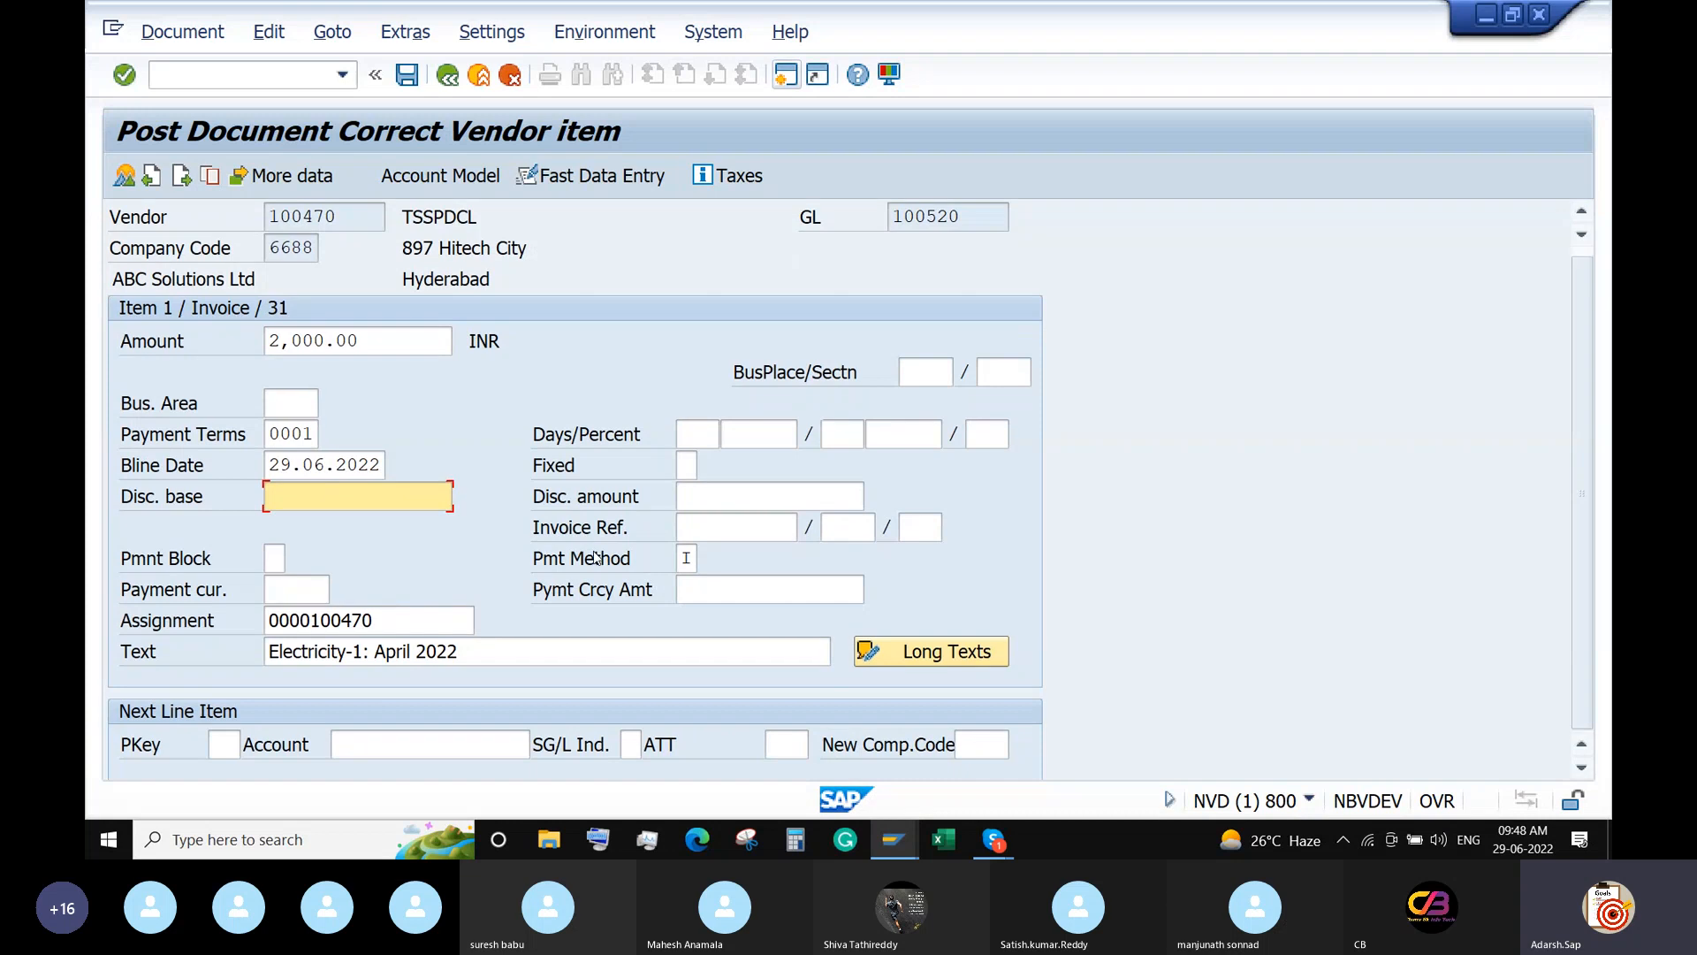
scroll(597, 557, "down", 1)
scroll(596, 557, "up", 2)
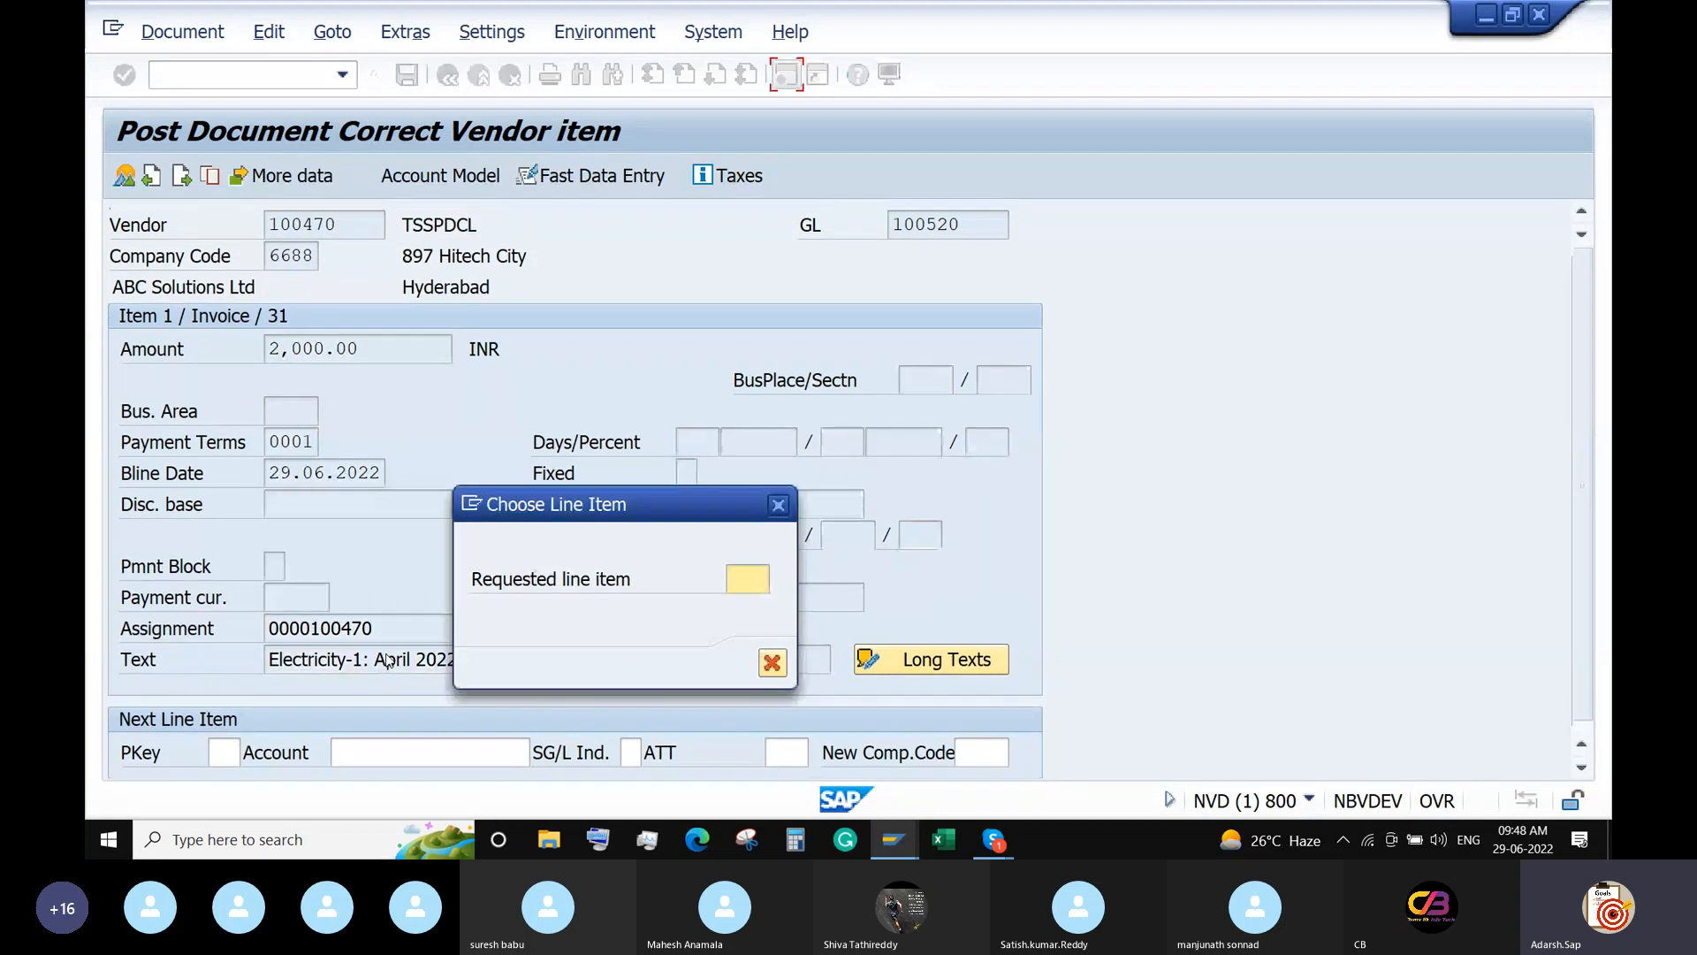
left_click(778, 504)
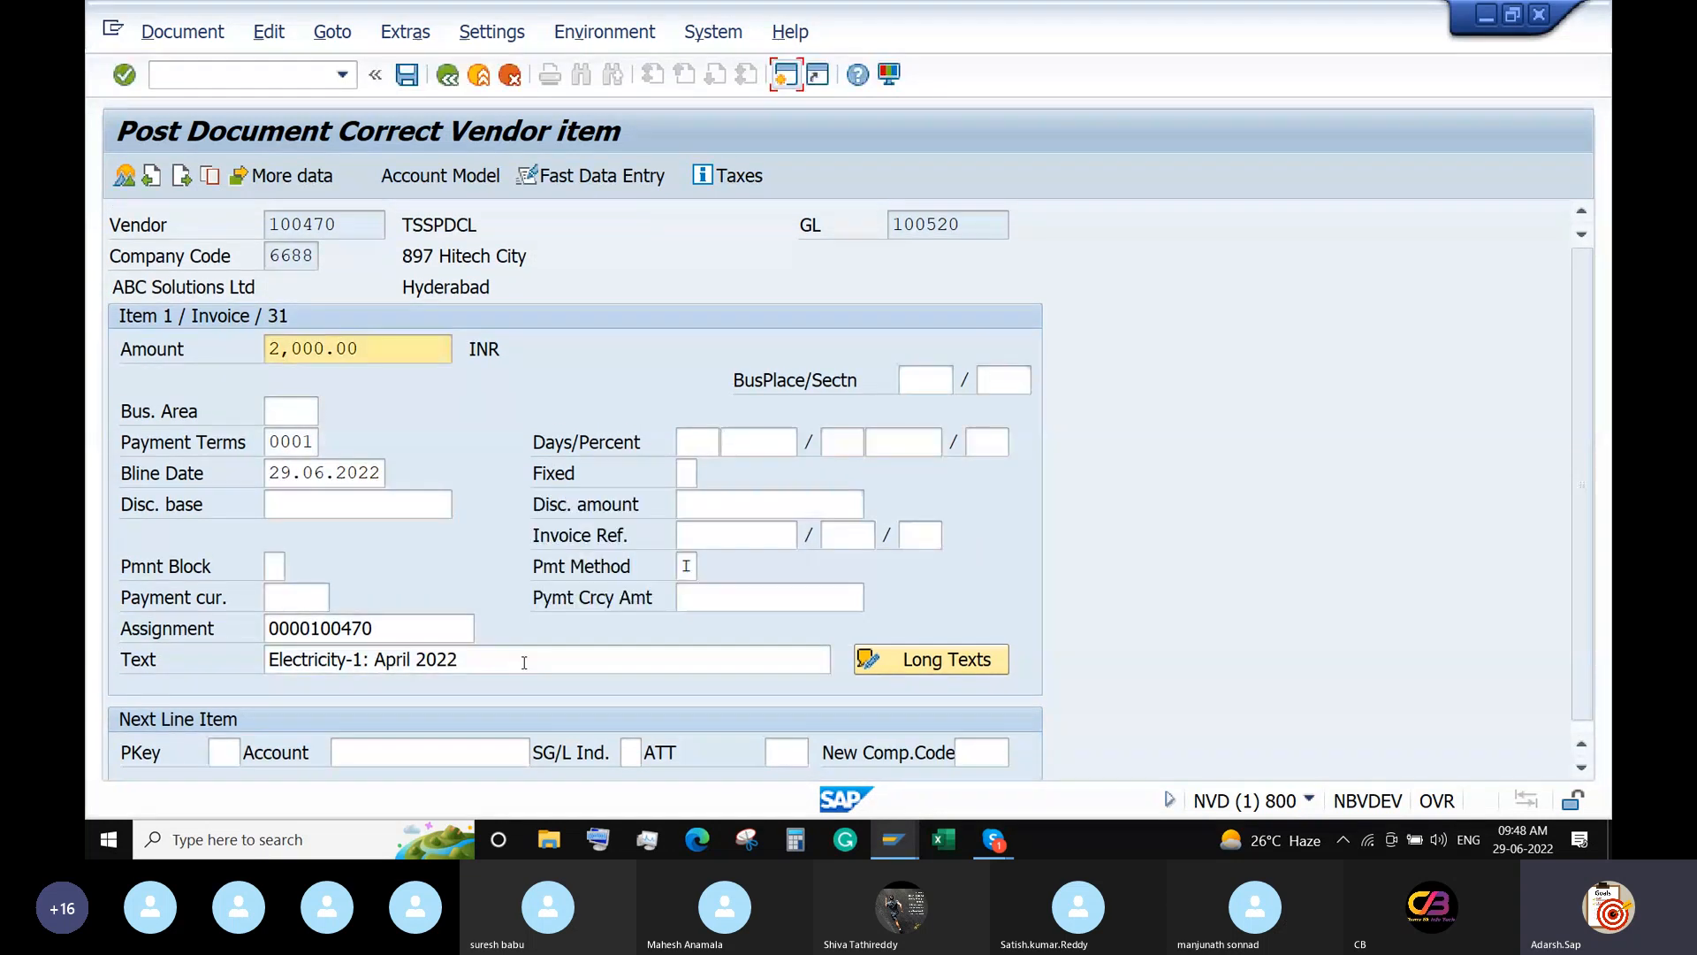
left_click(524, 661)
key("BackSpace")
key("BackSpace")
key("BackSpace")
key("BackSpace")
key("BackSpace")
key("BackSpace")
key("BackSpace")
key("BackSpace")
key("BackSpace")
key("BackSpace")
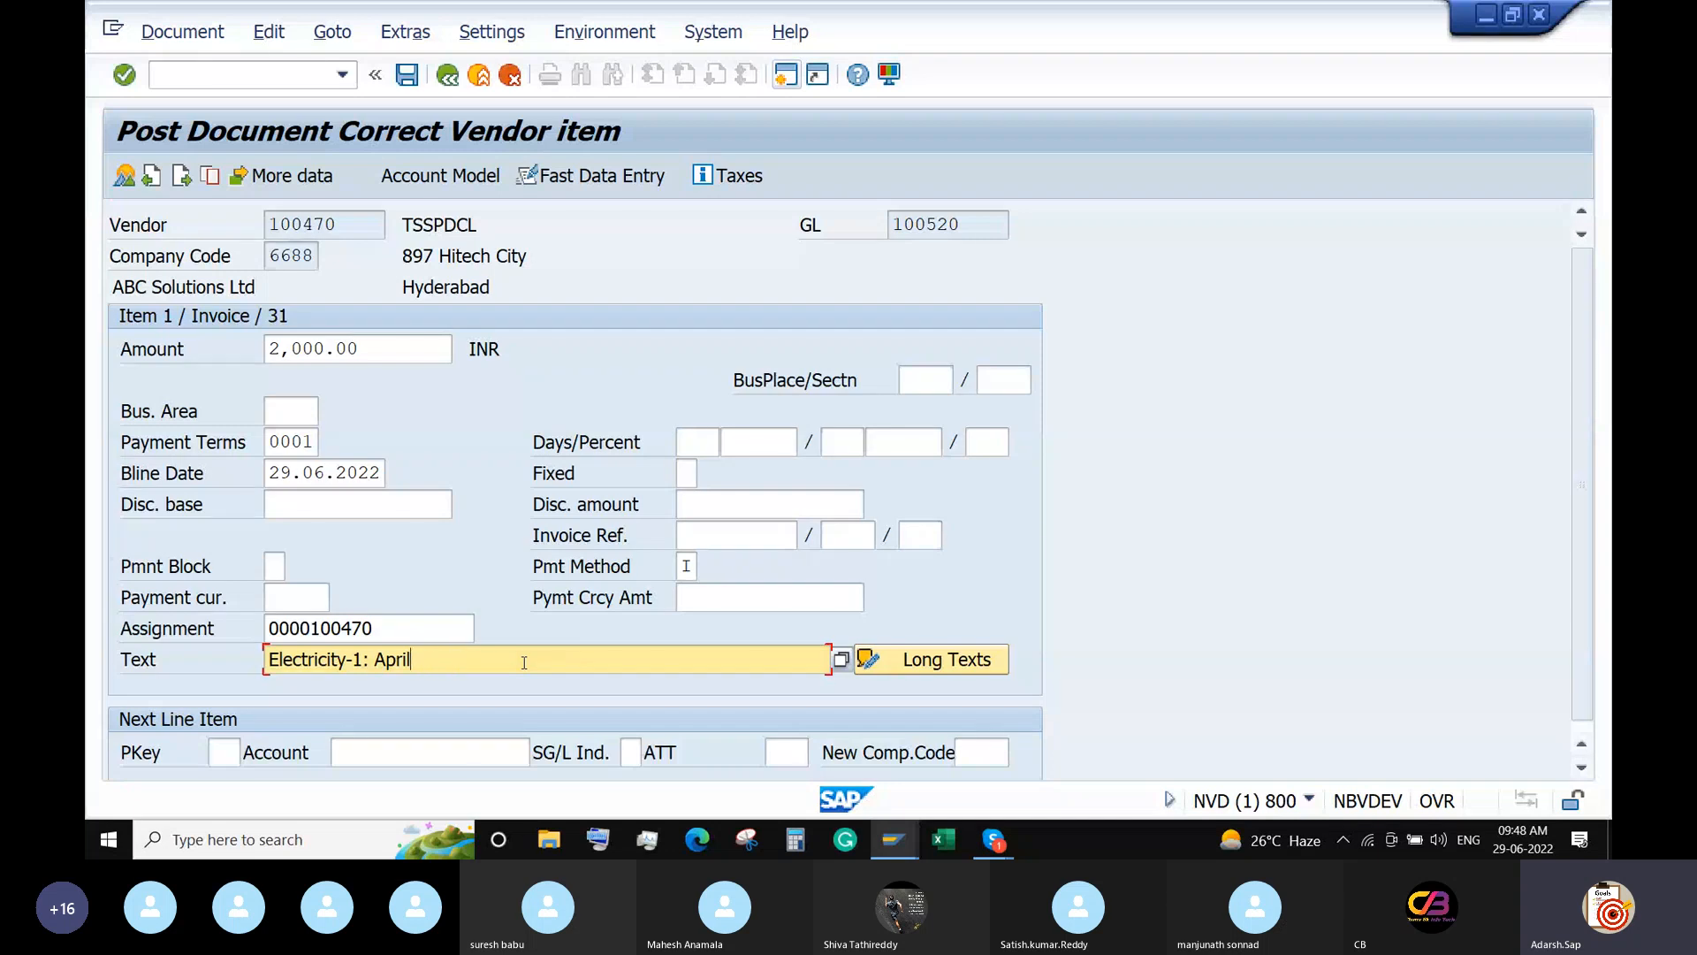
type("May 2022")
Set the G/L item to 2,000 with text 'Electricity-1: May 2022' and post document 20002.
left_click(179, 173)
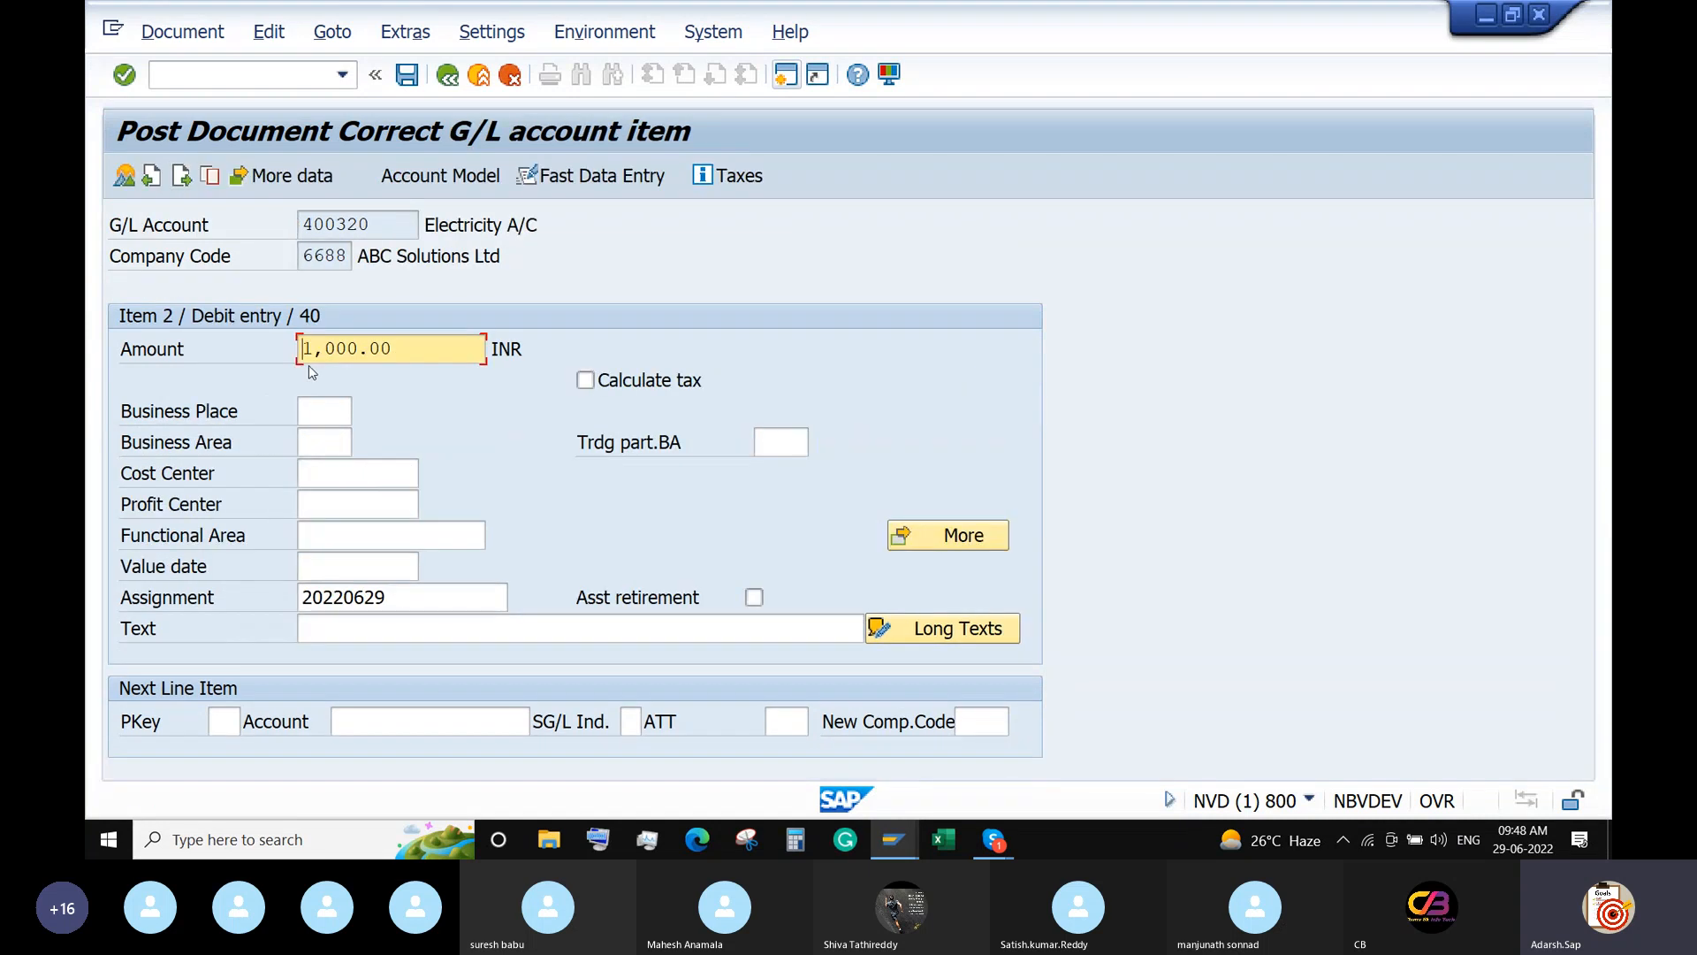
type("2")
left_click(366, 638)
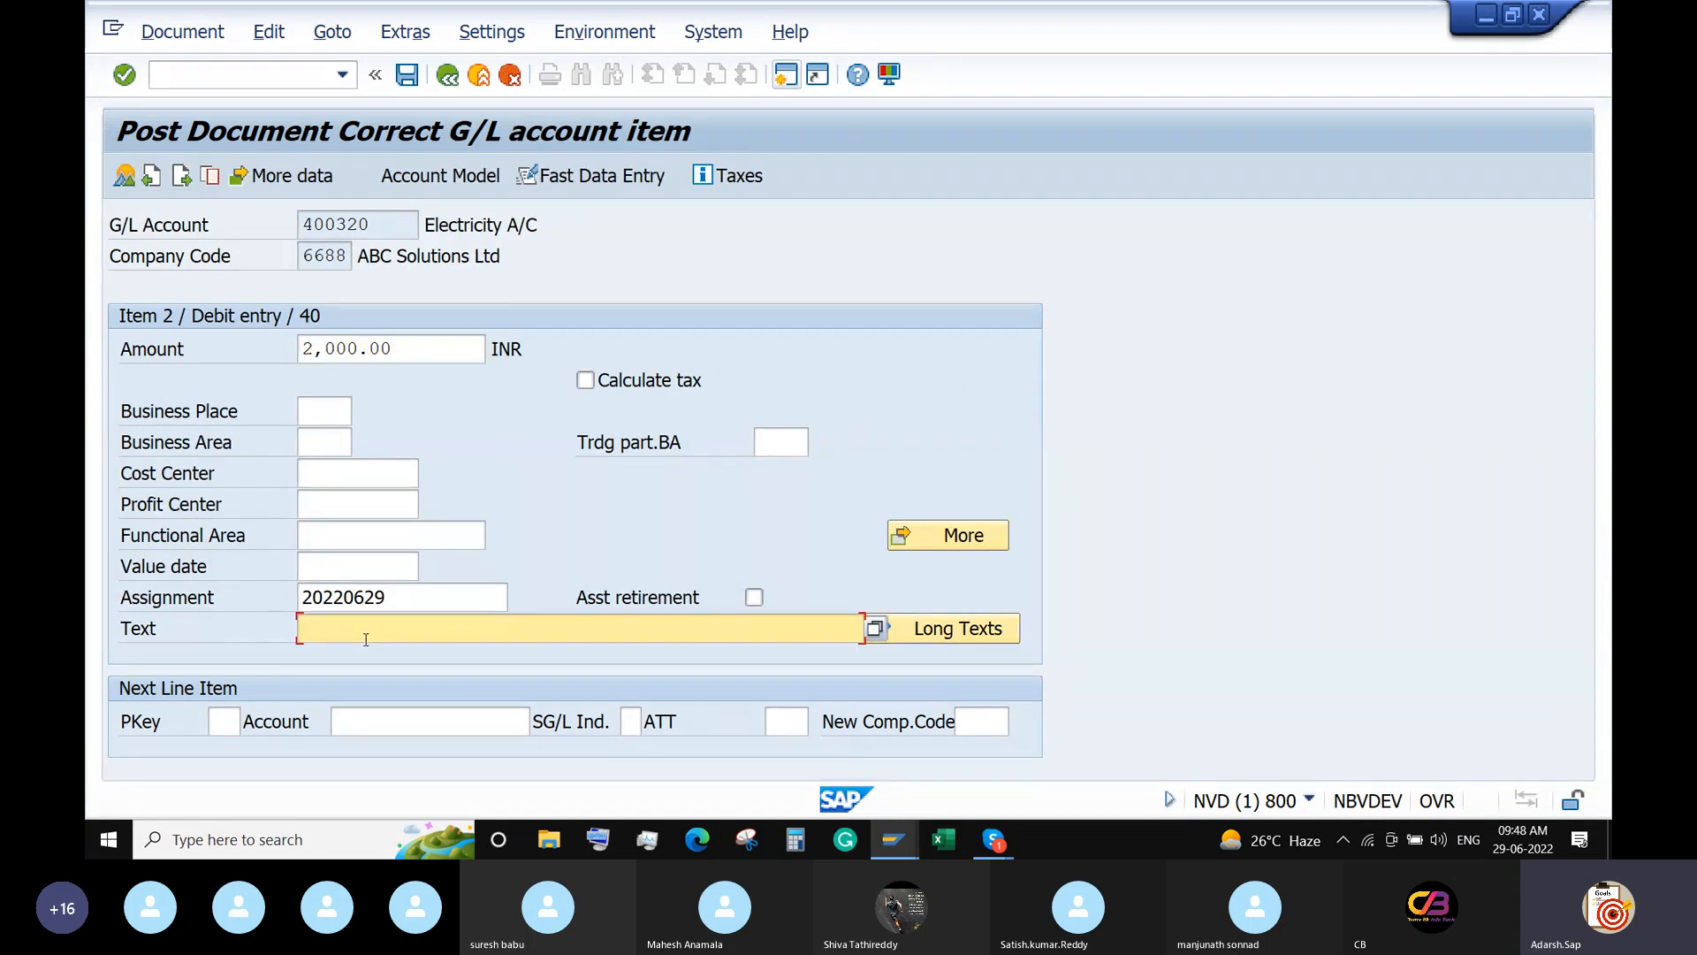
type("Ele")
left_click(369, 658)
left_click(407, 77)
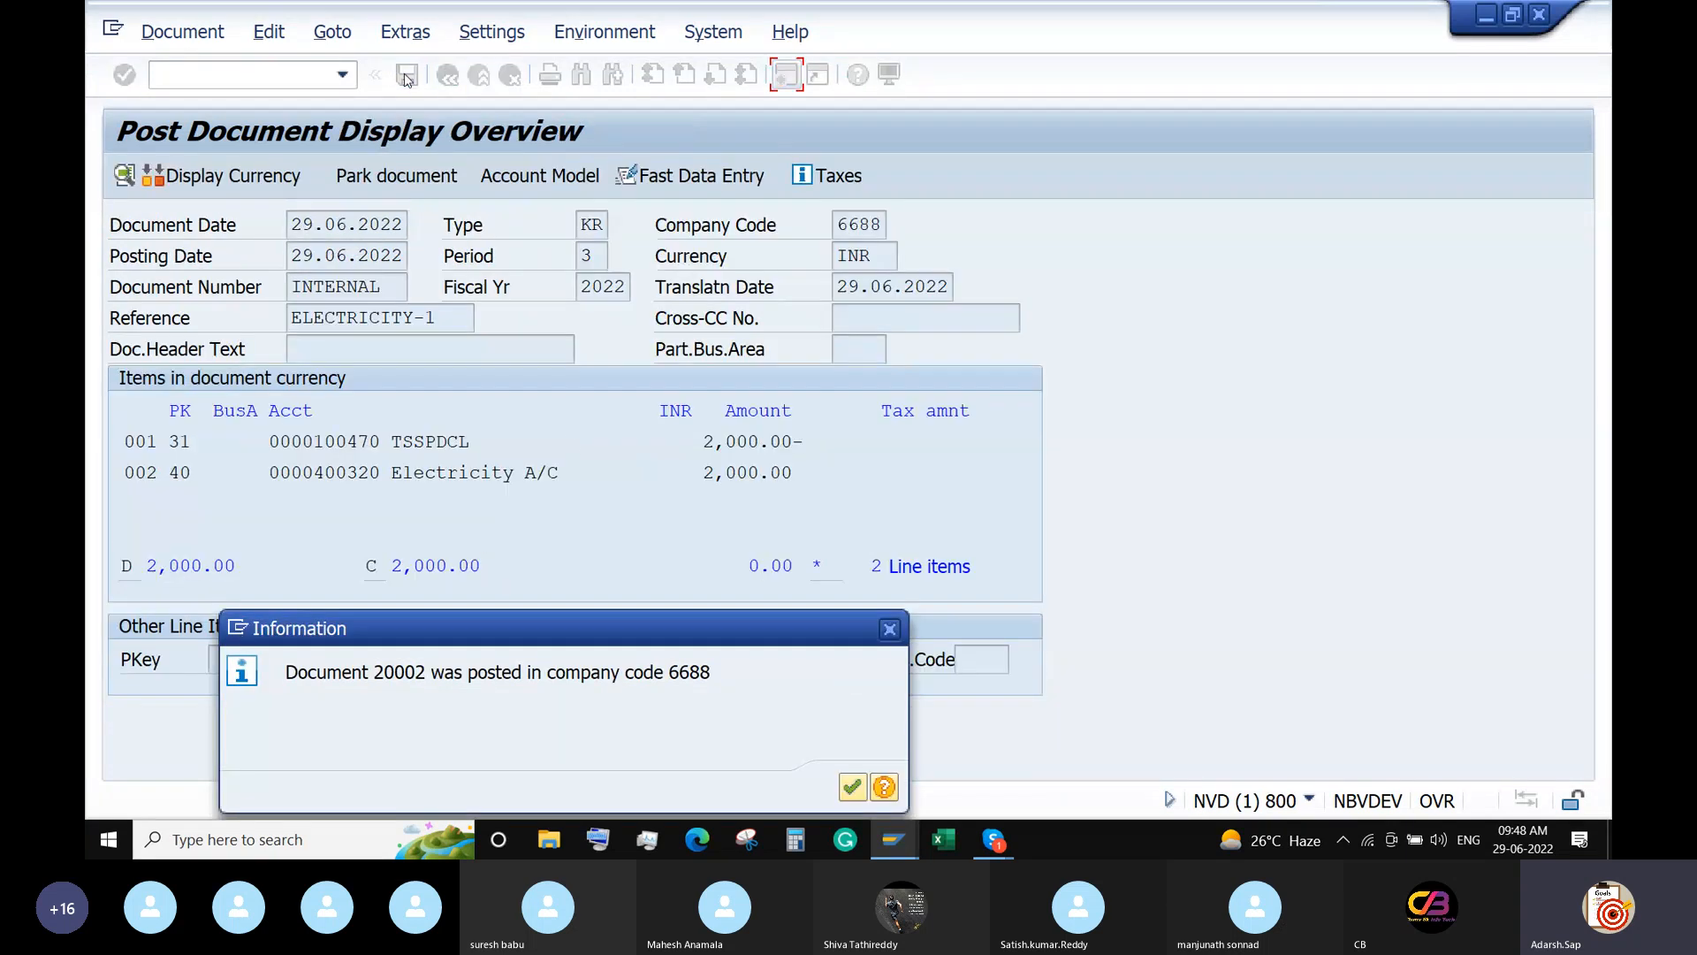
left_click(862, 792)
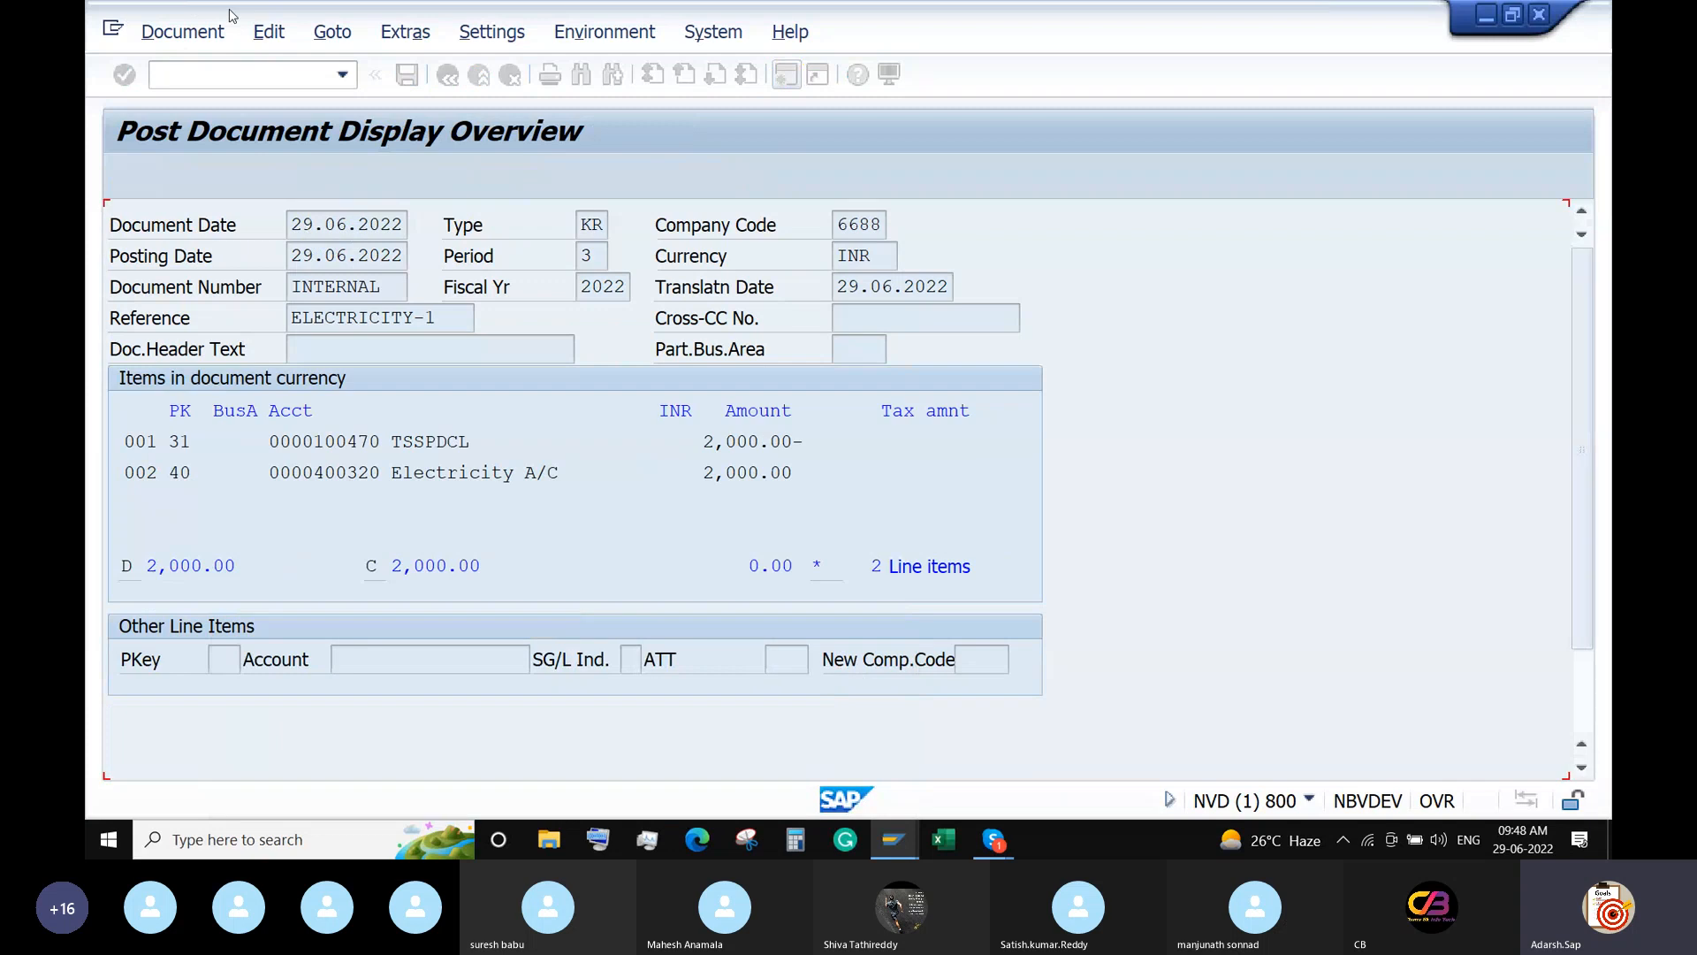
Start a new posting with reference to document 20002.
left_click(333, 32)
left_click(333, 65)
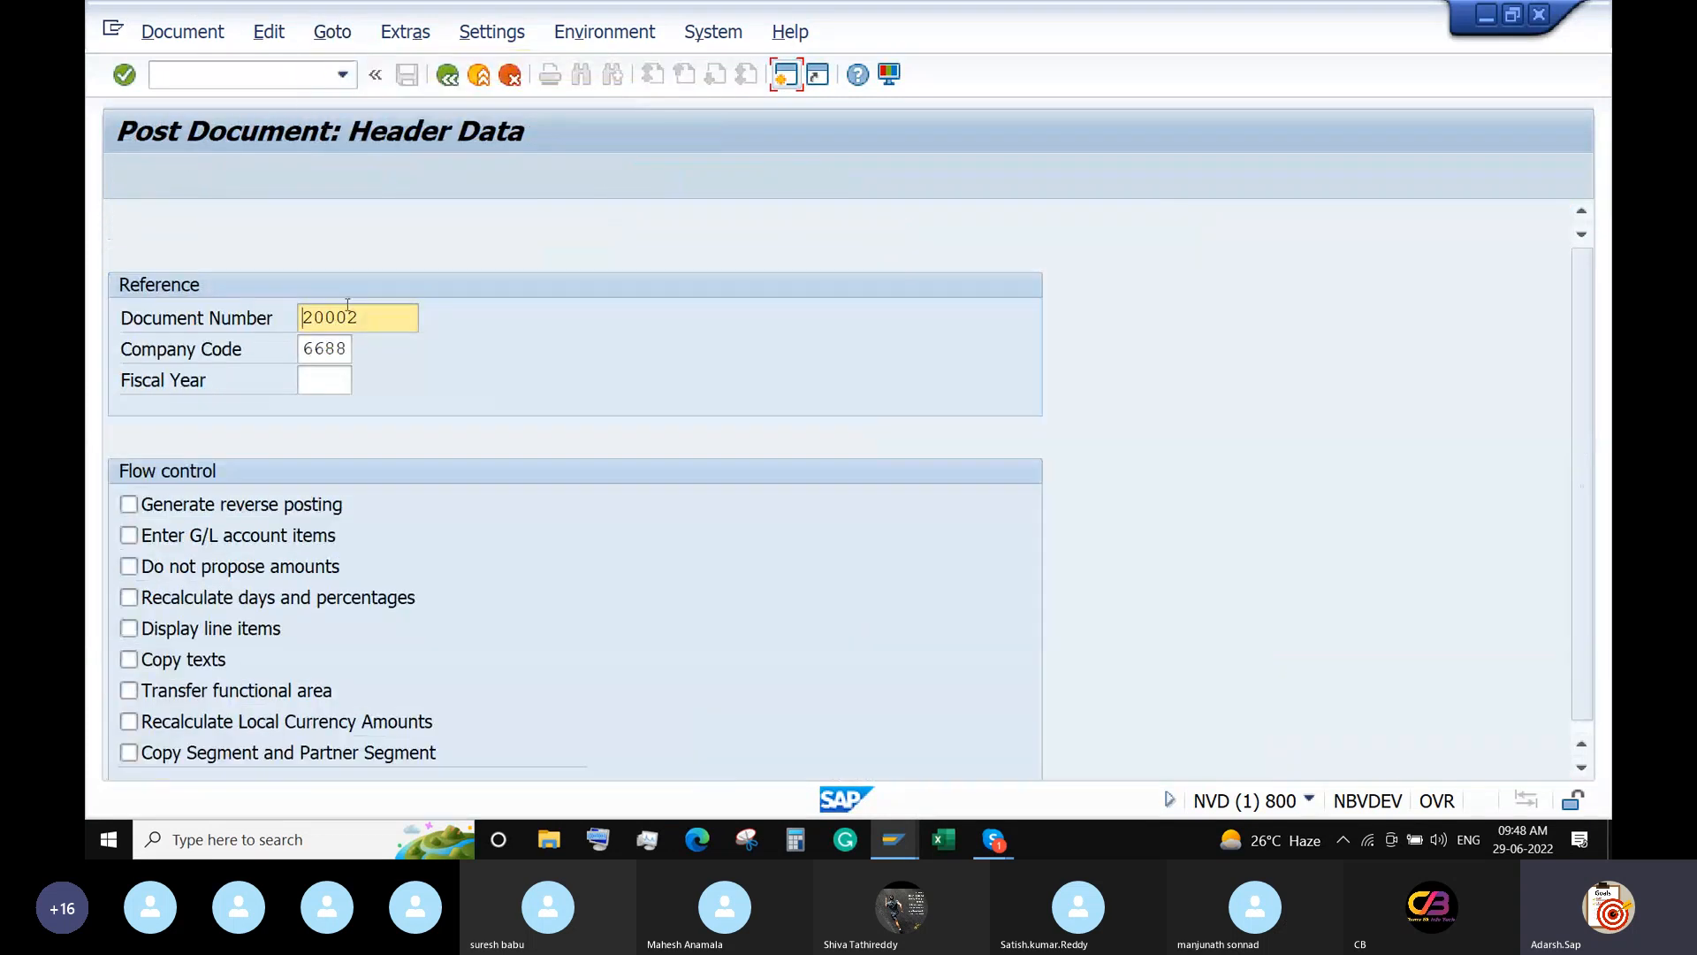
key("Return")
key("Return")
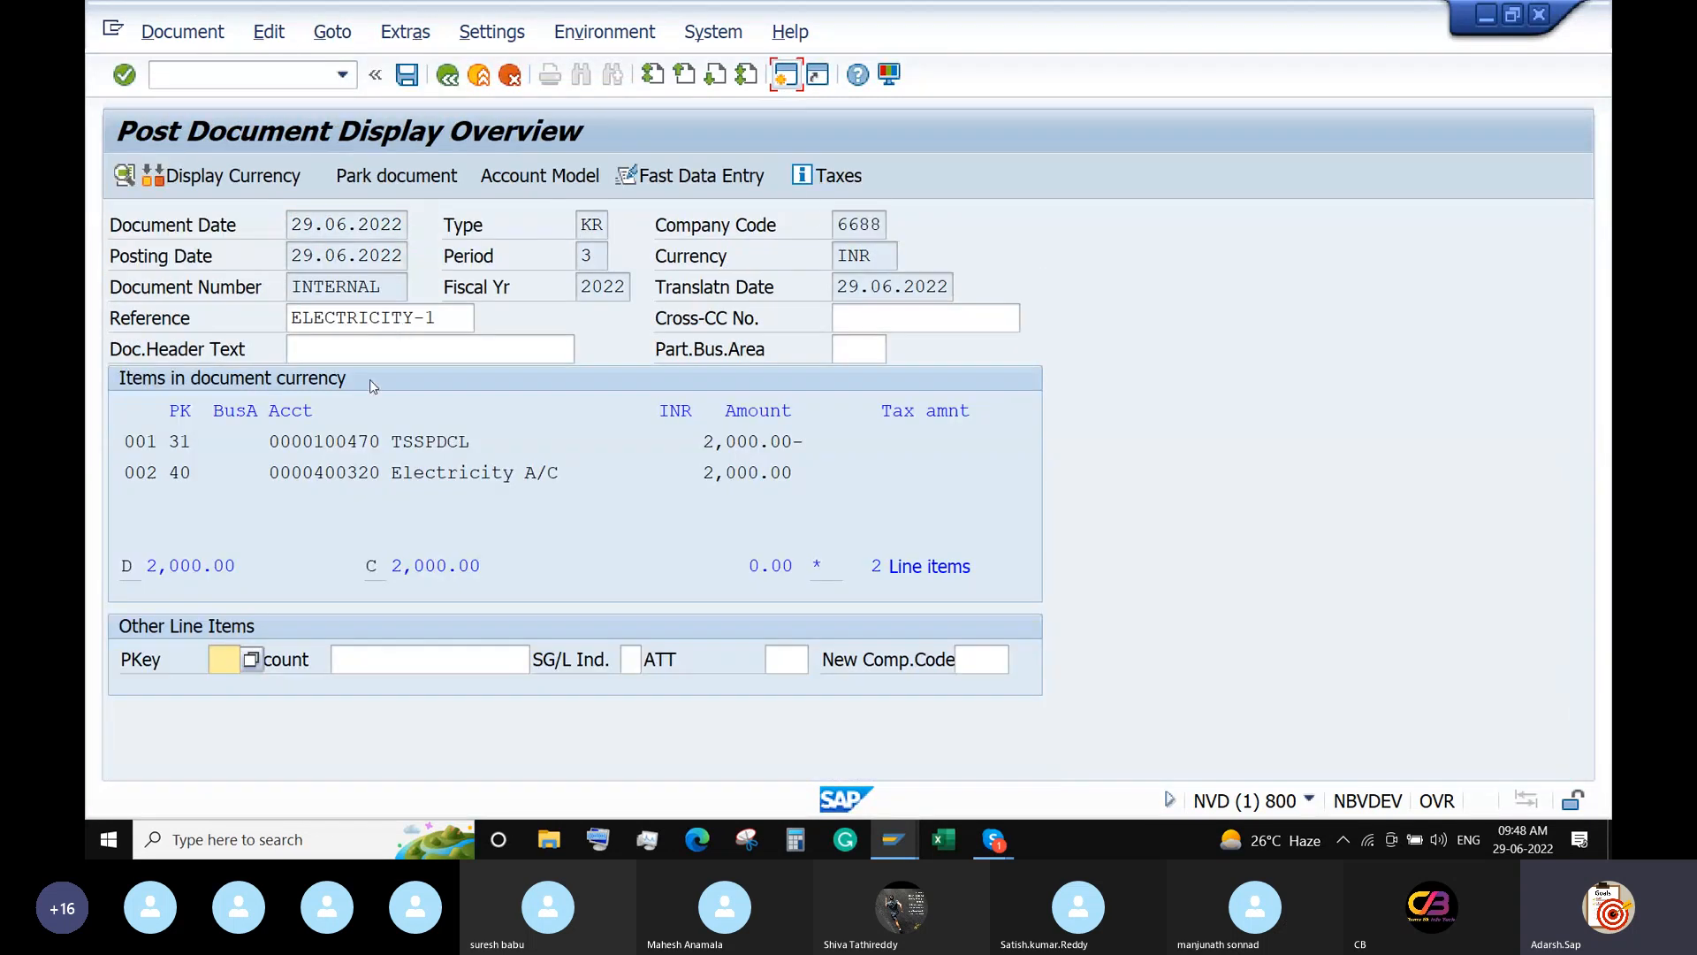
Change vendor item 001 to 3,000 with text June 2022.
double_click(343, 439)
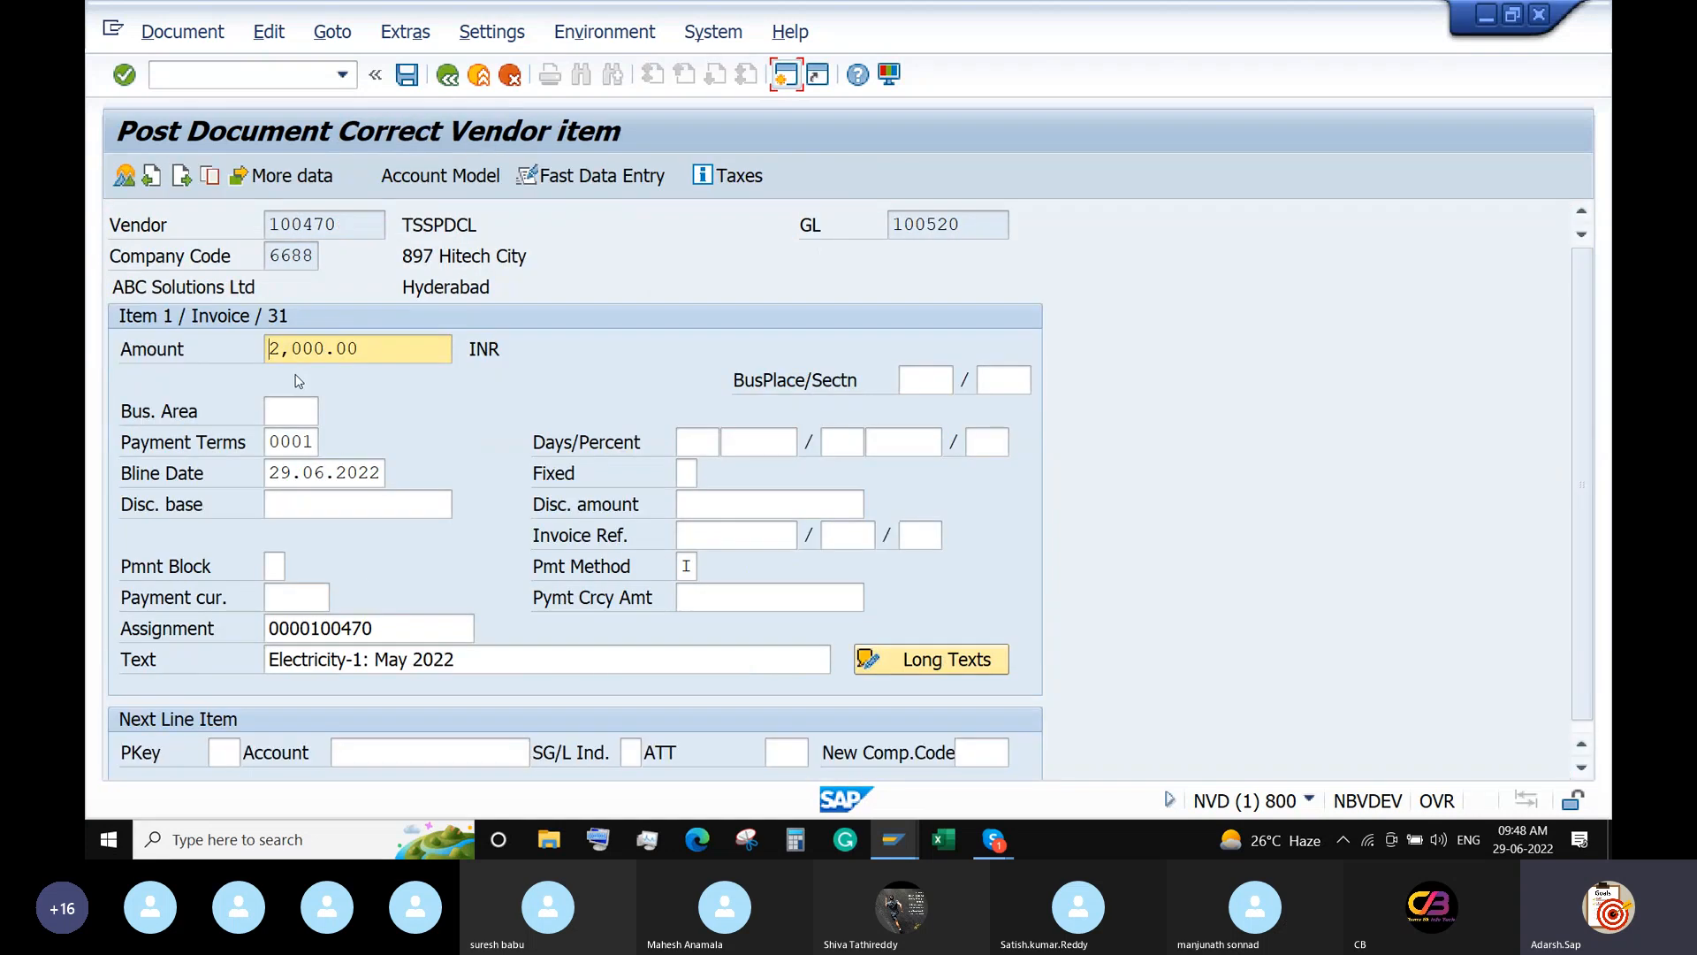
type("3")
double_click(382, 663)
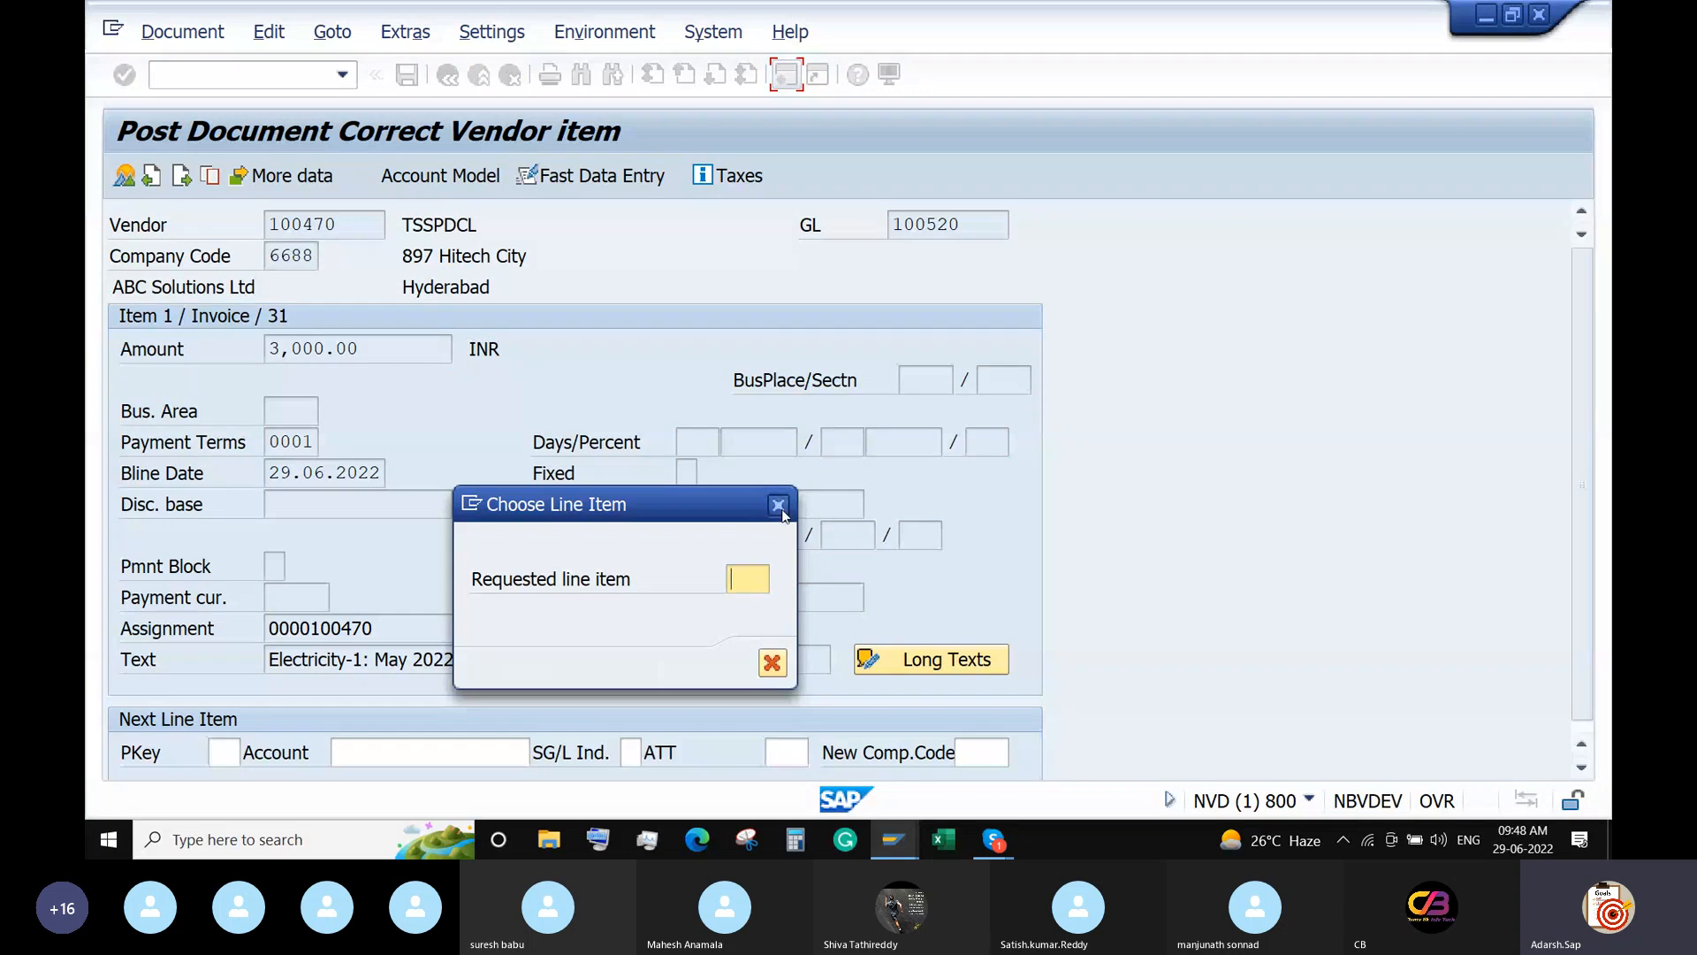
left_click(778, 505)
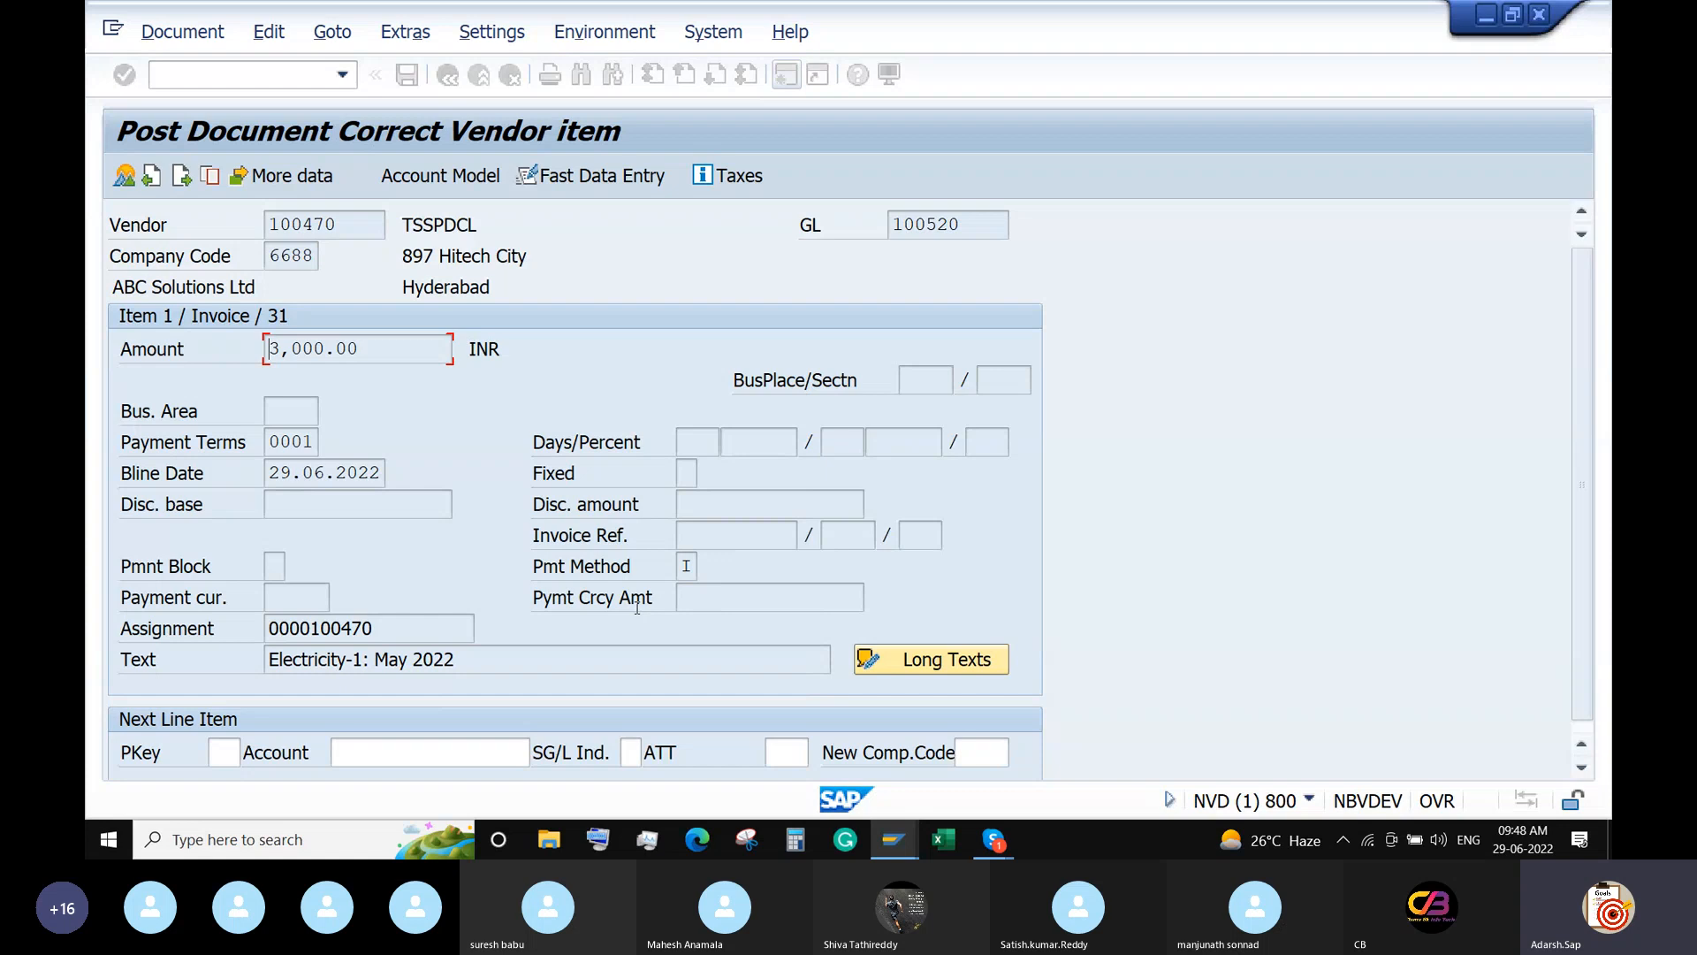
left_click_drag(454, 660, 376, 660)
type("June 2022")
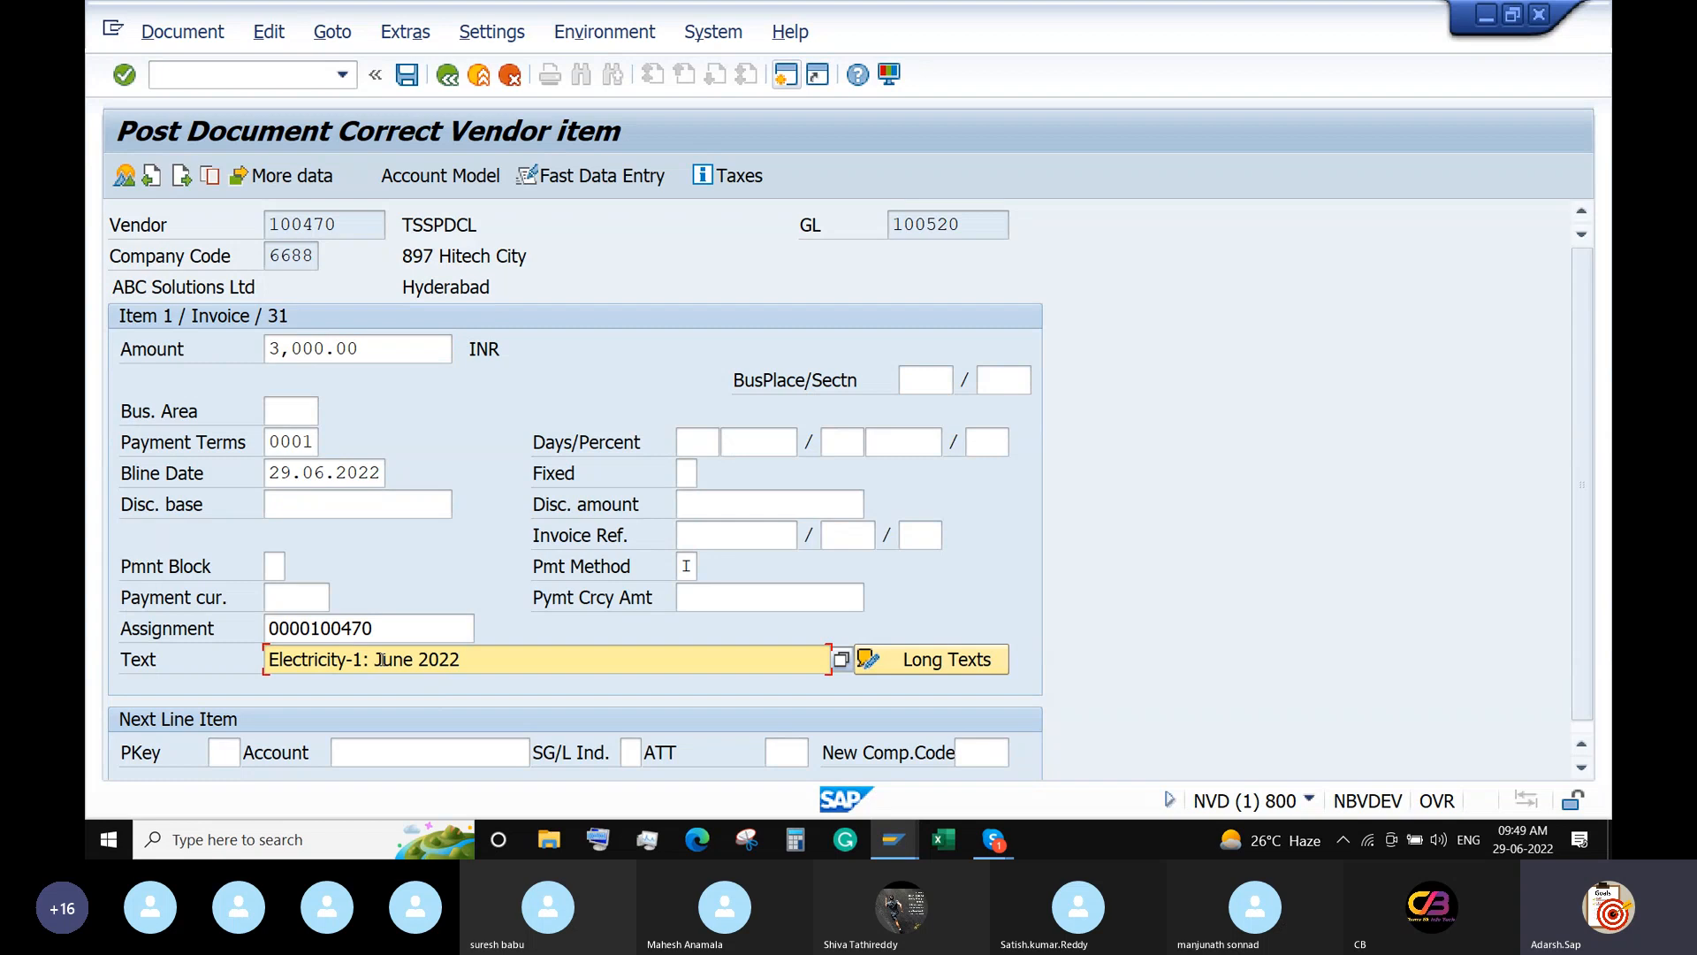
Set the G/L item to 3,000 with text June 2022 and post document 20003.
left_click(181, 176)
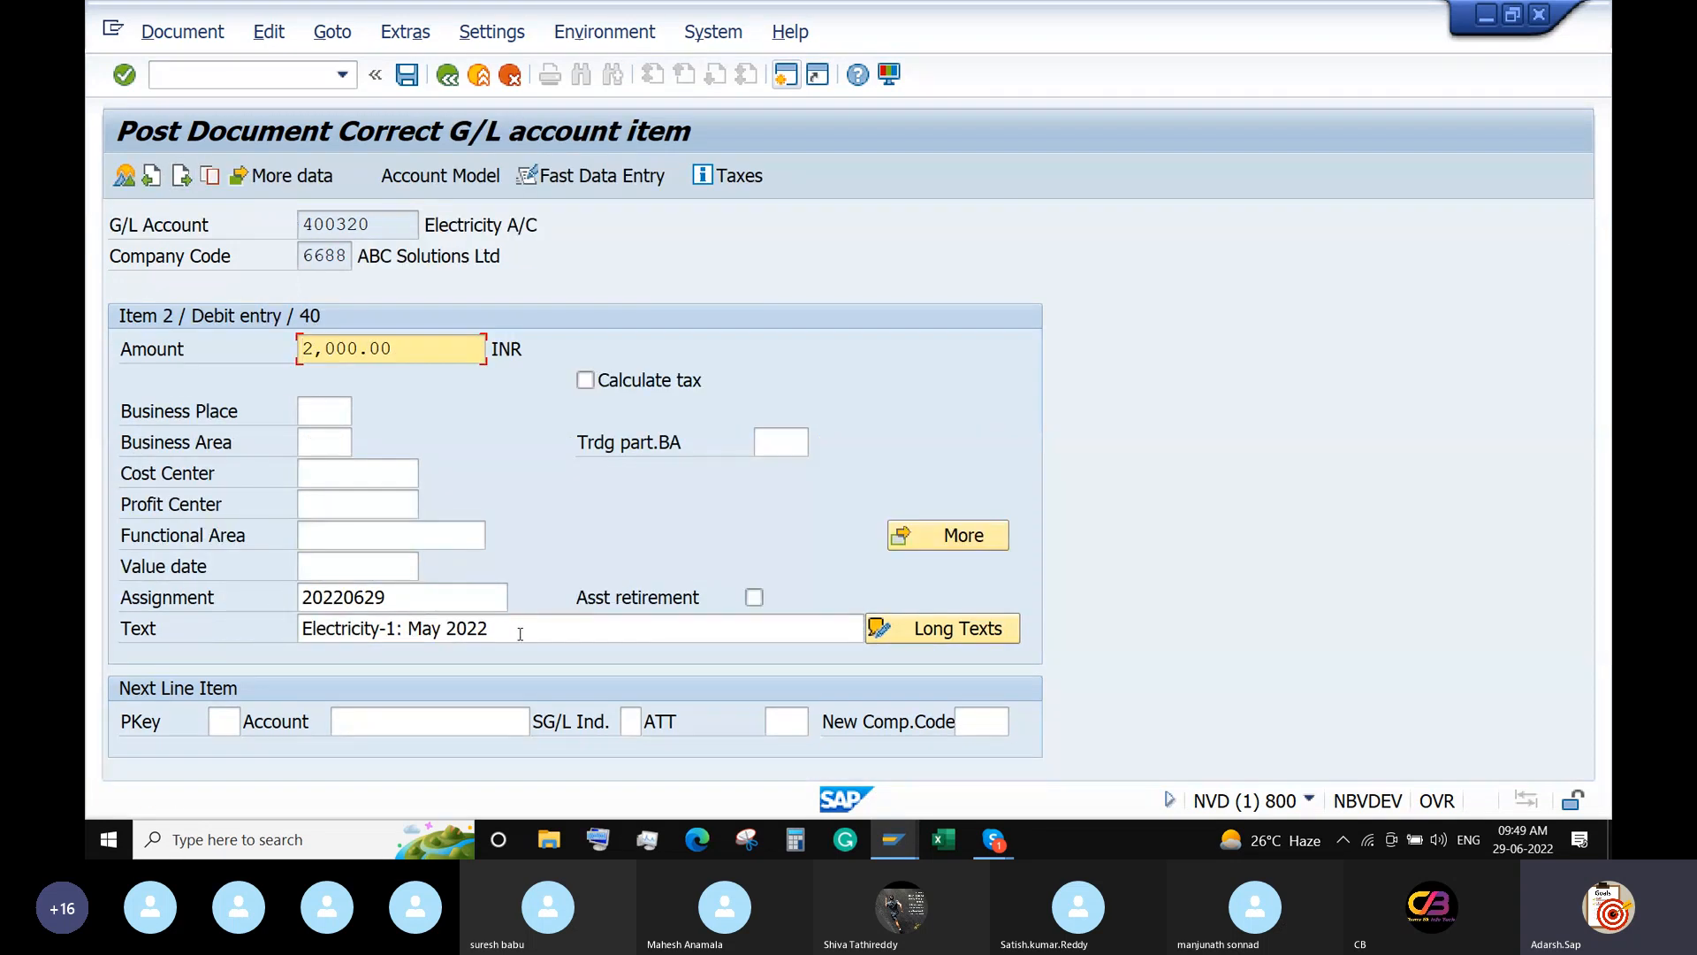
type("3")
left_click_drag(489, 628, 408, 628)
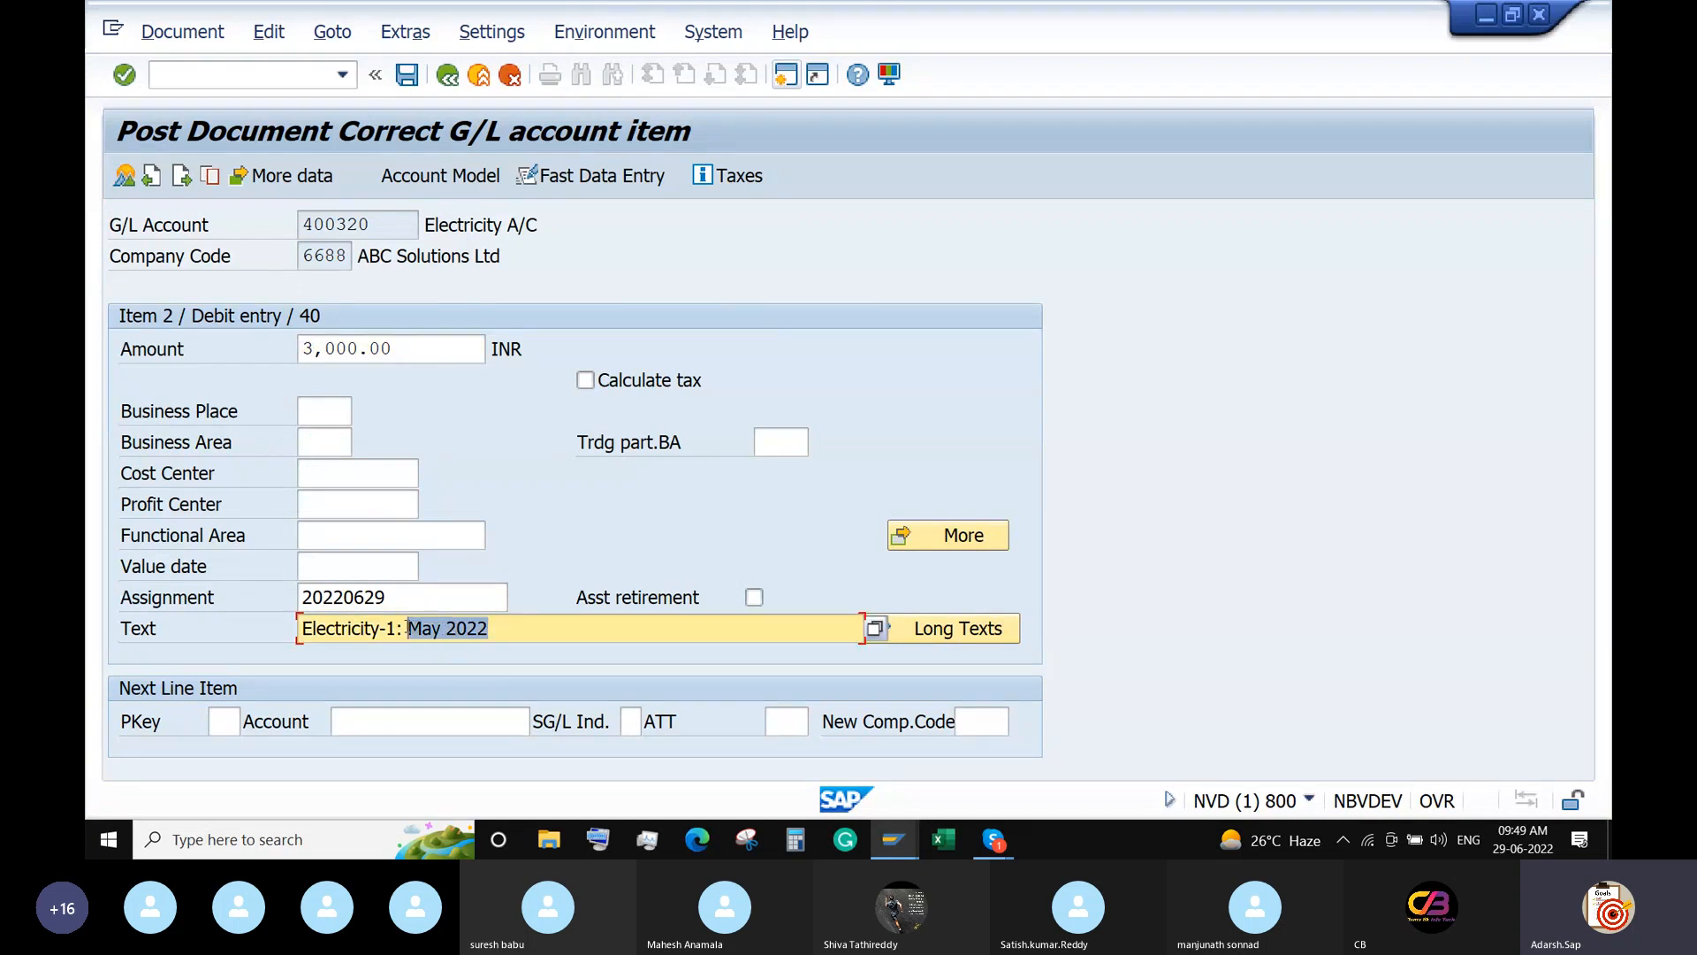
type("June 2022")
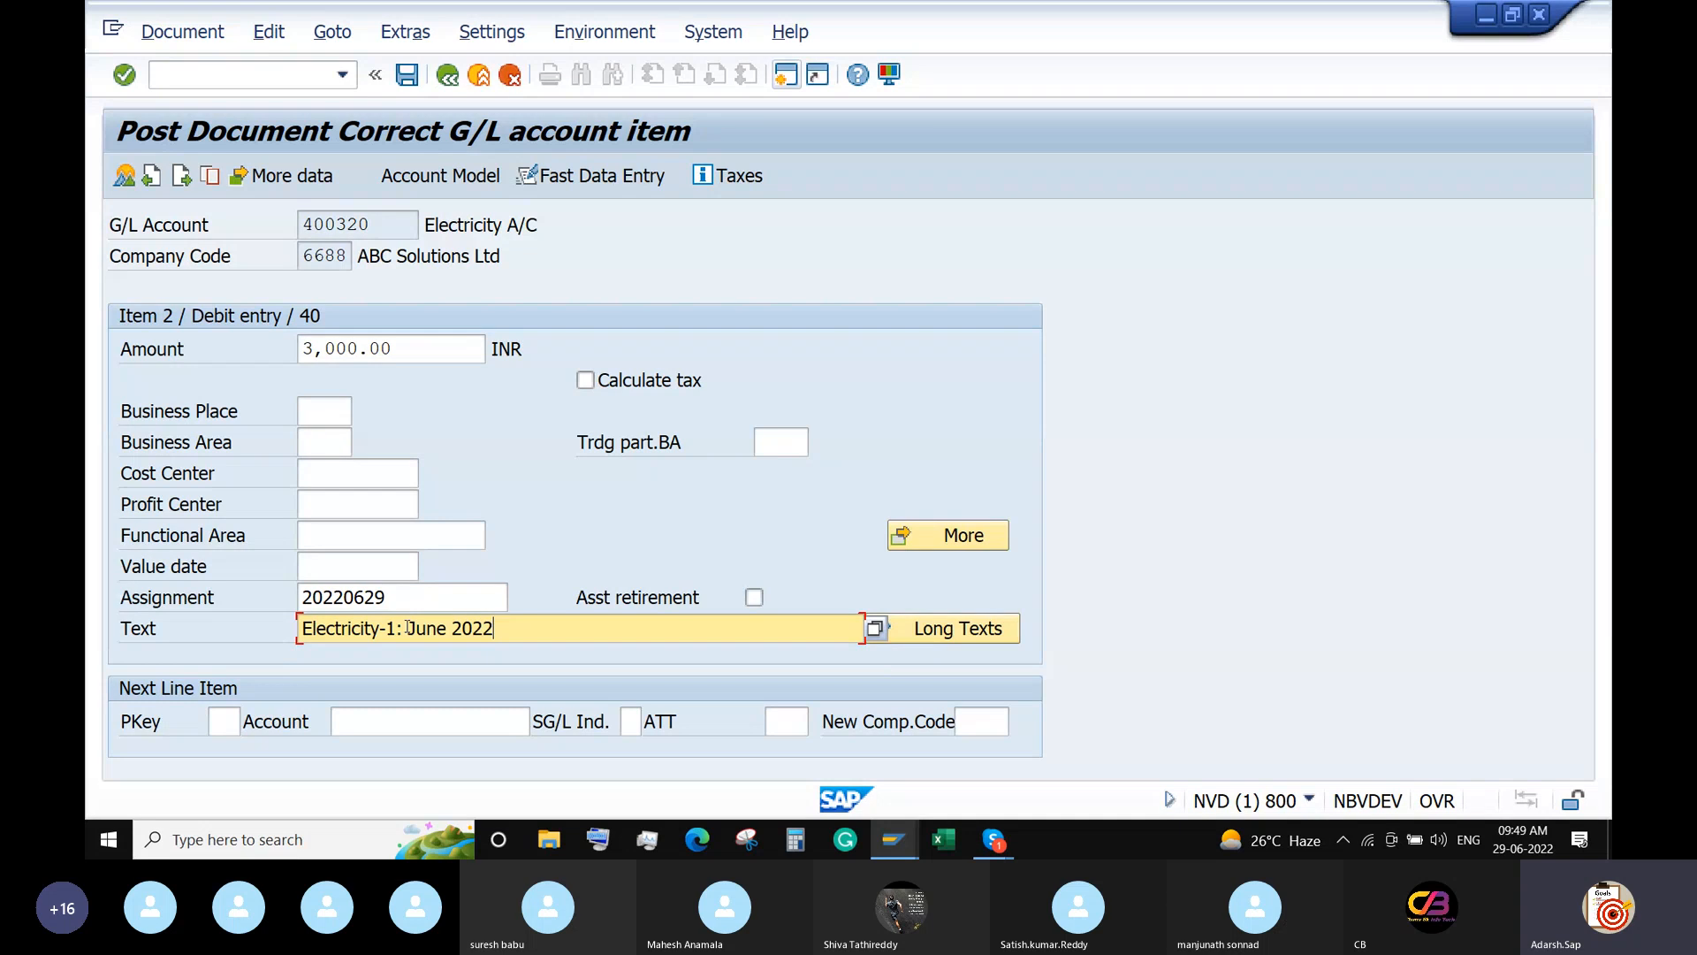
key("Return")
key("ctrl+s")
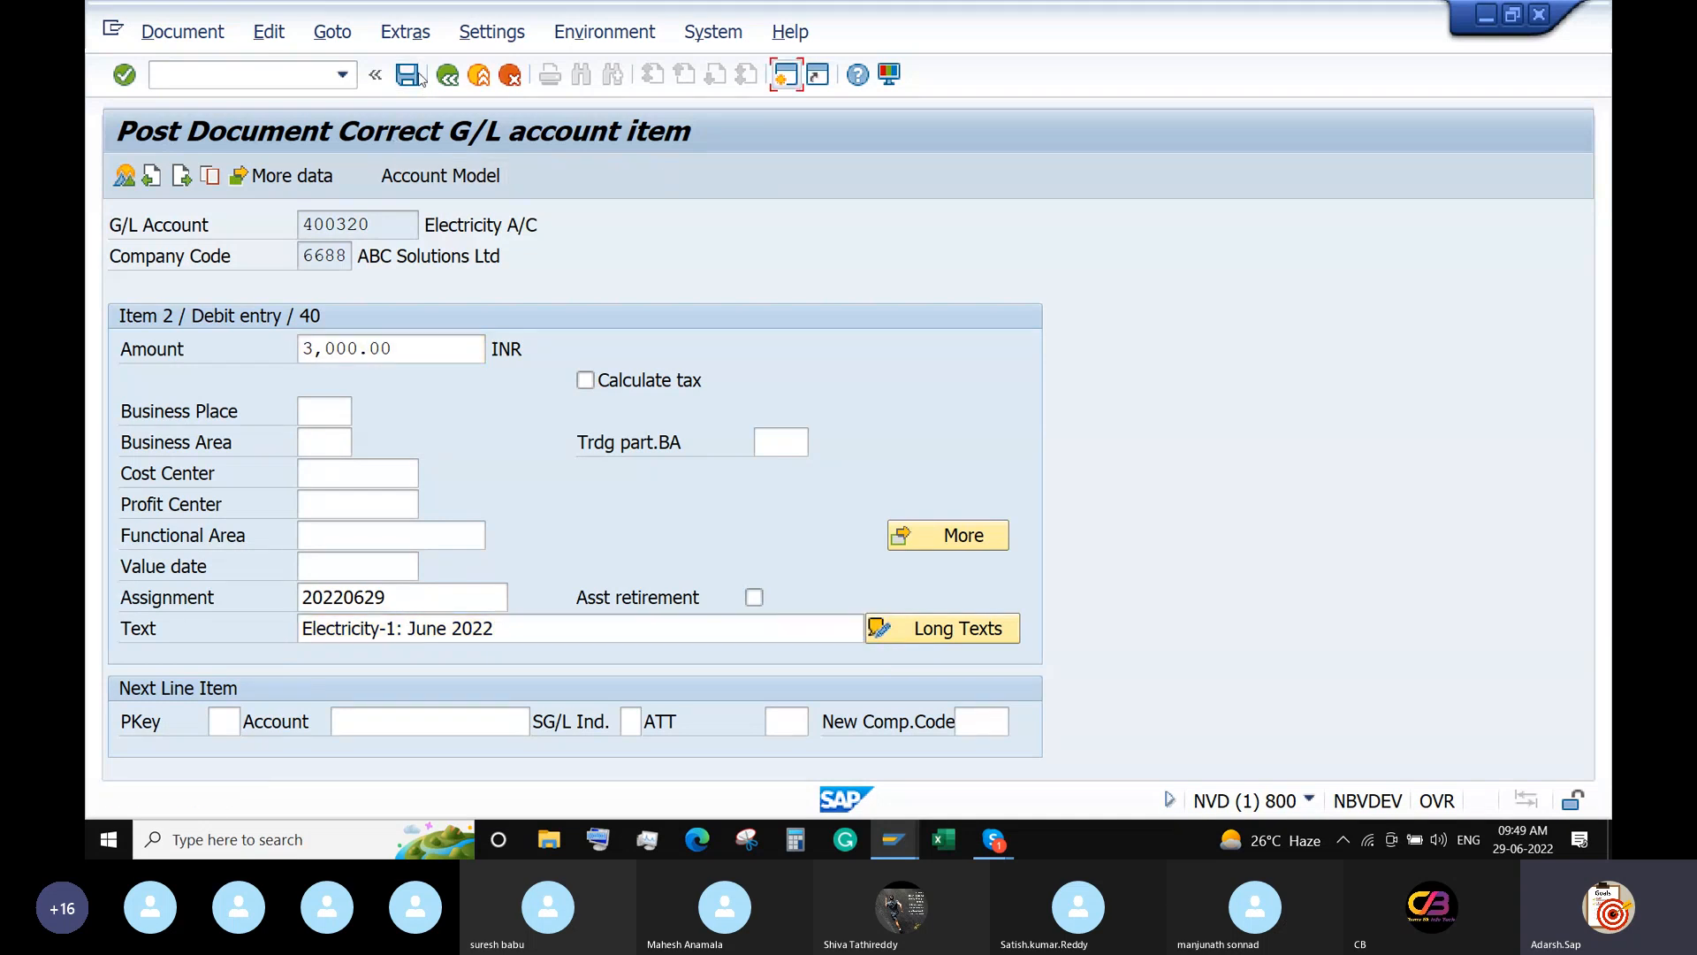
left_click(852, 787)
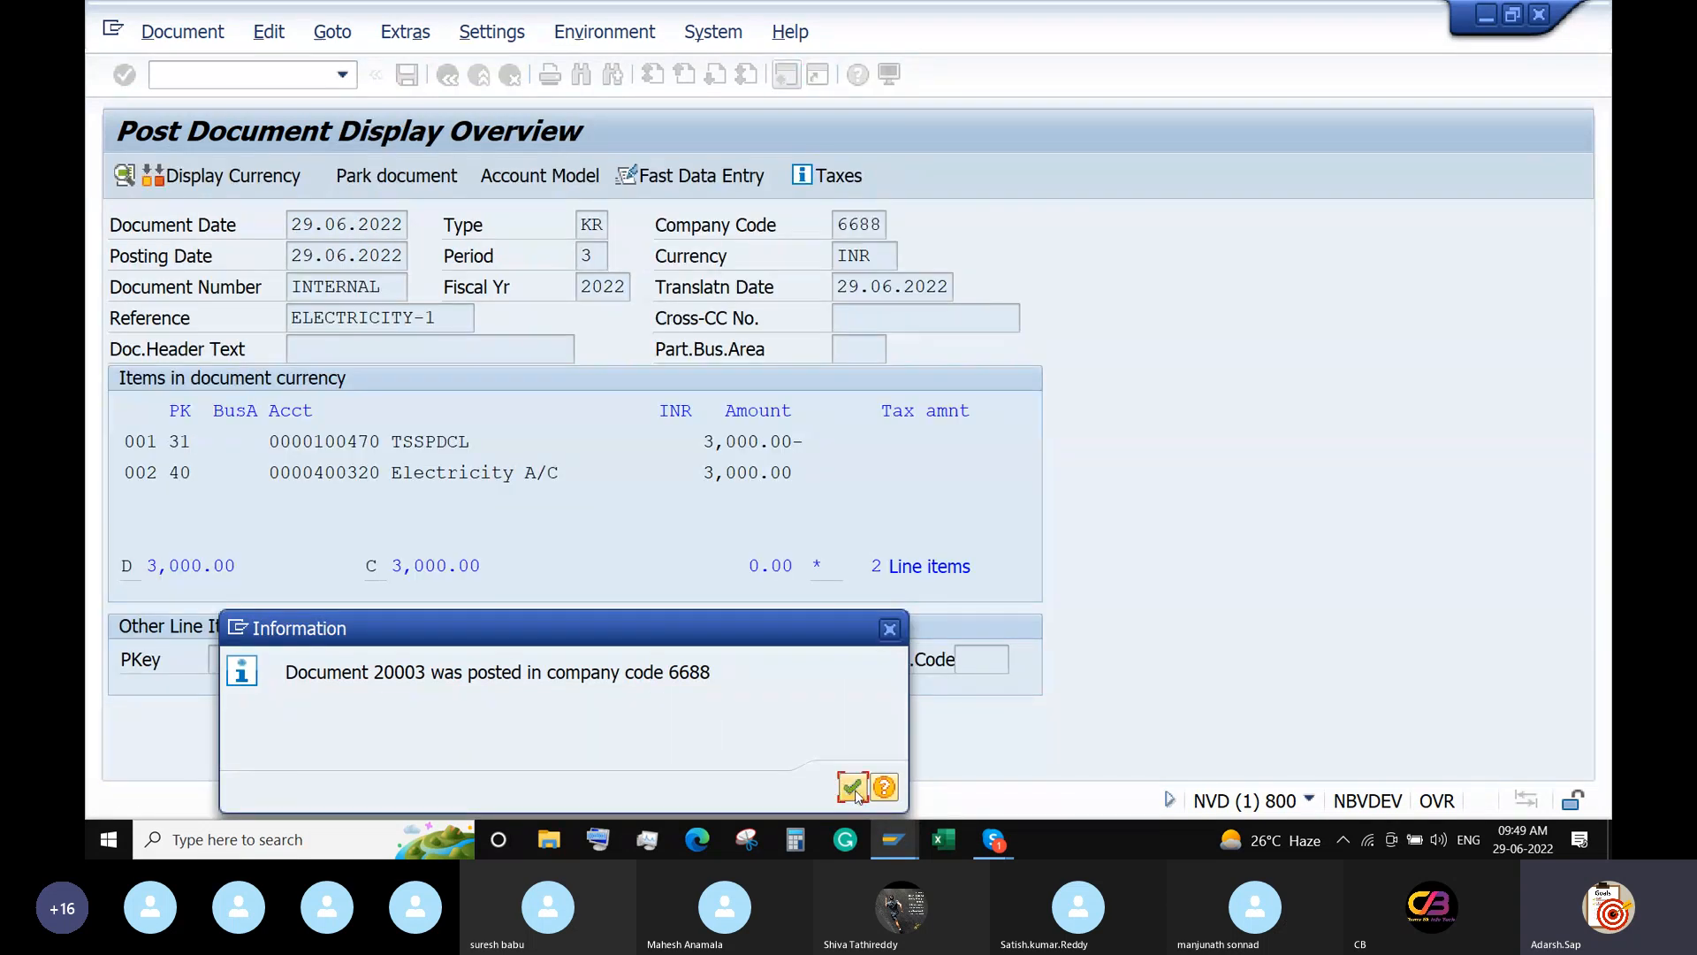
left_click(231, 76)
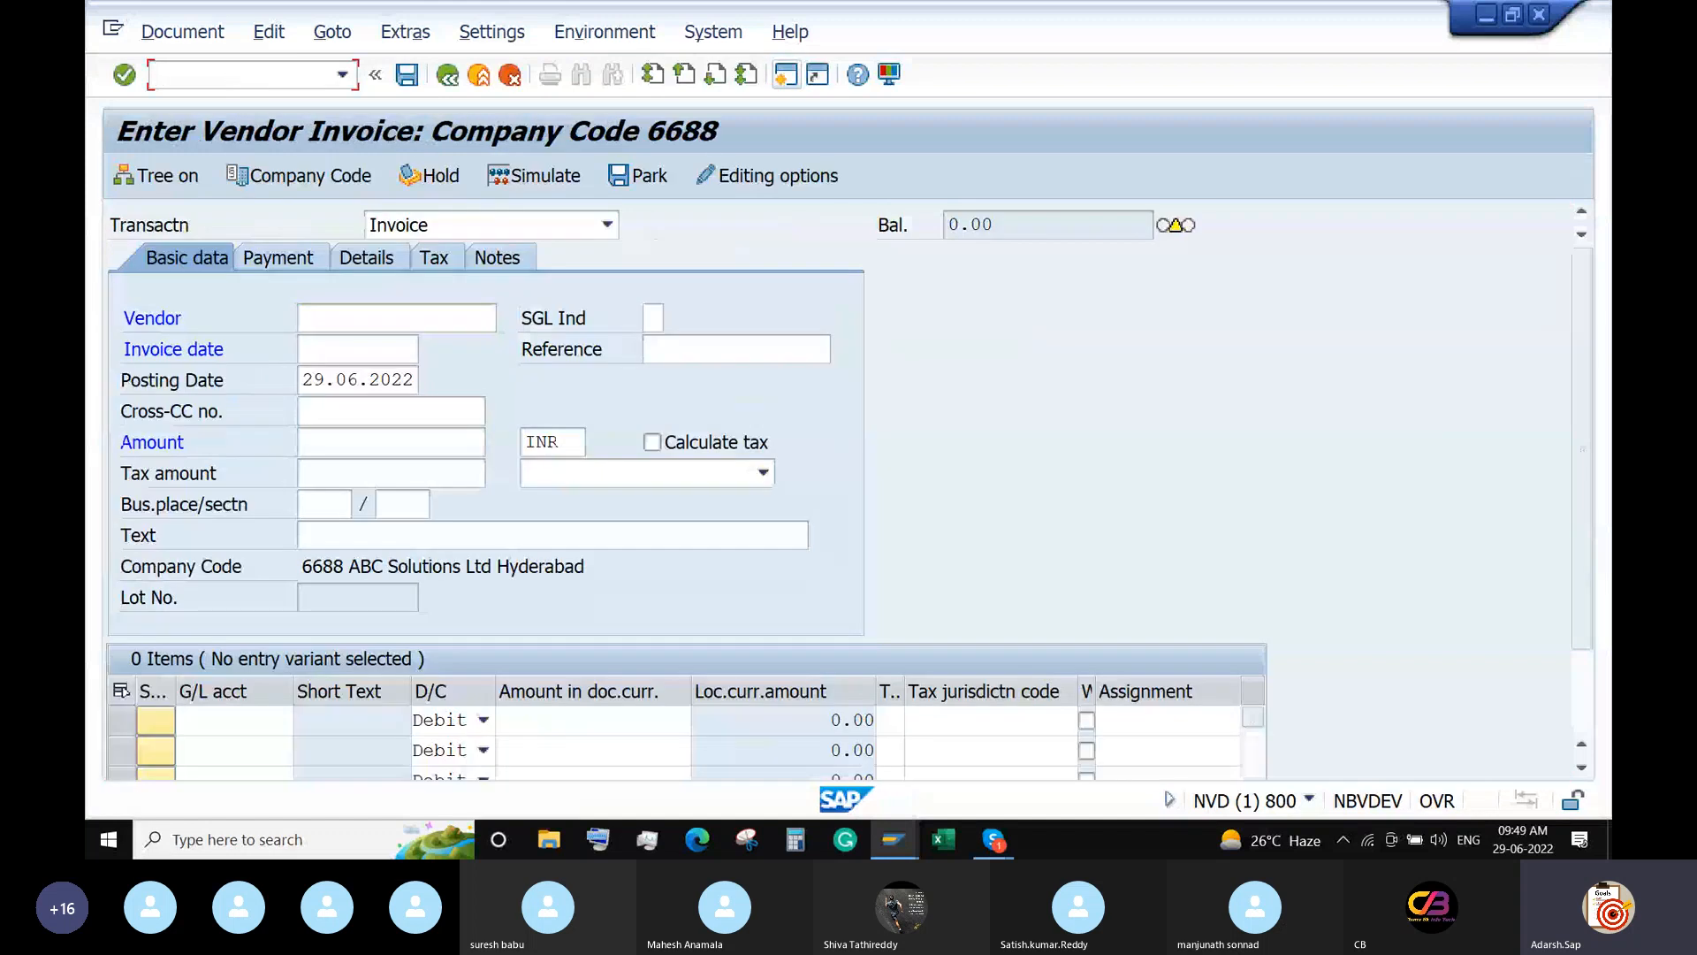
List vendor 100470's open items in FBL1N (three invoices, 6,000.00 INR), then return to Easy Access.
type("/nFBL1n")
key("Return")
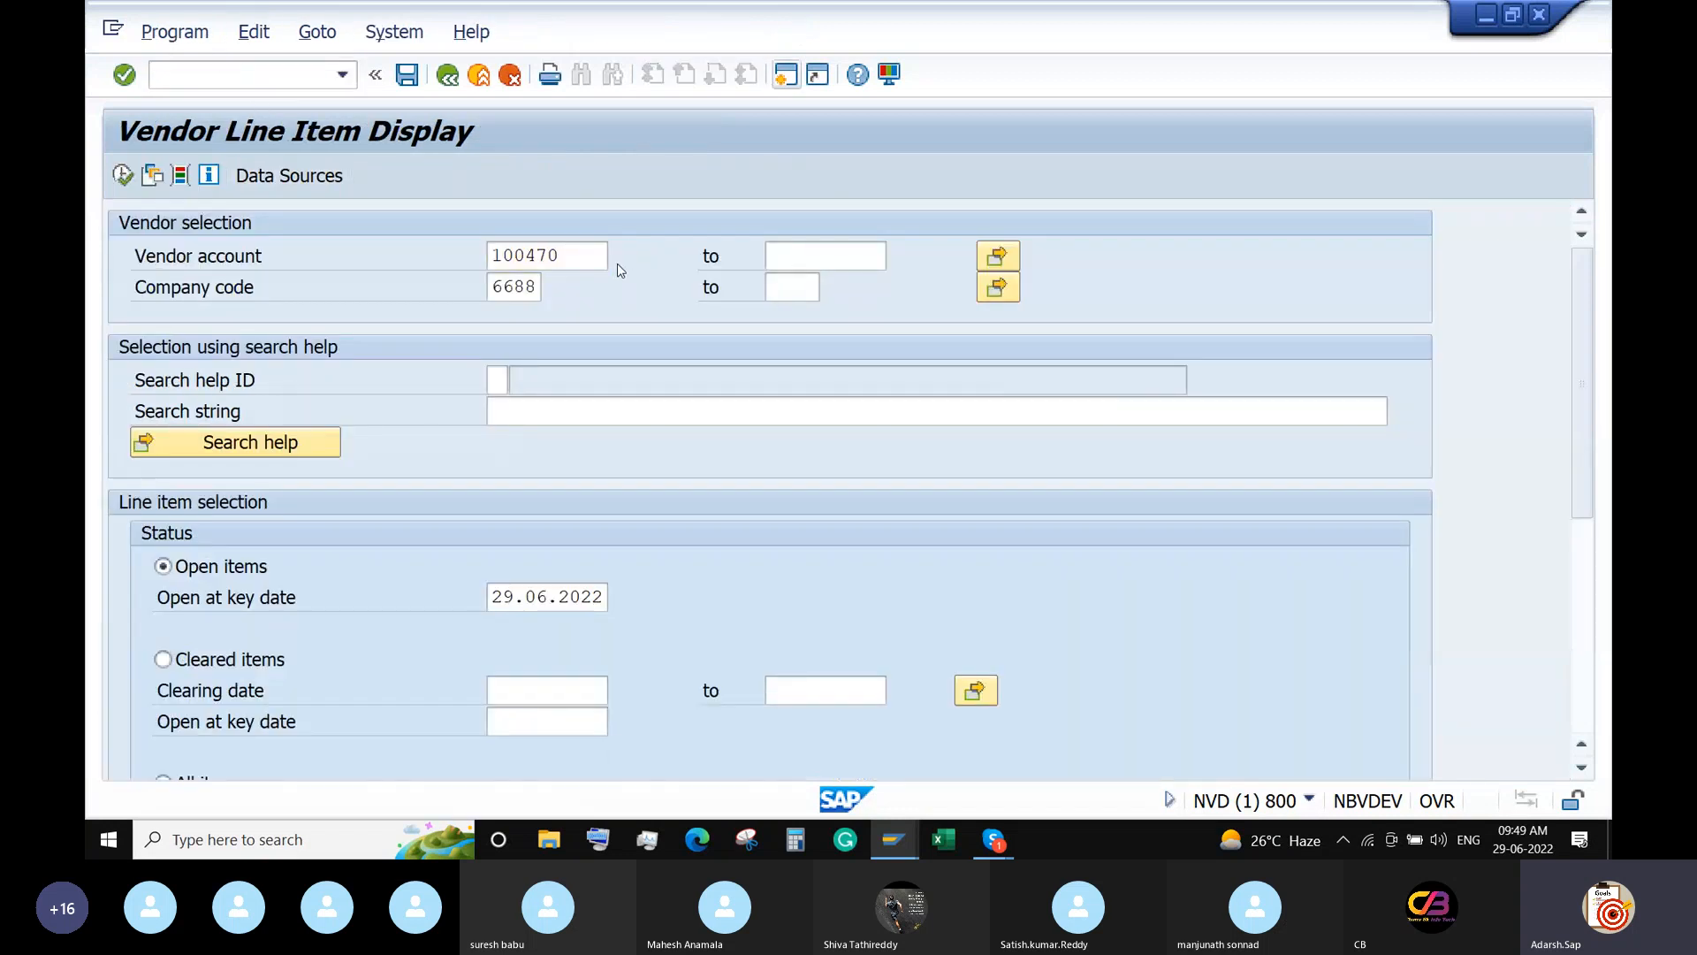
key("F4")
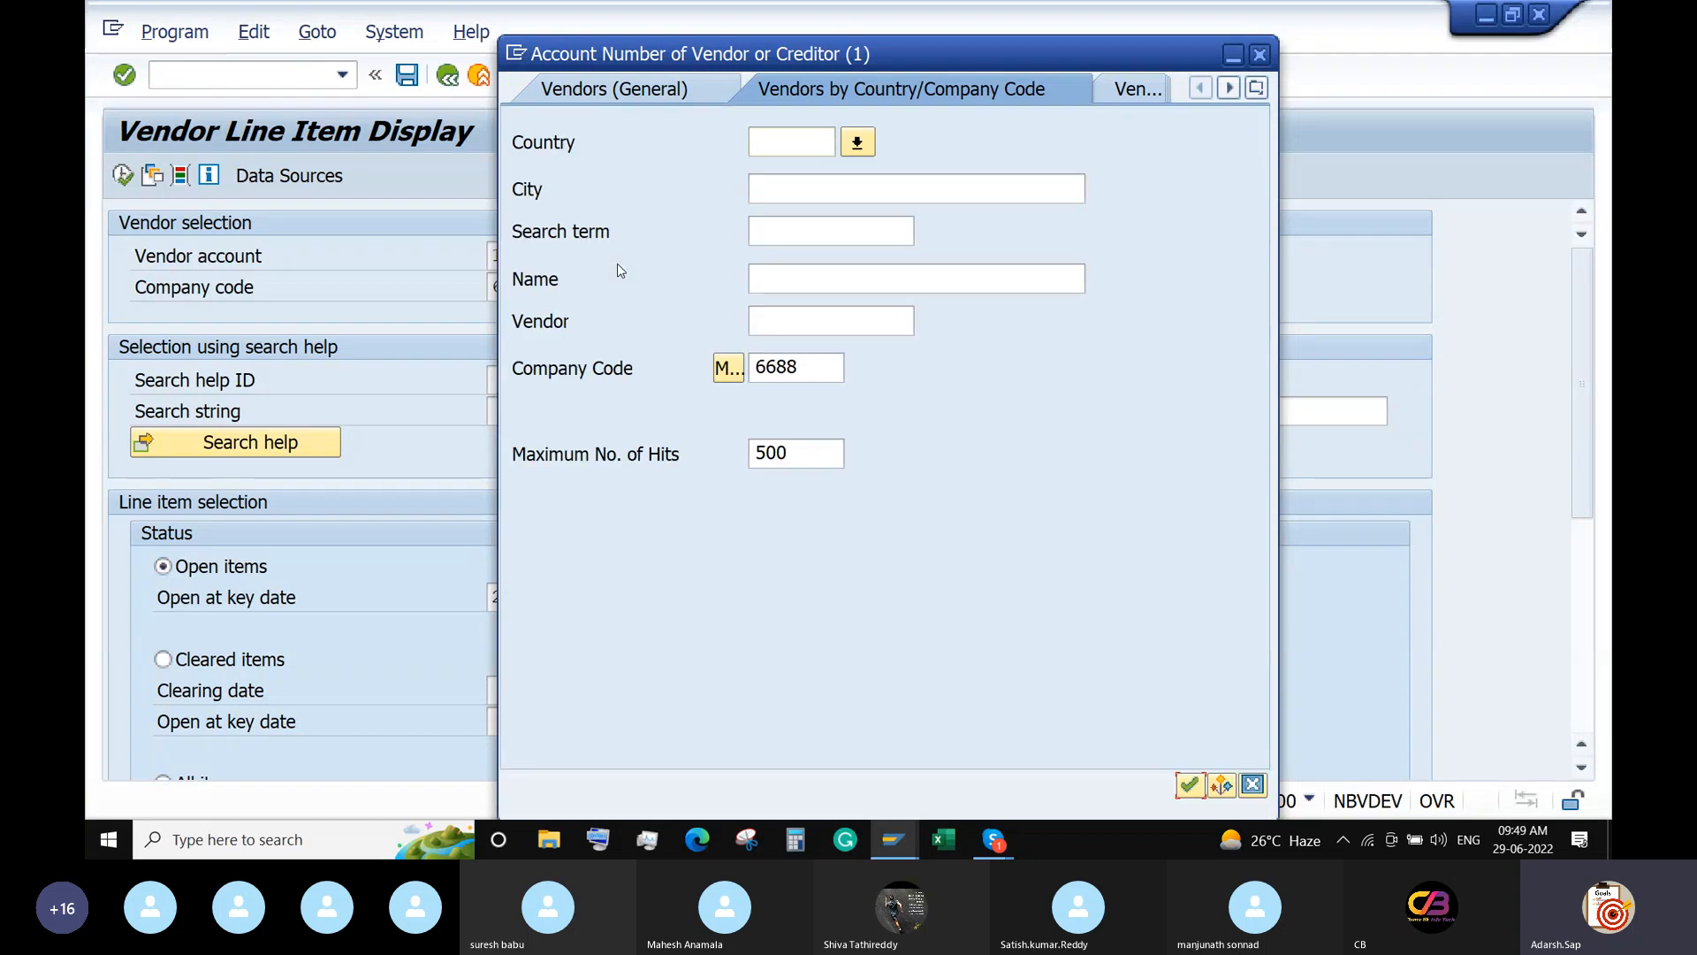
key("Return")
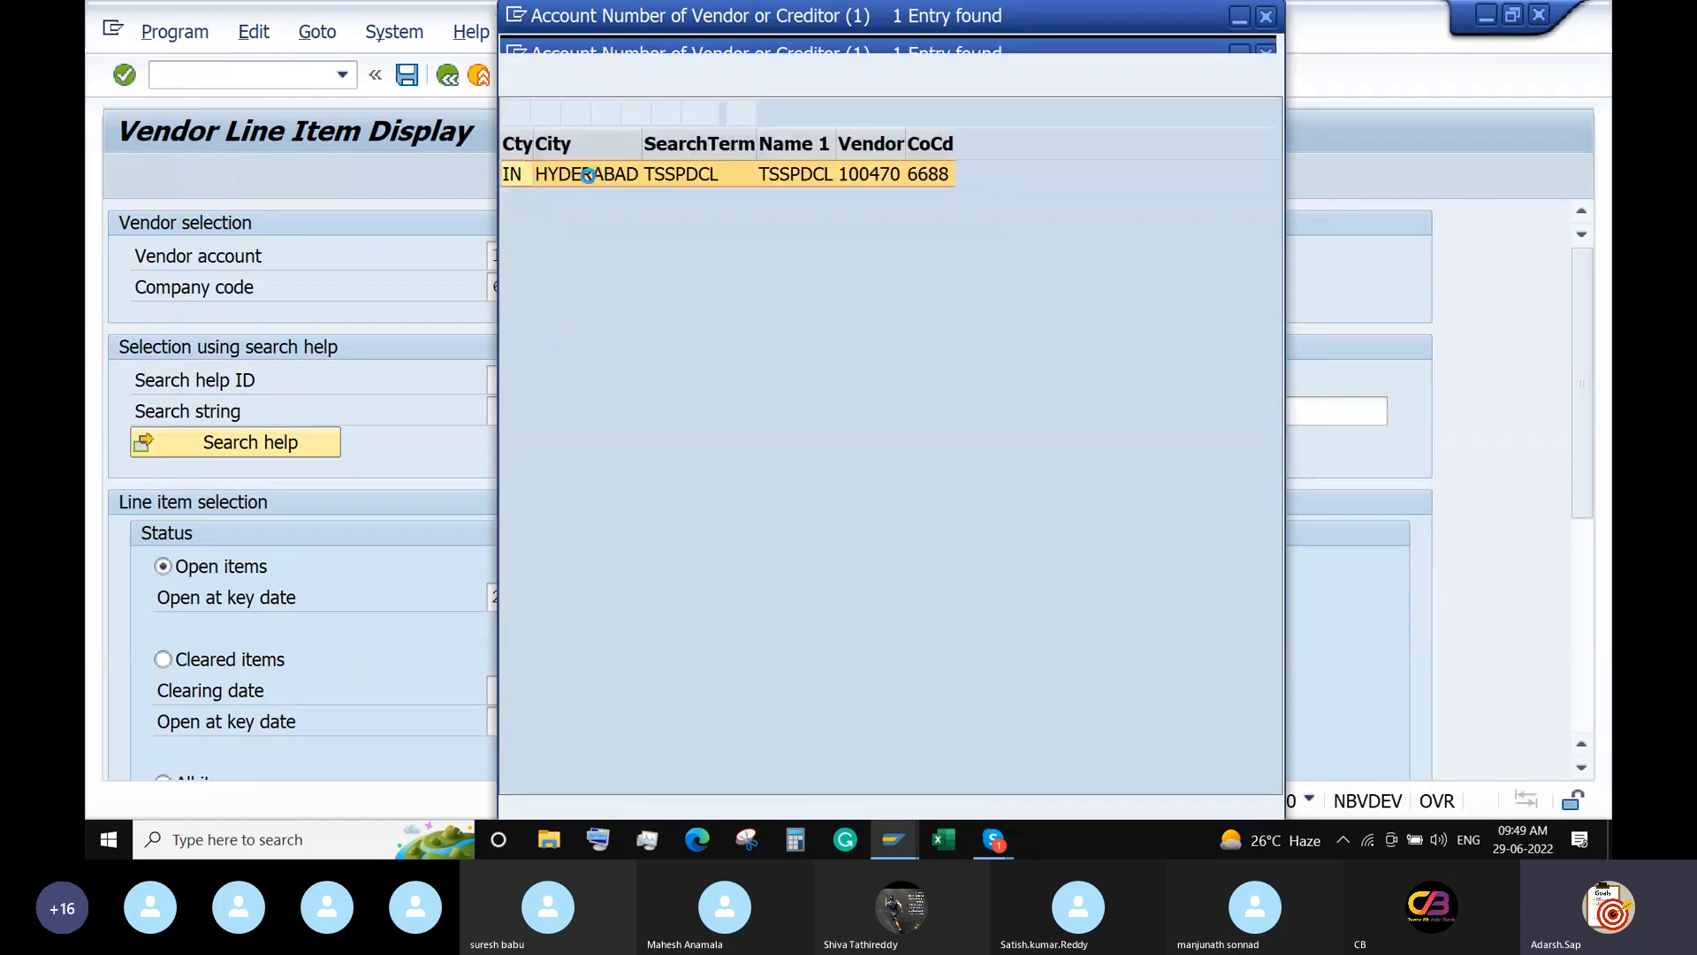
double_click(581, 174)
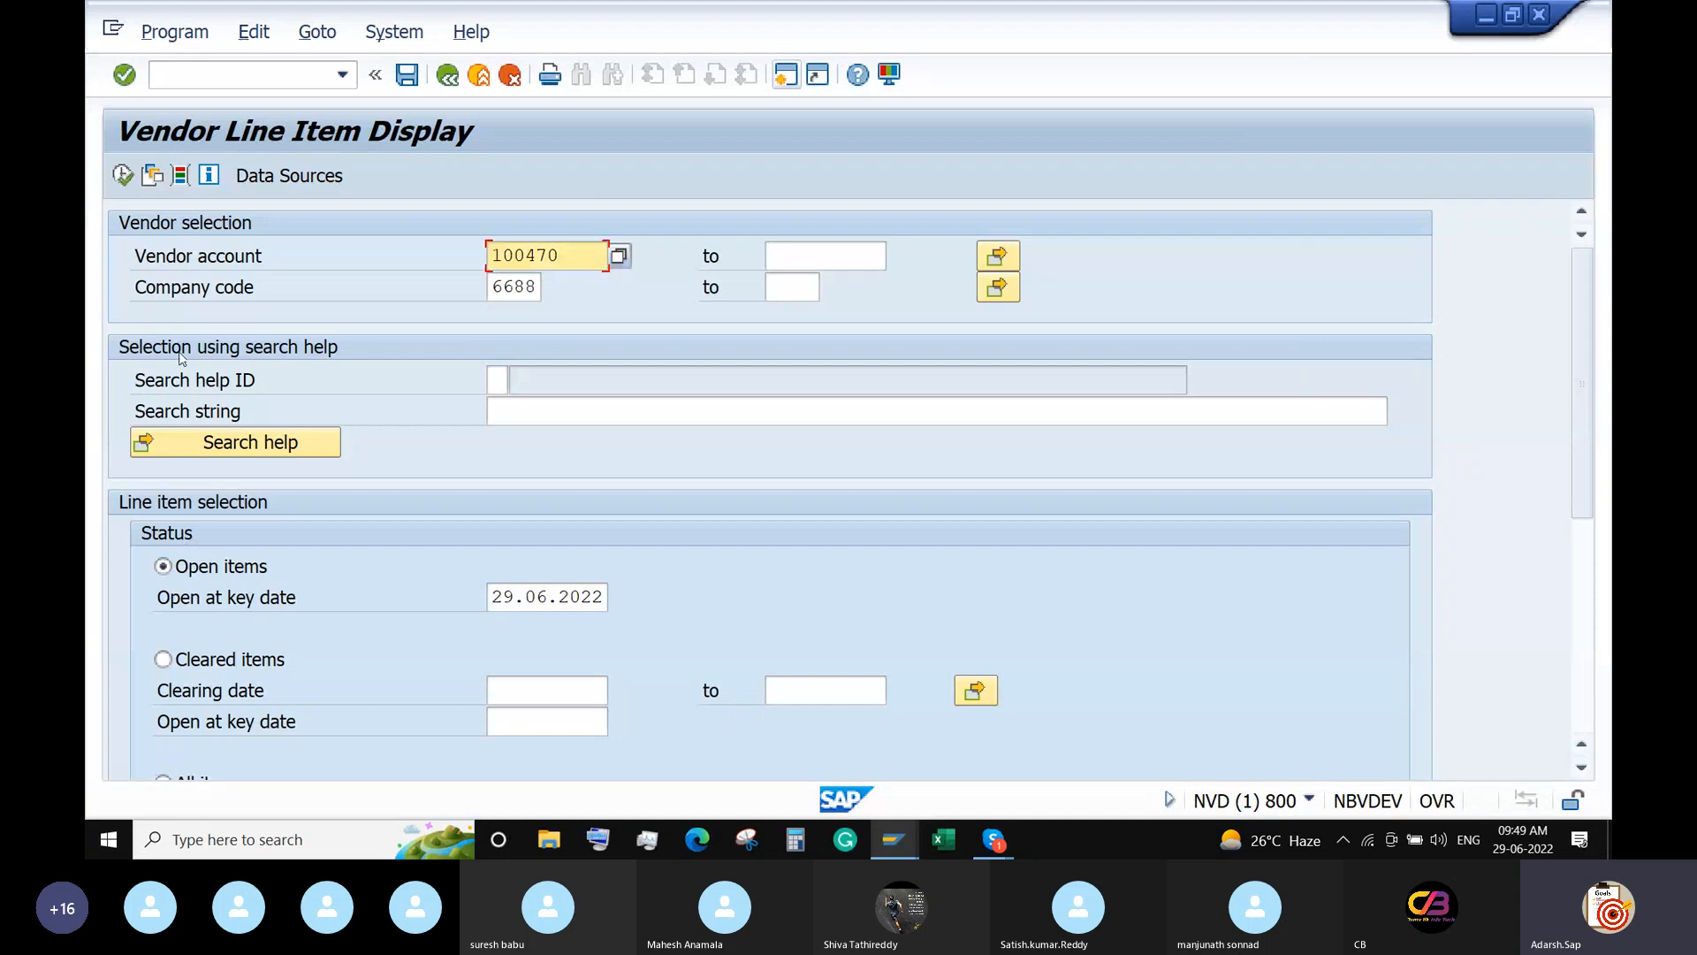
left_click(123, 176)
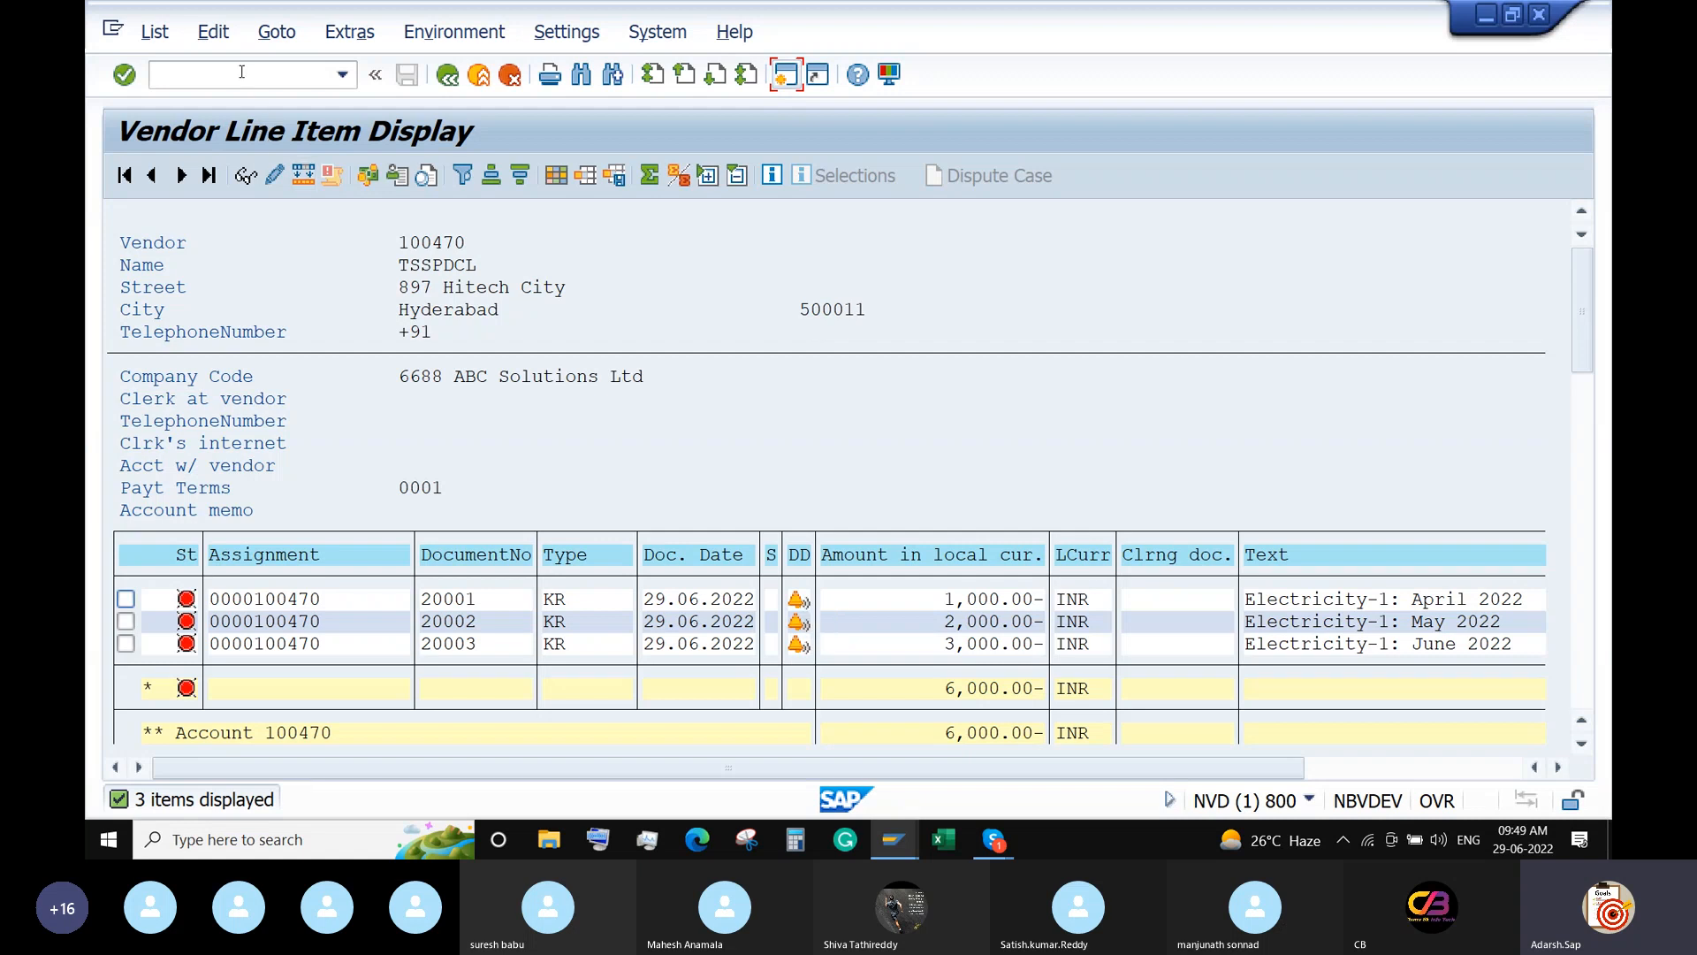
left_click(155, 75)
type("/n")
key("Return")
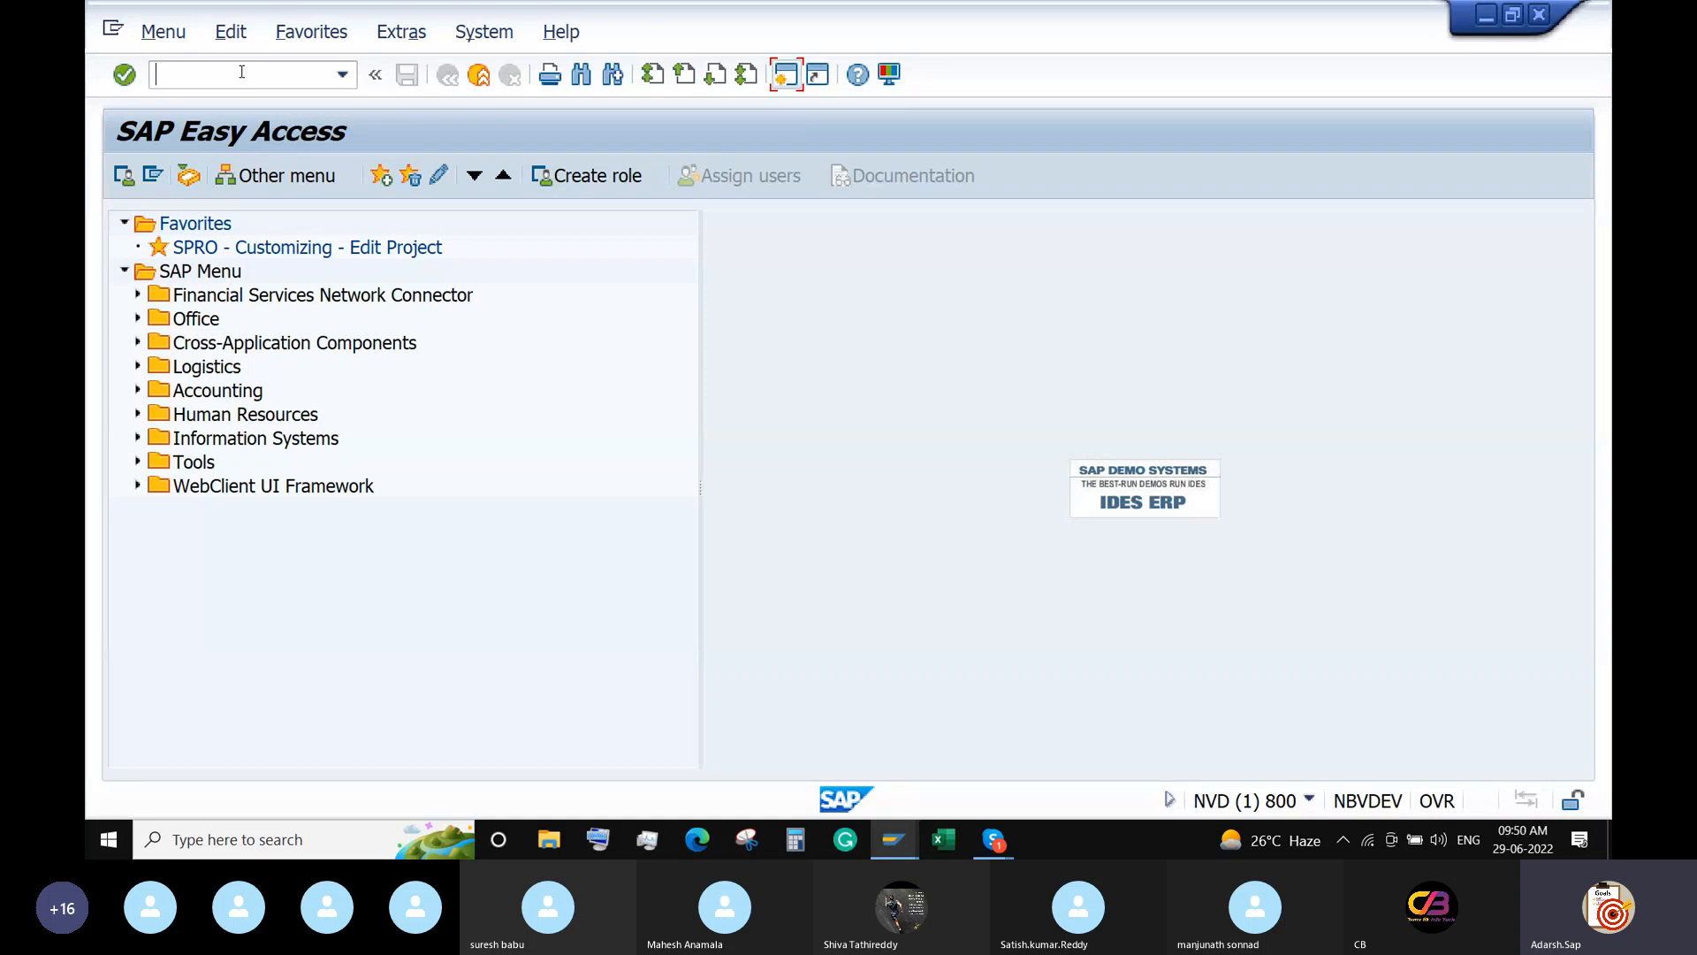
Launch transaction F110 for automatic payment transactions.
type("F110")
key("Return")
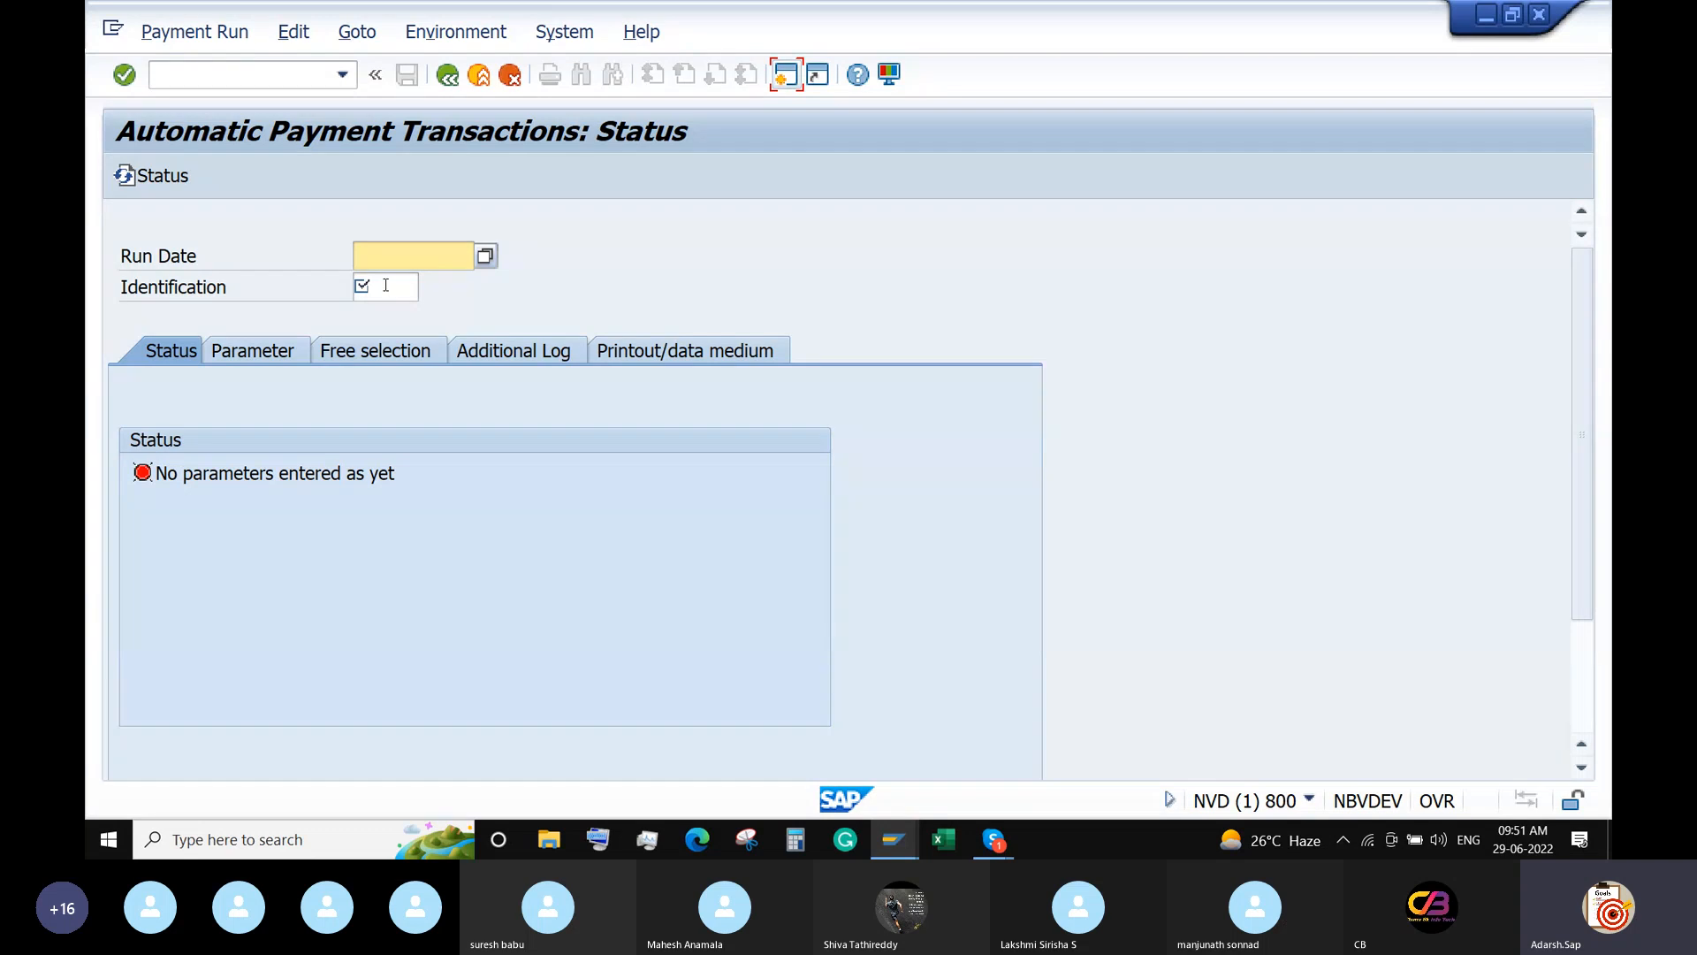
Enter run date 29.06.2022 and identification RUN1, then go to its parameters.
left_click(409, 256)
type("29.06.2022")
left_click(379, 279)
type("RUN")
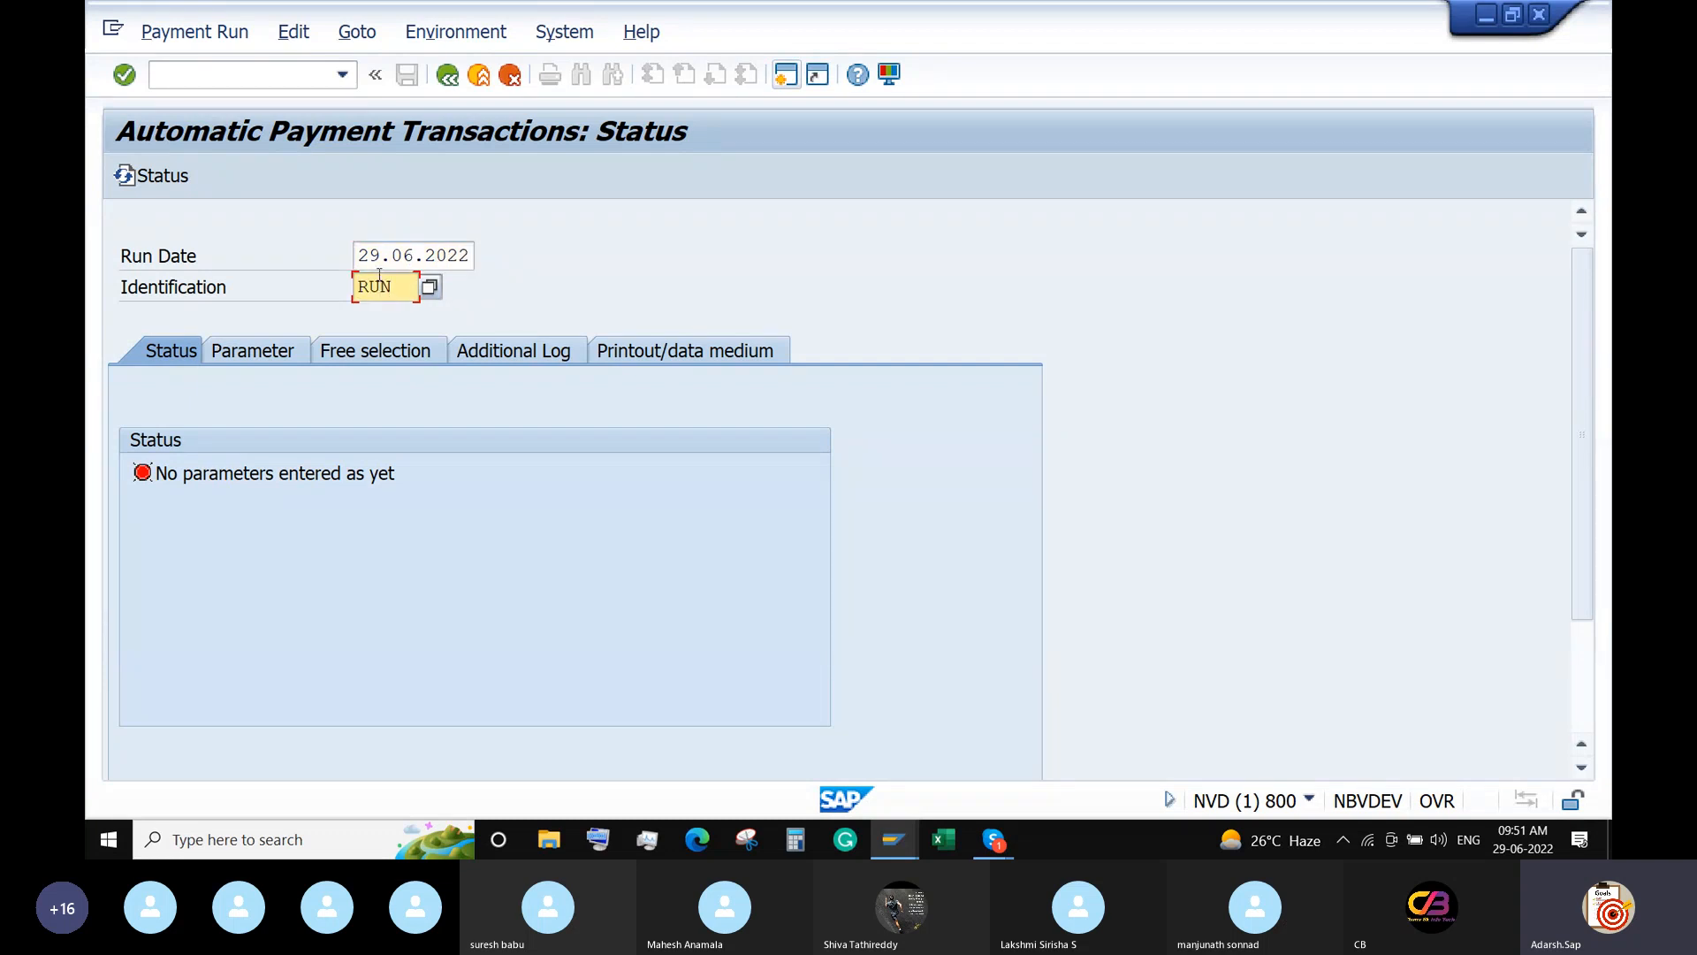
type("1")
left_click(255, 352)
Set RUN1 to company code 6688, method I, next date 10.07.2022 and vendor 100470.
left_click(182, 532)
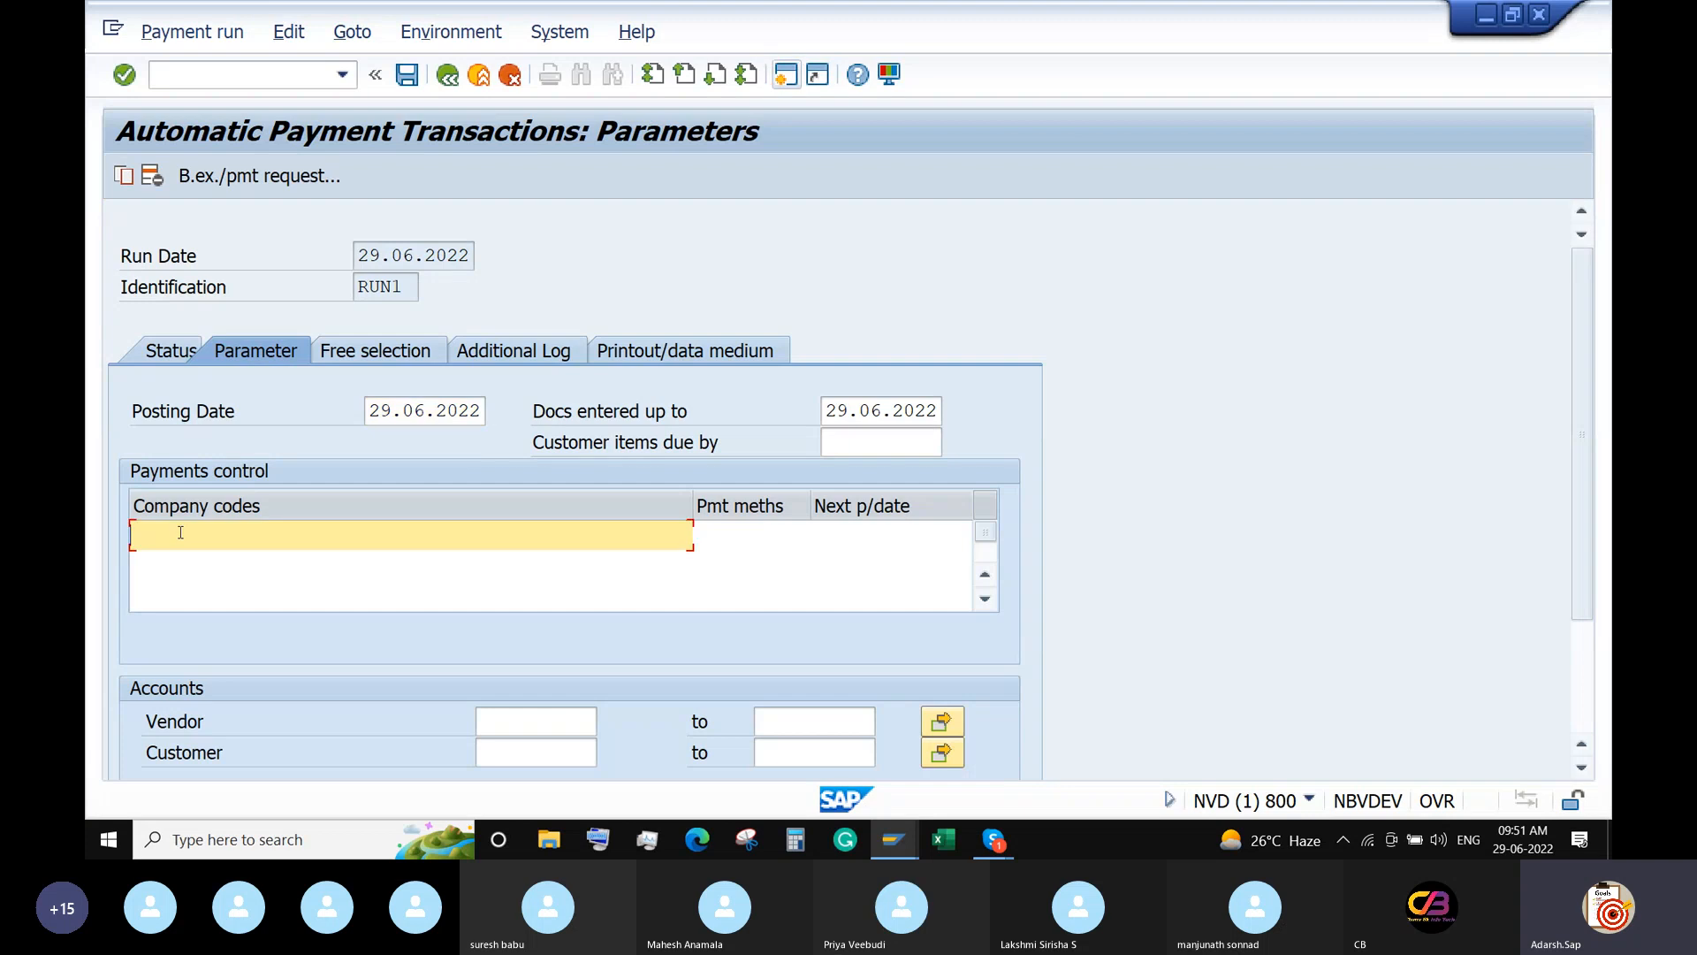
type("6688")
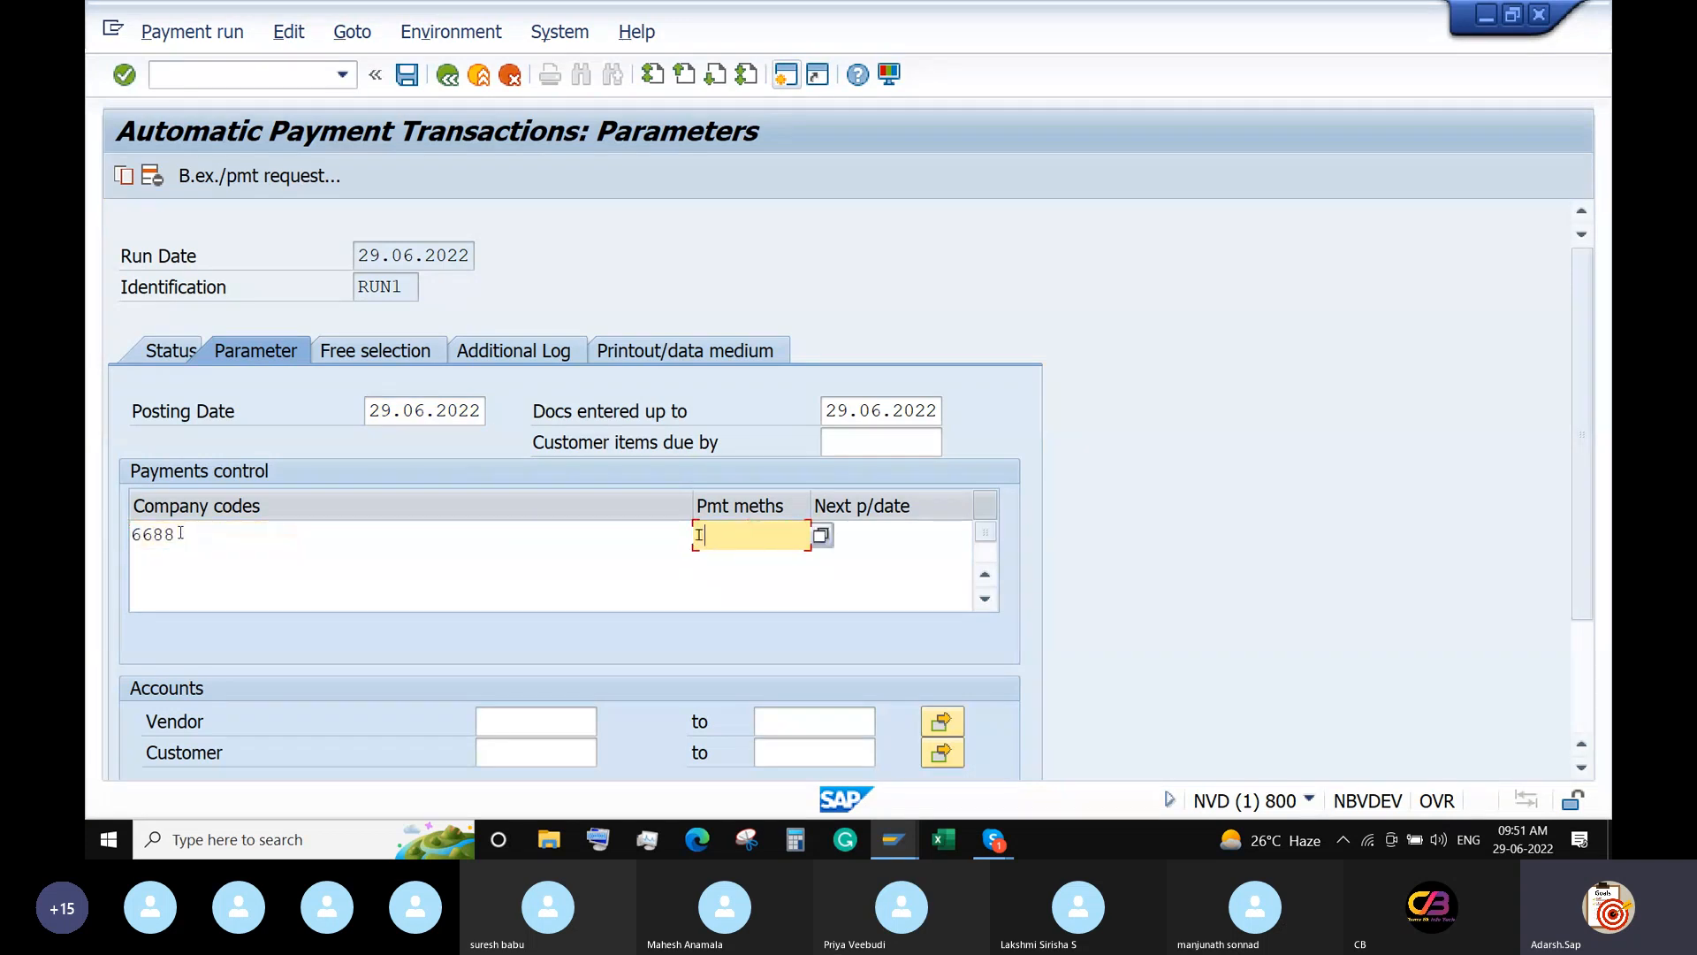
key("Tab")
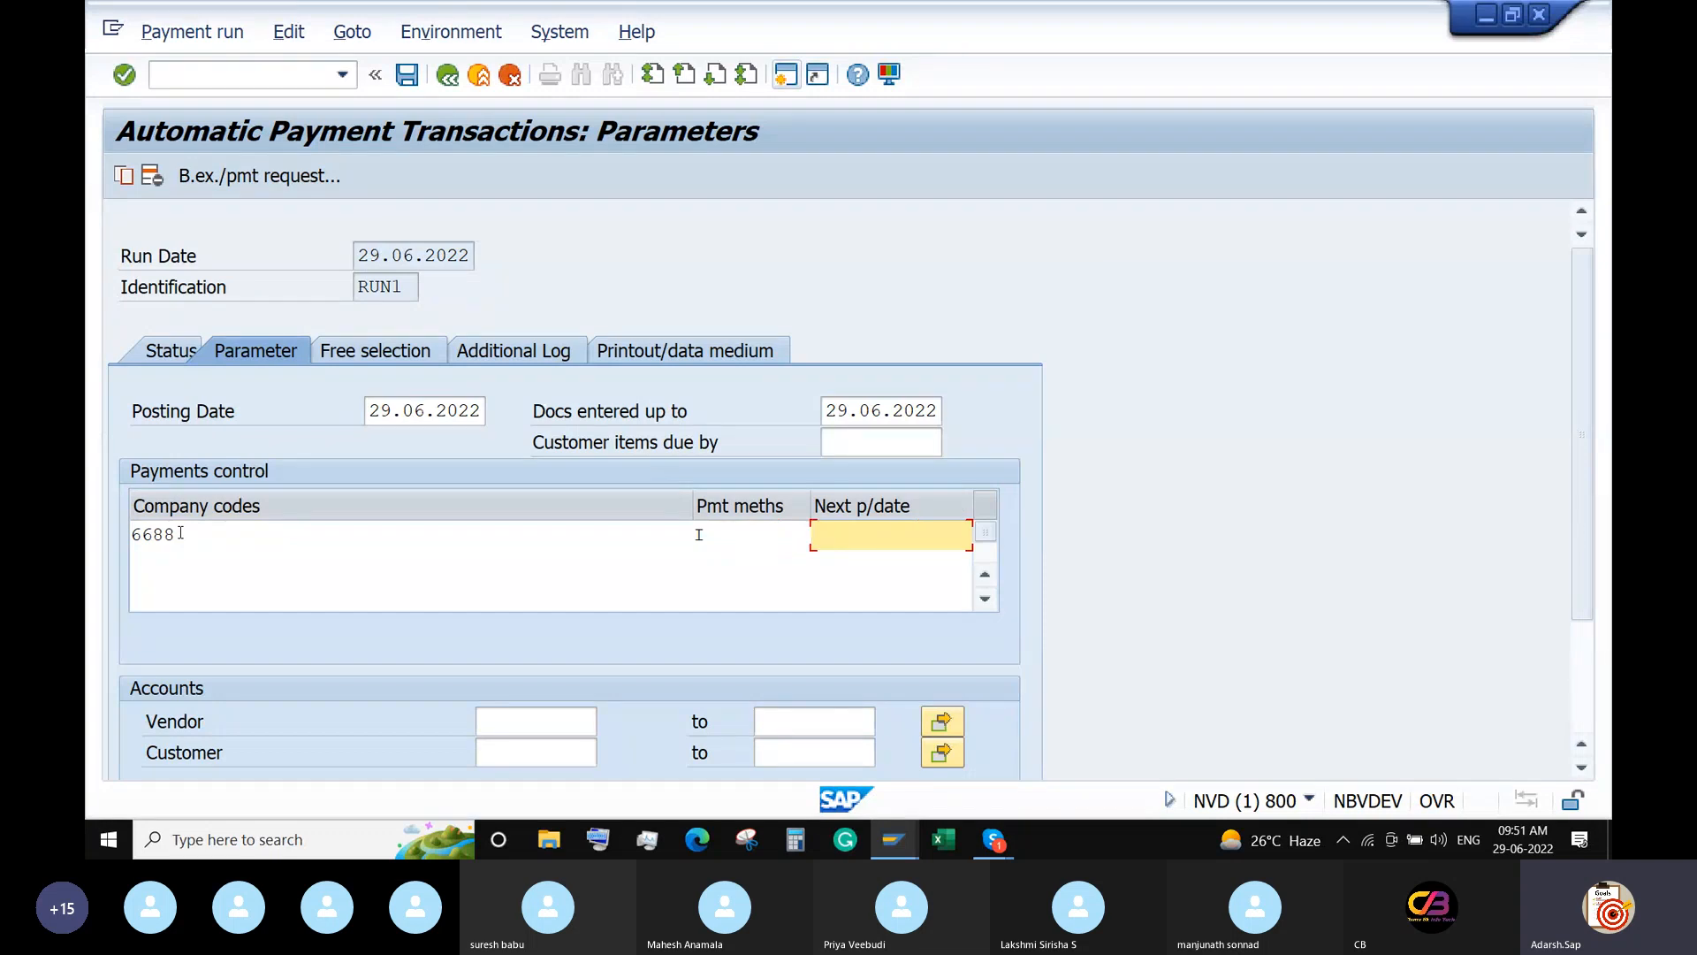
type("10.07.2022")
left_click(514, 723)
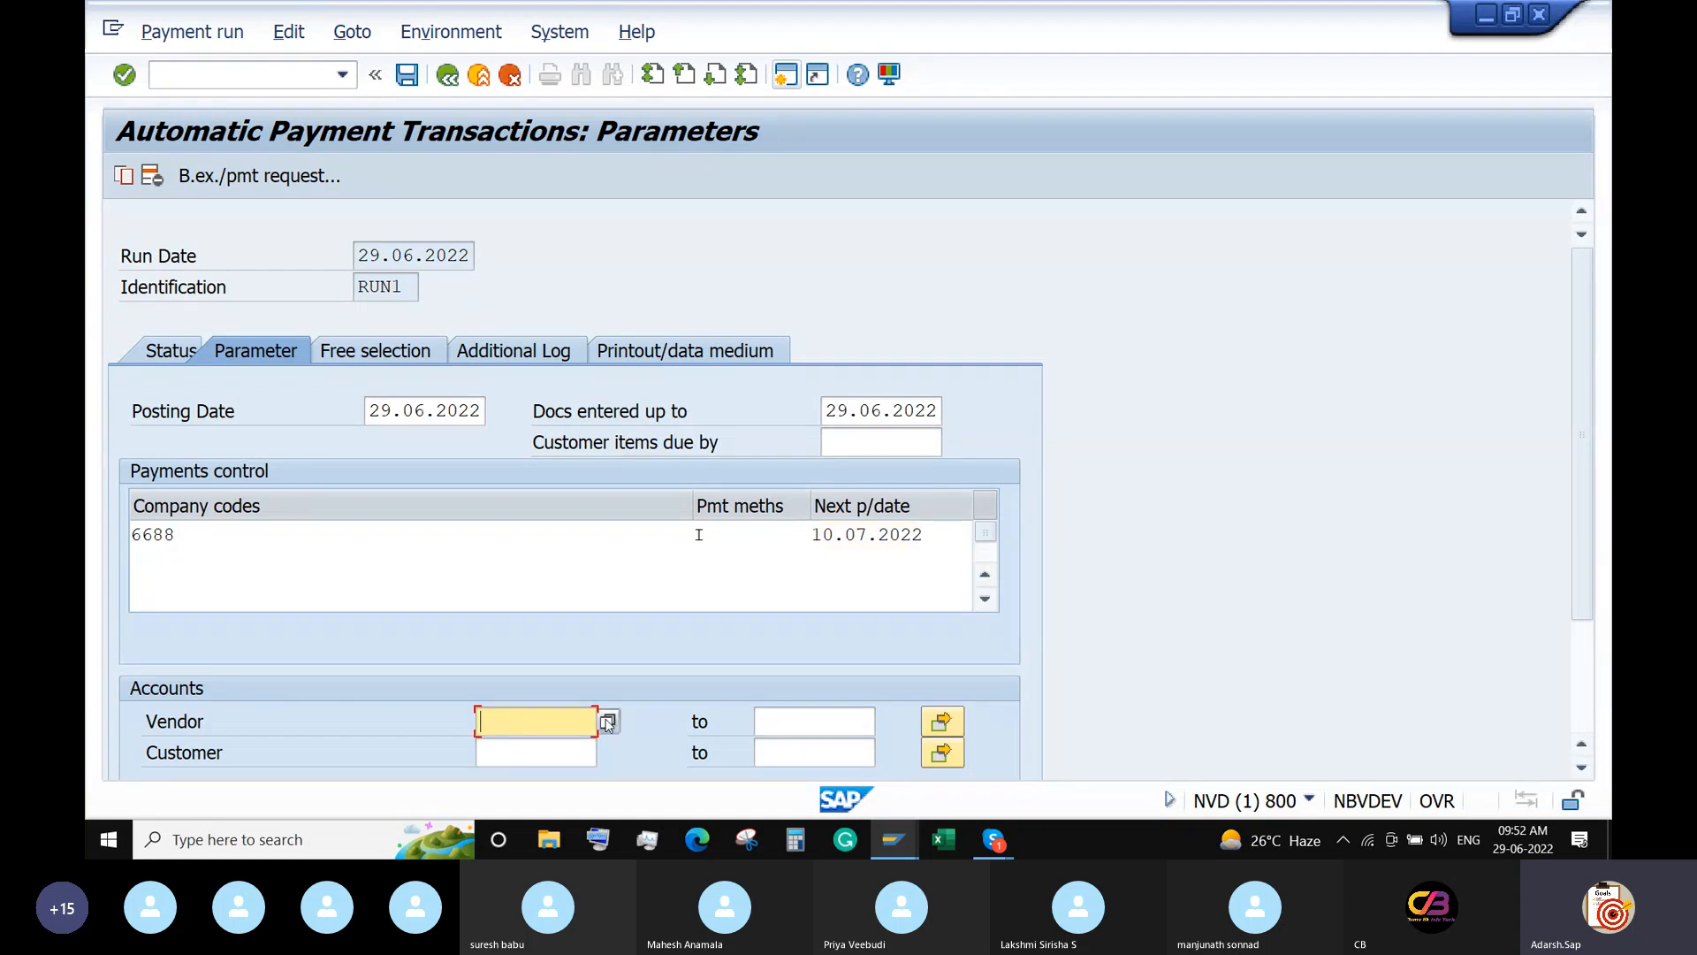
left_click(608, 722)
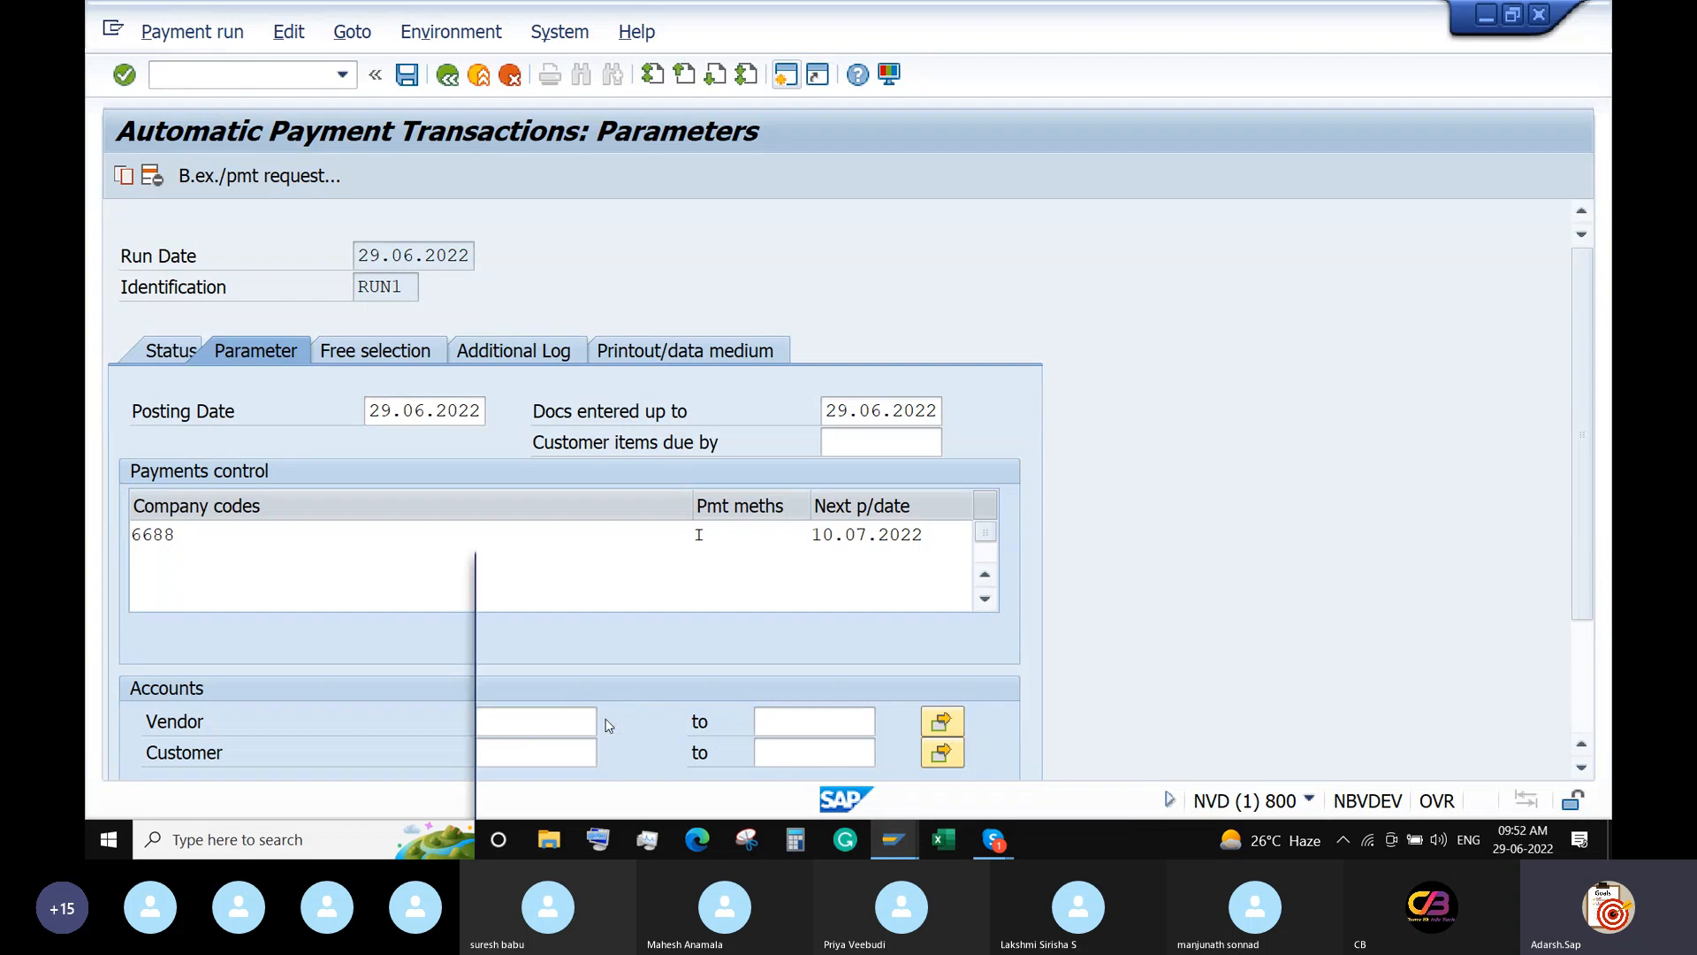
key("Return")
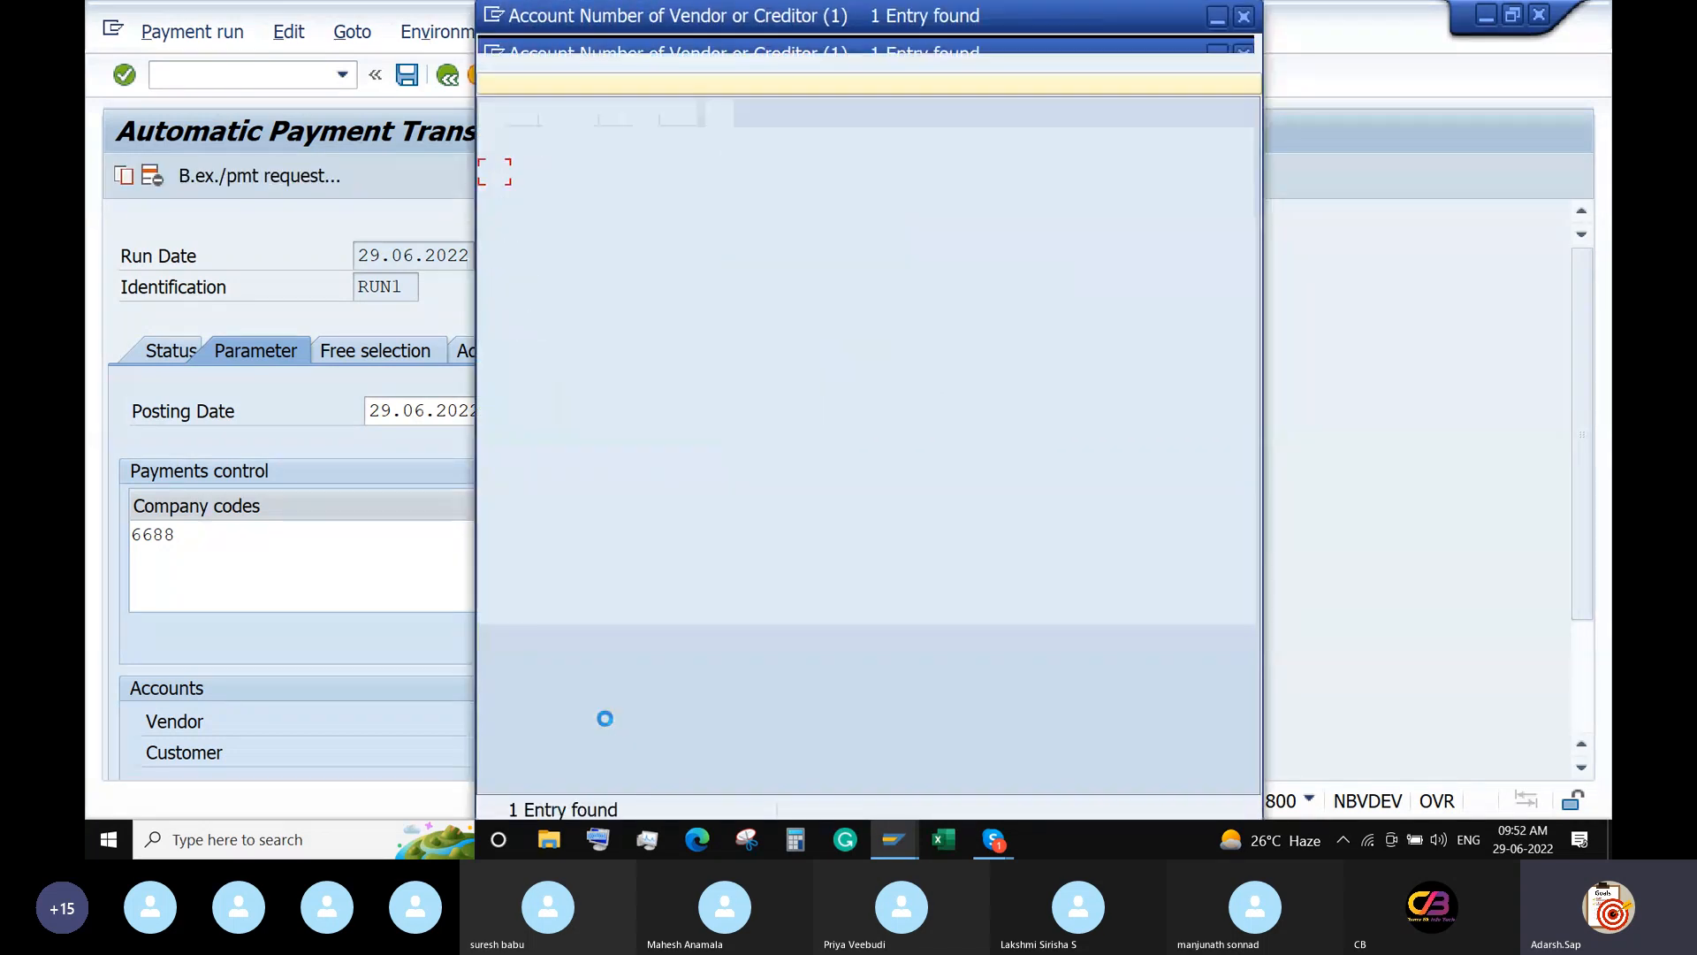
double_click(561, 175)
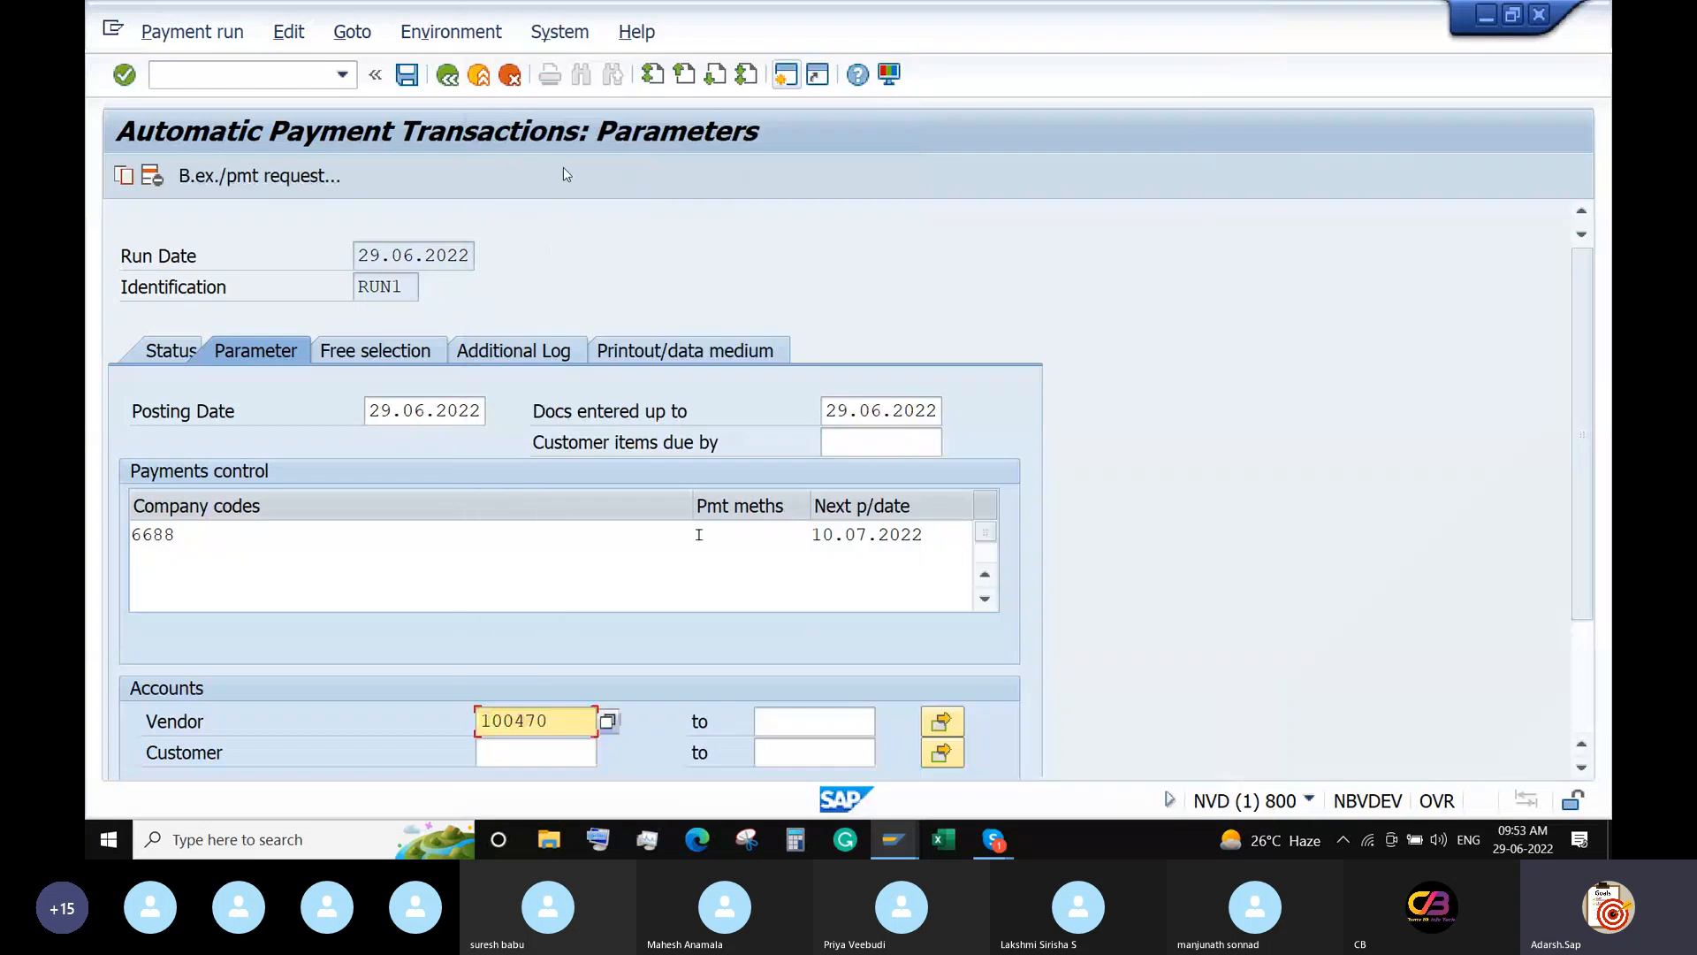
left_click(354, 353)
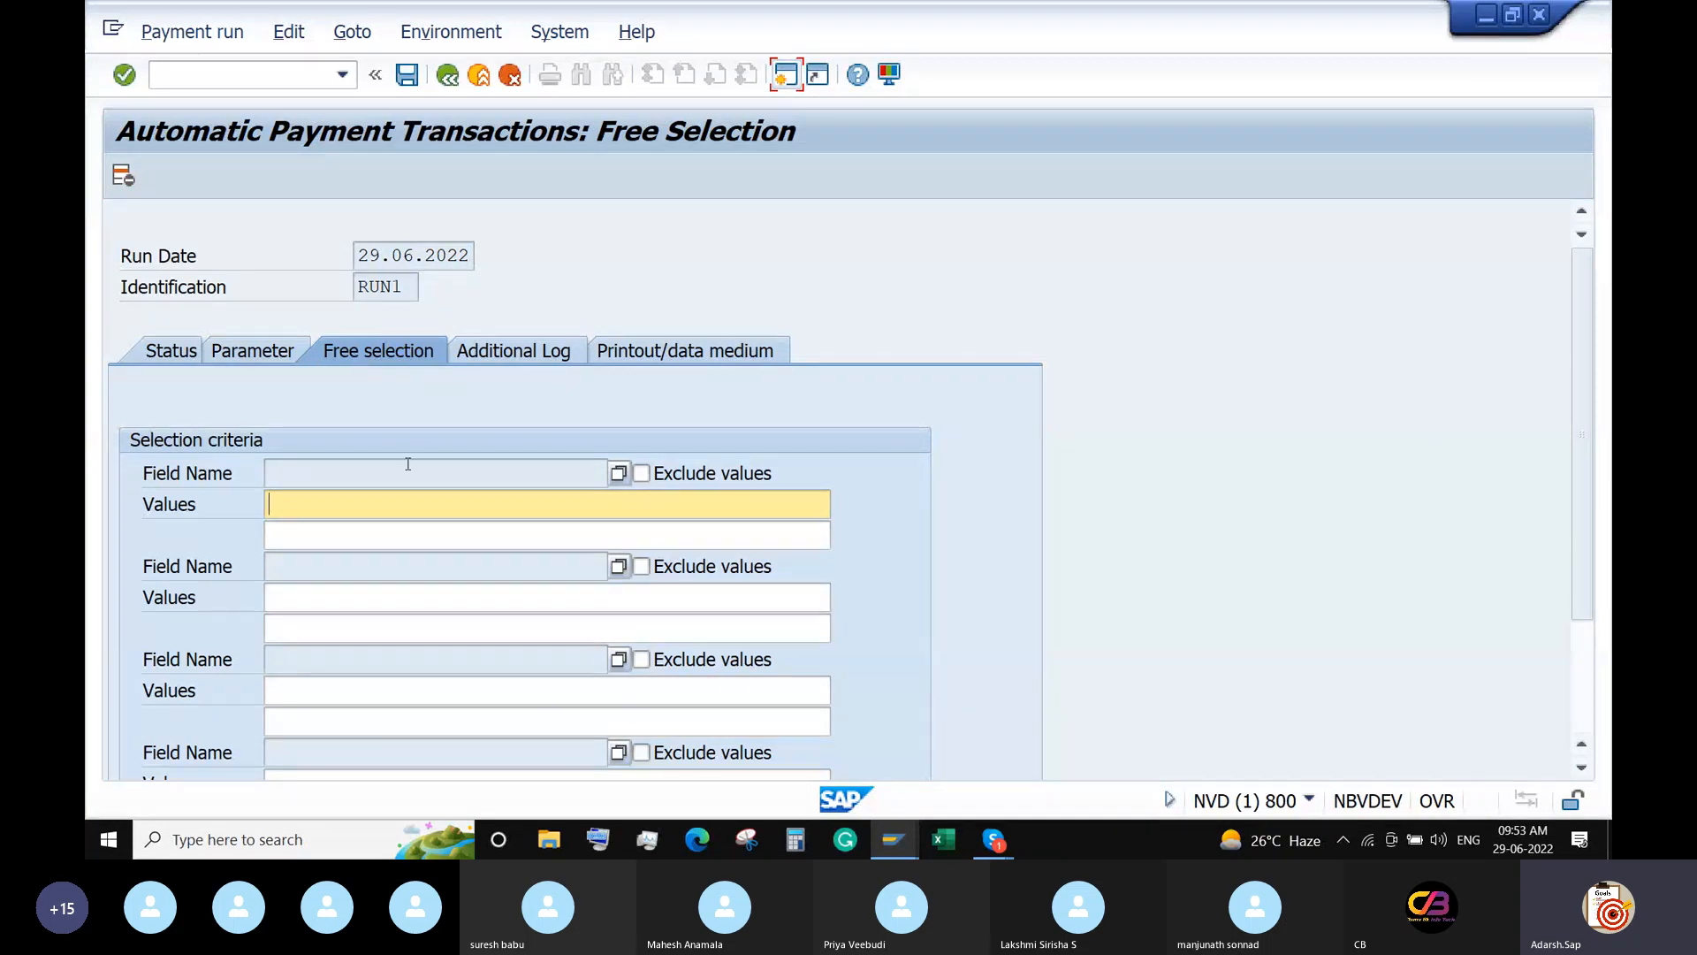
Review the printout and free selection settings, then save RUN1's parameters and check its status.
left_click(665, 351)
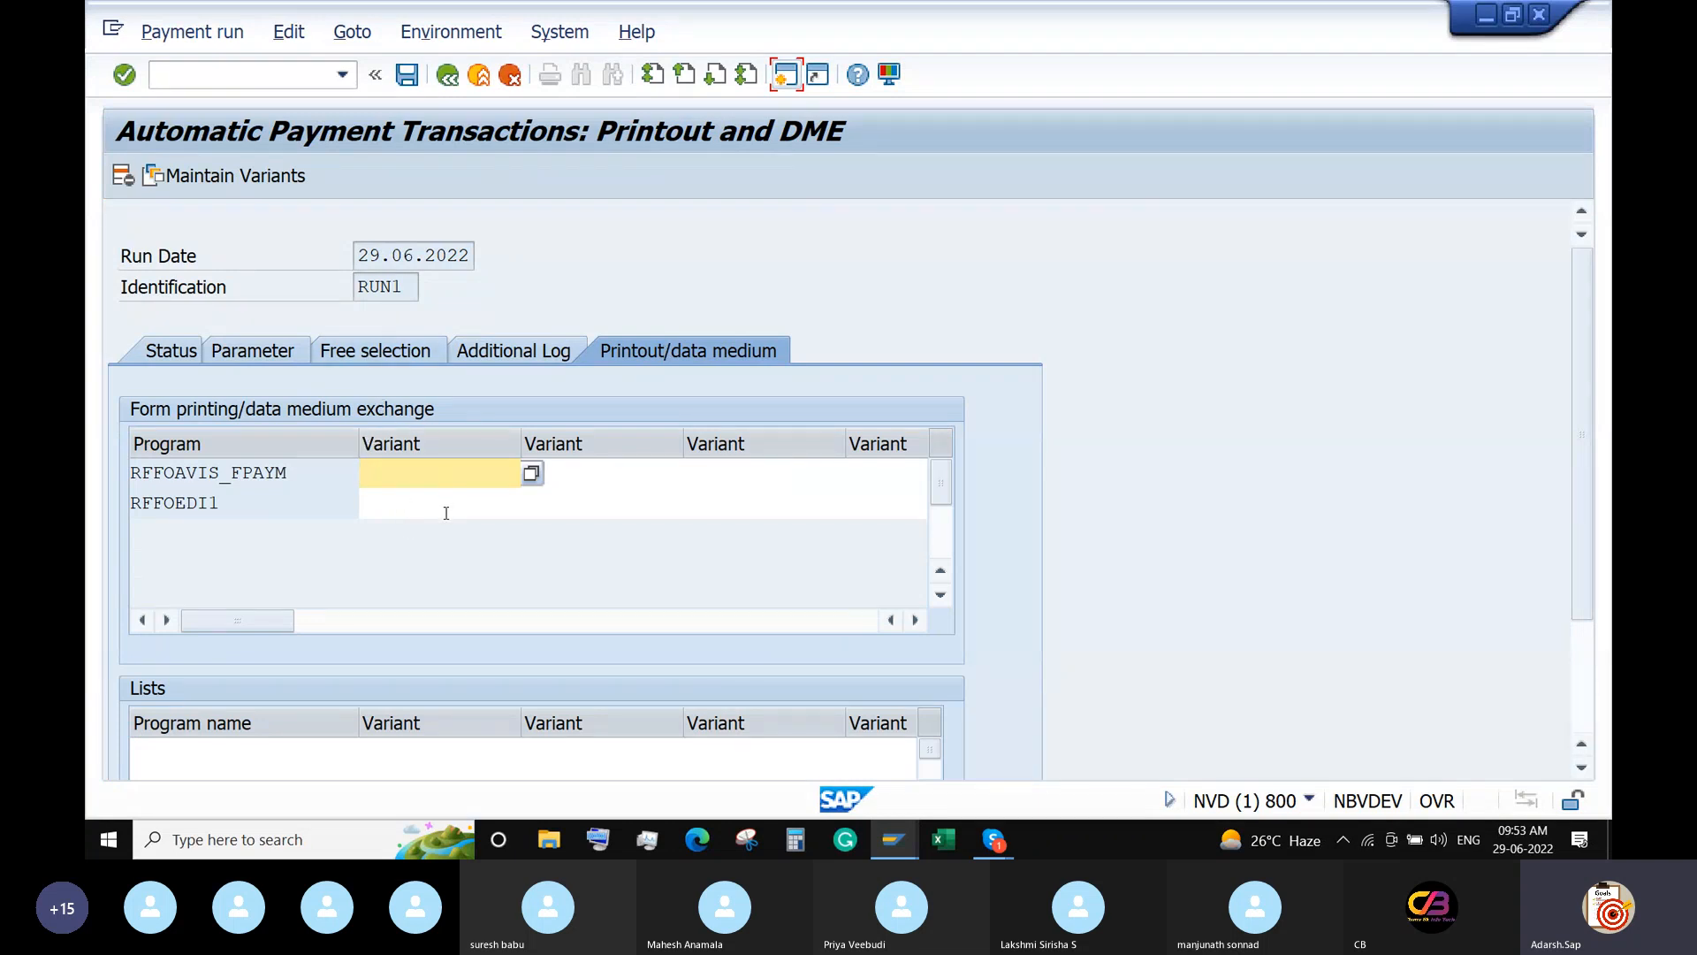
left_click(380, 351)
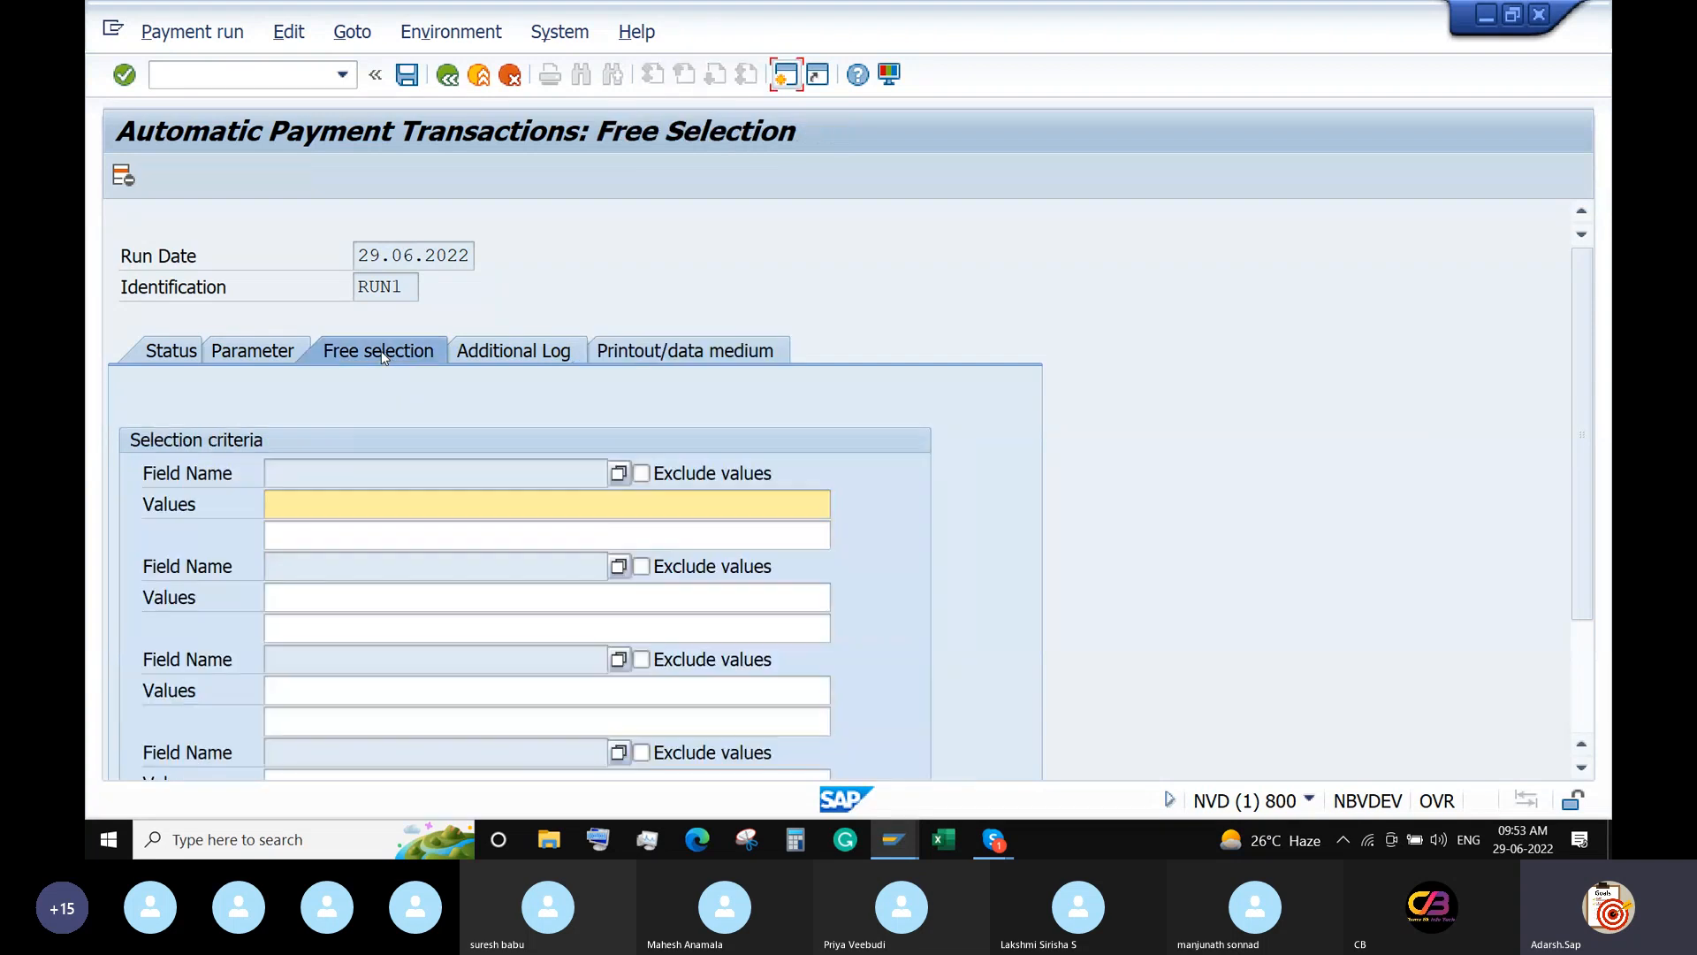
left_click(247, 355)
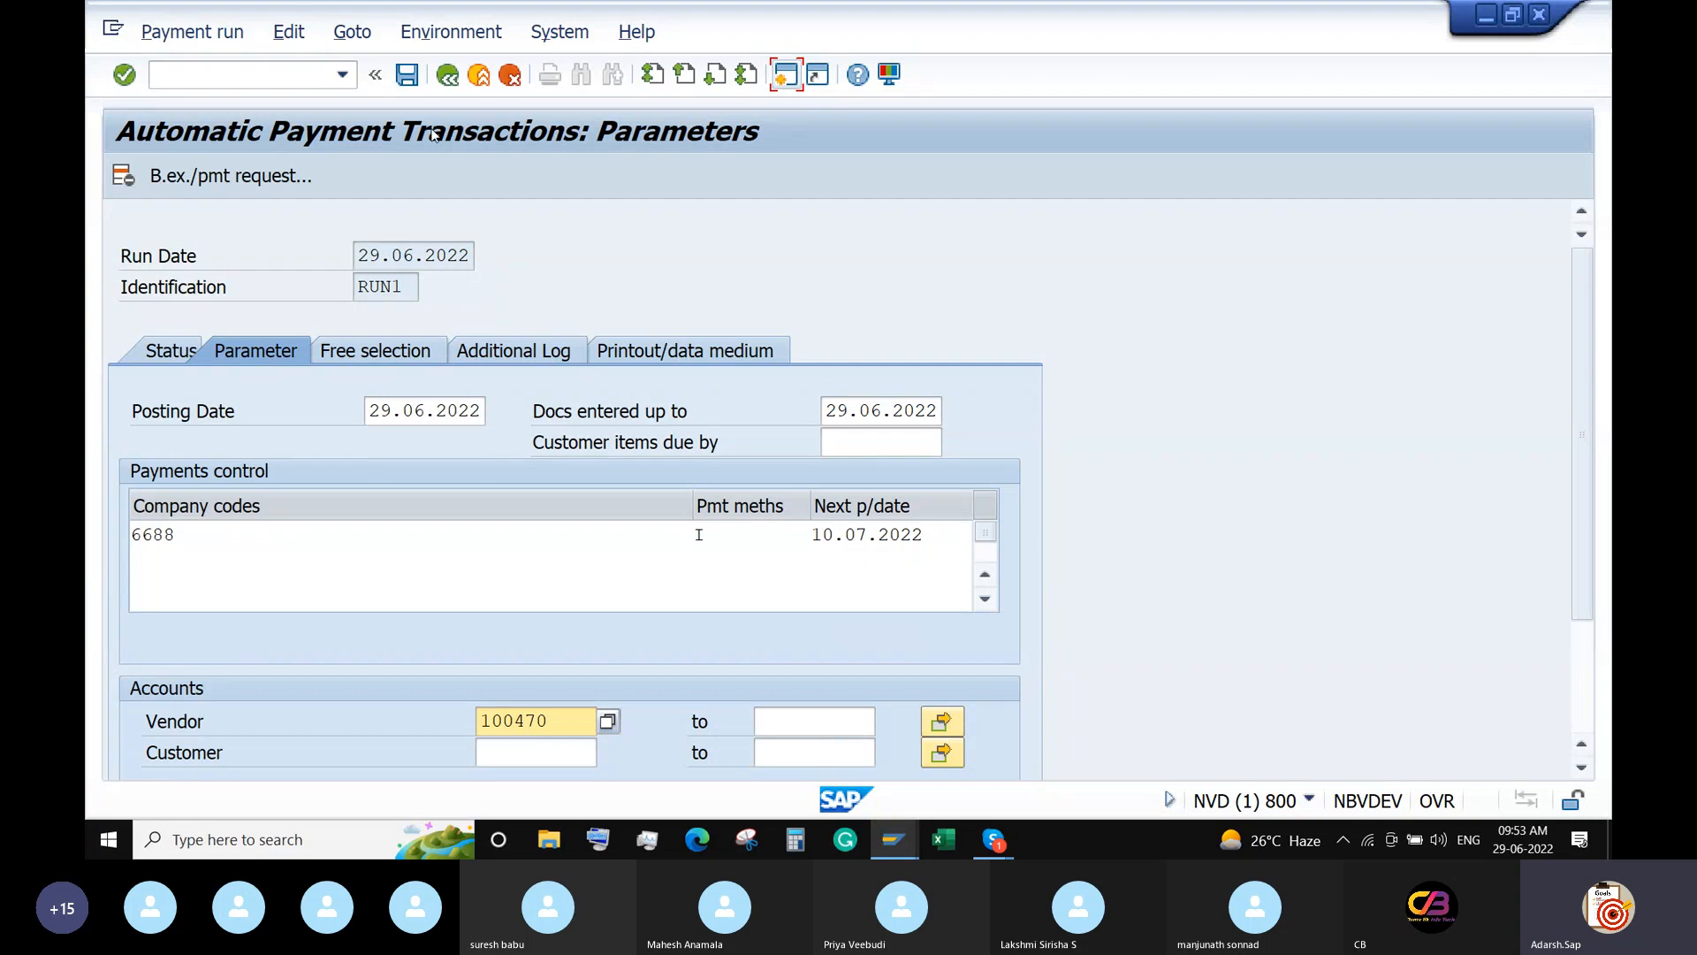
left_click(405, 76)
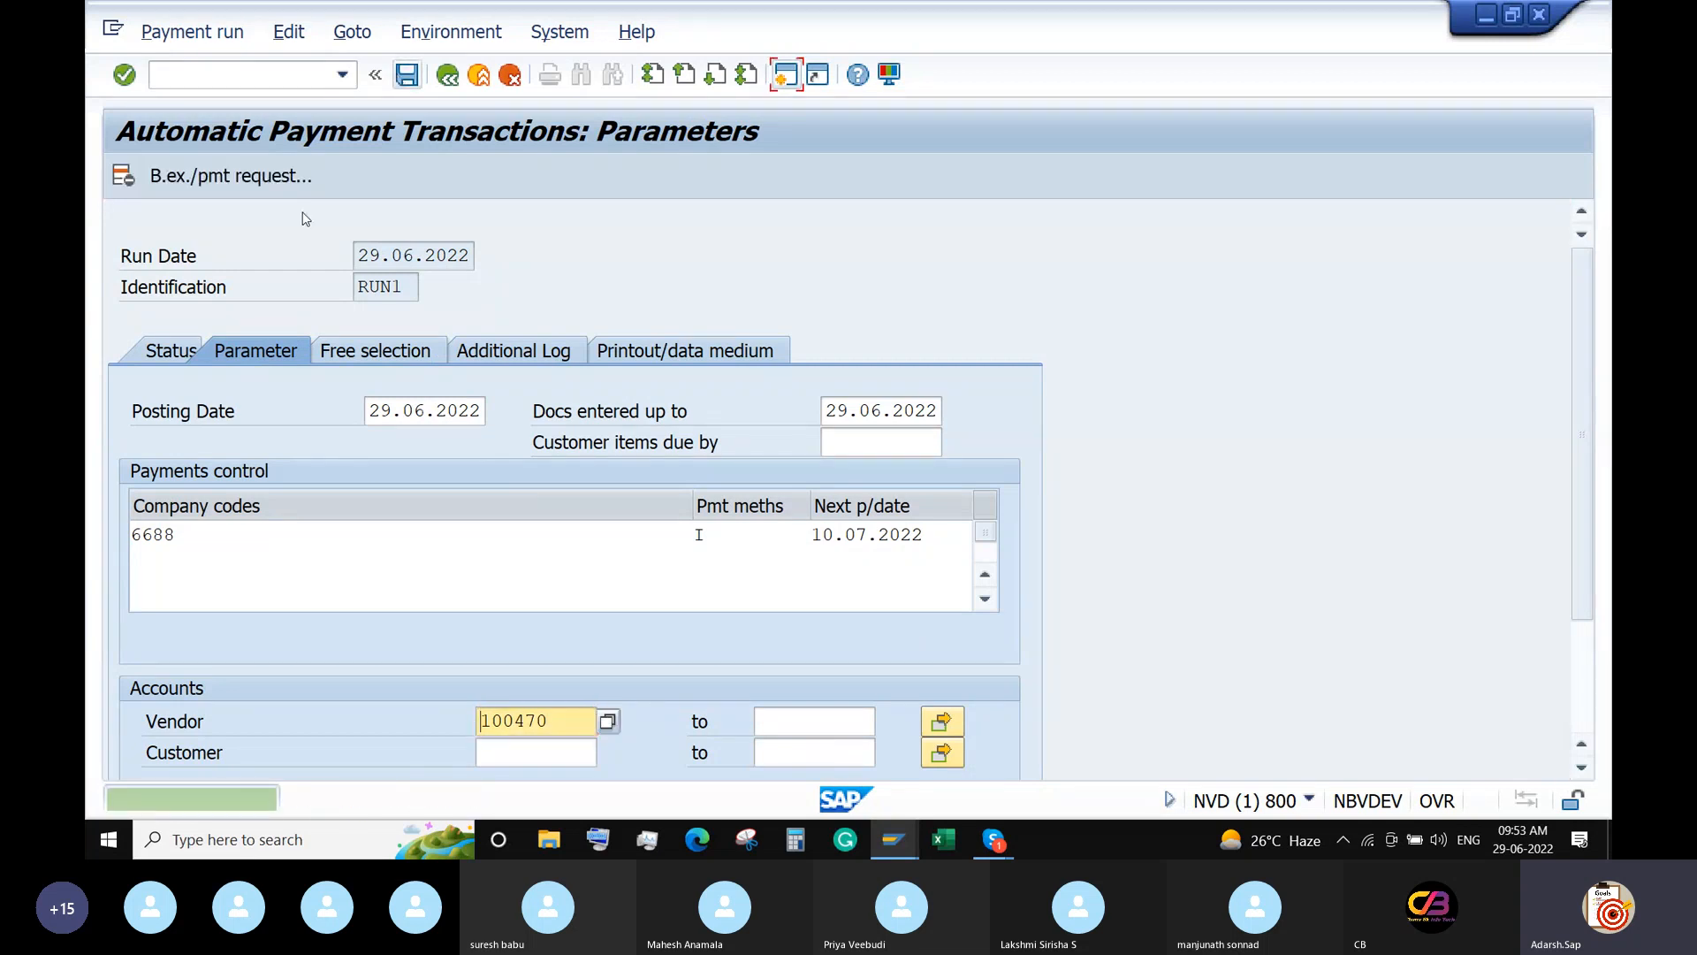
left_click(172, 353)
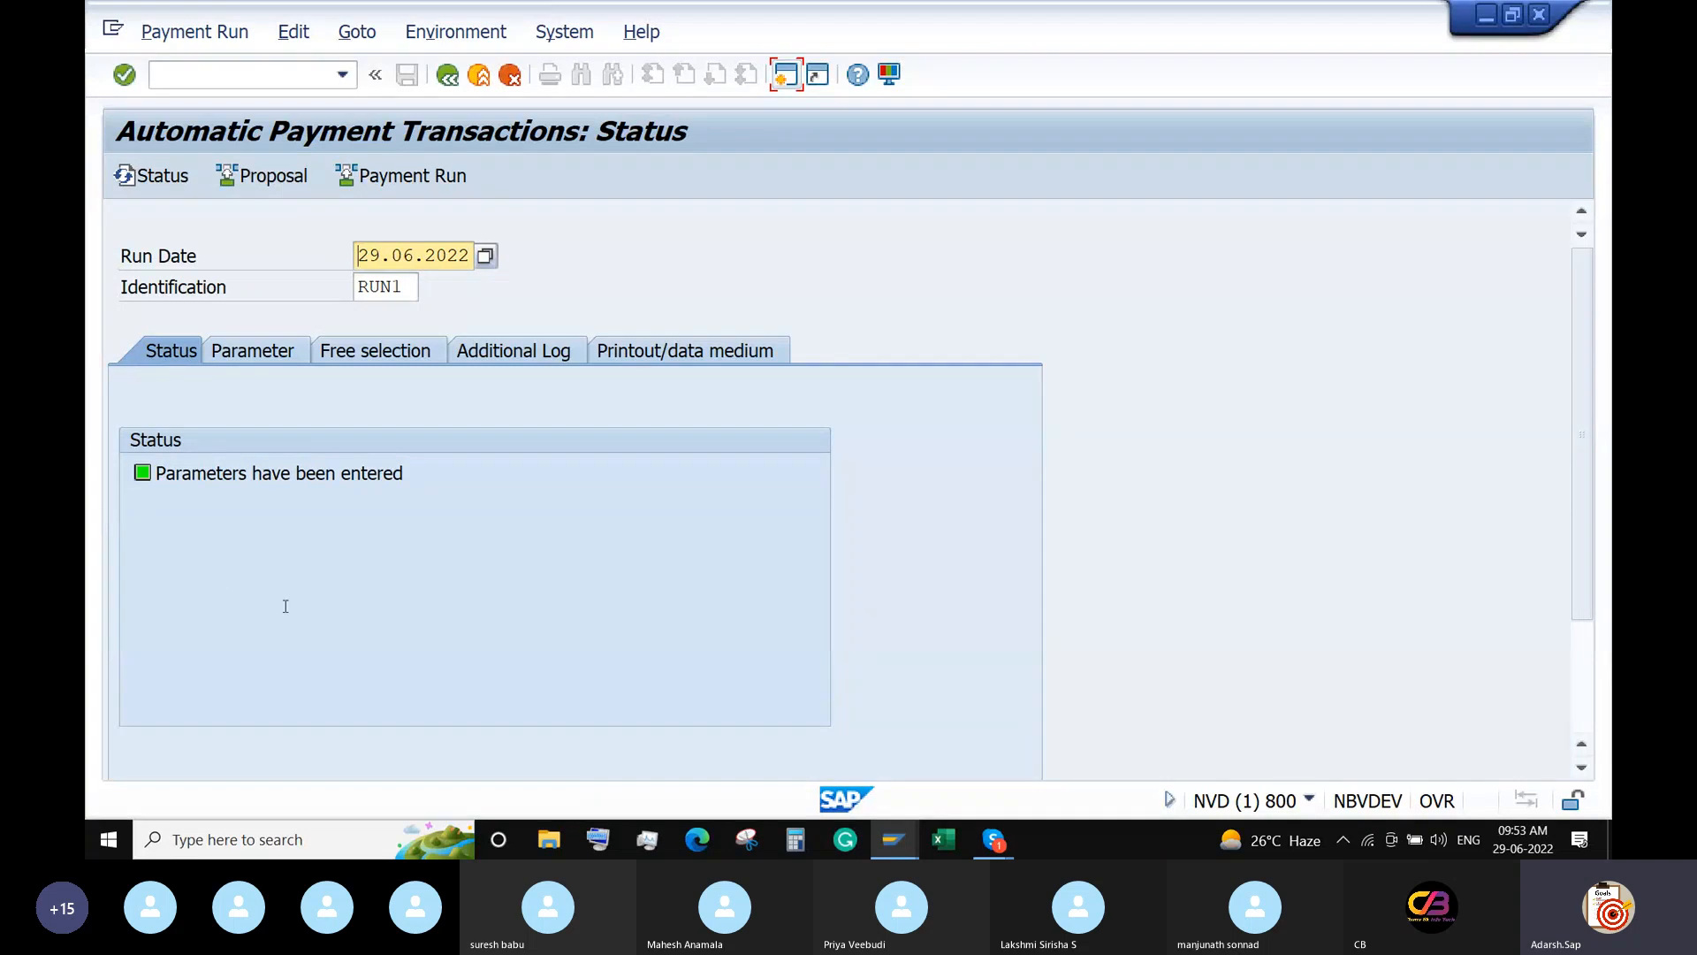
Run RUN1's proposal immediately and display its three payments to vendor 100470 totalling 6,000.00 INR.
left_click(263, 176)
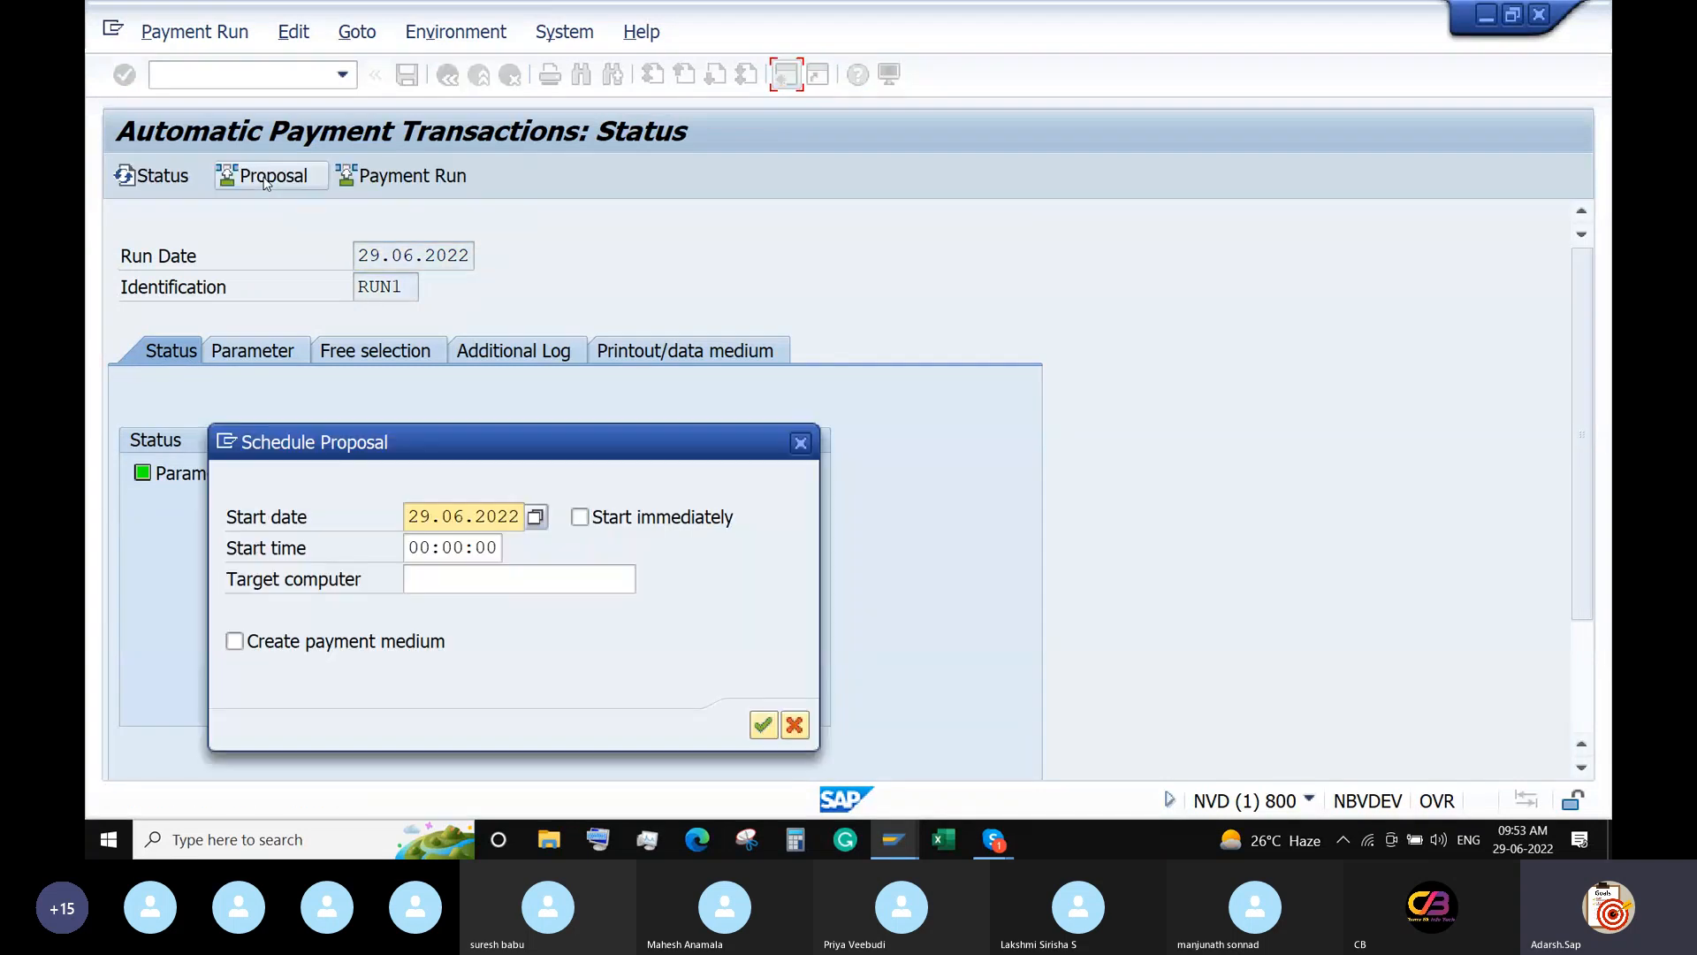
left_click(580, 517)
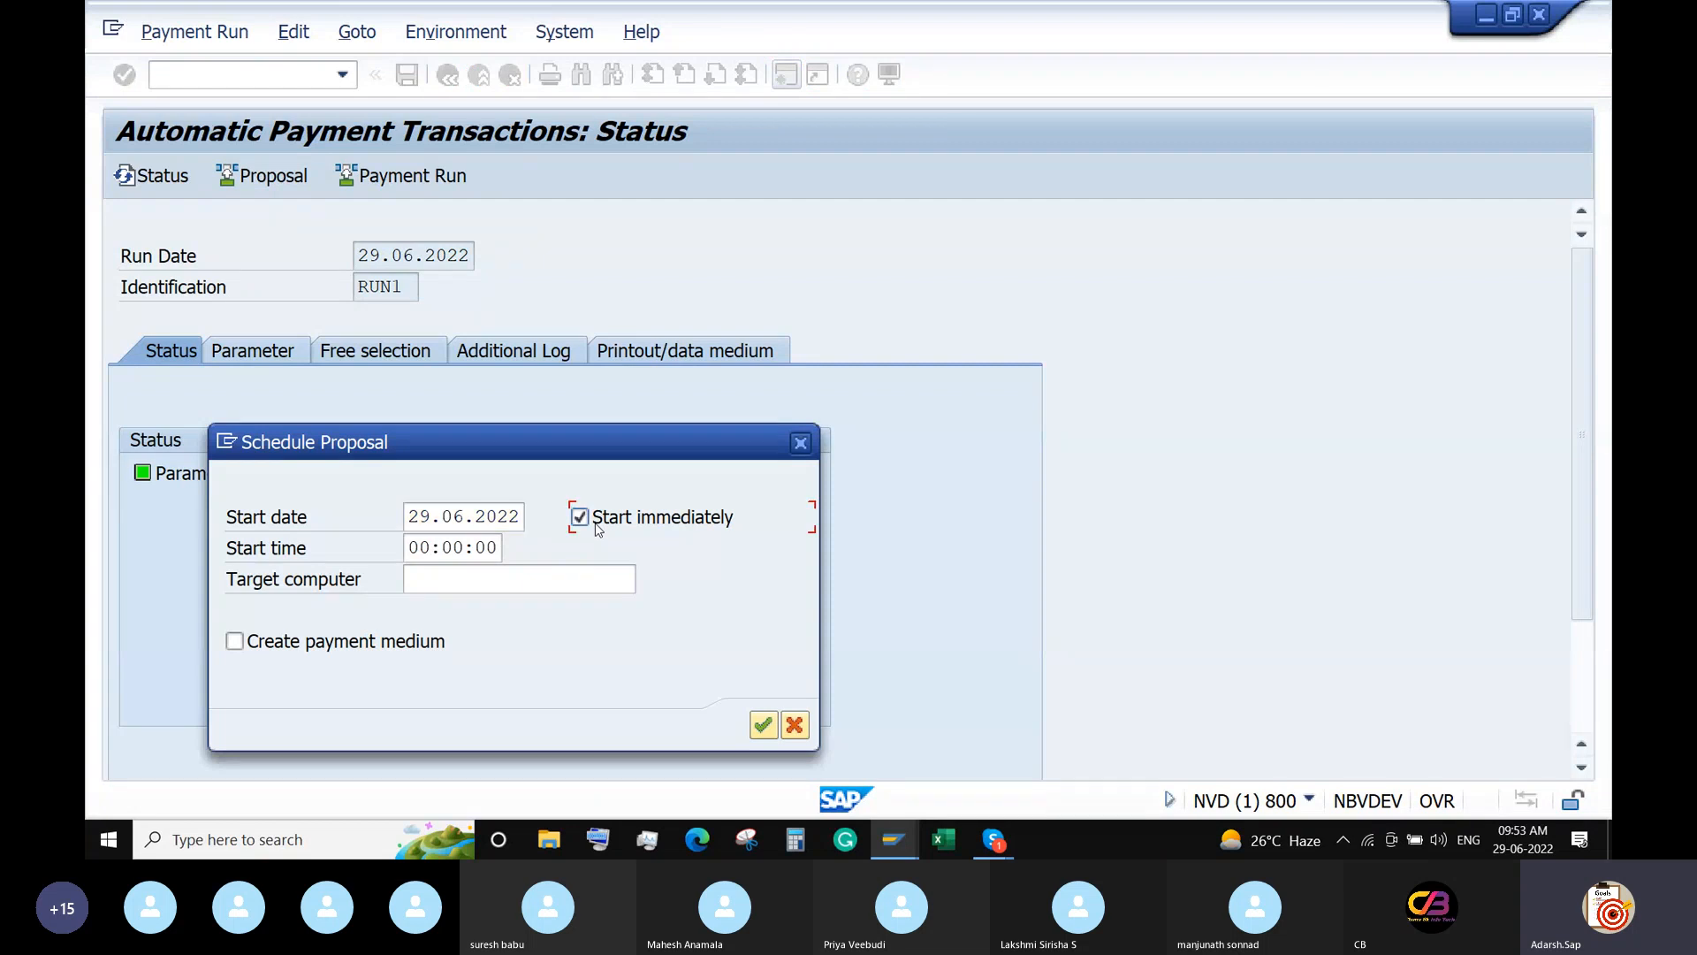
left_click(764, 726)
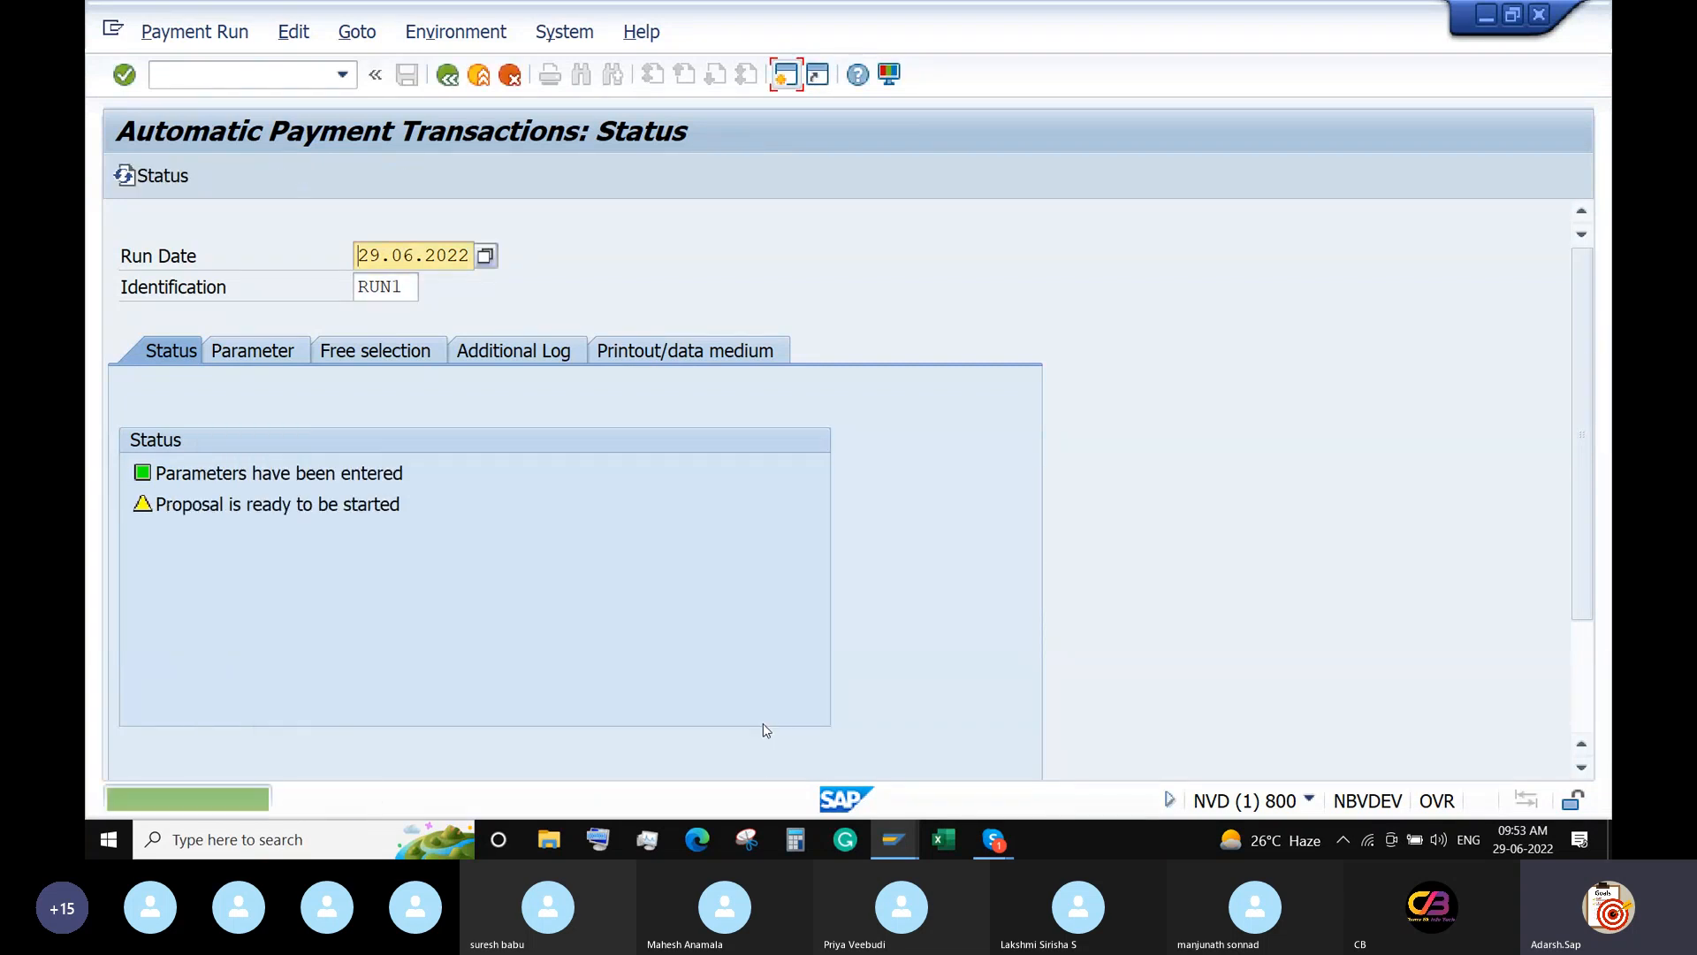
key("Return")
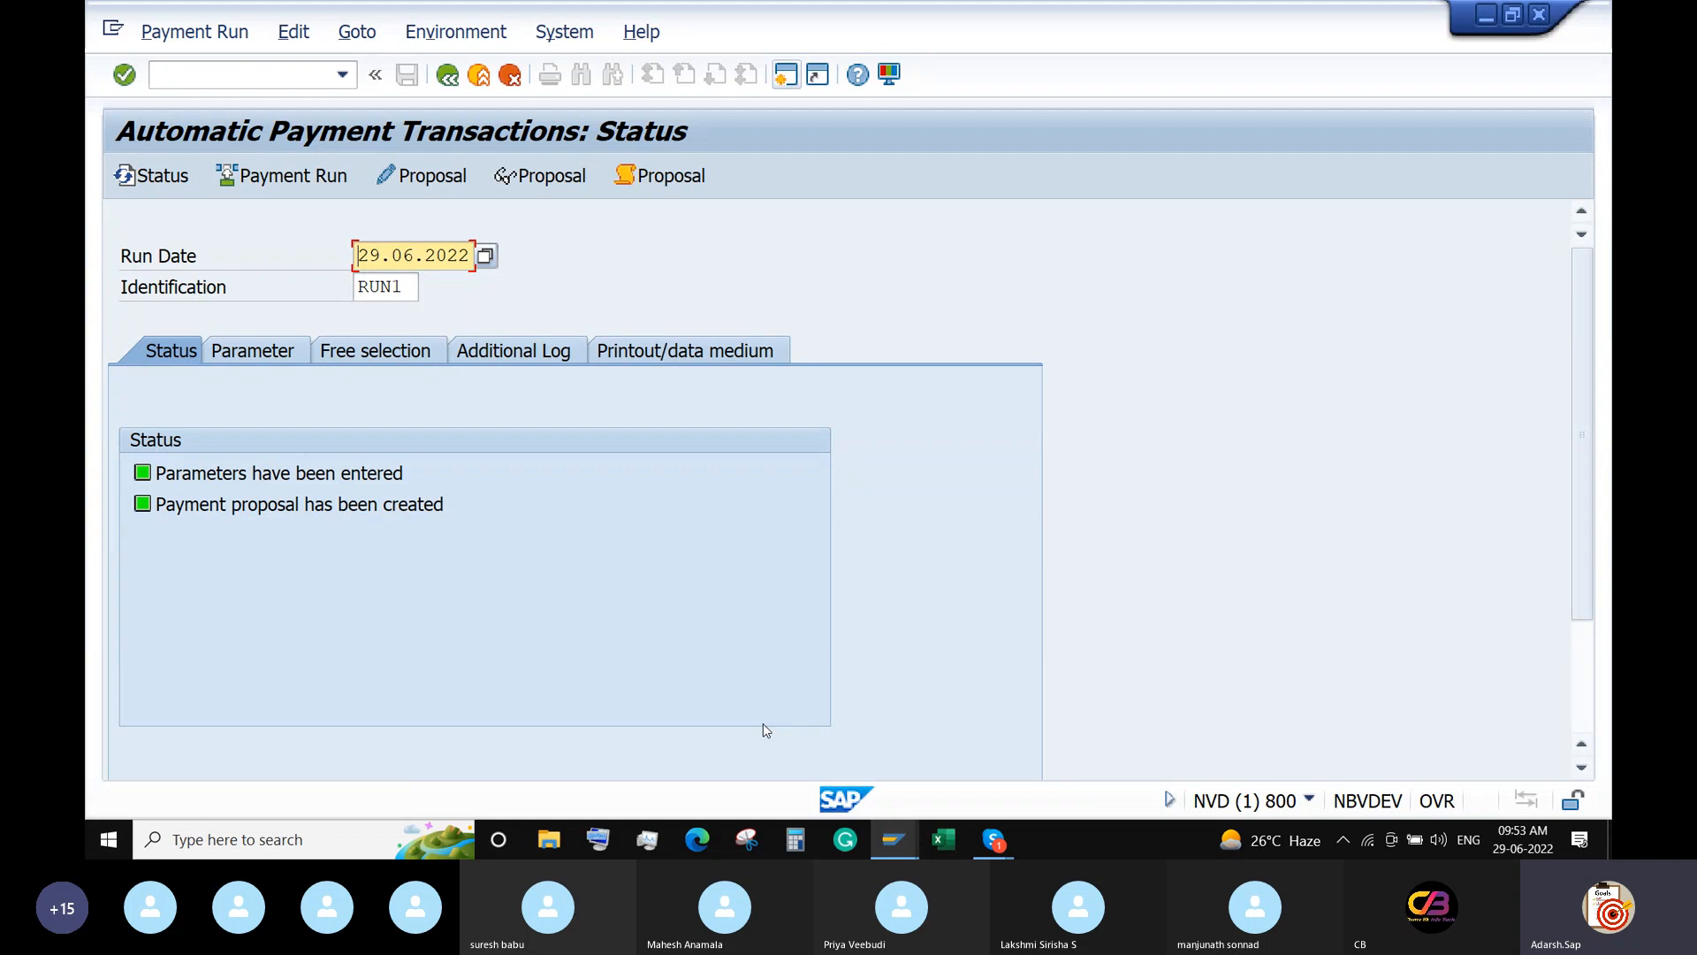
left_click(540, 180)
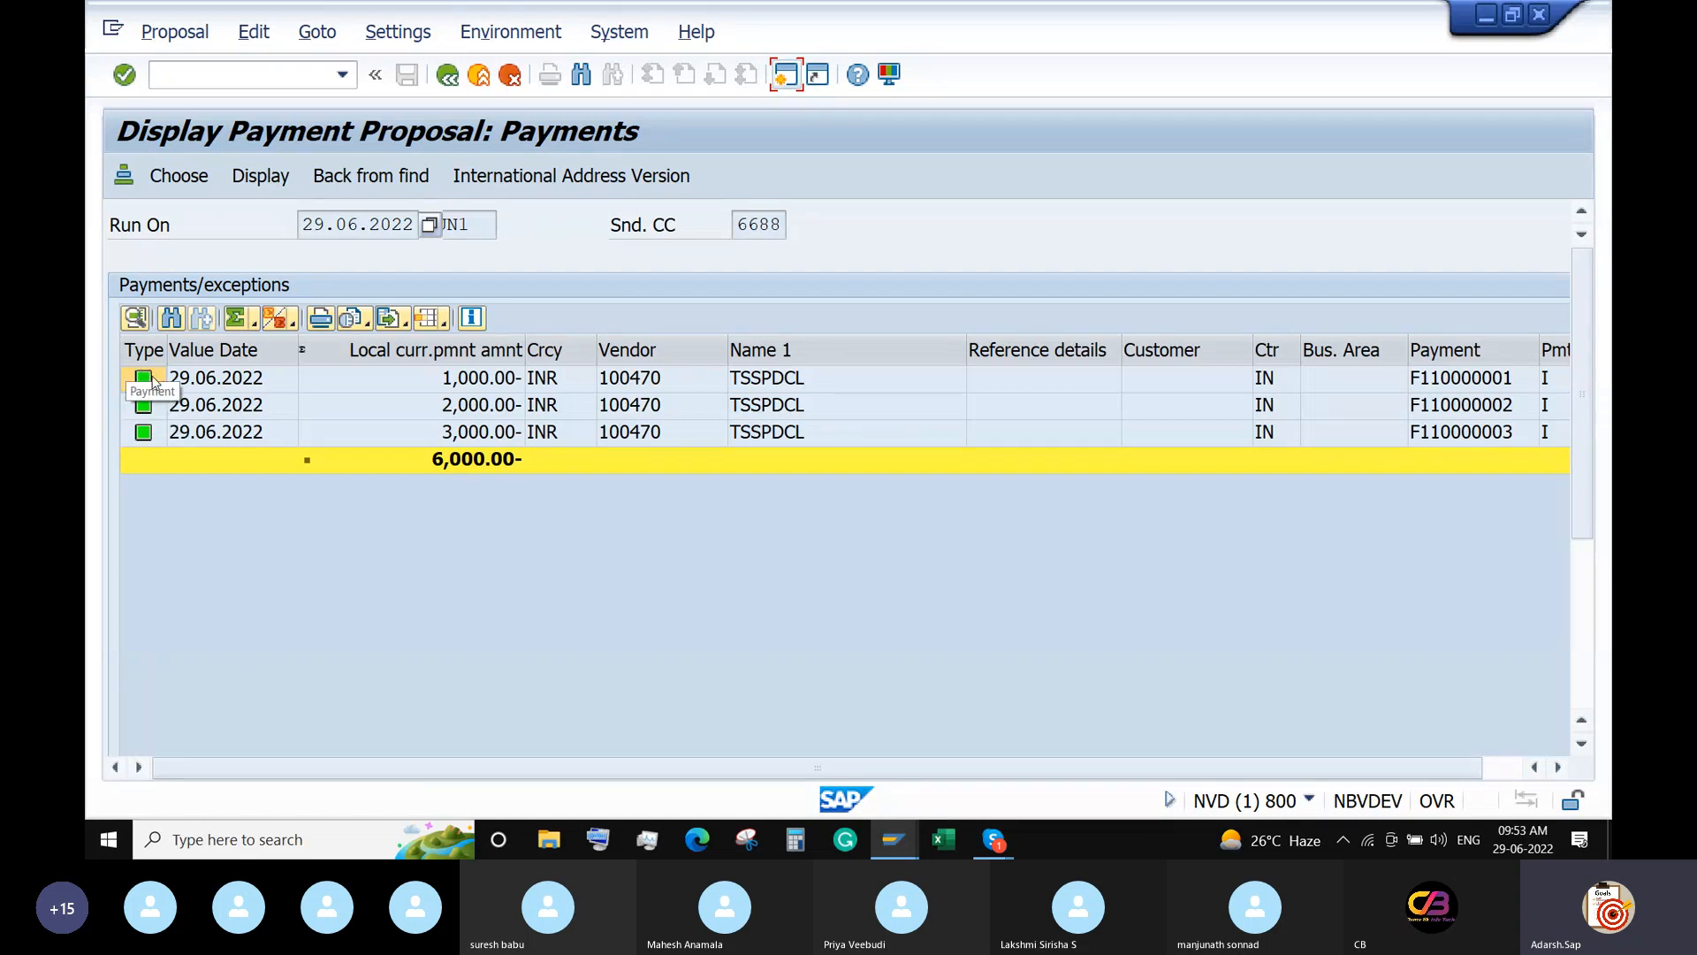
Open RUN1's payment proposal for editing by all accounting clerks, then return to the run status.
left_click(448, 76)
left_click(423, 176)
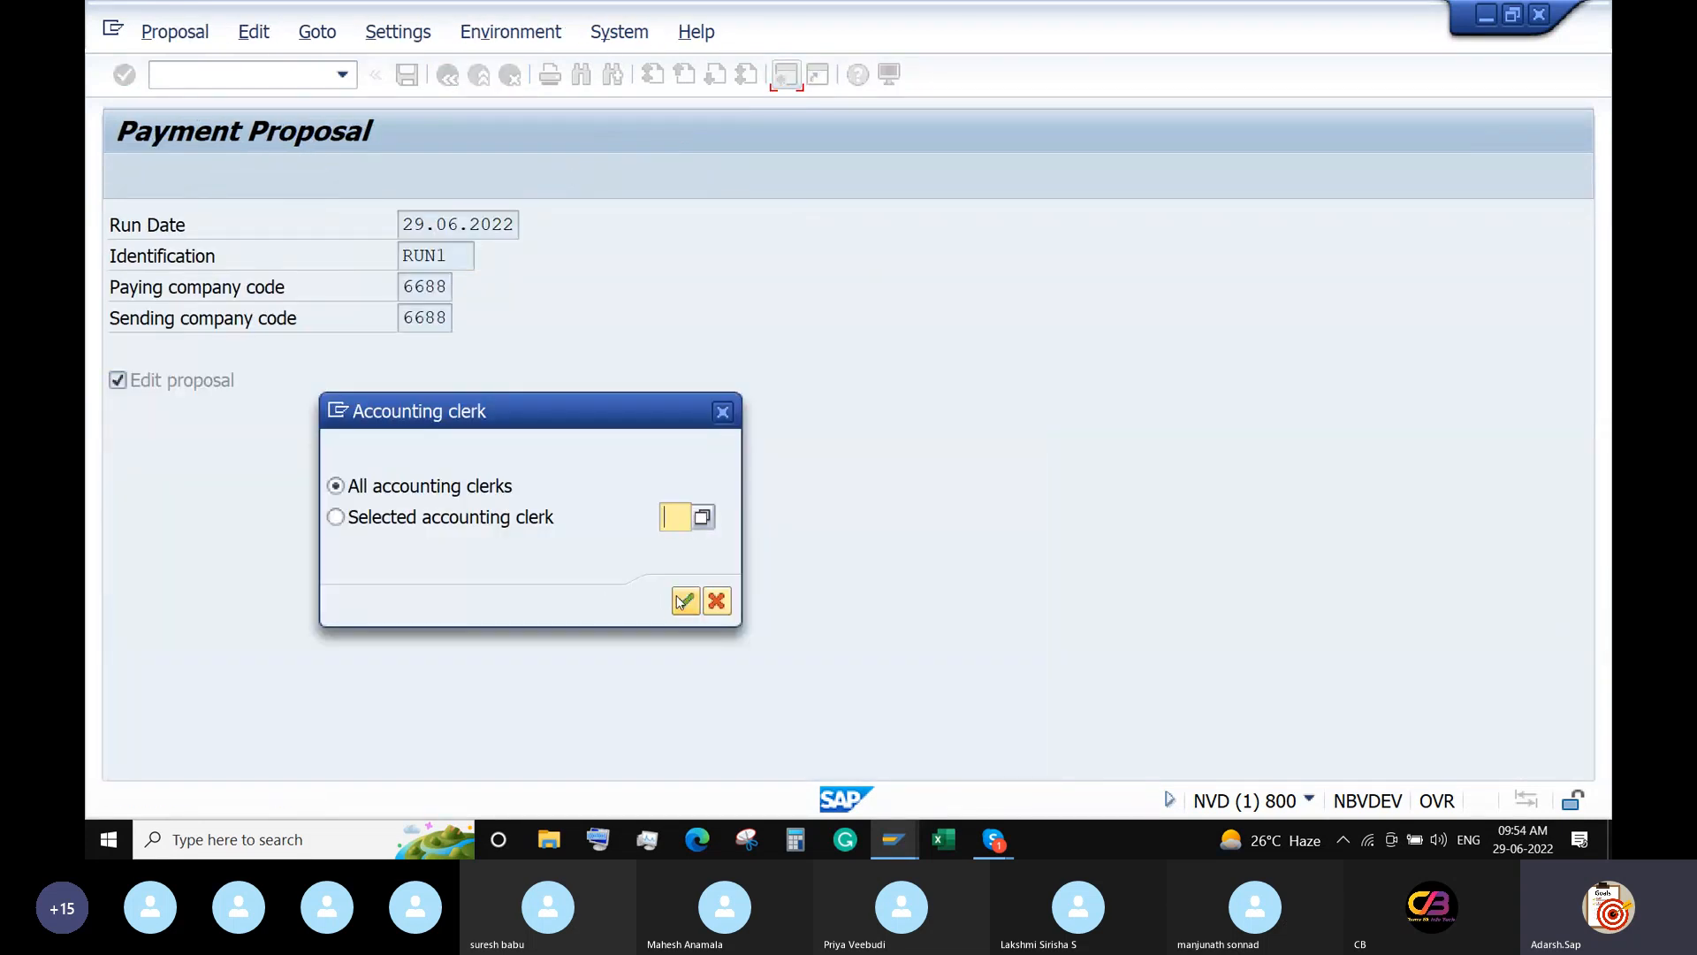
left_click(683, 601)
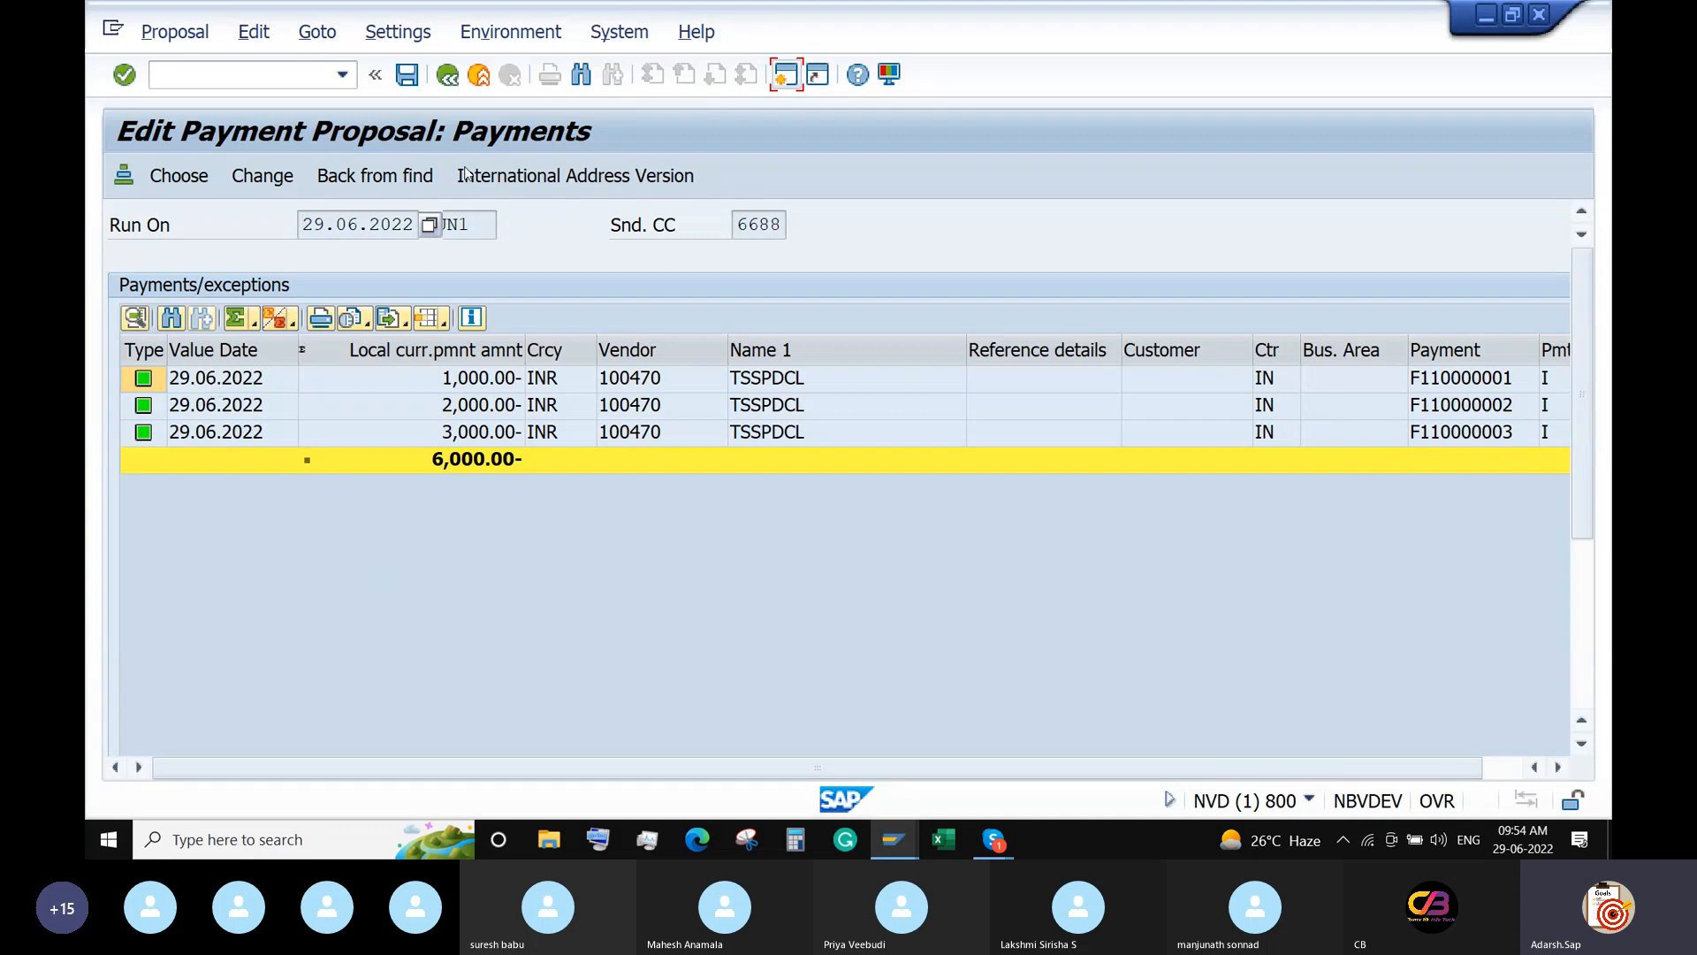
left_click(447, 74)
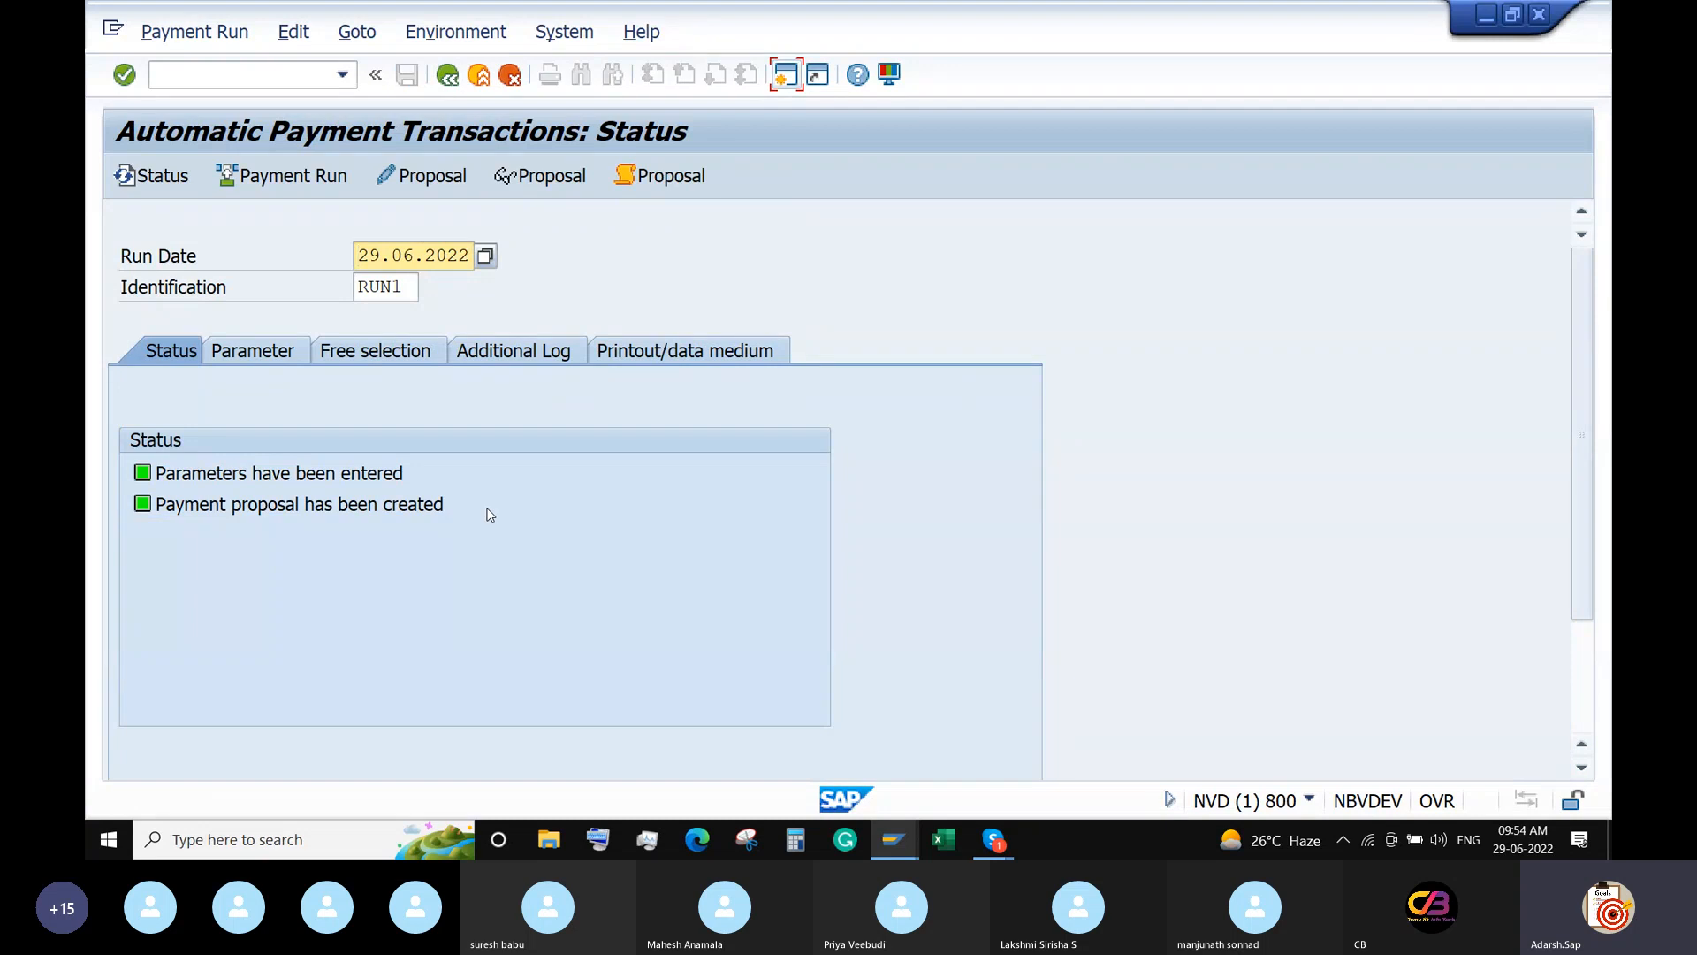
Cancel scheduling RUN1's payment run and open a new SAP session window.
left_click(288, 182)
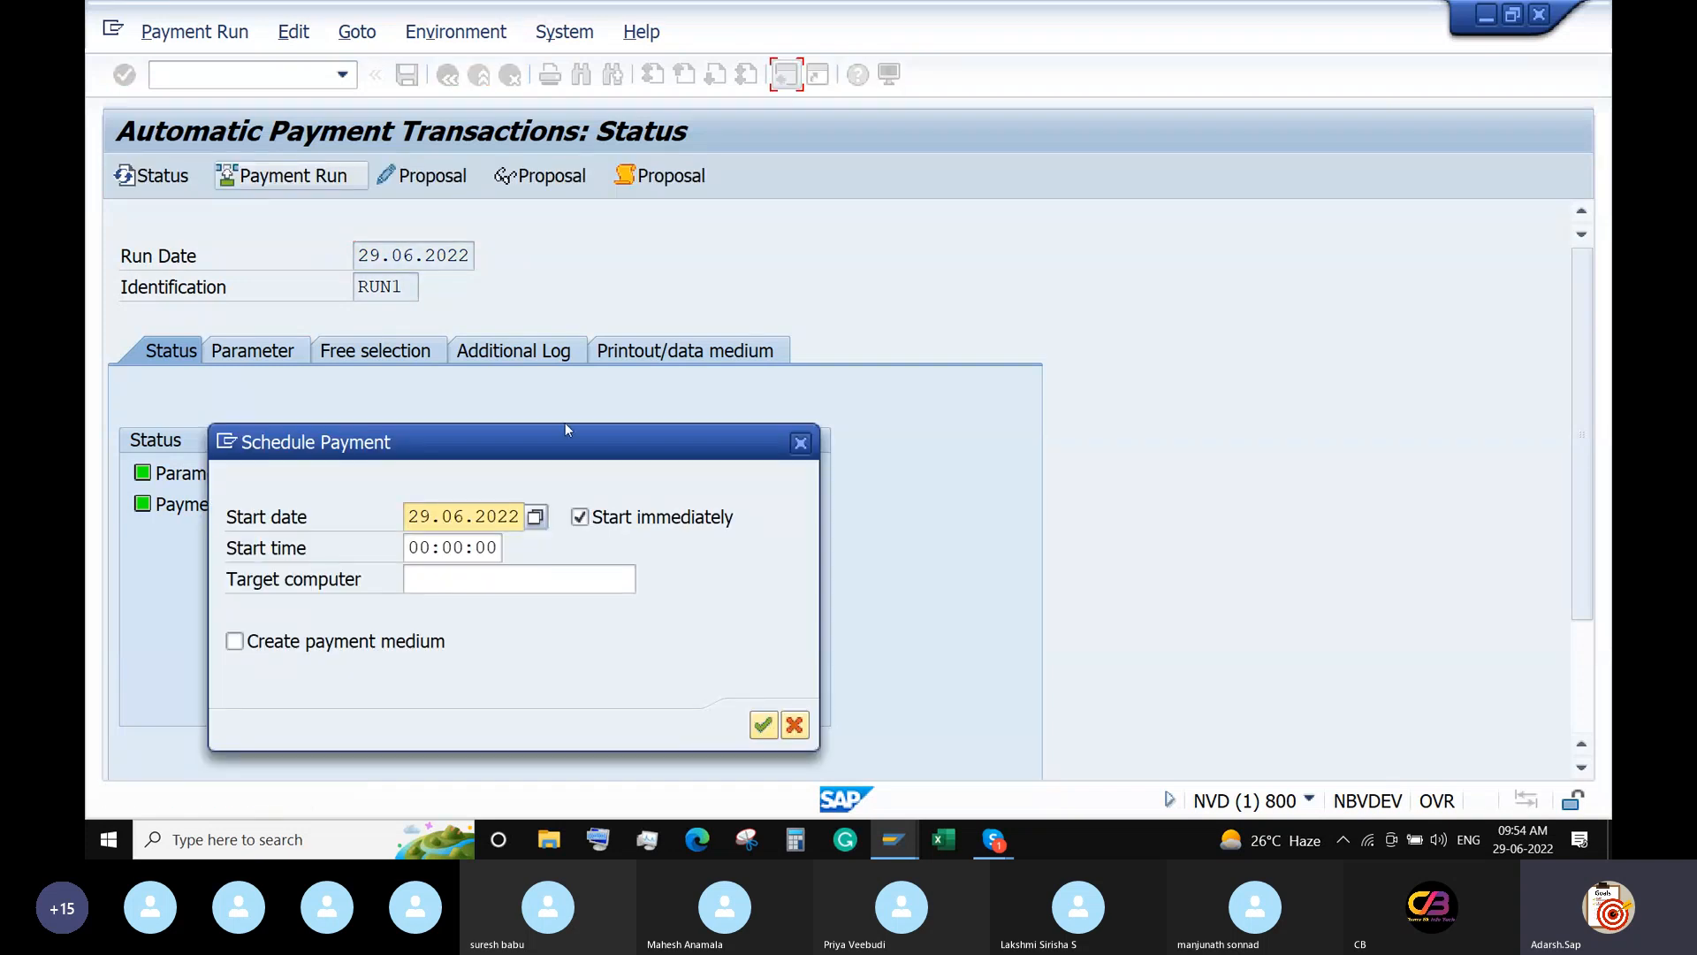
left_click(801, 443)
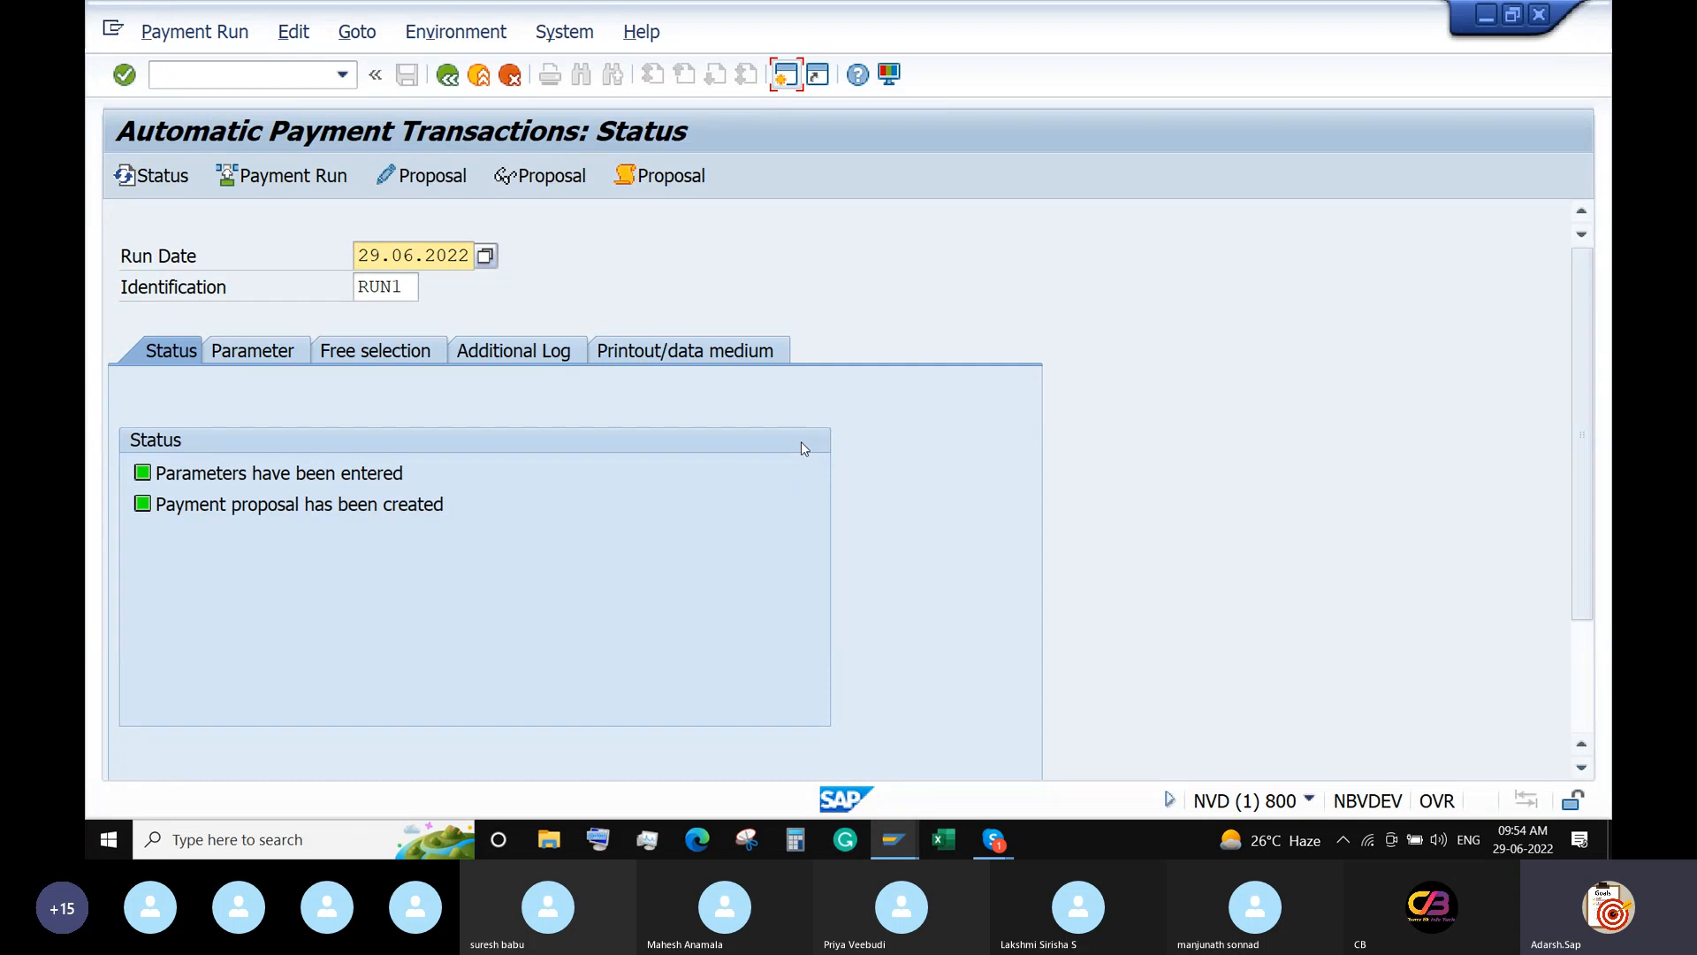
left_click(785, 74)
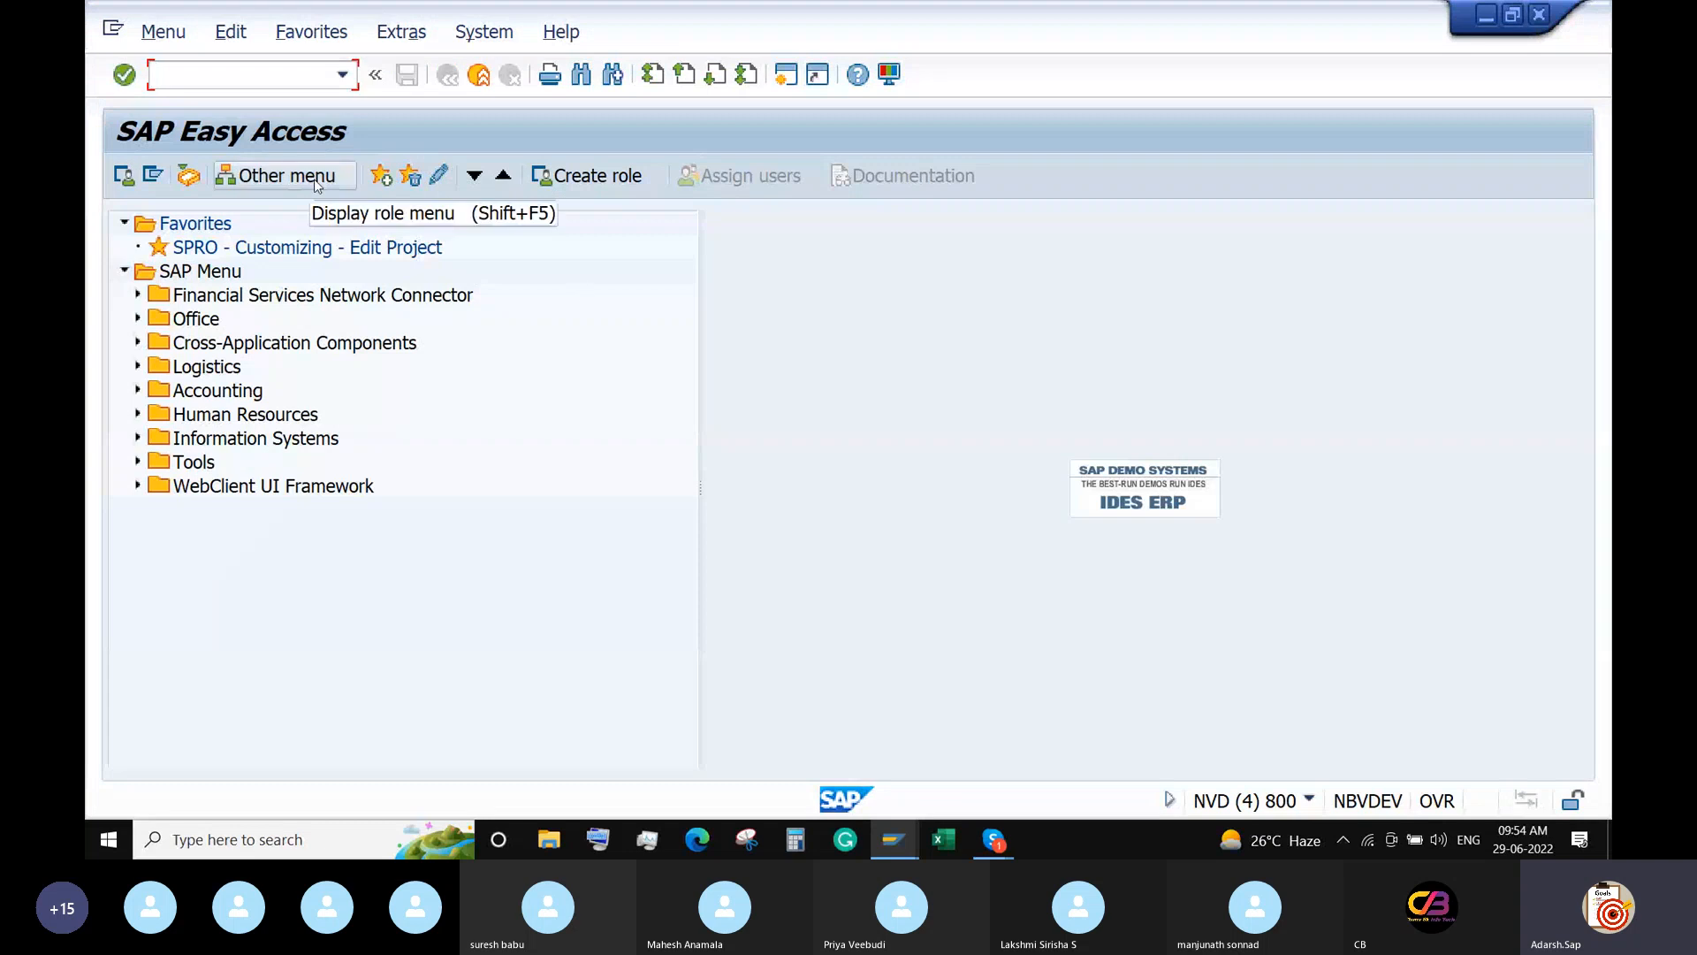
In OBPM4, enter selection variant 6688_VAR for company code 6688 / house bank IDFCB under DME_SAMPLE.
type("OBPM")
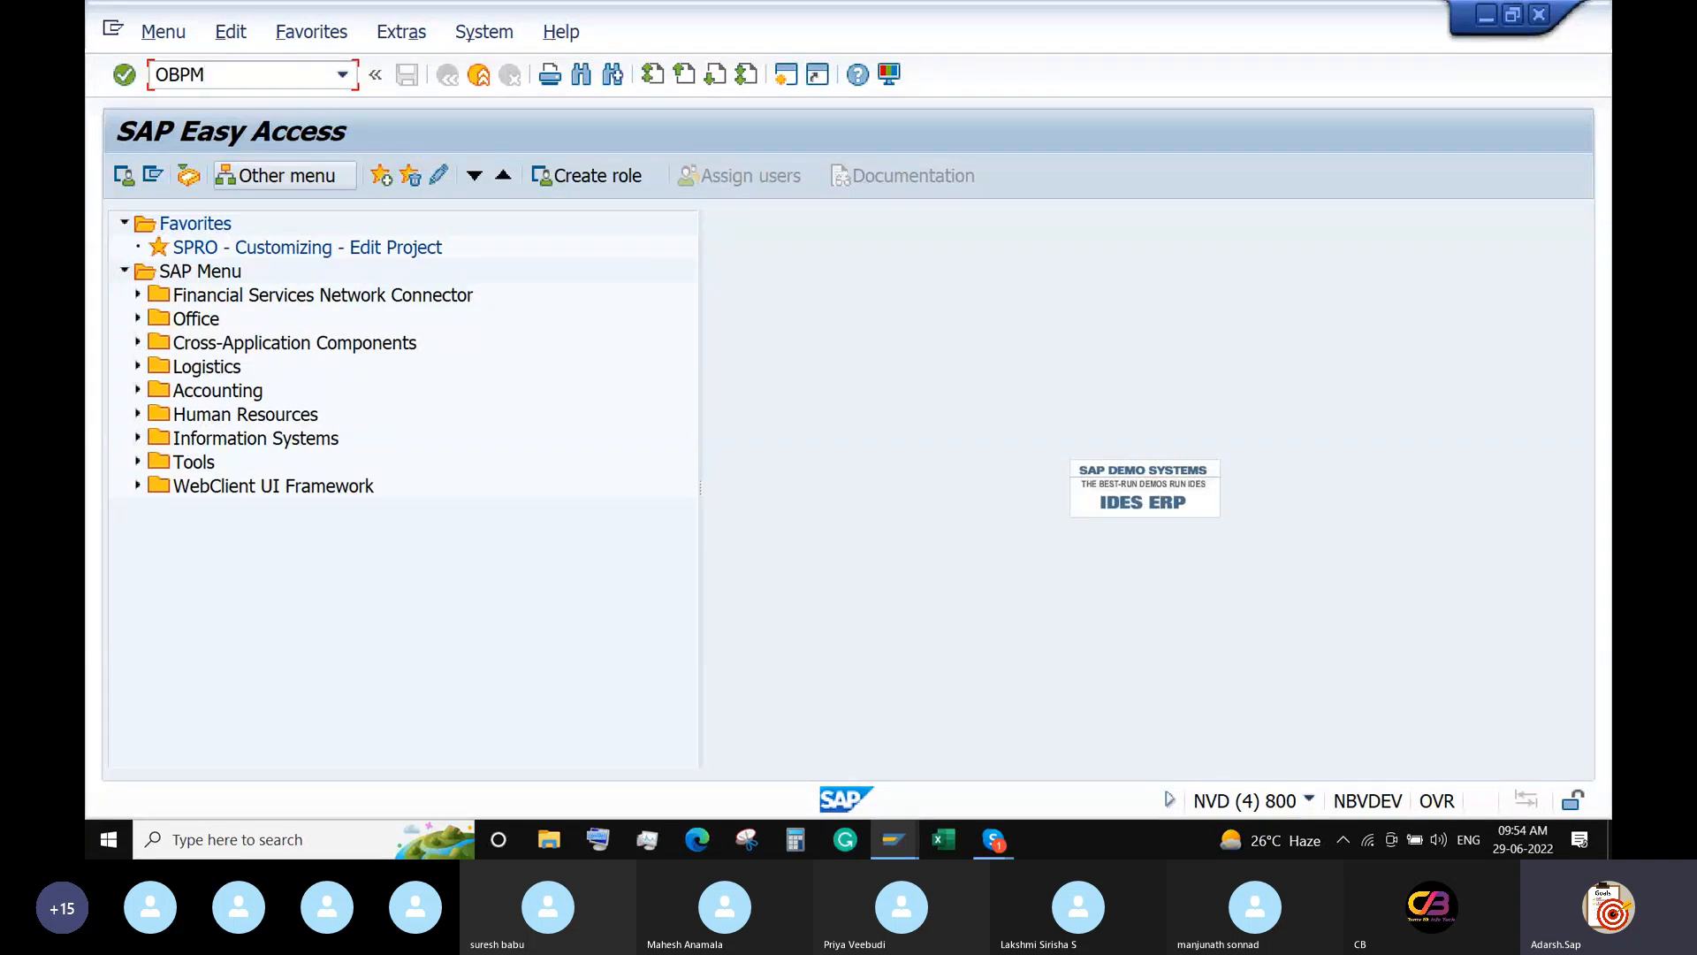
type("4")
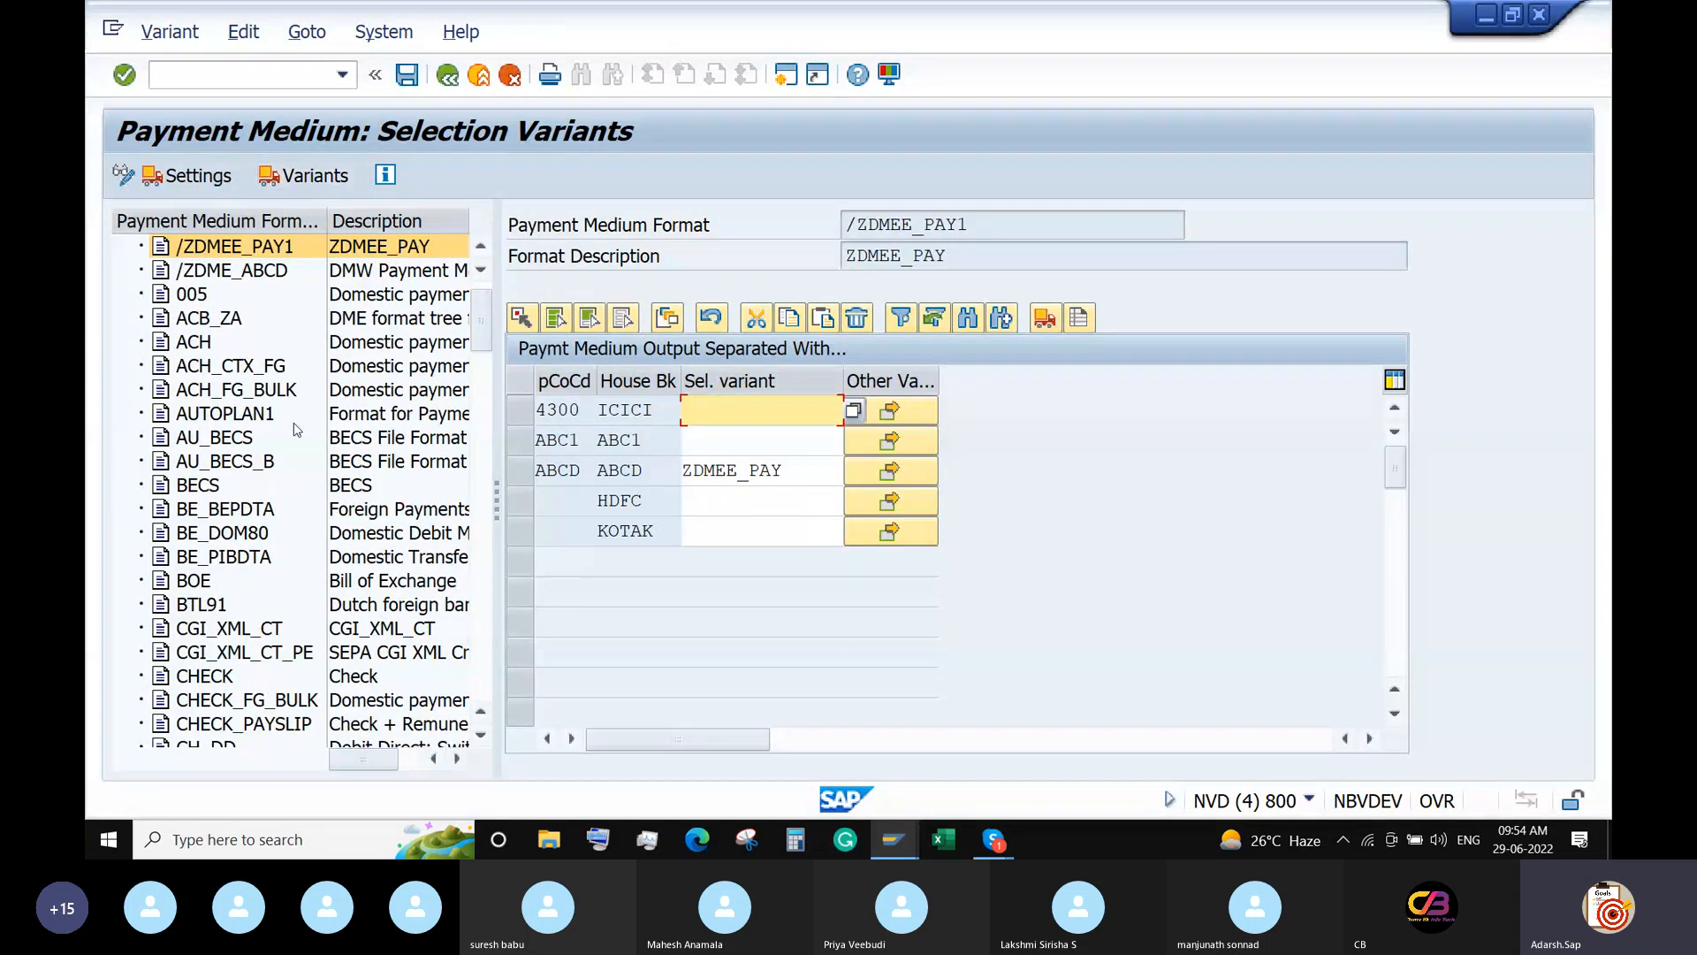
scroll(274, 505, "down", 5)
scroll(274, 505, "down", 4)
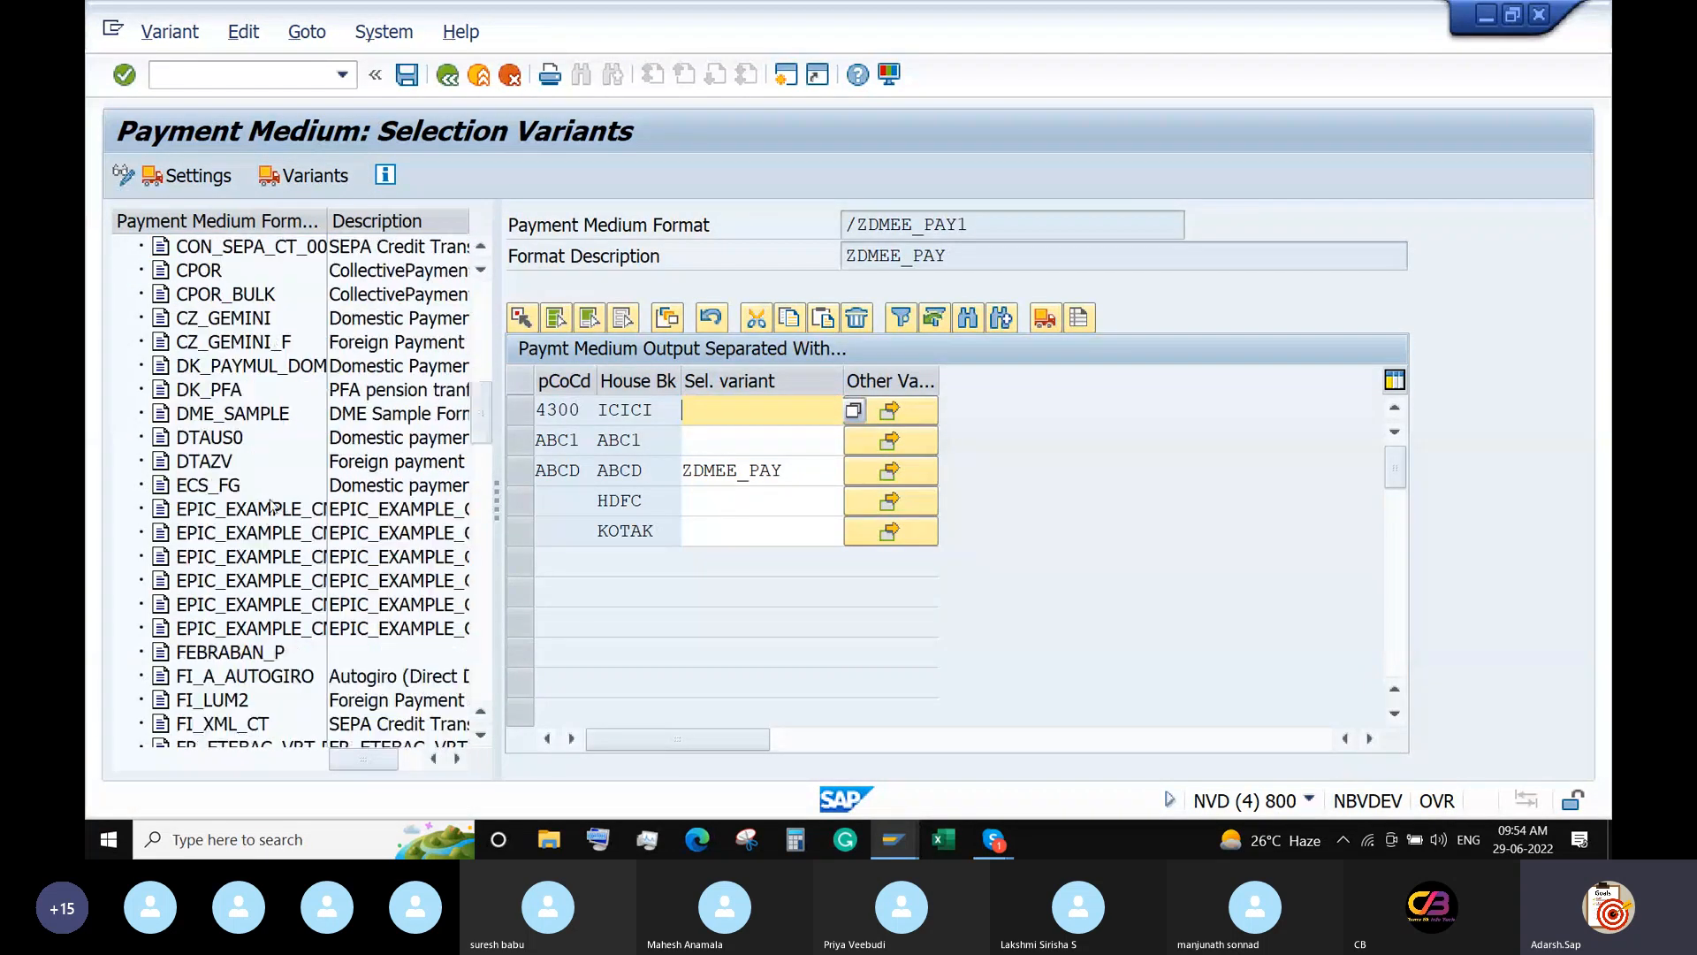
left_click(256, 416)
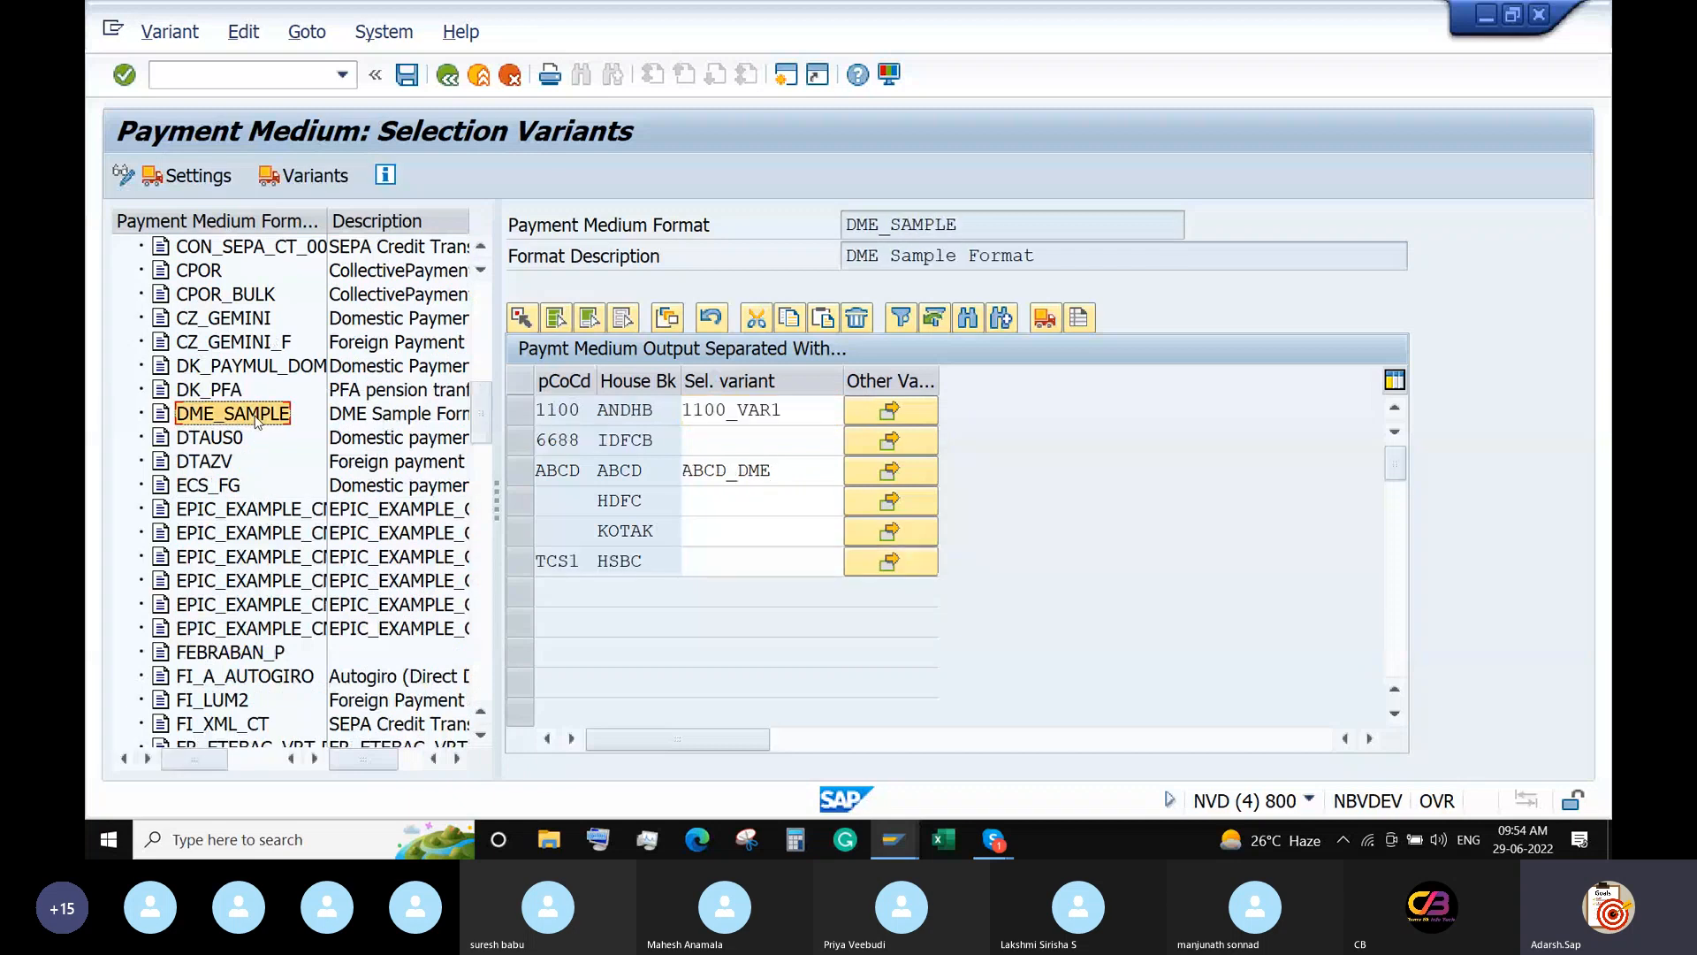
left_click(750, 447)
type("66")
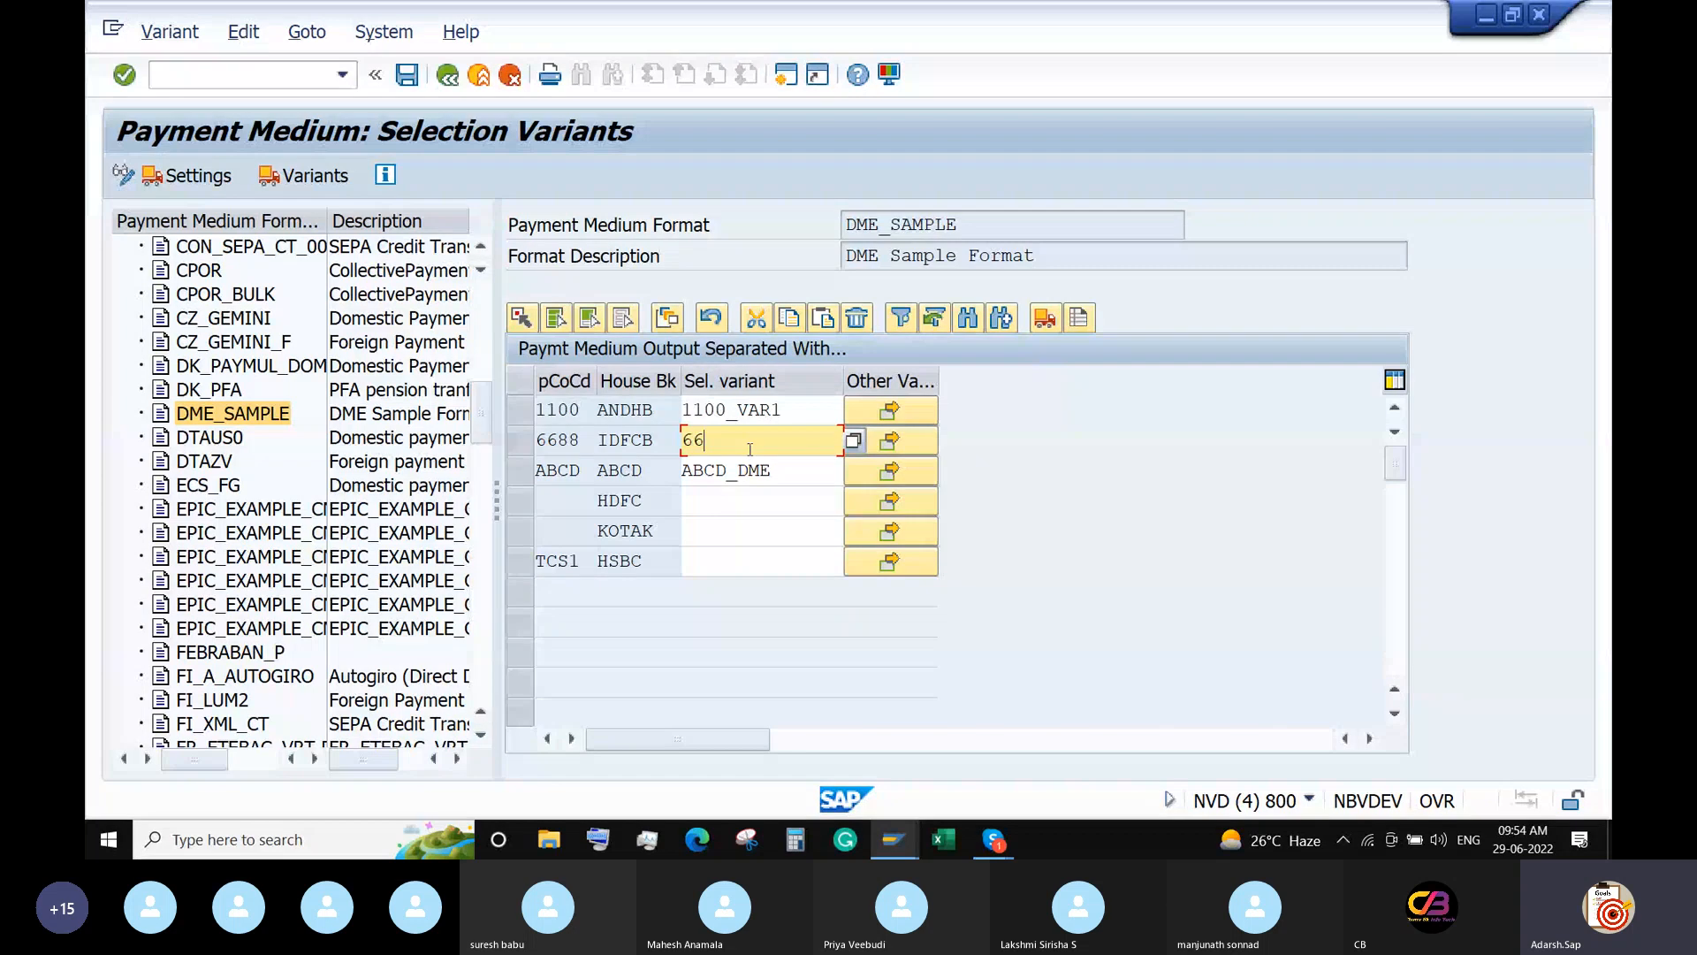
type("88_VAR")
key("Return")
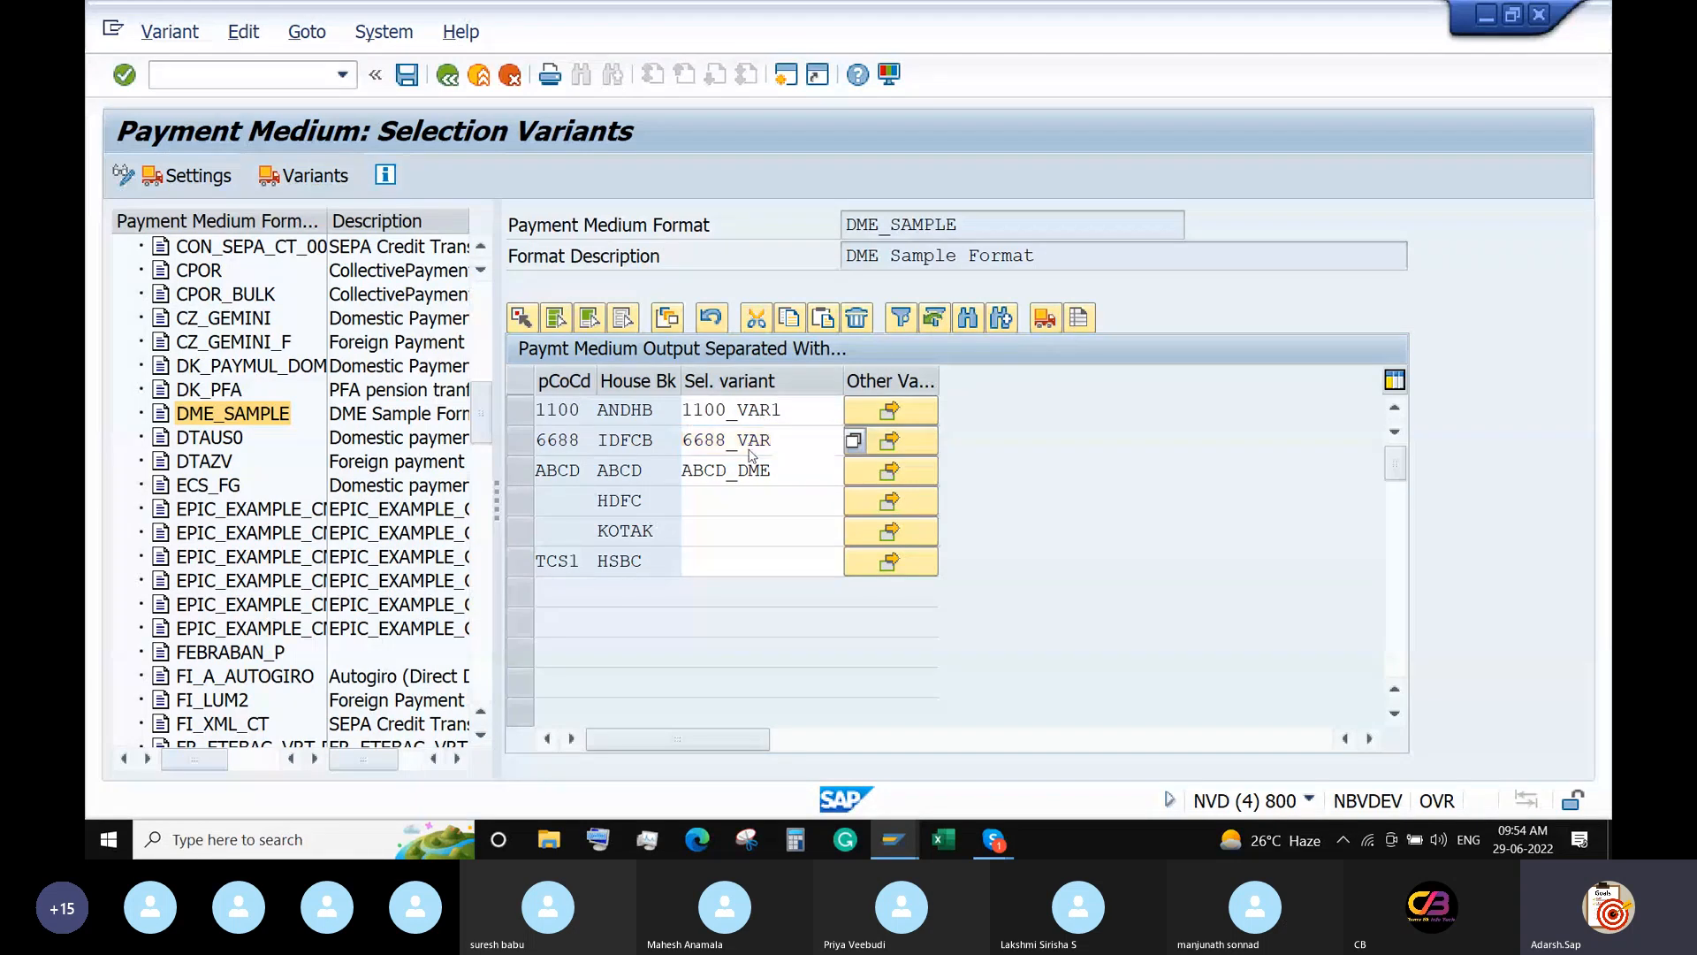
Create variant 6688_VAR for all selection screens and continue to its values.
left_click(495, 557)
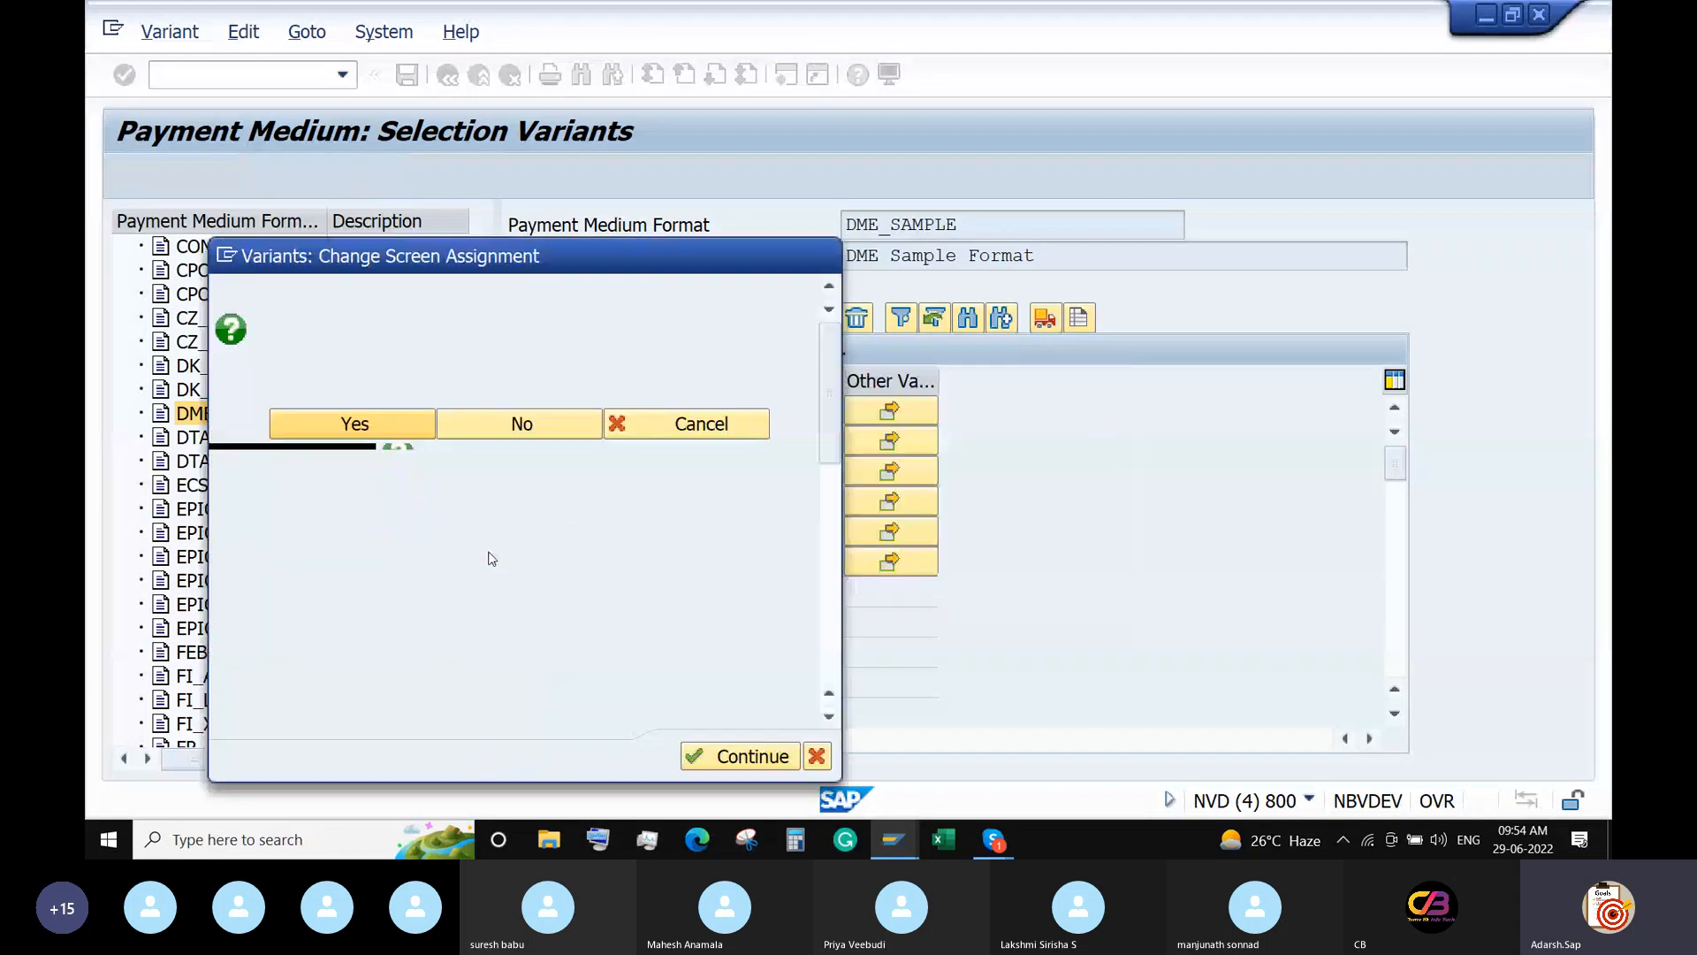
left_click(269, 362)
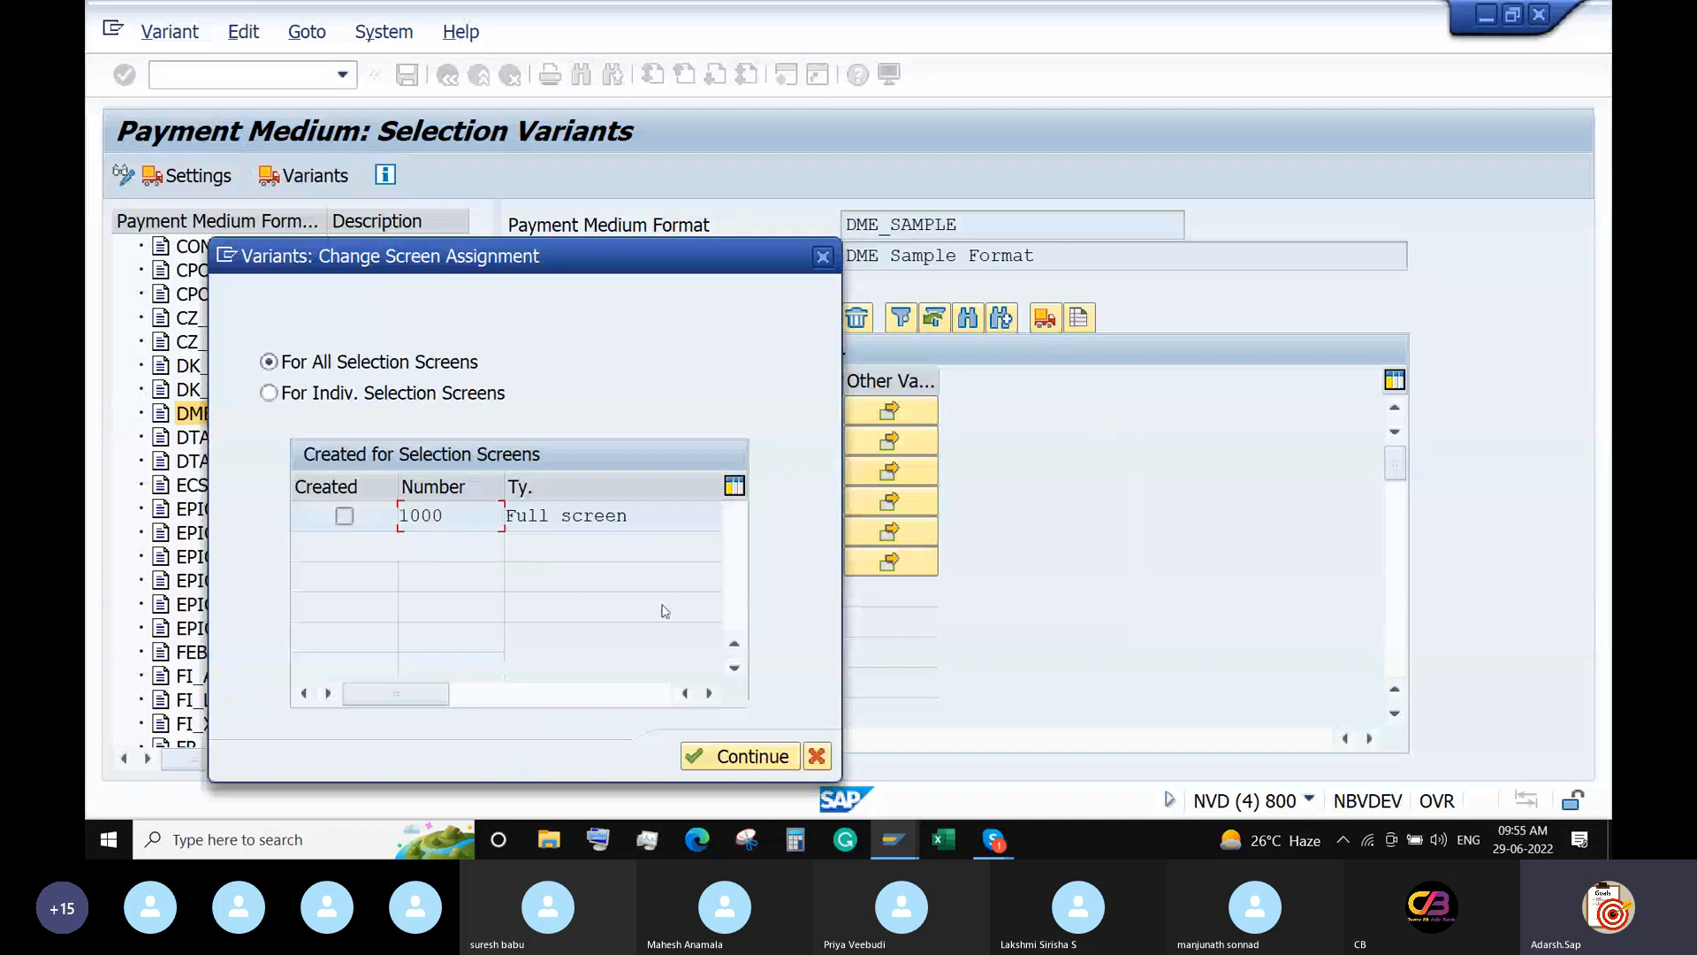
left_click(701, 753)
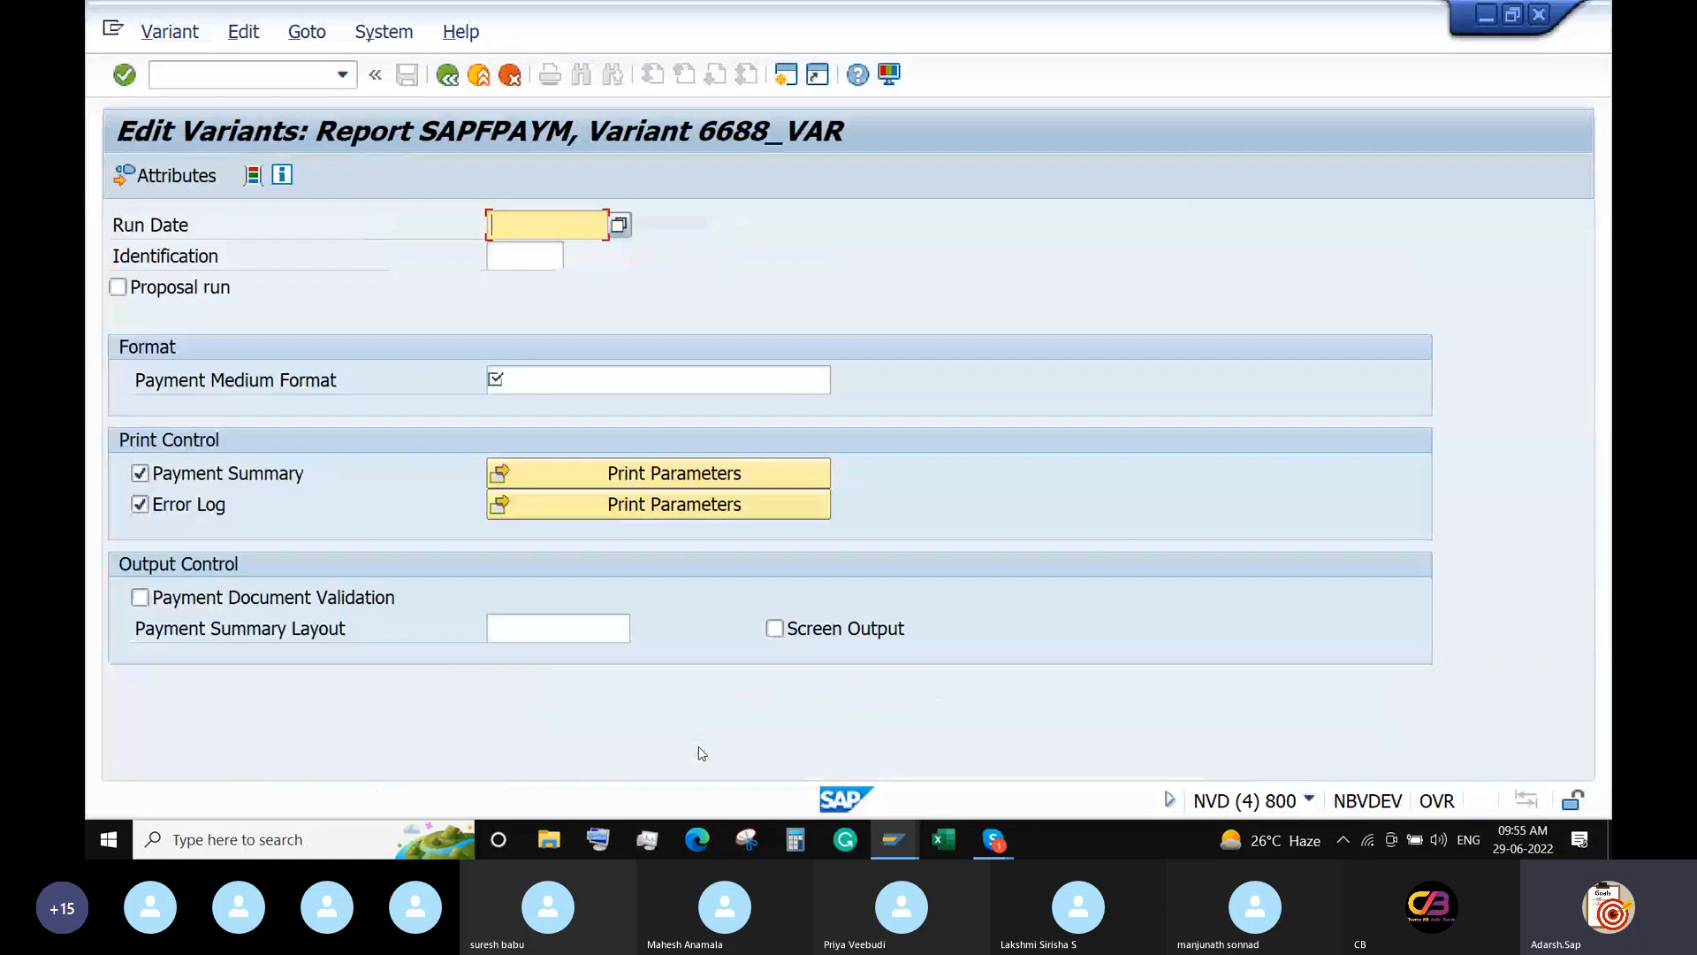
Set the variant's payment medium format to DME_SAMPLE.
left_click(601, 383)
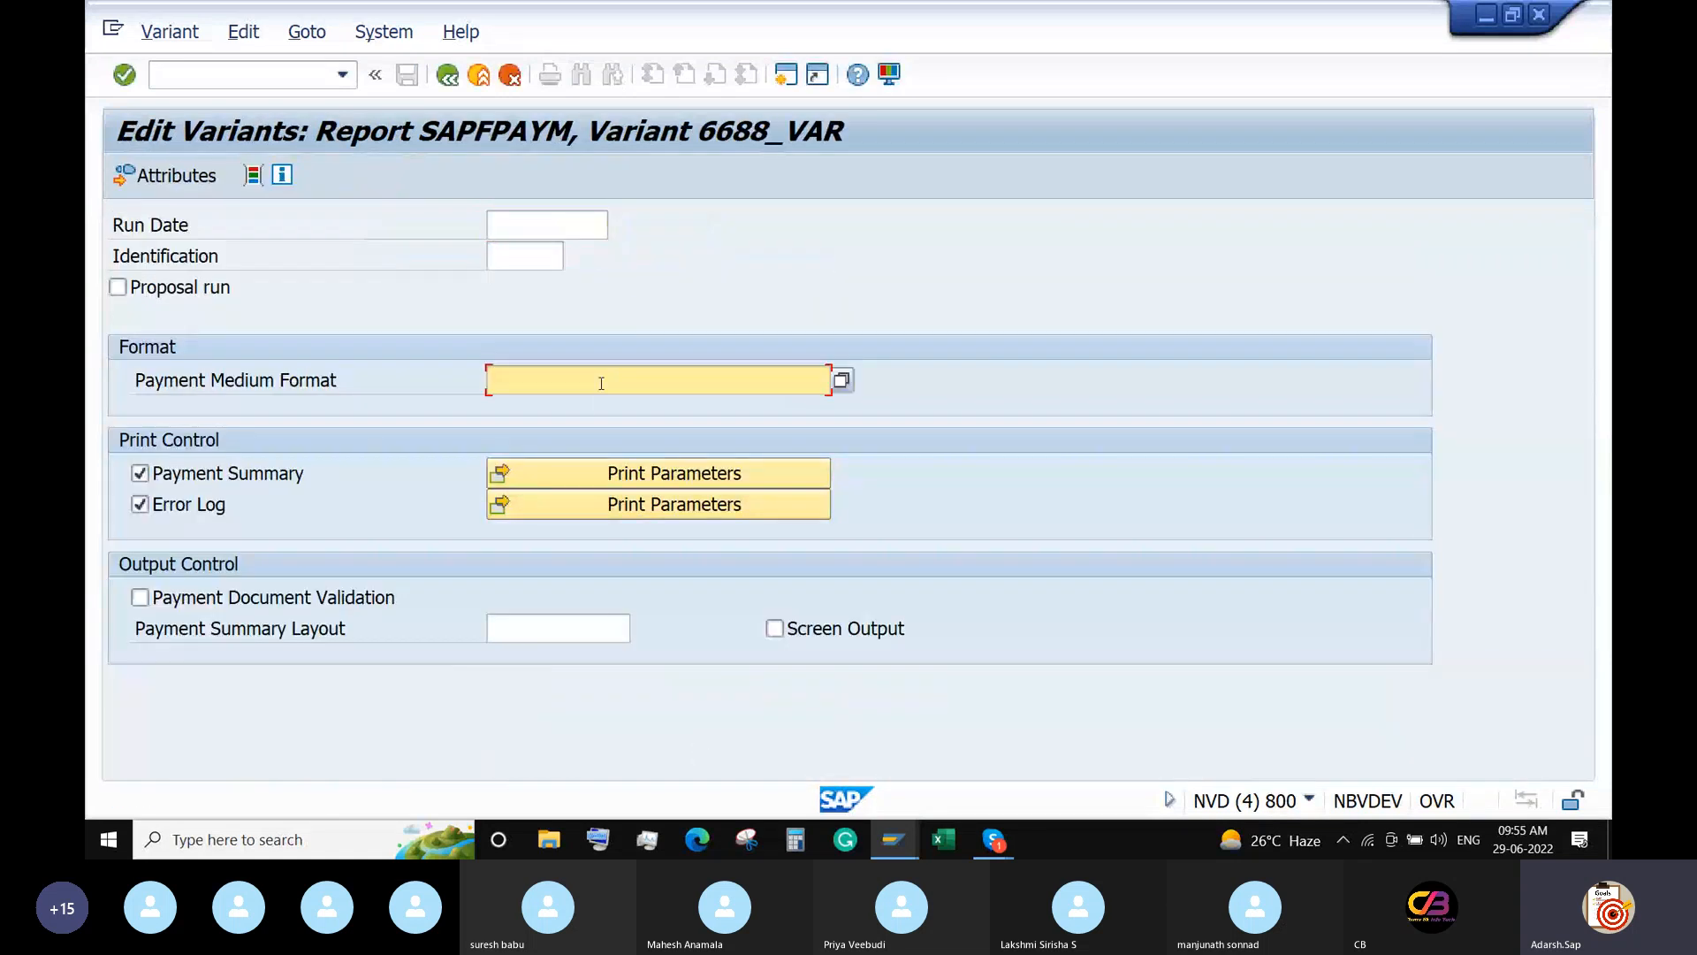
left_click(841, 380)
scroll(665, 626, "down", 20)
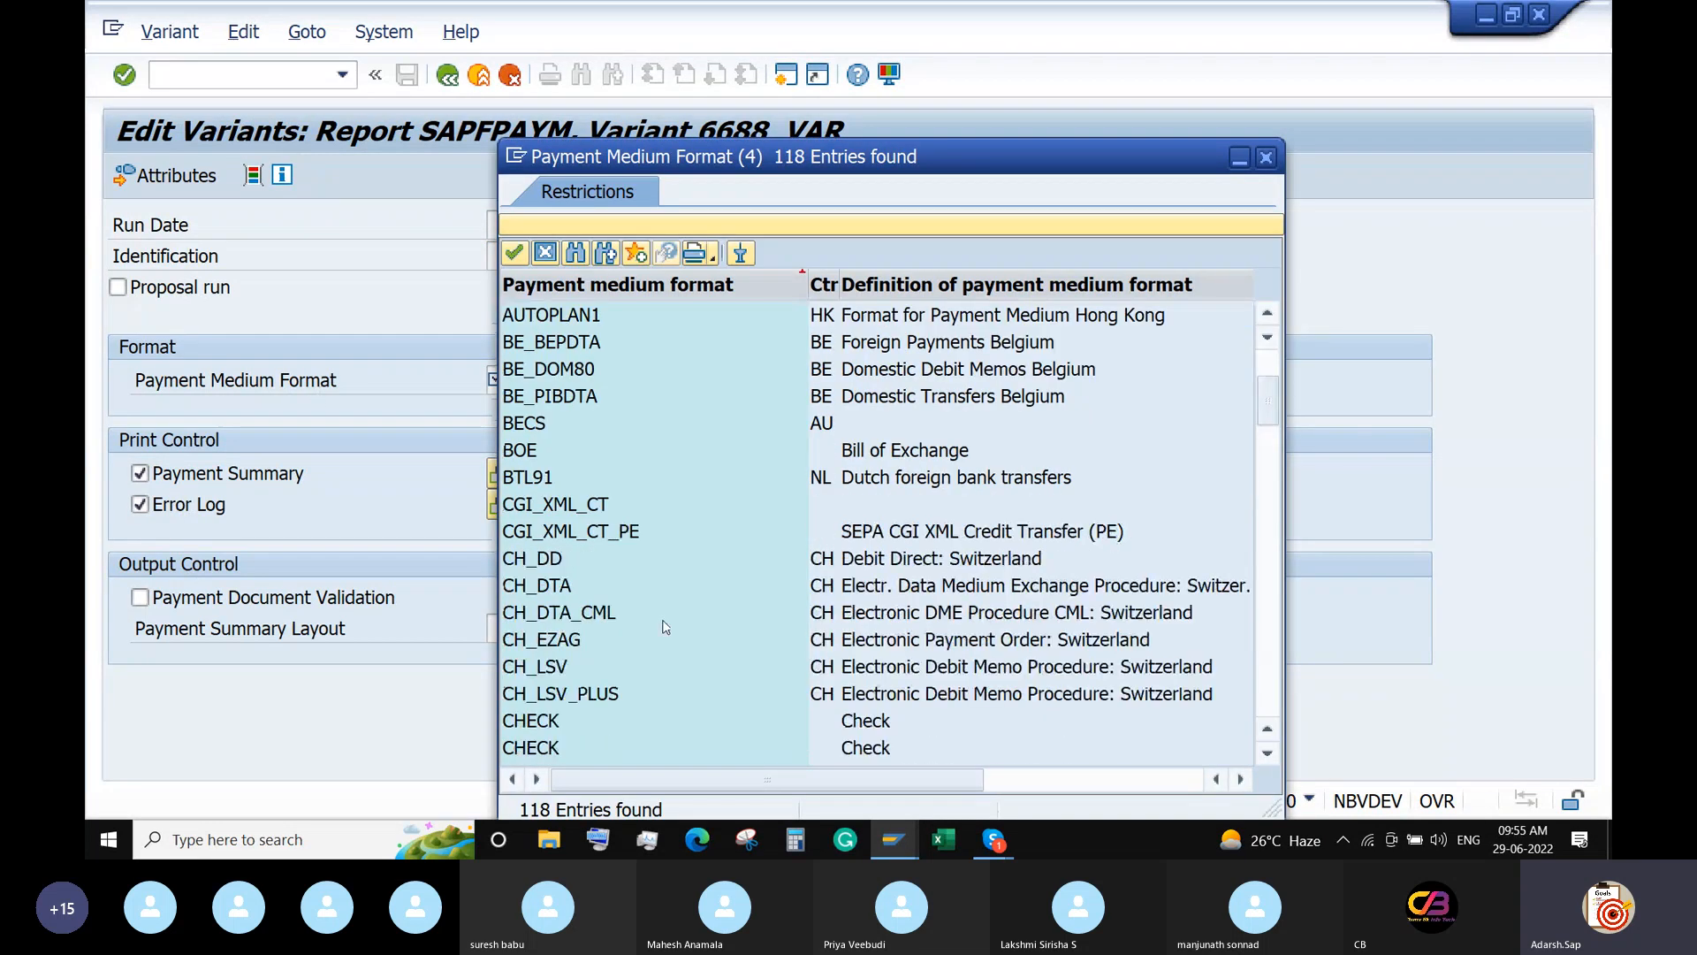
scroll(665, 627, "up", 7)
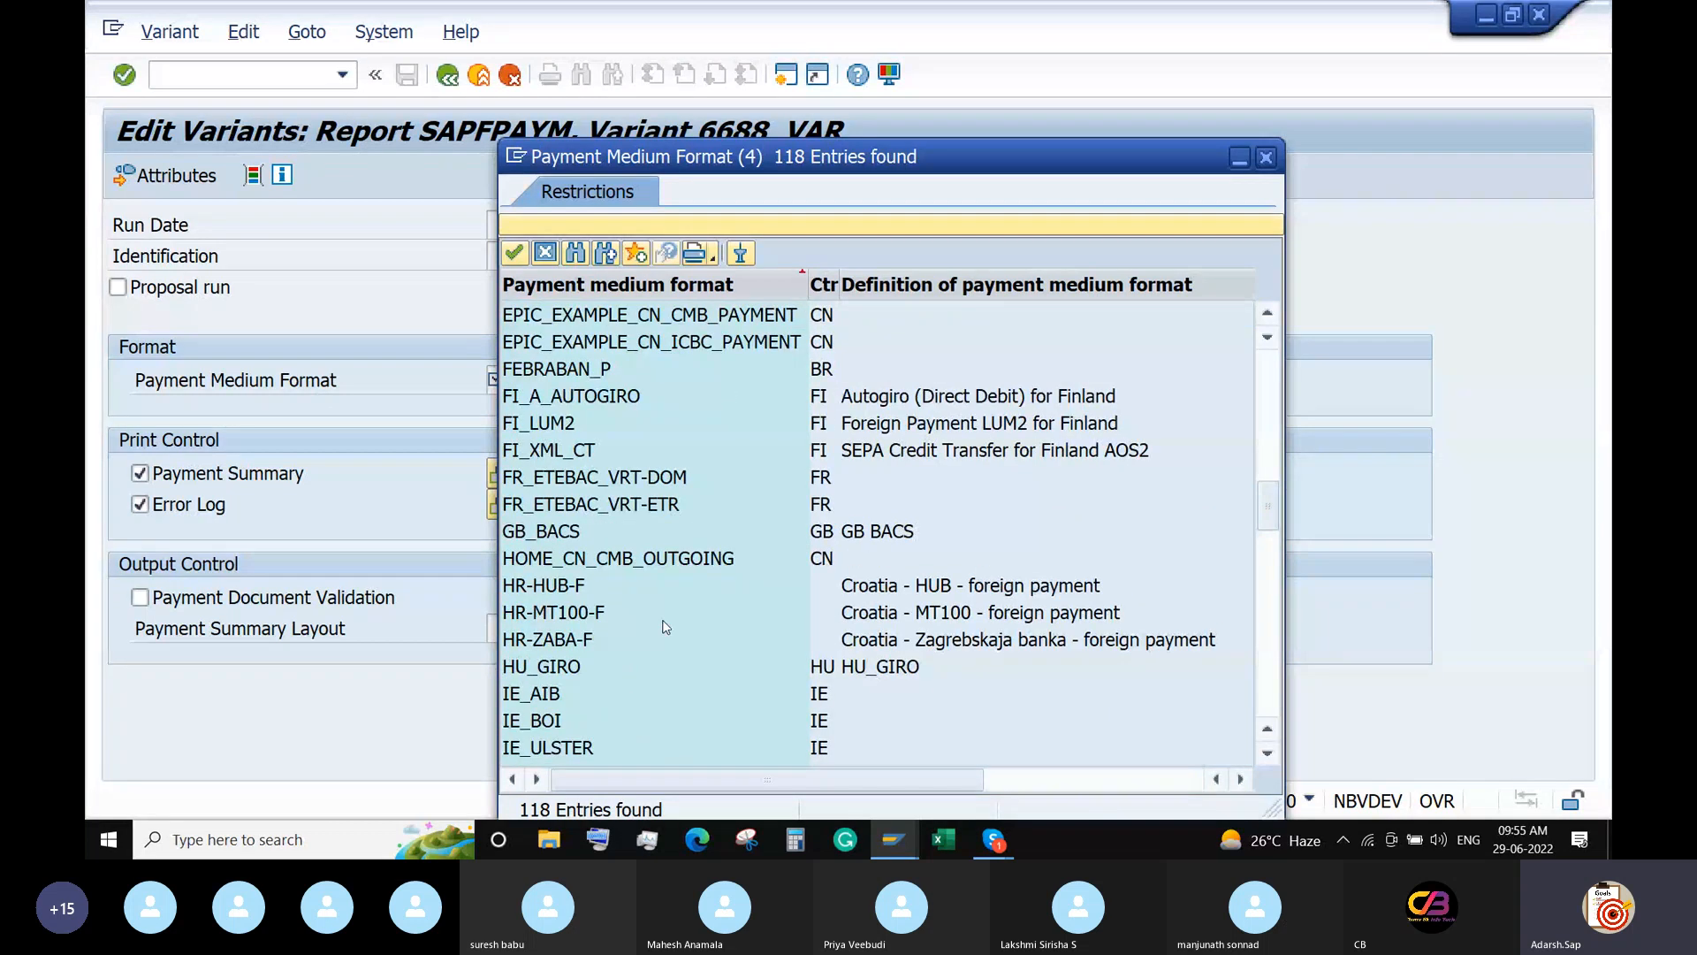
scroll(666, 627, "up", 5)
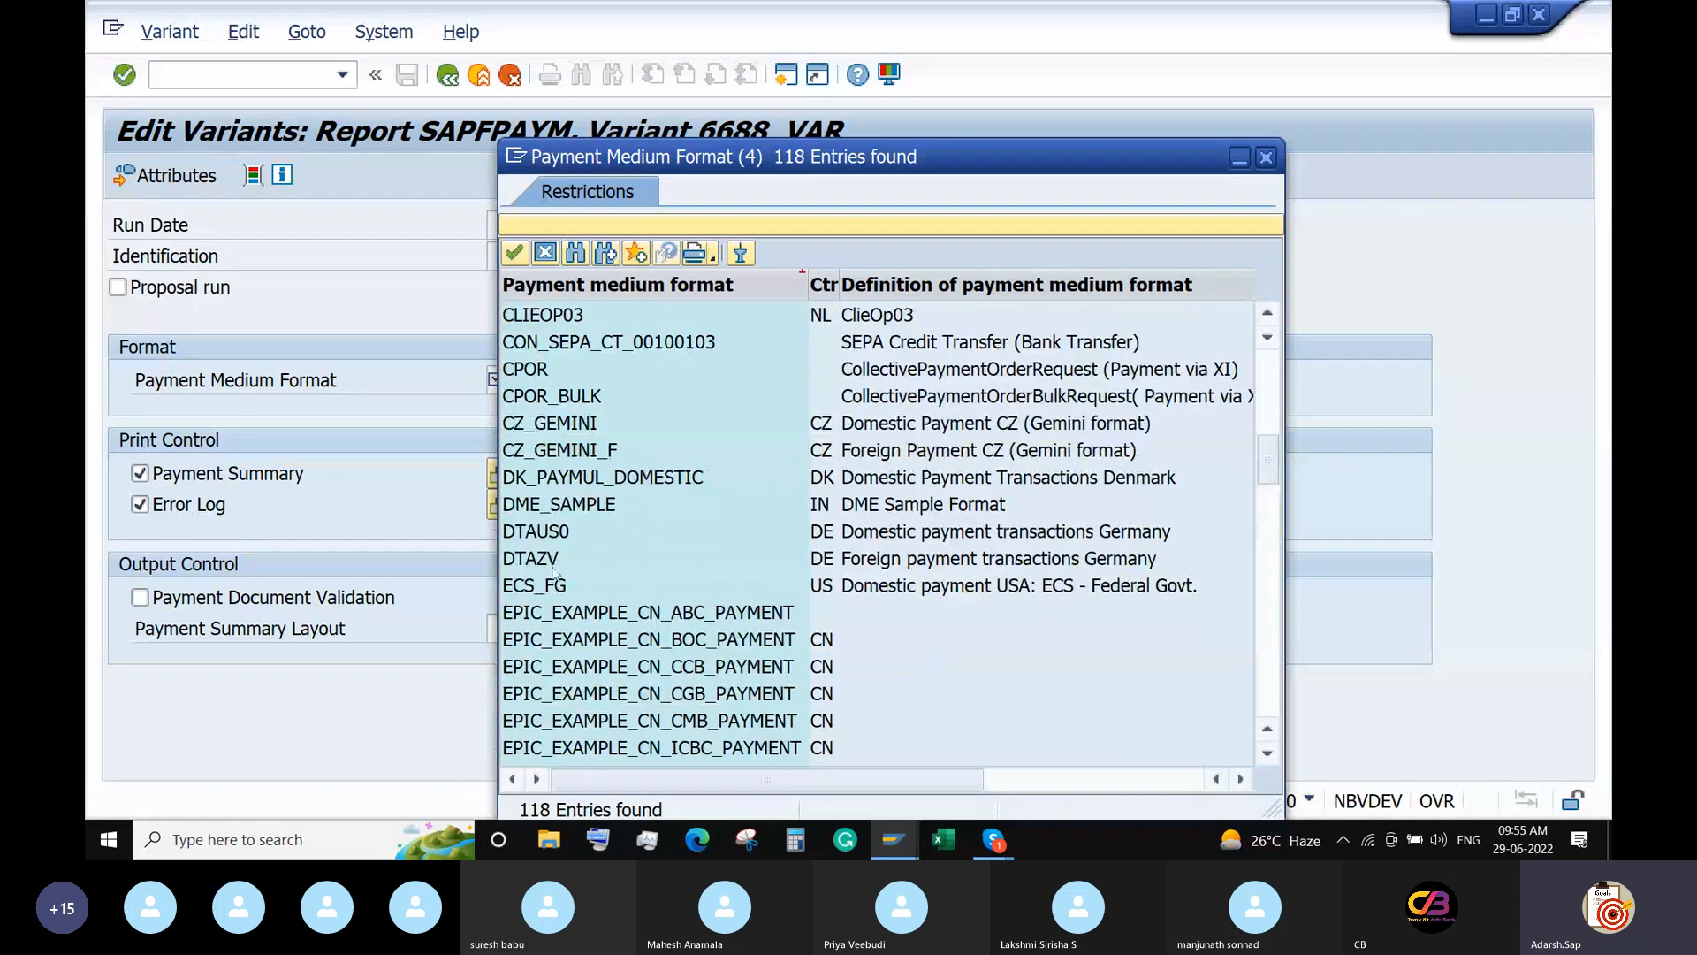
double_click(559, 504)
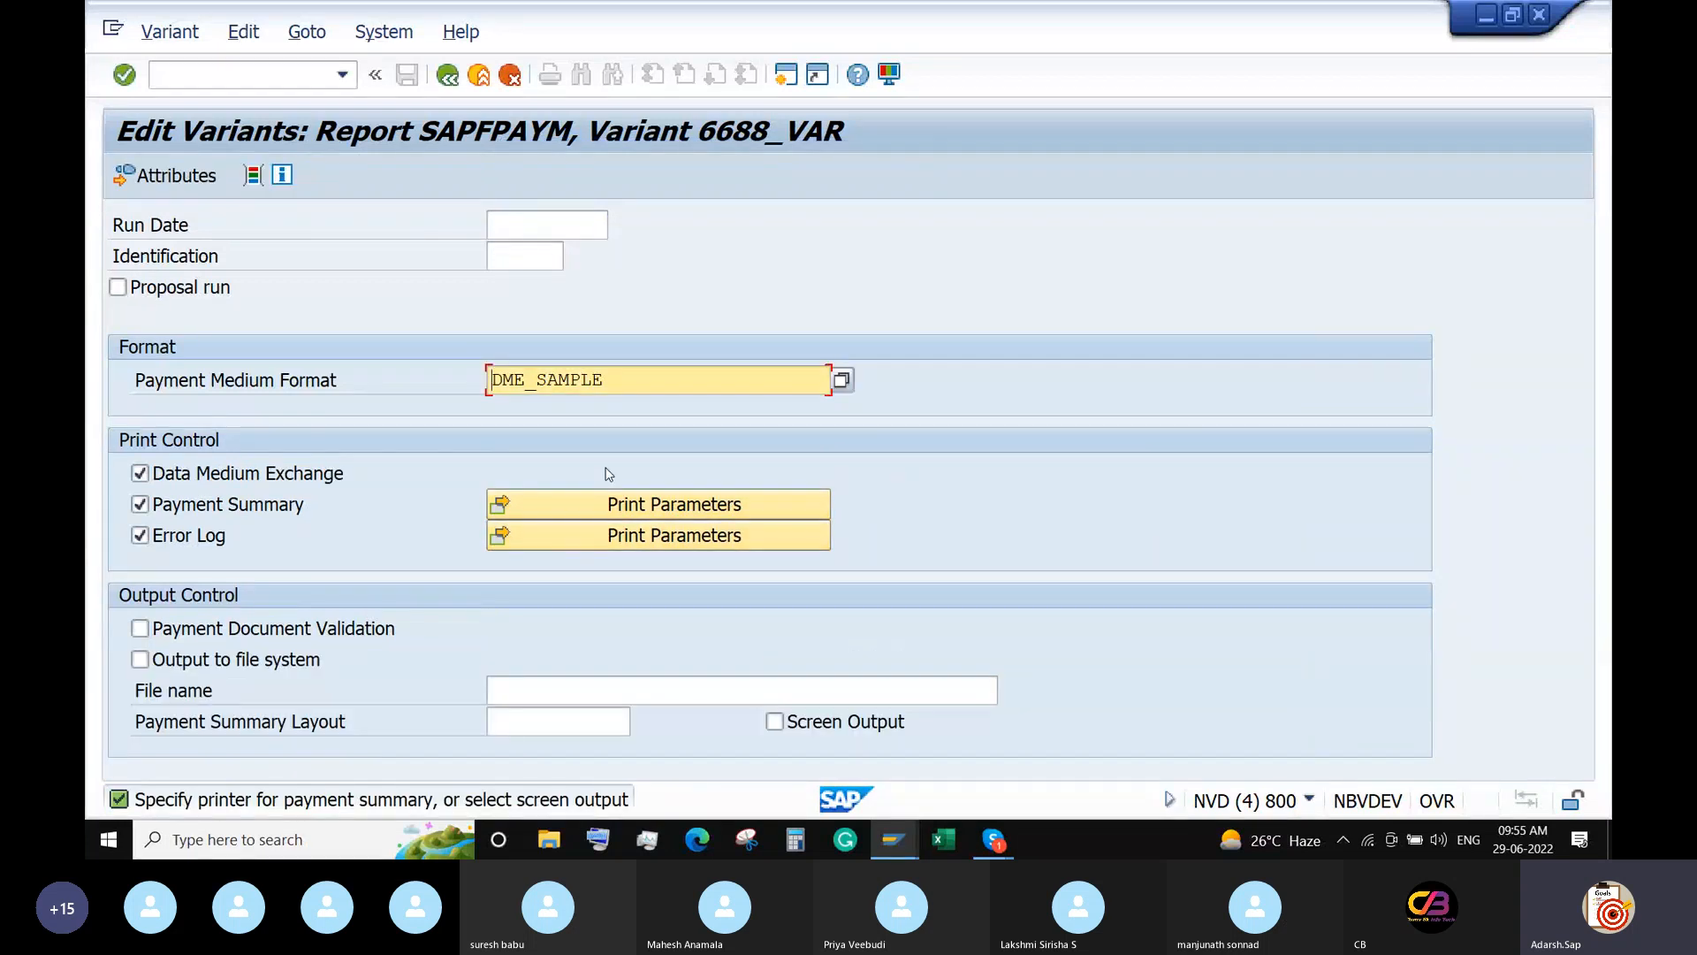
Set the error log print output device to LP01.
left_click(632, 537)
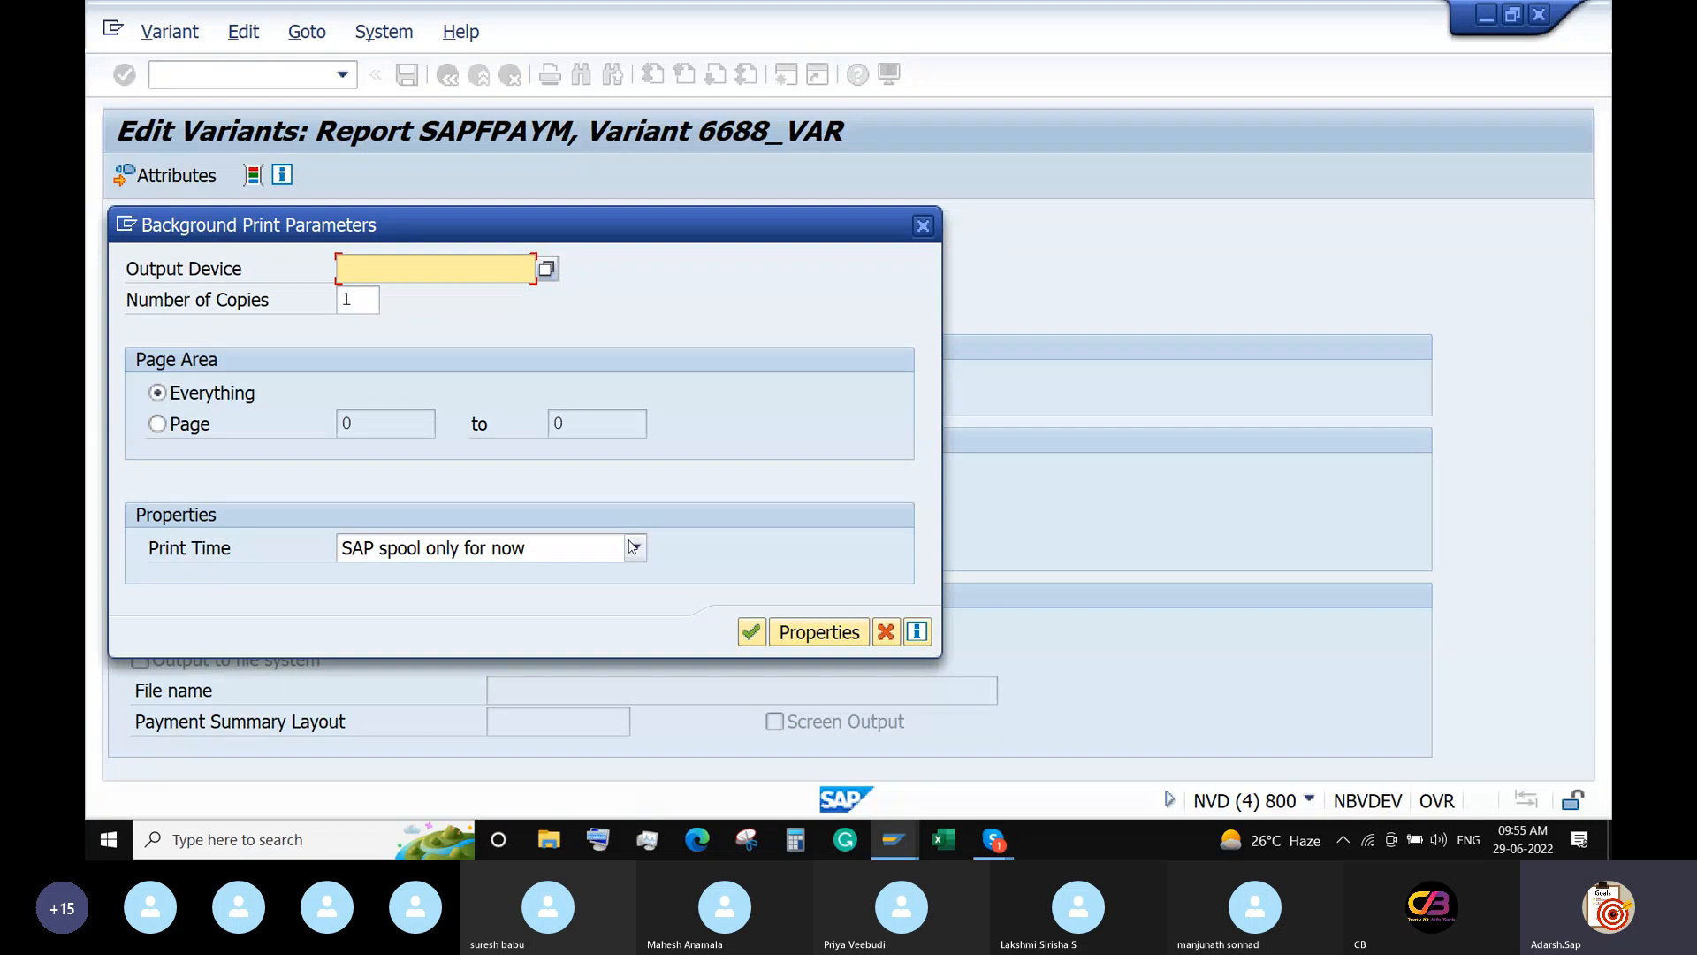
type("LP01")
key("Return")
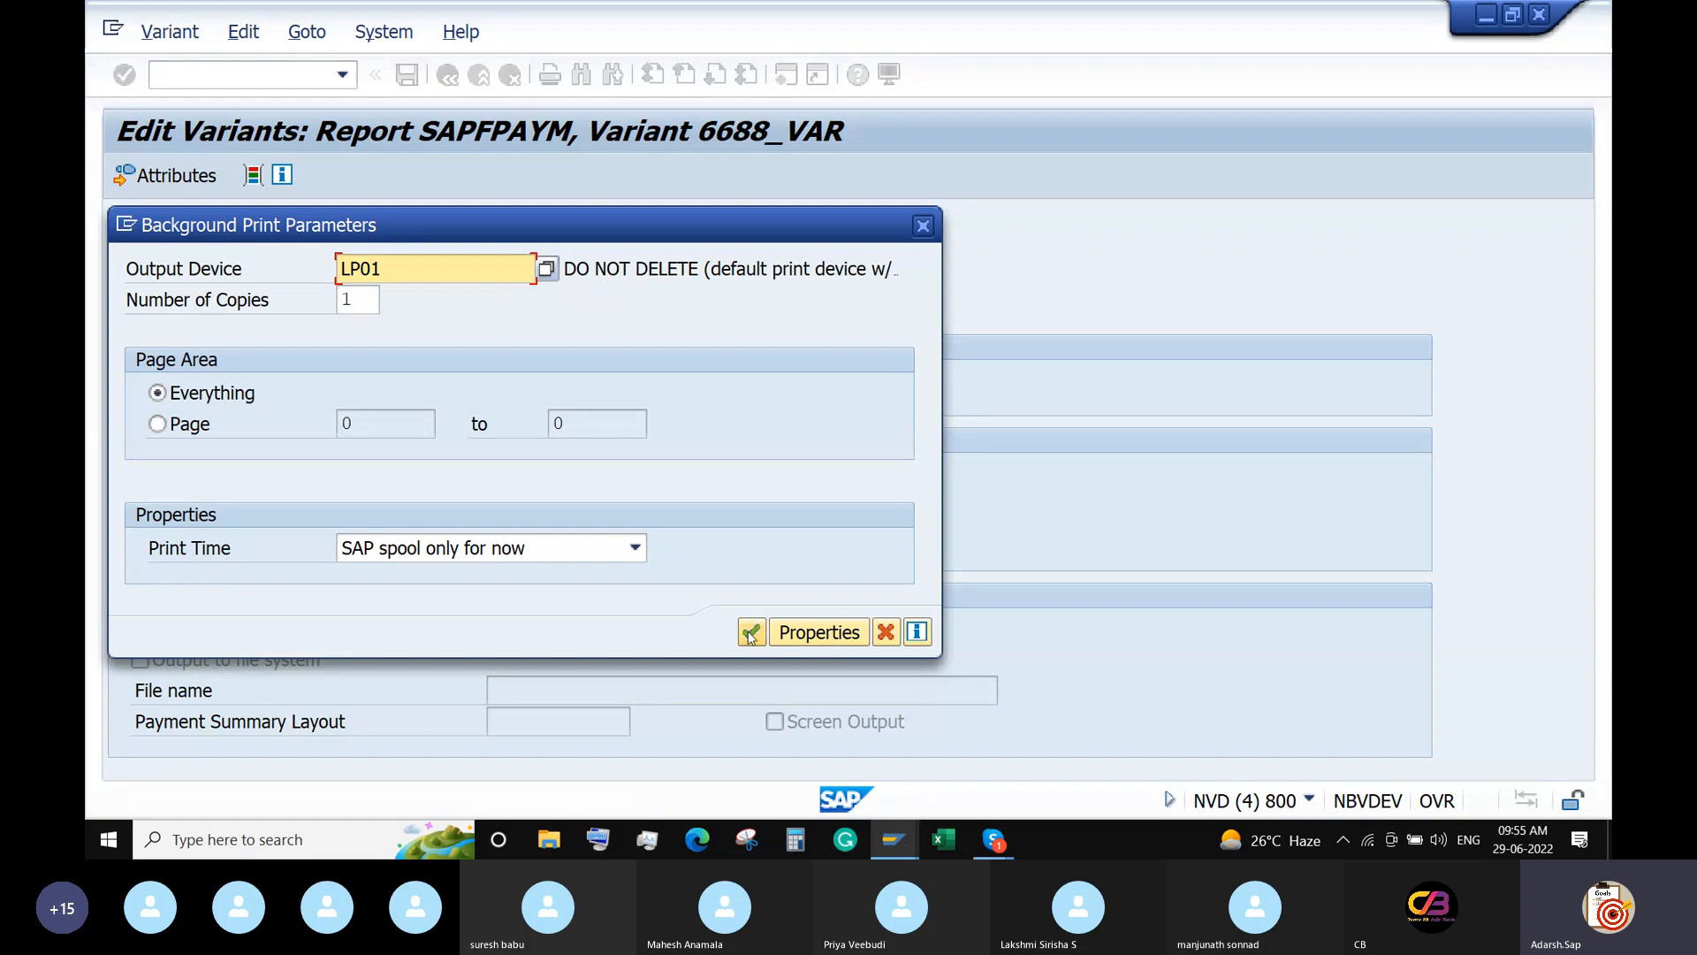
left_click(750, 633)
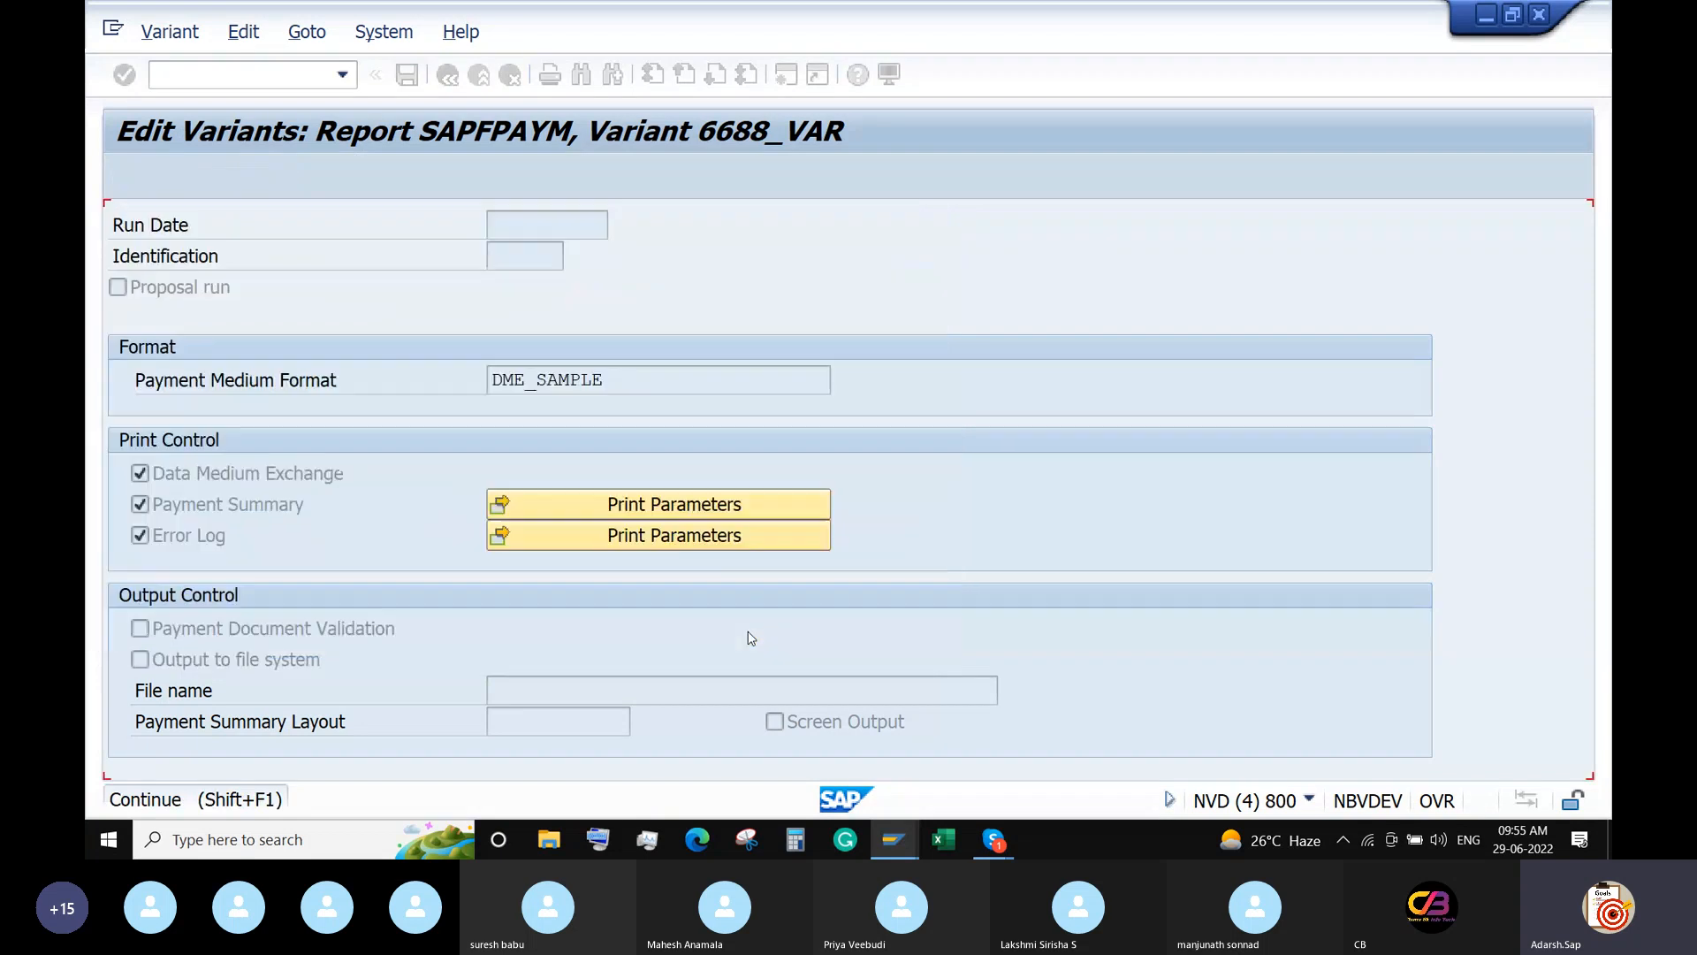
Set the payment summary print output device to LP01 and save the variant values.
left_click(650, 507)
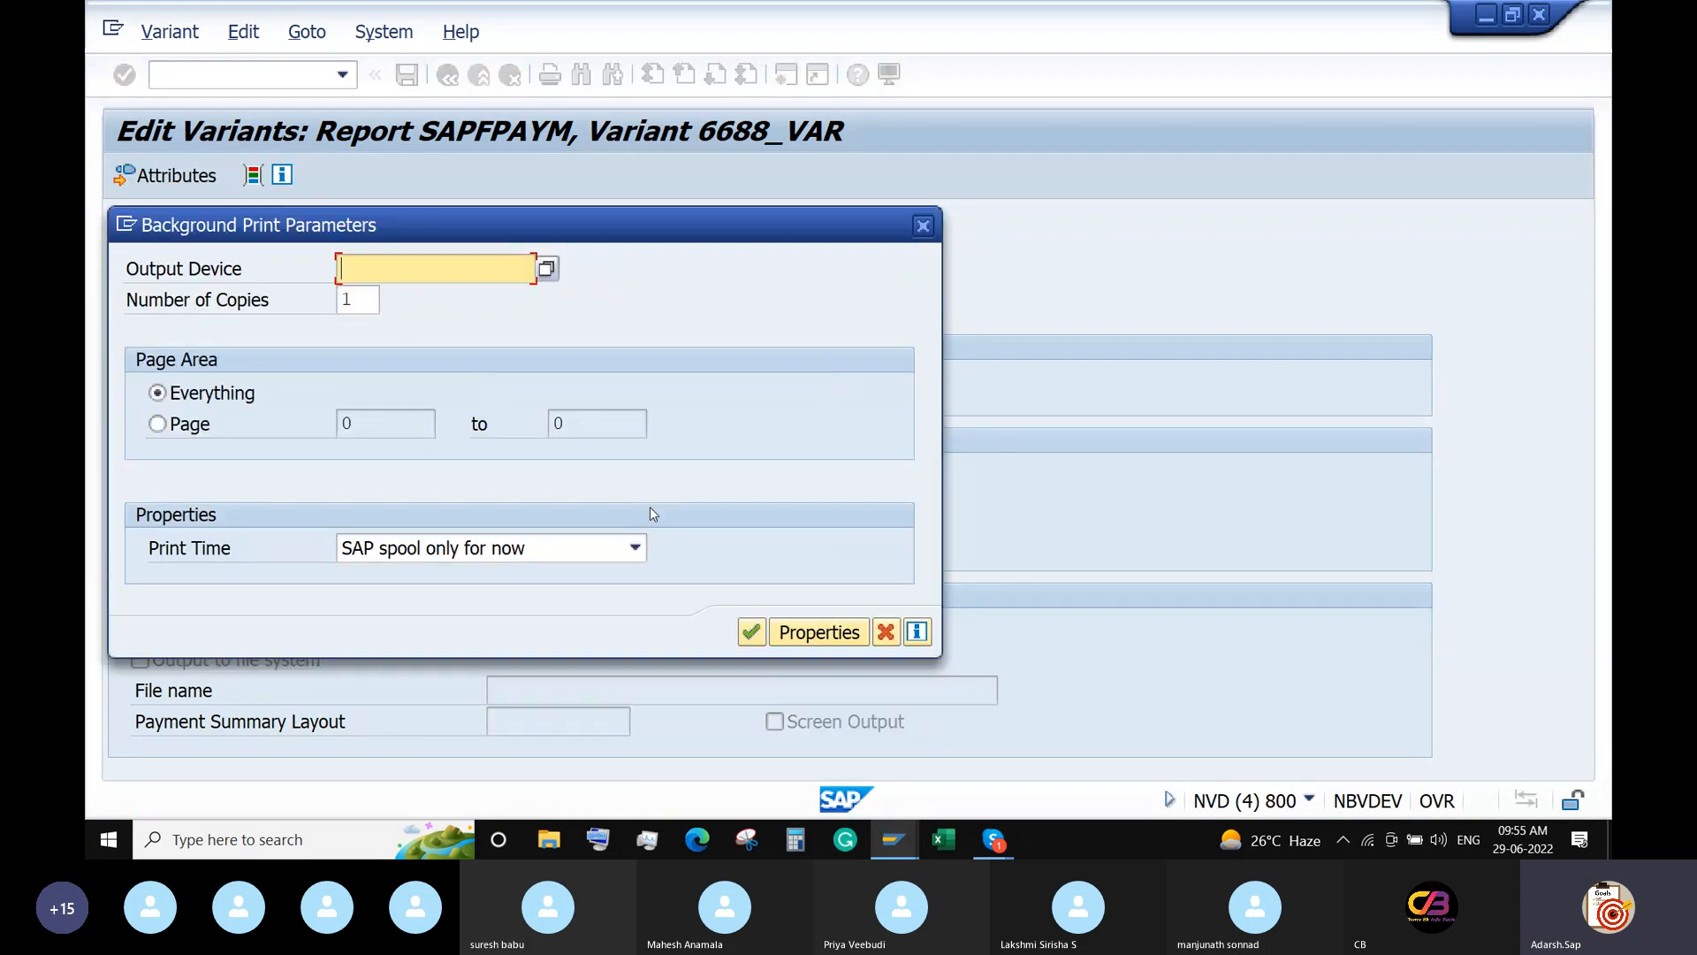
type("LP01")
key("Return")
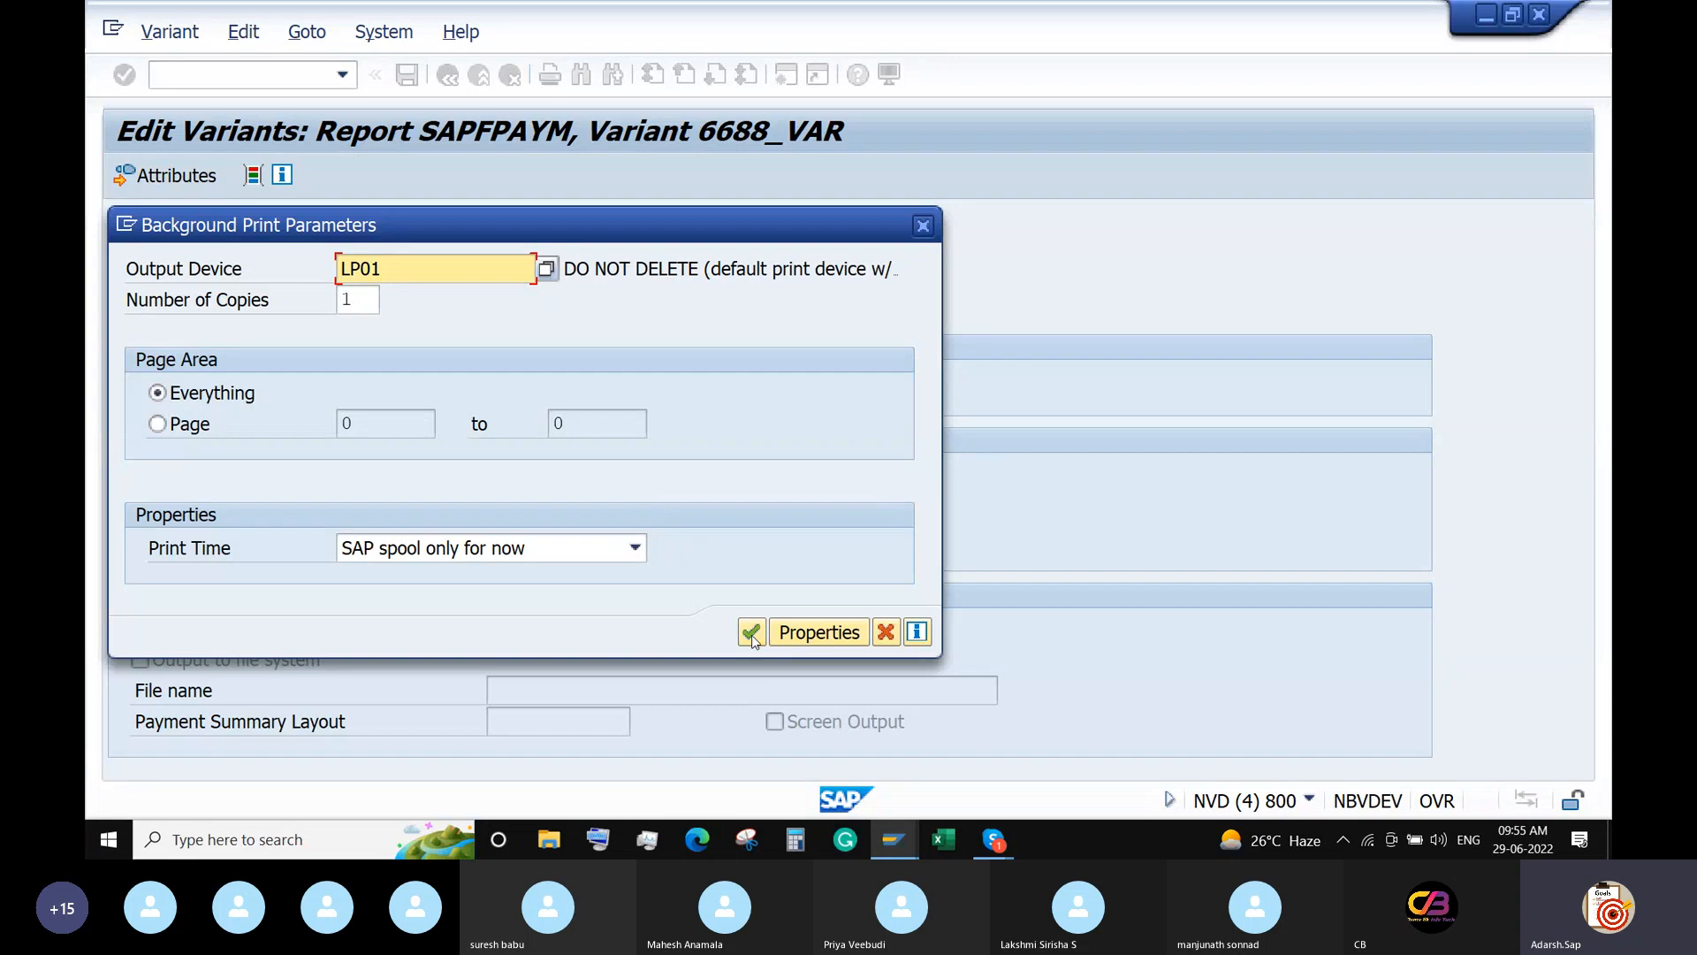
left_click(751, 632)
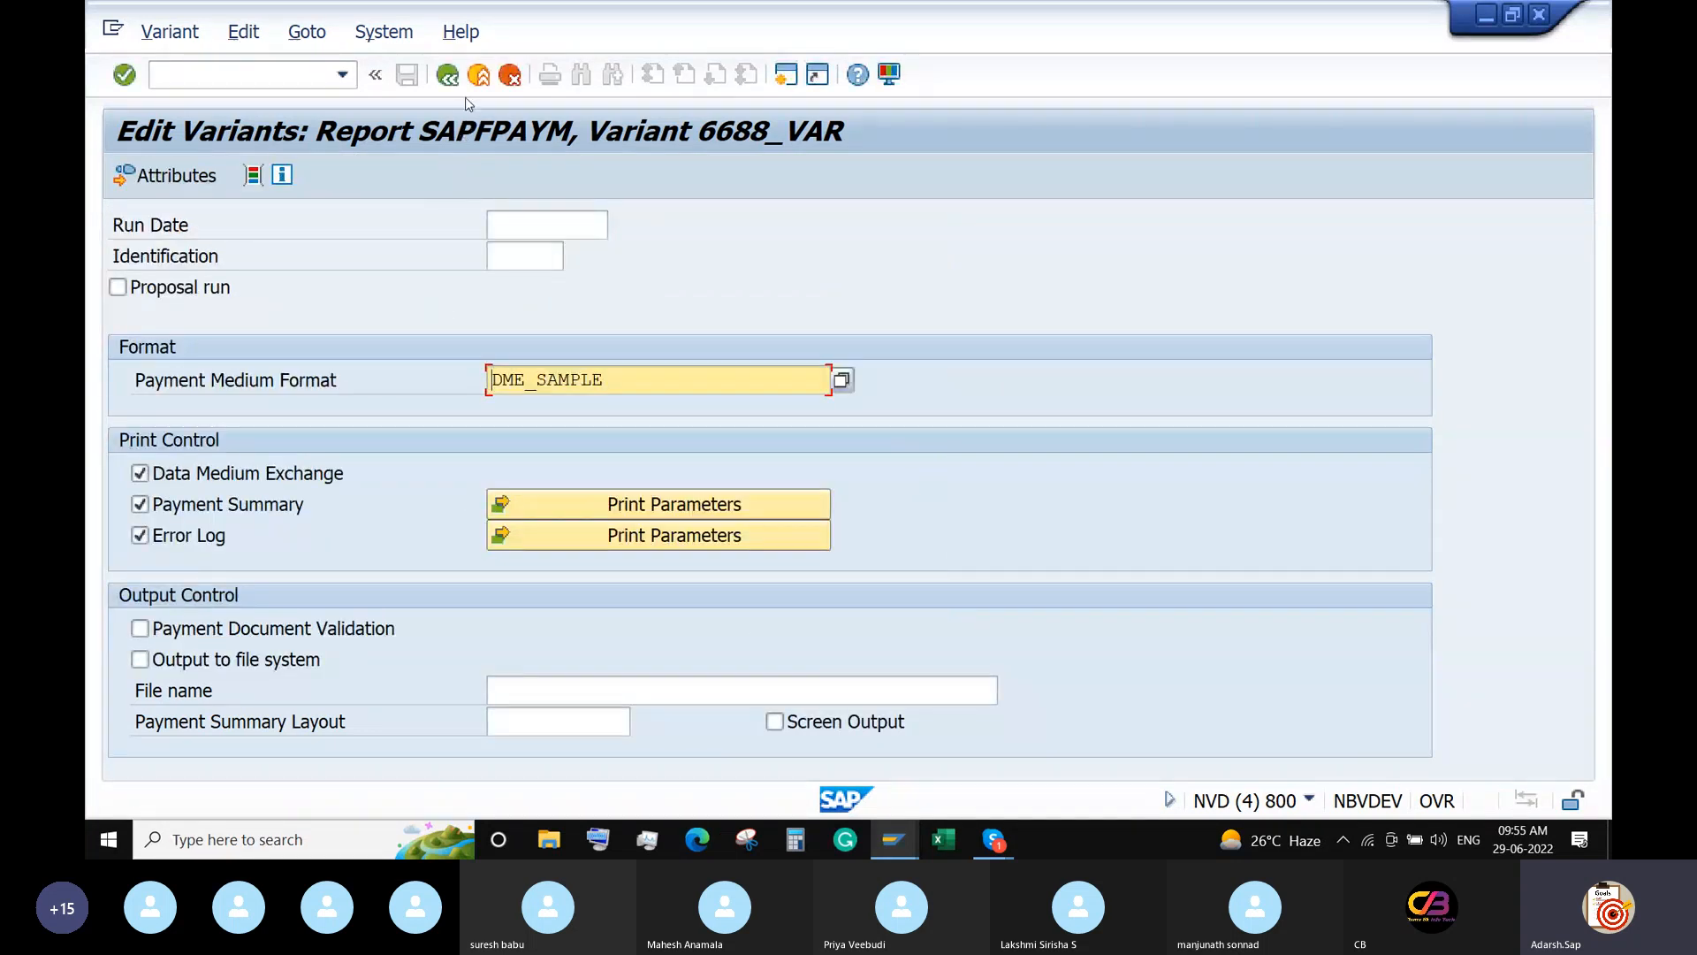
left_click(451, 78)
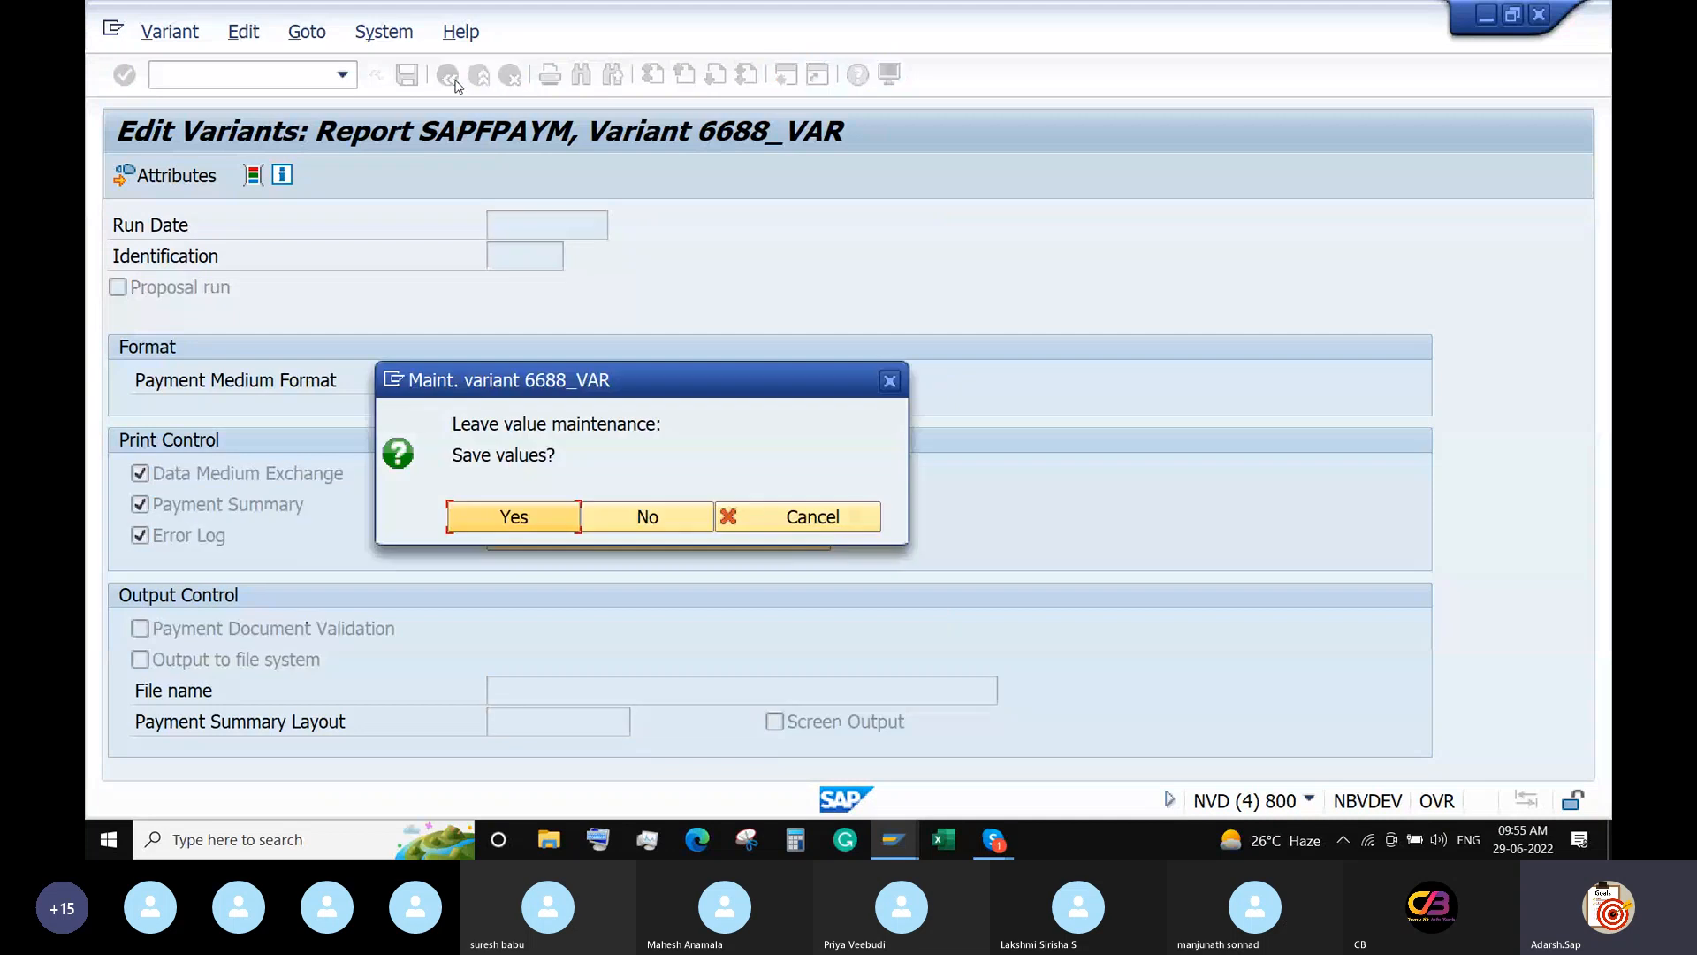
left_click(507, 518)
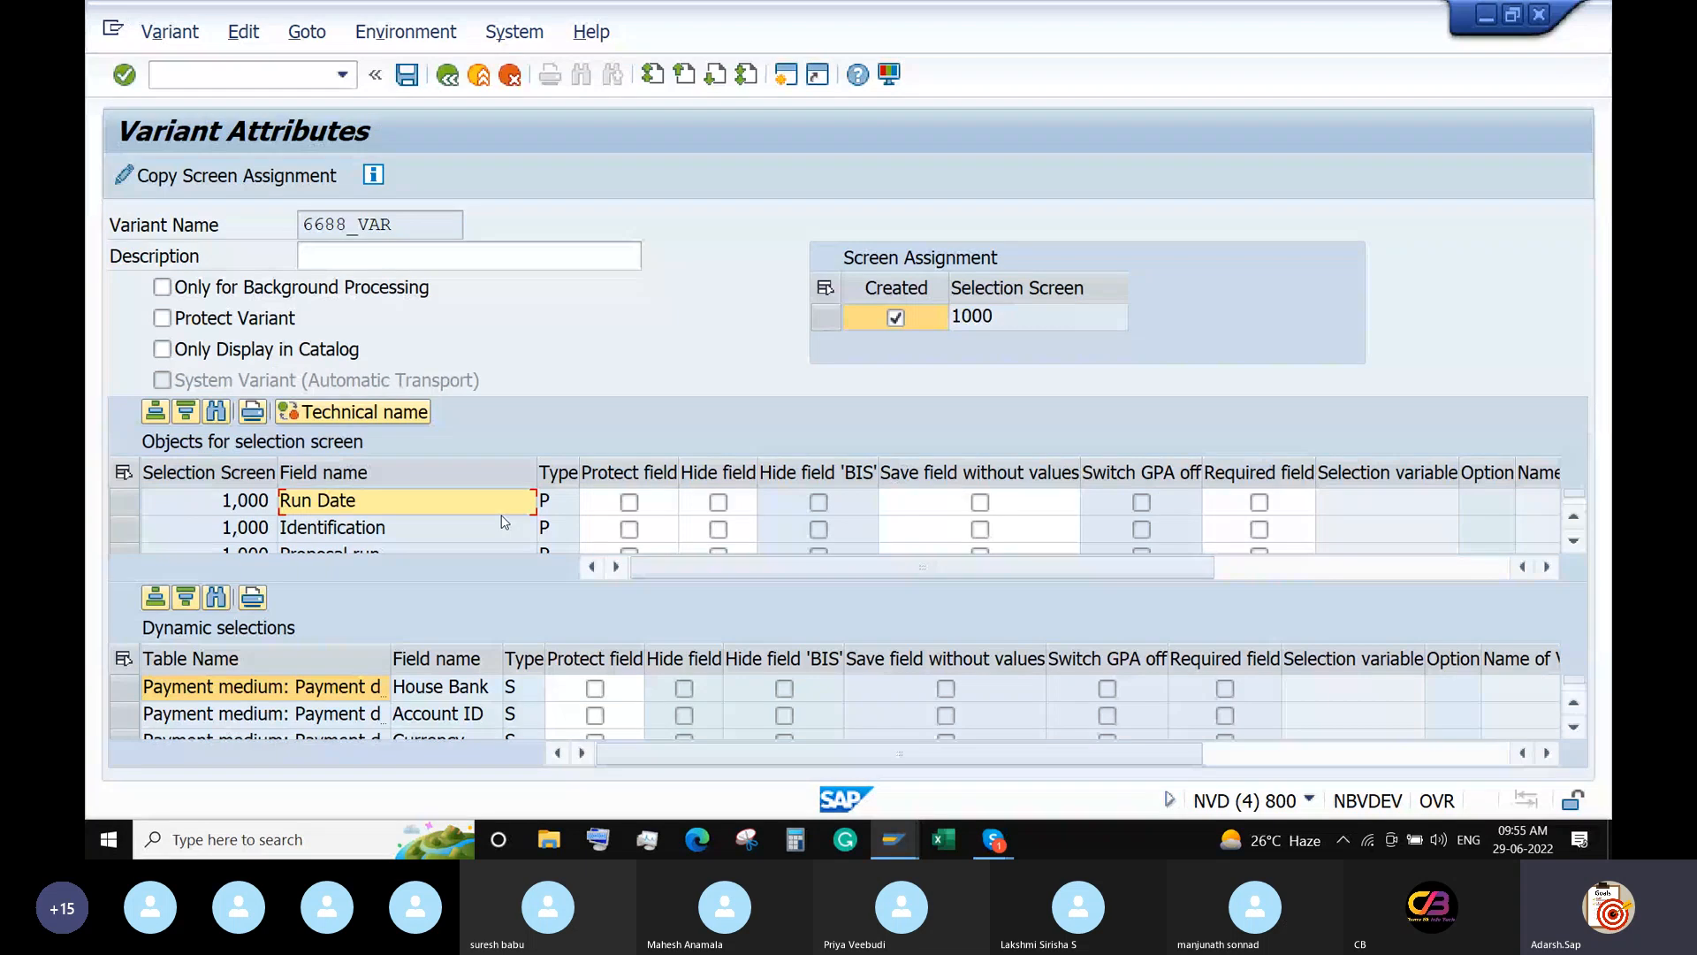
Save variant 6688_VAR with description '6688 - DME Payment MEdia' and return to the F110 window.
left_click(344, 254)
type("66")
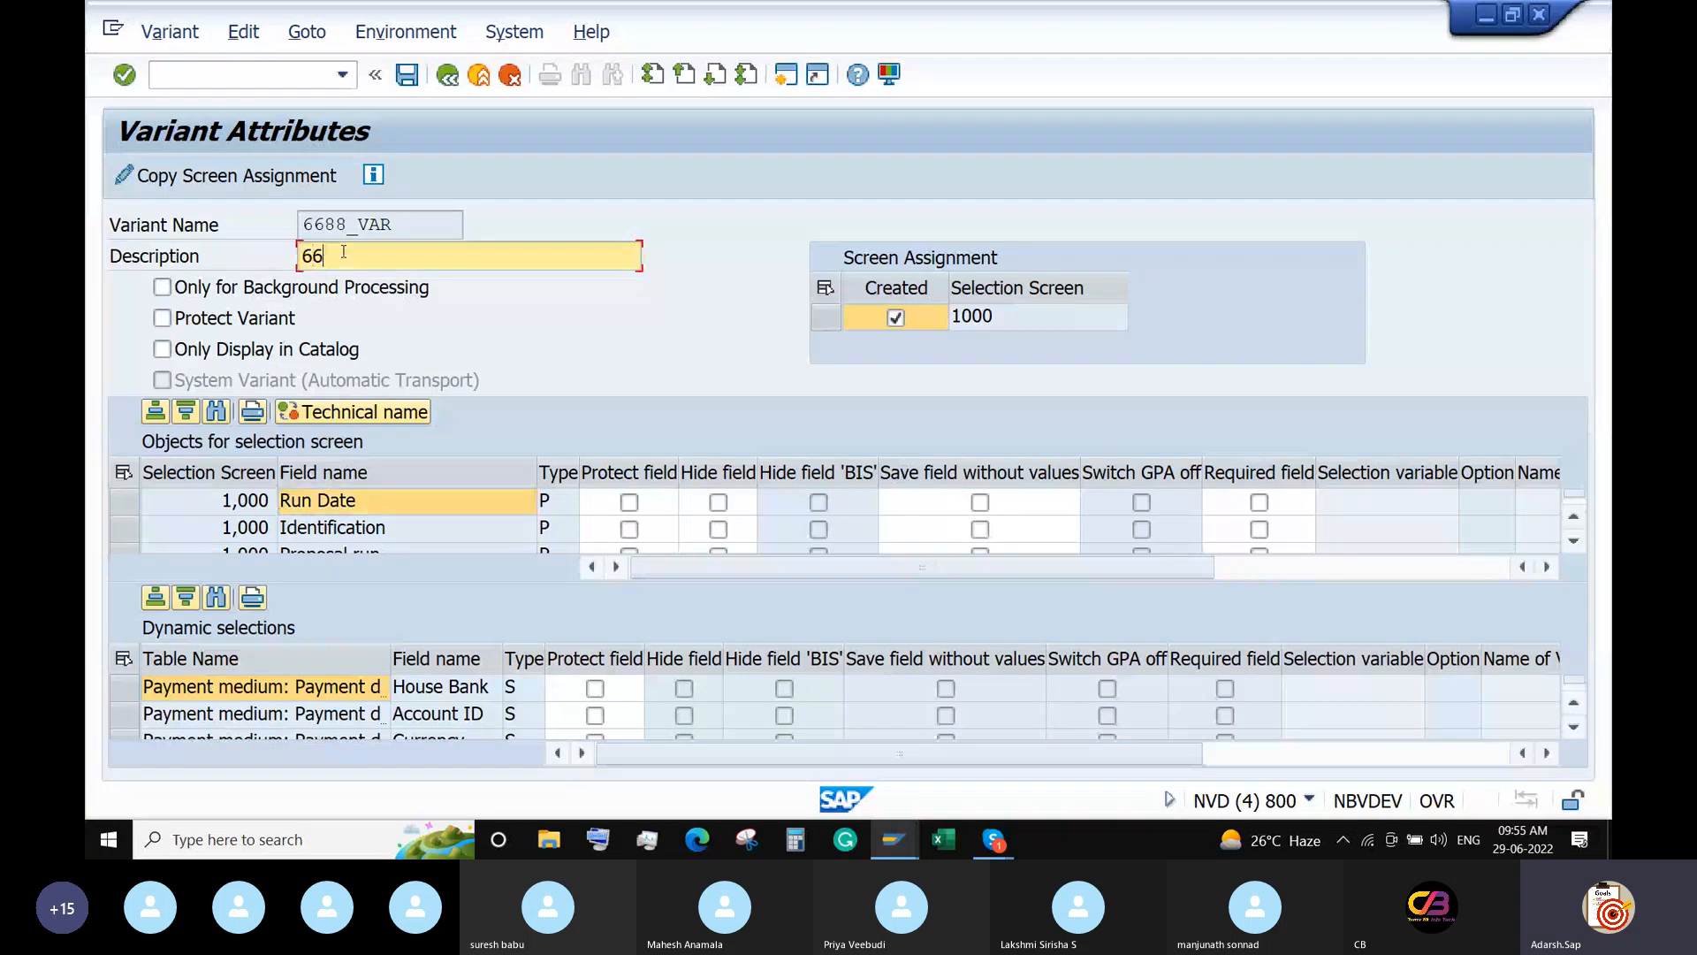
type("88 - DME Payment MEdia")
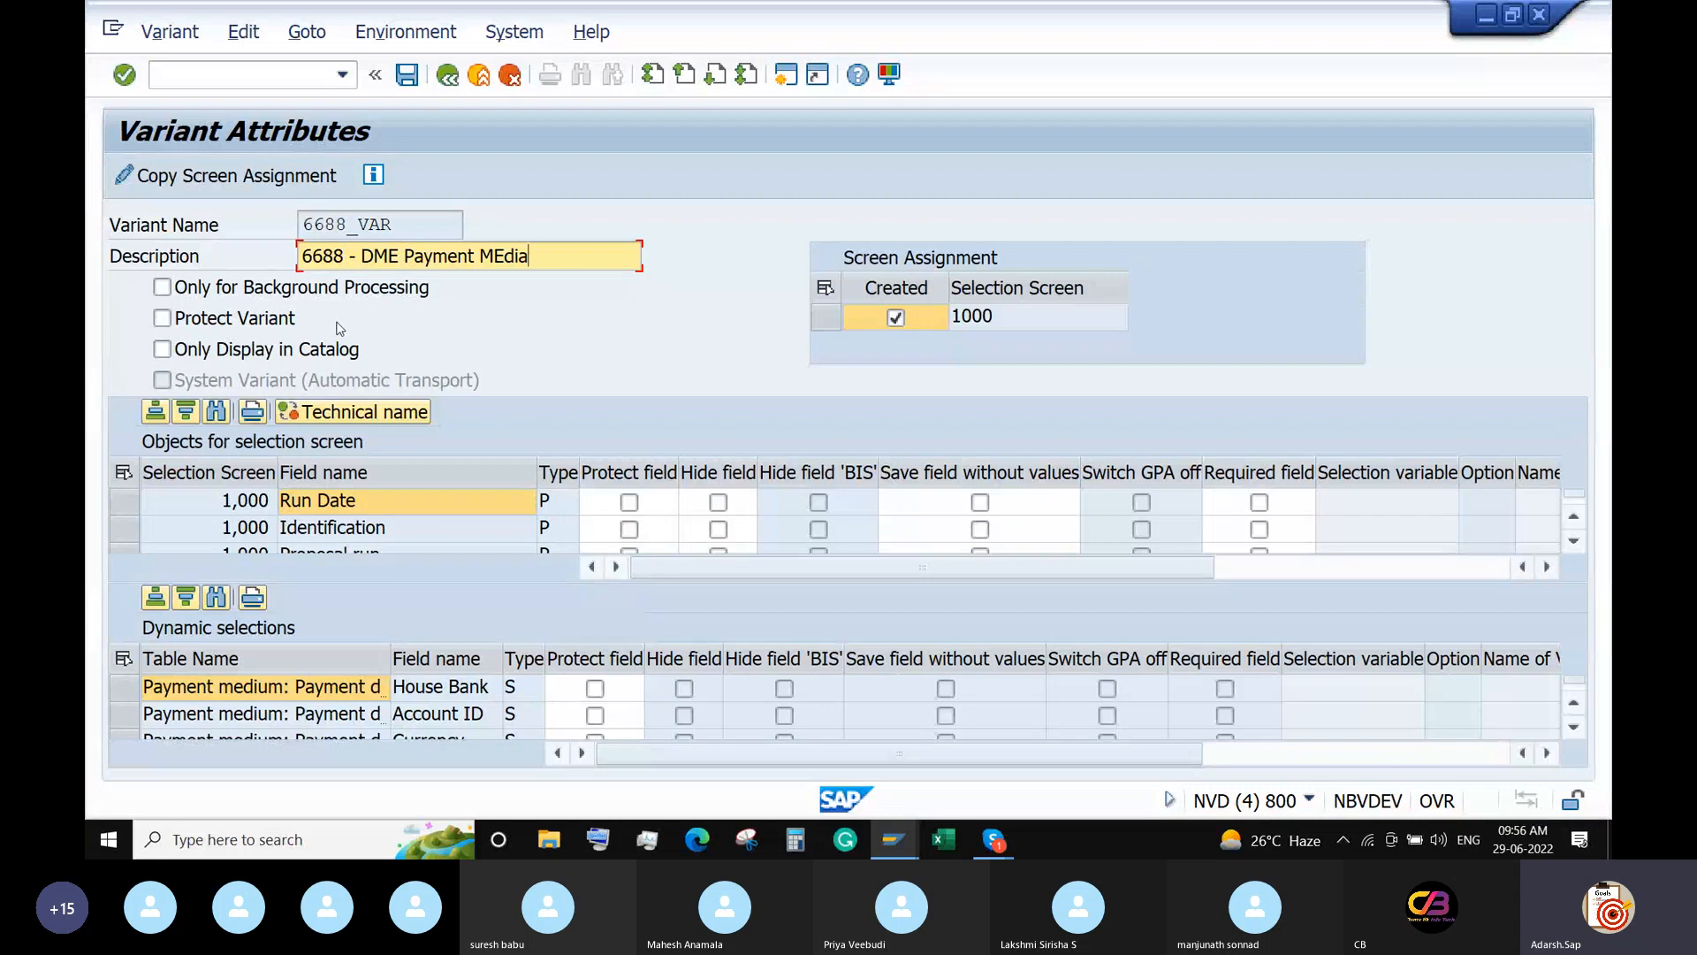
left_click(405, 76)
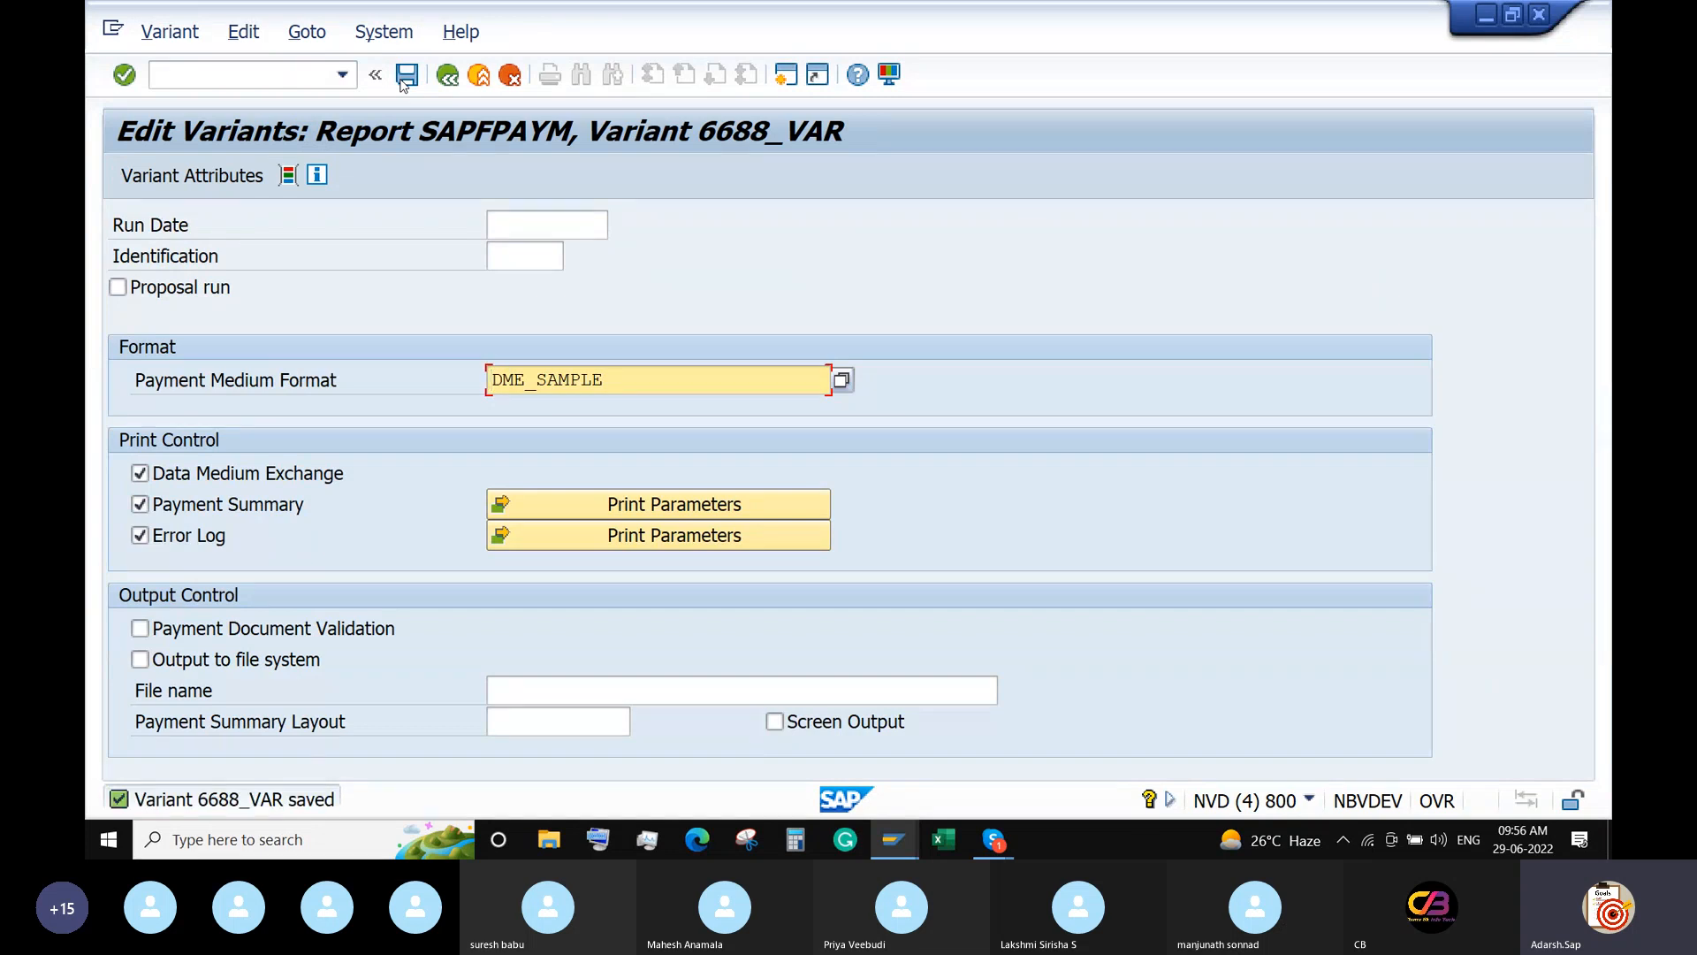
left_click(1486, 22)
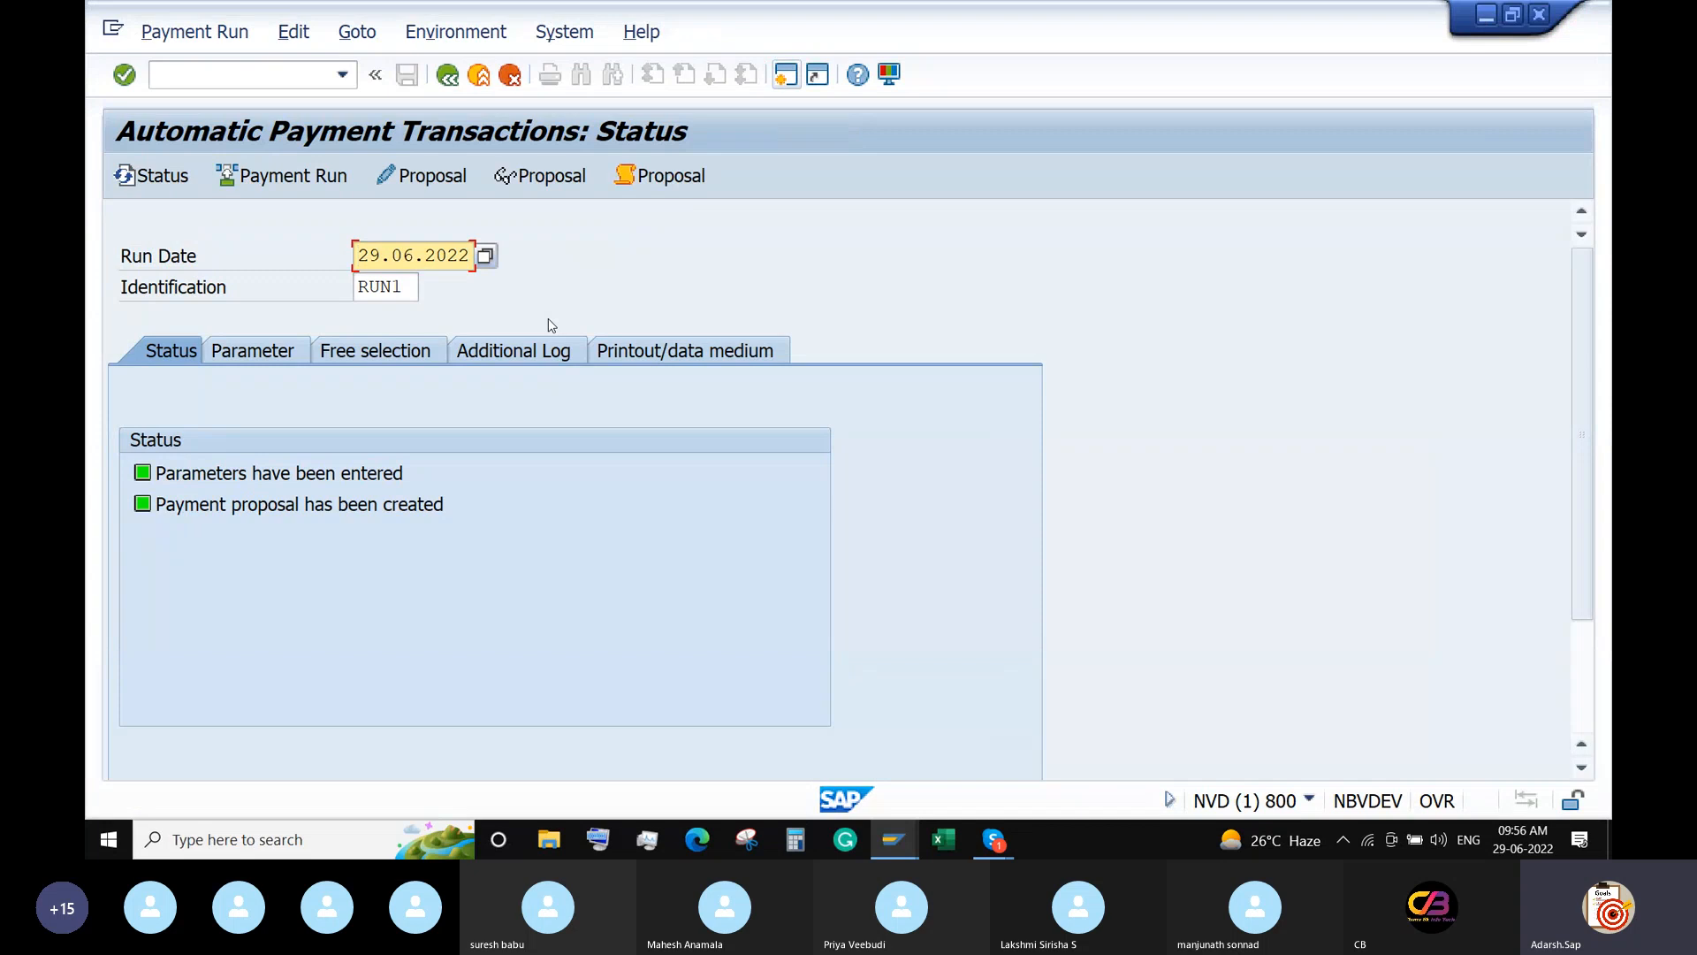
Schedule RUN1's payment run to start immediately with payment medium creation, then refresh the status.
left_click(345, 175)
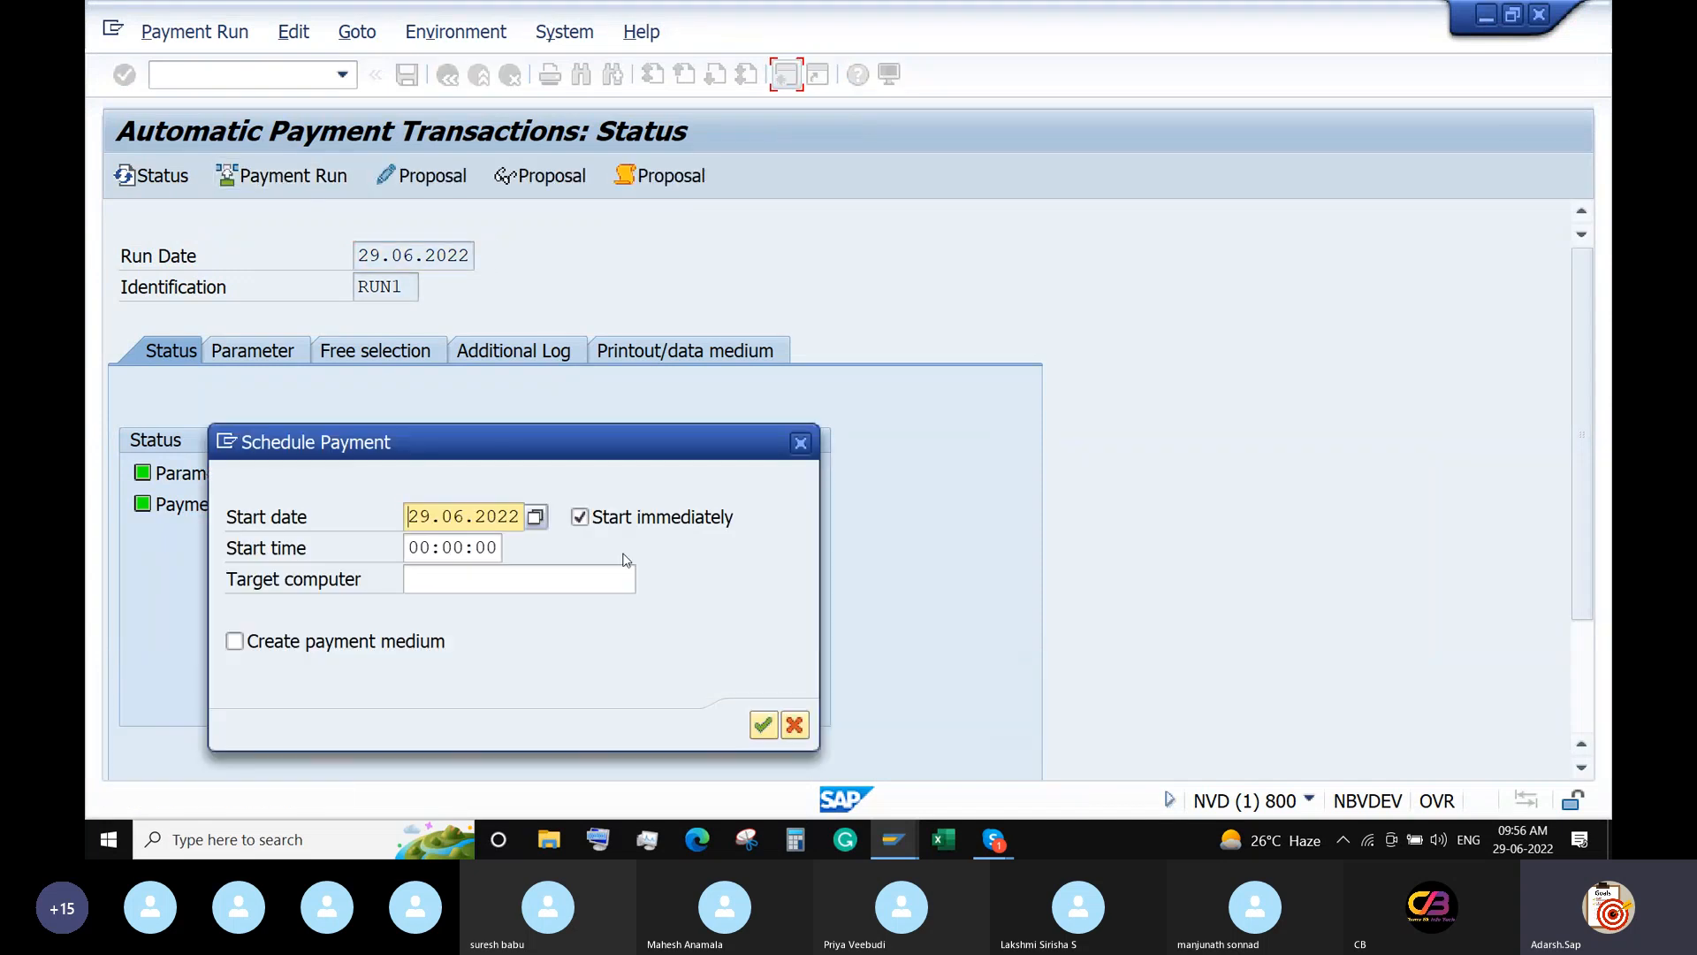
left_click(270, 650)
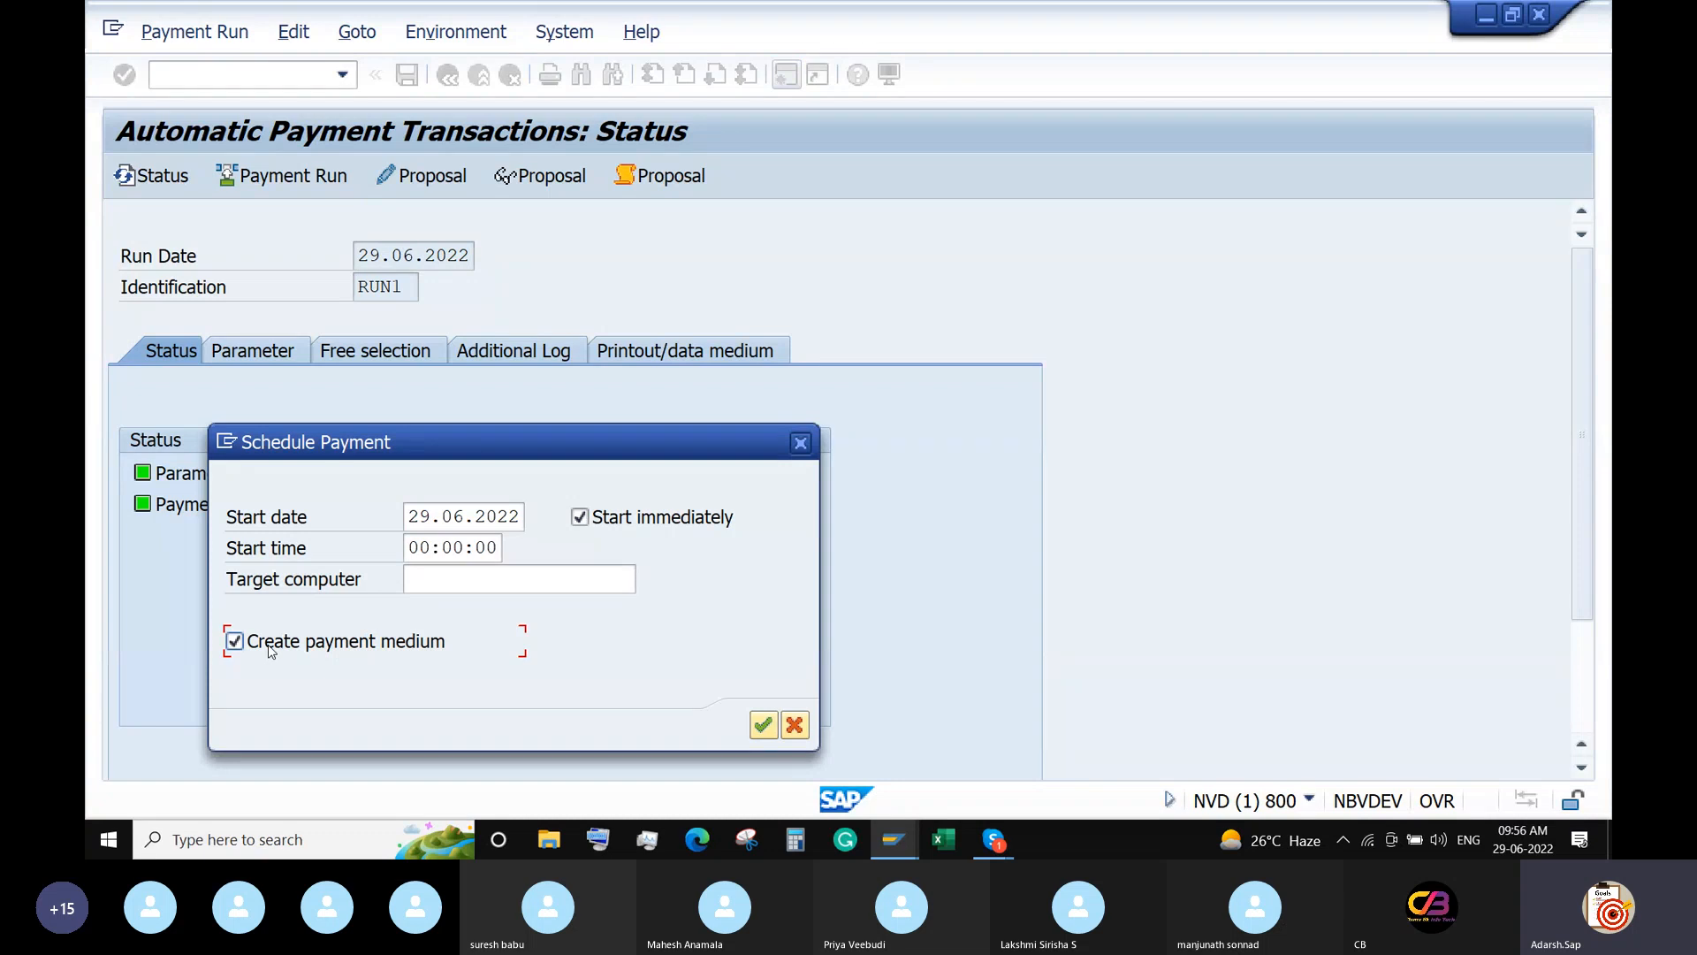
left_click(763, 724)
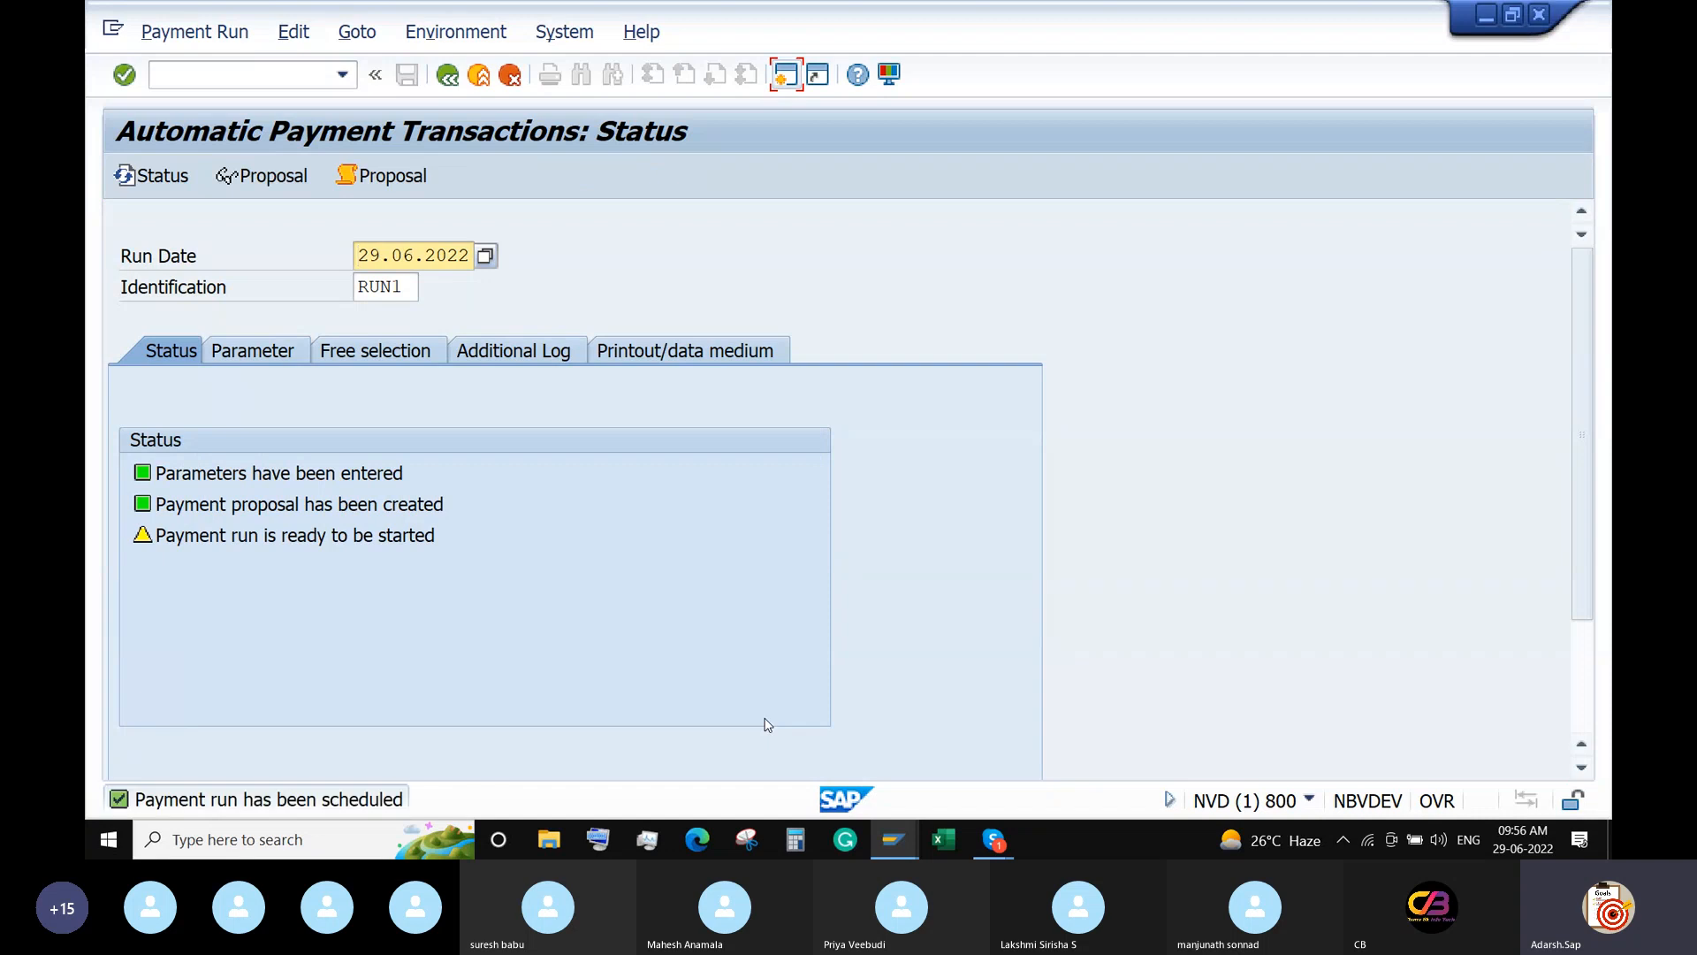
key("Return")
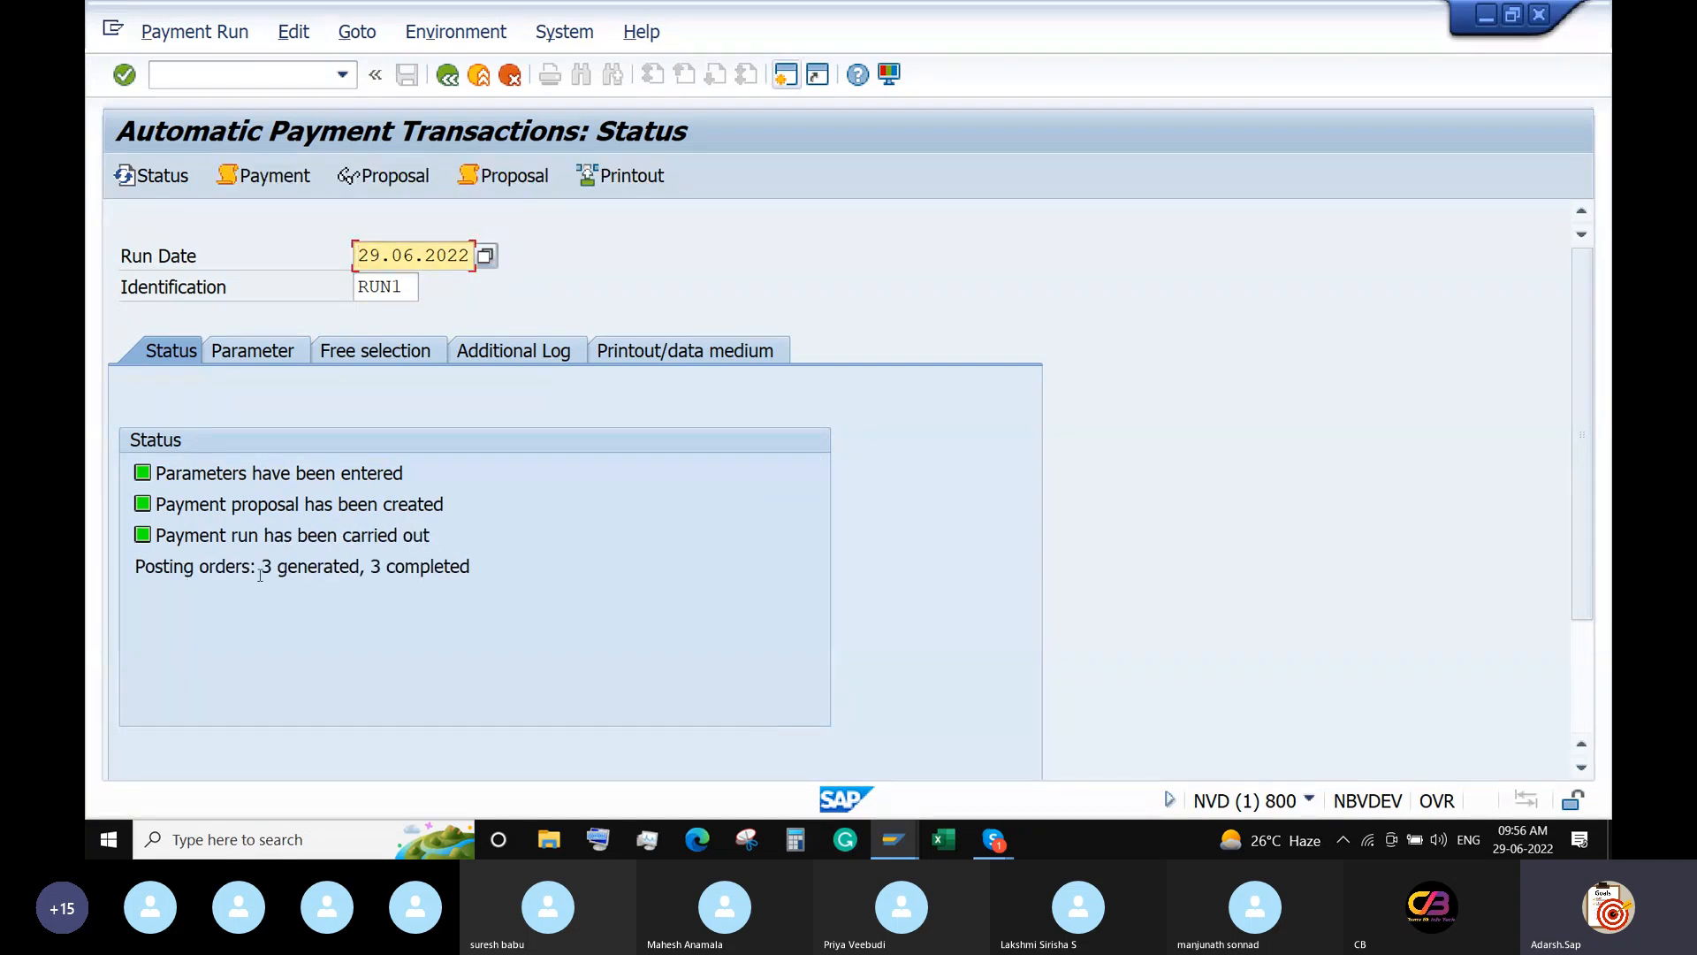
Check the 3 generated posting orders and bring the payment run status window forward.
left_click_drag(260, 573, 341, 573)
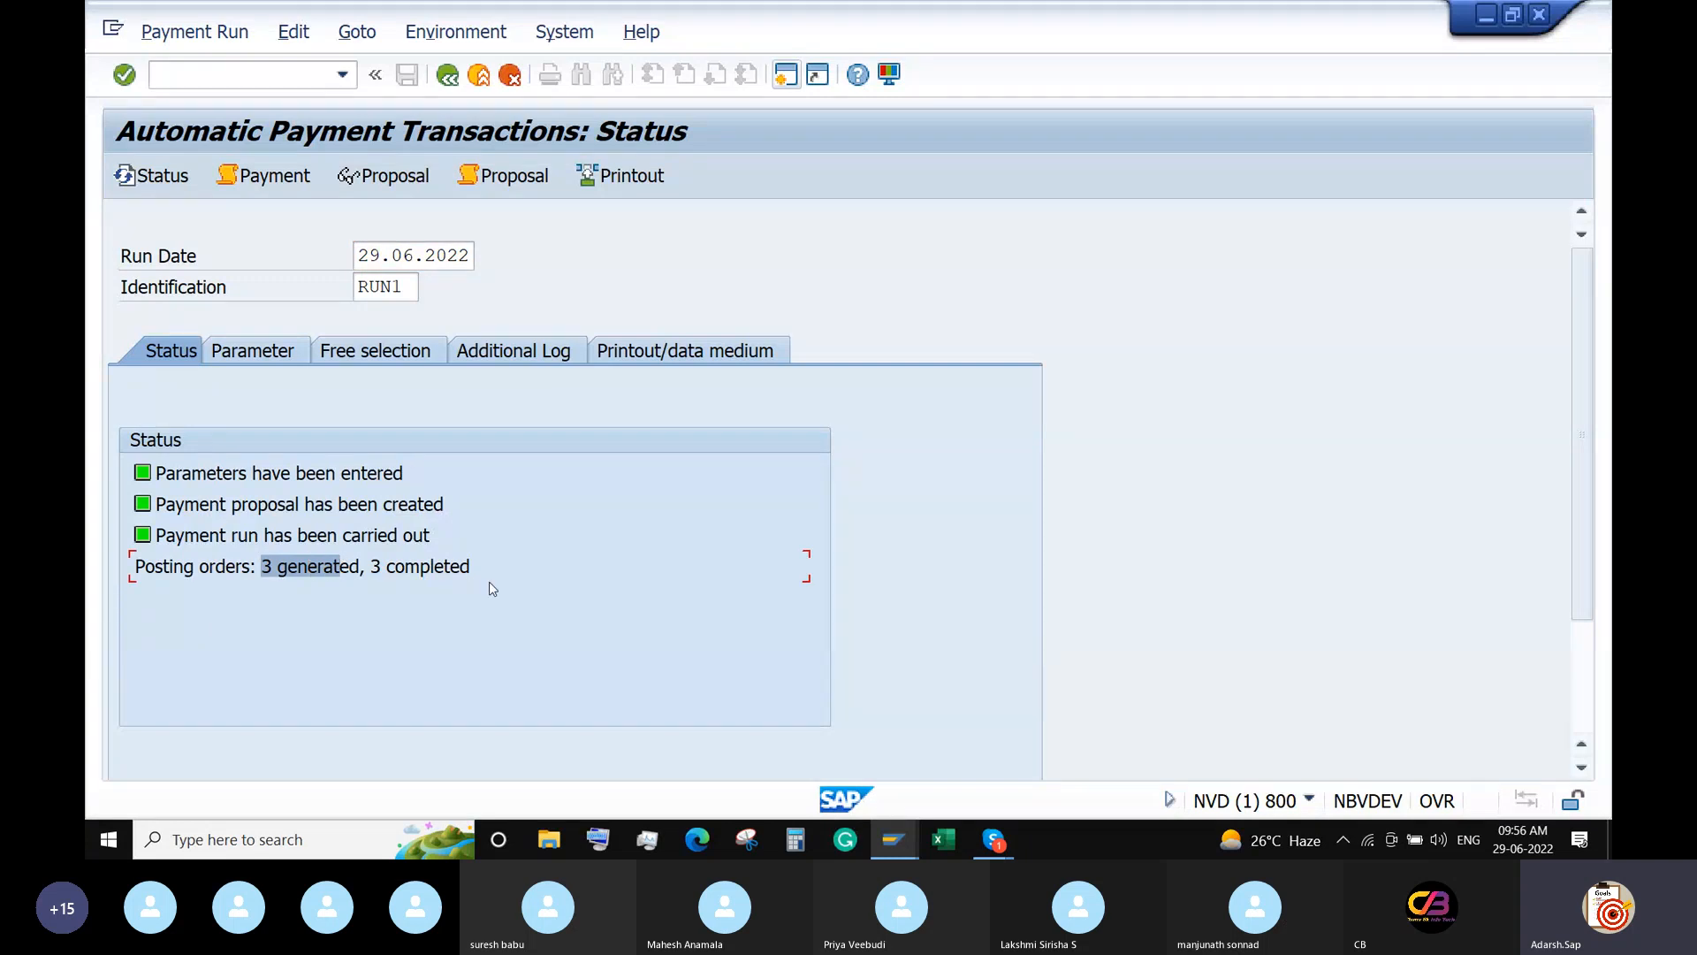
right_click(886, 835)
left_click(886, 835)
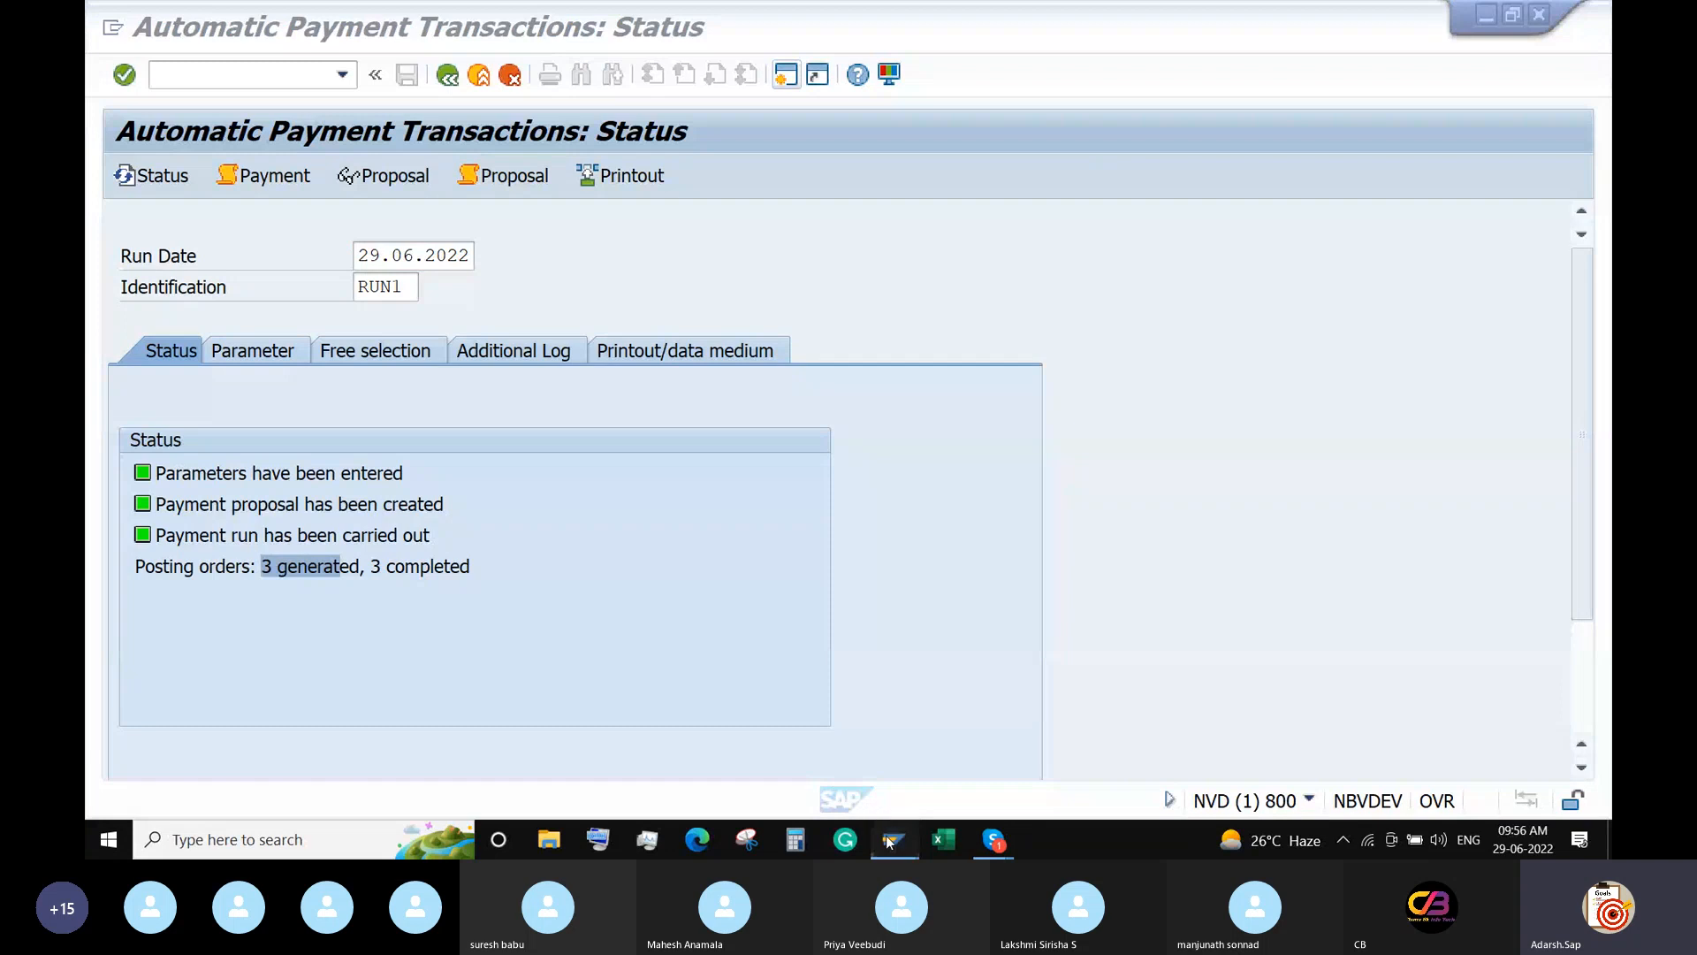
mouse_move(886, 835)
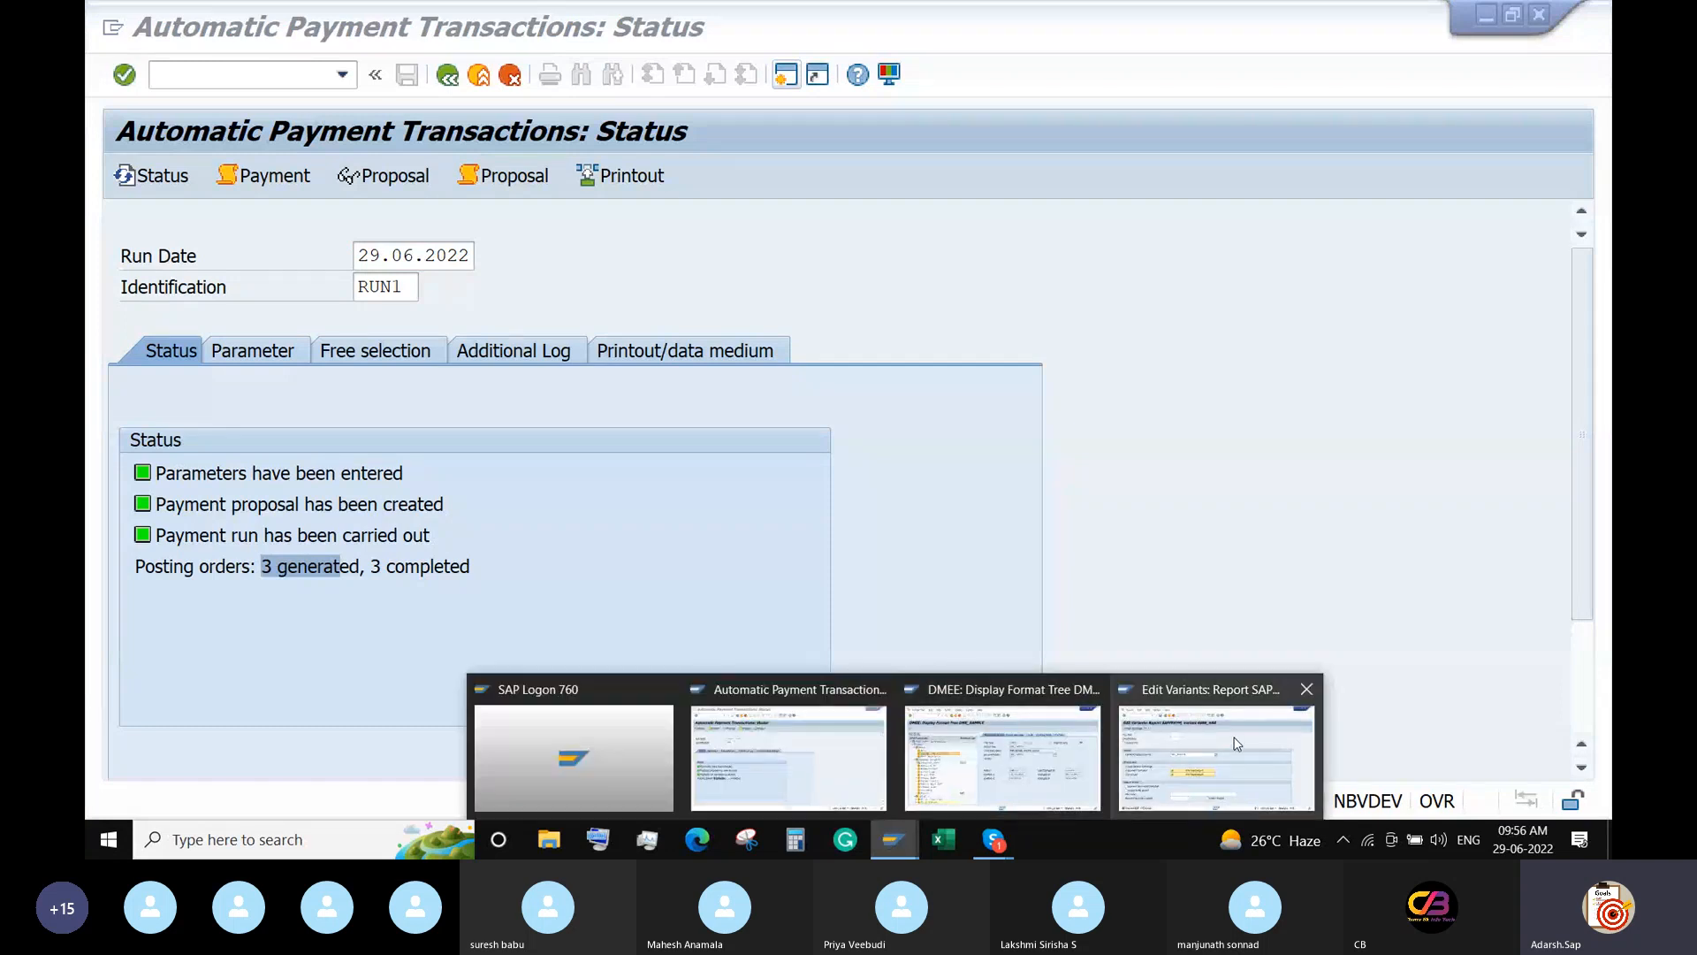
left_click(788, 754)
Switch to the DME_SAMPLE format window and leave it for the main menu with /n.
mouse_move(888, 835)
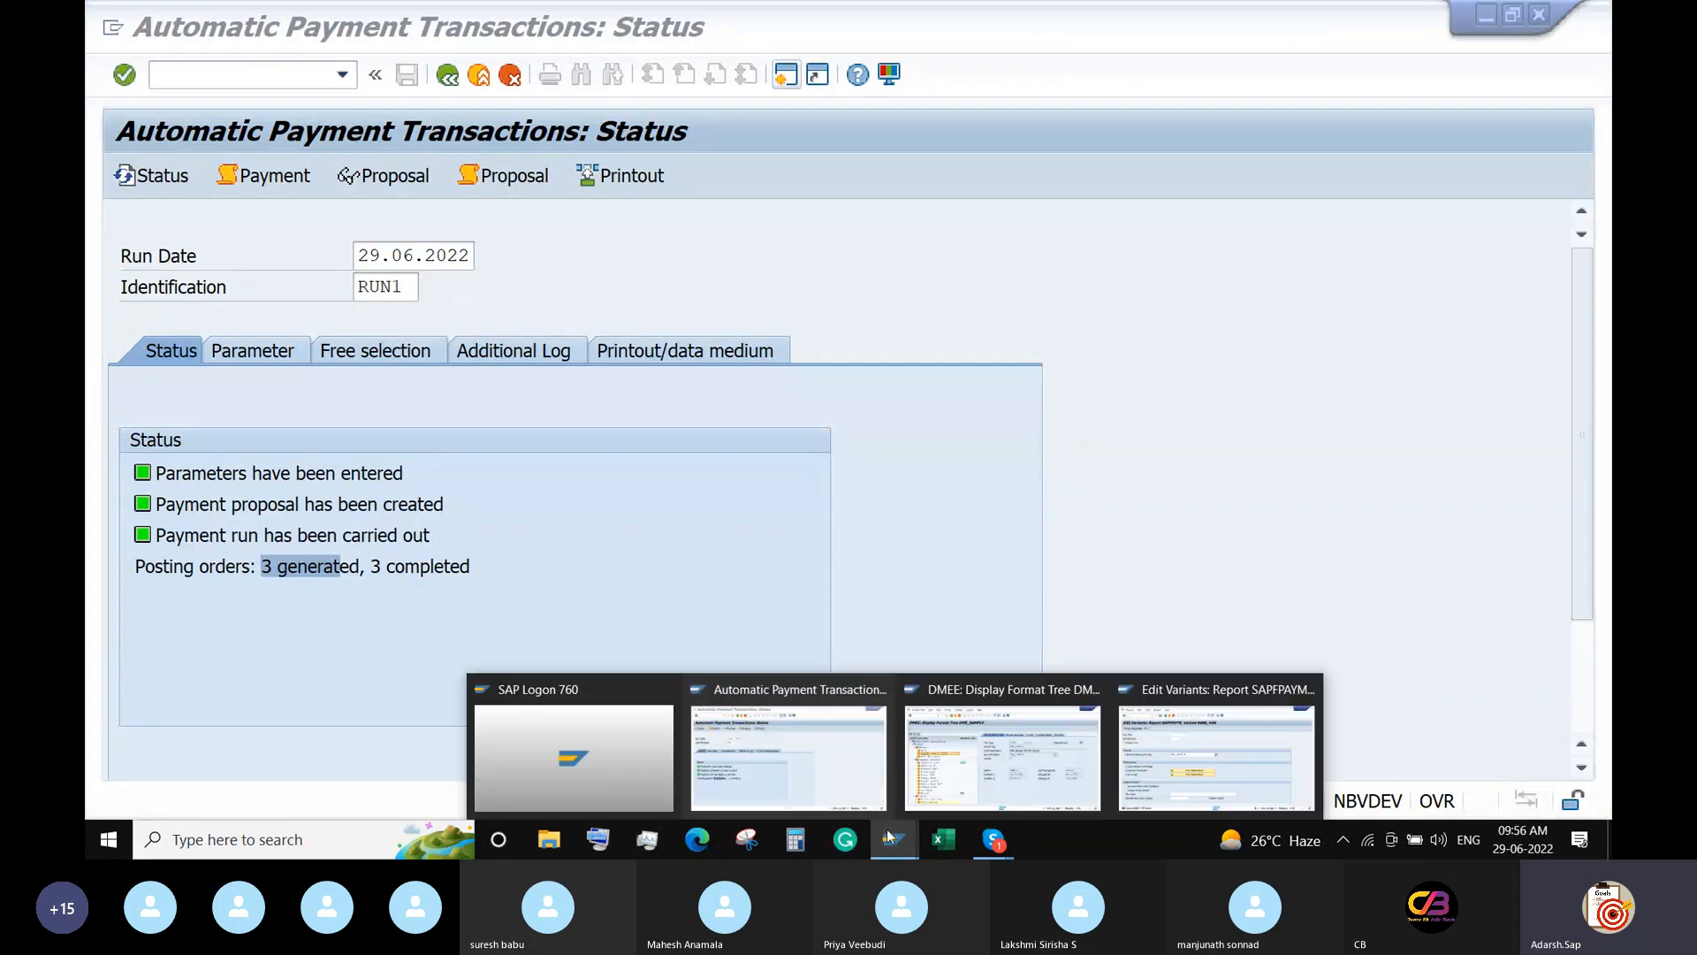
left_click(986, 778)
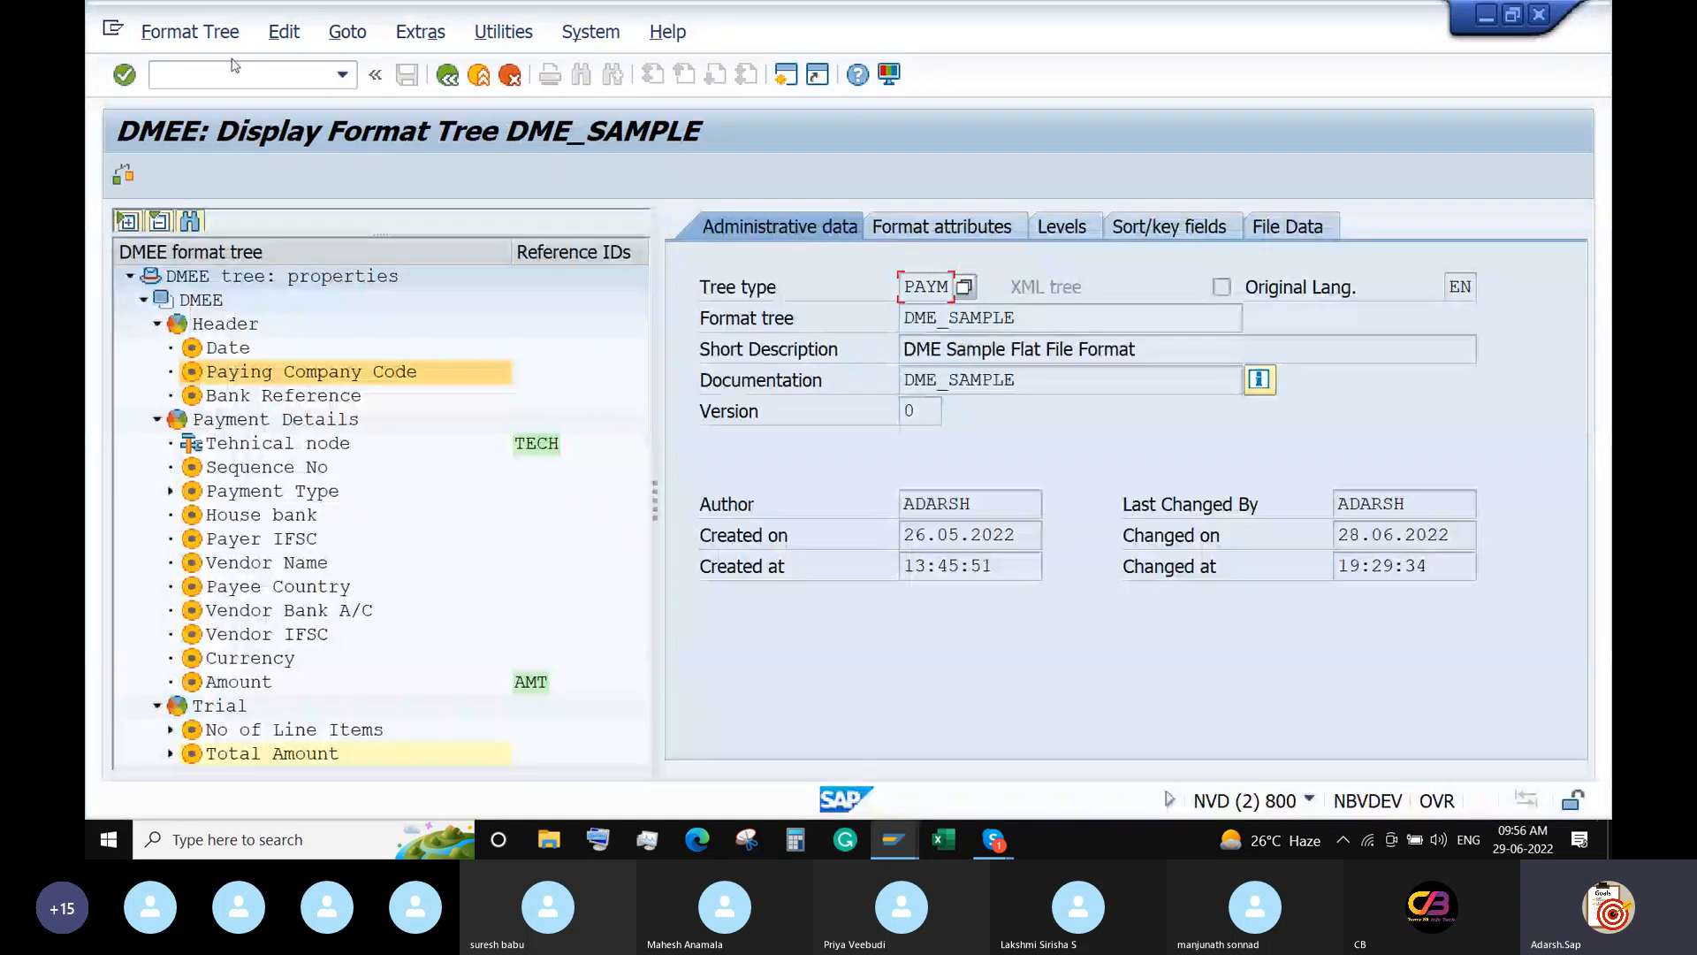
left_click(218, 75)
type("/n")
key("Return")
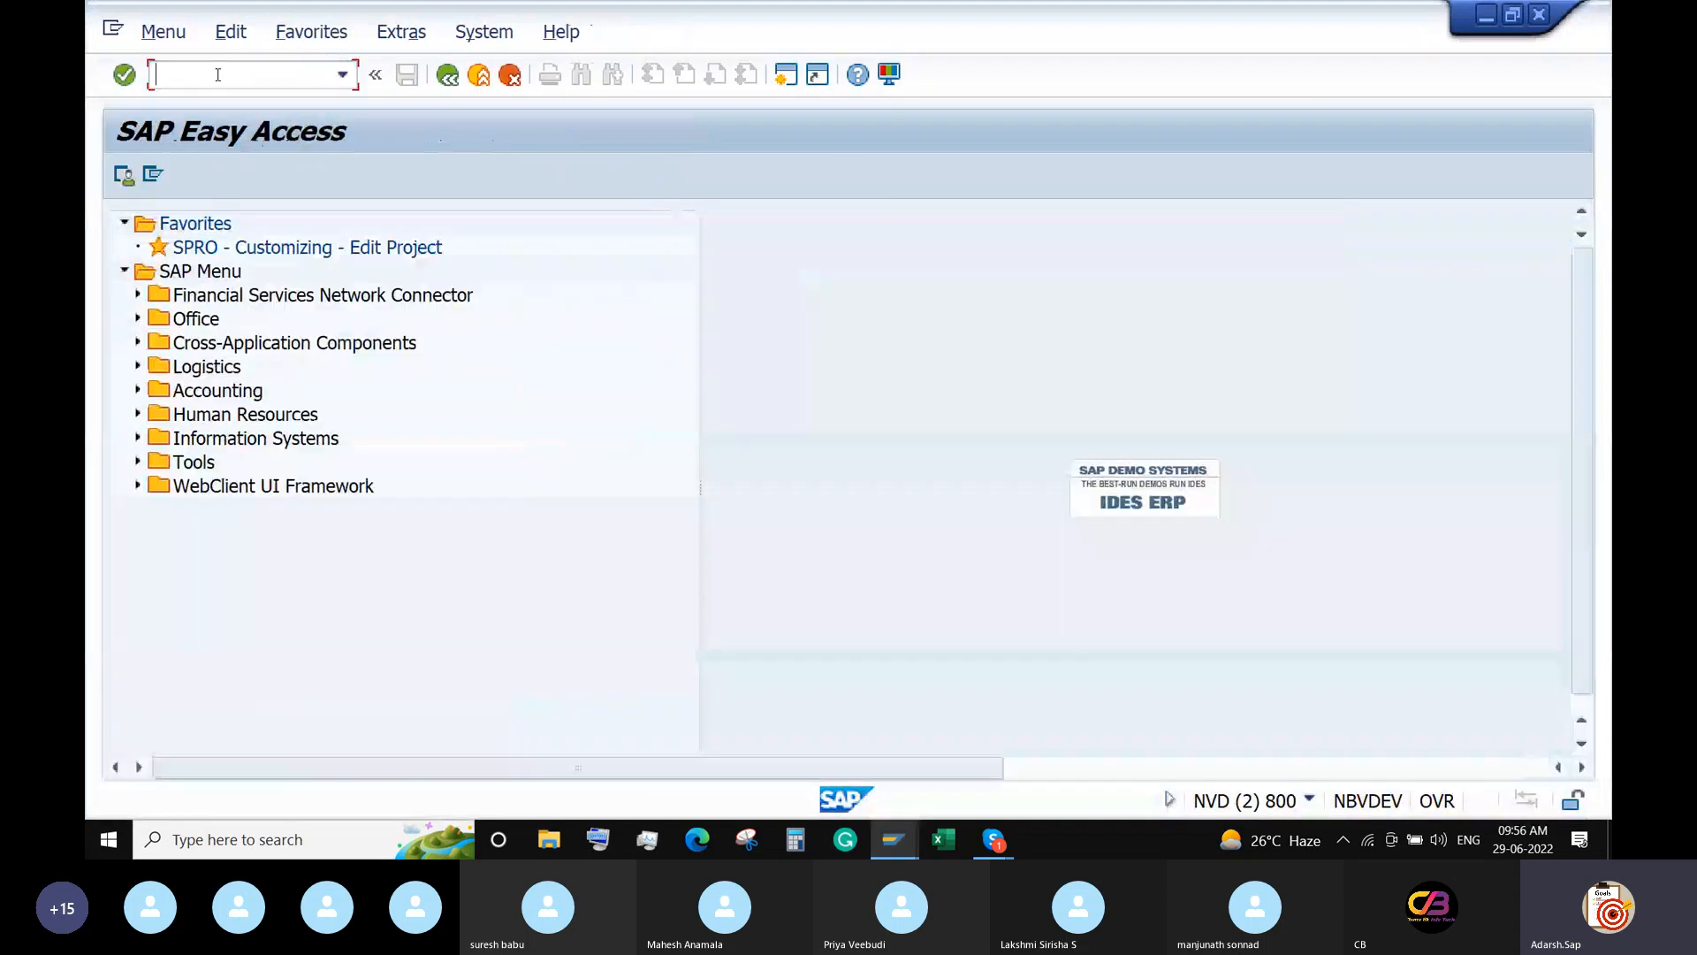
Run FBL1N for vendor 100470 in company code 6688 showing all items.
type("FBL1n")
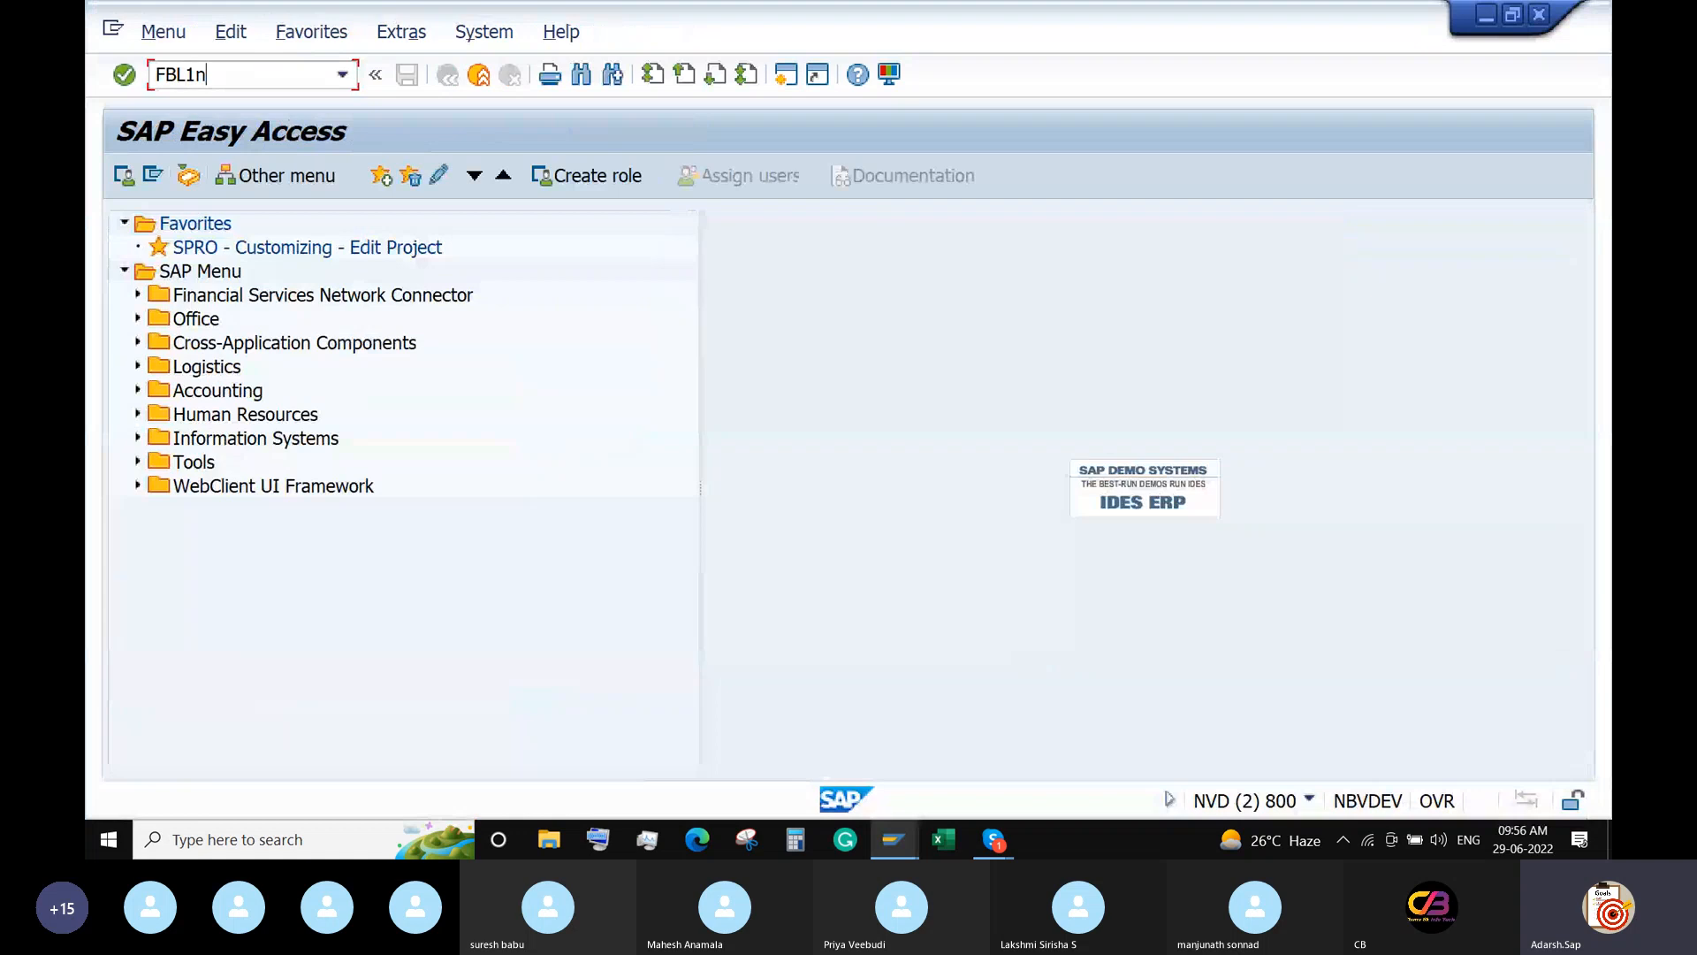
key("Return")
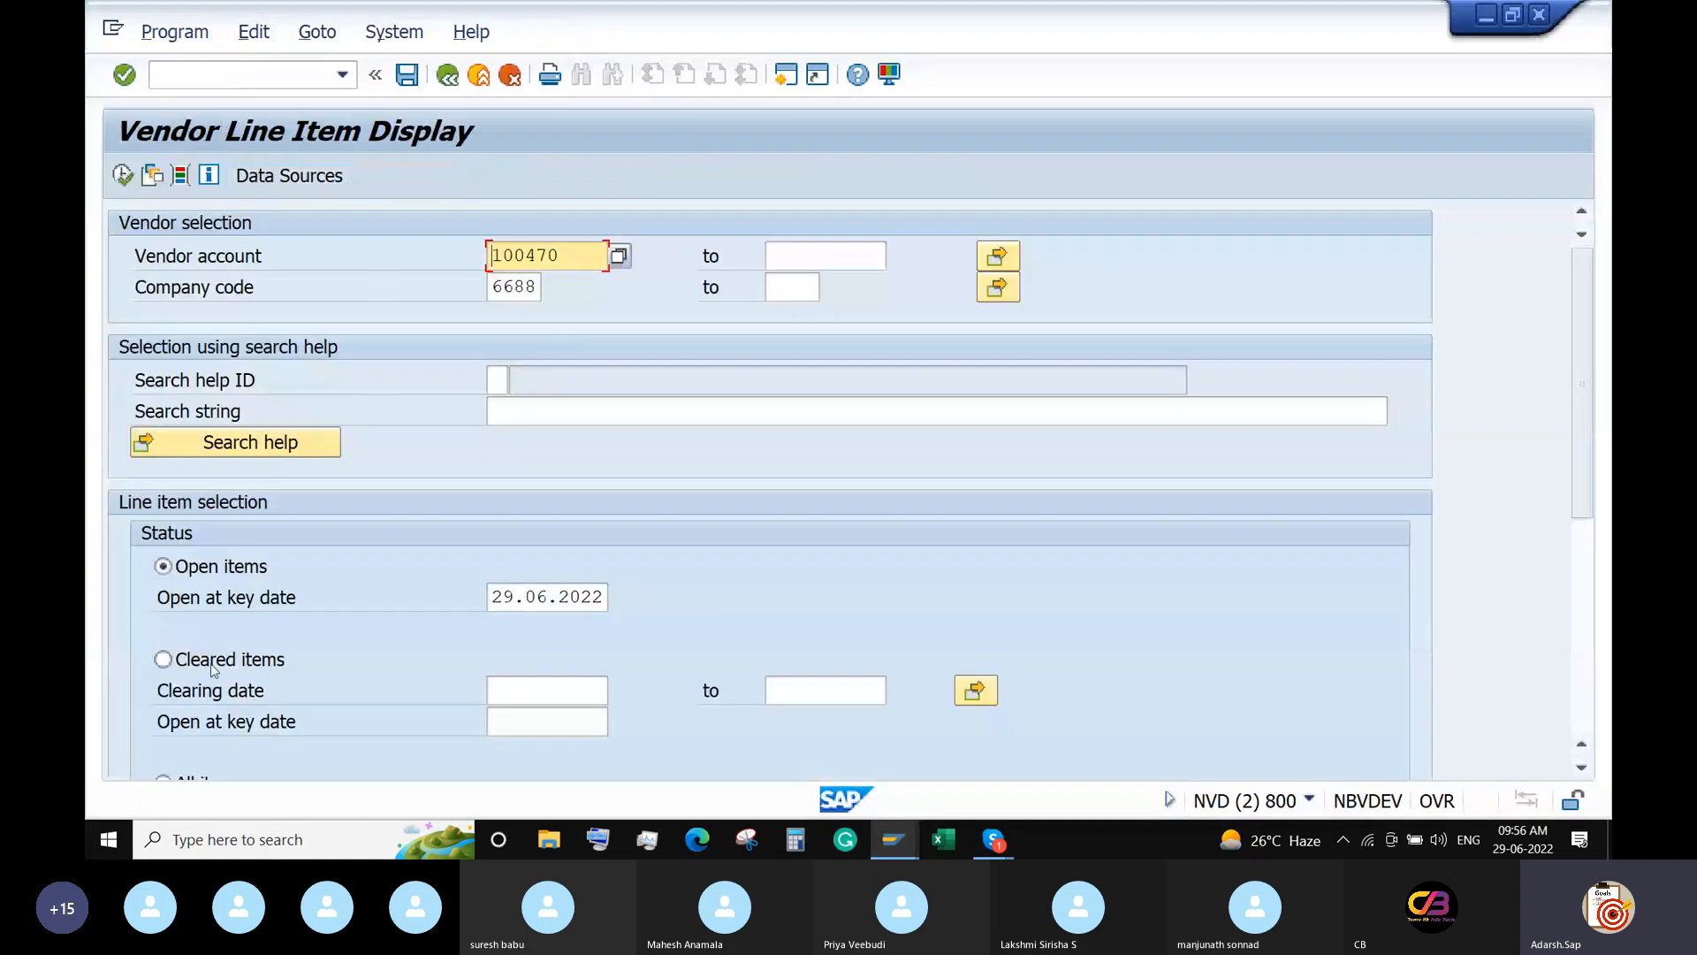
scroll(214, 670, "down", 1)
left_click(164, 747)
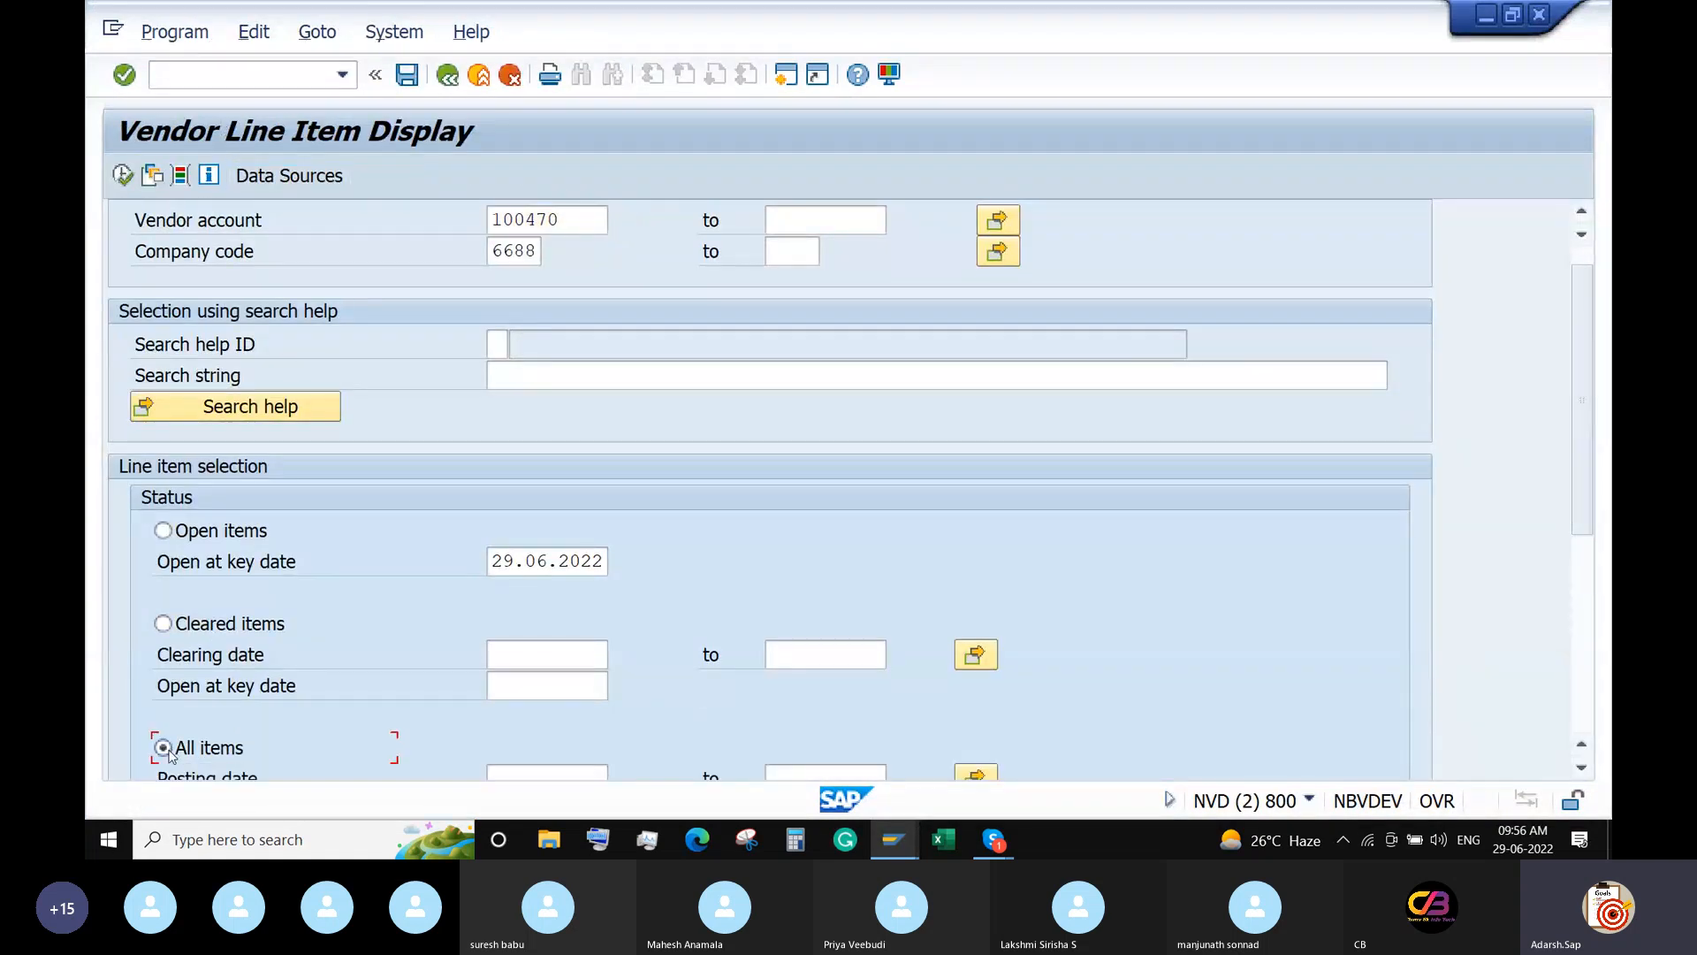
left_click(123, 174)
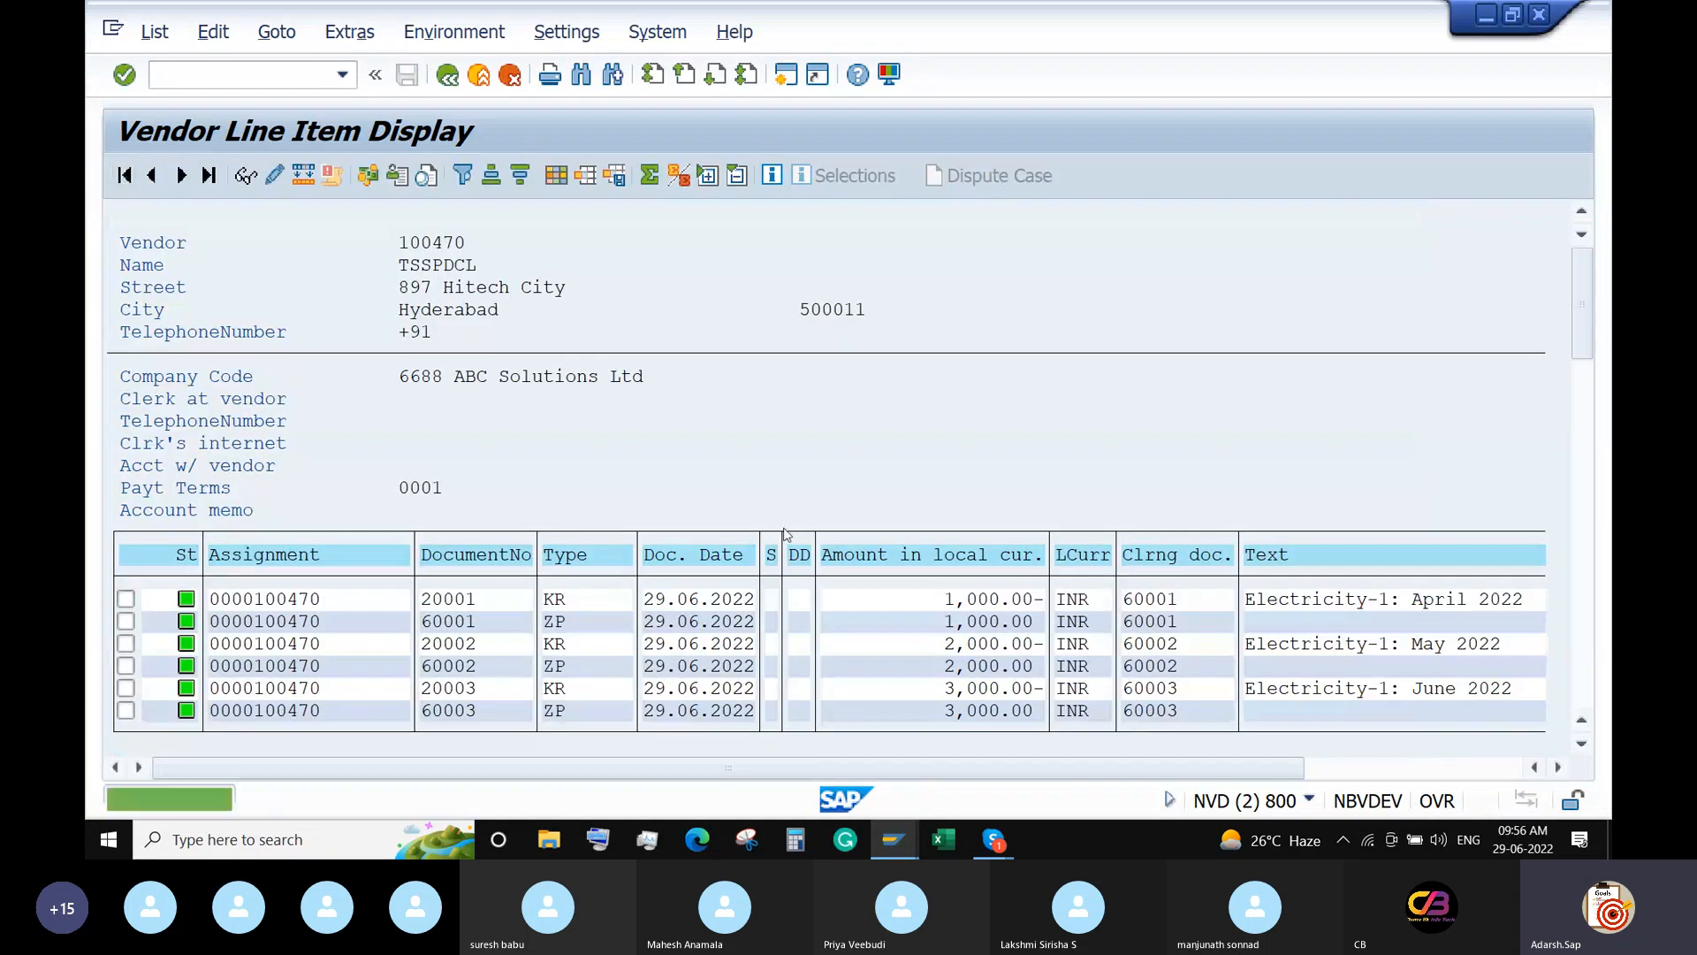
scroll(792, 601, "down", 2)
scroll(796, 618, "up", 2)
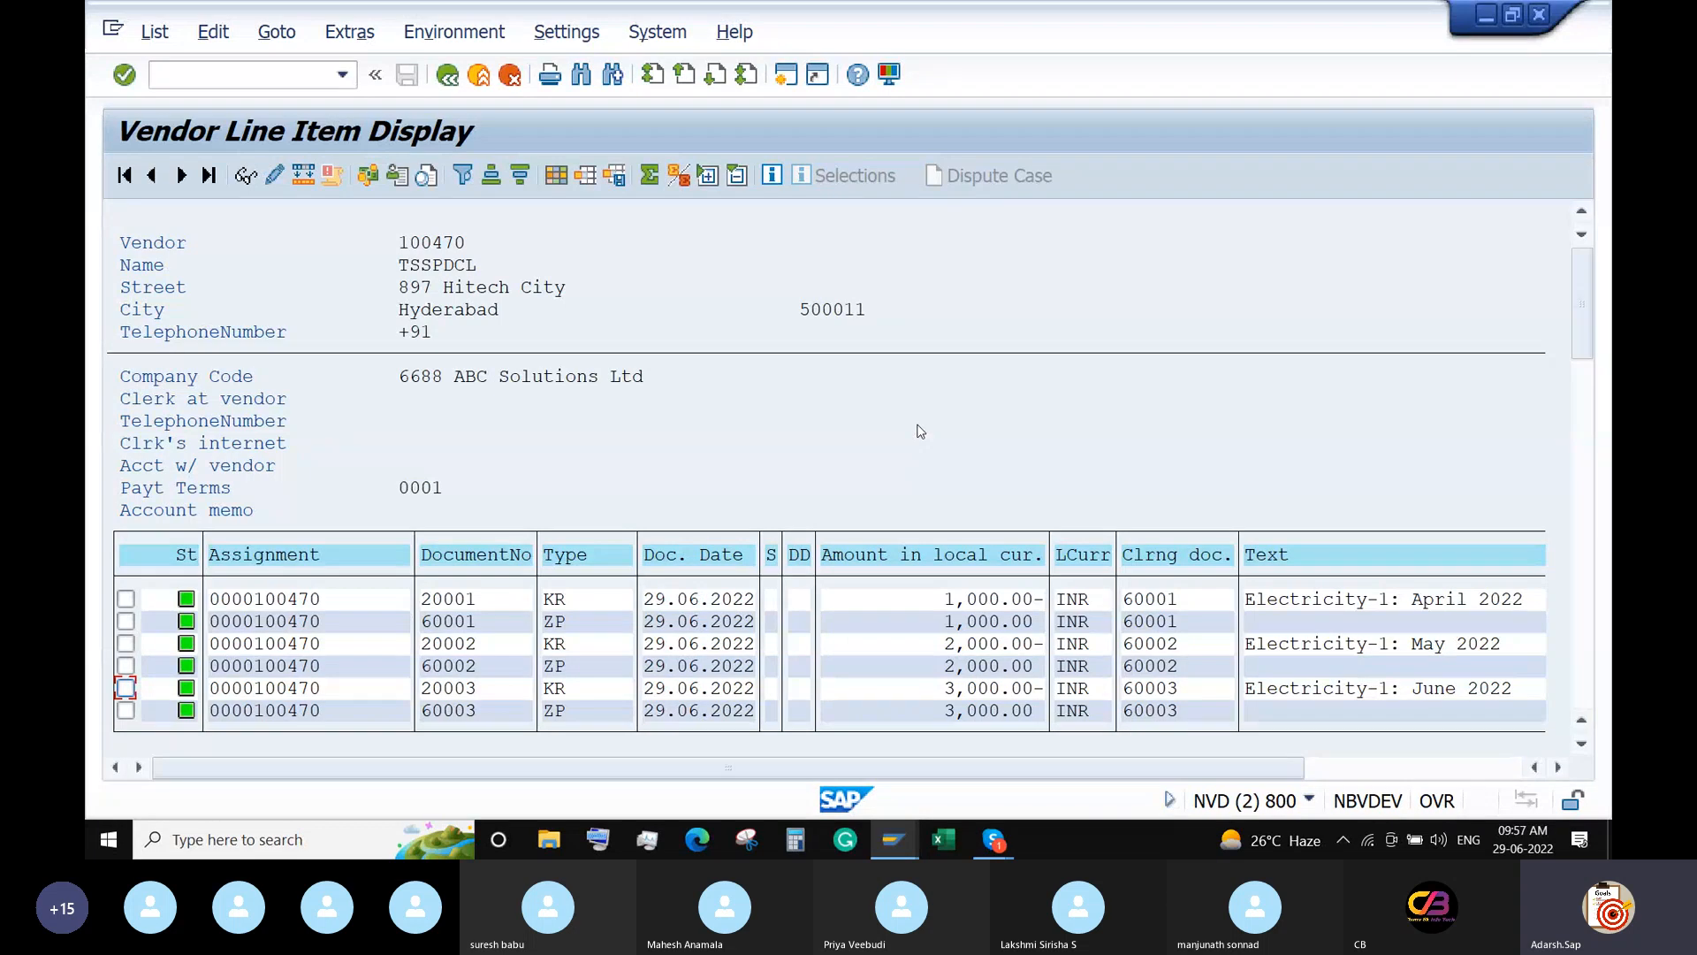
From the F110 window, check DME Administration for RUN1, find no records, and close that session.
left_click(893, 839)
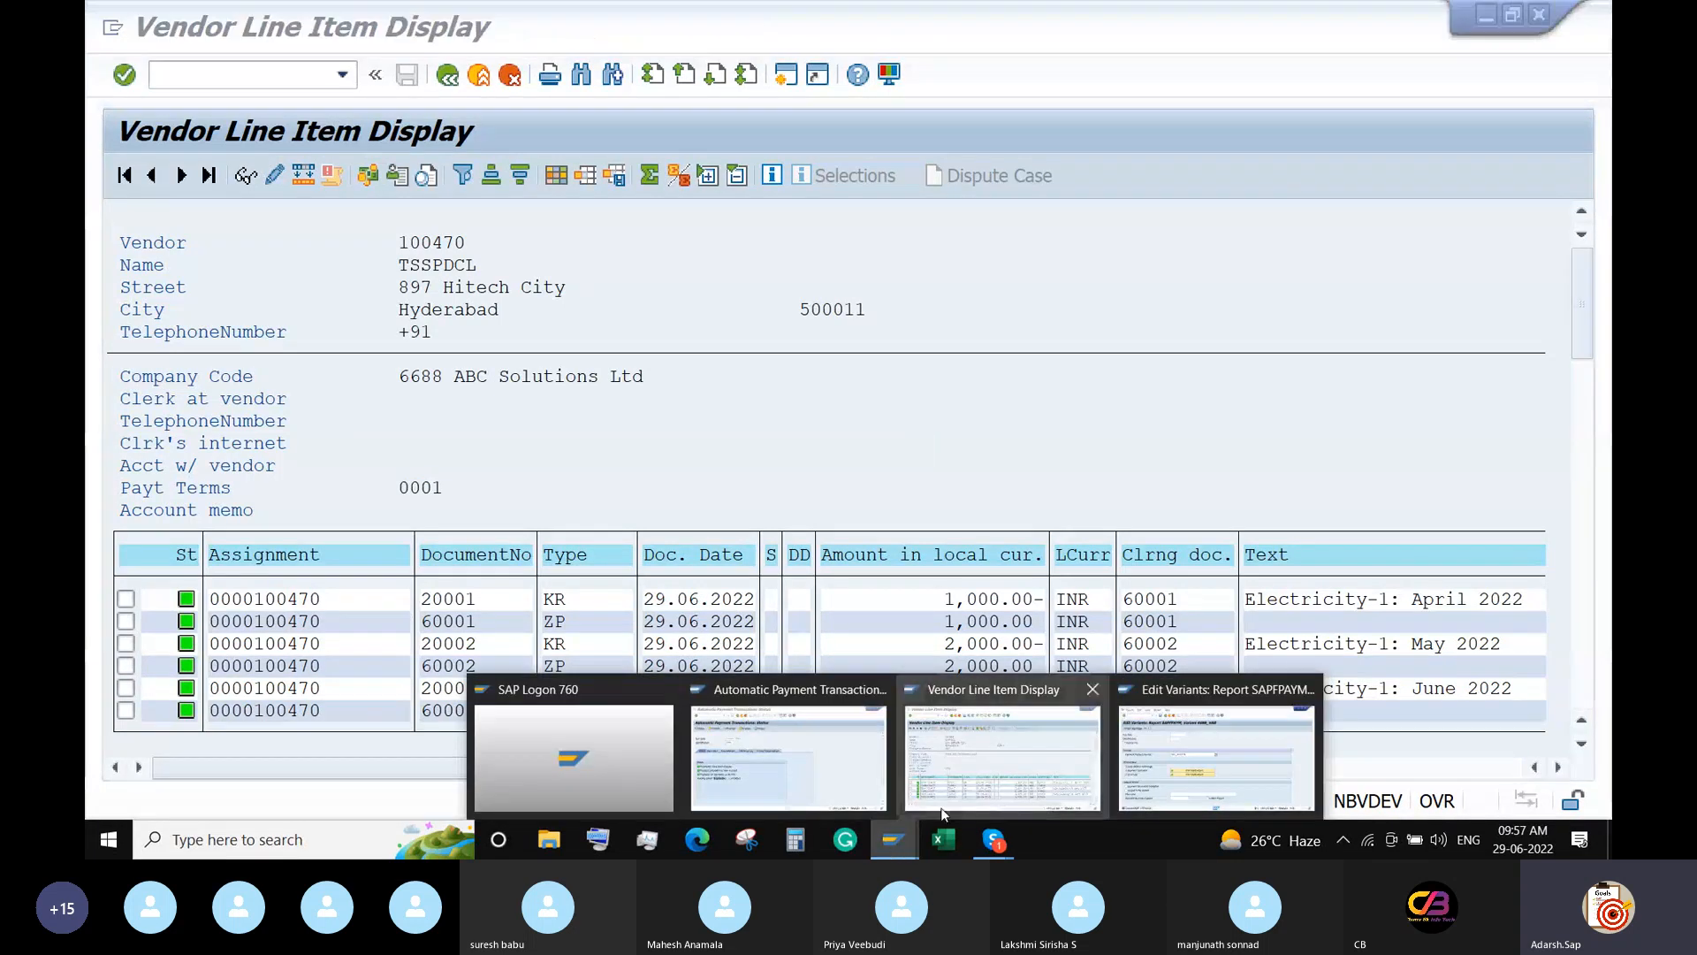
left_click(787, 757)
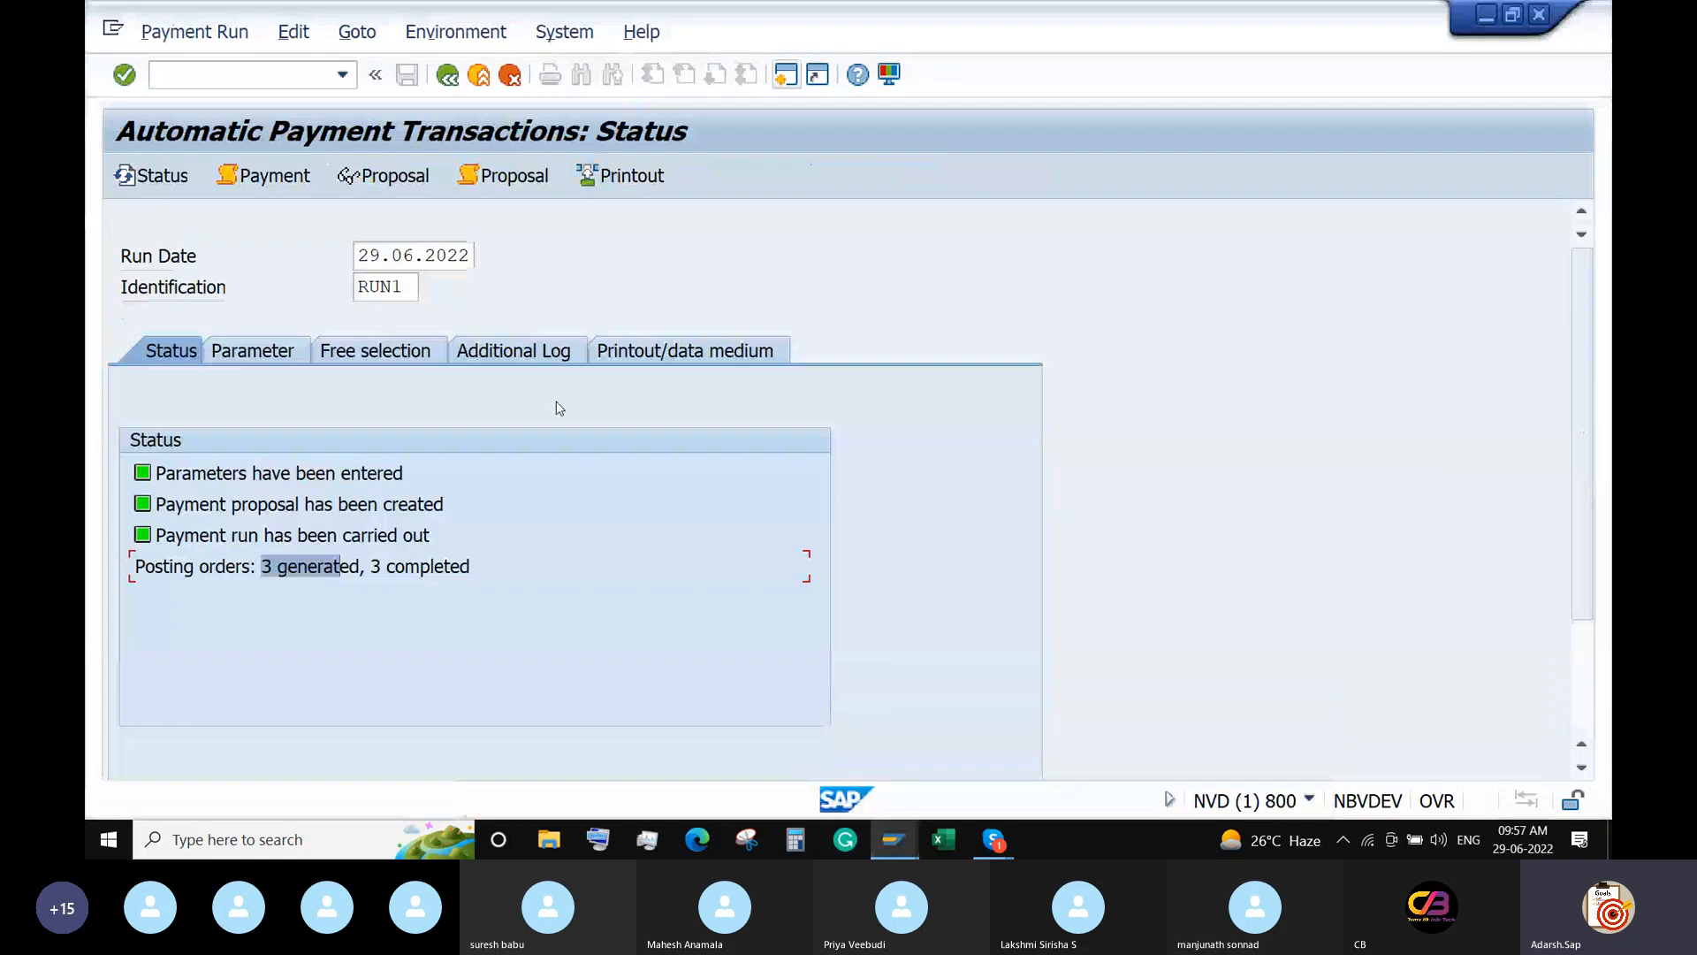
left_click(455, 32)
mouse_move(619, 251)
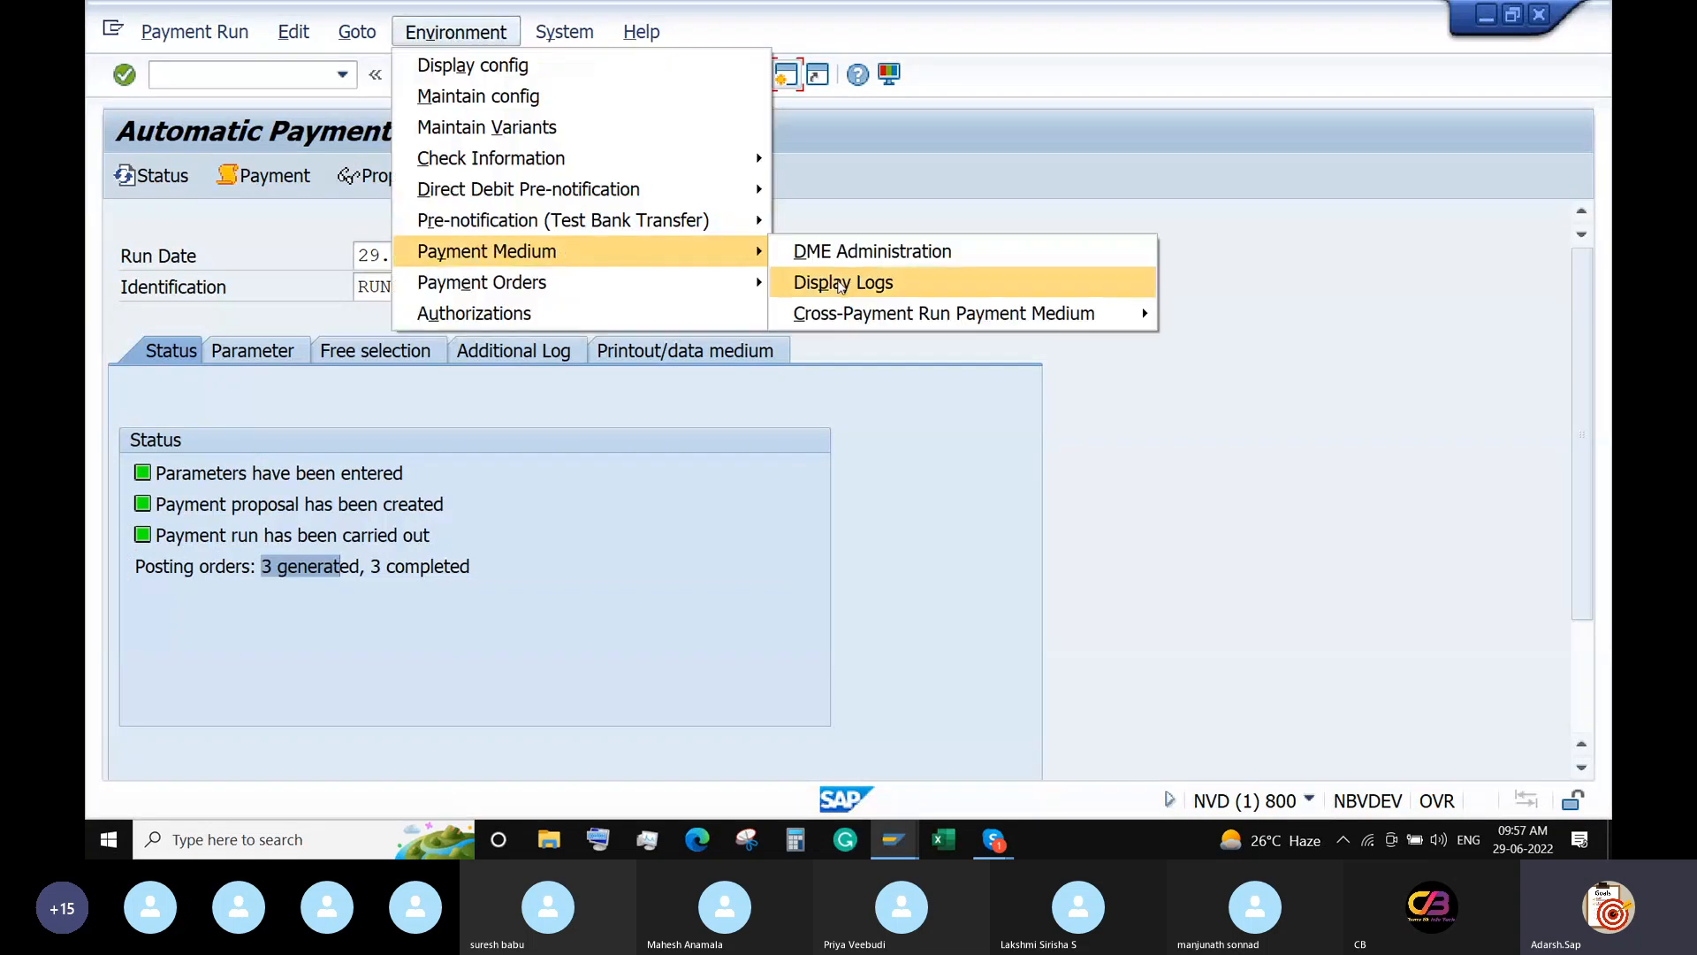
left_click(884, 254)
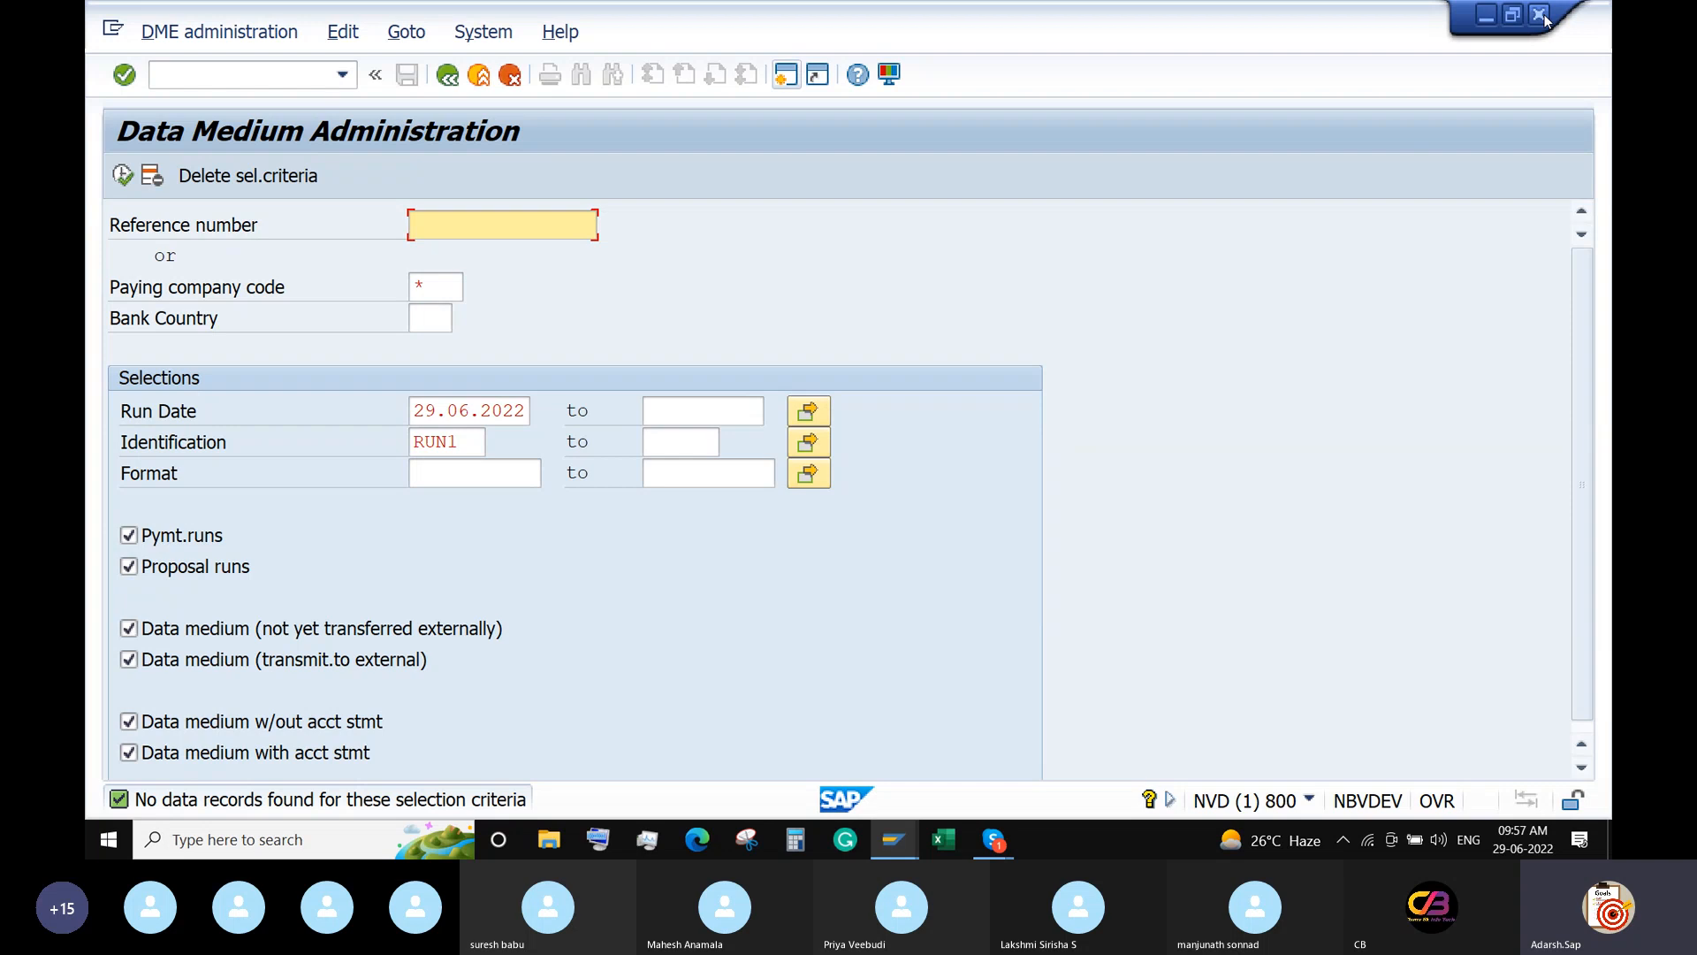
left_click(1540, 15)
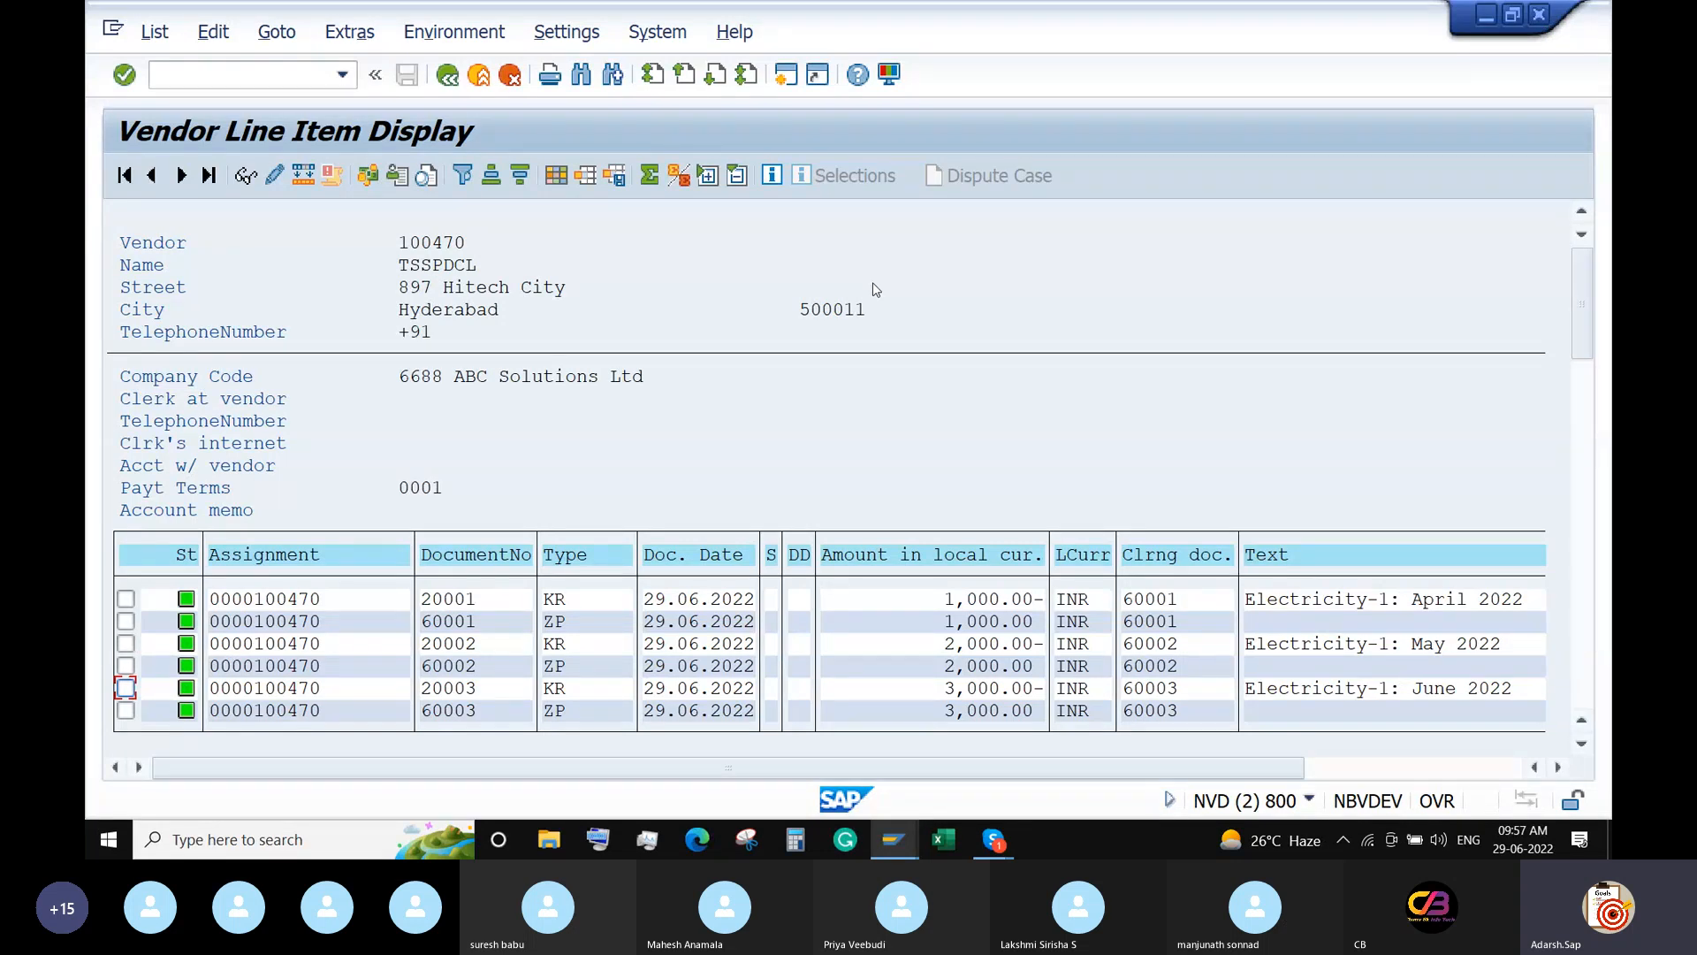
Return to the FBL1N selection screen and switch to the variant editing window.
left_click(352, 709)
left_click(448, 76)
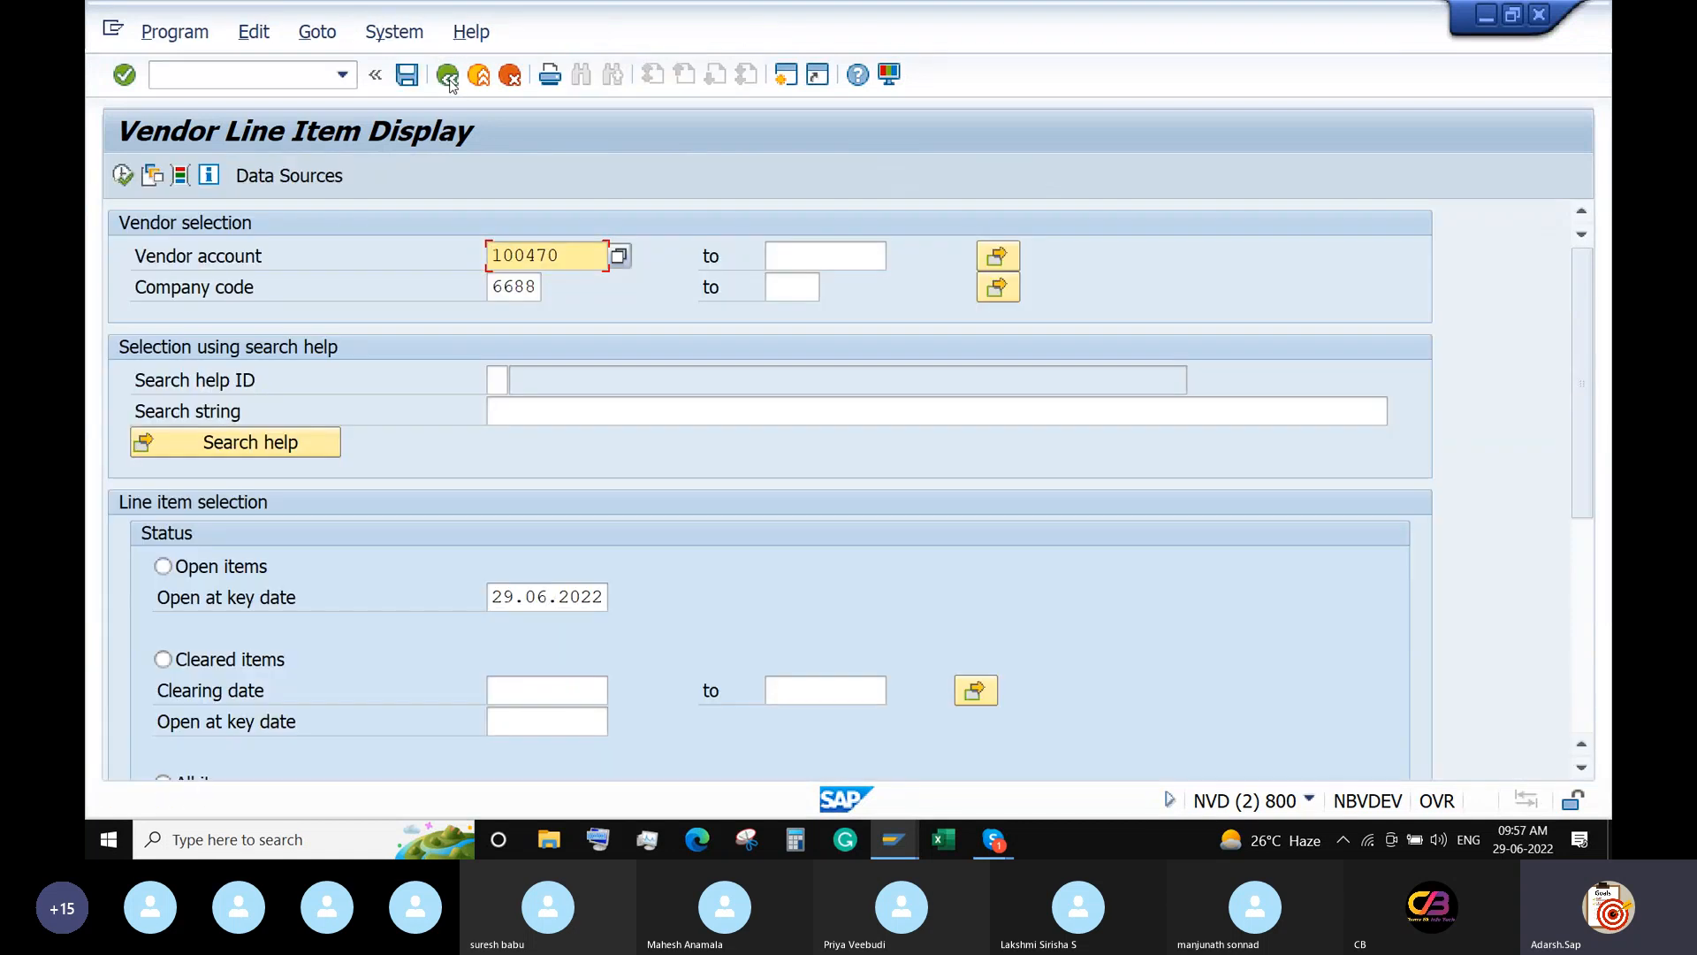
mouse_move(892, 842)
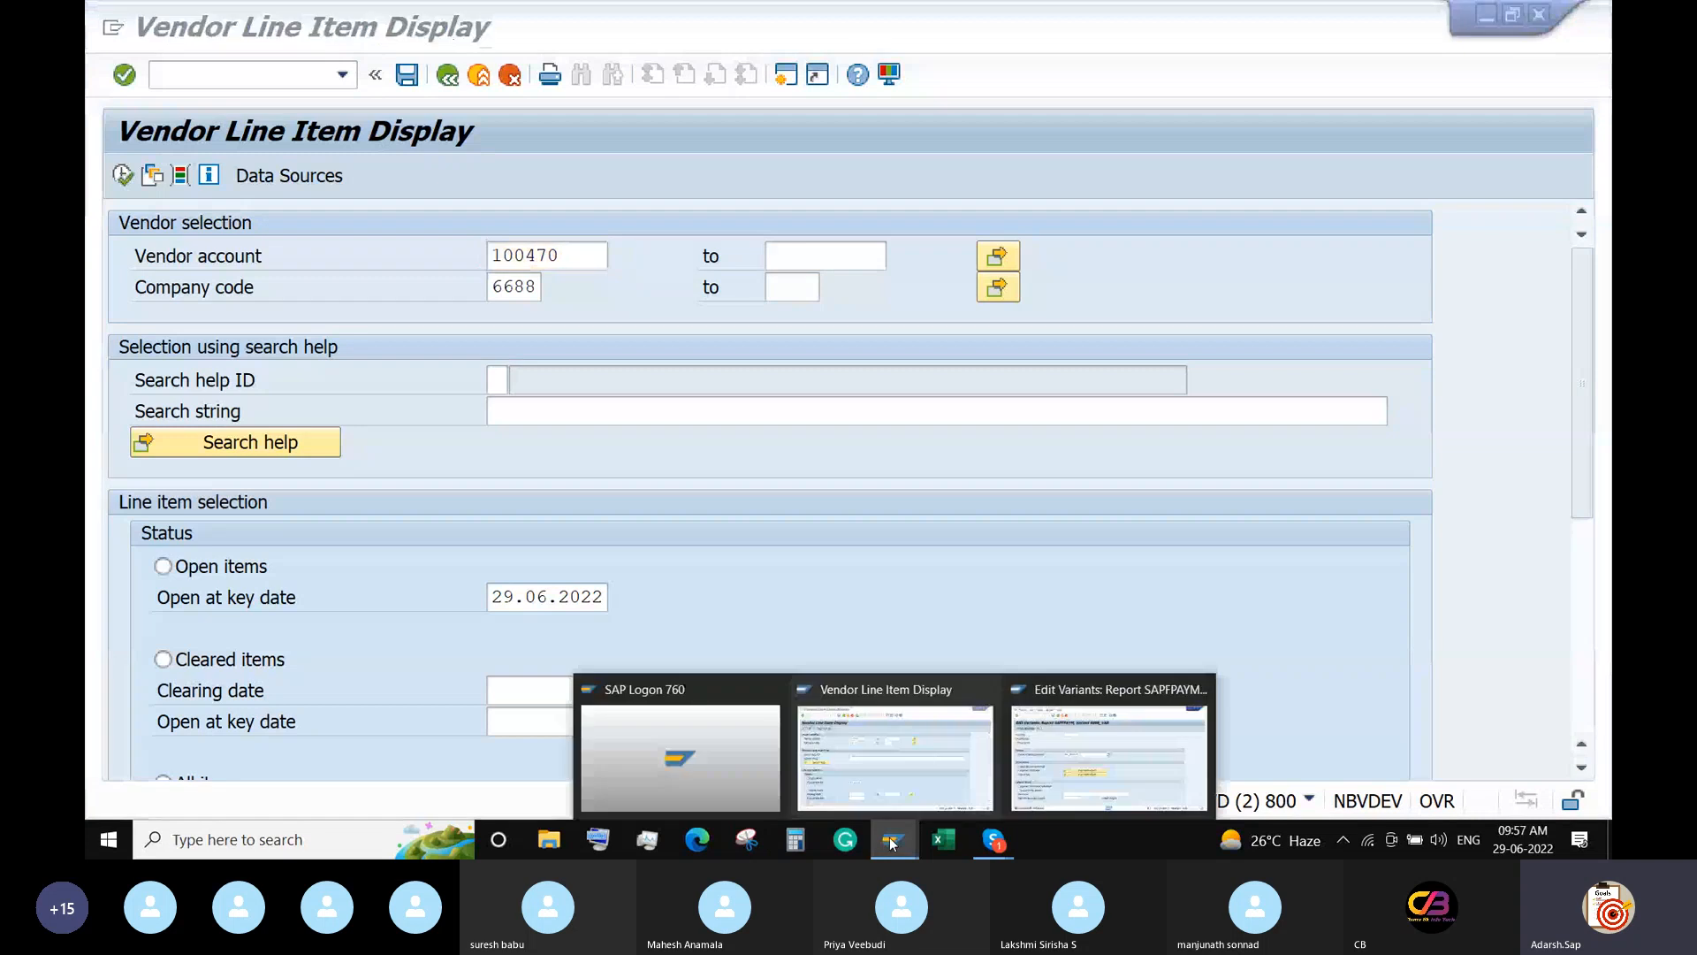
left_click(1061, 751)
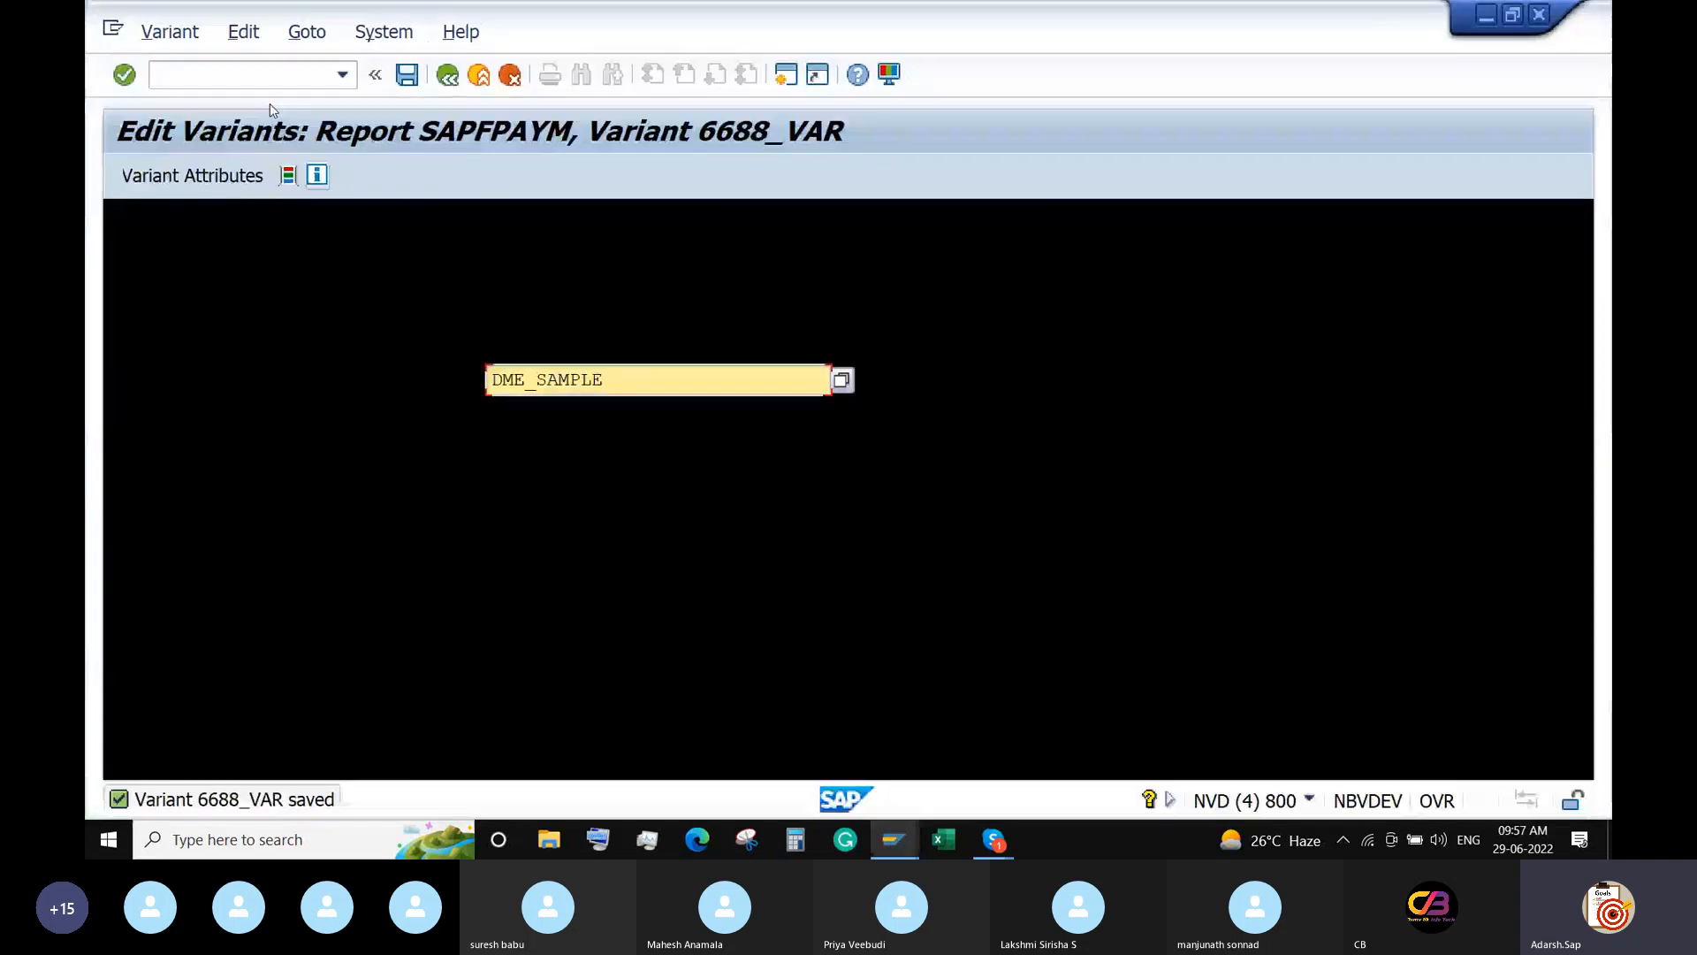
Leave for the main menu with /n and start F110 to reload run 29.06.2022 / RUN1.
type("/n")
key("Return")
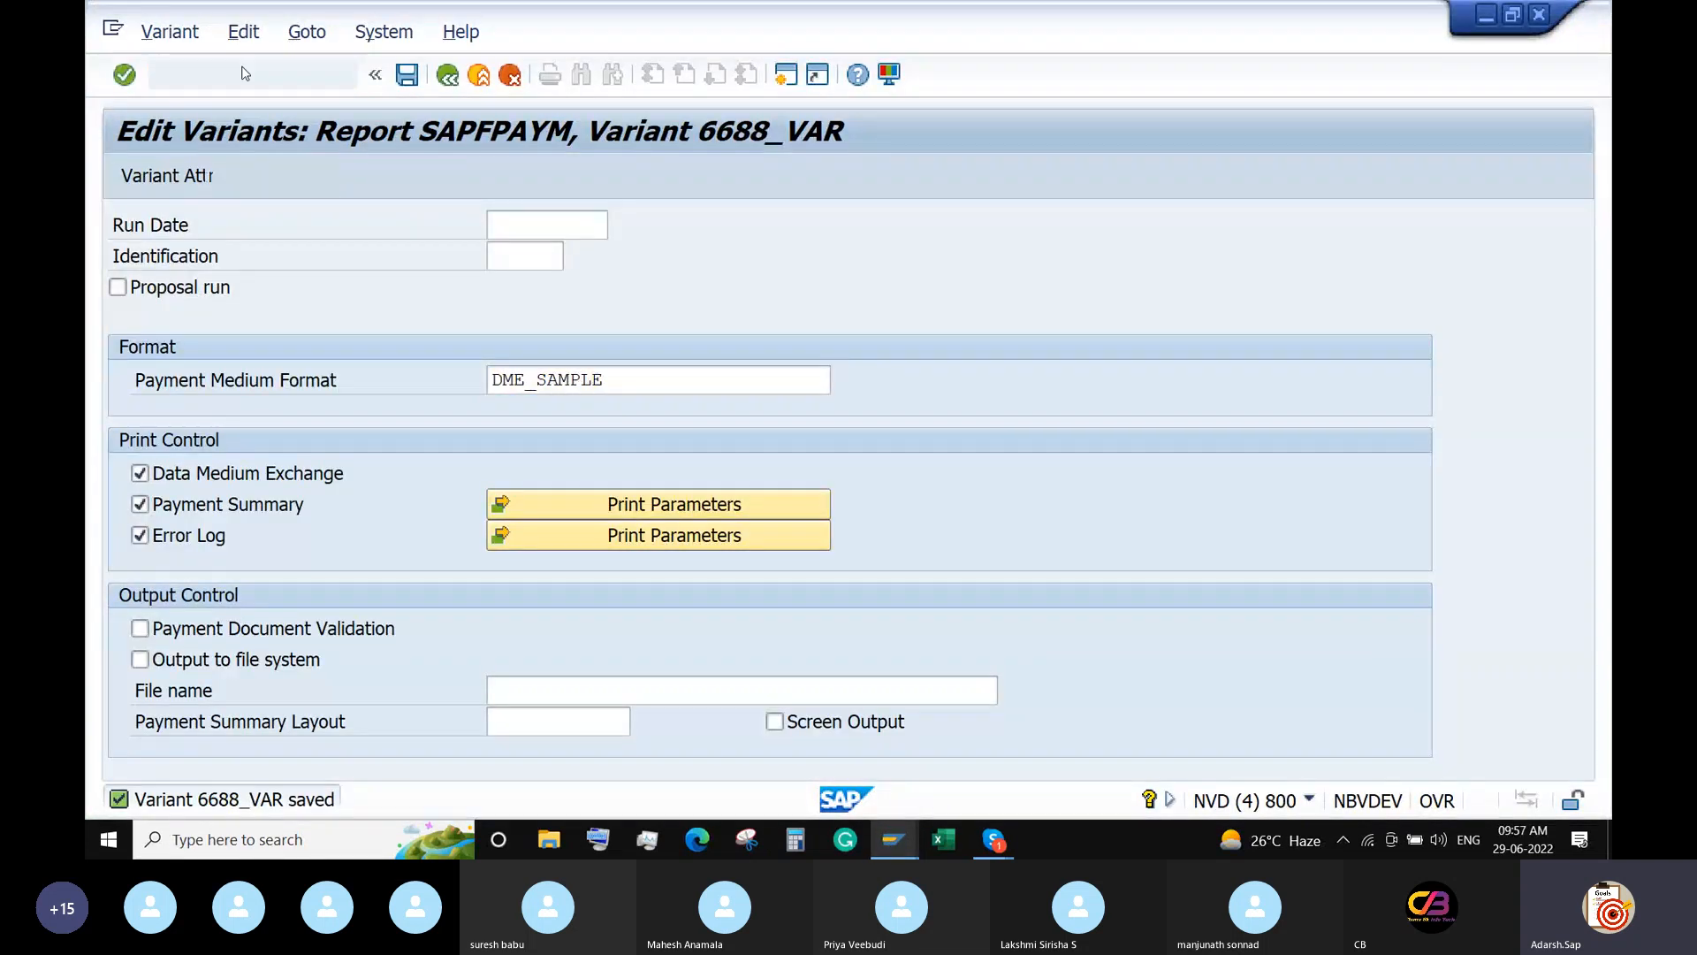
type("F11")
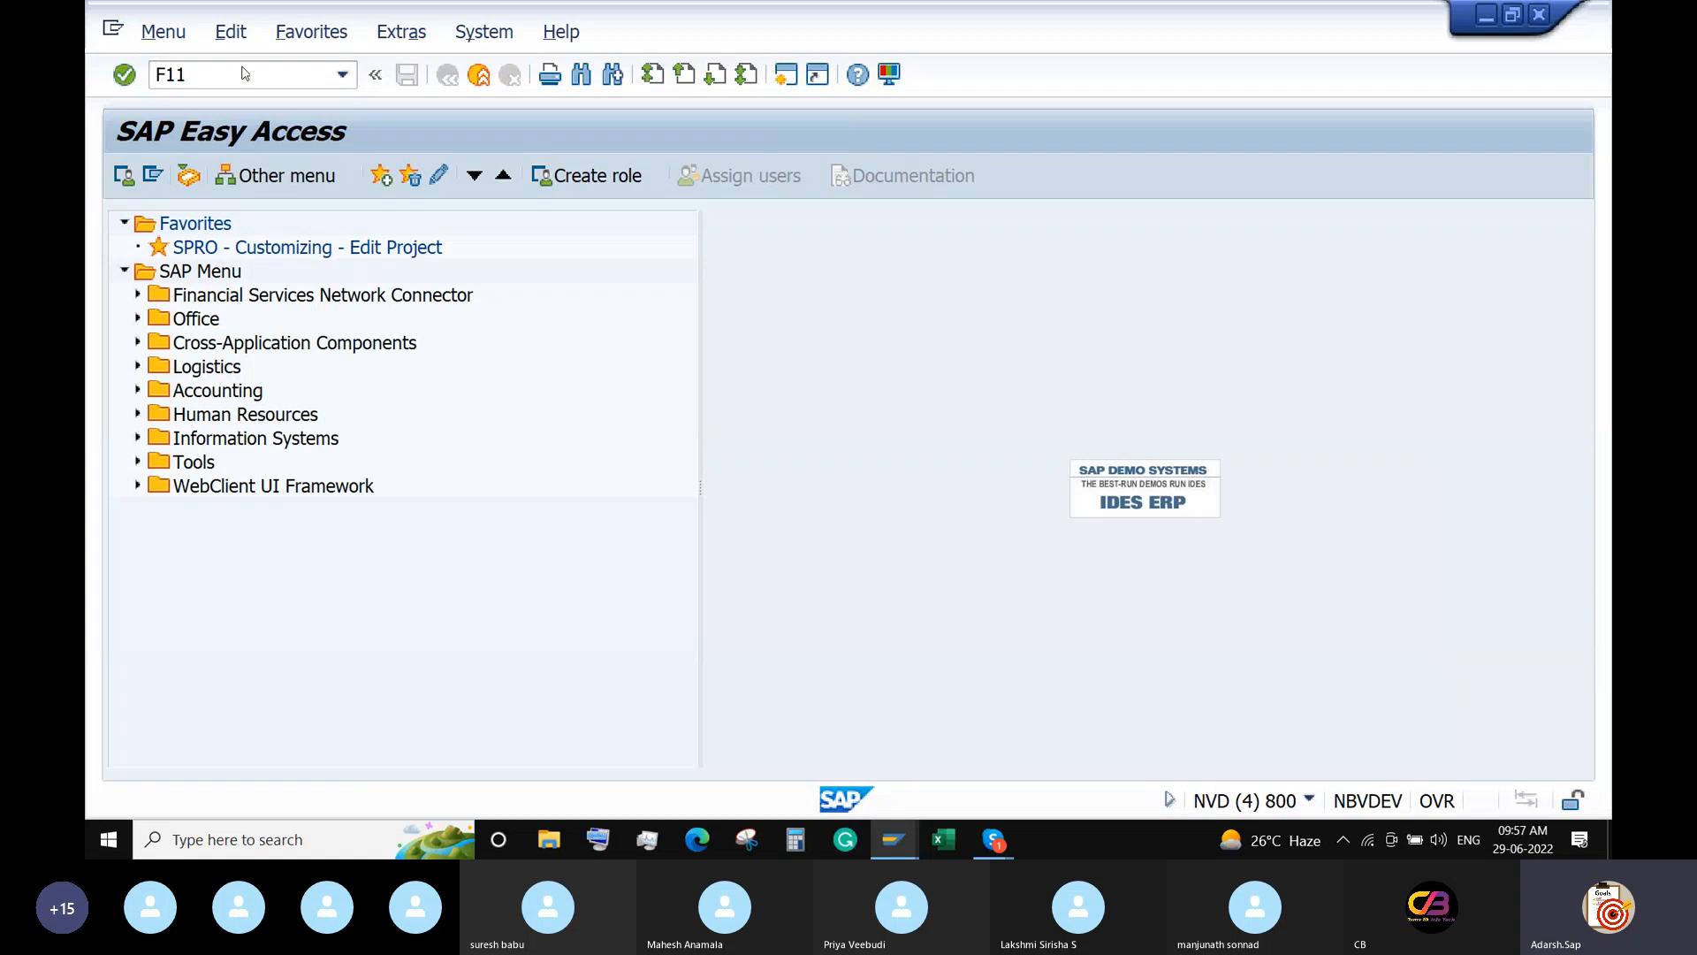
key("Return")
type("F110")
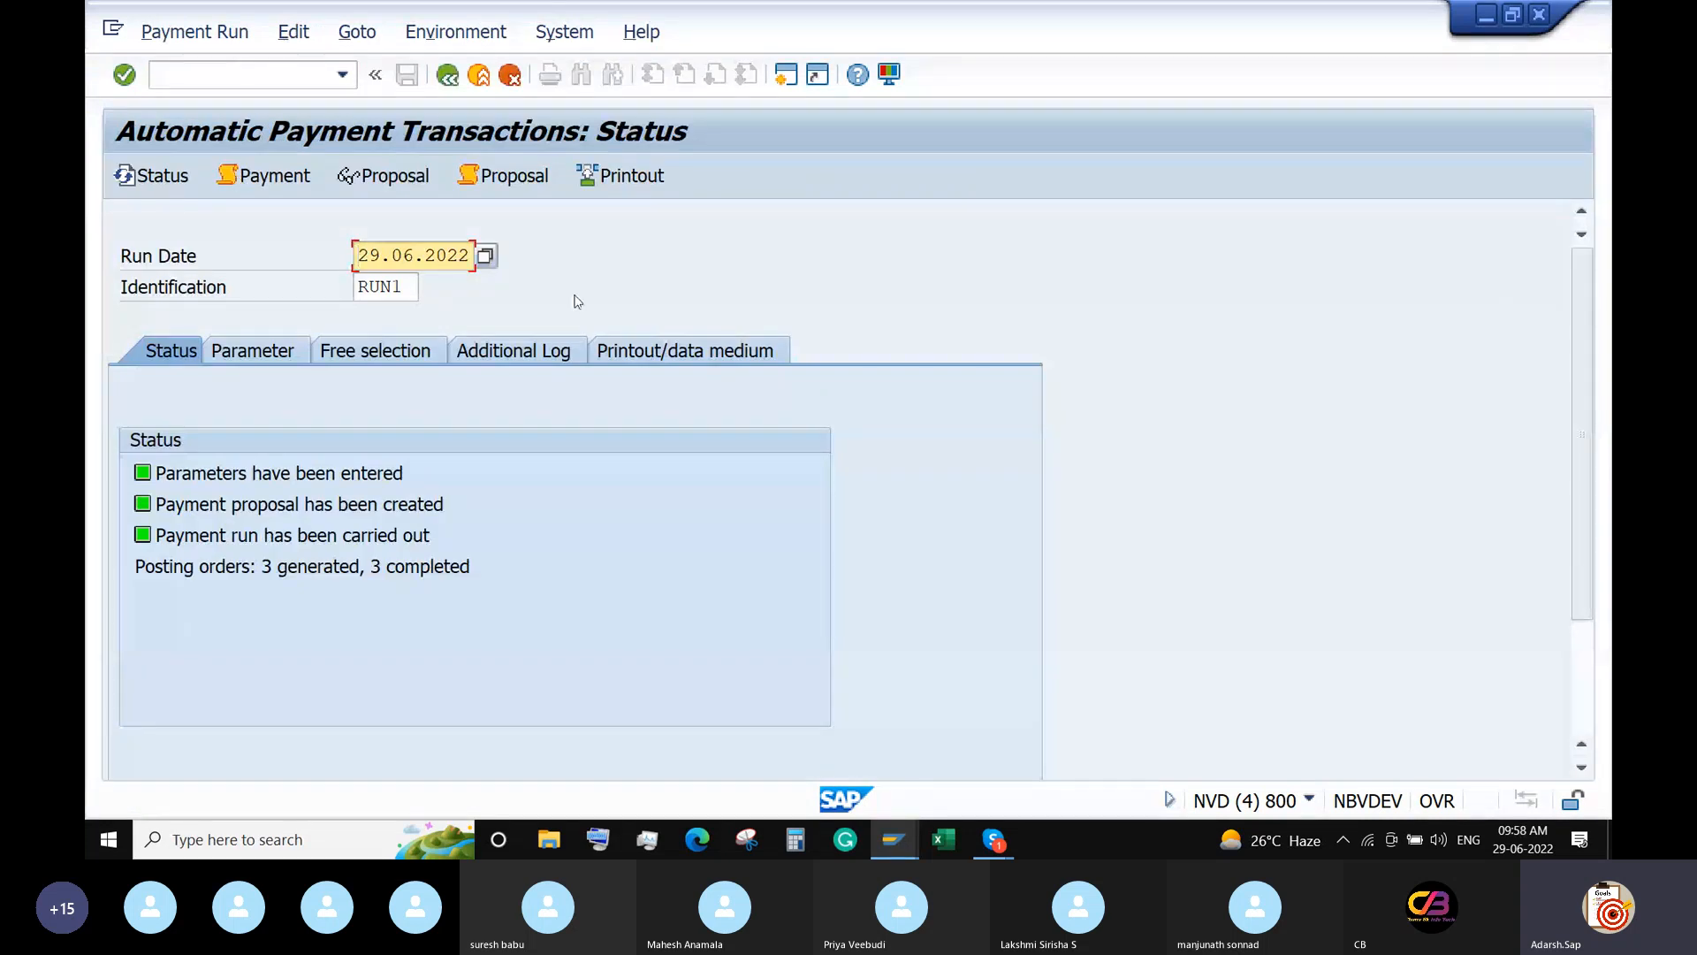
Check RUN1's payment log, which shows no payment media in format 100, and return to Vendor Line Item Display.
left_click(288, 173)
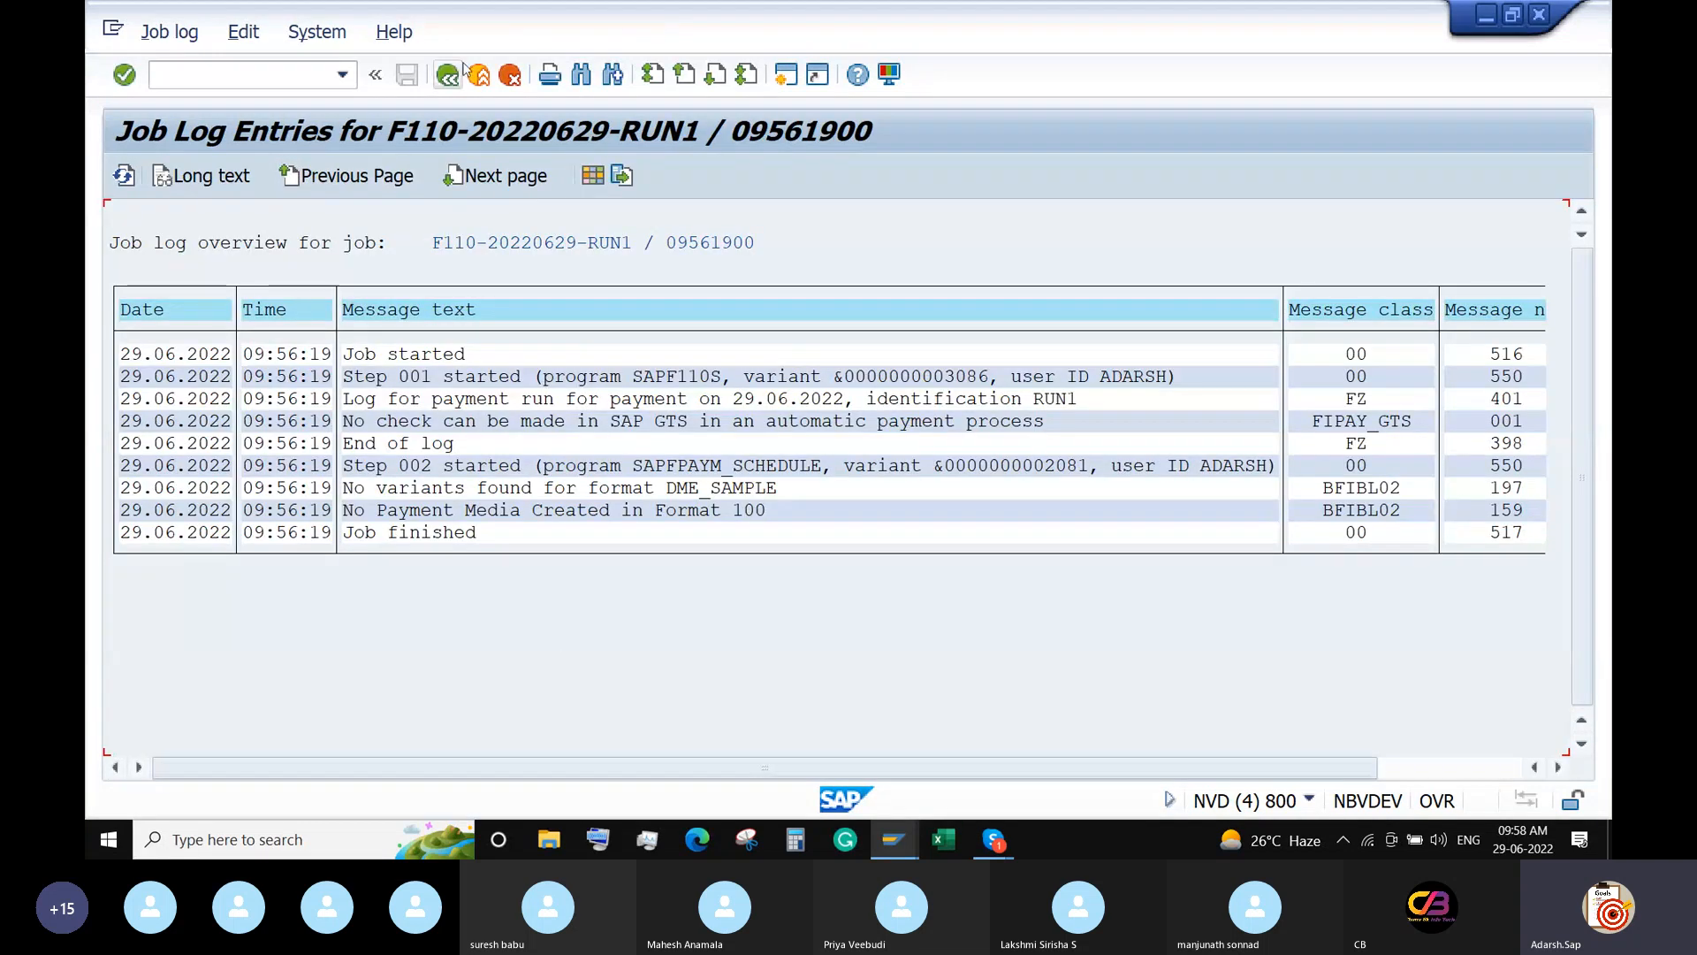
left_click(448, 76)
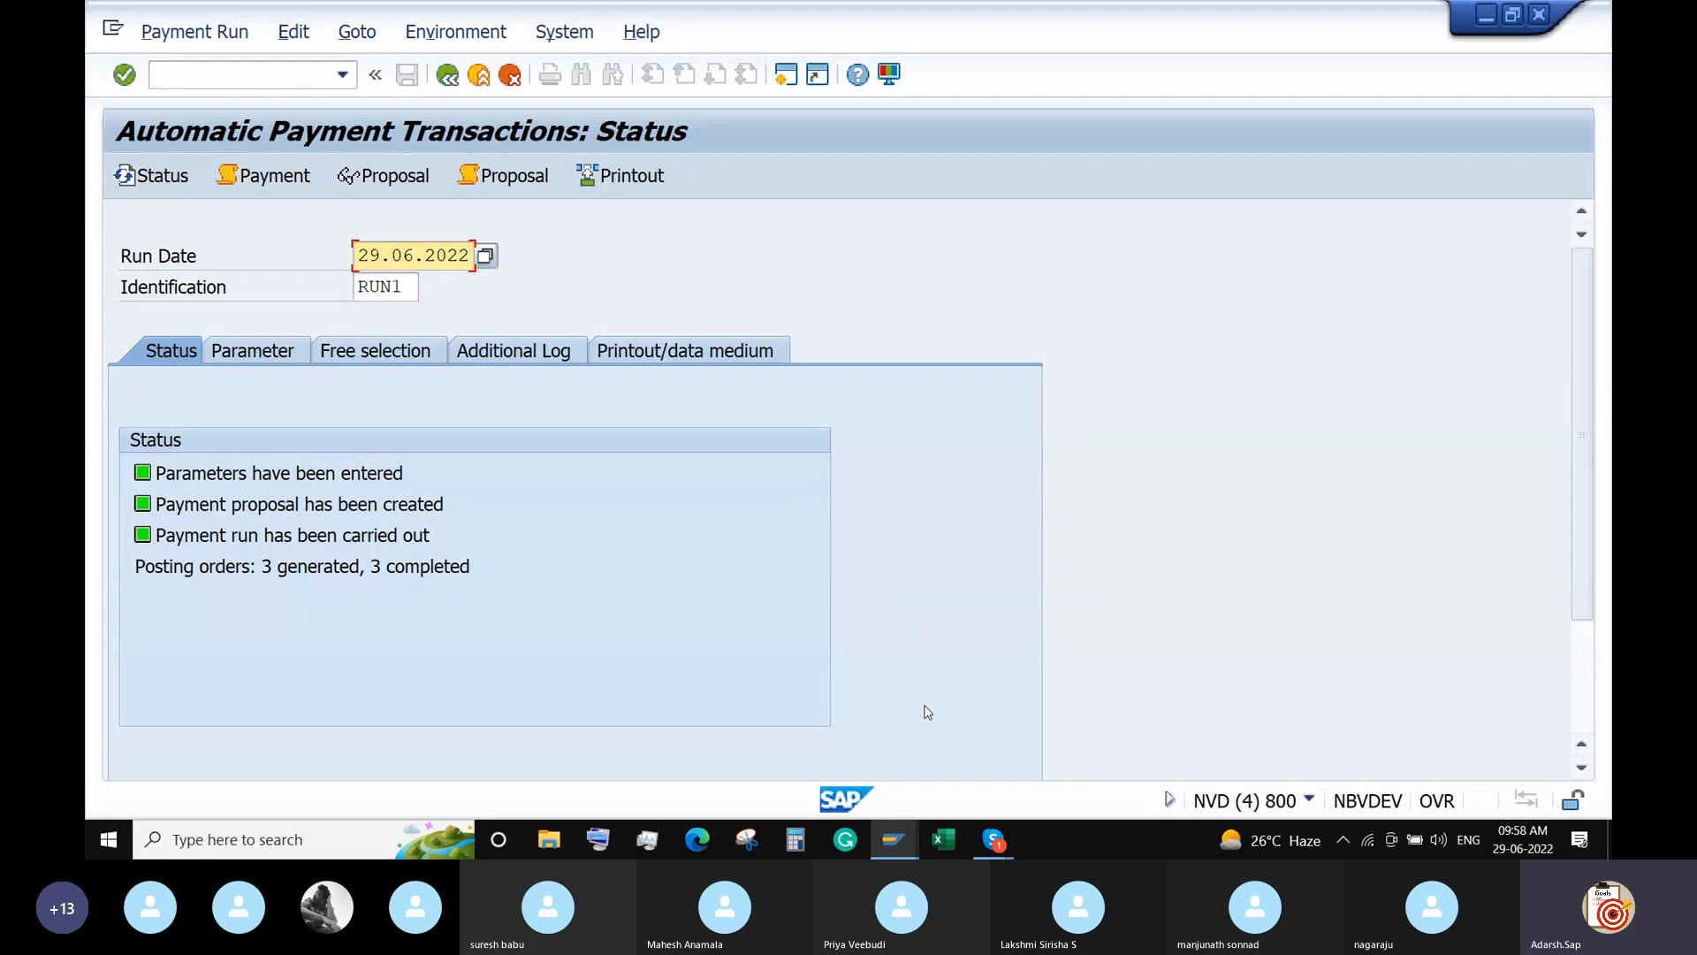
left_click(891, 834)
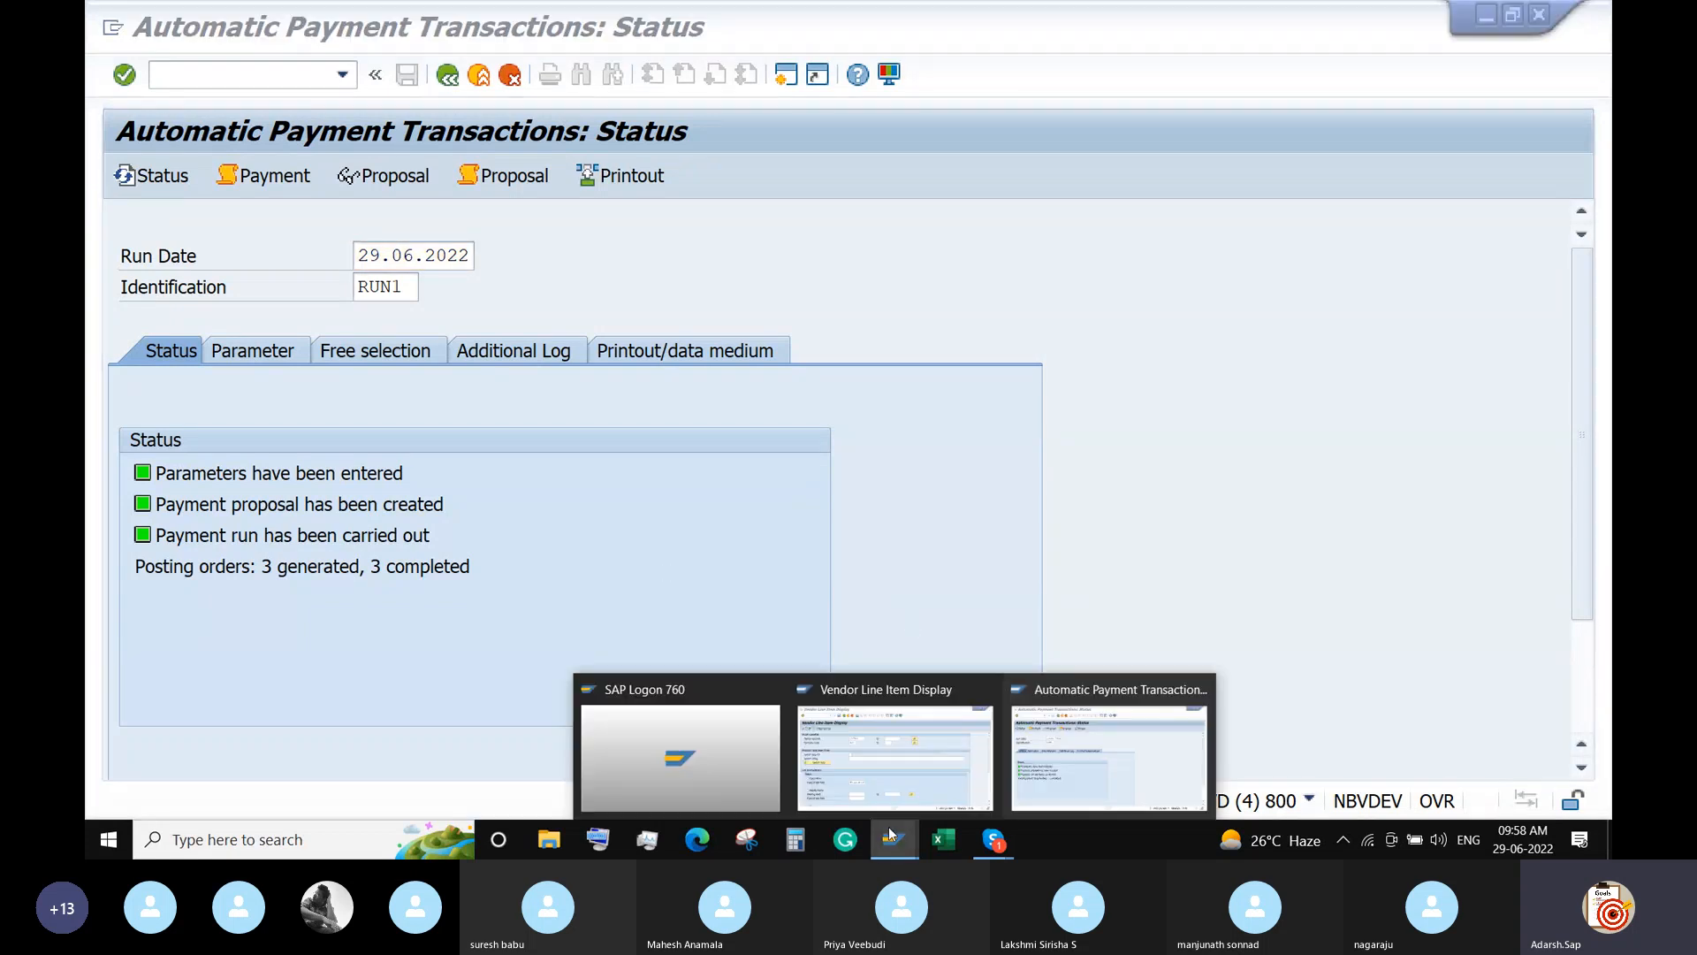
Leave the vendor line item display and start vendor invoice entry with FB60.
left_click(891, 760)
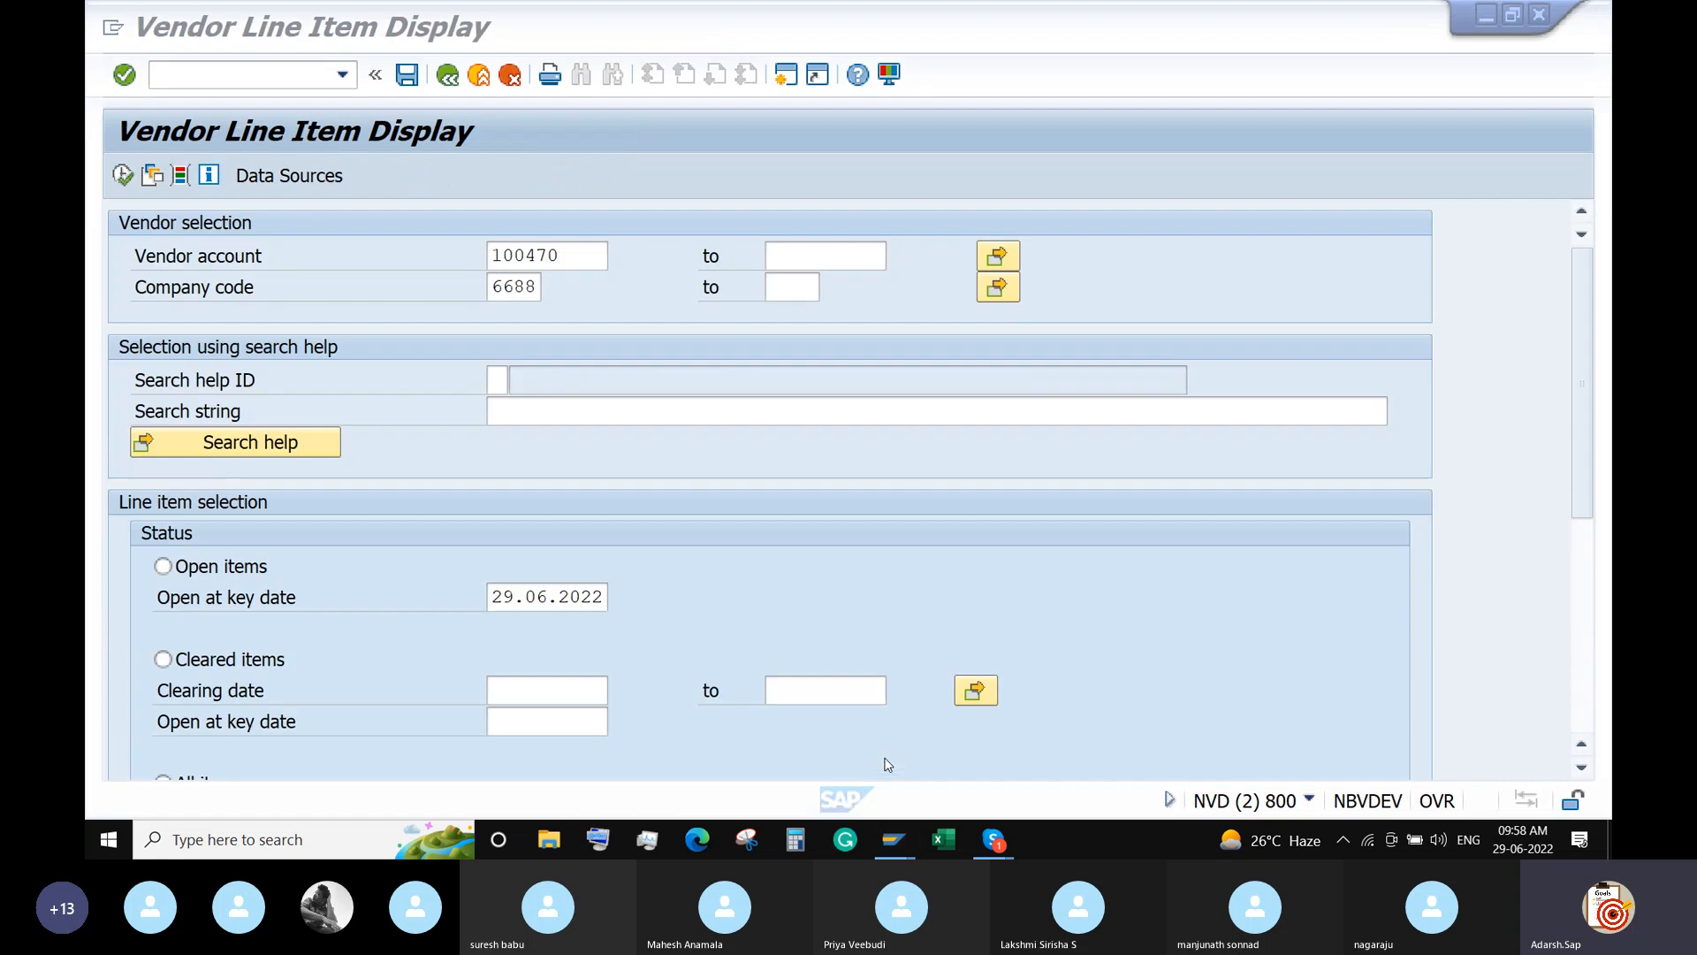
left_click(215, 72)
type("/n")
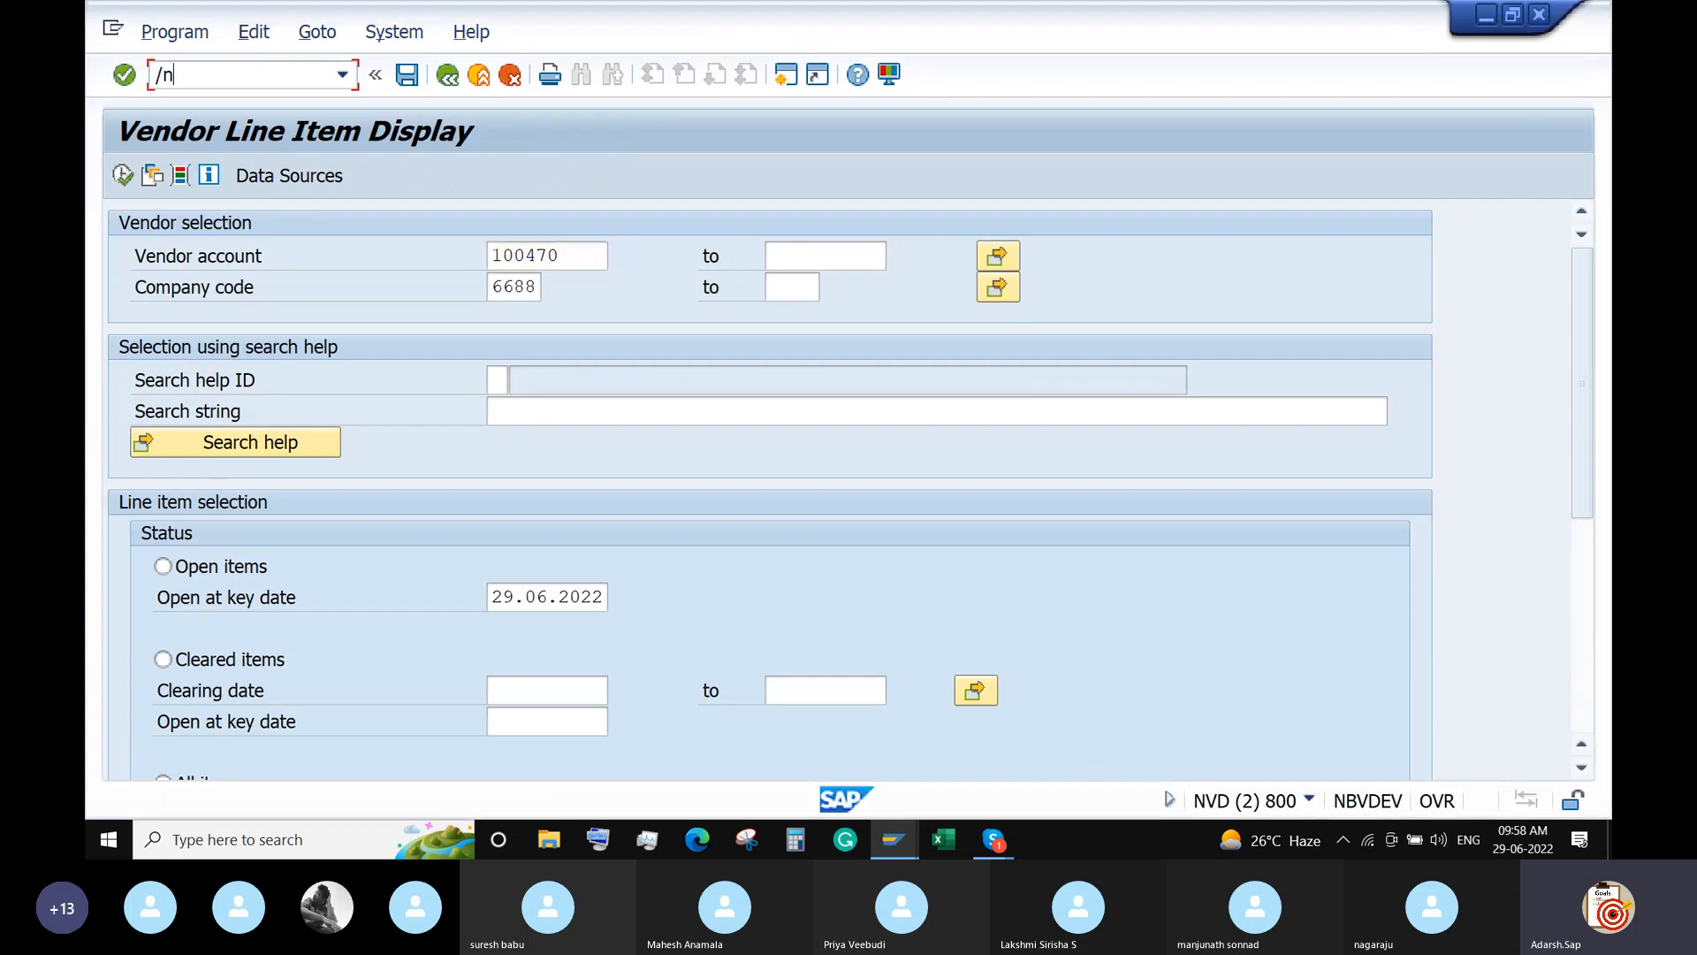
key("Return")
type("FB60")
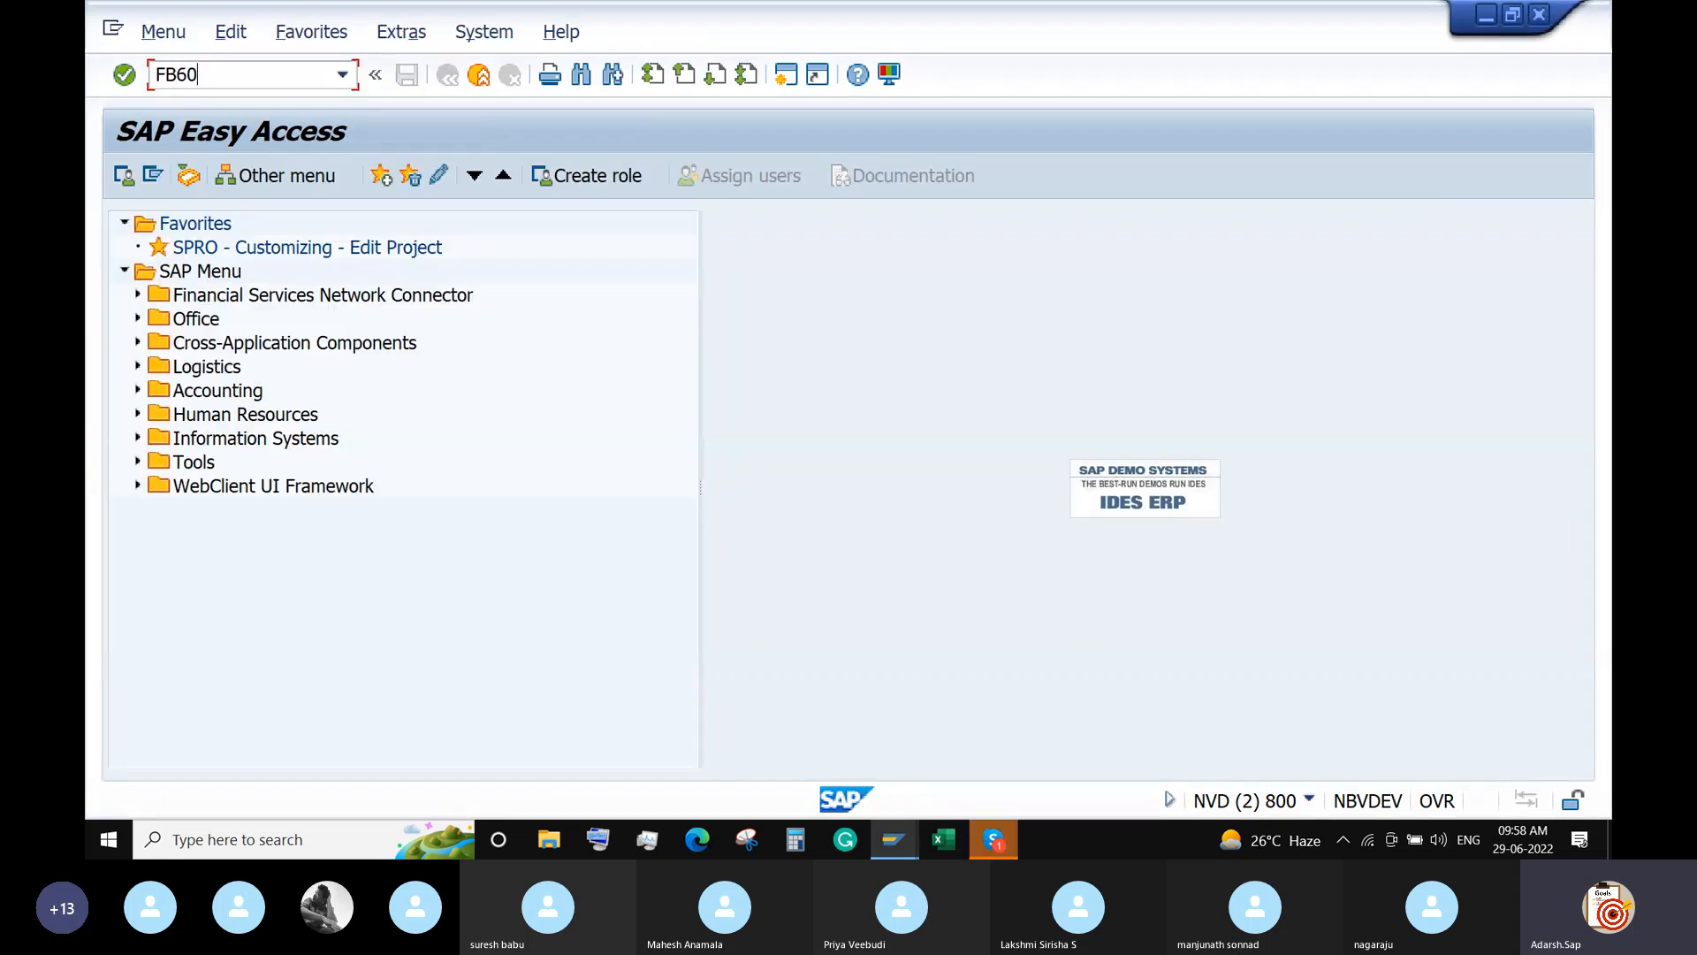
key("Return")
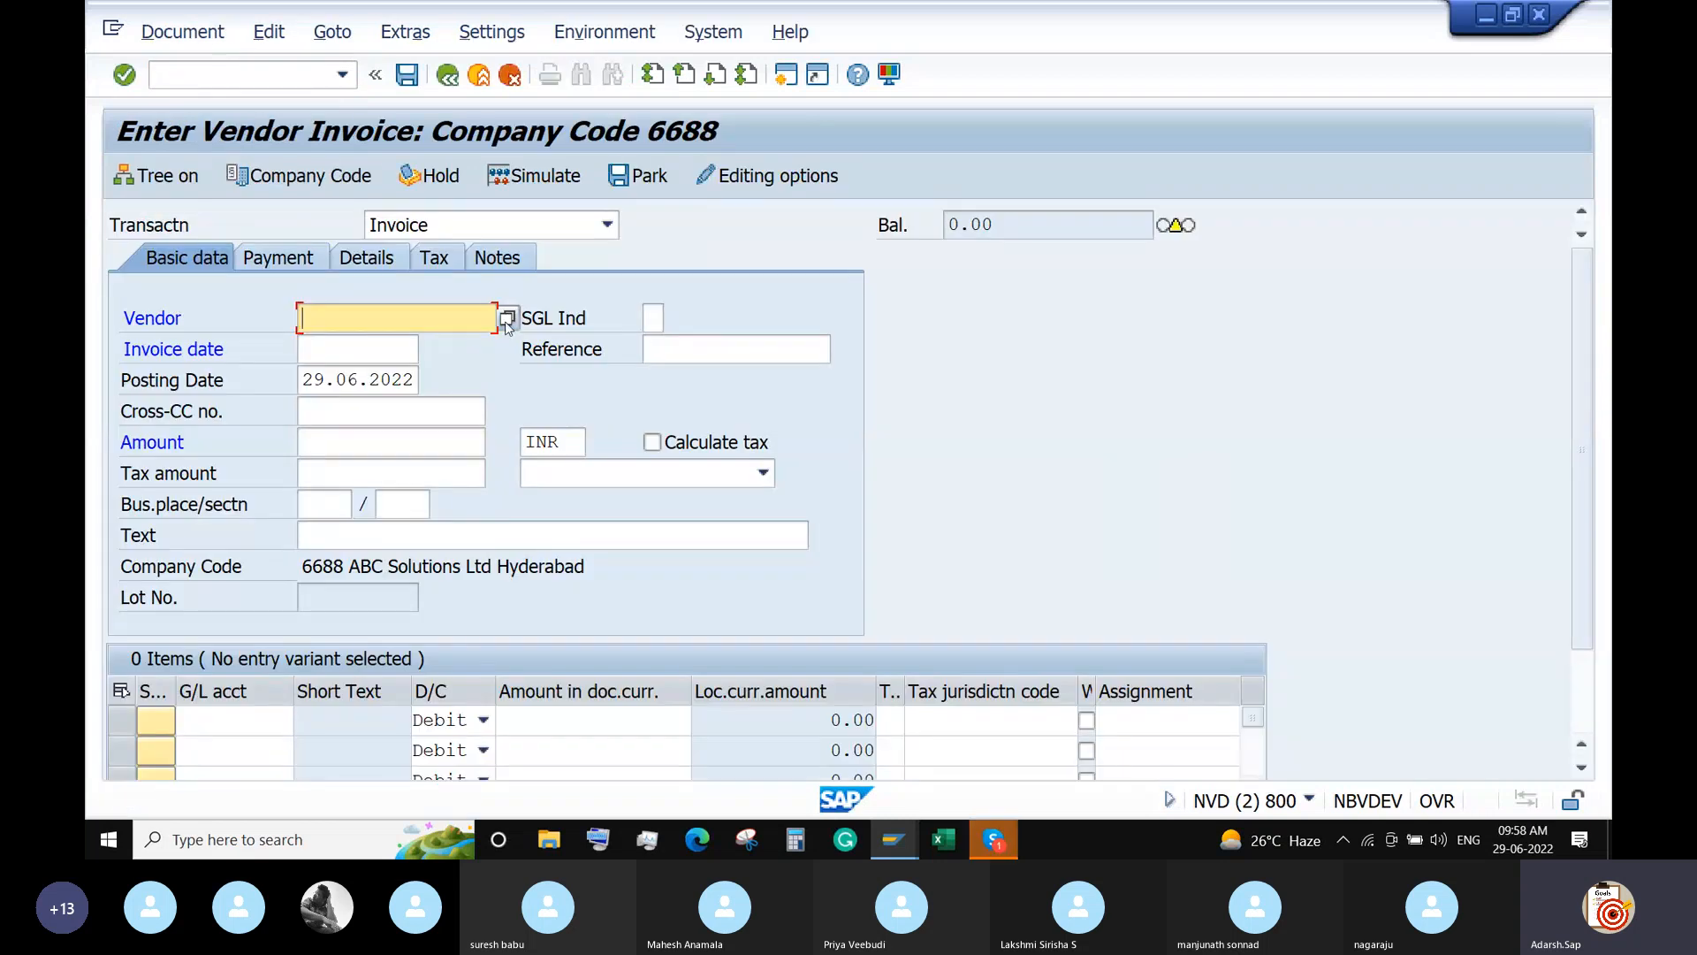
Choose vendor TSSPDCL 100470 from the search and confirm company code 6688.
left_click(511, 323)
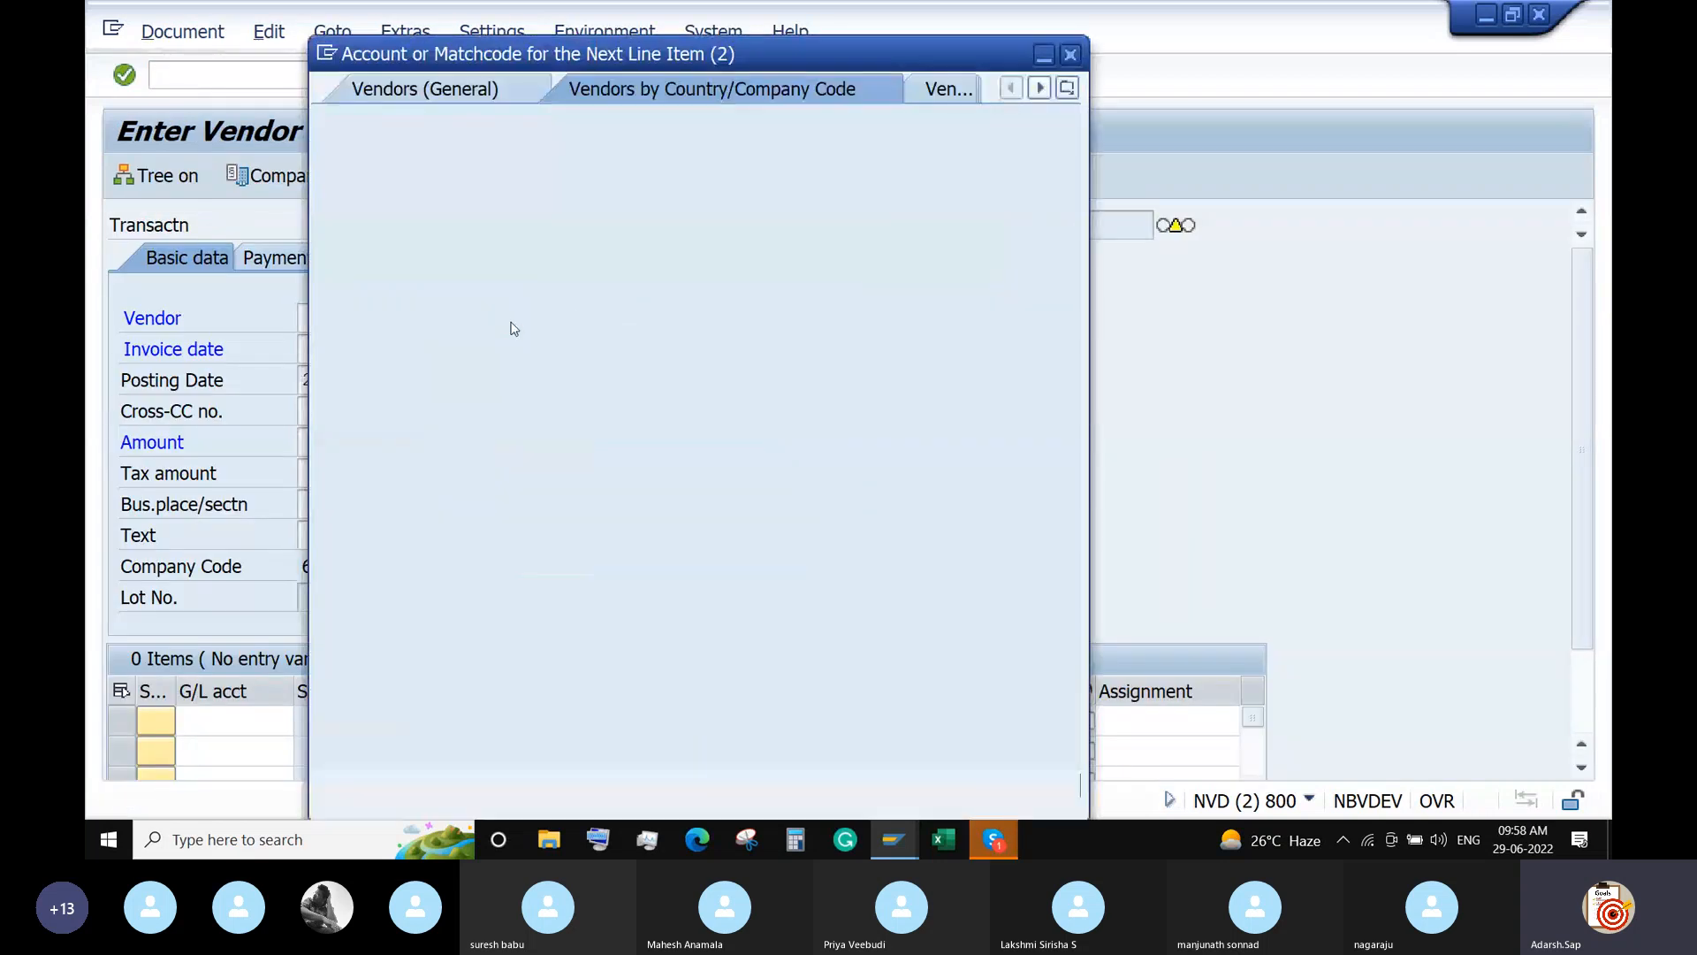
key("Return")
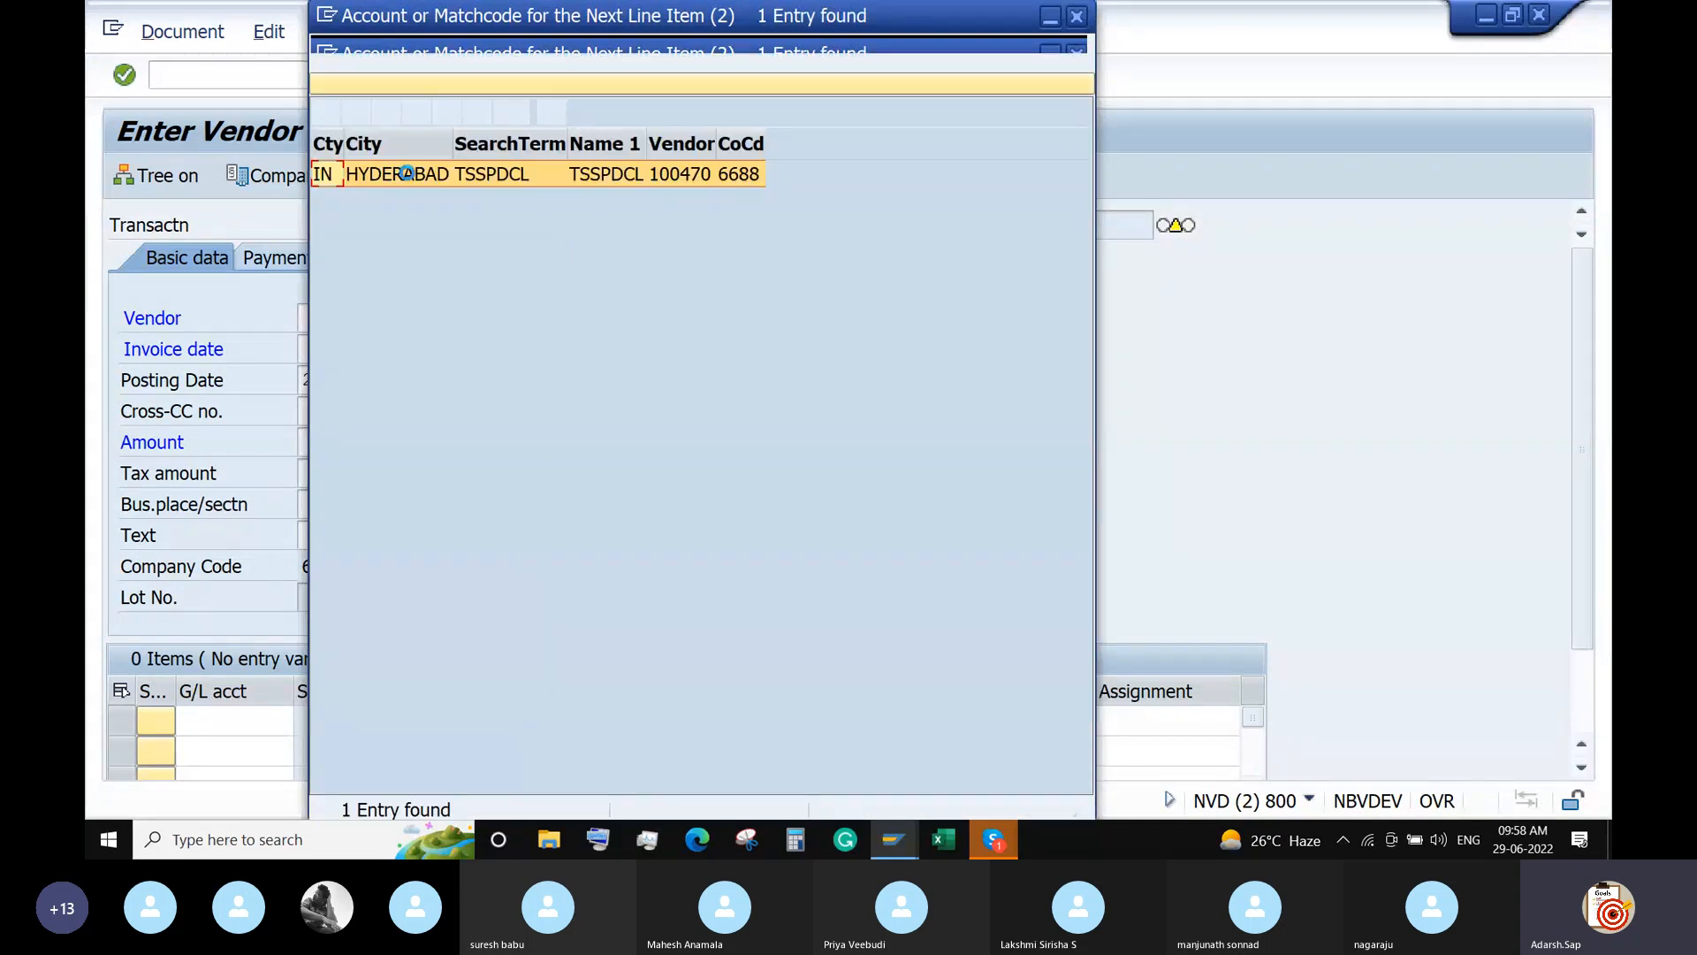
double_click(380, 175)
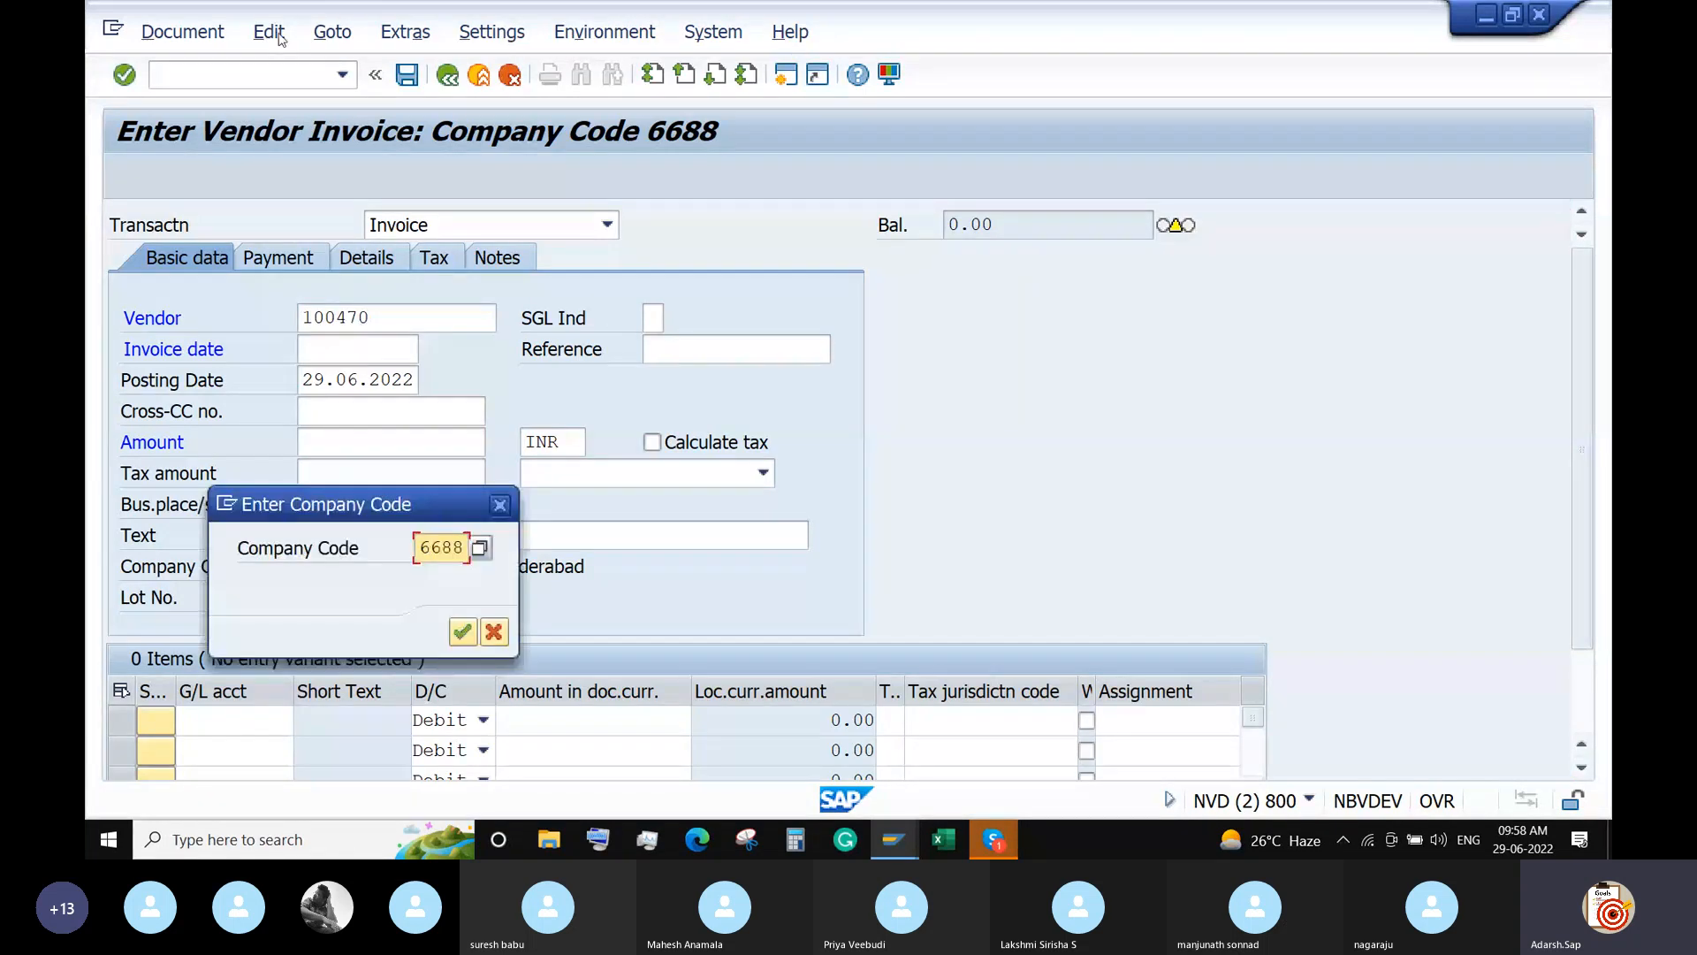
key("Return")
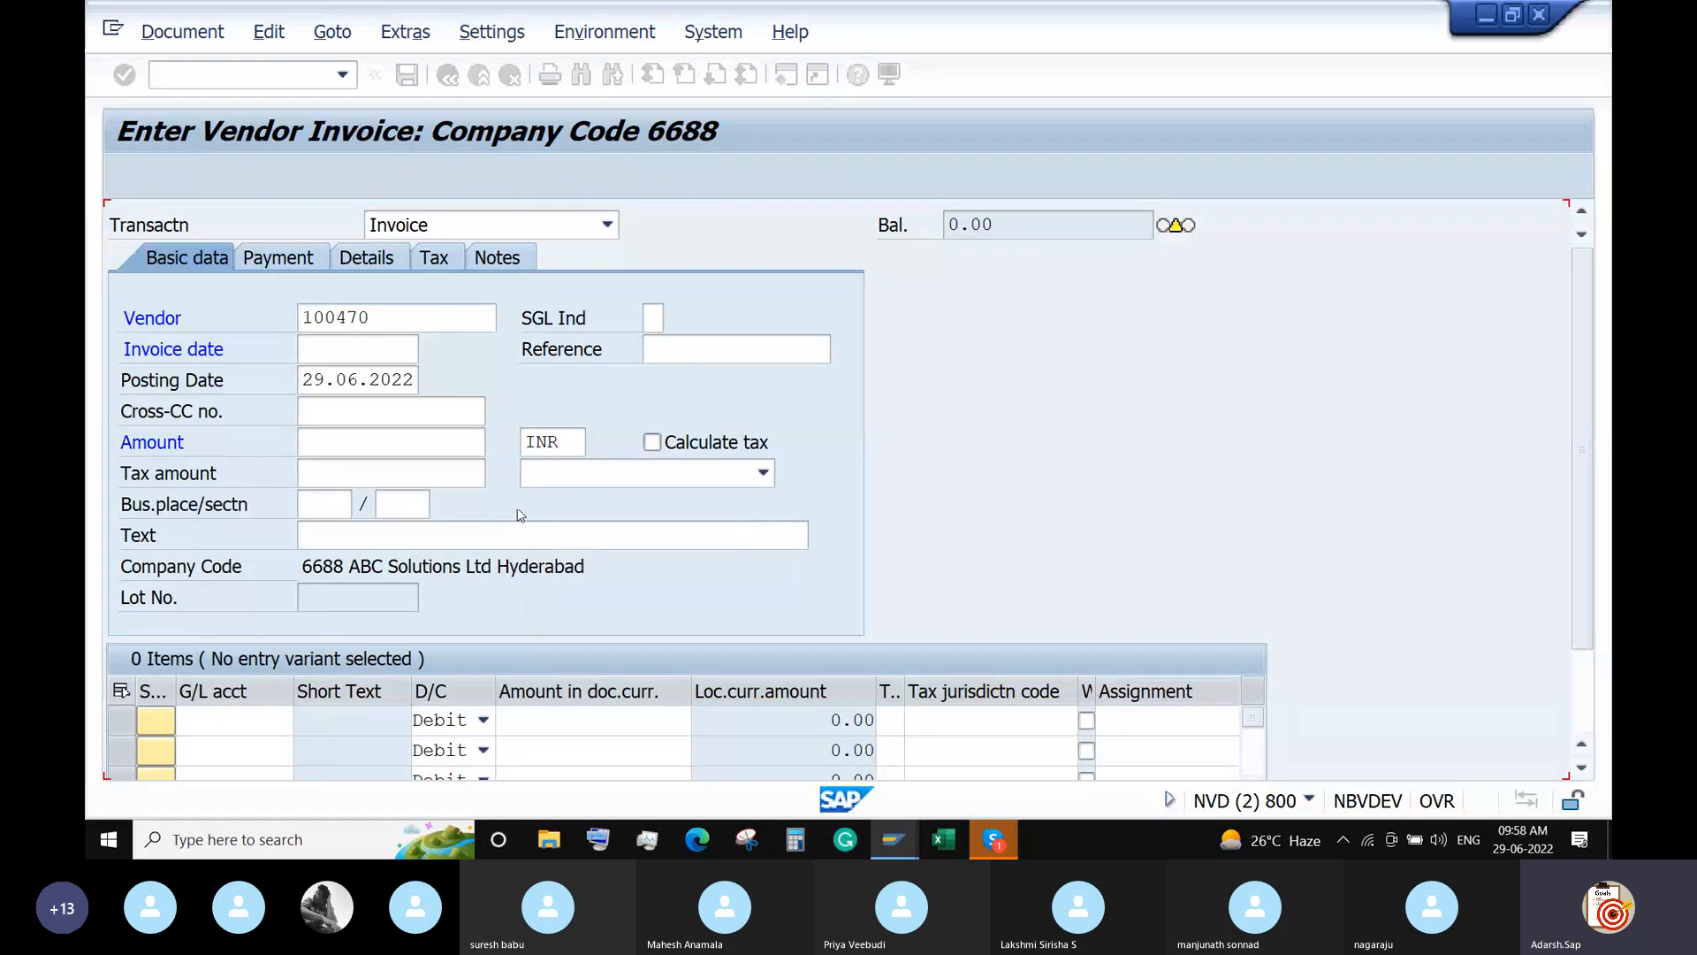
Copy reference document 20003 and post it as the 3,000.00 INR invoice 20004.
left_click(336, 32)
left_click(348, 63)
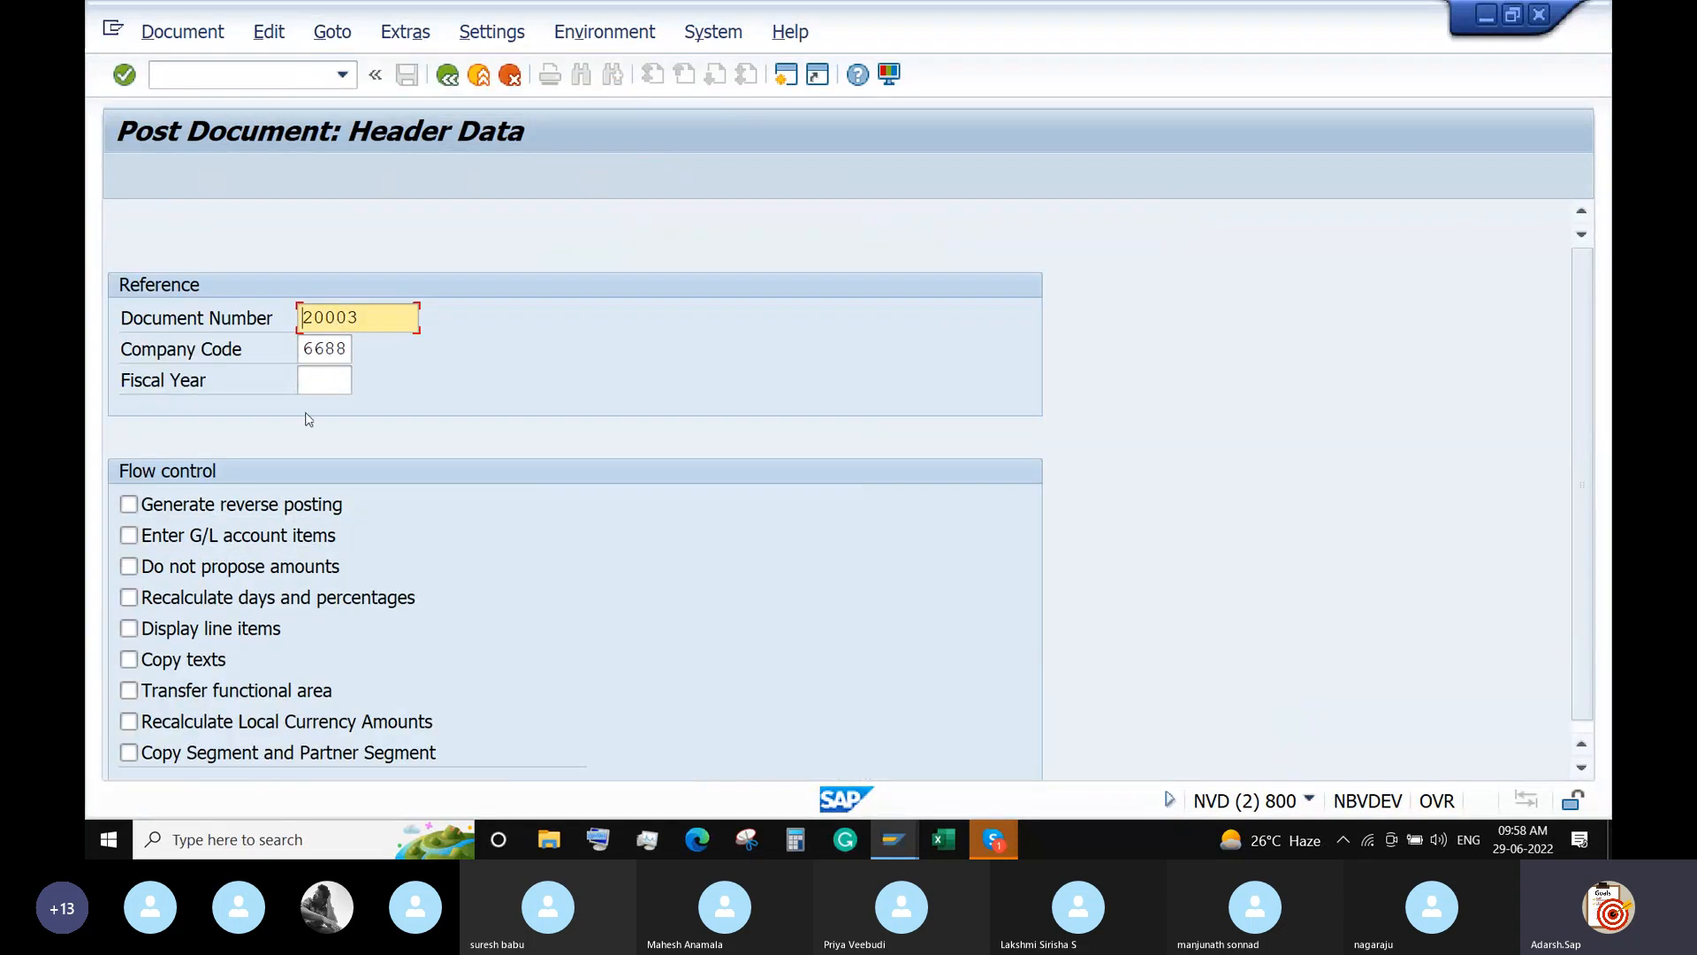
key("Return")
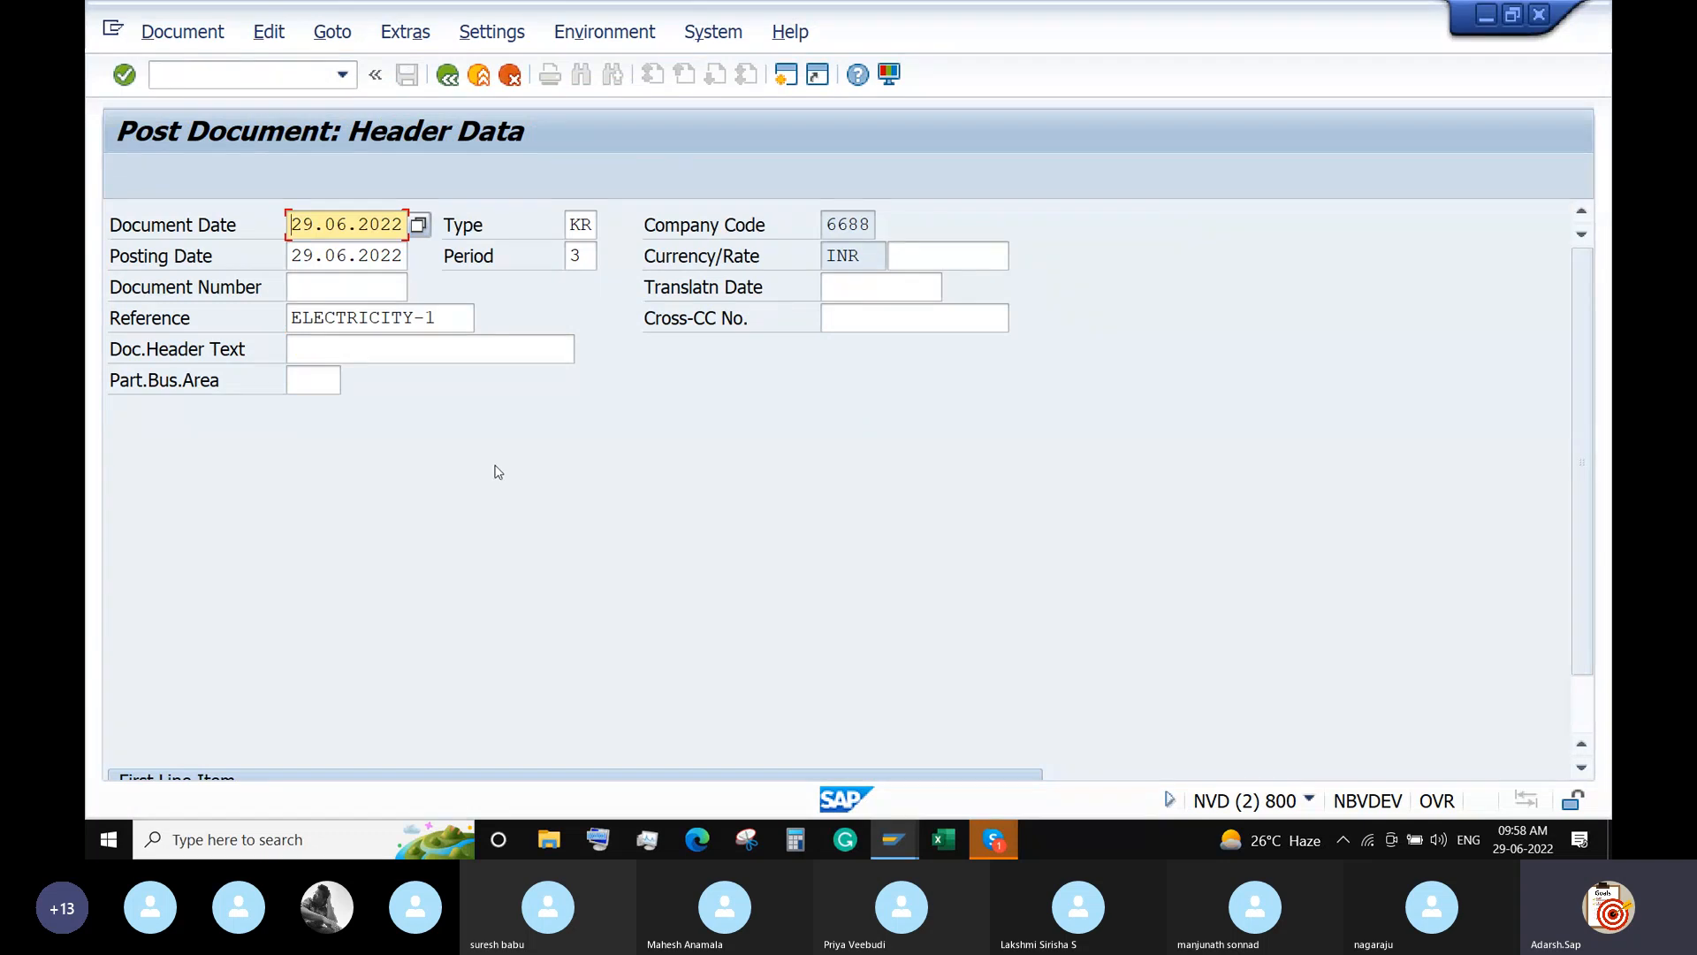
key("Return")
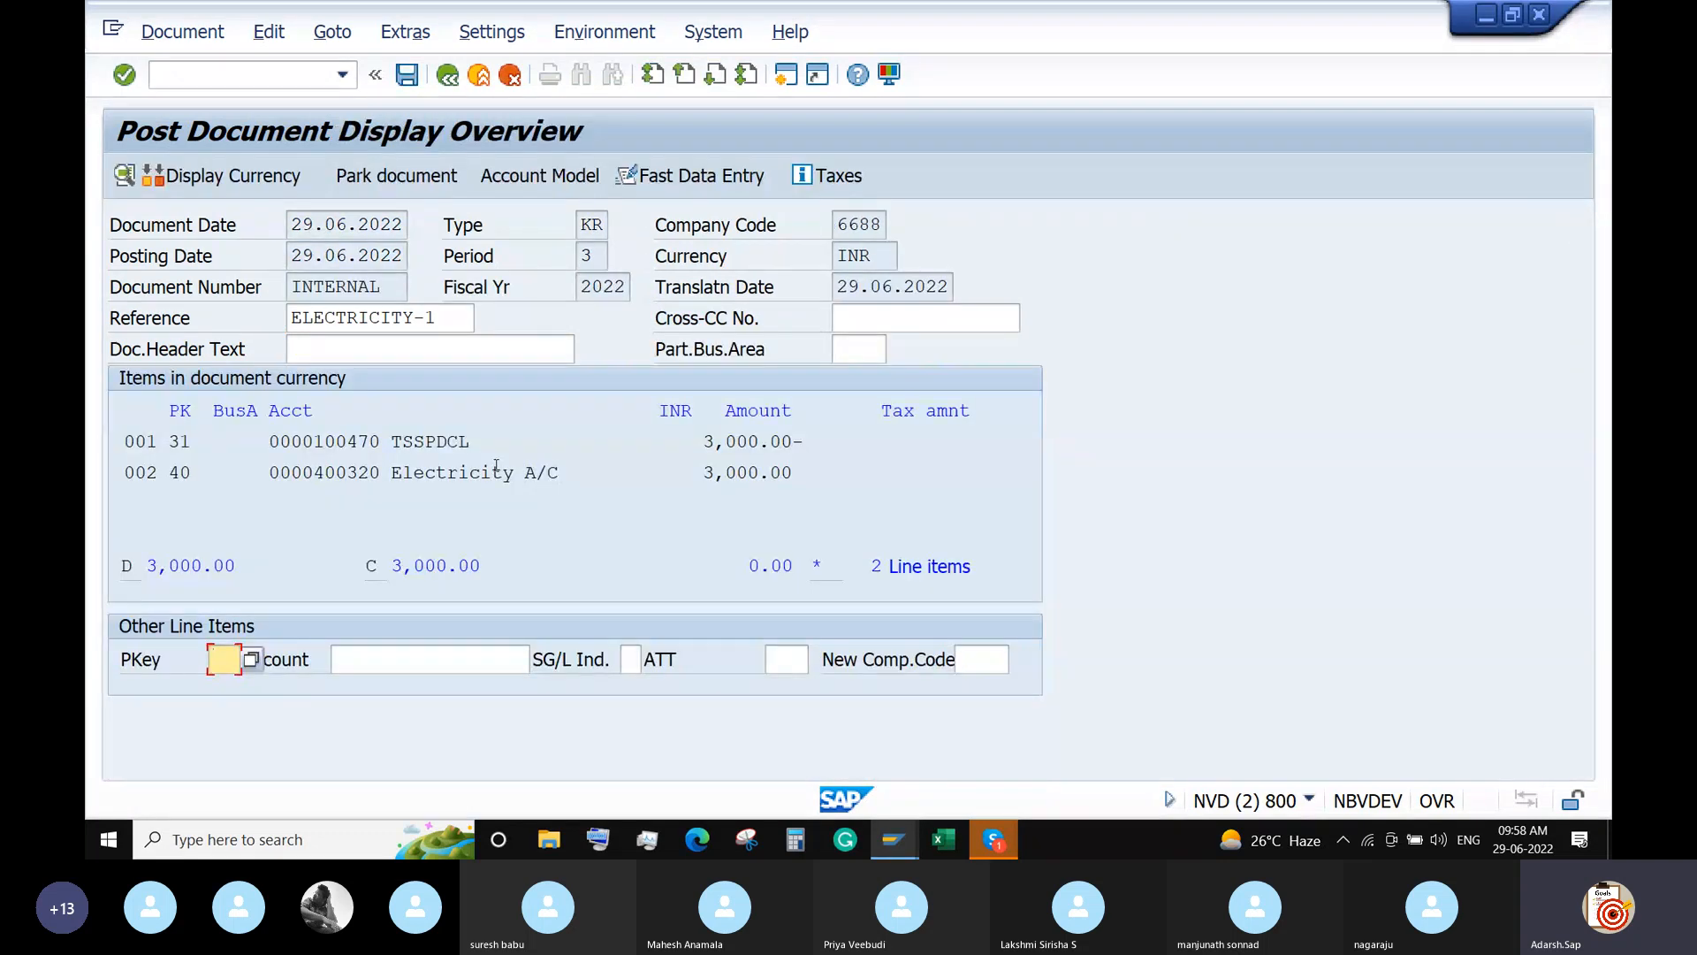
left_click(406, 75)
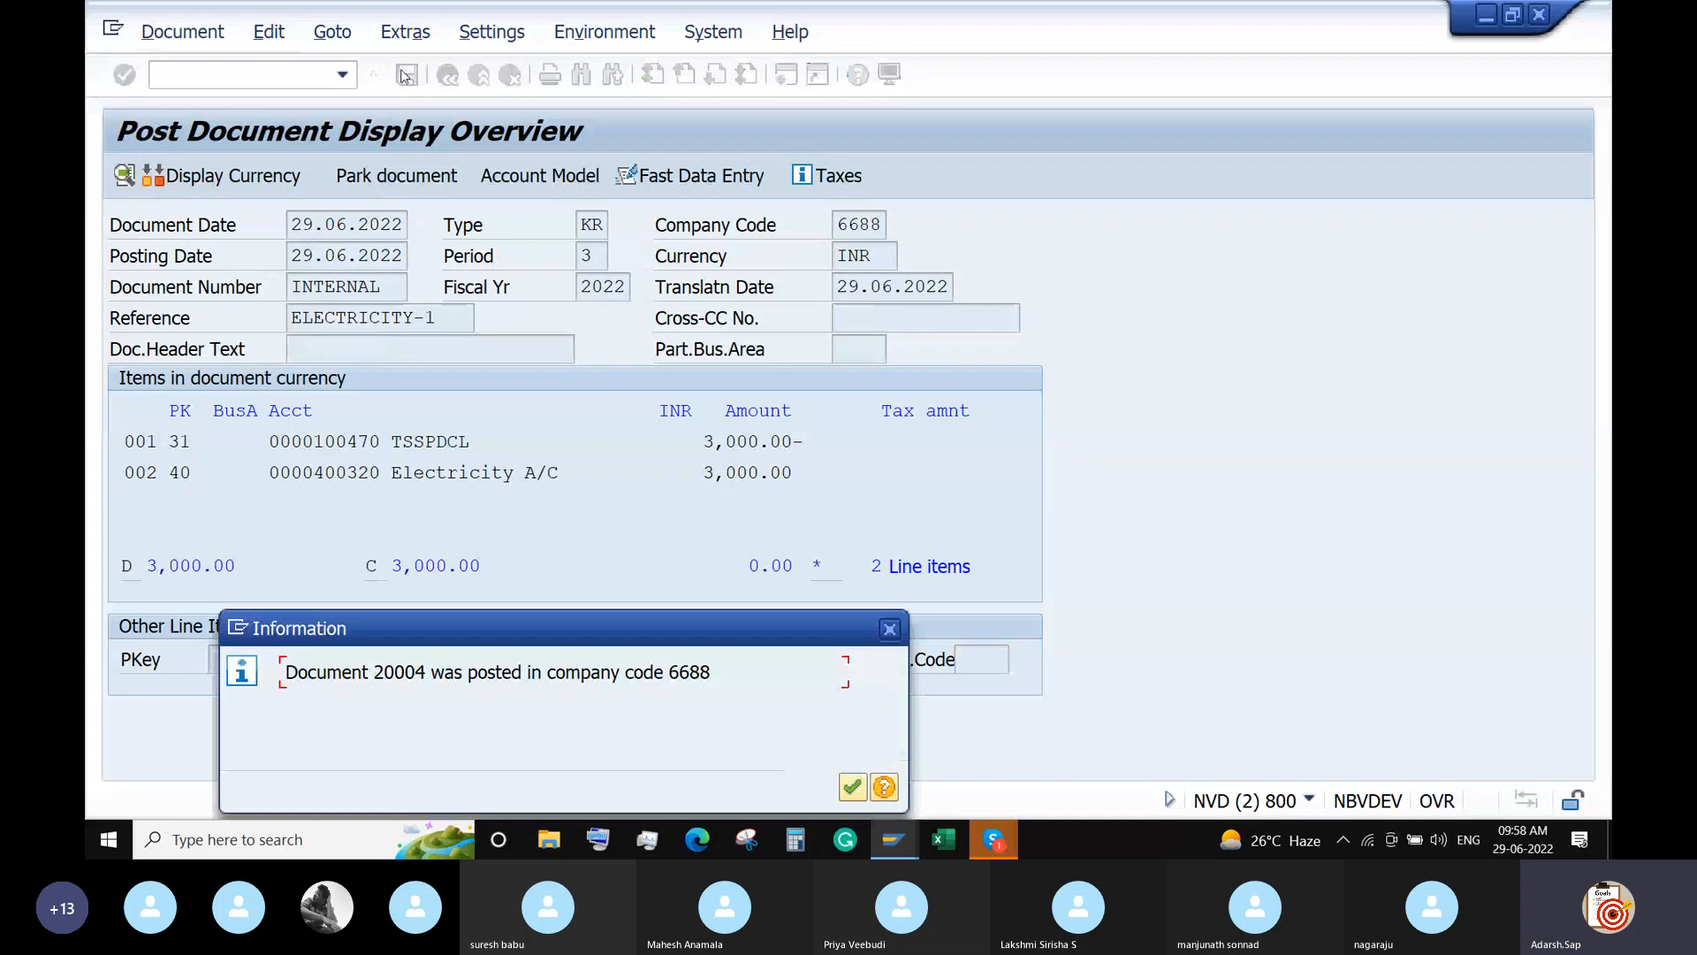
key("Return")
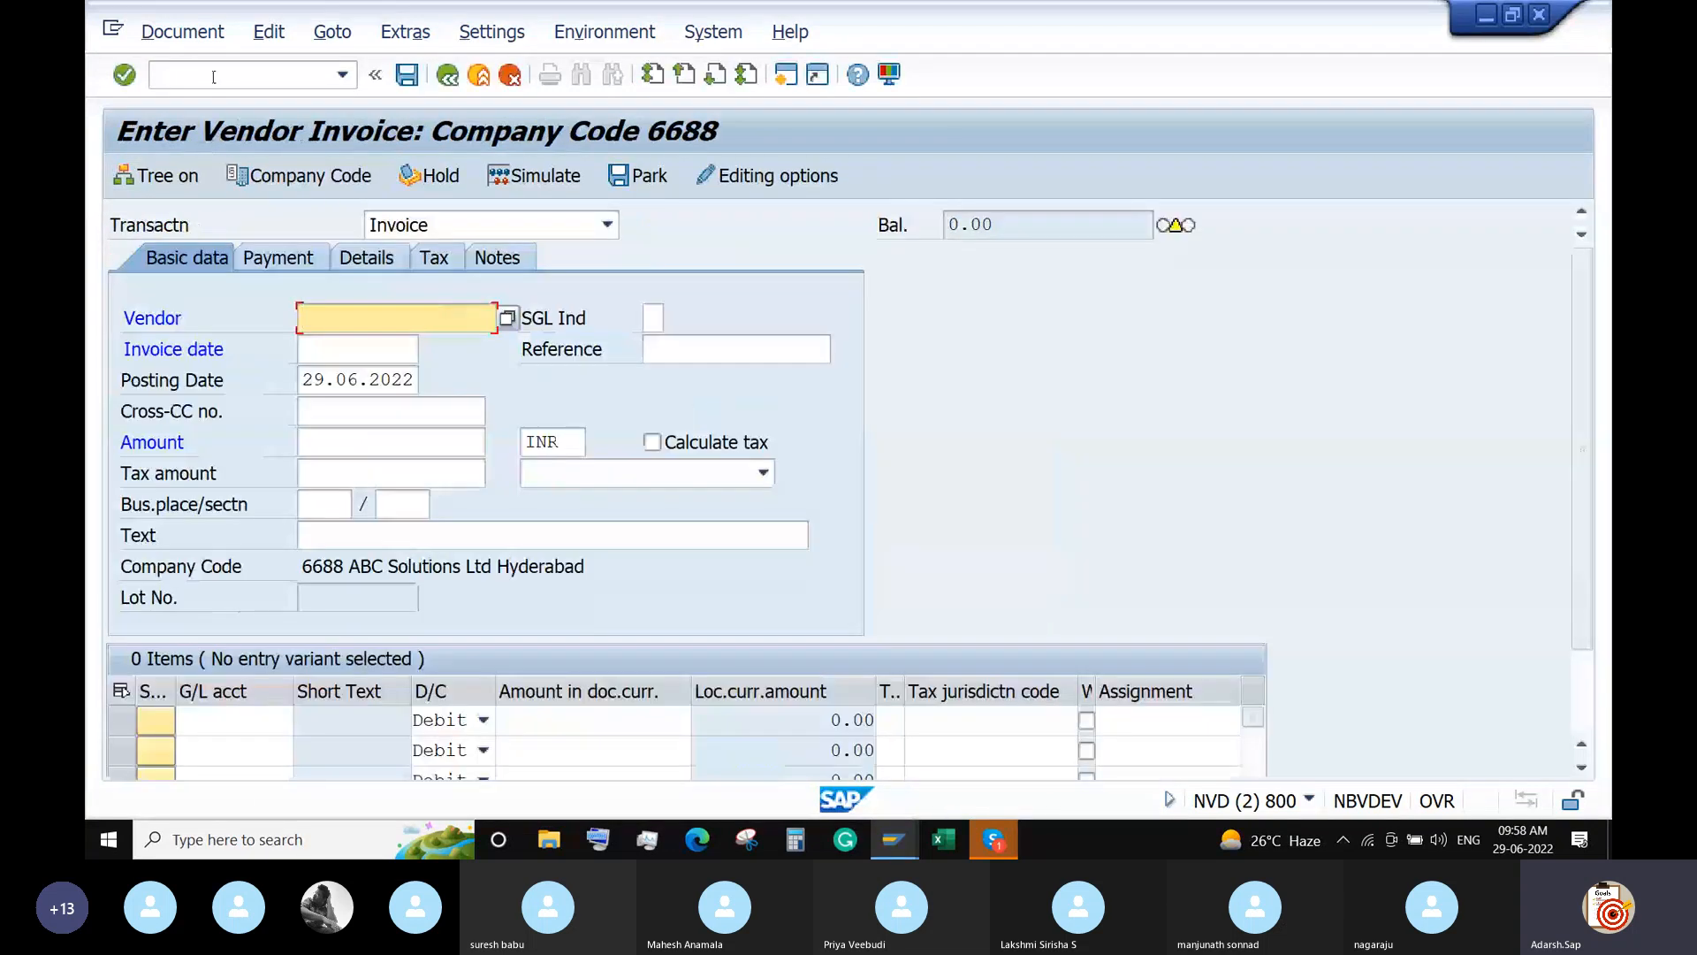
left_click(213, 77)
Open the payment medium selection variants with OBPM and find the format list.
type("/n")
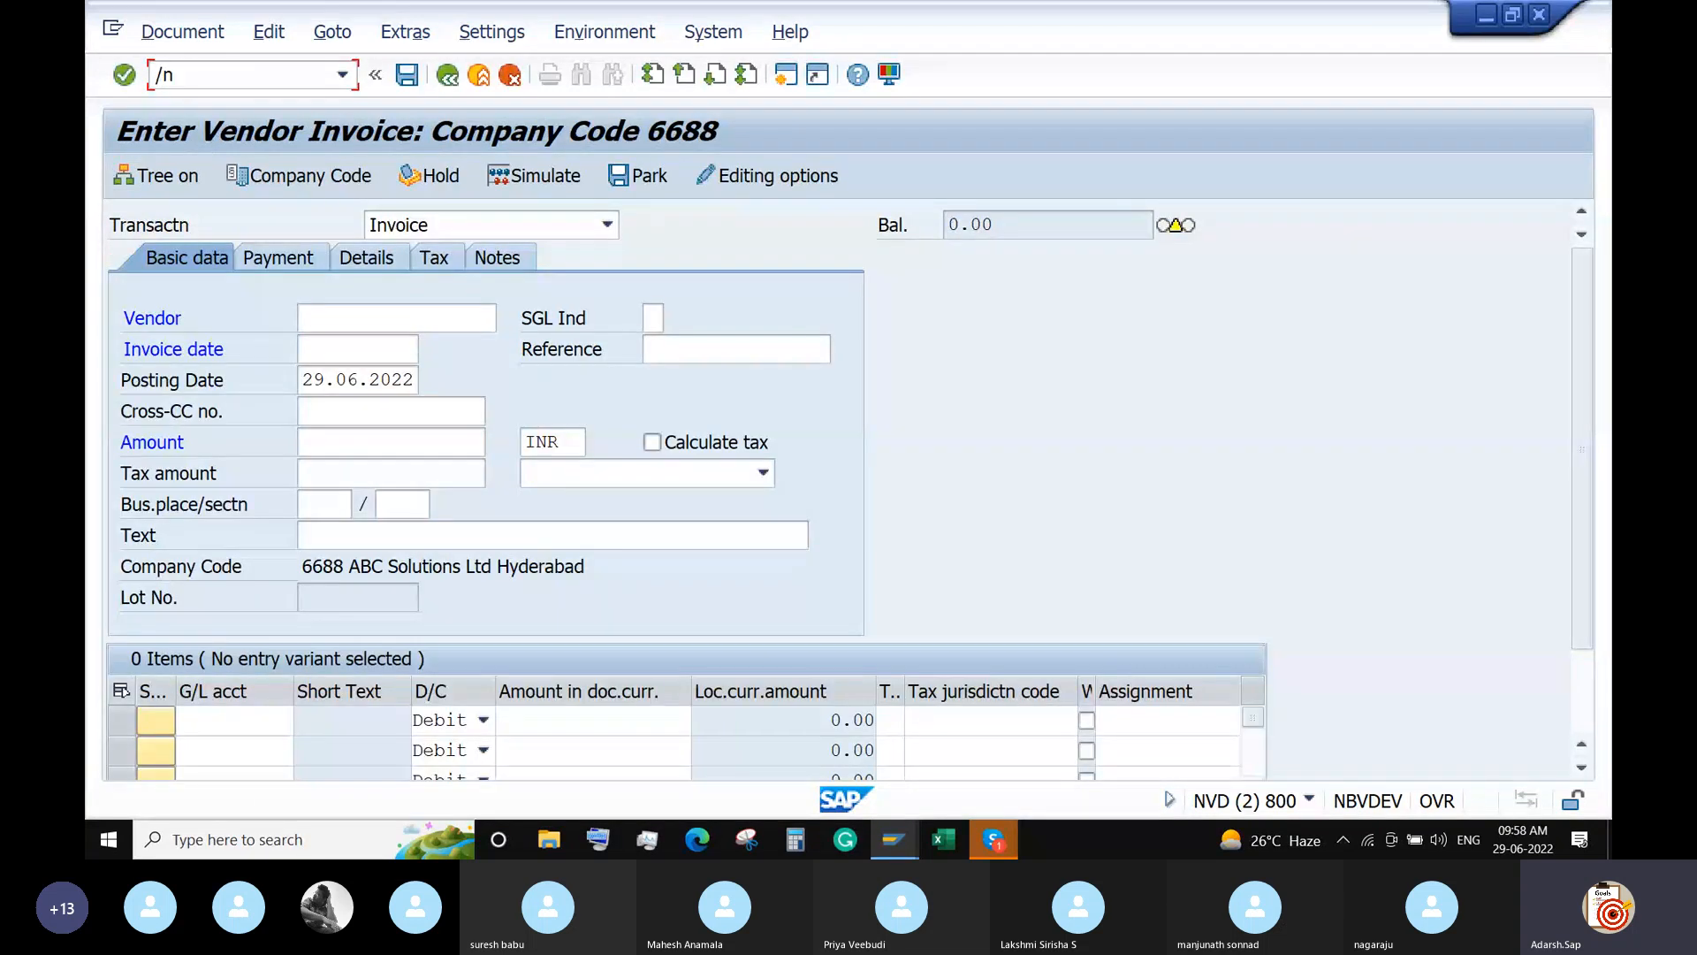
key("Return")
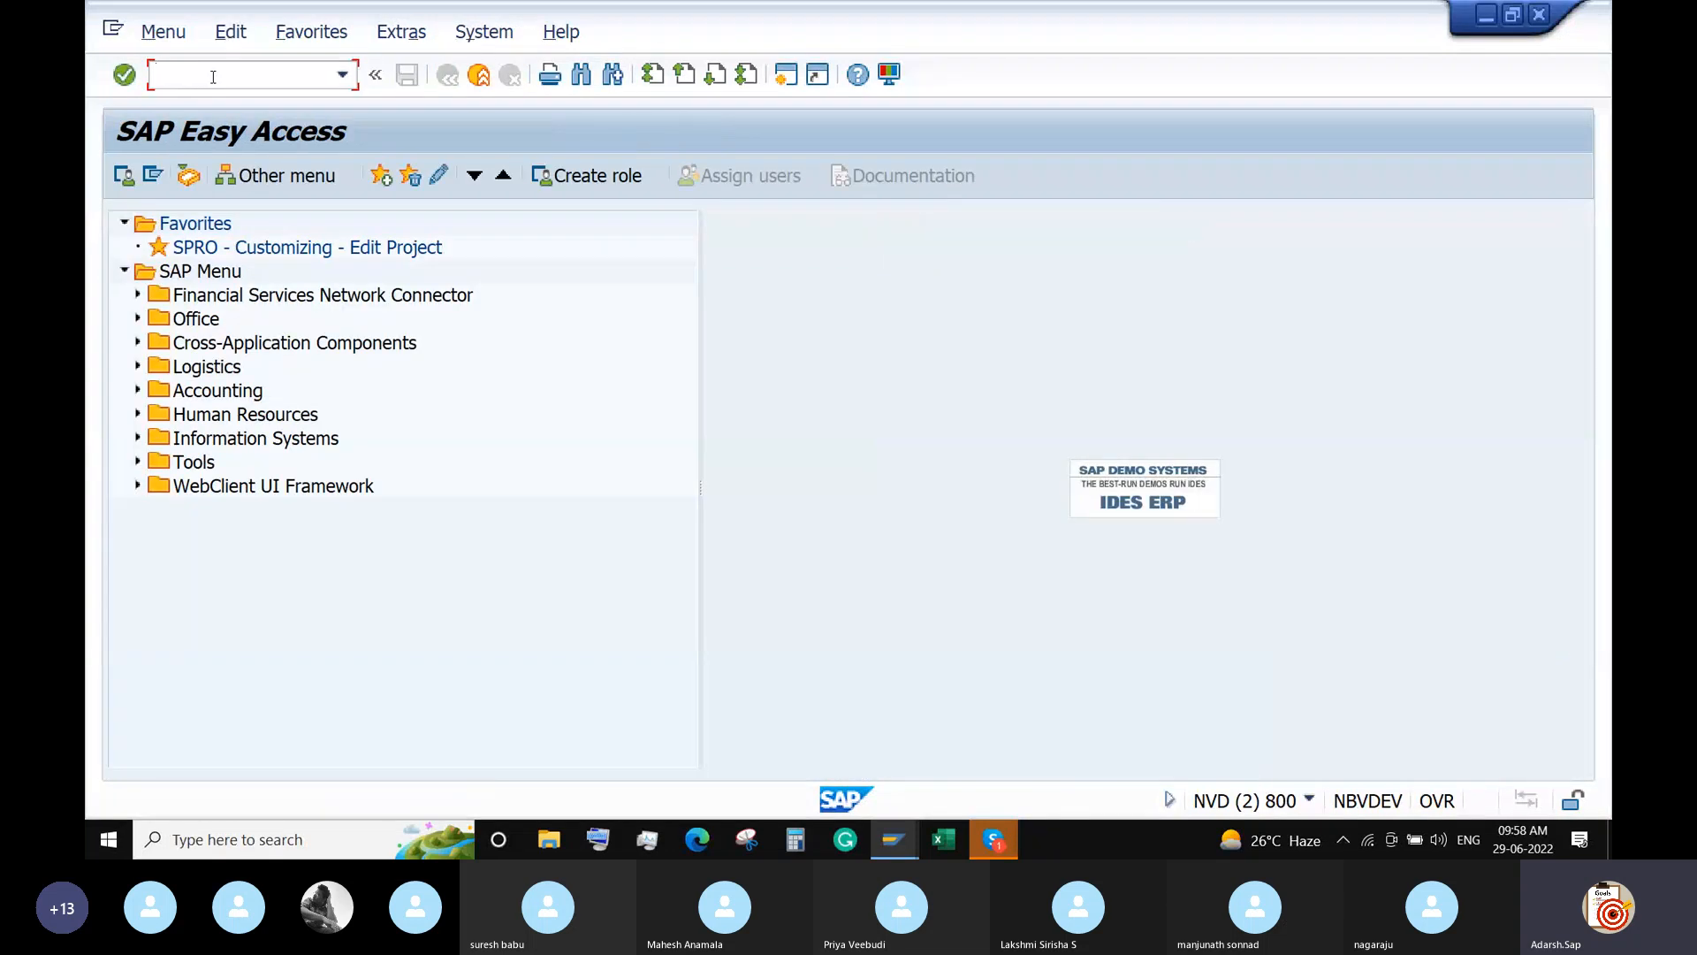
type("OBPM")
key("Return")
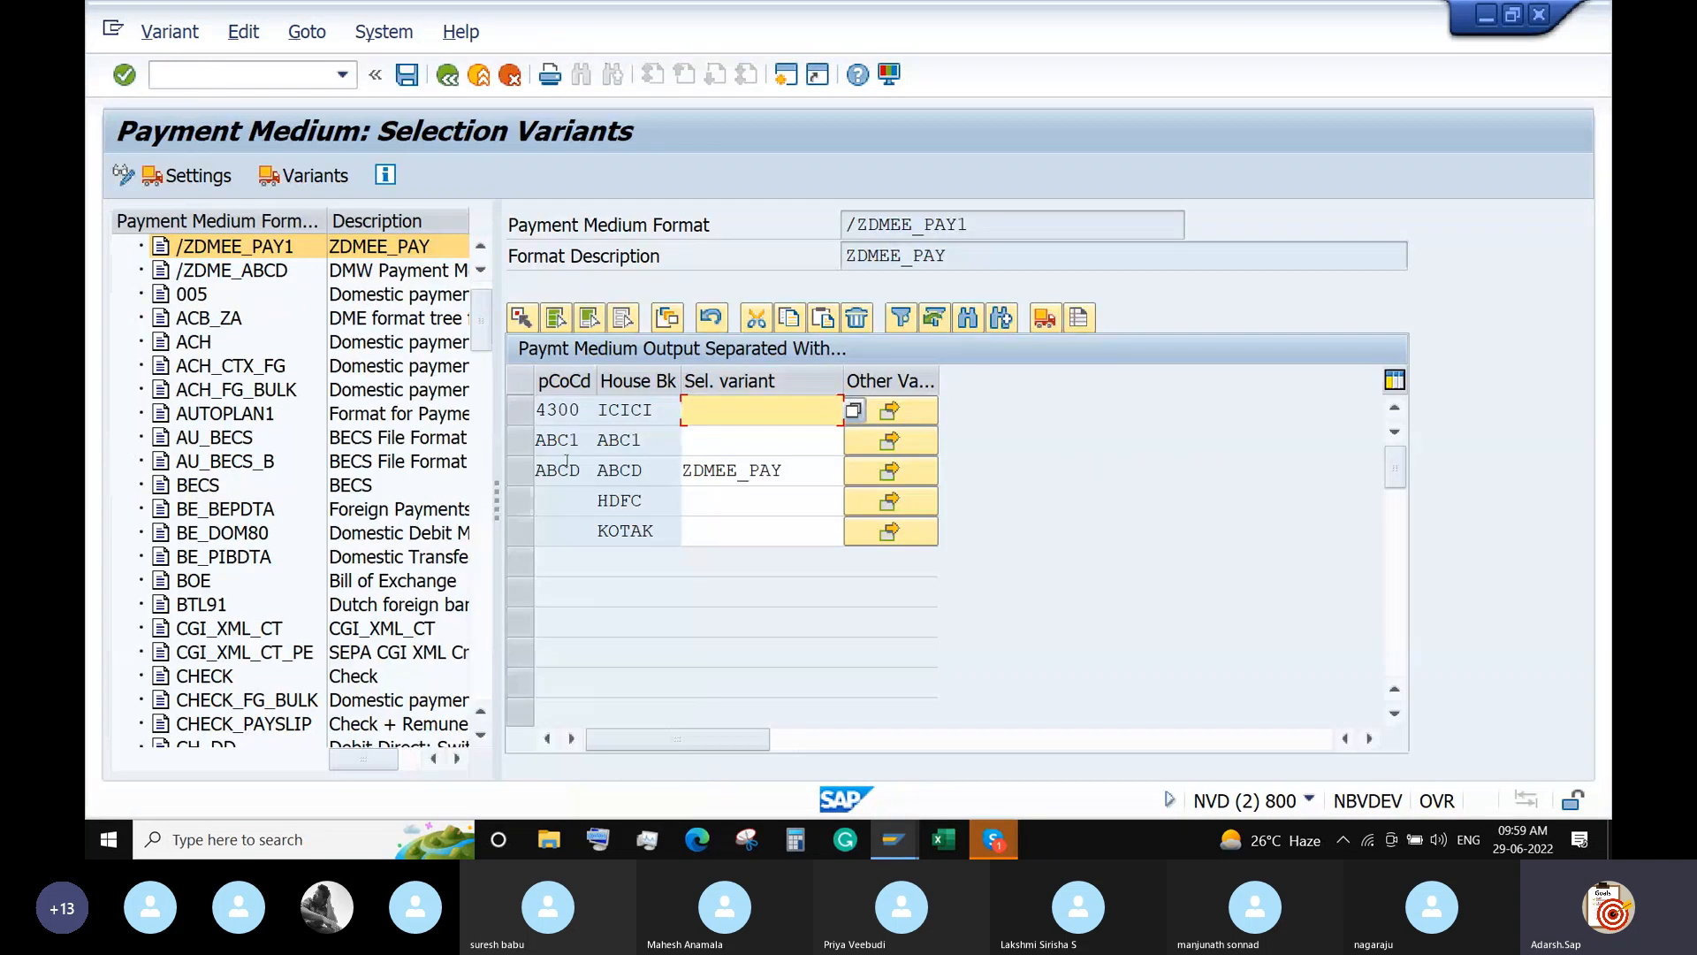
scroll(276, 496, "down", 1)
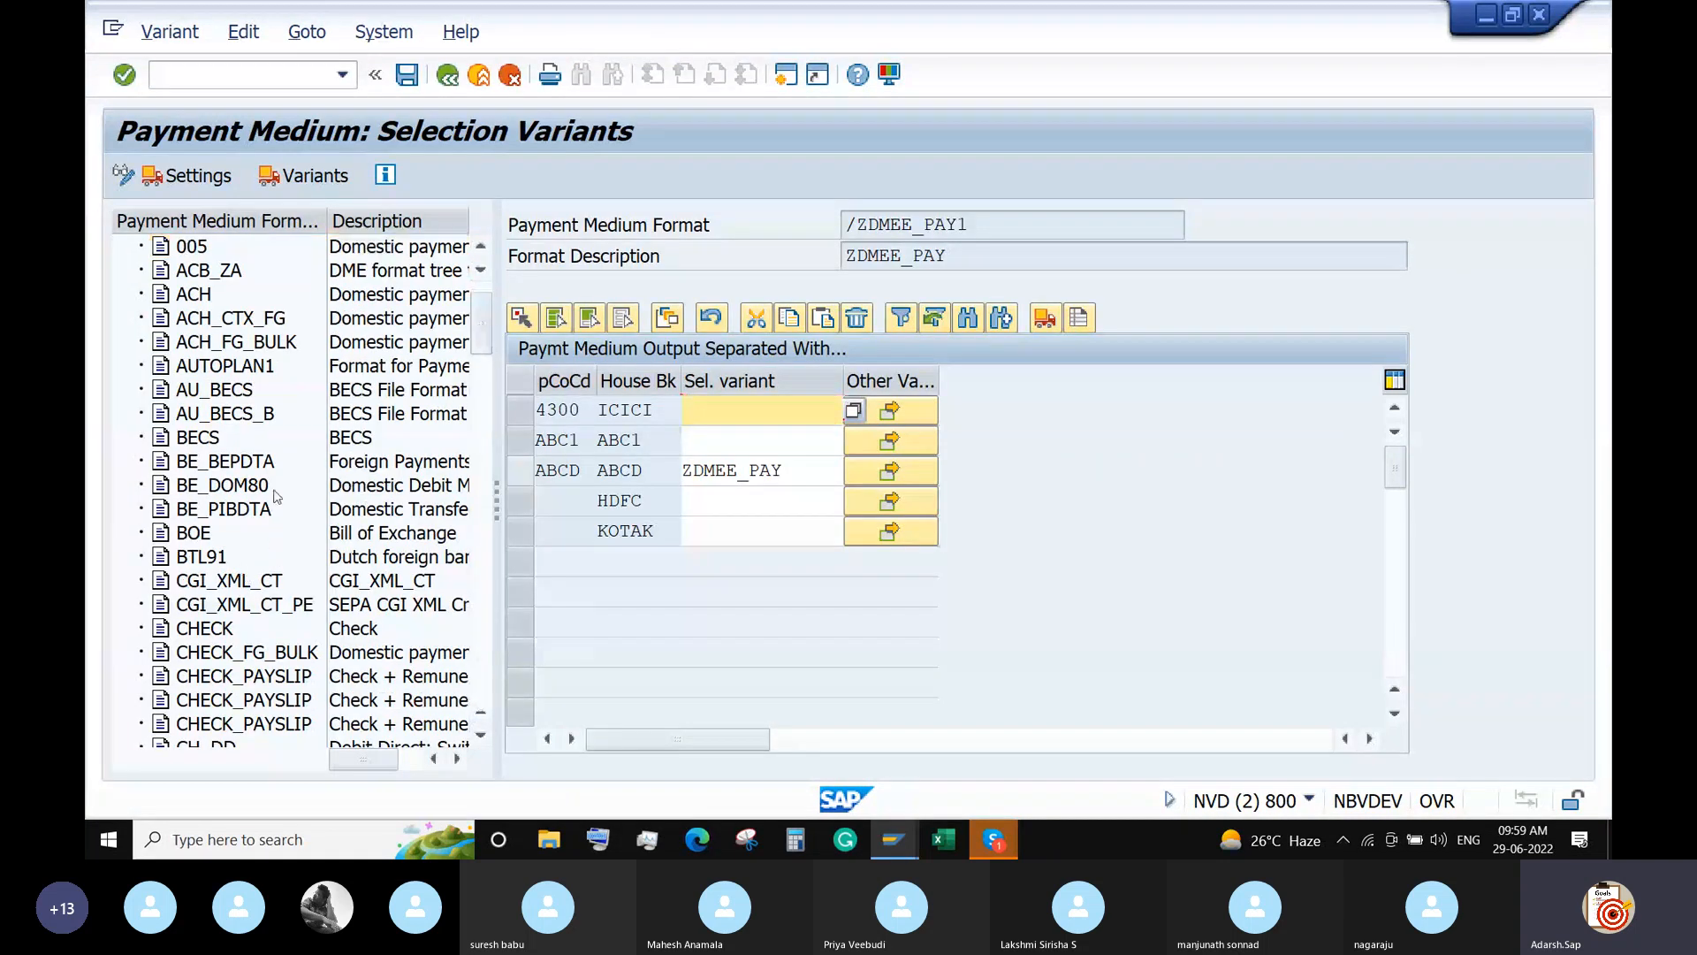
scroll(275, 496, "down", 6)
scroll(276, 496, "down", 6)
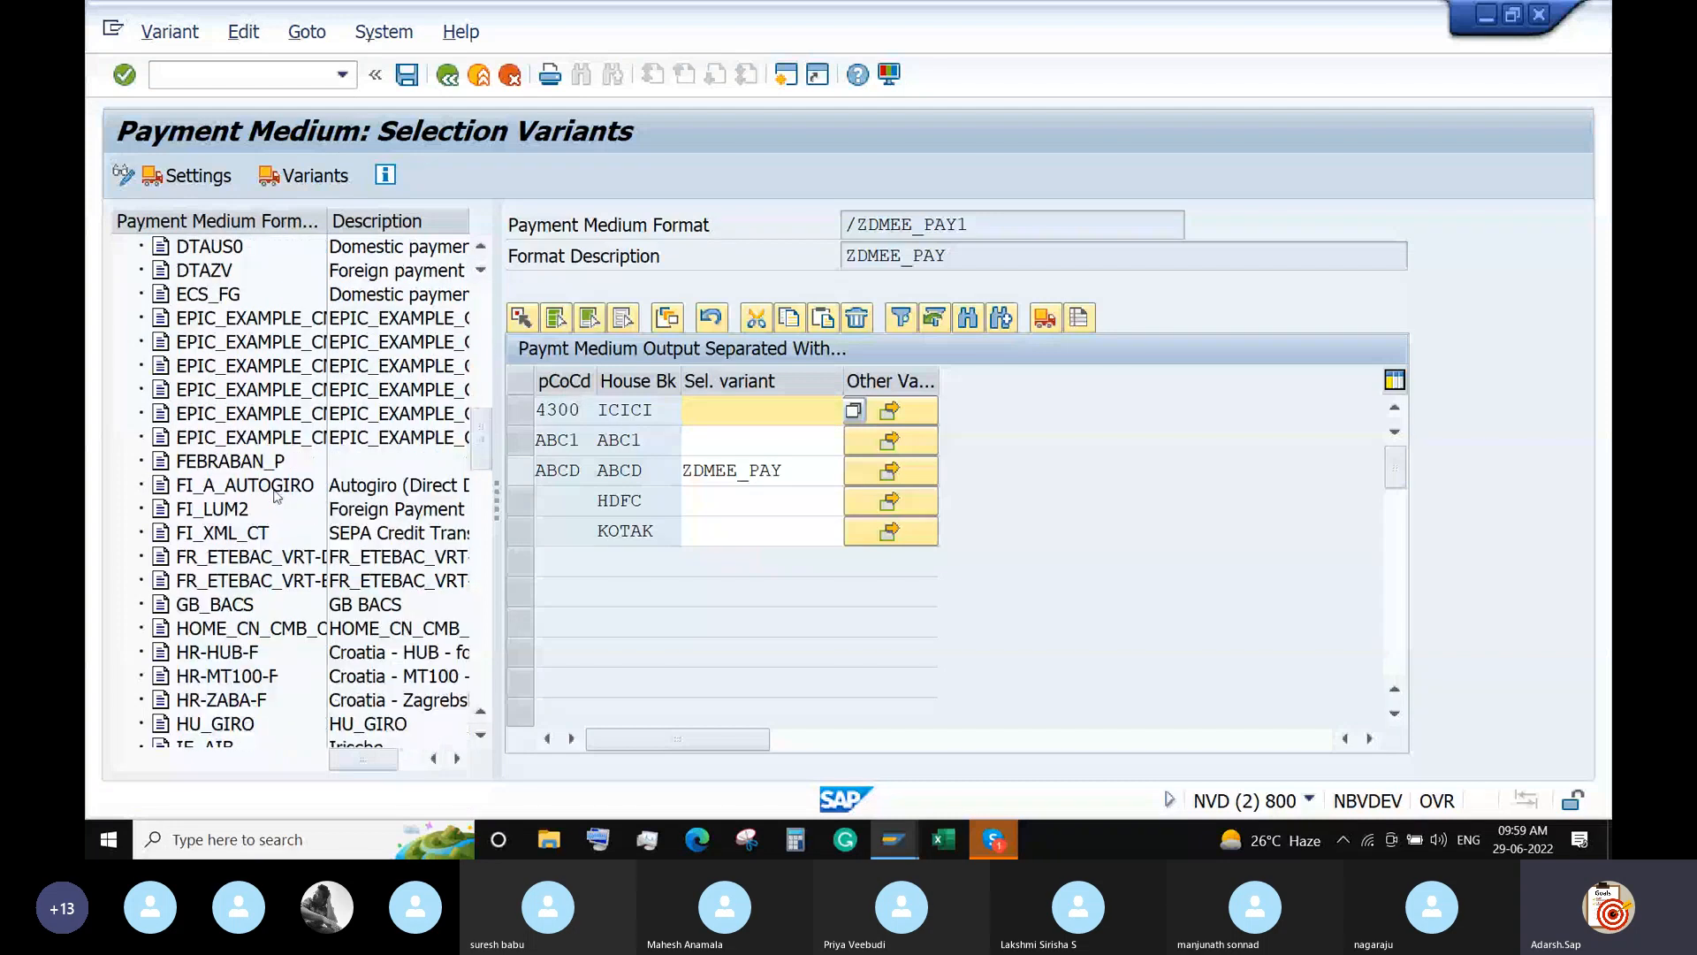
scroll(275, 496, "up", 3)
Under DME_SAMPLE, assign selection variant 6688_VAR to 6688/IDFCB and save.
left_click(234, 414)
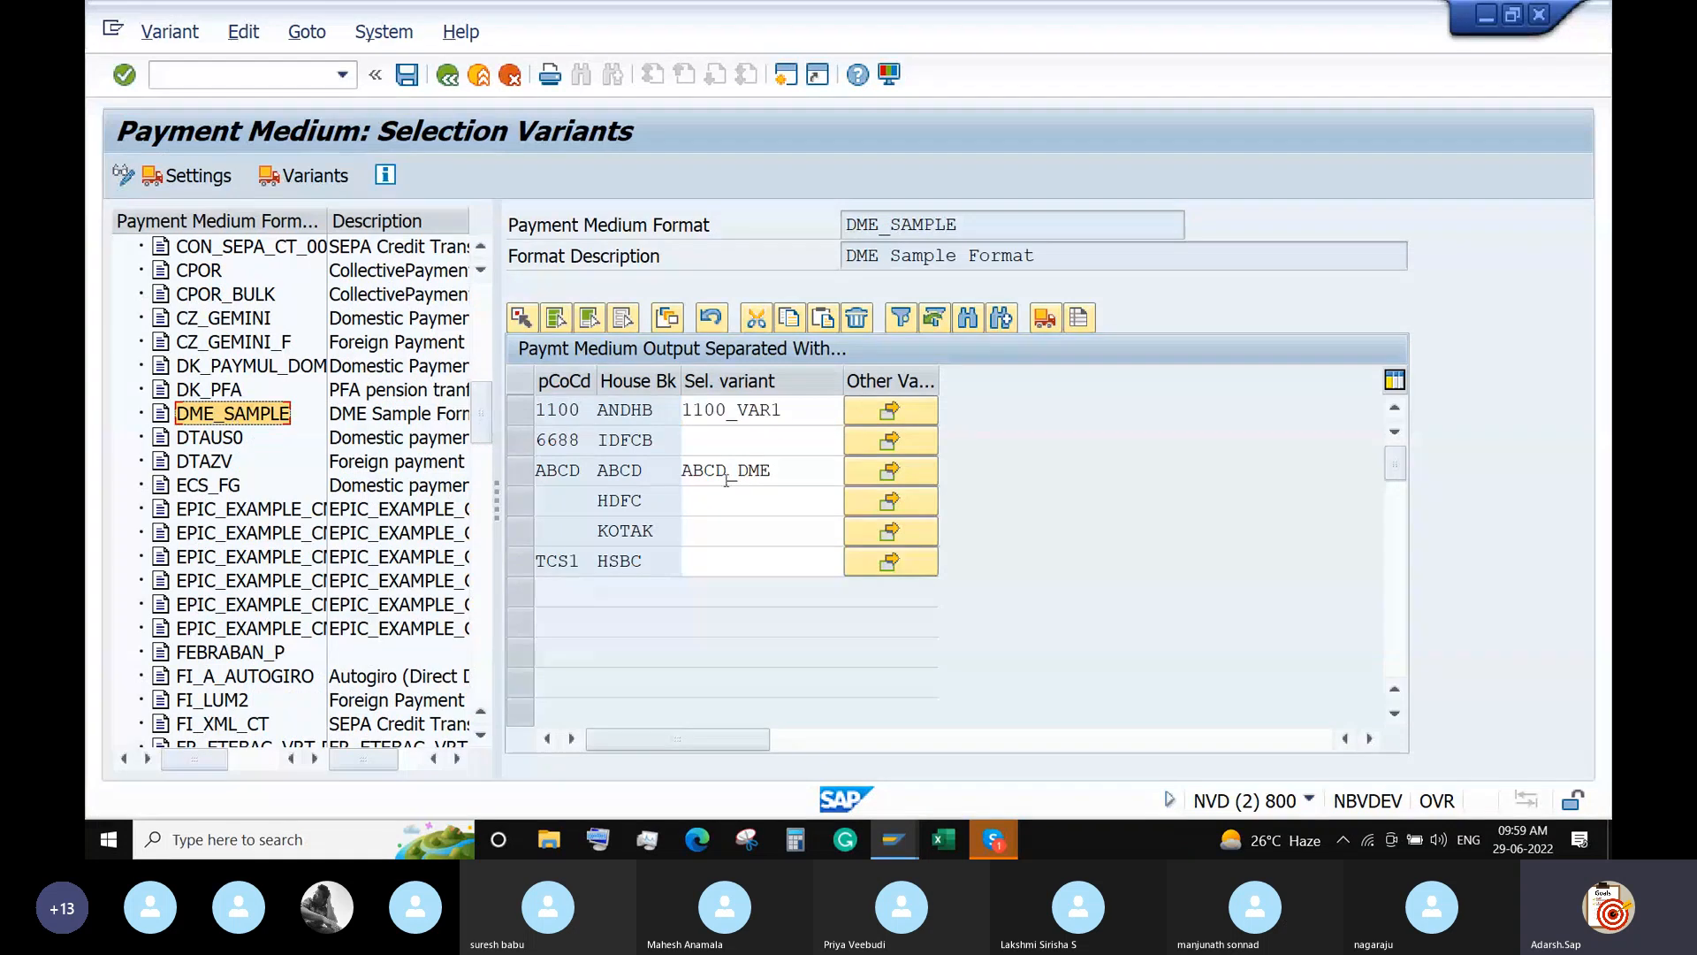
left_click(769, 436)
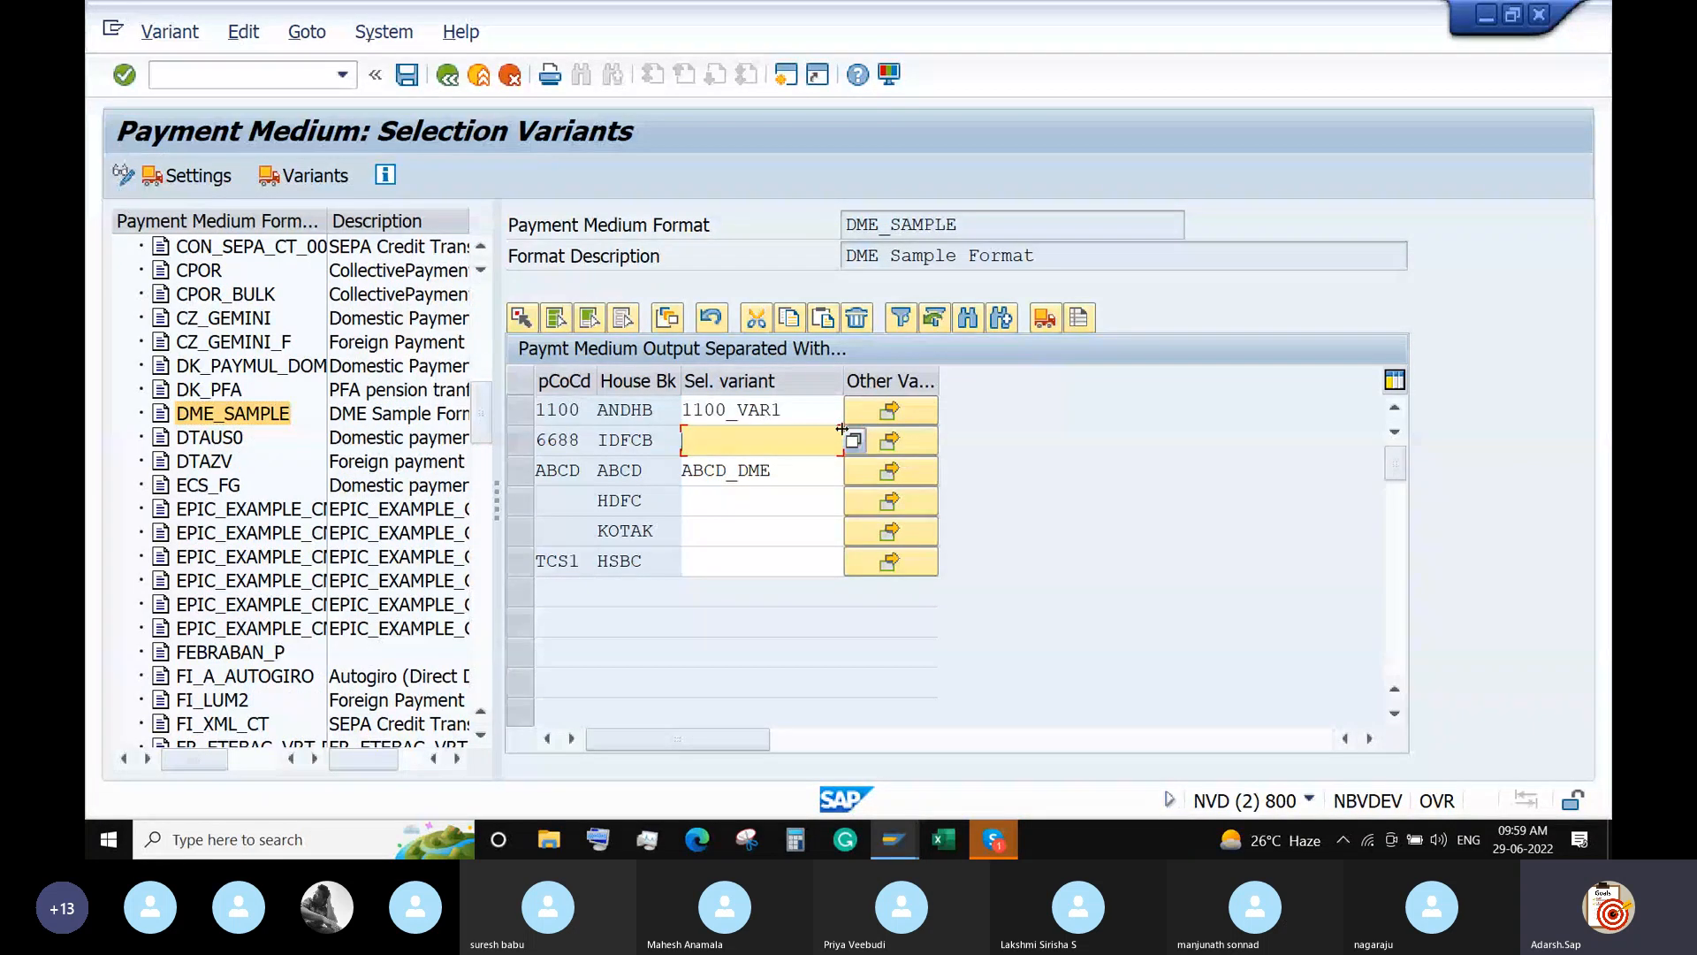
type("6688")
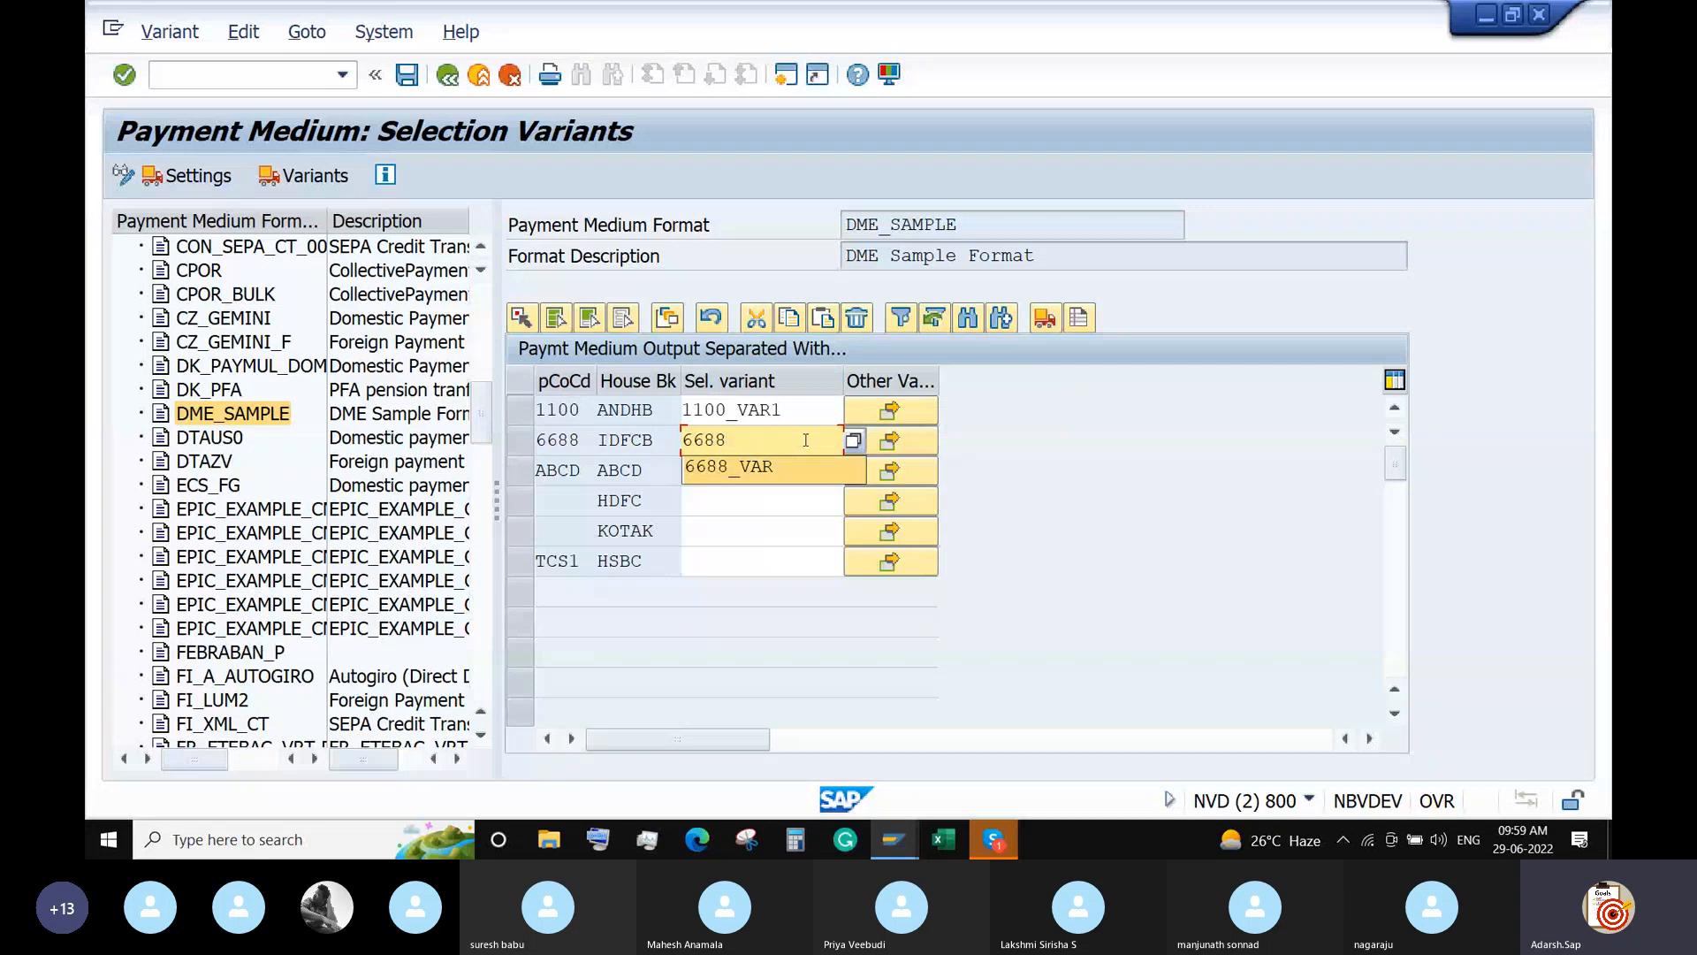
key("Down")
key("Return")
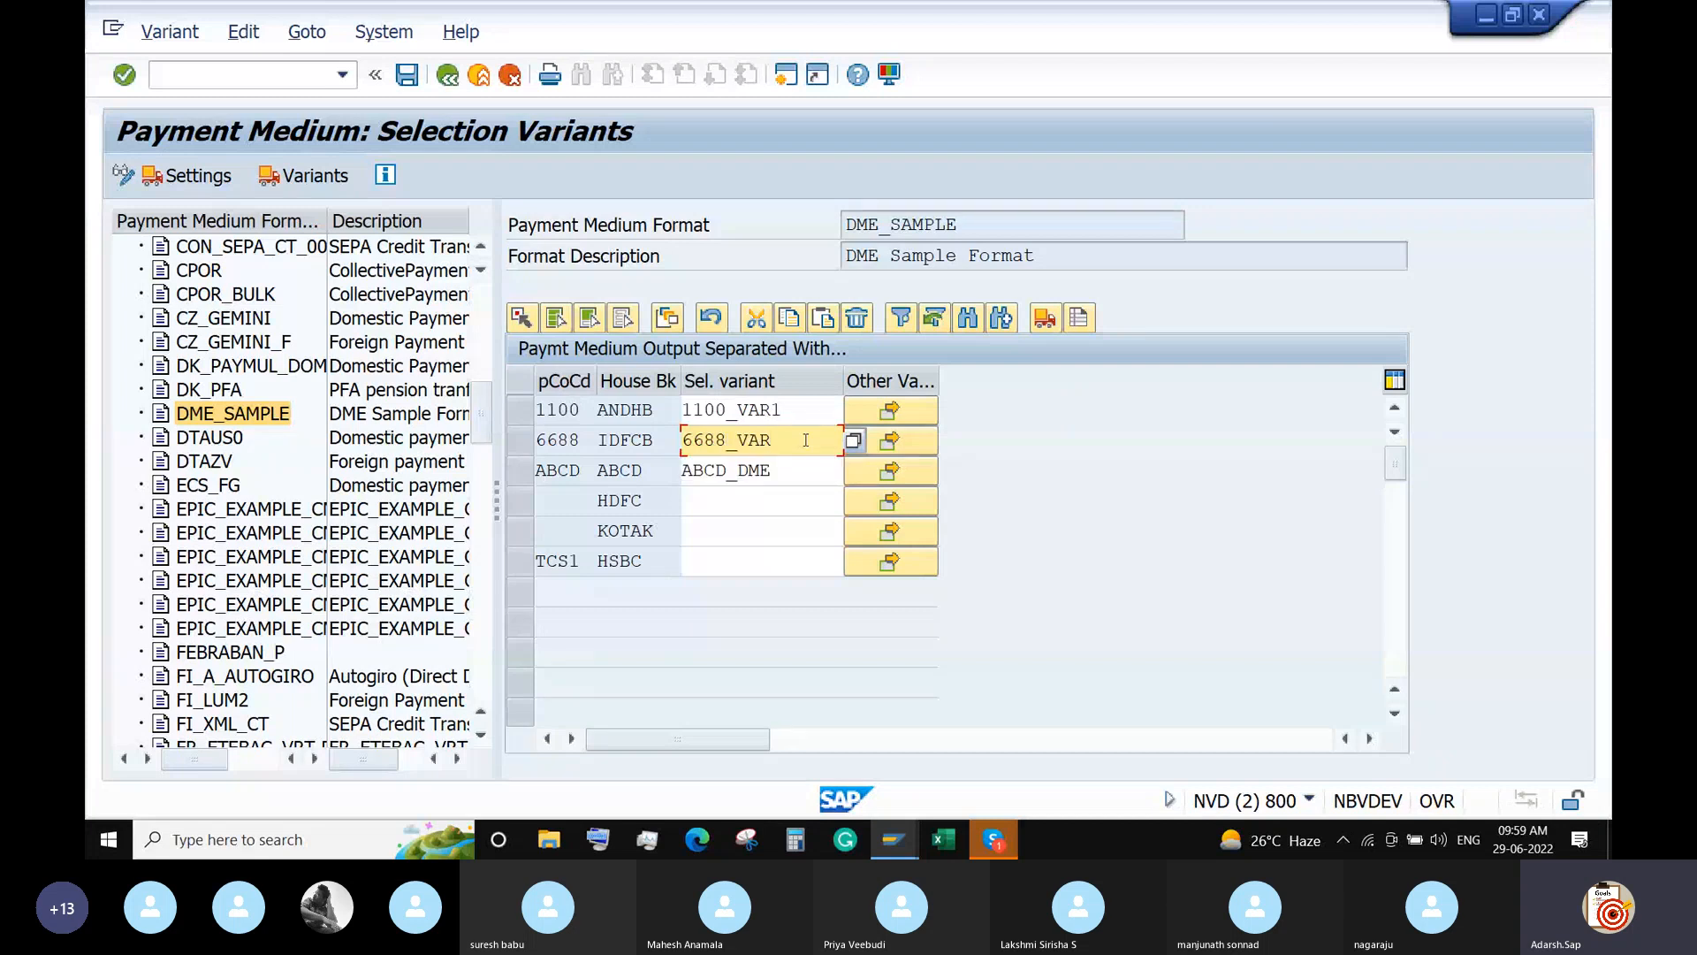
left_click(408, 75)
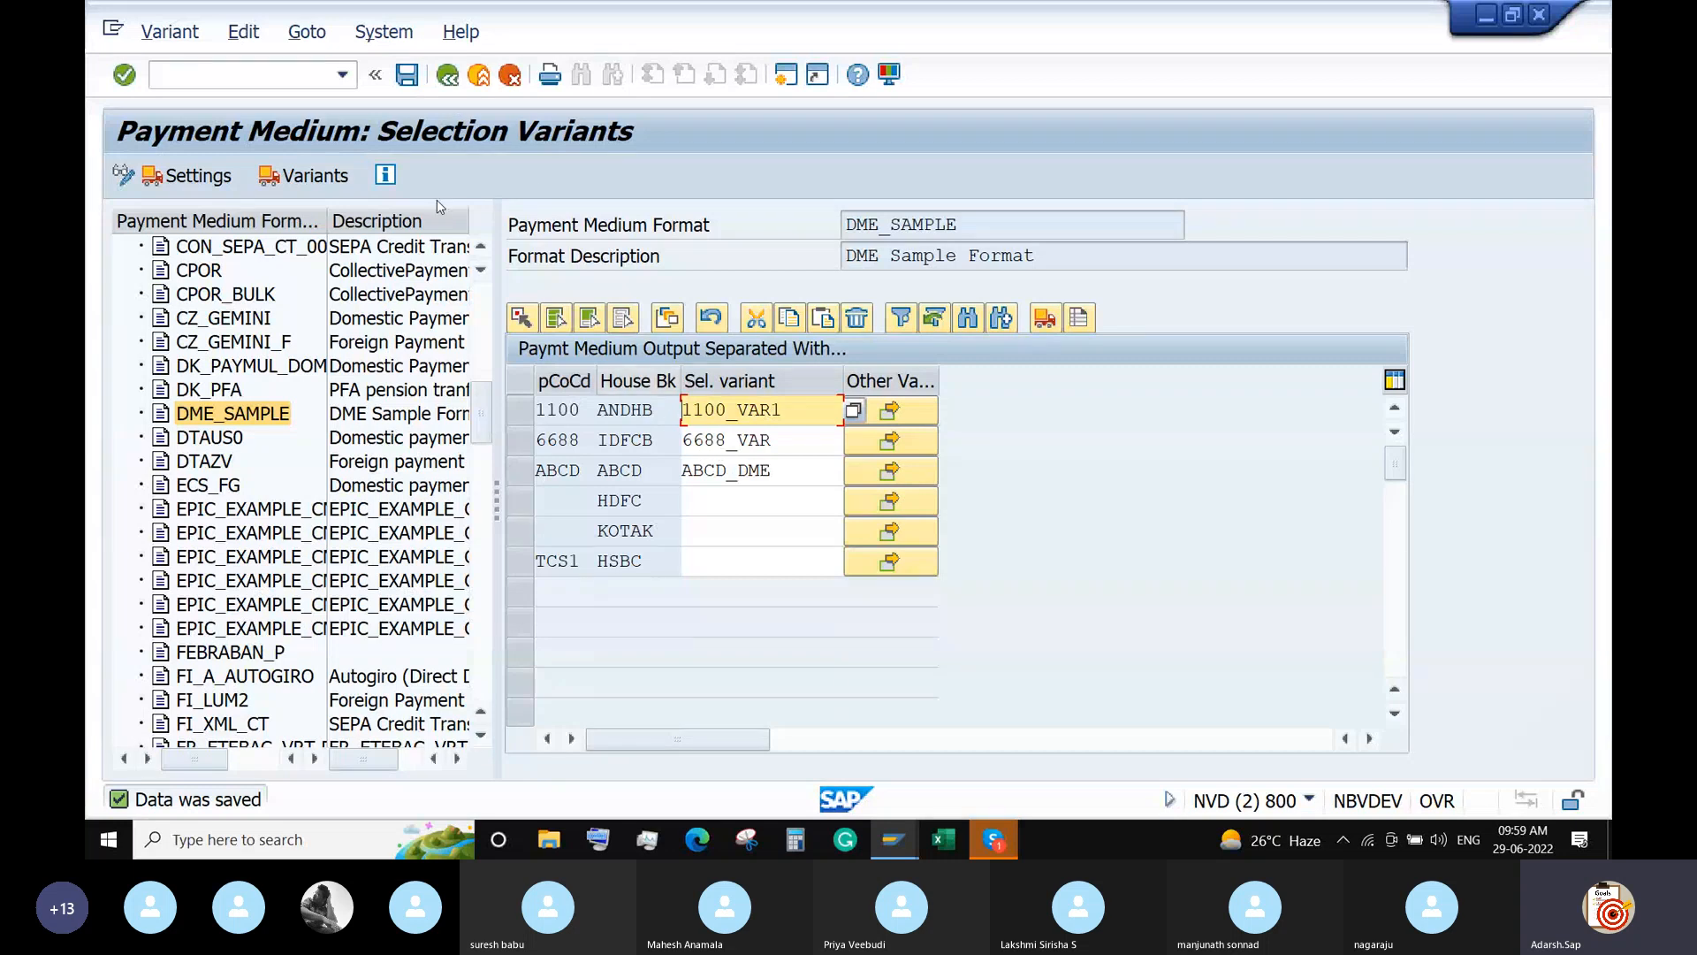
In F110, change the identification from RUN1 to RUN2 for run date 29.06.2022.
left_click(289, 77)
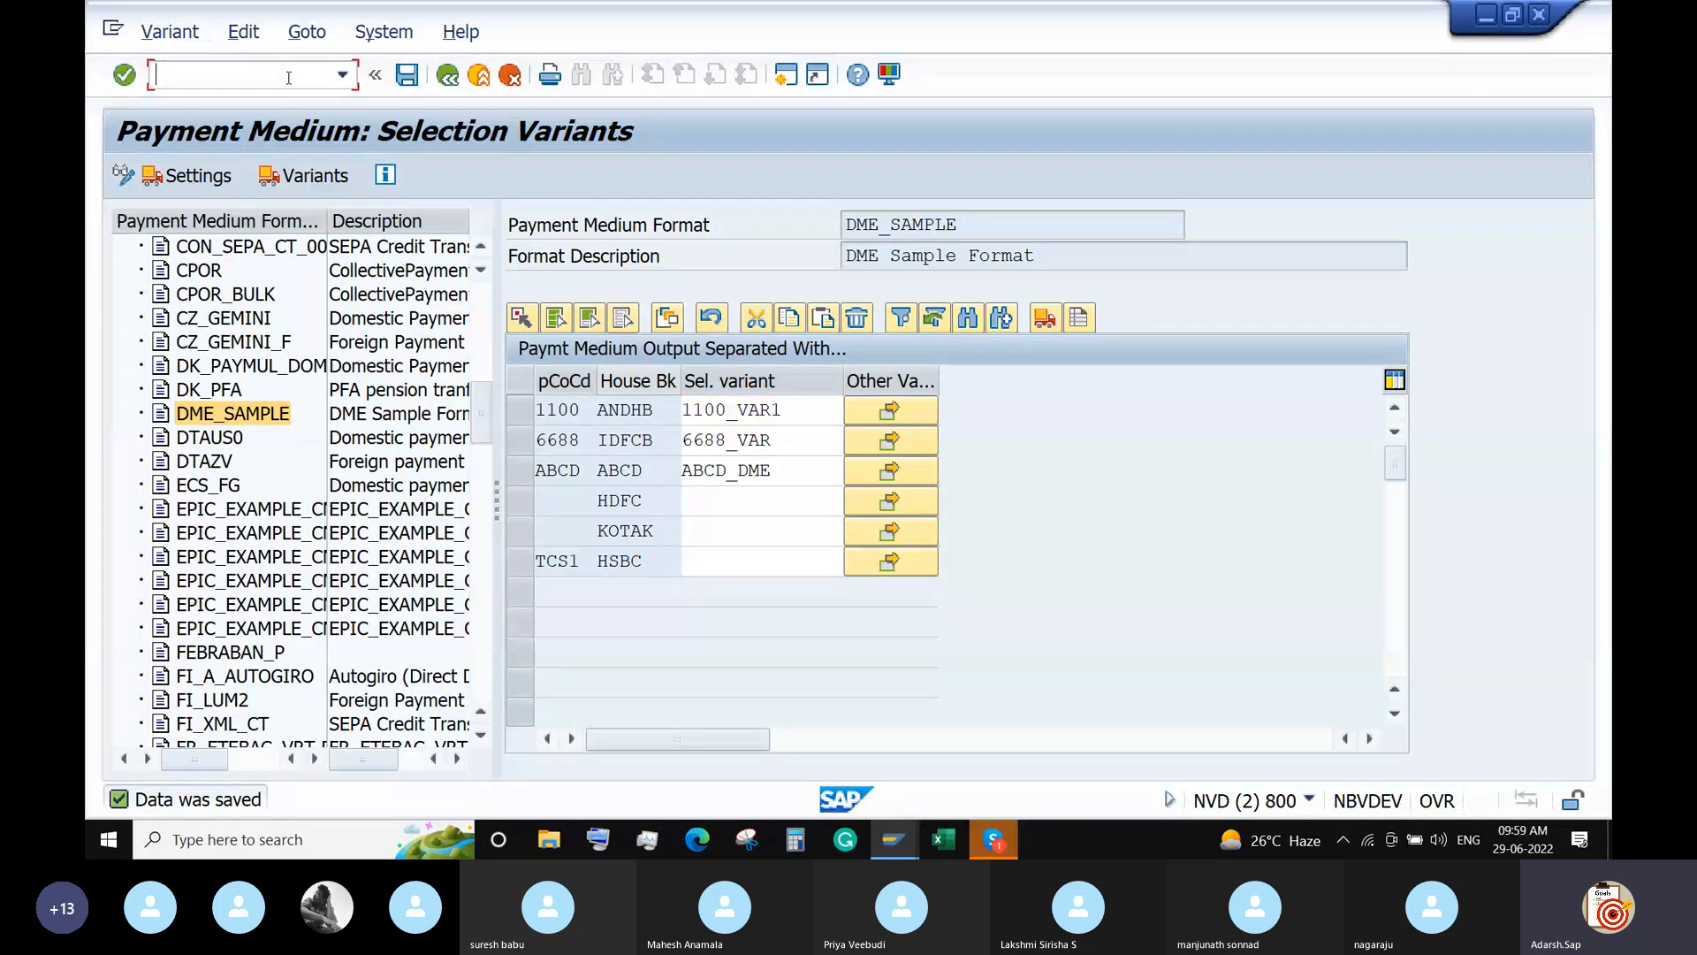
type("/n")
key("Return")
type("F11")
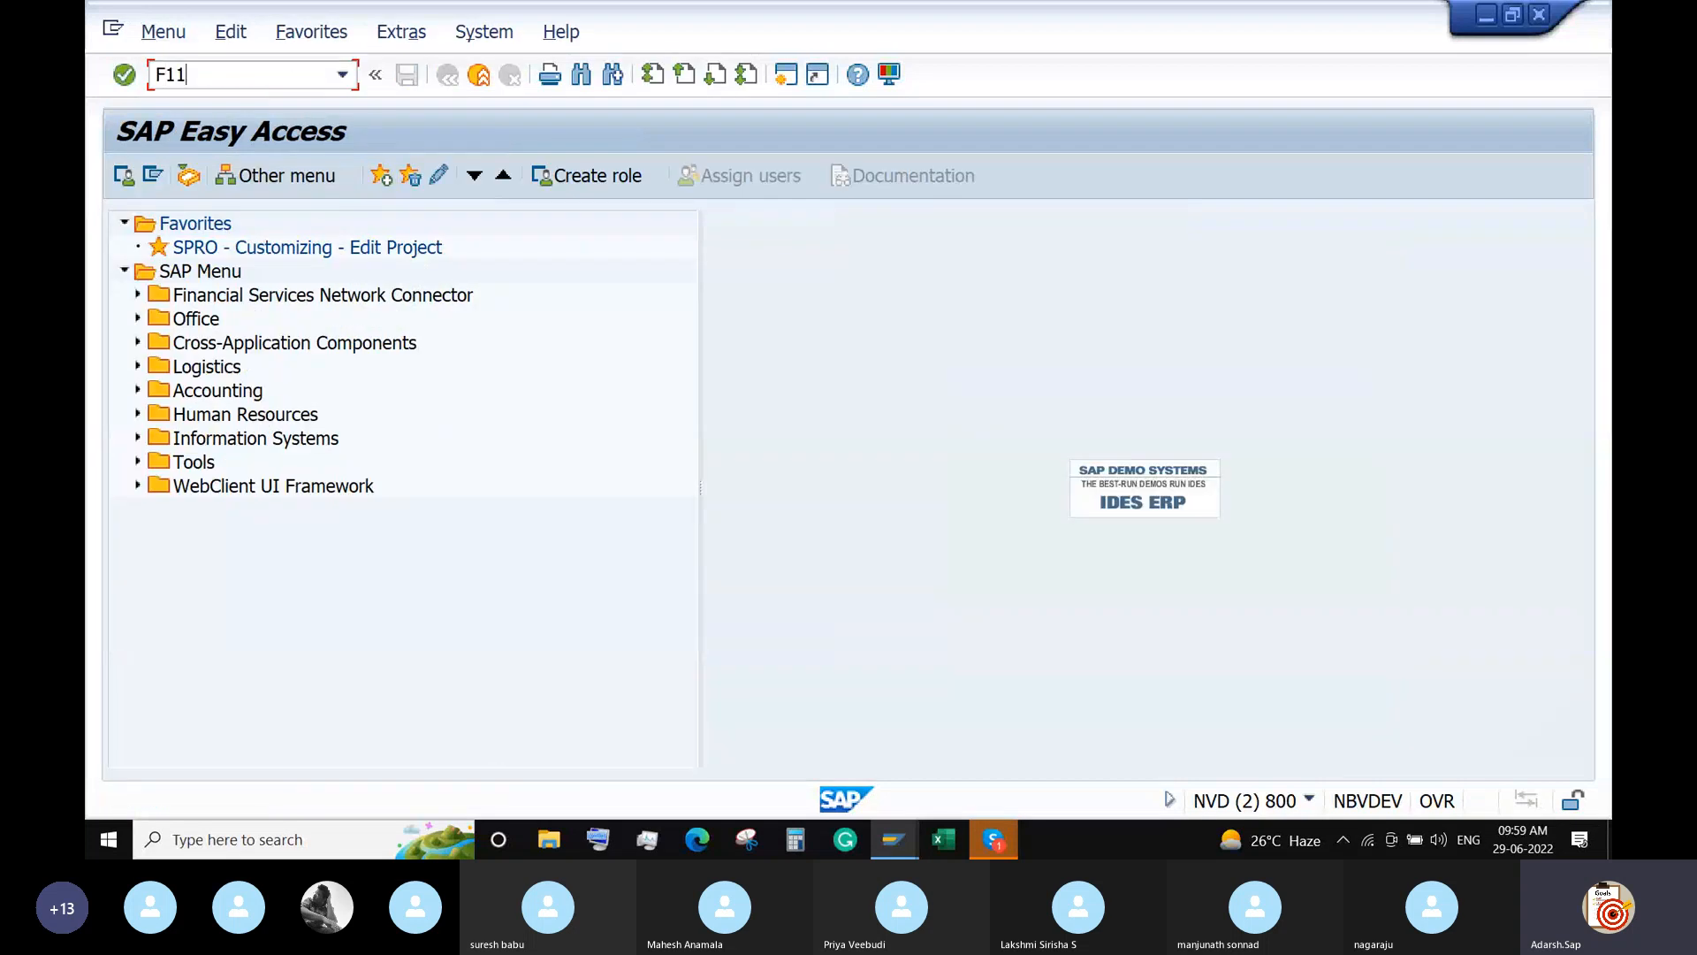
key("Return")
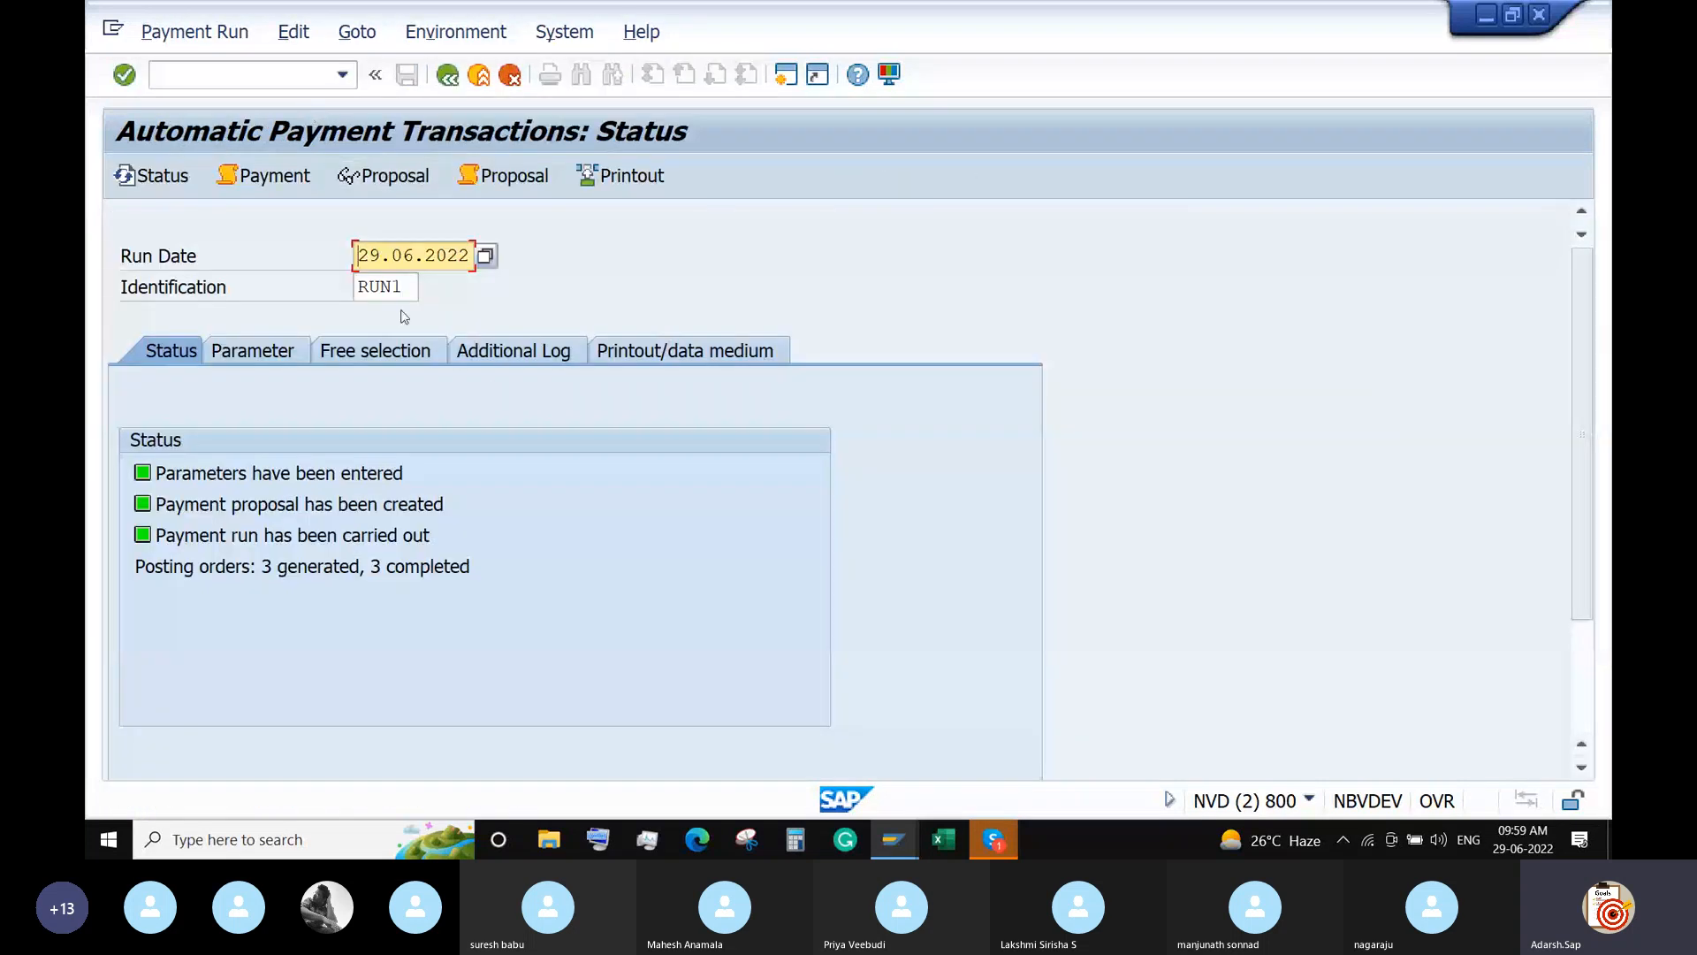
left_click(410, 285)
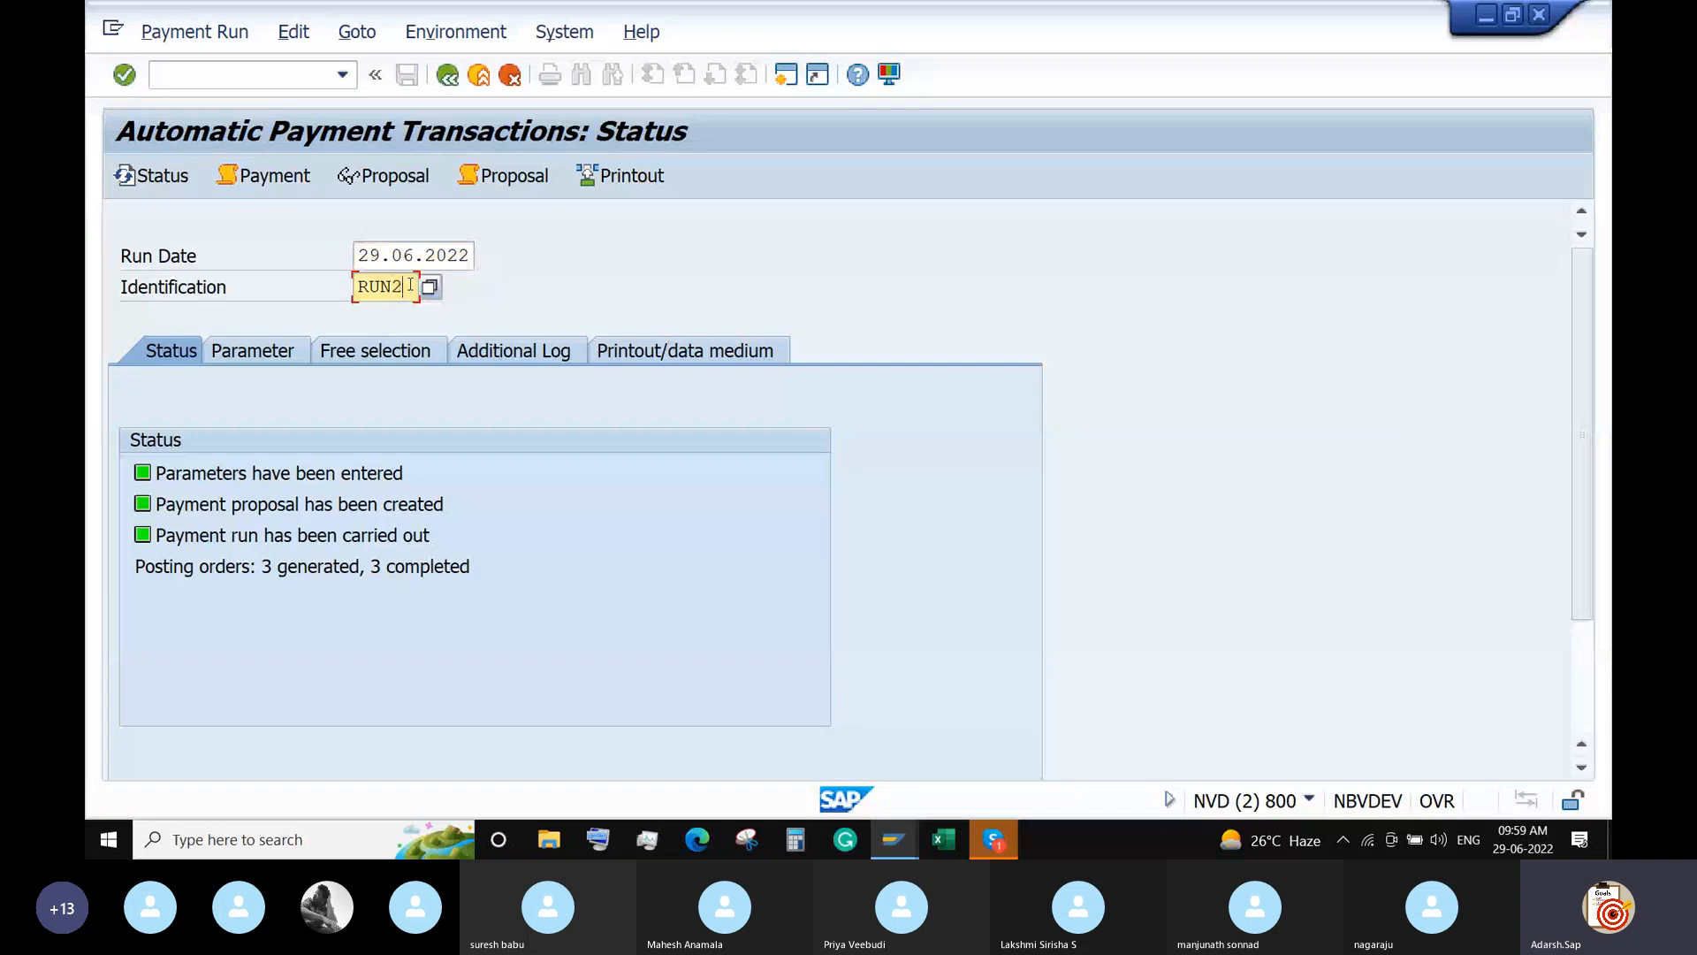
key("BackSpace")
type("2")
key("Return")
left_click(237, 349)
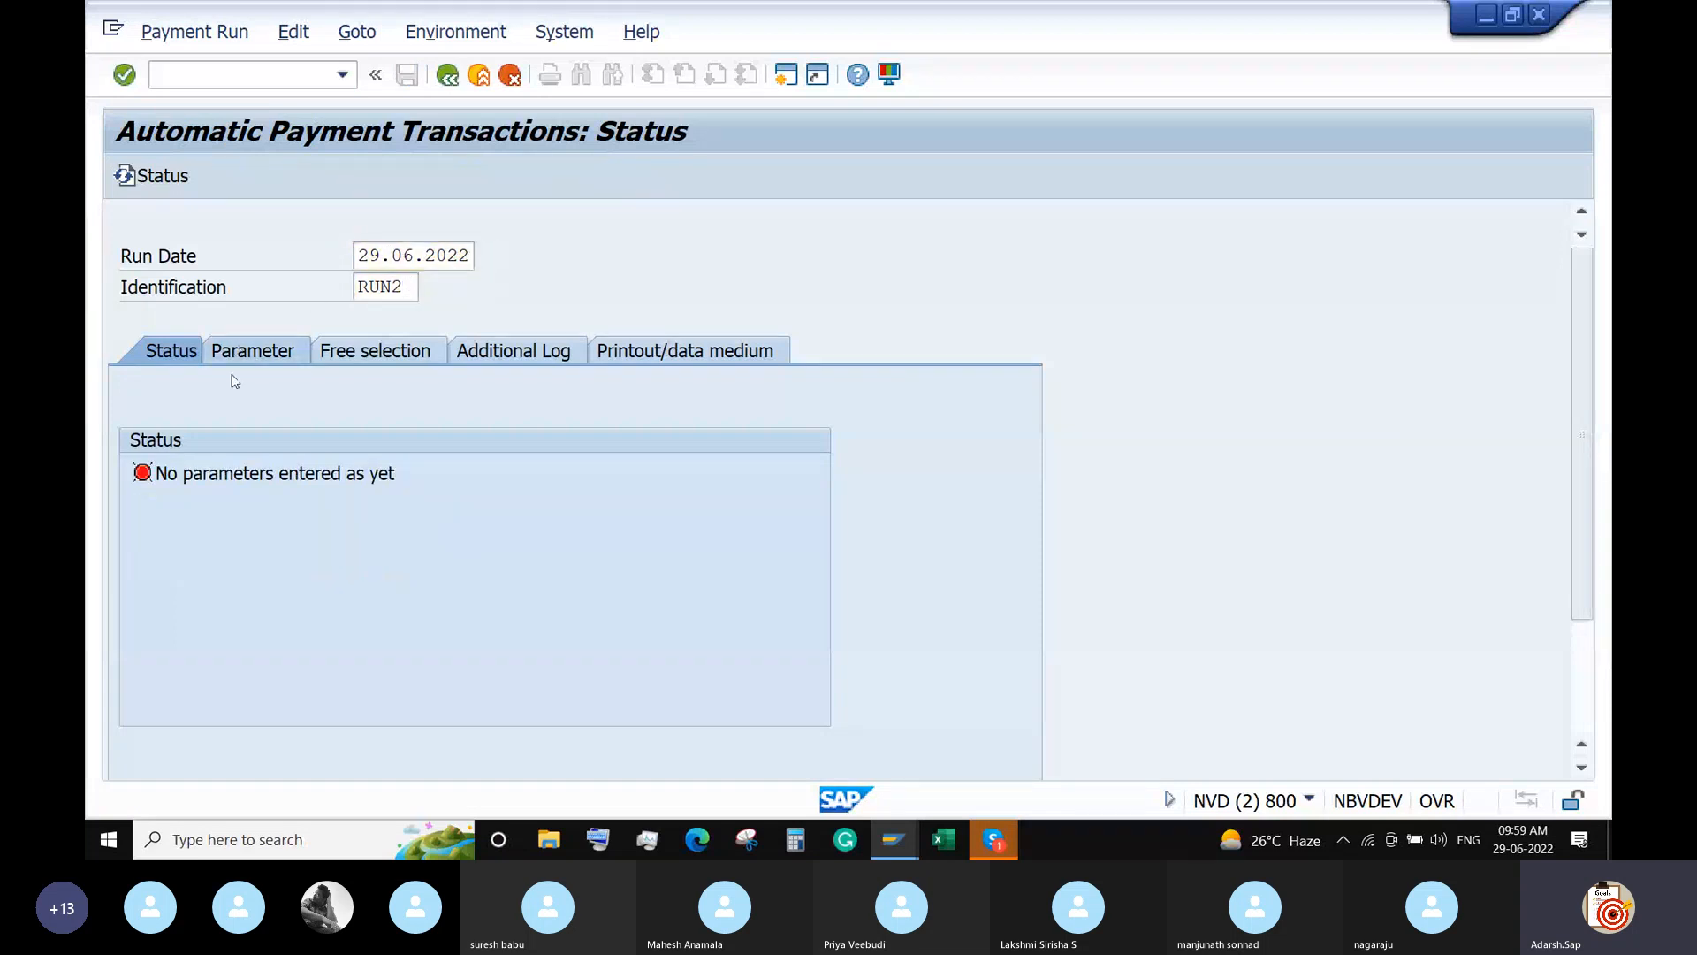
Enter company code 6688, payment method I and next payment date 10.07.2022.
left_click(190, 540)
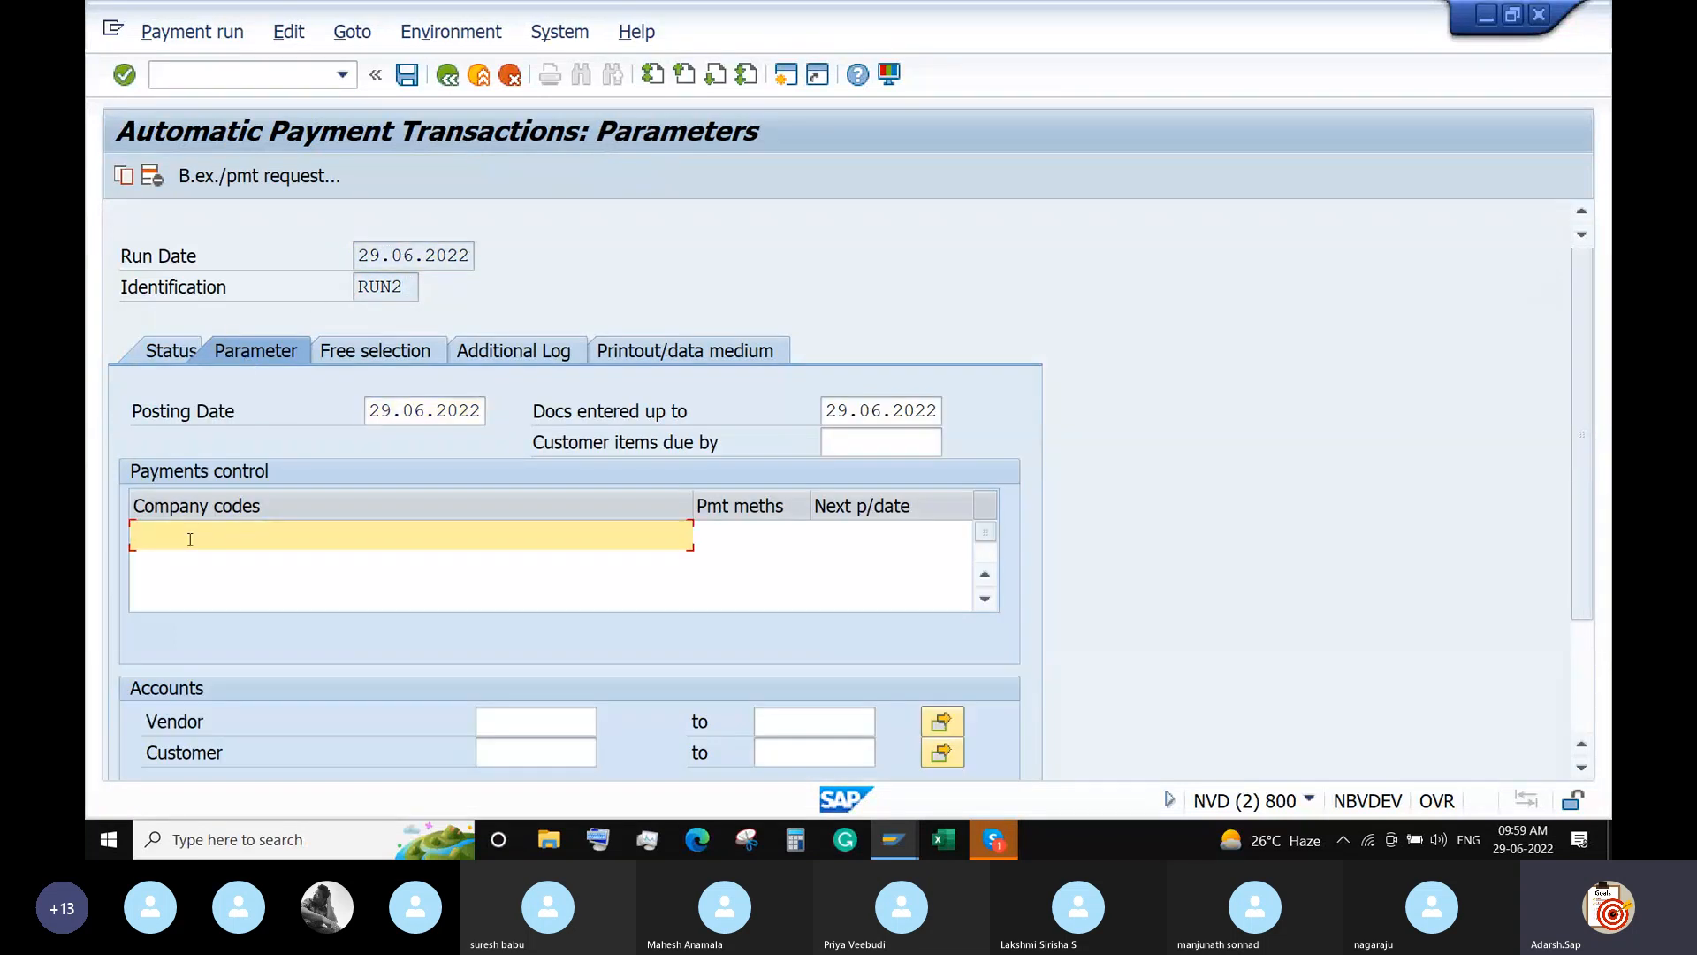
type("6688")
key("Tab")
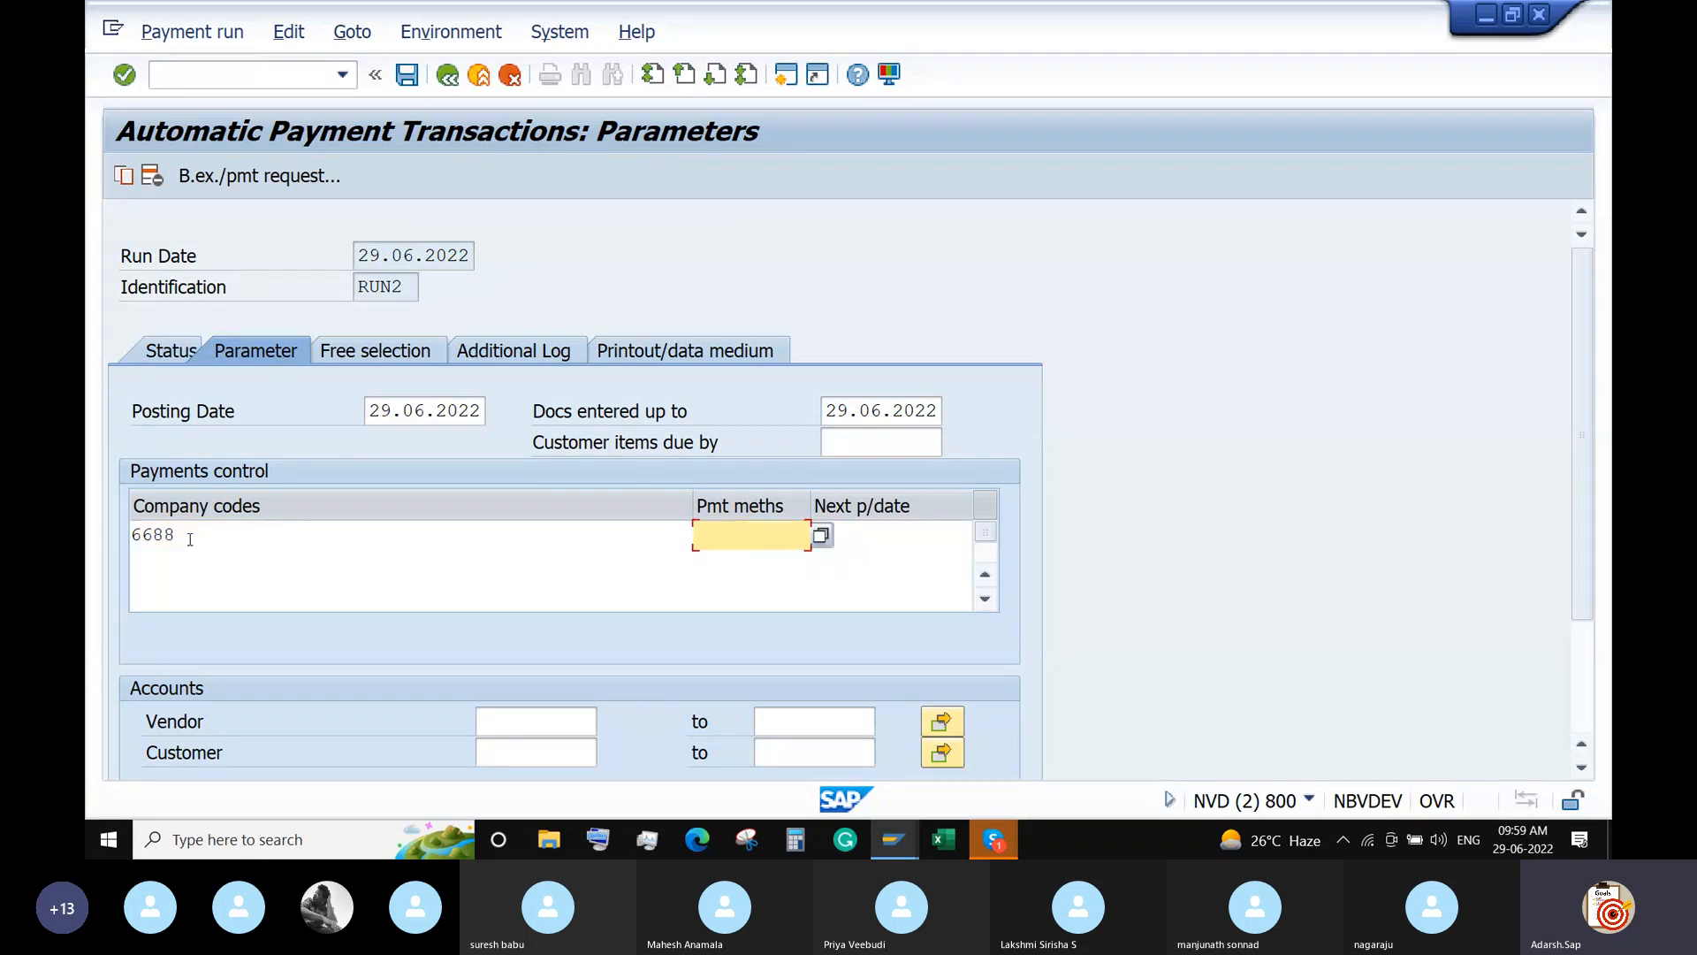
type("I")
key("Tab")
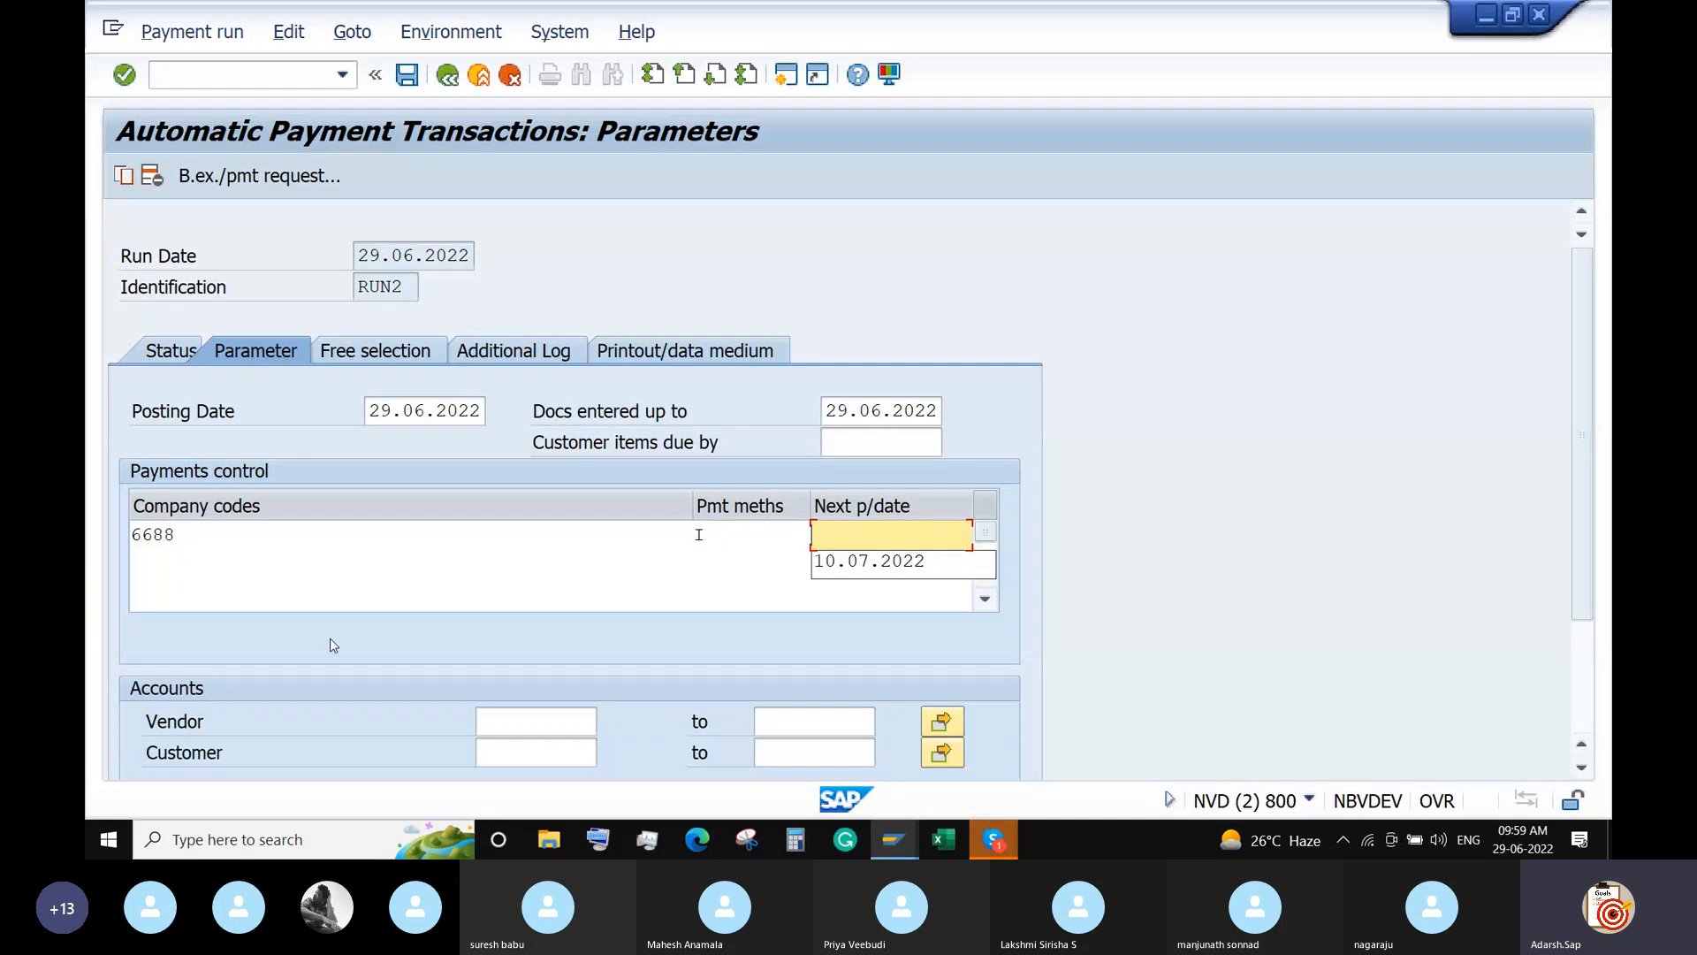
left_click(839, 564)
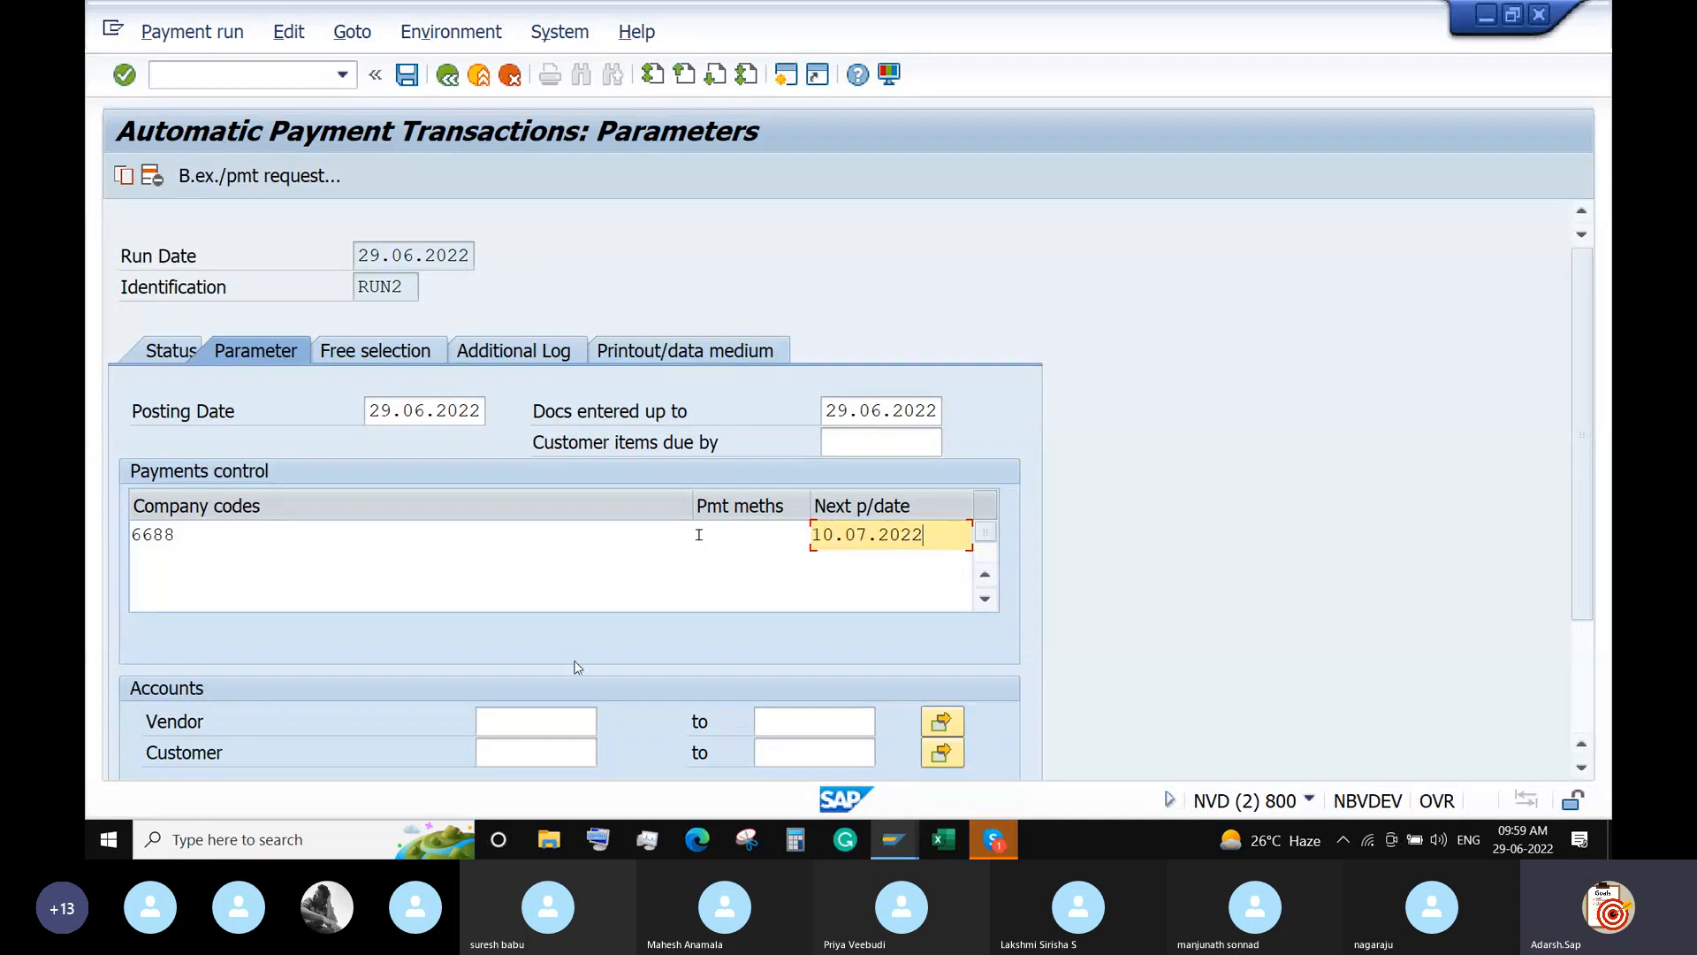
Pick vendor 100470 TSSPDCL from the search, save the parameters and return to Status.
left_click(525, 734)
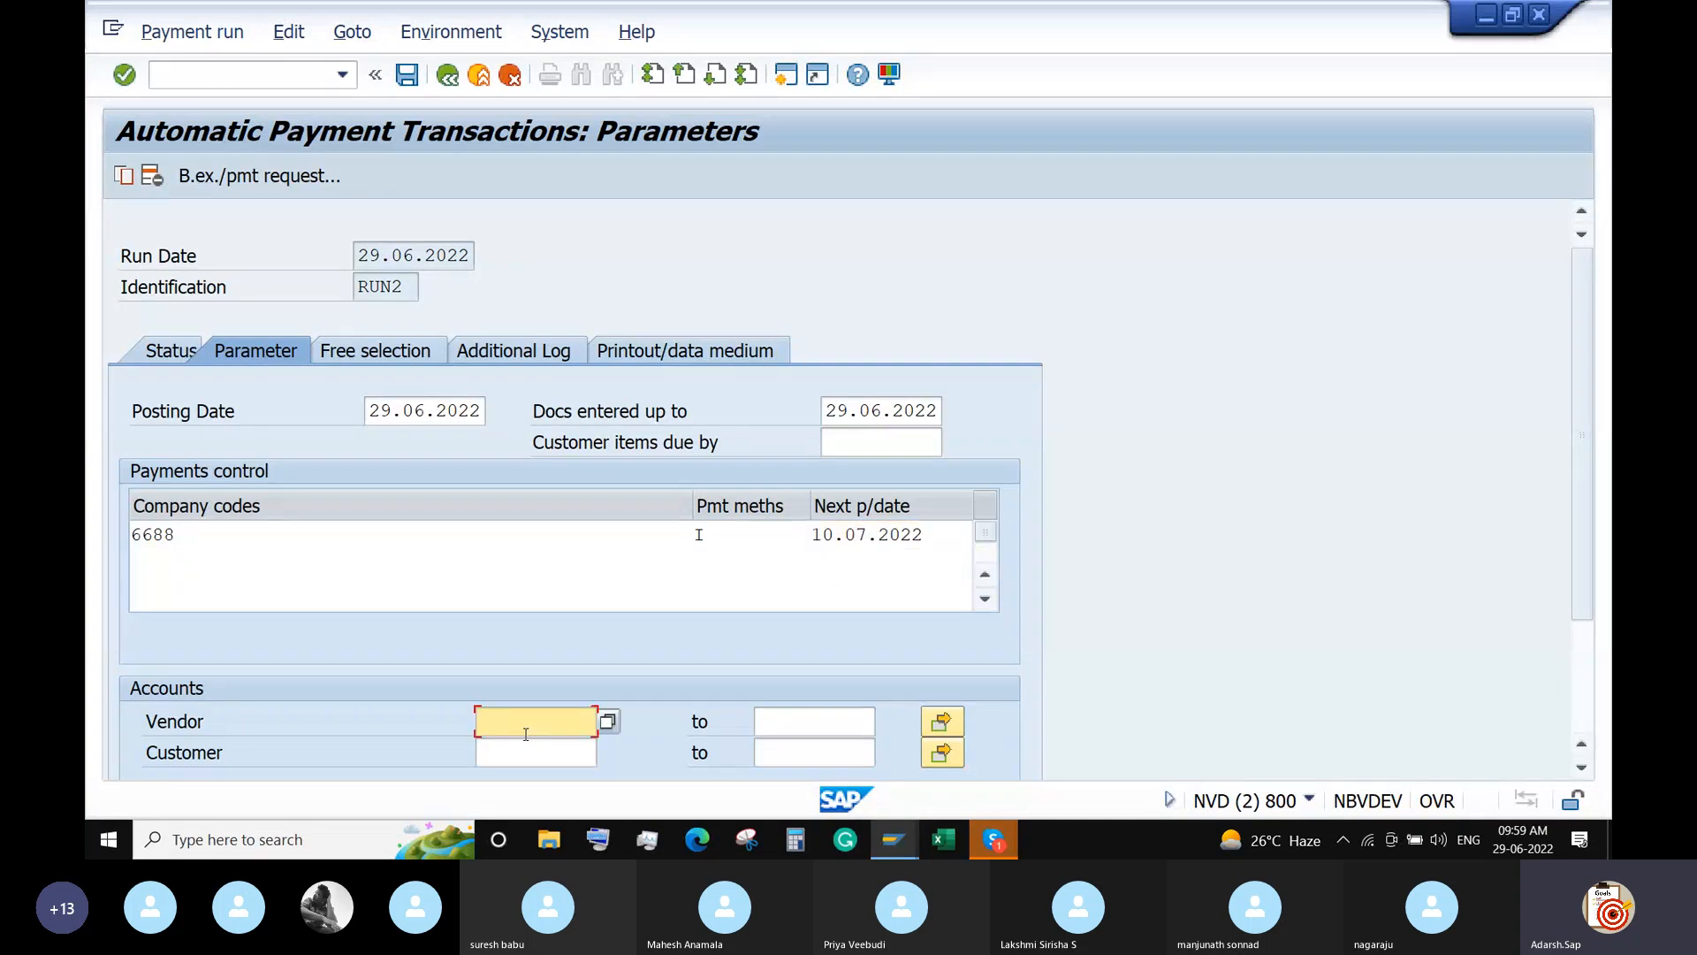
left_click(608, 720)
key("Return")
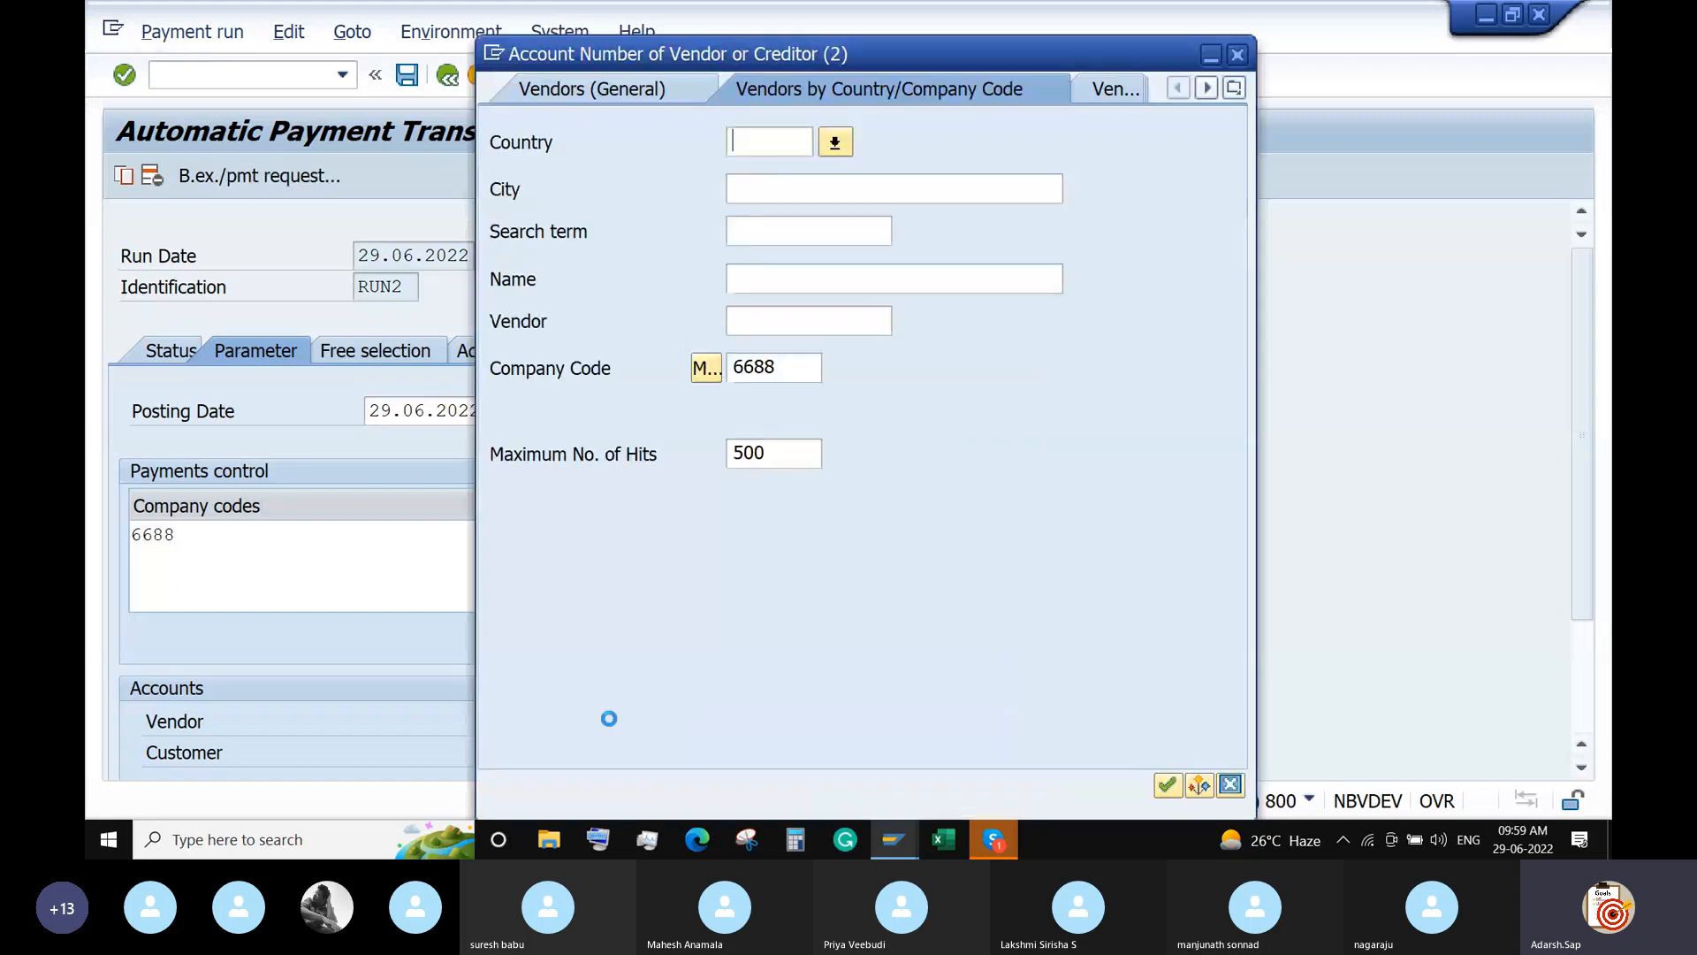
double_click(562, 175)
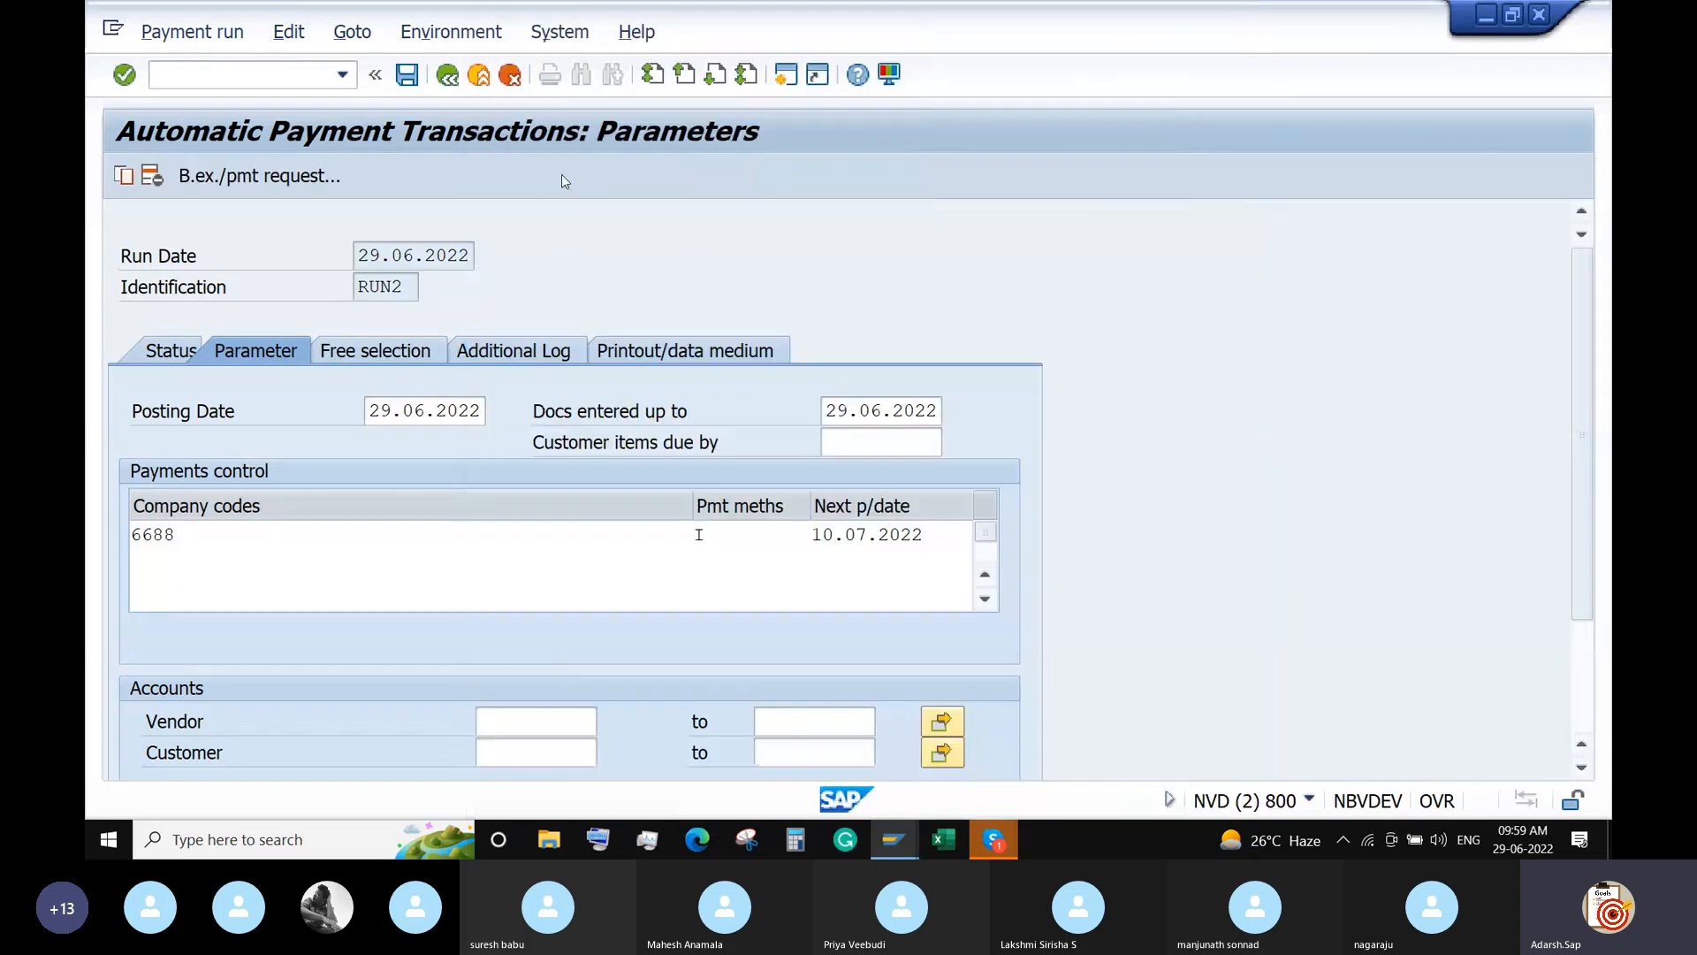
left_click(406, 74)
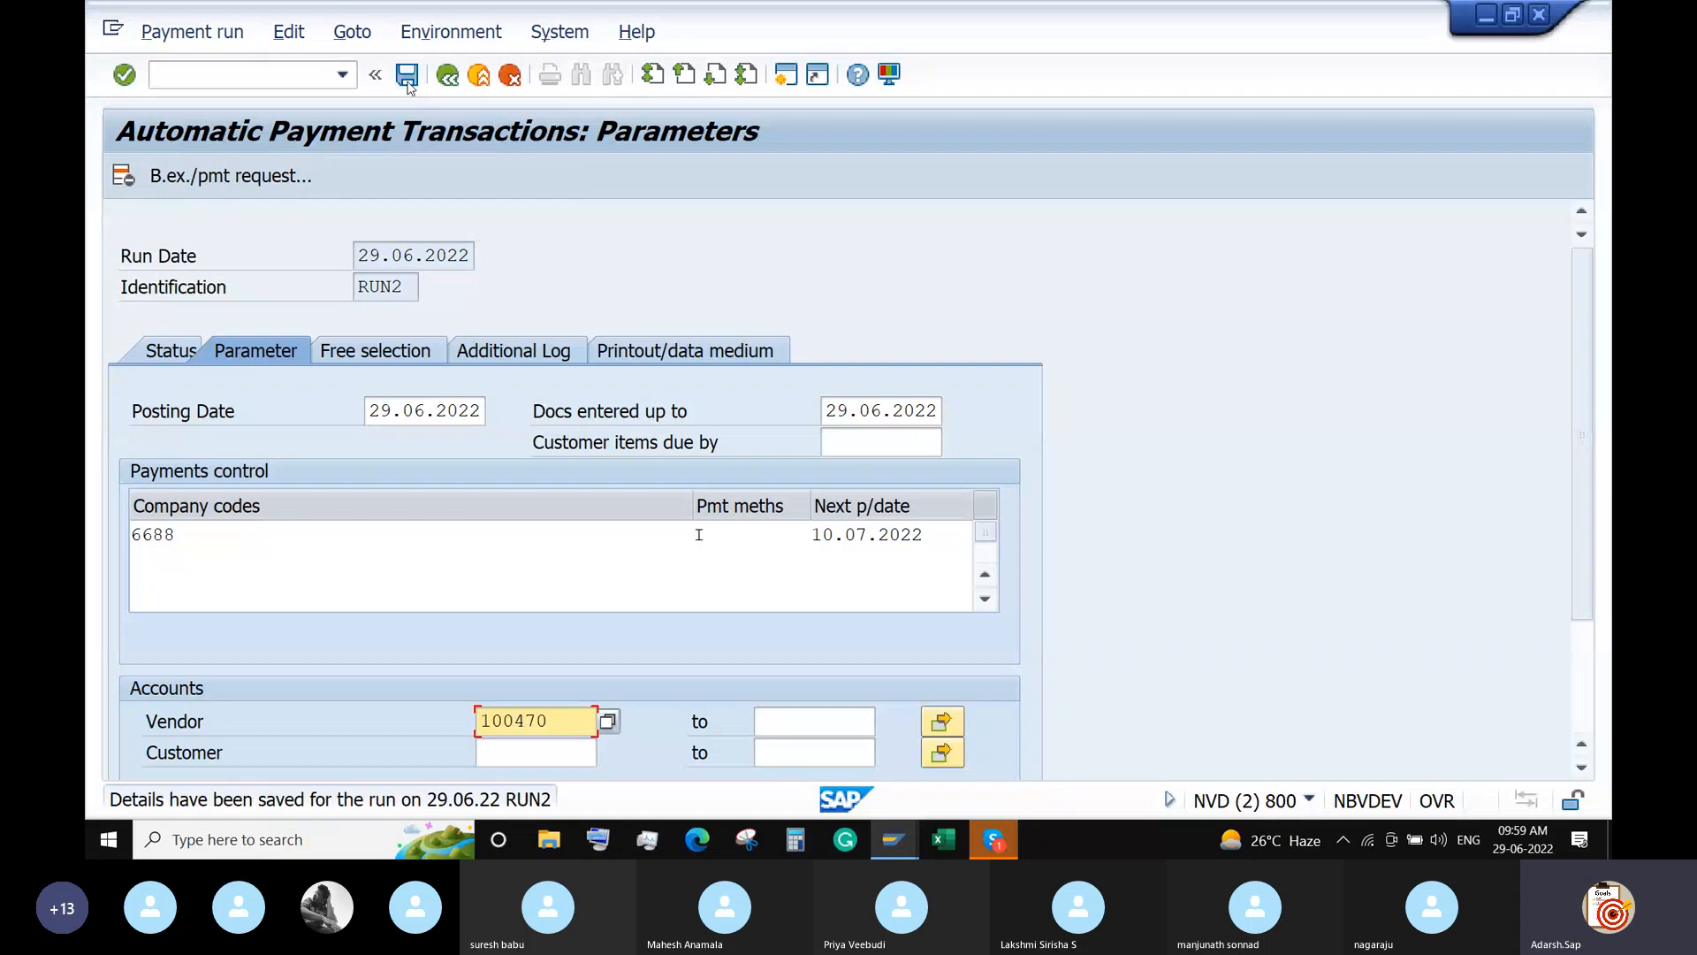
left_click(448, 75)
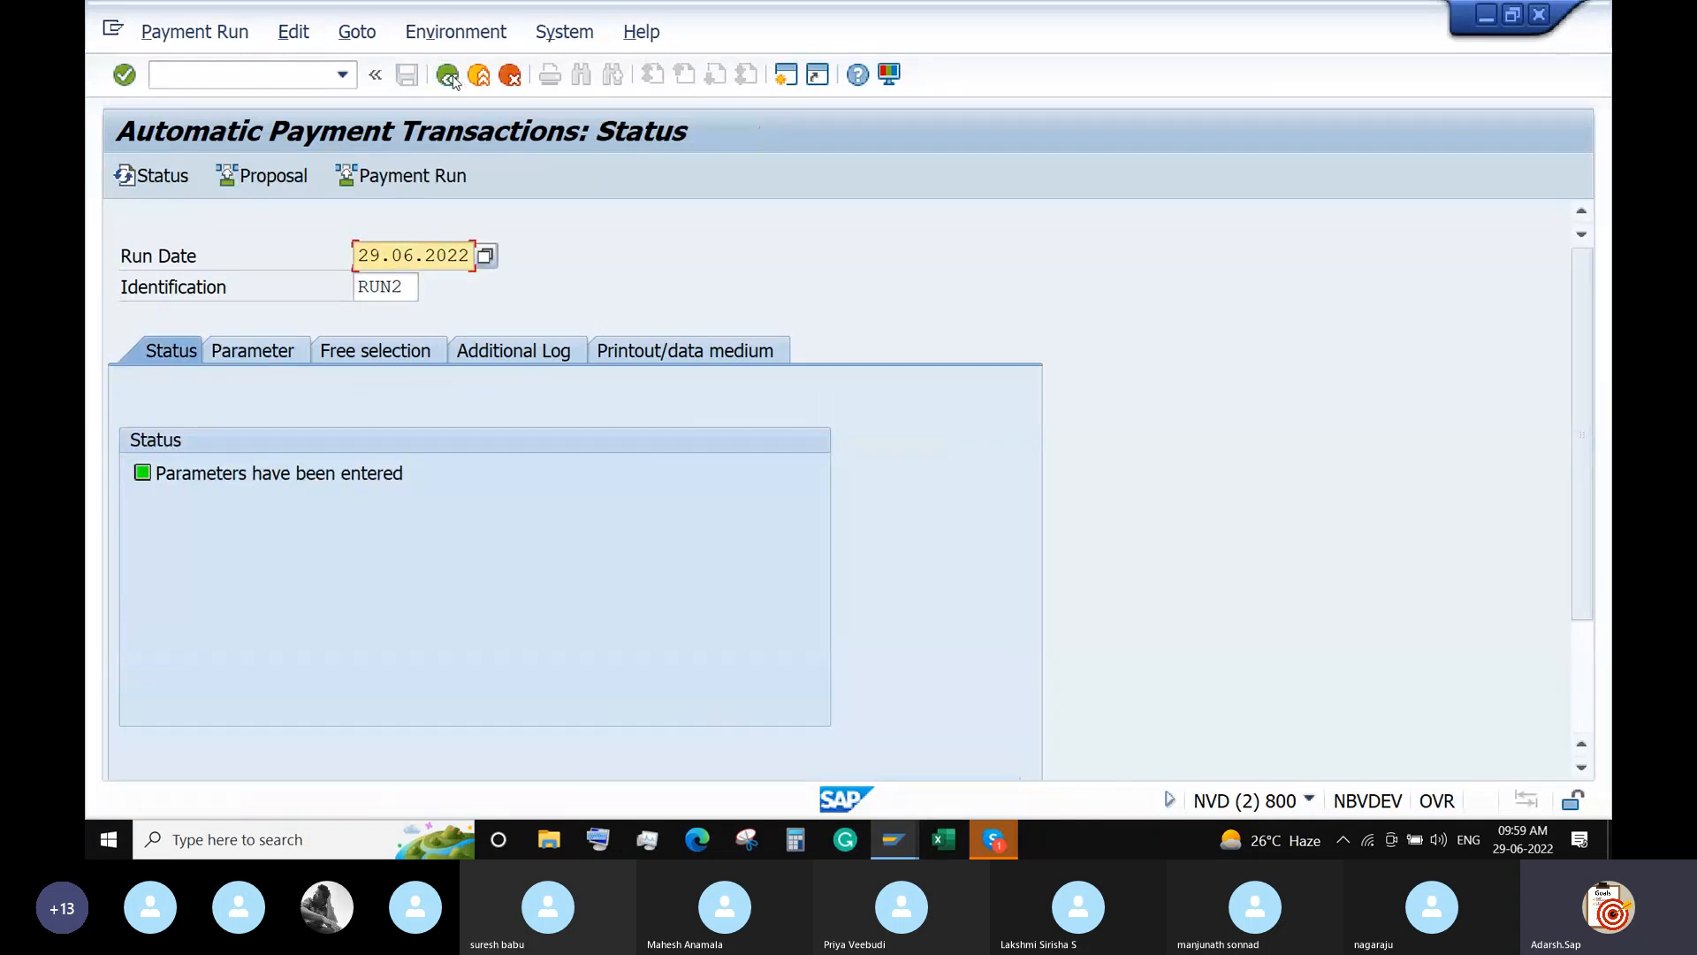
Schedule RUN2's payment proposal to start immediately with payment medium creation.
left_click(274, 177)
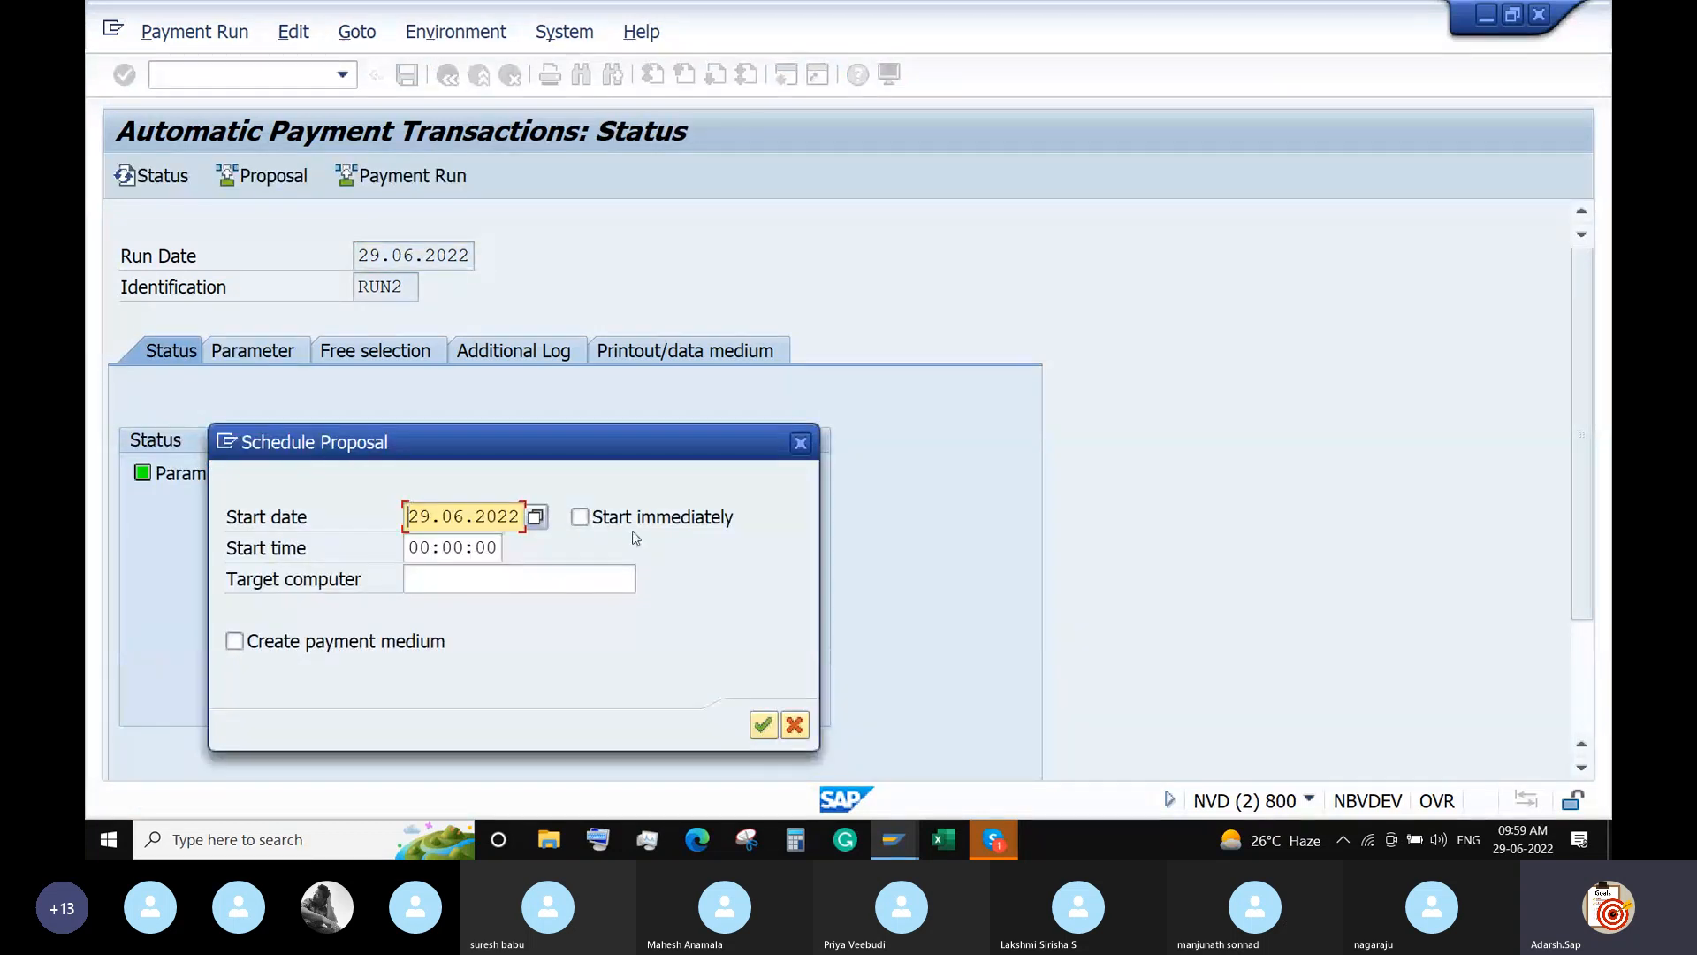
left_click(654, 521)
left_click(420, 634)
left_click(763, 725)
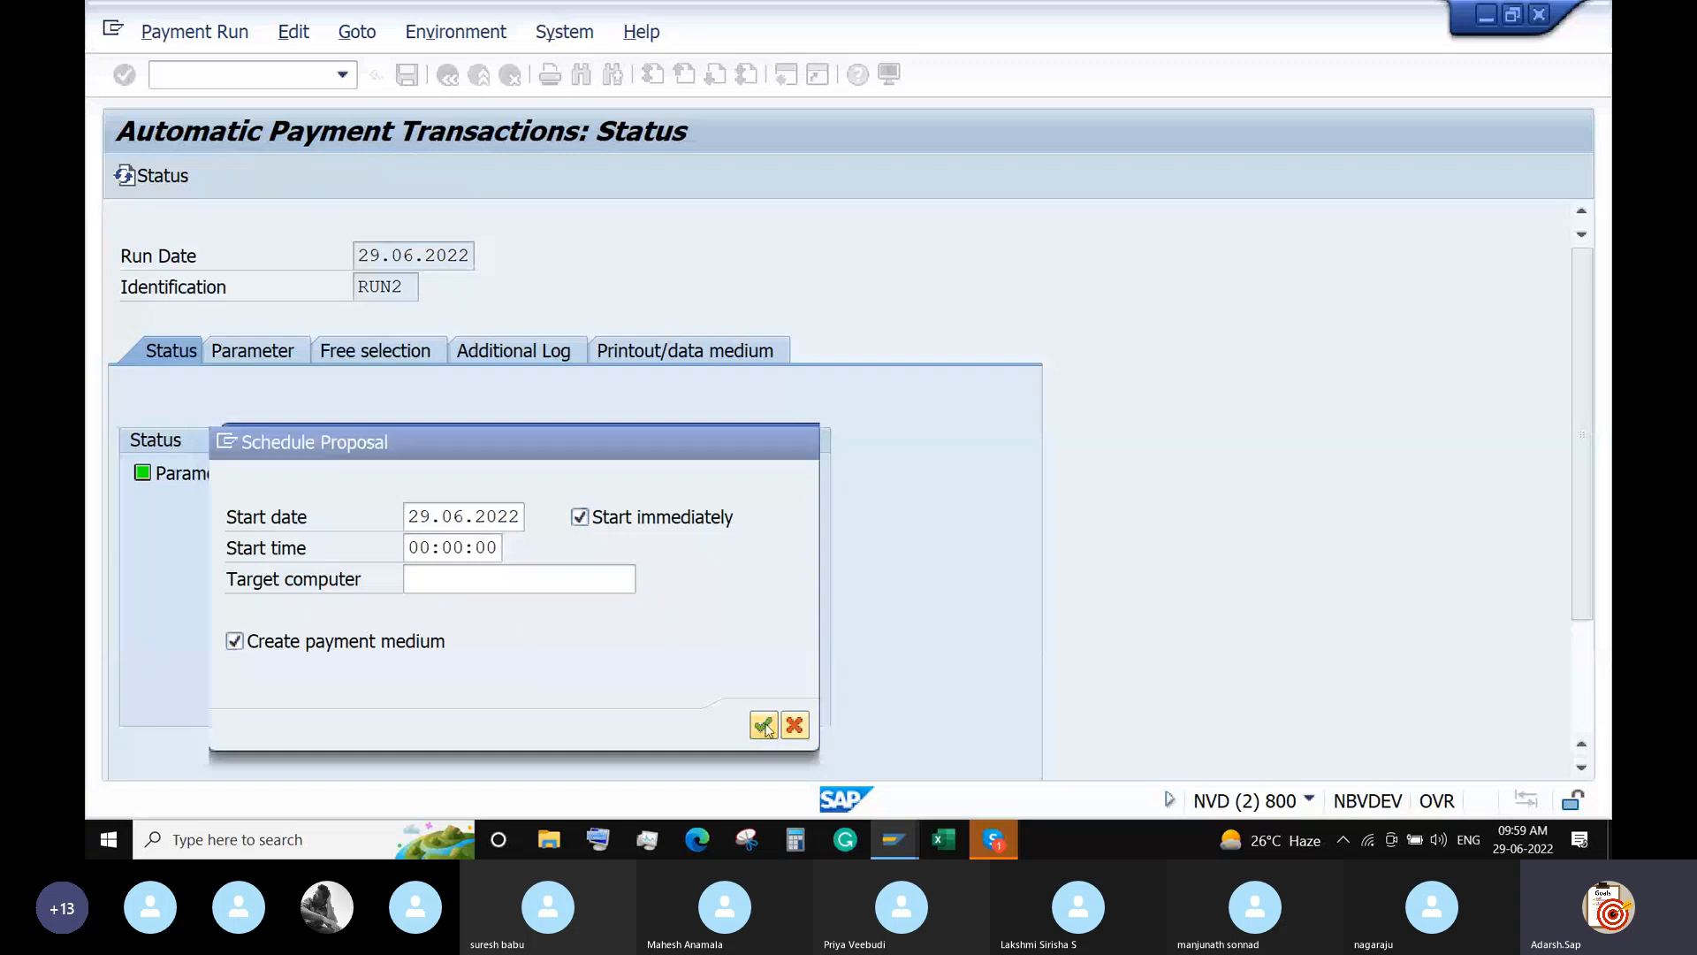
key("Return")
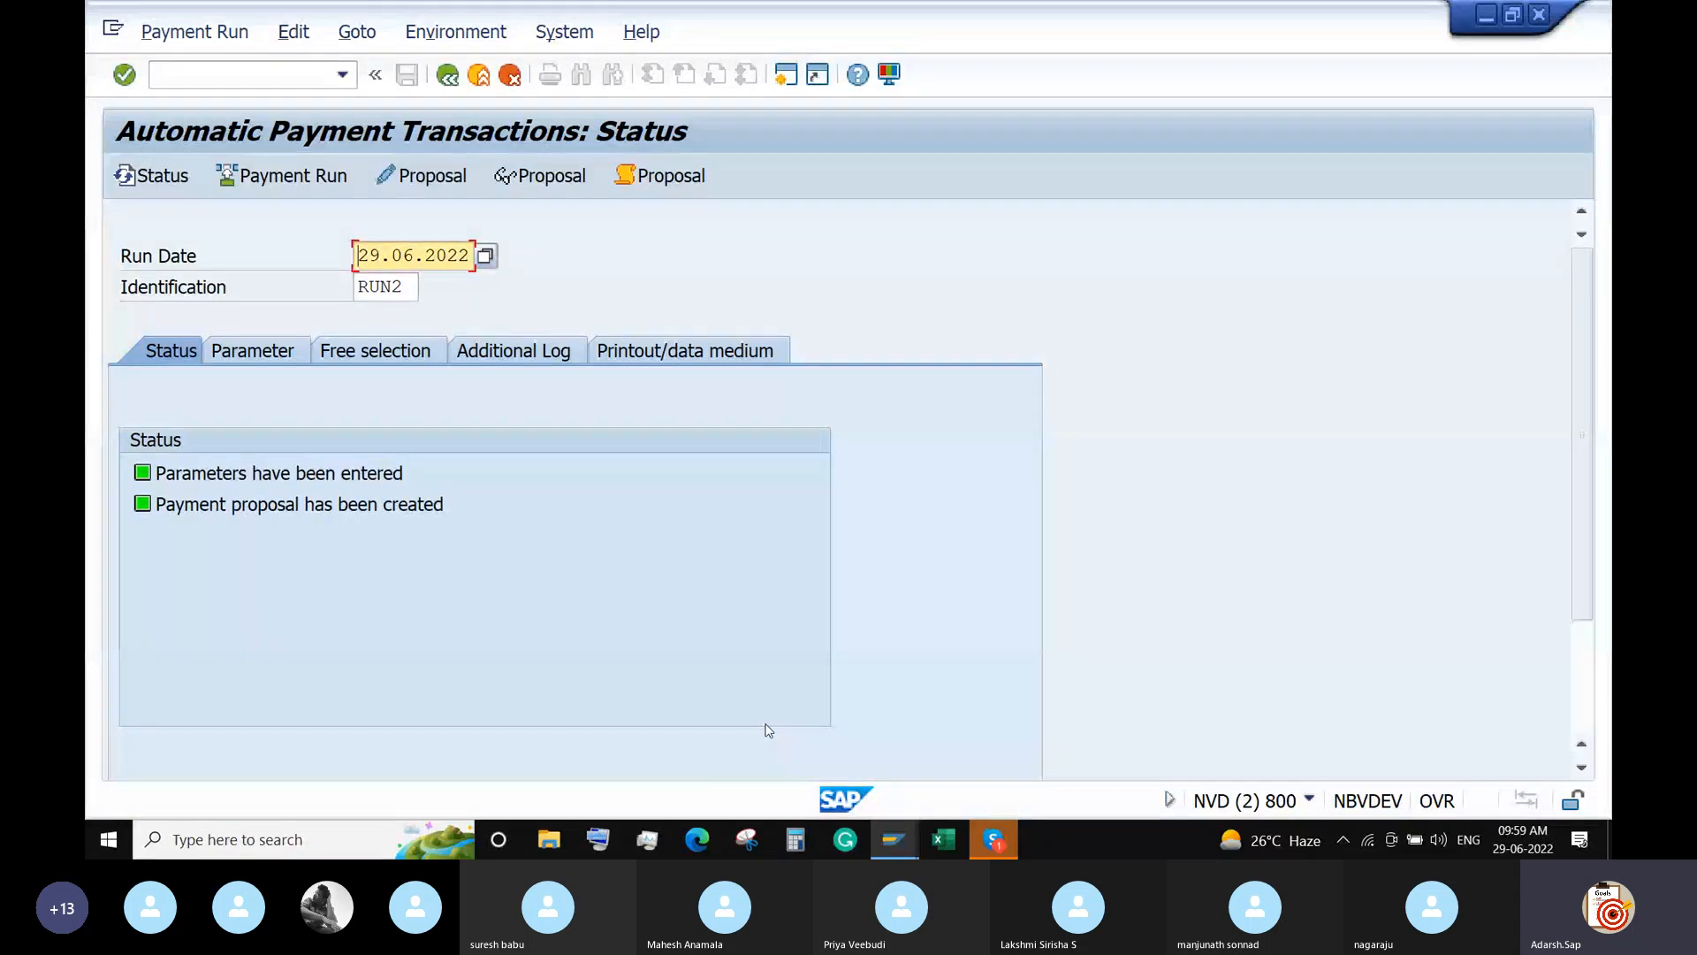
Check data medium administration, then run RUN2's payment immediately.
left_click(481, 35)
mouse_move(601, 251)
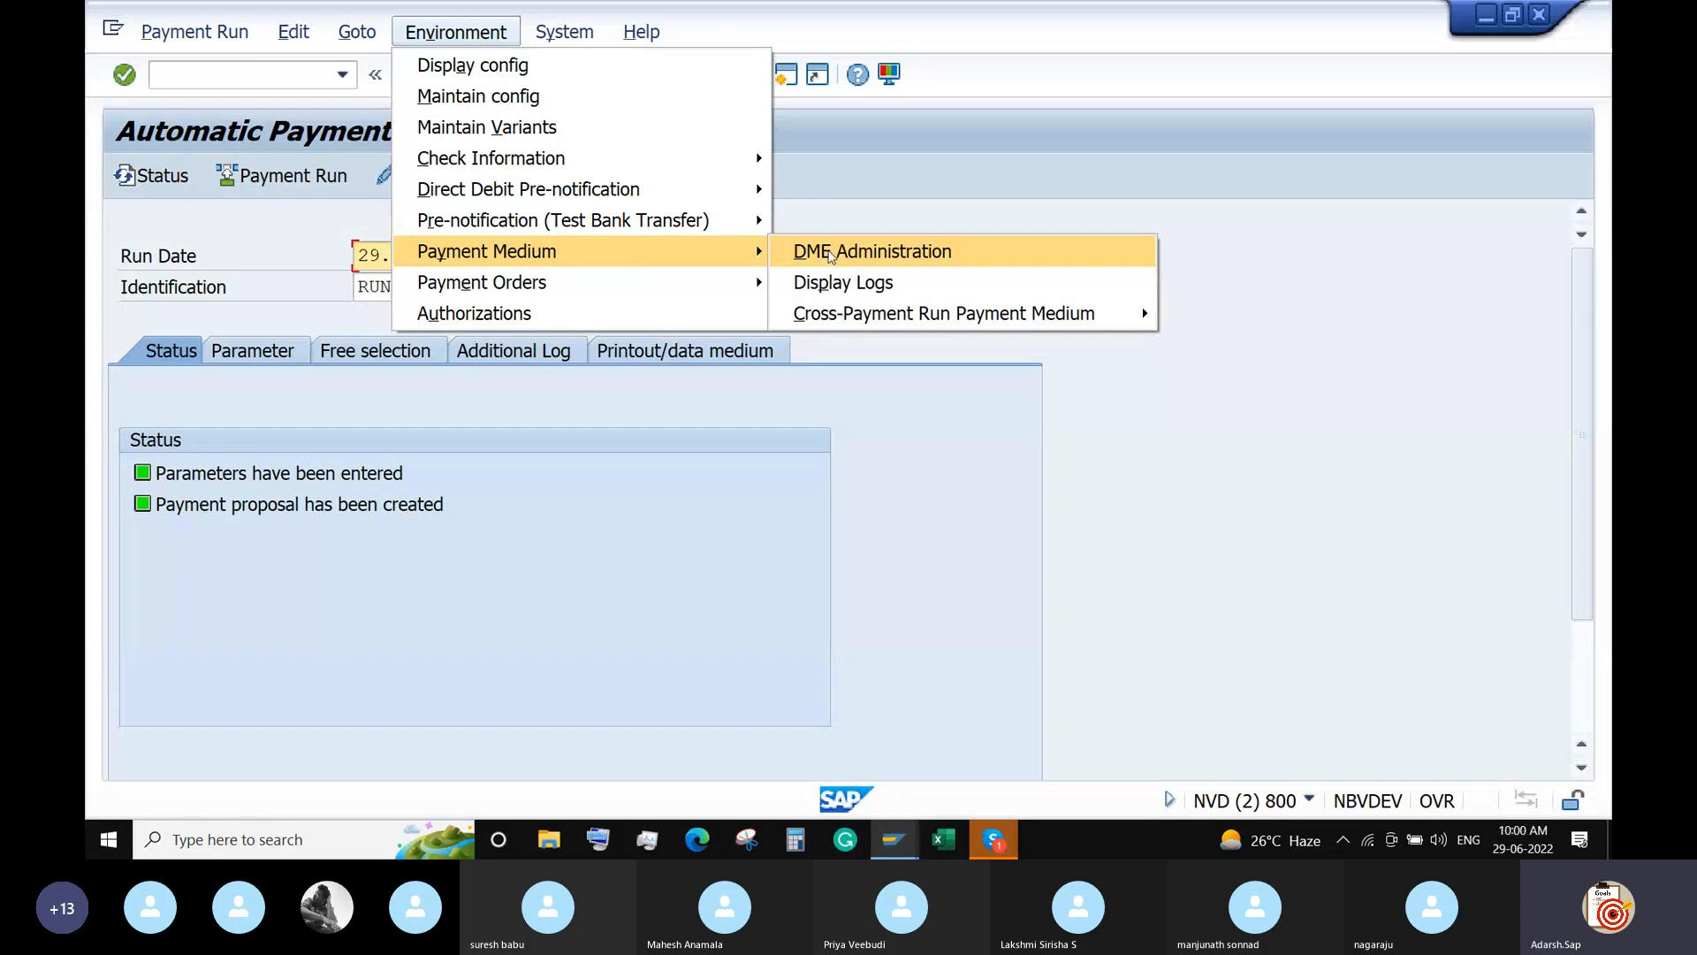
left_click(830, 254)
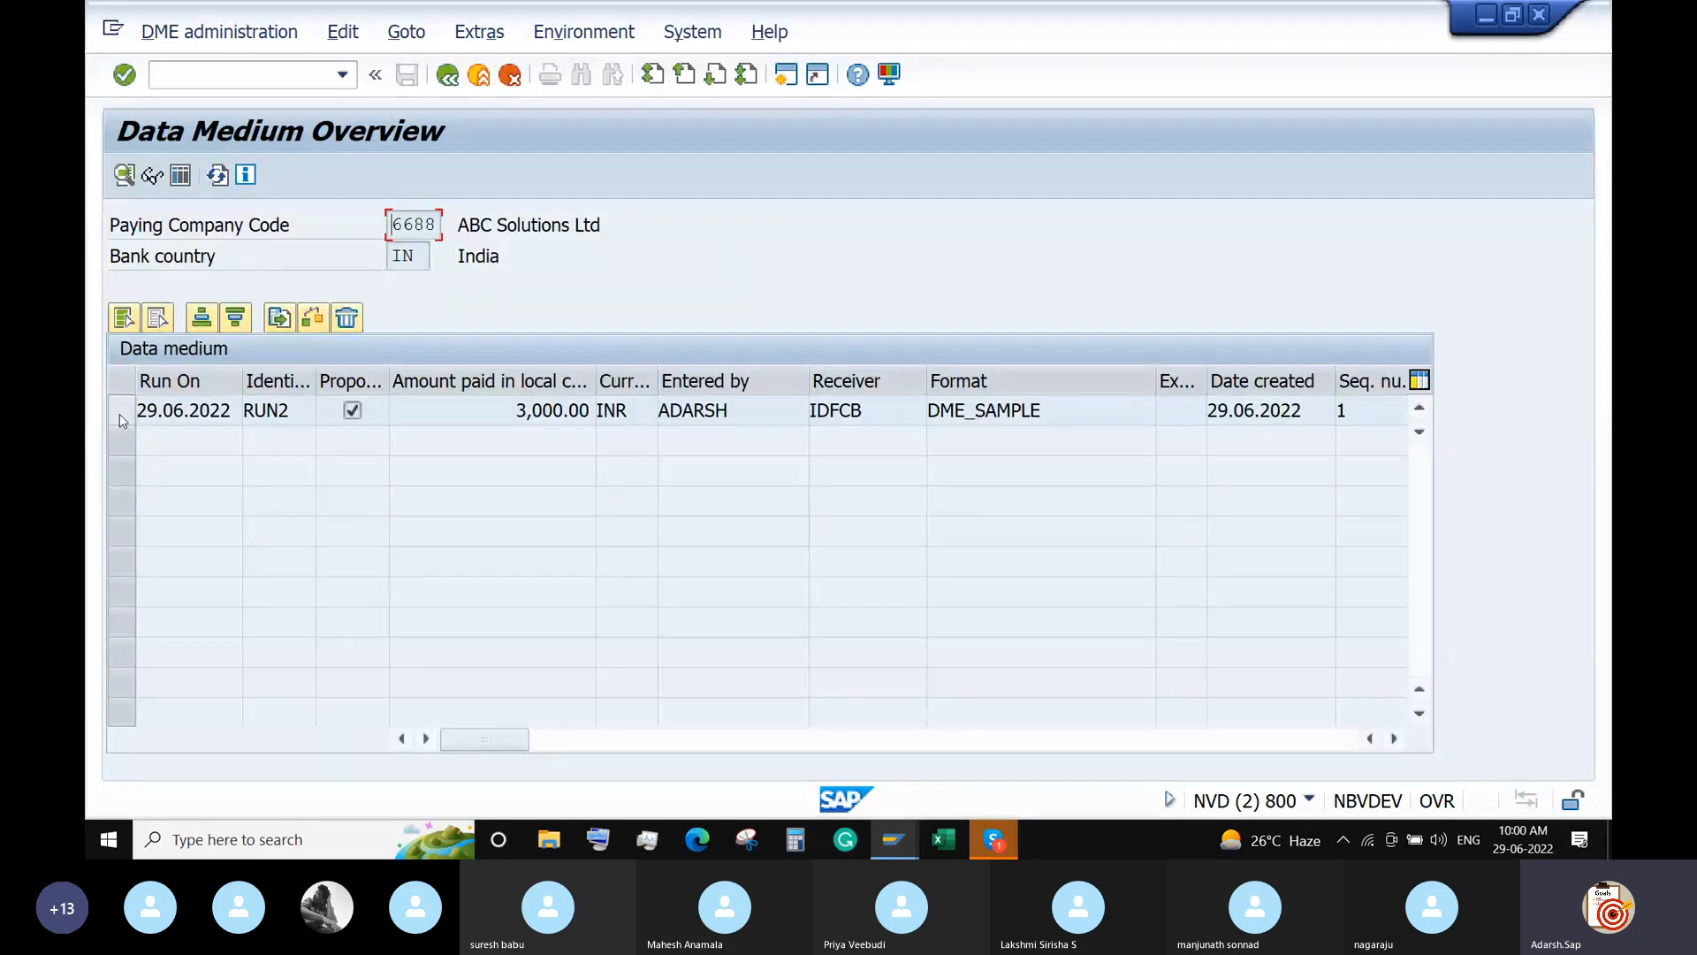
left_click(447, 76)
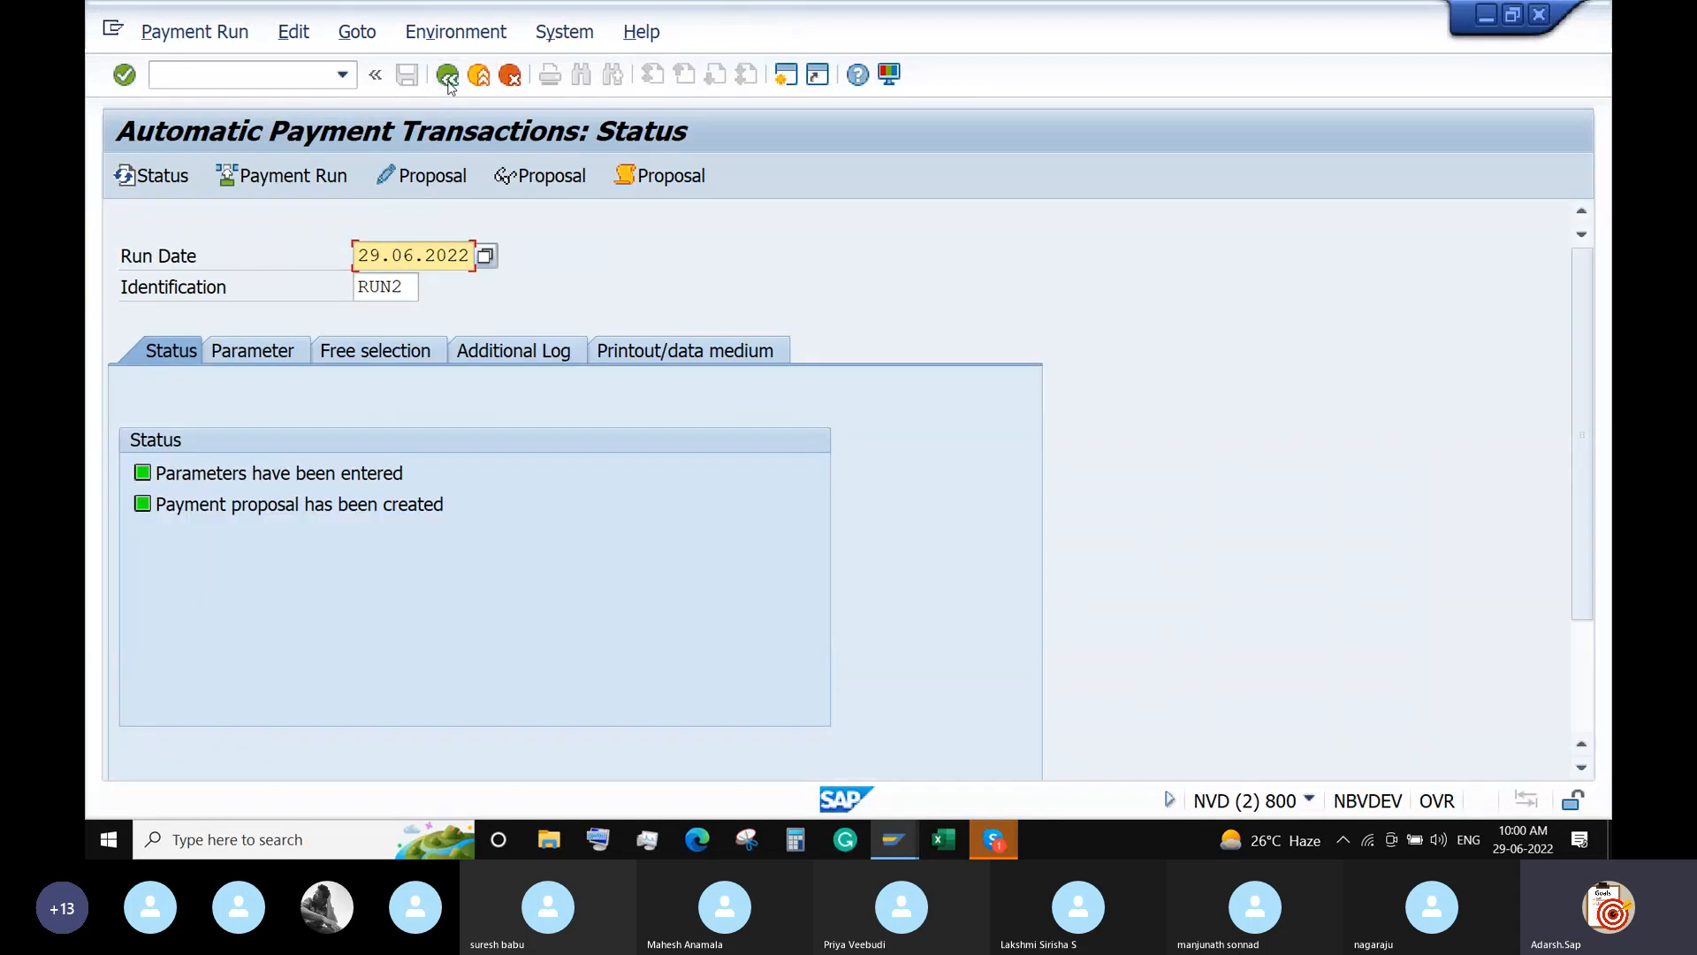
left_click(283, 175)
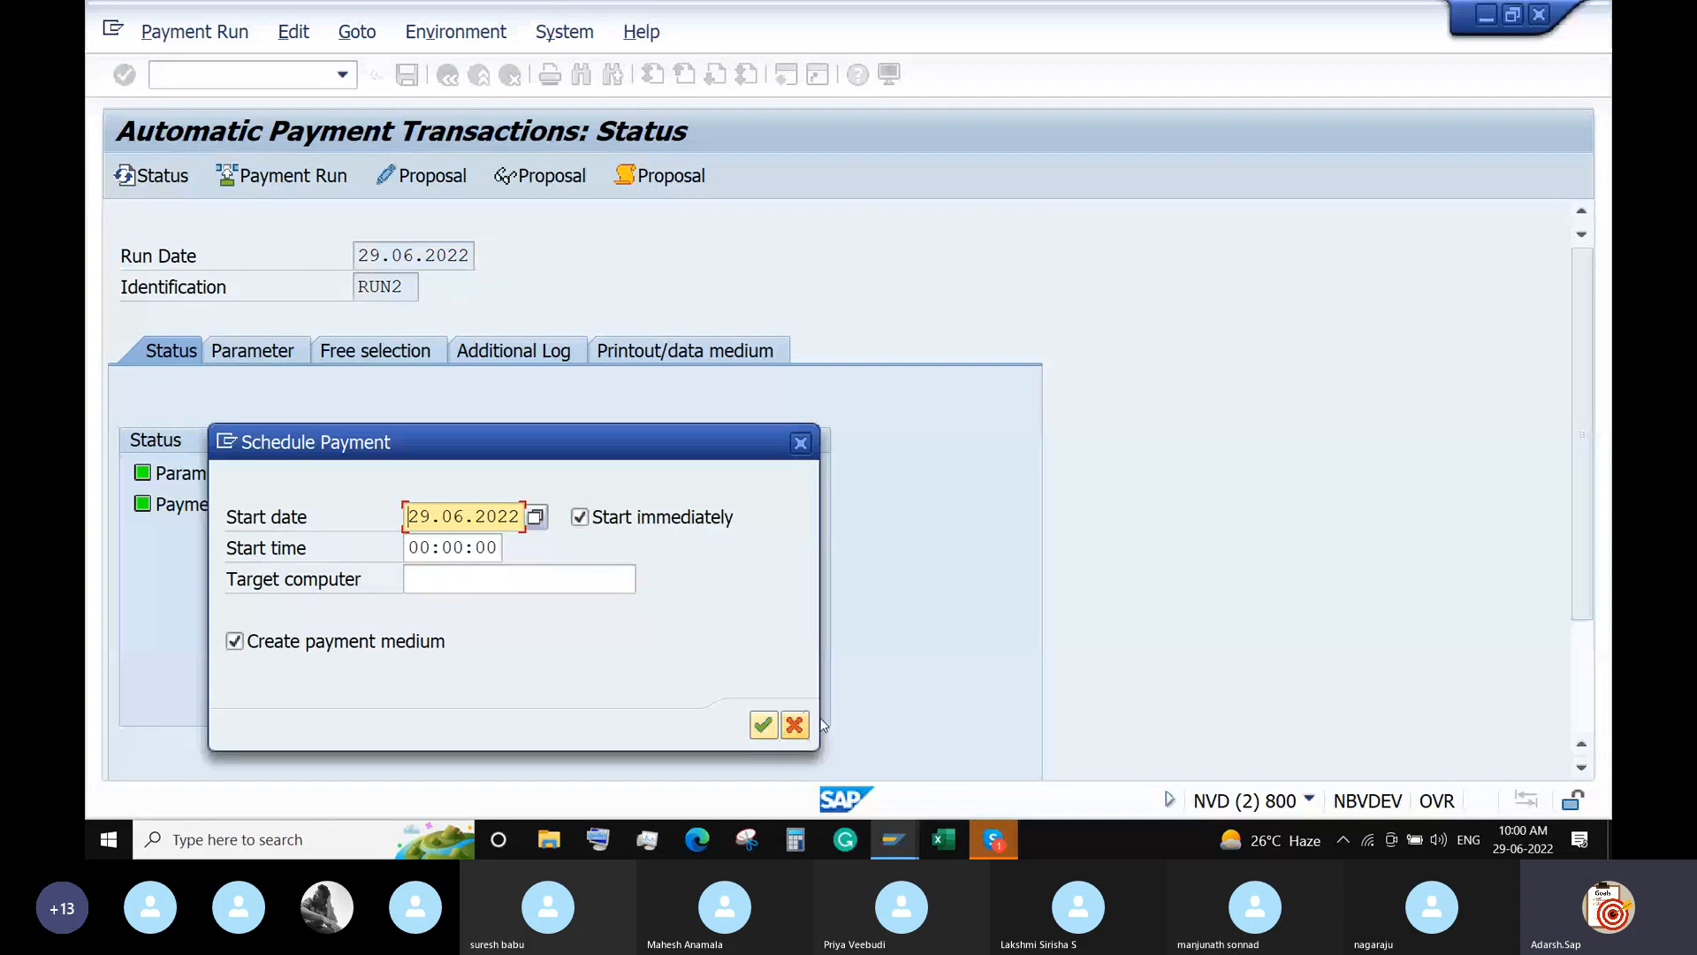
left_click(762, 723)
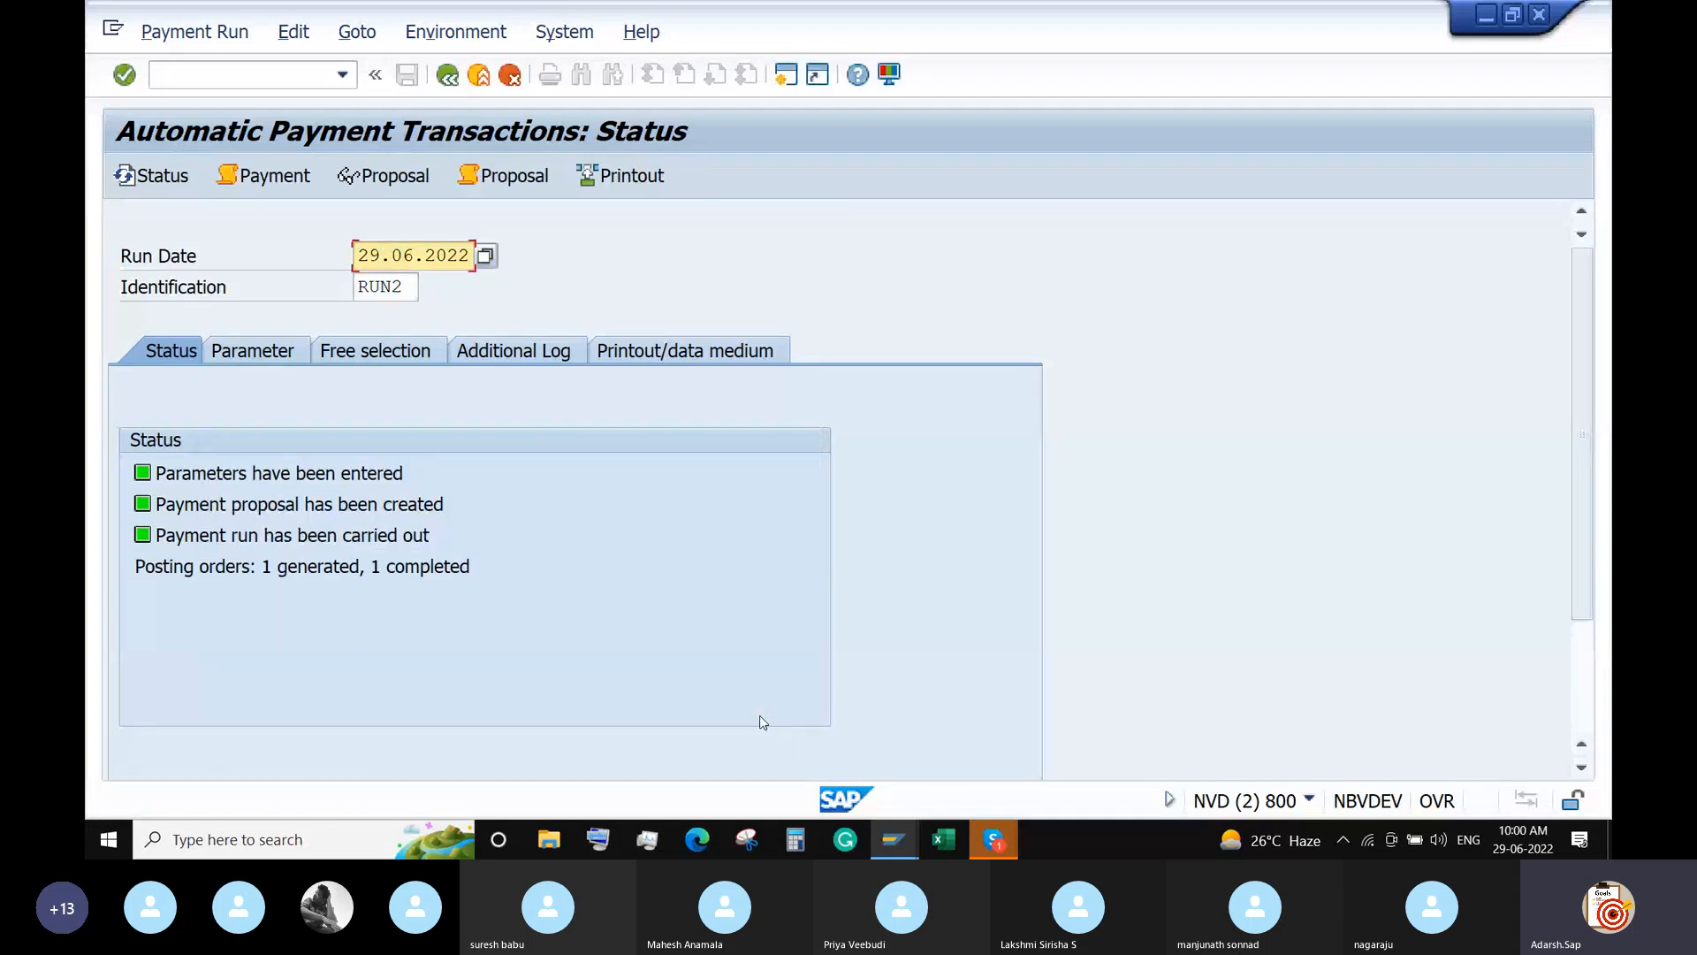
In DME Administration, select the new RUN2 data medium and display its file contents.
left_click(455, 32)
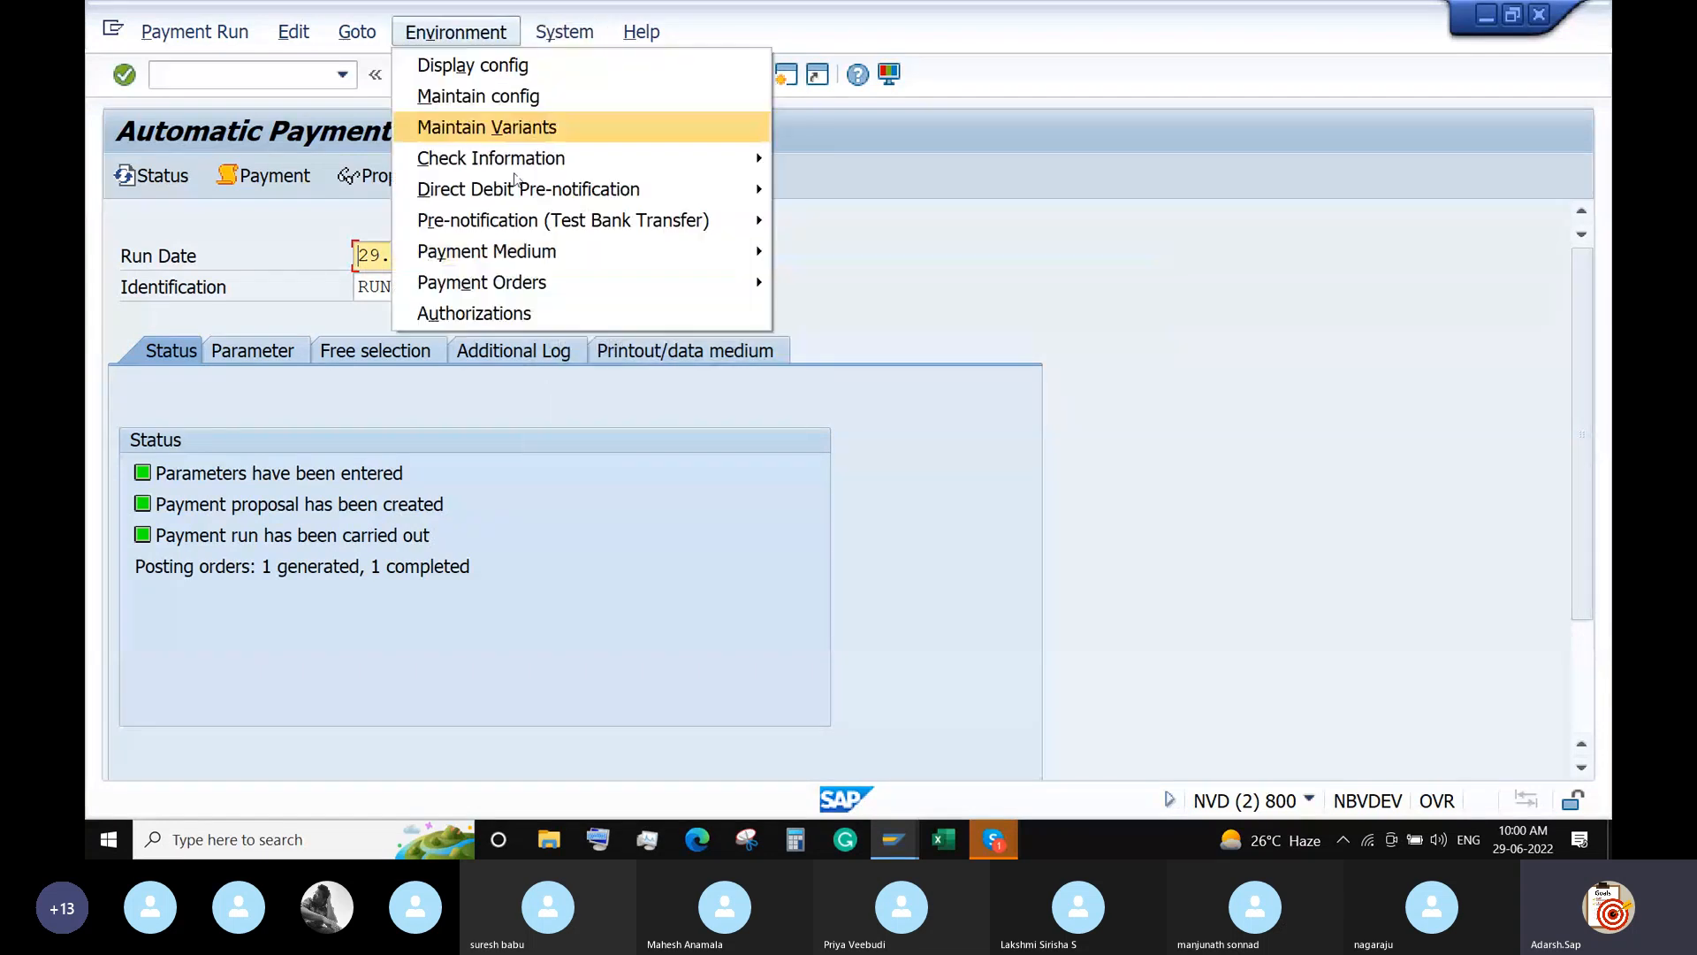
mouse_move(610, 254)
left_click(838, 259)
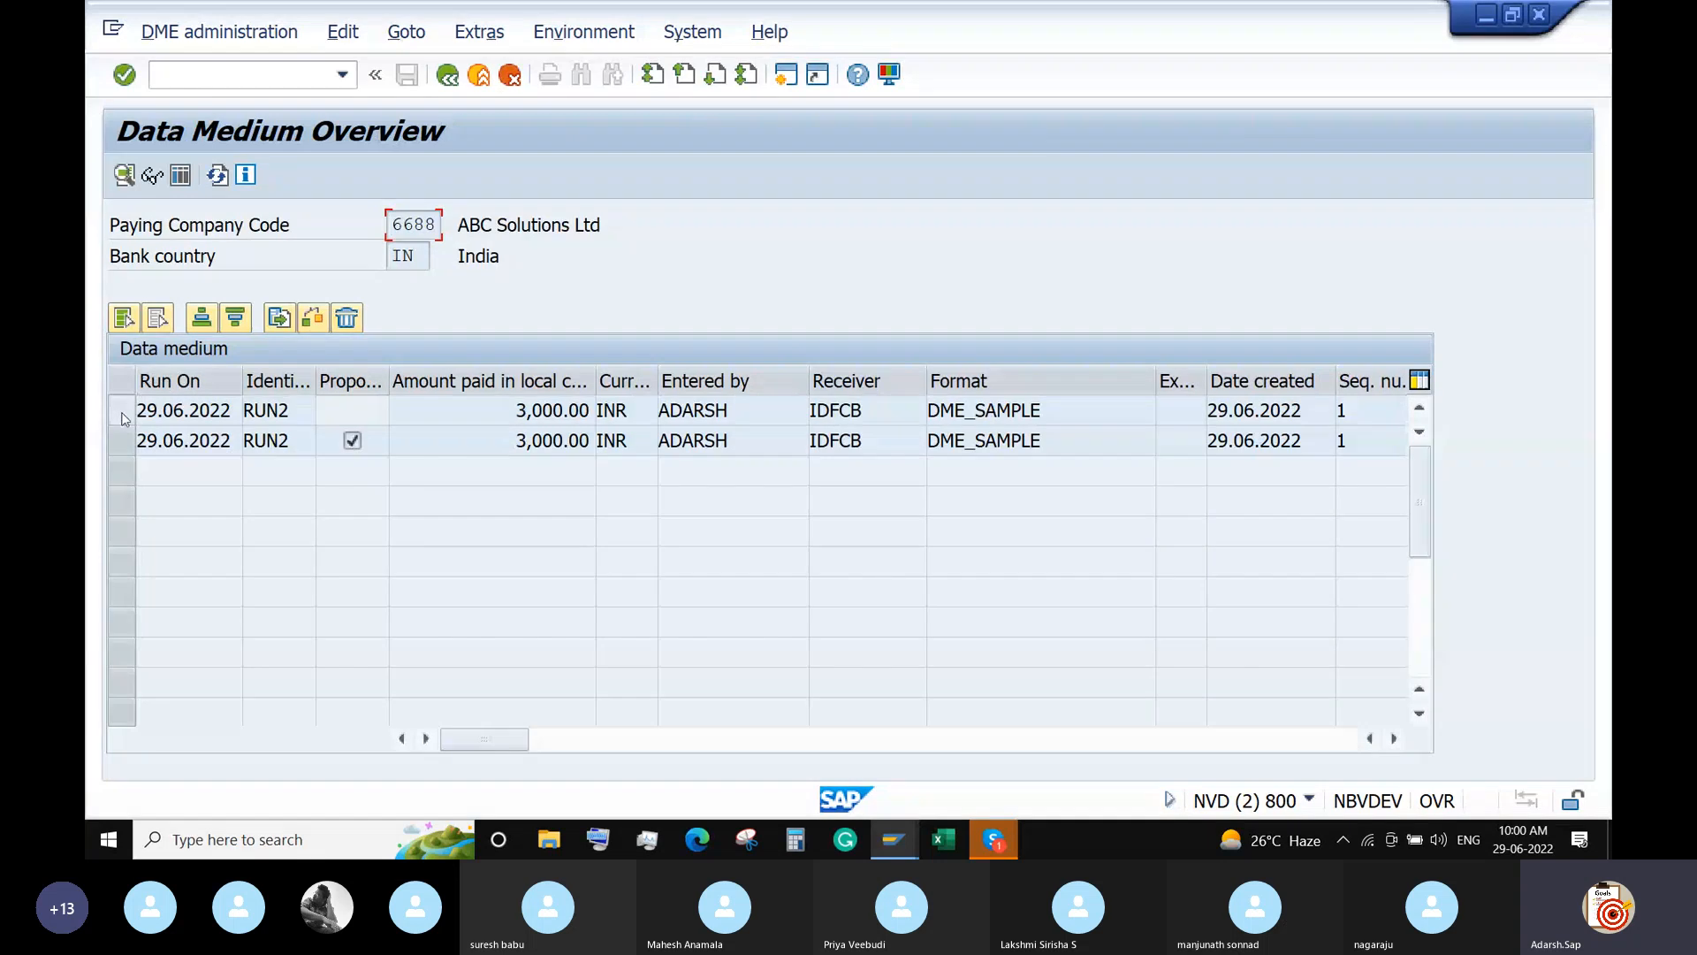
left_click(125, 418)
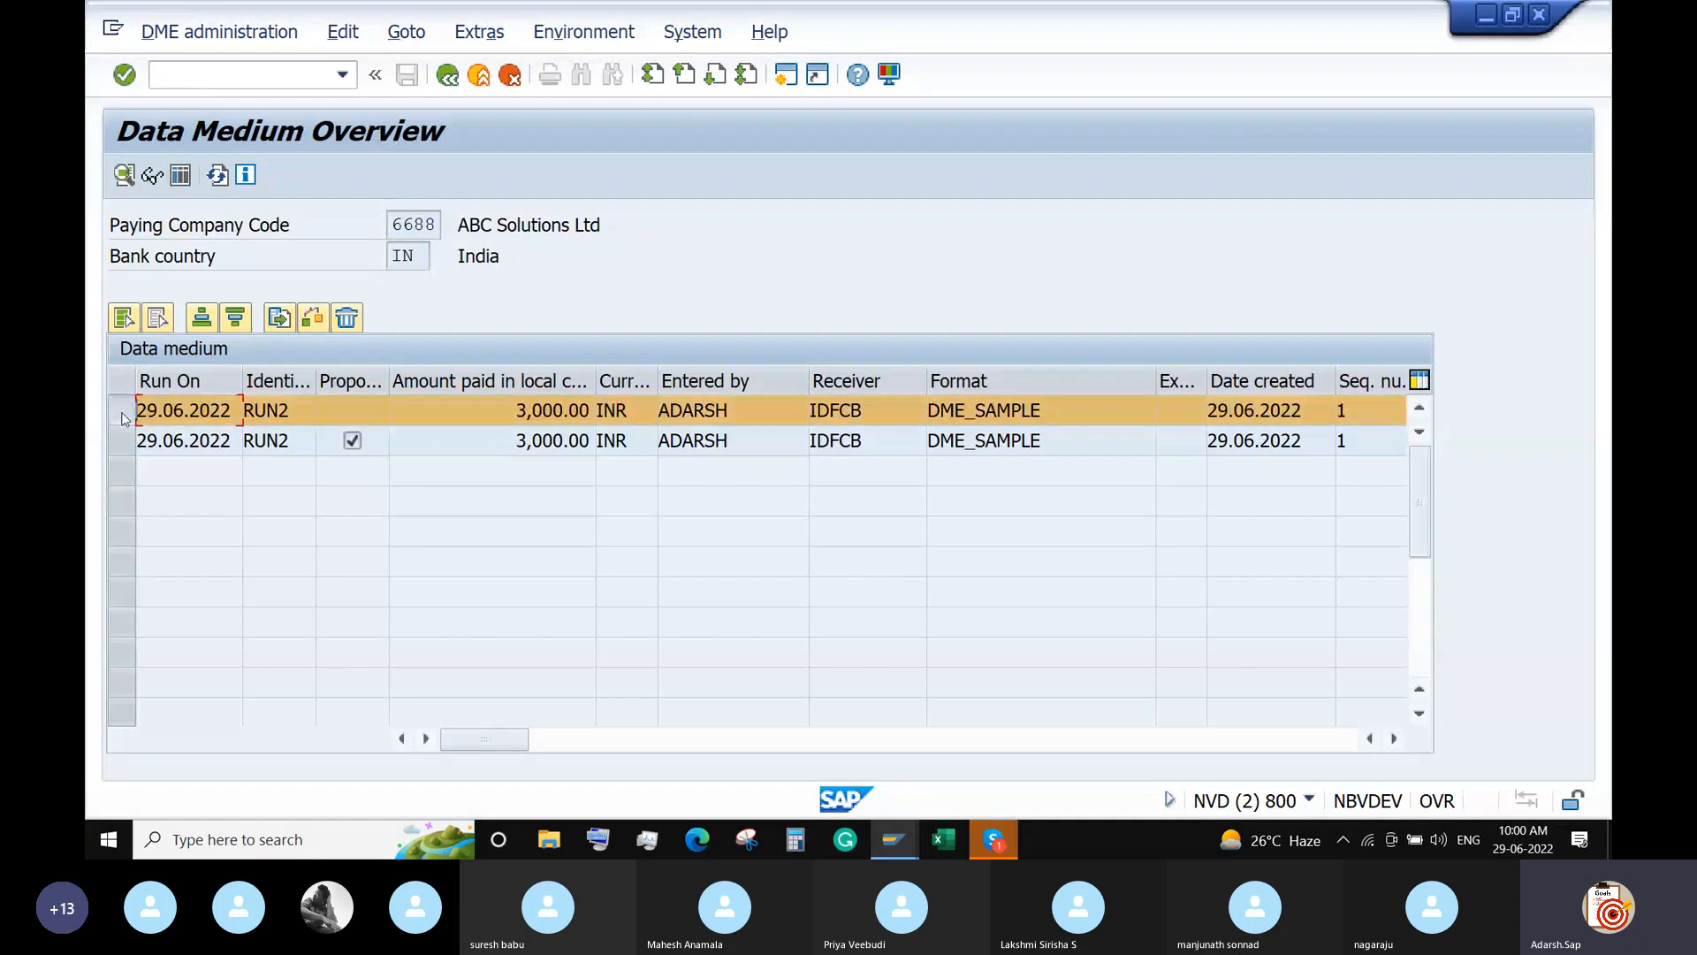
left_click(152, 176)
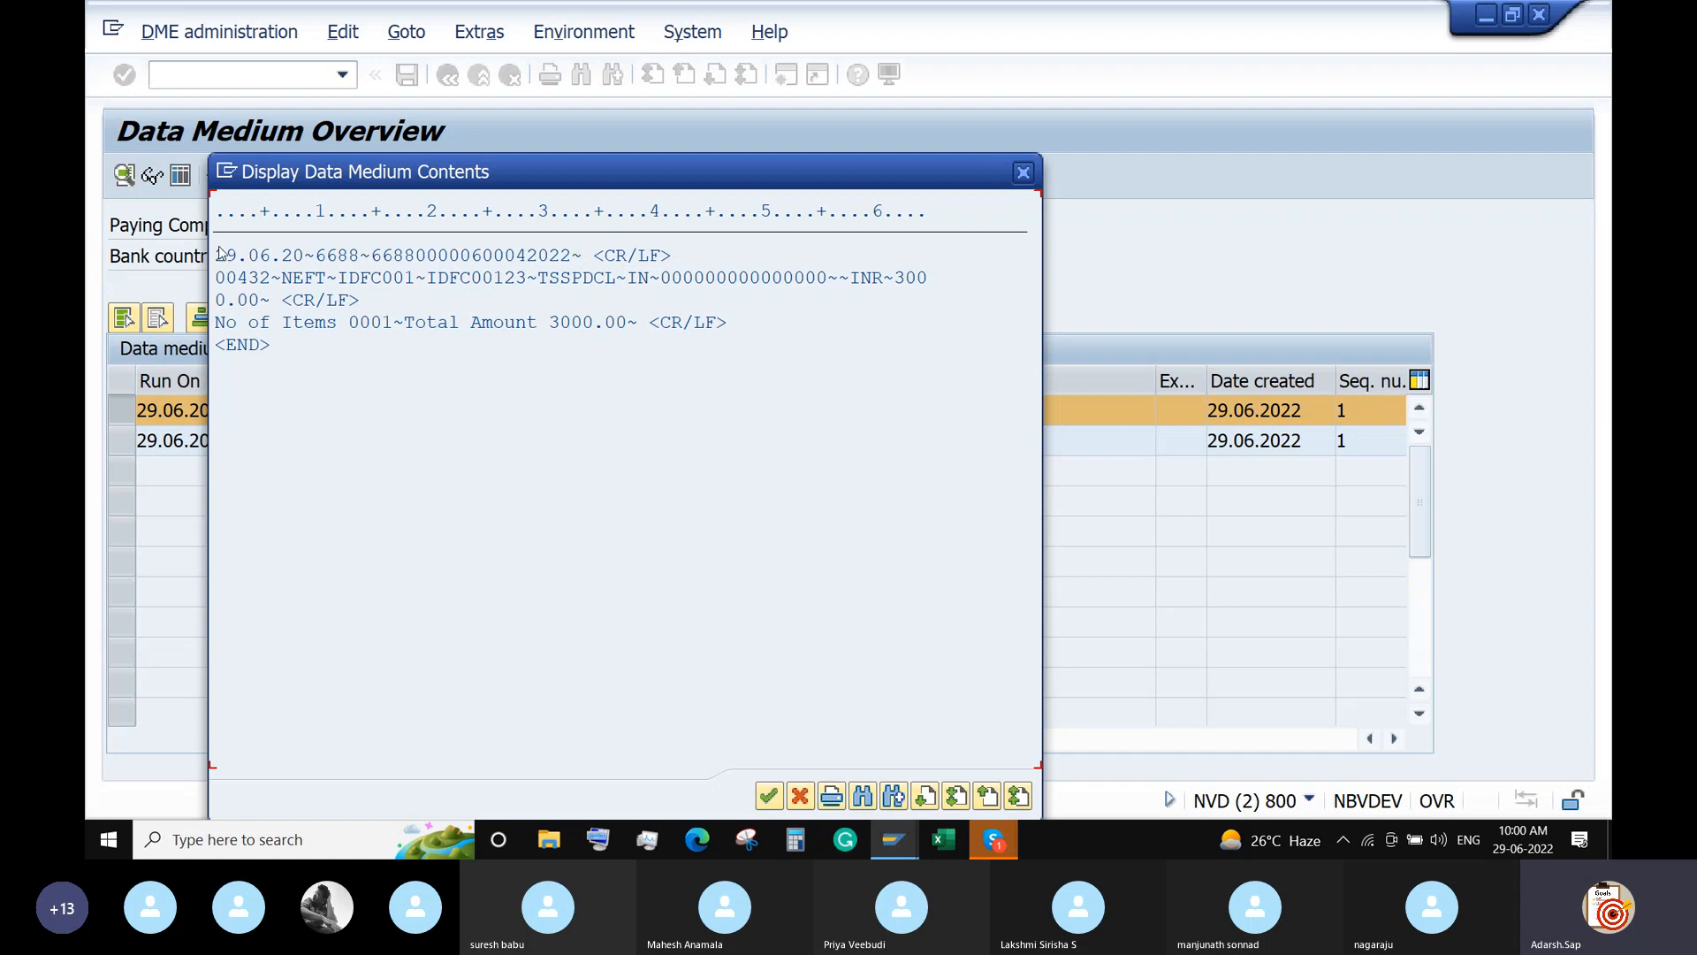
left_click(1019, 179)
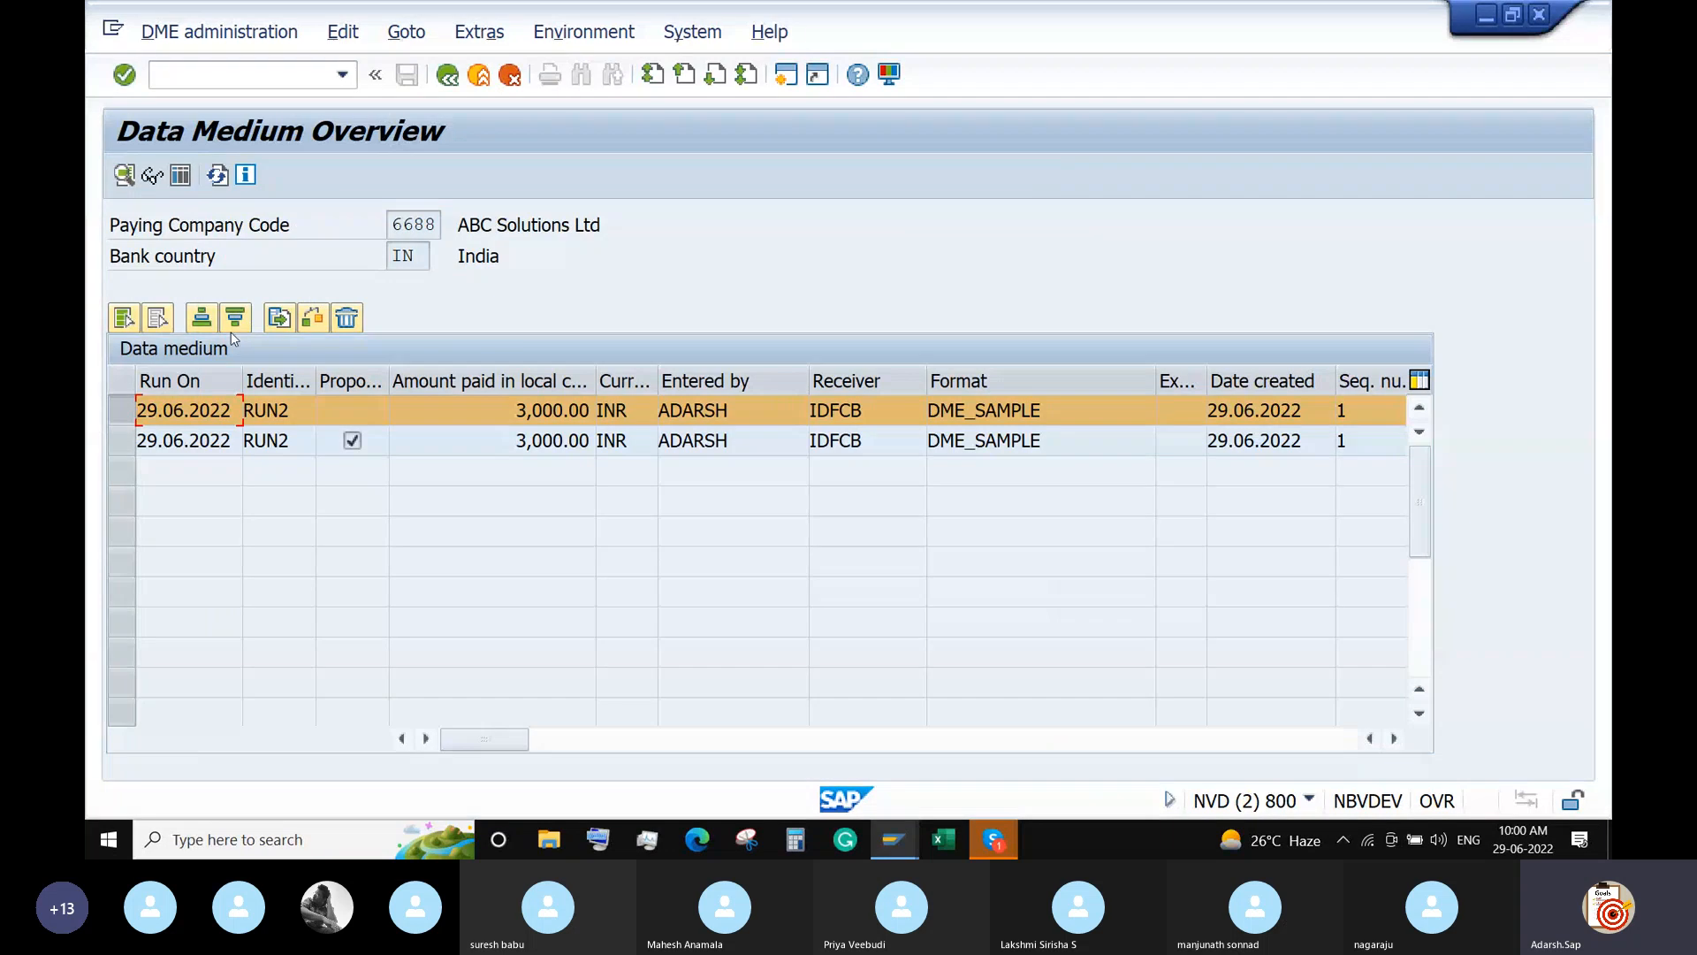
Download the RUN2 payment file to the Desktop as Payments.txt, allowing the security prompt.
left_click(281, 320)
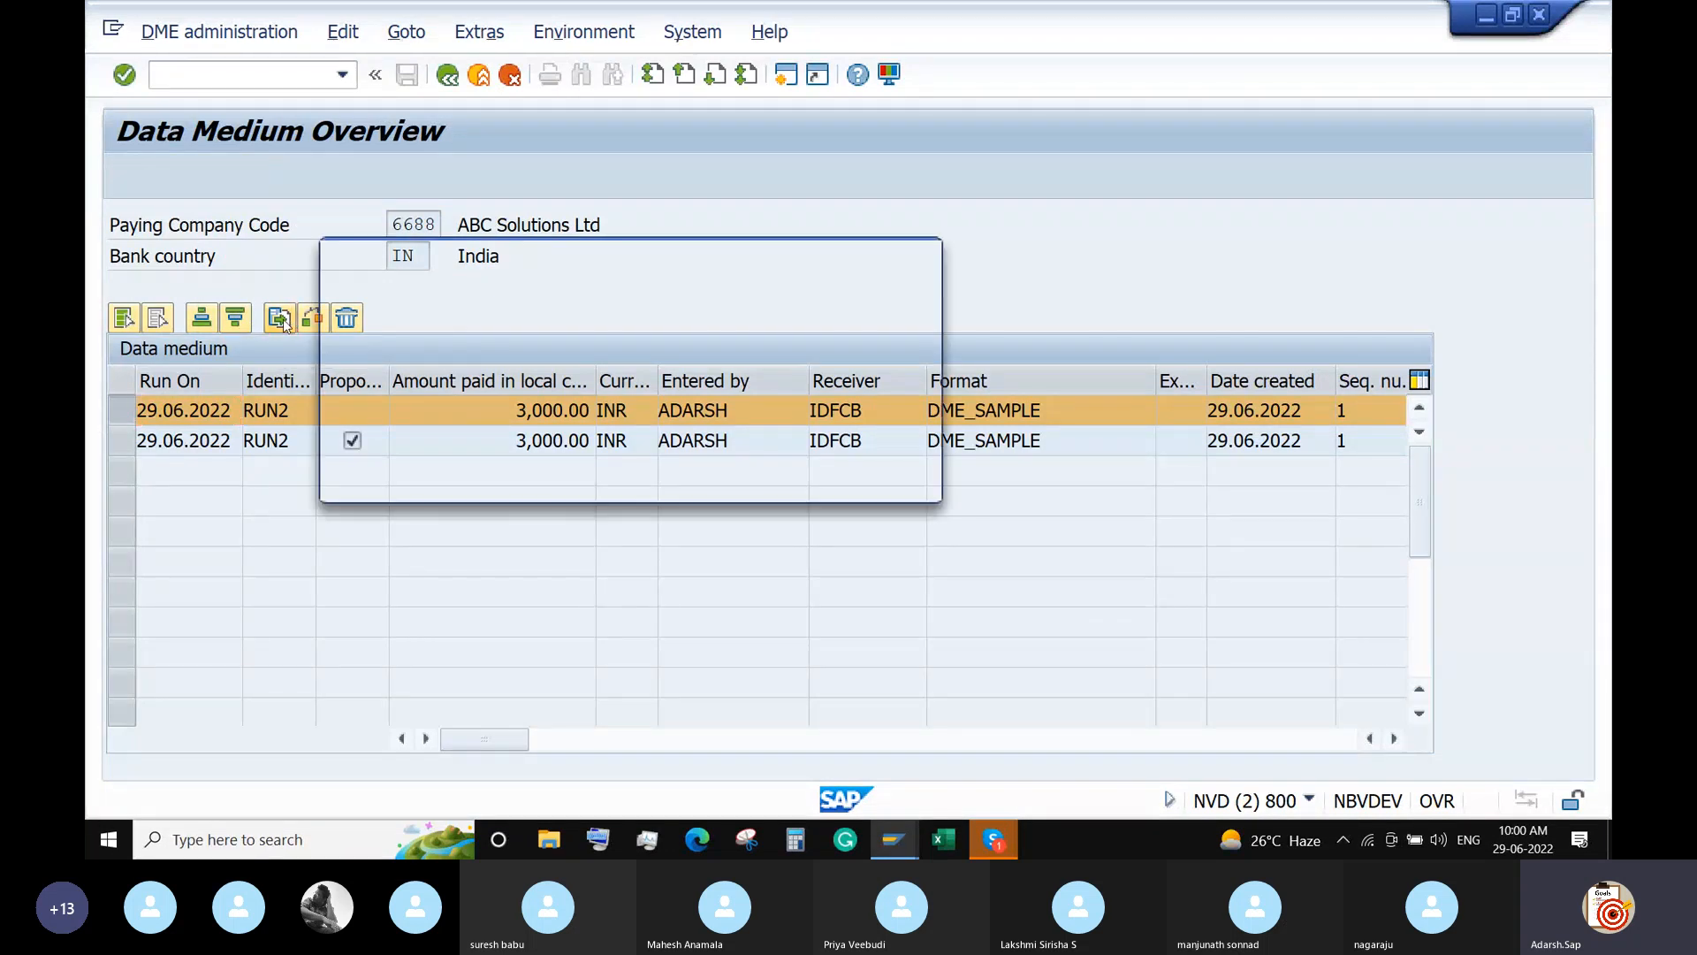
left_click_drag(655, 363, 435, 364)
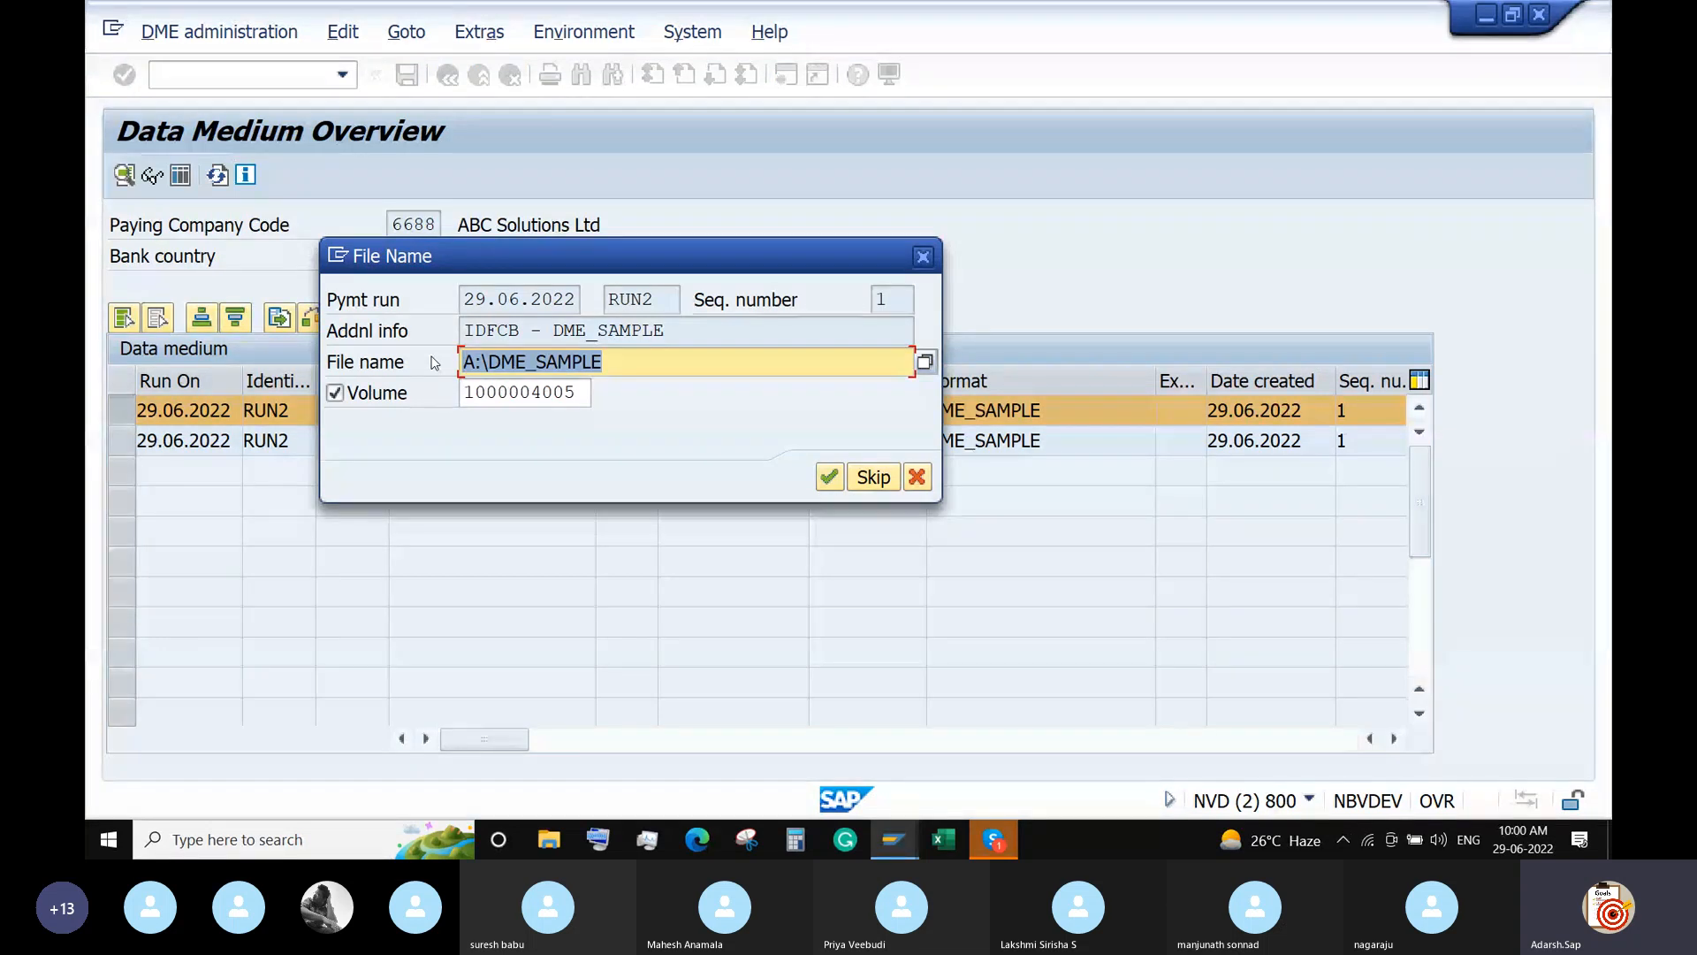
type("Payments.txt")
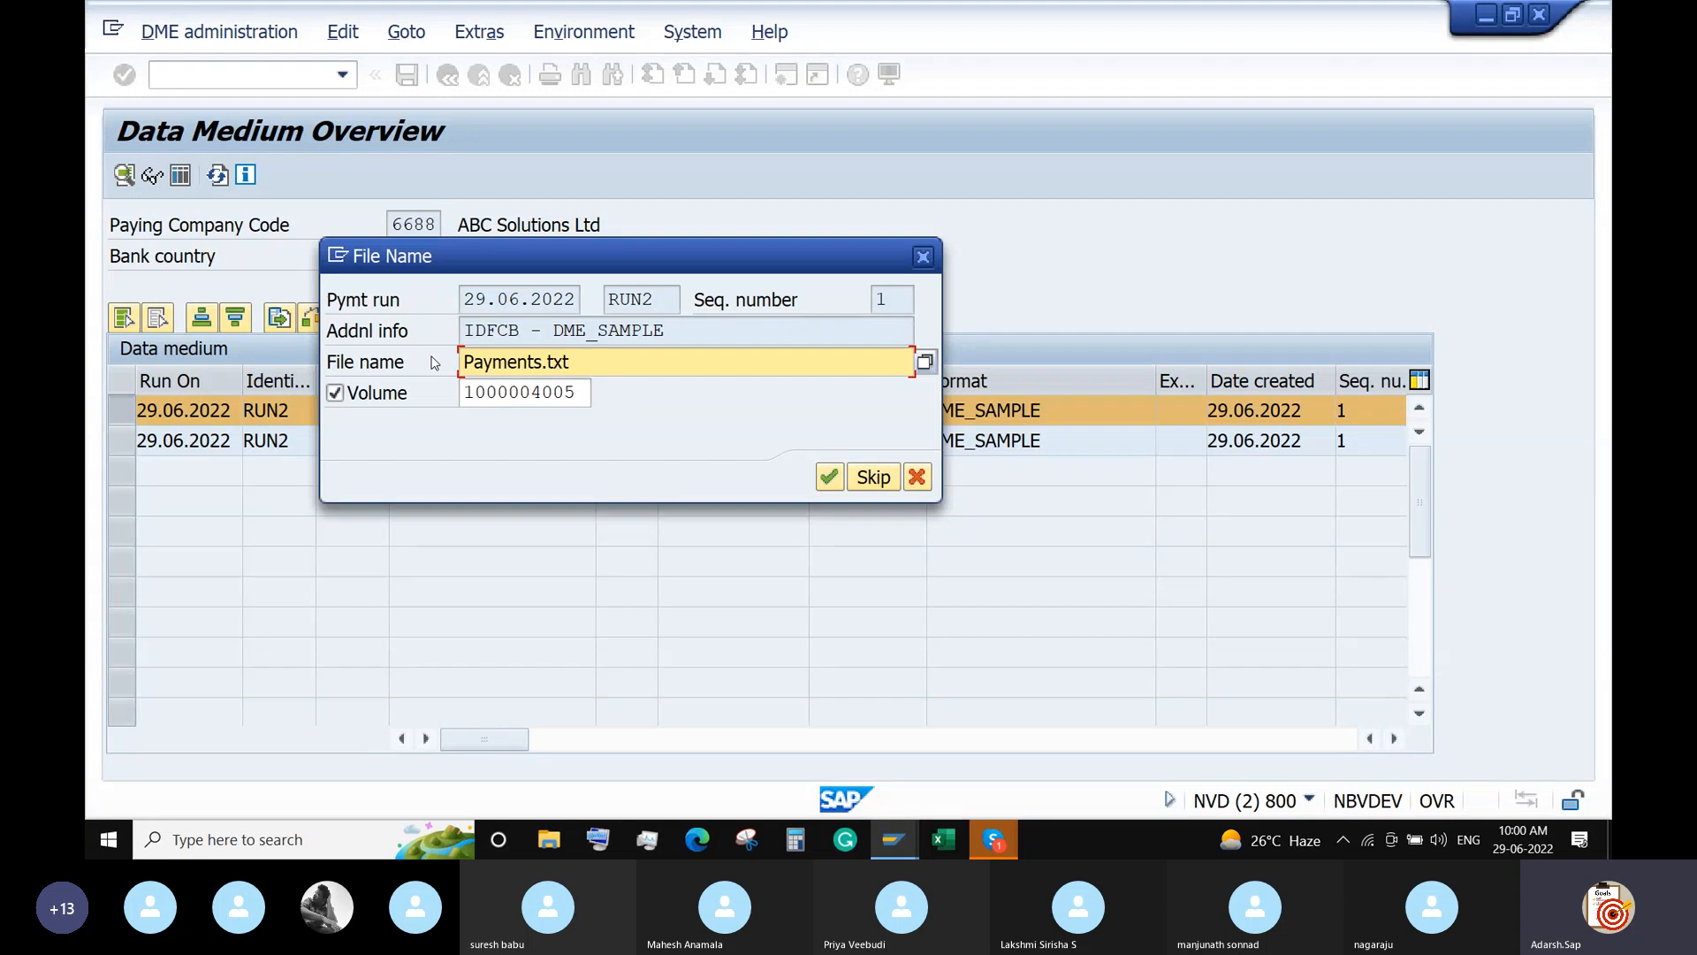
left_click(924, 361)
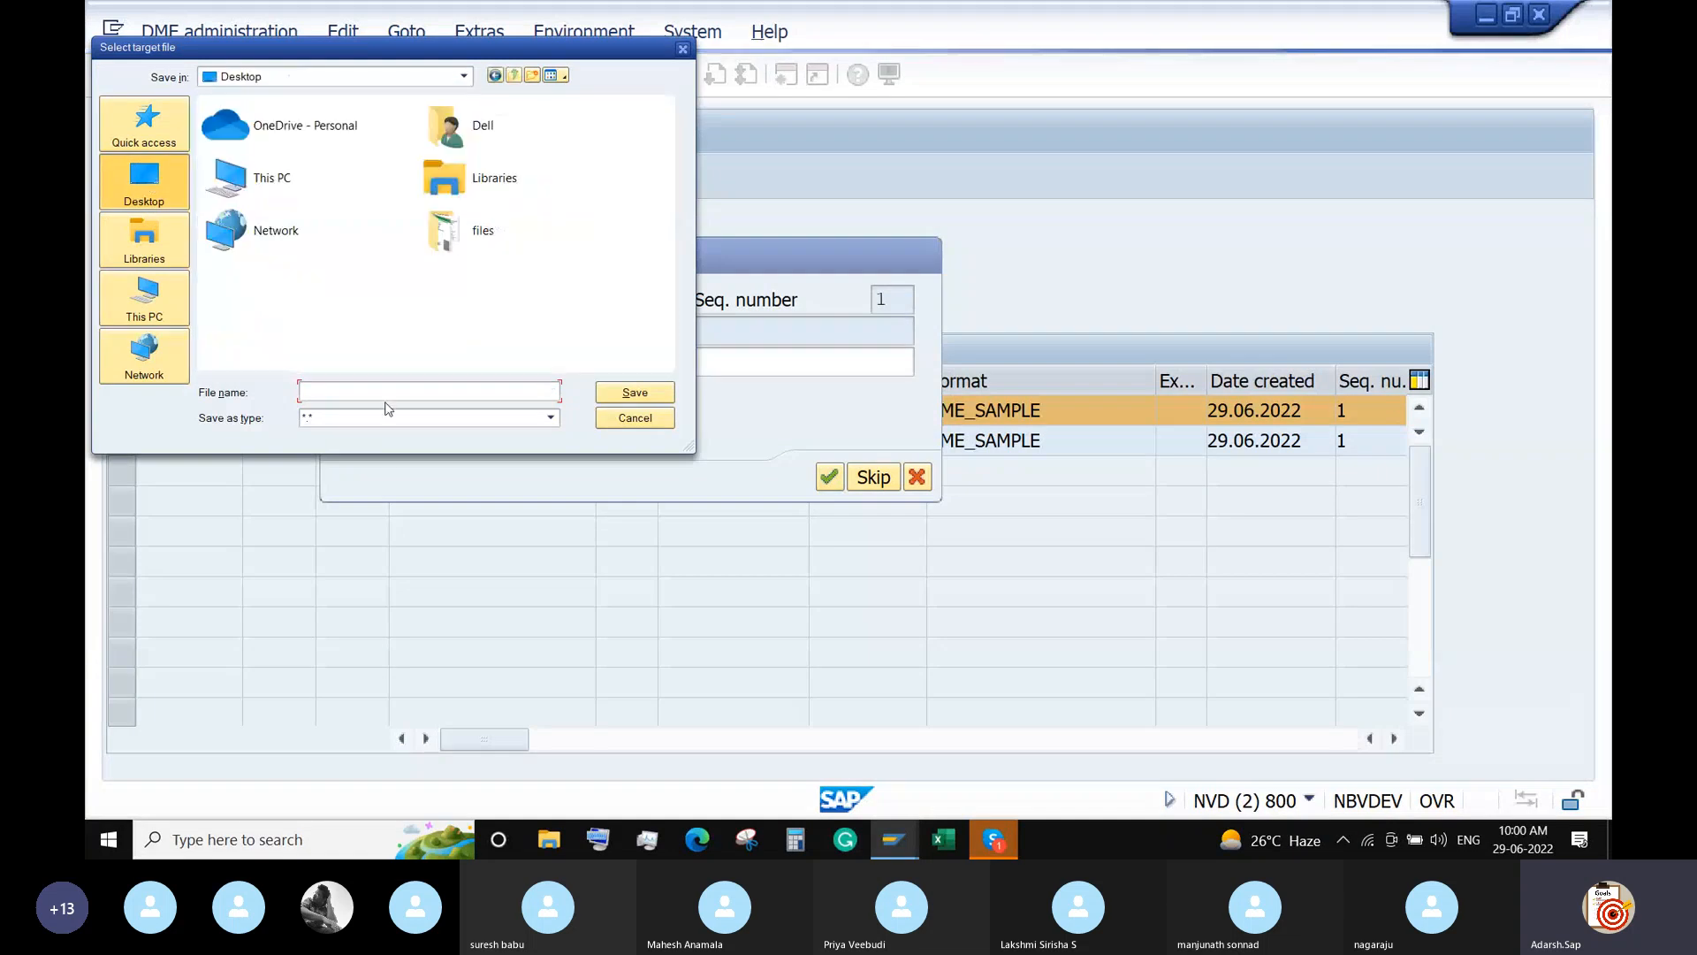
type("Payme")
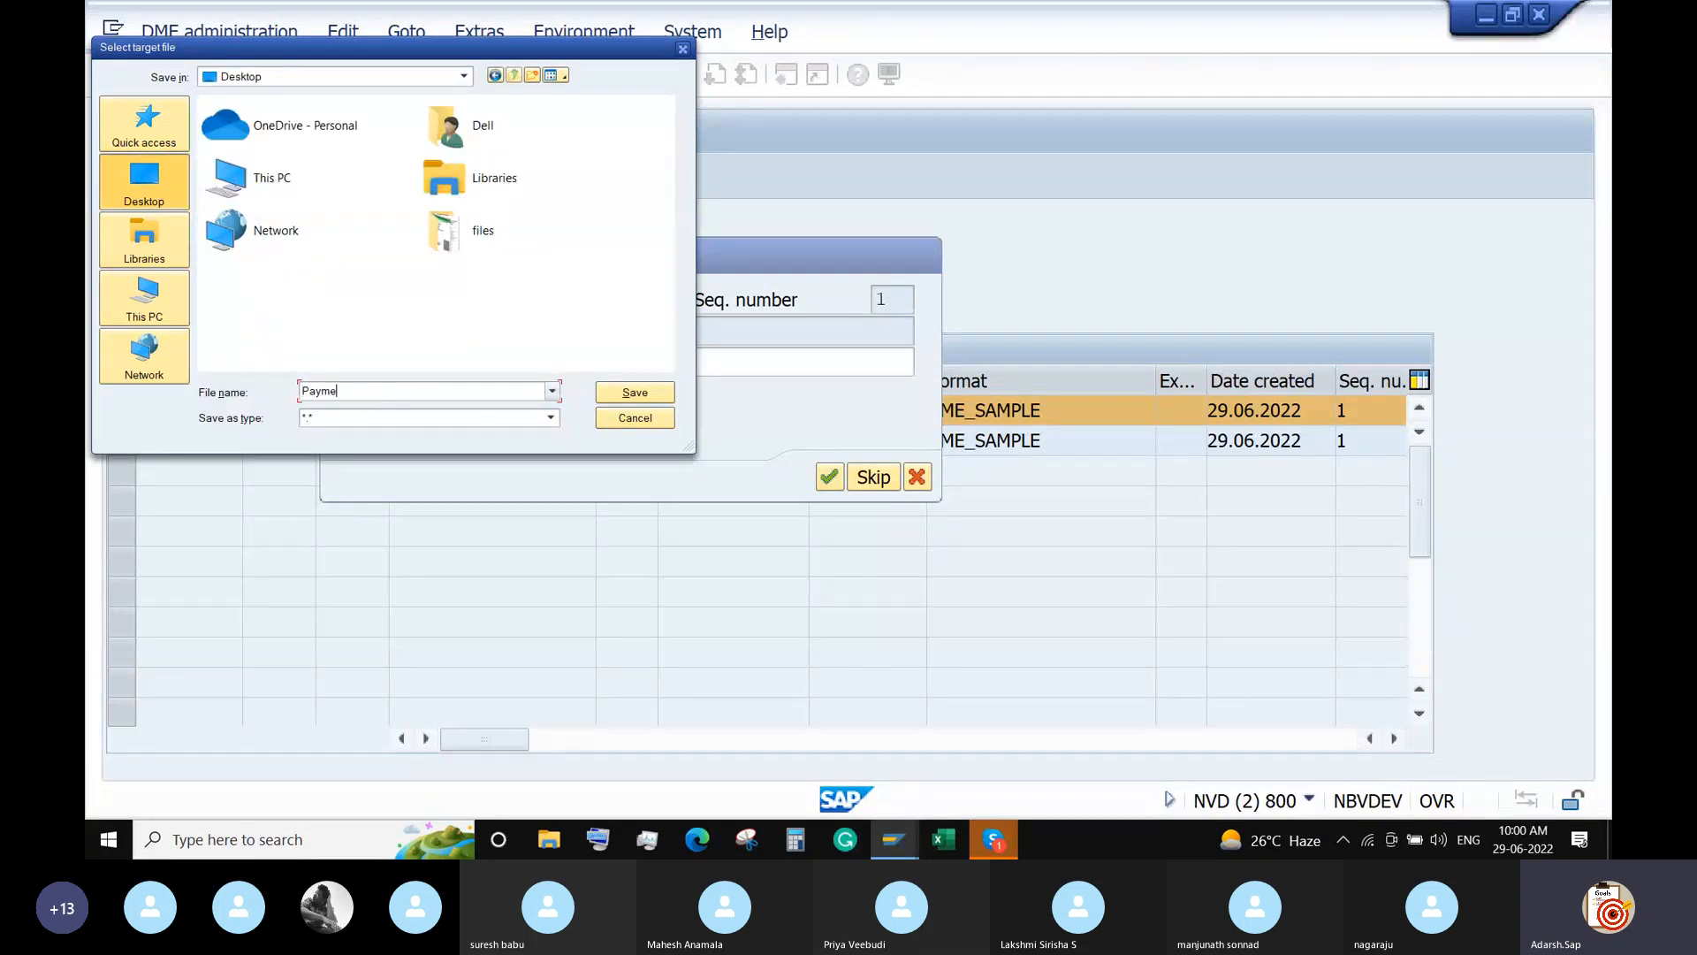
type("nts.txt")
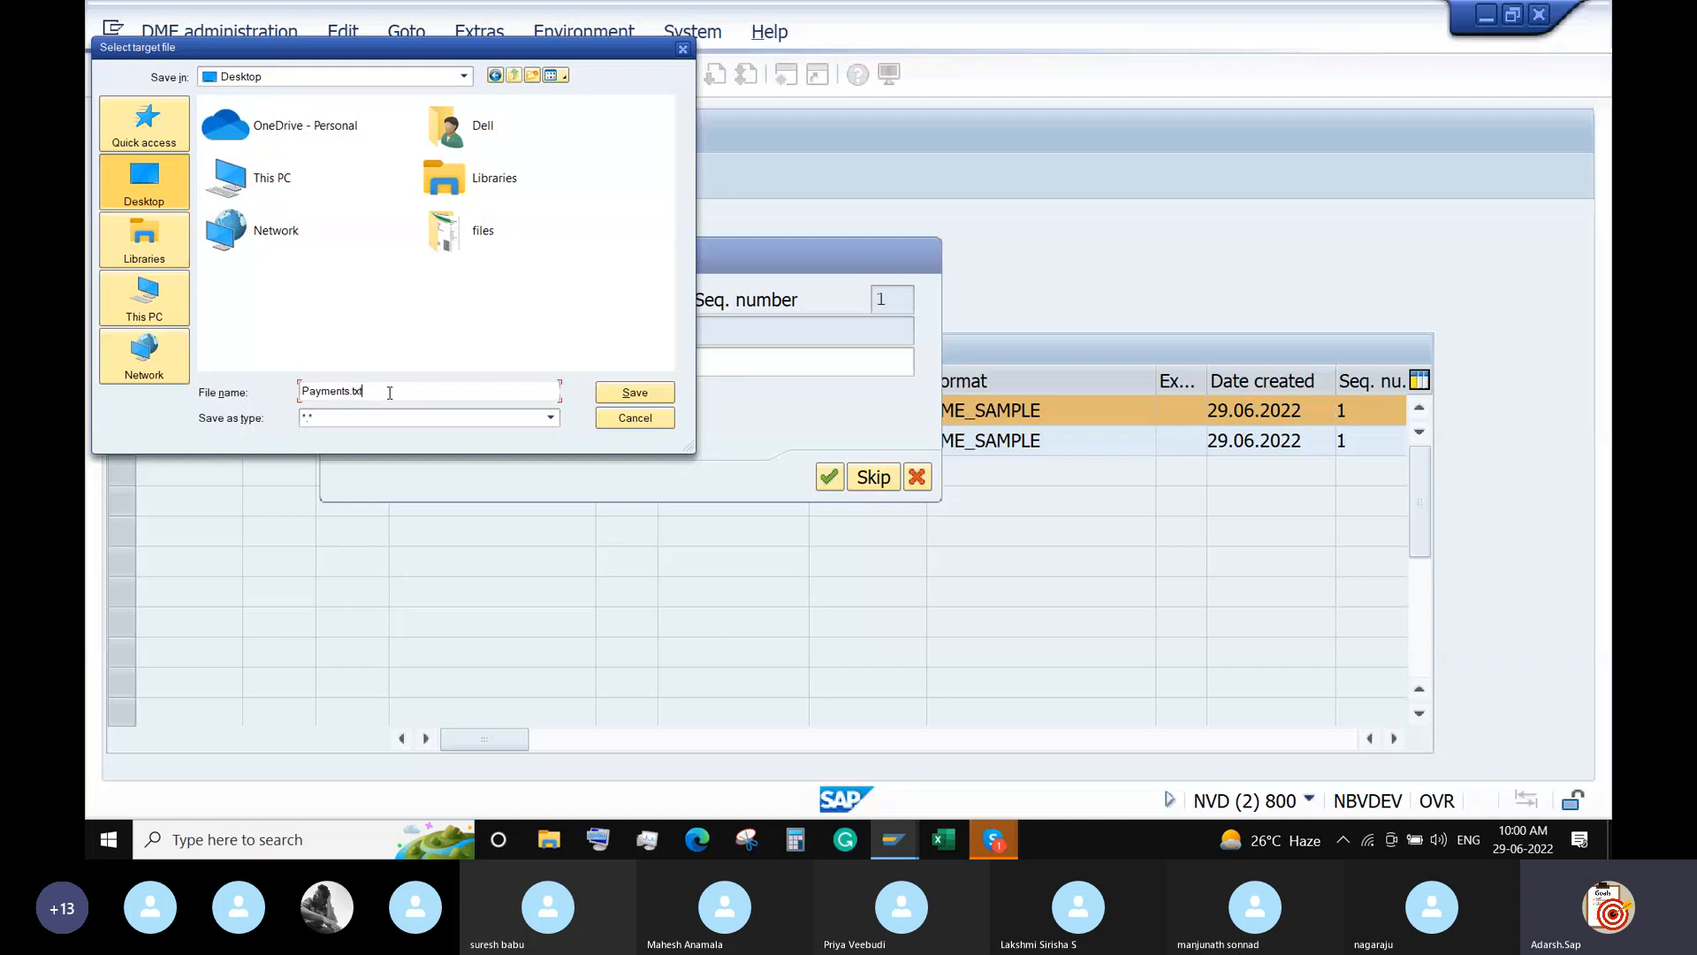
left_click(624, 395)
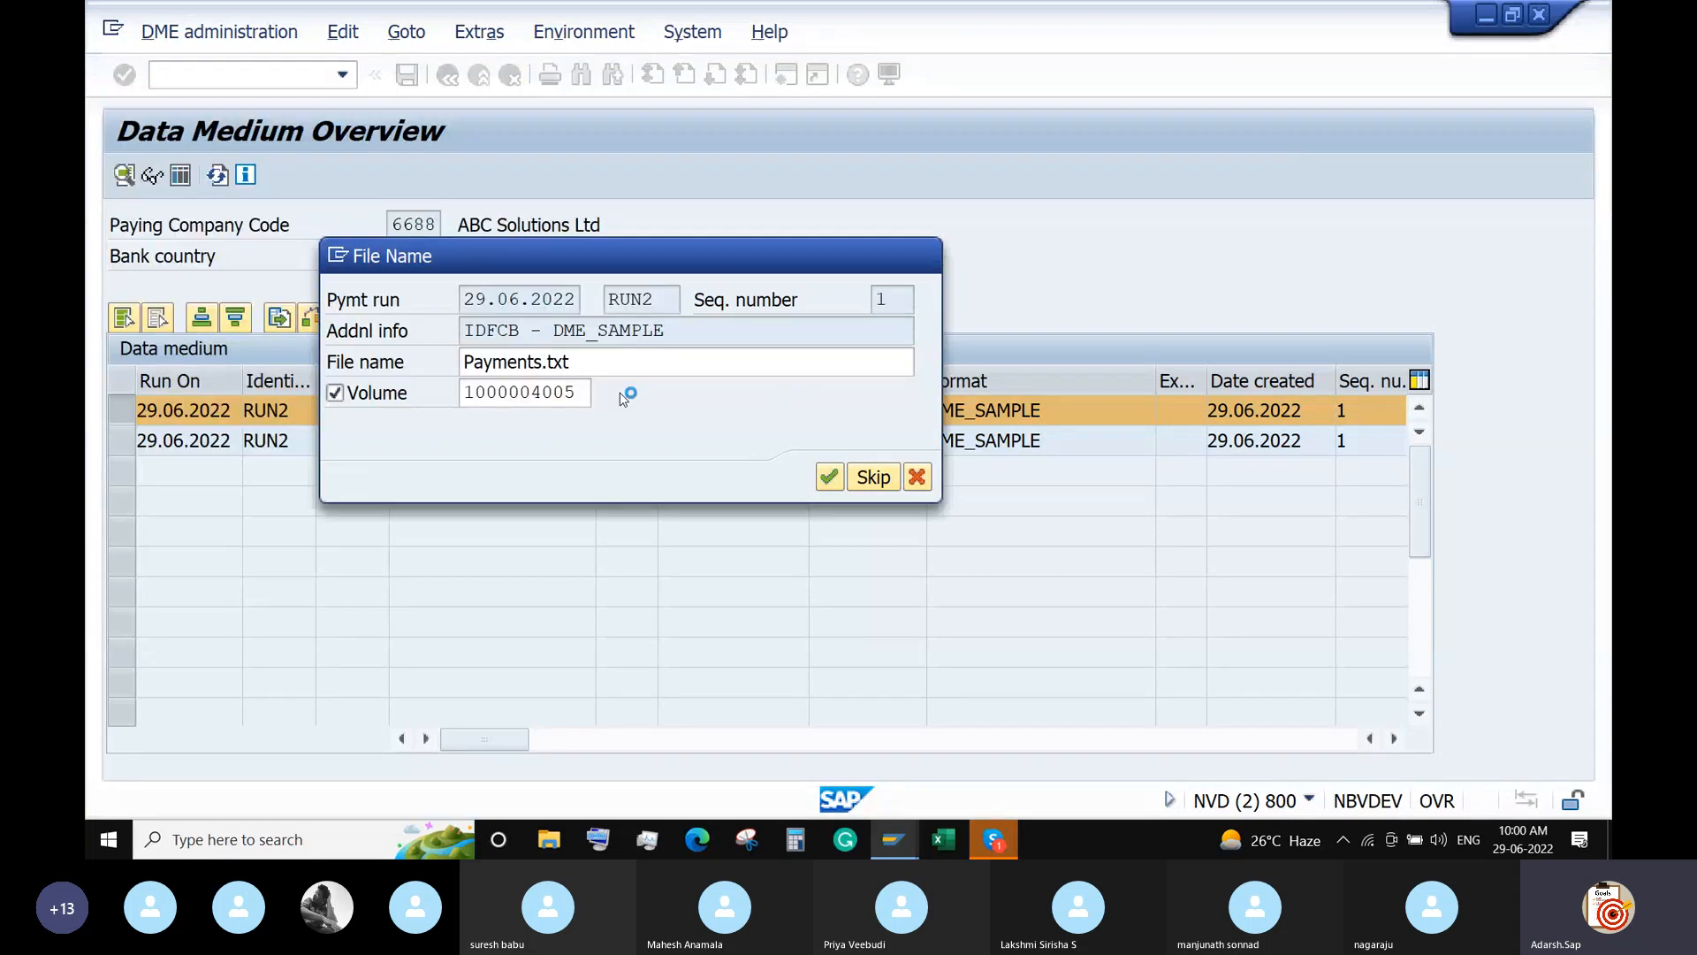
left_click(829, 478)
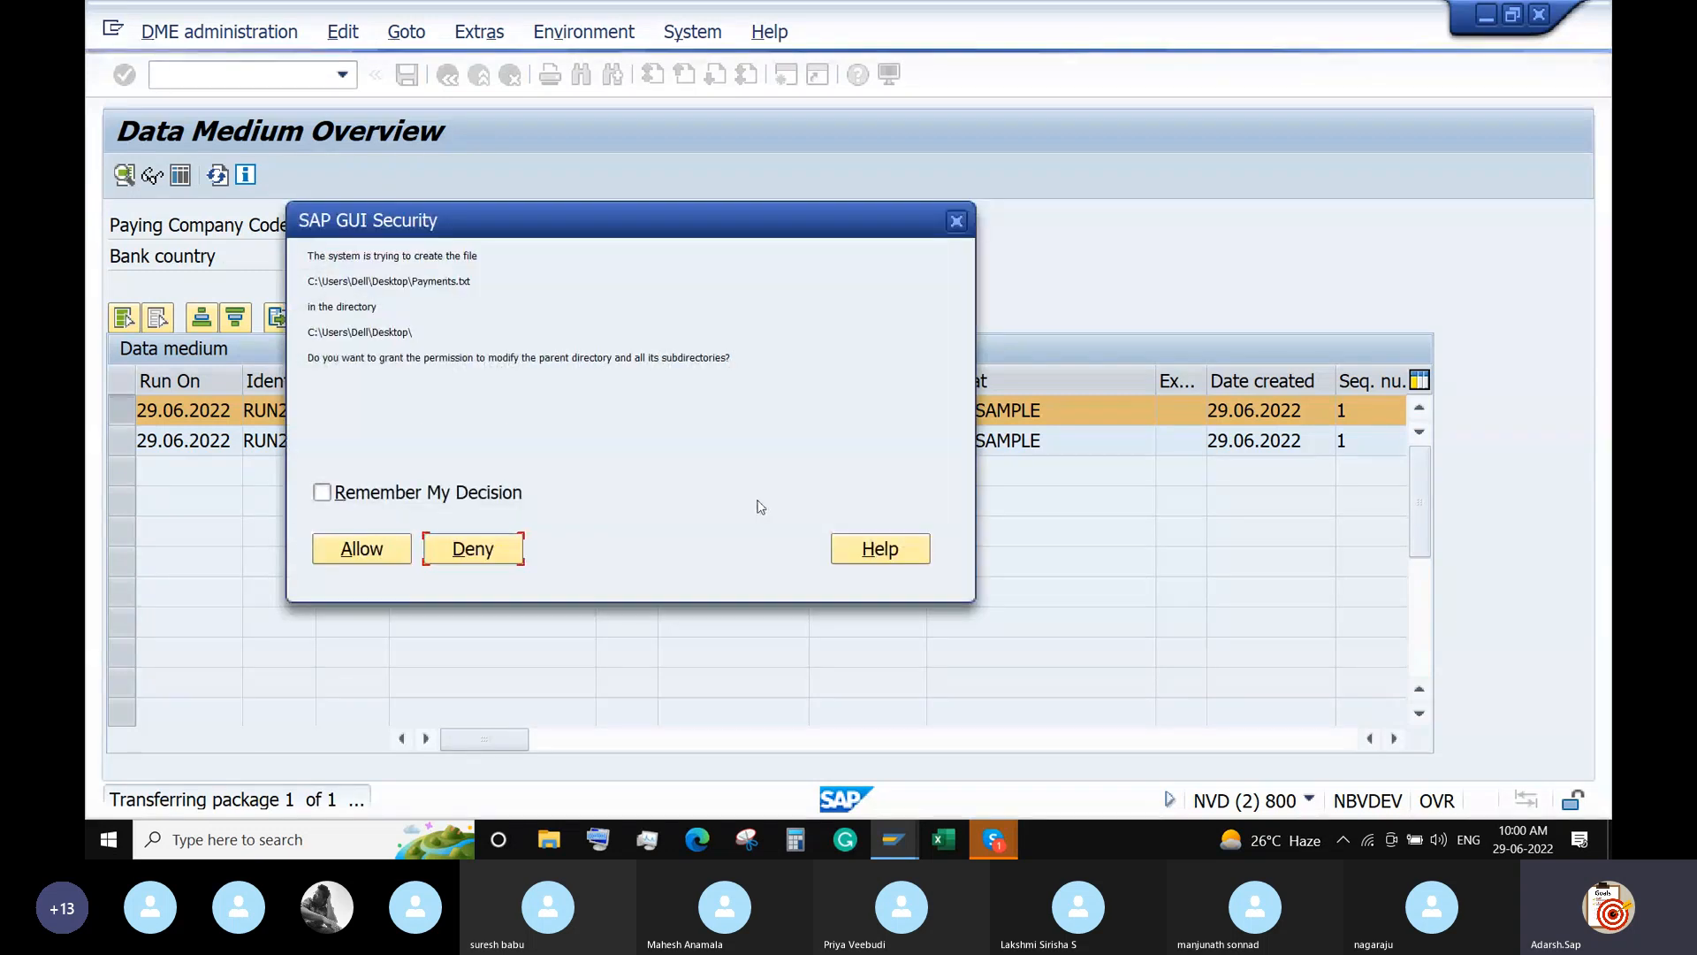
left_click(345, 548)
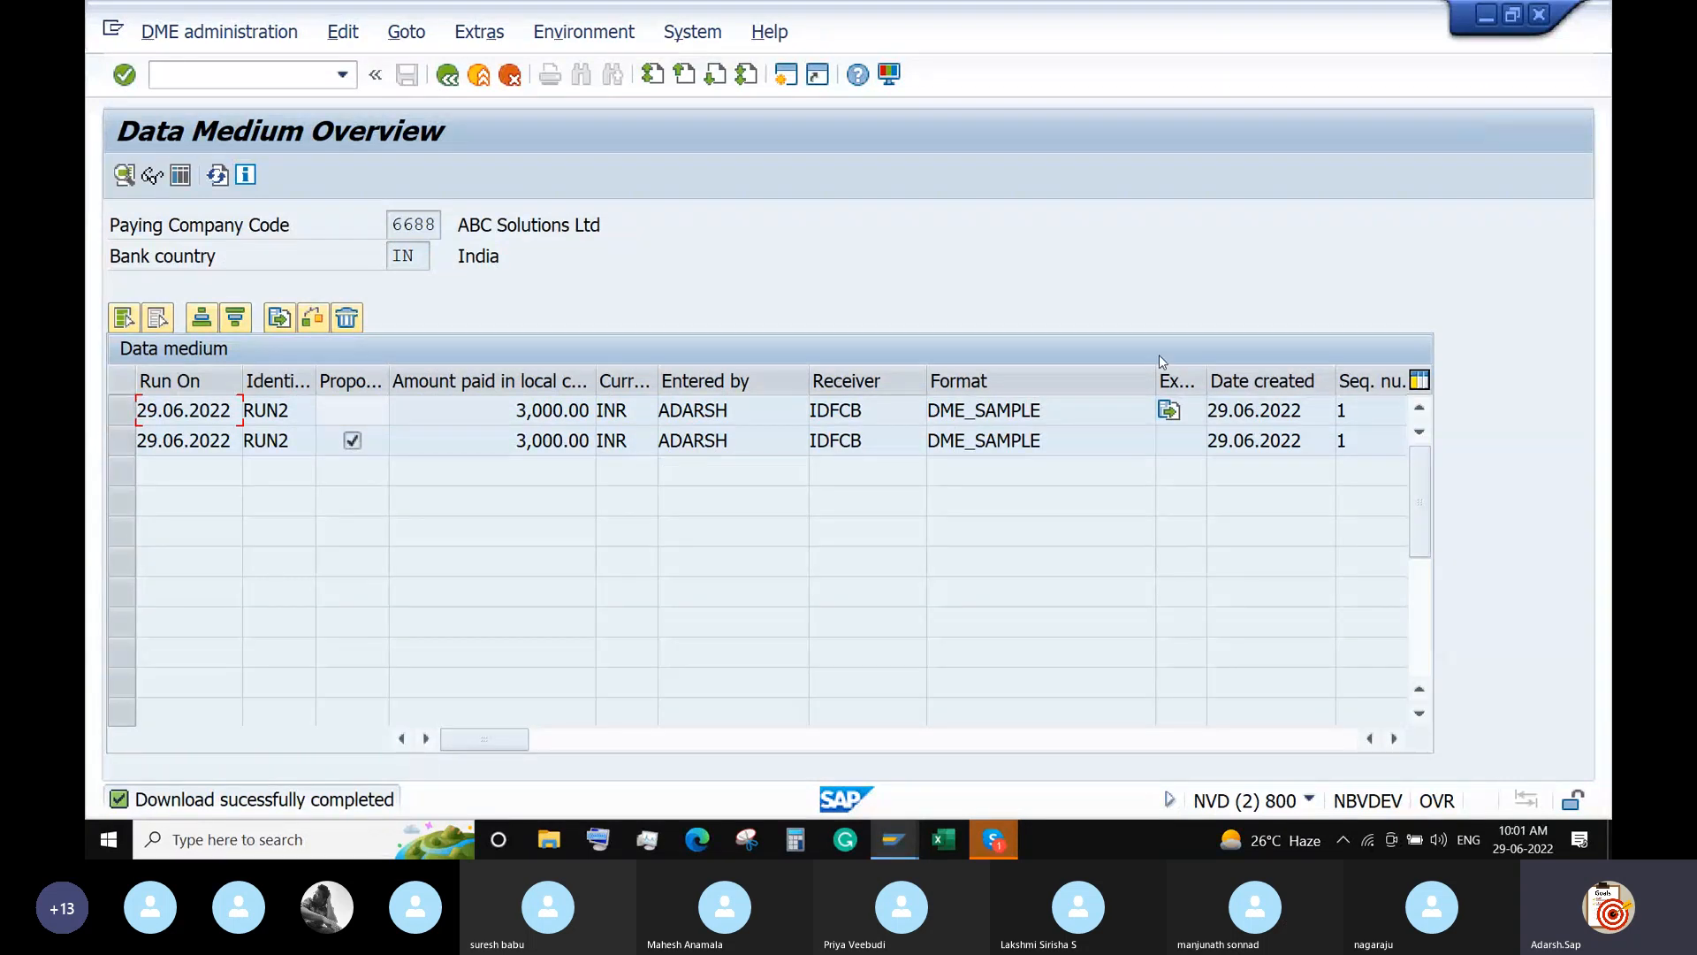
Open Payments from the desktop in Notepad, inspect its second payment line, and close it.
key("super+d")
double_click(115, 628)
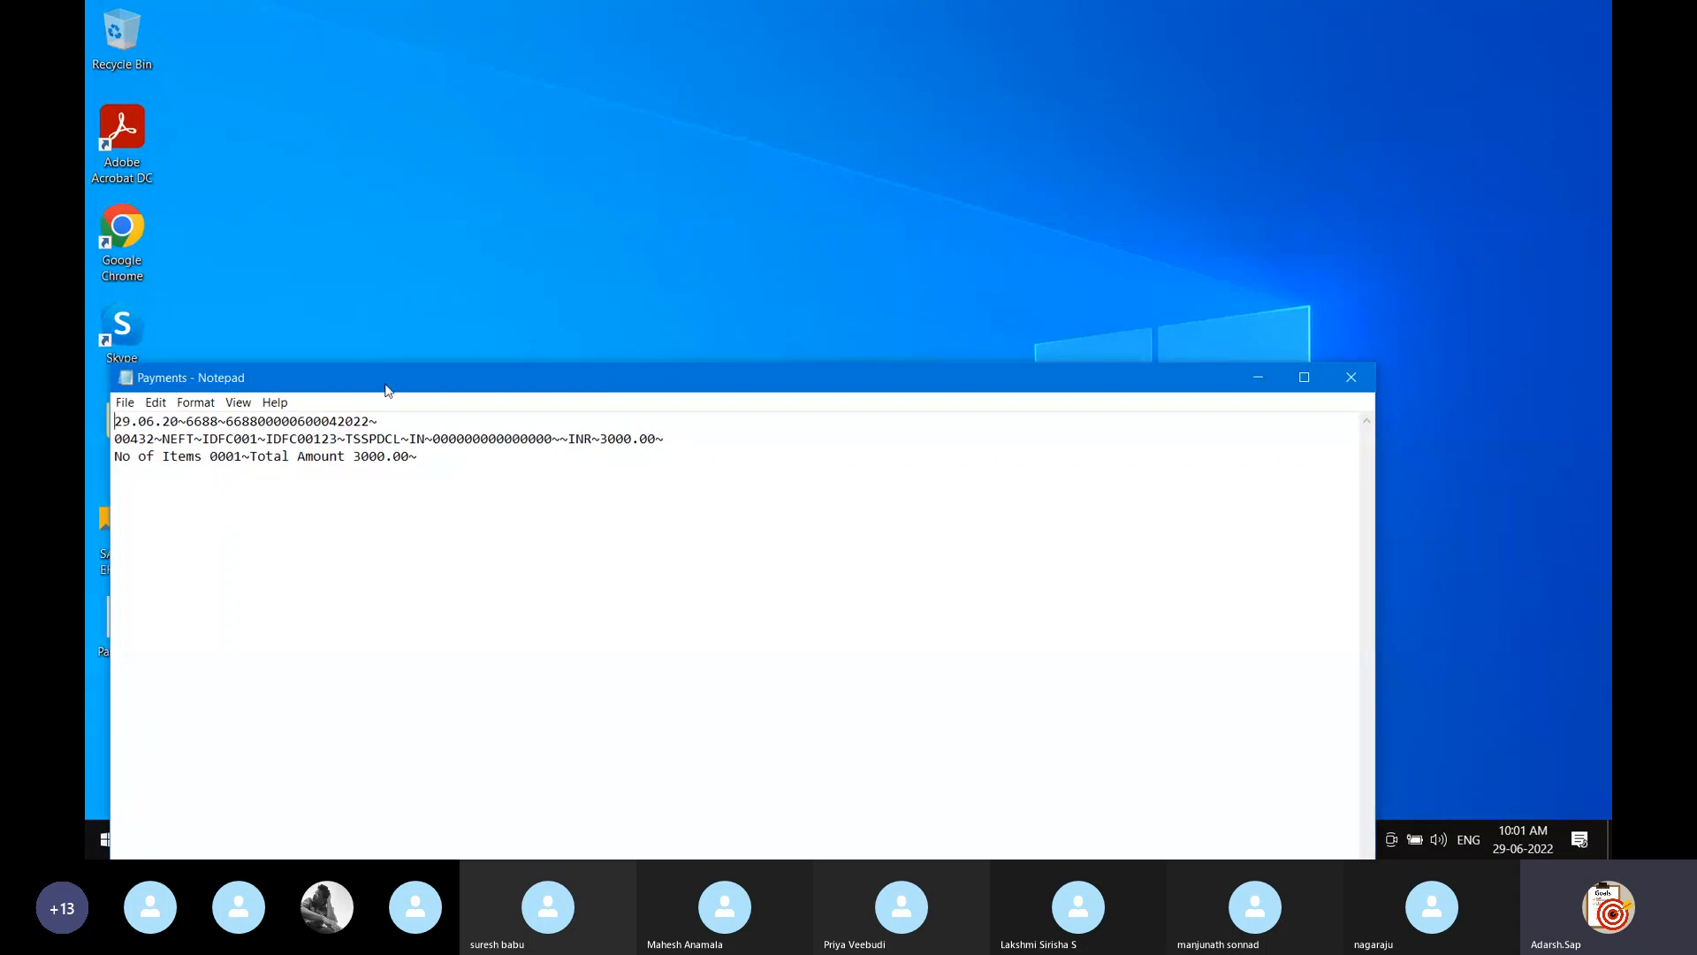
left_click_drag(385, 389, 451, 282)
left_click_drag(730, 332, 177, 332)
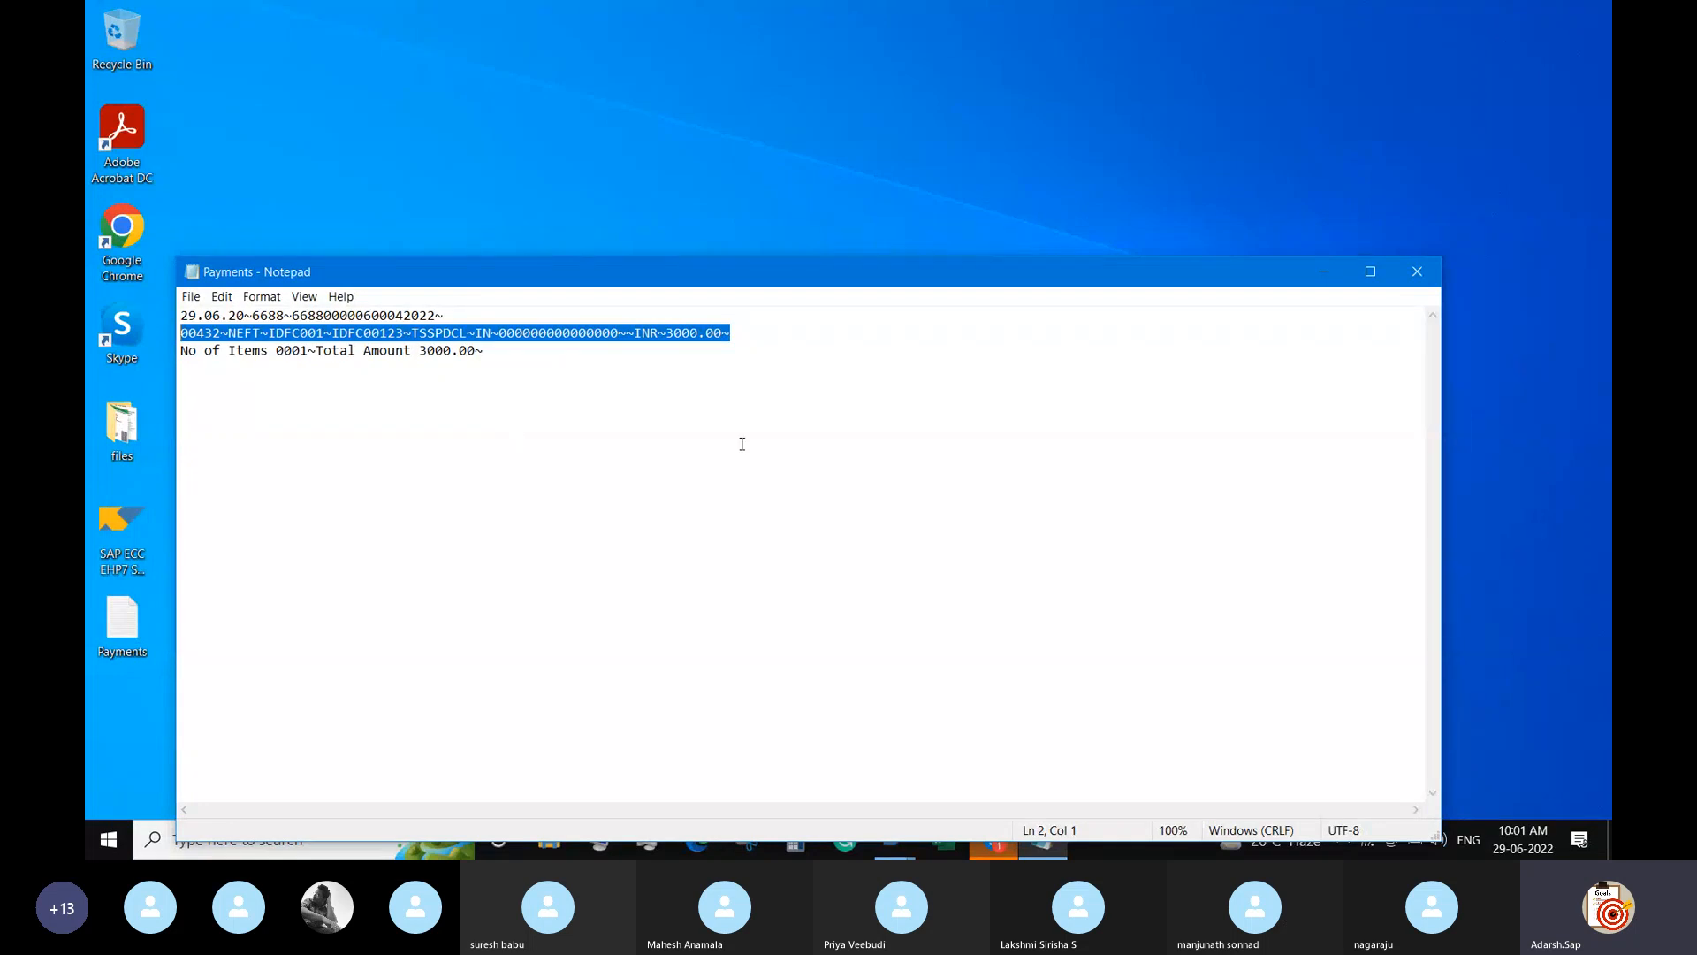
left_click(744, 318)
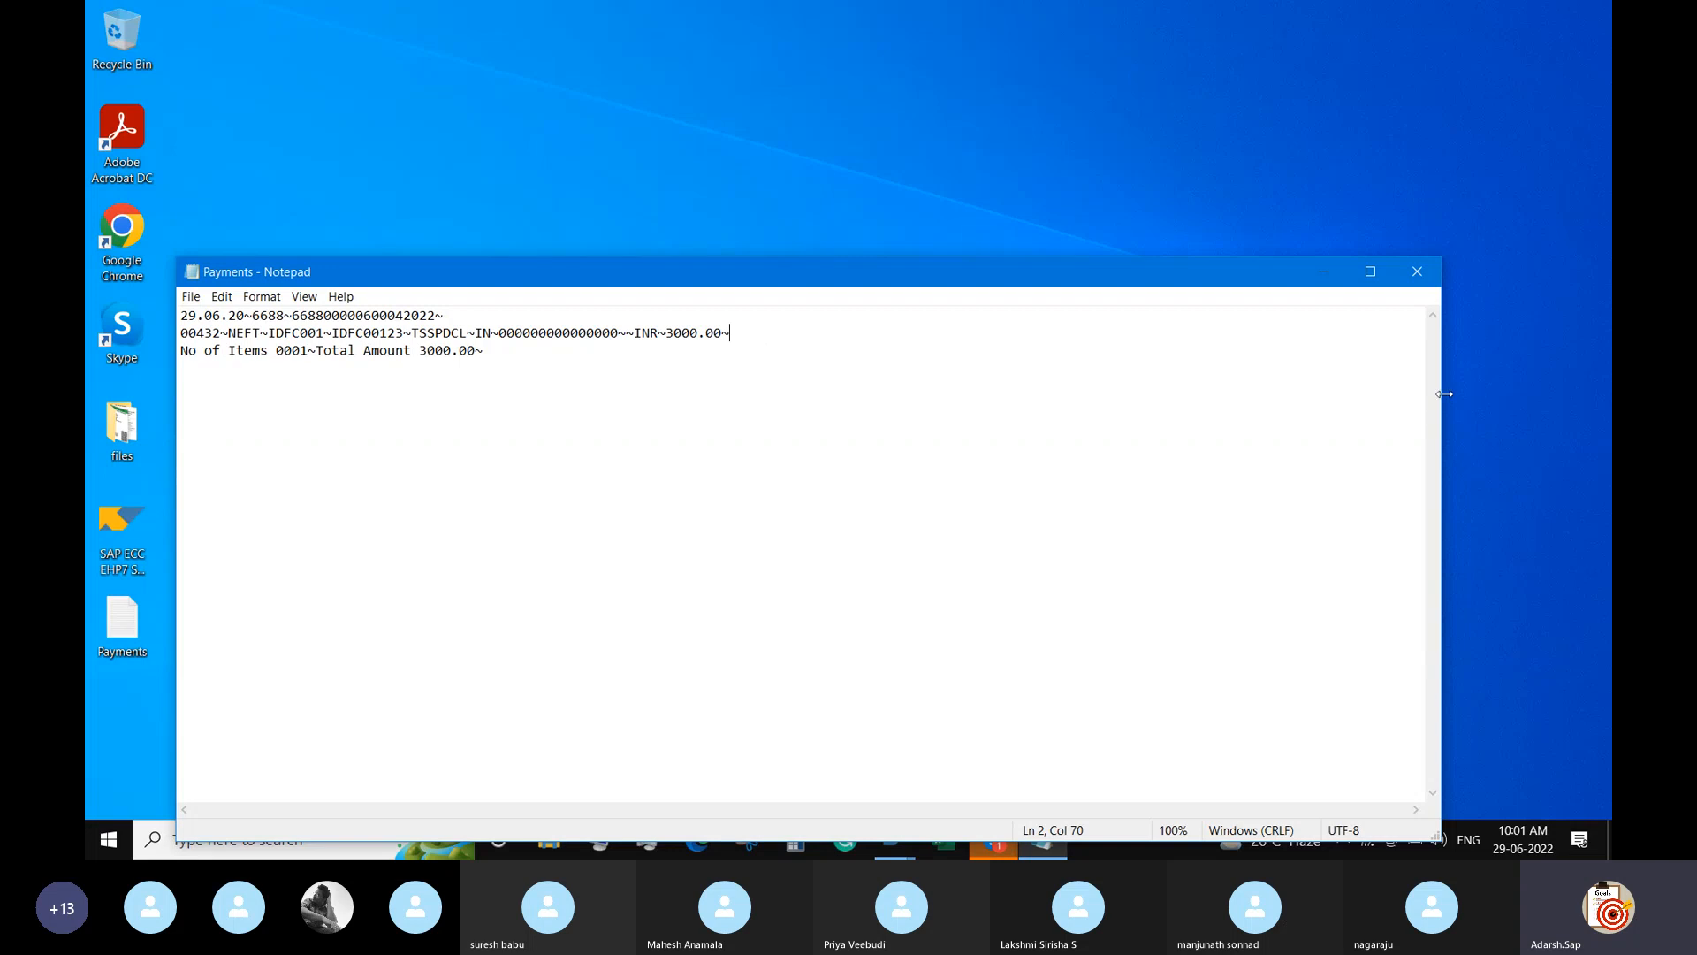
left_click(1416, 271)
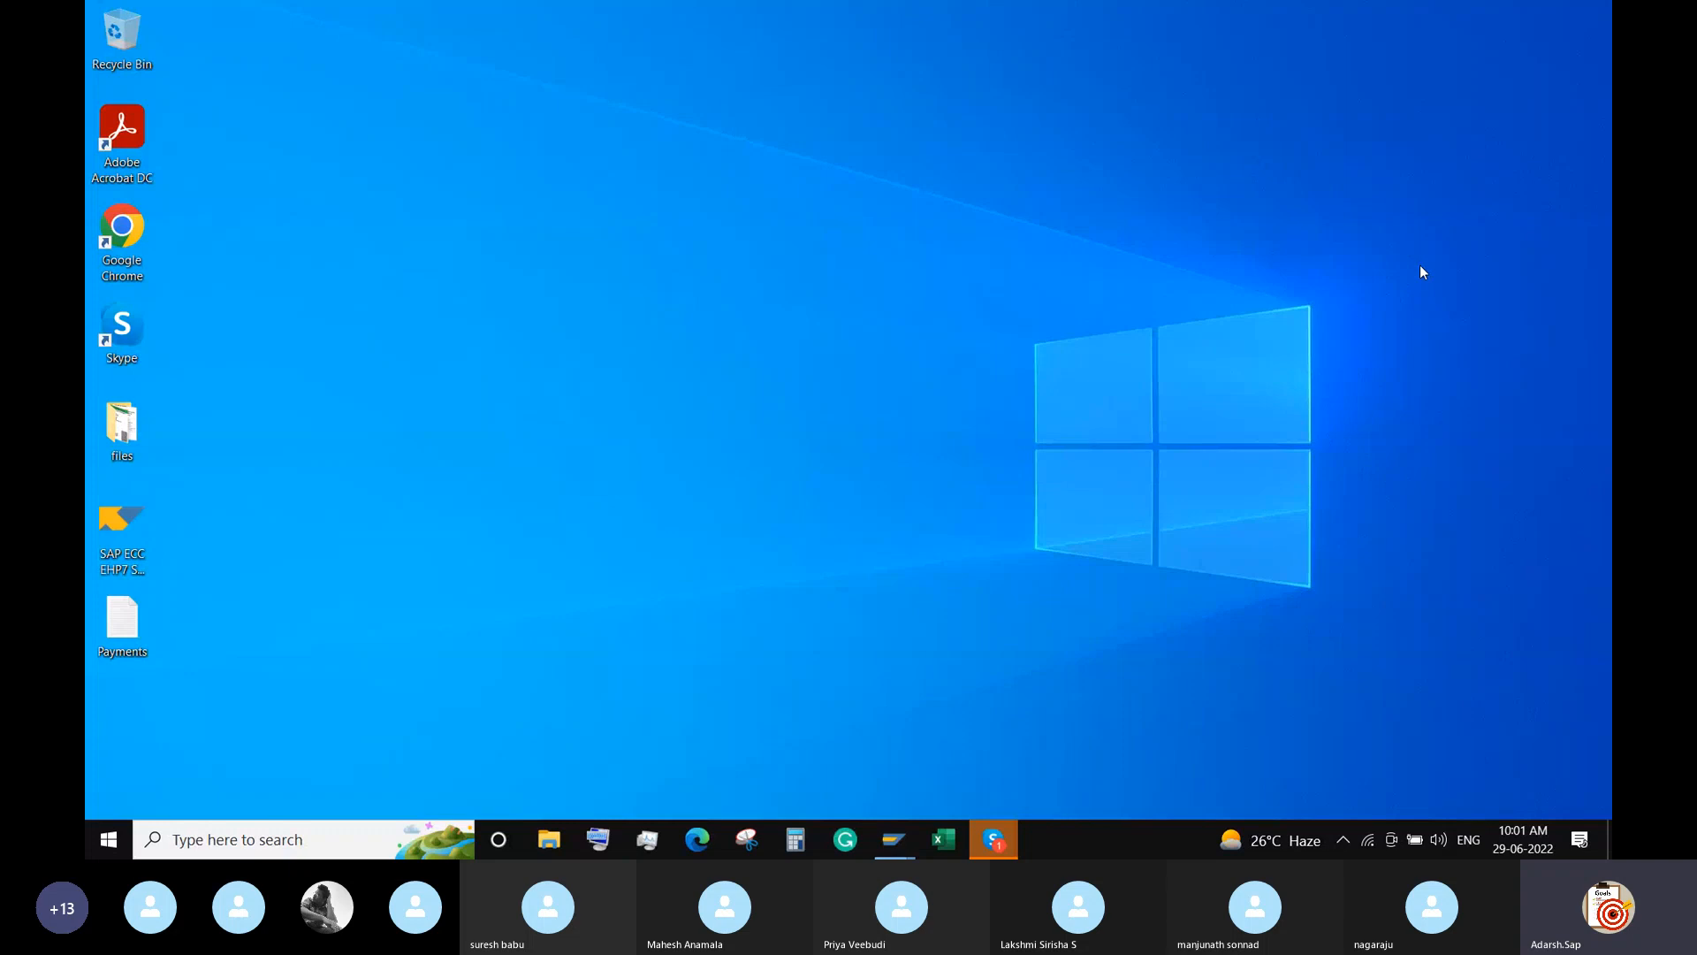
Reopen Payments, highlight TSSPDCL~IN, the zeros and the amount in line 2, then close Notepad.
double_click(115, 629)
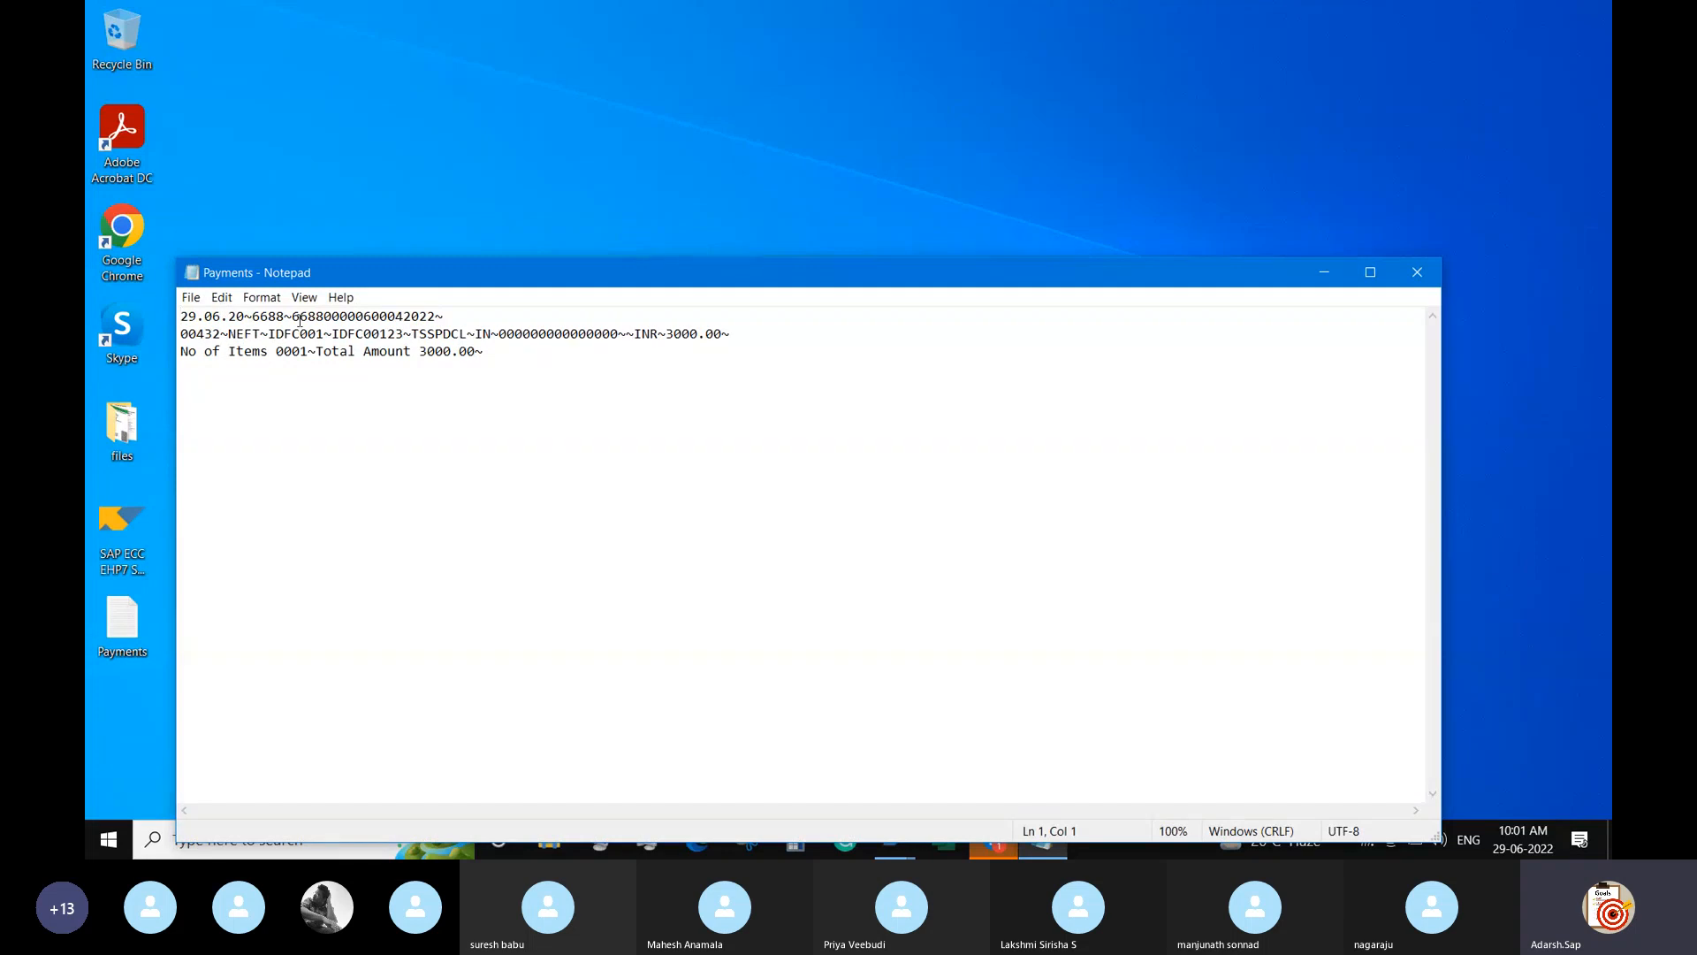
triple_click(428, 336)
left_click(466, 334)
left_click_drag(492, 335, 332, 334)
left_click_drag(554, 334, 614, 336)
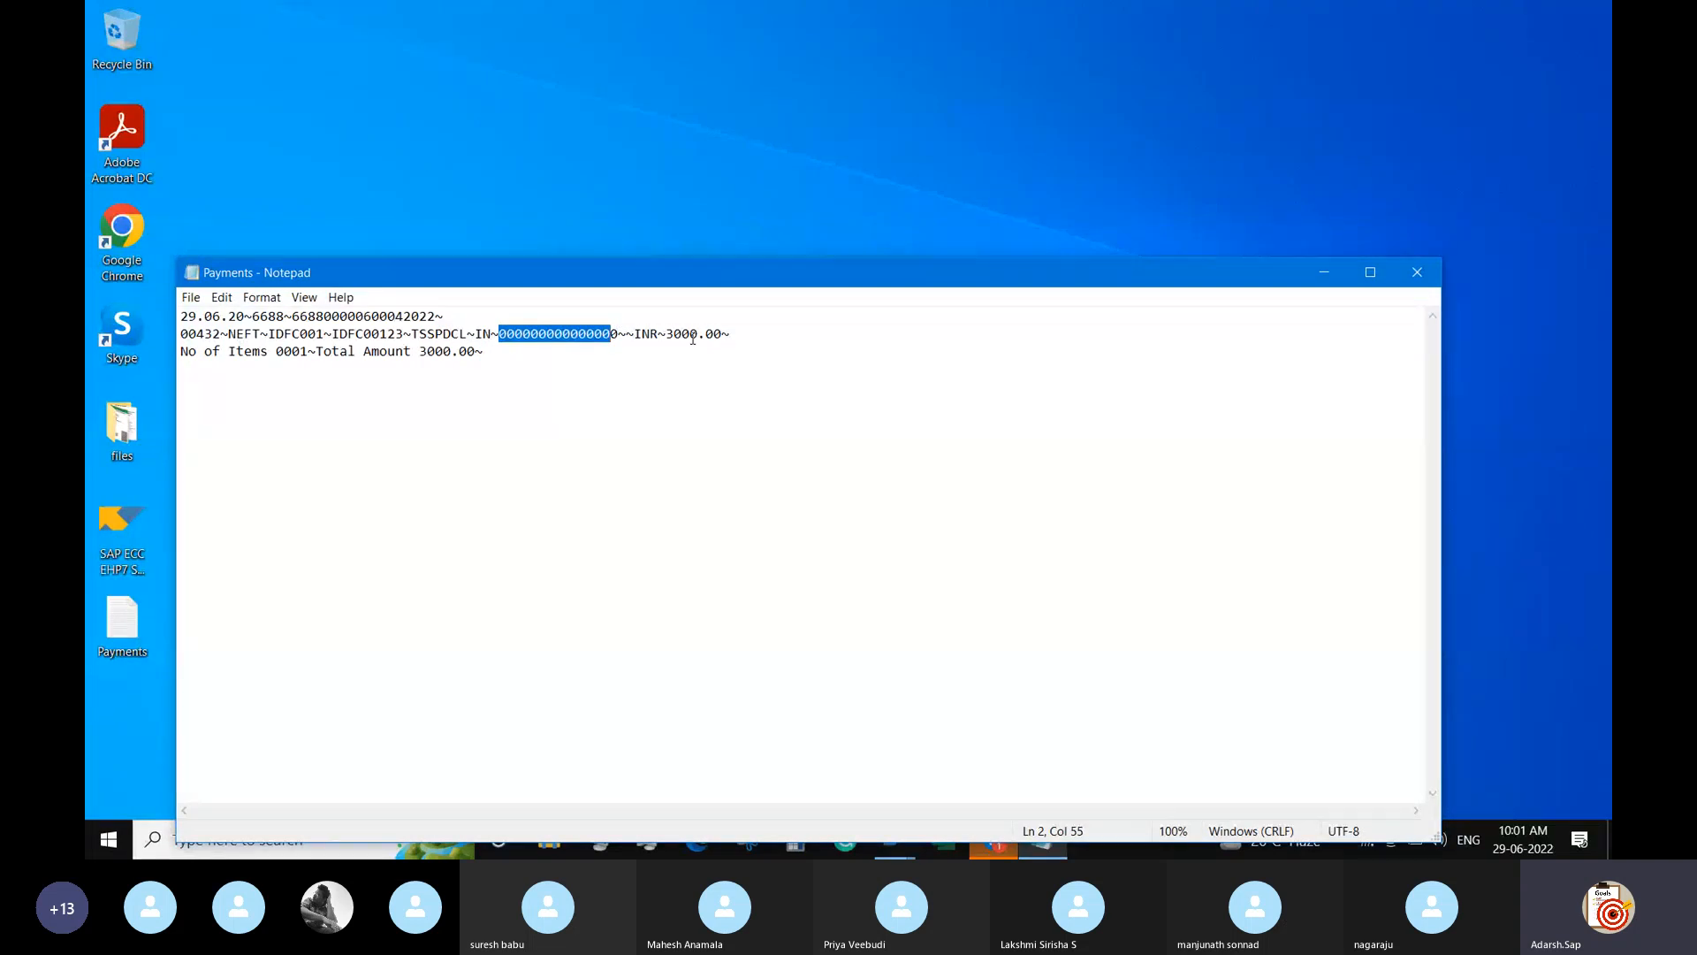
left_click_drag(736, 334, 674, 334)
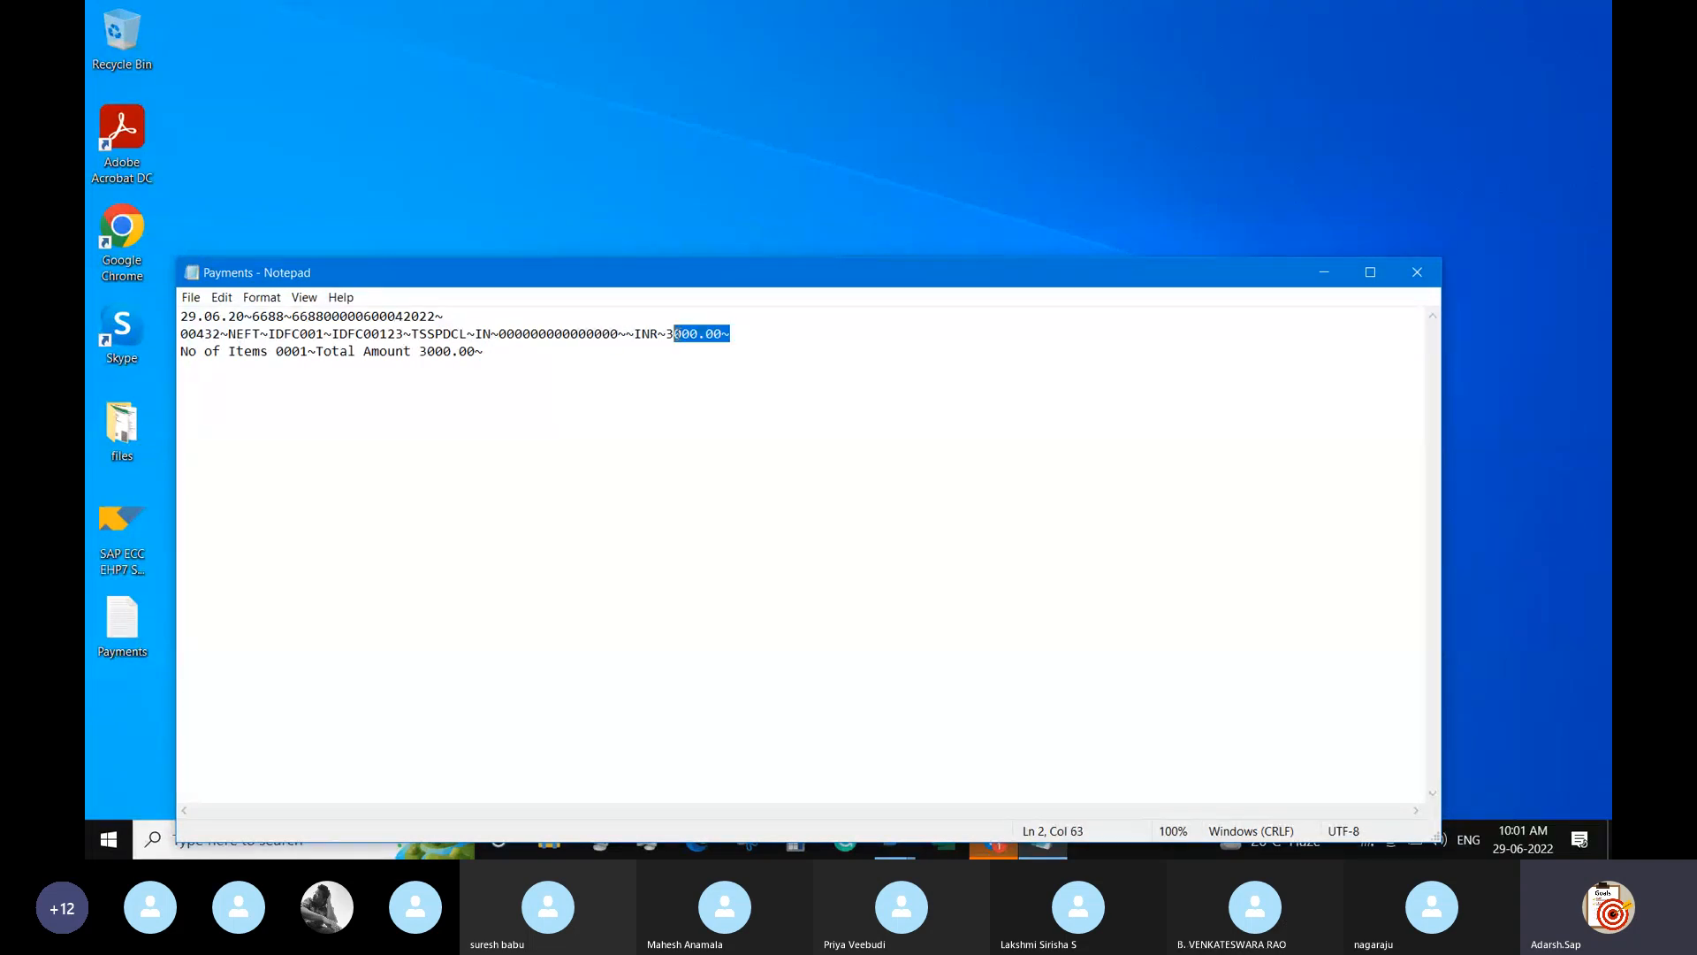
left_click(1418, 274)
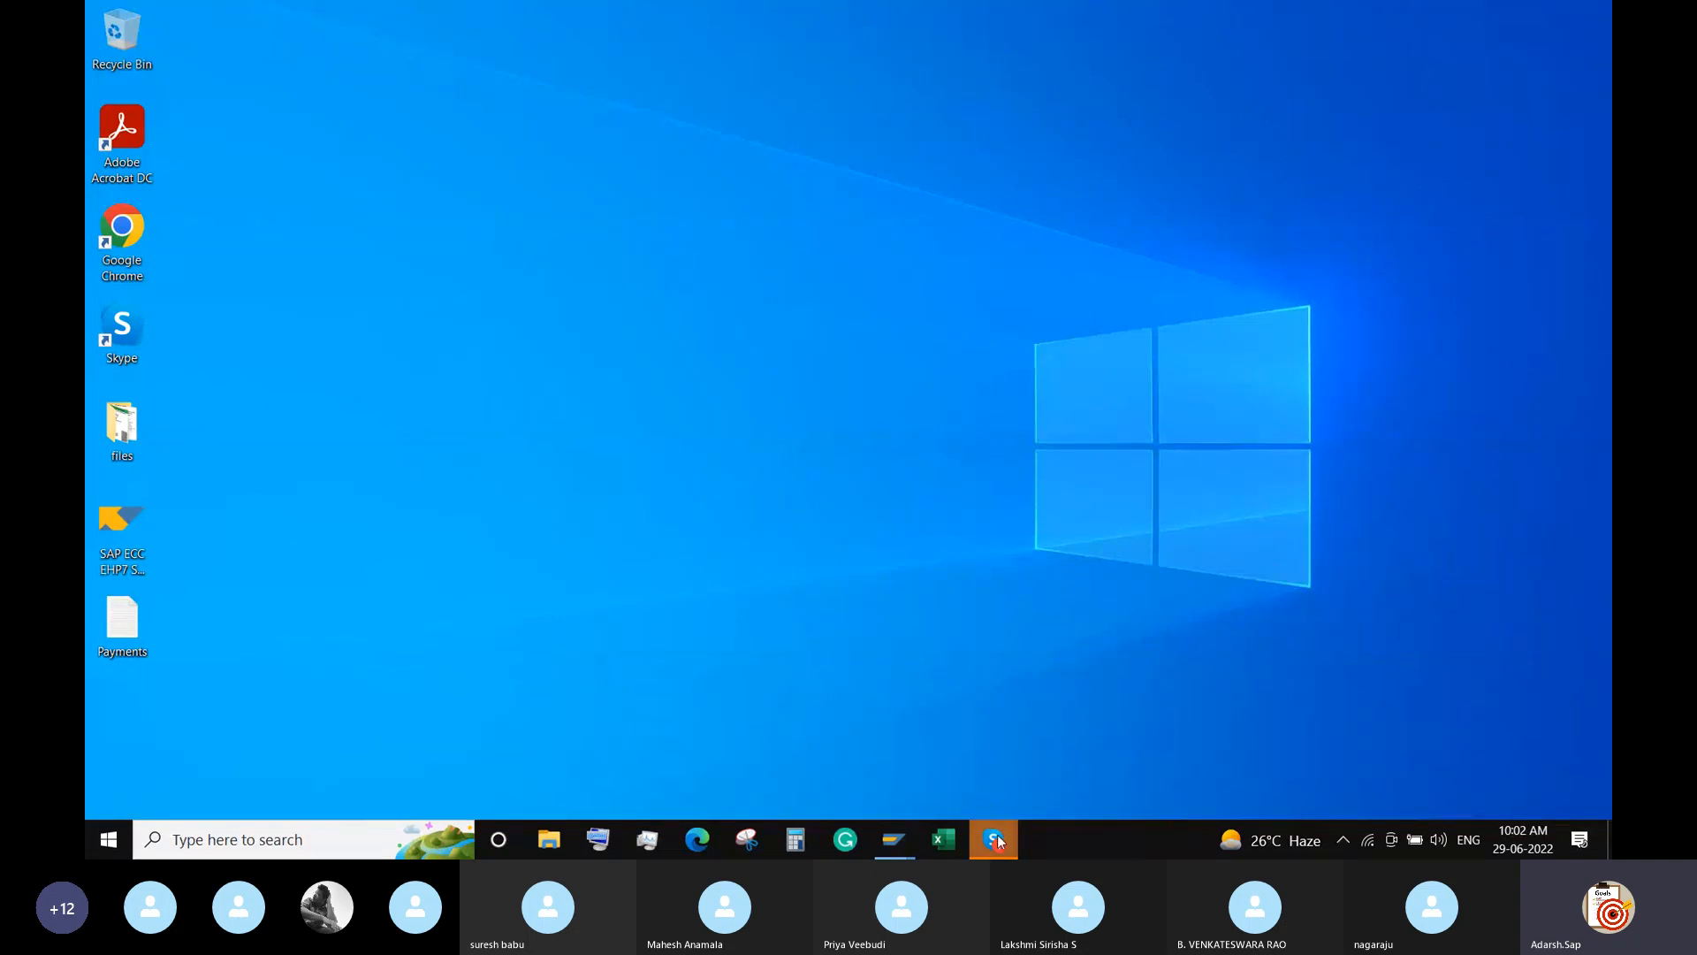
Restore the Skype Interaction Group 2 call window from the taskbar preview.
mouse_move(998, 842)
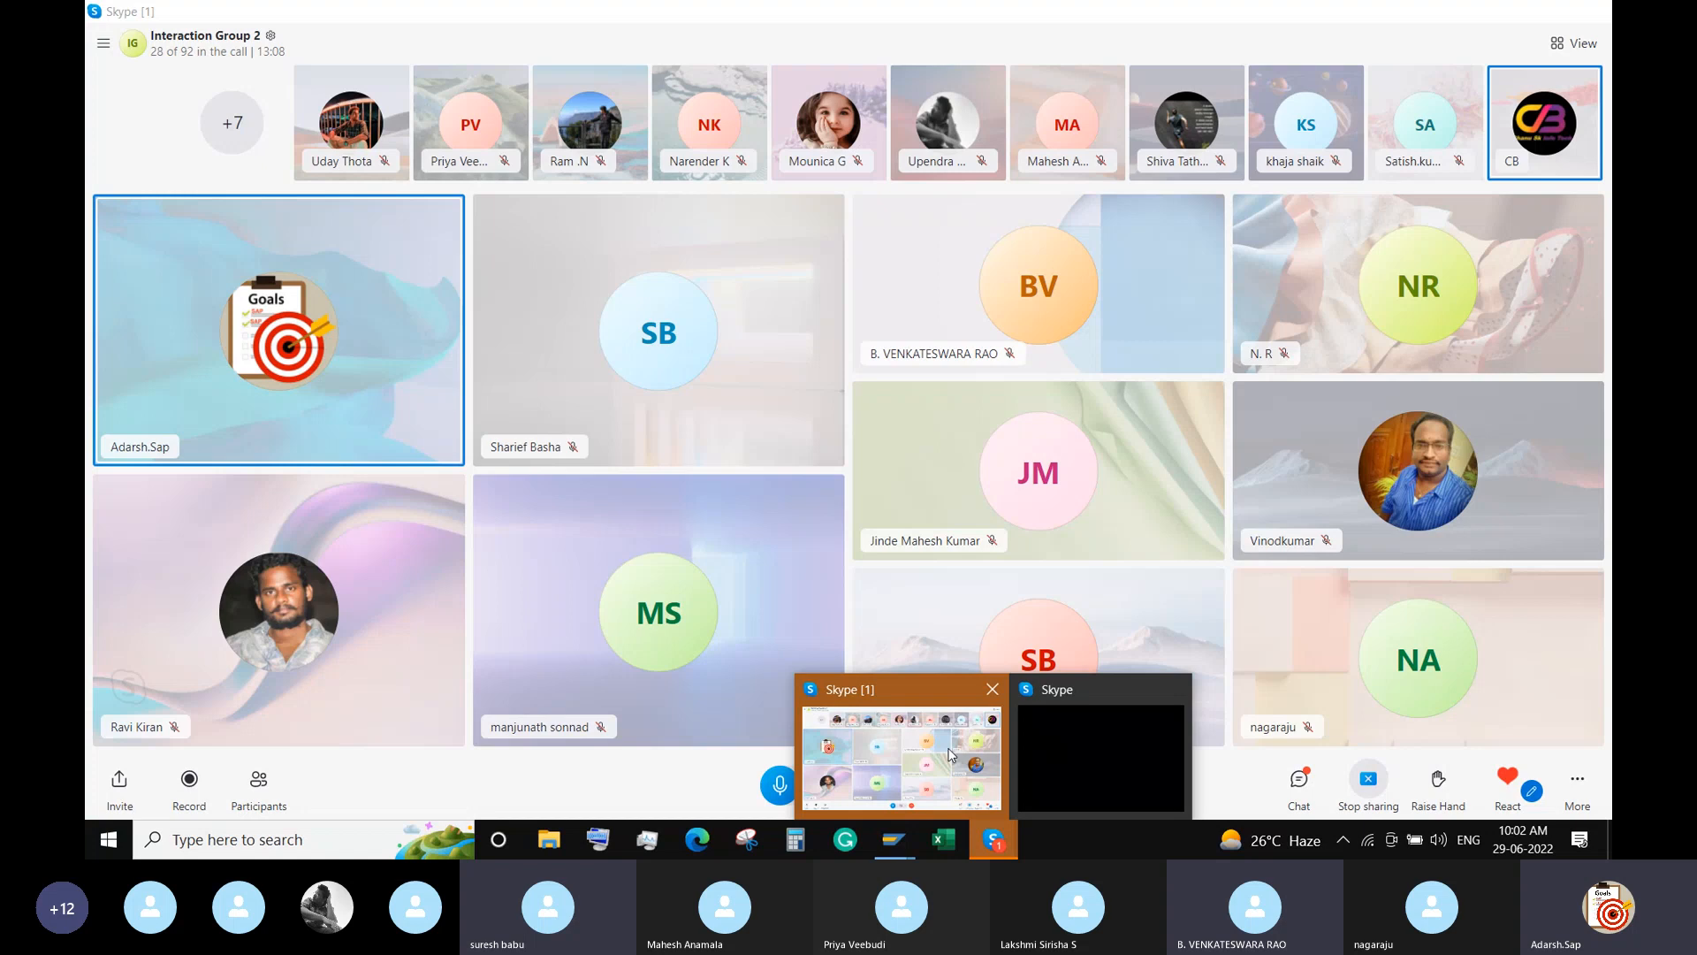
left_click(951, 754)
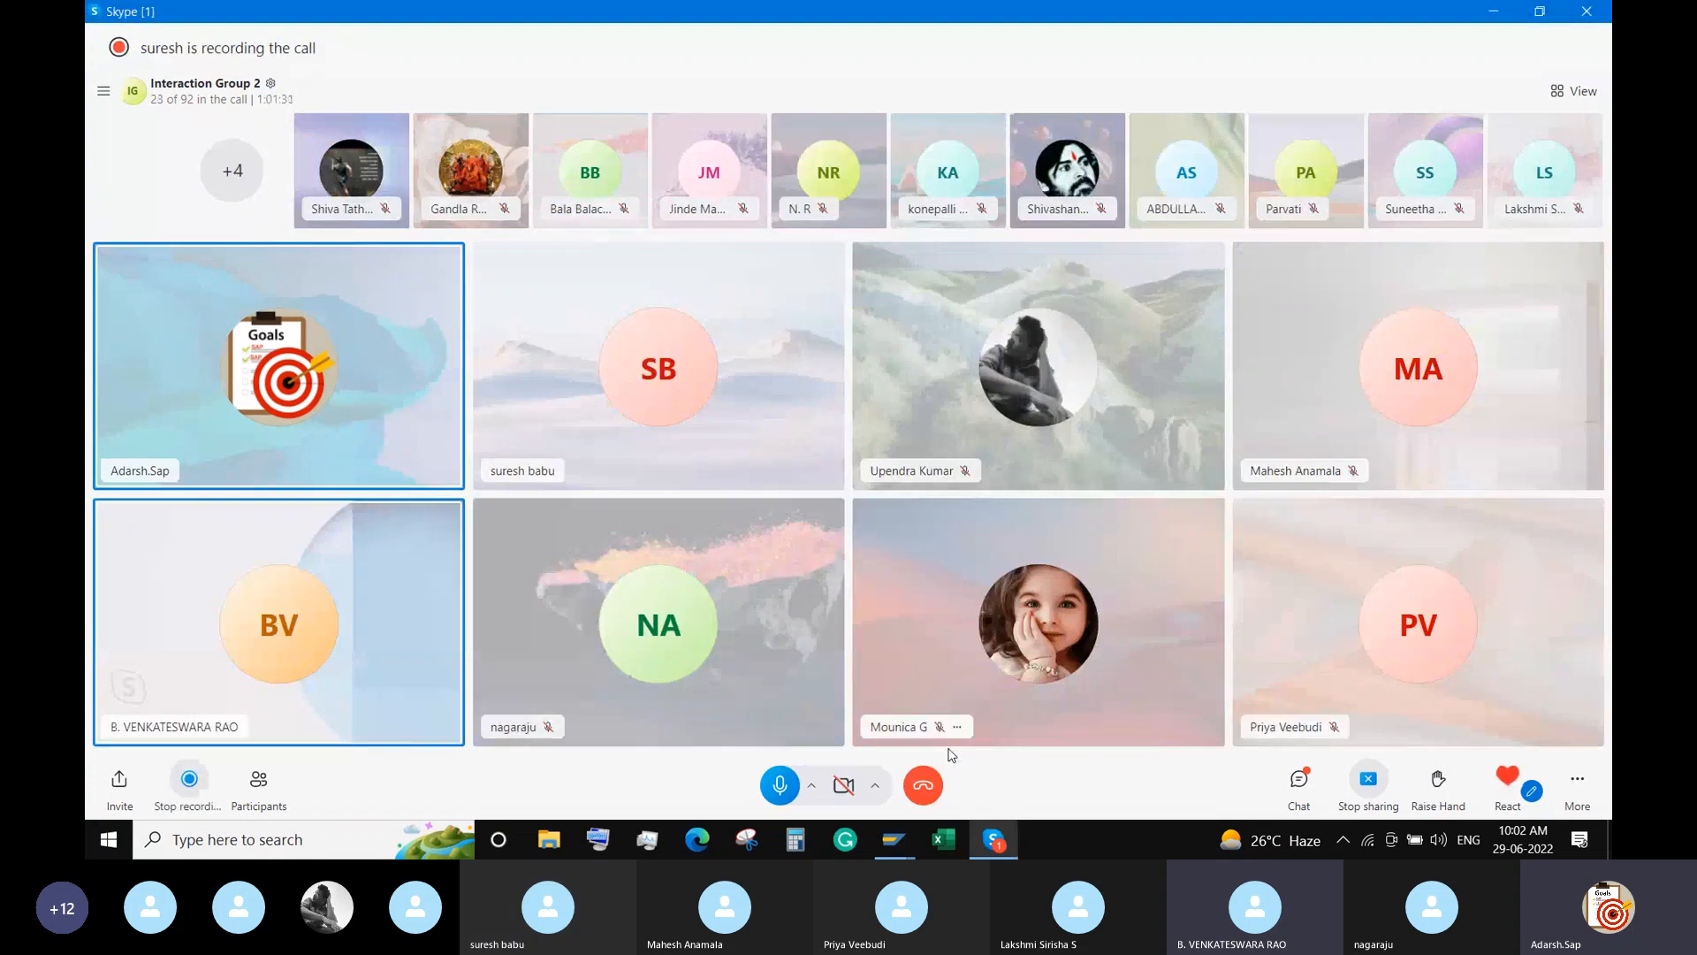